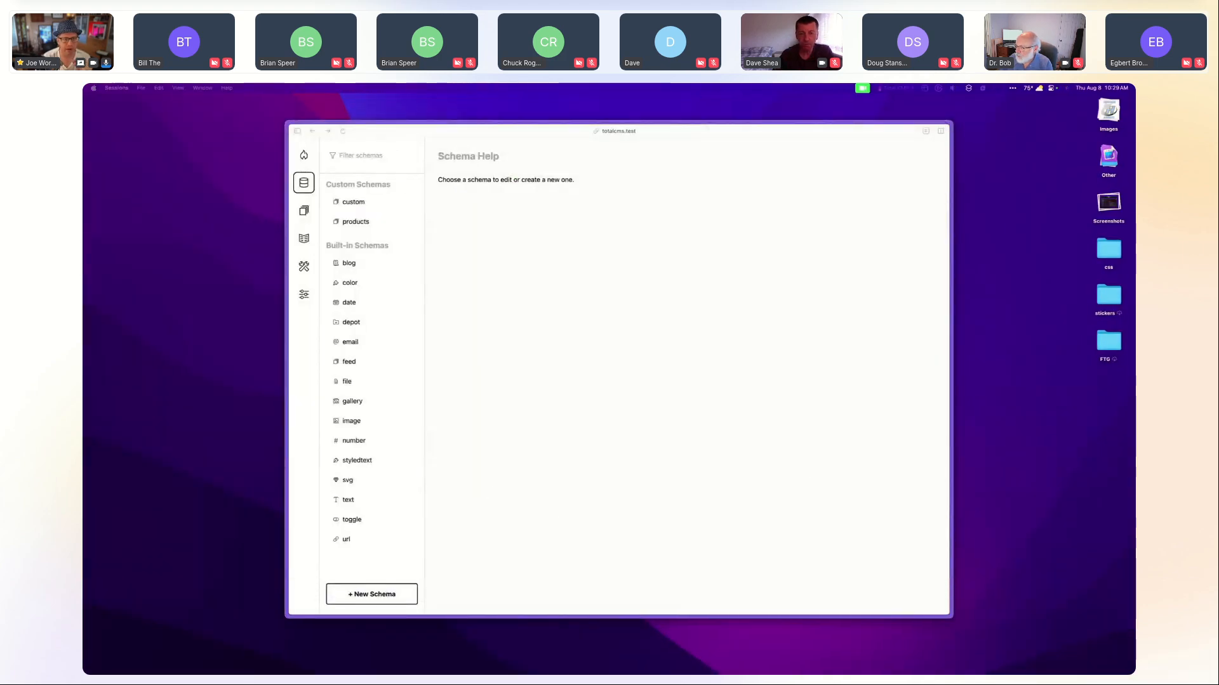
# View the built-in text schema and open the Text collection's settings for review.
pyautogui.click(355, 505)
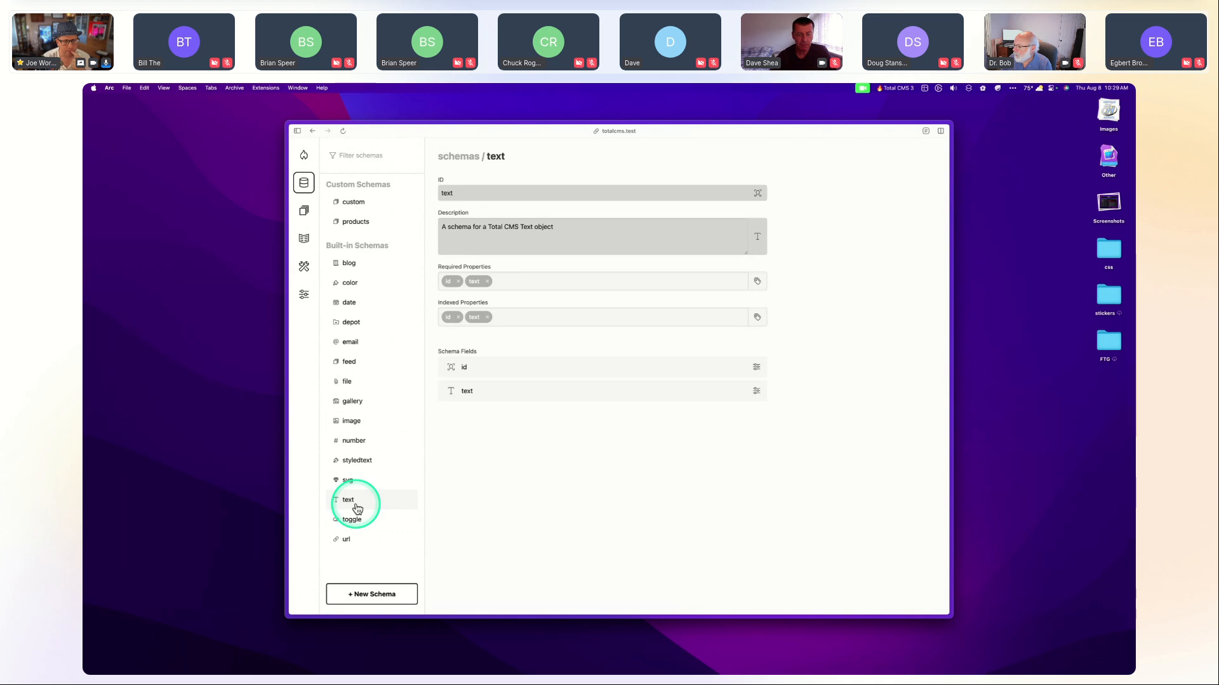
pyautogui.click(304, 210)
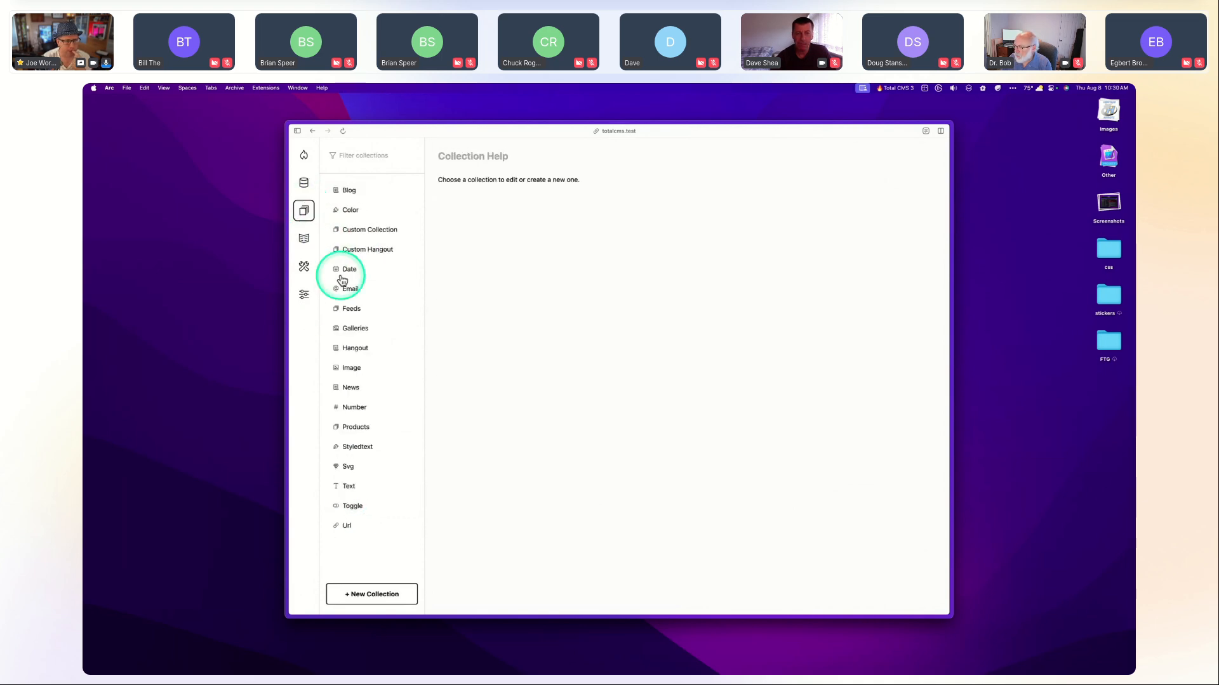
pyautogui.click(348, 489)
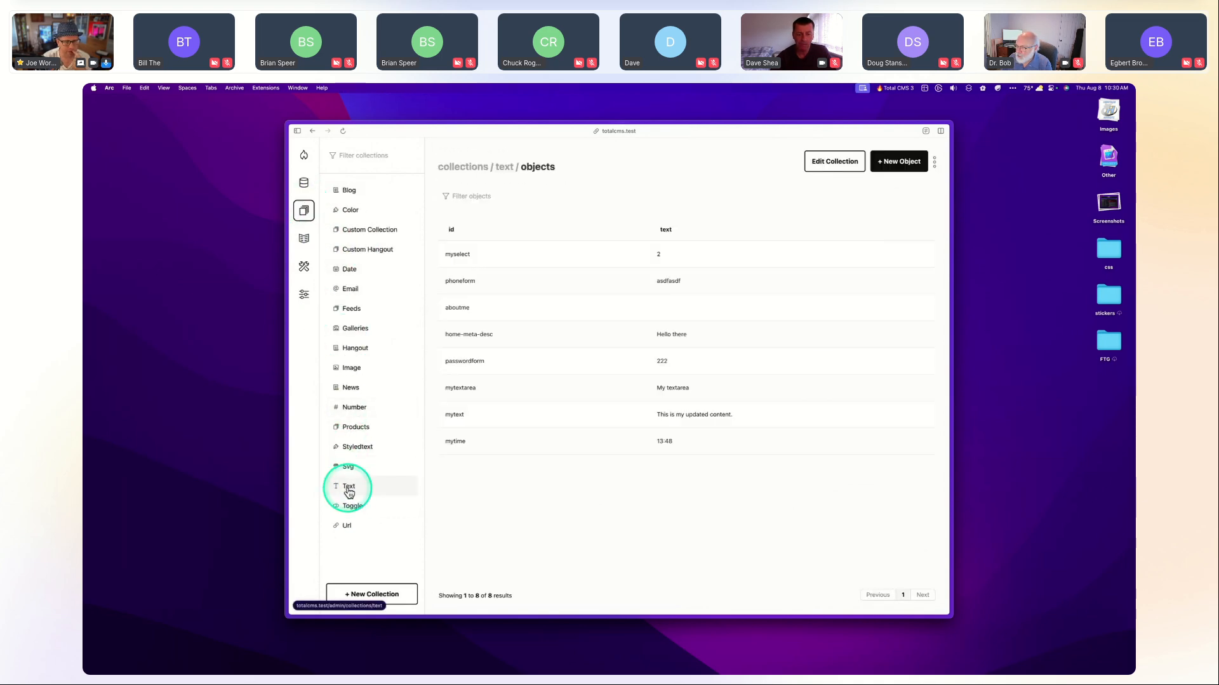
pyautogui.click(836, 166)
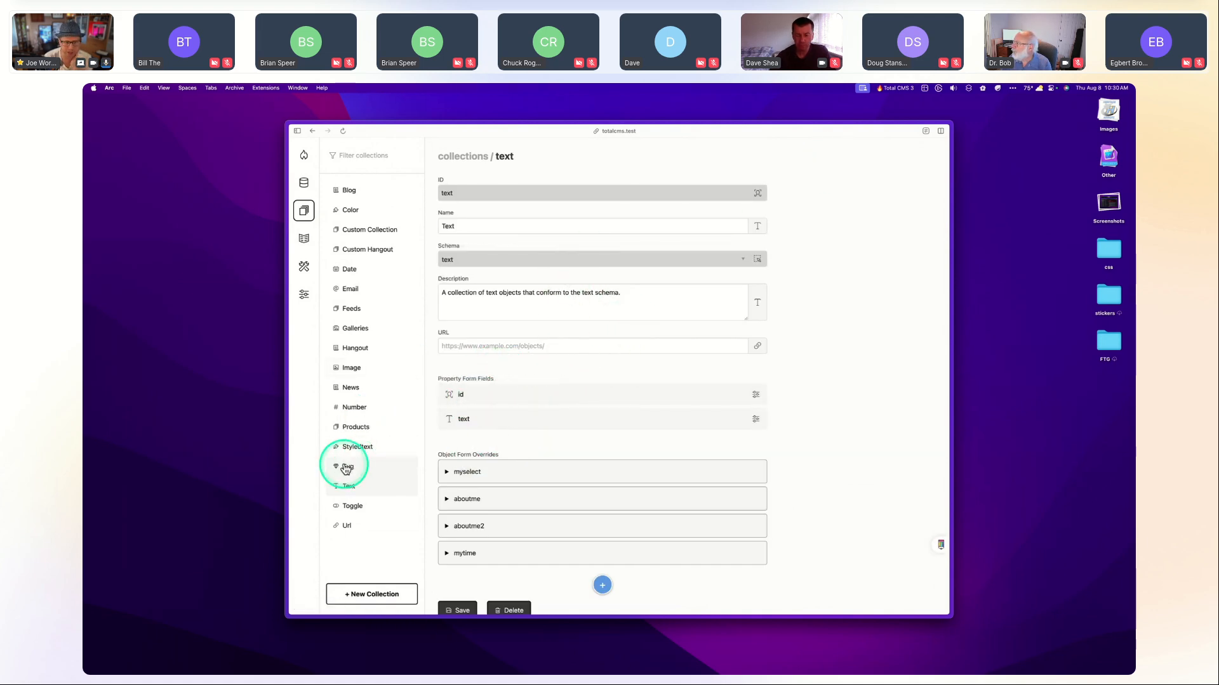
# Open the Products collection's settings and review its property form fields and object form overrides.
pyautogui.click(360, 427)
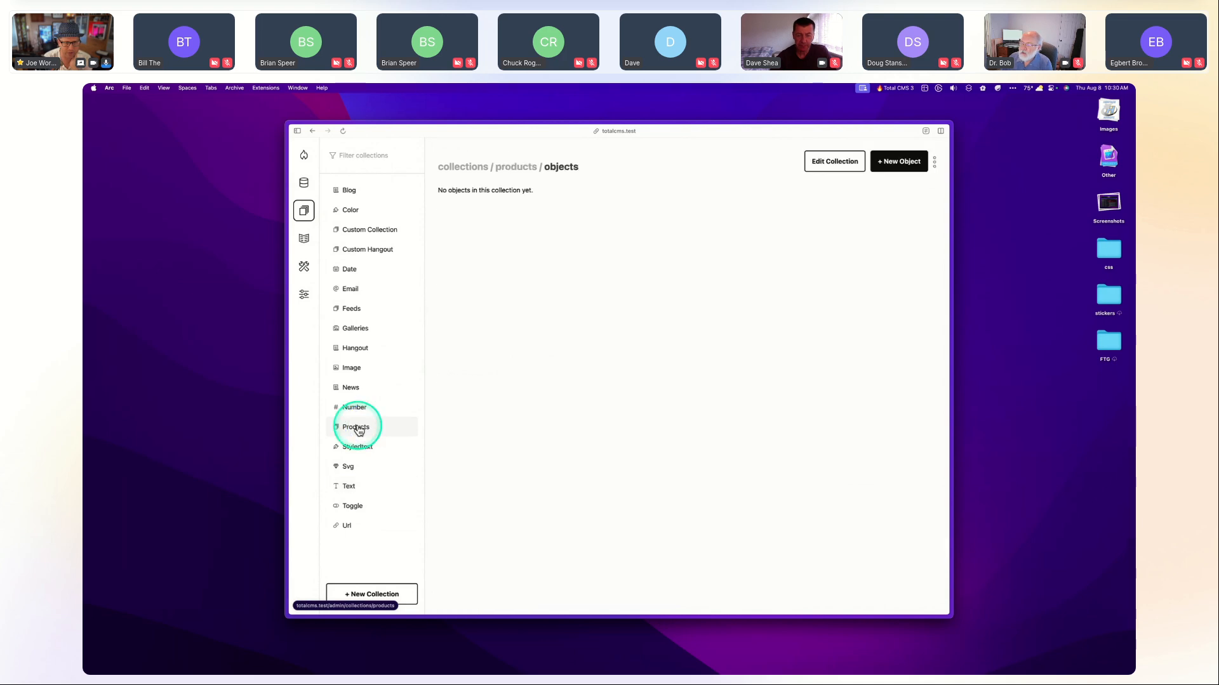
pyautogui.click(824, 162)
pyautogui.scroll(-2, 695, 298)
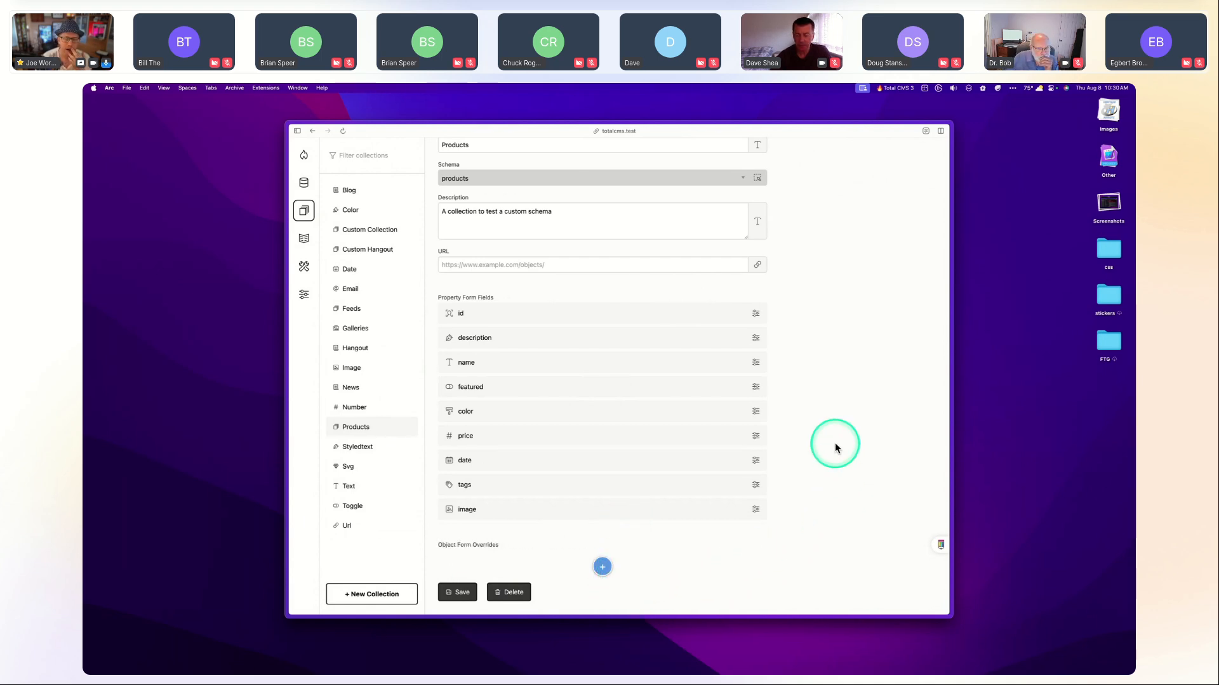
pyautogui.scroll(1, 835, 444)
pyautogui.scroll(-1, 835, 443)
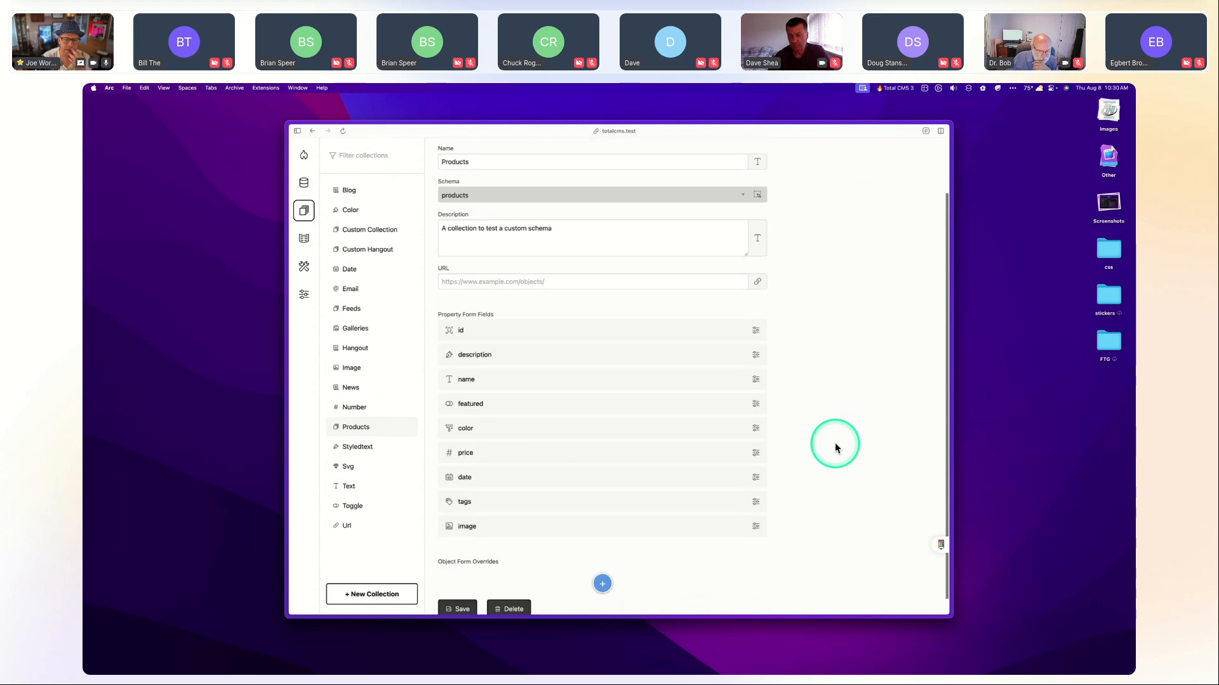
pyautogui.click(635, 577)
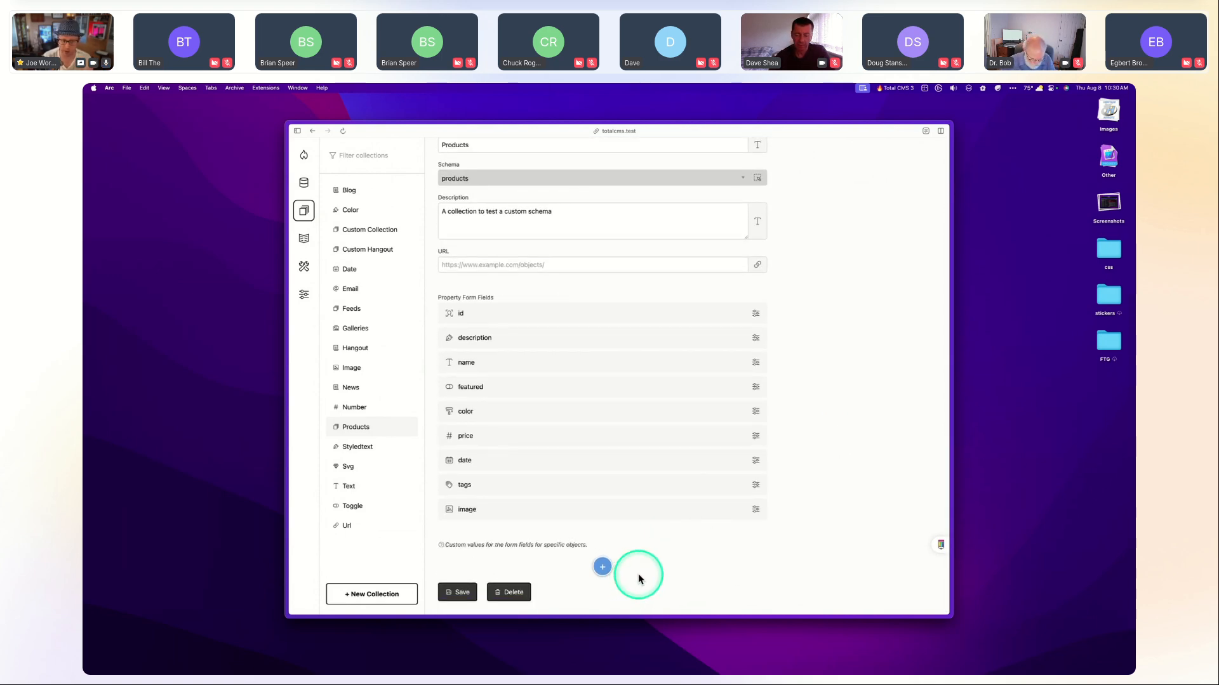
# Open the aboutme object in the Text collection and examine its styled text editor.
pyautogui.click(353, 490)
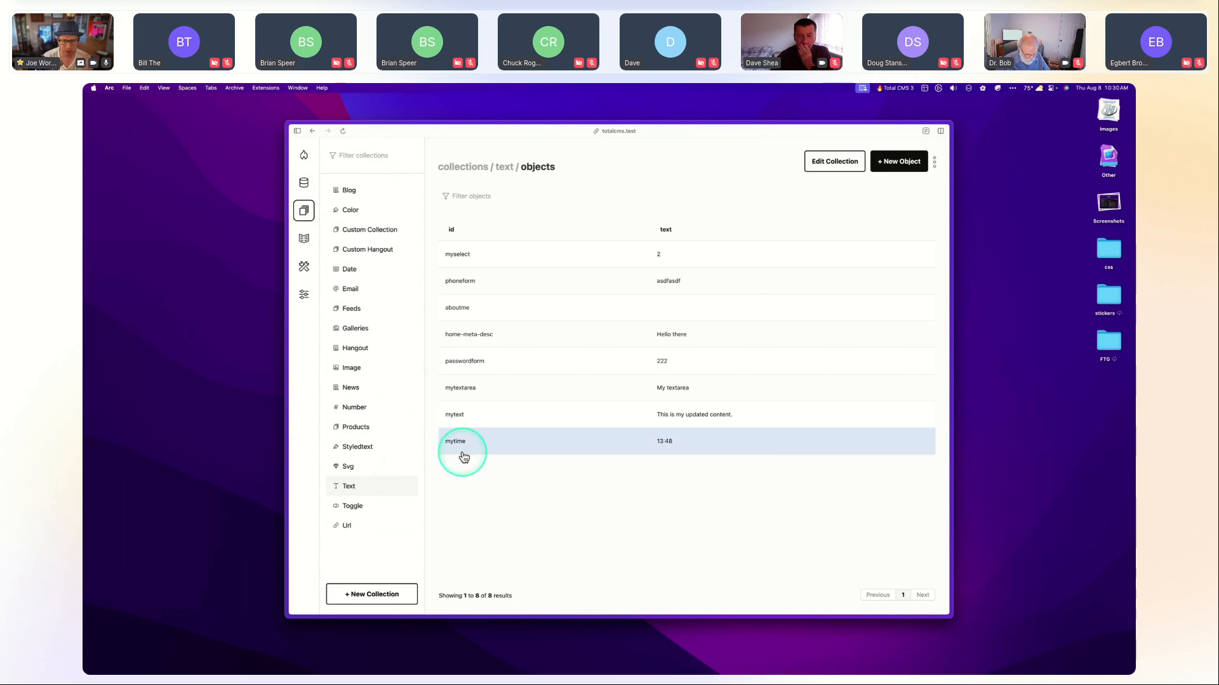
pyautogui.click(462, 309)
pyautogui.click(490, 260)
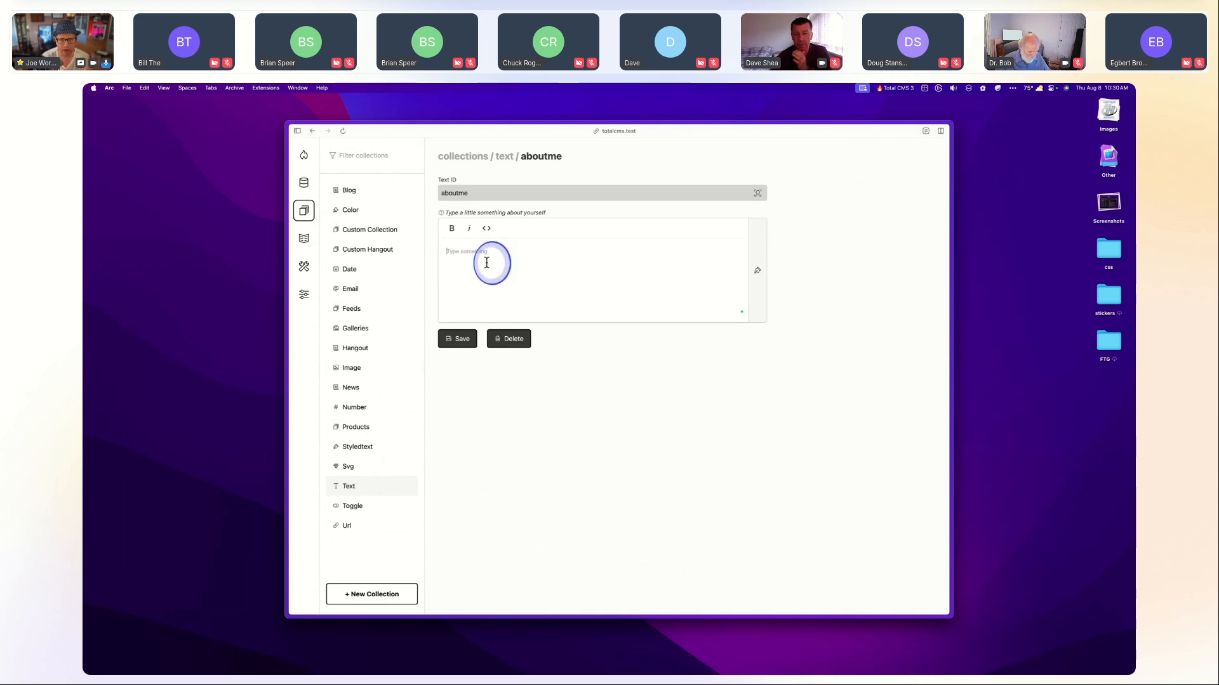
pyautogui.moveTo(528, 253)
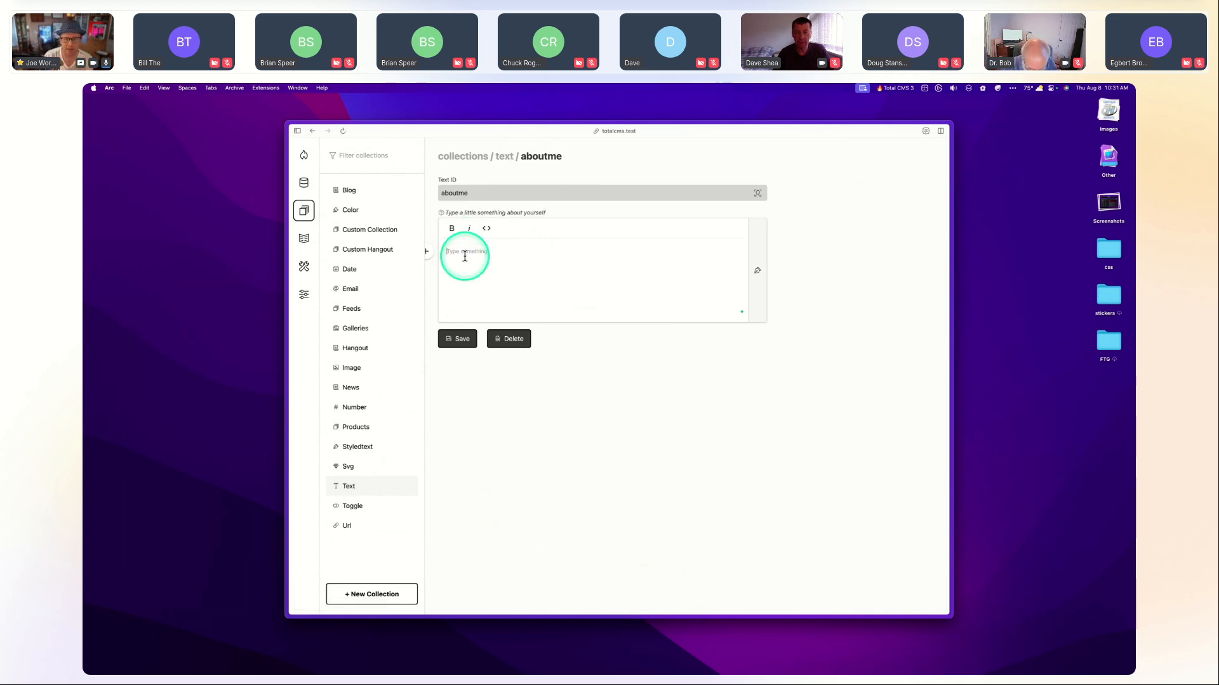
# Open a blank new-object form in the Text collection and make its text area taller.
pyautogui.click(504, 158)
pyautogui.click(897, 158)
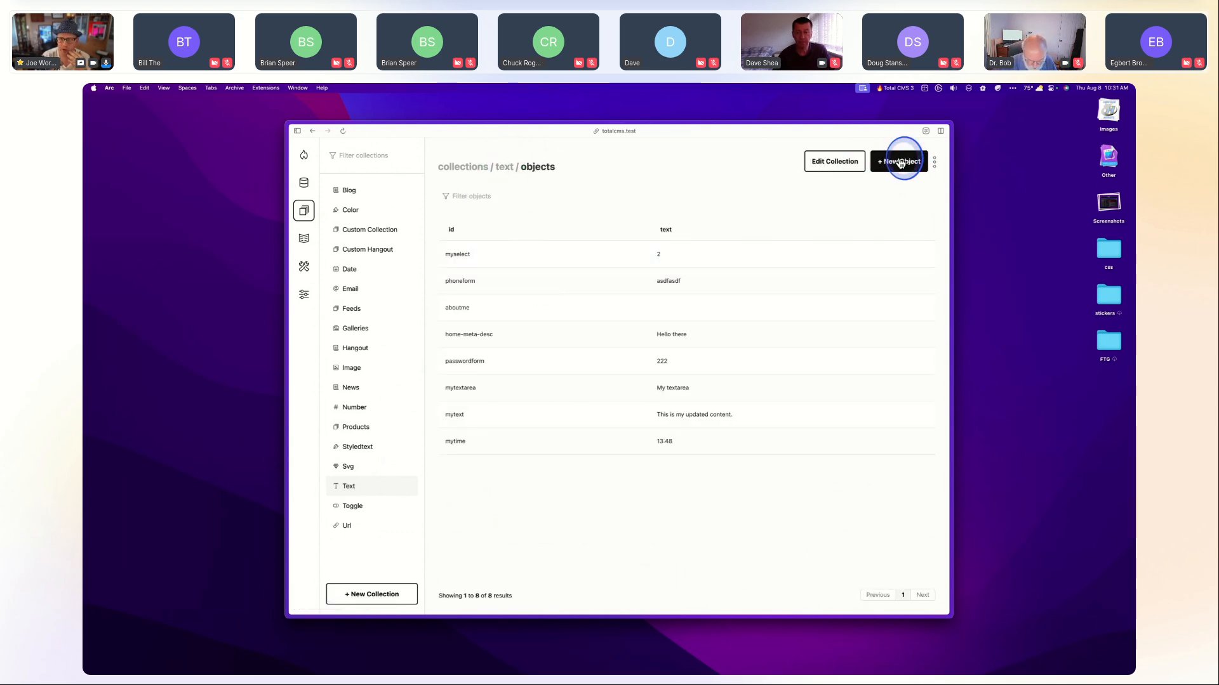
pyautogui.click(462, 237)
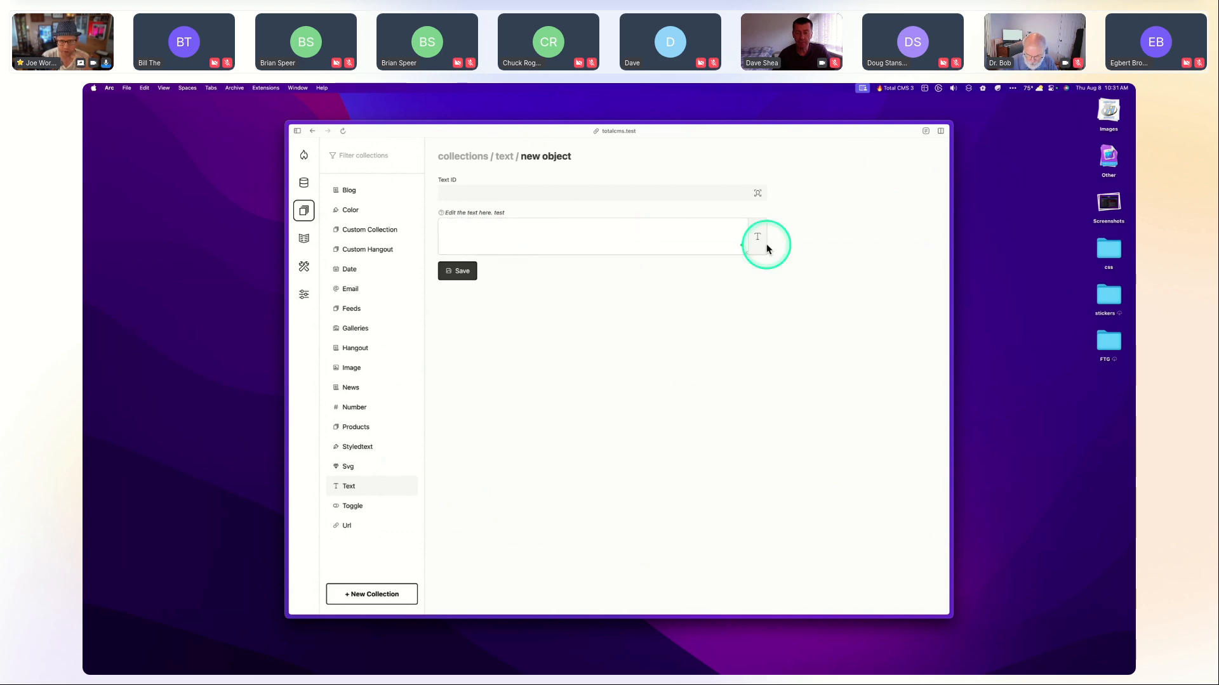
pyautogui.moveTo(746, 253); pyautogui.dragTo(747, 289)
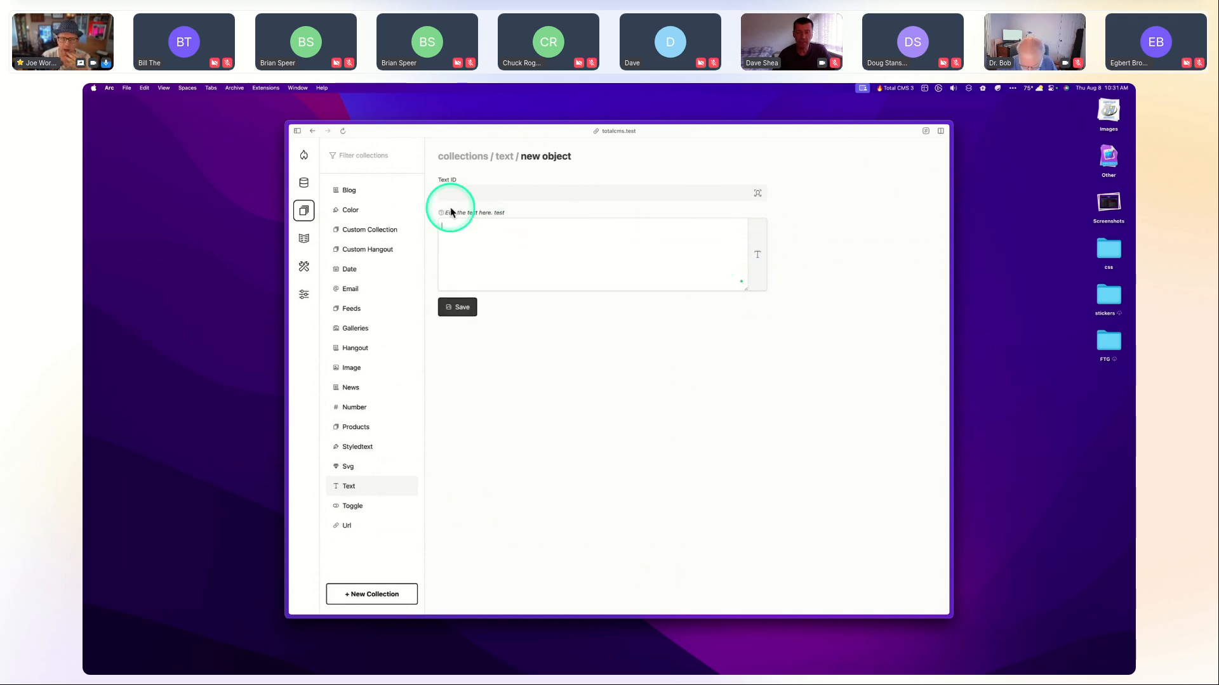
# Choose Option 6 in the Text collection's myselect object and leave the form without saving.
pyautogui.click(348, 488)
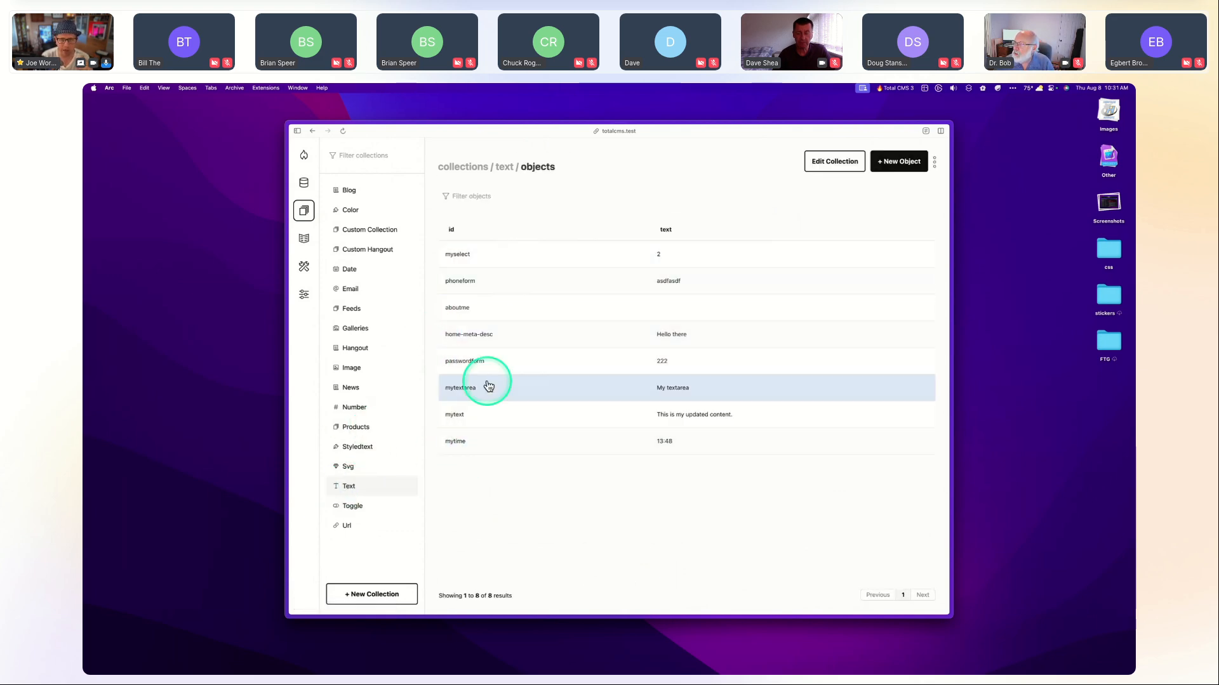
pyautogui.click(459, 254)
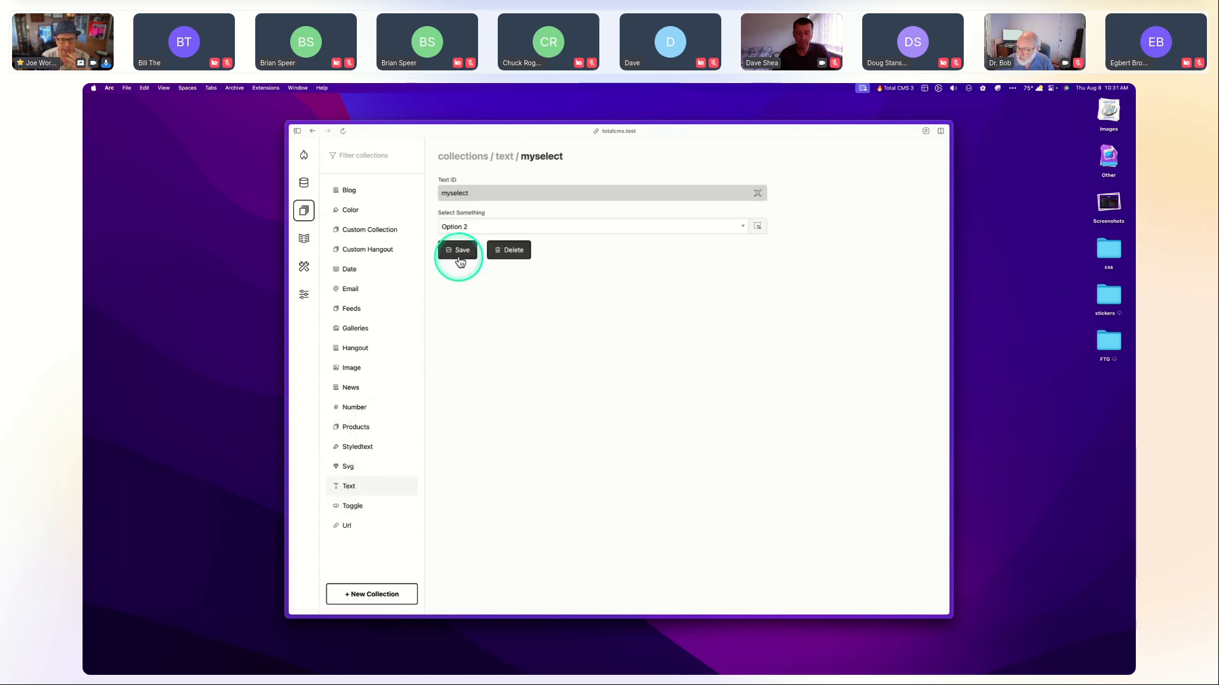
pyautogui.click(649, 227)
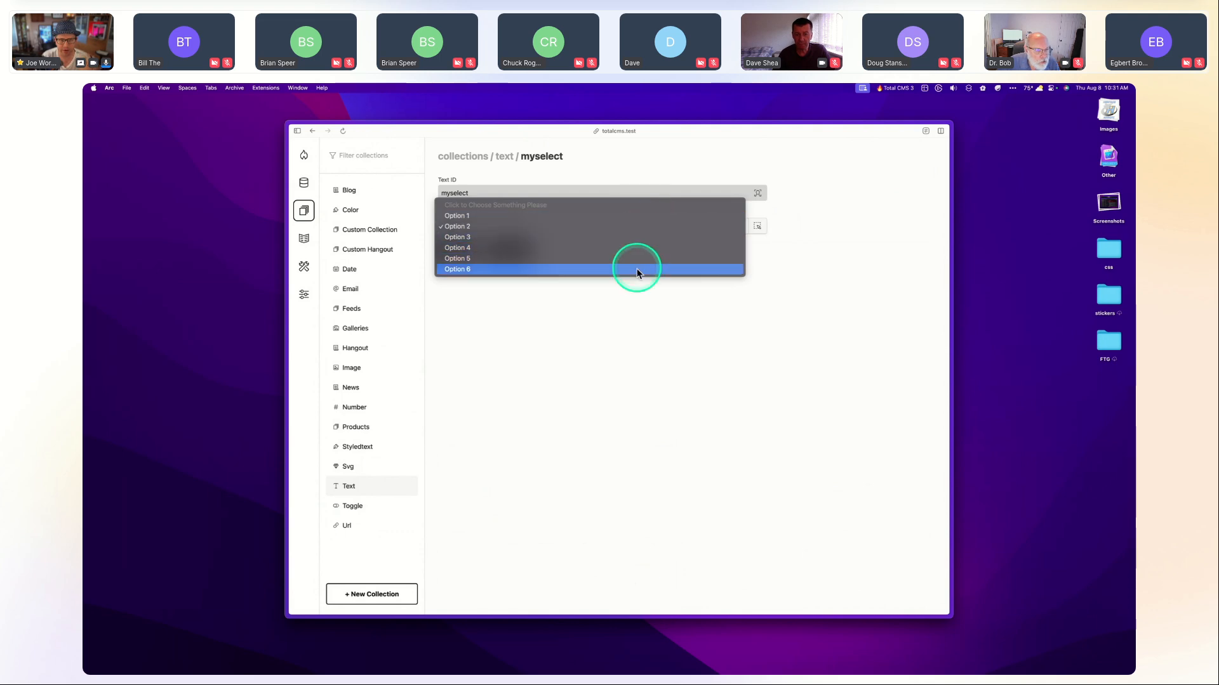
pyautogui.click(596, 266)
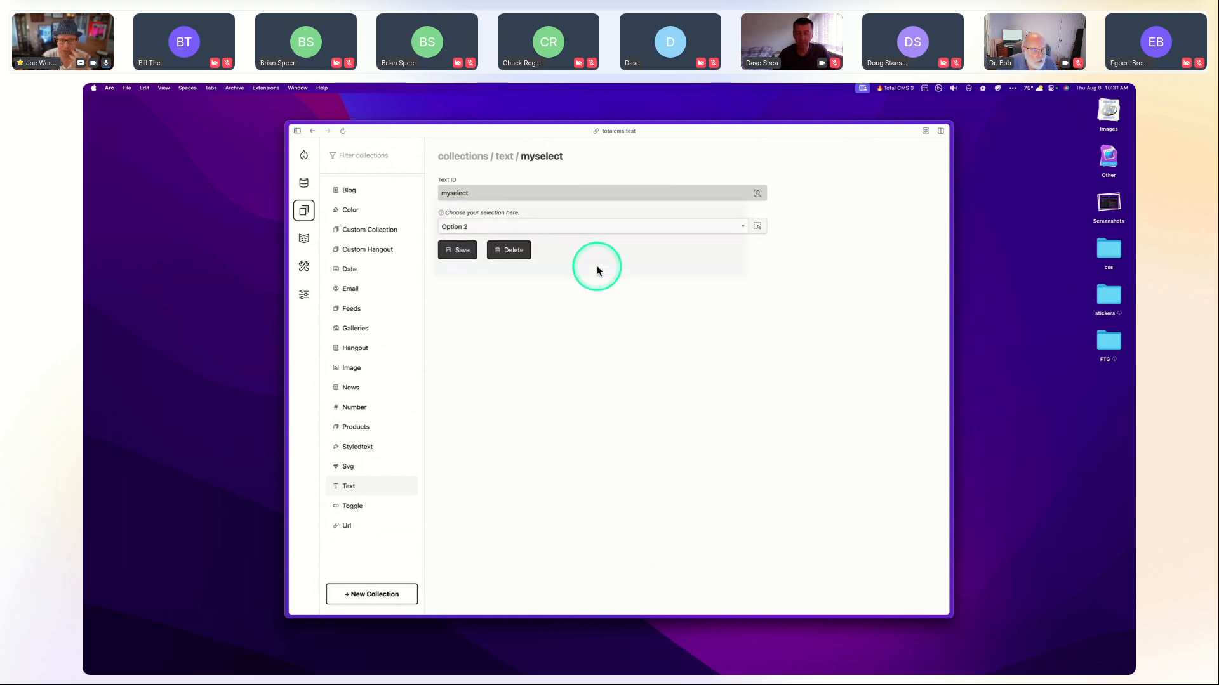
pyautogui.click(357, 488)
pyautogui.click(643, 399)
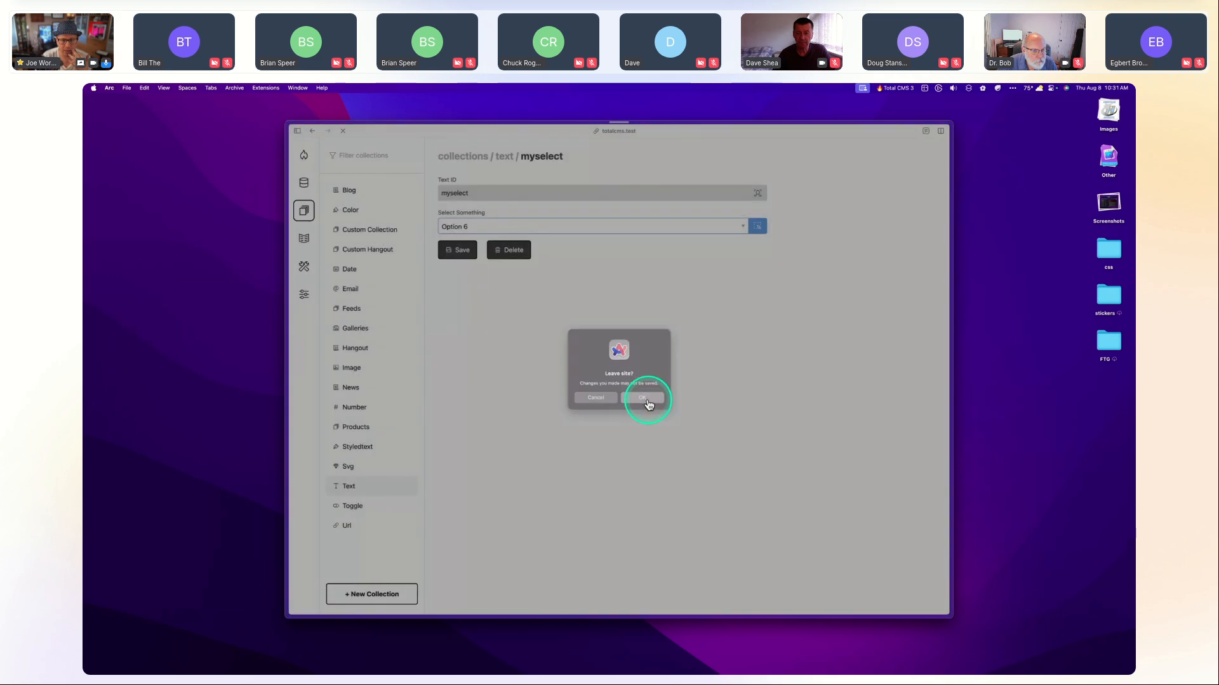
# View the edit forms of the passwordform and aboutme objects, returning to the Text collection's object list.
pyautogui.click(499, 356)
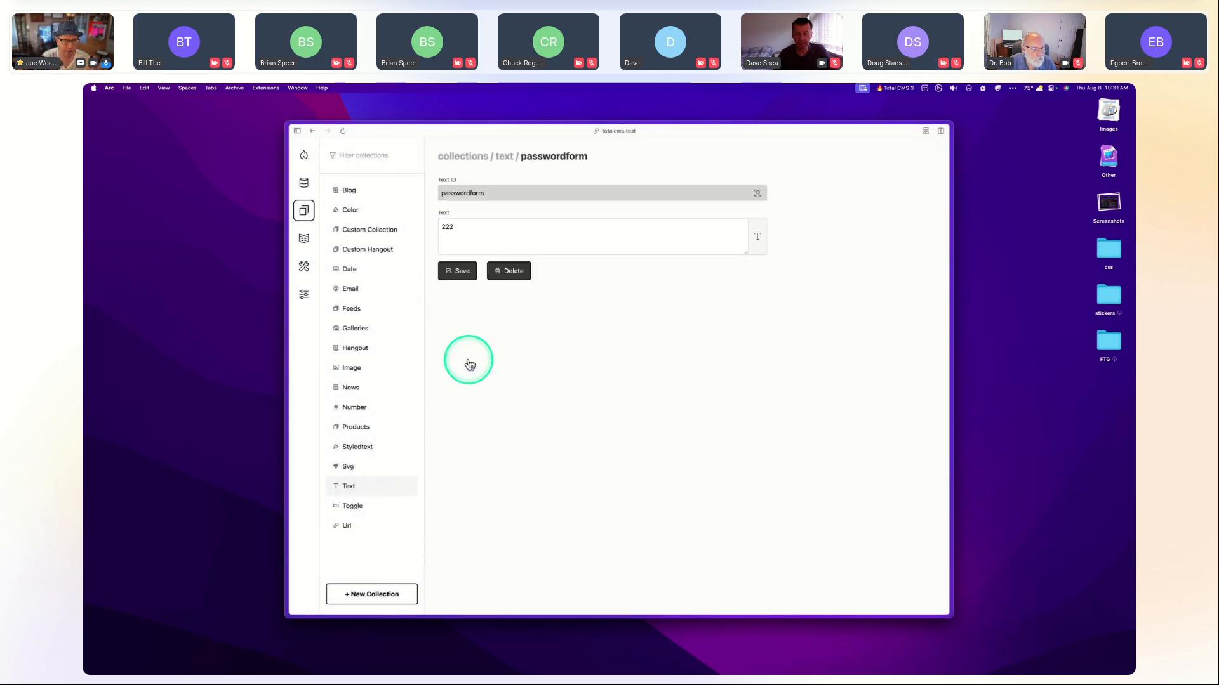
pyautogui.click(354, 486)
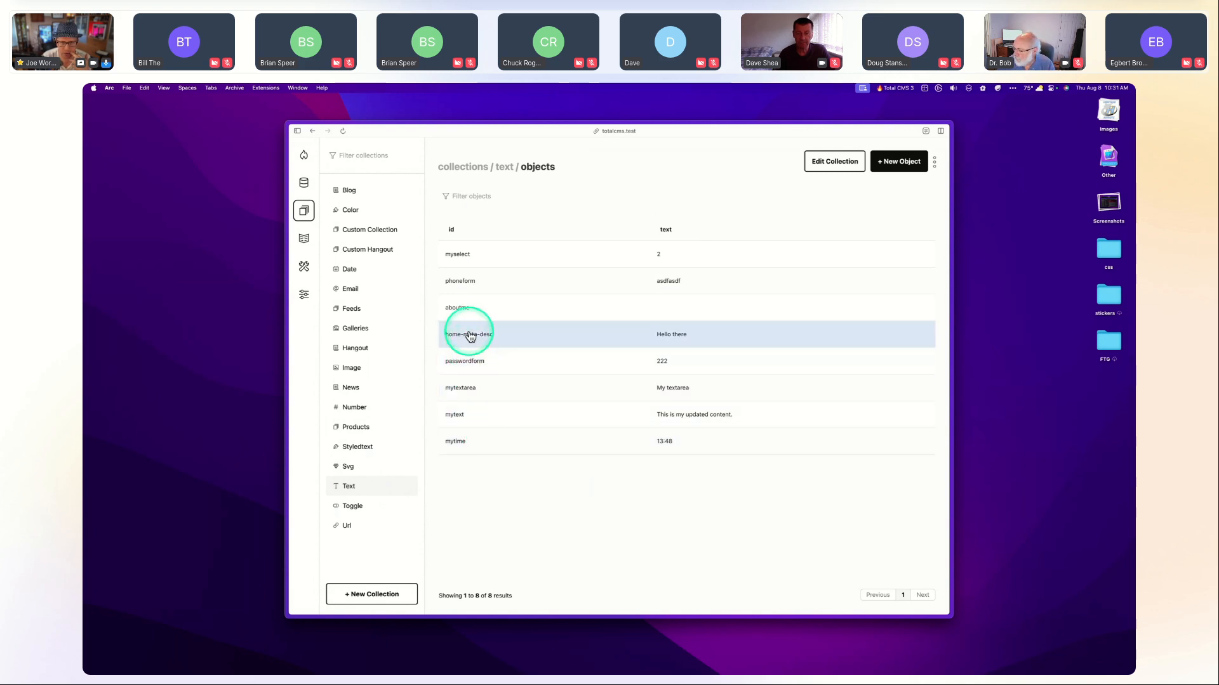
pyautogui.click(465, 310)
pyautogui.click(367, 486)
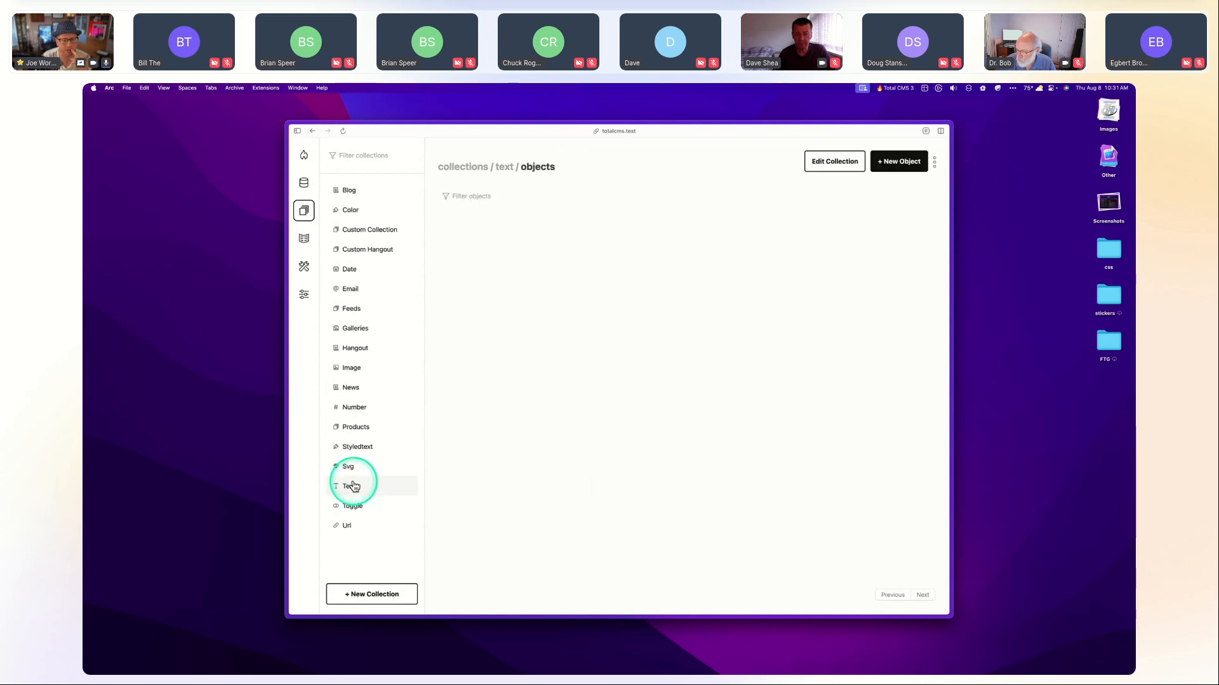
# Open the mytime object and view its time picker without changing the time.
pyautogui.click(462, 446)
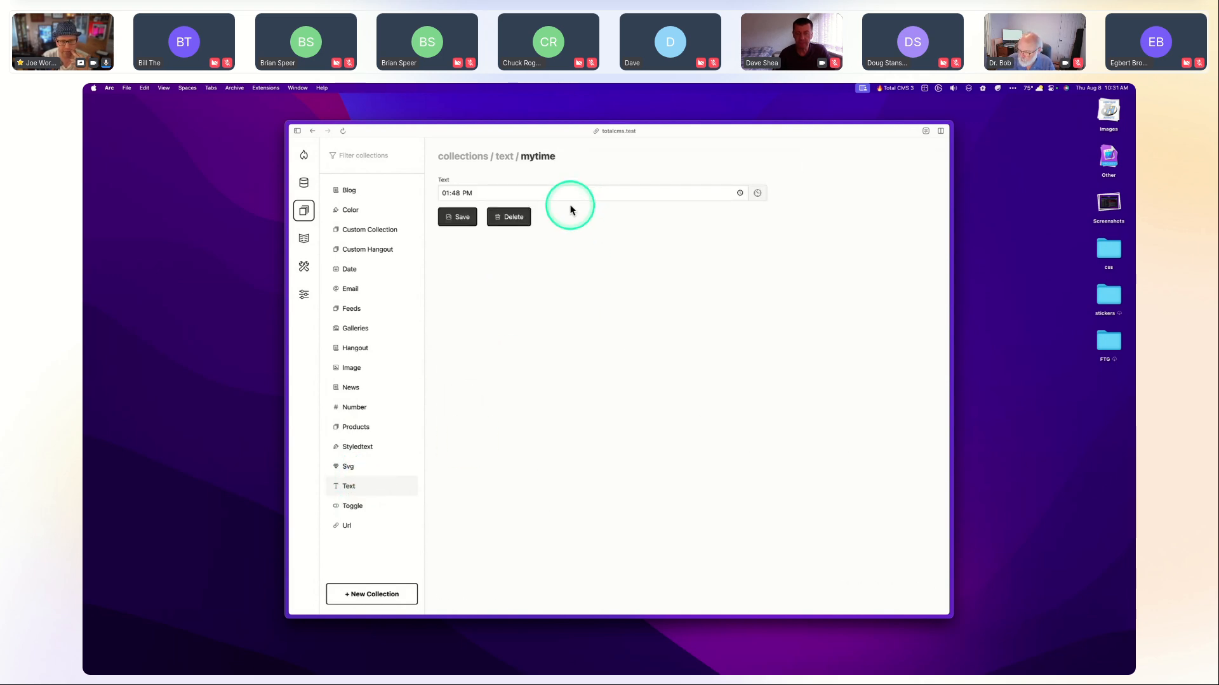
pyautogui.click(740, 193)
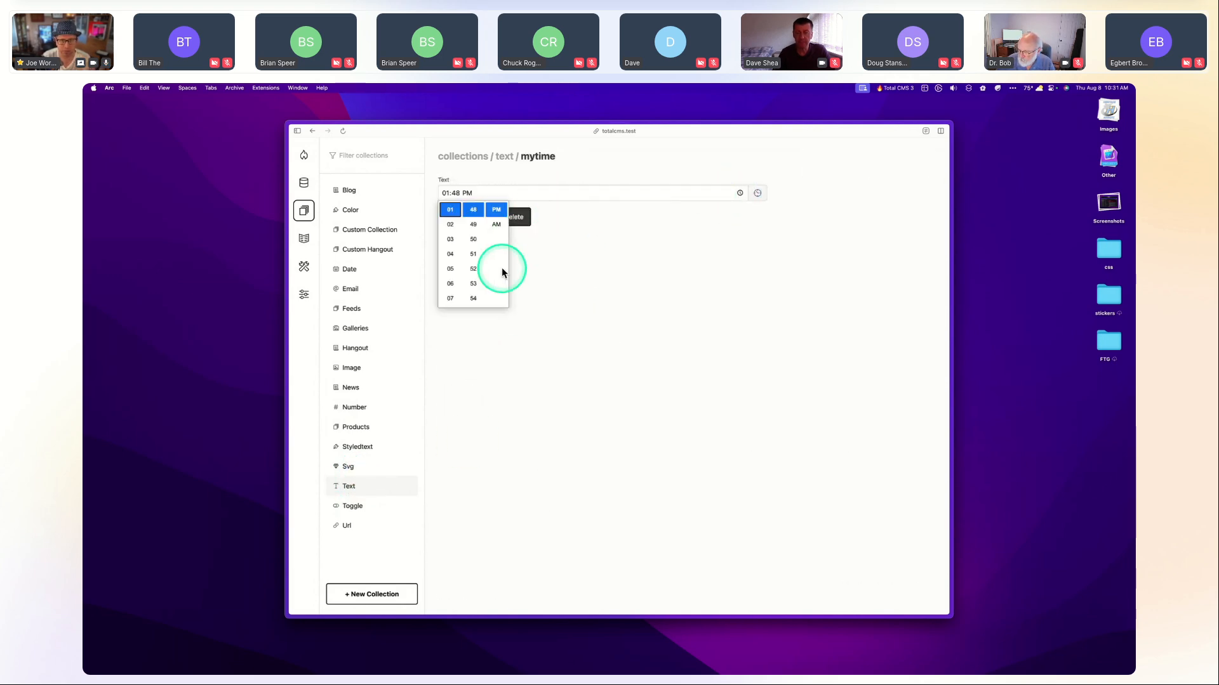
pyautogui.click(666, 216)
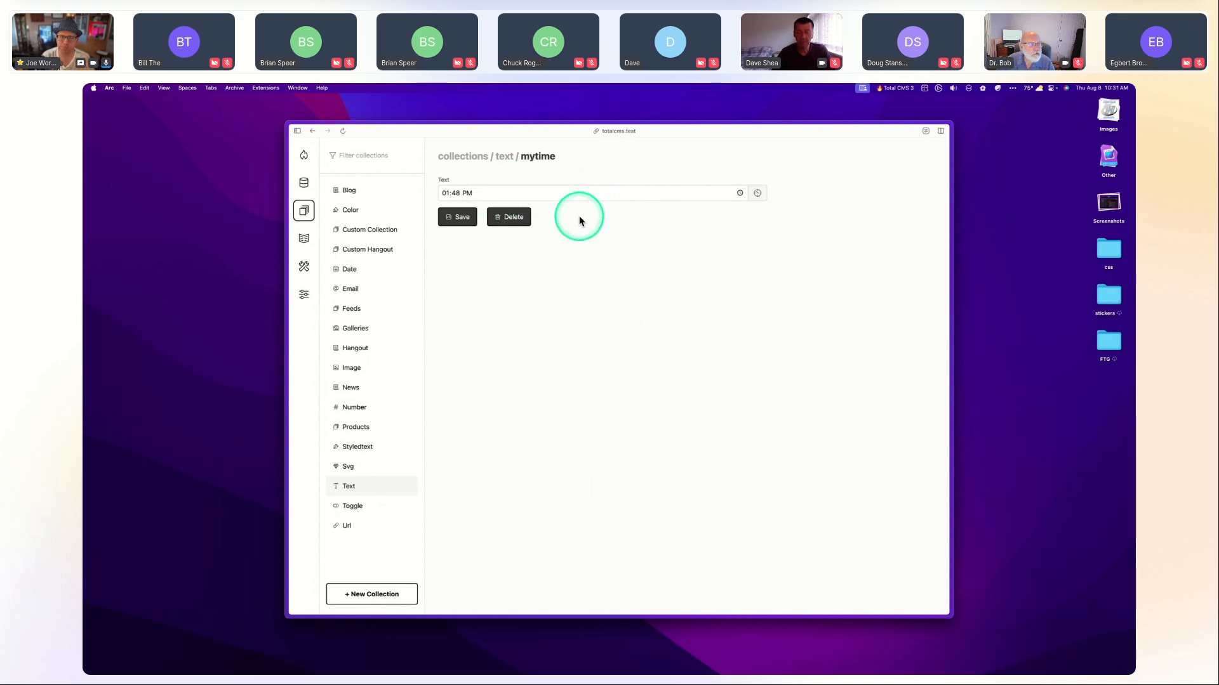
# Open the form settings of the Text collection's text property and review the available field types, keeping textarea.
pyautogui.click(352, 486)
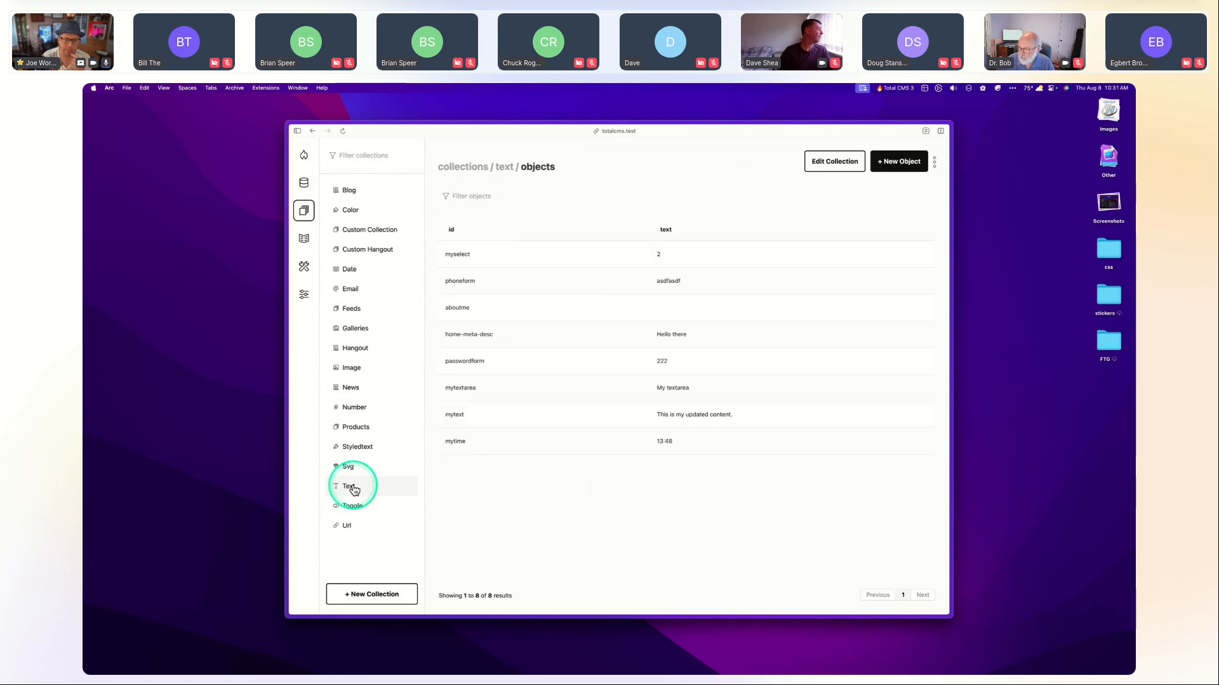
pyautogui.click(828, 162)
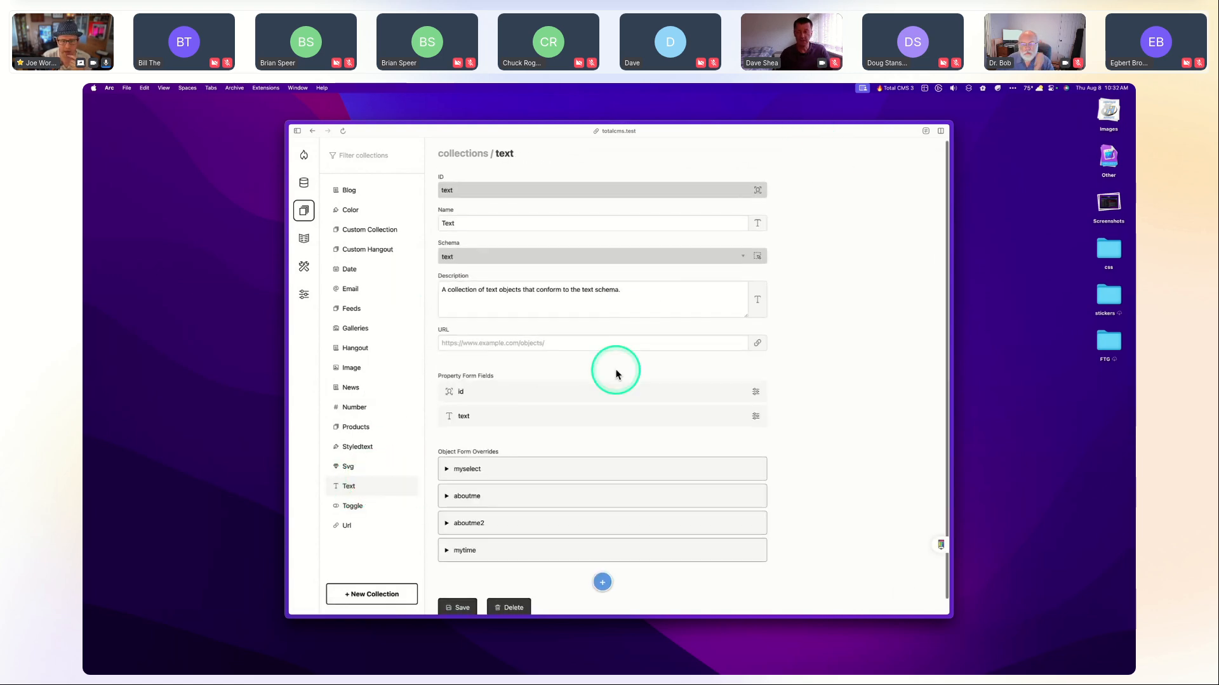
pyautogui.scroll(-1, 613, 371)
pyautogui.click(603, 400)
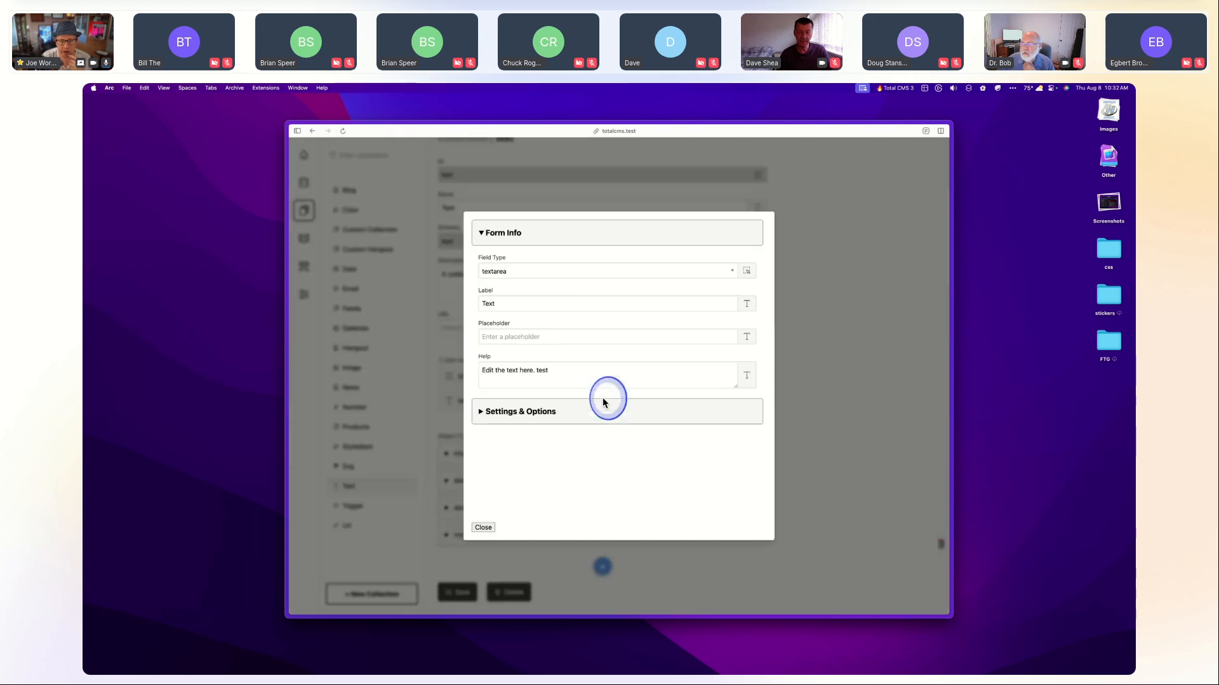
pyautogui.click(513, 301)
pyautogui.click(545, 280)
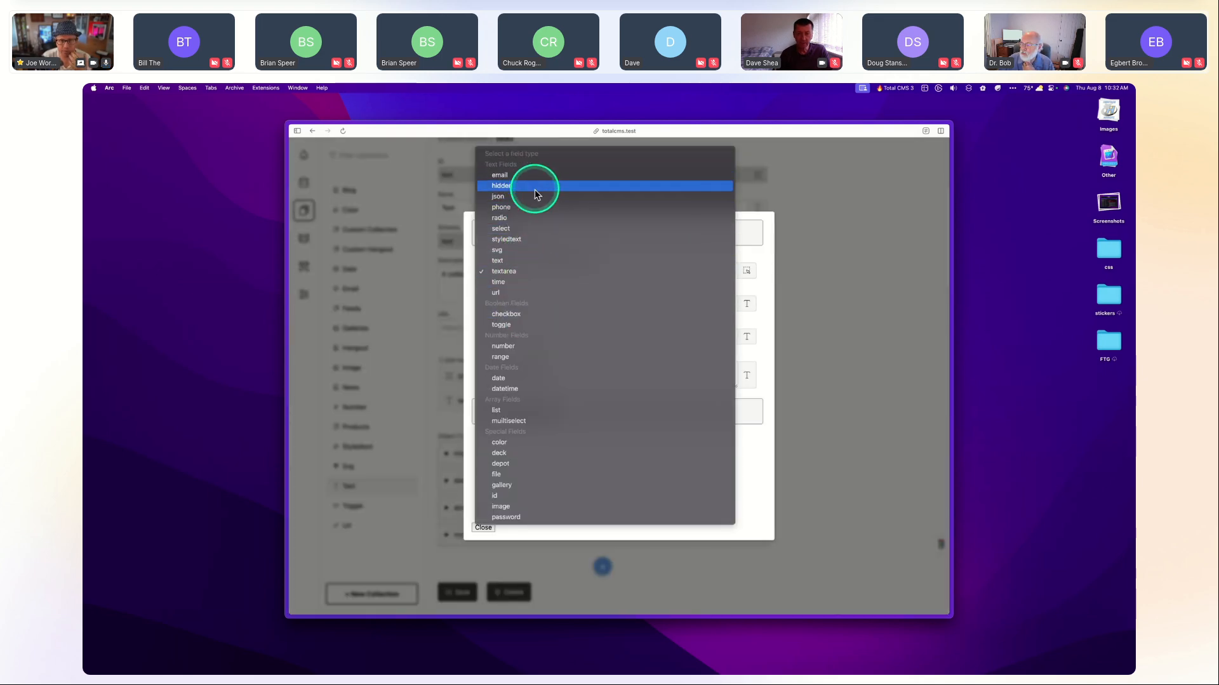
pyautogui.click(524, 272)
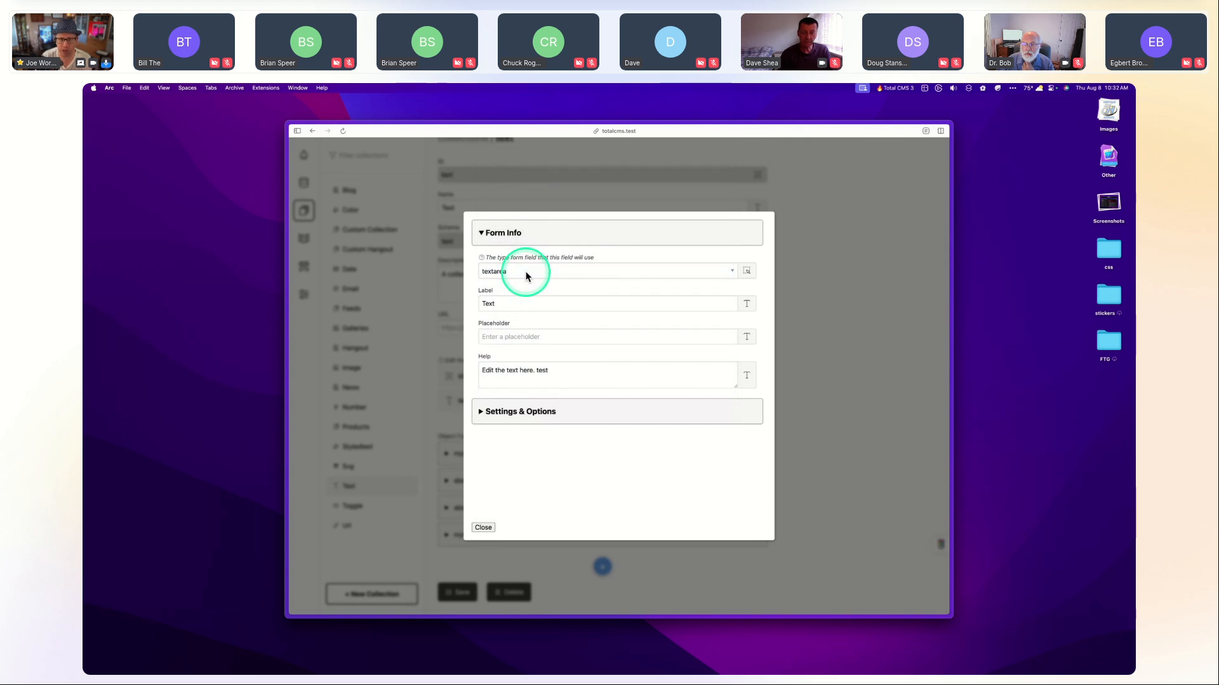
# Try styledtext and text as the text property's field type, and set it back to textarea.
pyautogui.click(526, 276)
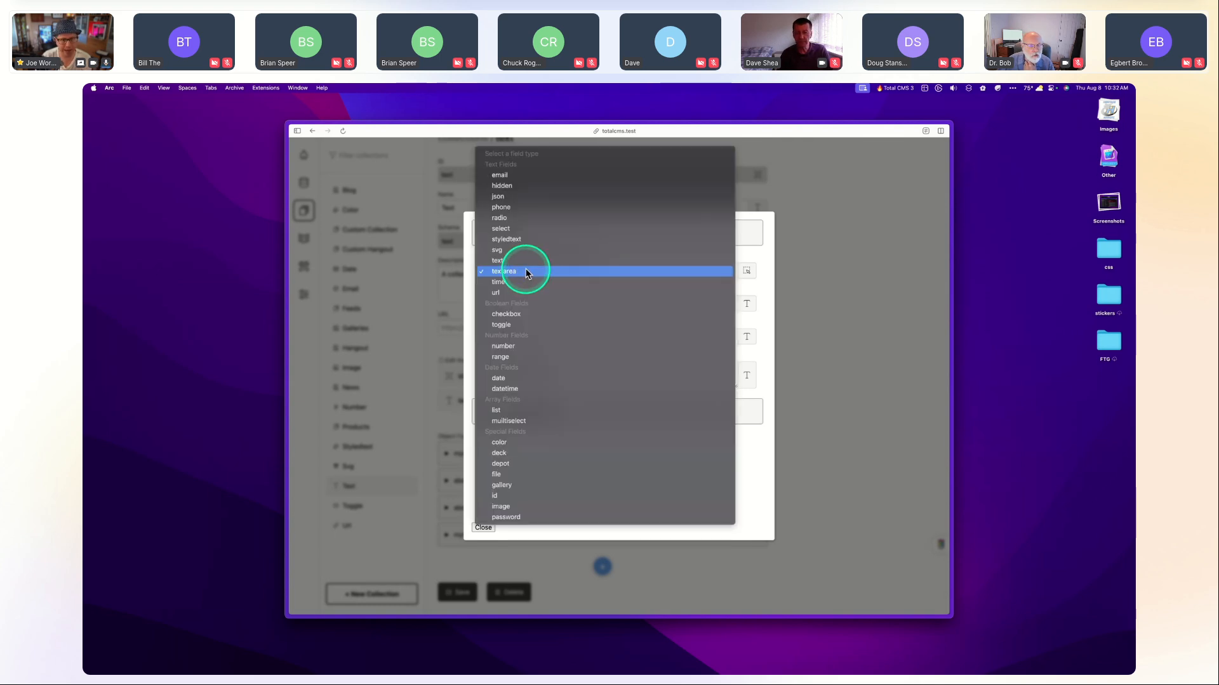
pyautogui.click(541, 232)
pyautogui.click(601, 268)
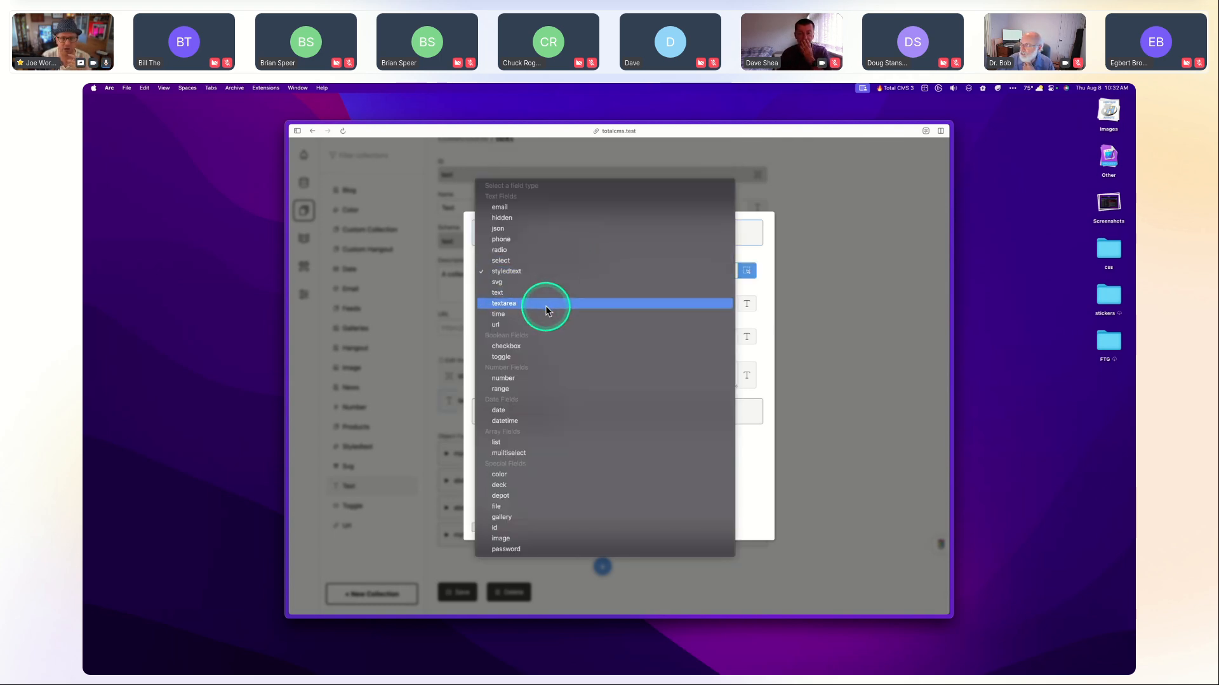
pyautogui.click(528, 293)
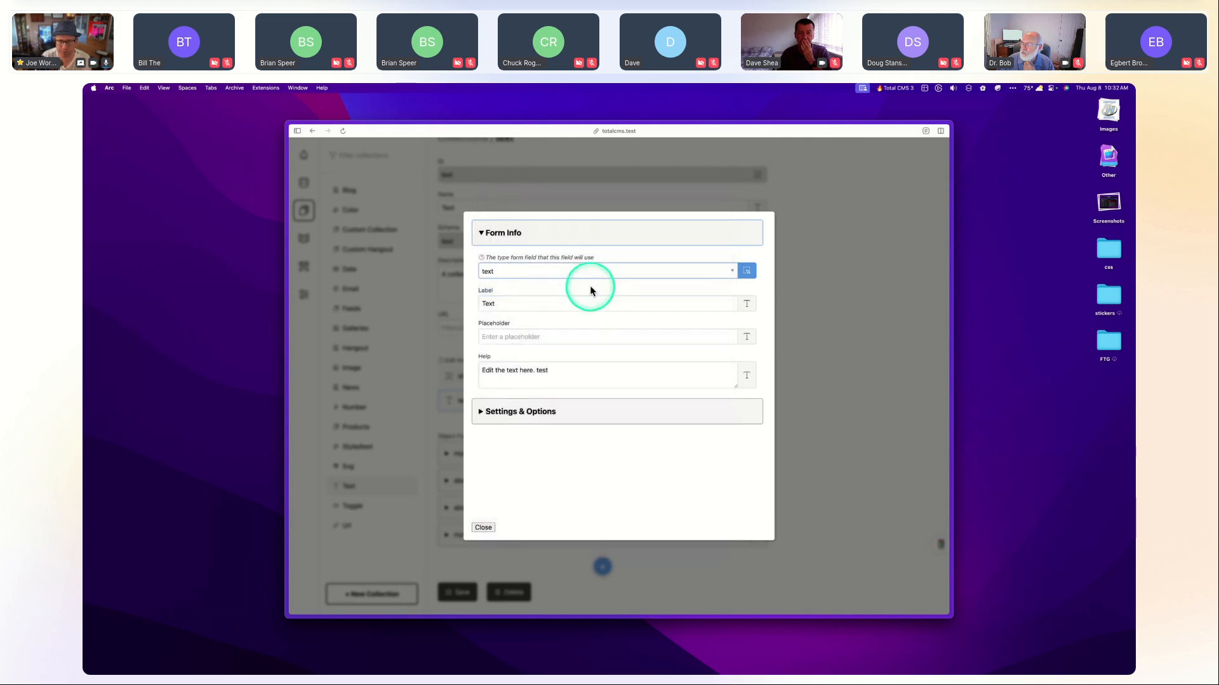
pyautogui.click(555, 271)
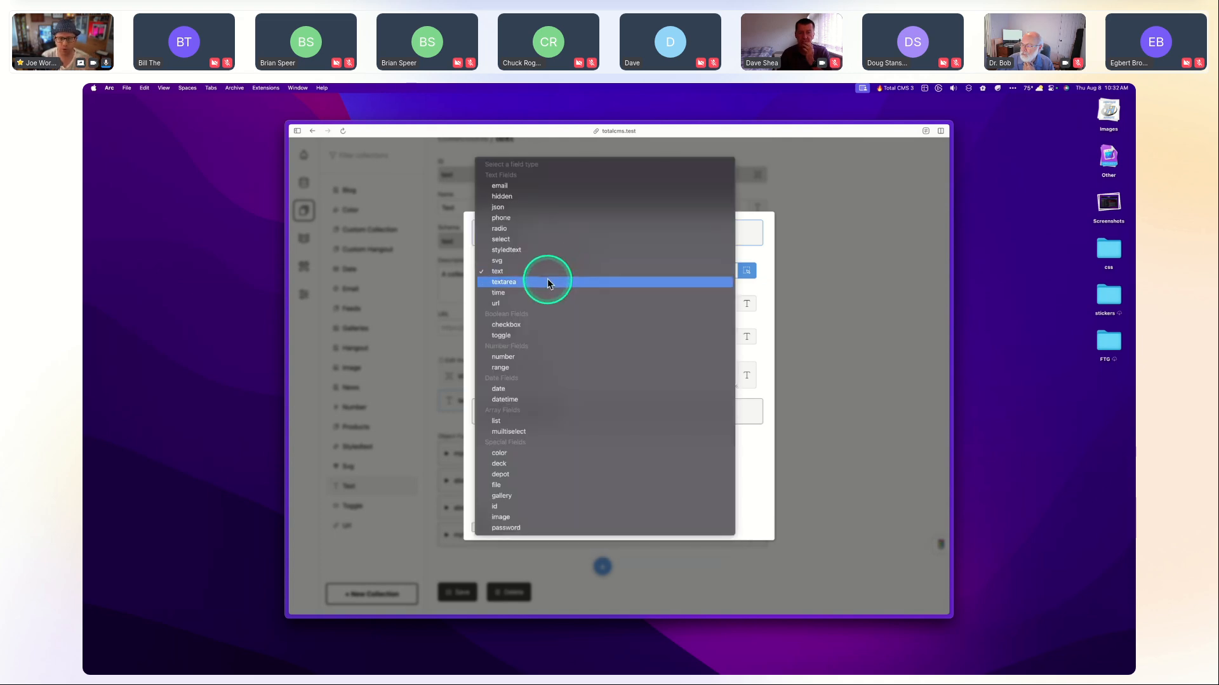
pyautogui.click(547, 282)
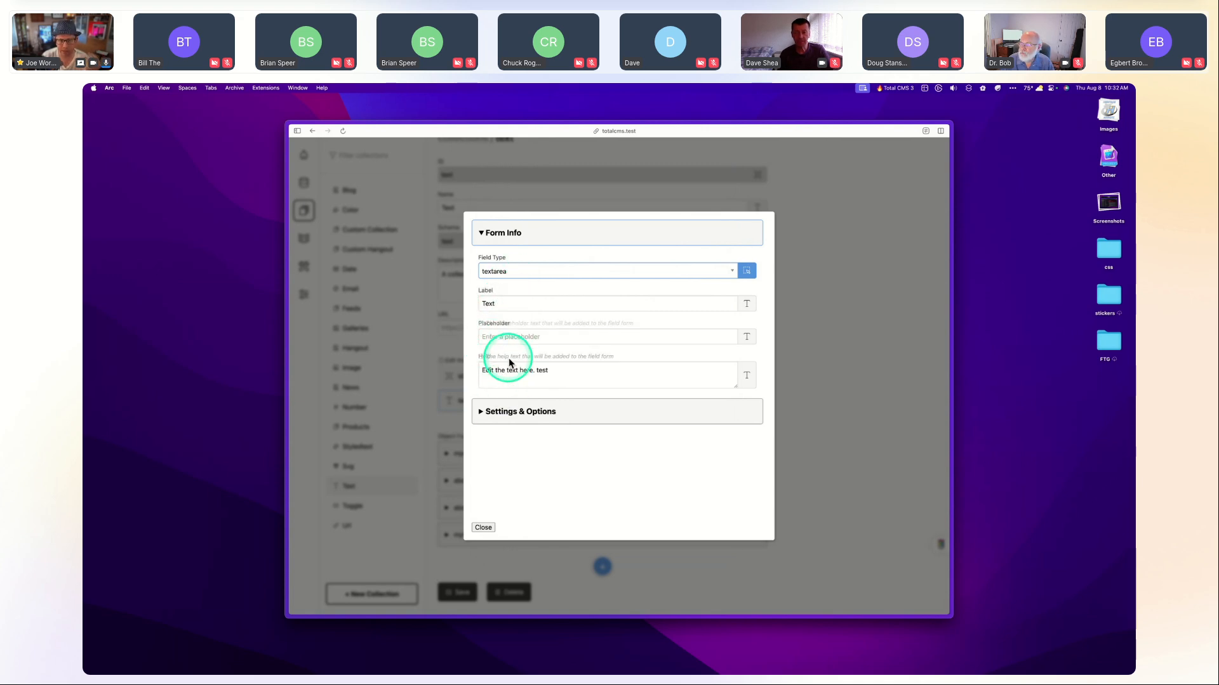
# Examine the myselect object's form override and its text field settings in the Text collection.
pyautogui.click(830, 370)
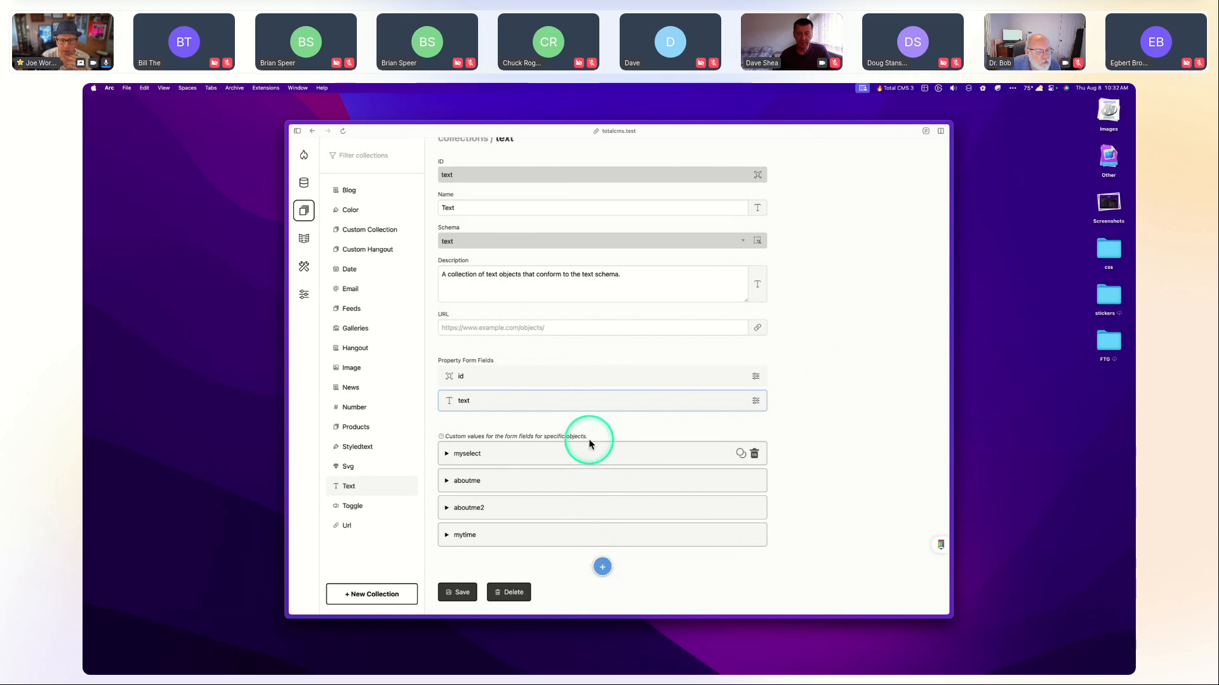
pyautogui.click(596, 454)
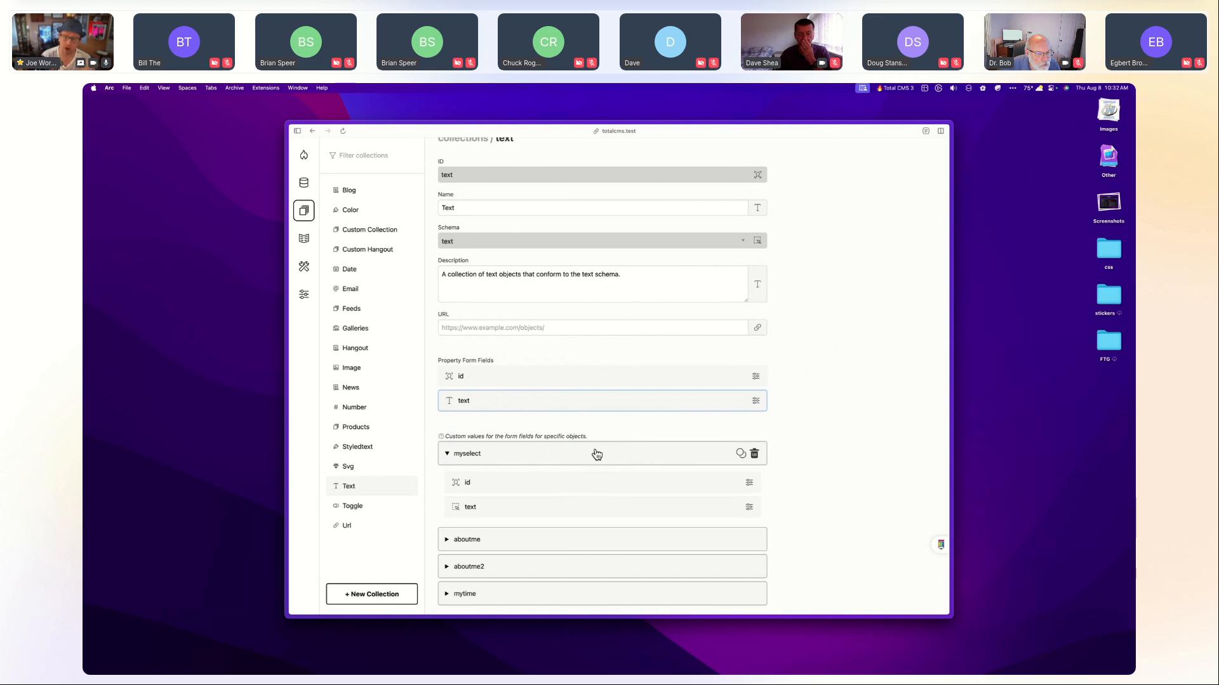
pyautogui.click(468, 450)
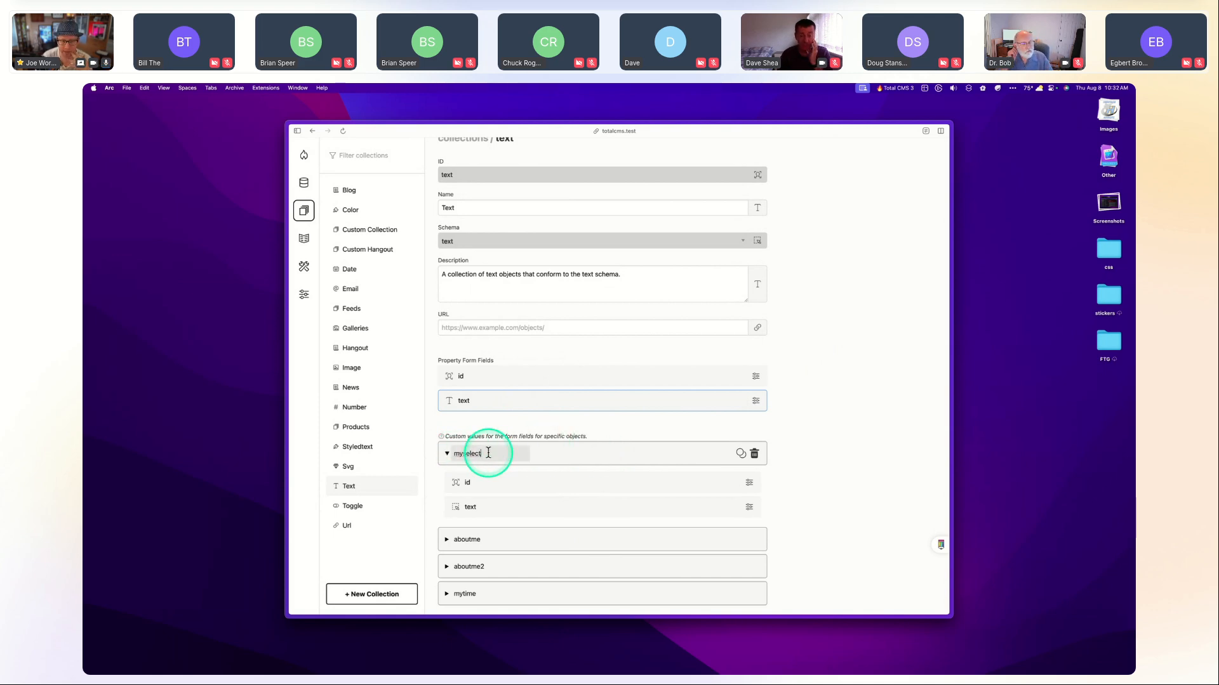
pyautogui.click(600, 508)
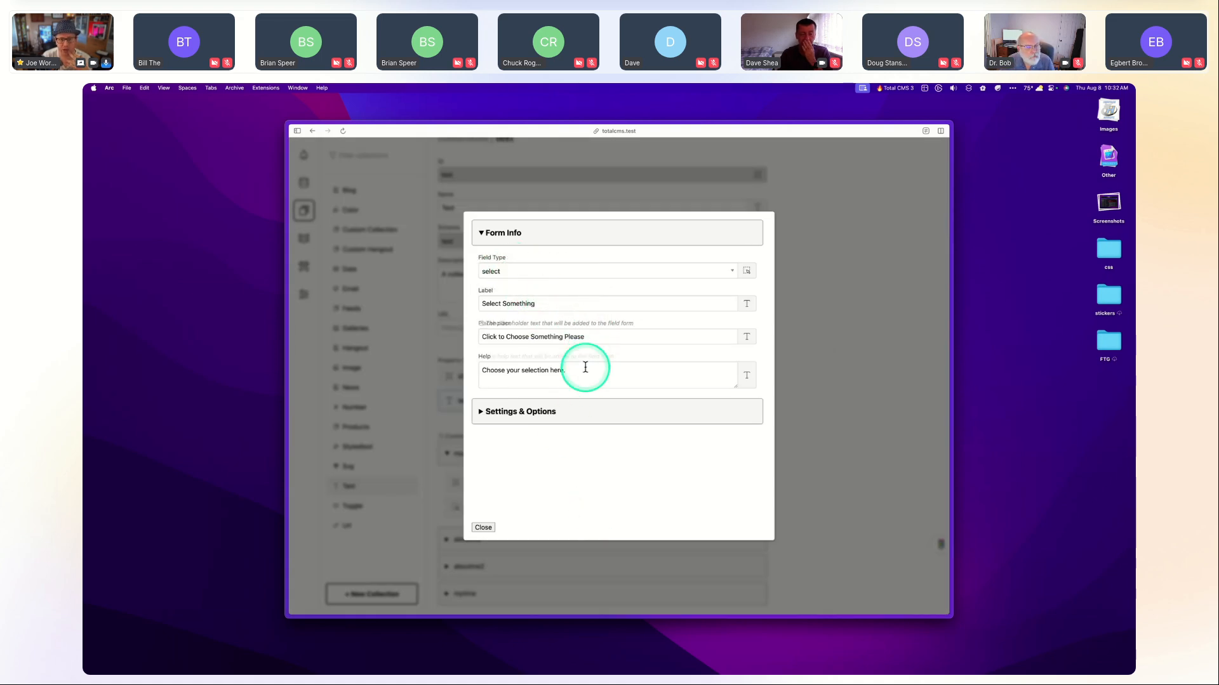
pyautogui.click(870, 356)
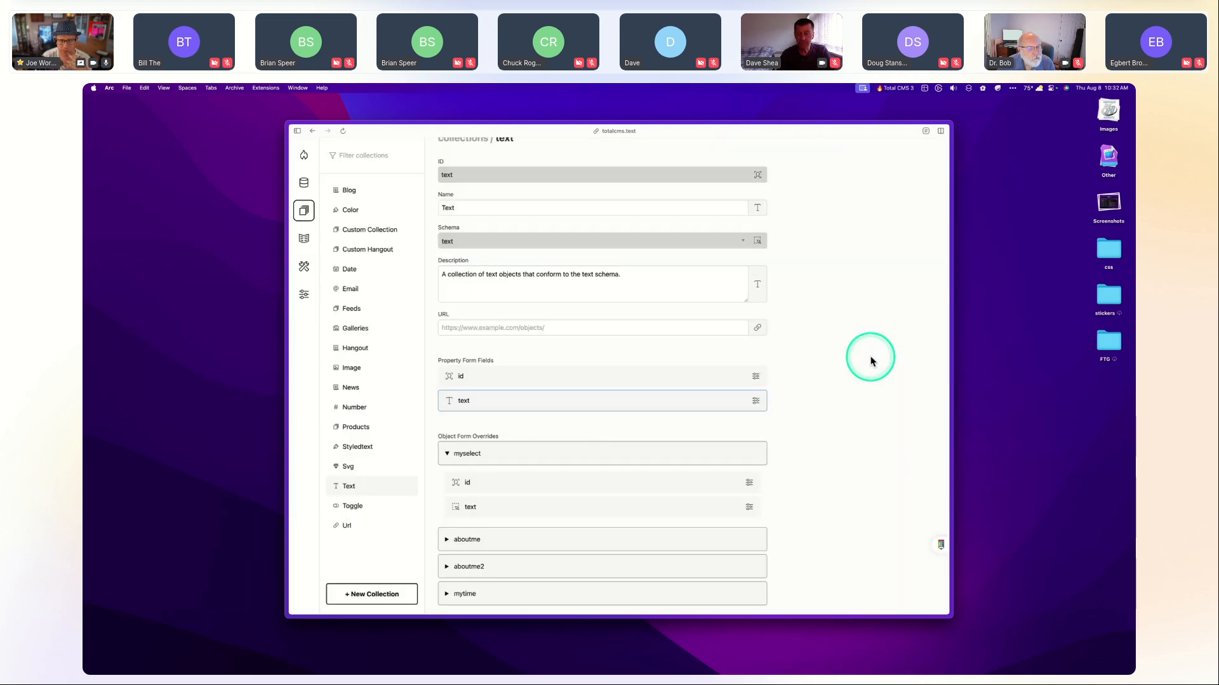
pyautogui.click(647, 454)
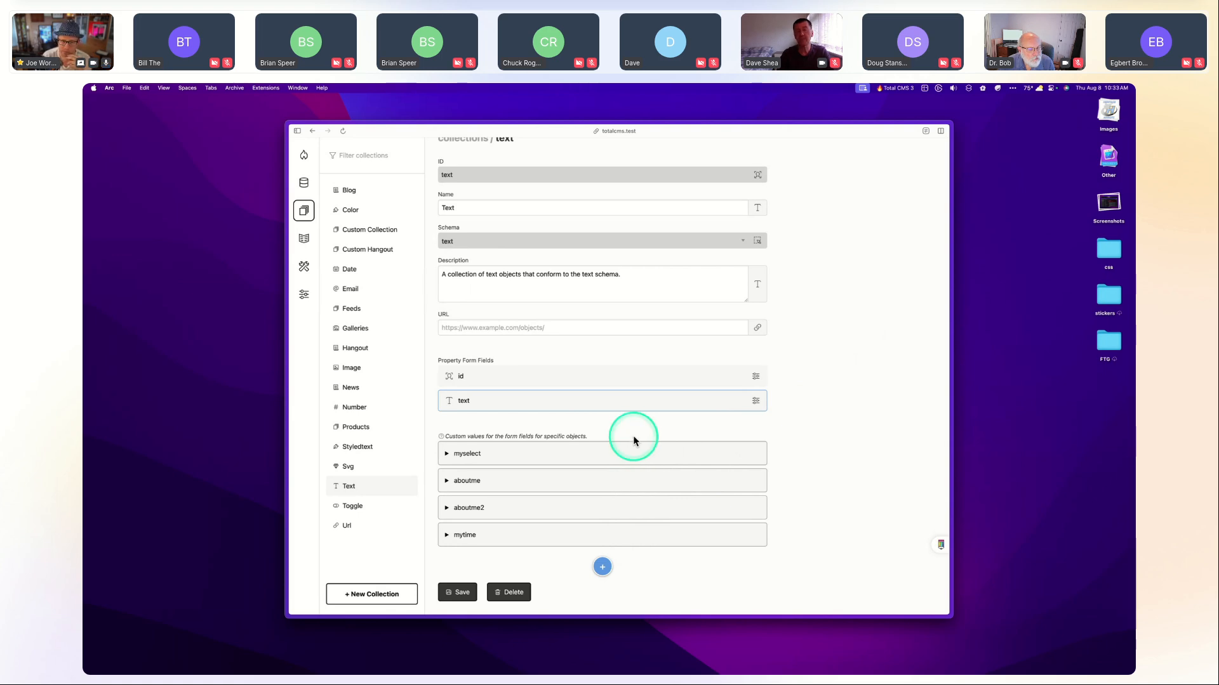
# Leave the Text collection's settings without saving and view its object factory page, returning to the object list.
pyautogui.click(365, 488)
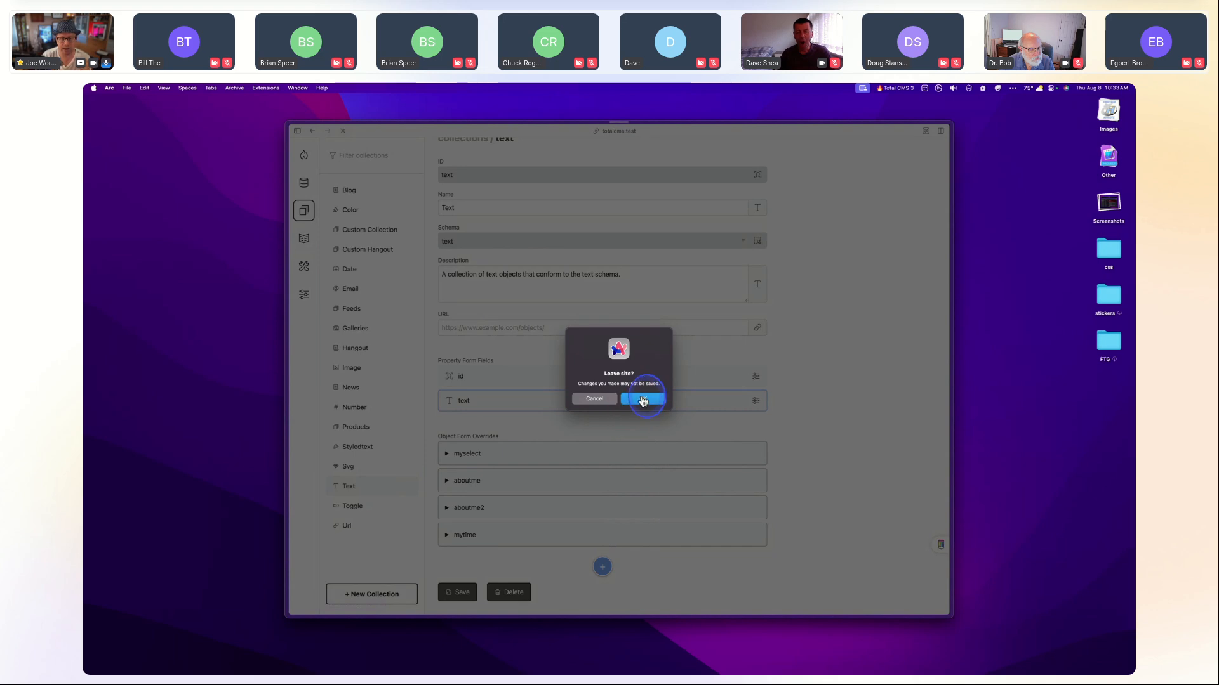
pyautogui.click(642, 400)
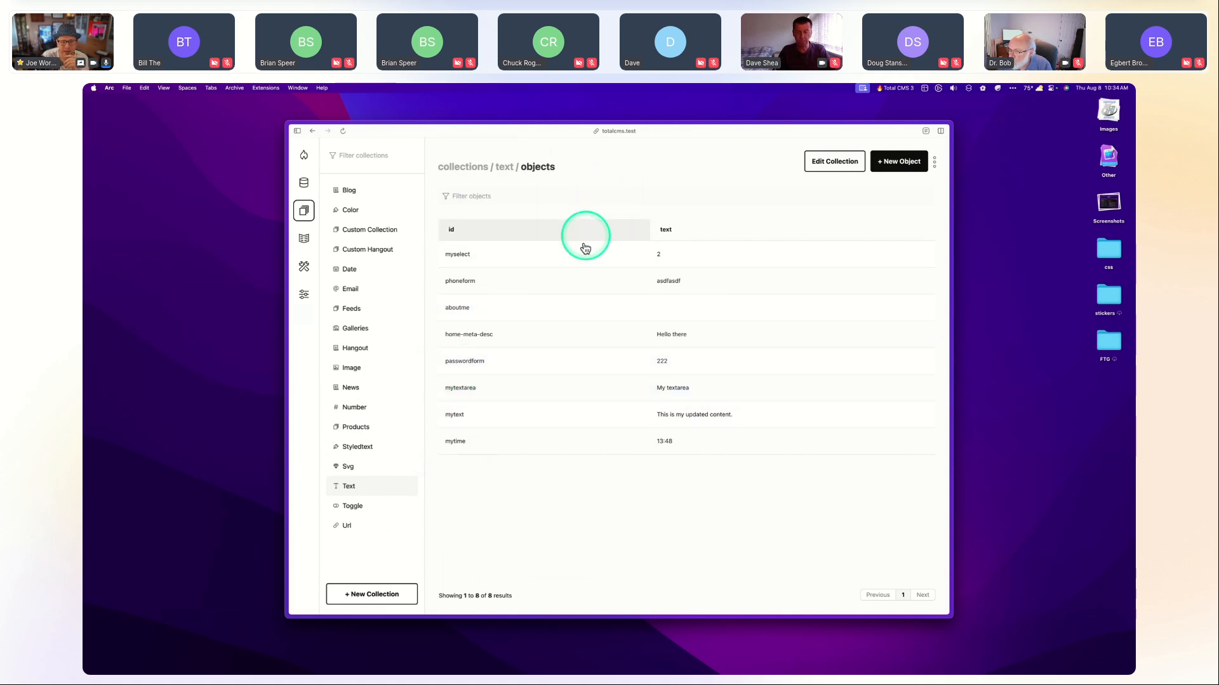
pyautogui.click(934, 163)
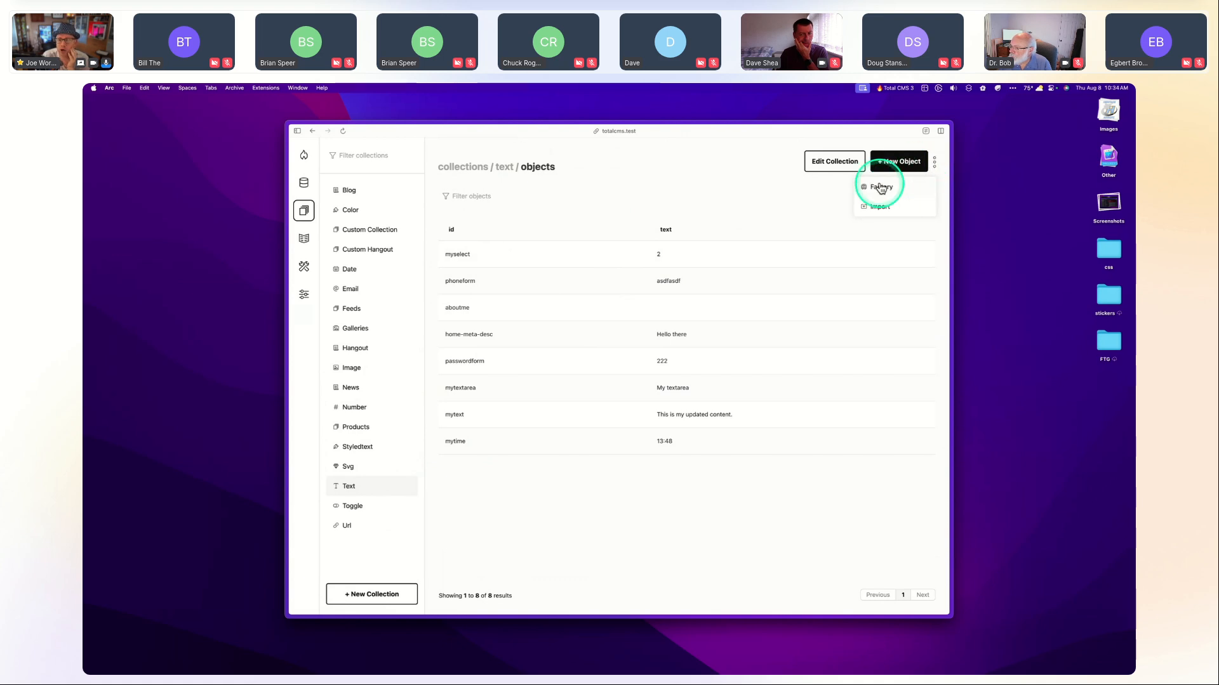
pyautogui.click(876, 188)
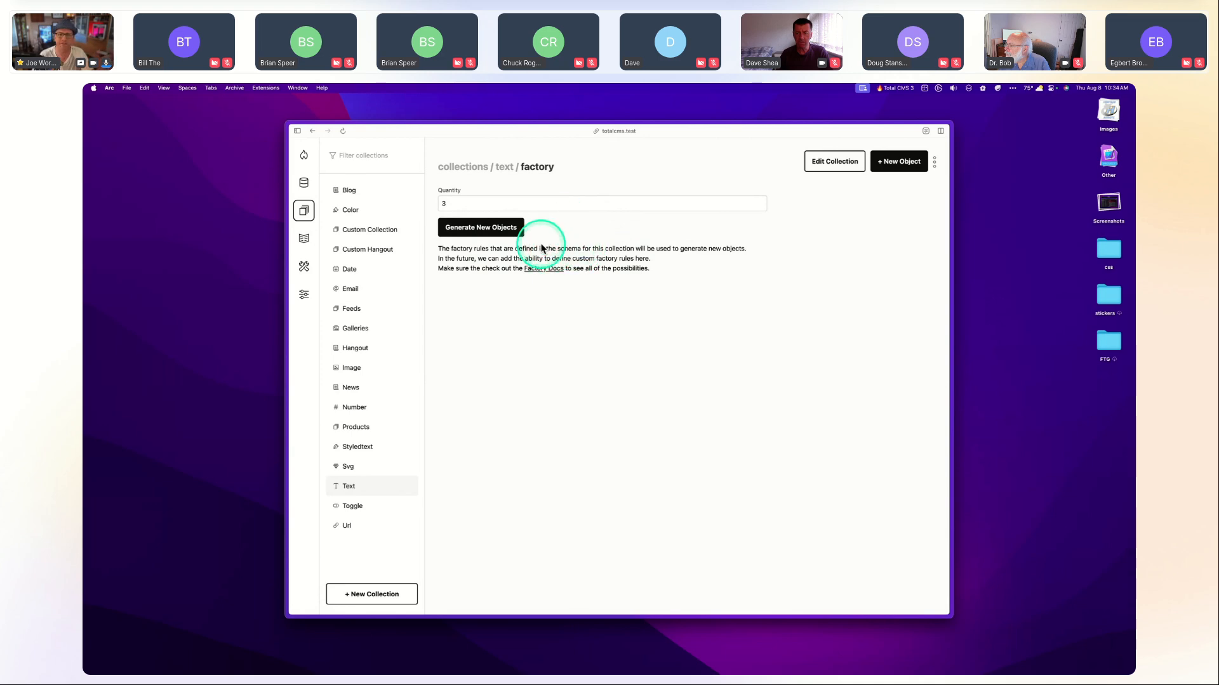
pyautogui.click(504, 171)
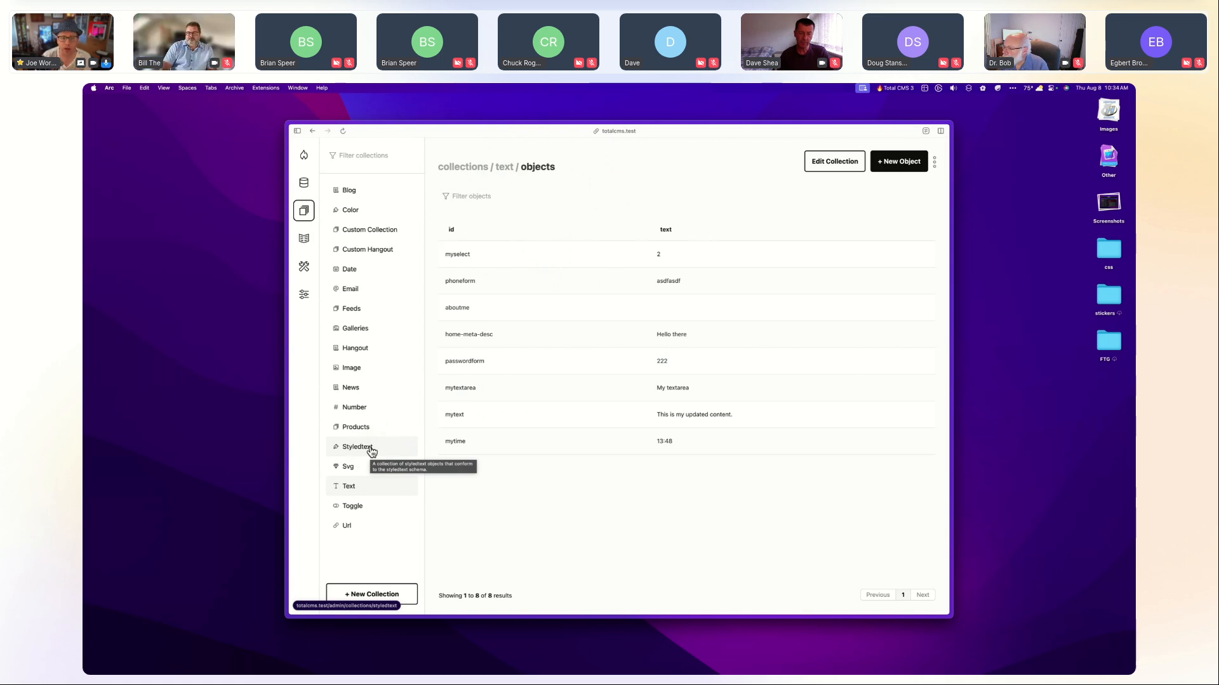
pyautogui.click(374, 486)
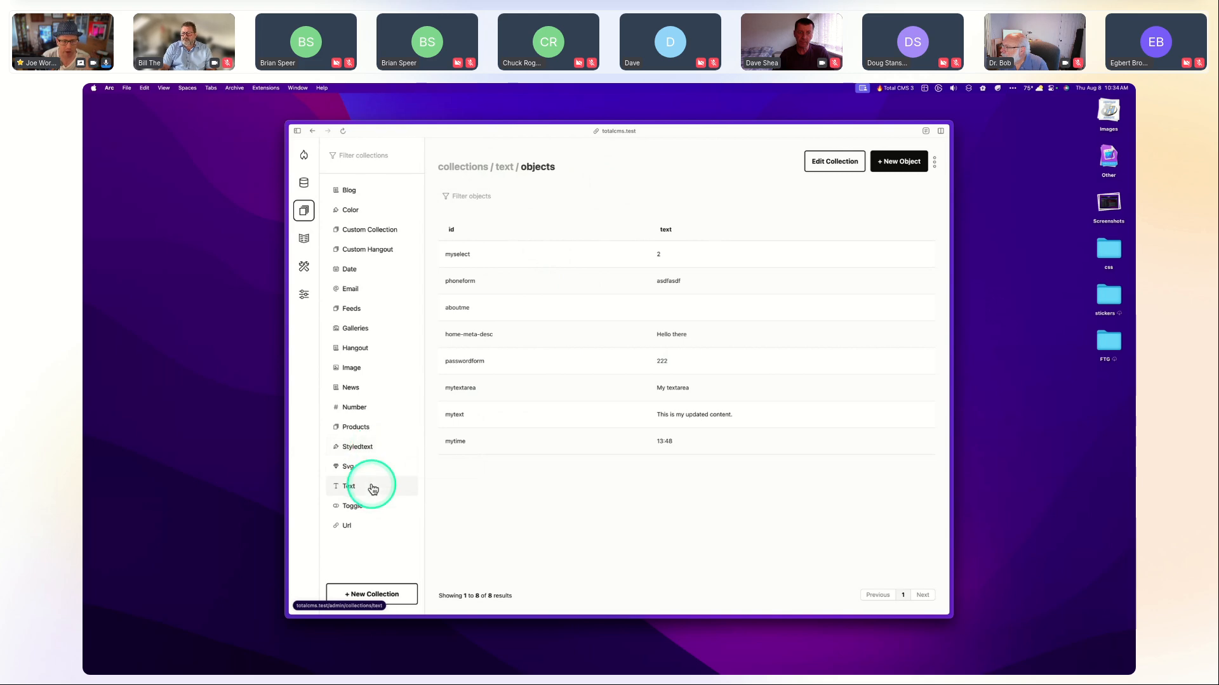
pyautogui.click(375, 484)
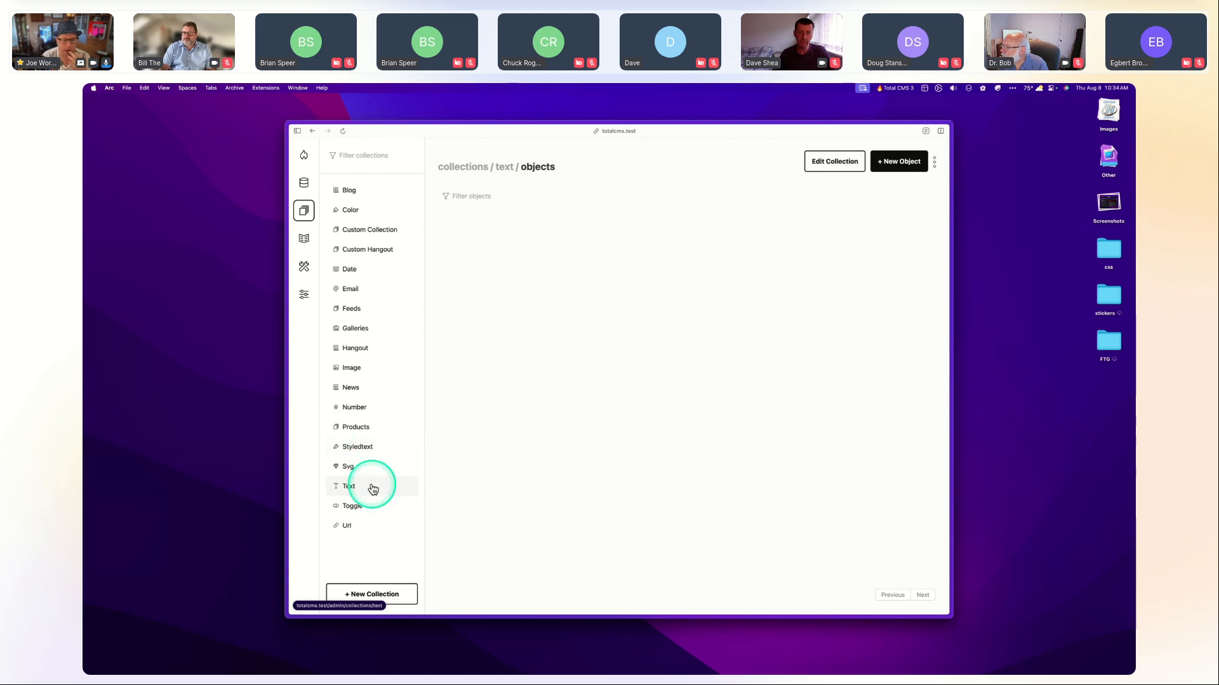
# Open the Styledtext collection's settings and examine the styledtext property's form info and its JSON settings and options fields.
pyautogui.click(366, 447)
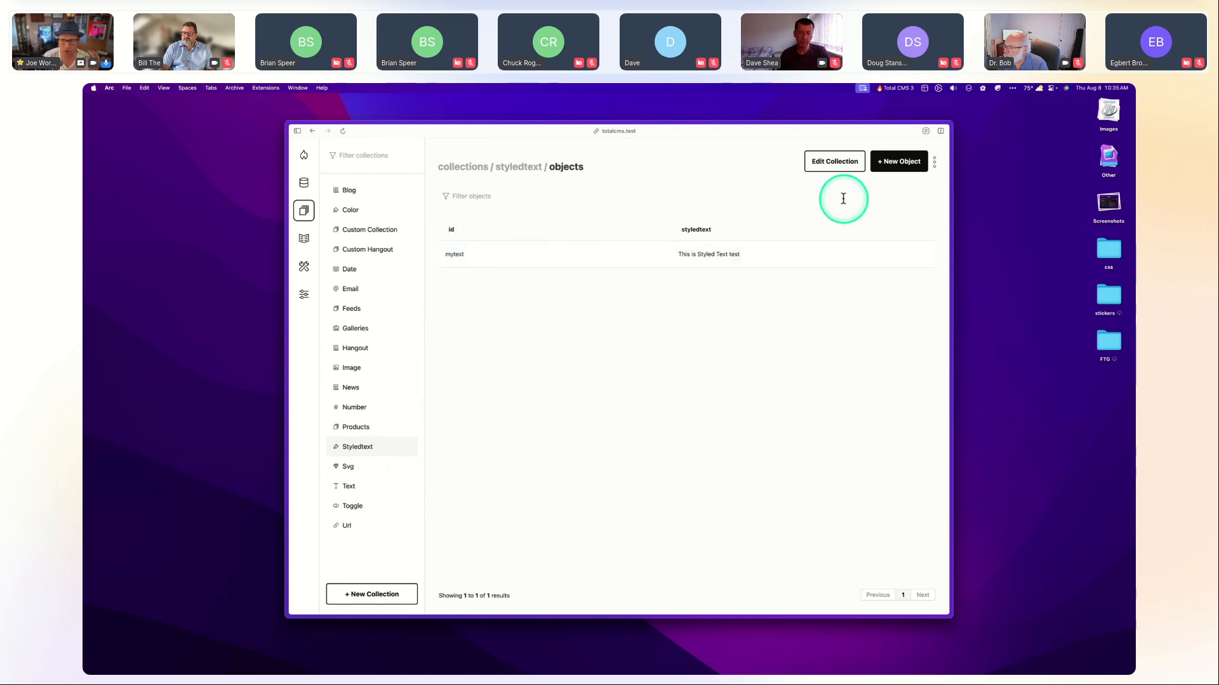
pyautogui.click(835, 163)
pyautogui.click(577, 420)
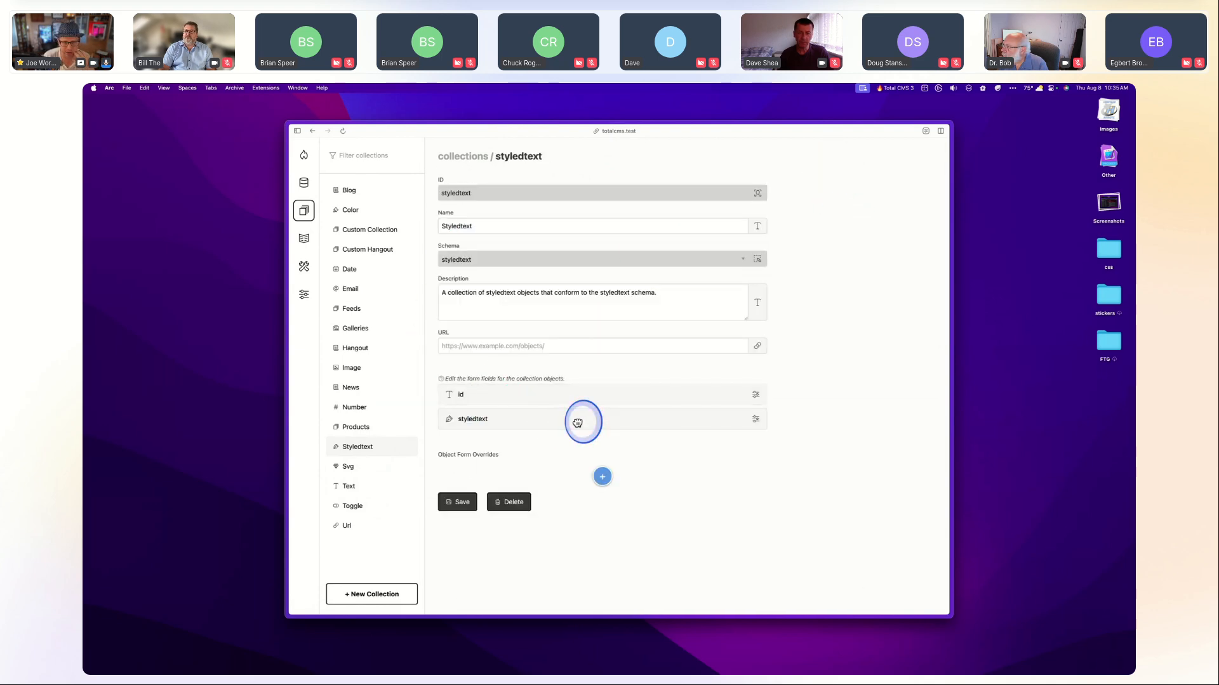
pyautogui.click(542, 414)
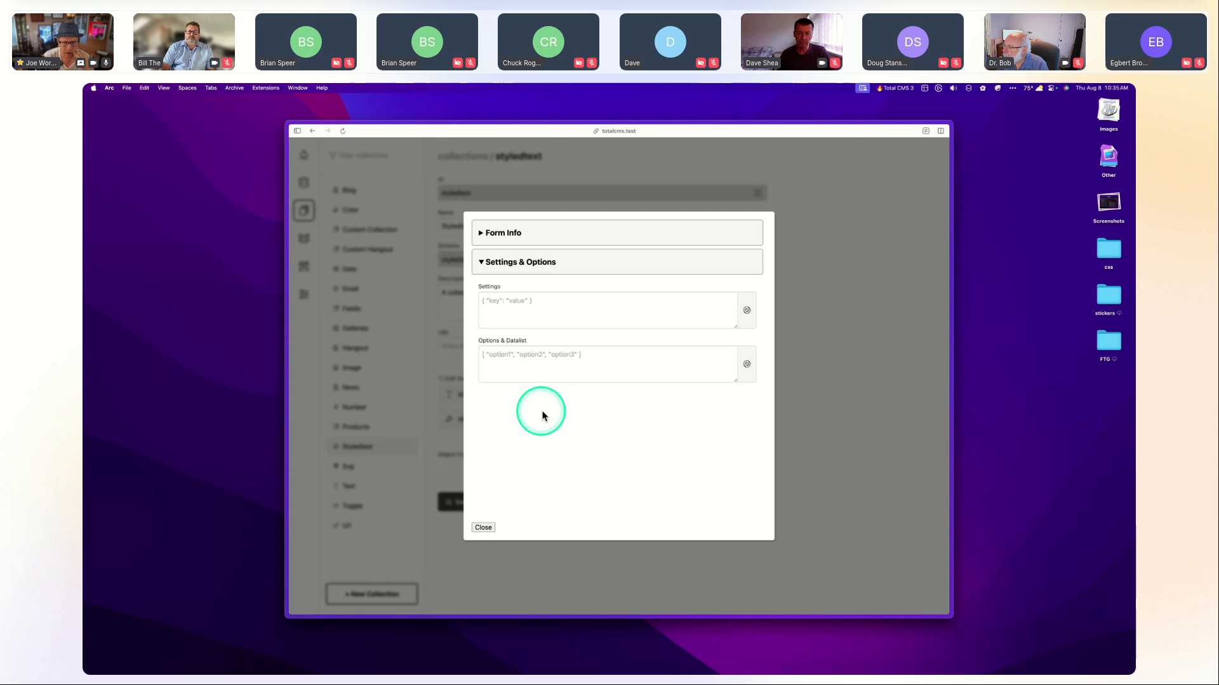
pyautogui.click(534, 304)
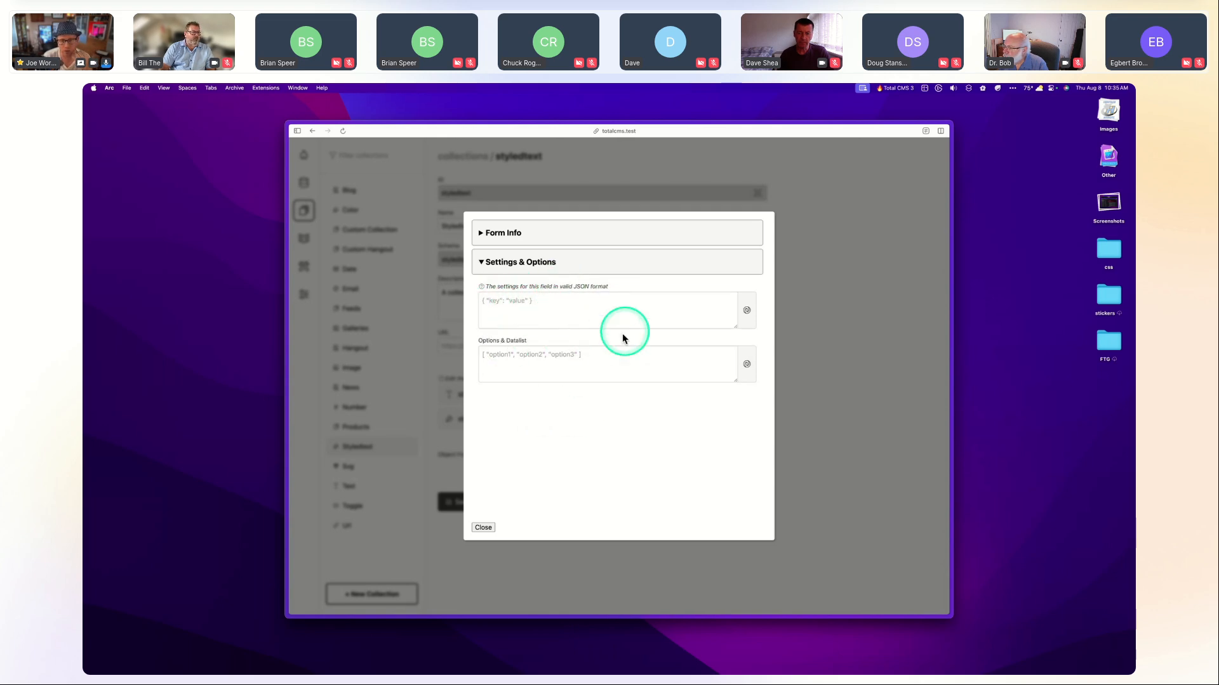
pyautogui.moveTo(736, 327); pyautogui.dragTo(730, 473)
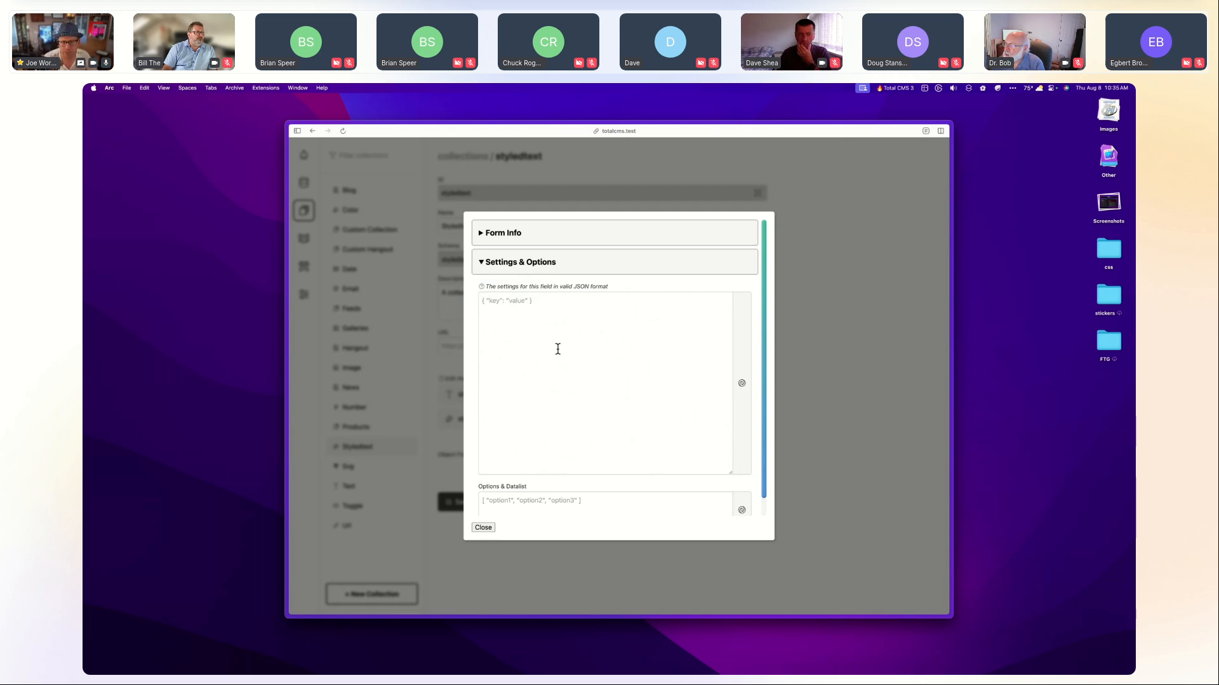
pyautogui.click(829, 428)
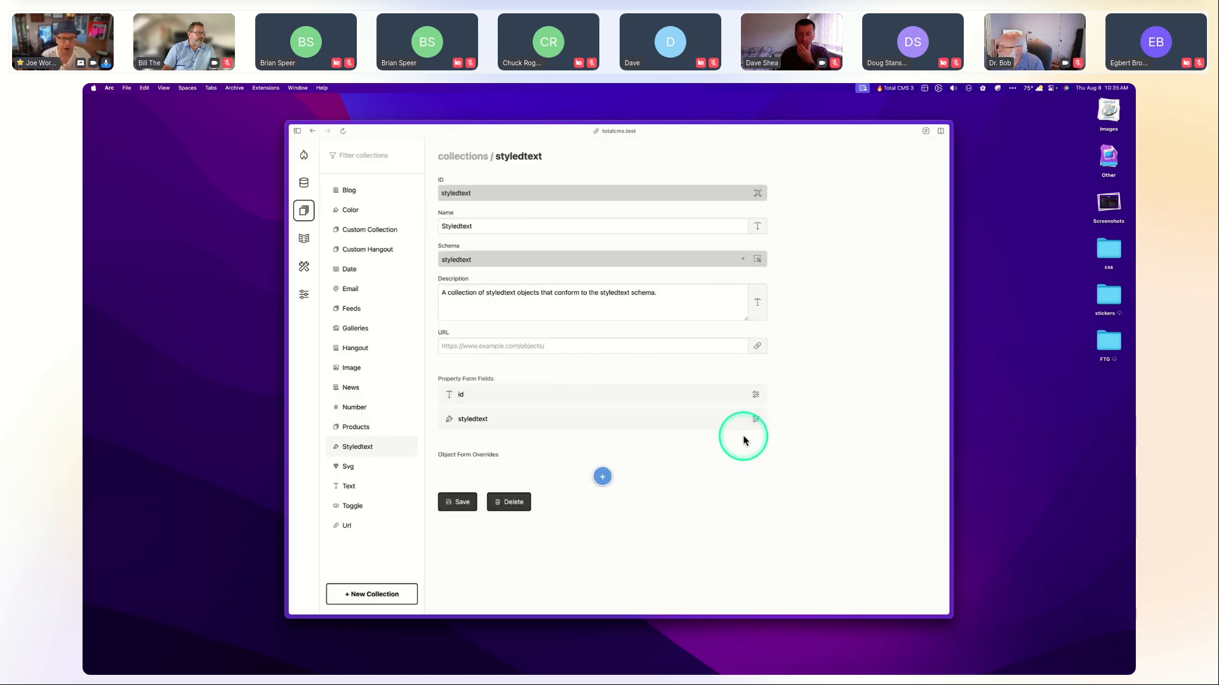
pyautogui.click(595, 423)
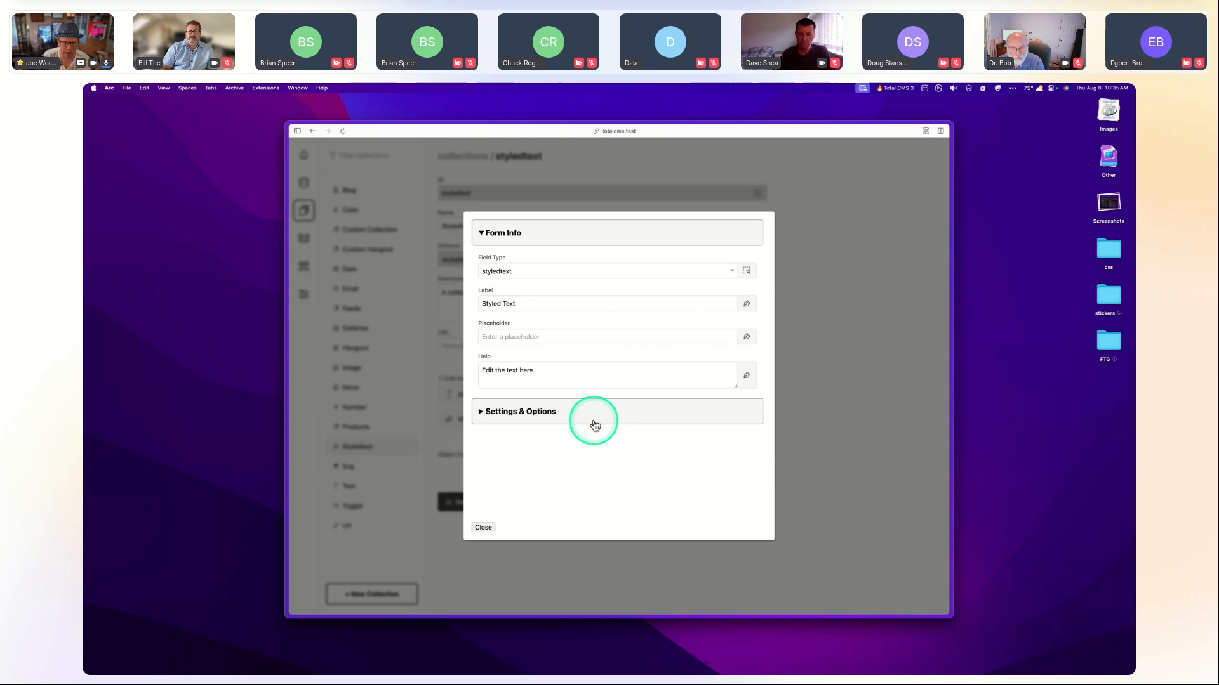
pyautogui.click(806, 356)
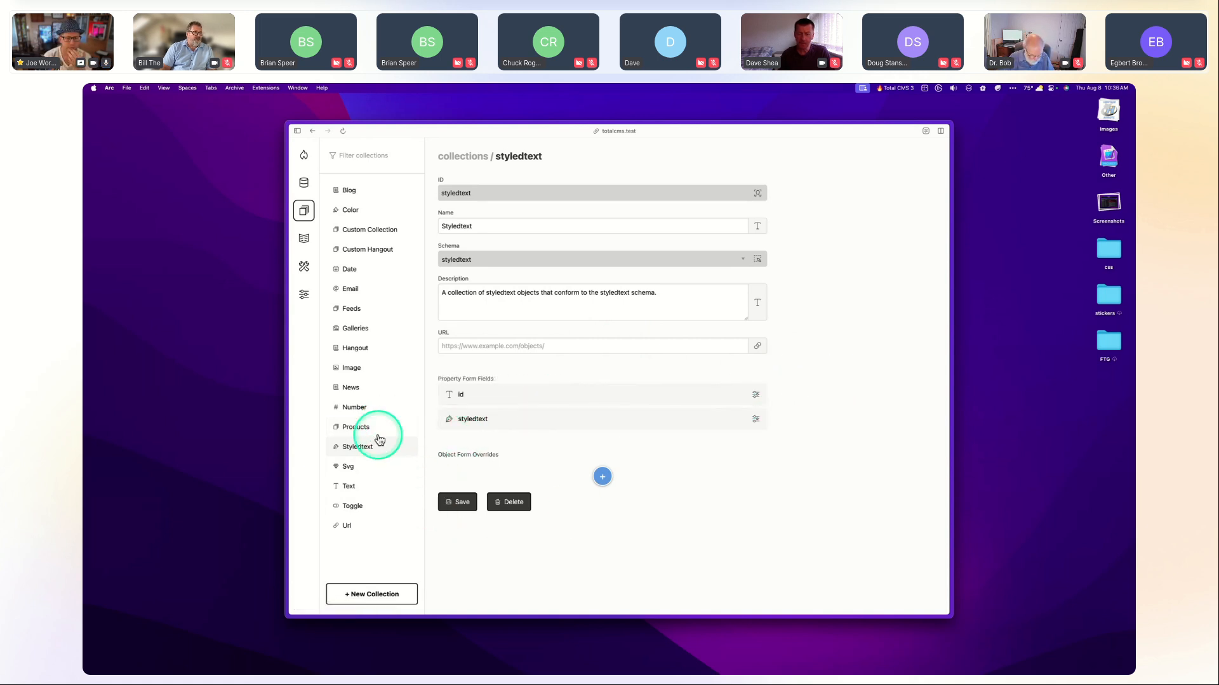
# Show the schema list, and switch to RapidWeaver to open the recent TotalCMS3 project.
pyautogui.click(304, 183)
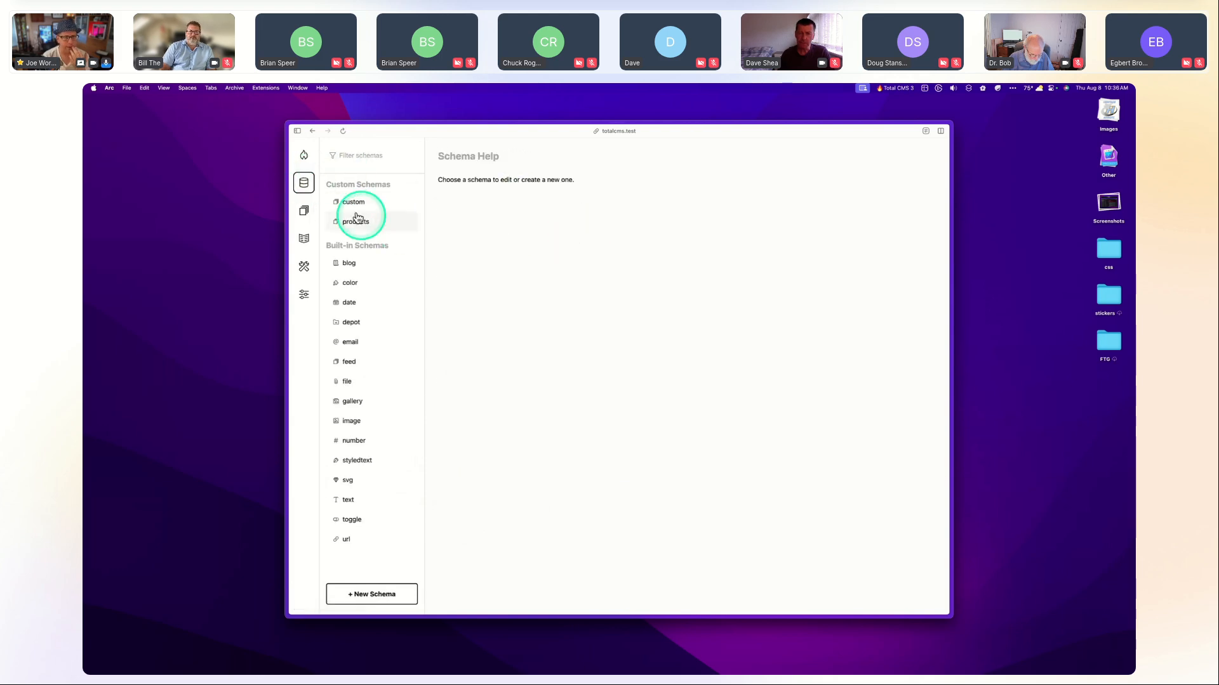
pyautogui.moveTo(390, 126); pyautogui.dragTo(389, 133)
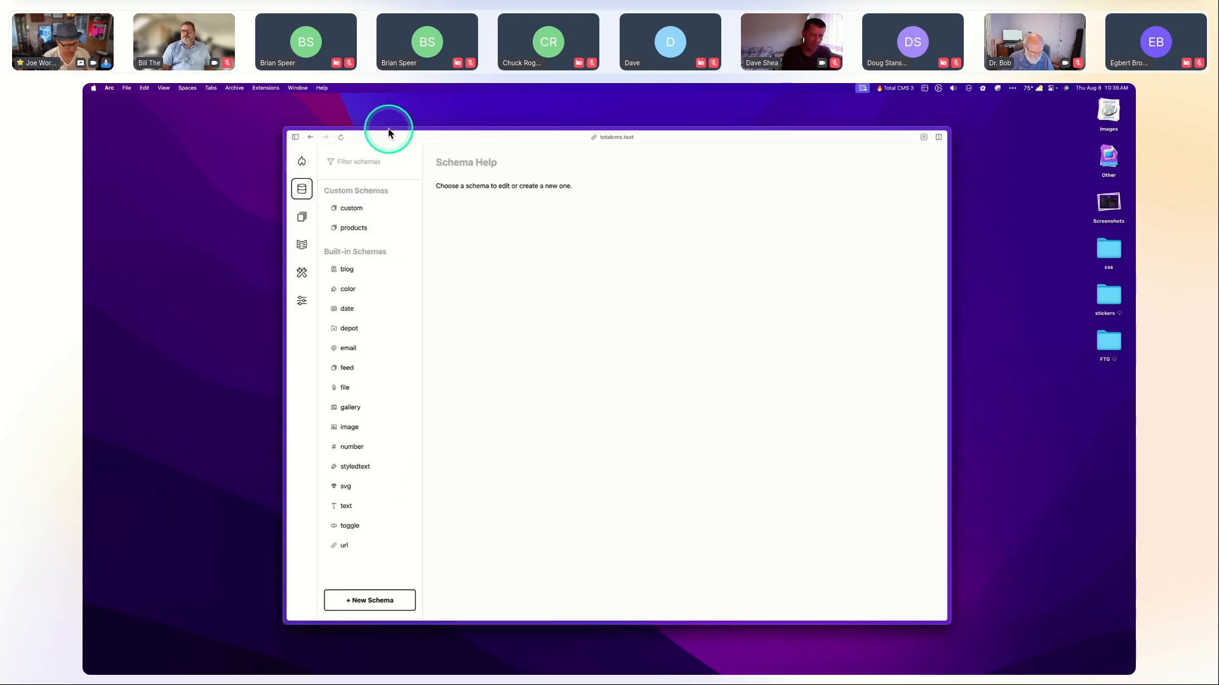
pyautogui.press('super+Tab')
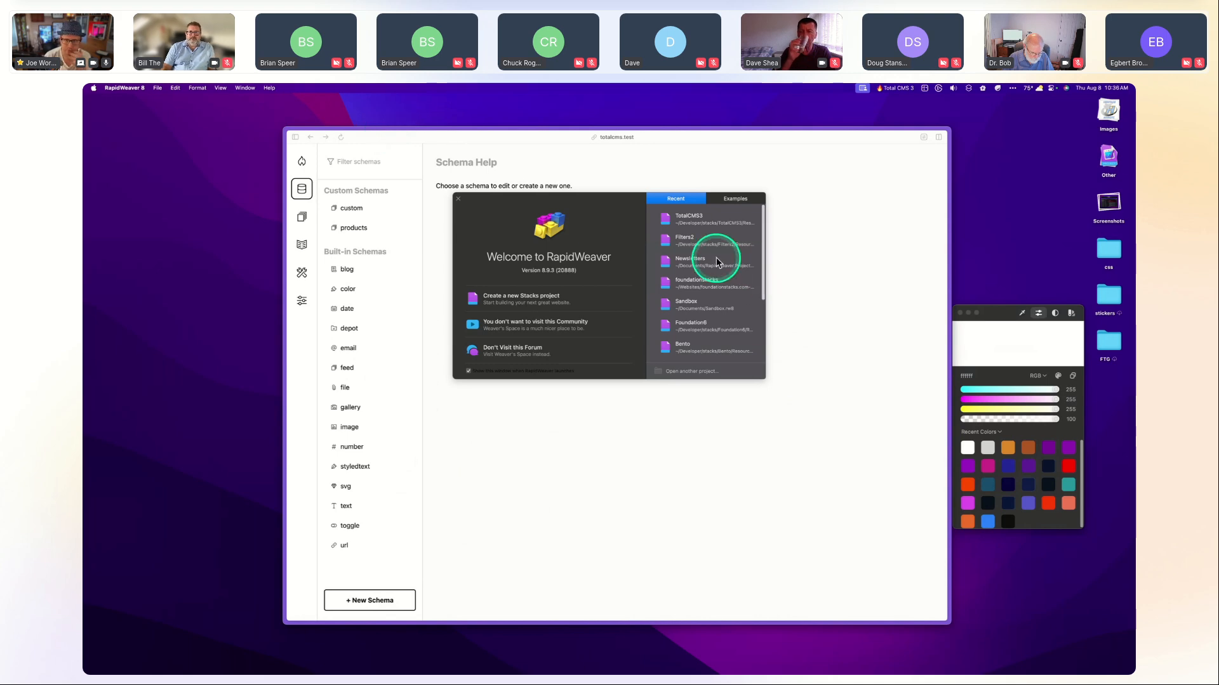
pyautogui.doubleClick(688, 224)
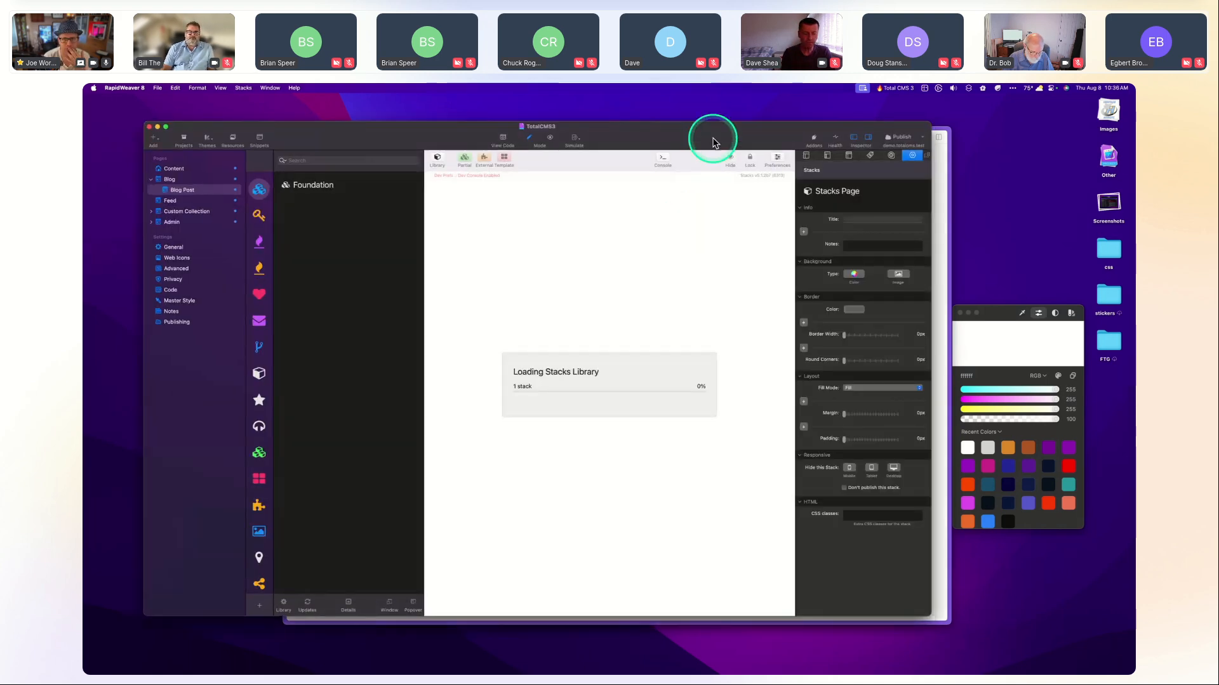
pyautogui.moveTo(712, 131); pyautogui.dragTo(761, 158)
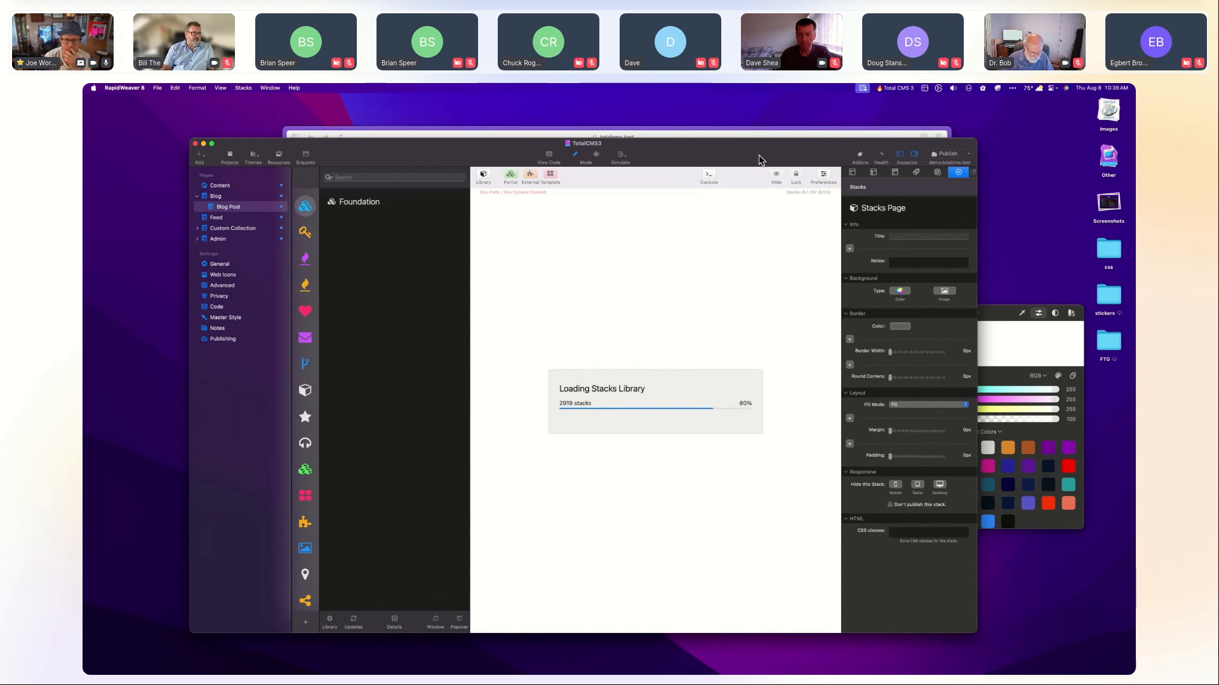
# Close the ColorSlurp color picker window and bring the TotalCMS3 project window to the front.
pyautogui.click(997, 314)
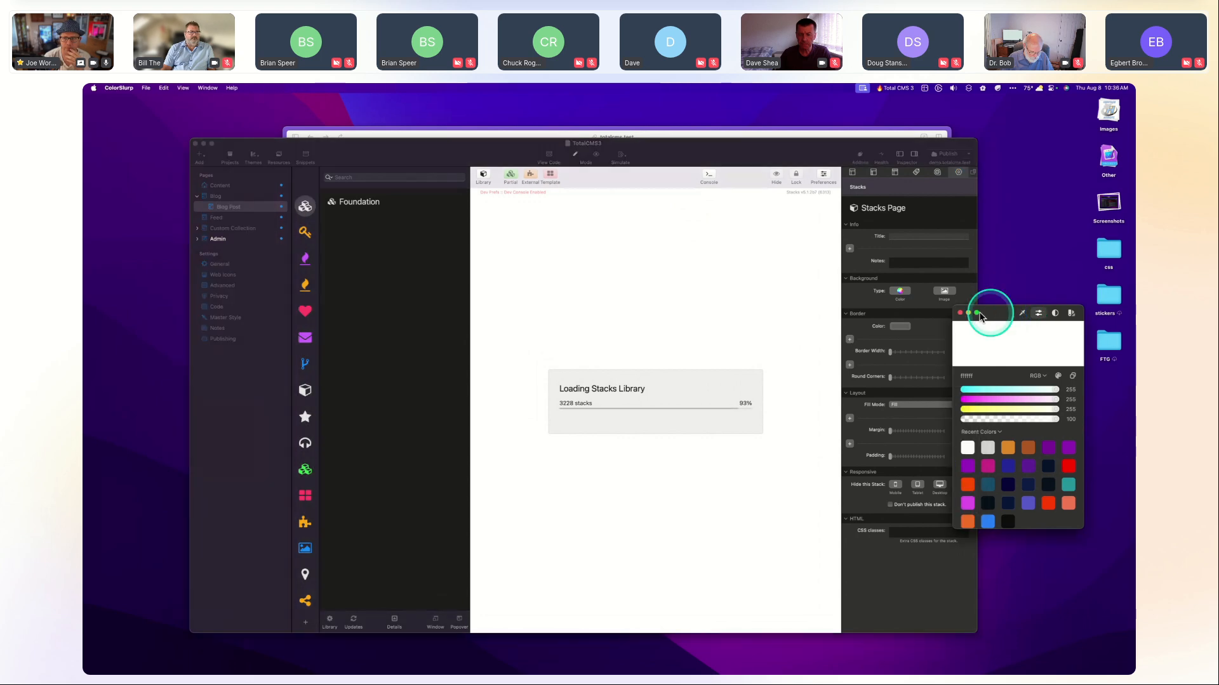
pyautogui.click(958, 313)
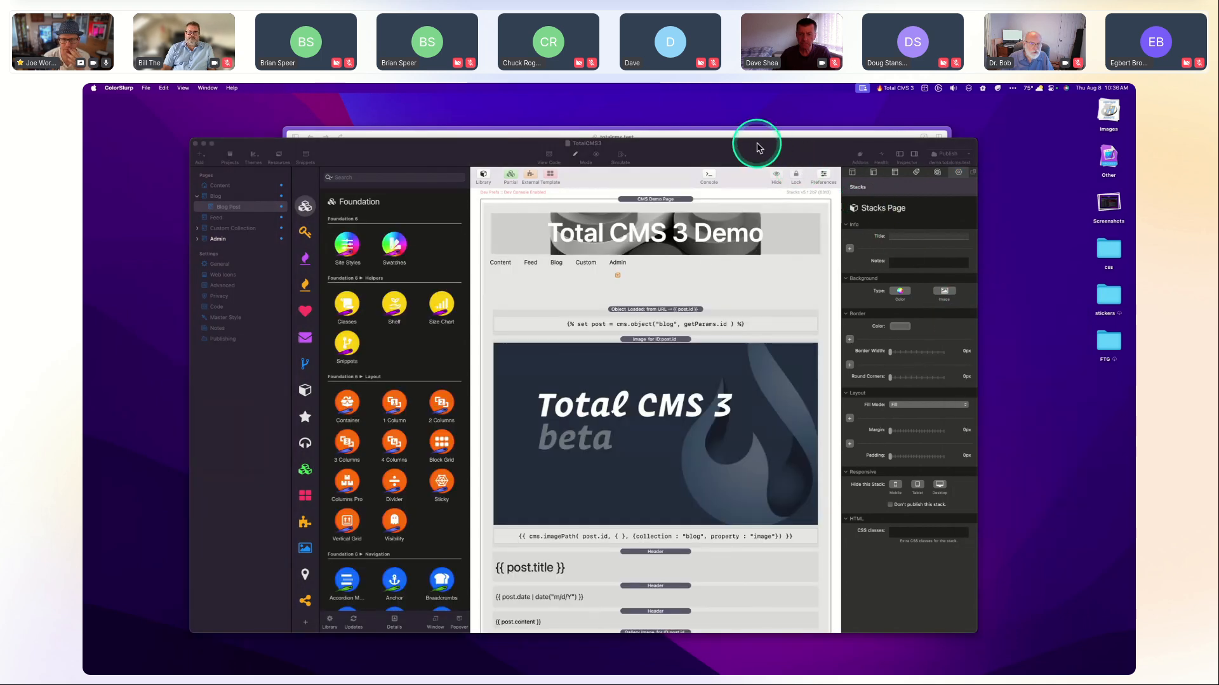
pyautogui.click(758, 143)
pyautogui.moveTo(757, 147); pyautogui.dragTo(759, 137)
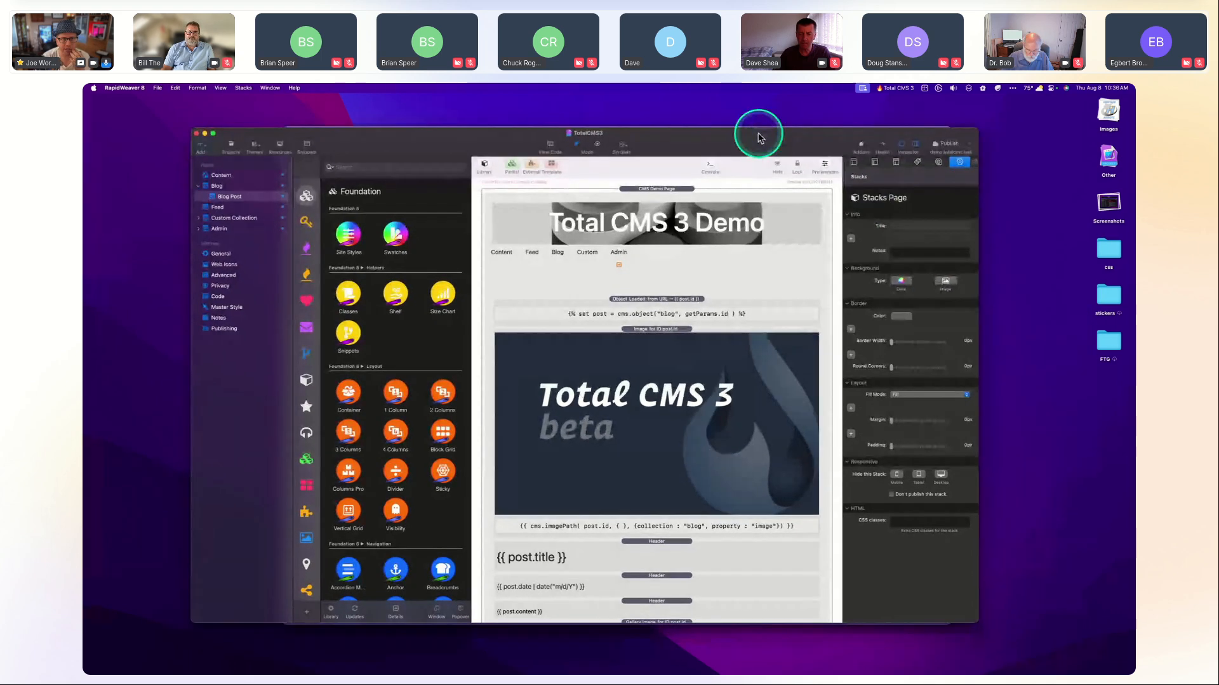
# Collapse the Blog page group and open the Admin page of the TotalCMS3 project.
pyautogui.click(504, 144)
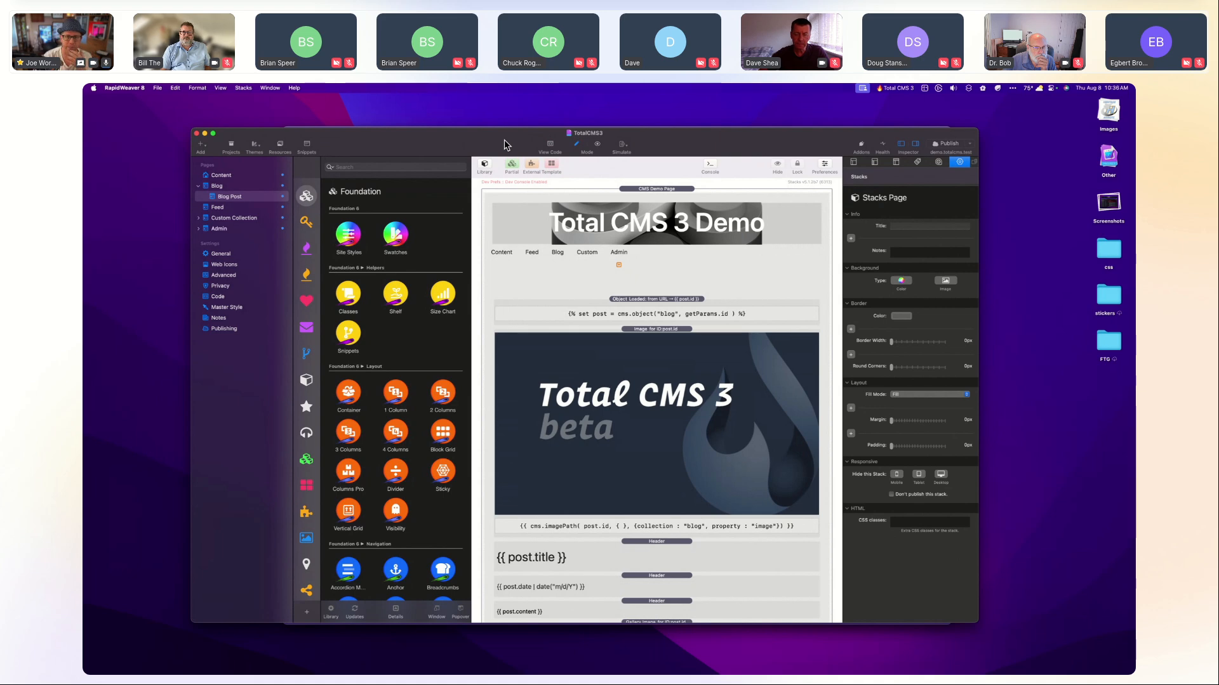
pyautogui.moveTo(506, 144); pyautogui.dragTo(518, 145)
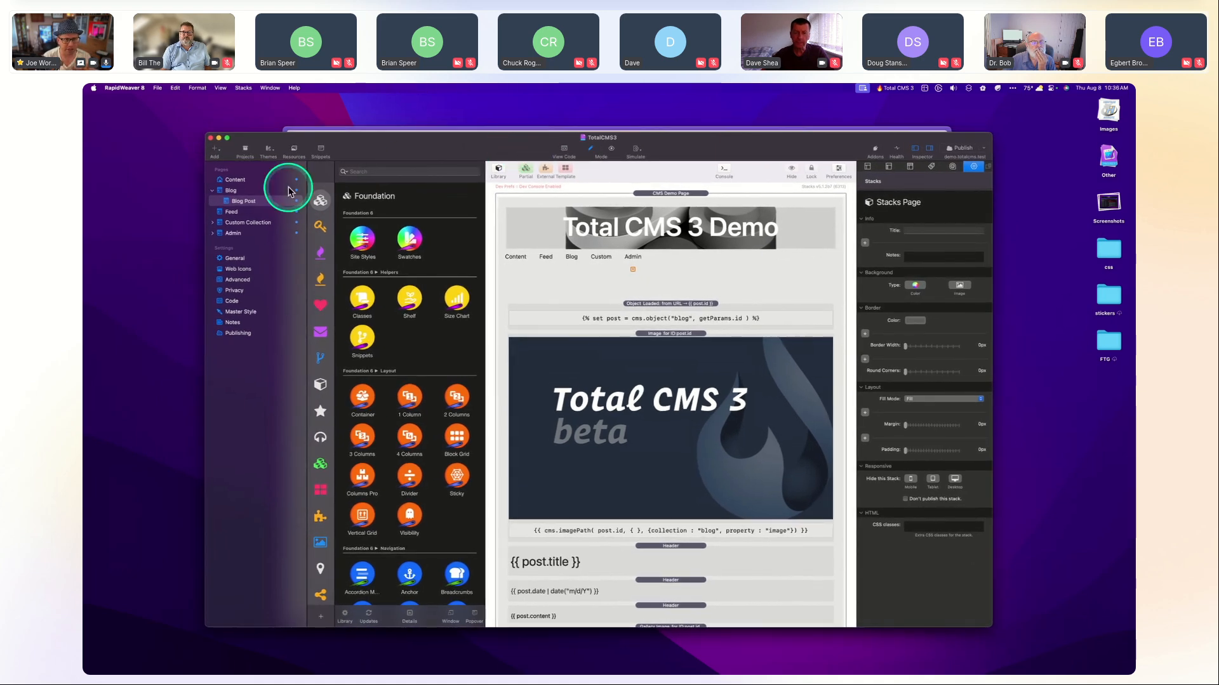
pyautogui.click(214, 193)
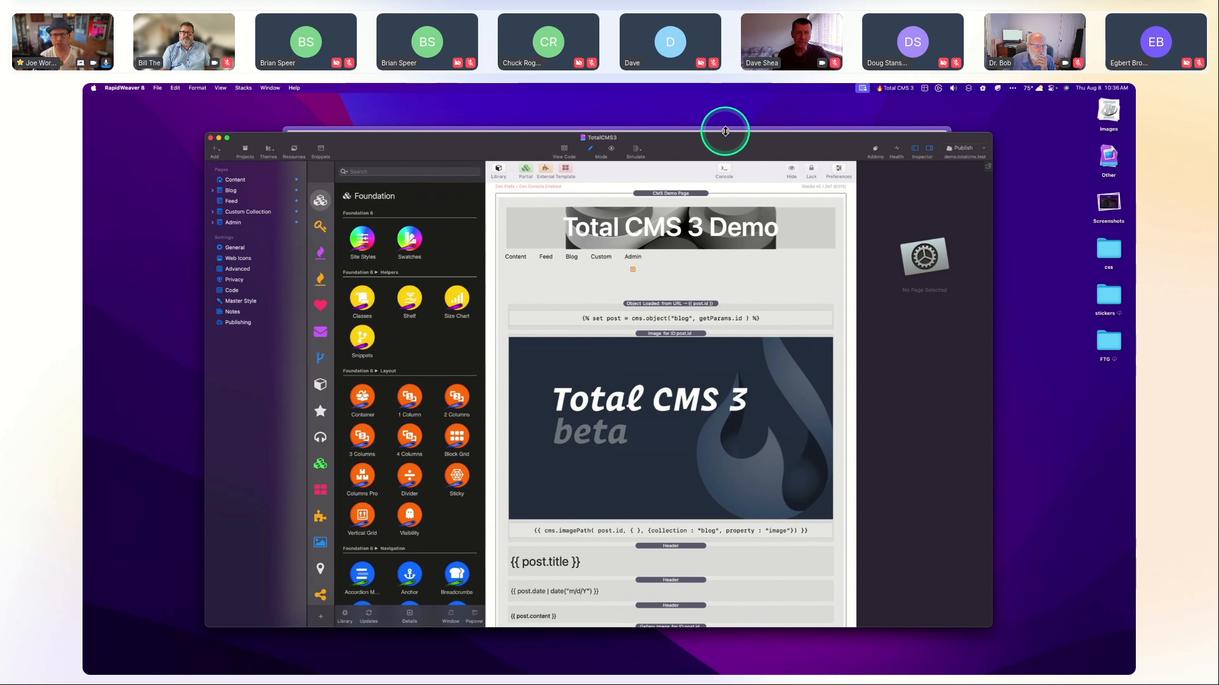
pyautogui.click(238, 223)
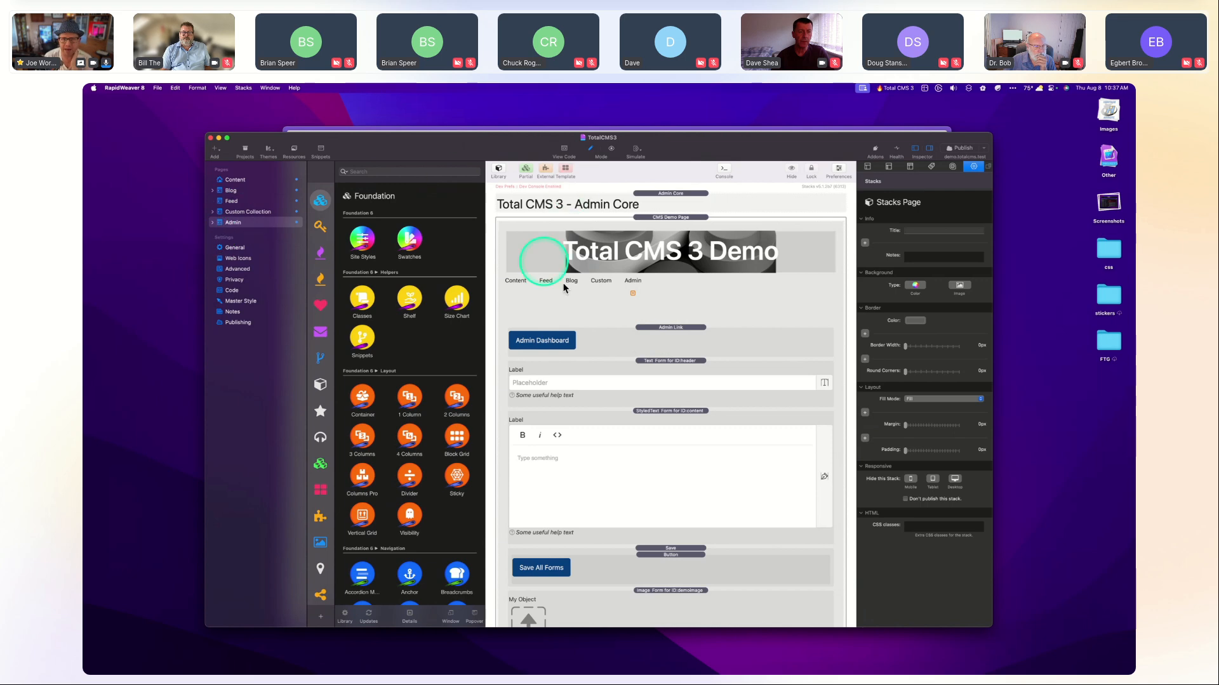
# Switch to the Arc browser, open demo.totalcms.test, and look over the demo site's Content page.
pyautogui.click(707, 131)
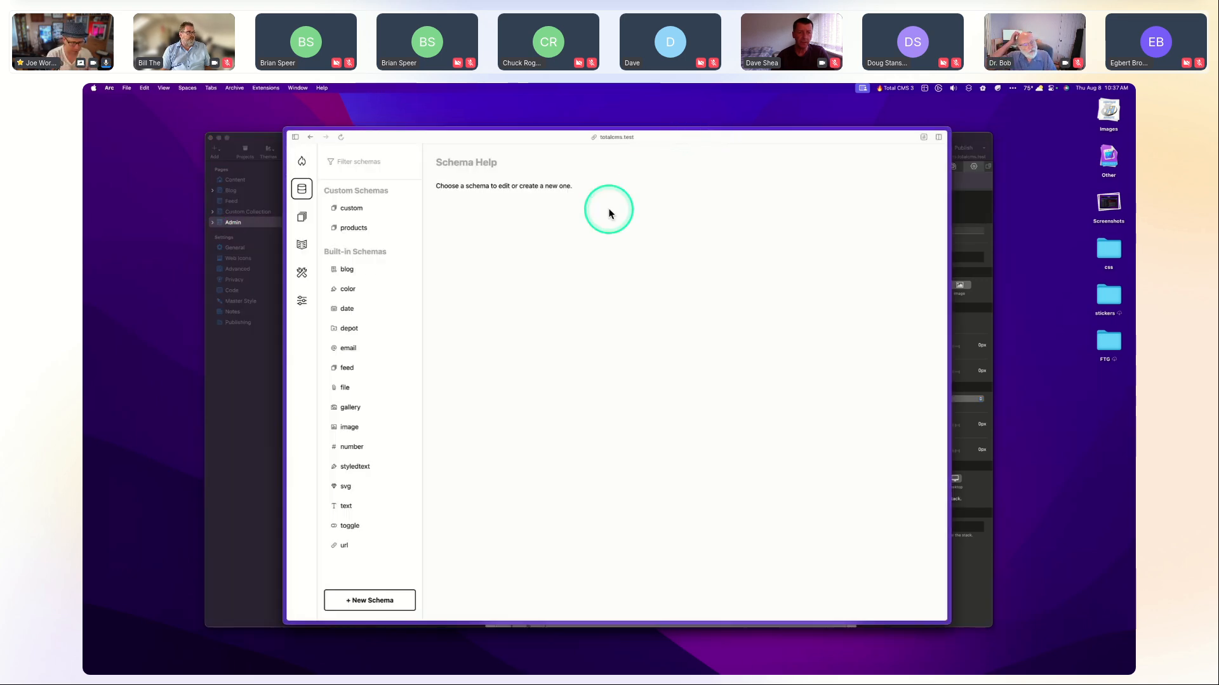
pyautogui.press('super+l')
pyautogui.write('de')
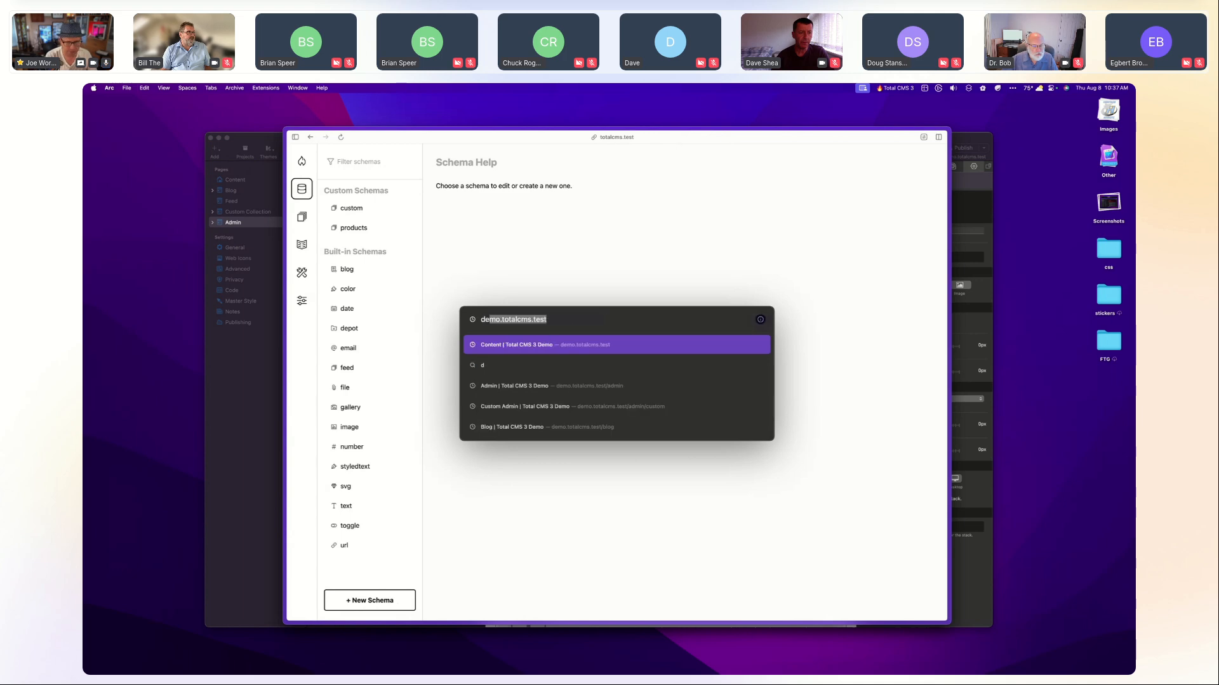
pyautogui.write('mo')
pyautogui.press('Return')
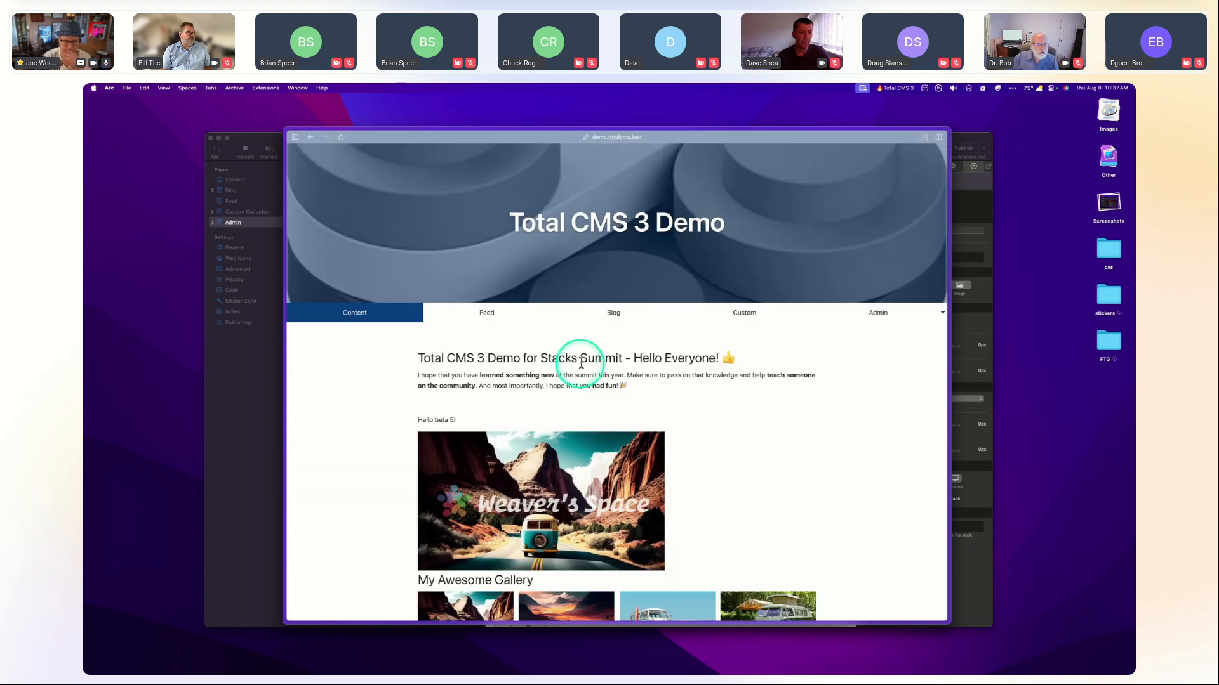
pyautogui.moveTo(878, 311)
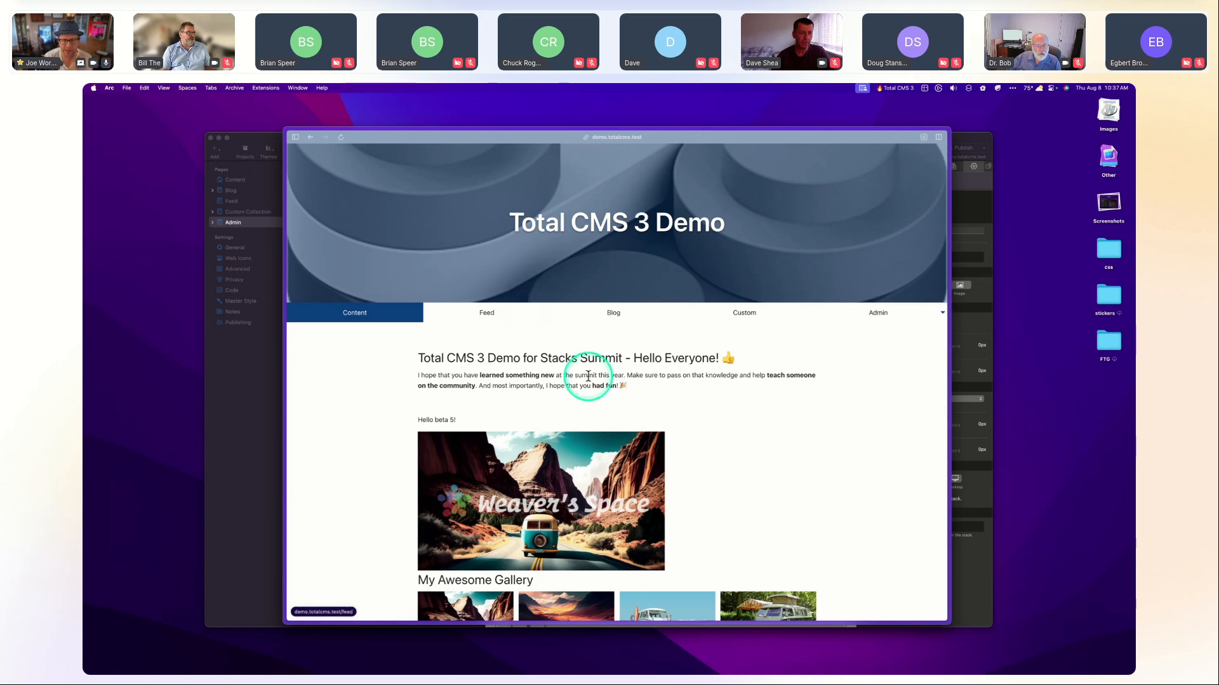
pyautogui.scroll(-5, 585, 307)
pyautogui.scroll(5, 627, 293)
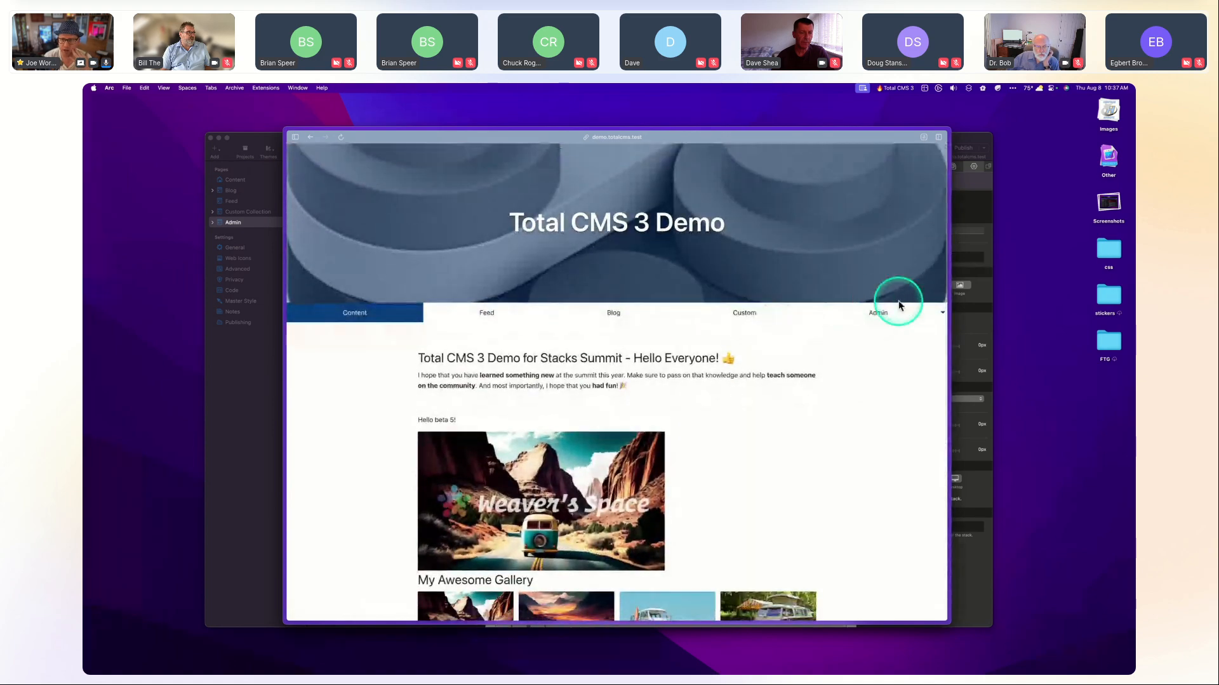
# Open the demo site's Admin page and examine its Text and Styled Text edit fields.
pyautogui.click(878, 313)
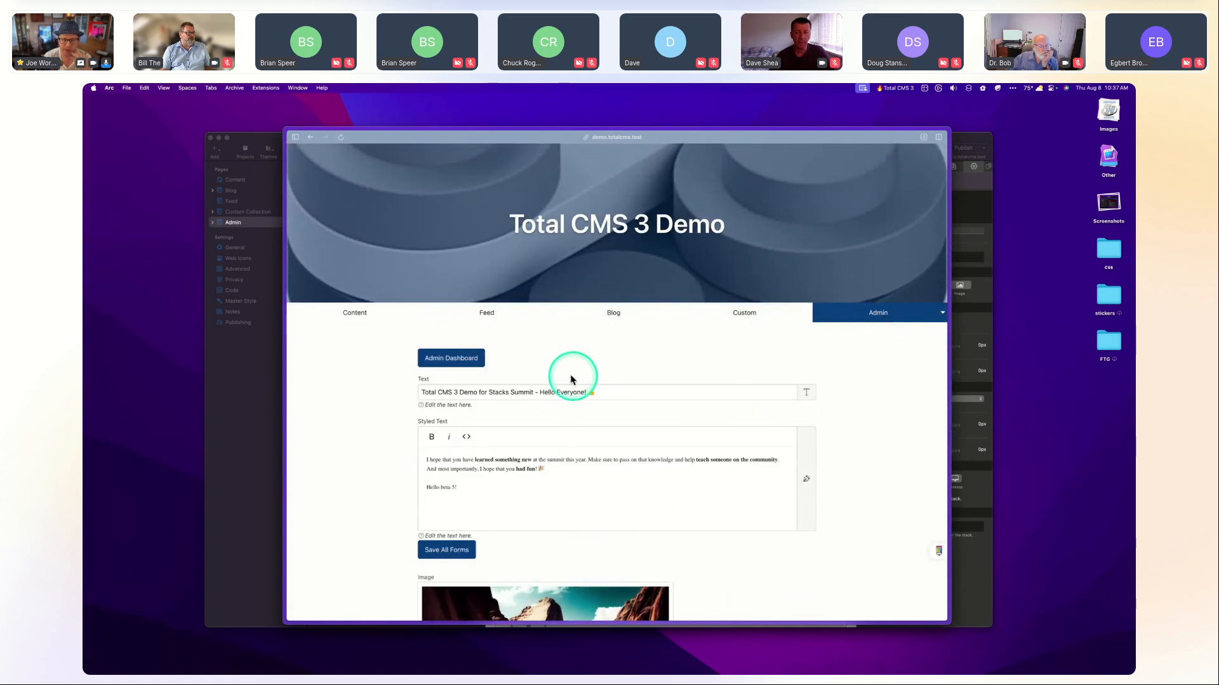
pyautogui.scroll(-5, 569, 374)
pyautogui.scroll(-4, 568, 373)
pyautogui.scroll(9, 558, 333)
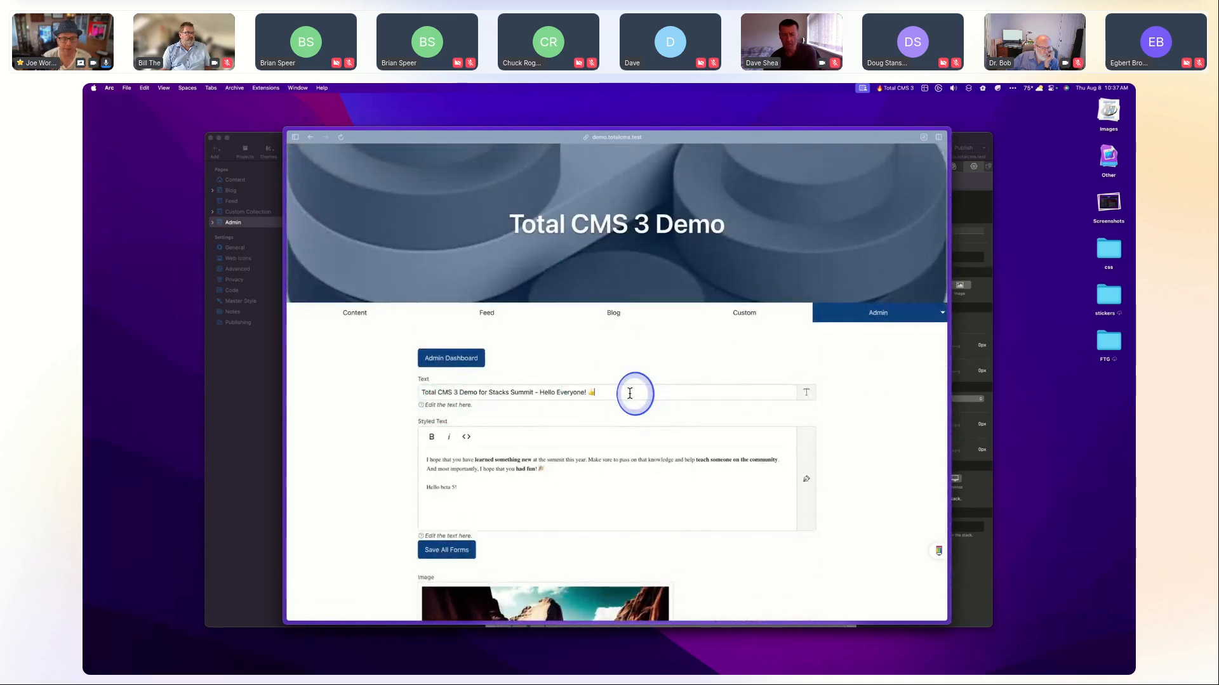
pyautogui.moveTo(630, 393); pyautogui.dragTo(389, 386)
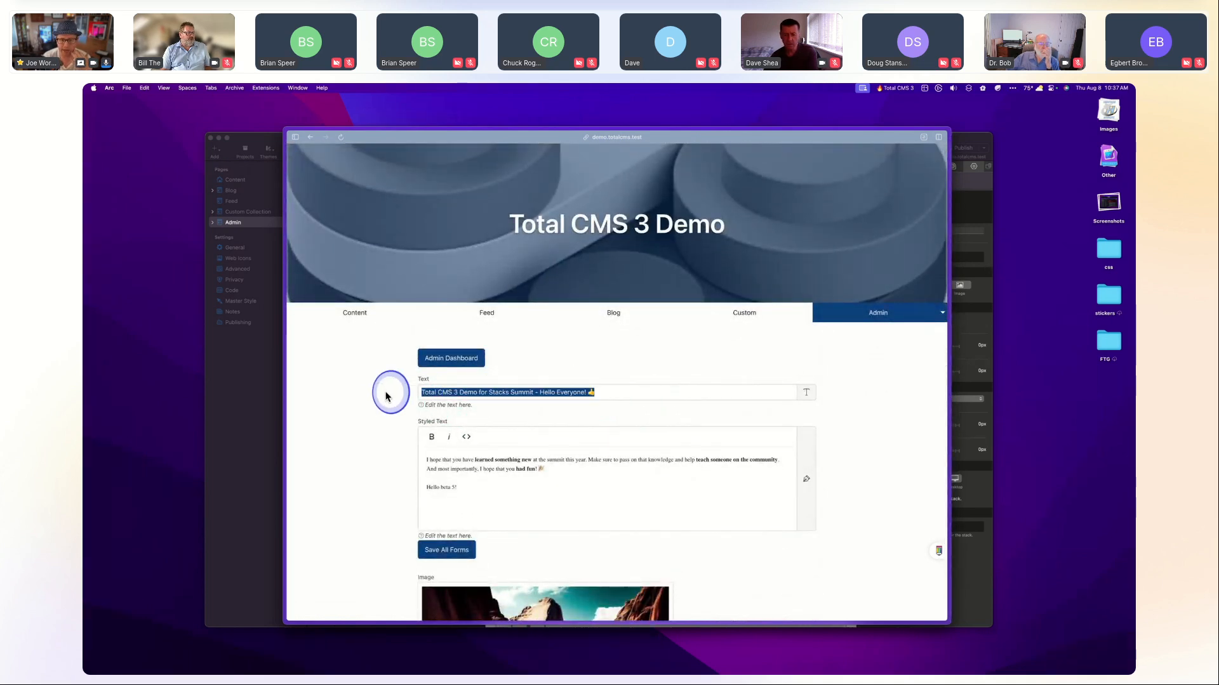
pyautogui.doubleClick(519, 393)
pyautogui.click(514, 394)
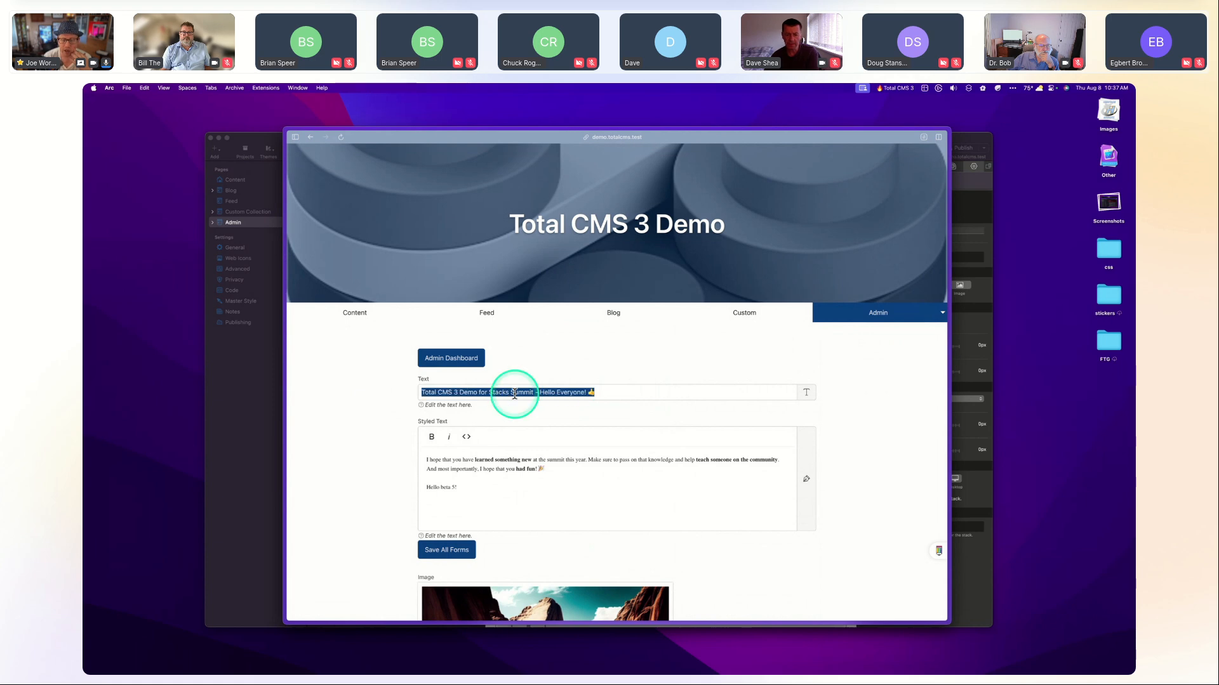
pyautogui.click(625, 394)
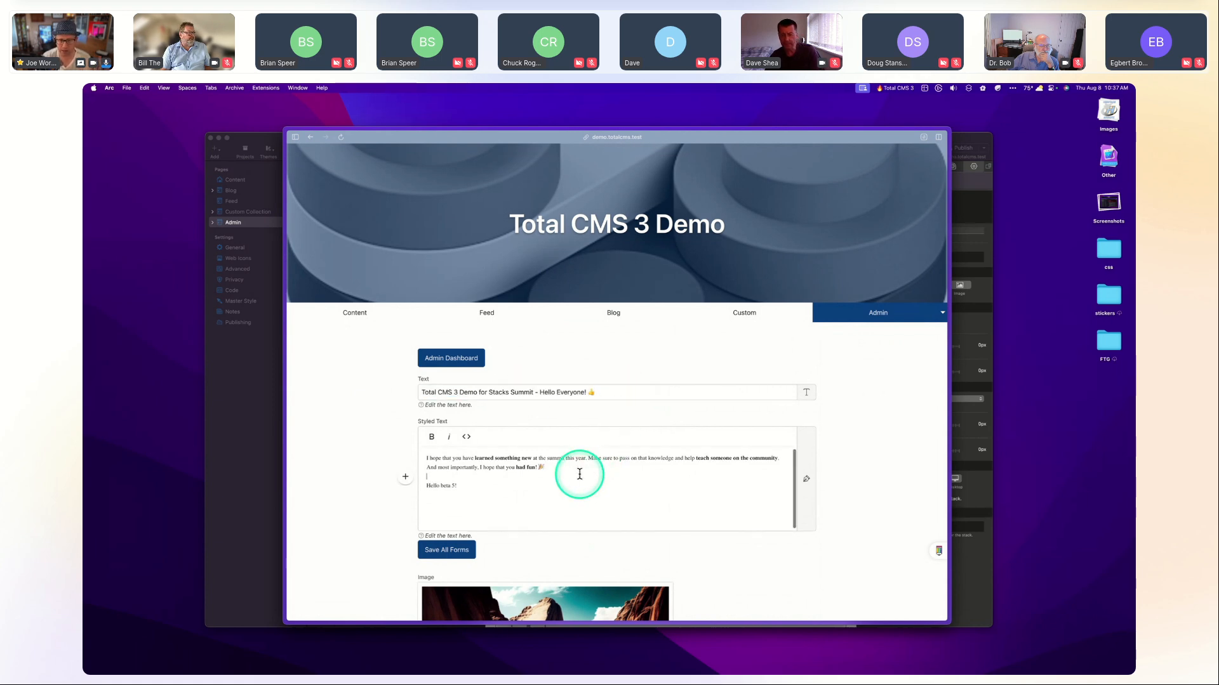
# Examine the image and gallery forms further down the Admin page.
pyautogui.scroll(-5, 568, 471)
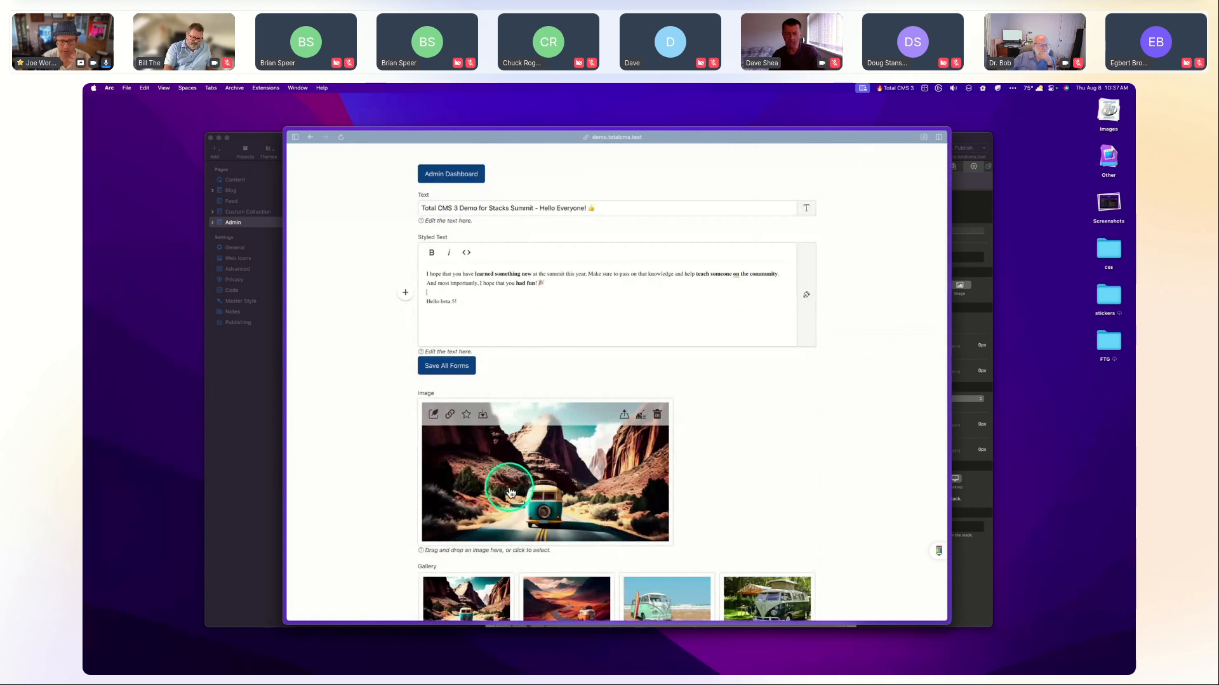
pyautogui.scroll(-2, 546, 463)
pyautogui.scroll(-4, 541, 414)
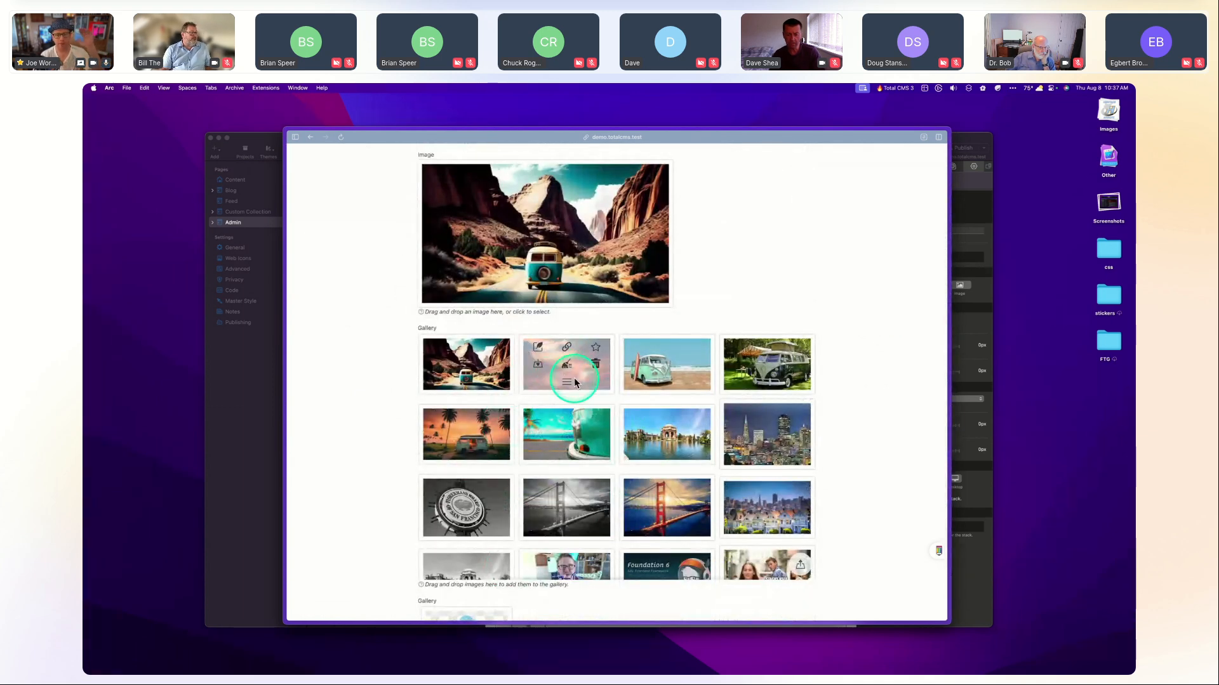
pyautogui.scroll(-1, 565, 381)
pyautogui.scroll(1, 683, 458)
pyautogui.scroll(7, 683, 458)
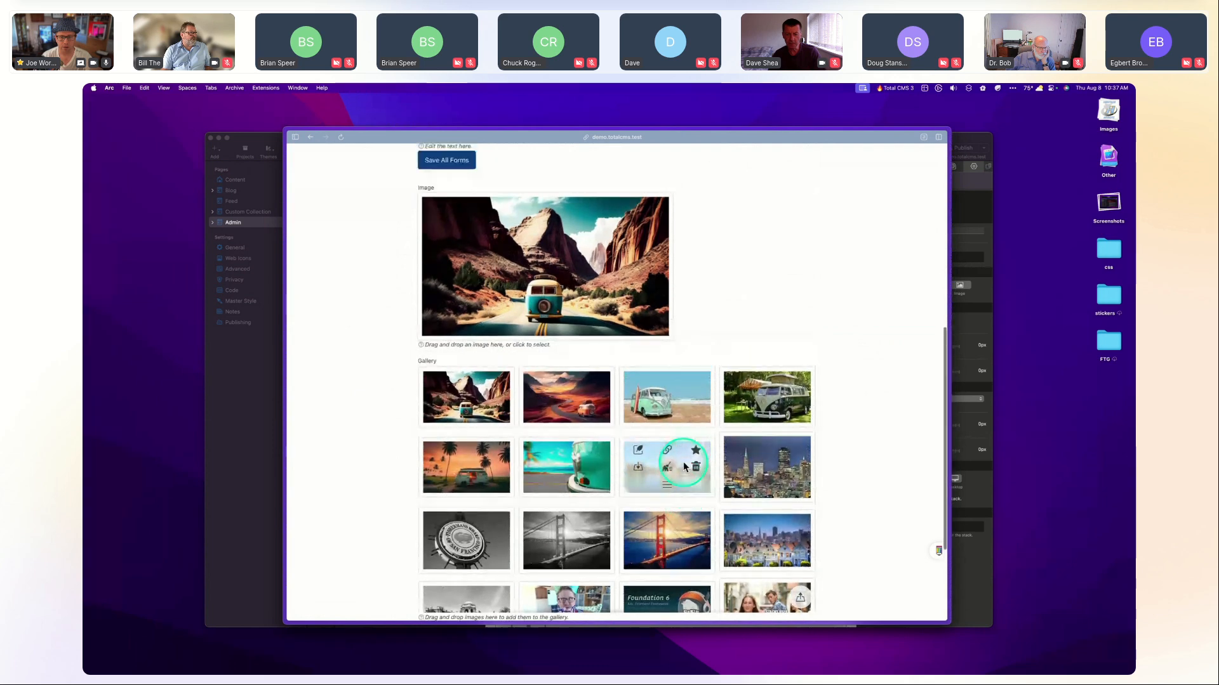
pyautogui.scroll(3, 731, 426)
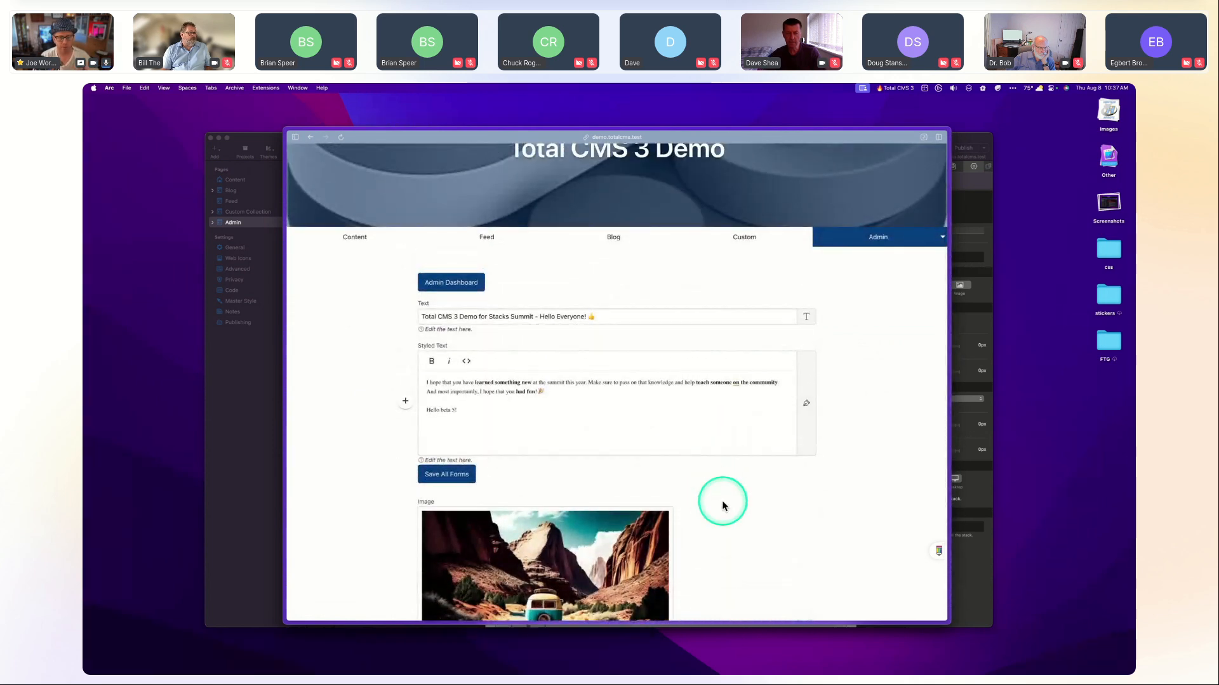
# Open the Admin Dashboard and view the built-in blog and color schemas.
pyautogui.click(448, 287)
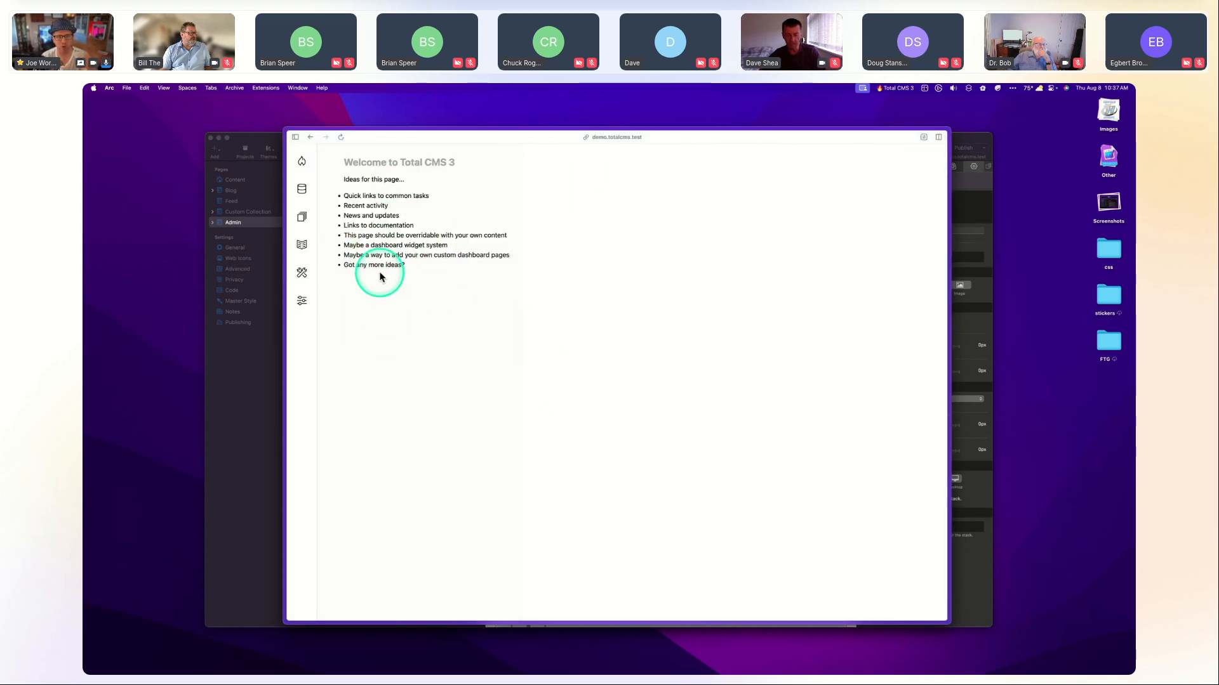
pyautogui.click(311, 194)
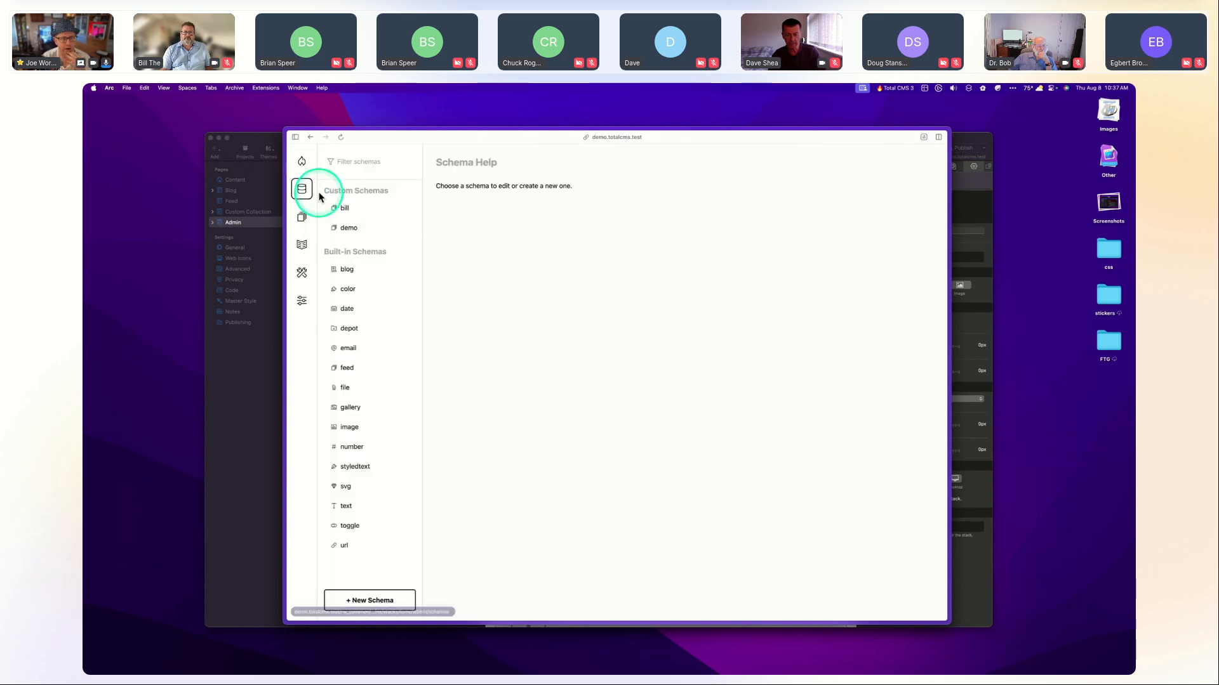
pyautogui.click(346, 268)
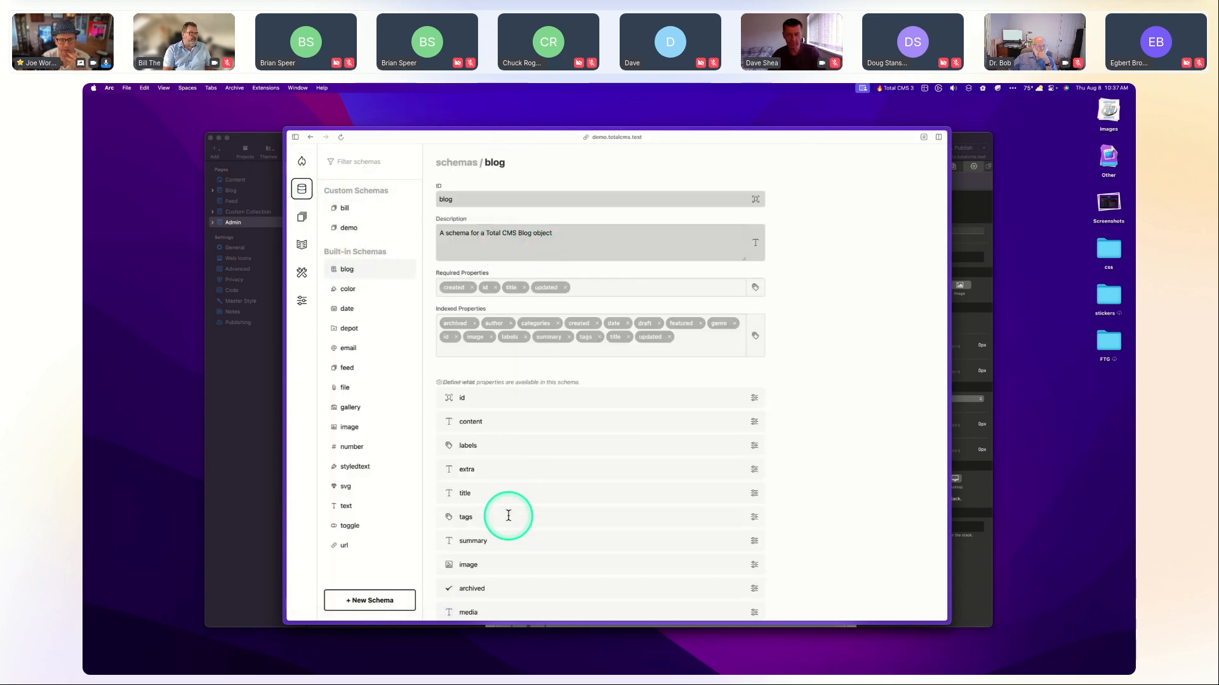
pyautogui.click(346, 288)
# Browse the object lists of the Bill, Blog and Demo Collection collections.
pyautogui.click(305, 213)
pyautogui.click(348, 196)
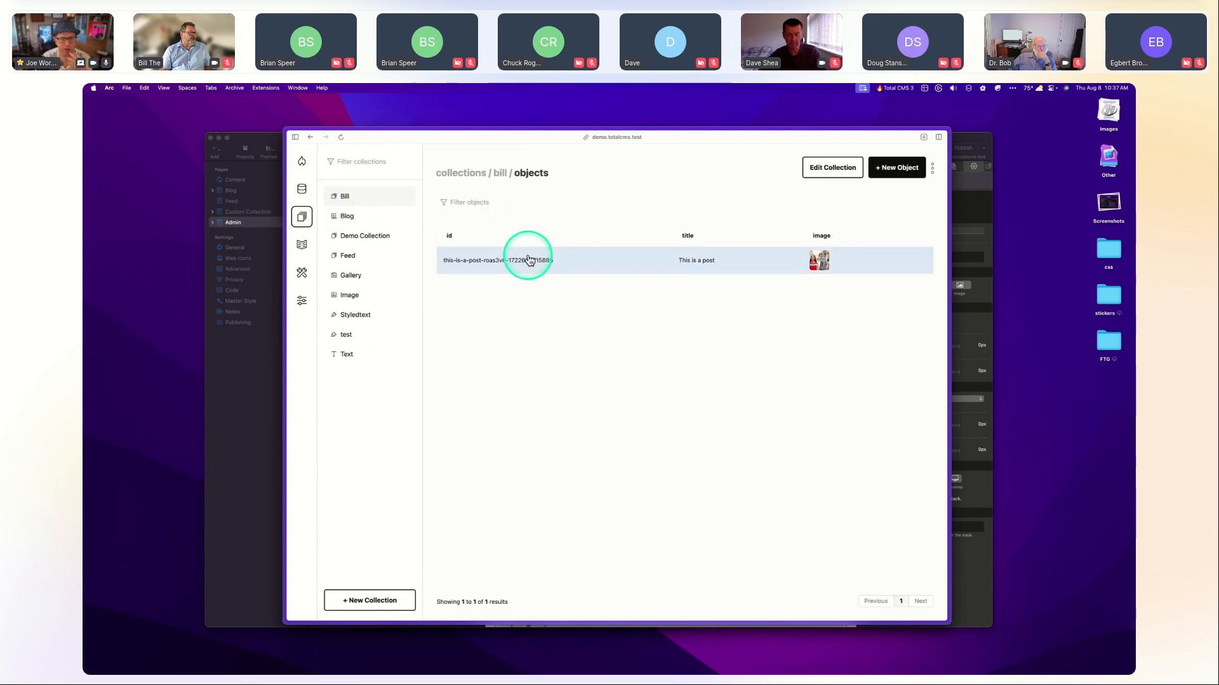
pyautogui.click(347, 214)
pyautogui.click(365, 238)
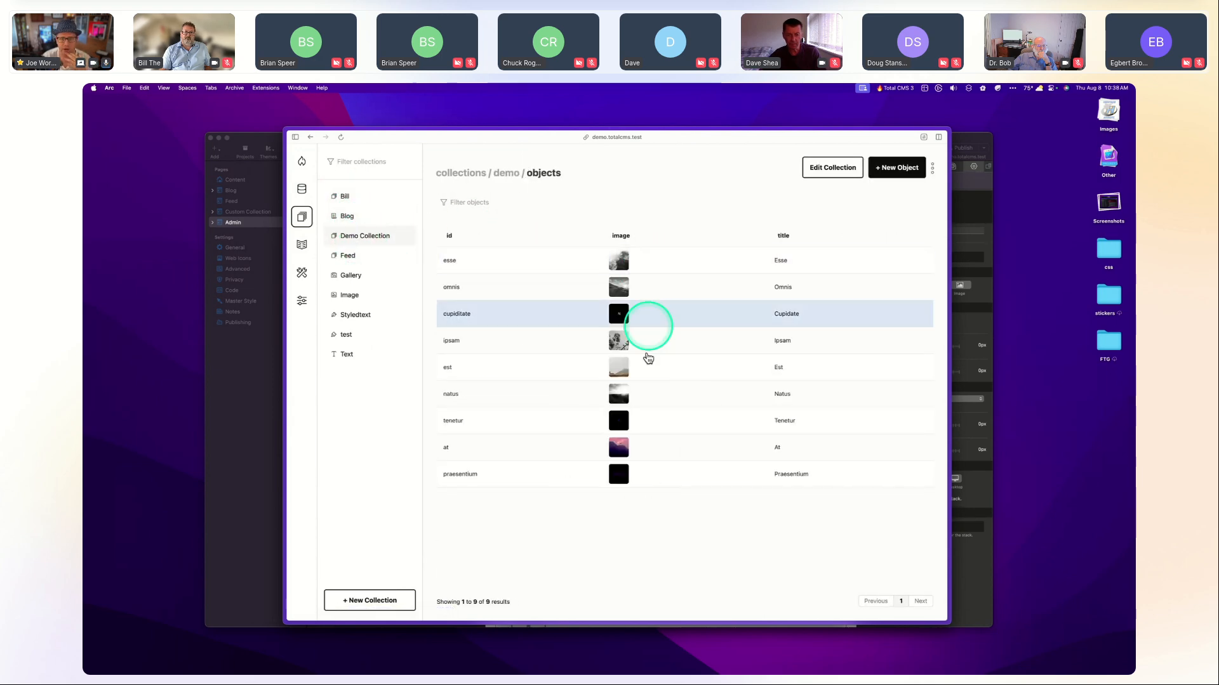
# View the edit forms of the Demo Collection's omnis and est objects, and show the Feed collection's objects.
pyautogui.click(648, 286)
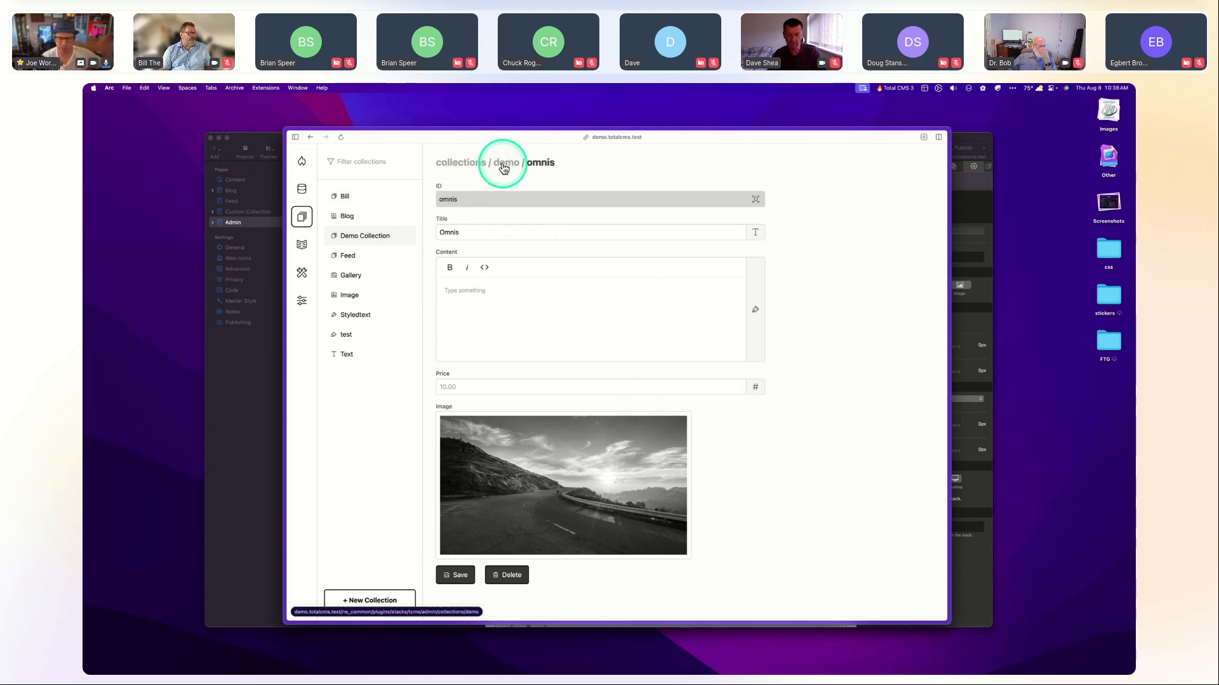
pyautogui.moveTo(558, 503)
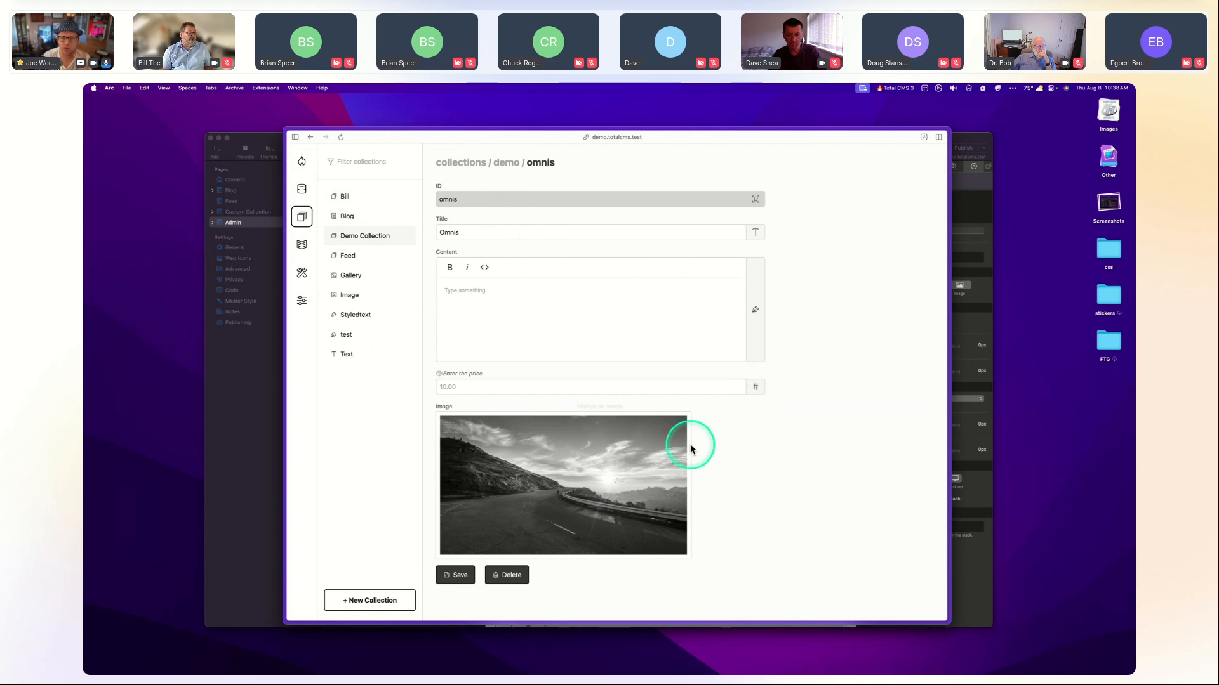
pyautogui.click(502, 169)
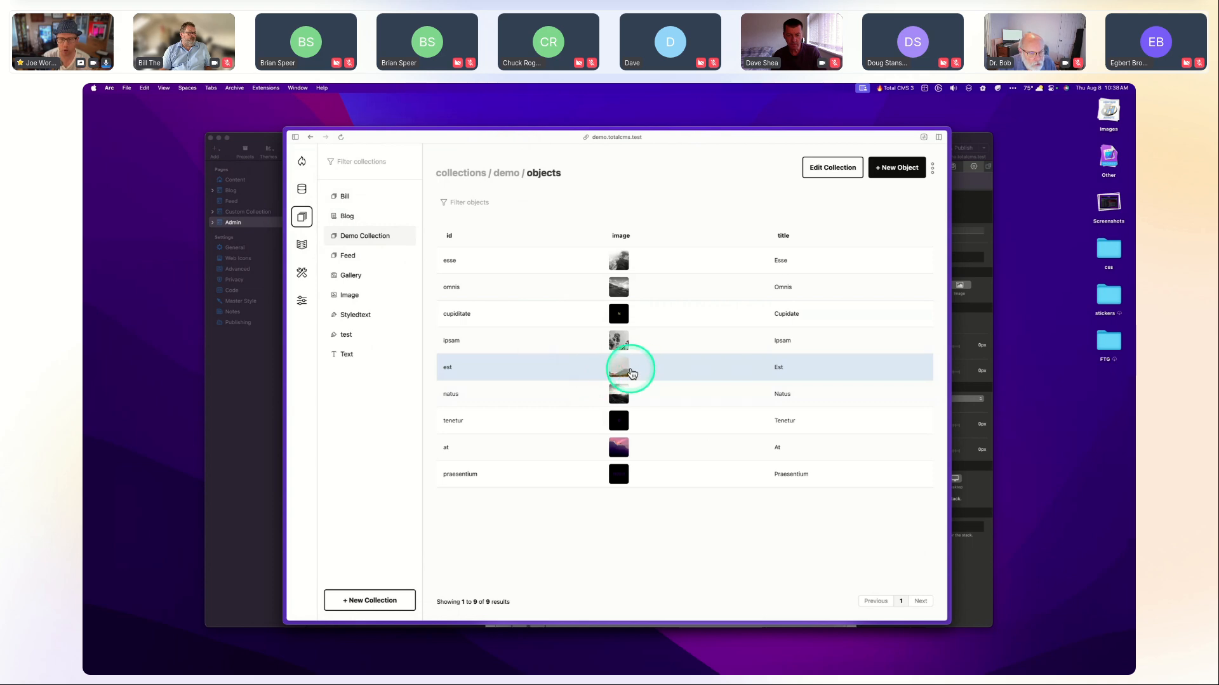
pyautogui.click(641, 367)
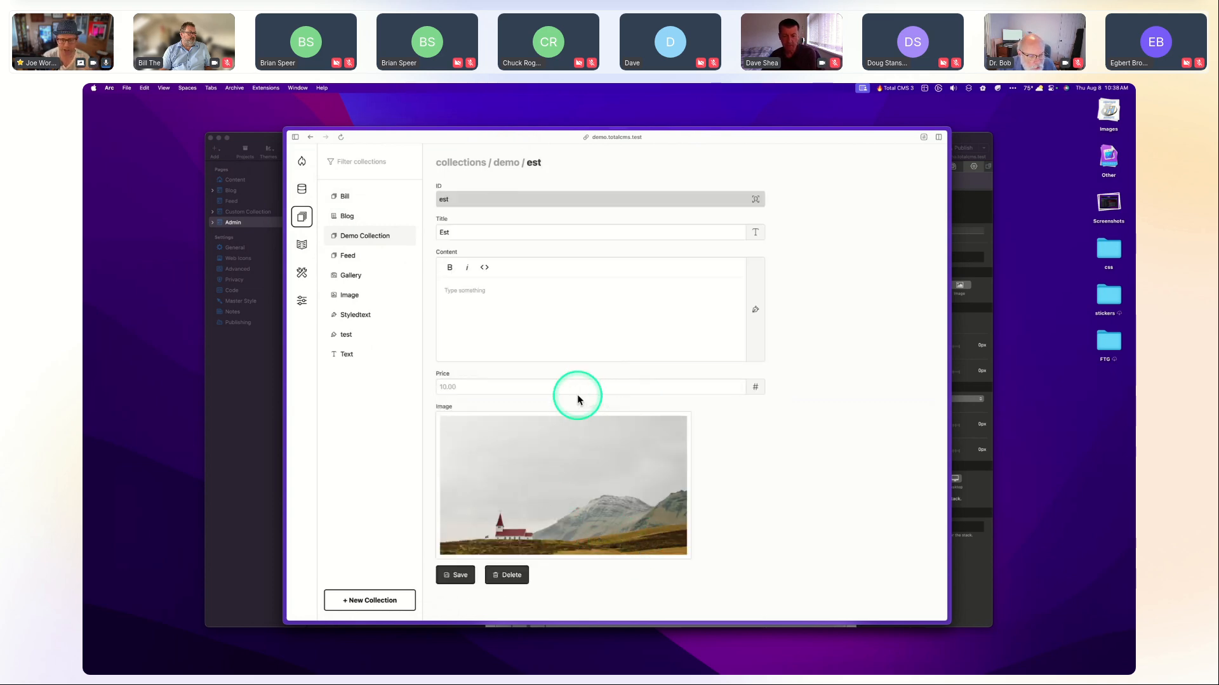
pyautogui.click(507, 169)
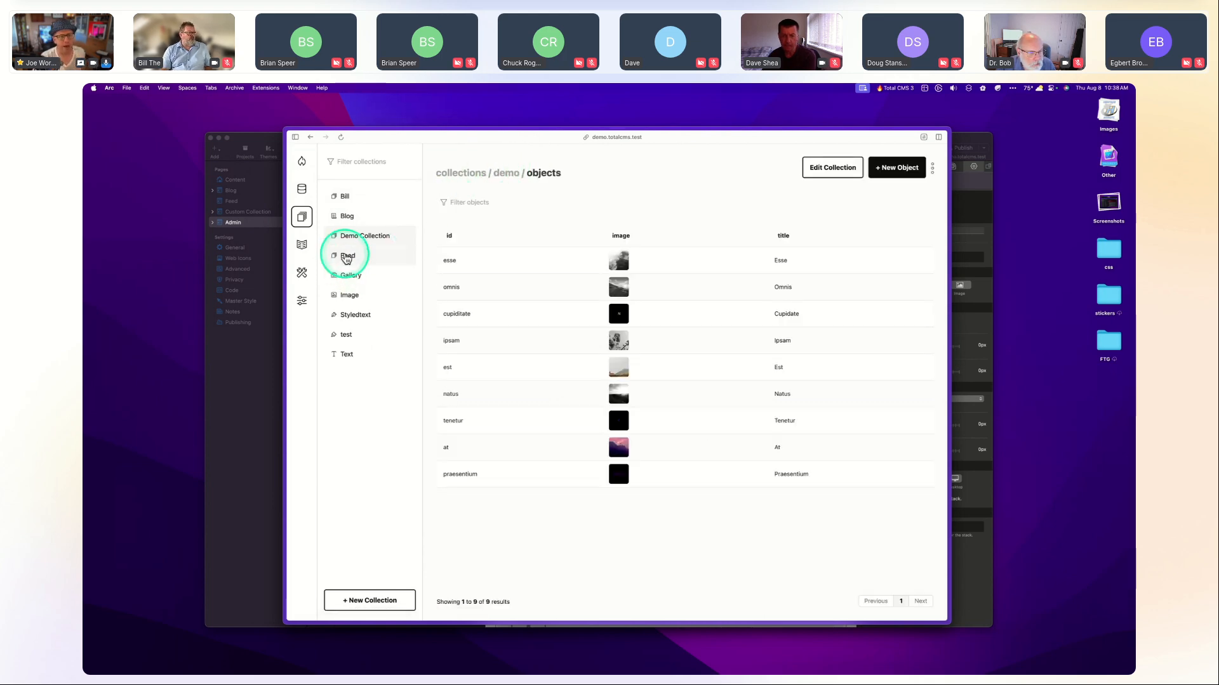
pyautogui.click(347, 256)
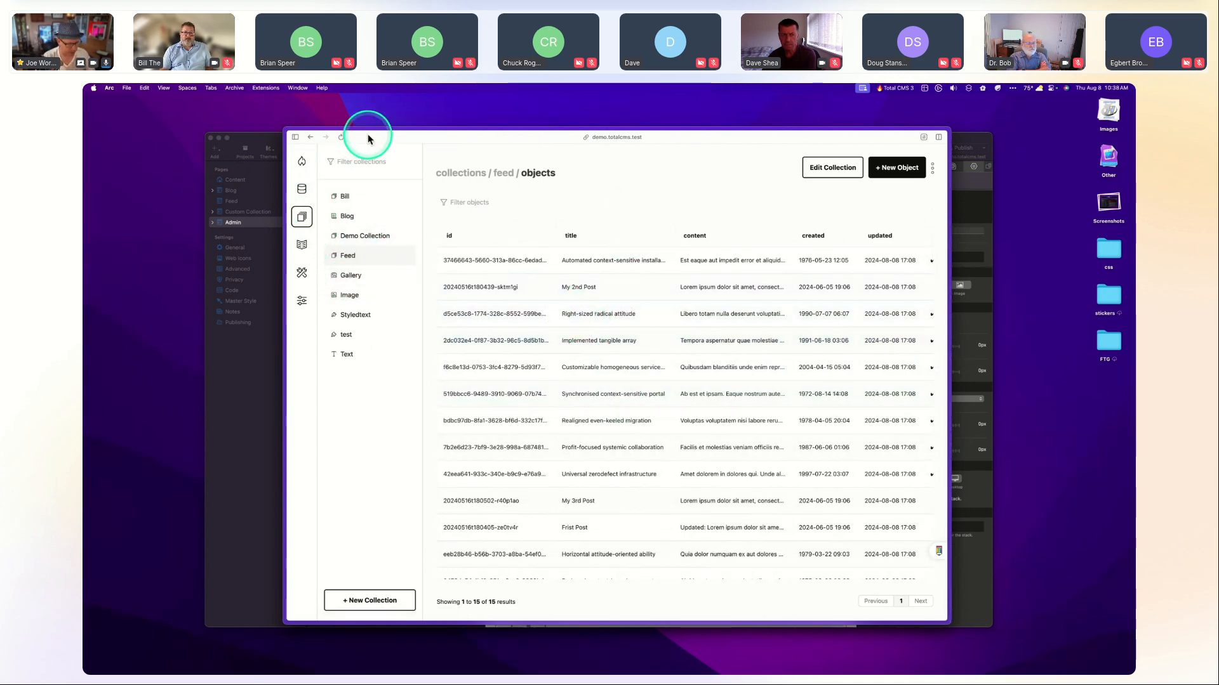
# Show the browser's tab sidebar and open demo.totalcms.test/admin in a separate tab.
pyautogui.click(296, 137)
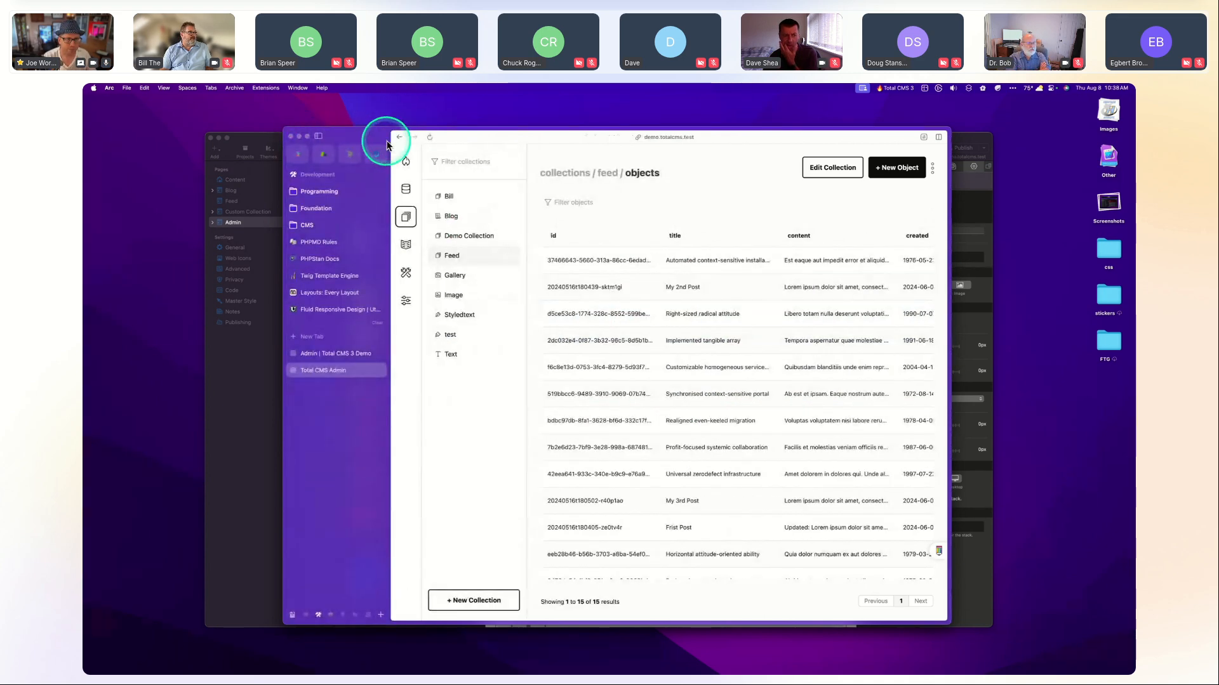
pyautogui.click(399, 136)
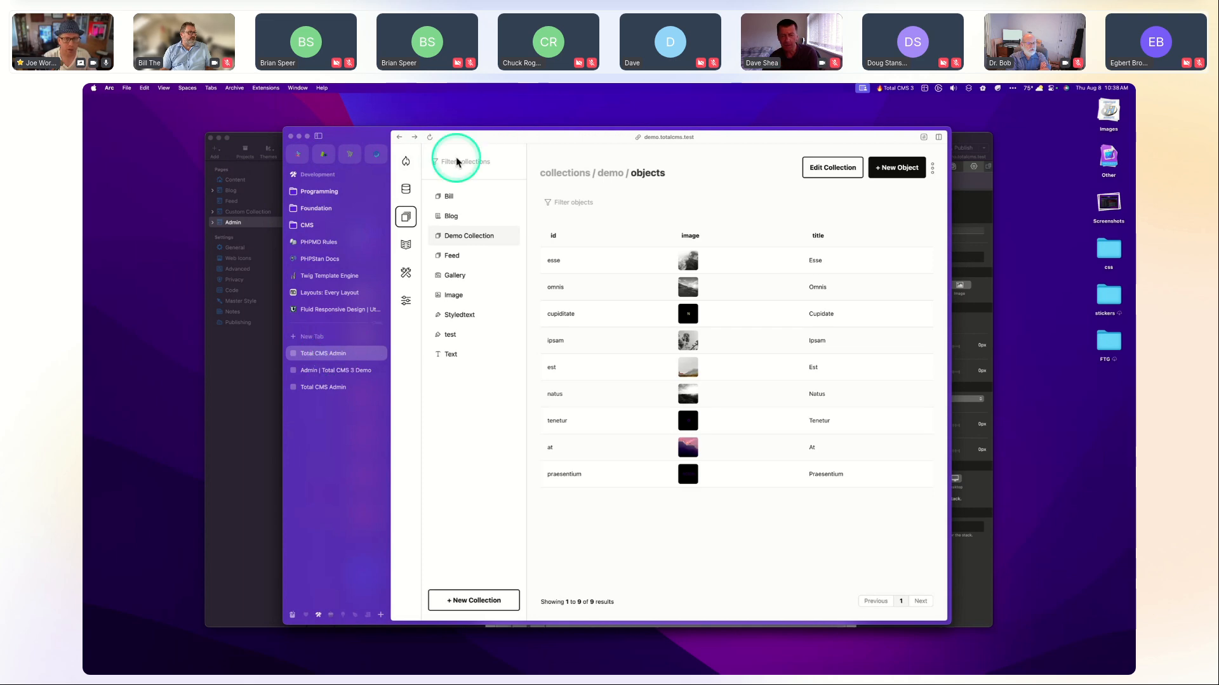
pyautogui.click(615, 145)
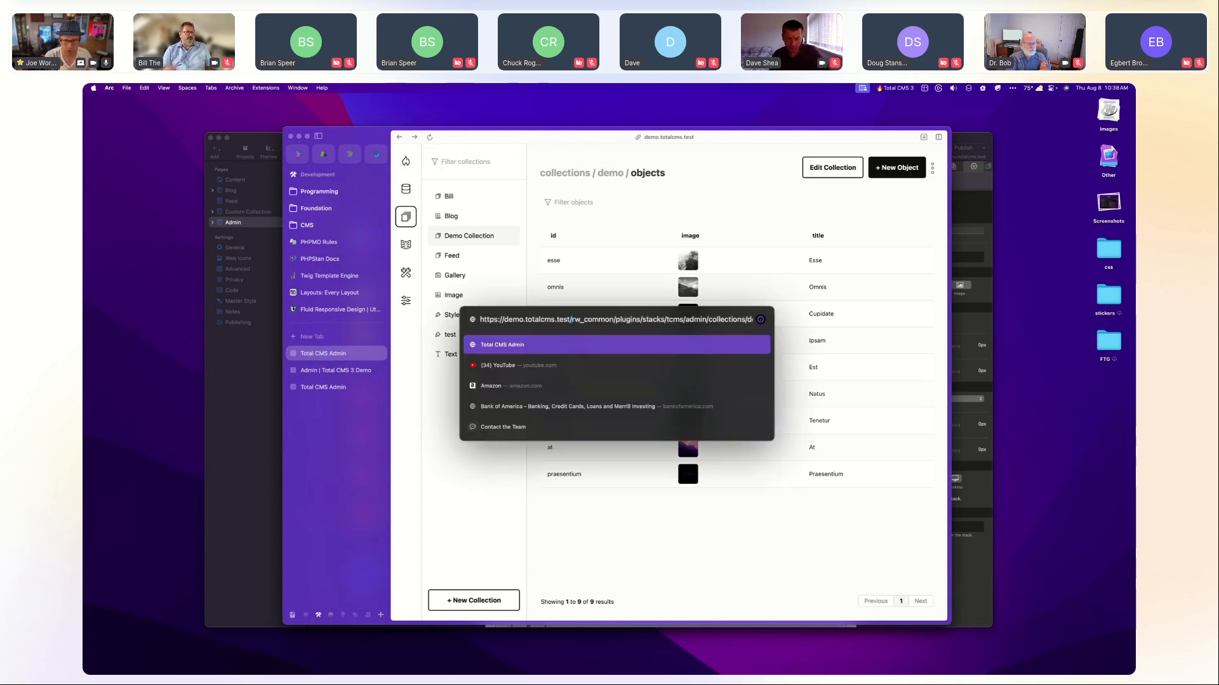
pyautogui.press('super+shift+Right')
pyautogui.press('BackSpace')
pyautogui.write('admi')
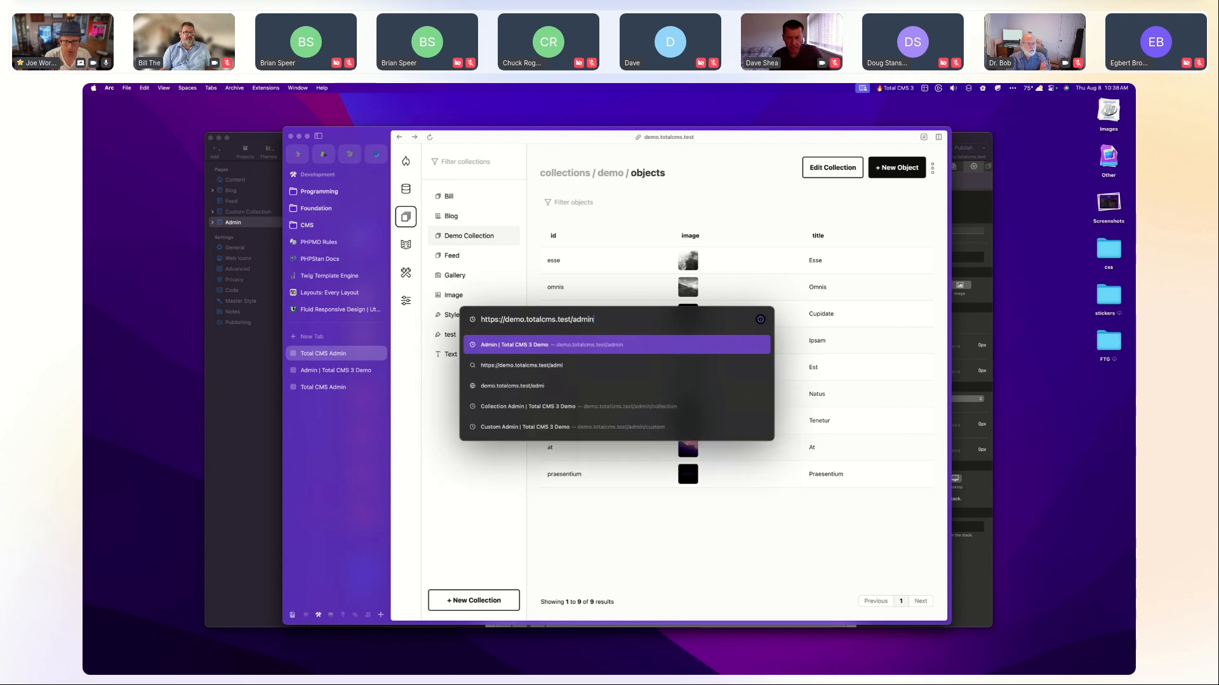
pyautogui.press('Return')
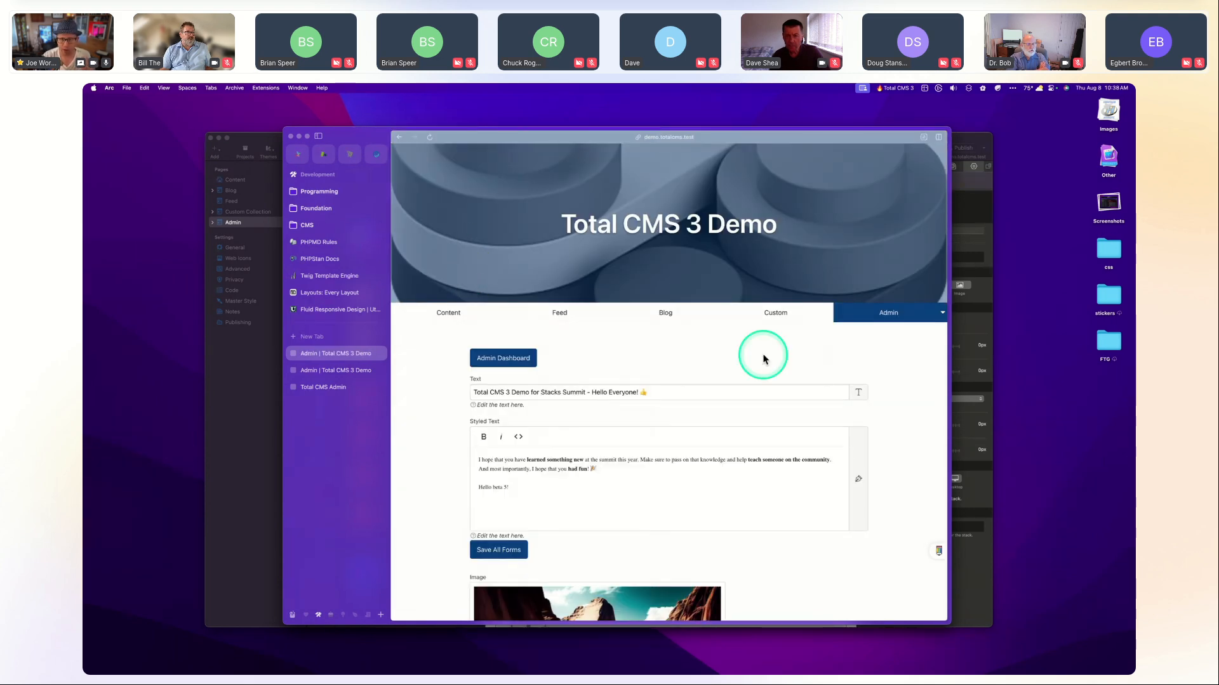
# Examine the header text in the Text field on the demo site's Admin page.
pyautogui.scroll(-2, 619, 371)
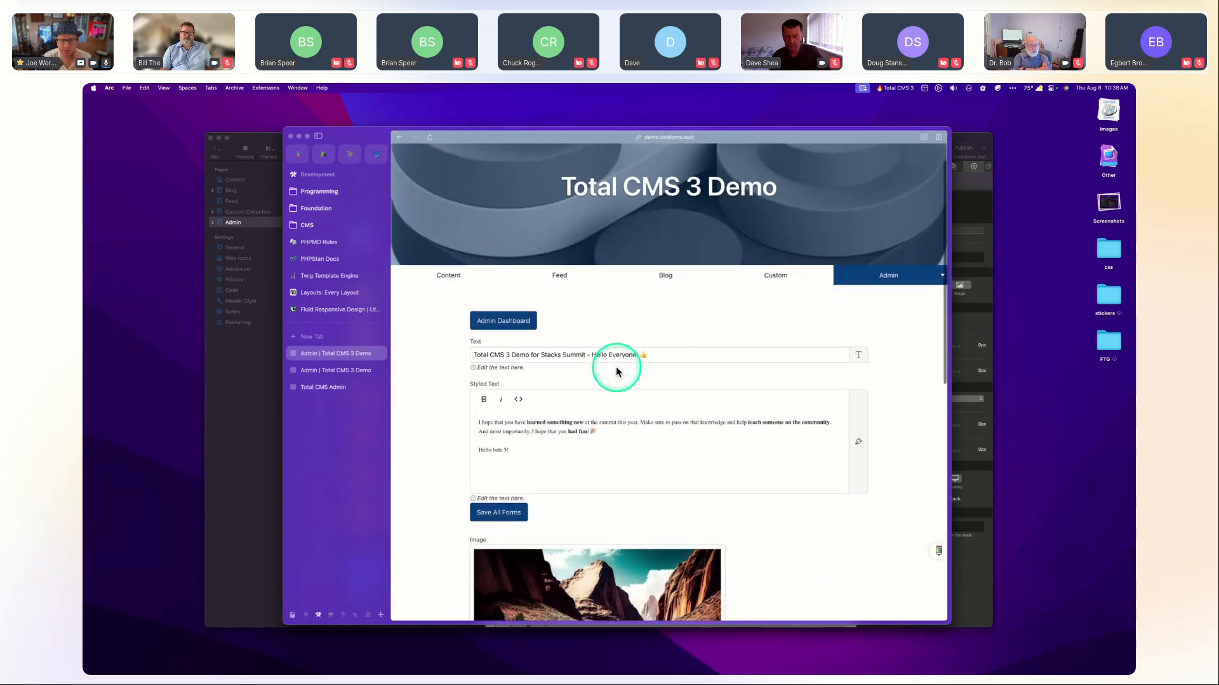
pyautogui.doubleClick(553, 355)
pyautogui.tripleClick(556, 356)
pyautogui.click(674, 356)
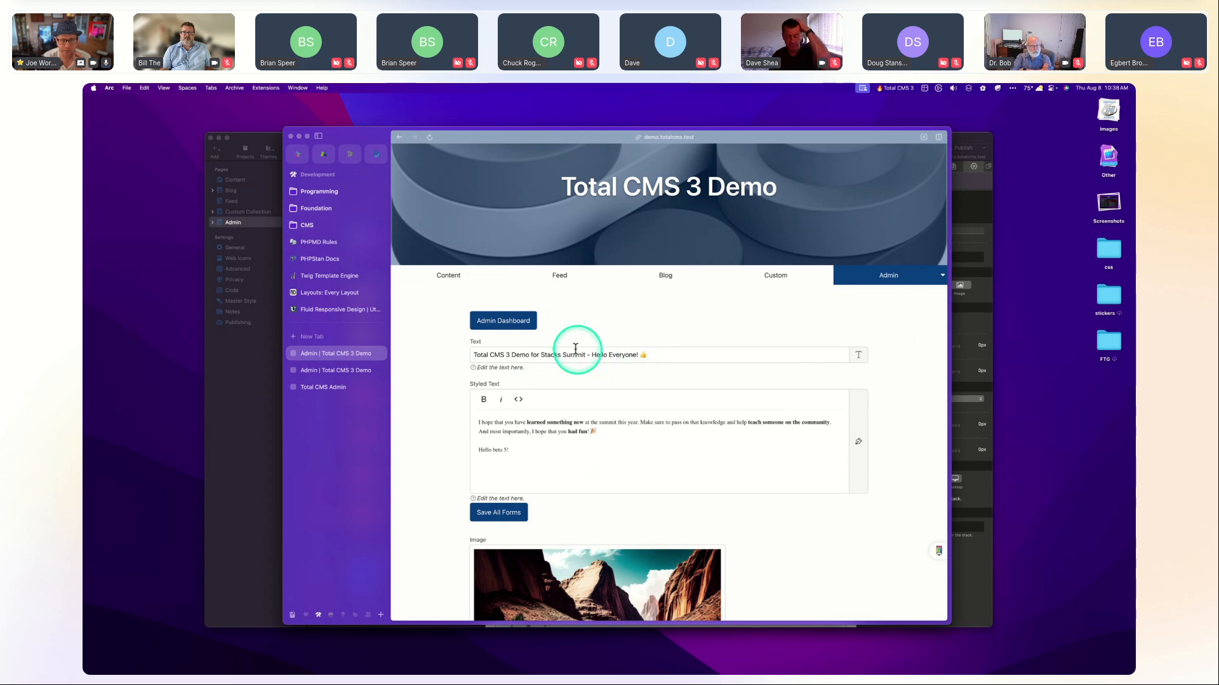
# Close the duplicate Admin tab and open the header object of the Text collection in the Total CMS admin.
pyautogui.click(367, 372)
pyautogui.click(380, 370)
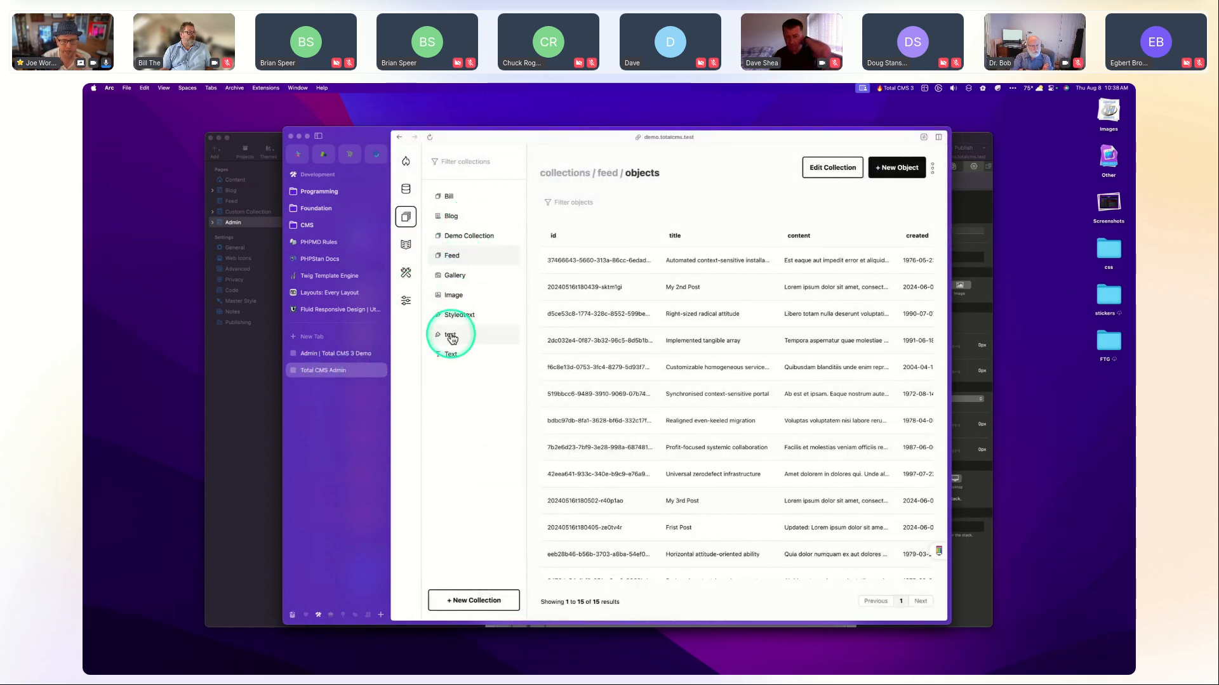
pyautogui.click(450, 356)
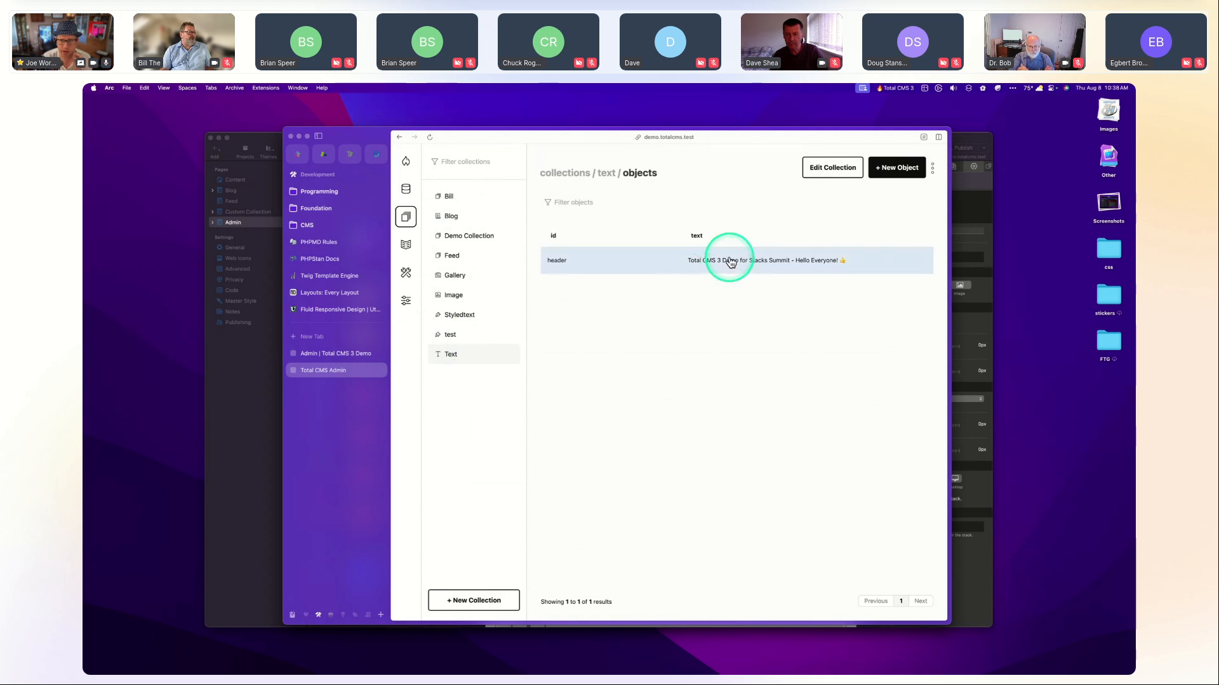
pyautogui.click(730, 260)
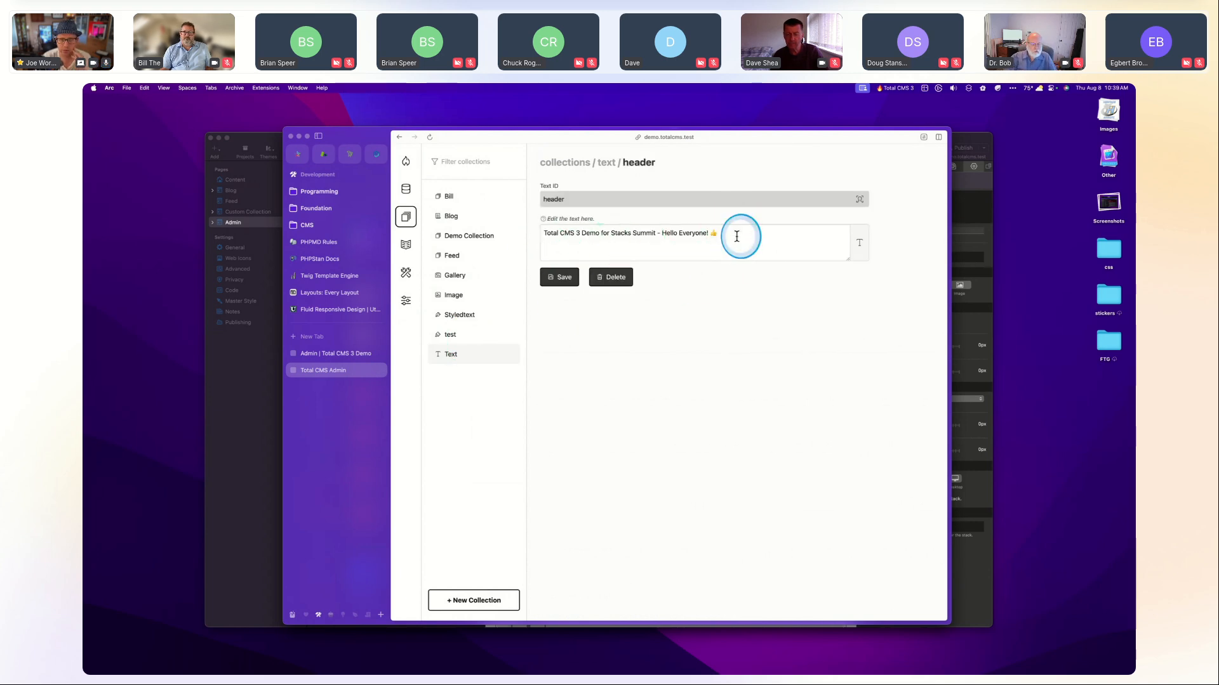
# Compare the header object's text in the Text collection with the Text field on the demo site's Admin page.
pyautogui.moveTo(740, 236); pyautogui.dragTo(463, 236)
pyautogui.click(740, 237)
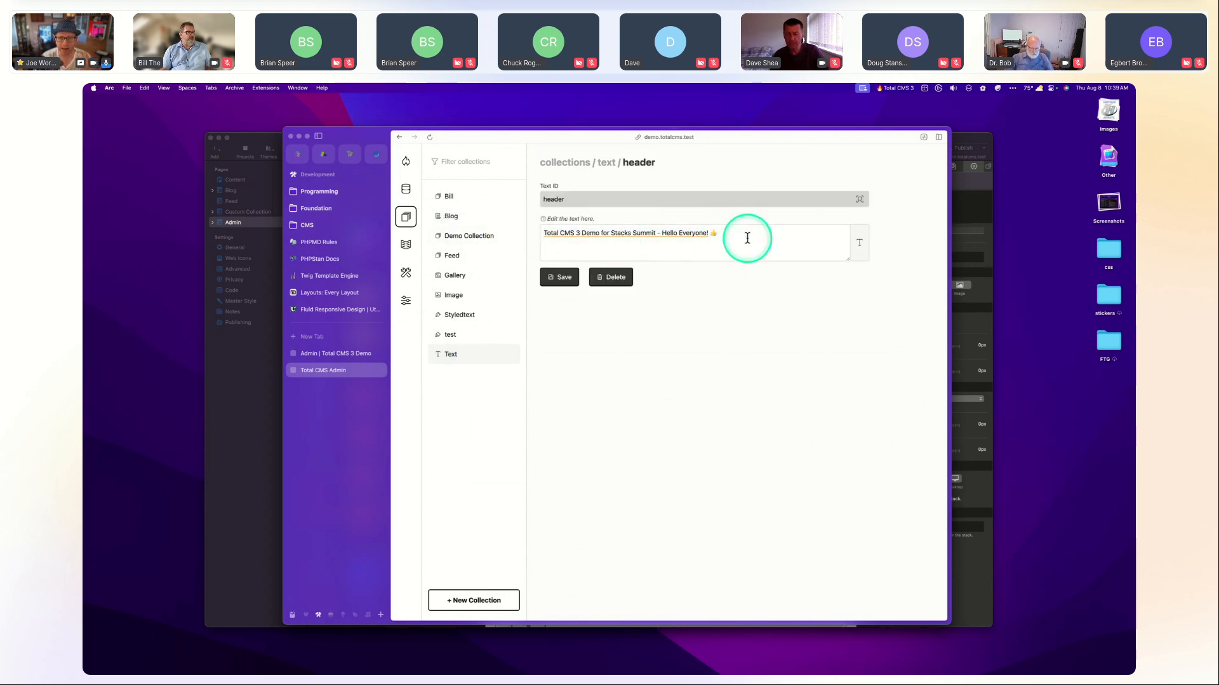
pyautogui.moveTo(747, 238); pyautogui.dragTo(476, 224)
pyautogui.click(326, 353)
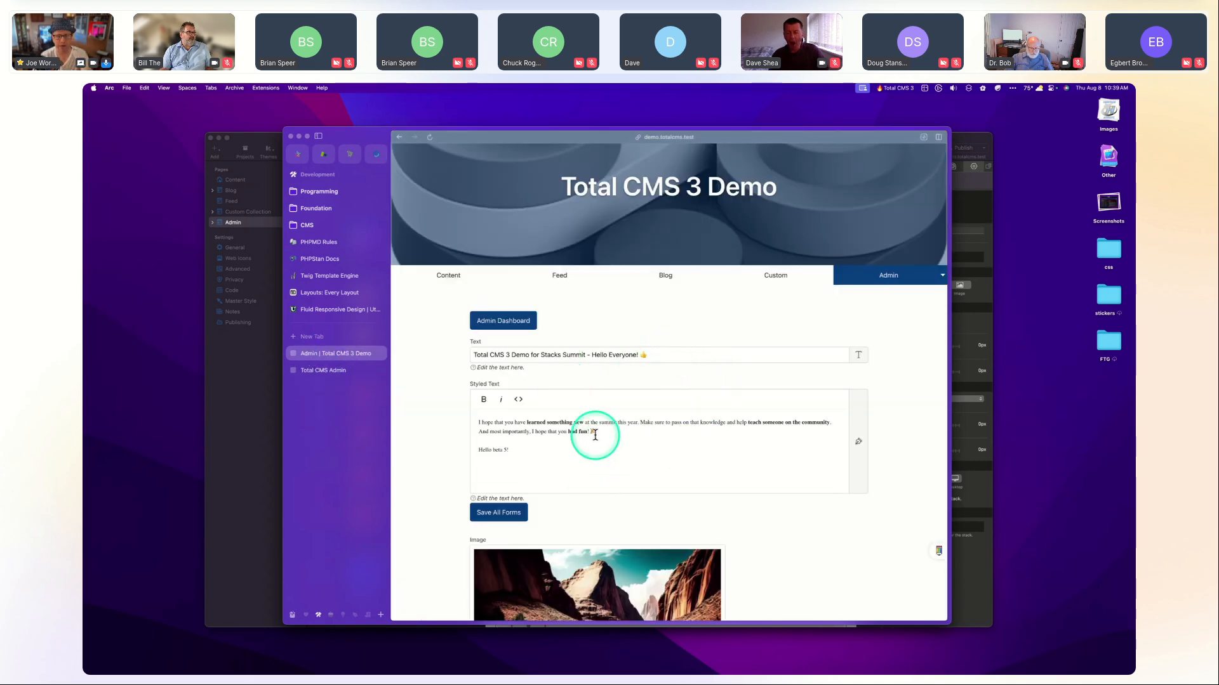
pyautogui.click(675, 355)
pyautogui.tripleClick(675, 356)
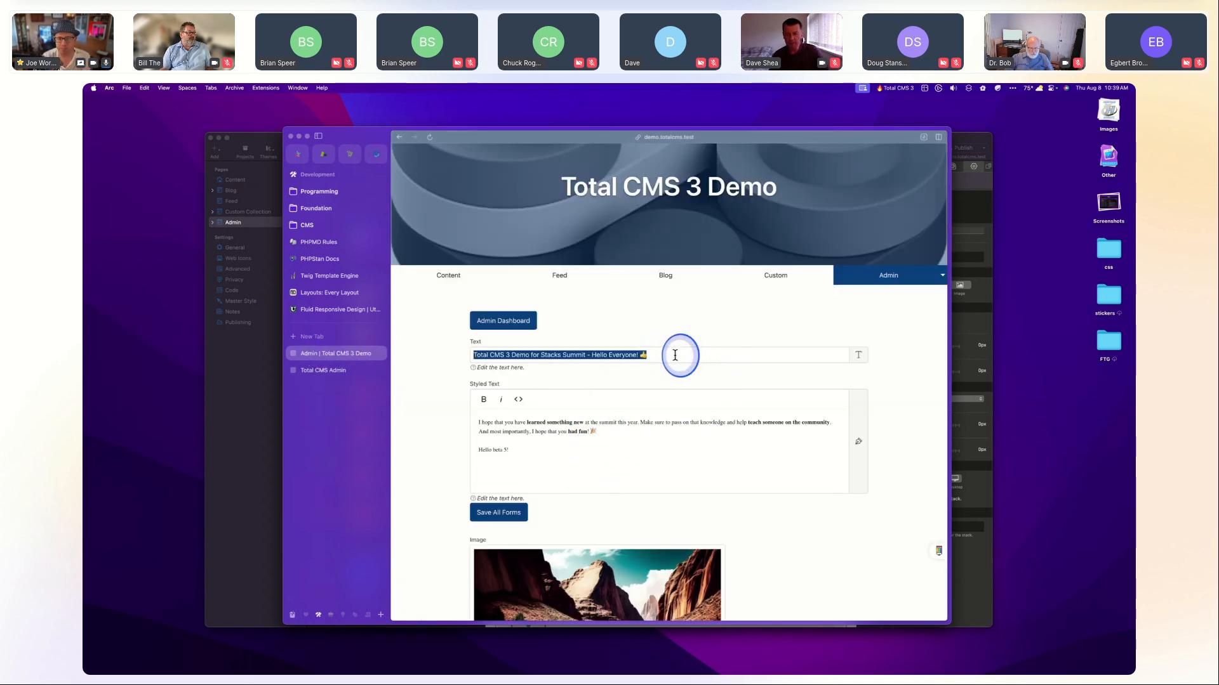
pyautogui.click(675, 356)
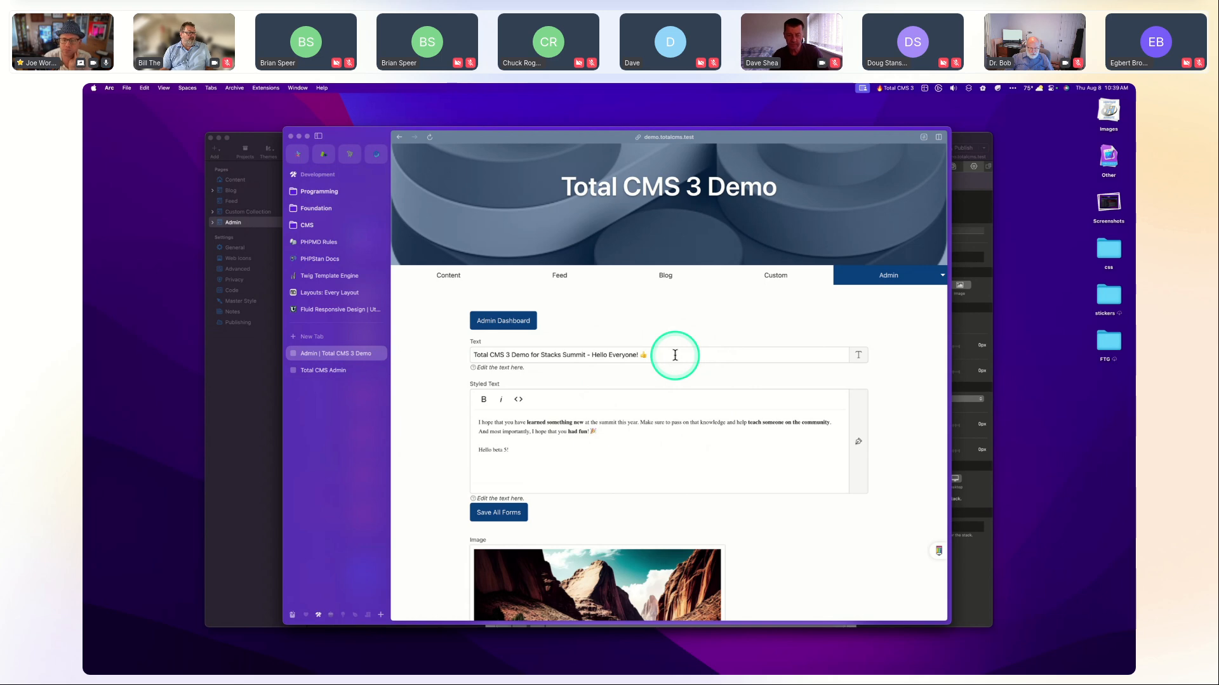
# Look over the Styled Text, Image and Gallery fields on the demo site's Admin page.
pyautogui.scroll(-2, 656, 441)
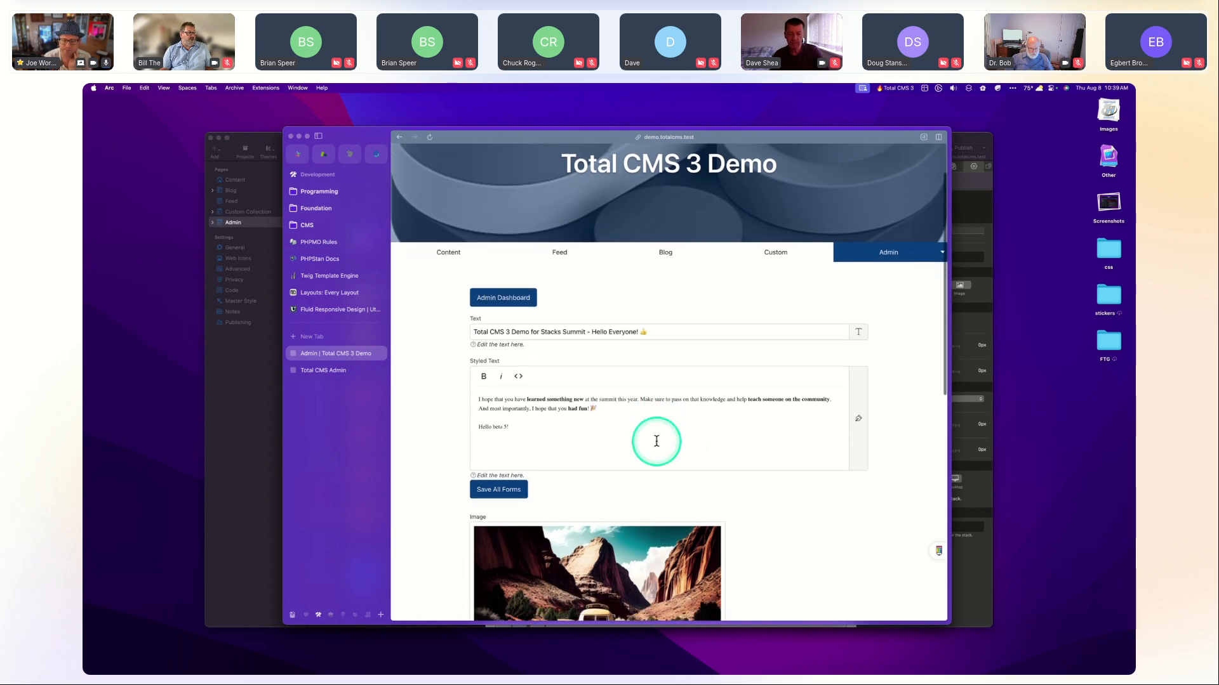
pyautogui.scroll(-5, 656, 441)
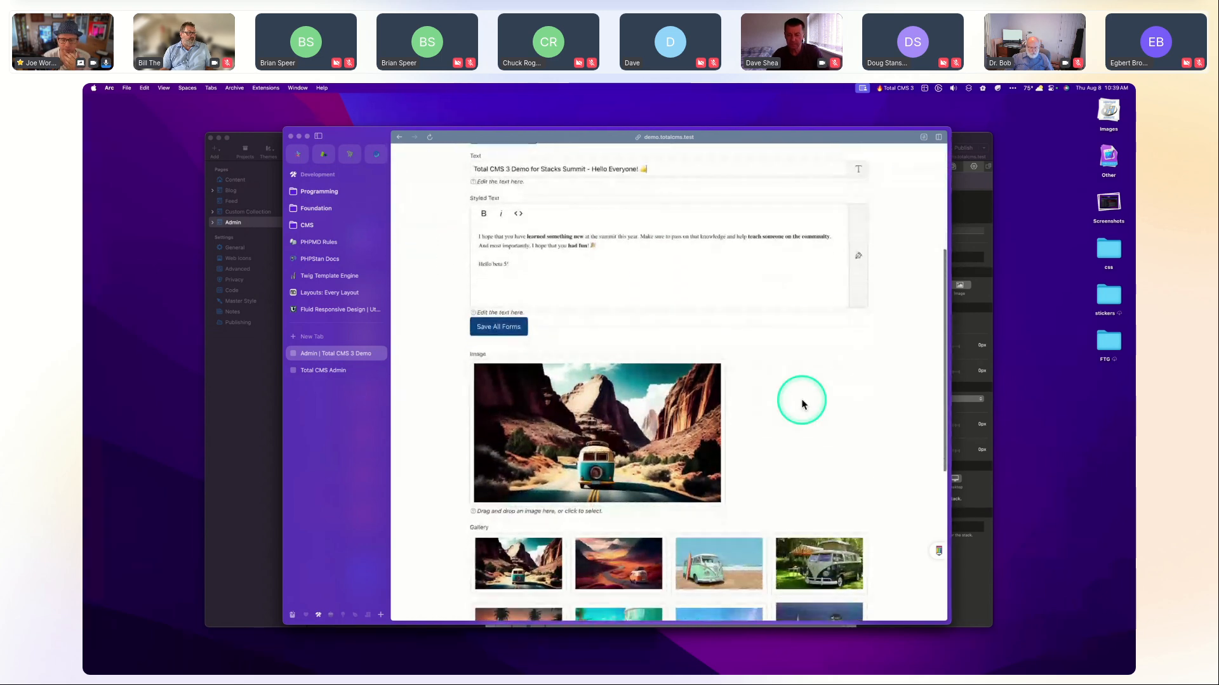
pyautogui.scroll(-7, 801, 404)
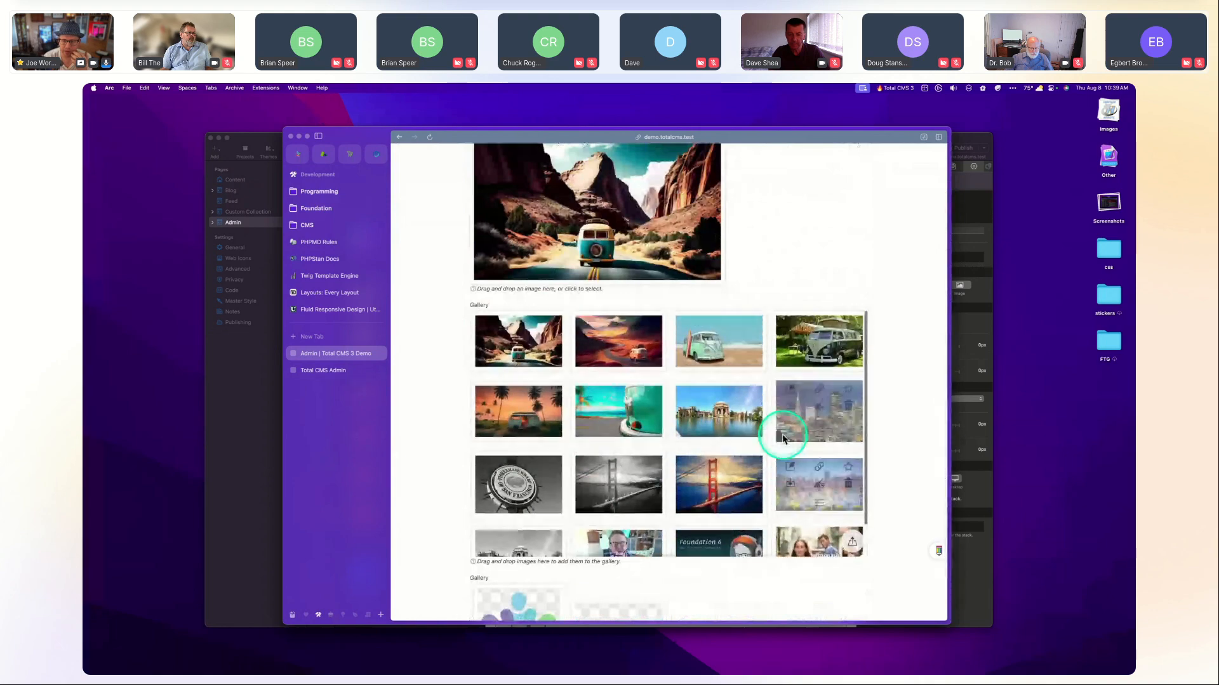
pyautogui.scroll(5, 821, 194)
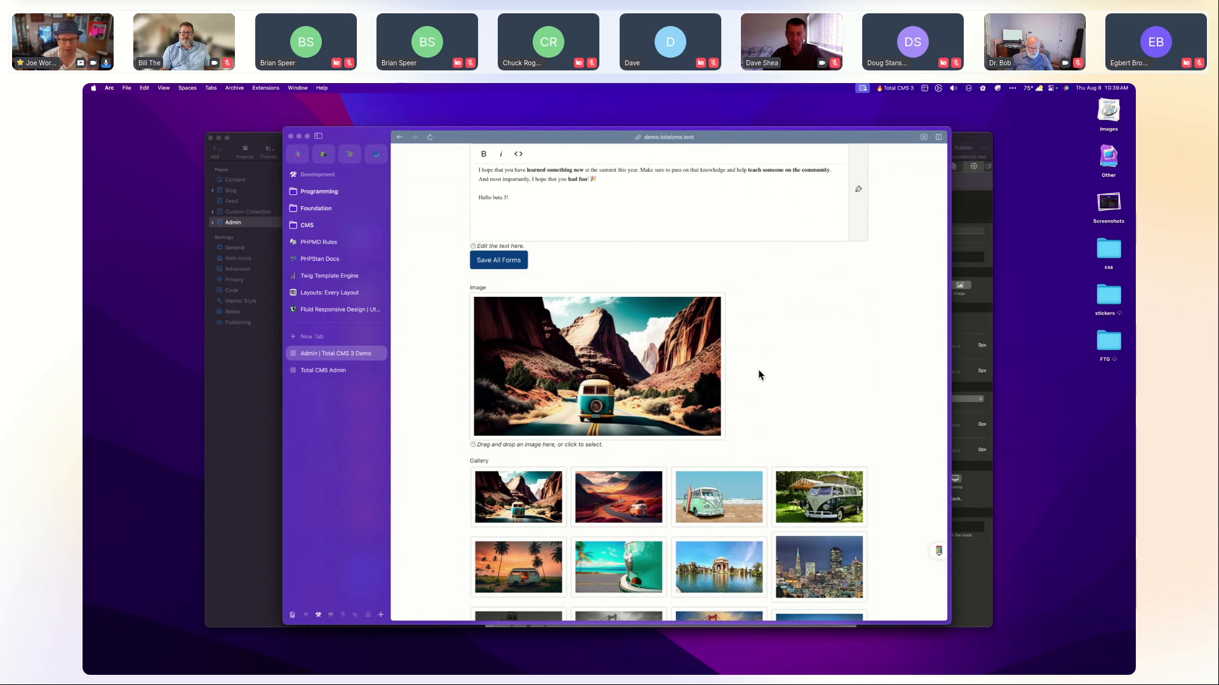
# Open the van image's edit dialog from the Image field and examine its alt text, link and tags settings.
pyautogui.moveTo(601, 381)
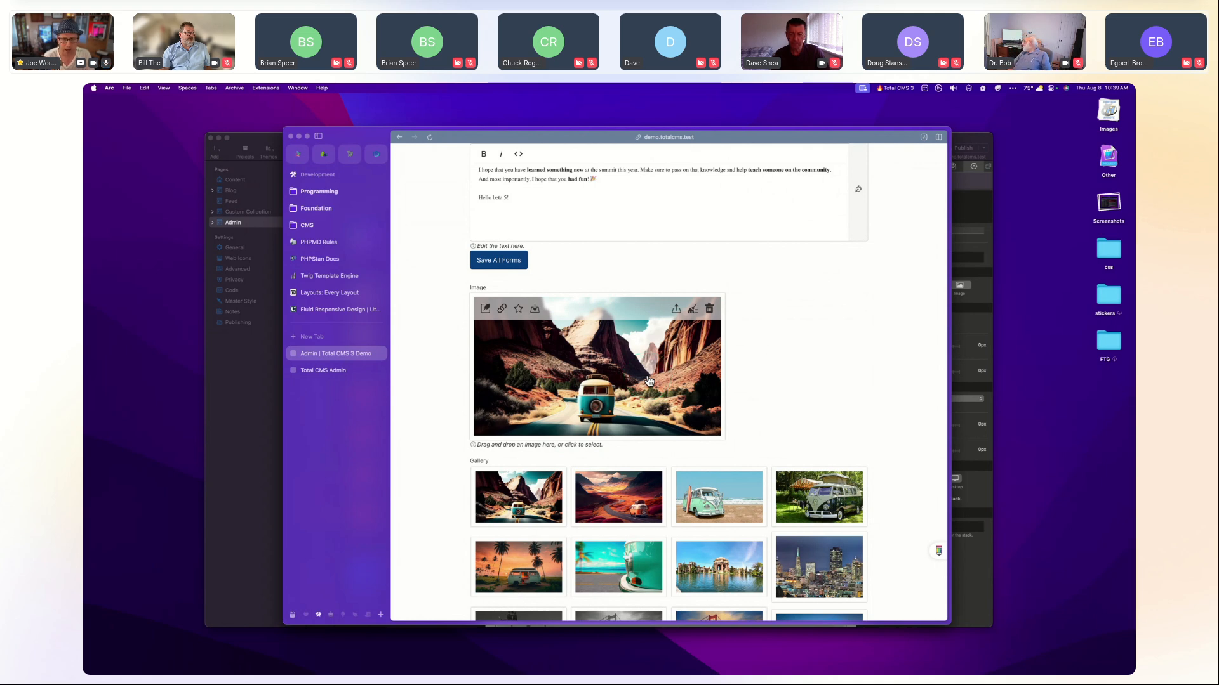
pyautogui.click(485, 311)
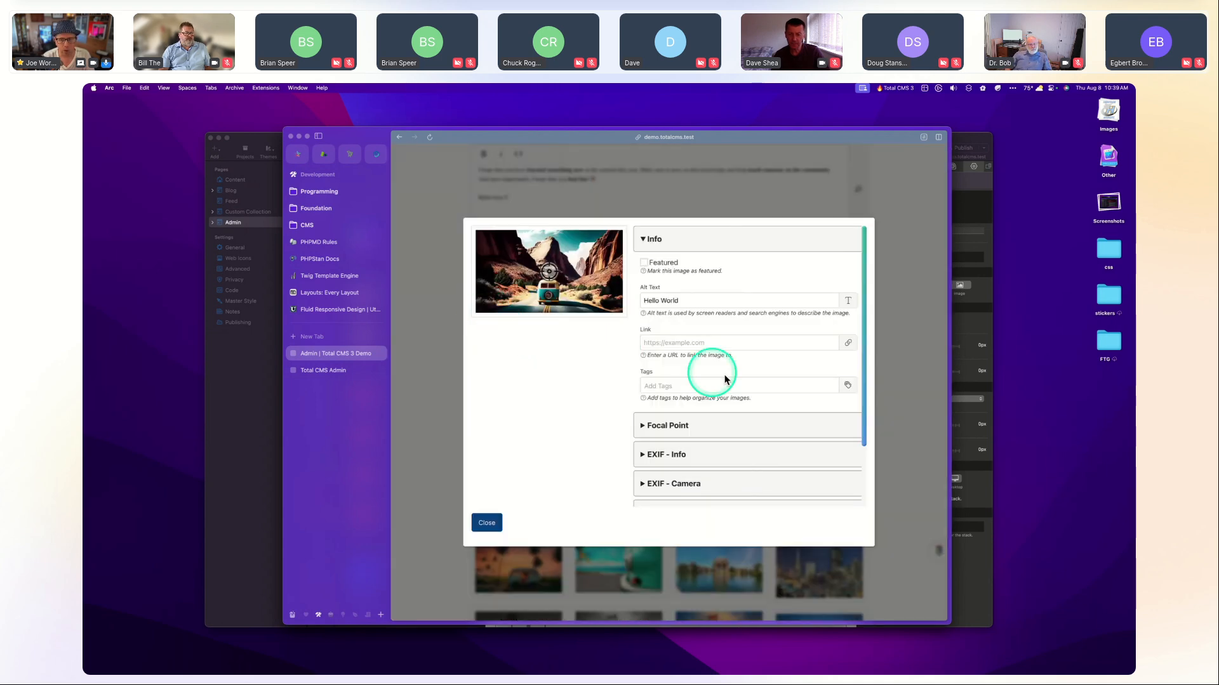
pyautogui.scroll(-2, 764, 376)
pyautogui.scroll(2, 768, 380)
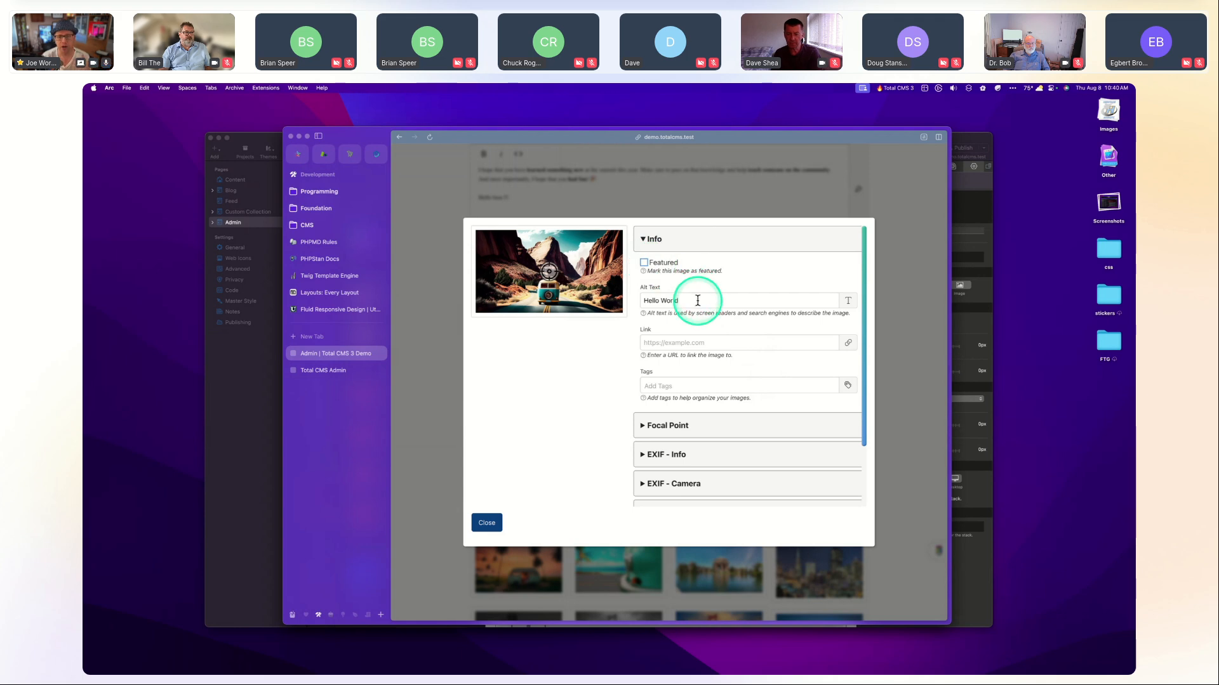
pyautogui.click(694, 341)
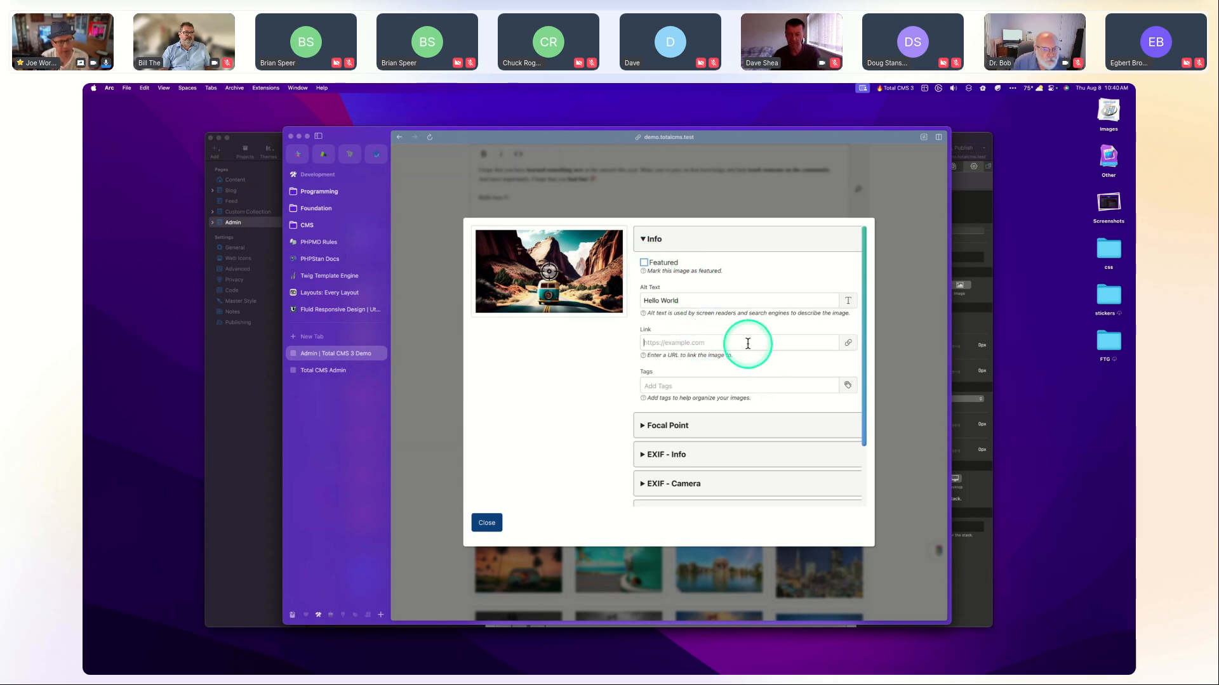
pyautogui.click(710, 385)
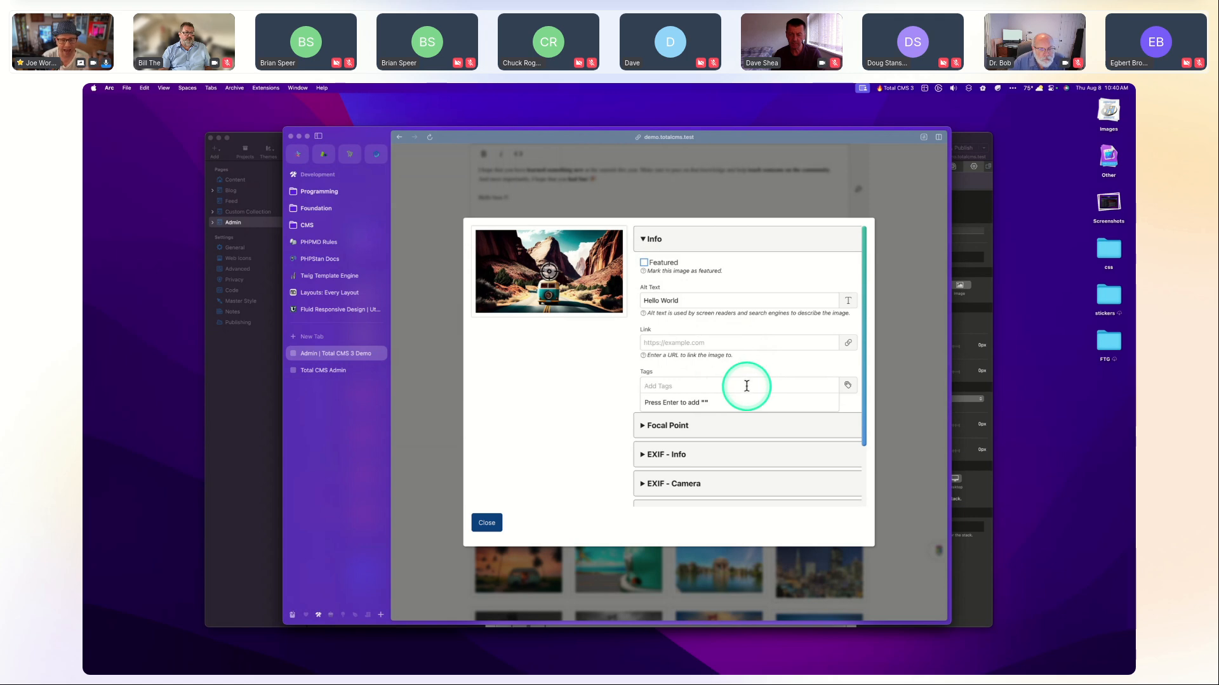
# Examine the van image's Focal Point settings and its EXIF - Info fields.
pyautogui.click(726, 424)
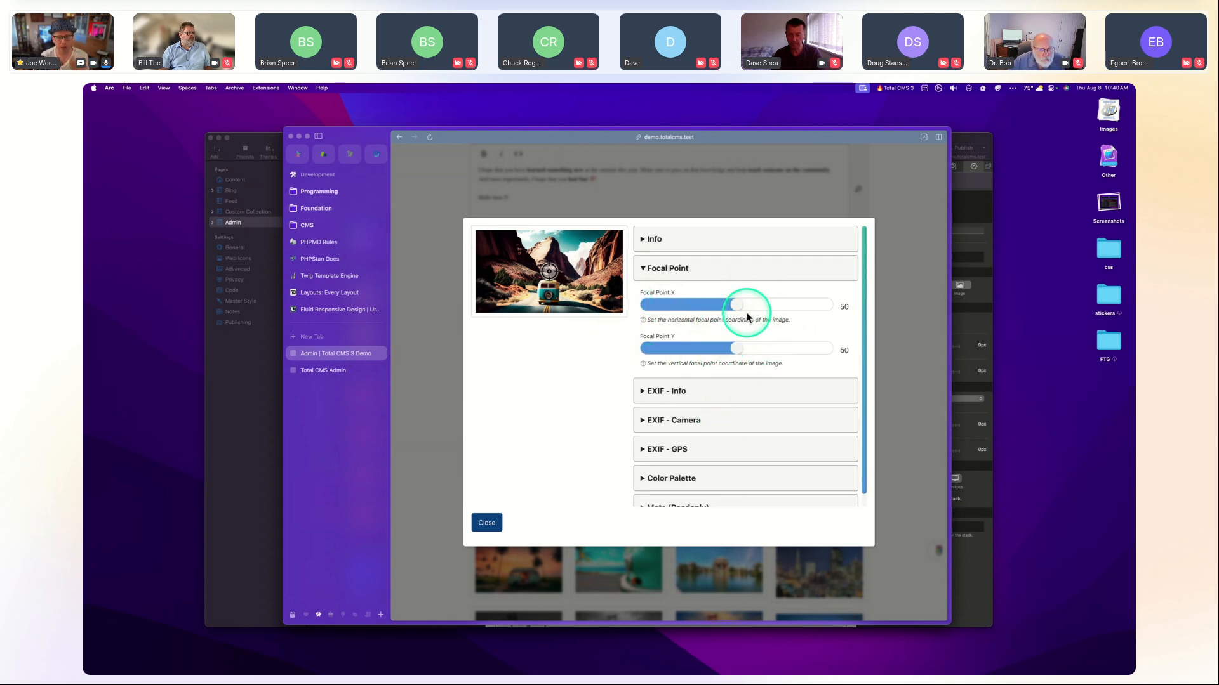
pyautogui.click(740, 393)
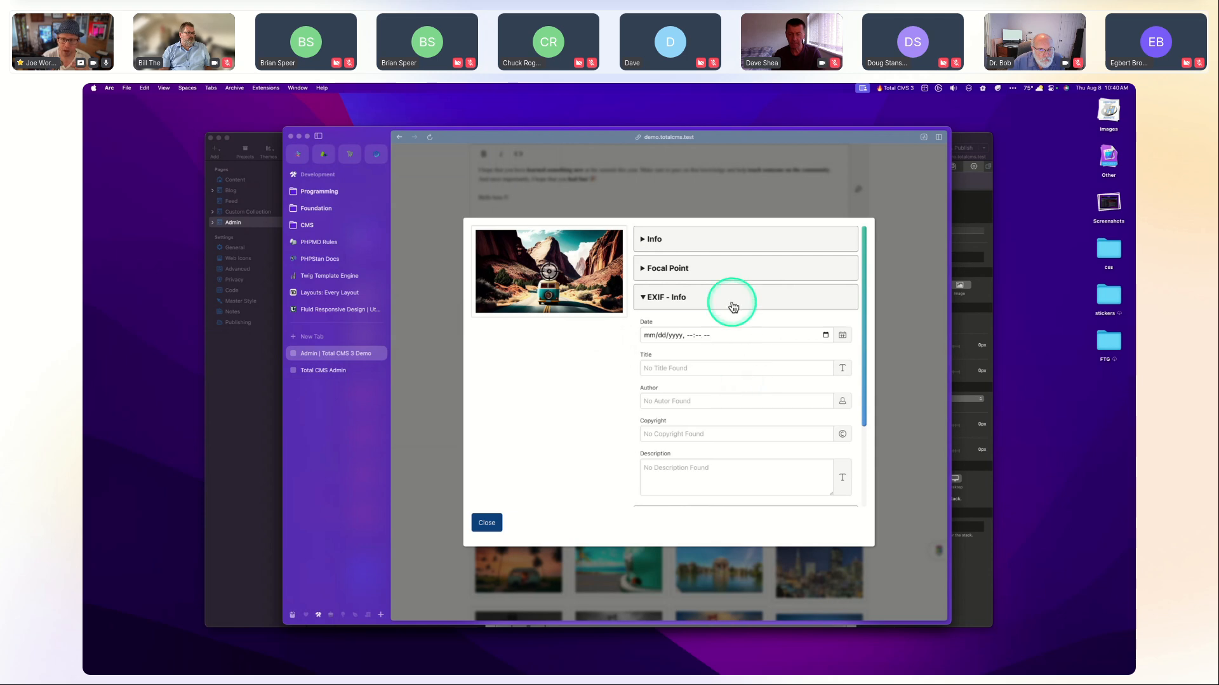
pyautogui.scroll(-2, 714, 463)
pyautogui.scroll(2, 714, 463)
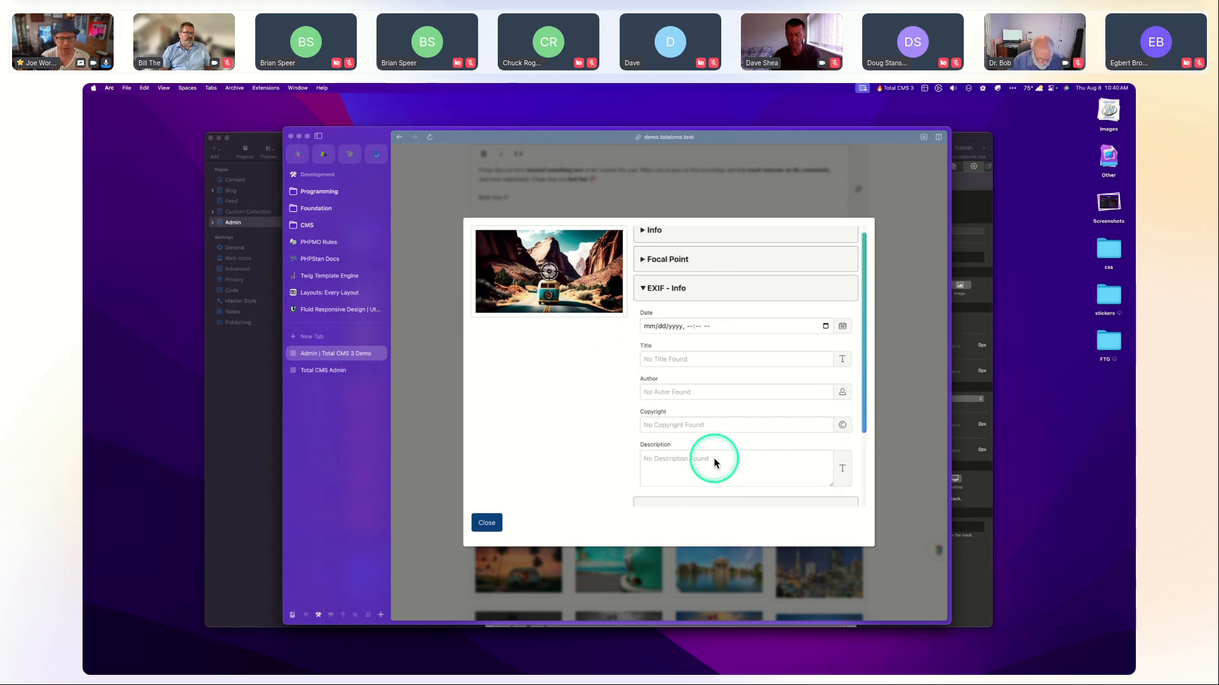
pyautogui.scroll(-1, 714, 463)
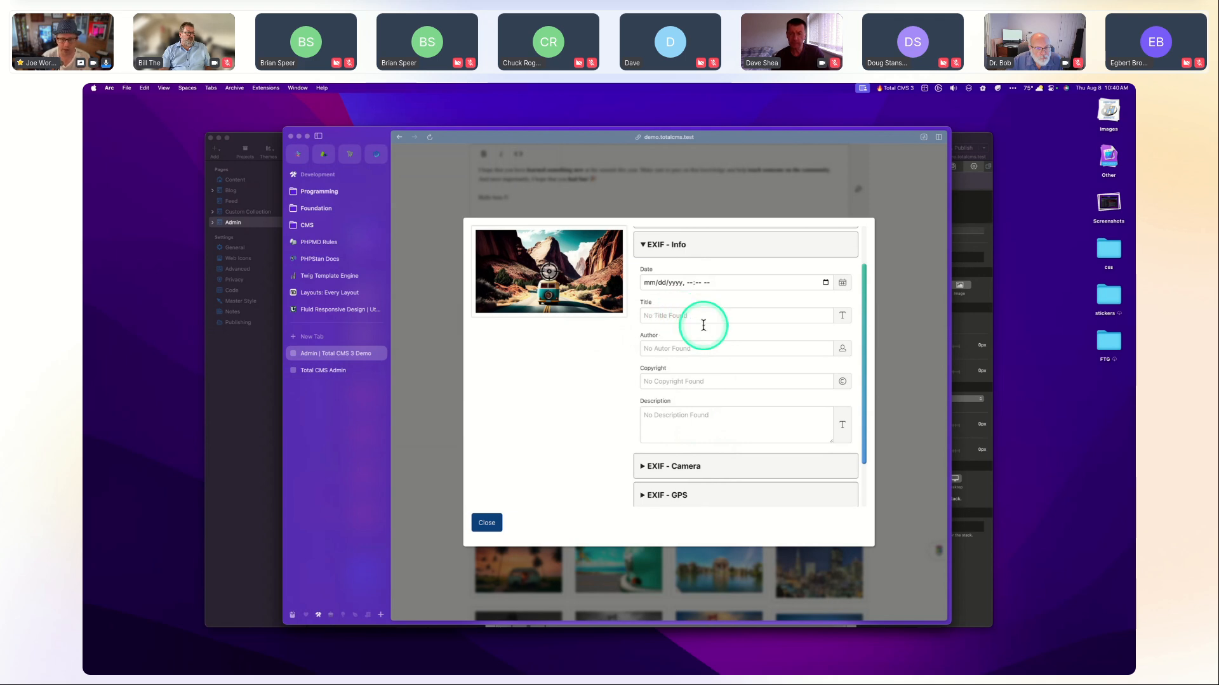
# Examine the van image's EXIF - Camera and EXIF - GPS fields.
pyautogui.click(680, 463)
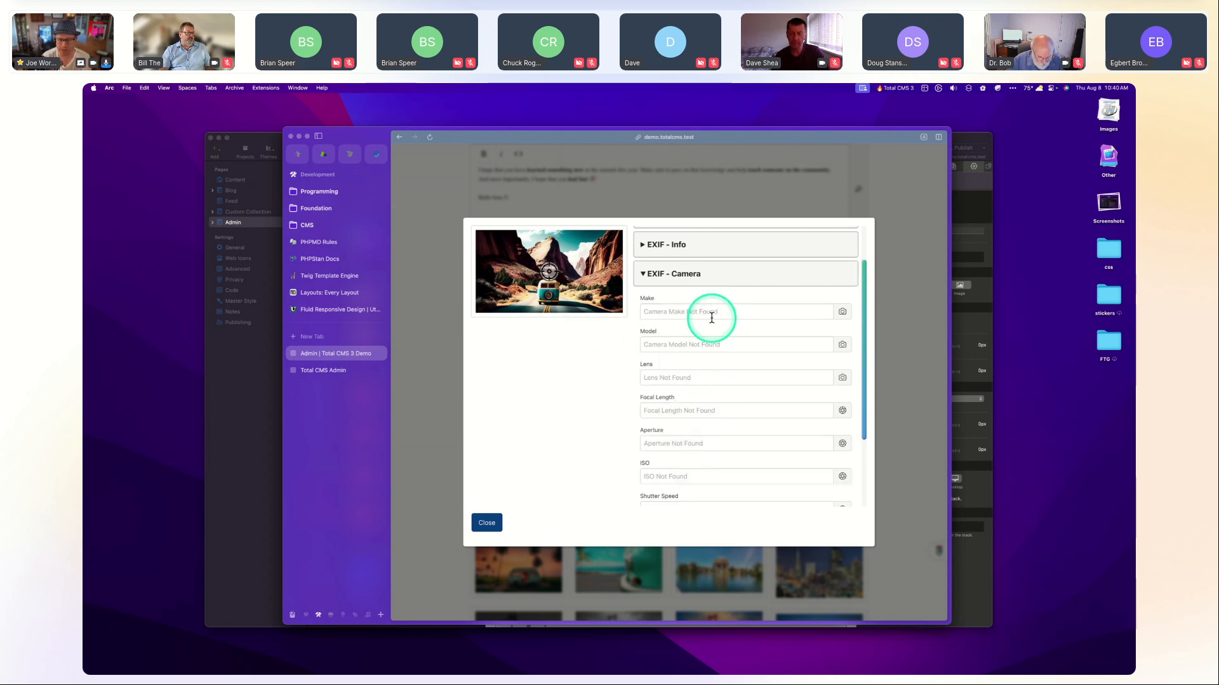
pyautogui.scroll(-2, 698, 381)
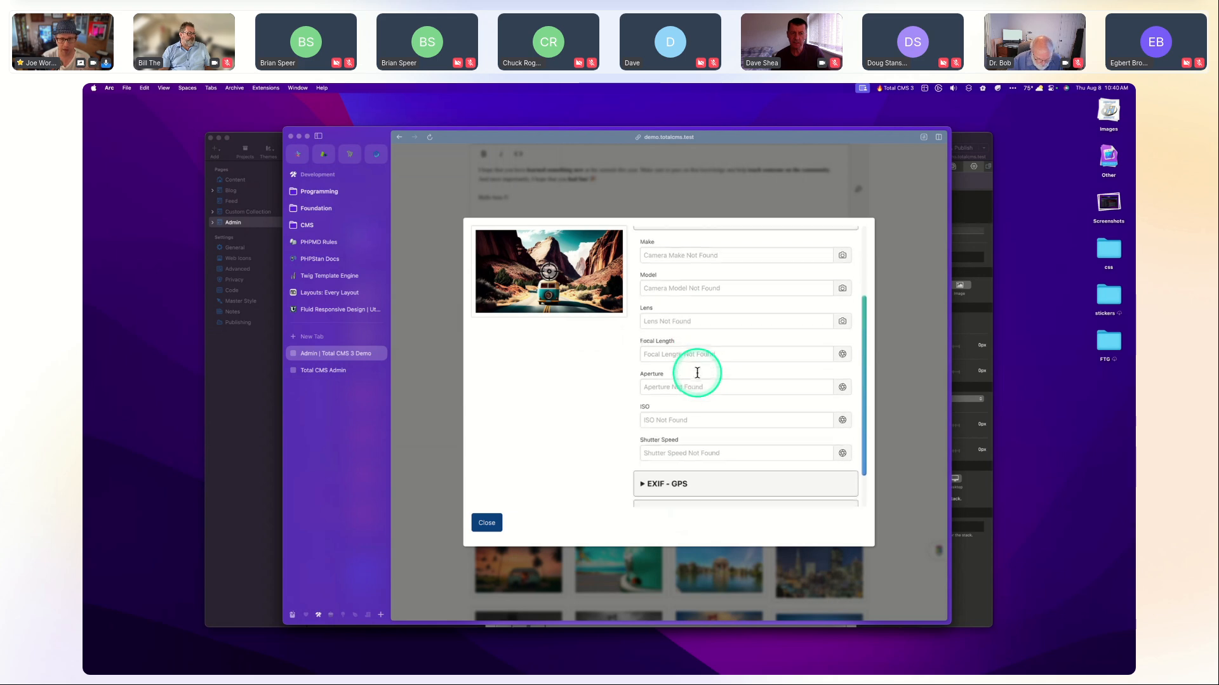
pyautogui.click(695, 292)
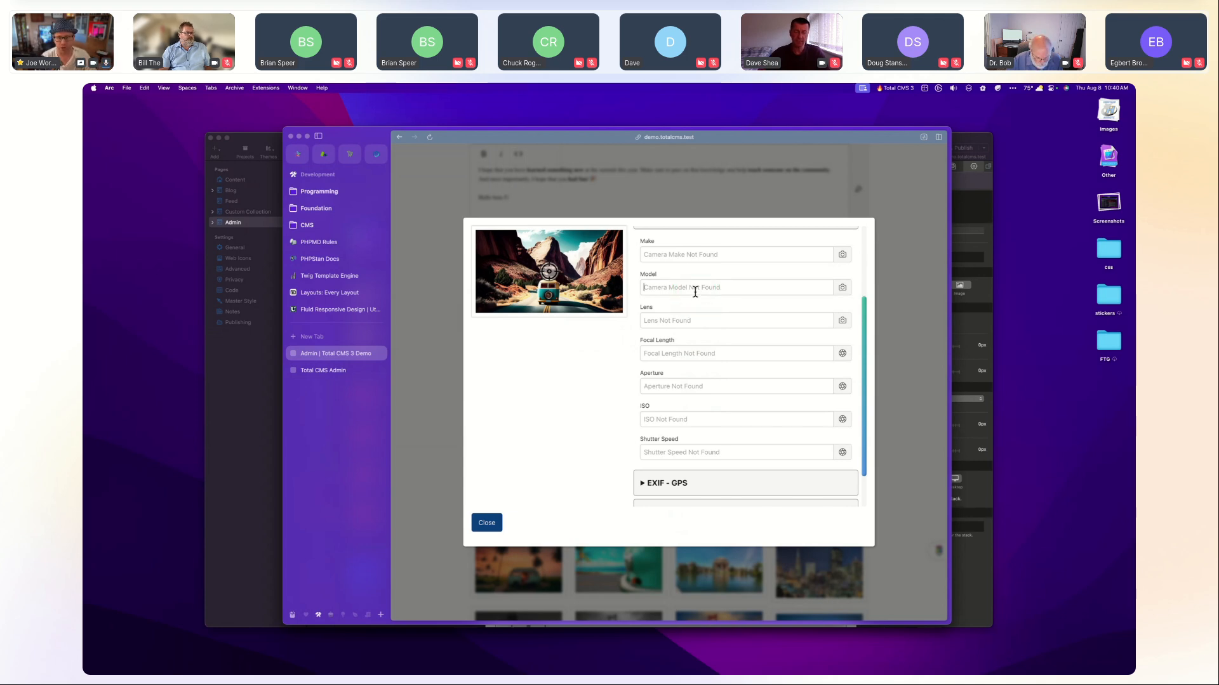
pyautogui.scroll(-2, 695, 292)
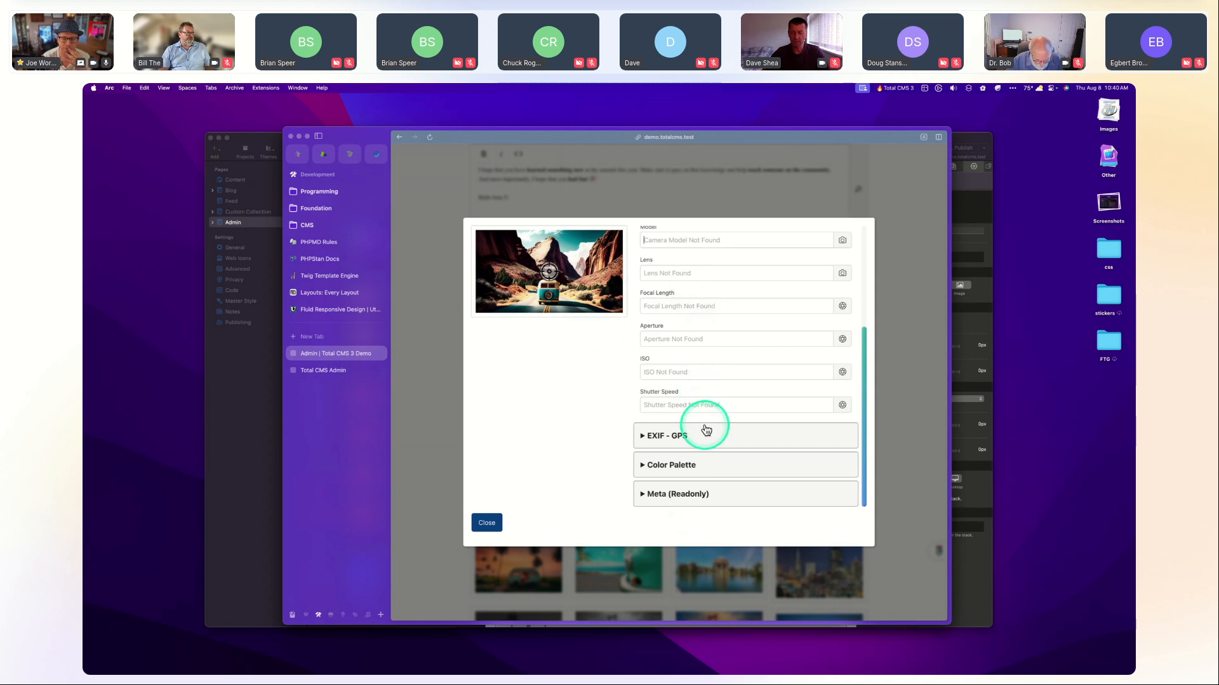
pyautogui.click(704, 427)
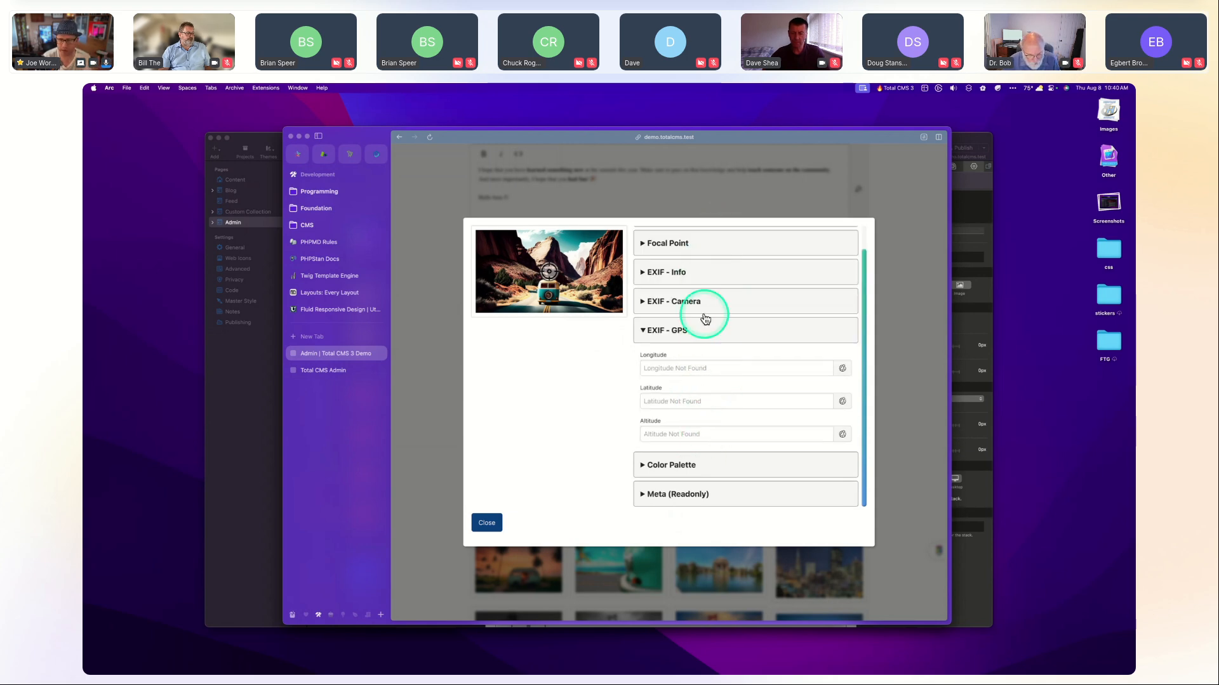
# Reorder the image's Color Palette to tan, dark teal, teal, off-white, brown, and view the tan swatch's color picker.
pyautogui.click(717, 465)
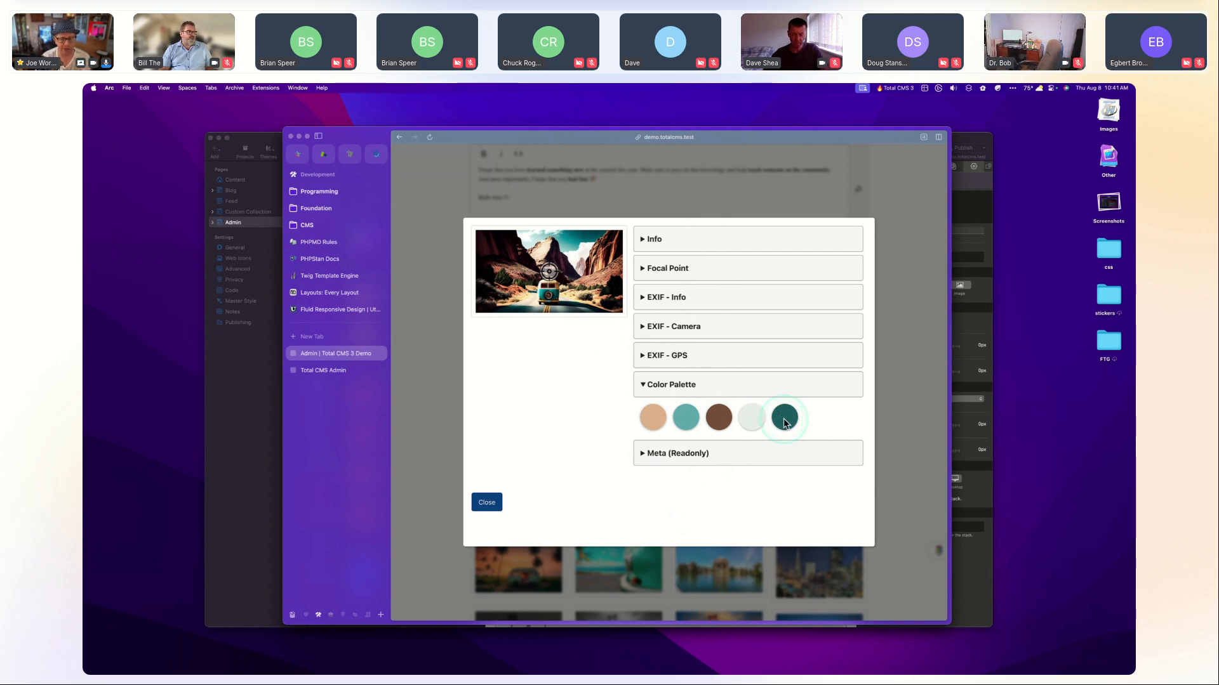
pyautogui.moveTo(729, 419); pyautogui.dragTo(668, 444)
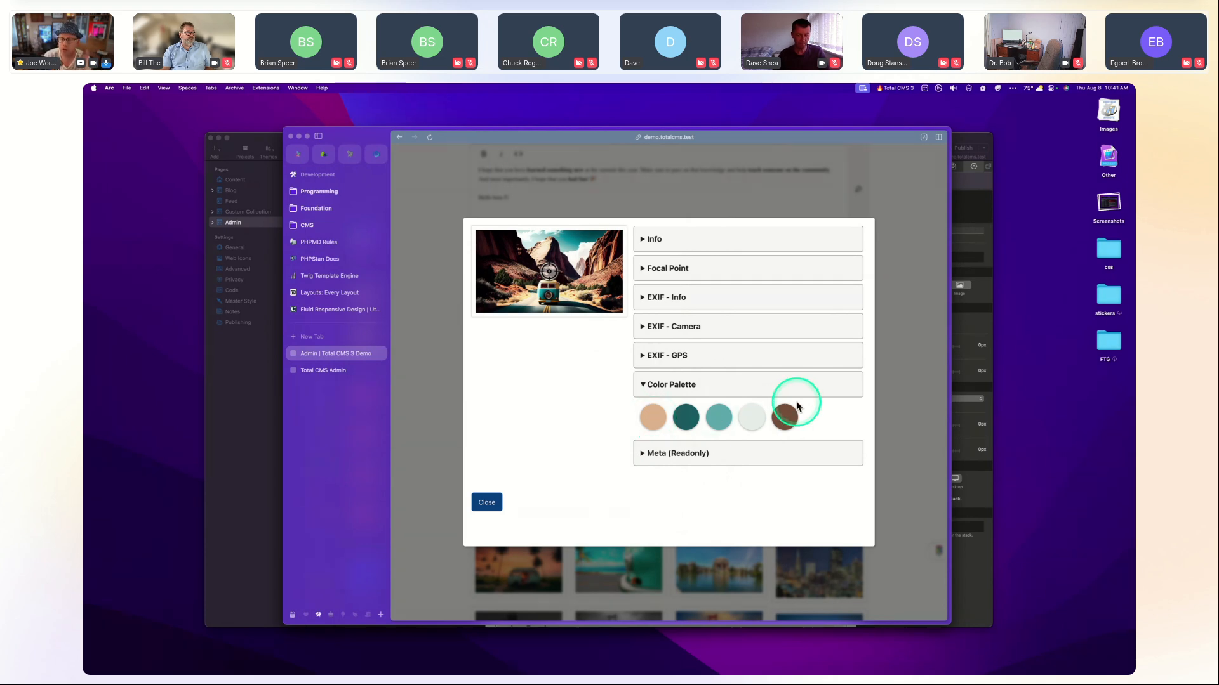
pyautogui.click(653, 418)
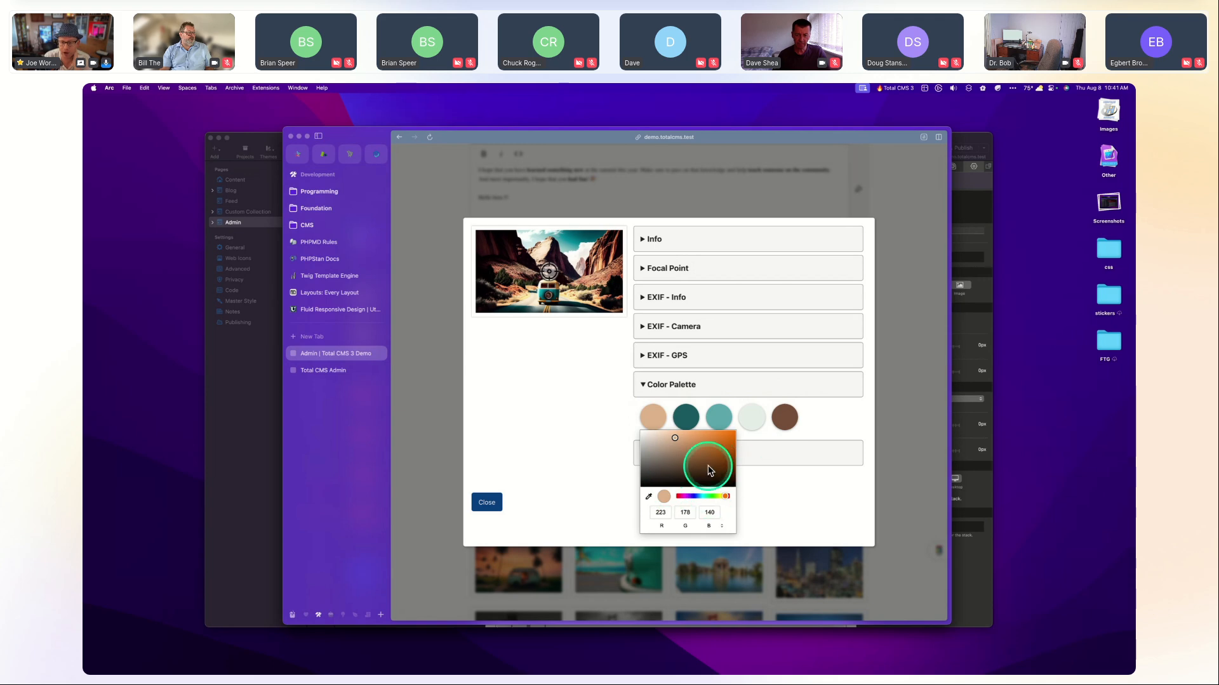
pyautogui.click(778, 482)
# Rearrange the Color Palette swatches to the order brown, dark teal, teal, off-white, tan.
pyautogui.click(657, 409)
pyautogui.moveTo(657, 410); pyautogui.dragTo(751, 416)
pyautogui.moveTo(658, 404); pyautogui.dragTo(648, 415)
pyautogui.click(798, 413)
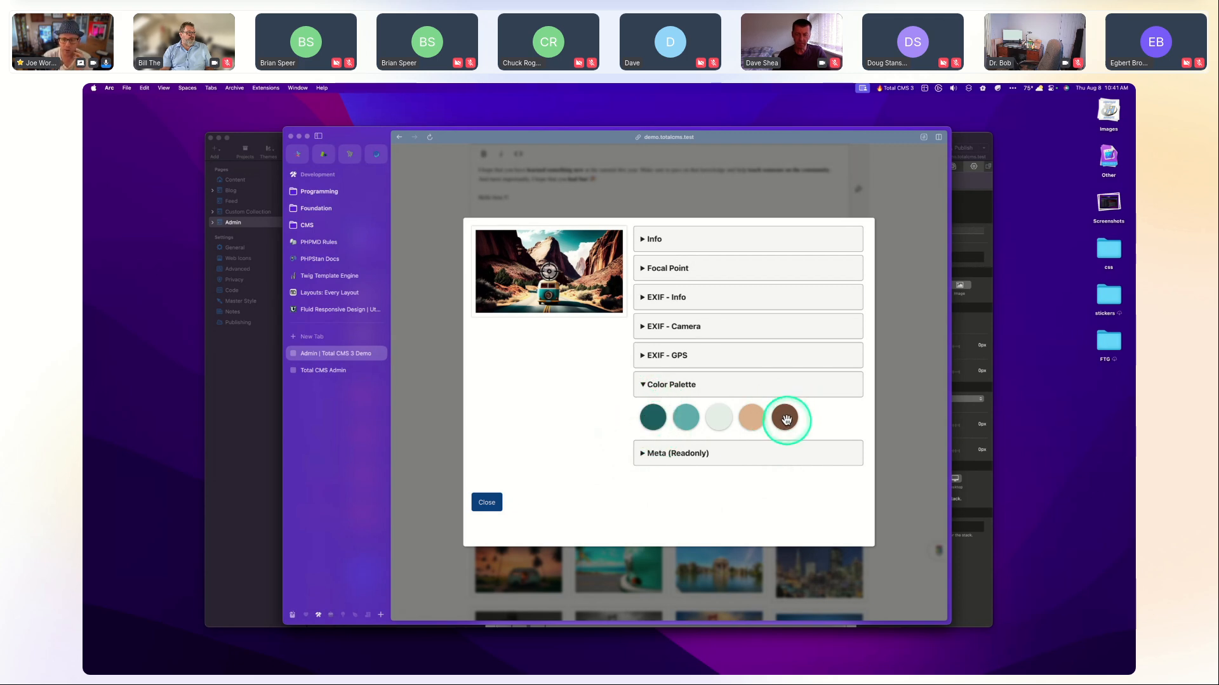
pyautogui.click(643, 414)
pyautogui.click(783, 416)
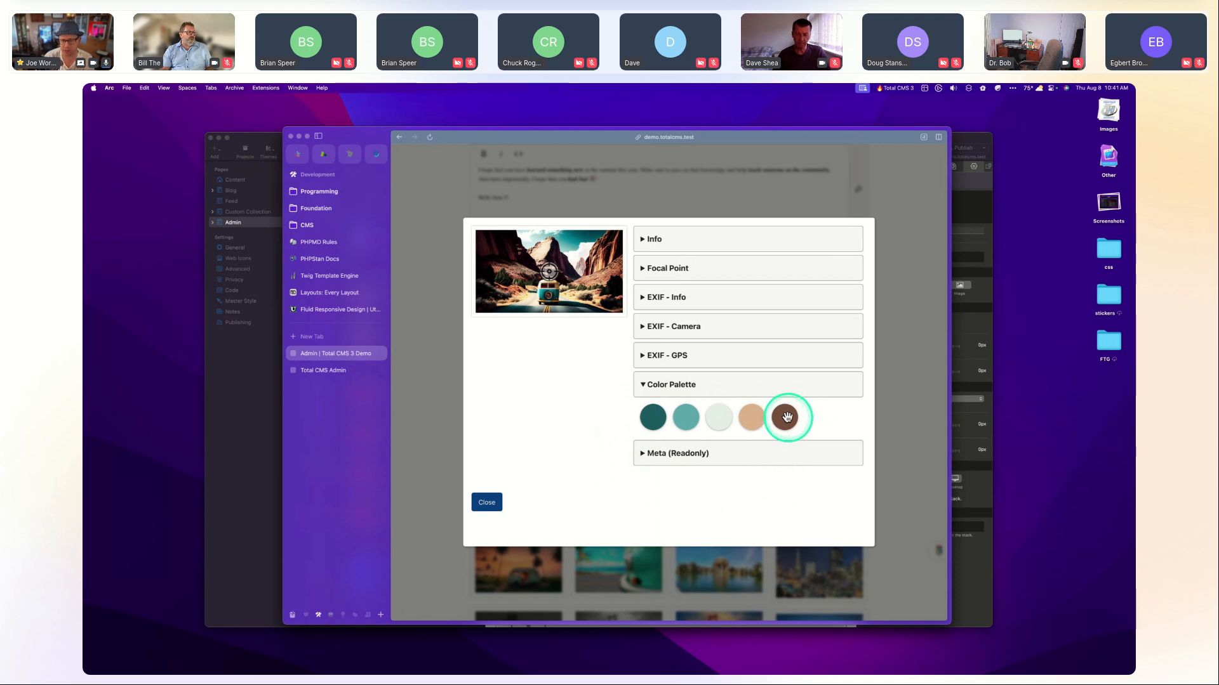
pyautogui.moveTo(787, 417); pyautogui.dragTo(651, 420)
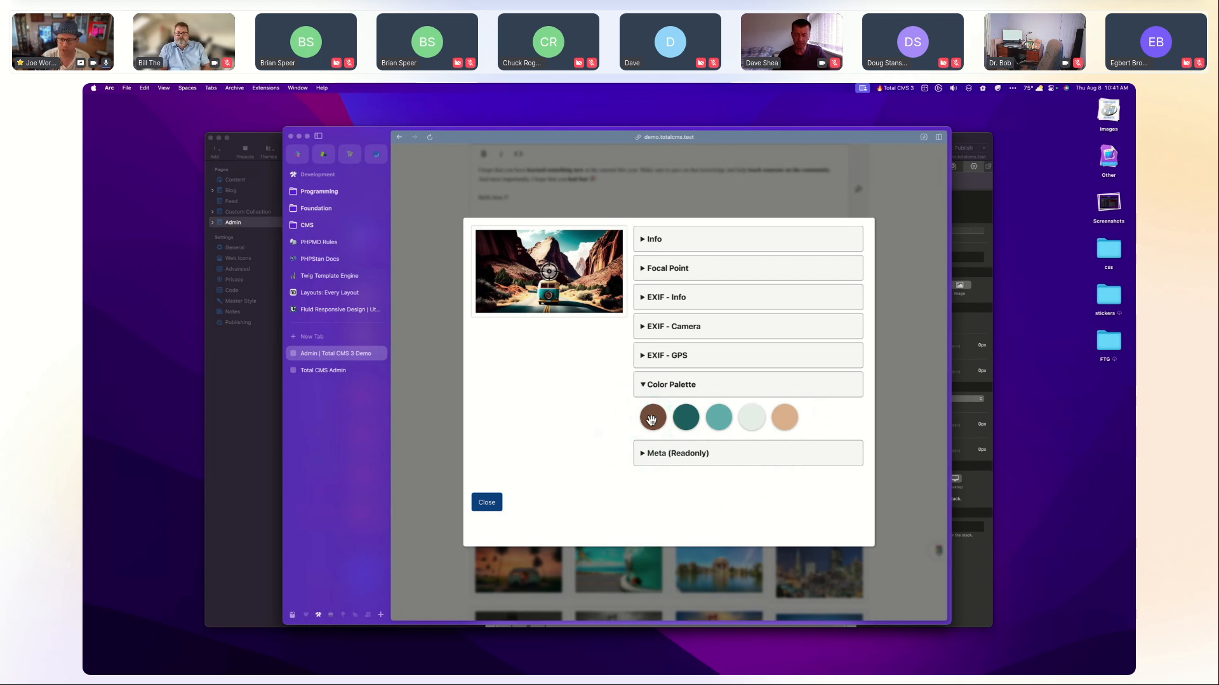
# Review the van image's read-only Meta fields and collapse the section.
pyautogui.click(660, 453)
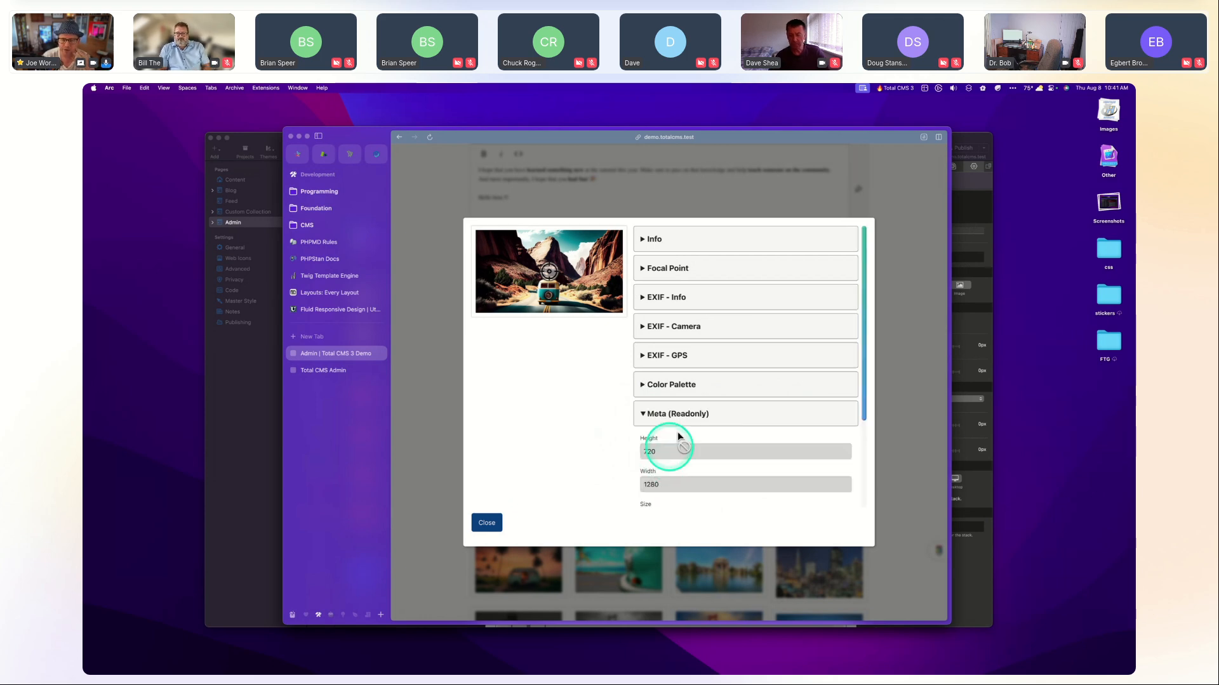
pyautogui.scroll(-4, 684, 427)
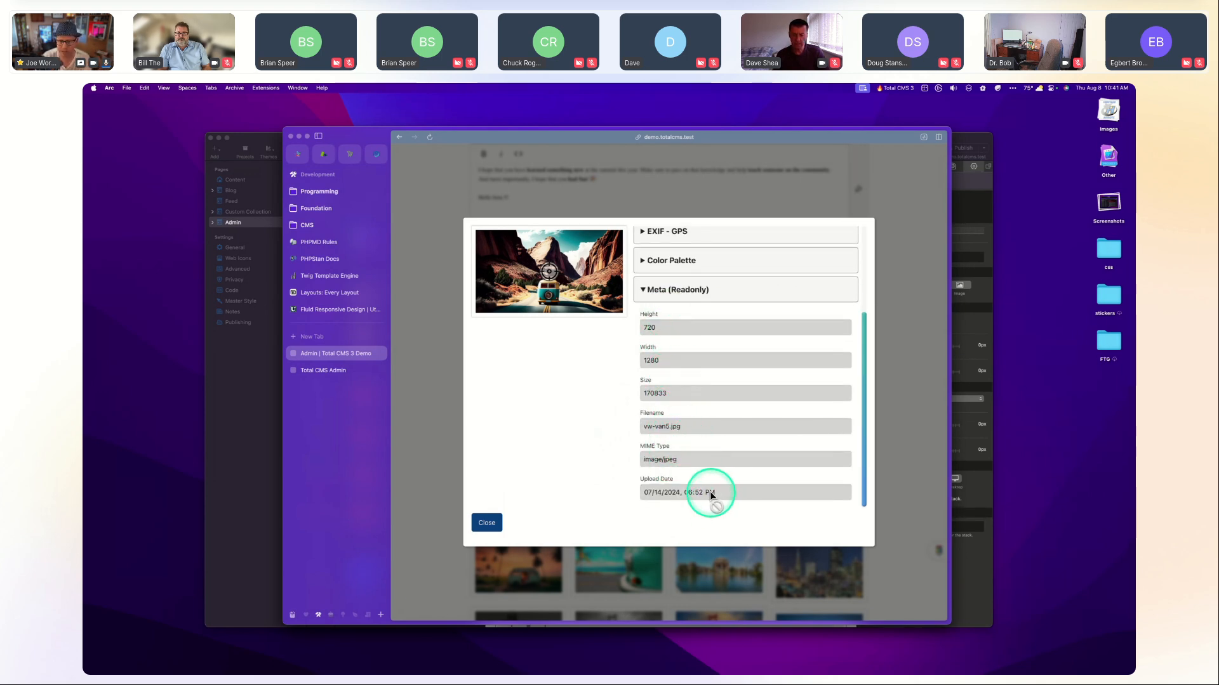
pyautogui.scroll(2, 711, 446)
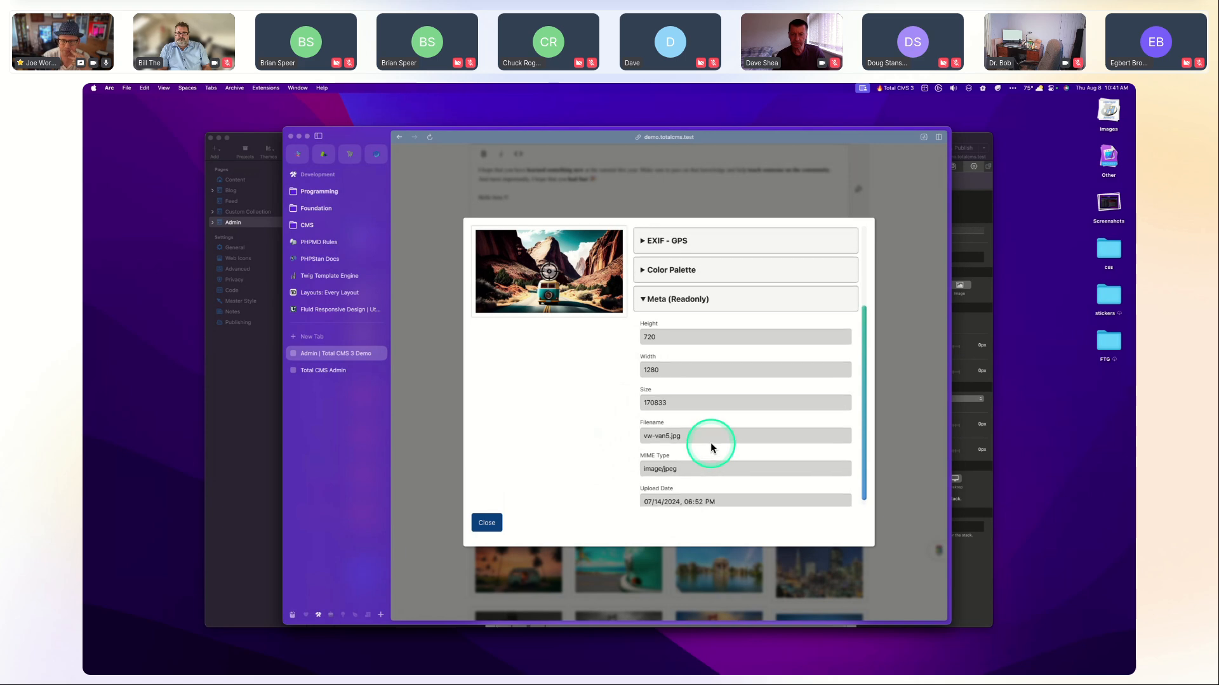
pyautogui.click(723, 363)
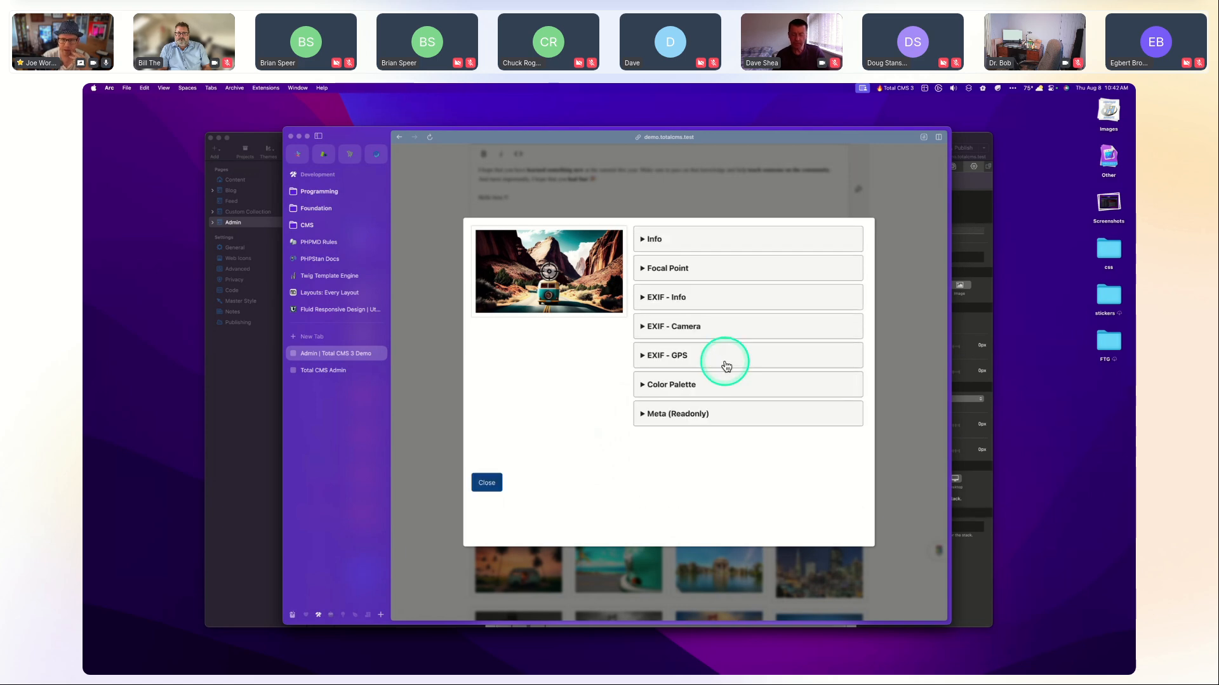
# Examine the image's horizontal and vertical Focal Point settings alongside the marker on its preview.
pyautogui.click(702, 268)
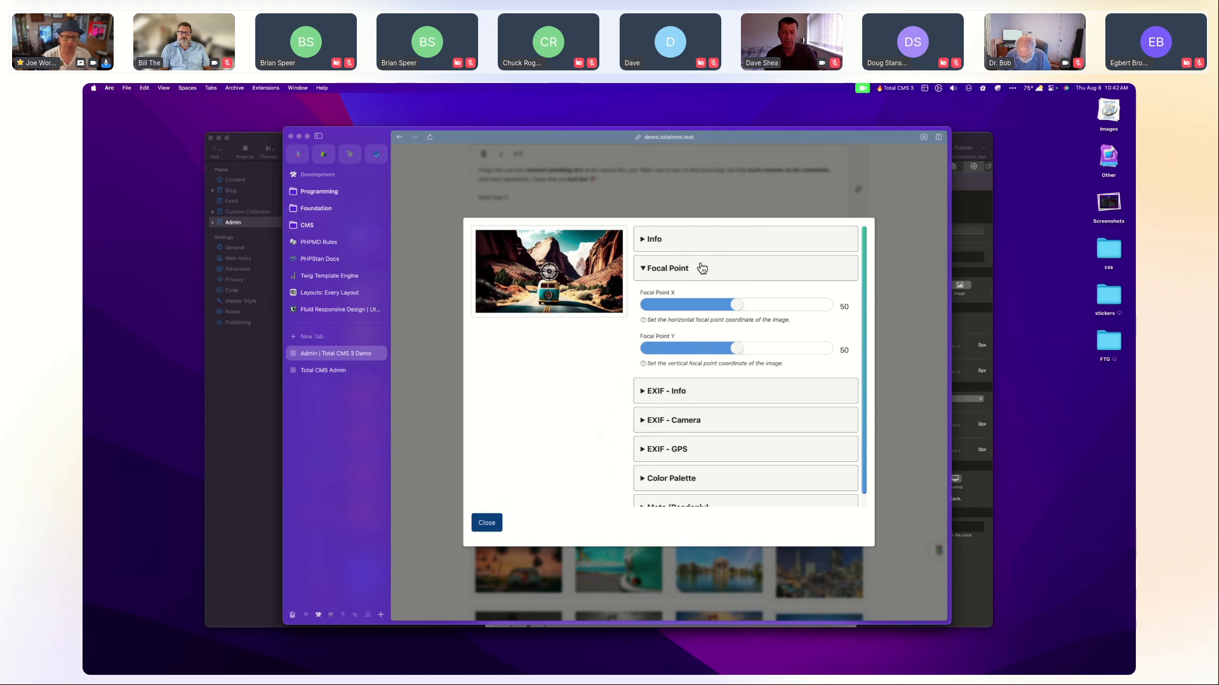
pyautogui.click(528, 252)
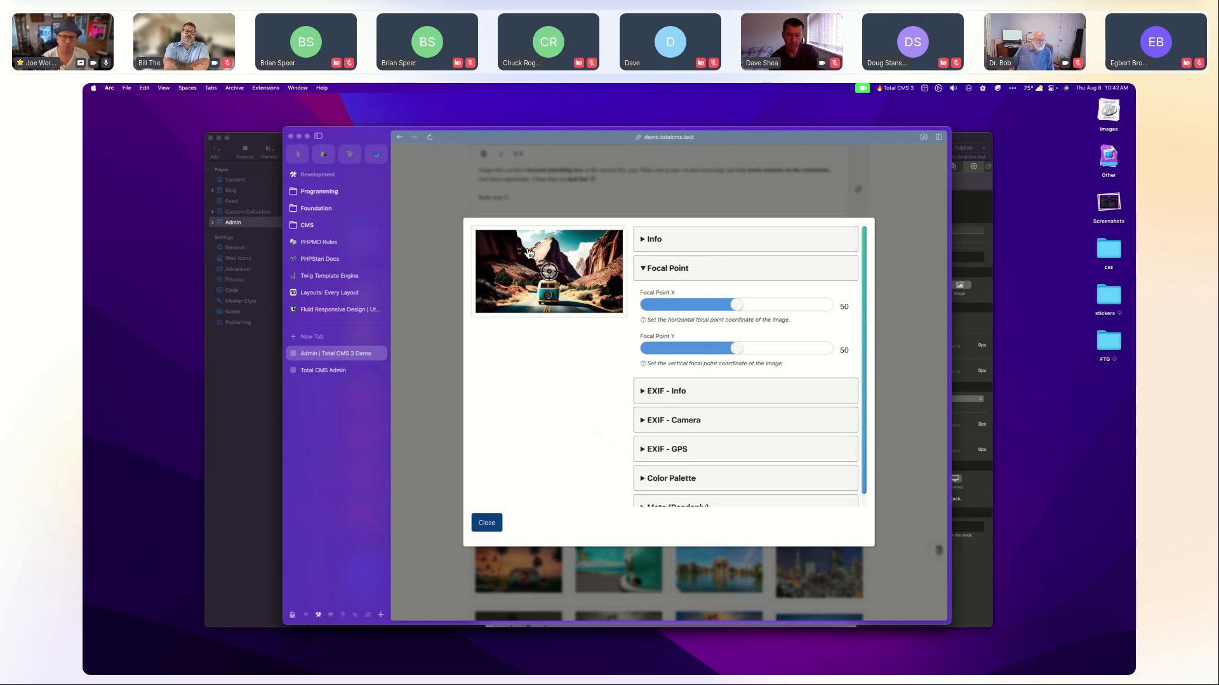
pyautogui.click(524, 269)
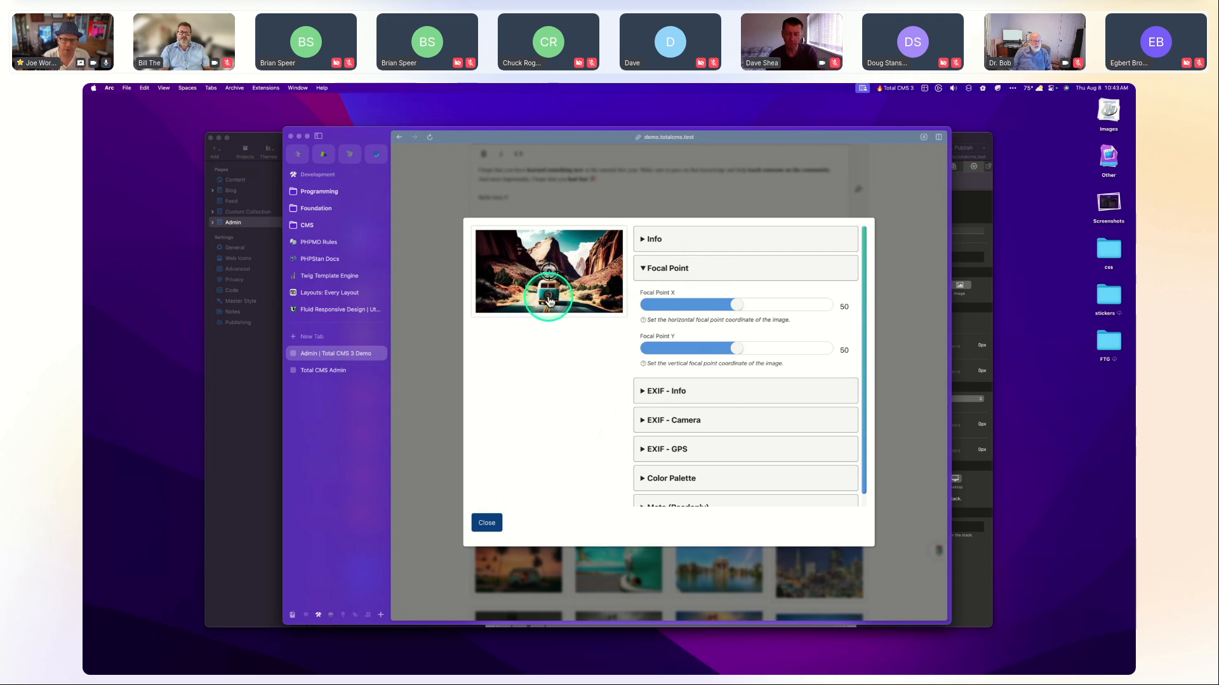
# Move the van image's focal point to X 25 and Y 39, over the rocks left of the van.
pyautogui.moveTo(737, 306); pyautogui.dragTo(684, 306)
pyautogui.moveTo(732, 346)
pyautogui.mouseDown()
pyautogui.moveTo(794, 344)
pyautogui.moveTo(680, 342)
pyautogui.mouseUp()
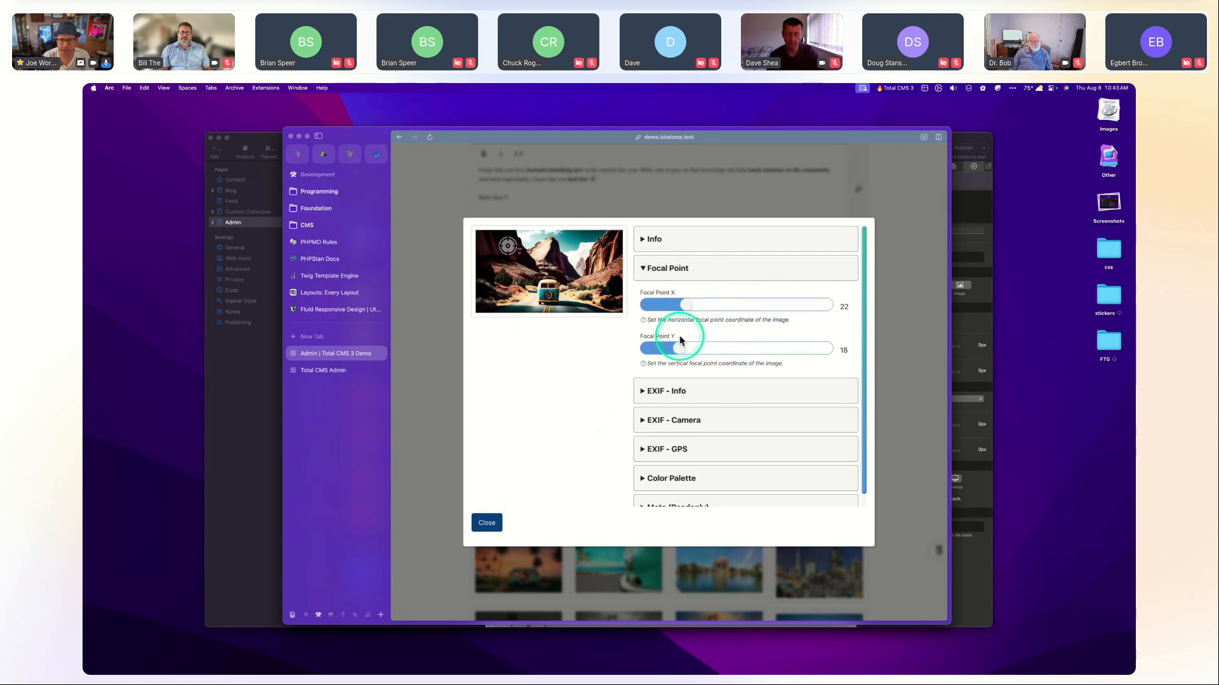
pyautogui.moveTo(508, 246)
pyautogui.mouseDown()
pyautogui.moveTo(556, 245)
pyautogui.moveTo(594, 273)
pyautogui.moveTo(547, 253)
pyautogui.moveTo(502, 261)
pyautogui.moveTo(585, 283)
pyautogui.moveTo(561, 287)
pyautogui.moveTo(511, 262)
pyautogui.mouseUp()
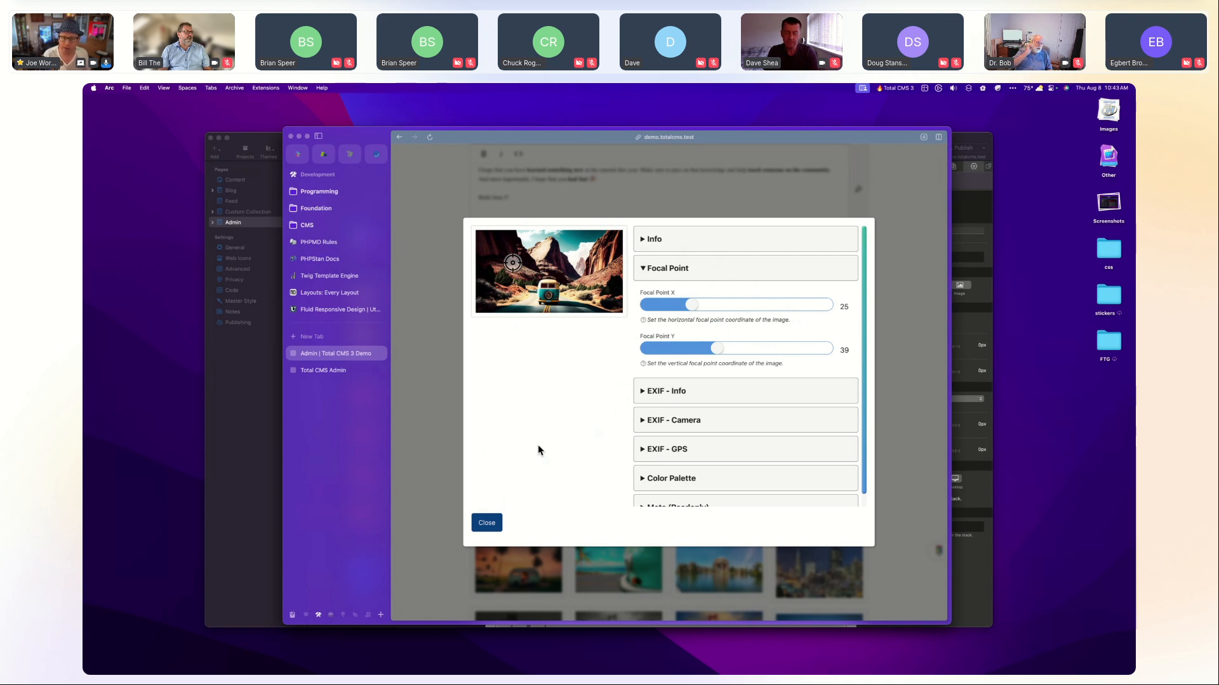
pyautogui.click(514, 257)
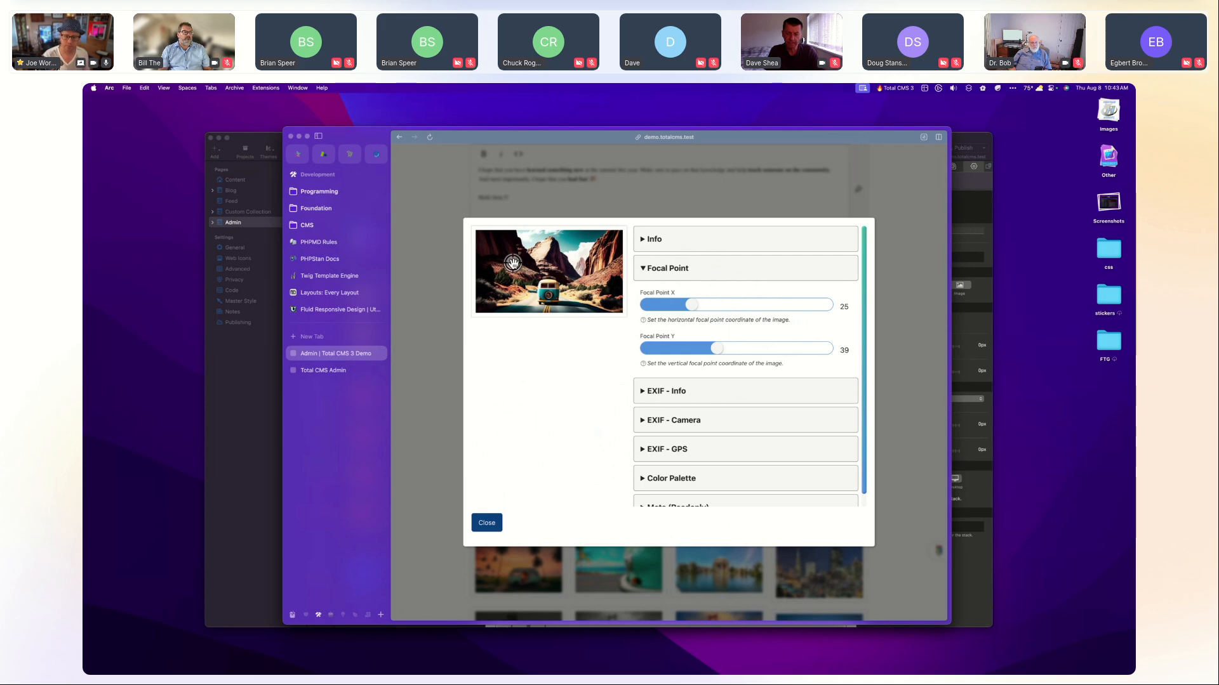
pyautogui.click(537, 359)
pyautogui.click(496, 529)
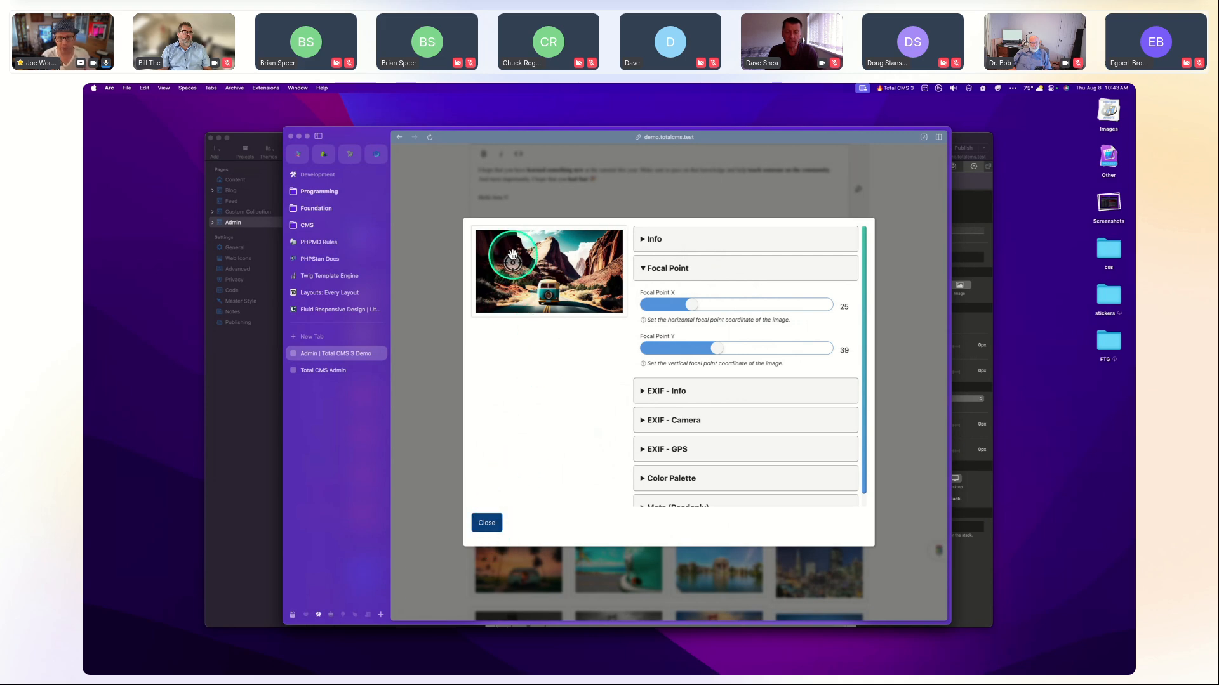
# Shift the van image's focal point to X 27 and Y 50 and close its editing dialog.
pyautogui.click(514, 262)
pyautogui.moveTo(514, 262)
pyautogui.mouseDown()
pyautogui.moveTo(525, 269)
pyautogui.moveTo(513, 270)
pyautogui.mouseUp()
pyautogui.click(546, 384)
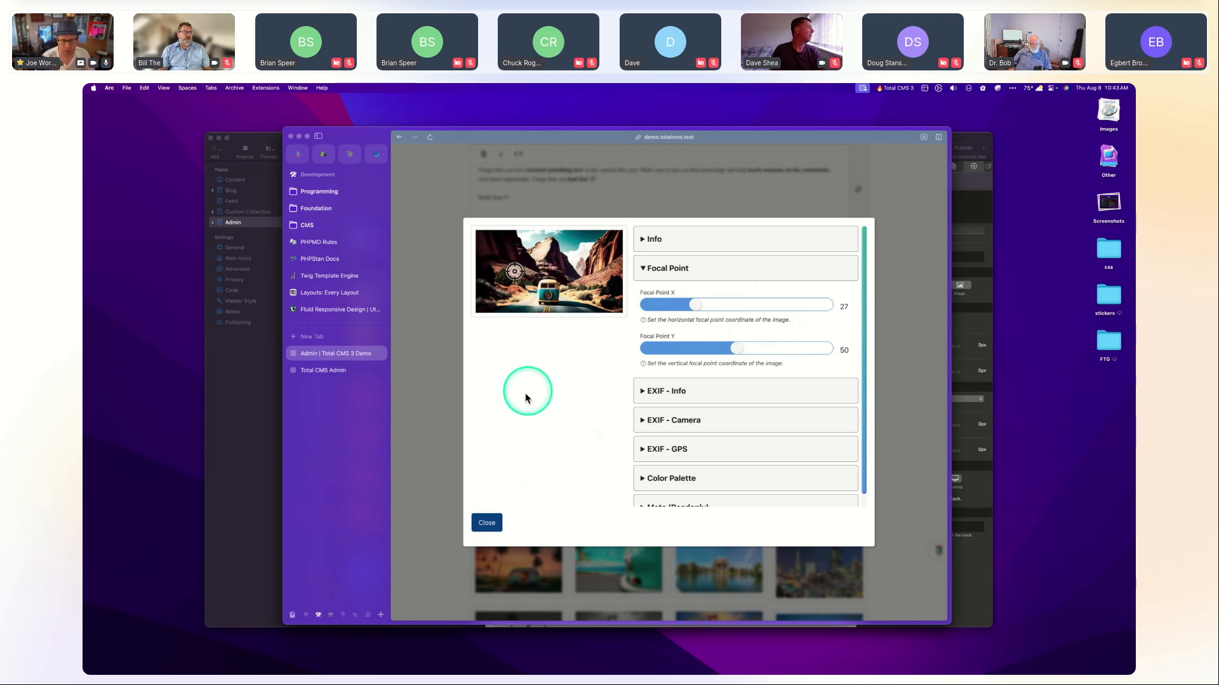
pyautogui.click(486, 523)
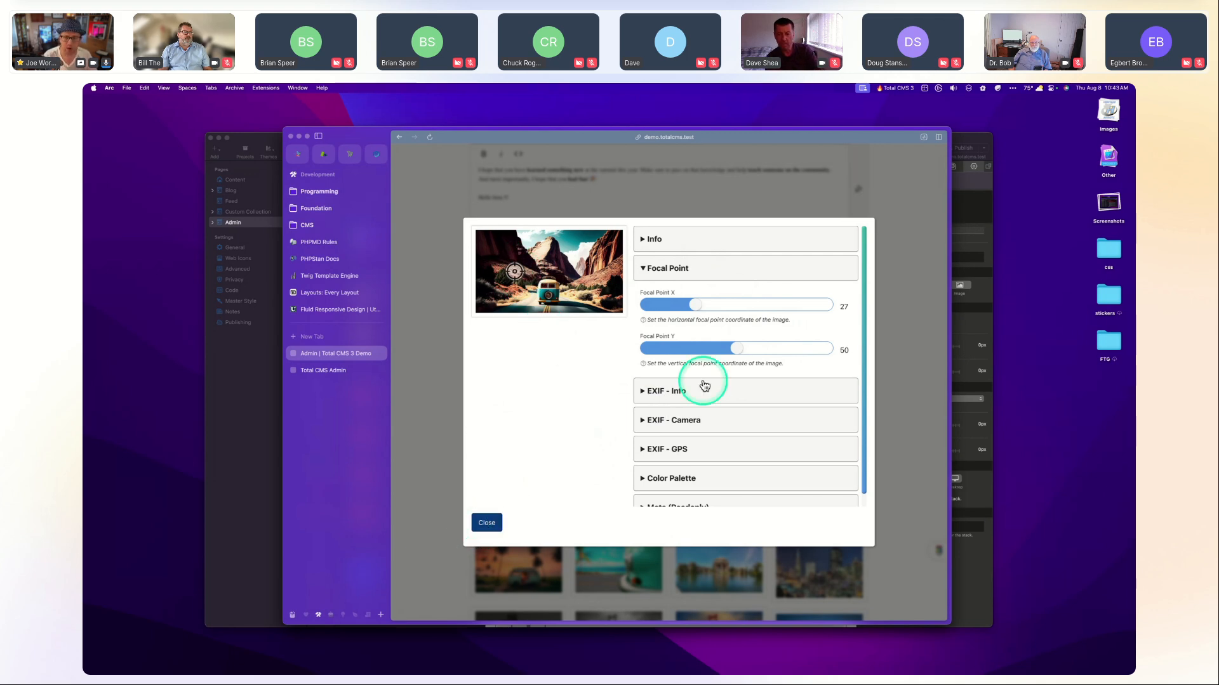
pyautogui.scroll(-2, 702, 381)
pyautogui.scroll(2, 702, 381)
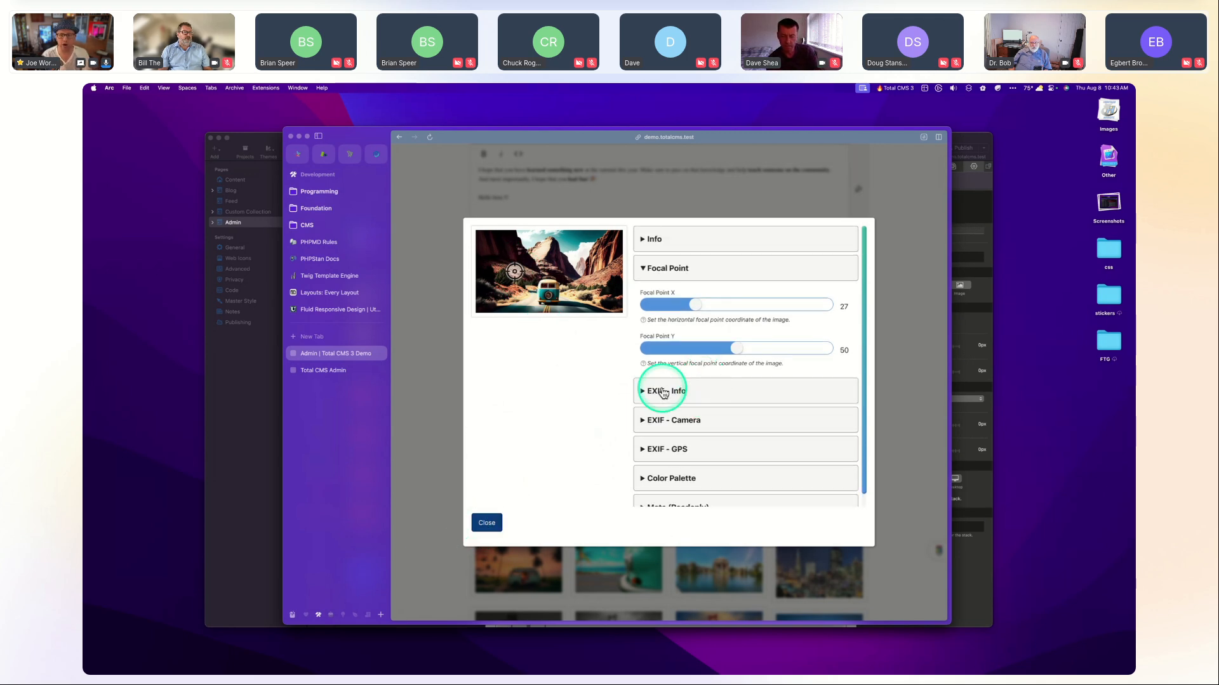
pyautogui.click(452, 394)
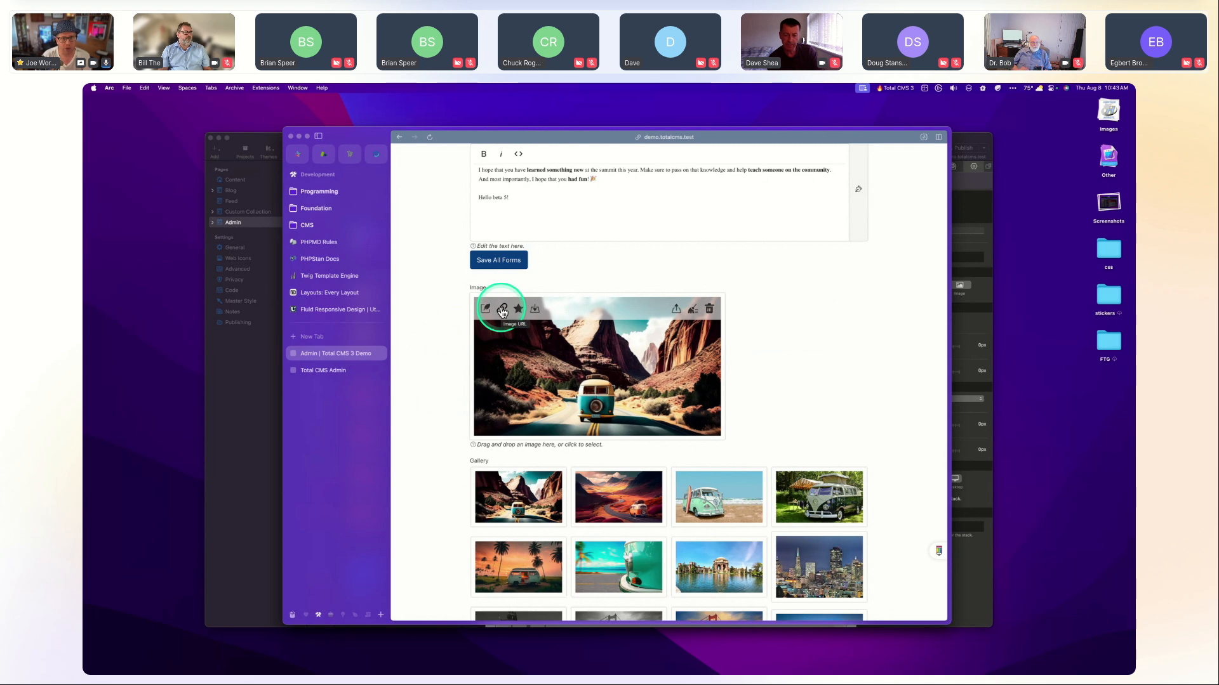
# Bring up the Image Builder for the Admin page's van image.
pyautogui.click(502, 309)
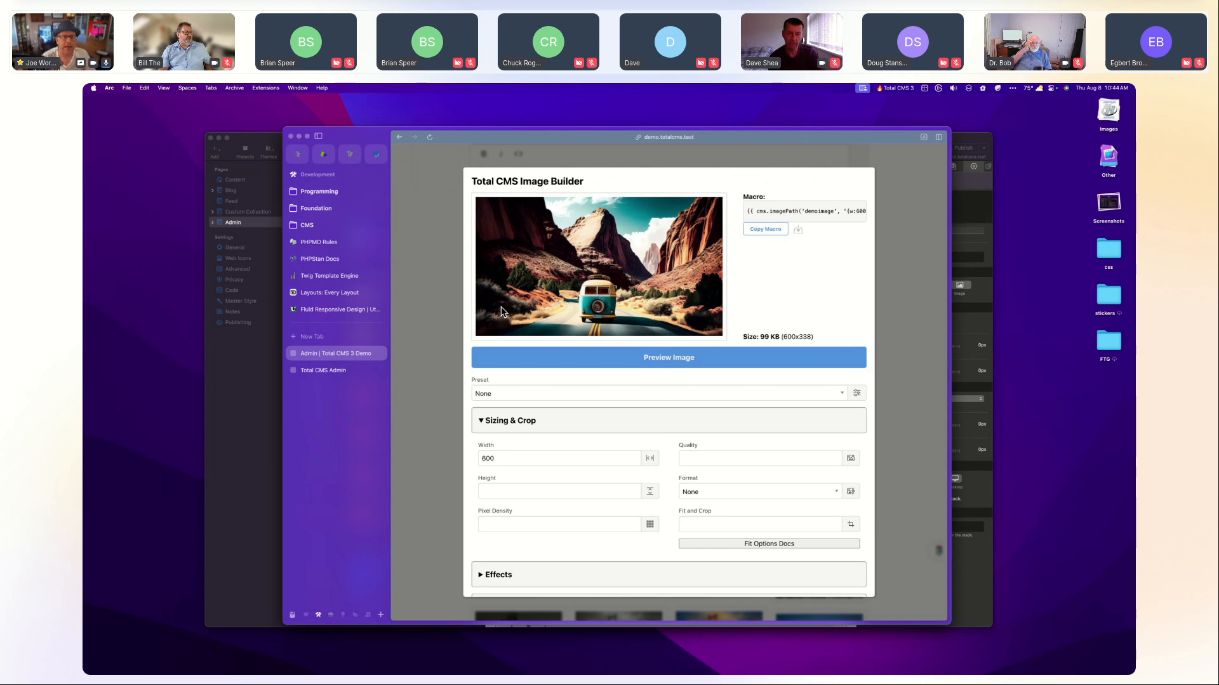
pyautogui.click(414, 318)
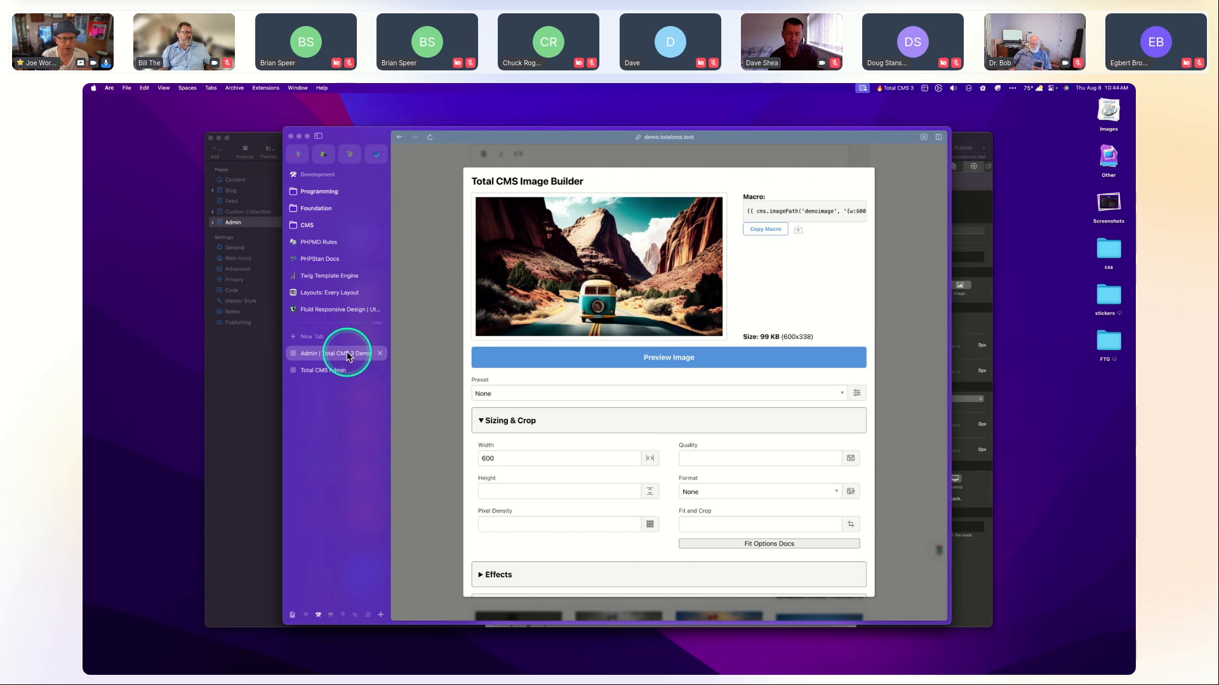
# Check the edit settings and Image Builder of mygallery's first image in Total CMS Admin, then return to the demo Admin page.
pyautogui.click(317, 368)
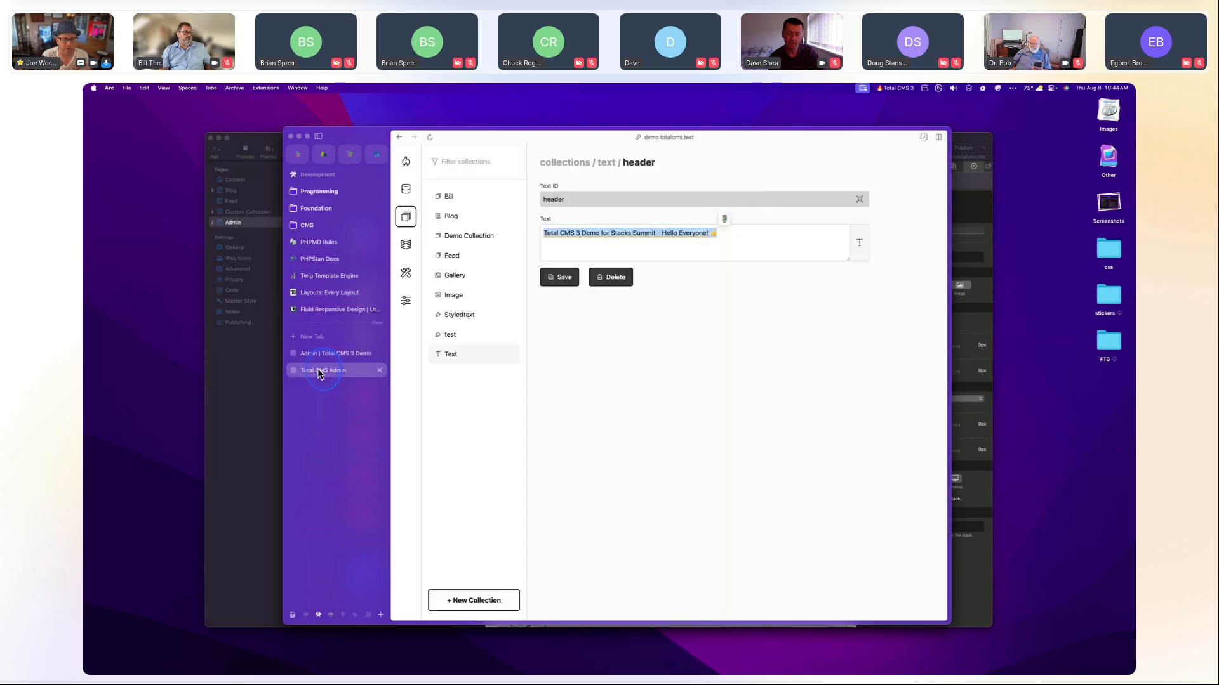
pyautogui.click(454, 275)
pyautogui.click(723, 265)
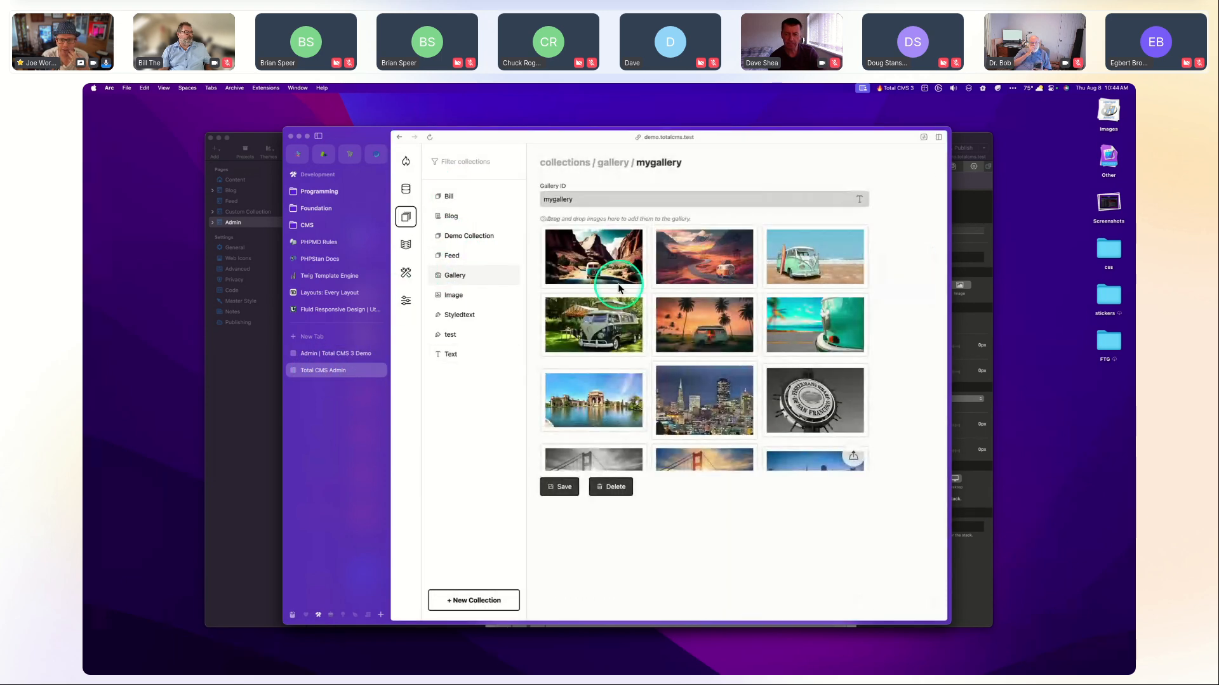
pyautogui.click(562, 241)
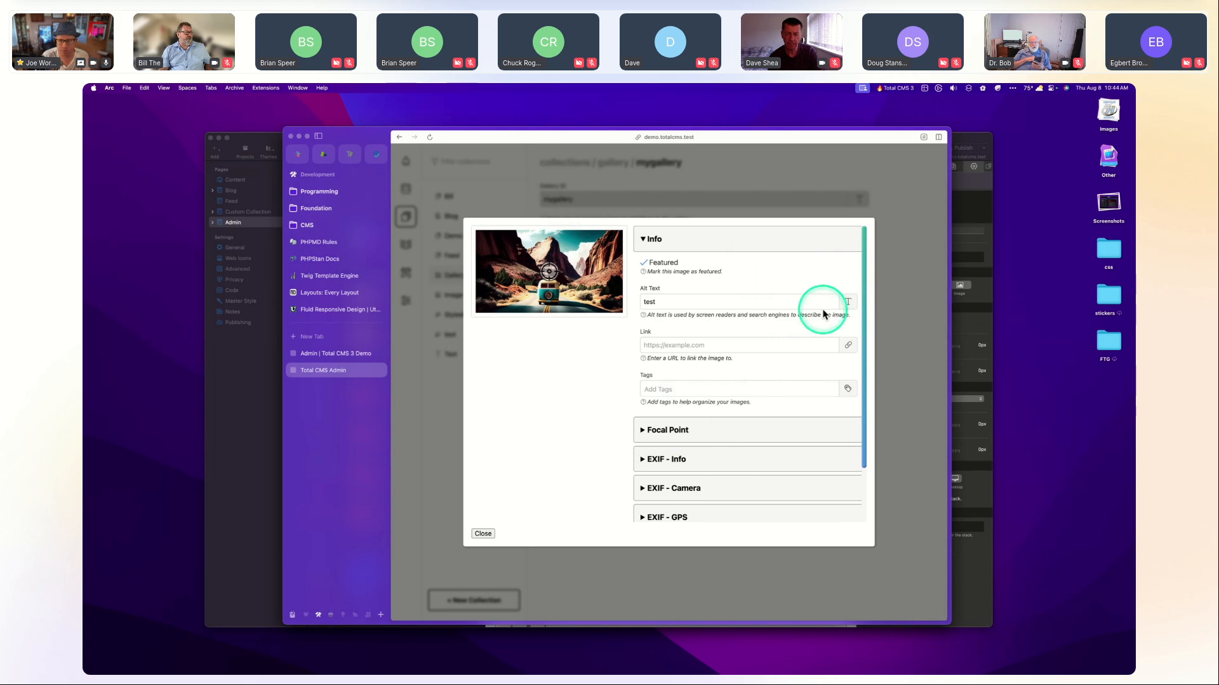
pyautogui.click(894, 268)
pyautogui.click(588, 239)
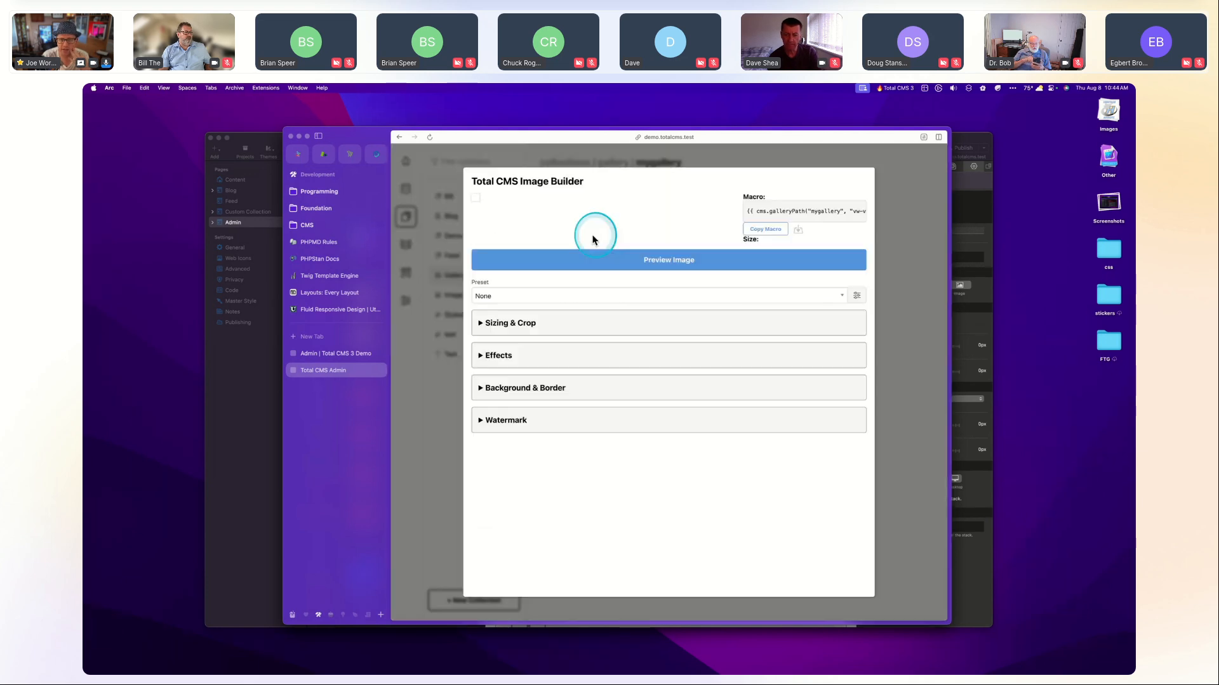
pyautogui.click(918, 279)
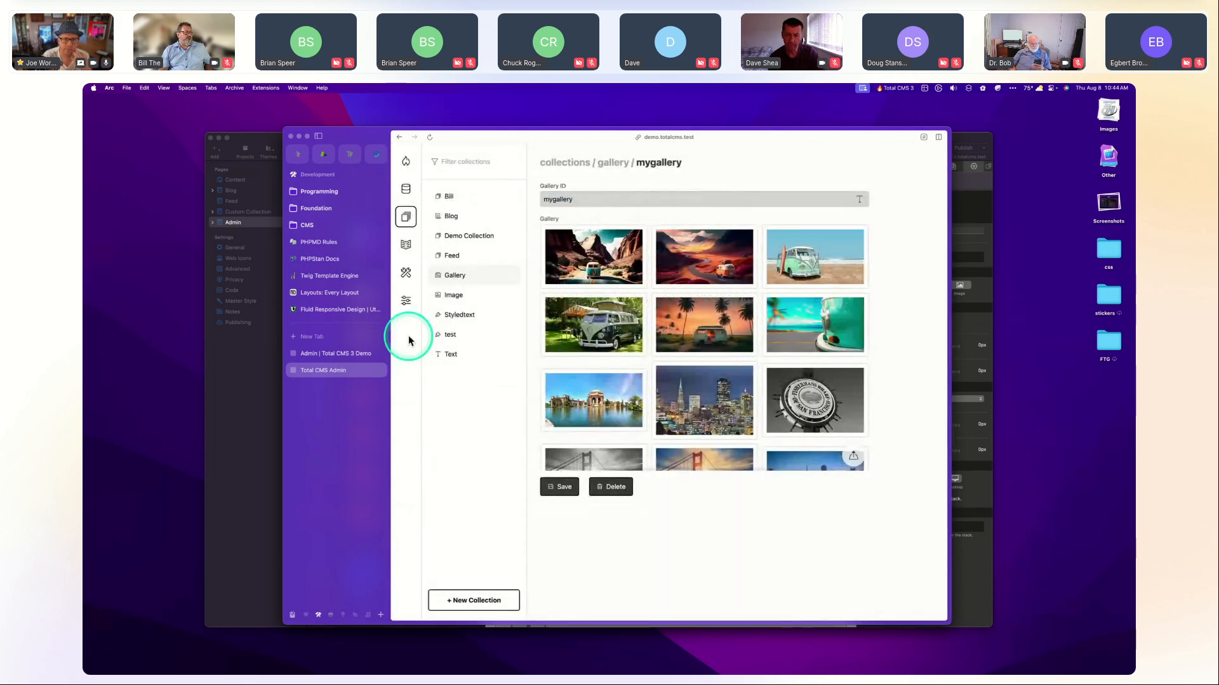
pyautogui.click(322, 356)
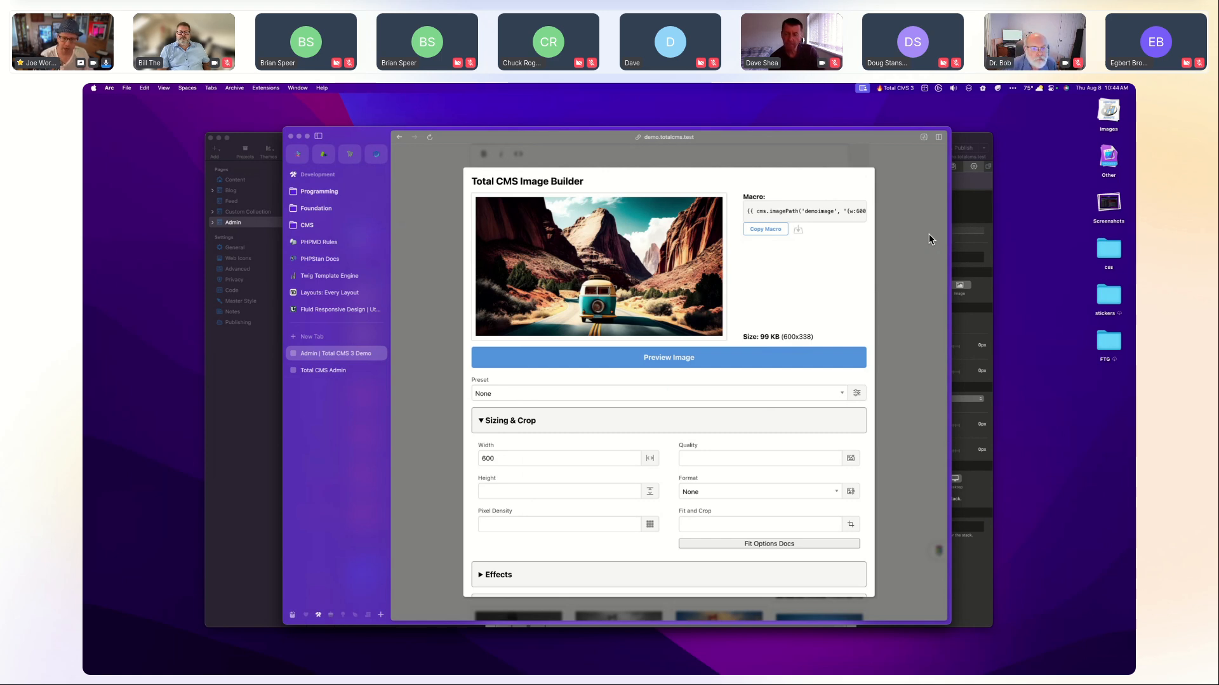
# Set the Image Builder's width and height to 300 with crop-focalpoint fitting, and preview the image.
pyautogui.moveTo(717, 444)
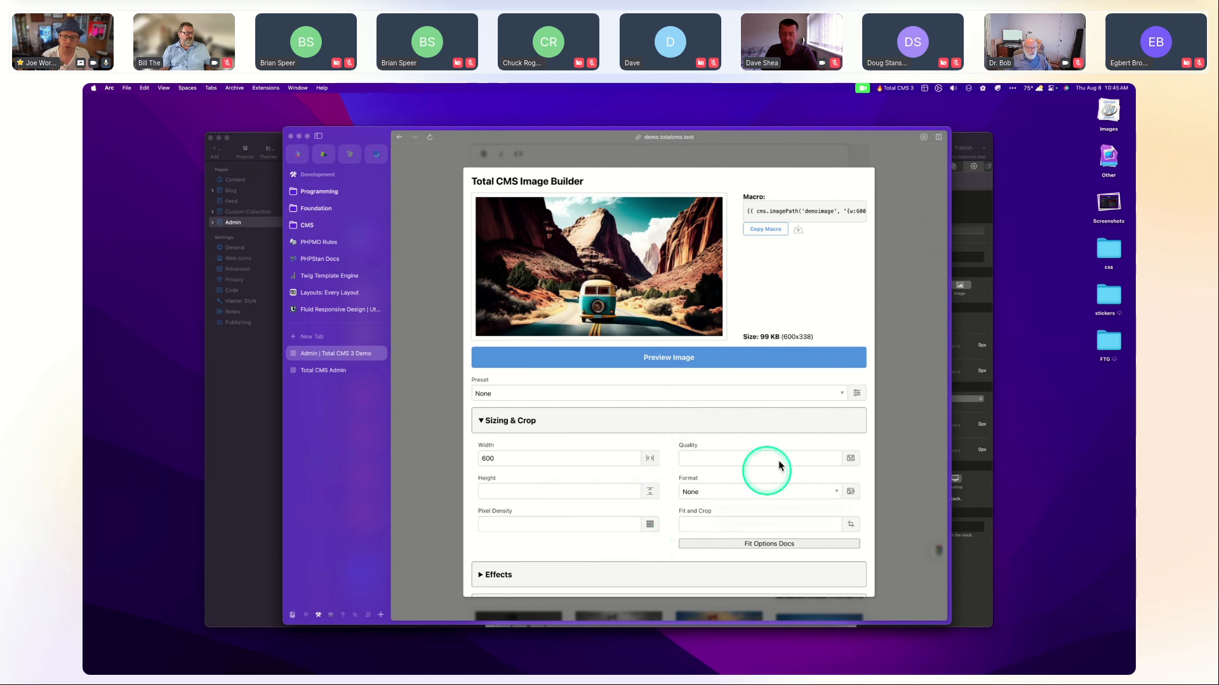
pyautogui.scroll(-2, 867, 451)
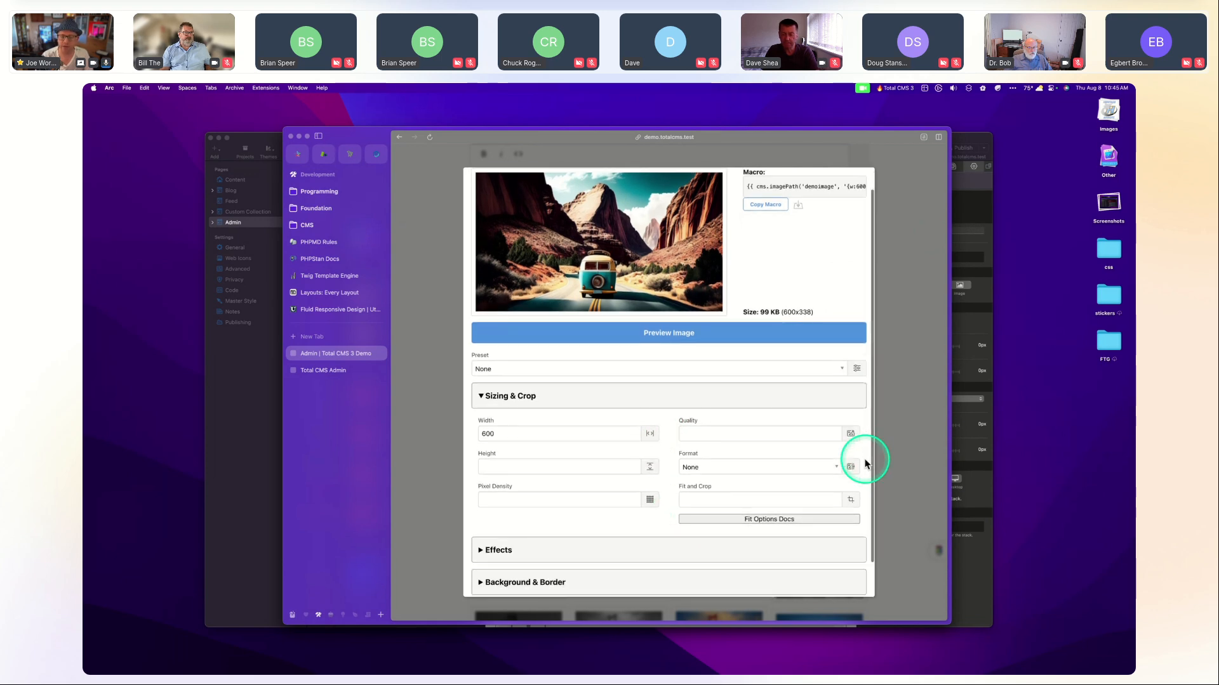
pyautogui.moveTo(579, 475)
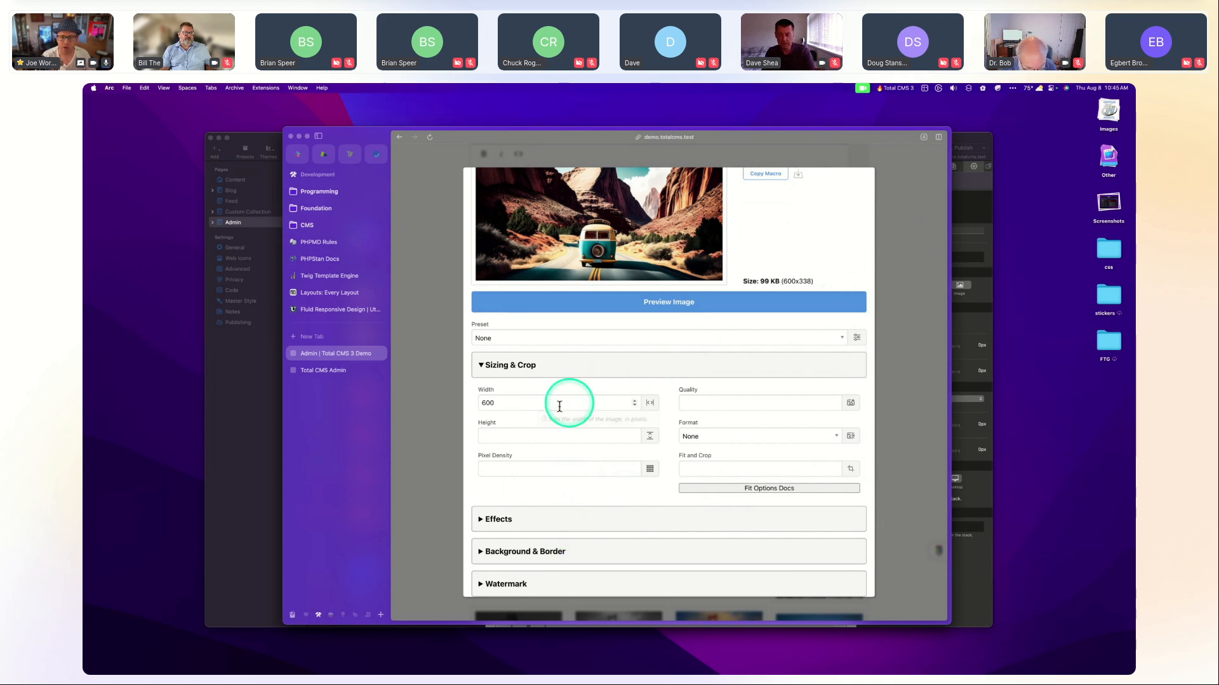
pyautogui.scroll(2, 517, 400)
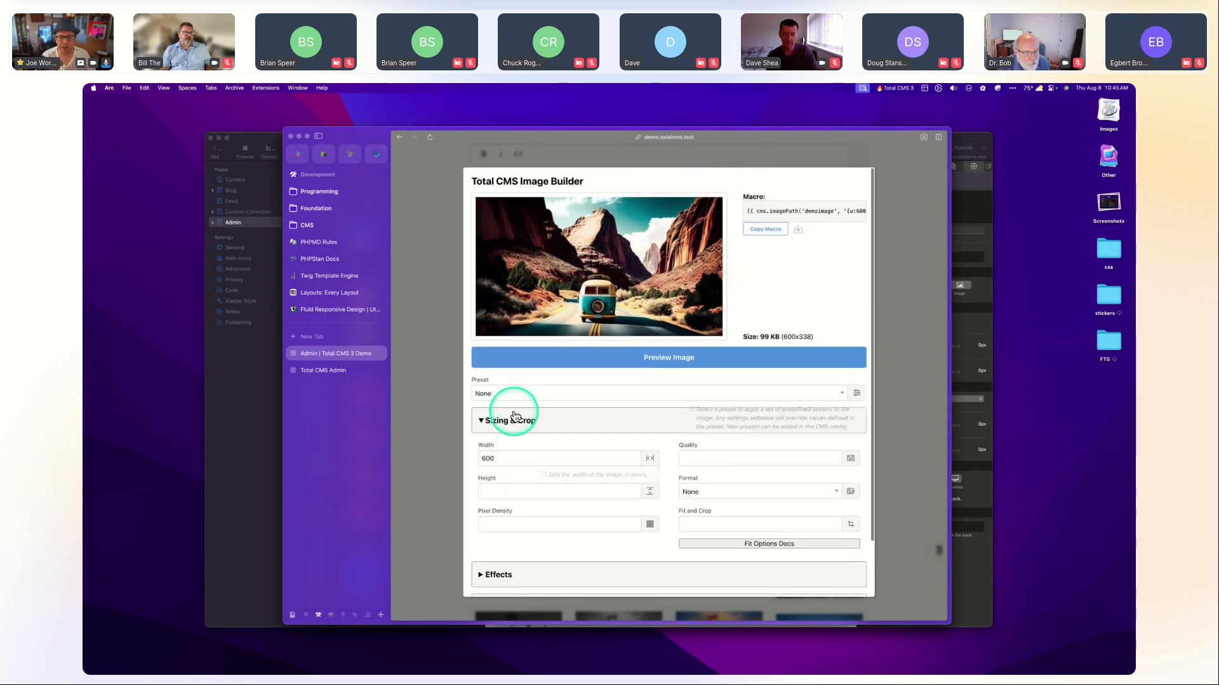
pyautogui.doubleClick(489, 457)
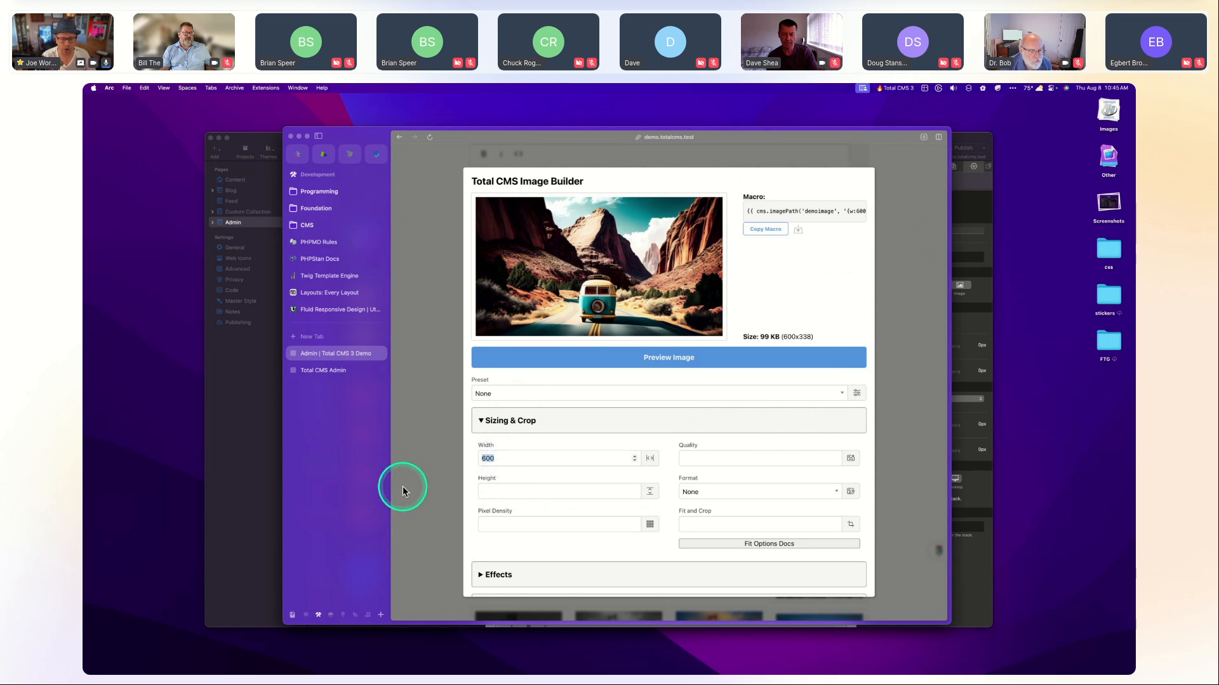
pyautogui.write('300')
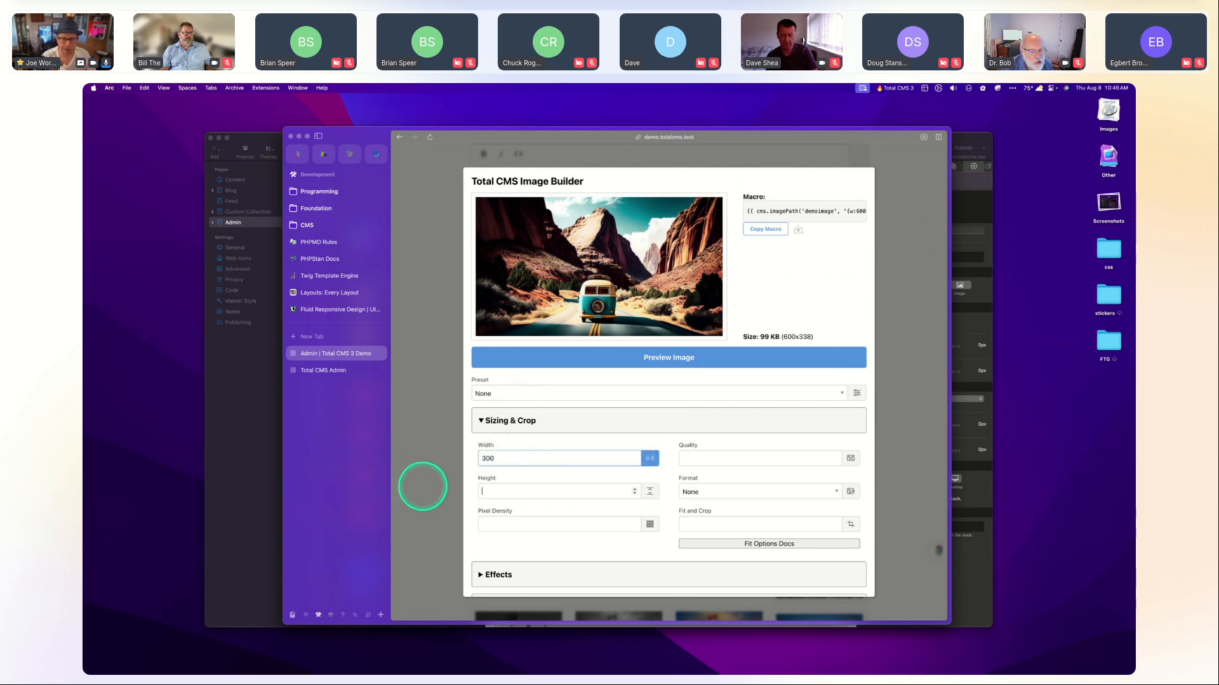
pyautogui.write('300')
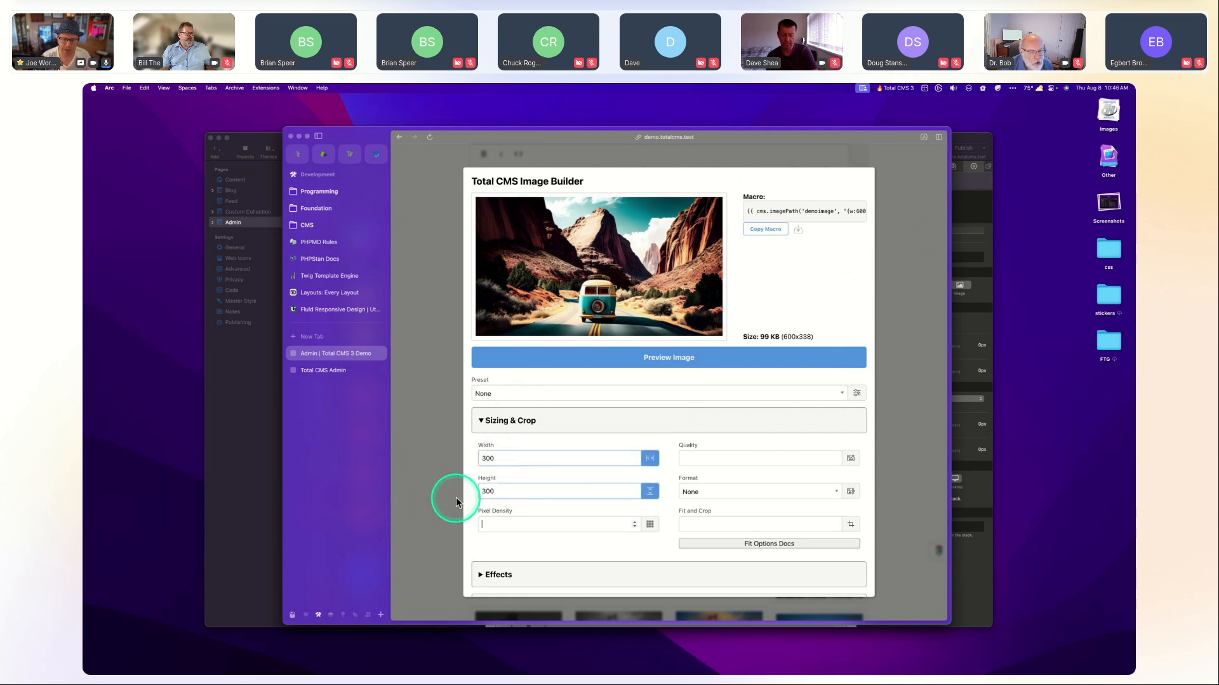
pyautogui.click(705, 524)
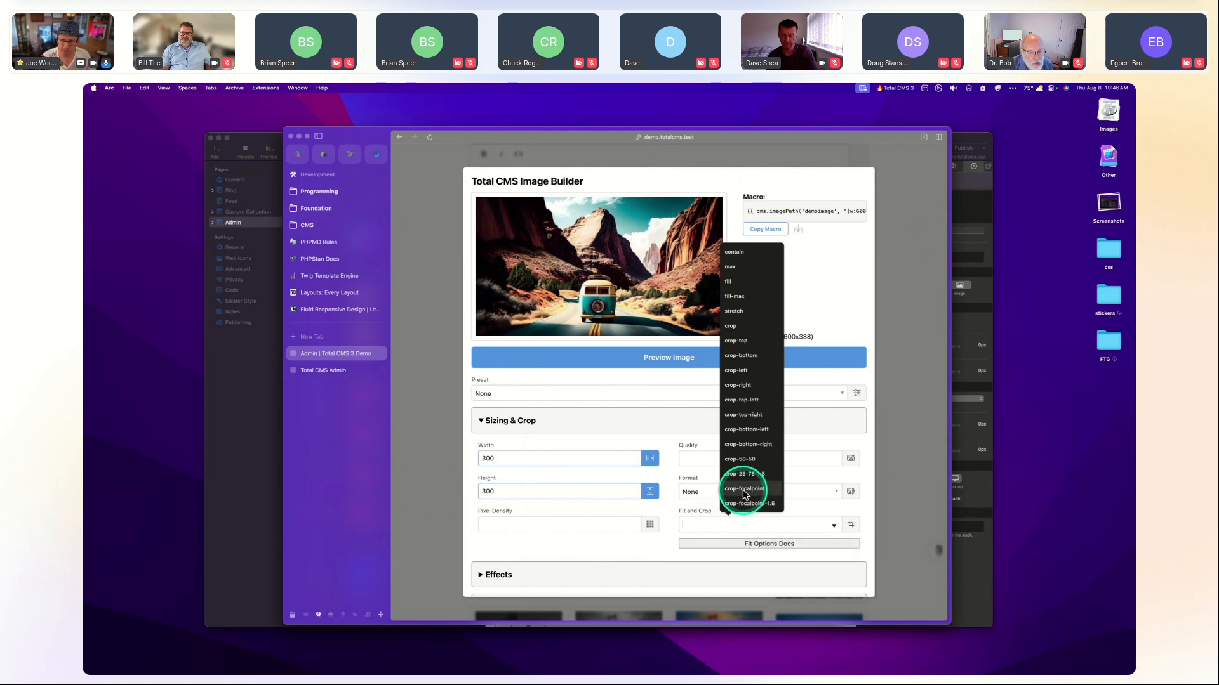
pyautogui.click(744, 494)
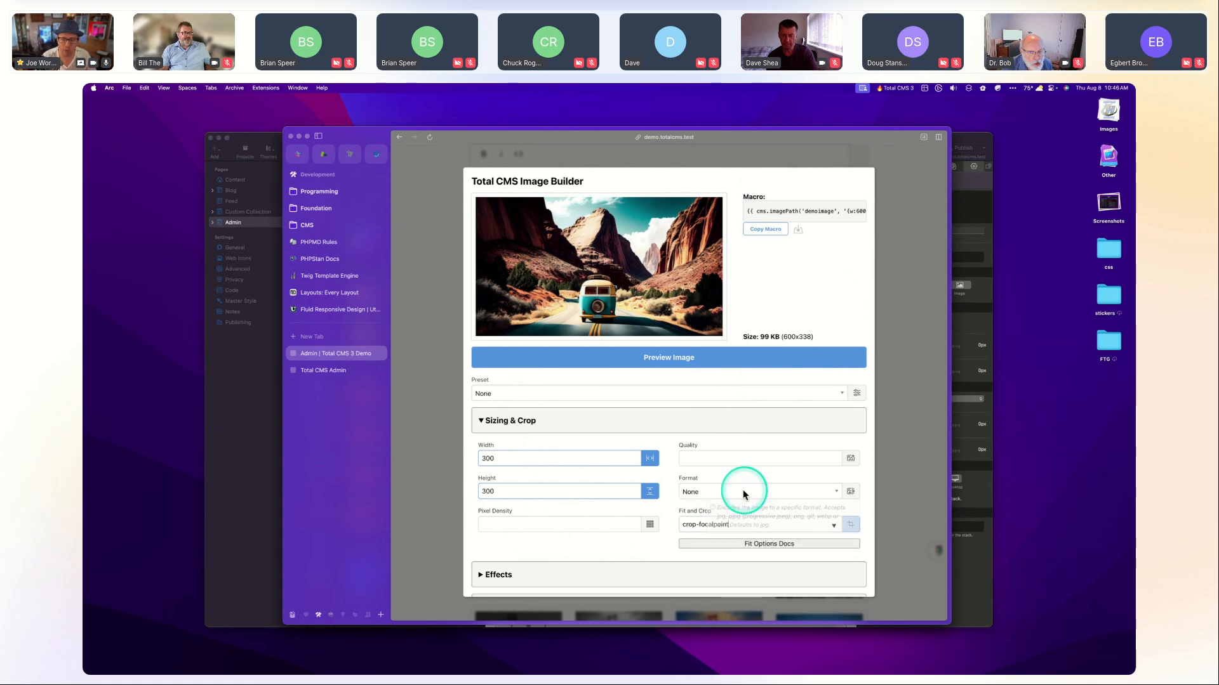
pyautogui.click(700, 367)
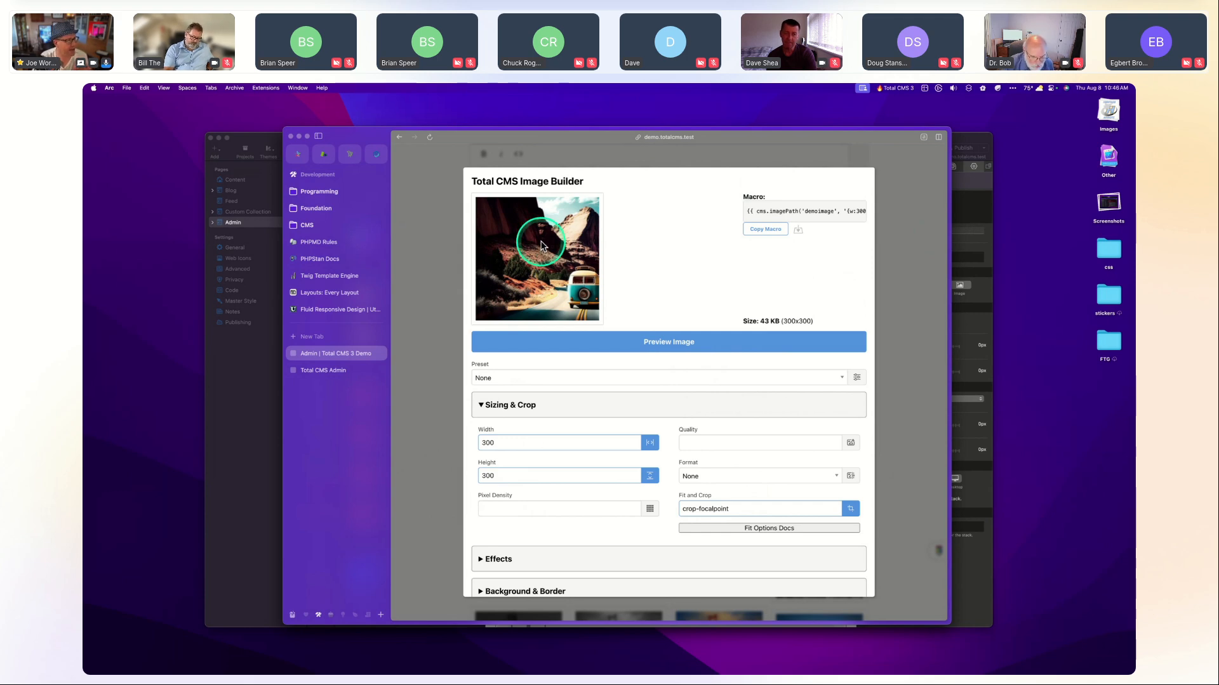
# Return to the van image's edit settings, move its focal point to just above the van, and close the dialog.
pyautogui.click(900, 264)
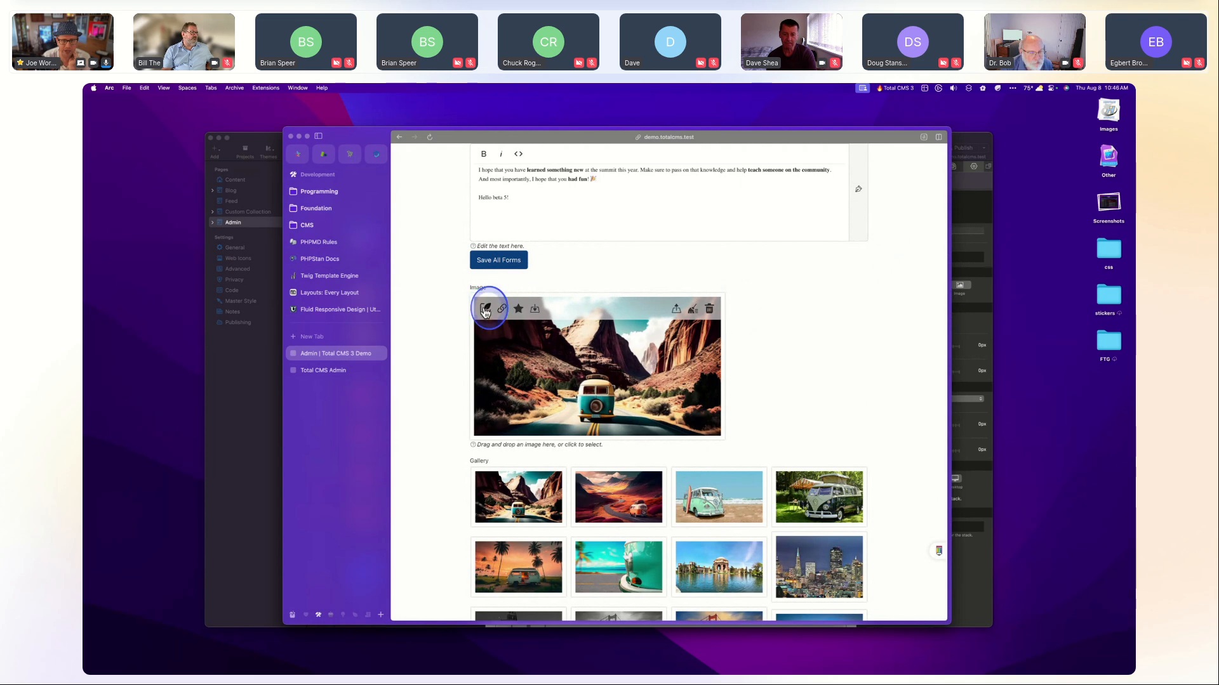
pyautogui.click(486, 305)
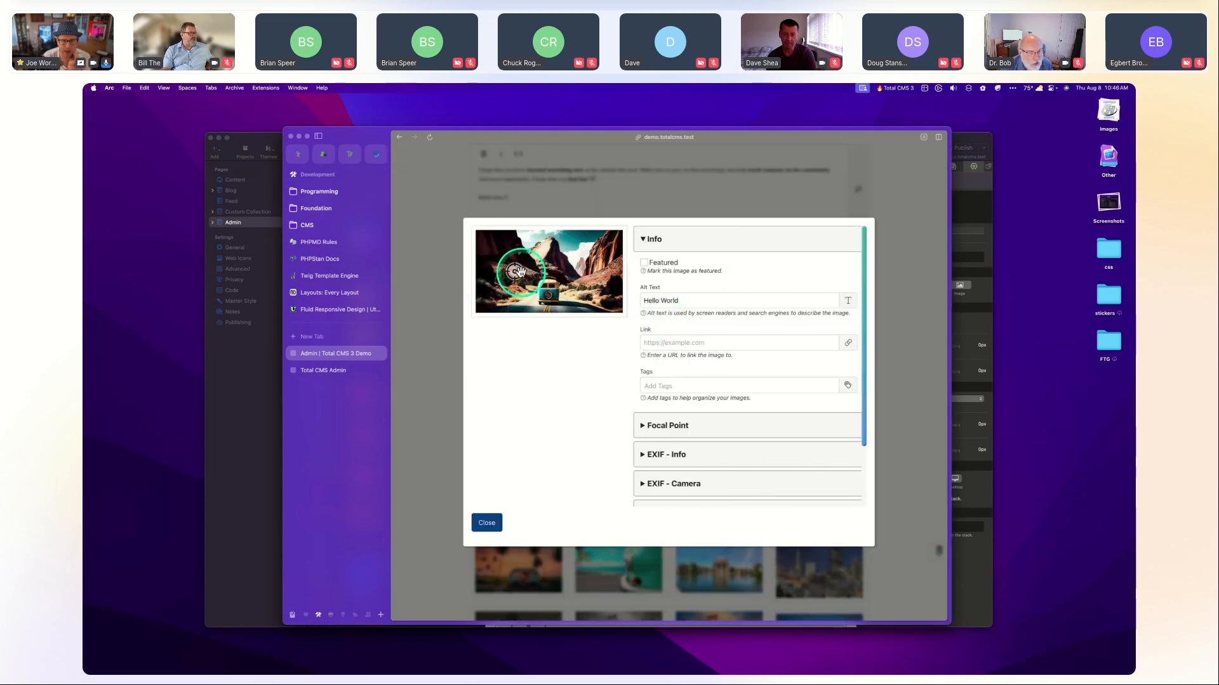
pyautogui.moveTo(514, 271); pyautogui.dragTo(549, 268)
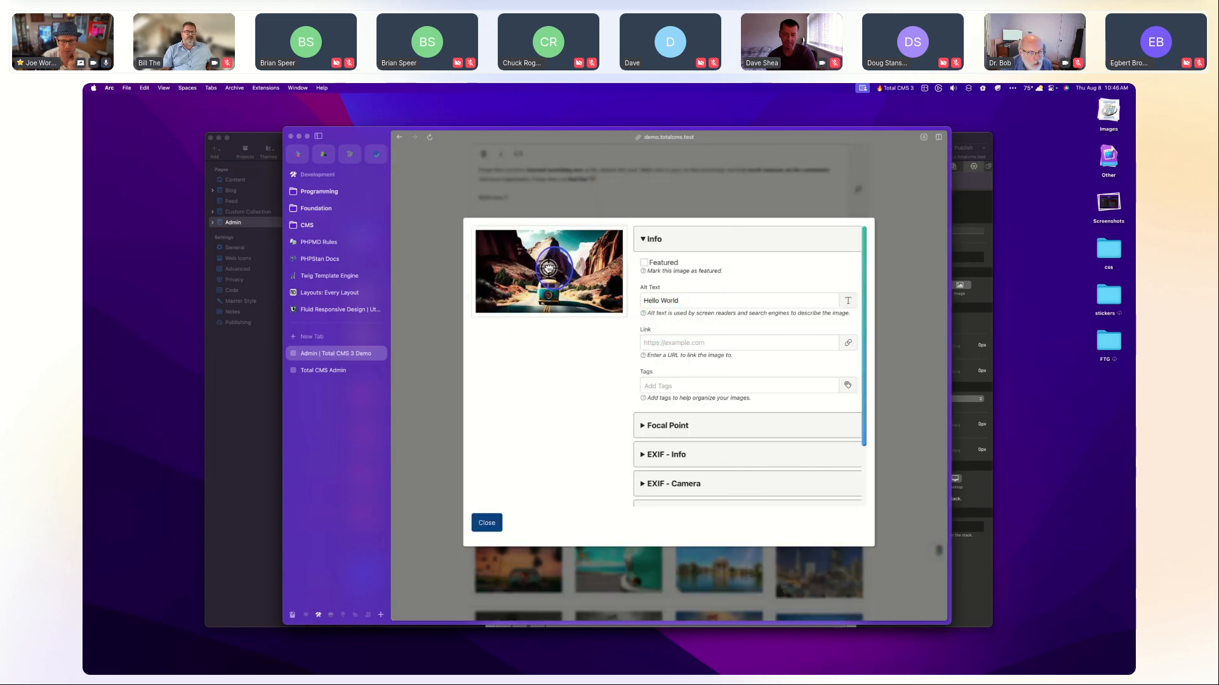
pyautogui.click(488, 522)
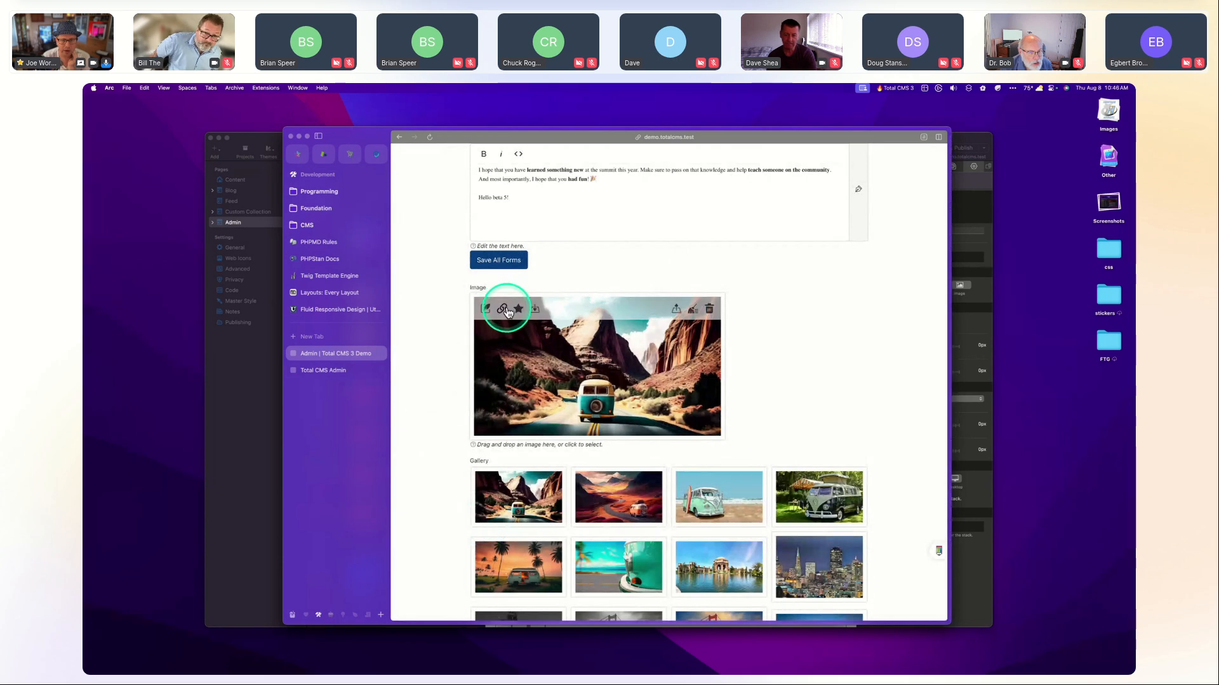
# Reopen the van image's Image Builder and refresh the 300 by 300 focal-point crop preview.
pyautogui.click(505, 310)
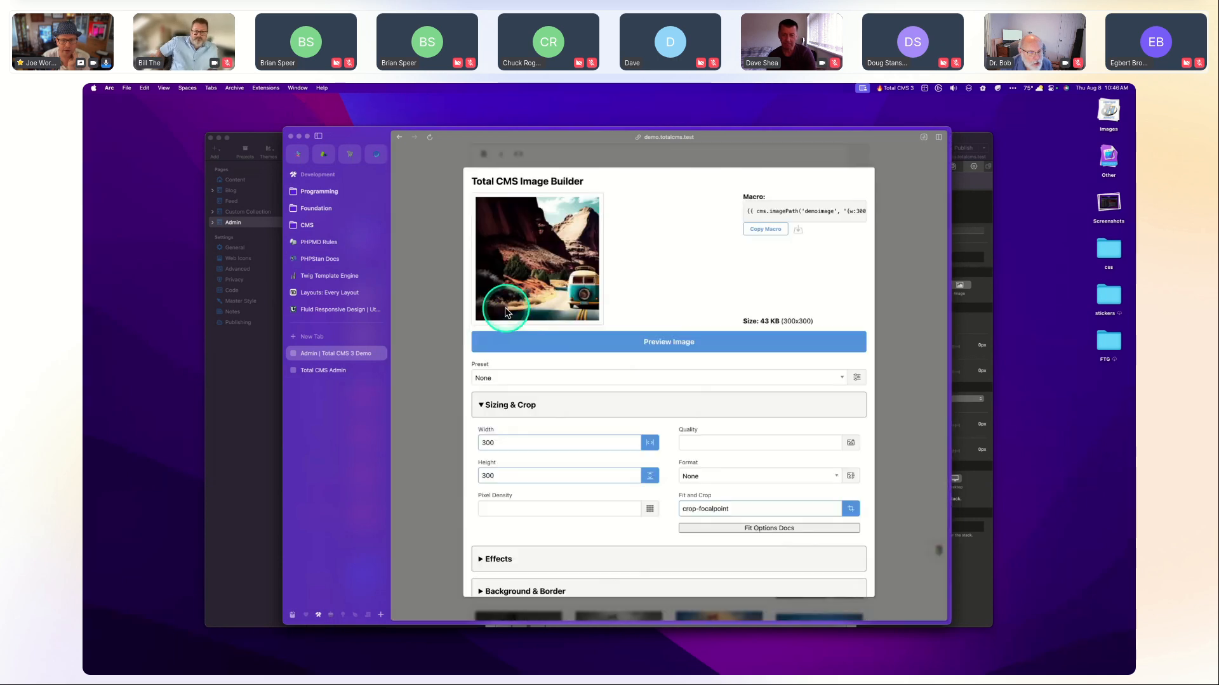
pyautogui.click(653, 355)
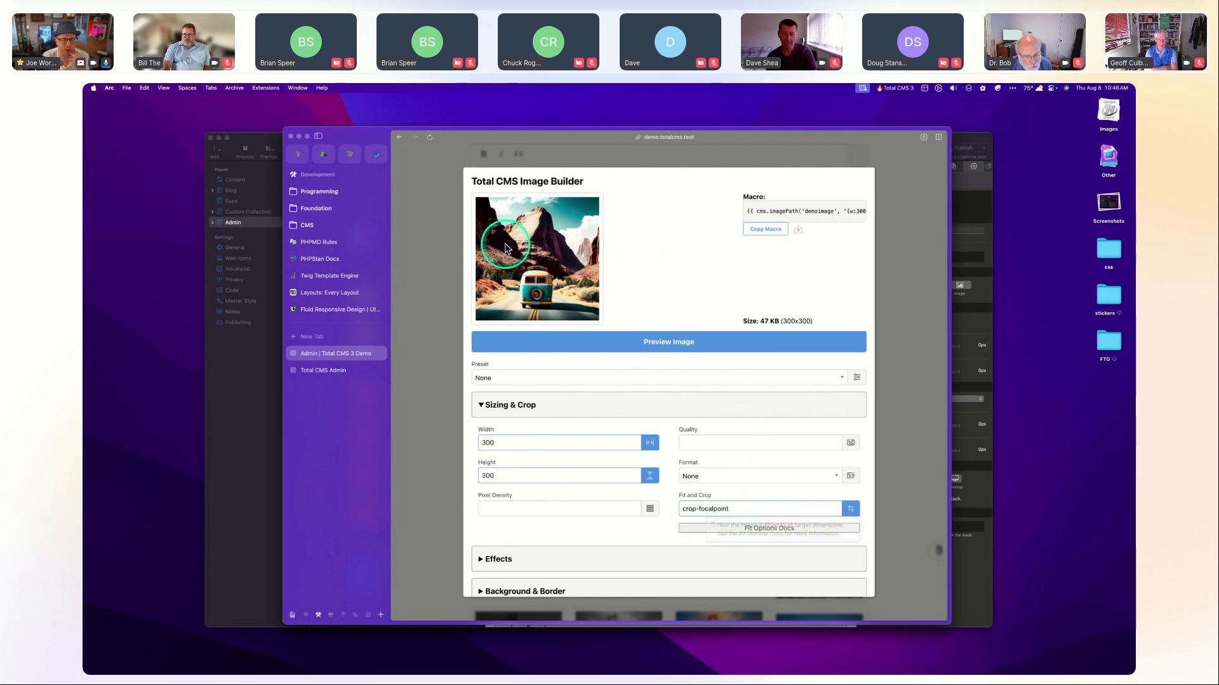
pyautogui.moveTo(529, 260); pyautogui.dragTo(532, 256)
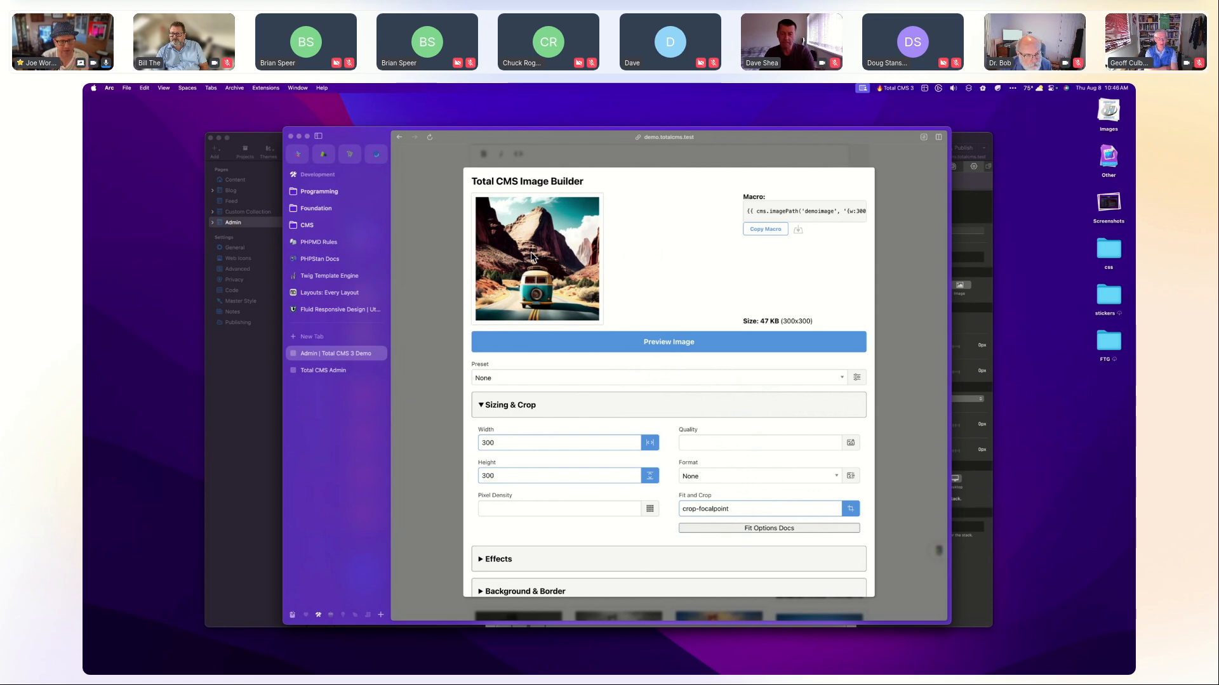
# Leave the Image Builder and review the van image's edit settings down to the Meta section, closing the settings when done.
pyautogui.click(437, 283)
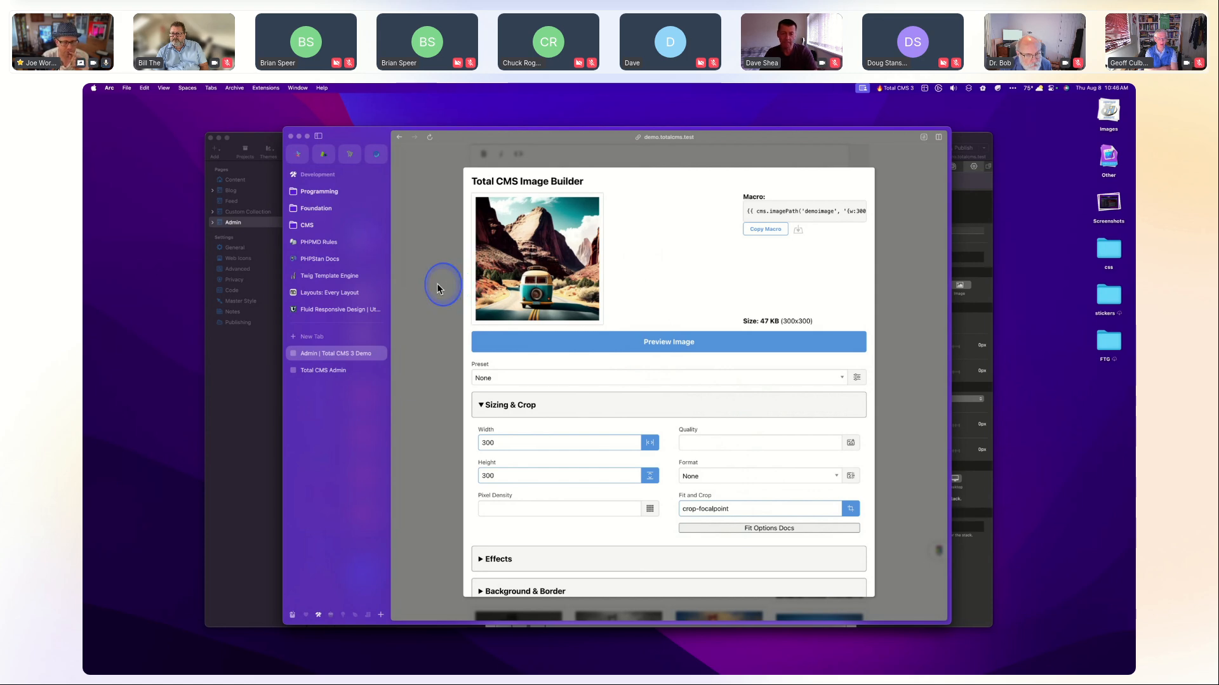
pyautogui.click(485, 310)
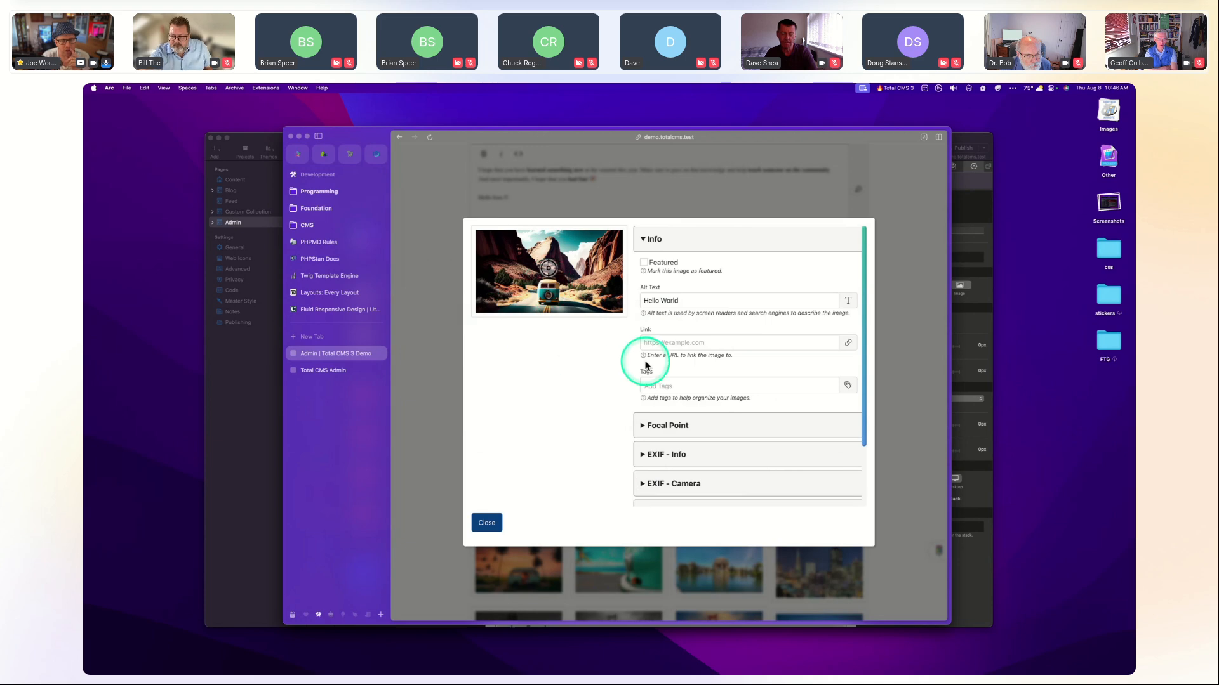
pyautogui.click(487, 522)
pyautogui.moveTo(498, 349)
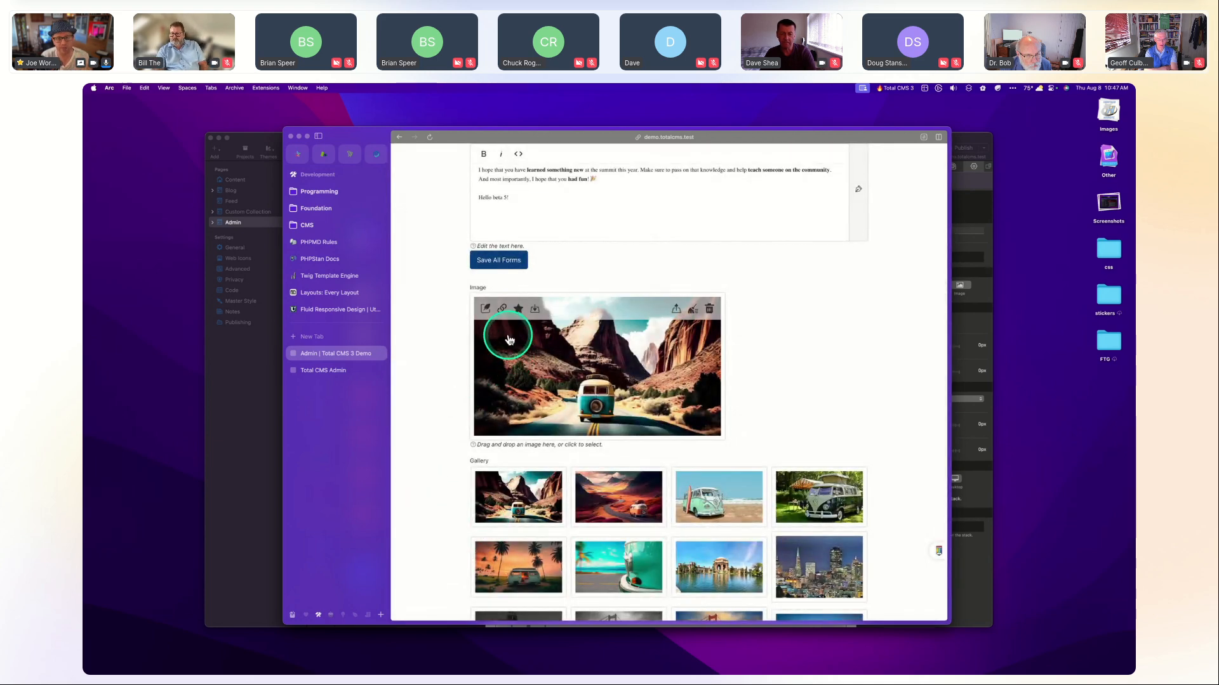
pyautogui.click(485, 308)
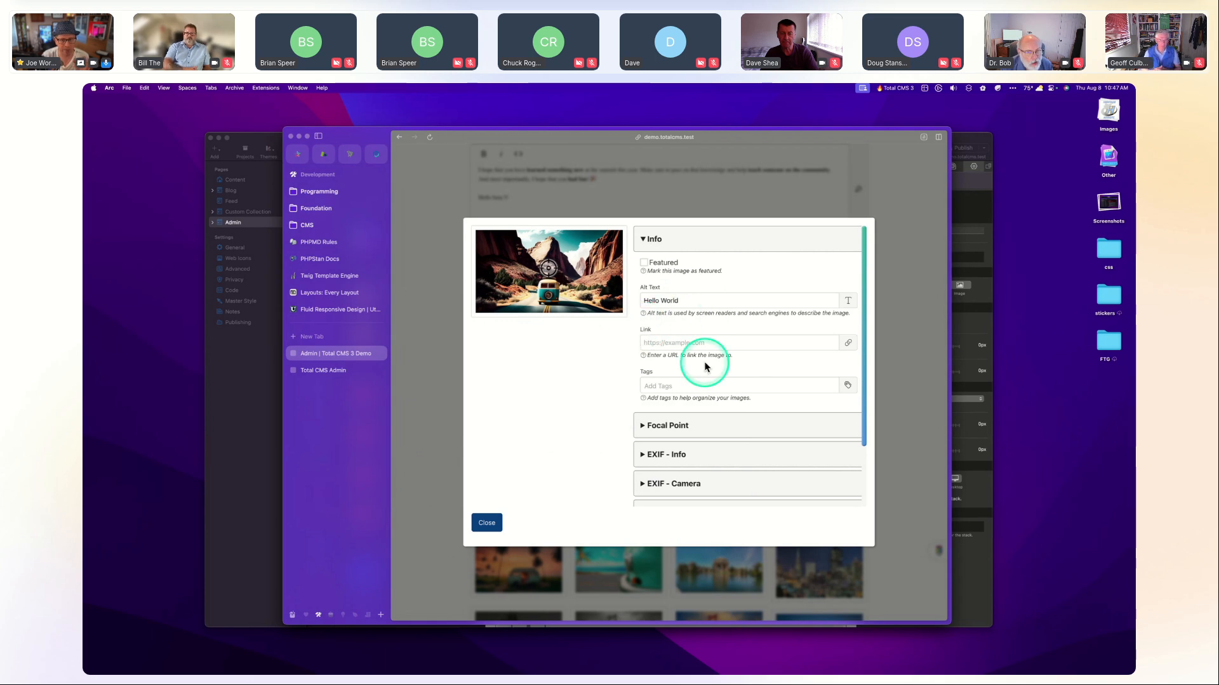
pyautogui.scroll(-3, 701, 361)
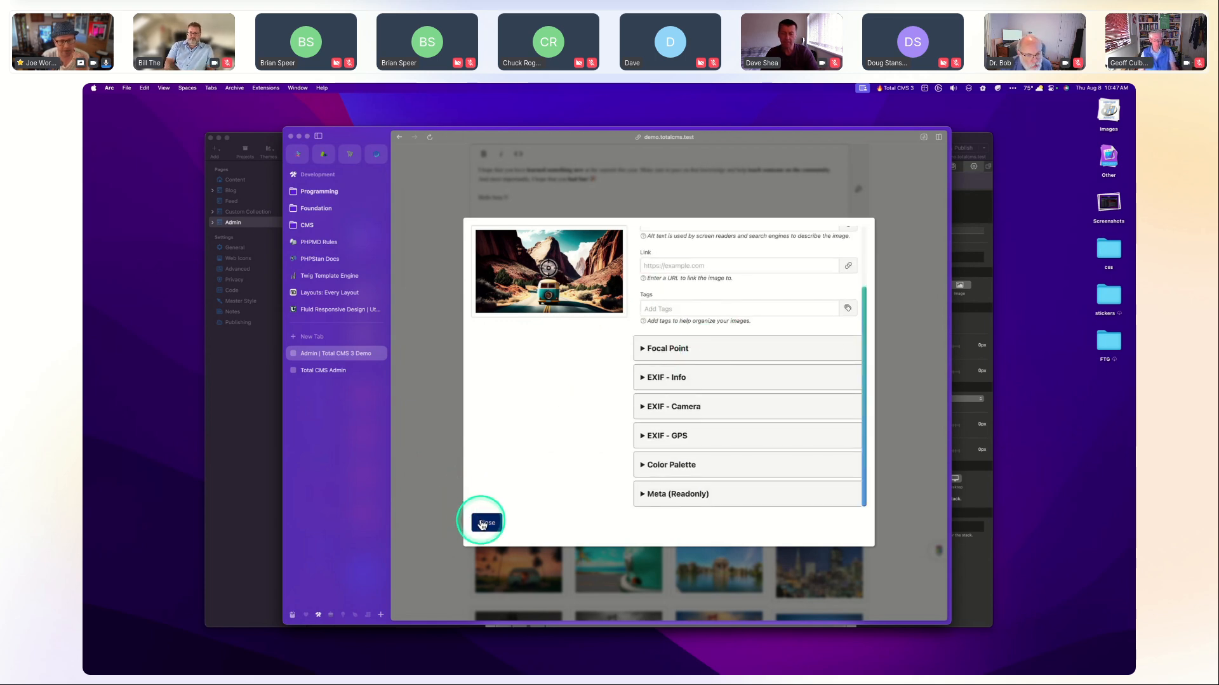
pyautogui.click(484, 523)
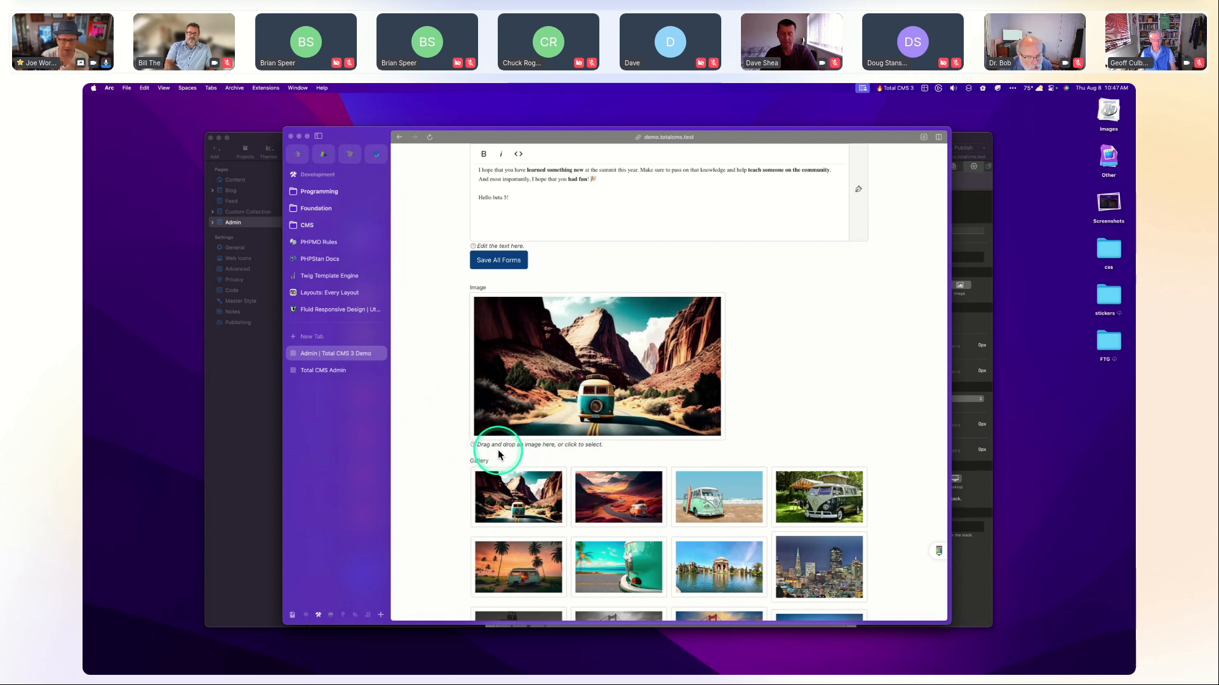
# Compare the van image's edit settings with its Image Builder by opening each in turn, and finish with both closed.
pyautogui.moveTo(475, 306)
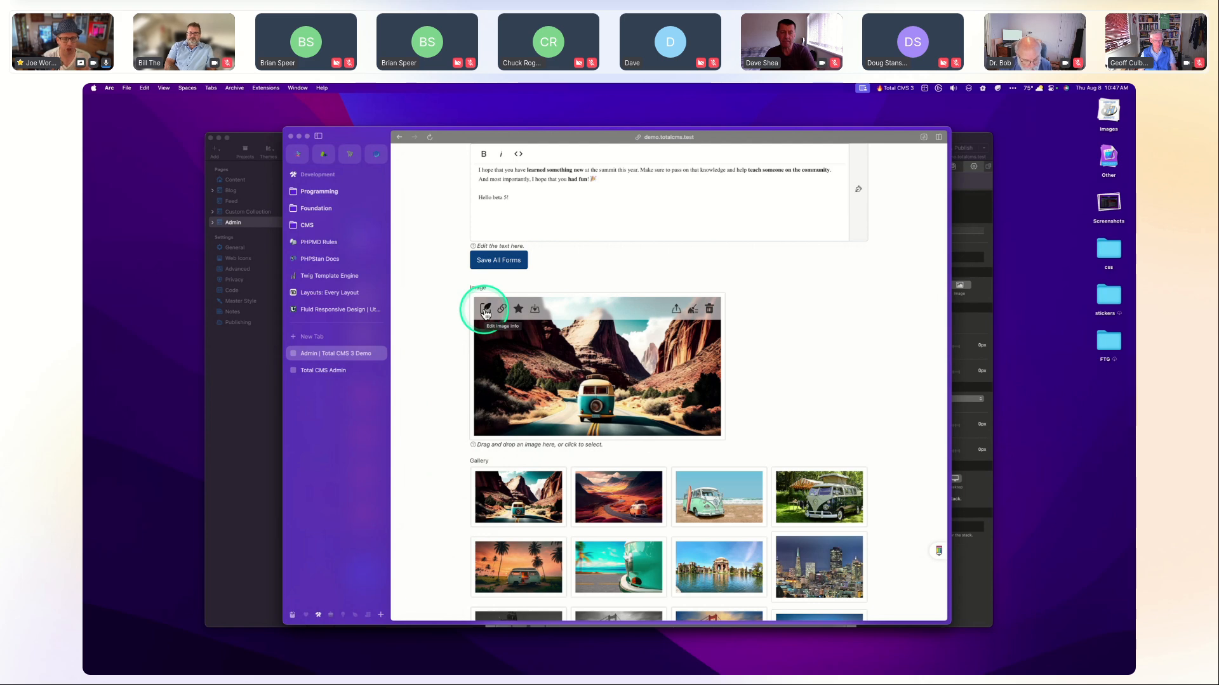
pyautogui.click(485, 310)
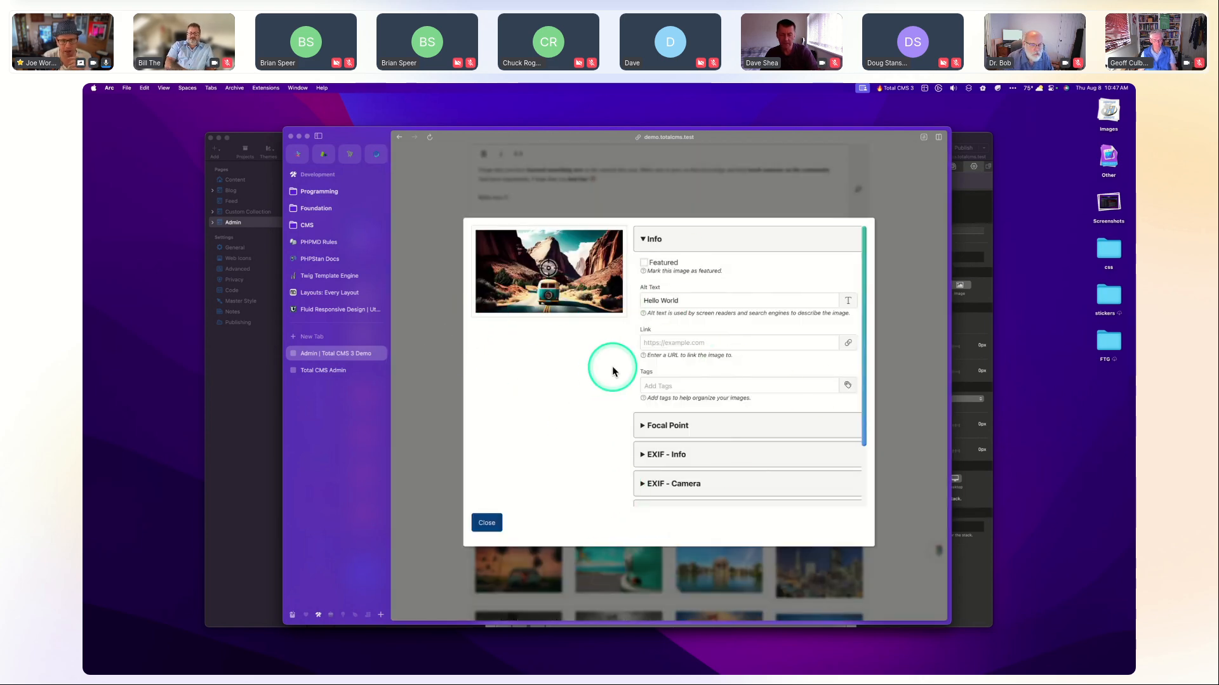
pyautogui.click(429, 383)
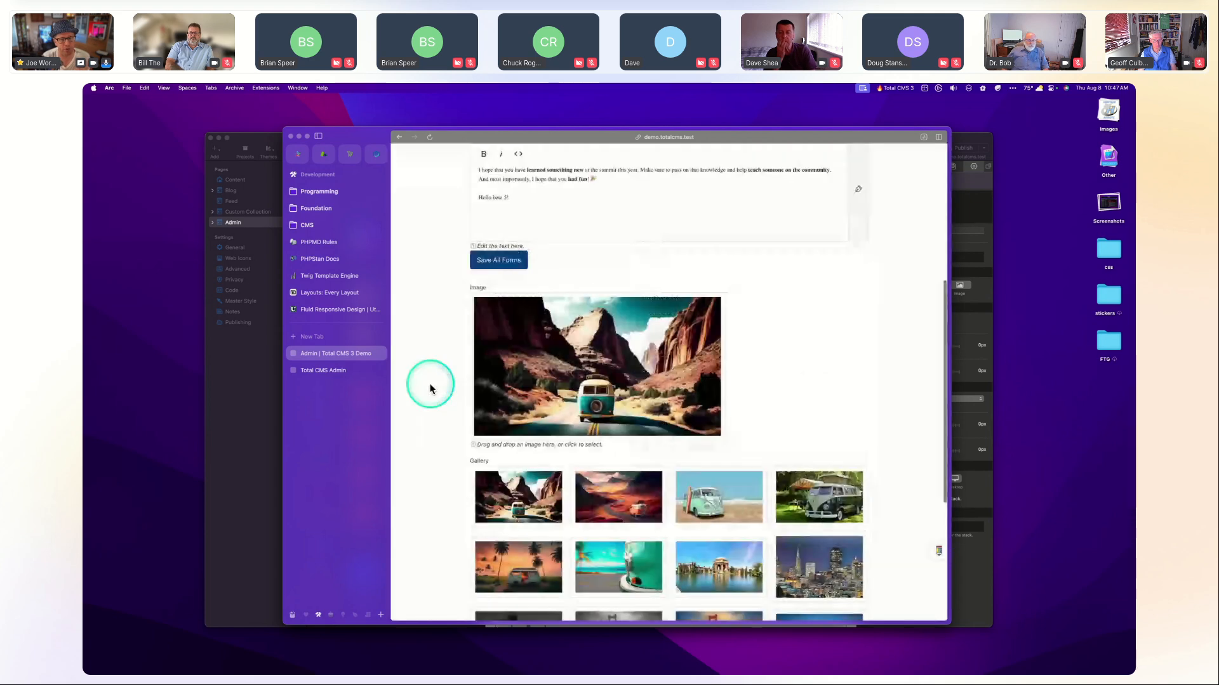
pyautogui.moveTo(502, 309)
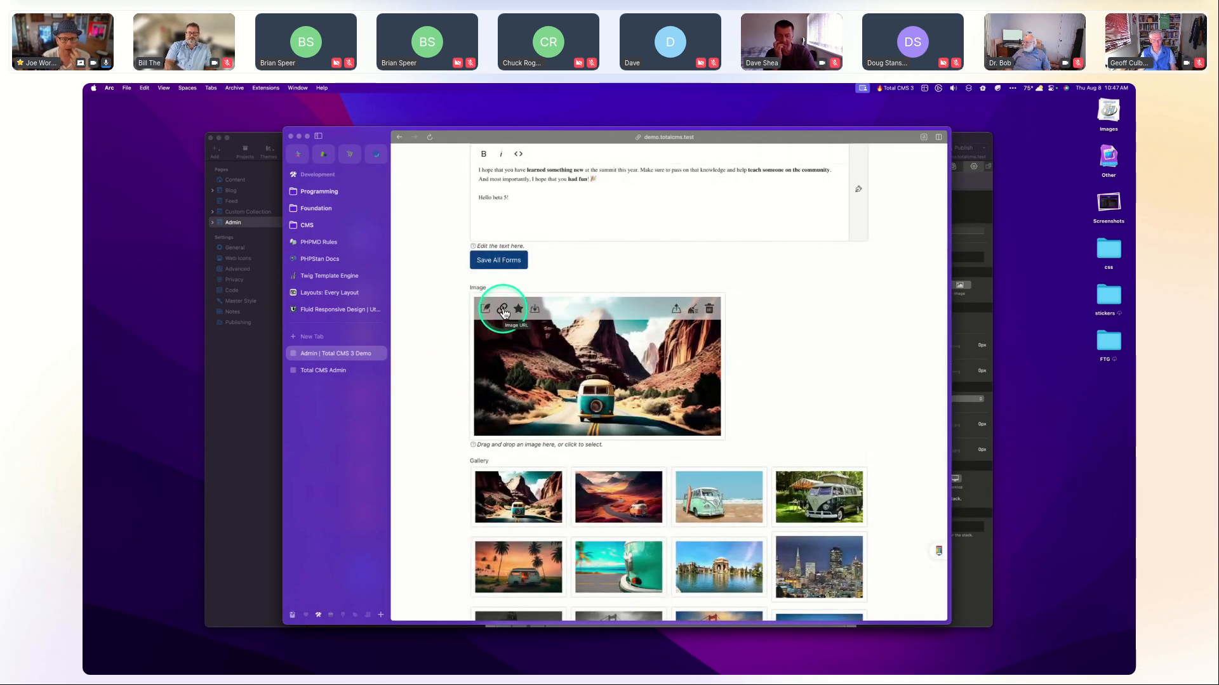
pyautogui.click(502, 309)
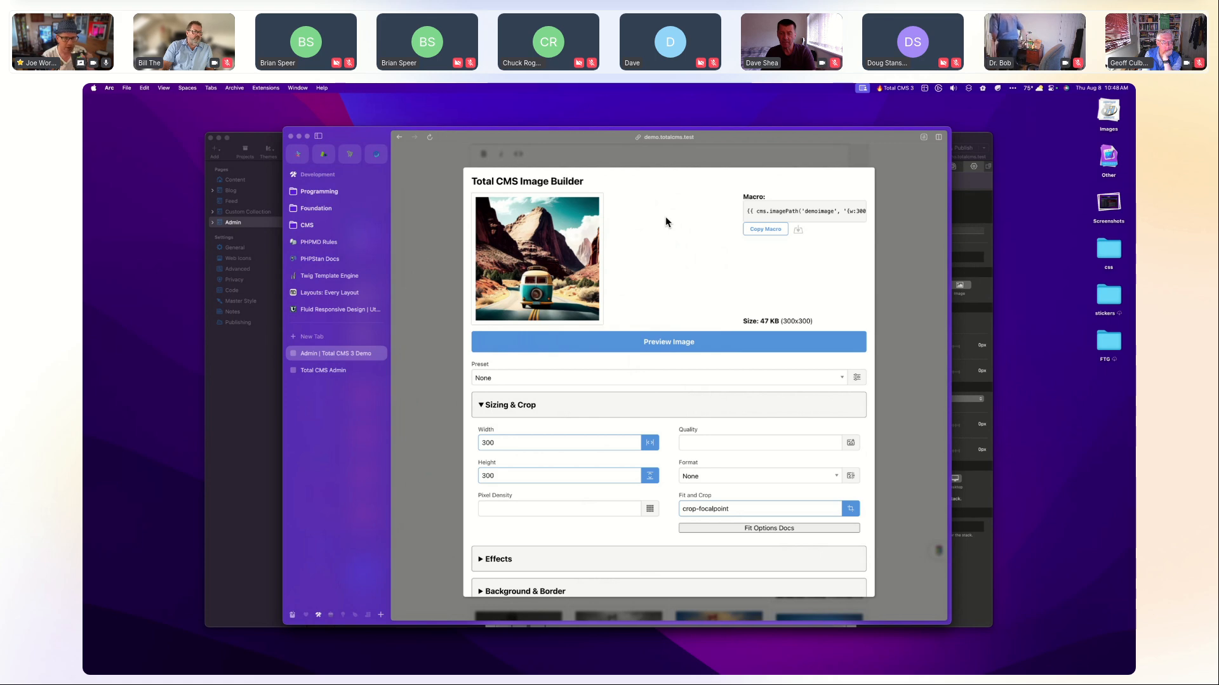
pyautogui.click(441, 307)
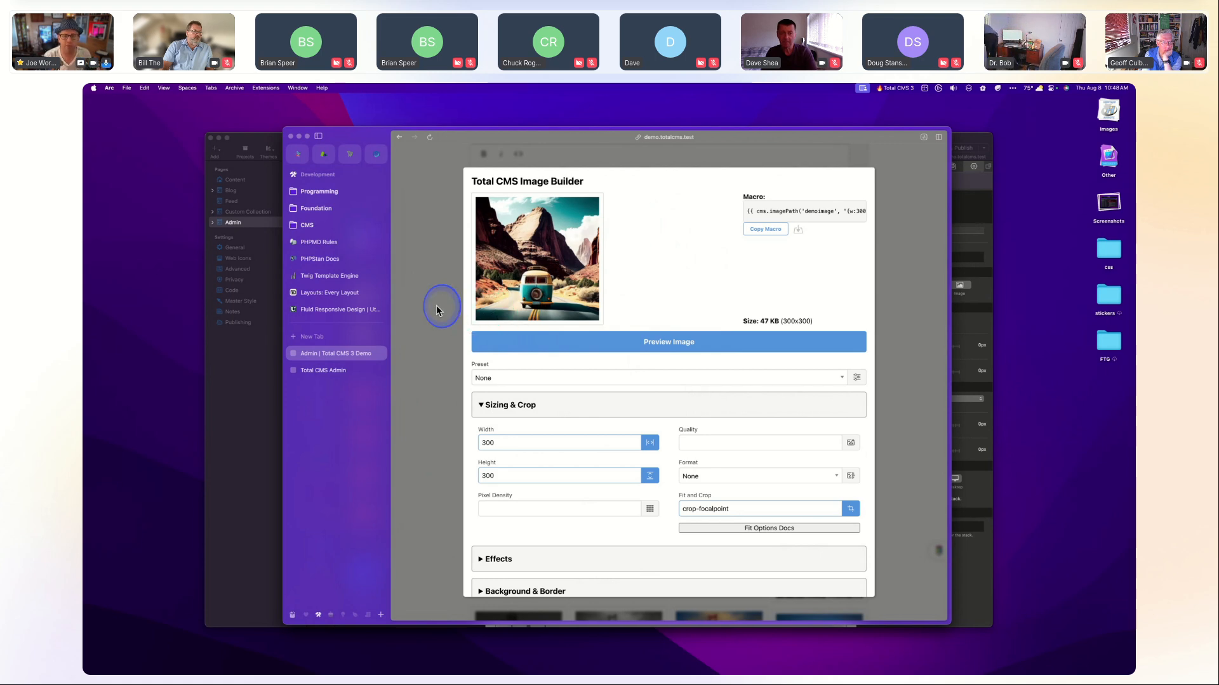
pyautogui.click(489, 309)
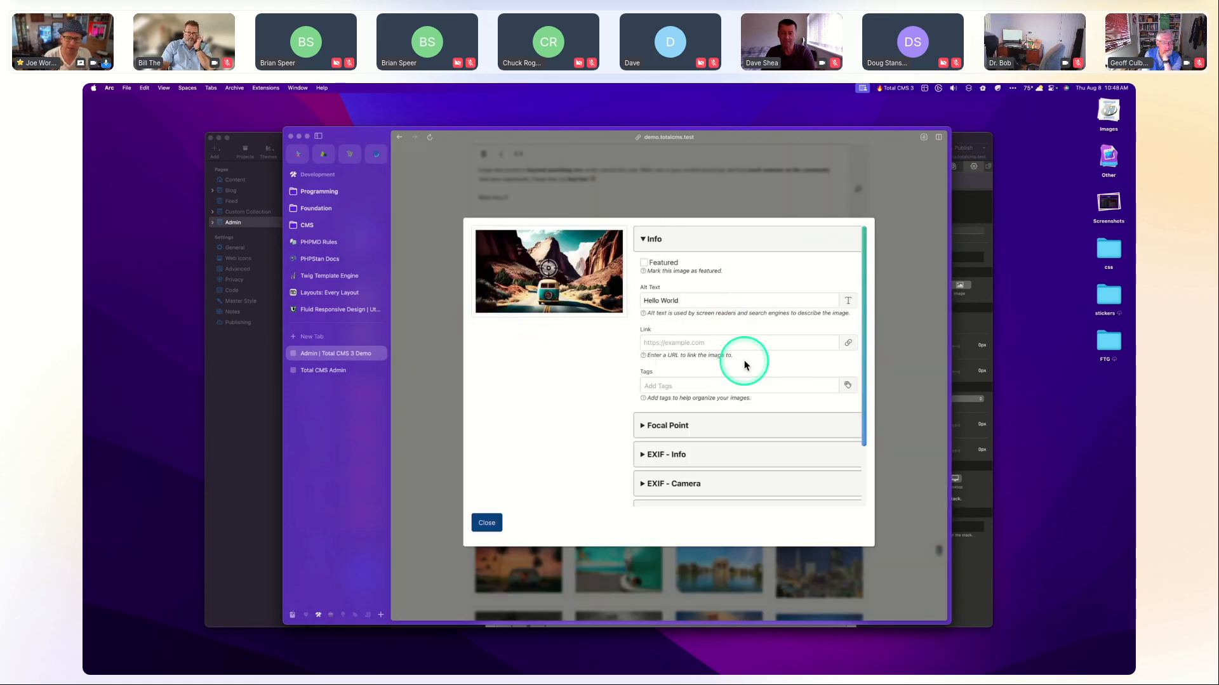
pyautogui.scroll(-3, 721, 416)
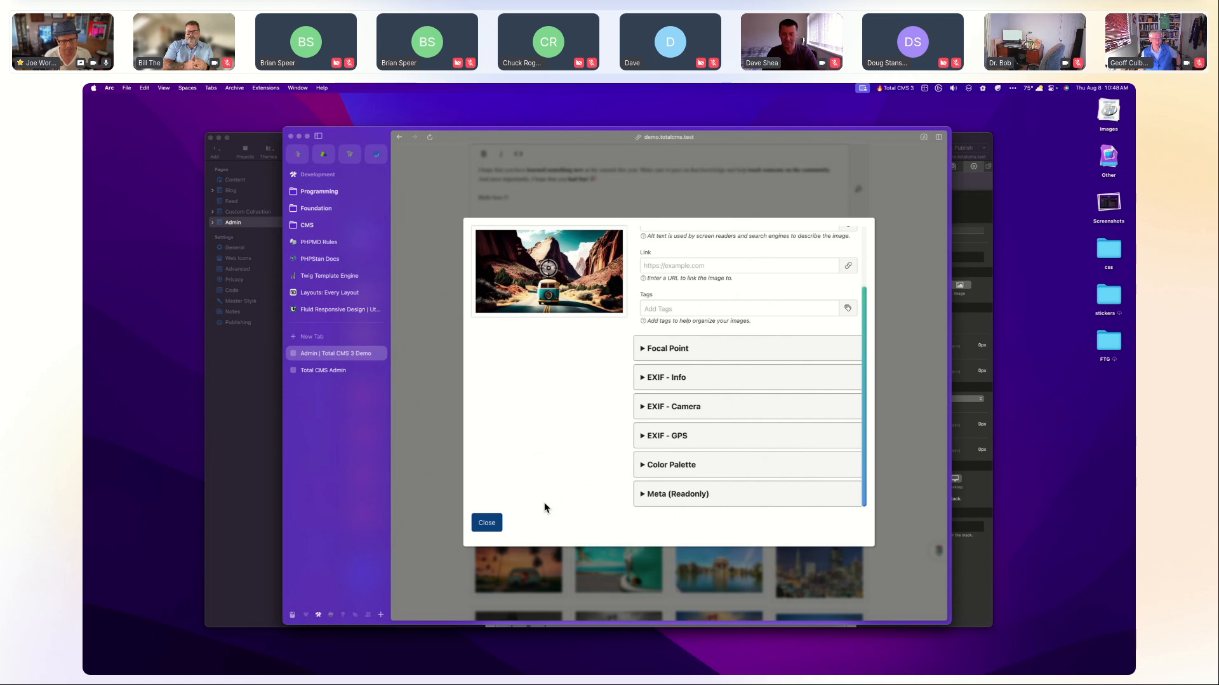
pyautogui.click(440, 413)
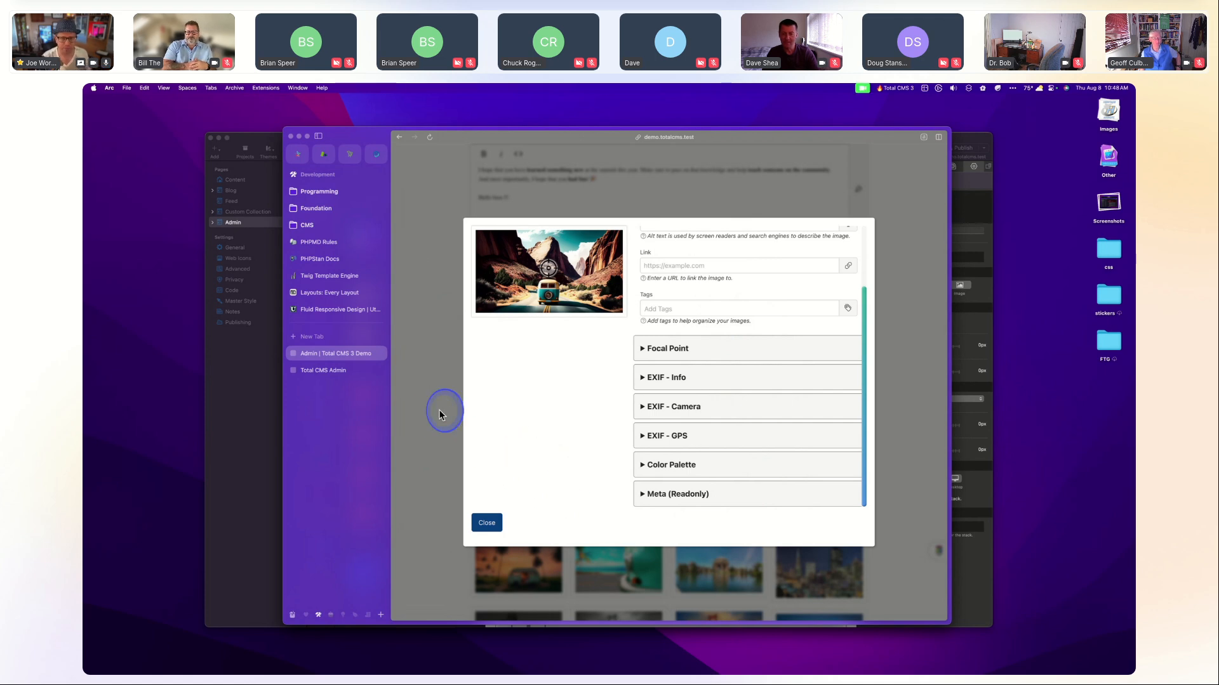
# Reopen the van image's Image Builder, set the format to WebP, and preview the image to check its file size.
pyautogui.click(501, 308)
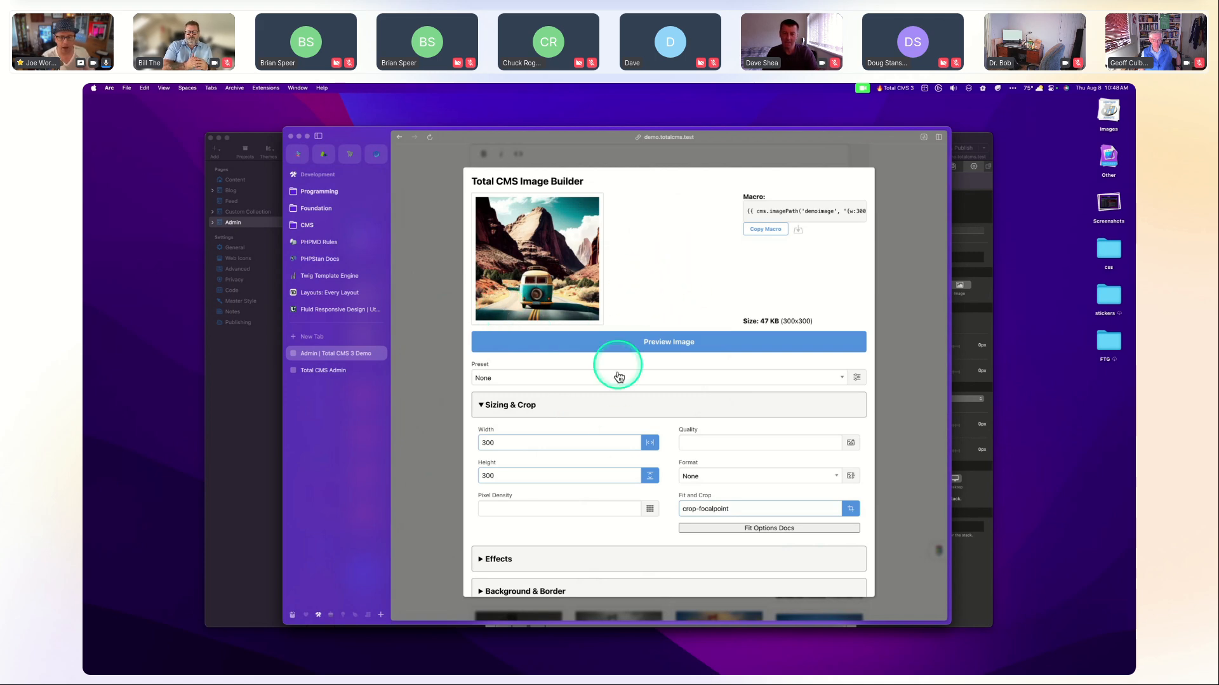
pyautogui.scroll(-2, 661, 393)
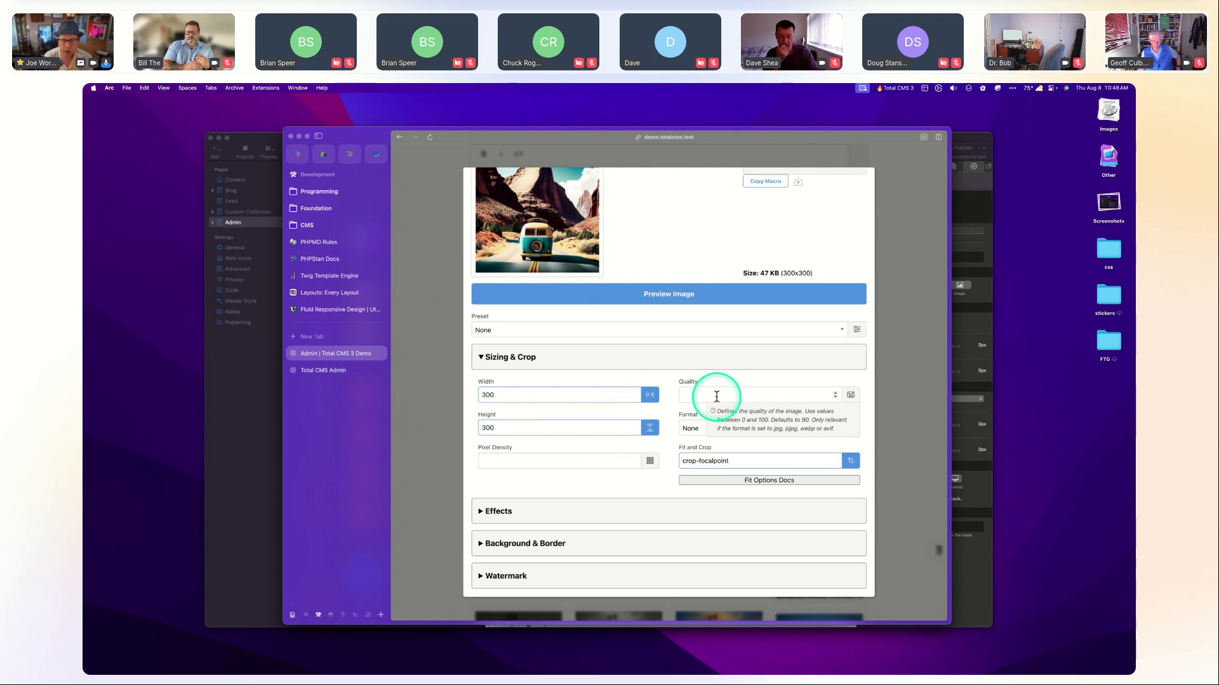
pyautogui.click(759, 429)
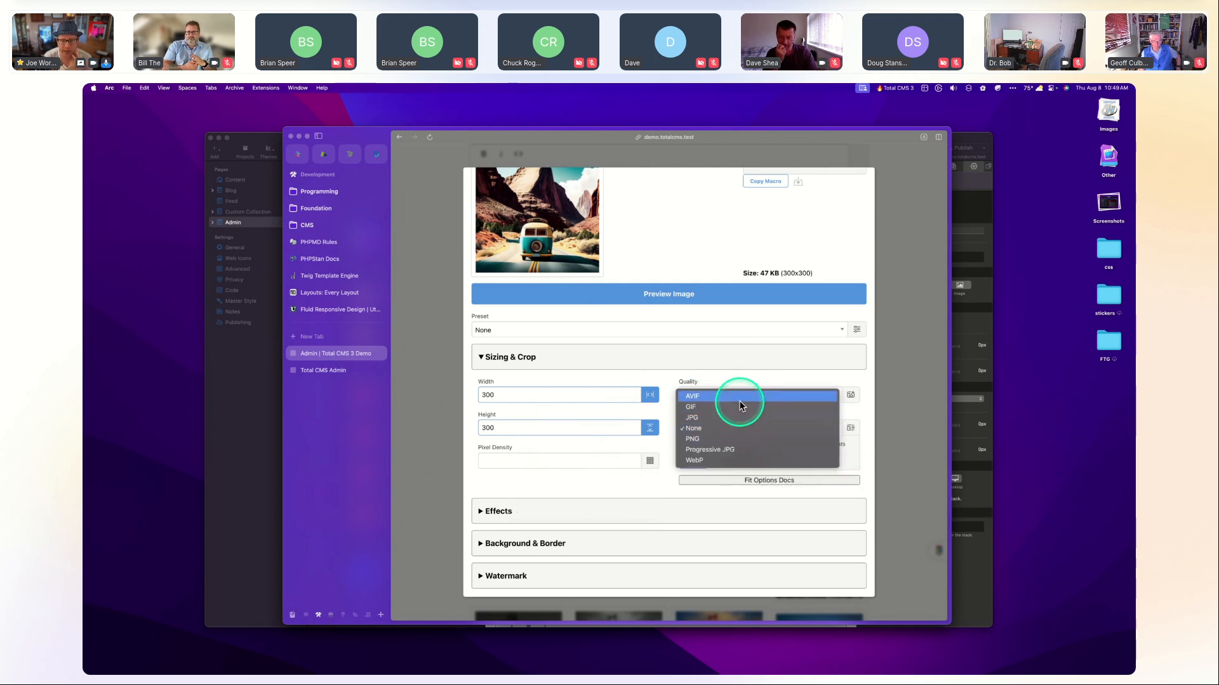
pyautogui.click(732, 438)
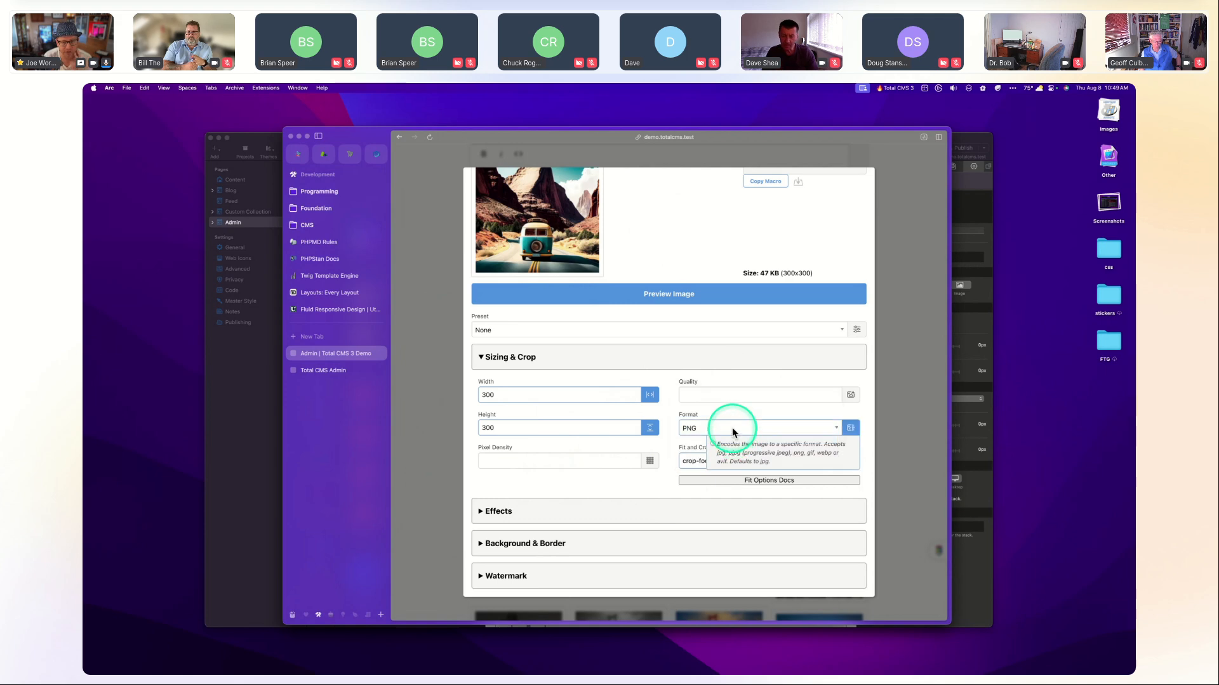
pyautogui.click(730, 430)
pyautogui.click(731, 440)
pyautogui.click(714, 429)
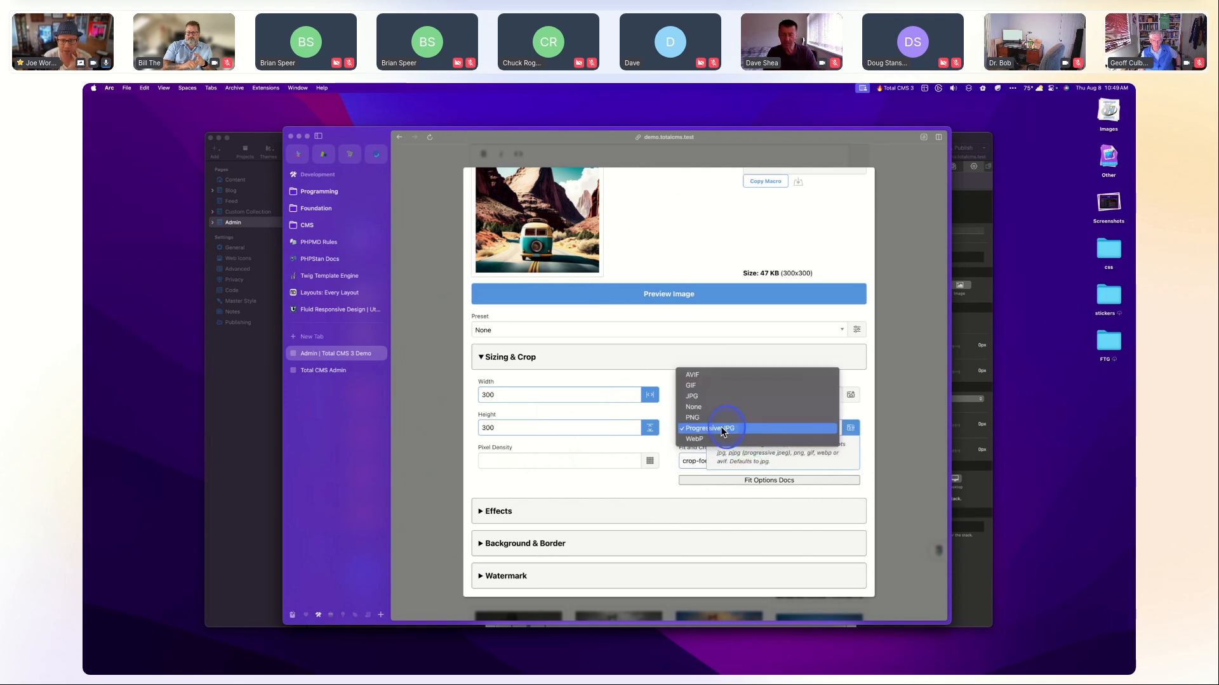
pyautogui.click(715, 444)
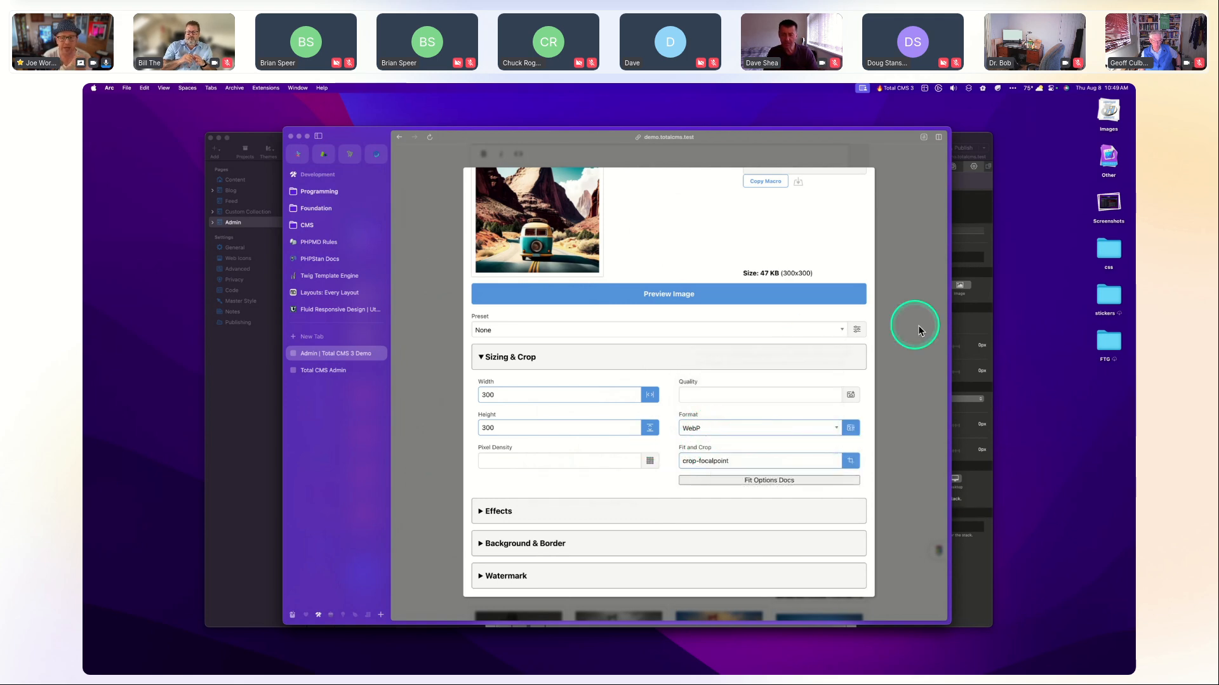
pyautogui.click(654, 298)
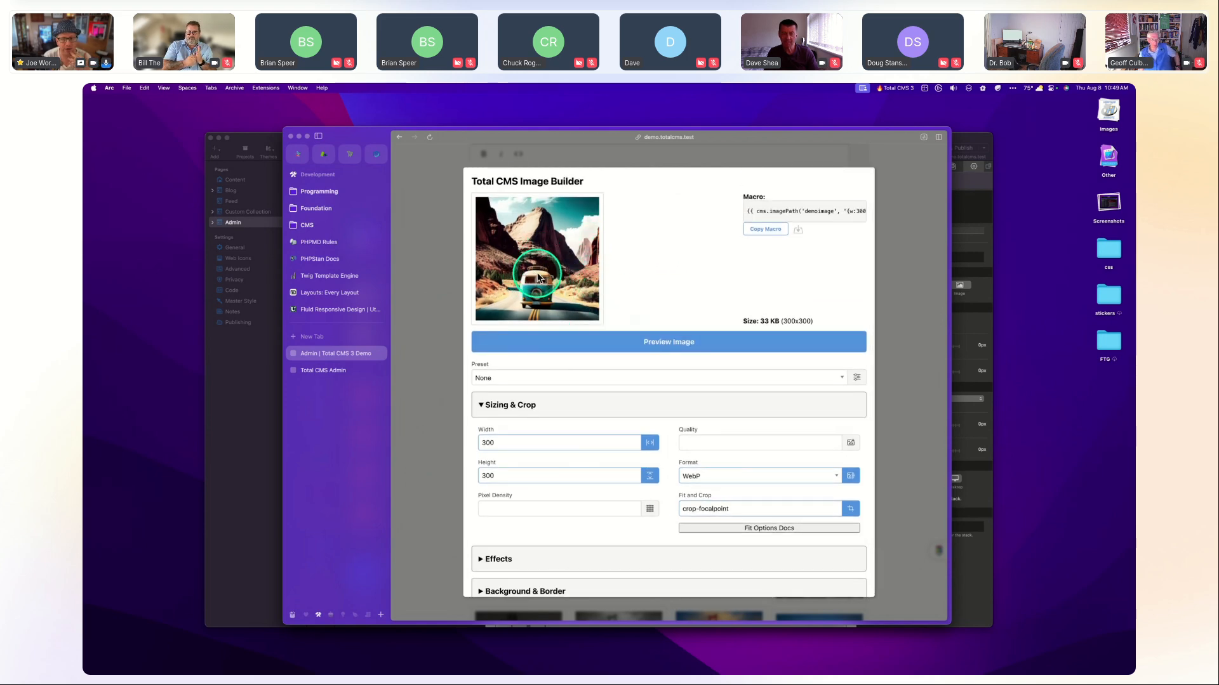
pyautogui.moveTo(761, 322); pyautogui.dragTo(819, 323)
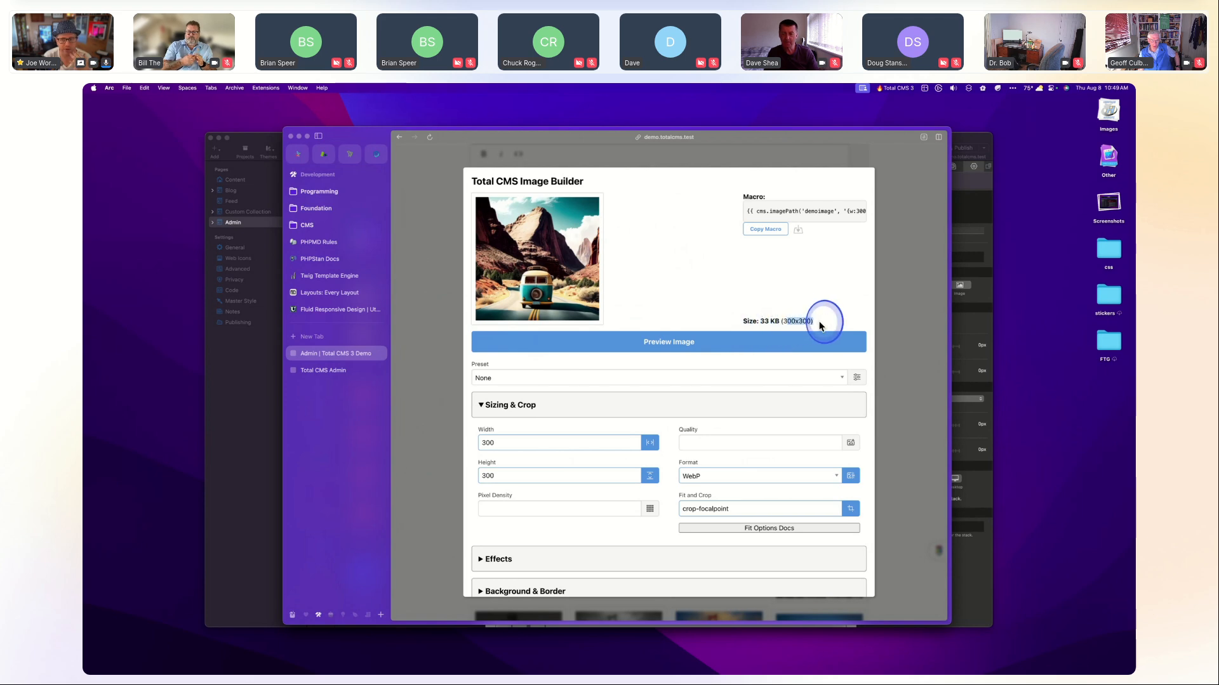
pyautogui.click(819, 326)
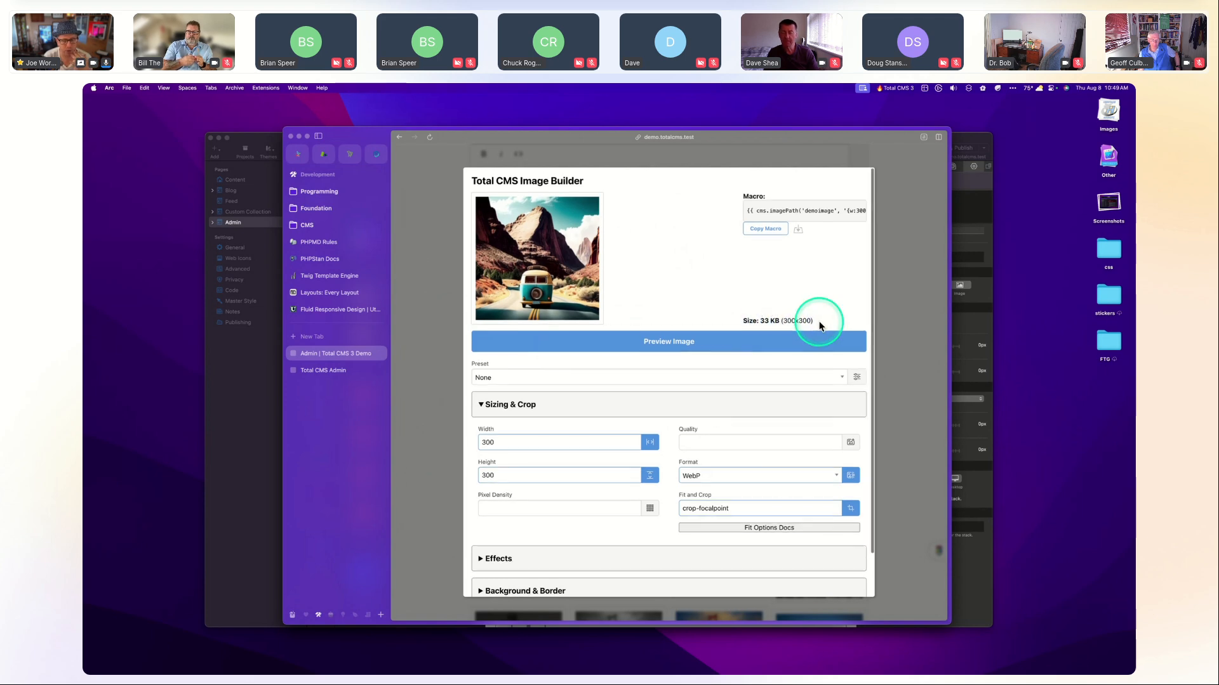
# Read the Fit and Crop options documentation, particularly the crop-x-y entry, and return to the Image Builder.
pyautogui.scroll(-2, 818, 321)
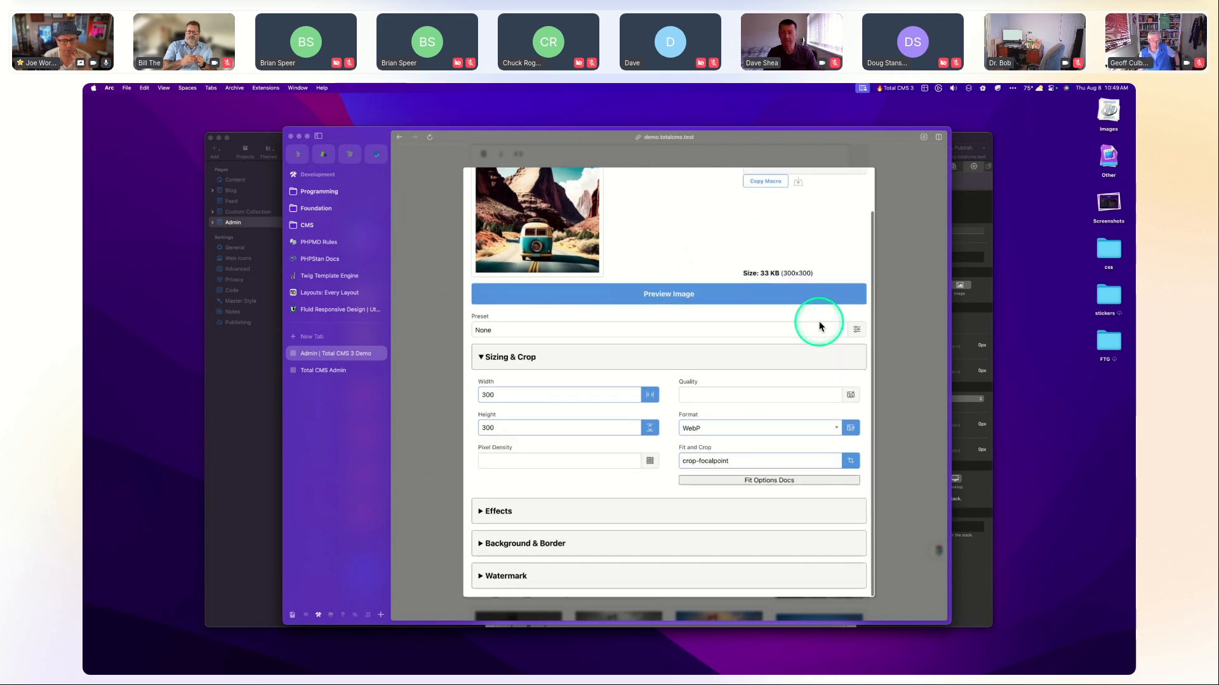
pyautogui.click(764, 481)
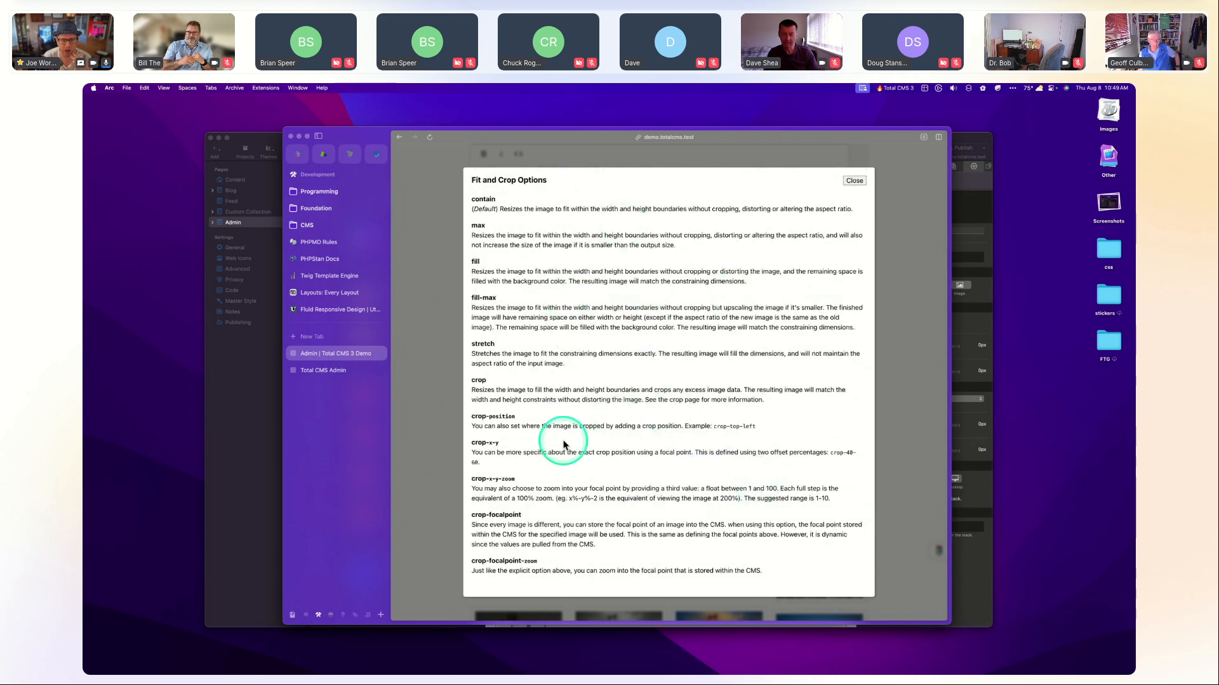
pyautogui.click(855, 181)
pyautogui.click(735, 462)
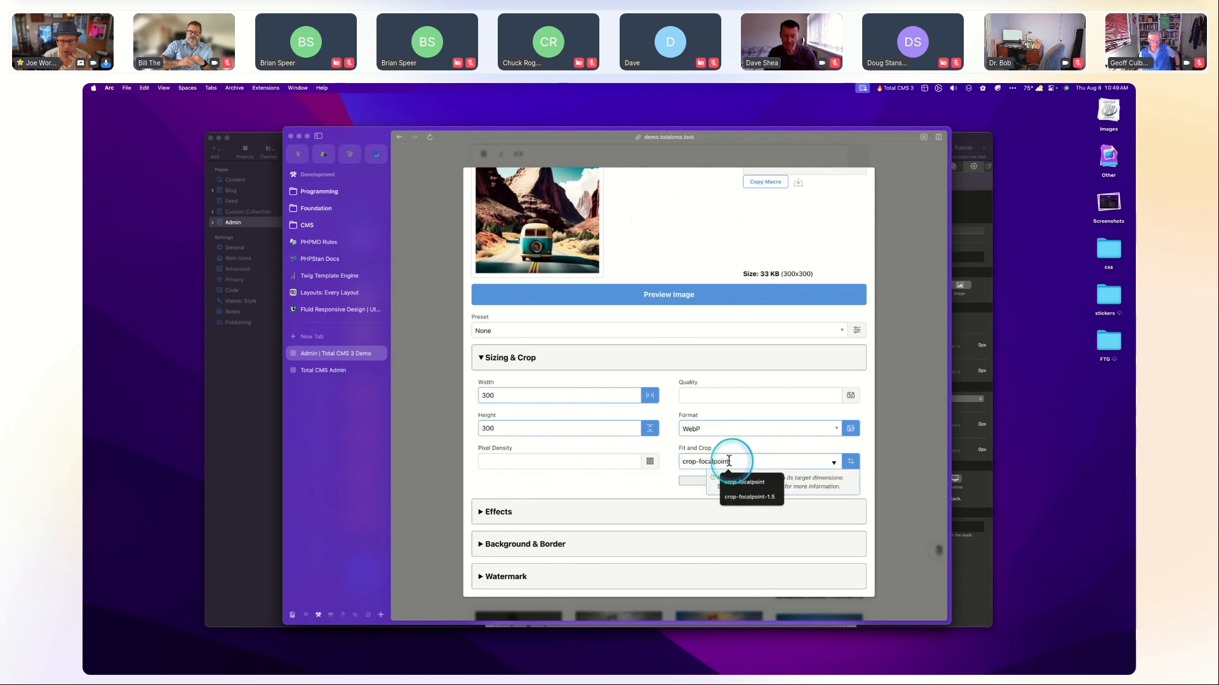
pyautogui.moveTo(584, 464)
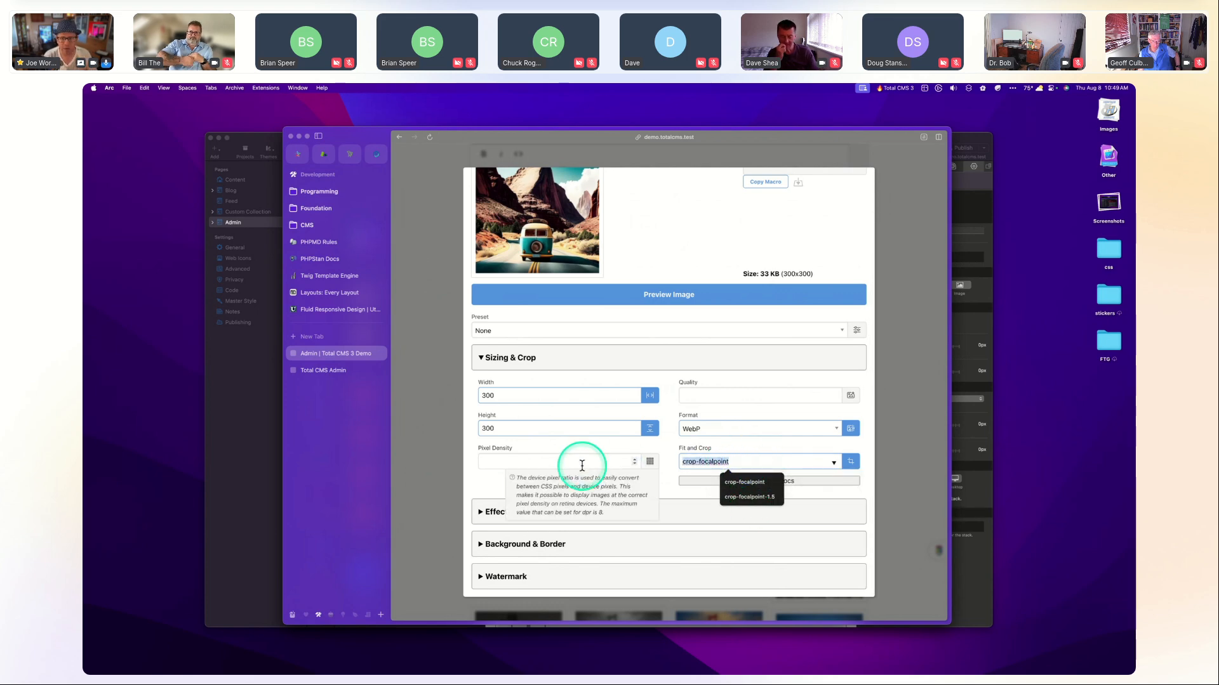
pyautogui.click(764, 480)
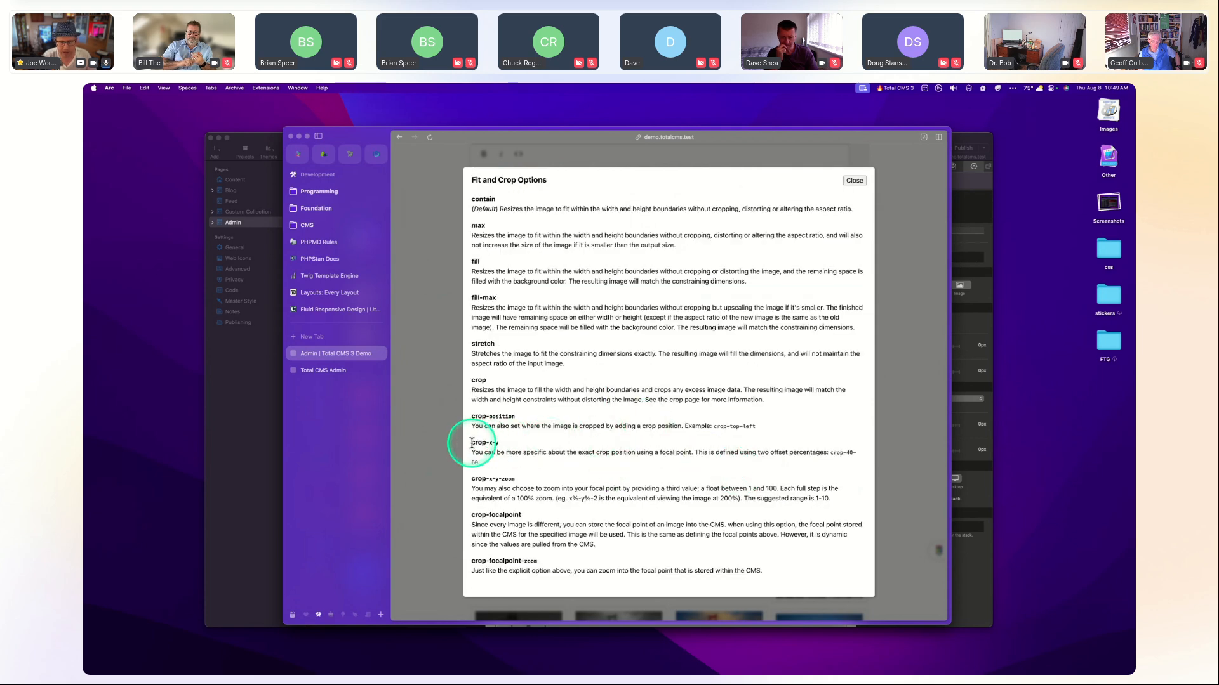
pyautogui.moveTo(471, 442); pyautogui.dragTo(505, 443)
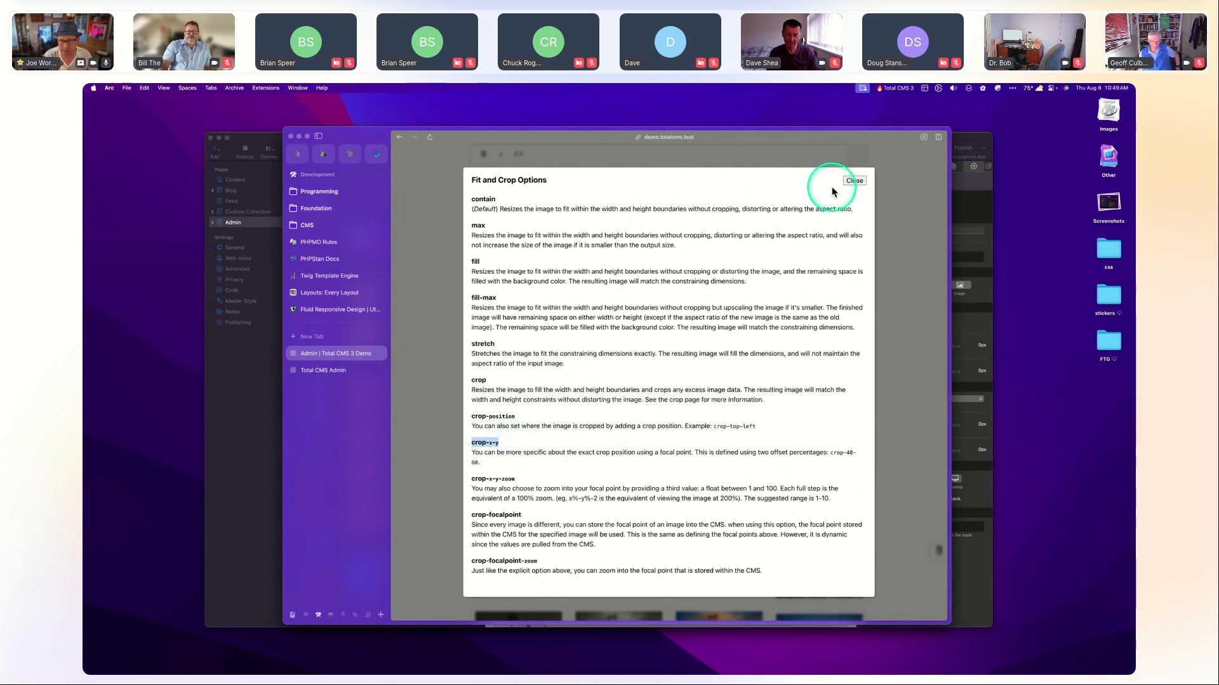
pyautogui.click(853, 181)
# Set Fit and Crop to crop-20-20 and preview the cropped van image.
pyautogui.click(703, 462)
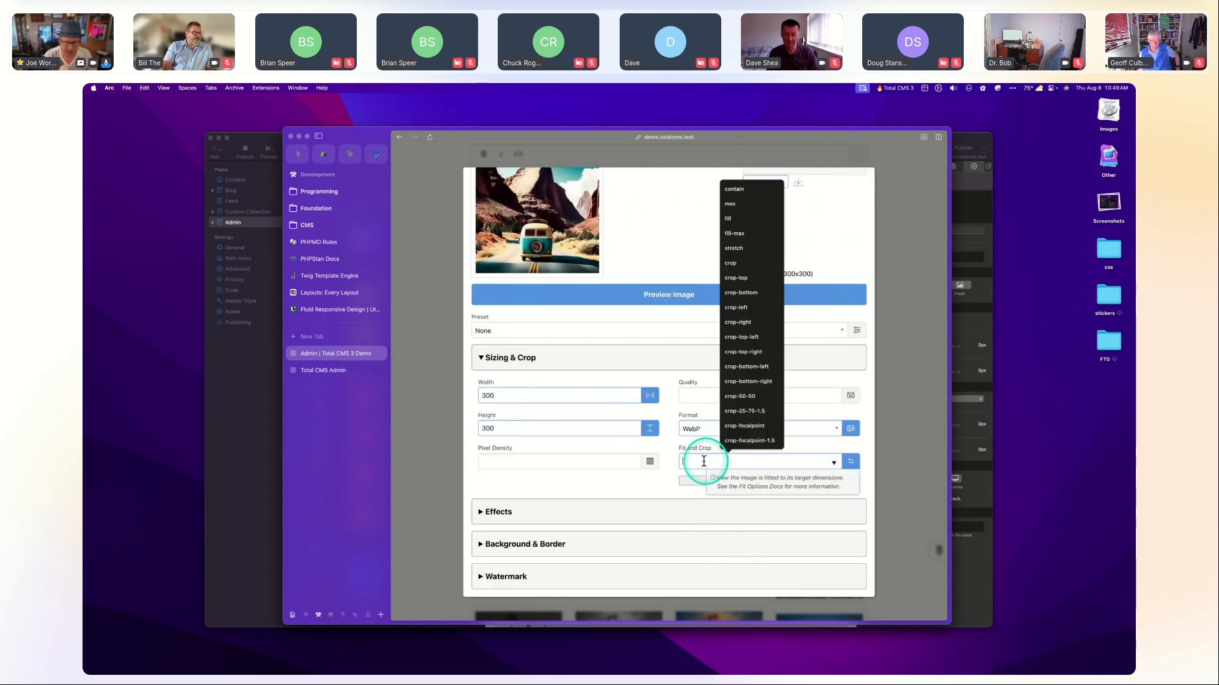
pyautogui.write('crop-')
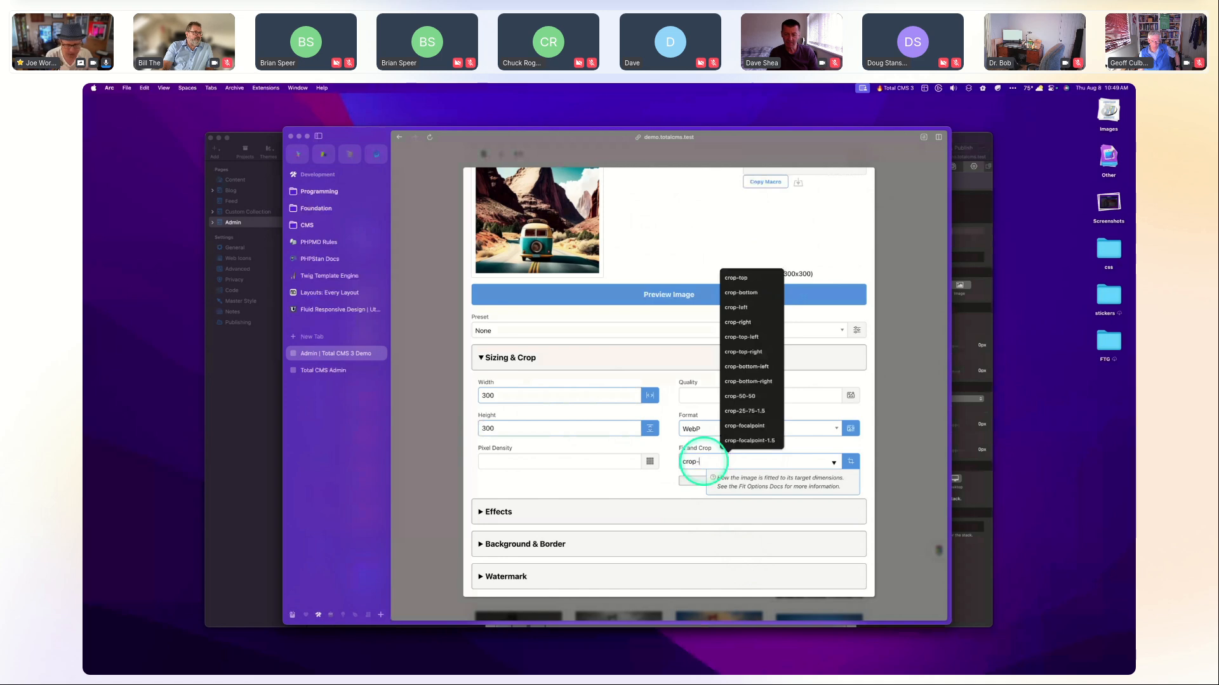
pyautogui.write('20-20')
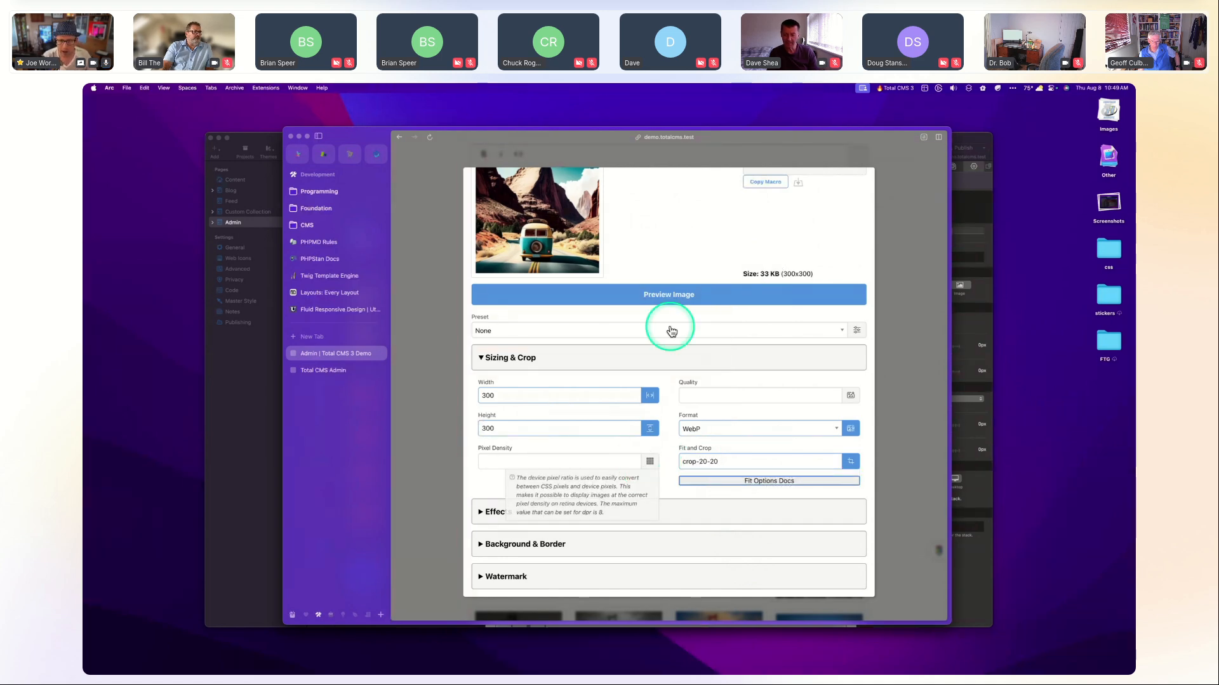
pyautogui.click(678, 294)
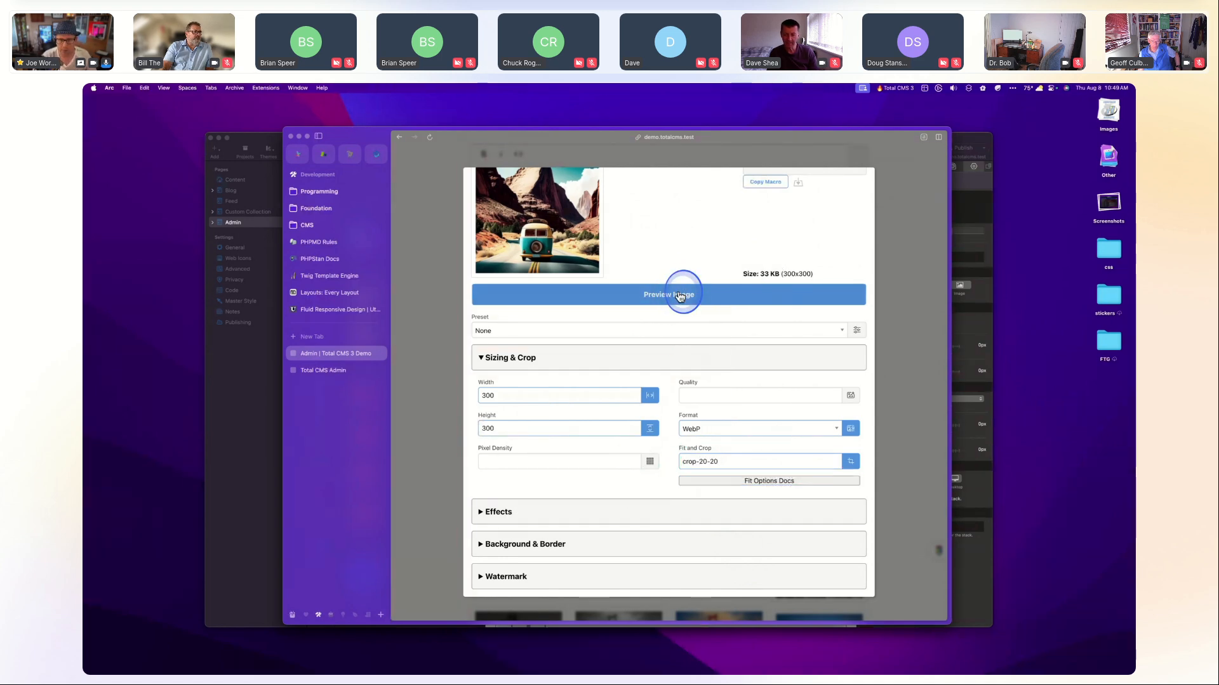
pyautogui.scroll(2, 677, 292)
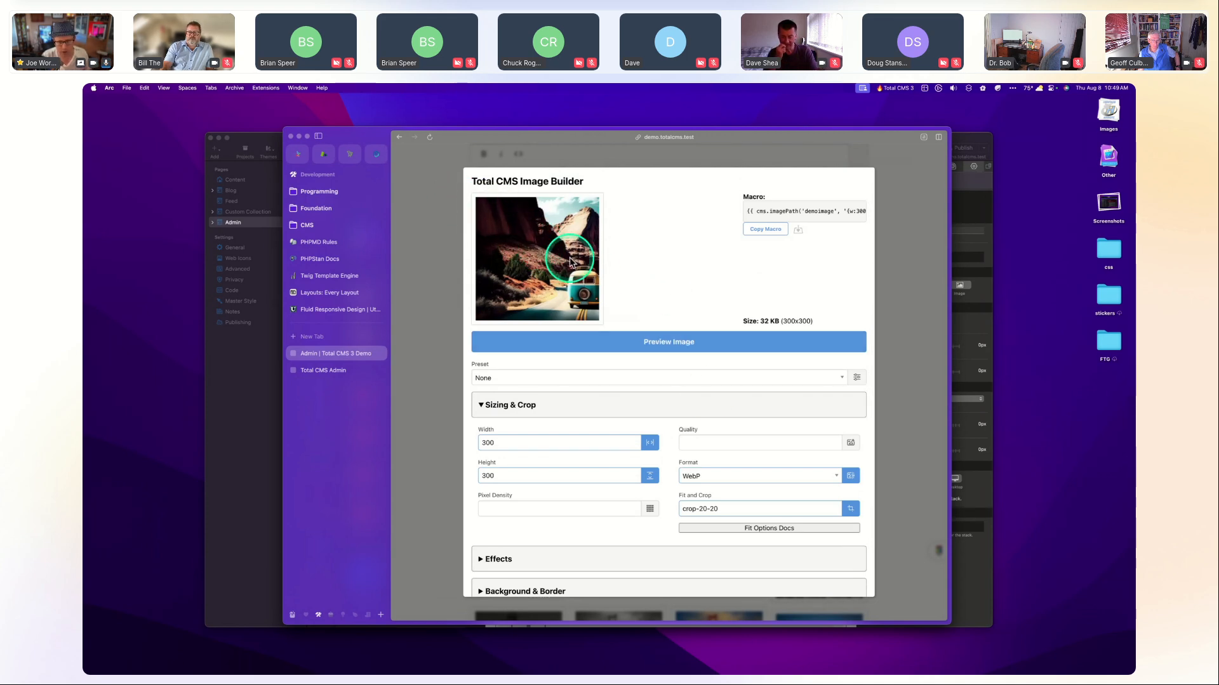
# Consult the Fit and Crop options documentation again and return to the Image Builder.
pyautogui.click(730, 510)
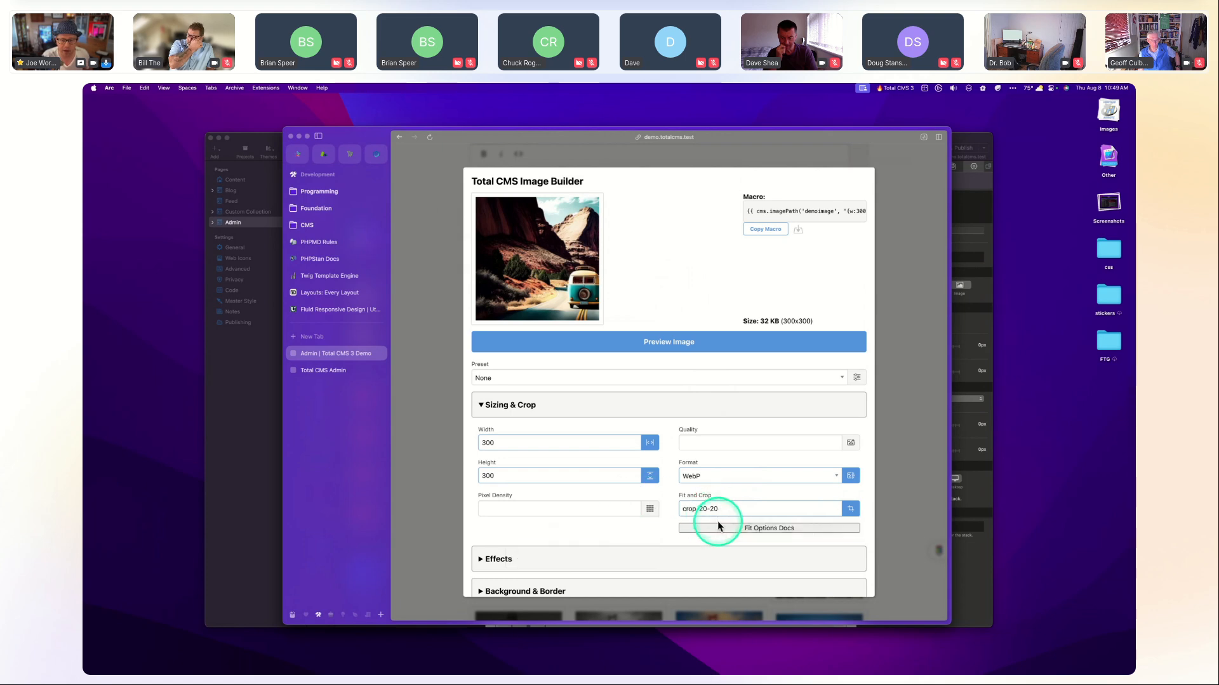
pyautogui.click(707, 528)
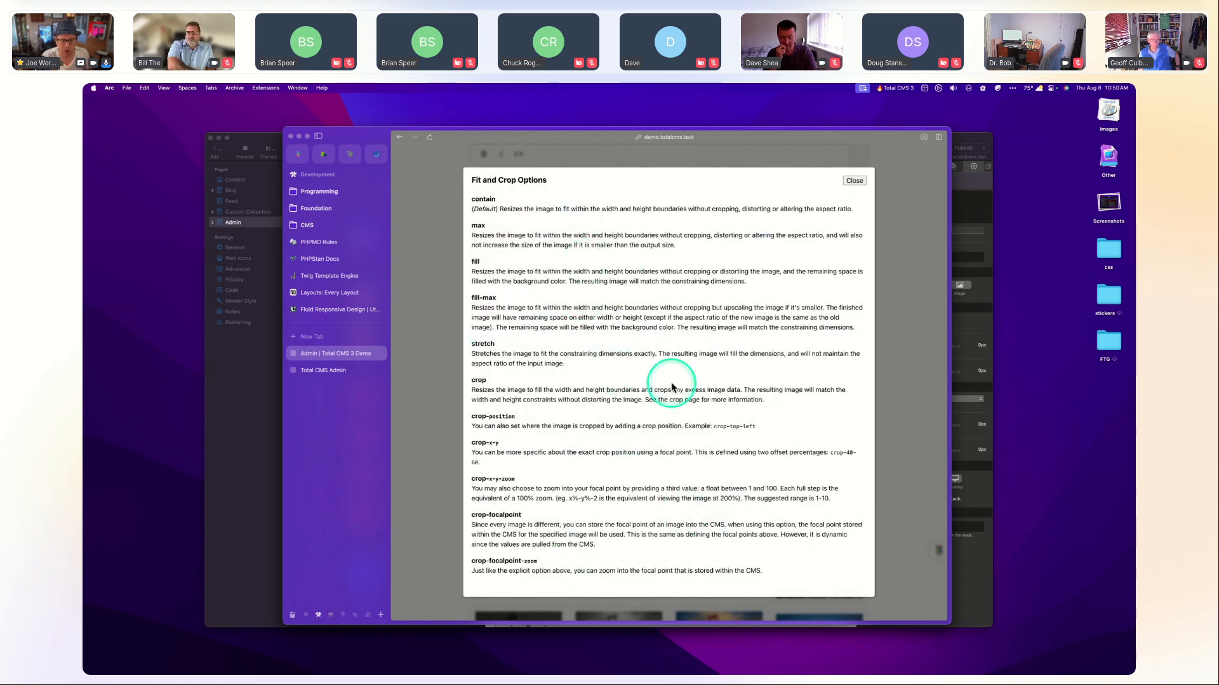
pyautogui.click(854, 181)
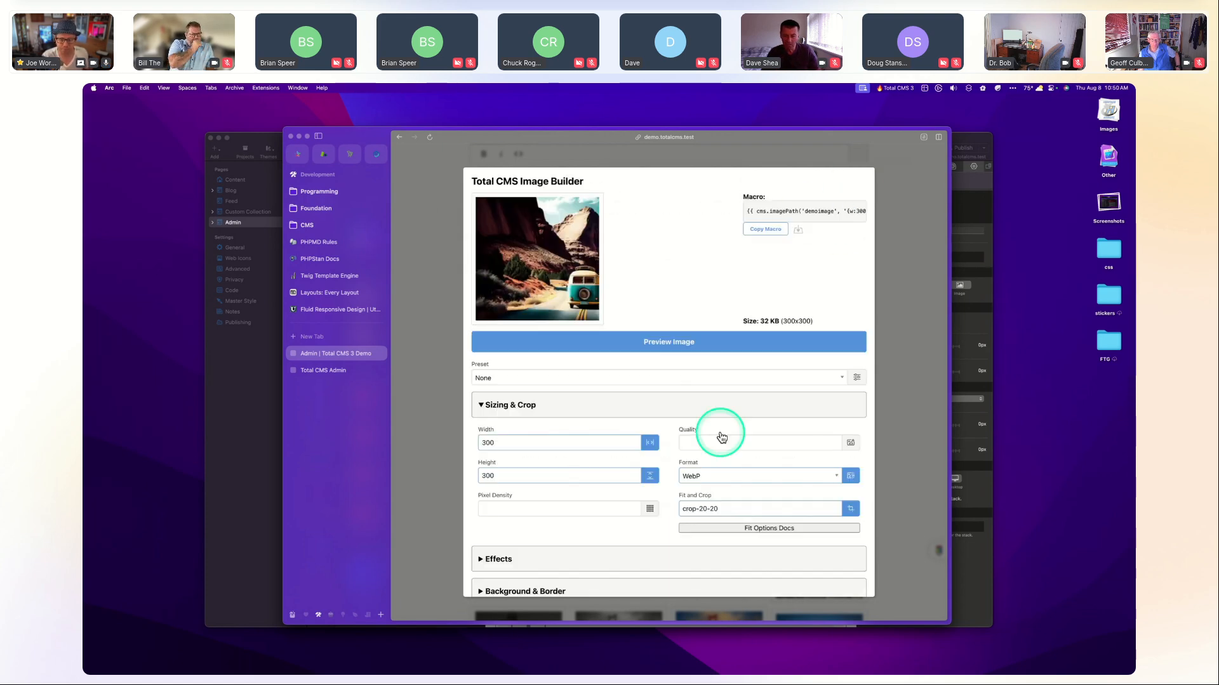
# Examine the Effects settings, including the available filter choices, and then the Background & Border settings.
pyautogui.scroll(-2, 678, 490)
pyautogui.click(640, 512)
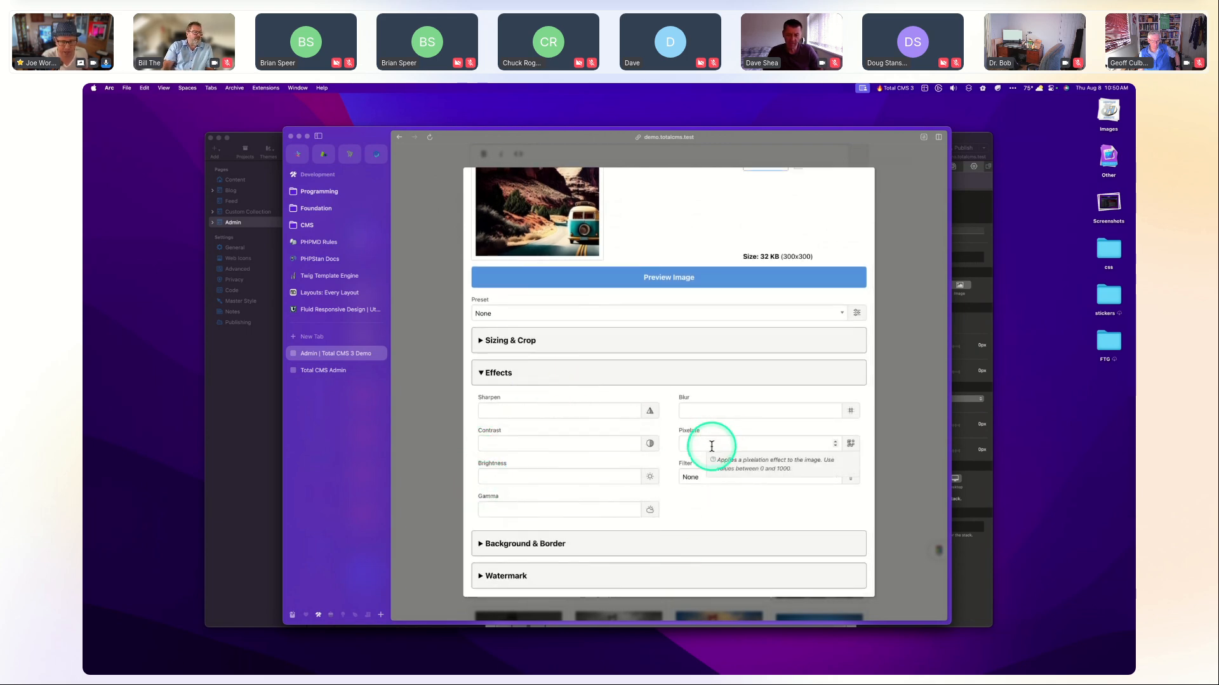
pyautogui.click(716, 471)
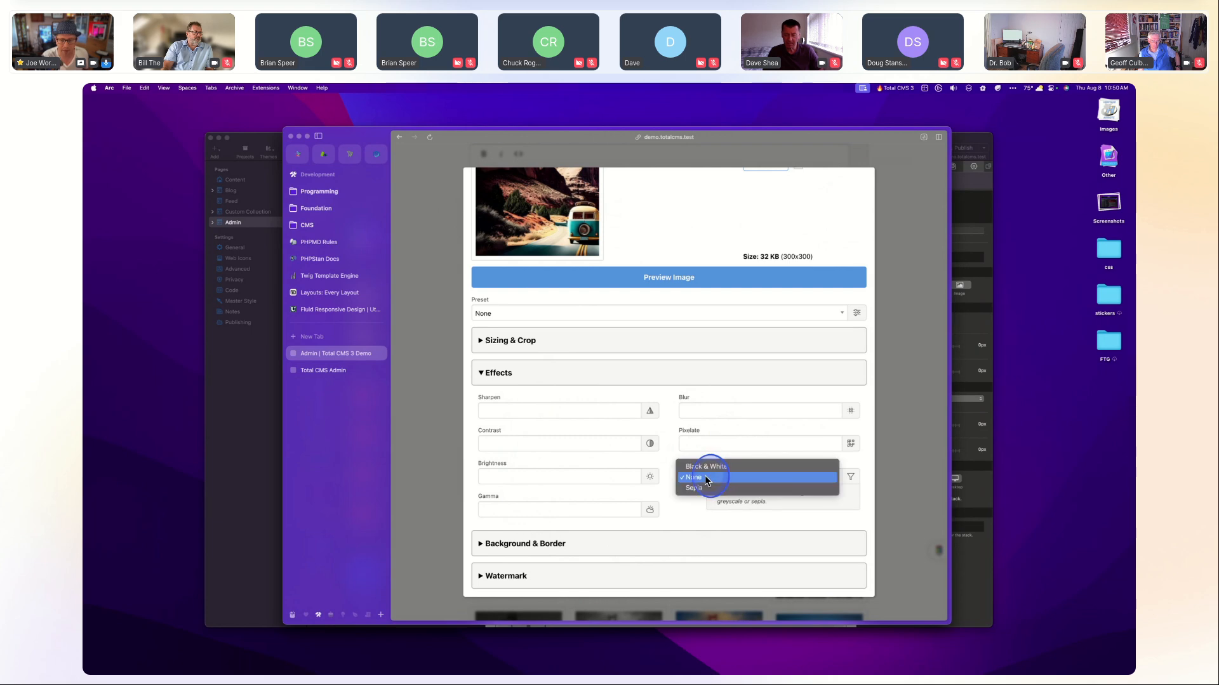
pyautogui.click(703, 487)
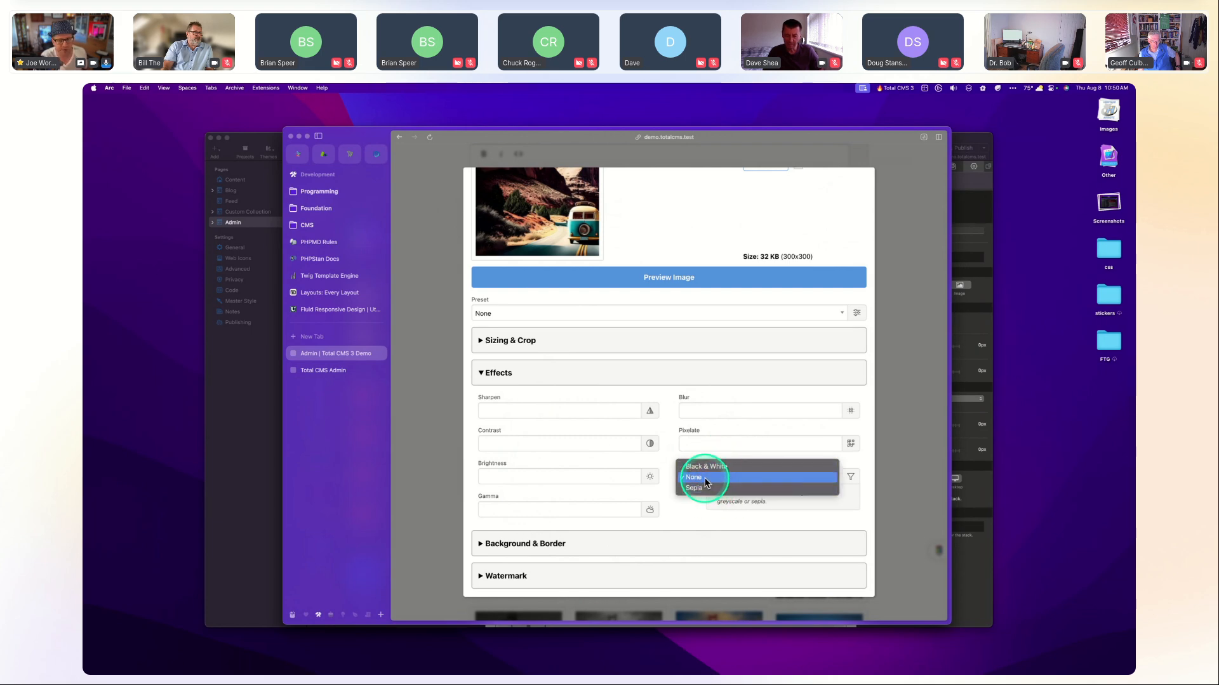
pyautogui.click(694, 513)
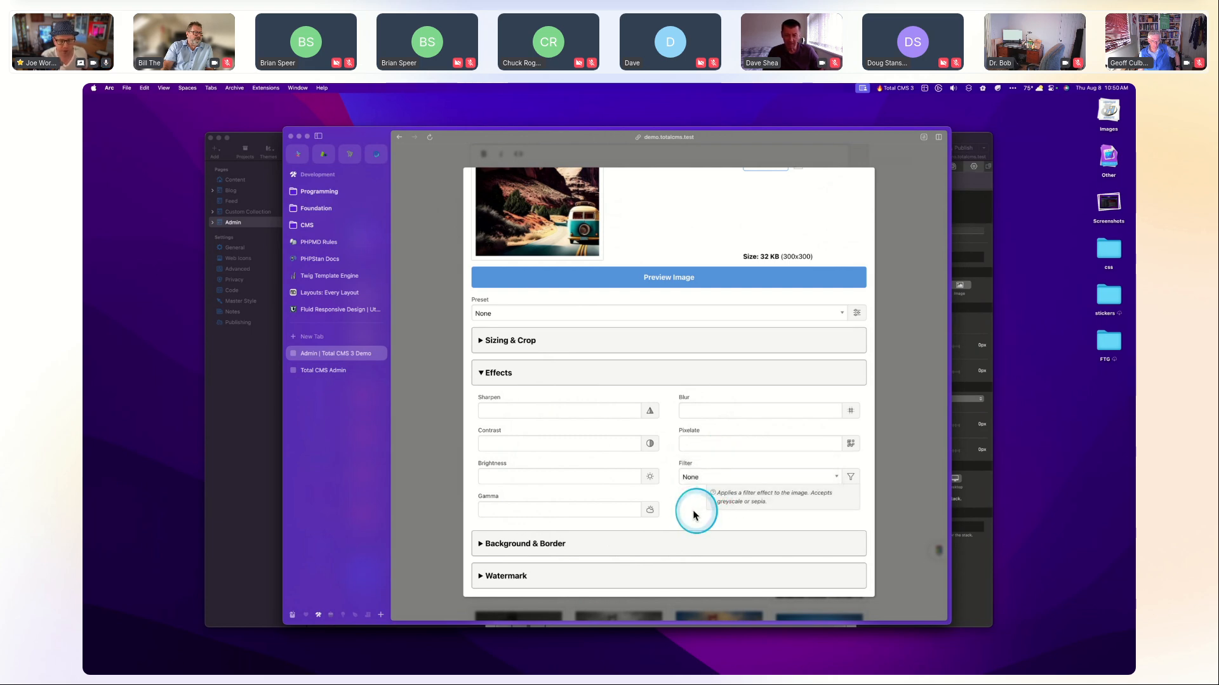
pyautogui.click(672, 547)
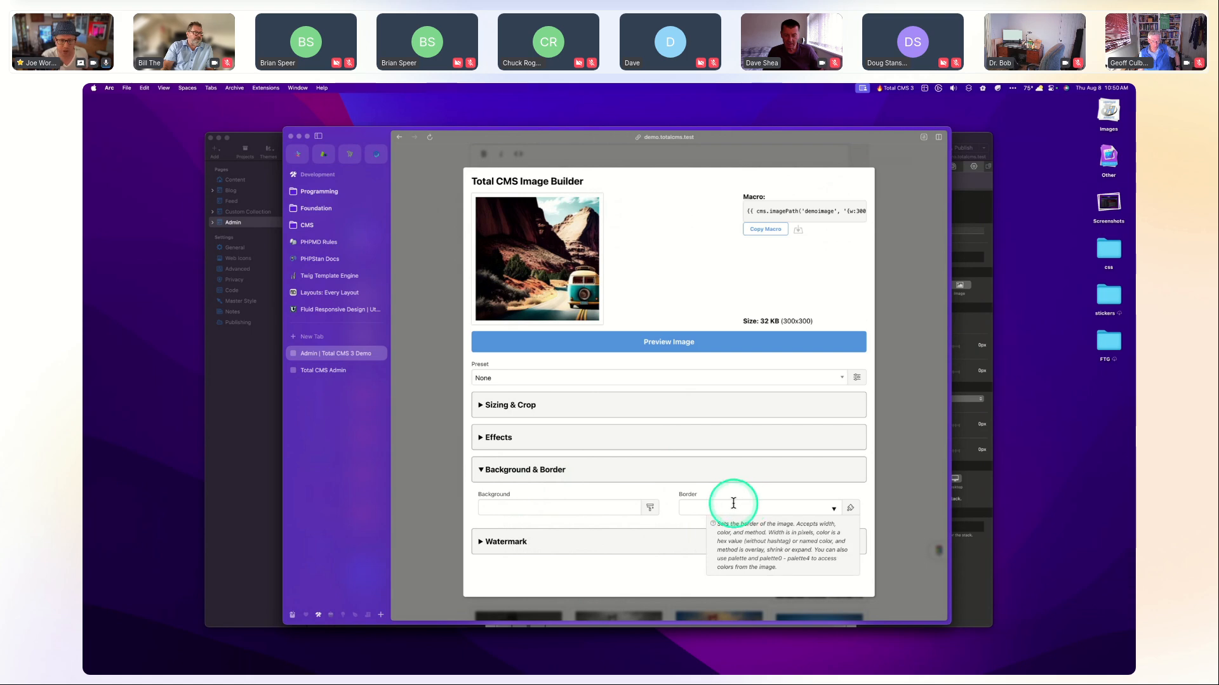
# Expand the Watermark settings and choose WeaversSpace.png as the watermark image.
pyautogui.click(608, 548)
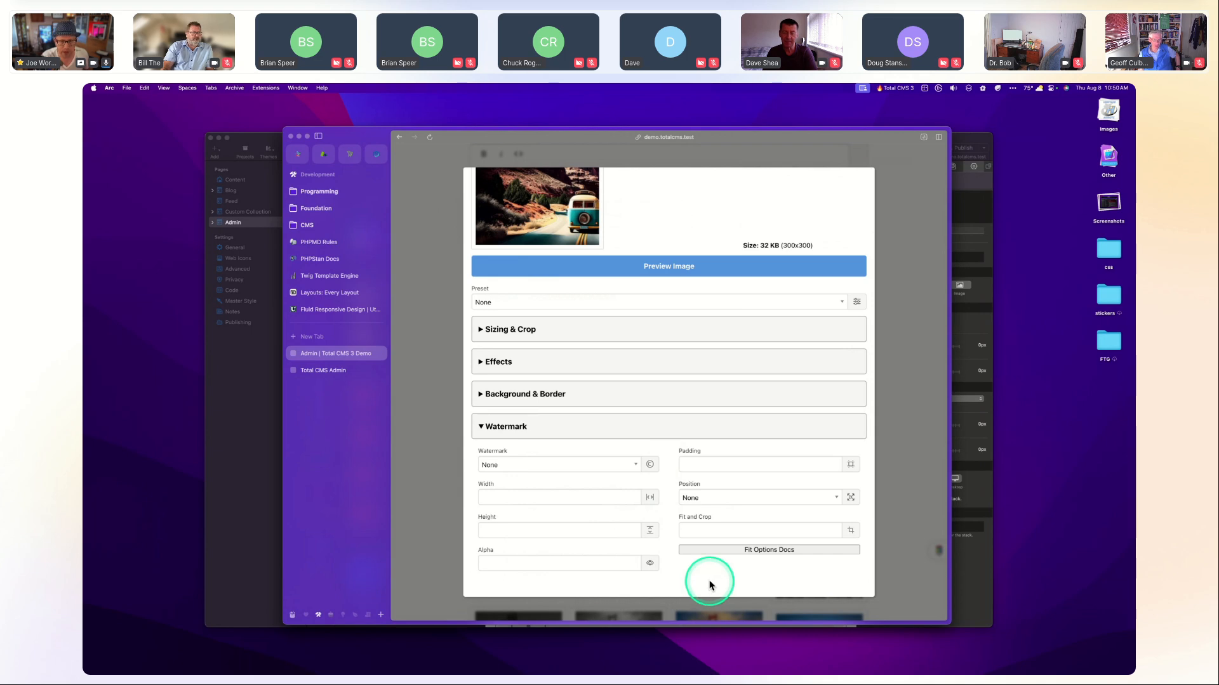
pyautogui.click(631, 468)
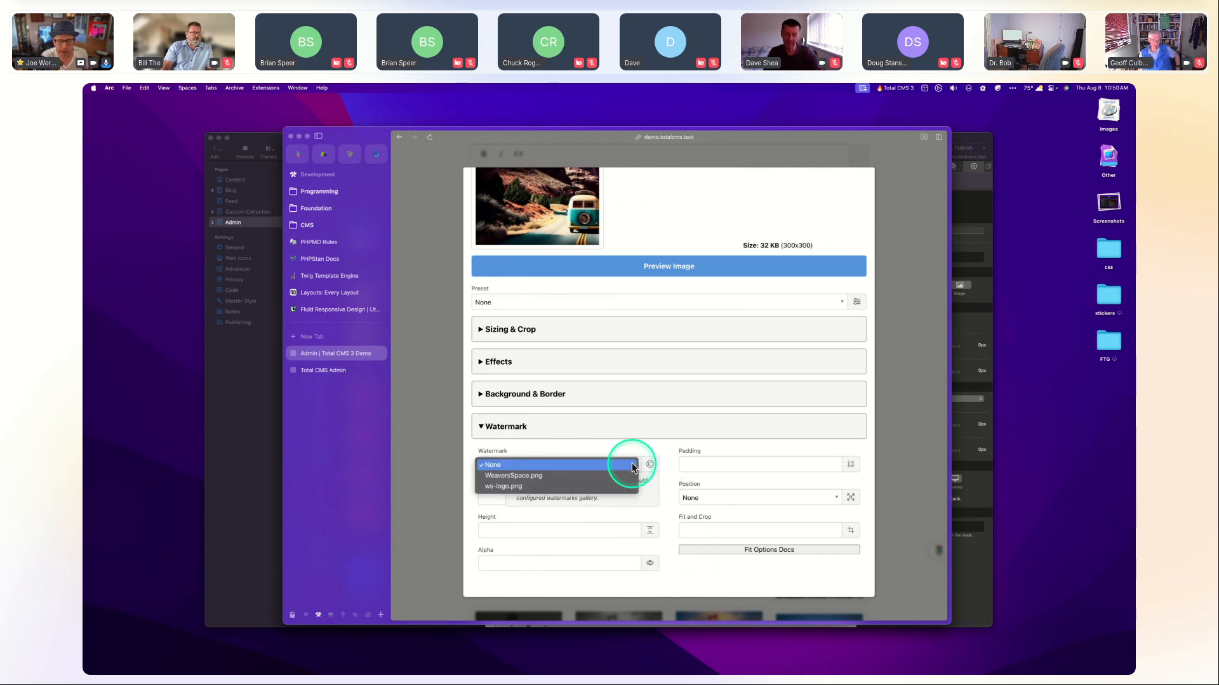
pyautogui.click(580, 488)
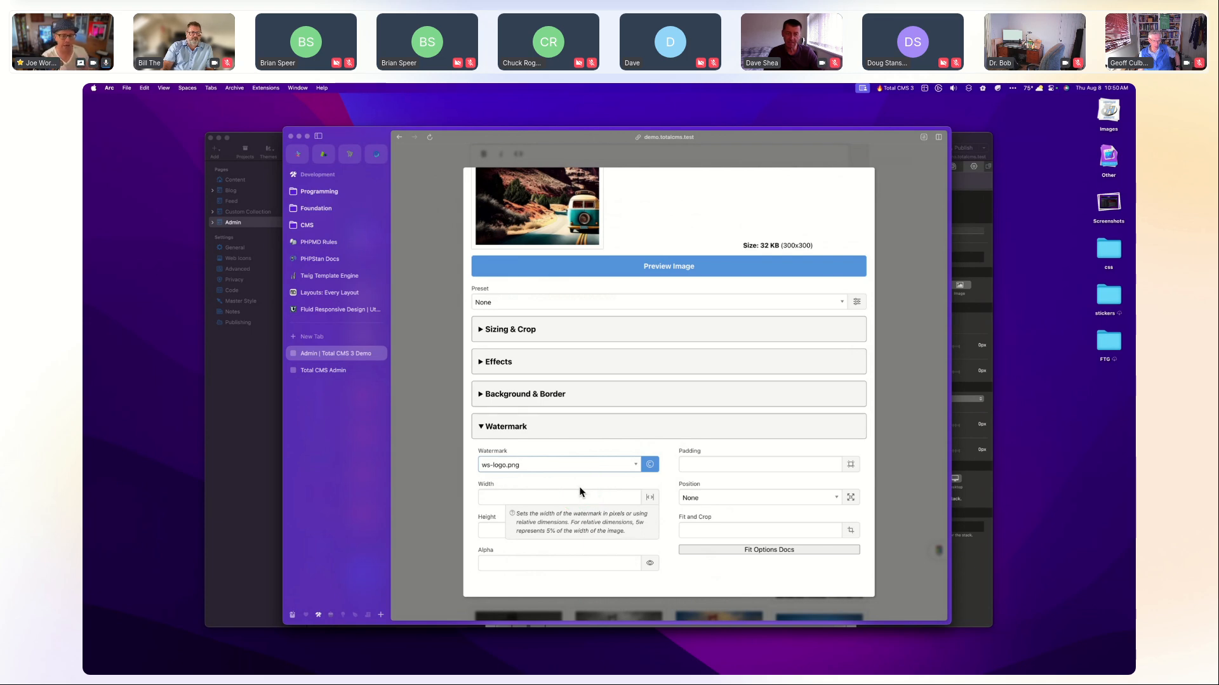
pyautogui.click(577, 470)
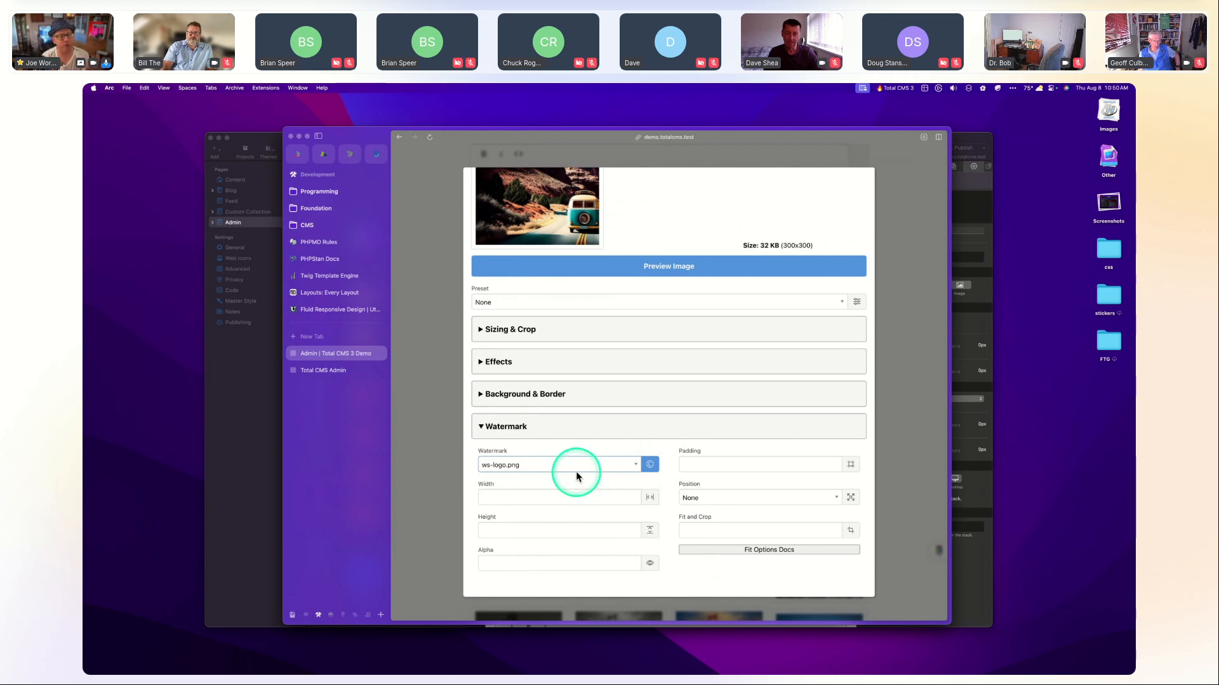
pyautogui.click(534, 464)
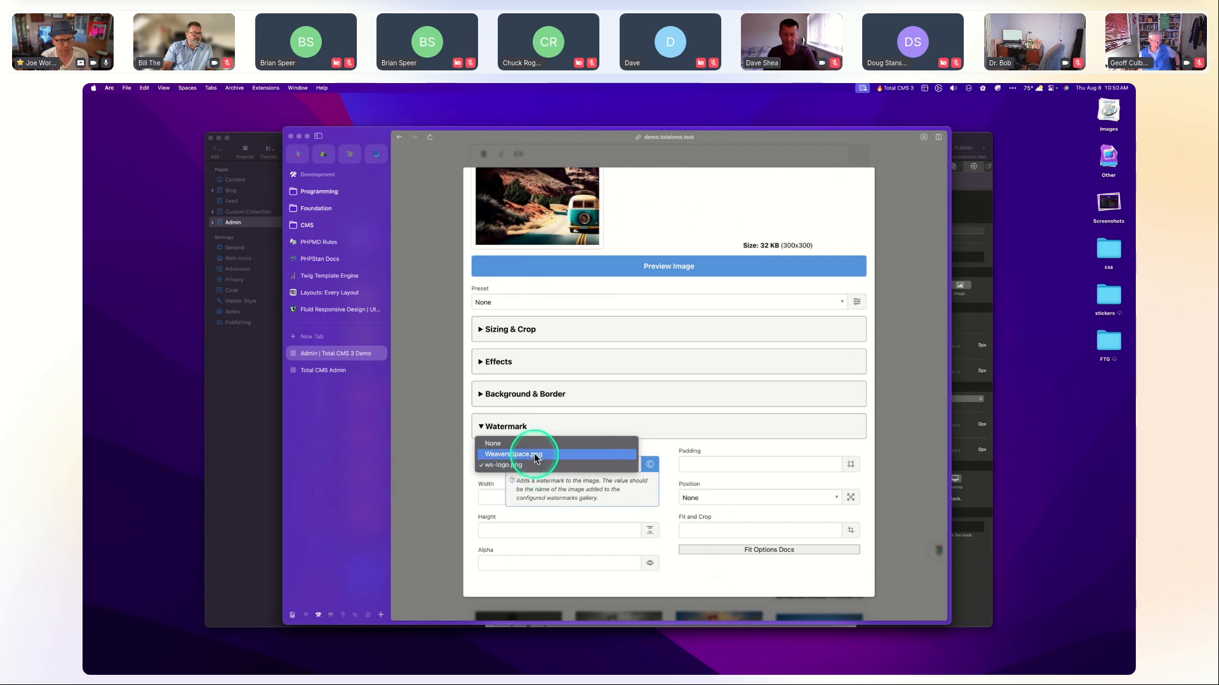
pyautogui.click(560, 455)
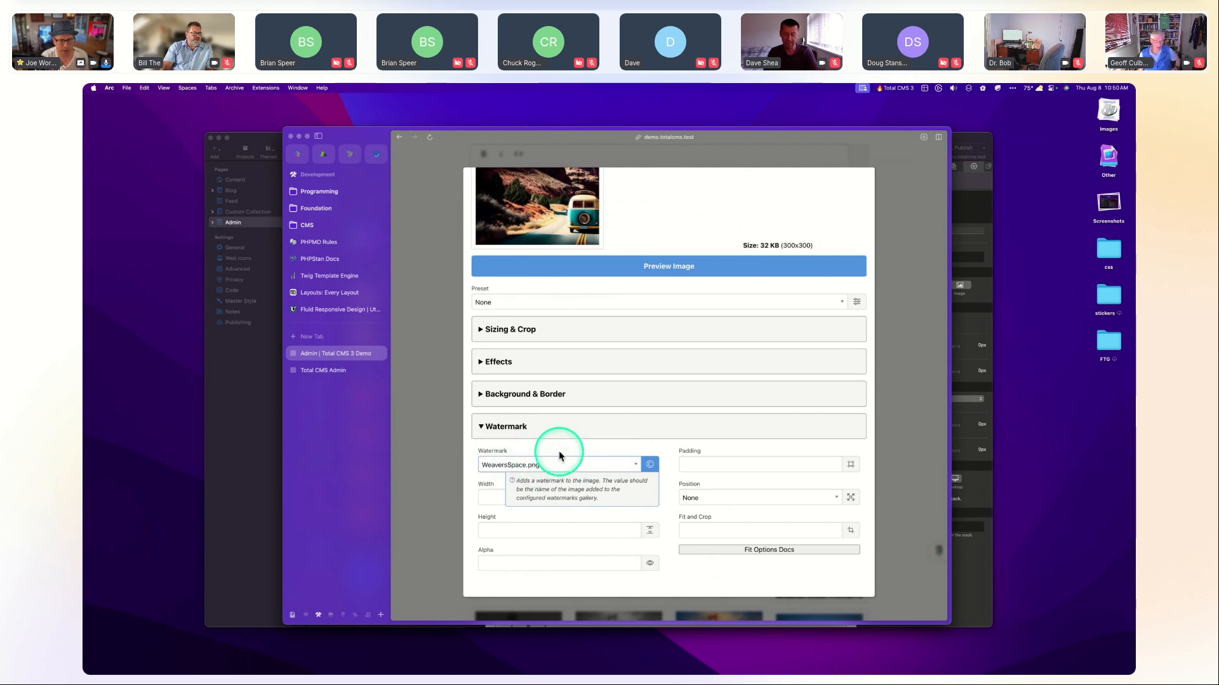
# Set the watermark's width and height to 150 and preview the watermarked van image.
pyautogui.click(498, 499)
pyautogui.write('1')
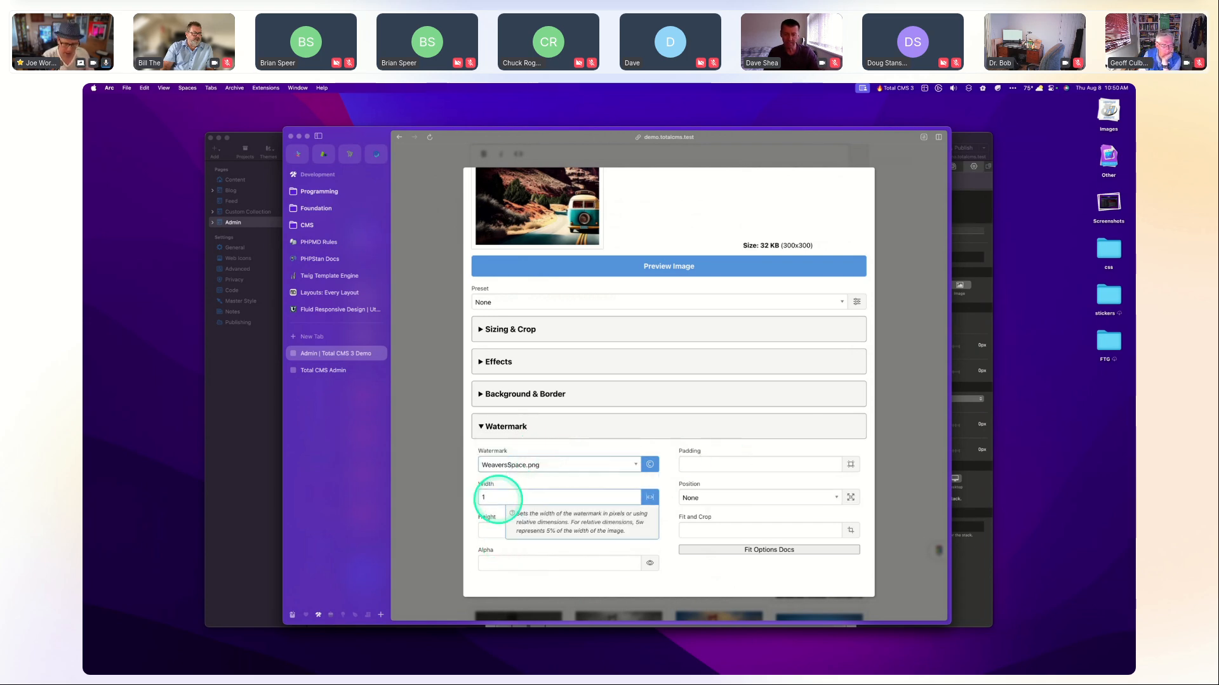
pyautogui.write('50')
pyautogui.press('Tab')
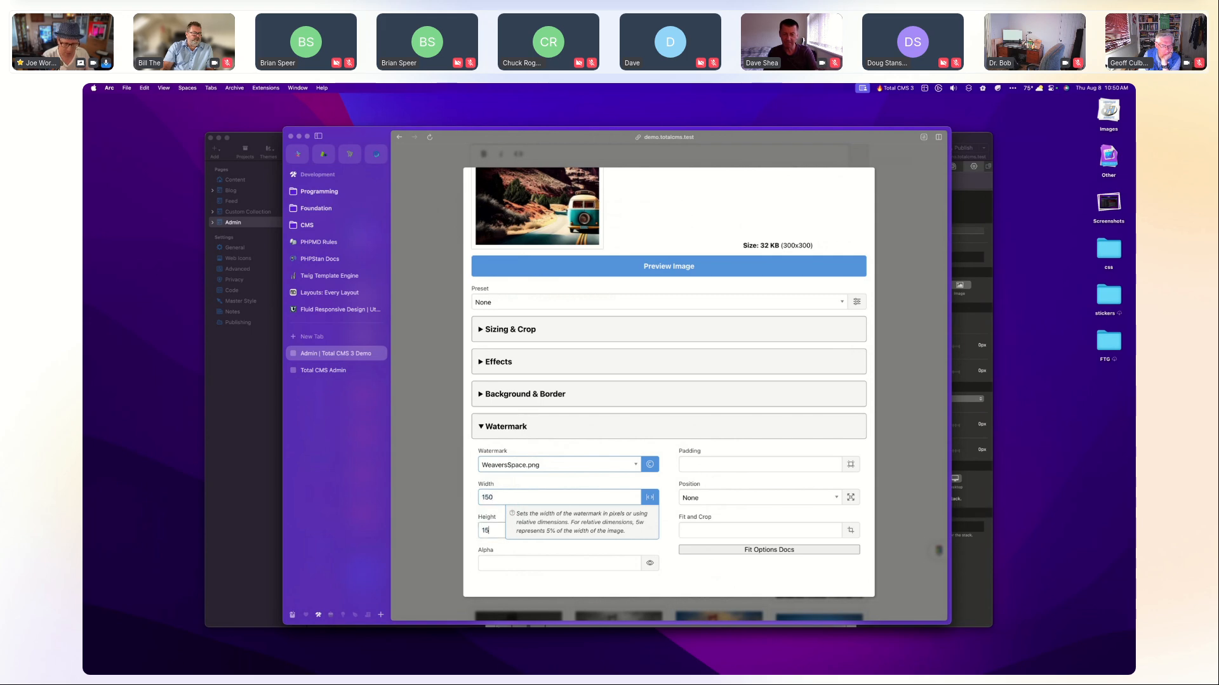
pyautogui.click(673, 267)
pyautogui.scroll(2, 692, 231)
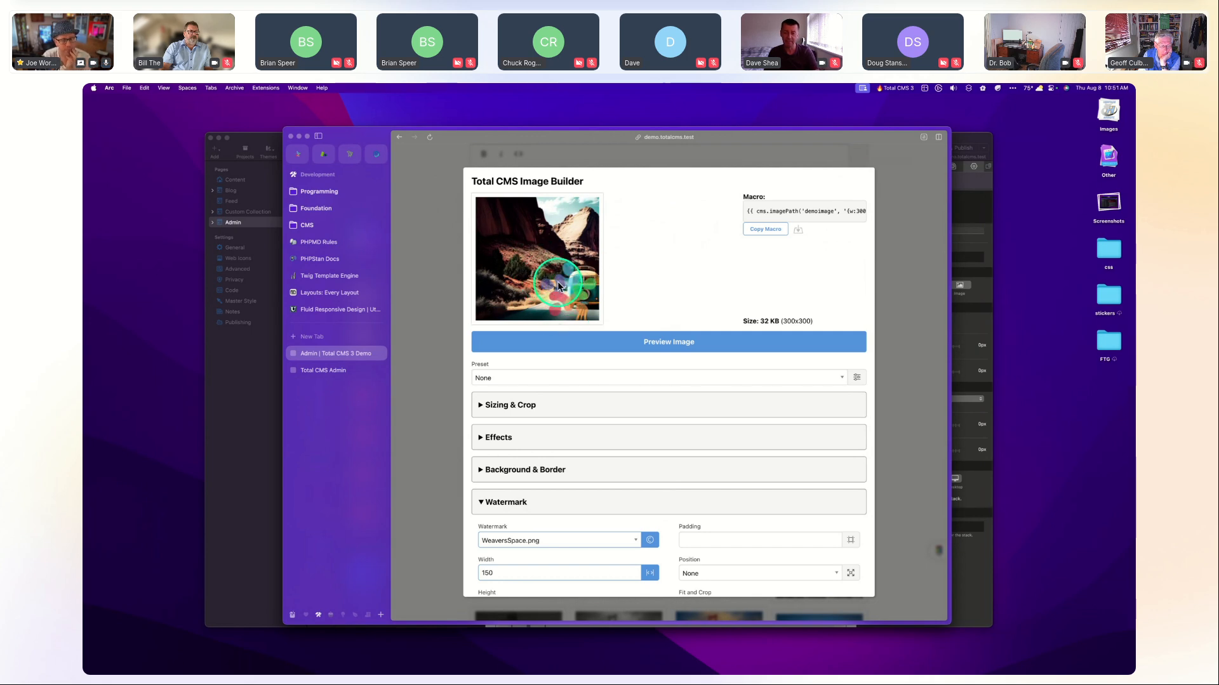
# Switch the watermark image to ws-logo.png and preview the result on the van image.
pyautogui.scroll(-3, 602, 413)
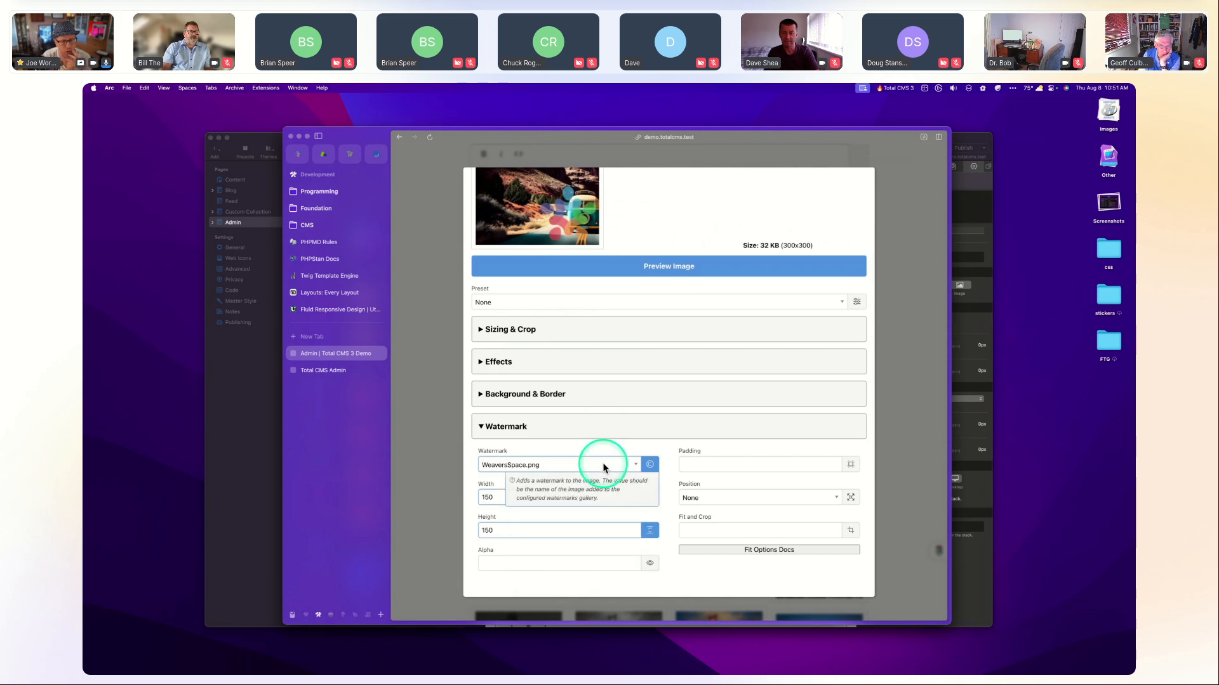
pyautogui.click(603, 468)
pyautogui.click(531, 470)
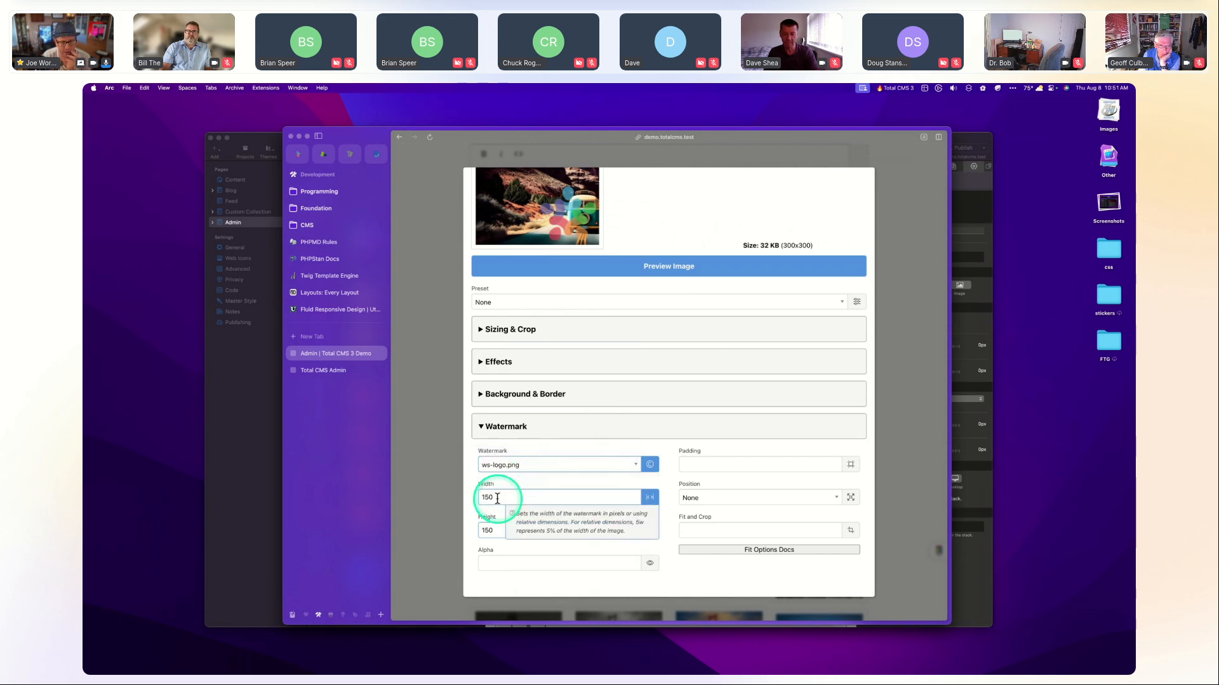
pyautogui.click(697, 266)
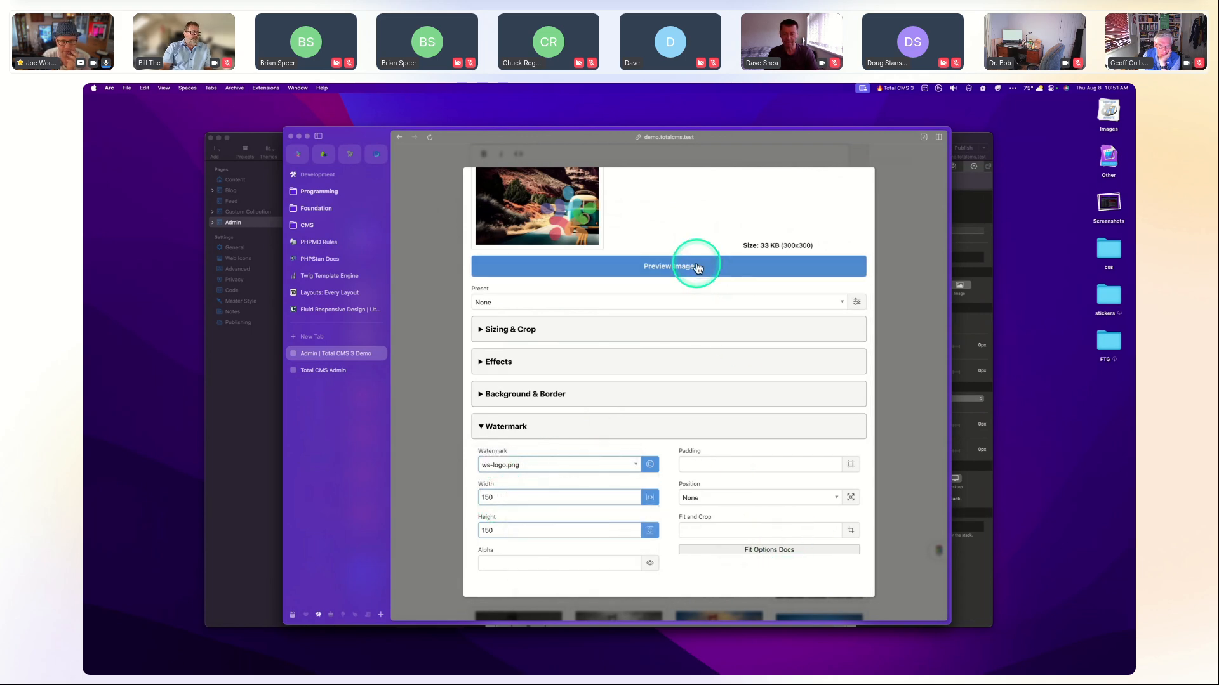
pyautogui.scroll(3, 556, 245)
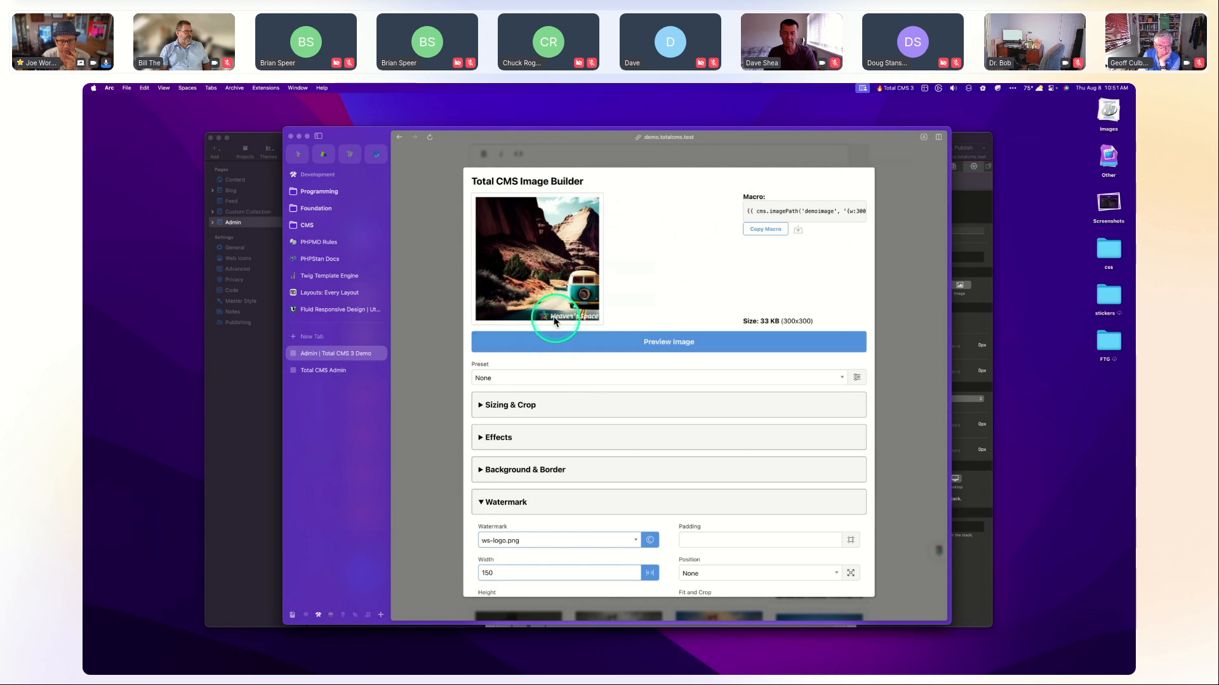
# Set the watermark position to Center with a width and height of 200, and preview the image.
pyautogui.scroll(-3, 607, 384)
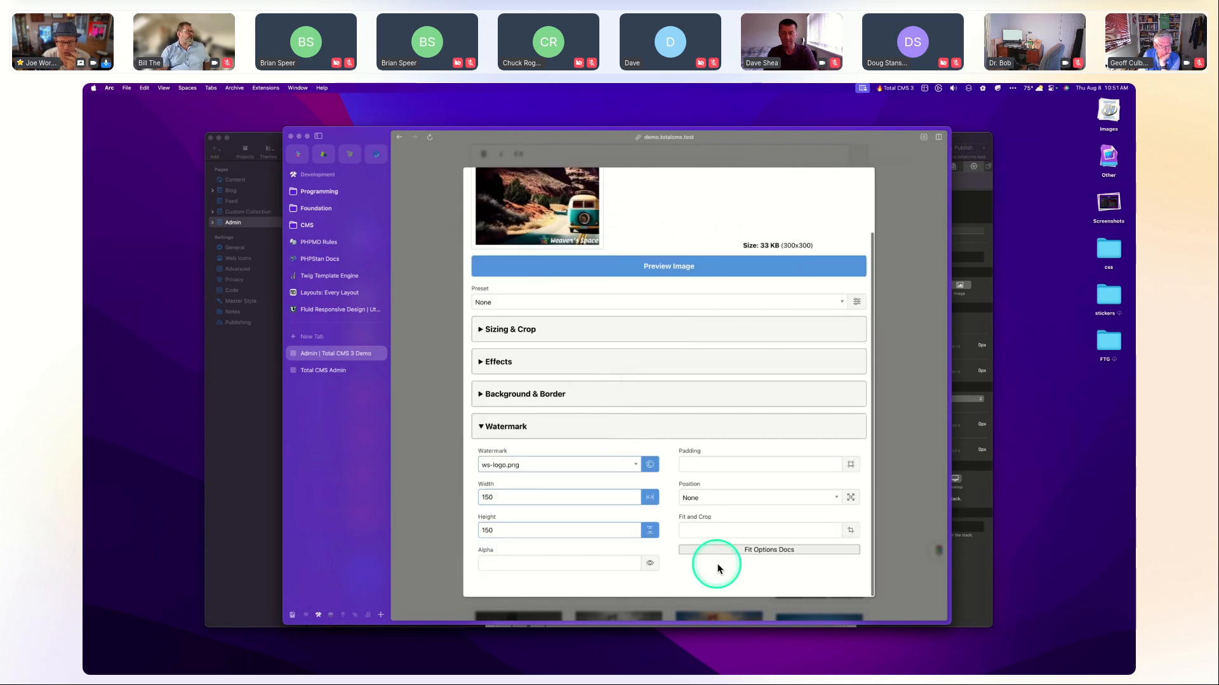
pyautogui.click(709, 498)
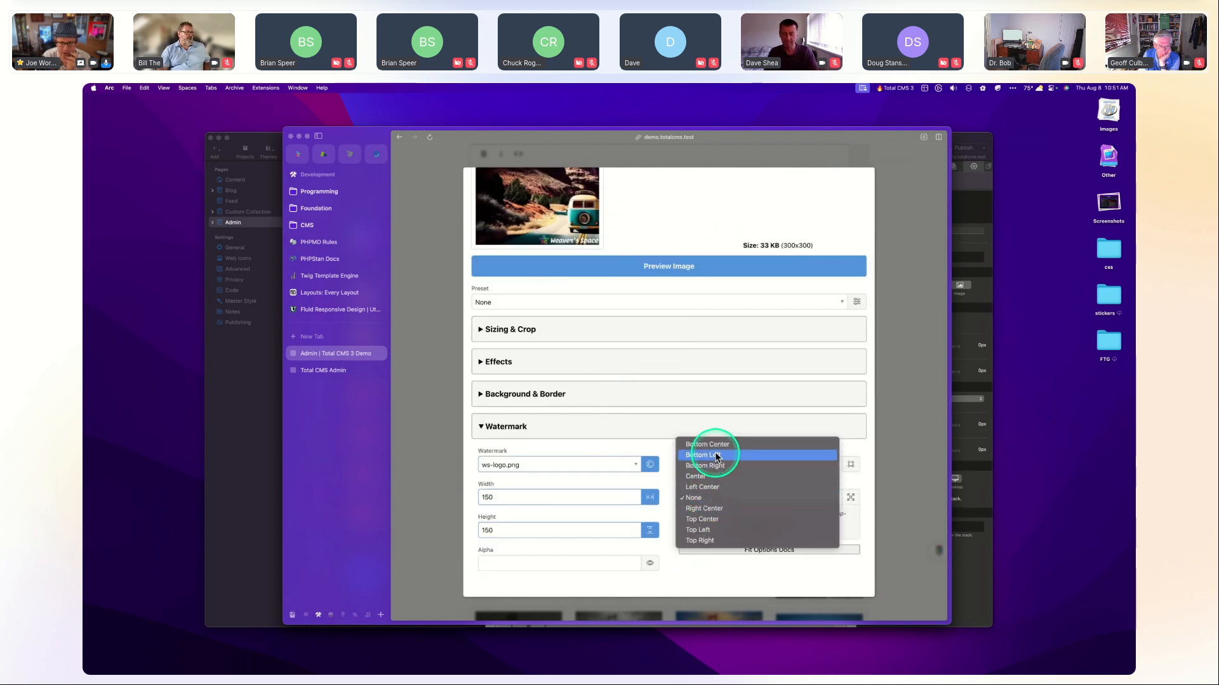
pyautogui.click(698, 476)
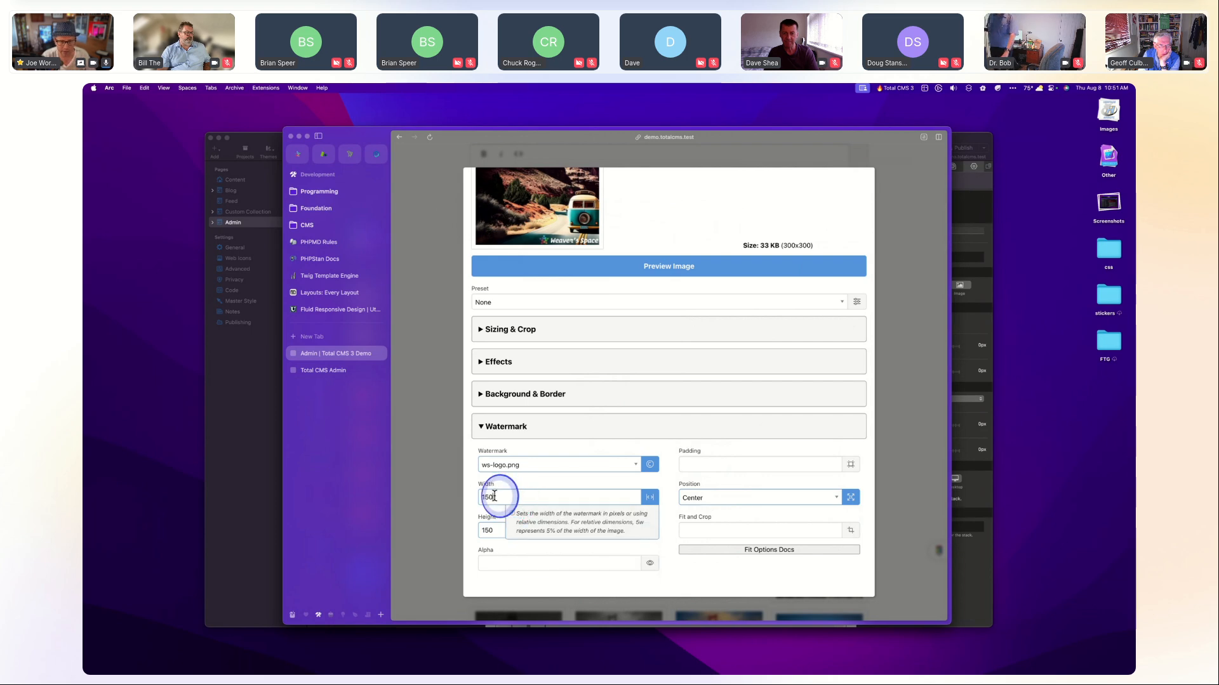
pyautogui.press('BackSpace')
pyautogui.press('BackSpace')
pyautogui.press('BackSpace')
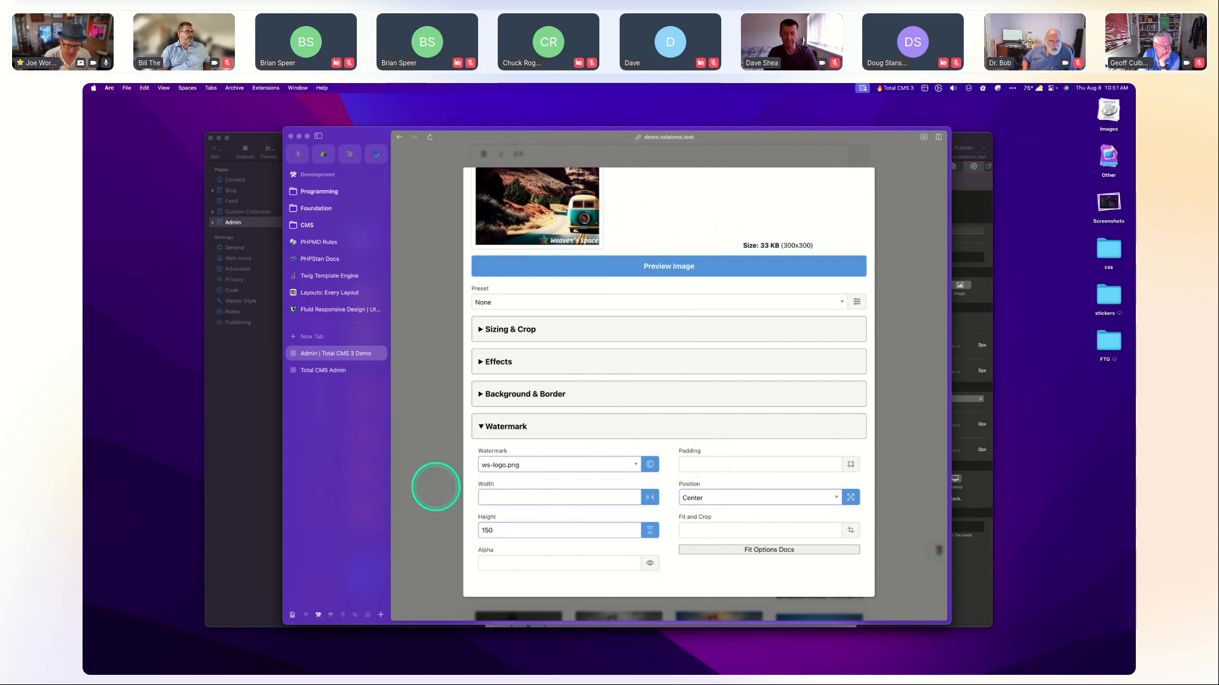
pyautogui.write('200')
pyautogui.press('Tab')
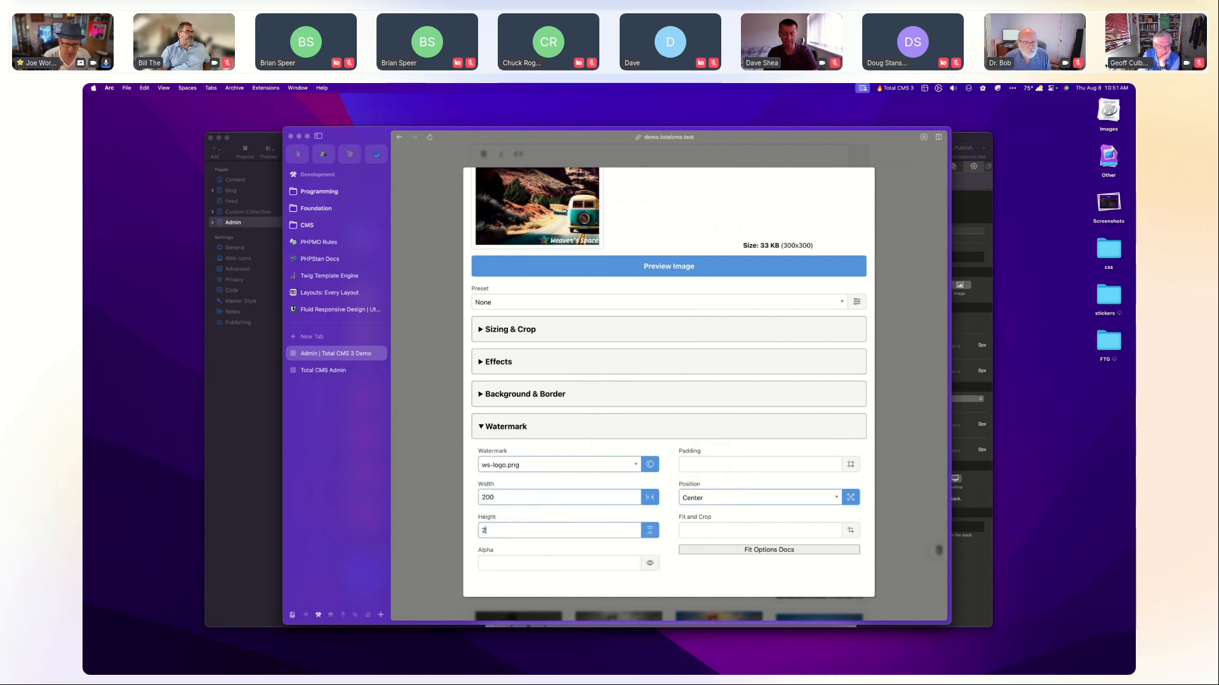
pyautogui.write('200')
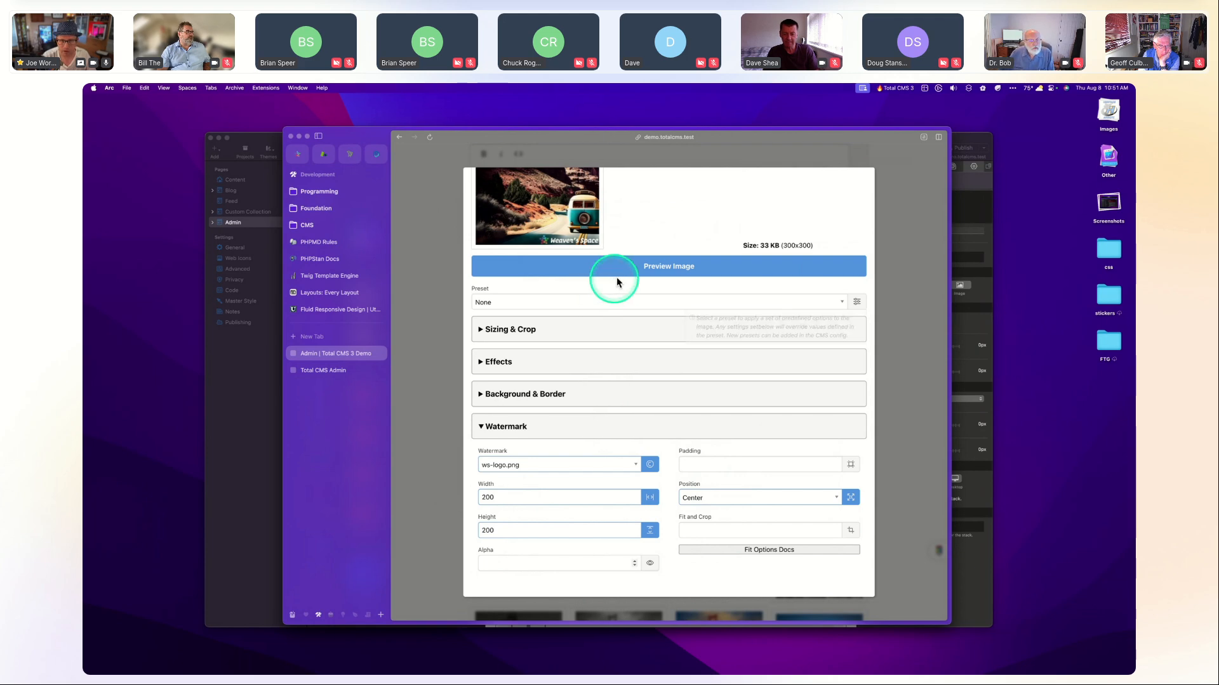
pyautogui.click(656, 269)
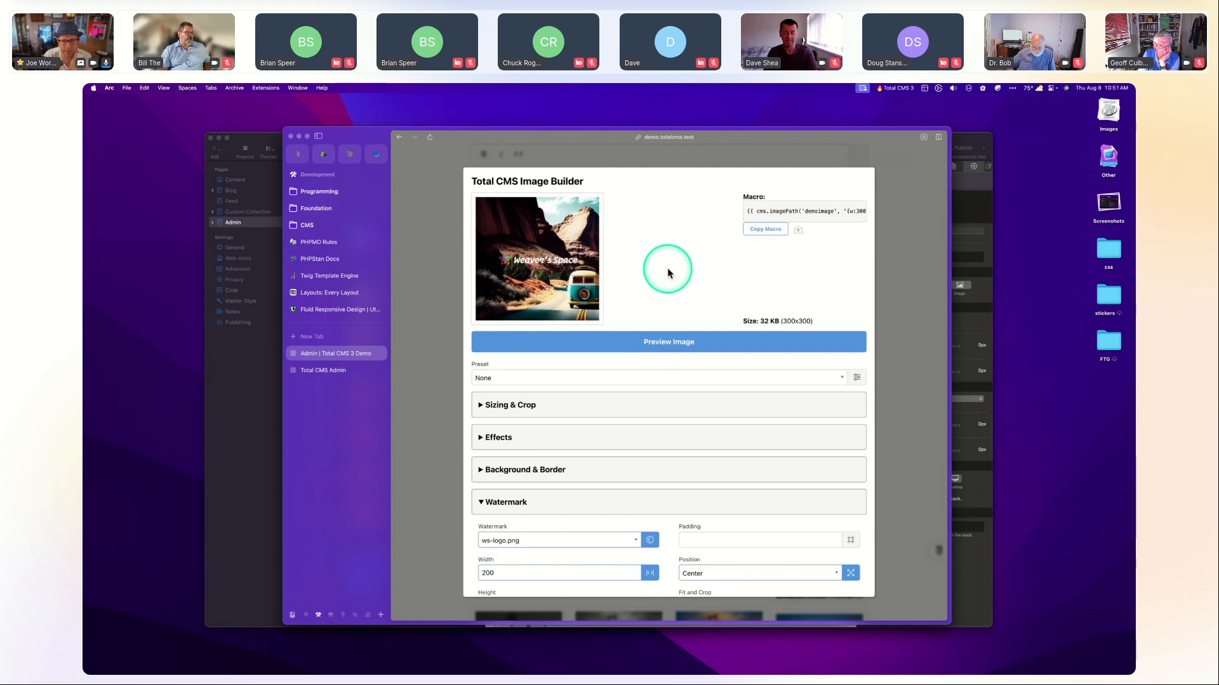
# Set the watermark's alpha to 50 and preview the van image with the more transparent logo.
pyautogui.scroll(-2, 666, 272)
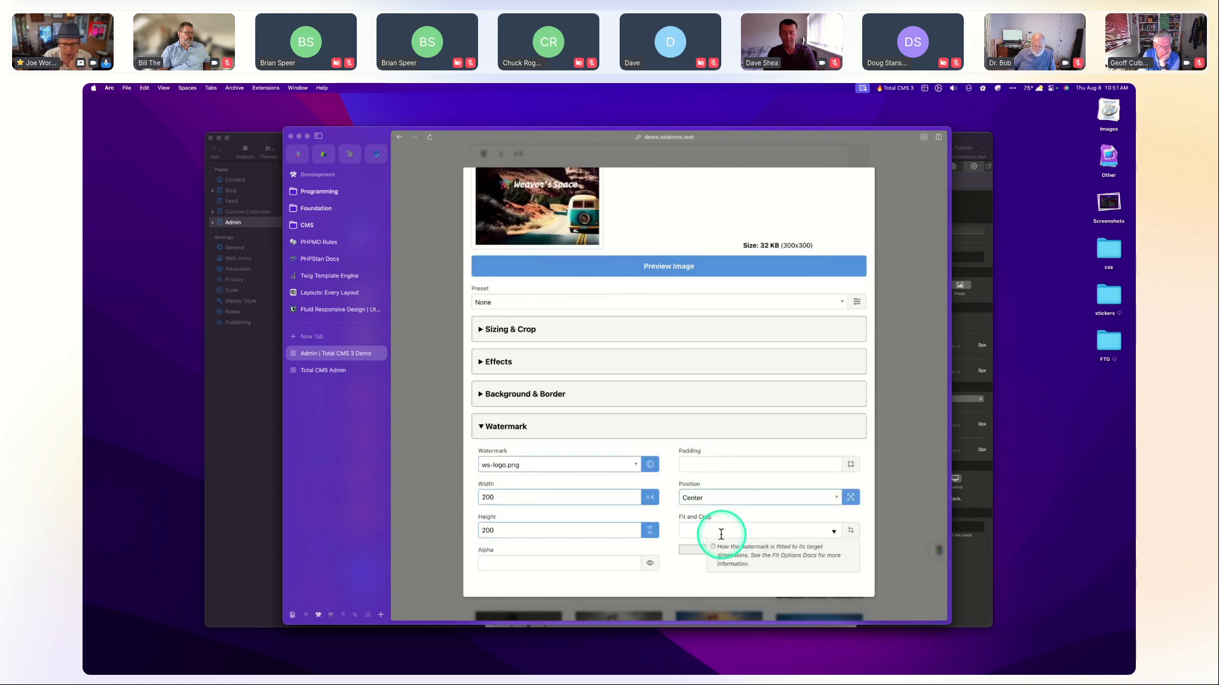
pyautogui.click(592, 556)
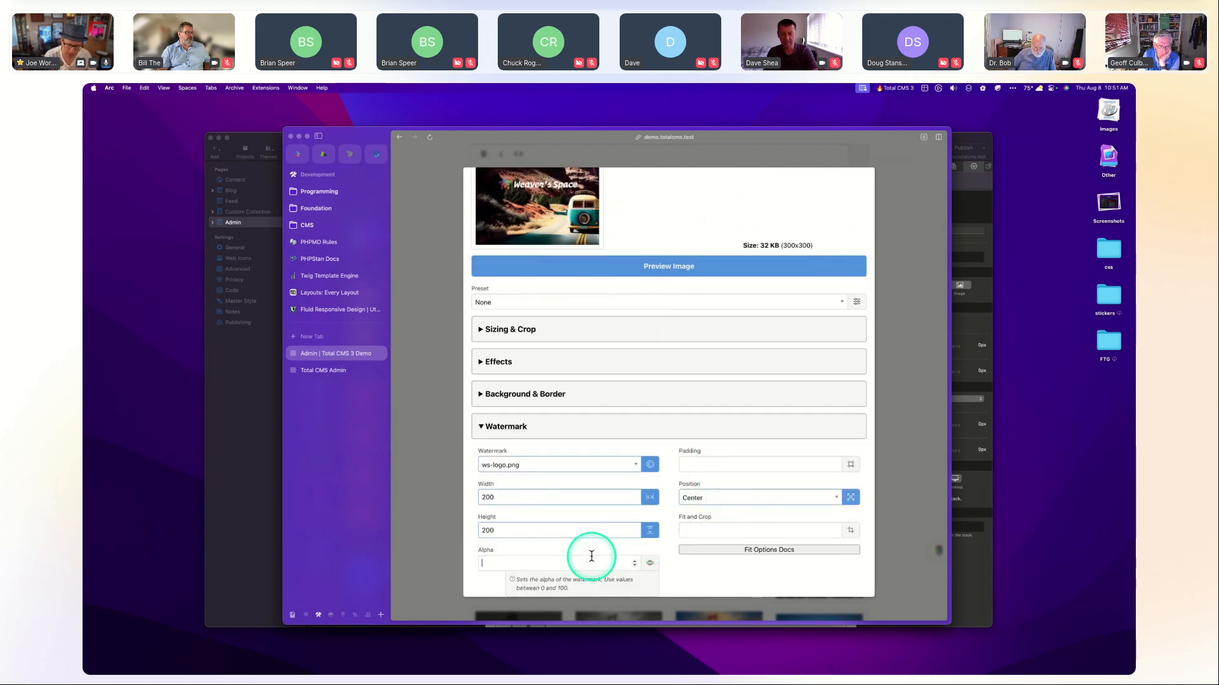
pyautogui.write('50')
pyautogui.click(656, 266)
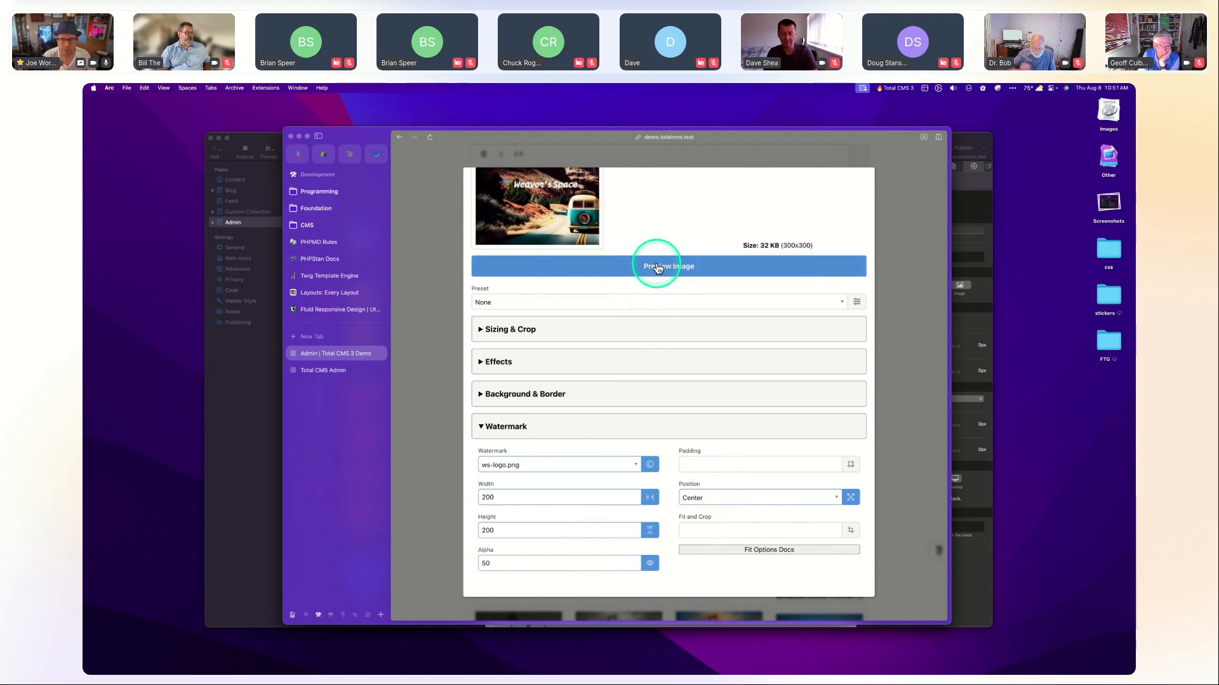
pyautogui.scroll(2, 658, 269)
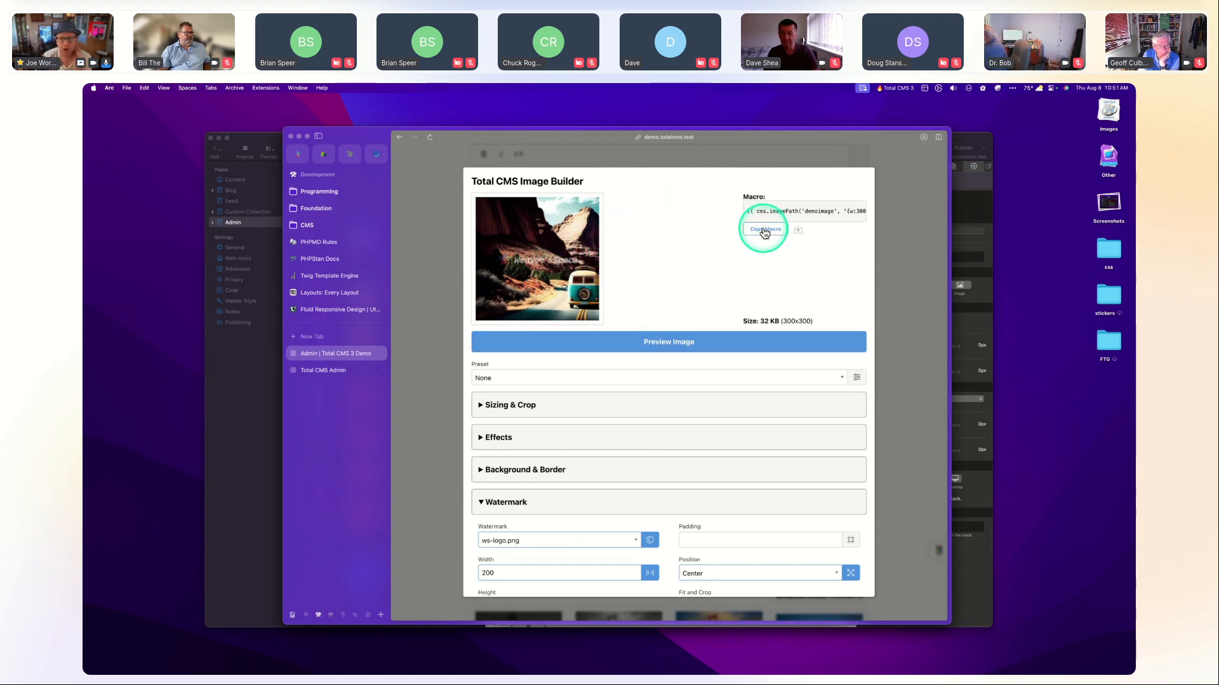
# Read through the generated image macro, including its watermark size, alpha and position parameters.
pyautogui.hscroll(5, 777, 210)
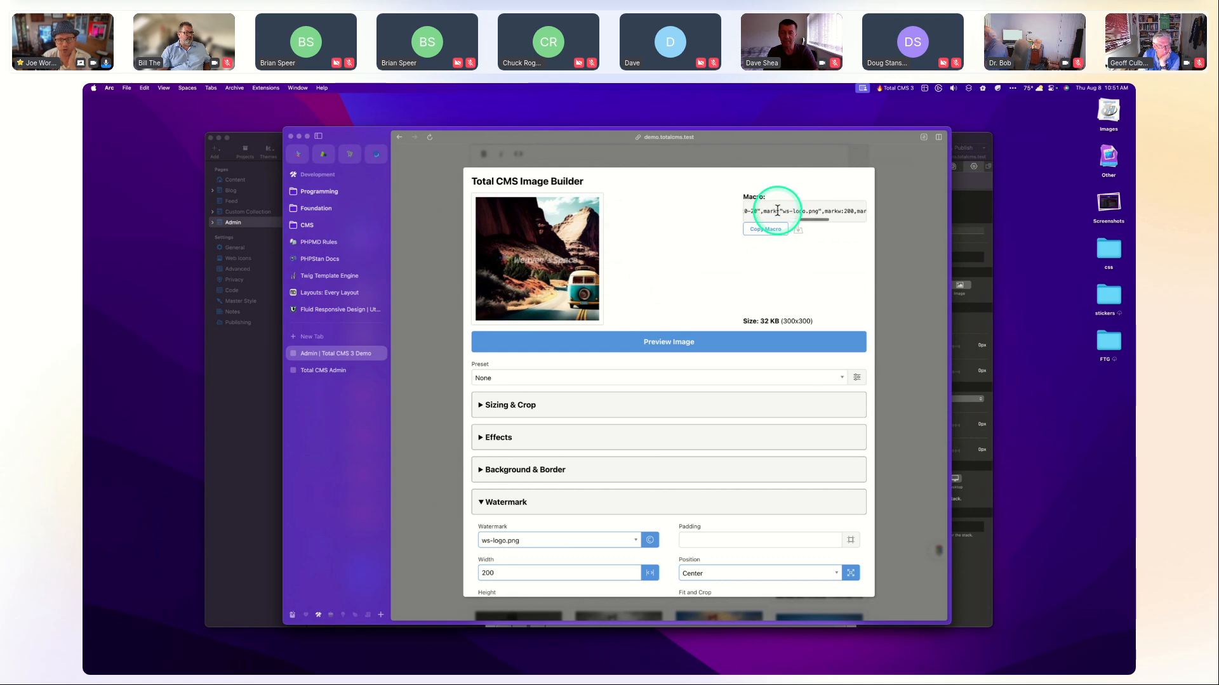
pyautogui.hscroll(-5, 778, 210)
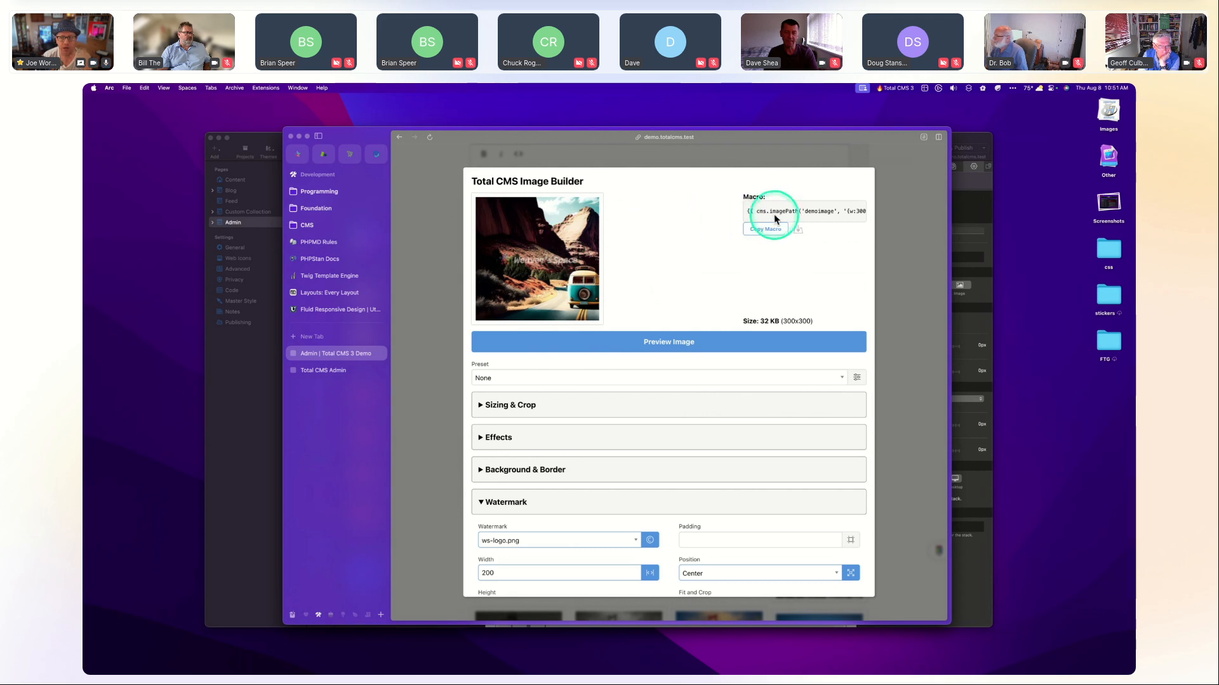
pyautogui.hscroll(10, 780, 214)
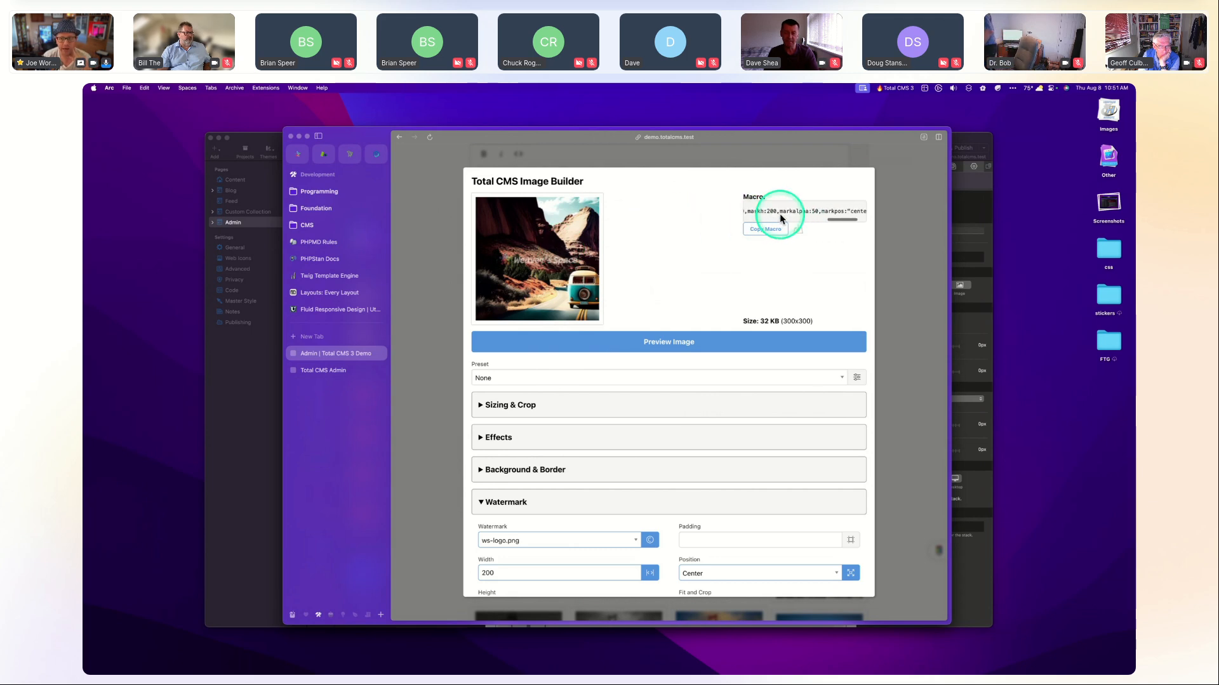
# Review the generated image macro's parameters from start to end and copy the macro.
pyautogui.hscroll(-10, 780, 214)
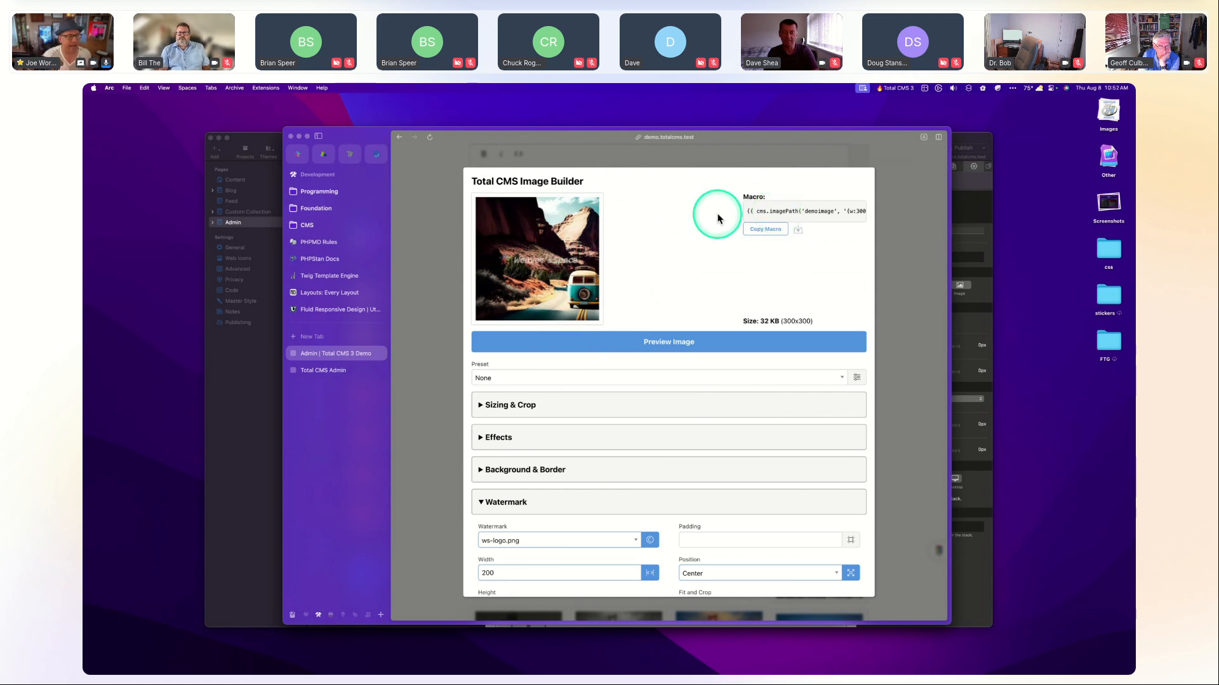
pyautogui.click(764, 228)
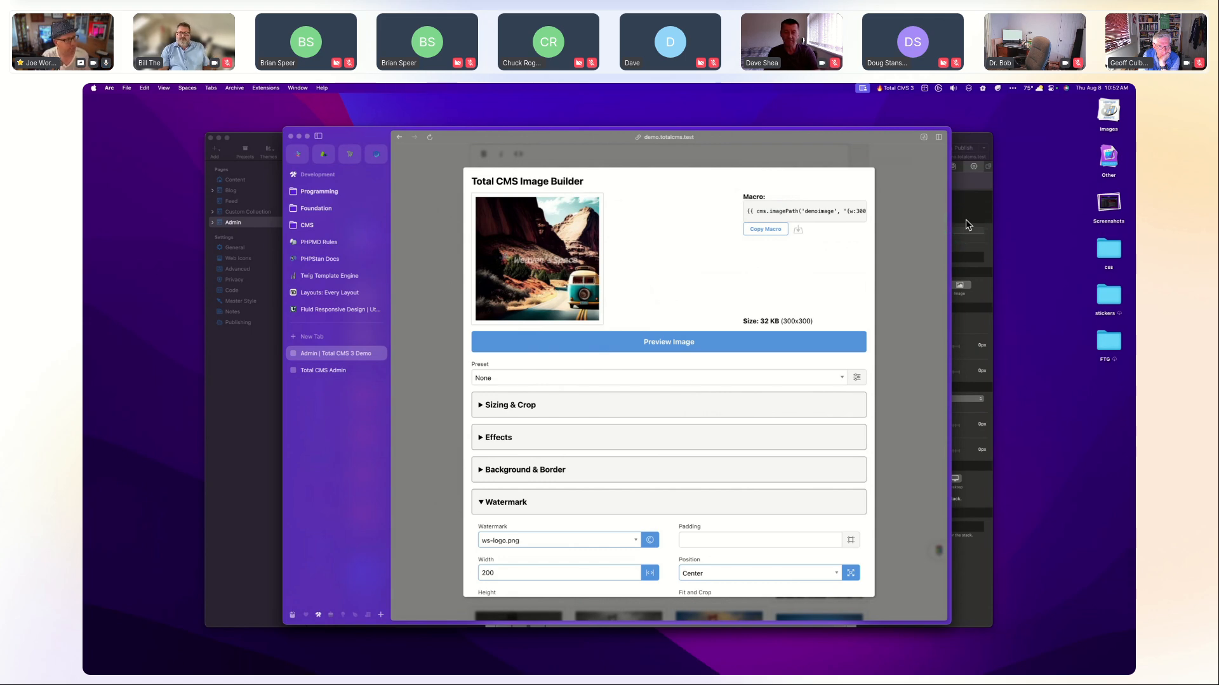
pyautogui.hscroll(10, 808, 211)
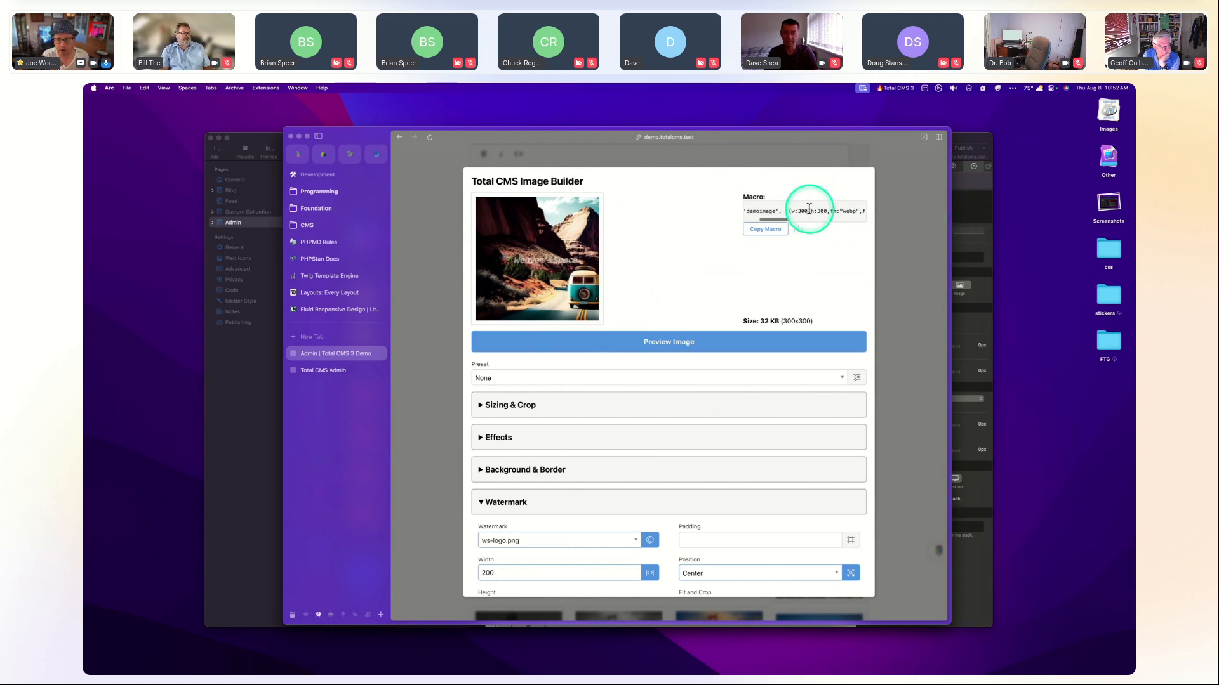
pyautogui.hscroll(6, 809, 210)
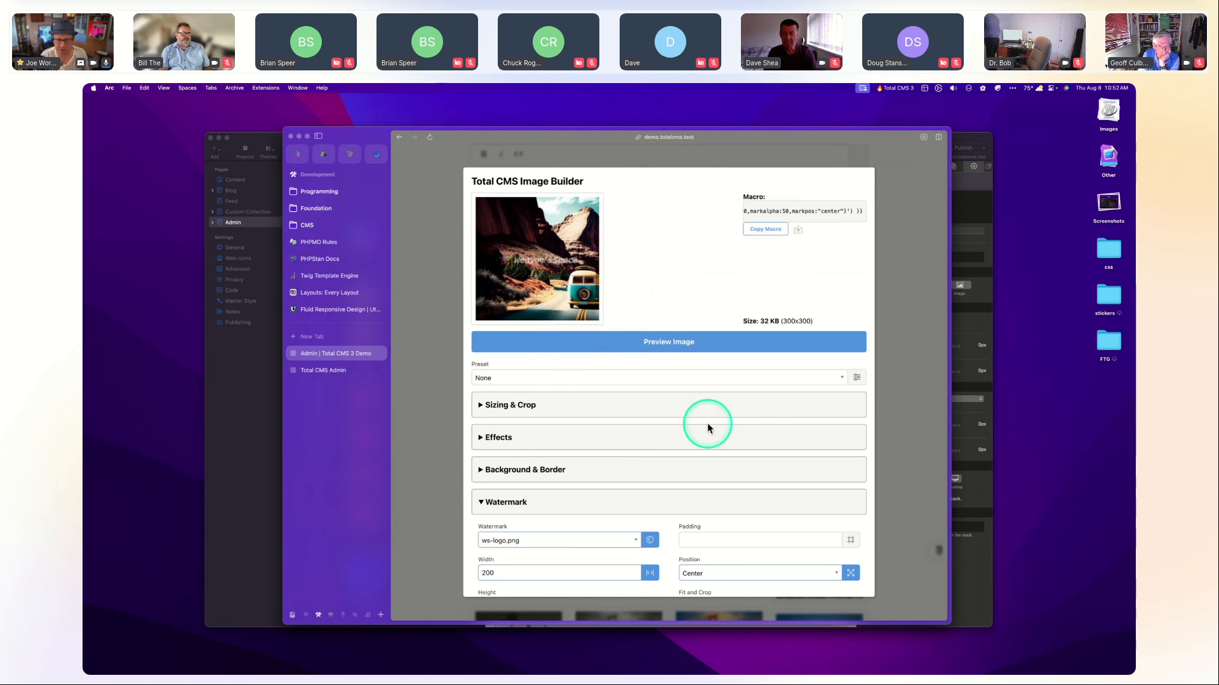
pyautogui.scroll(-3, 666, 493)
pyautogui.scroll(3, 724, 380)
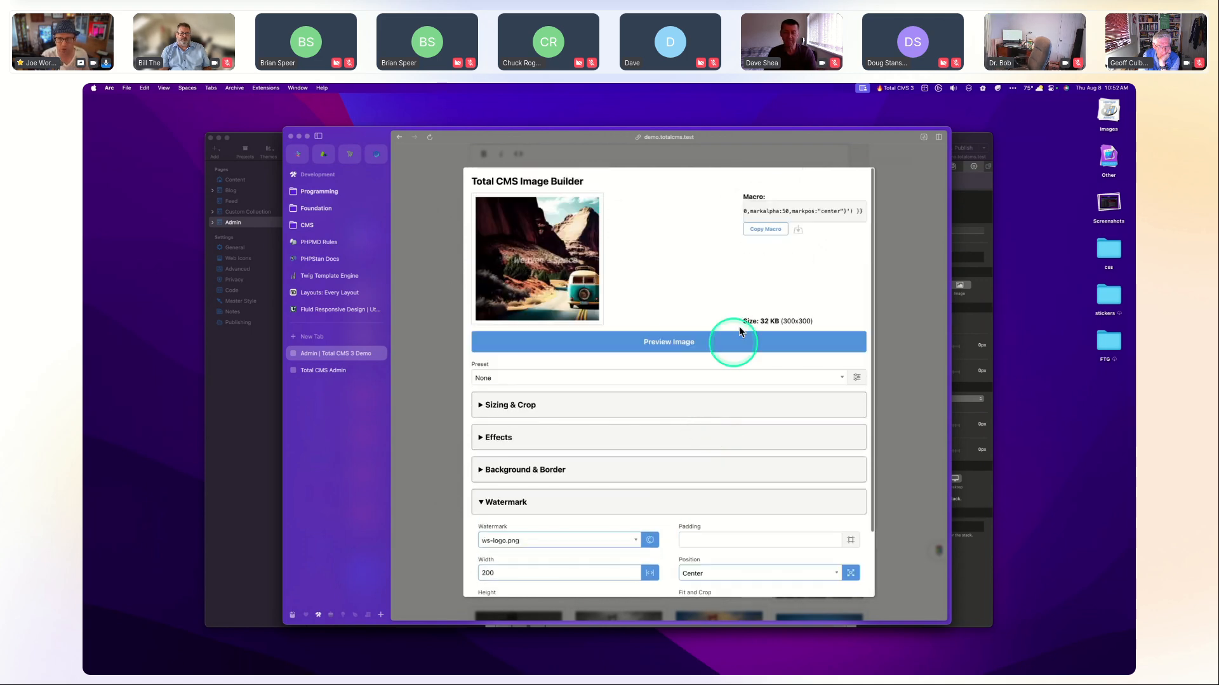
pyautogui.hscroll(-10, 804, 211)
pyautogui.hscroll(-5, 802, 211)
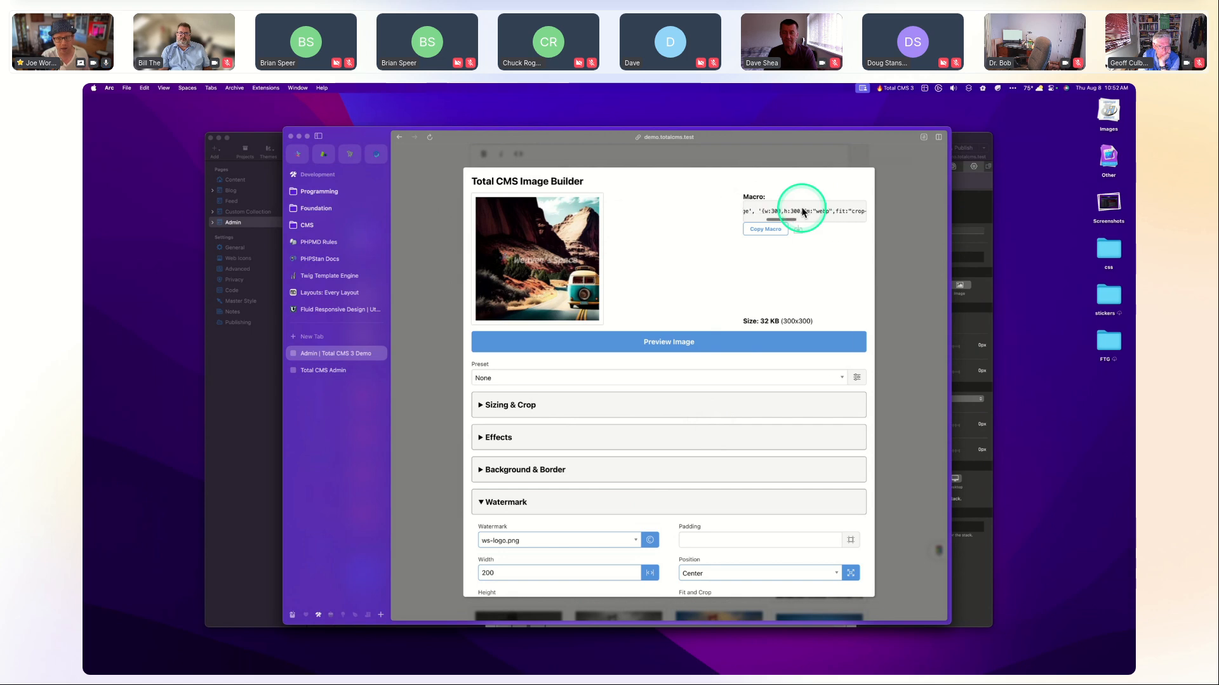
pyautogui.click(764, 231)
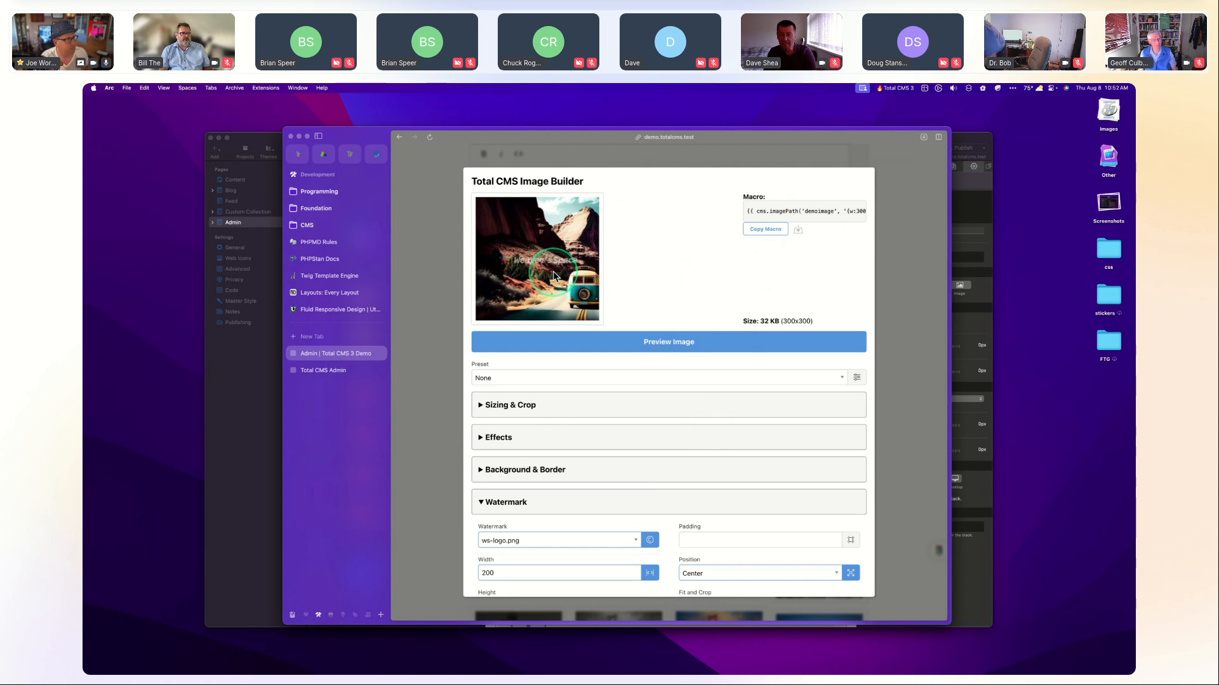
# Download the watermarked van image and inspect the downloaded file in Preview, closing it when done.
pyautogui.click(829, 228)
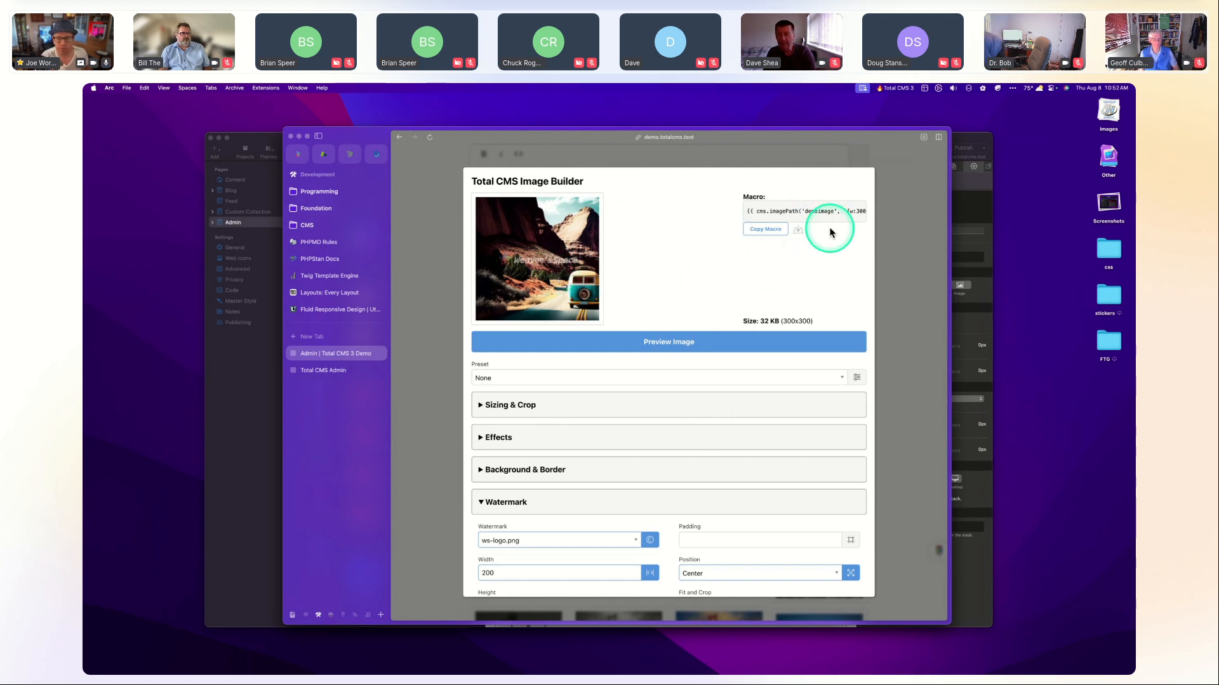
pyautogui.click(797, 229)
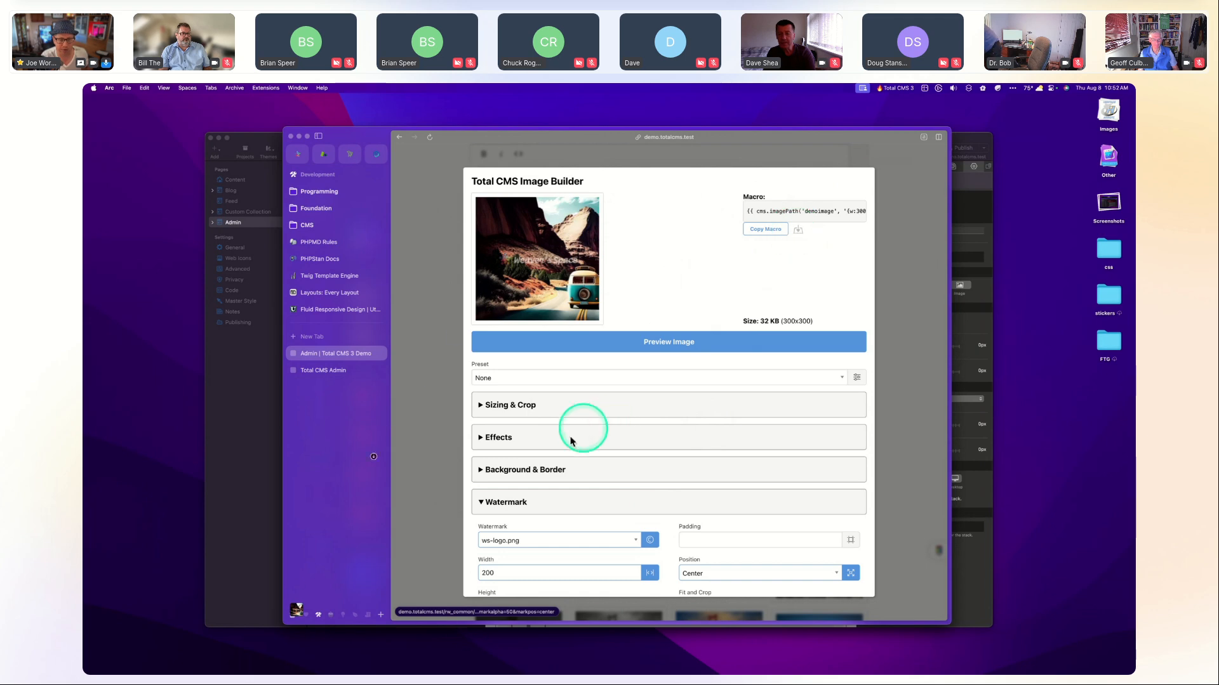
pyautogui.moveTo(456, 673)
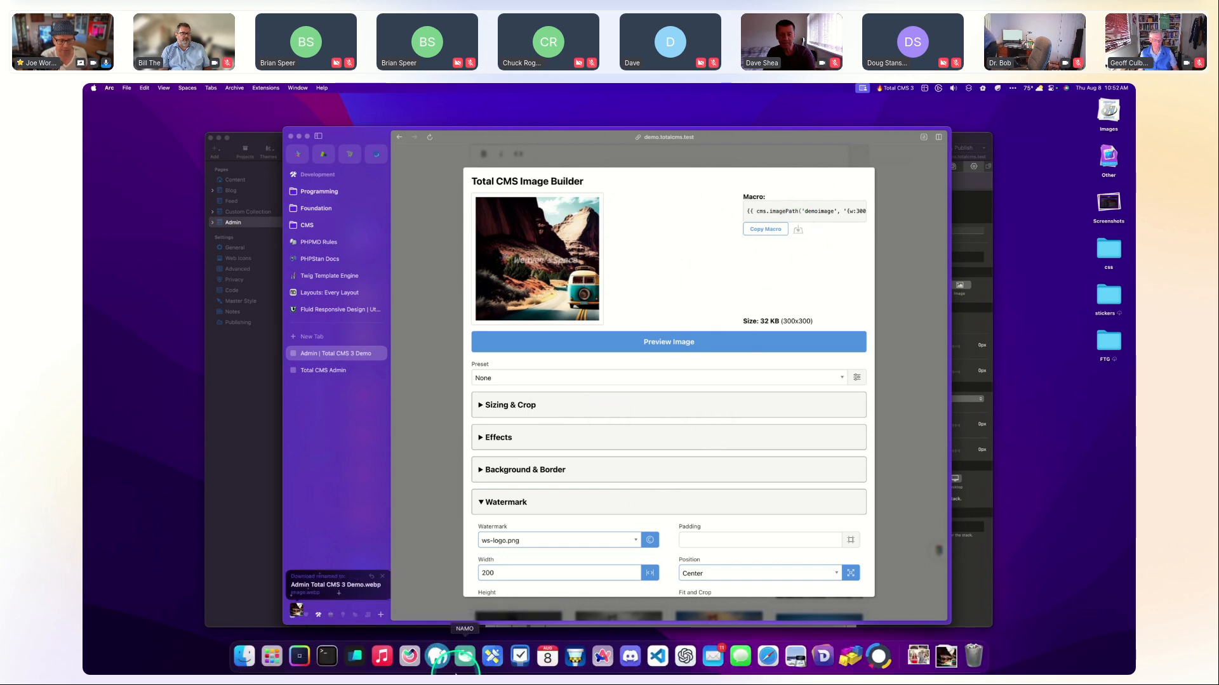
pyautogui.click(946, 657)
pyautogui.click(593, 207)
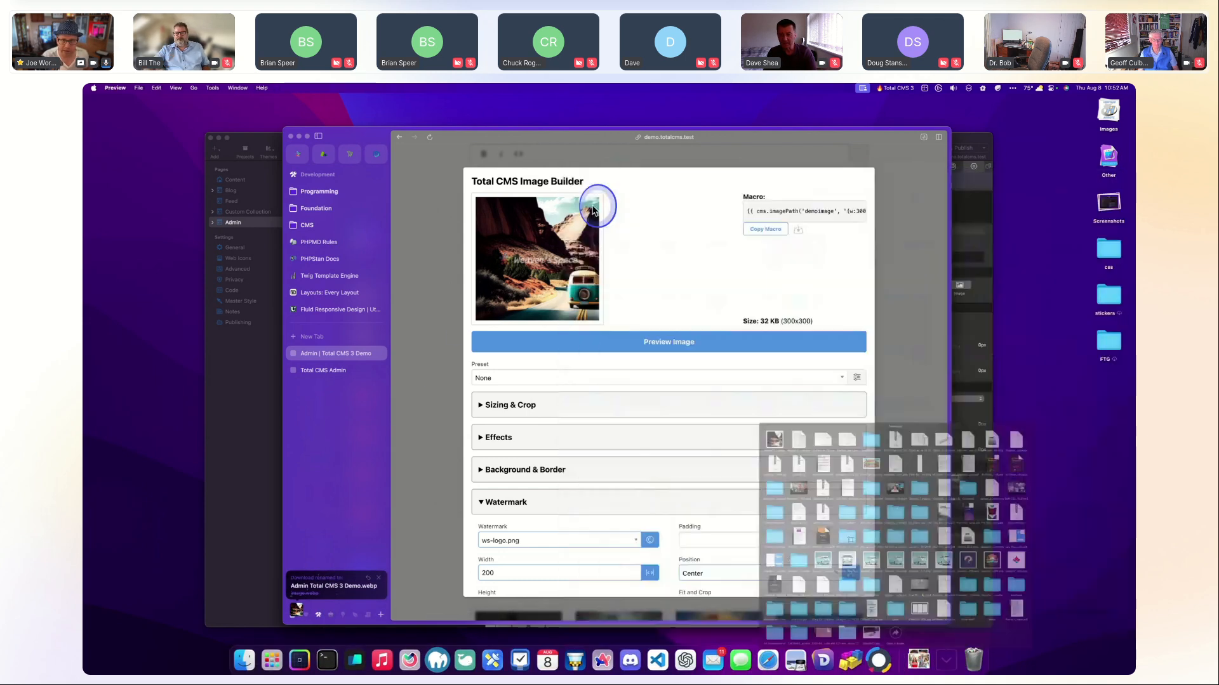
pyautogui.moveTo(200, 104); pyautogui.dragTo(476, 291)
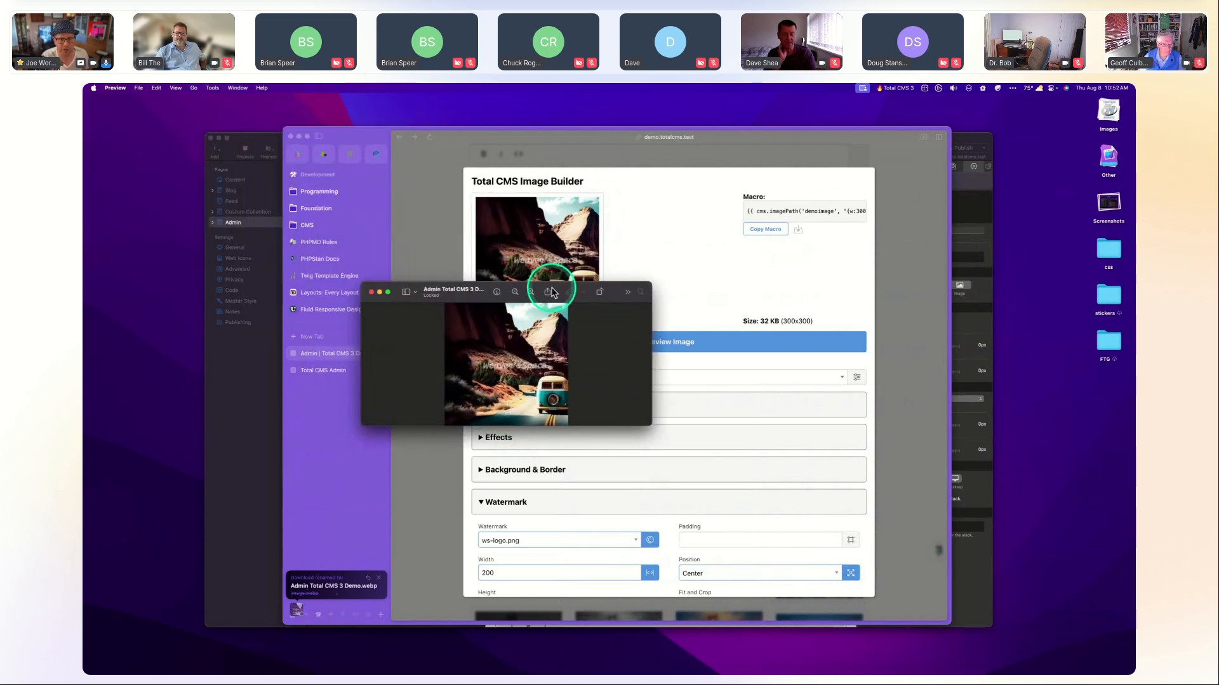
pyautogui.moveTo(557, 292); pyautogui.dragTo(479, 296)
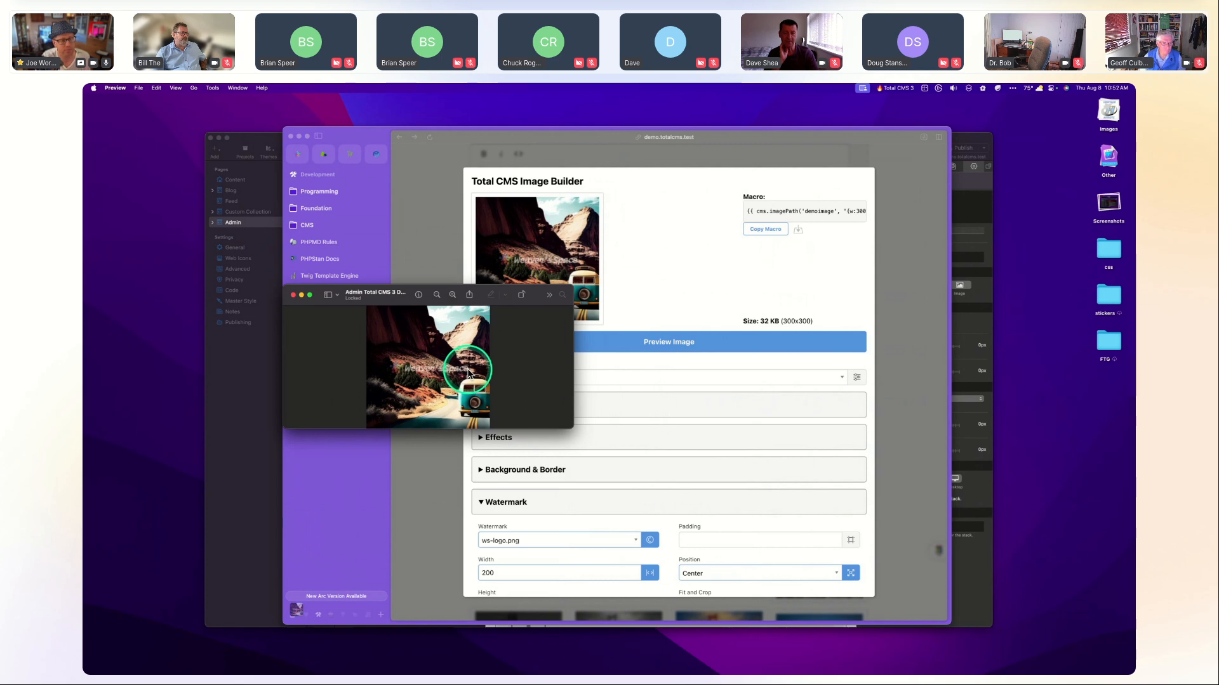
pyautogui.click(294, 295)
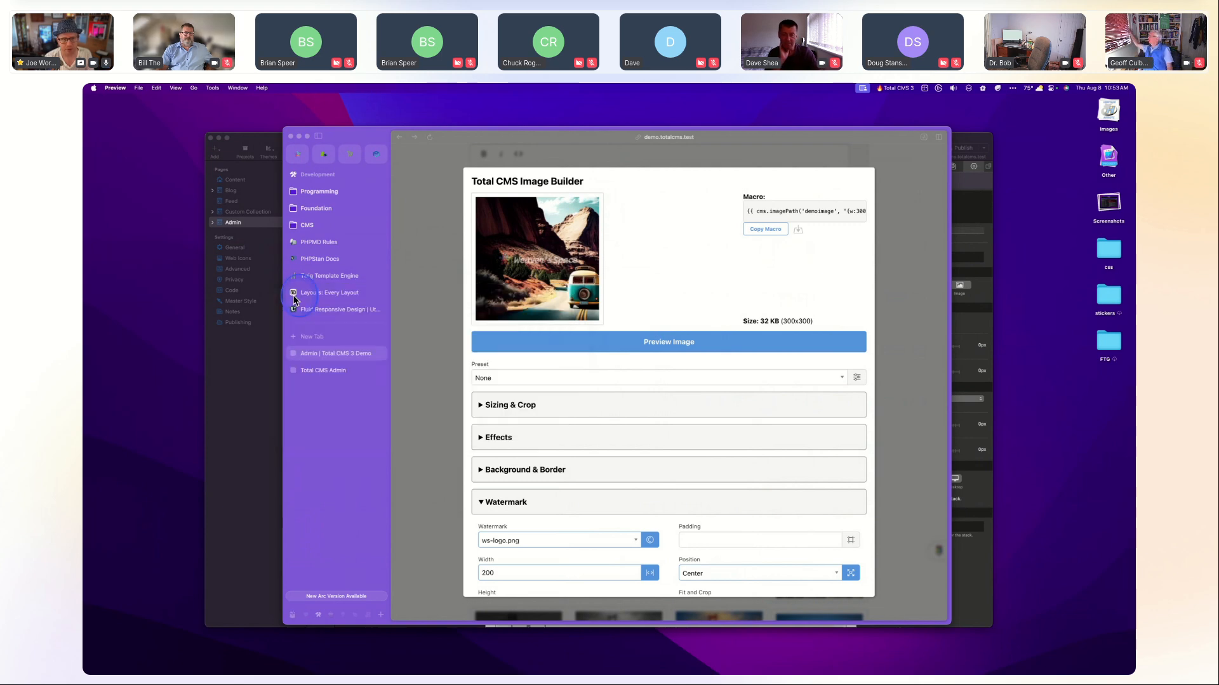
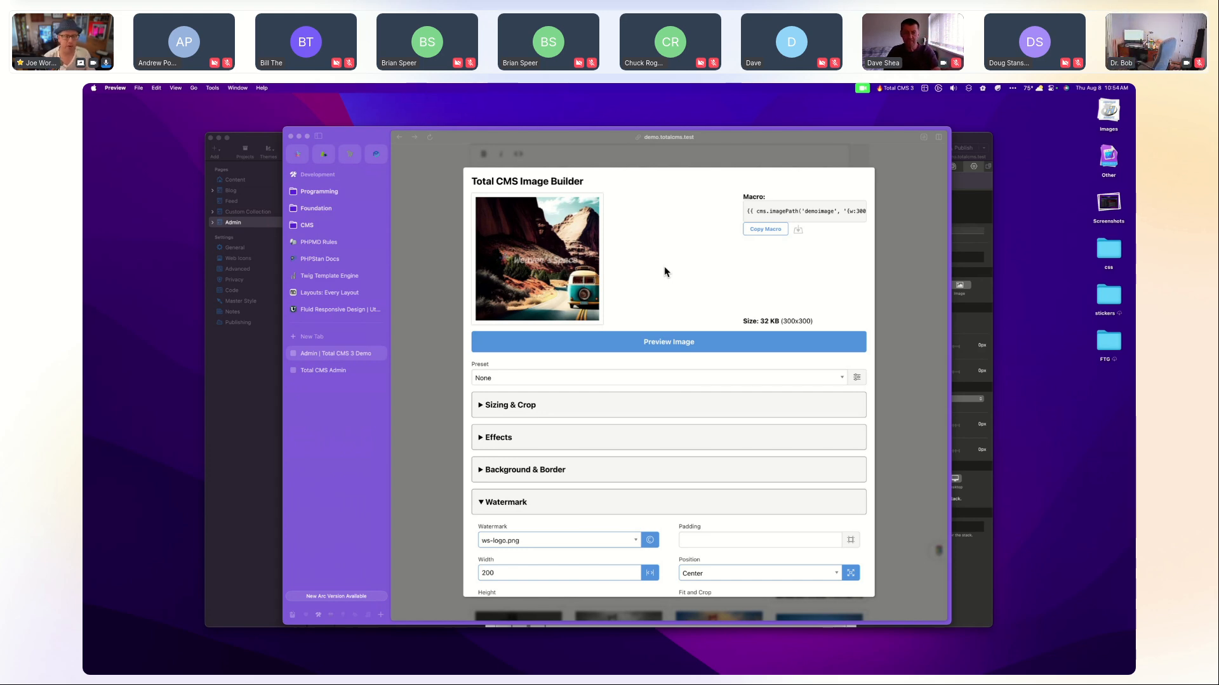
# Open the Image Batcher utility in Total CMS Admin, viewing the Total CMS Settings page on the way.
pyautogui.click(309, 369)
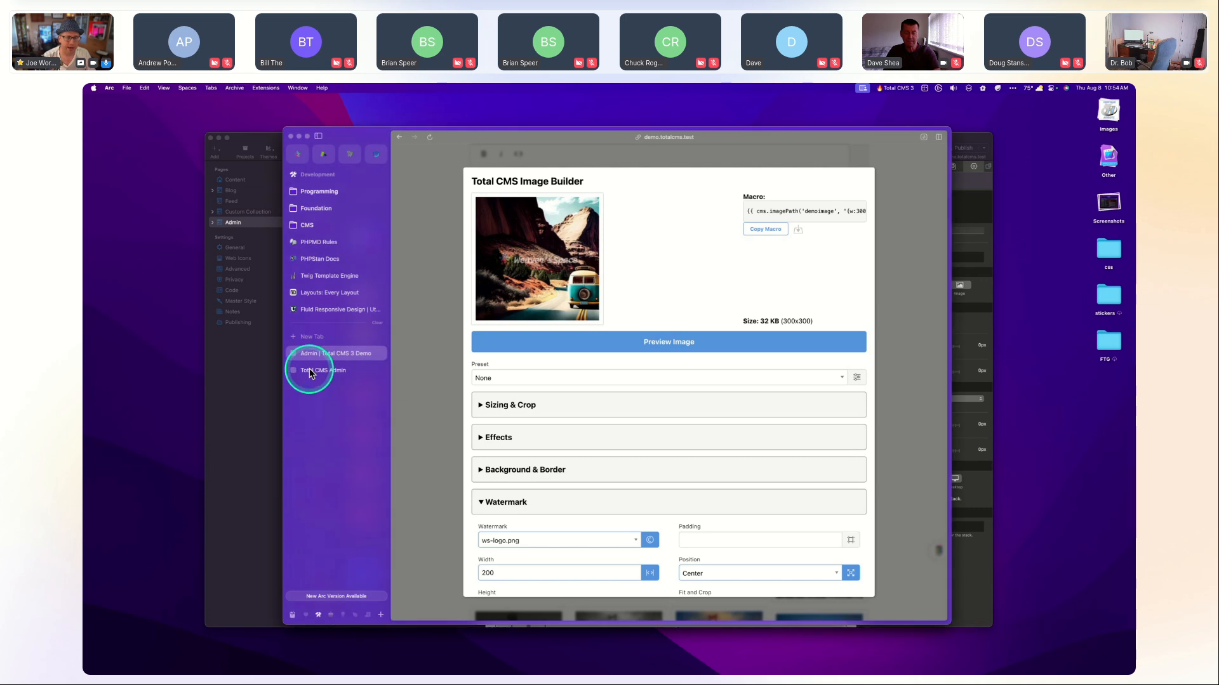
pyautogui.click(310, 369)
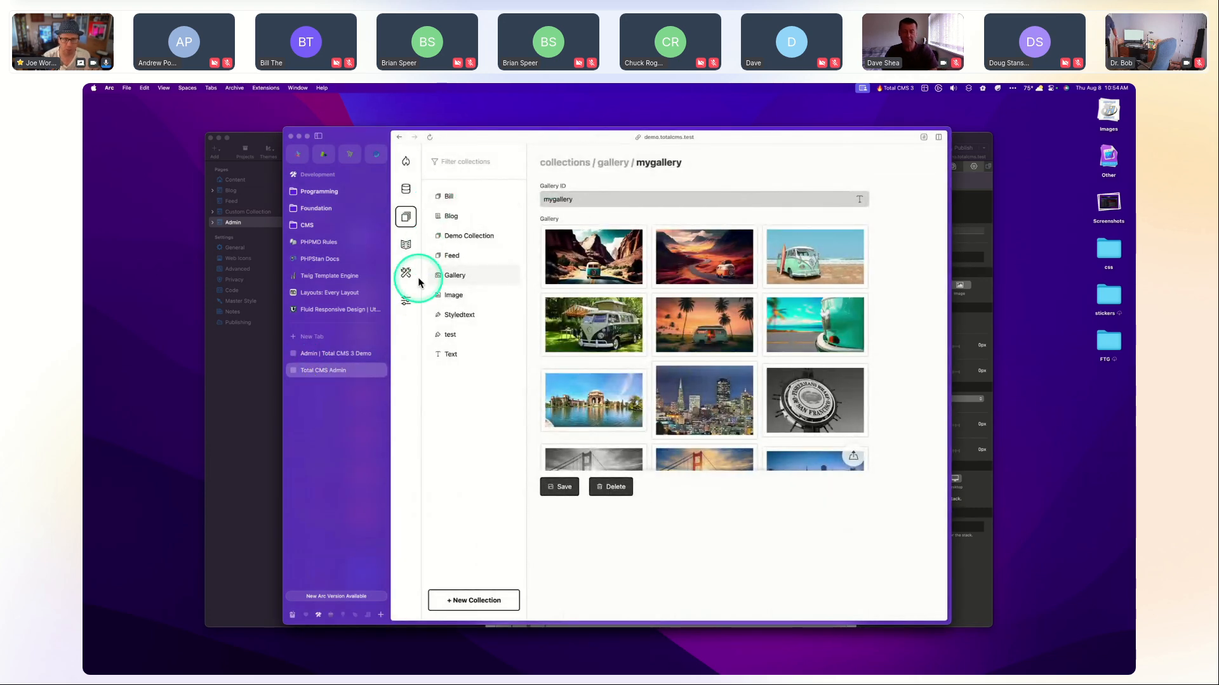
pyautogui.click(406, 304)
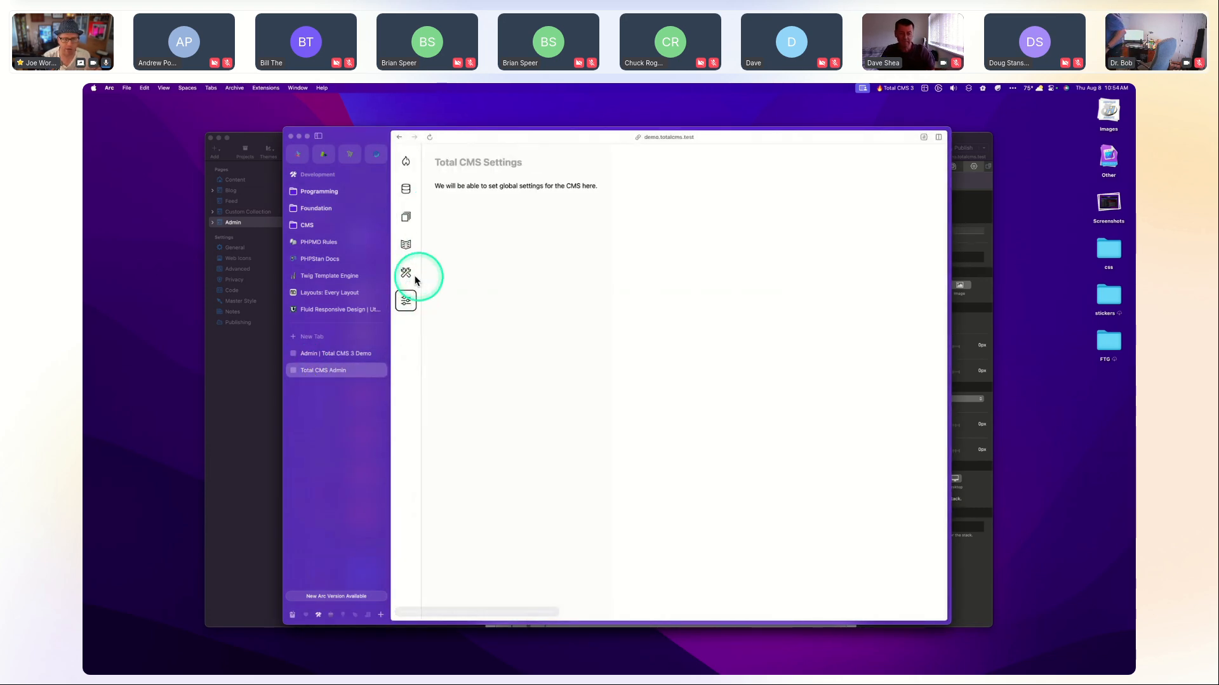
pyautogui.click(406, 281)
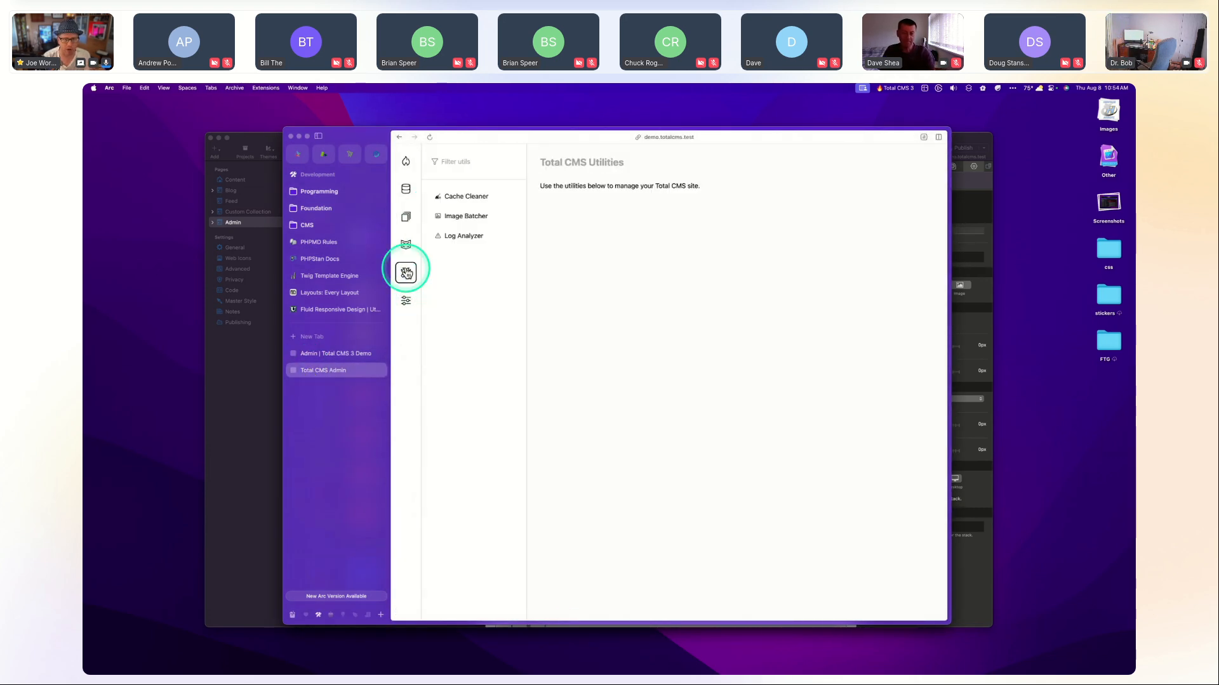
pyautogui.click(460, 218)
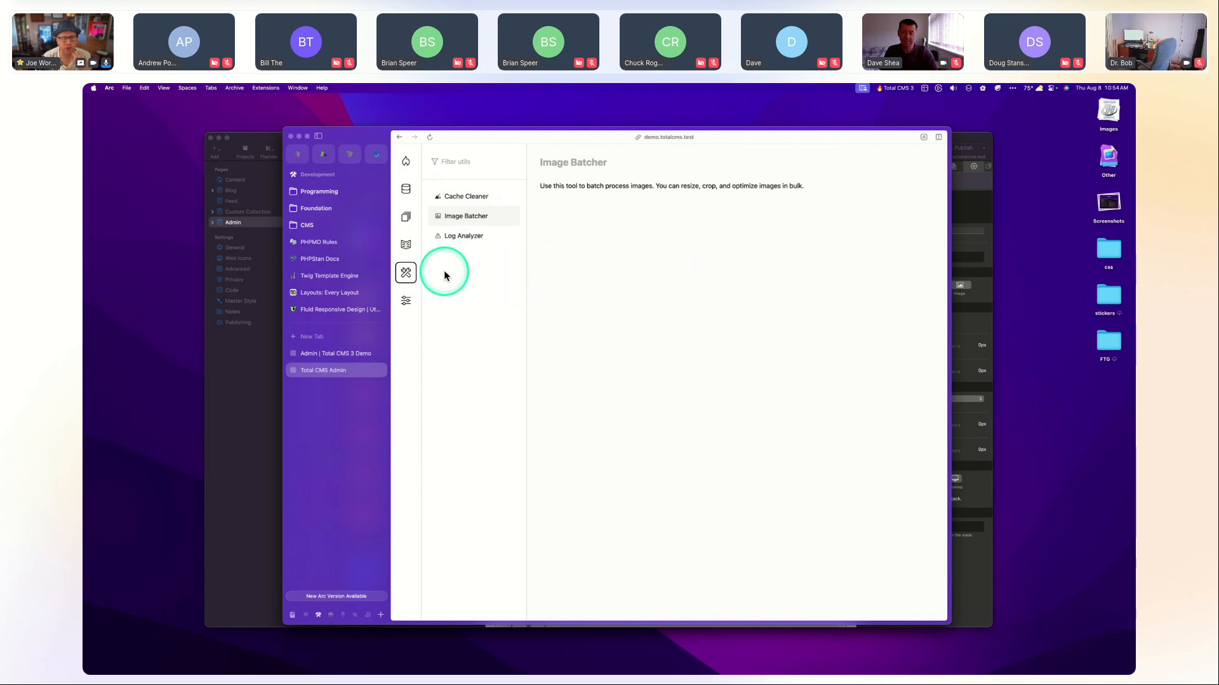
pyautogui.click(321, 356)
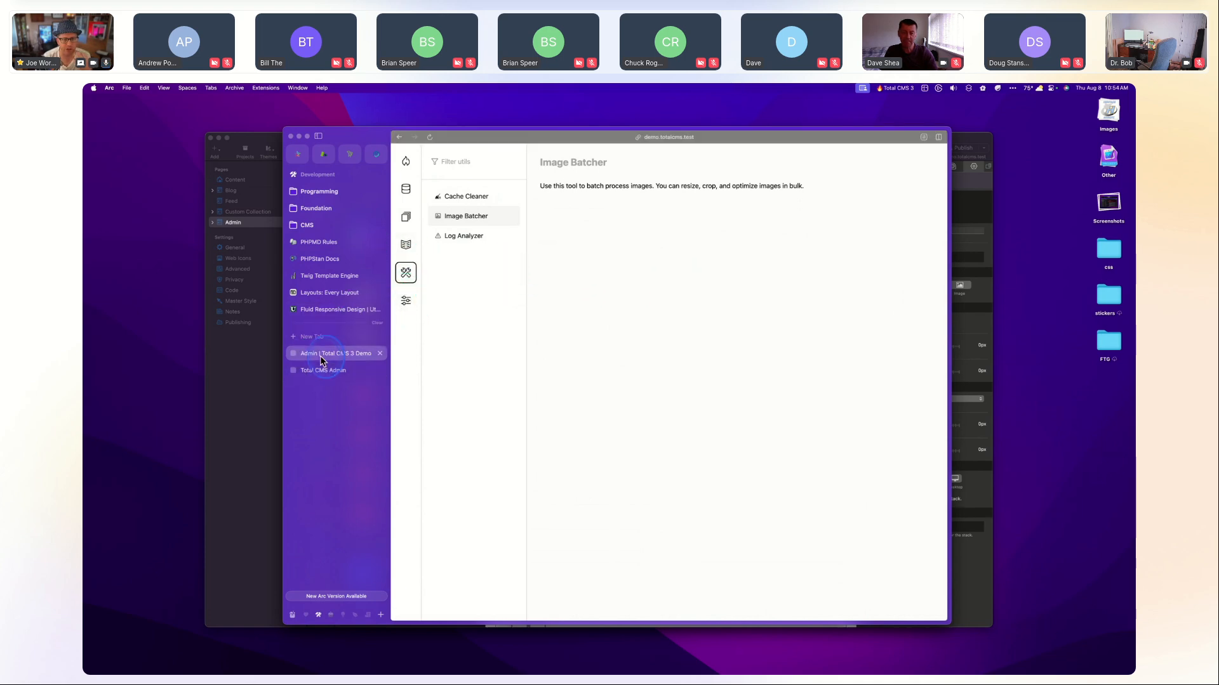
pyautogui.click(317, 371)
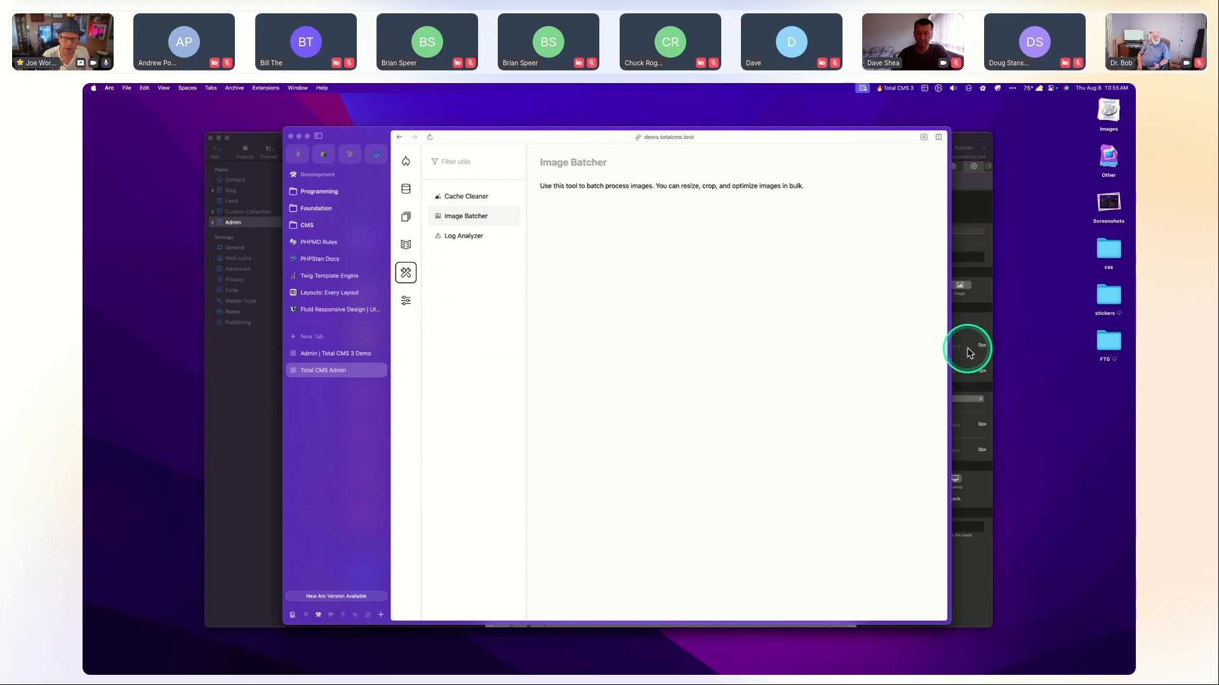
pyautogui.click(969, 328)
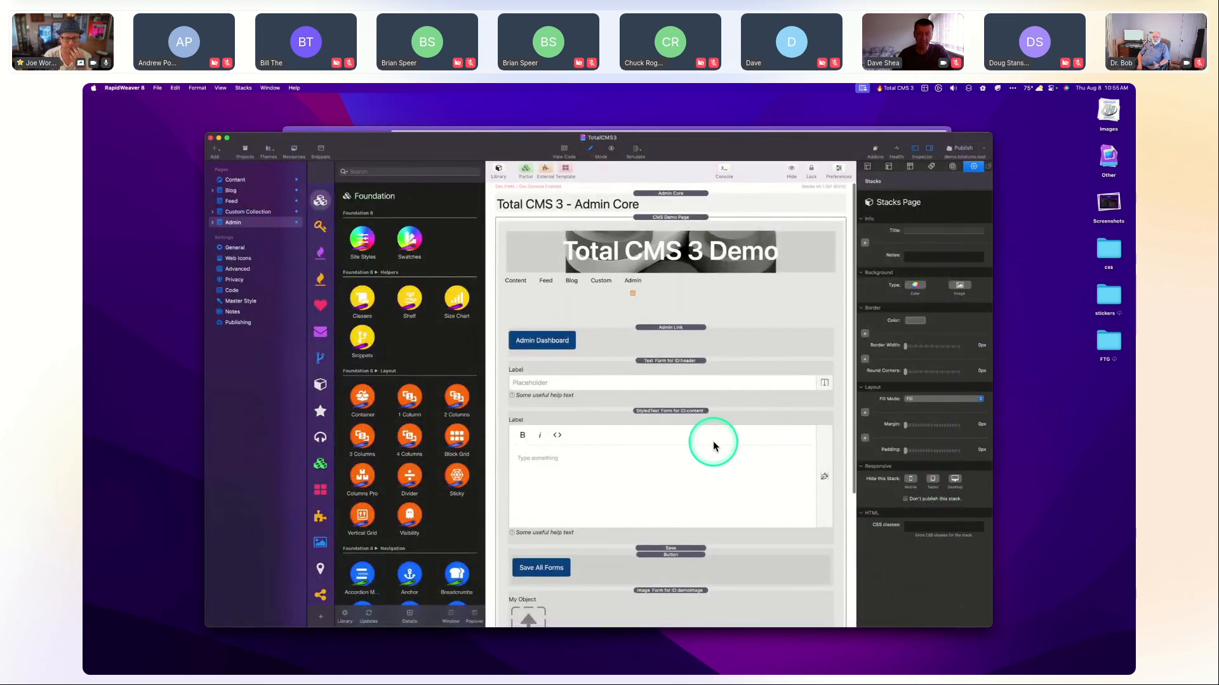
pyautogui.click(618, 129)
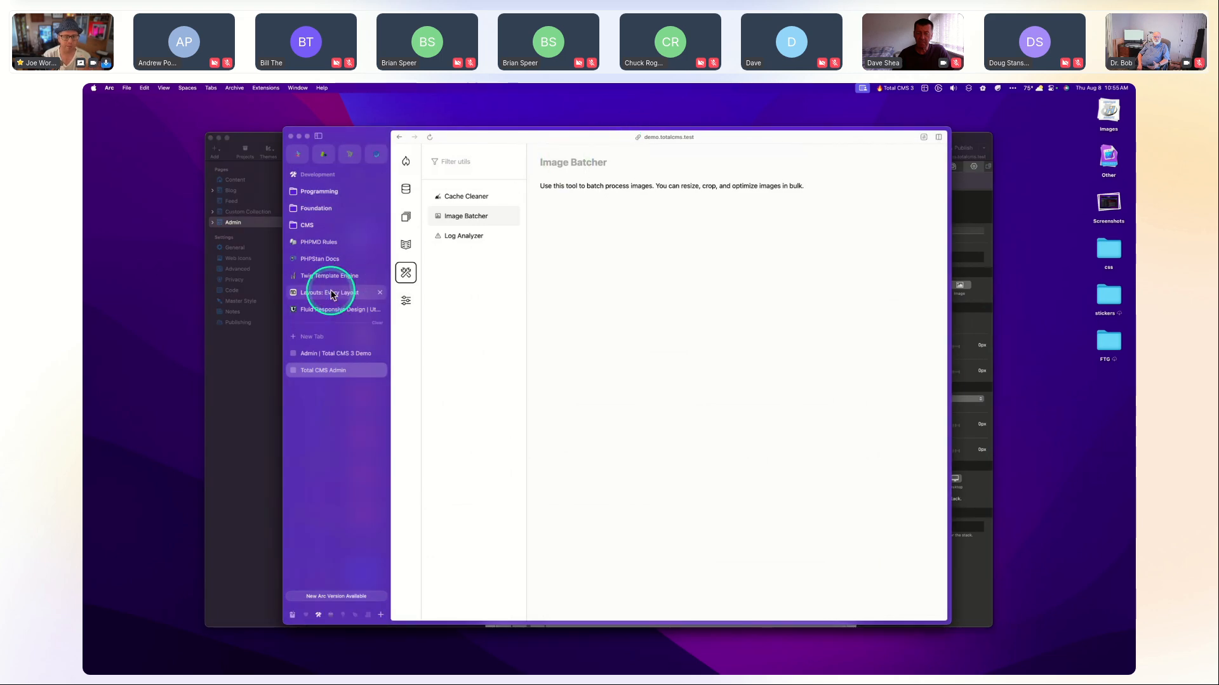
# Close the Image Builder on the demo Admin page and look over its gallery, image and text fields.
pyautogui.click(317, 353)
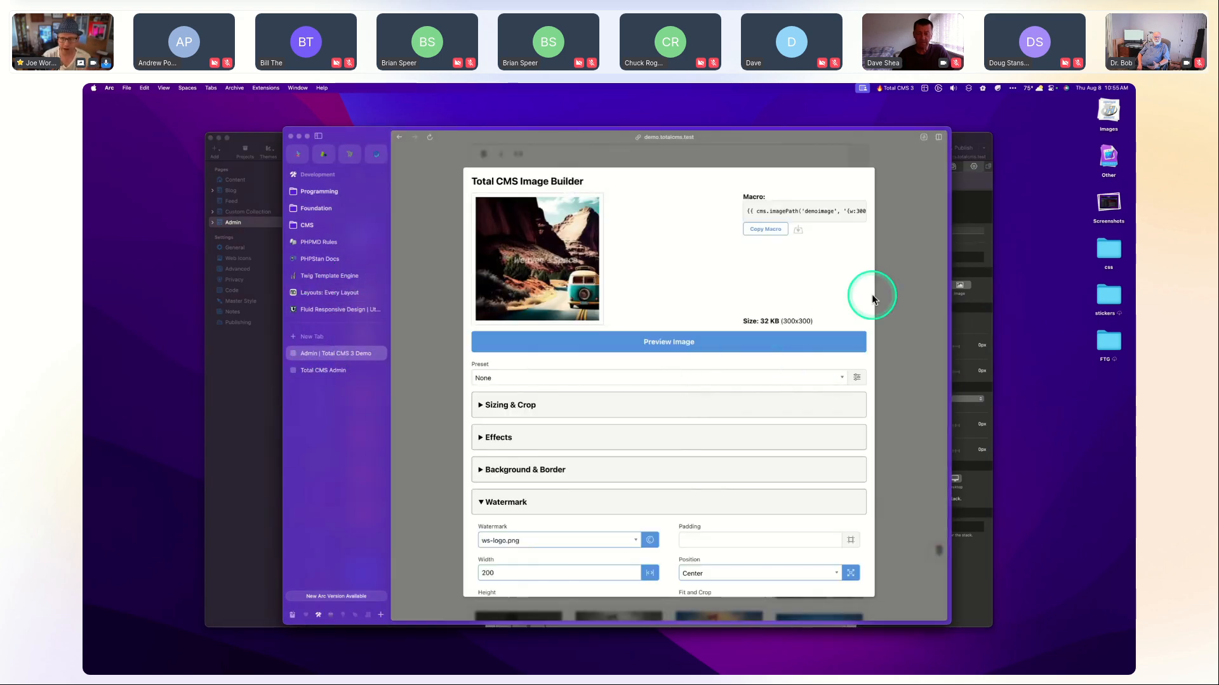
pyautogui.click(899, 271)
pyautogui.scroll(-5, 619, 381)
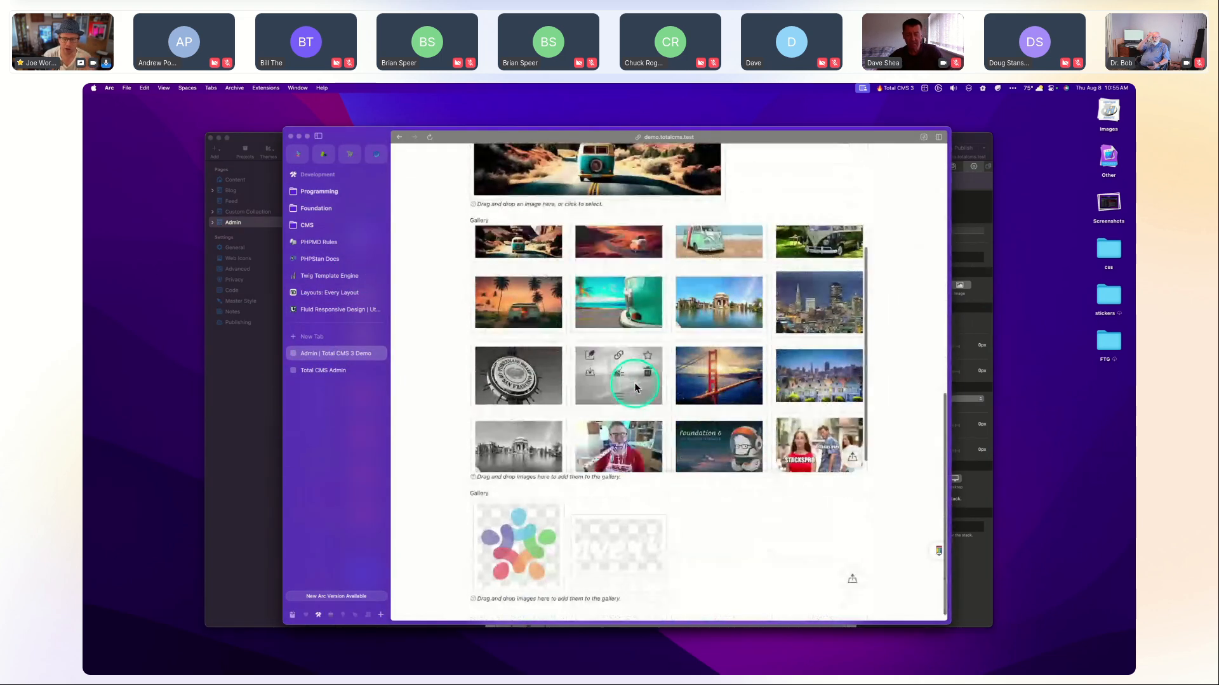
pyautogui.click(593, 511)
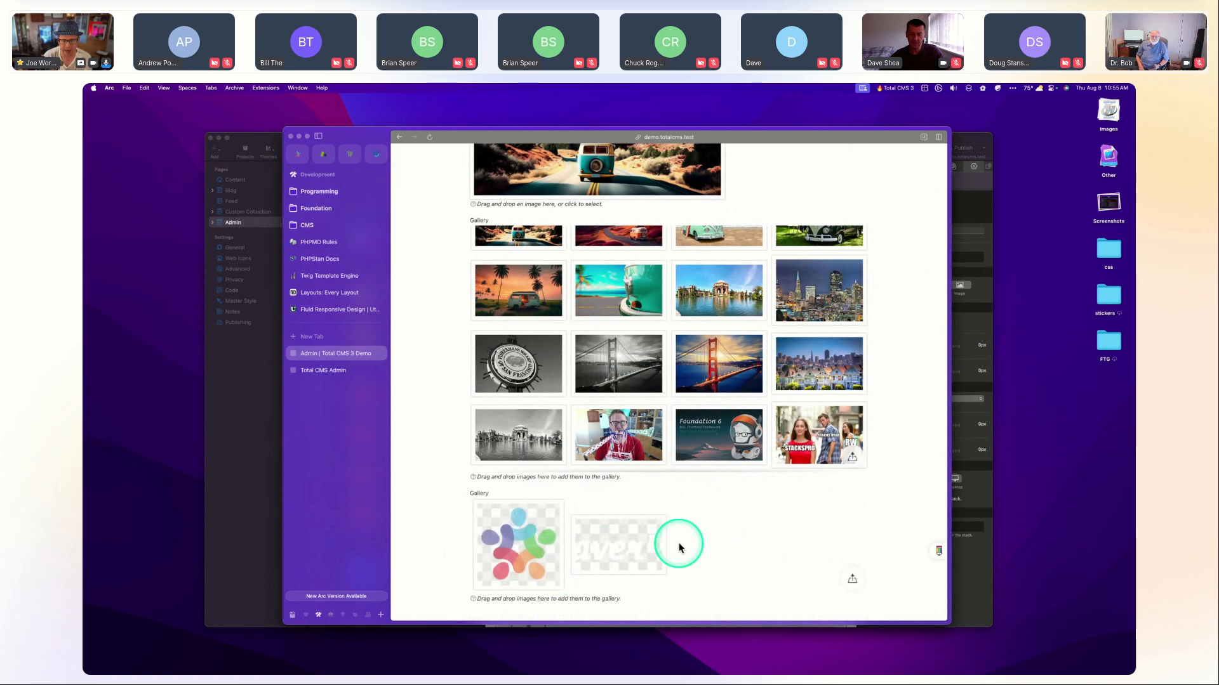
pyautogui.scroll(3, 690, 553)
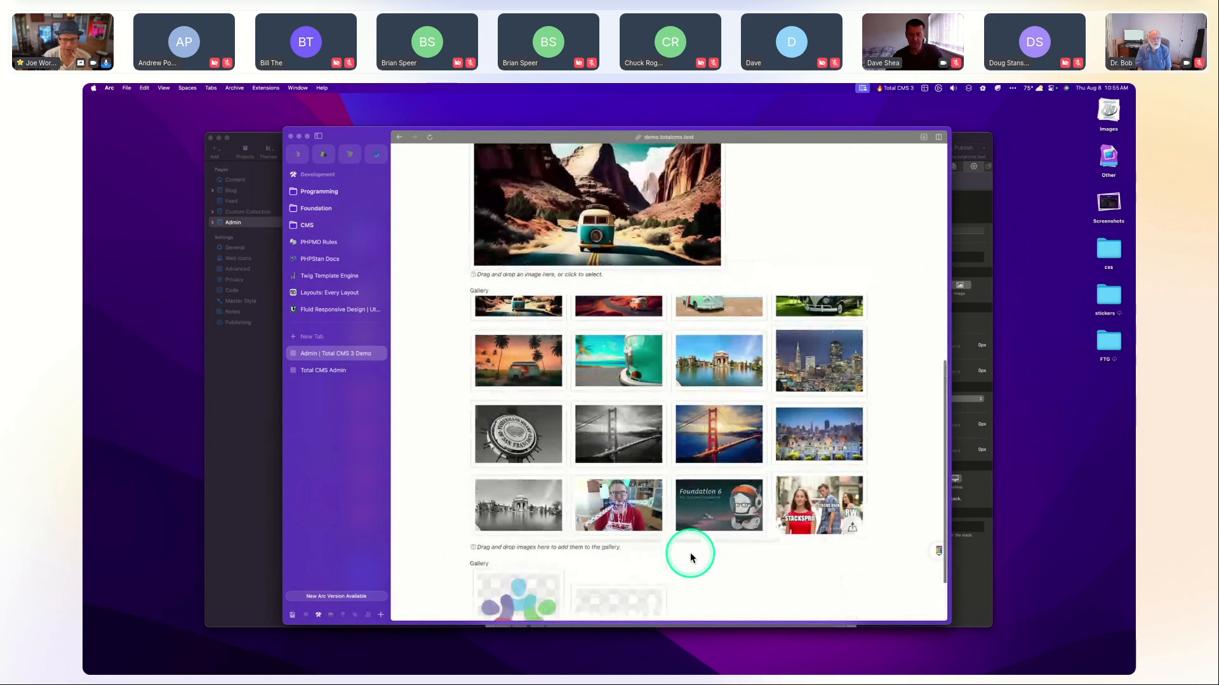
pyautogui.scroll(-3, 694, 437)
pyautogui.scroll(10, 691, 432)
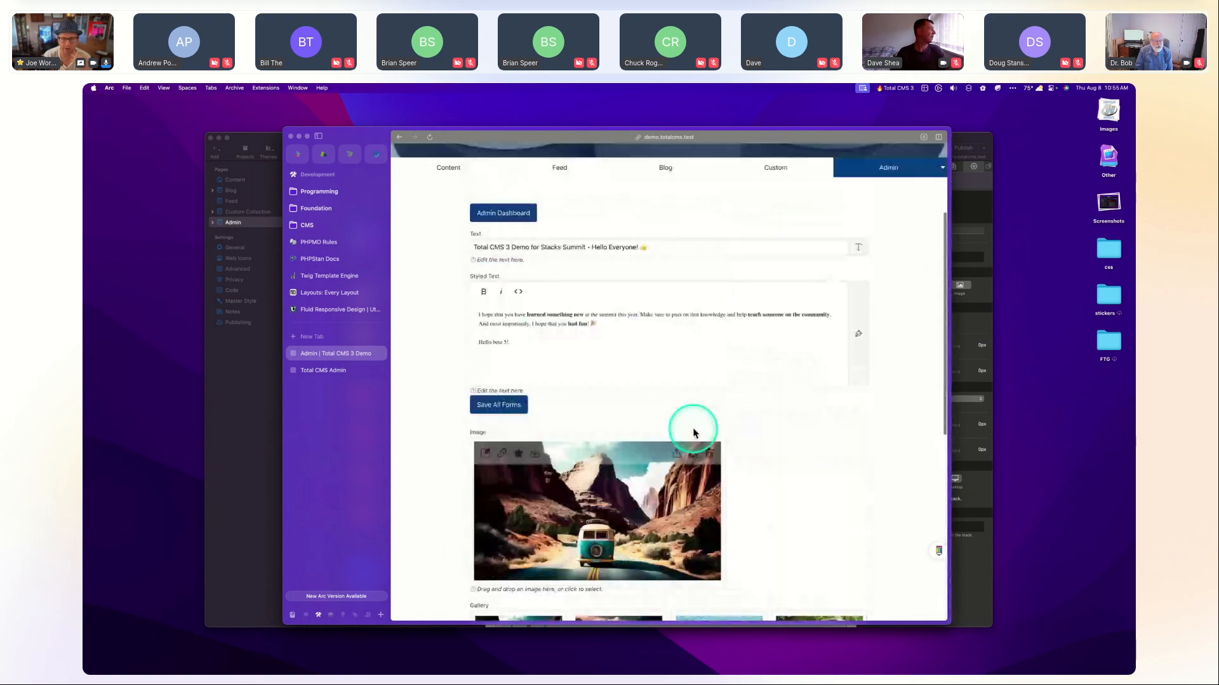
pyautogui.scroll(5, 783, 395)
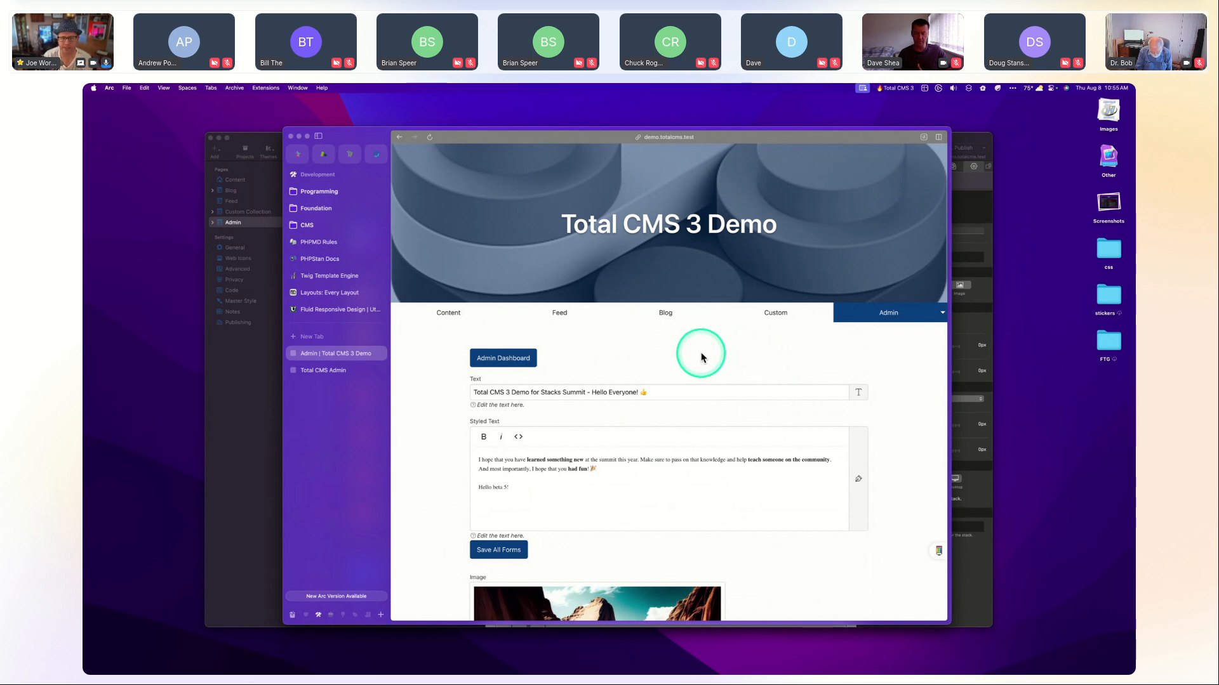
# Open the Feed admin page, view the edit form of "My 2nd Post" and close it unchanged.
pyautogui.click(891, 334)
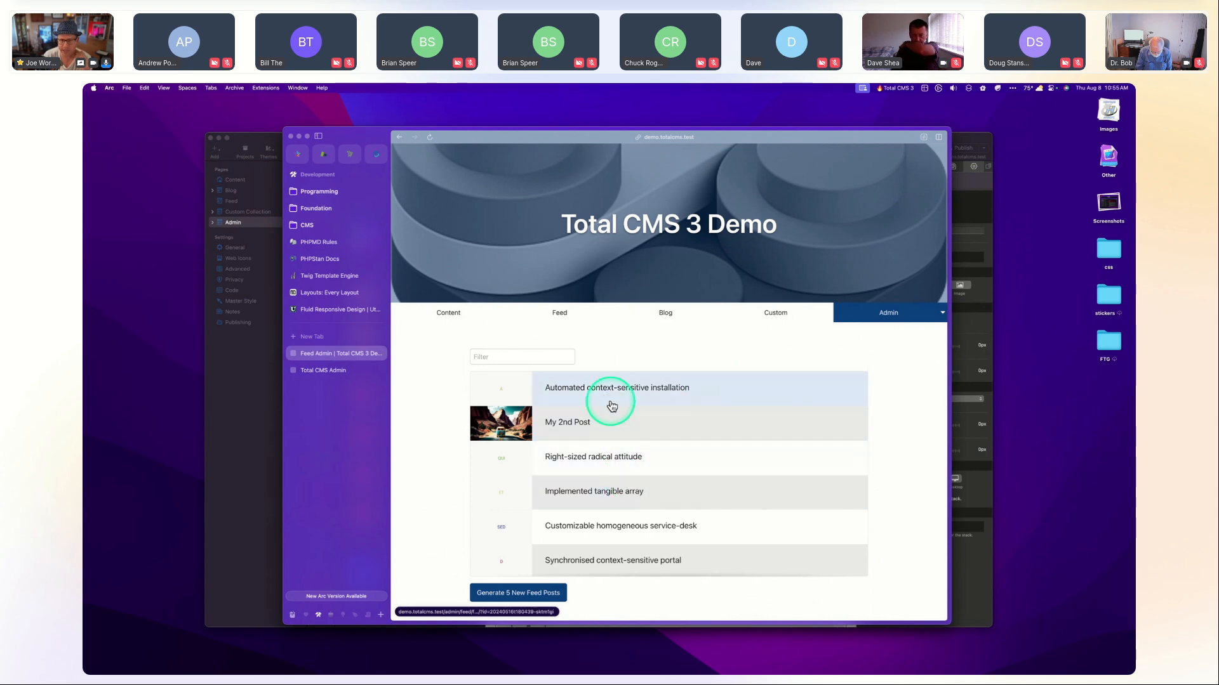
pyautogui.click(578, 430)
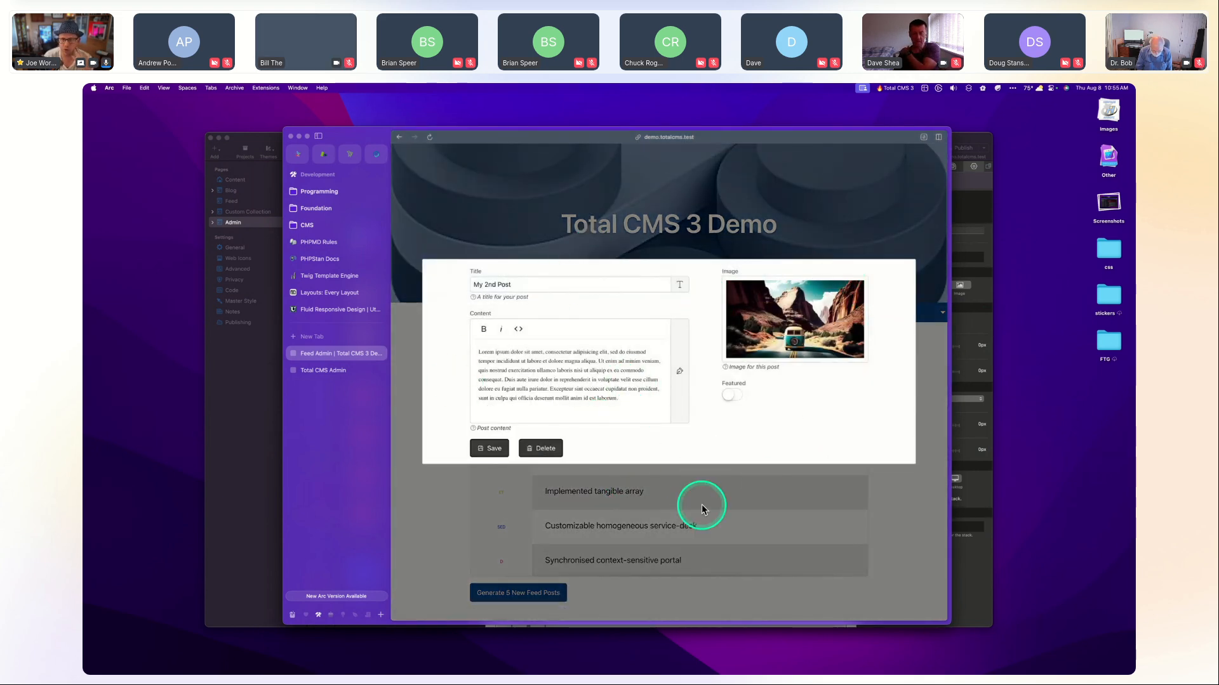
pyautogui.click(856, 486)
# Open the Blog admin page, browse its post list and look over the edit form of "Synergized analyzing challenge".
pyautogui.click(884, 312)
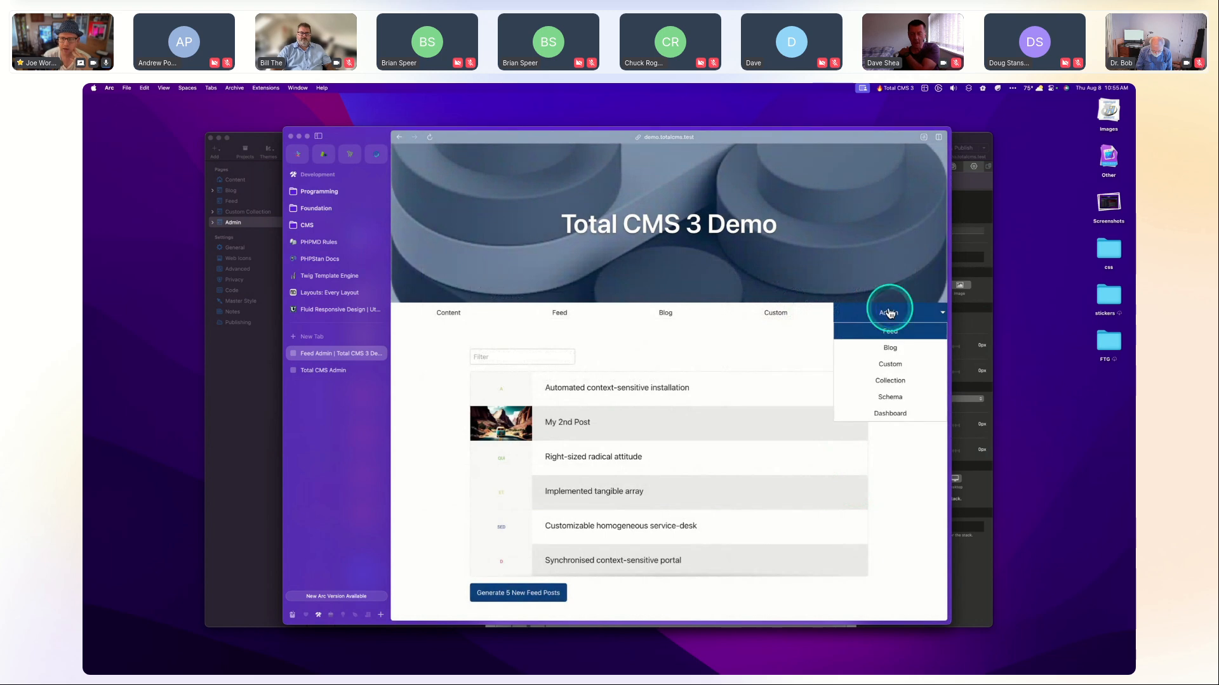
pyautogui.click(889, 347)
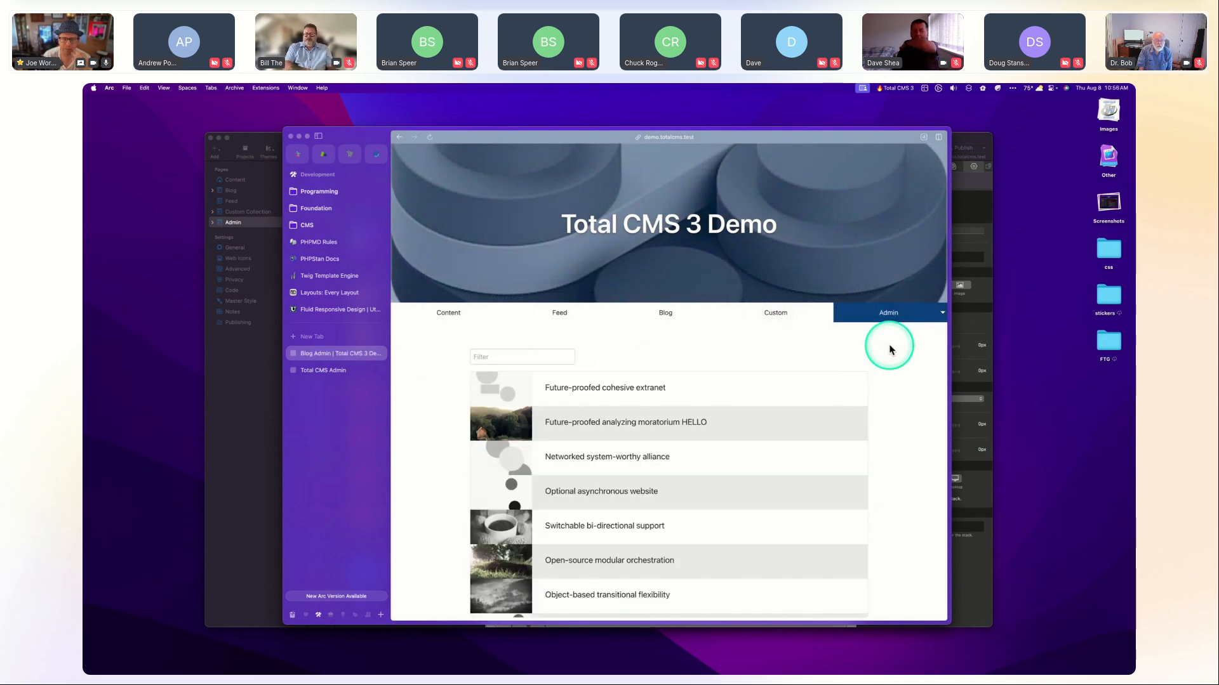
pyautogui.scroll(-10, 571, 445)
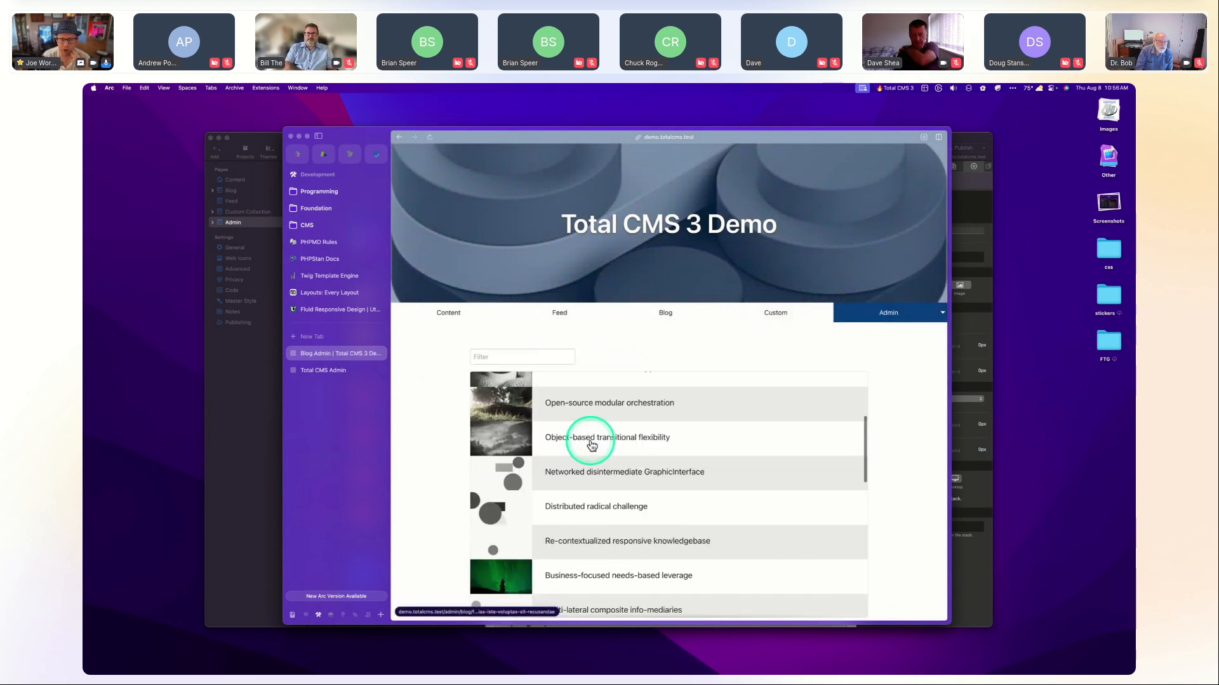
pyautogui.scroll(10, 591, 440)
pyautogui.scroll(-5, 598, 418)
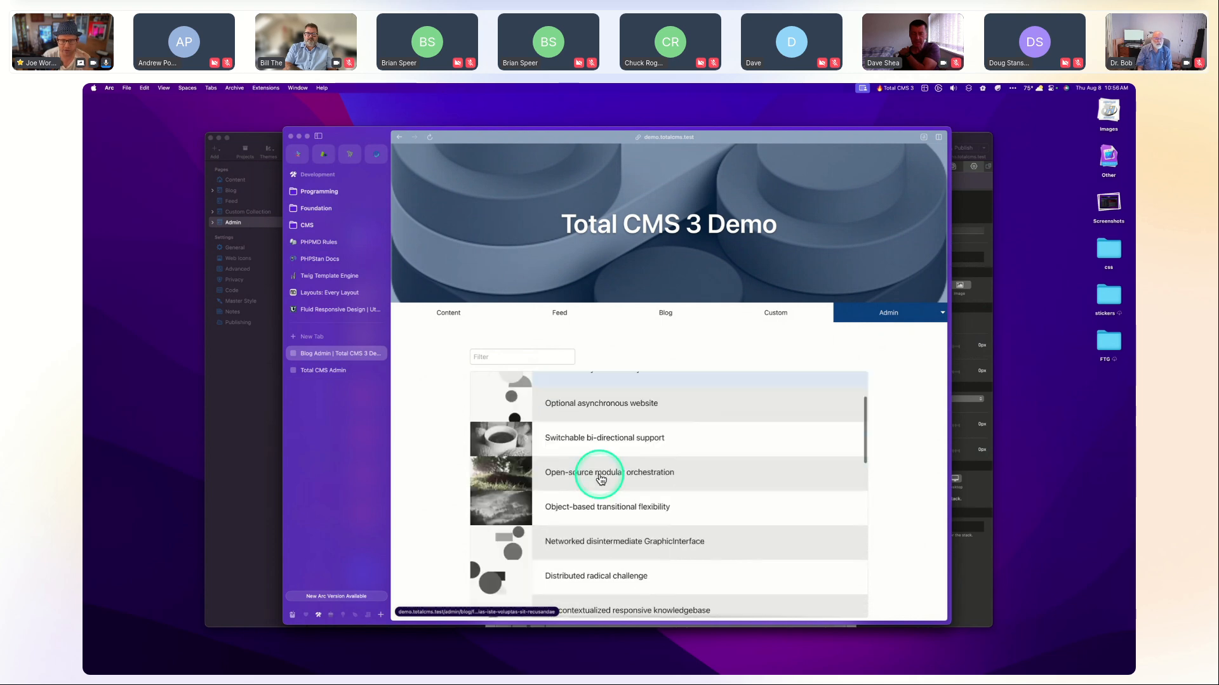
pyautogui.click(592, 435)
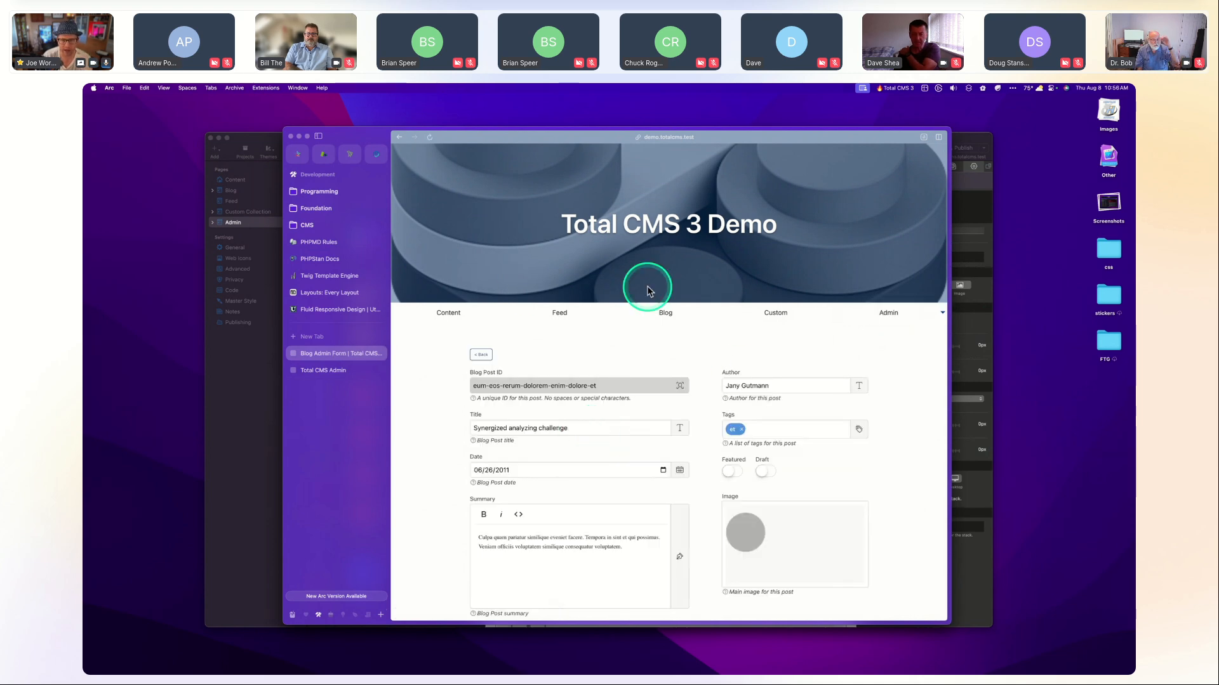
pyautogui.scroll(-5, 699, 494)
pyautogui.scroll(5, 699, 494)
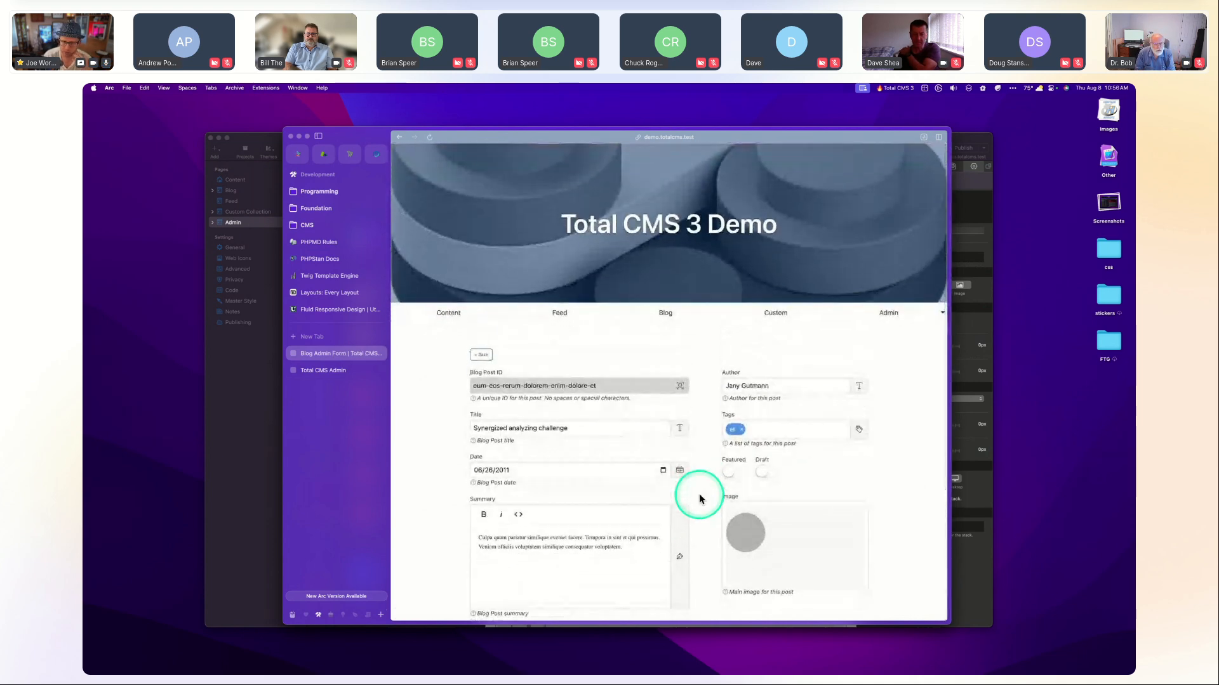
pyautogui.scroll(-5, 699, 494)
pyautogui.scroll(5, 854, 279)
# Open the Custom admin page and look over the edit form of the "Omnis" object.
pyautogui.moveTo(896, 308)
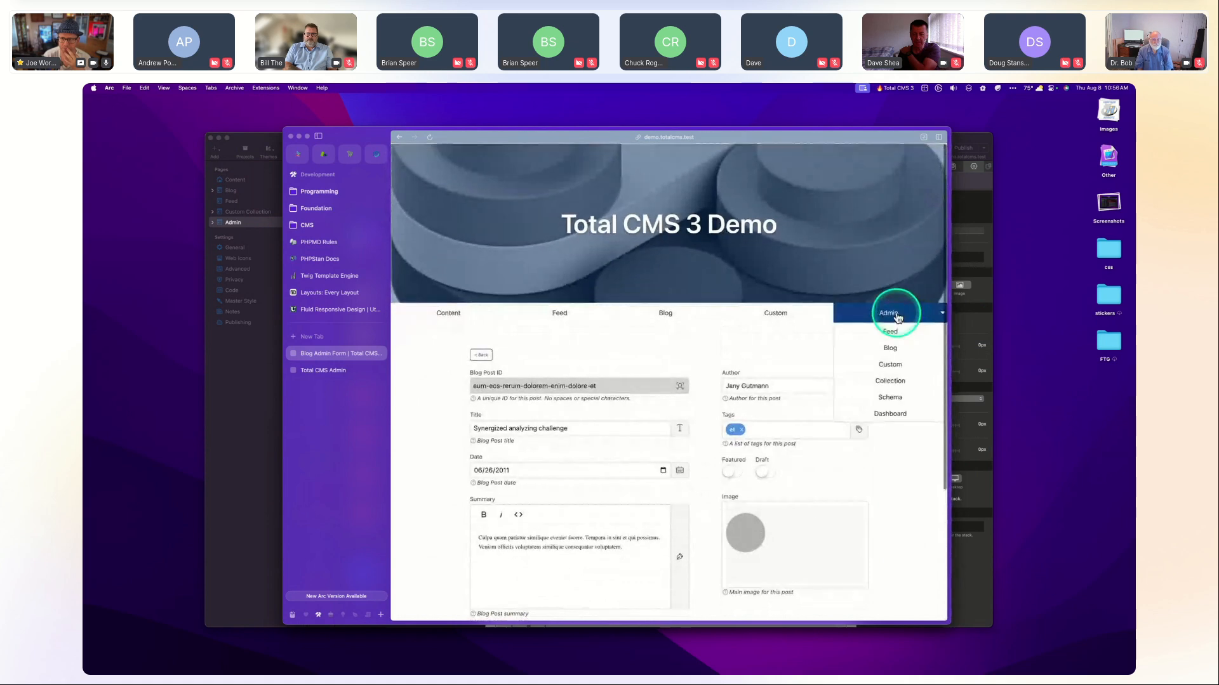
pyautogui.click(887, 371)
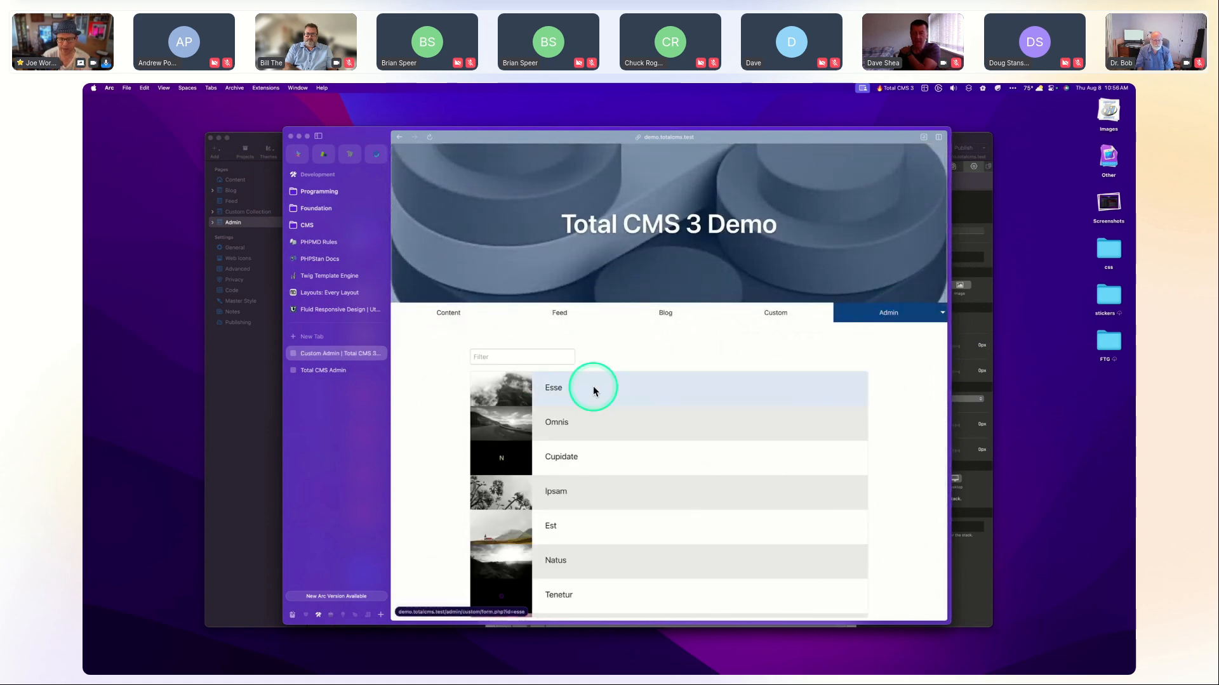
pyautogui.scroll(-2, 634, 444)
pyautogui.scroll(3, 643, 454)
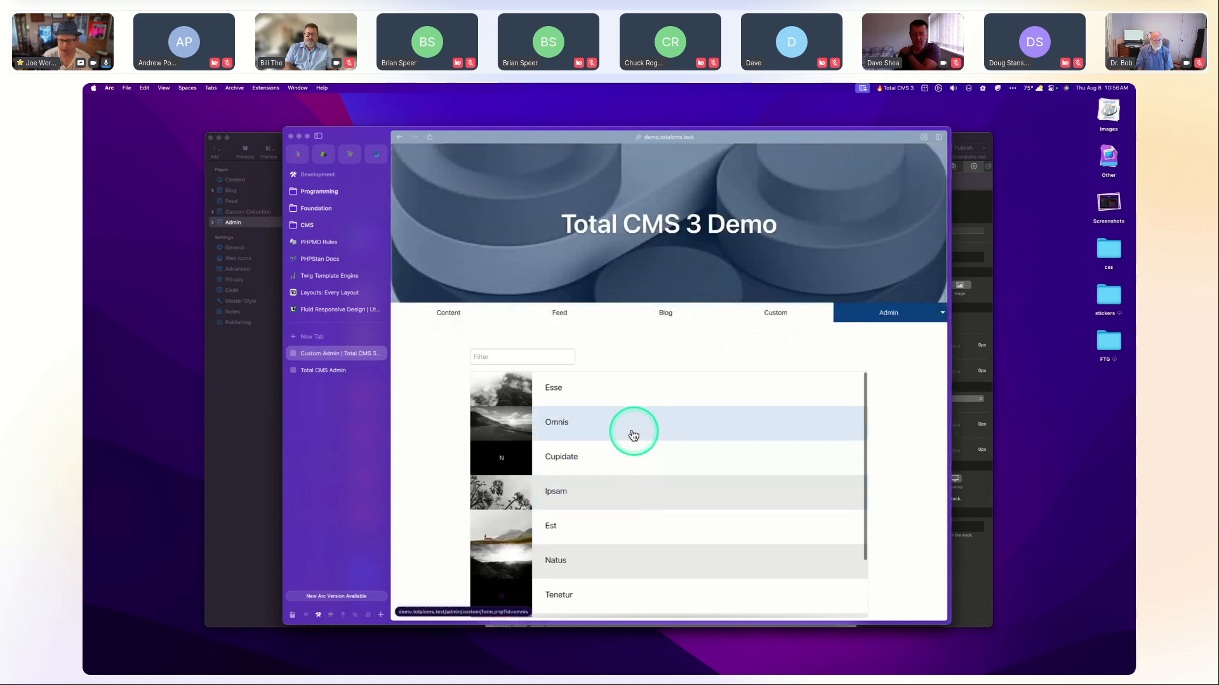
pyautogui.click(615, 425)
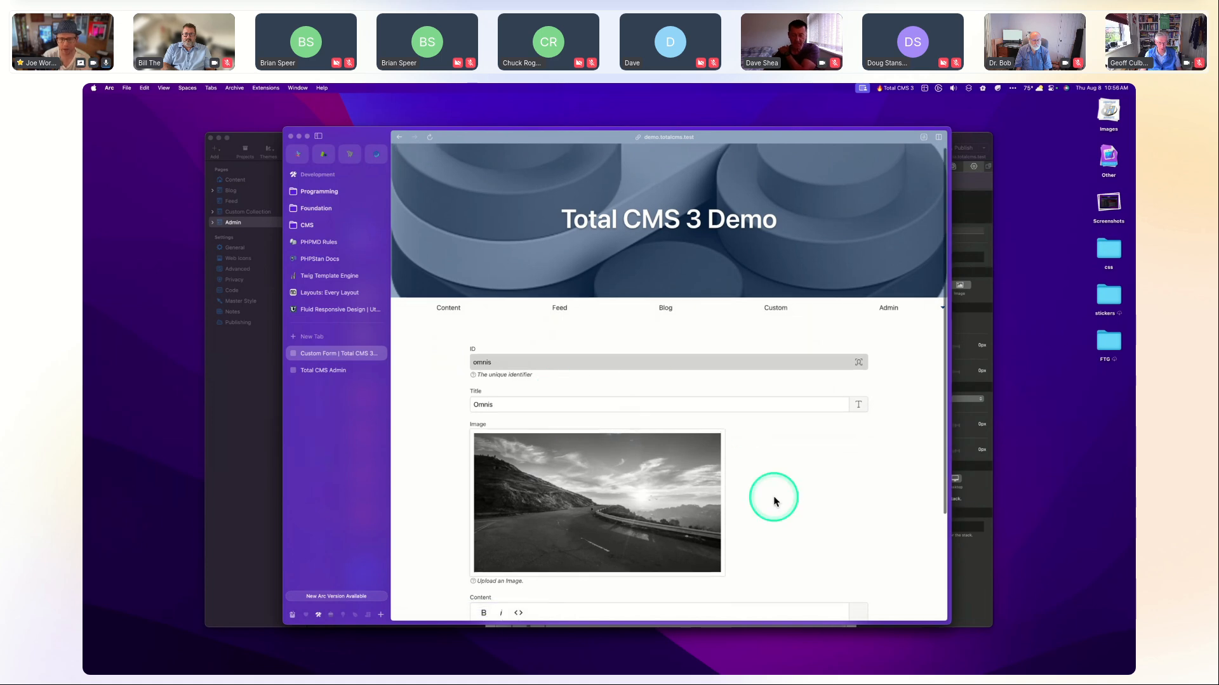
pyautogui.scroll(-3, 774, 496)
pyautogui.scroll(3, 765, 379)
pyautogui.scroll(-2, 759, 501)
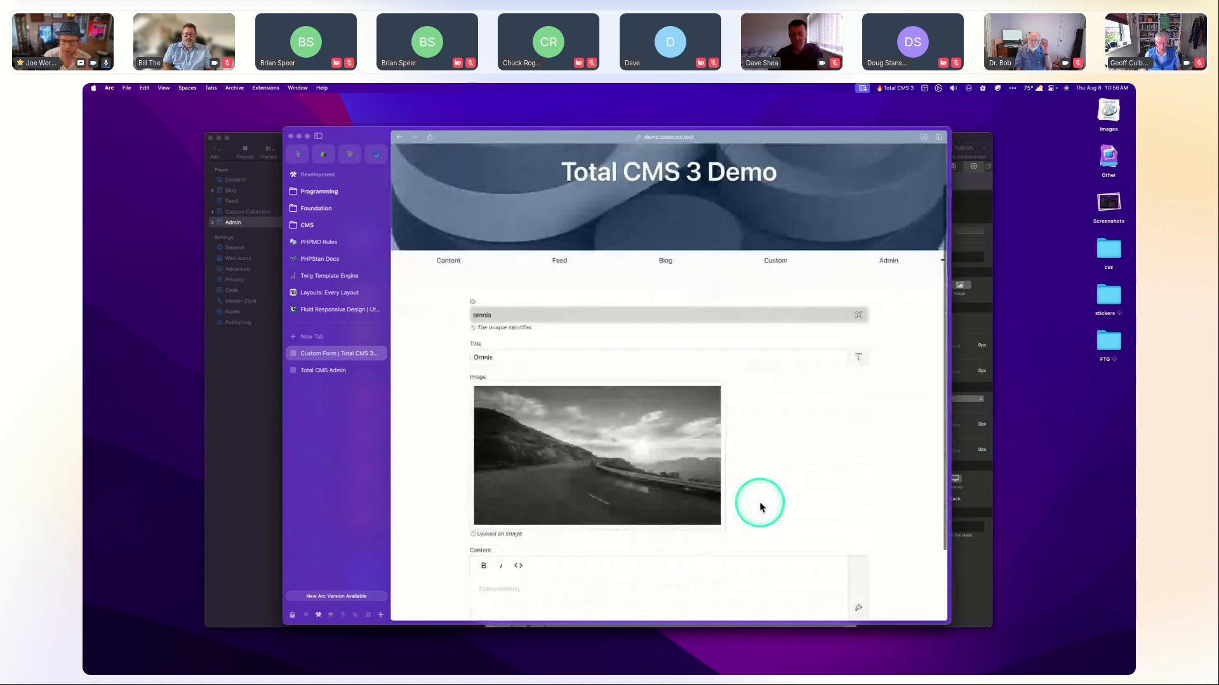
pyautogui.scroll(2, 759, 501)
# Browse the Collection admin page, view the settings form of the Gallery collection and close it unchanged.
pyautogui.moveTo(899, 323)
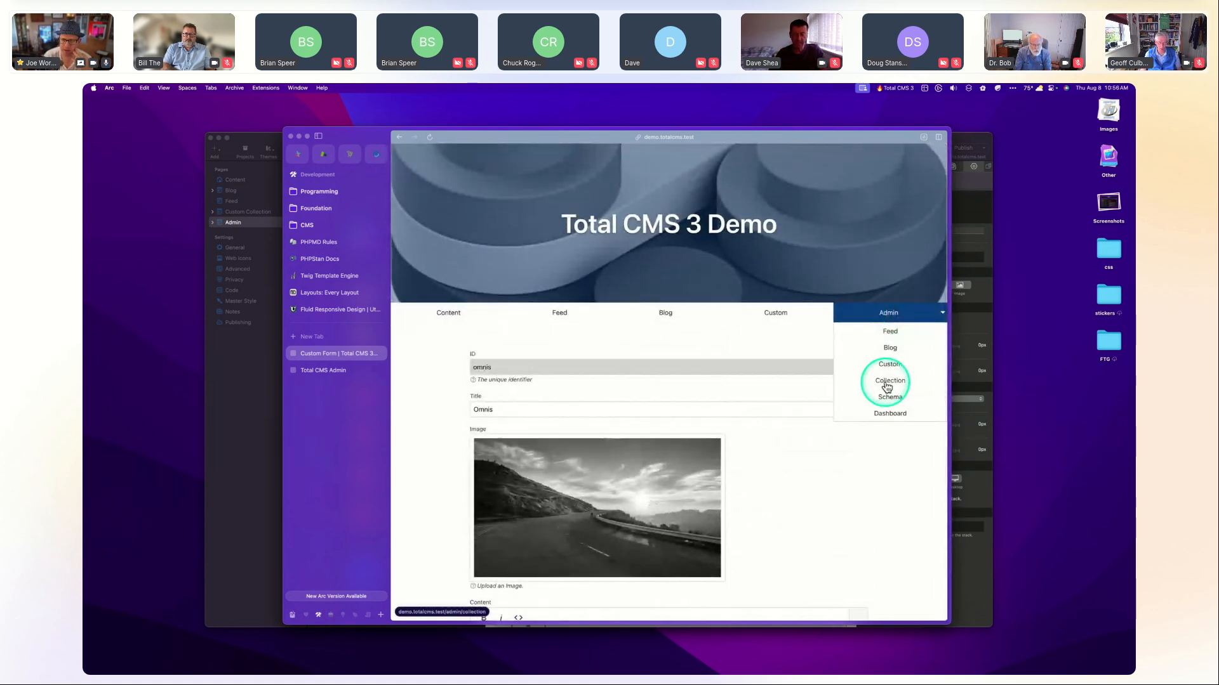
pyautogui.click(888, 382)
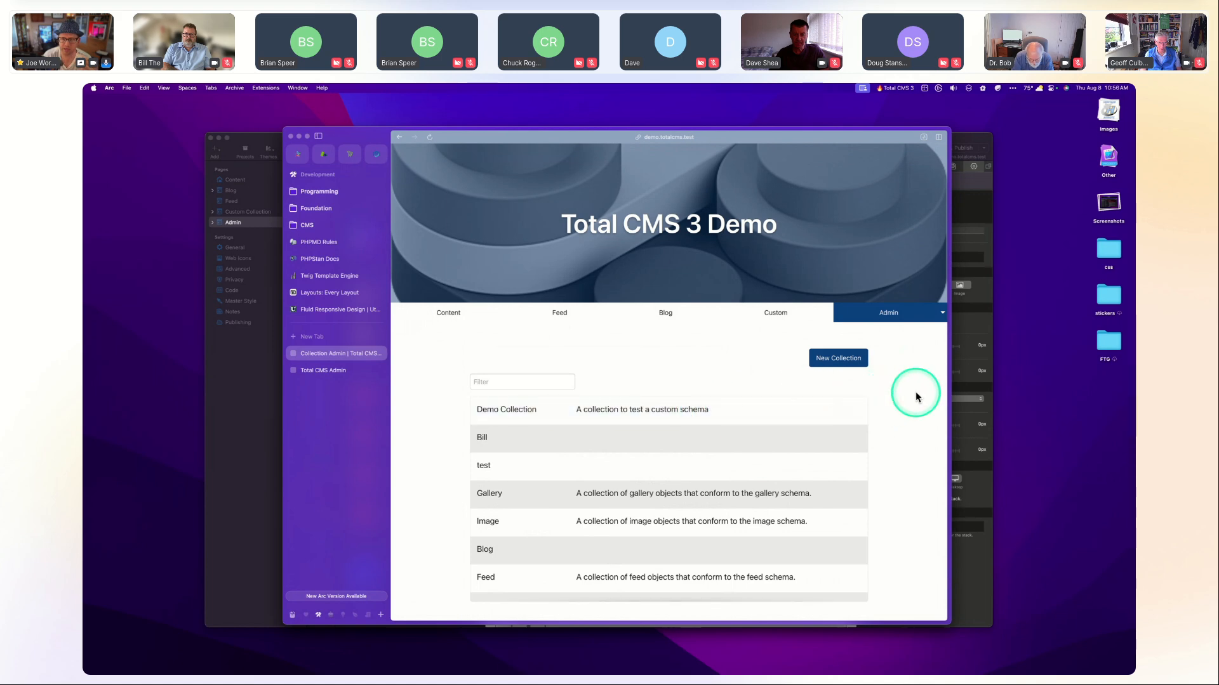
pyautogui.scroll(-2, 621, 440)
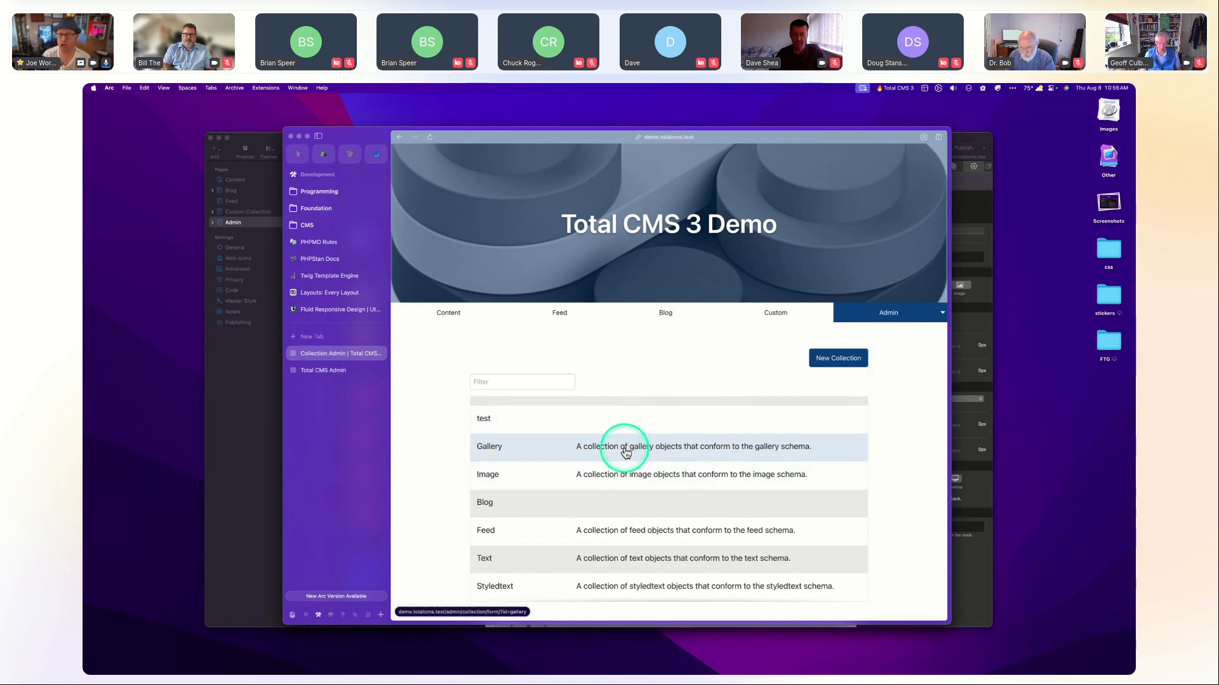
pyautogui.scroll(-1, 896, 414)
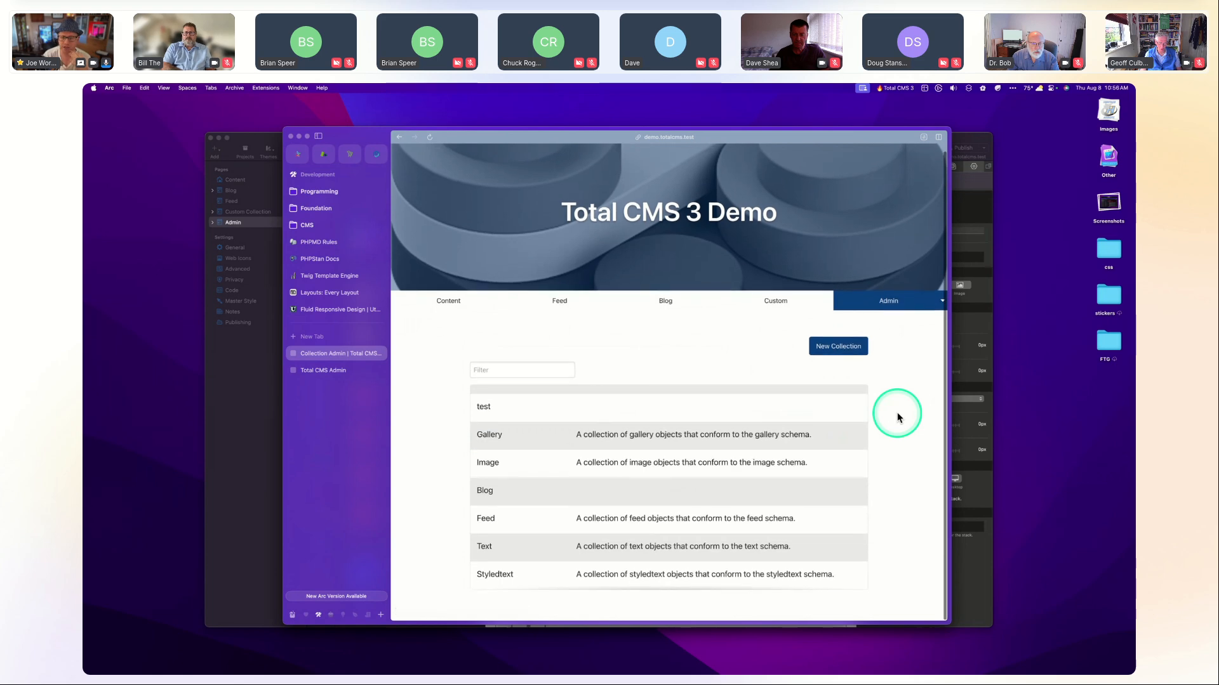
pyautogui.scroll(3, 680, 427)
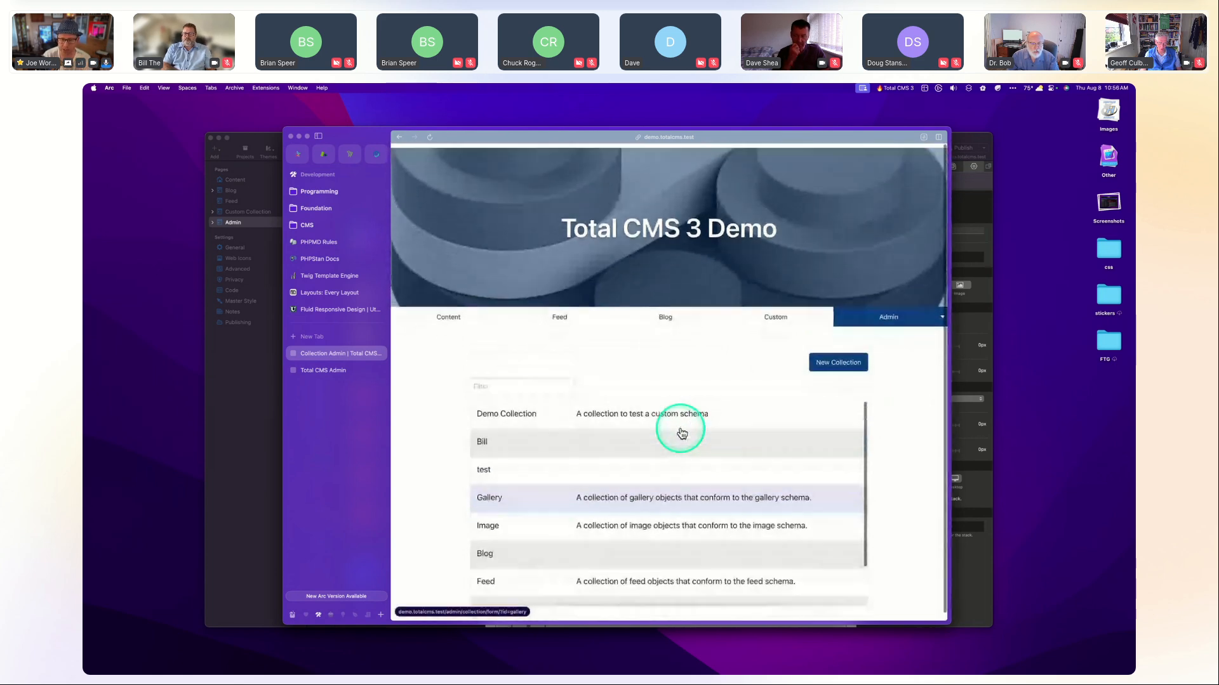
pyautogui.click(647, 497)
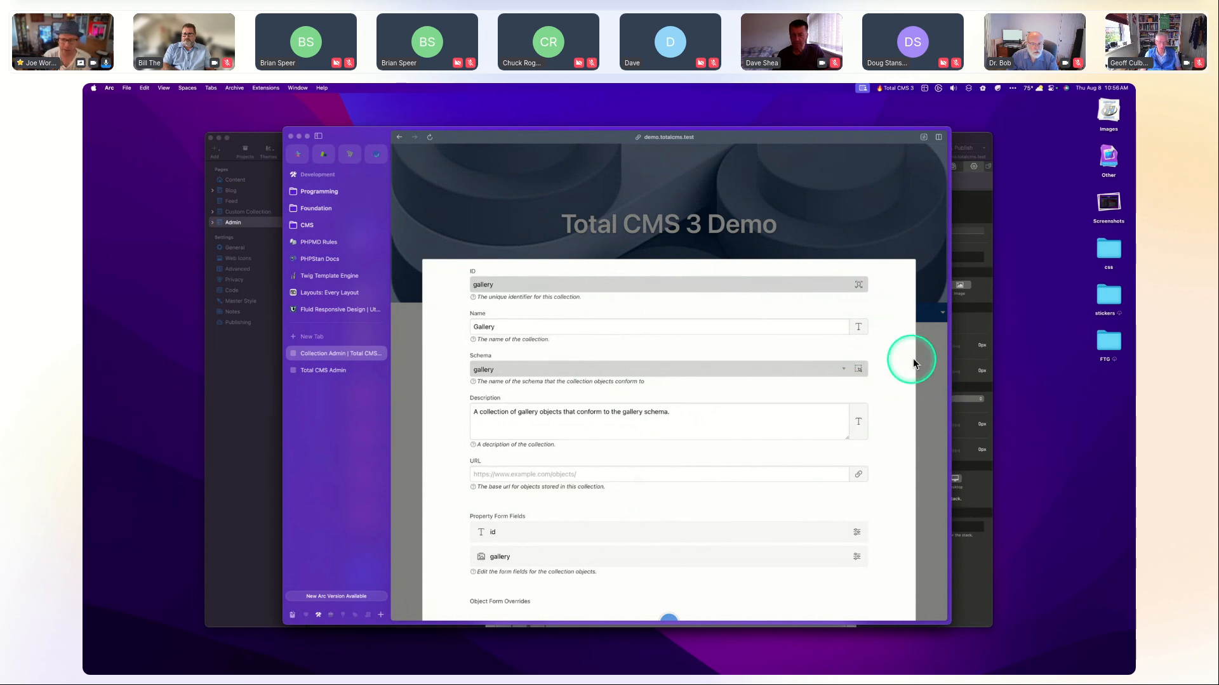
pyautogui.scroll(-2, 932, 373)
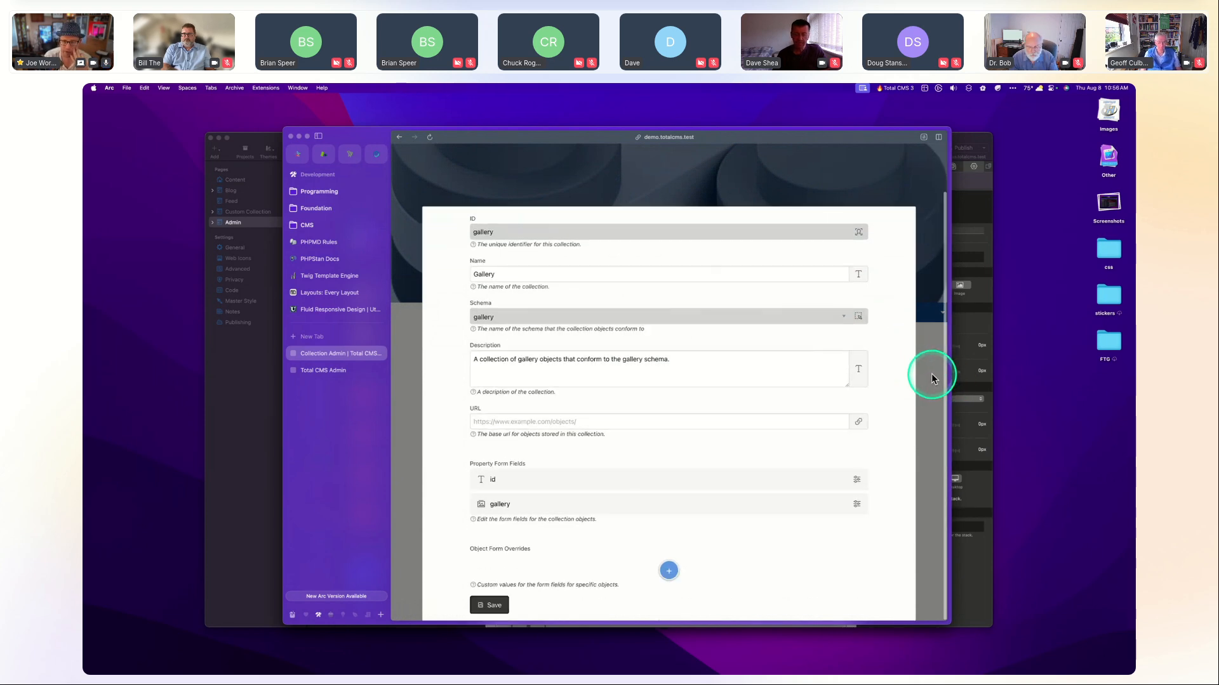
pyautogui.click(925, 374)
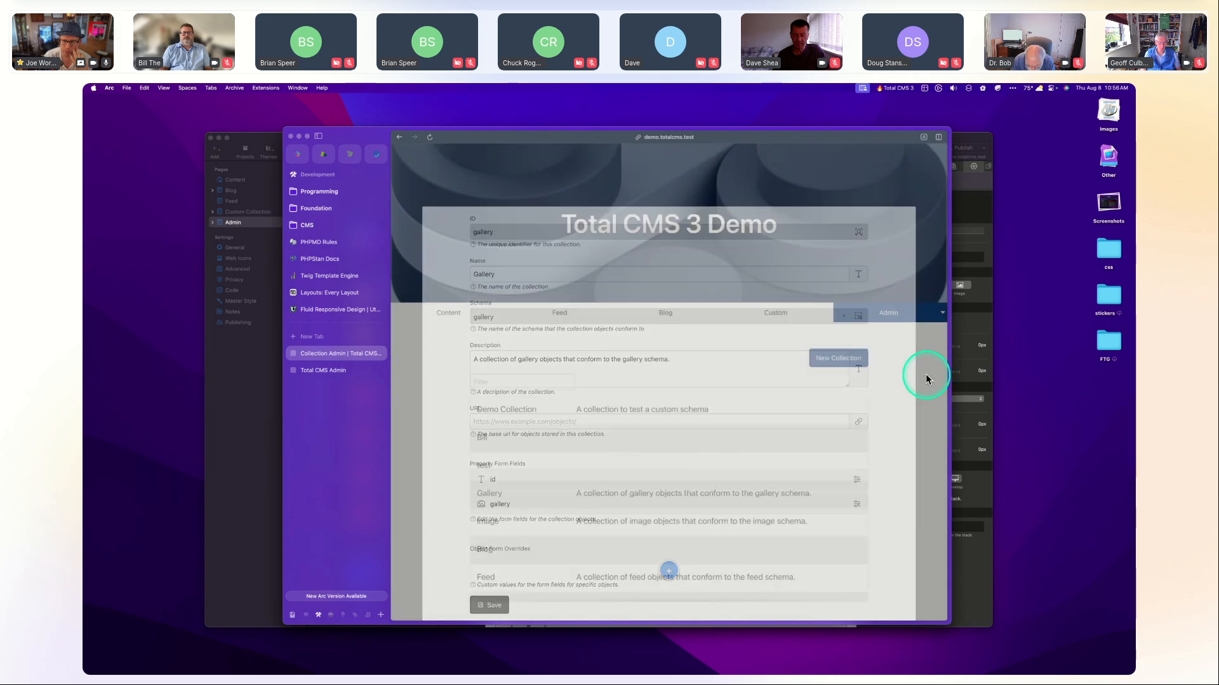
# Browse the Schema admin page, examine the properties and fields of the blog schema and close its form unchanged.
pyautogui.click(888, 397)
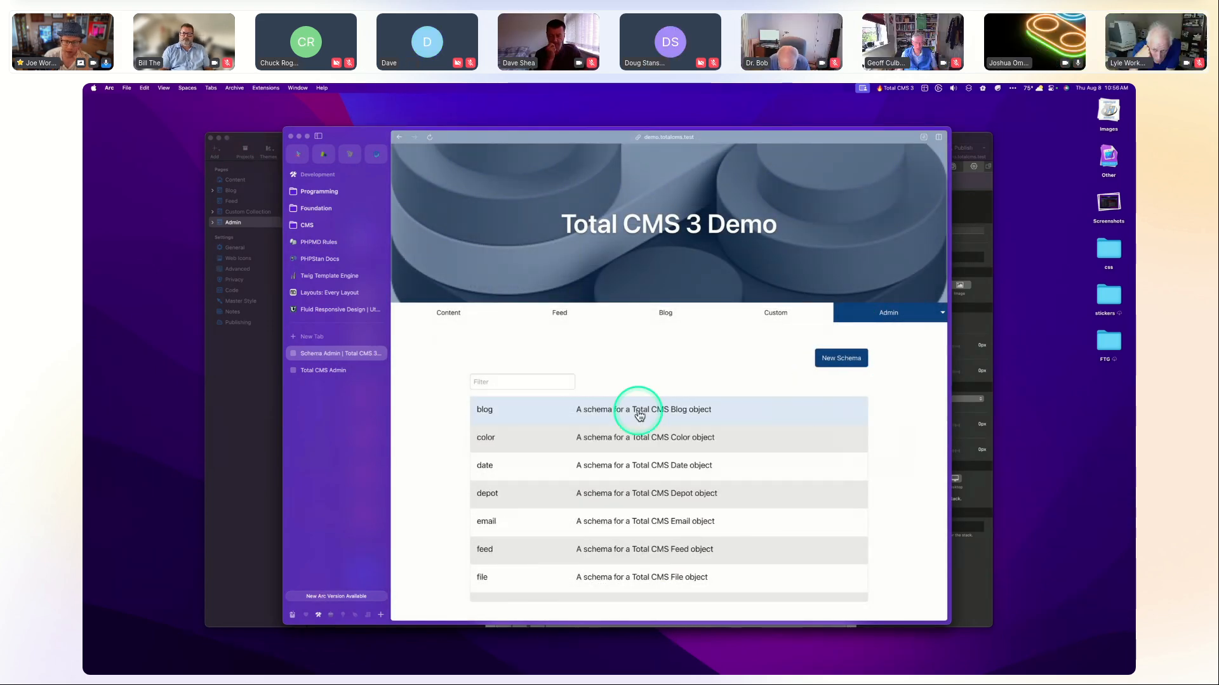
pyautogui.scroll(-5, 641, 432)
pyautogui.scroll(5, 644, 412)
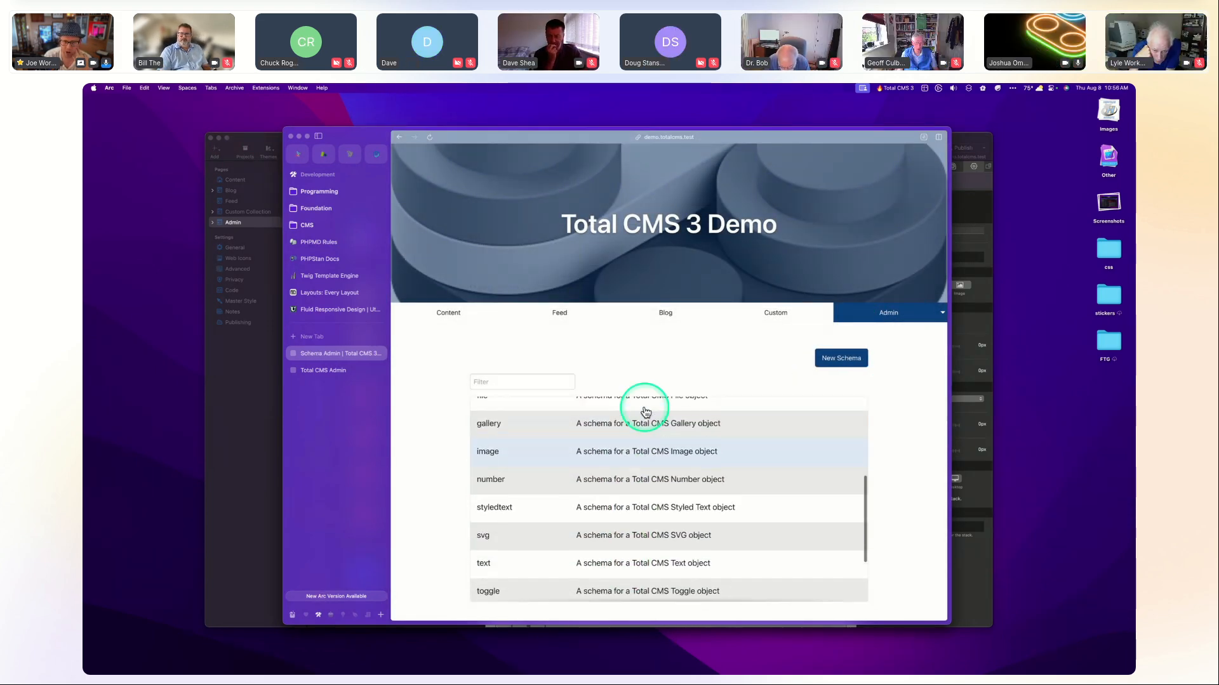
pyautogui.click(635, 412)
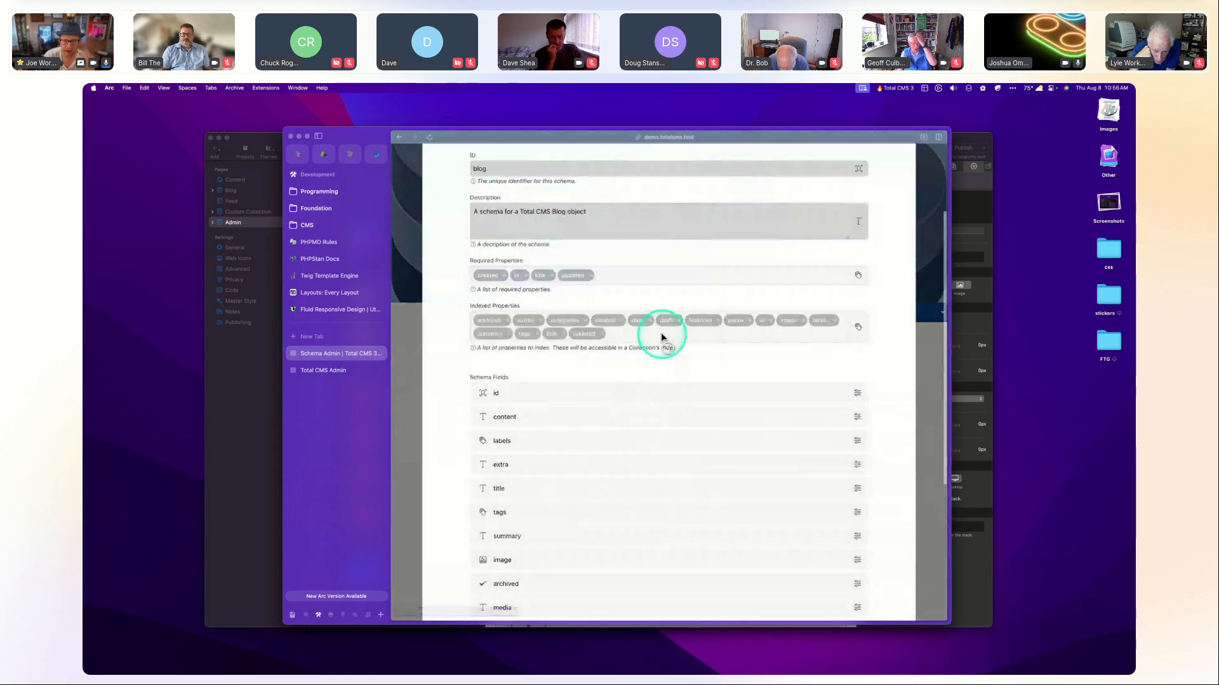
pyautogui.scroll(-5, 894, 398)
pyautogui.scroll(10, 893, 397)
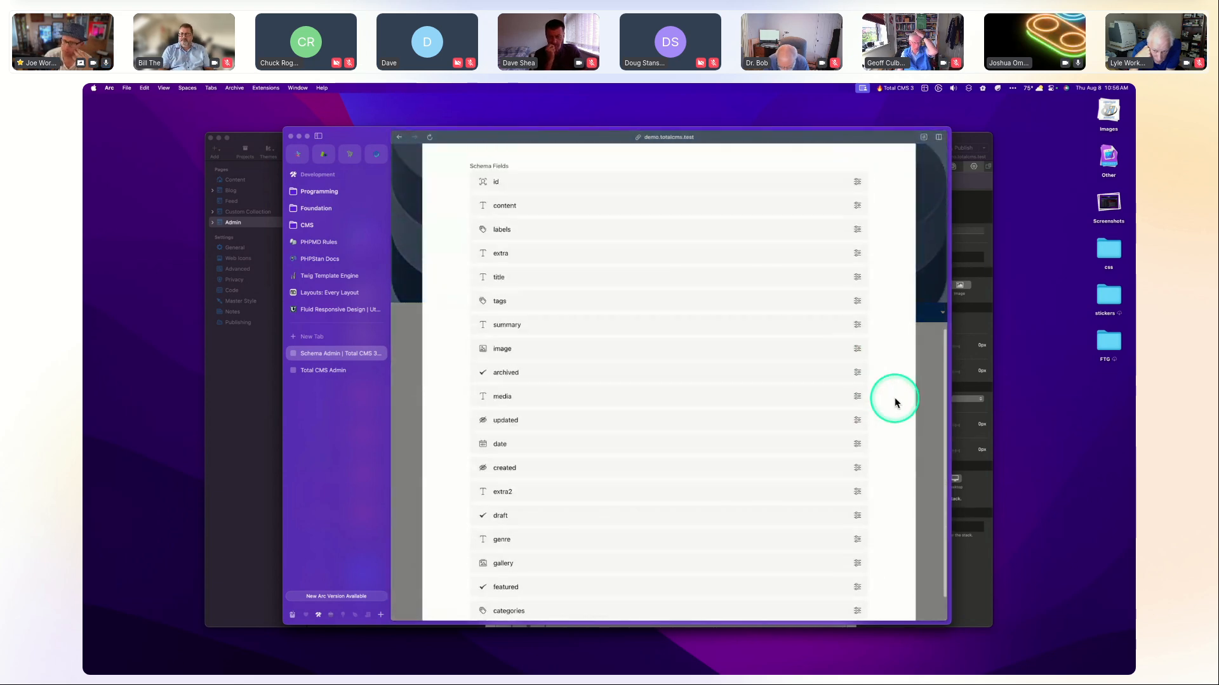
pyautogui.scroll(-5, 894, 397)
pyautogui.scroll(5, 894, 397)
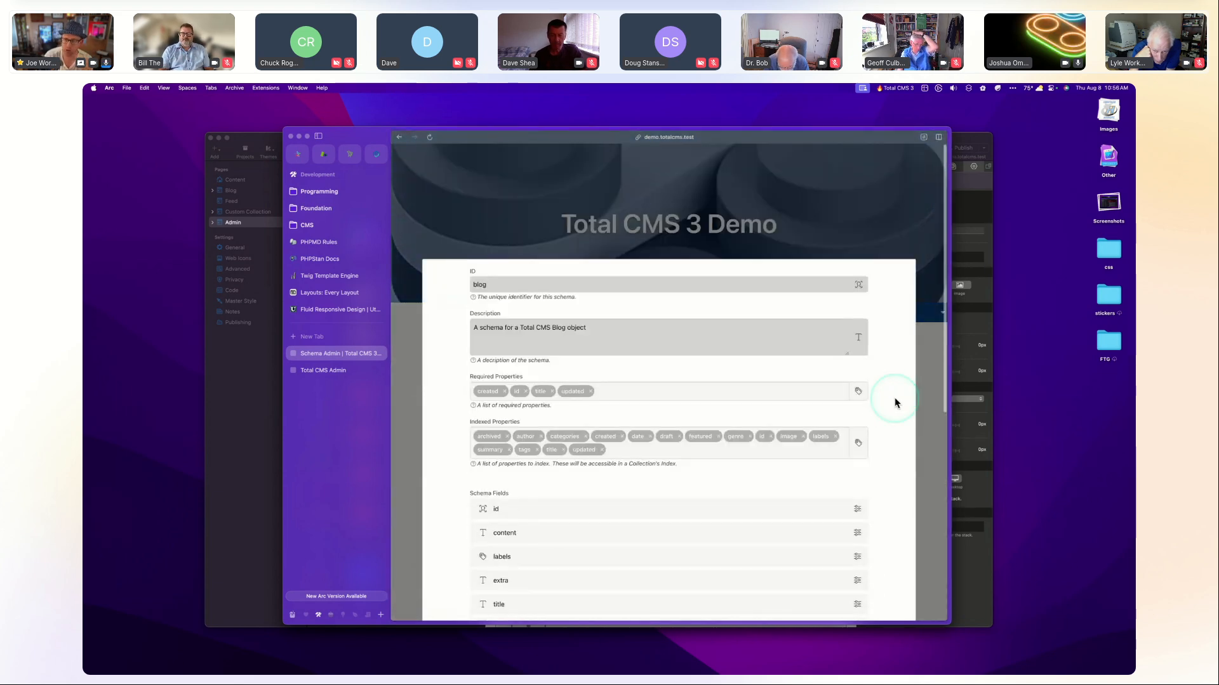
pyautogui.click(932, 349)
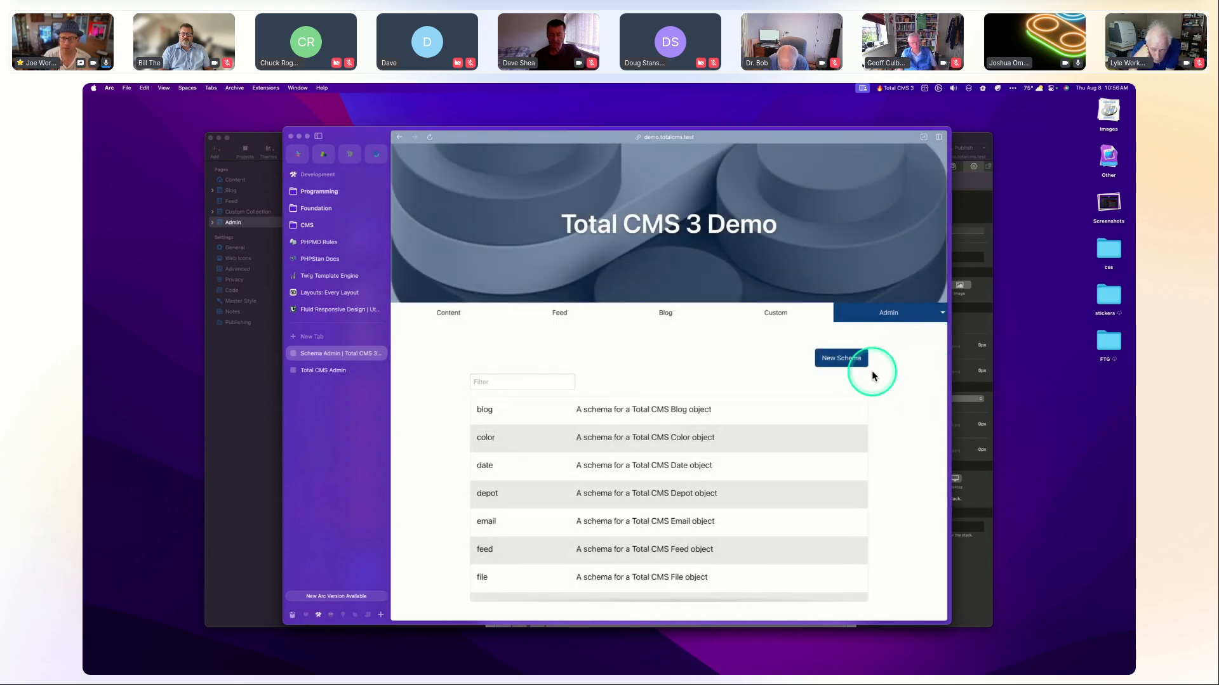
# Open the Admin Dashboard and view its schemas, collections and docs sections, ending on the Total CMS 3 Docs.
pyautogui.click(881, 314)
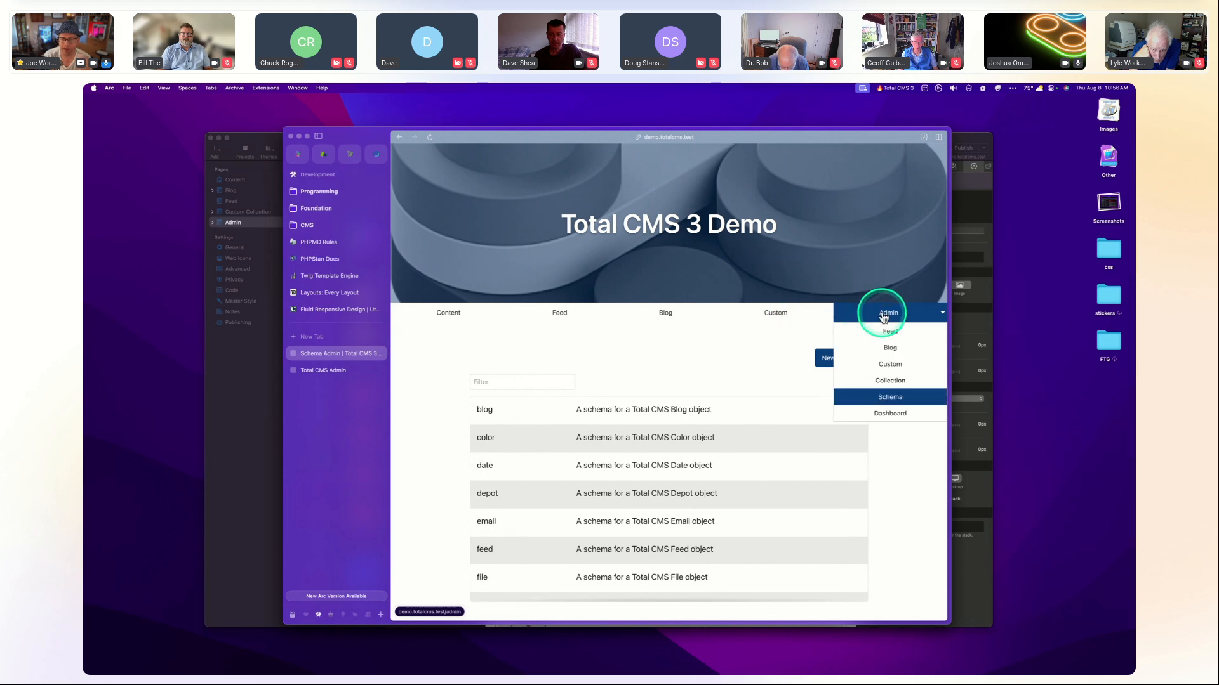
pyautogui.click(889, 413)
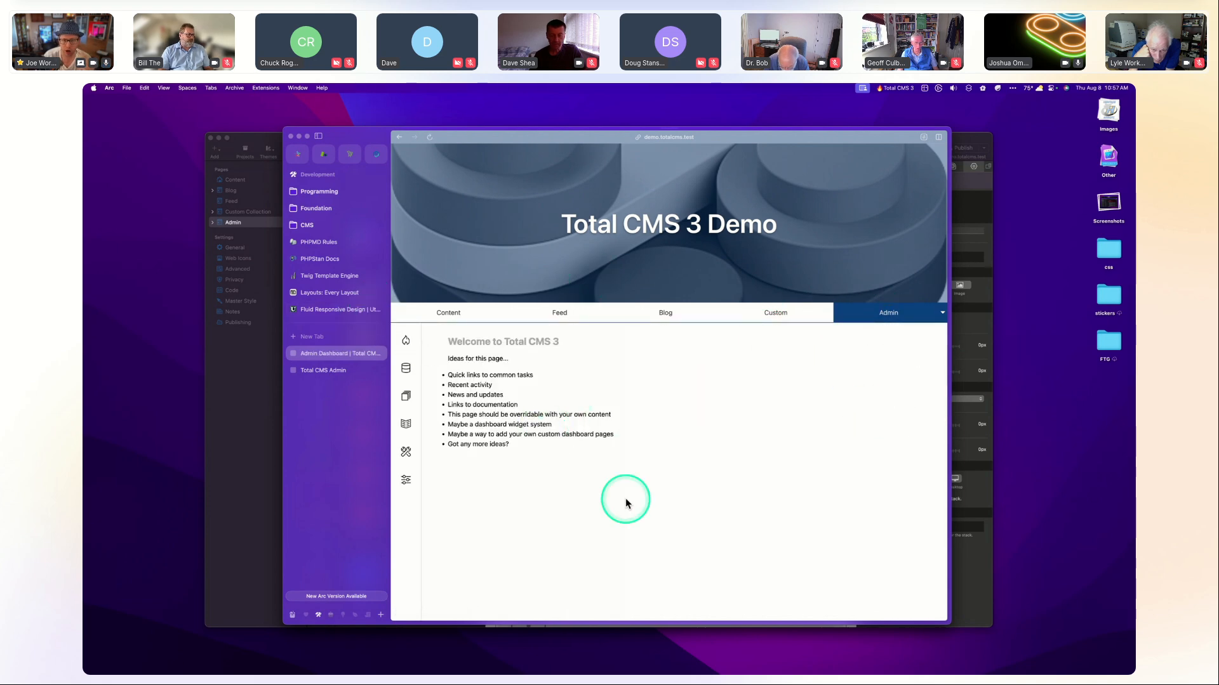
pyautogui.scroll(-1, 571, 397)
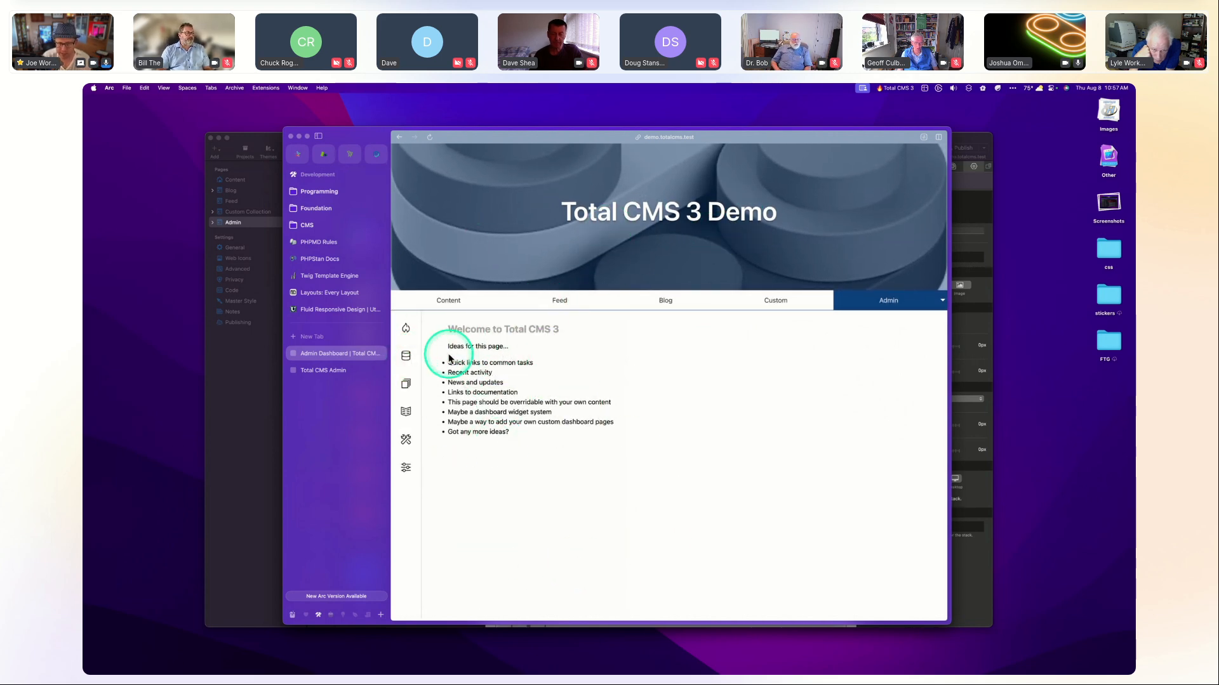
pyautogui.click(407, 356)
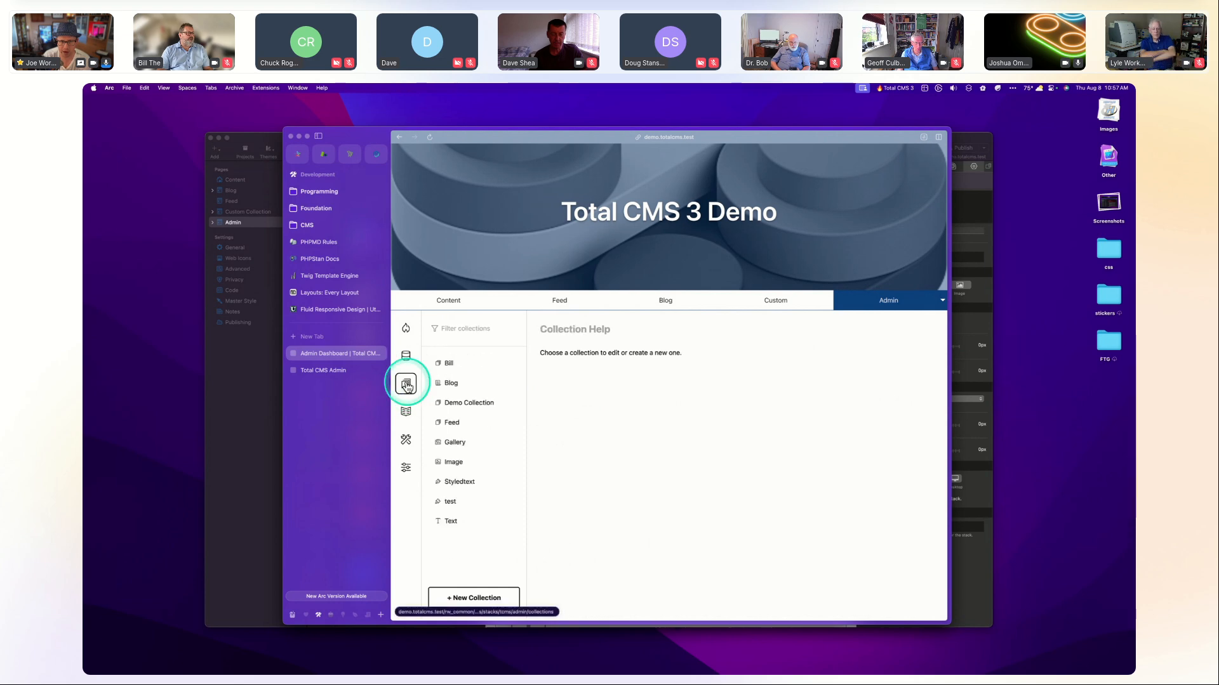
pyautogui.click(406, 411)
pyautogui.click(405, 384)
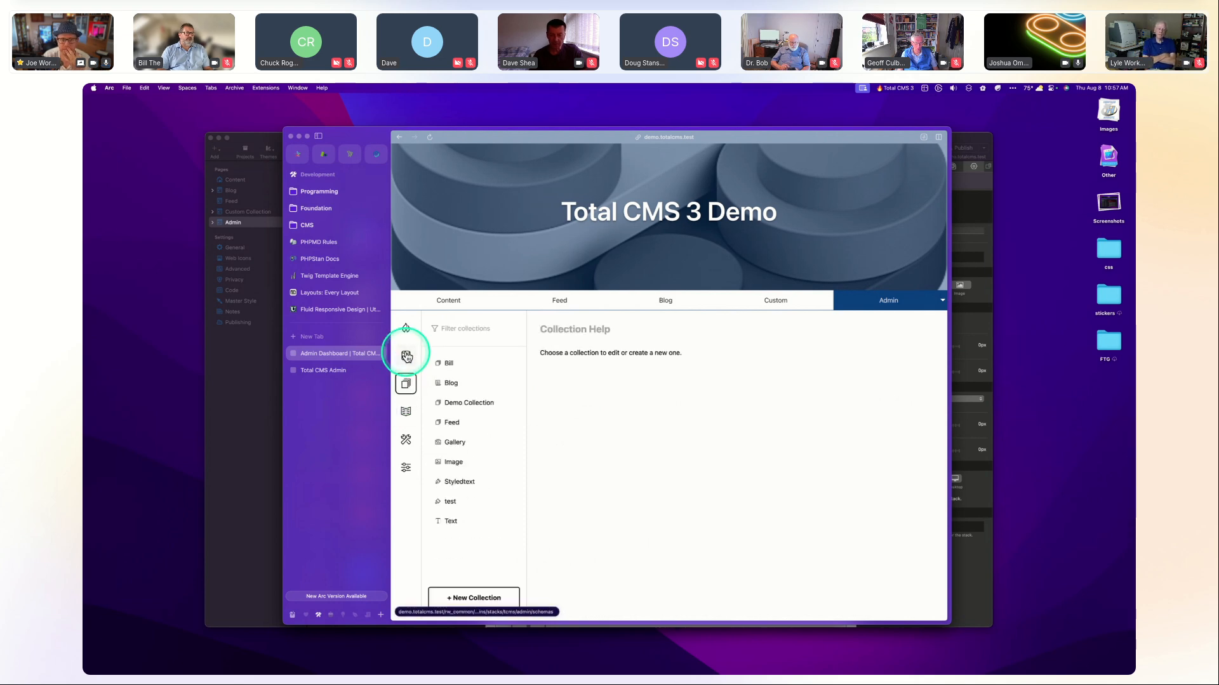
pyautogui.click(406, 355)
pyautogui.click(405, 384)
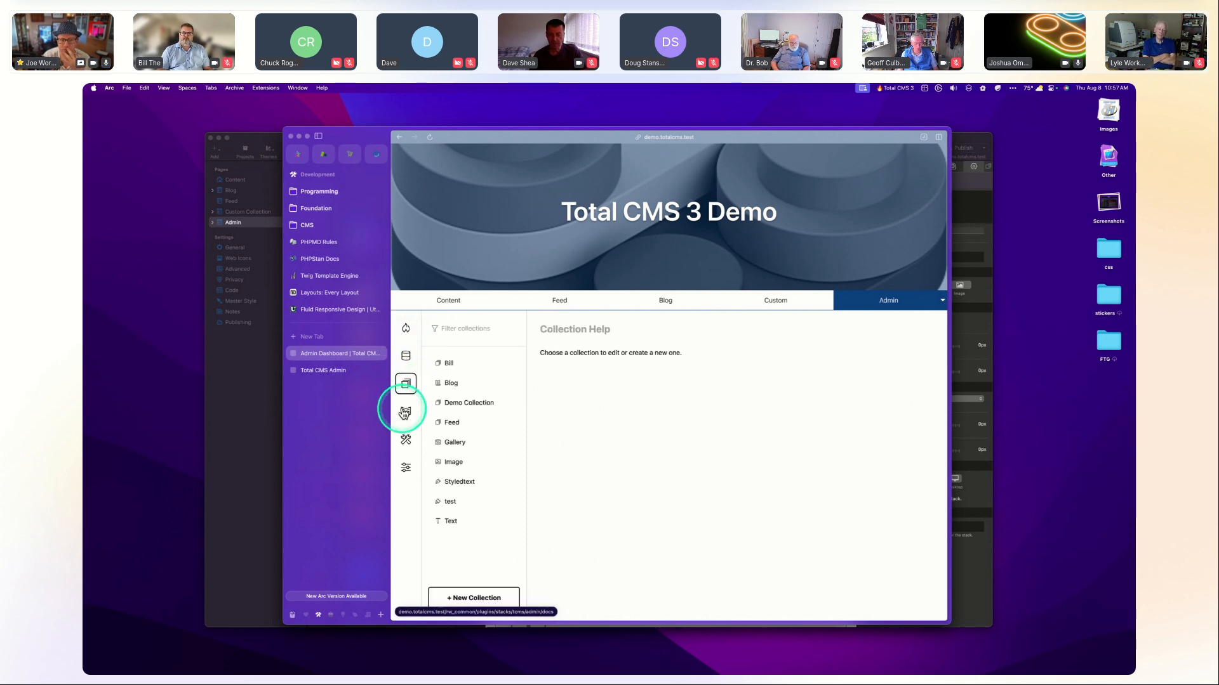
pyautogui.click(406, 411)
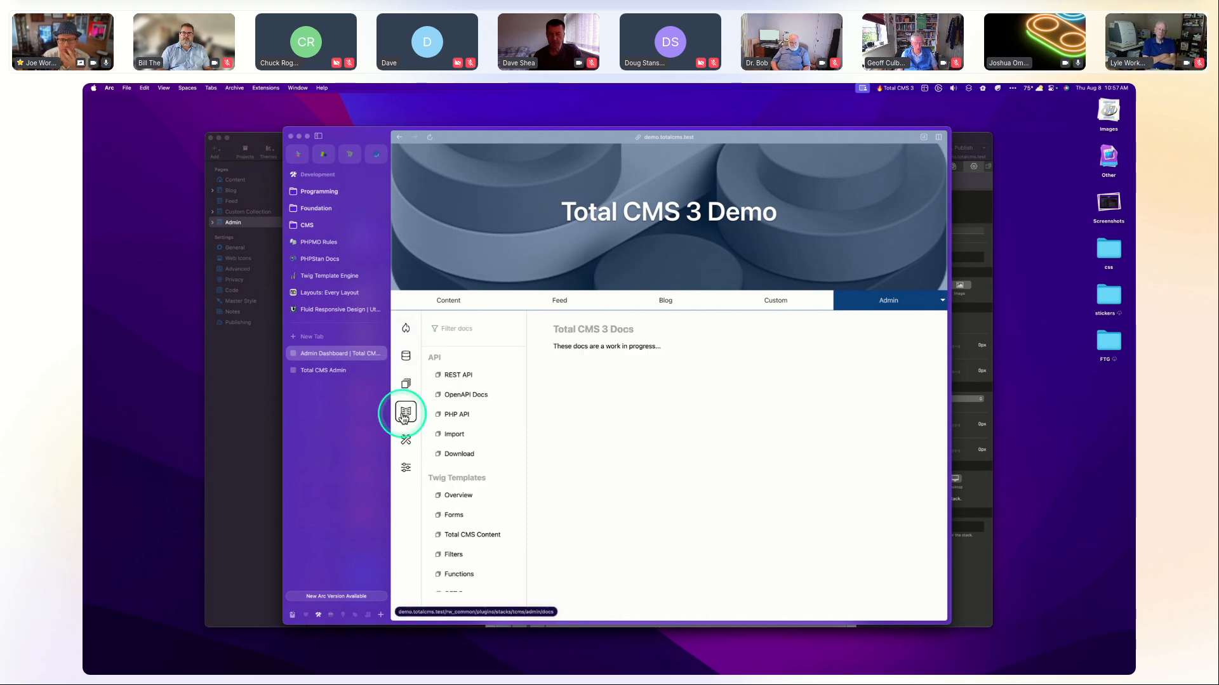
# Switch to the TotalCMS3 project in RapidWeaver and view the settings of the Admin Link and header Text form stacks.
pyautogui.click(250, 308)
pyautogui.moveTo(762, 150); pyautogui.dragTo(750, 138)
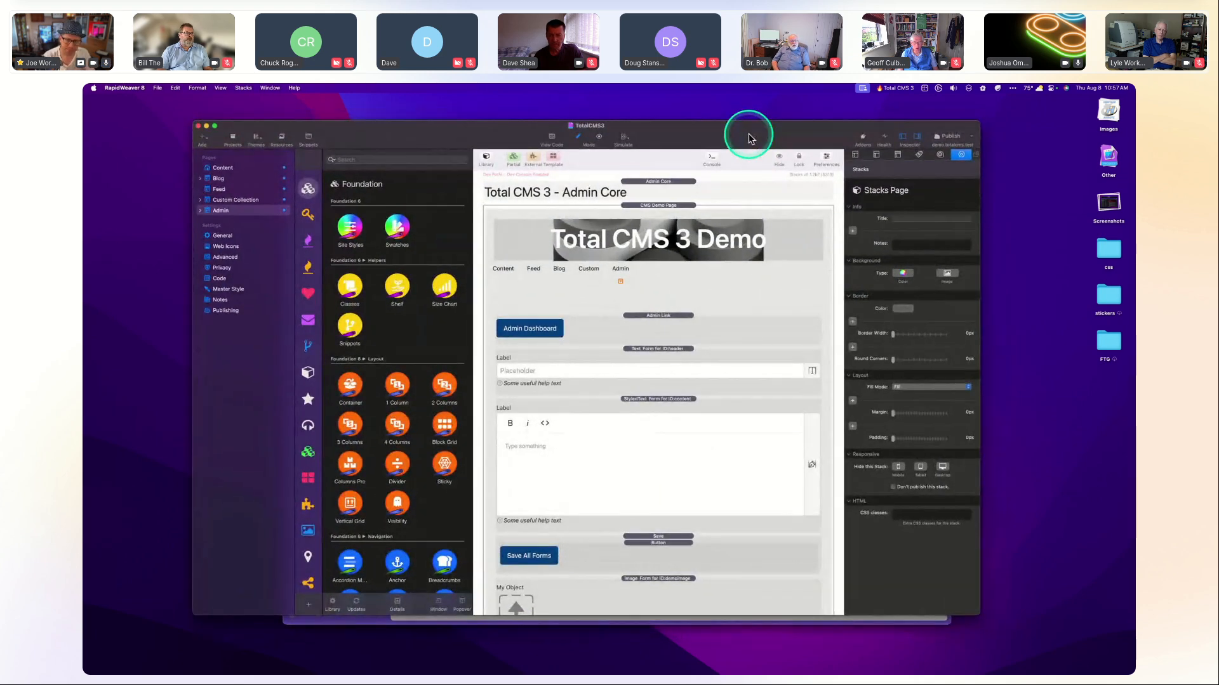
pyautogui.click(647, 329)
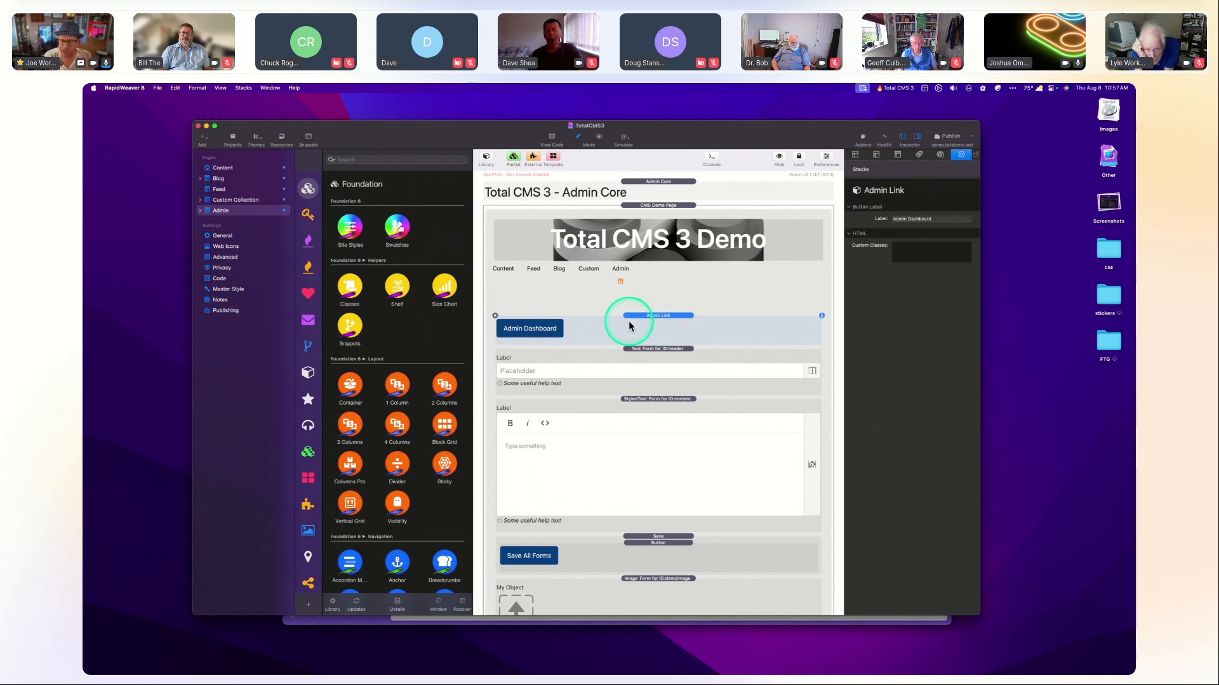
pyautogui.click(643, 363)
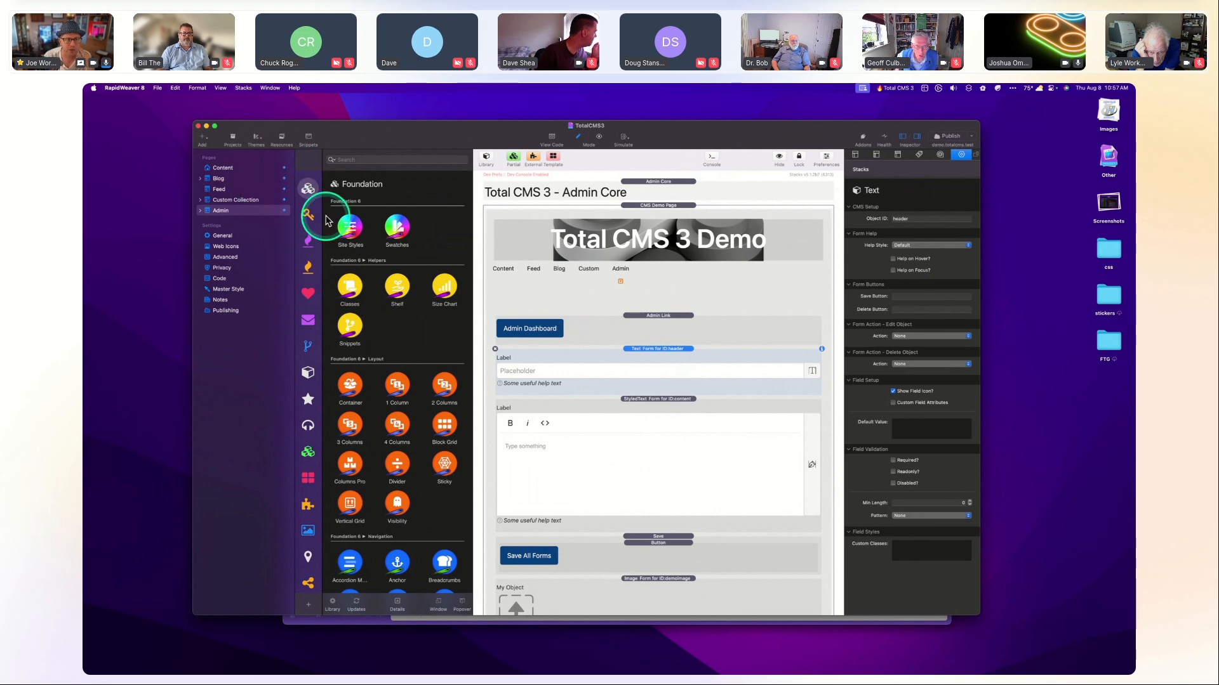
# Show the Total CMS 3 group in the stacks library and browse its stacks from Admin and Content through to Layout Helpers.
pyautogui.click(307, 241)
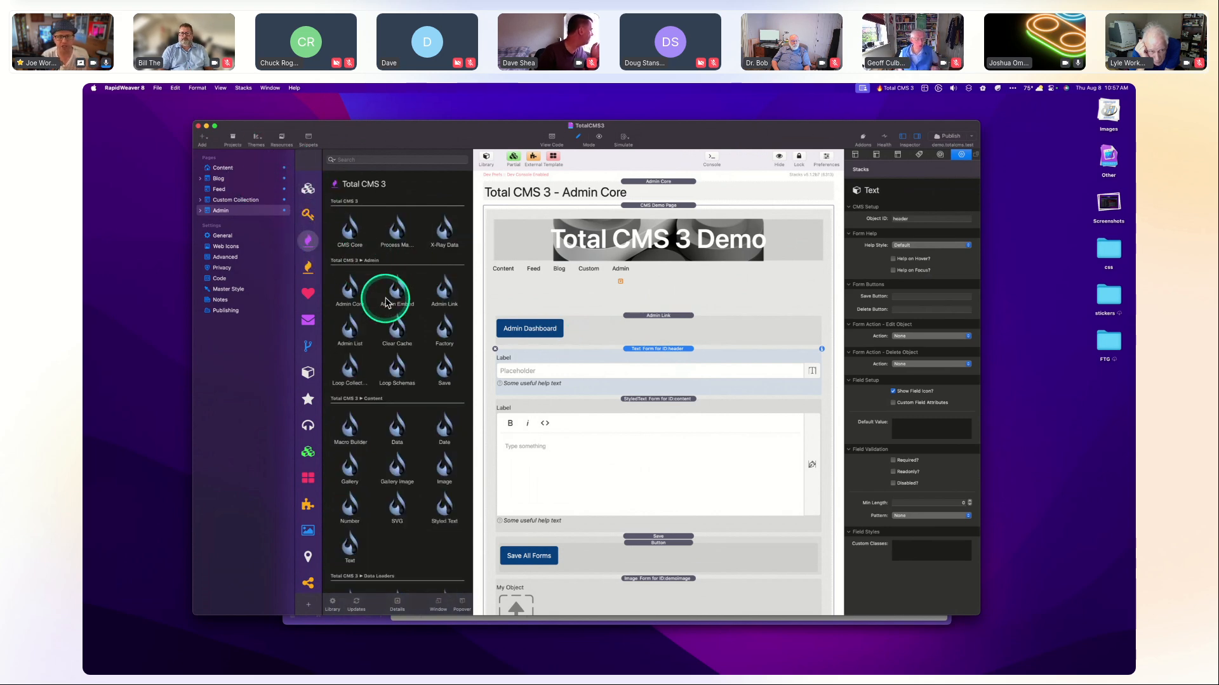
pyautogui.scroll(-2, 387, 295)
pyautogui.scroll(3, 386, 303)
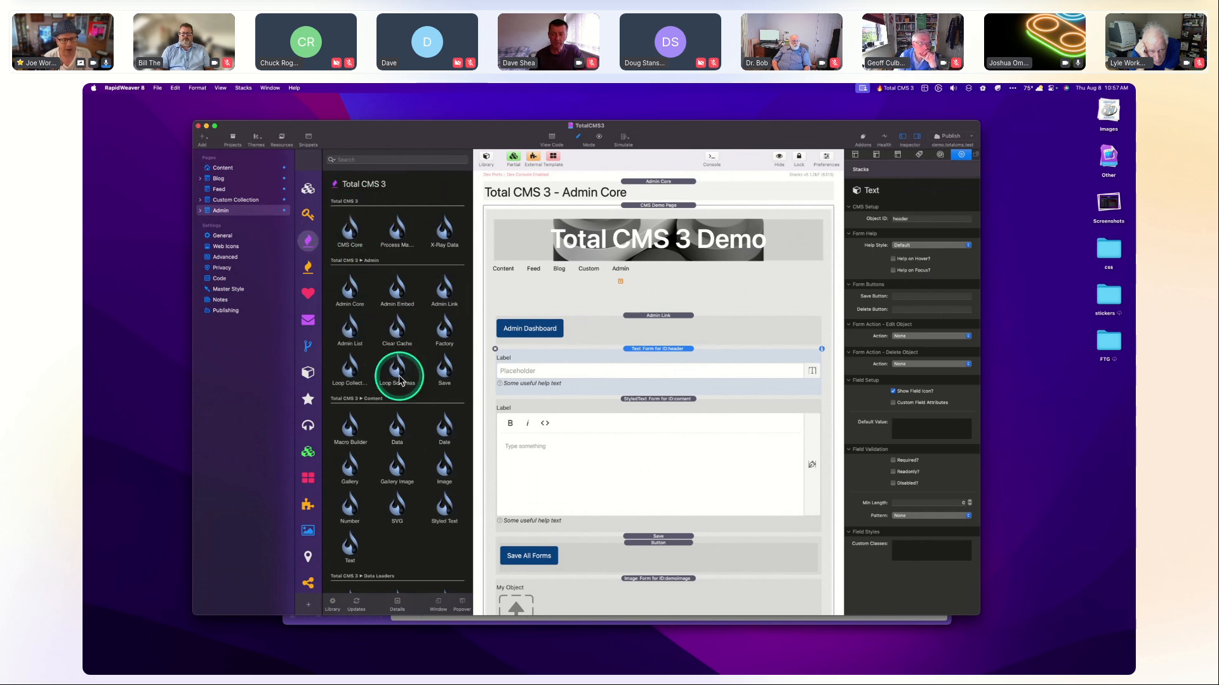
pyautogui.scroll(-5, 400, 374)
pyautogui.scroll(3, 398, 378)
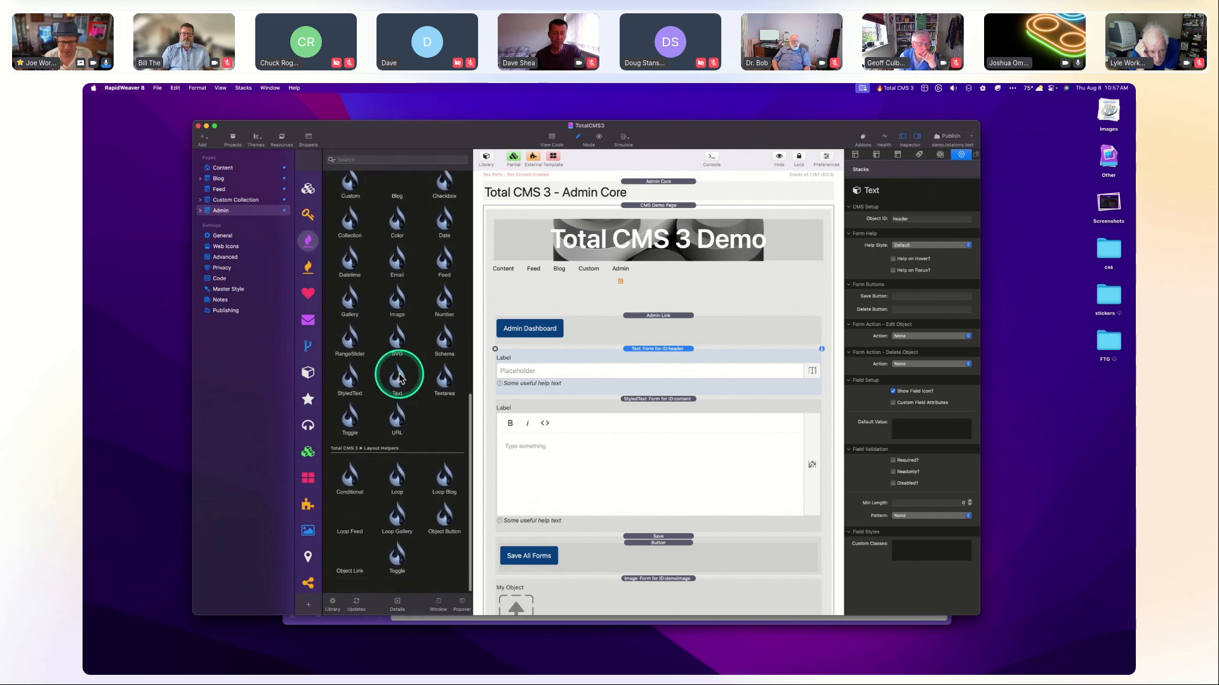
pyautogui.scroll(4, 400, 379)
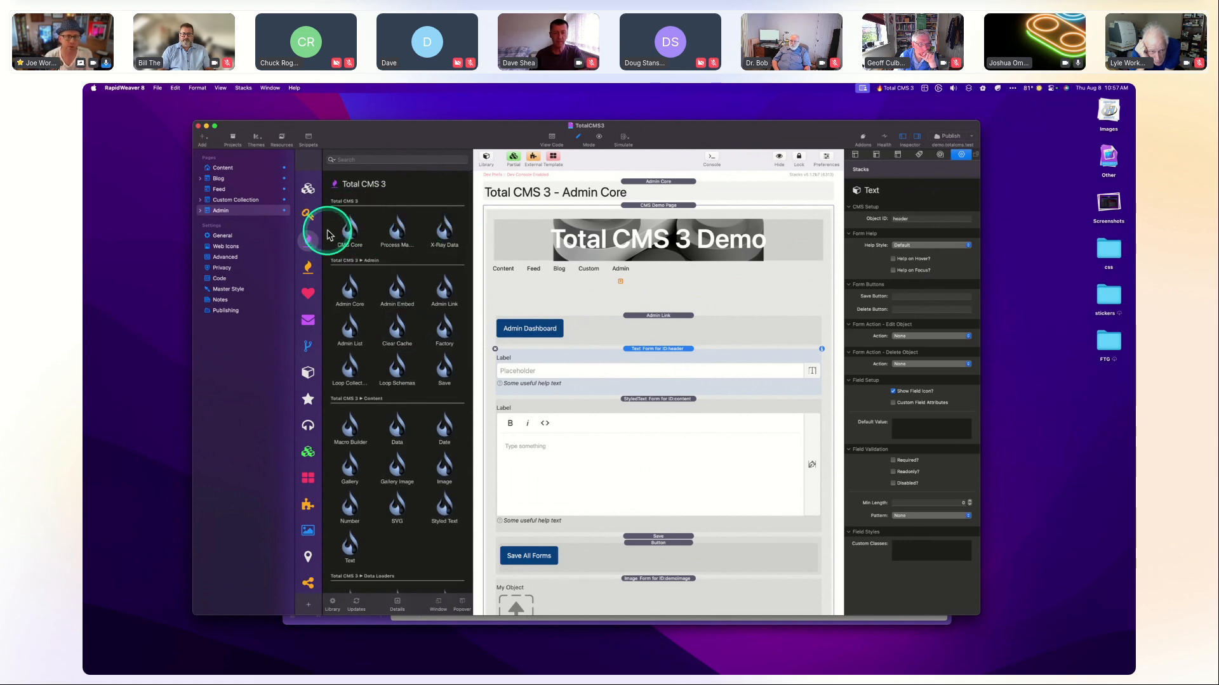
# Highlight the CMS Core, macro-processing and X-Ray Data stacks in the library, ending on Admin Core in the Admin group.
pyautogui.click(351, 230)
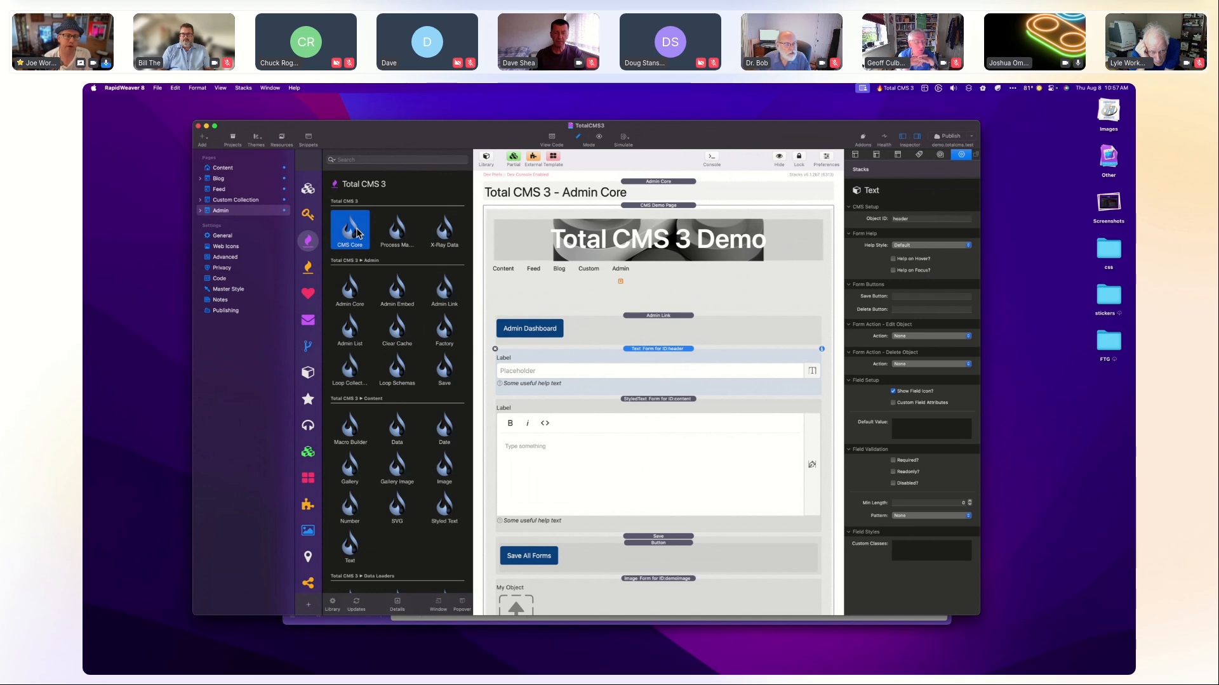
pyautogui.click(397, 230)
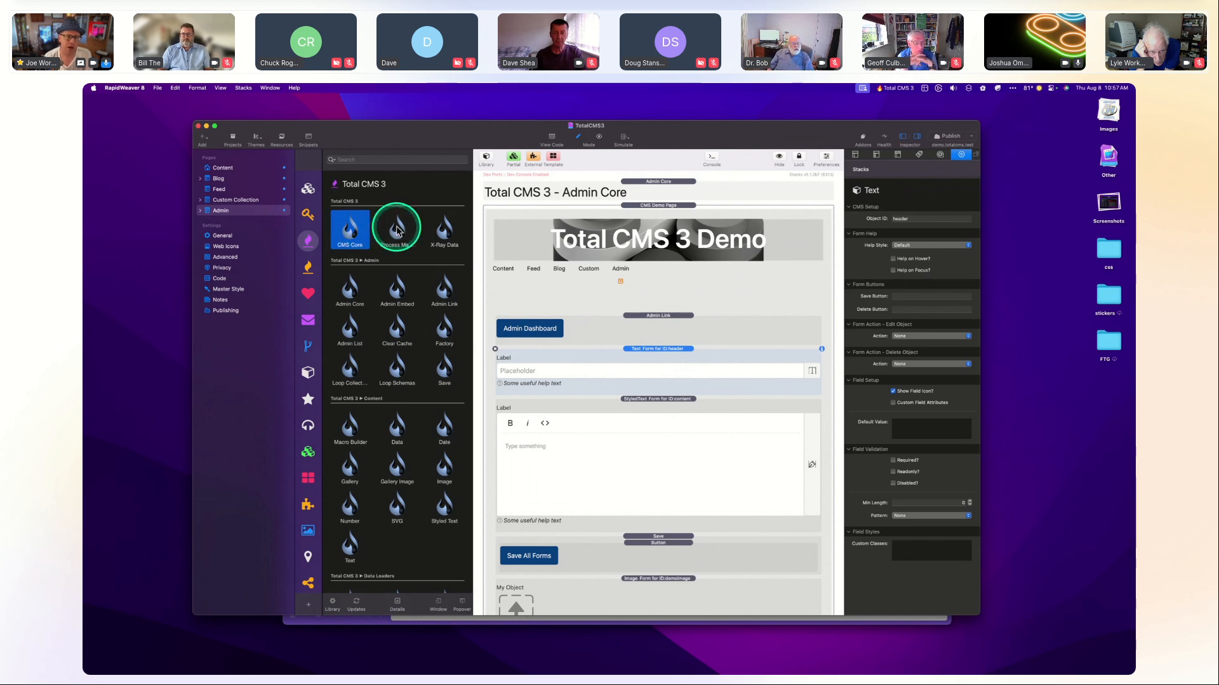
pyautogui.click(442, 226)
pyautogui.scroll(-3, 413, 275)
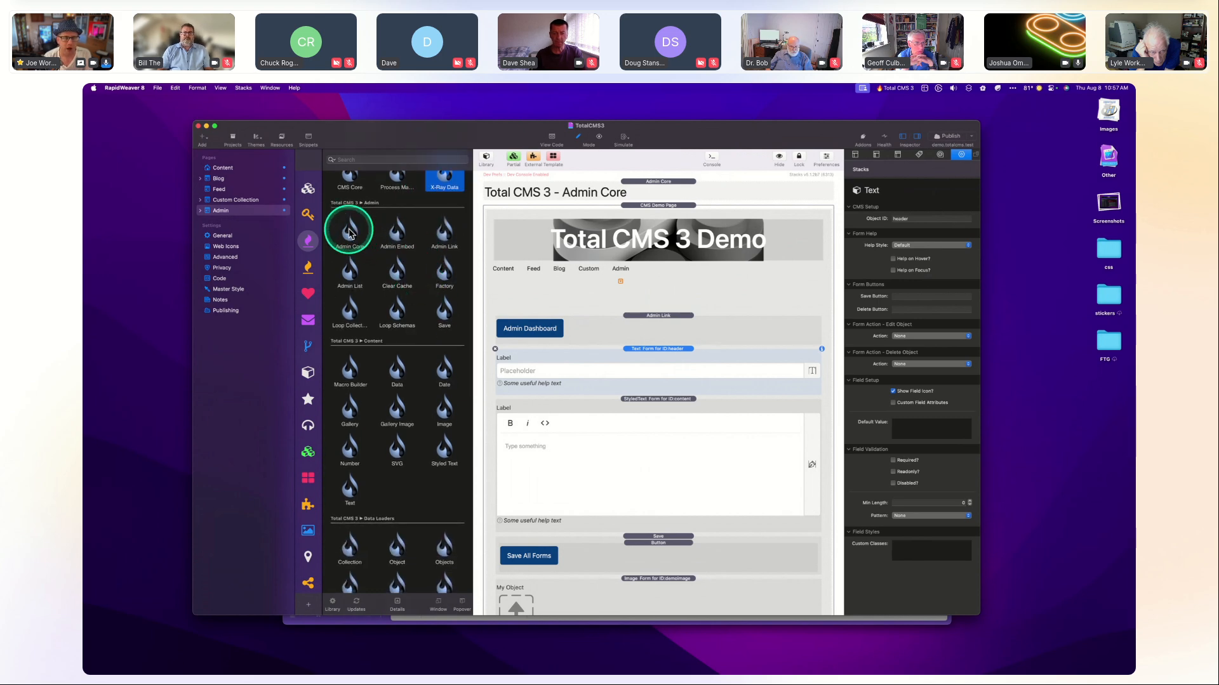
pyautogui.click(349, 231)
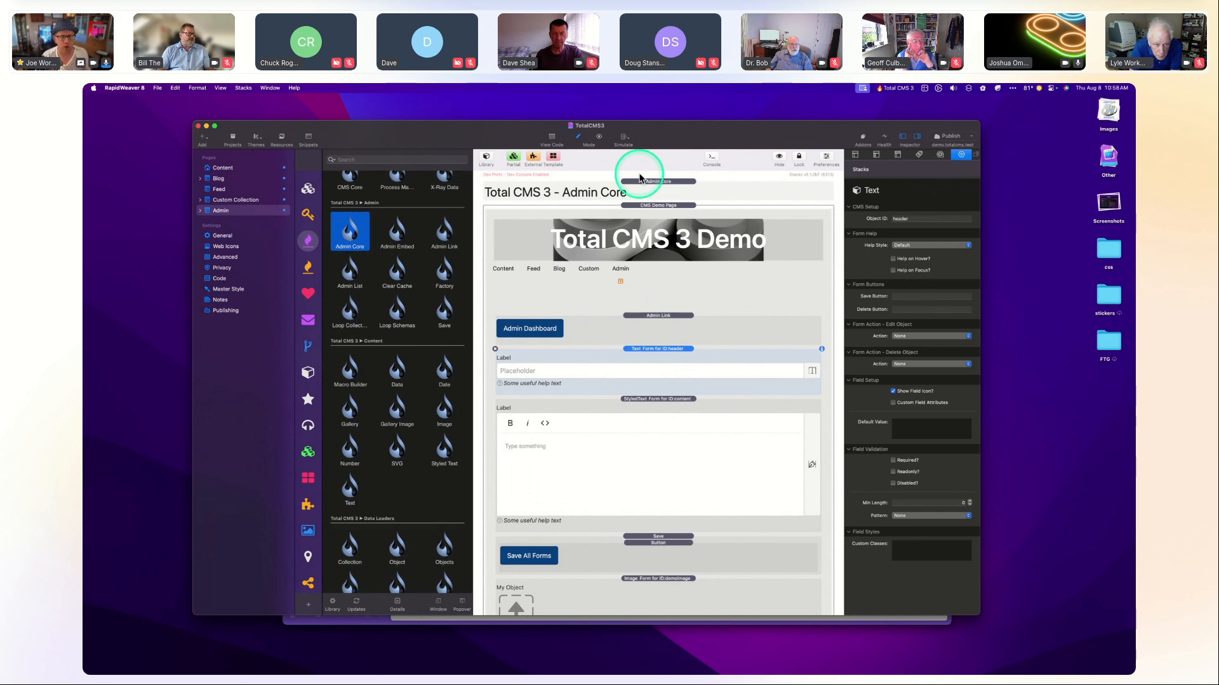
# Inspect the Admin Core stack's settings on the Admin page and the Admin Embed stack's settings on the Admin Dashboard page.
pyautogui.click(673, 183)
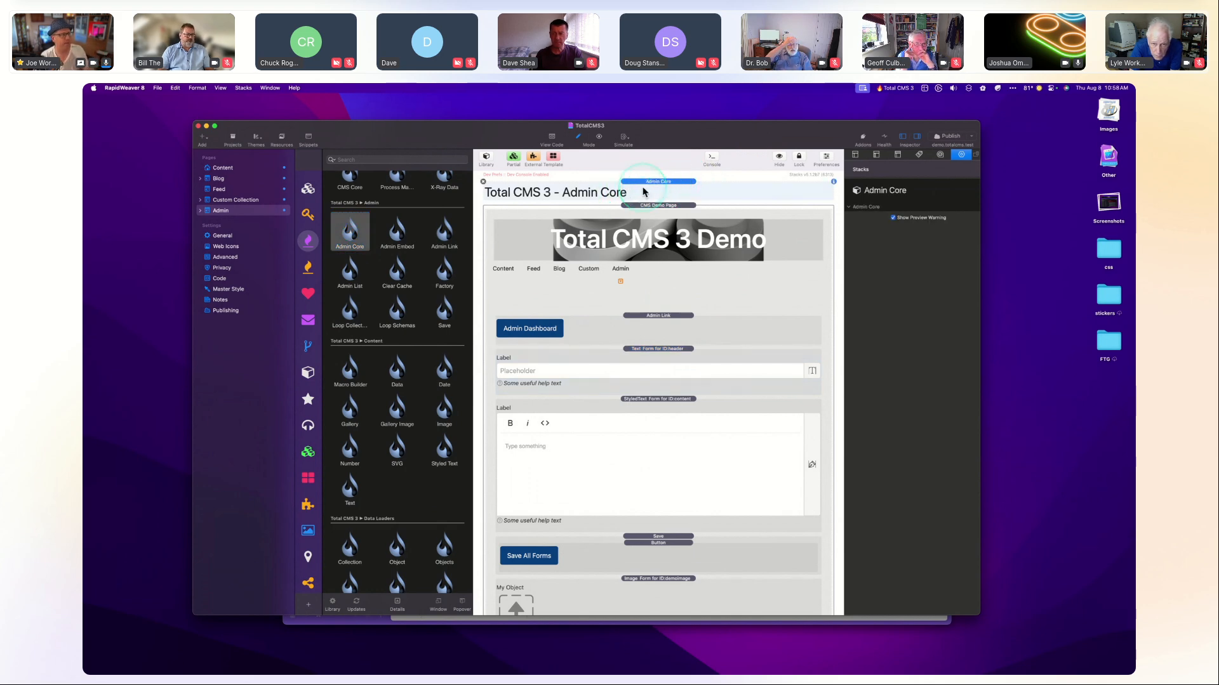
pyautogui.click(395, 239)
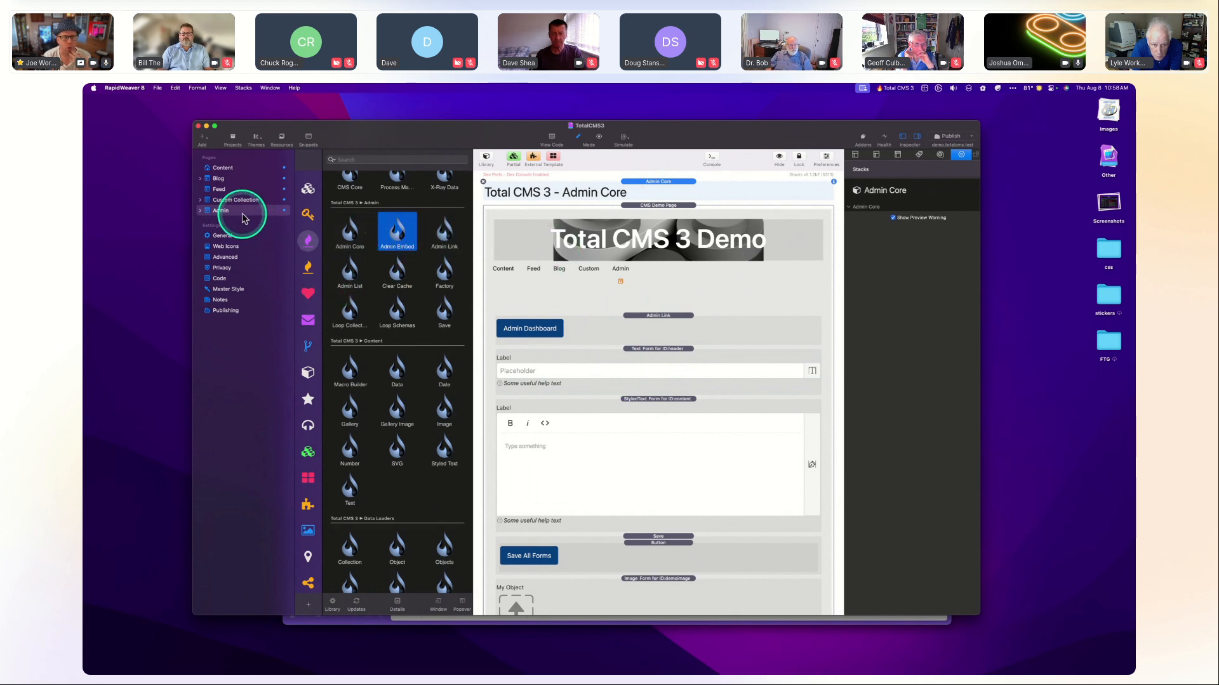
pyautogui.click(201, 212)
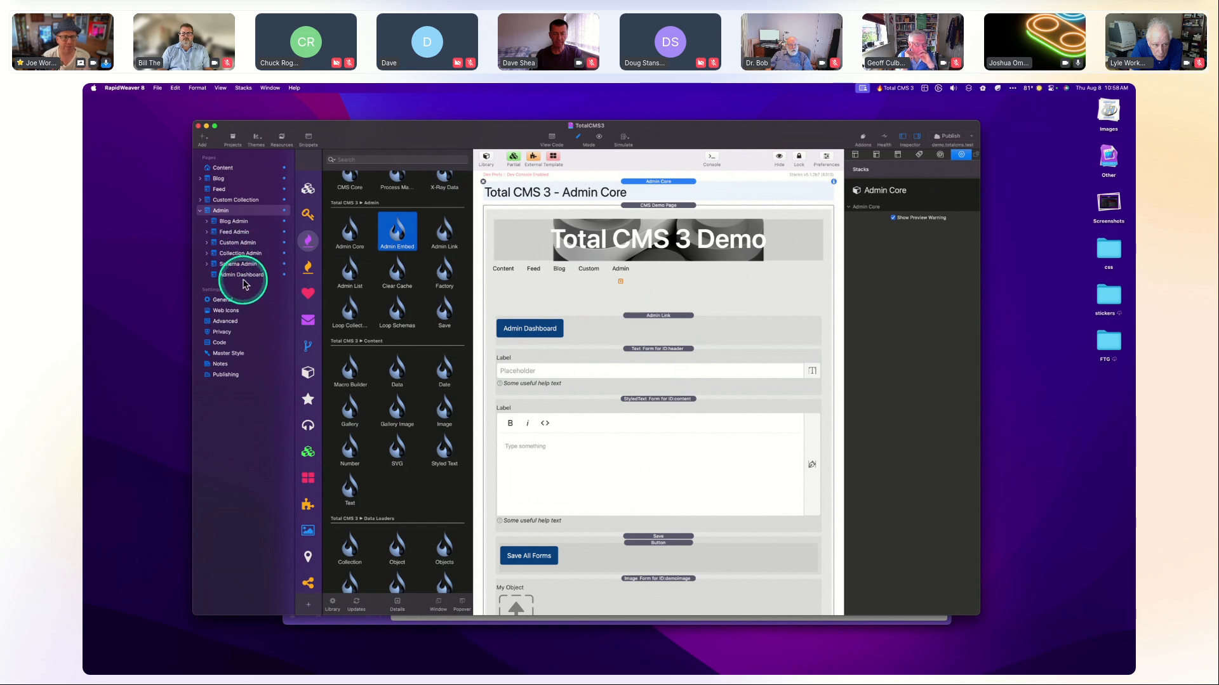
pyautogui.click(245, 274)
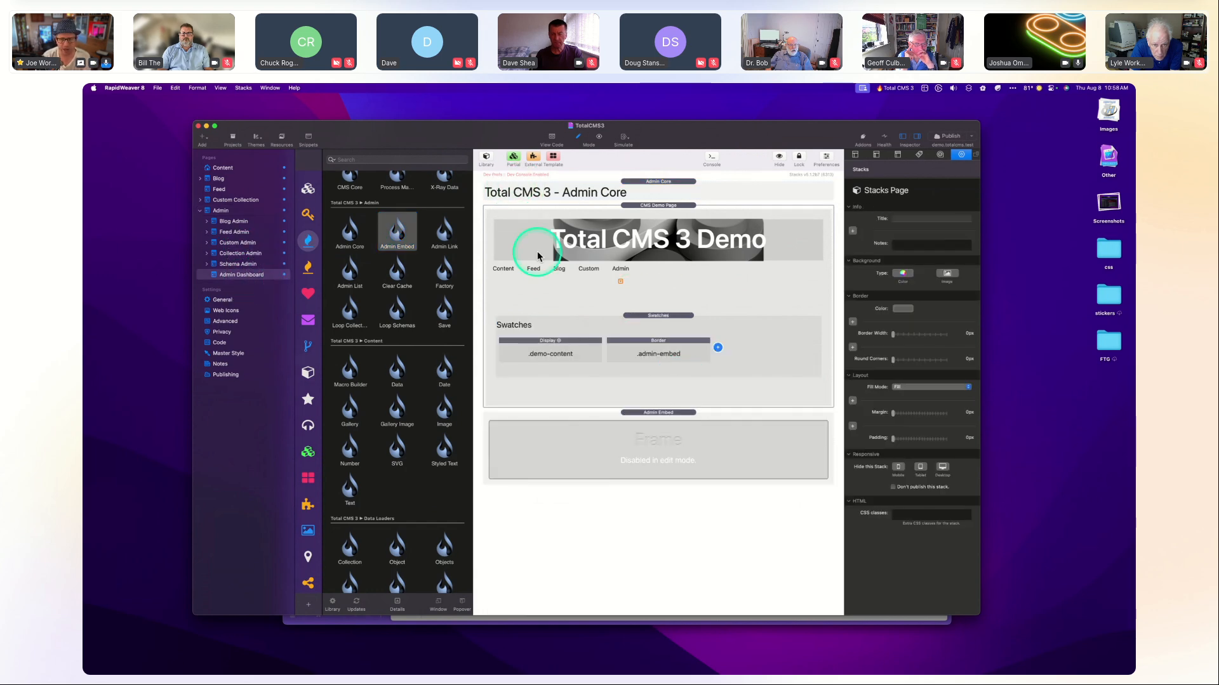
pyautogui.click(653, 414)
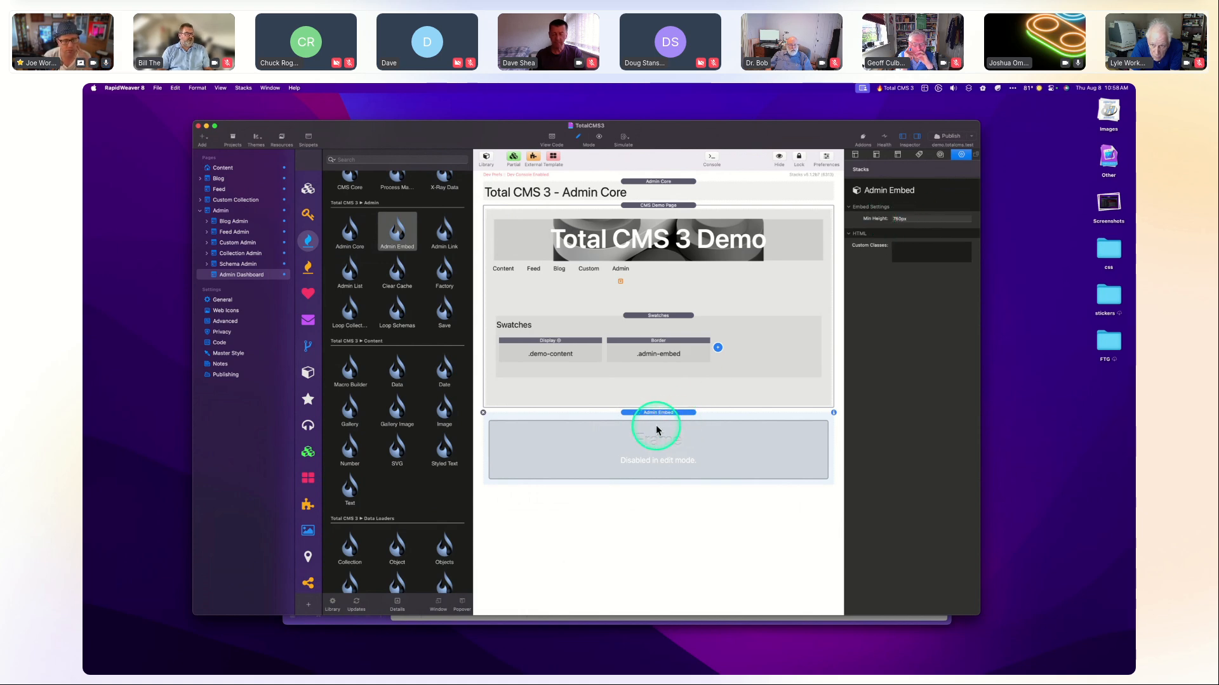
# Return to the Admin page and browse the stack library from Admin Link through to the Total CMS 3 Forms group.
pyautogui.click(443, 232)
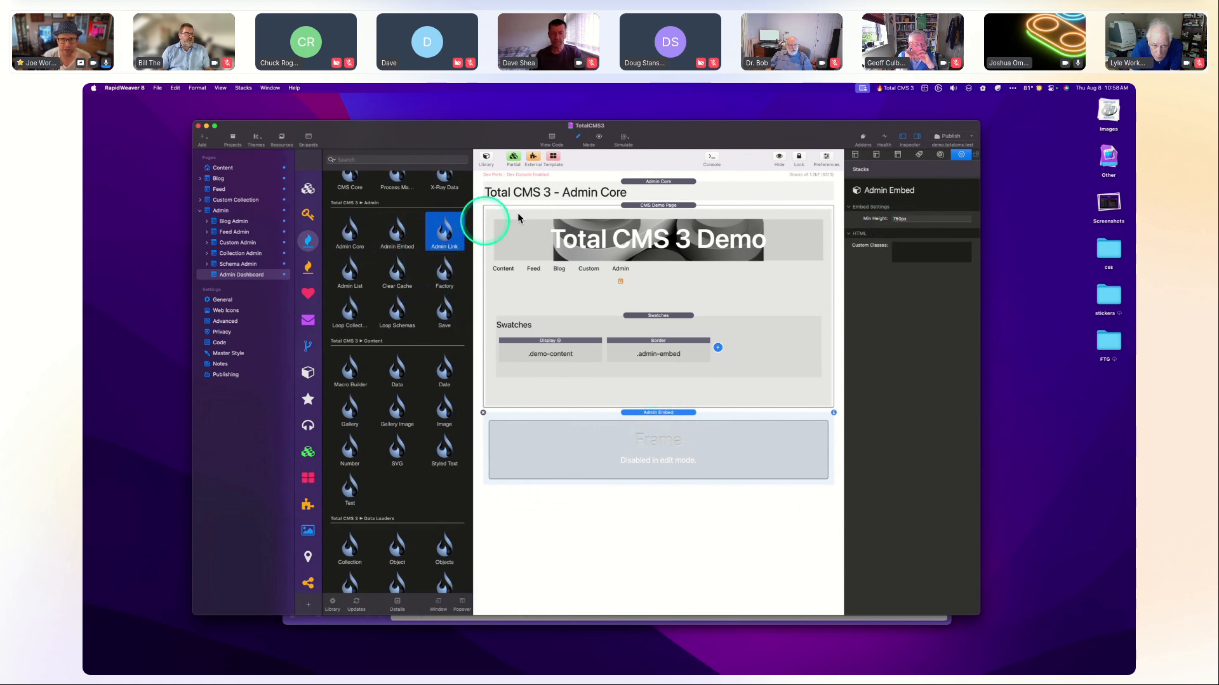
pyautogui.click(229, 209)
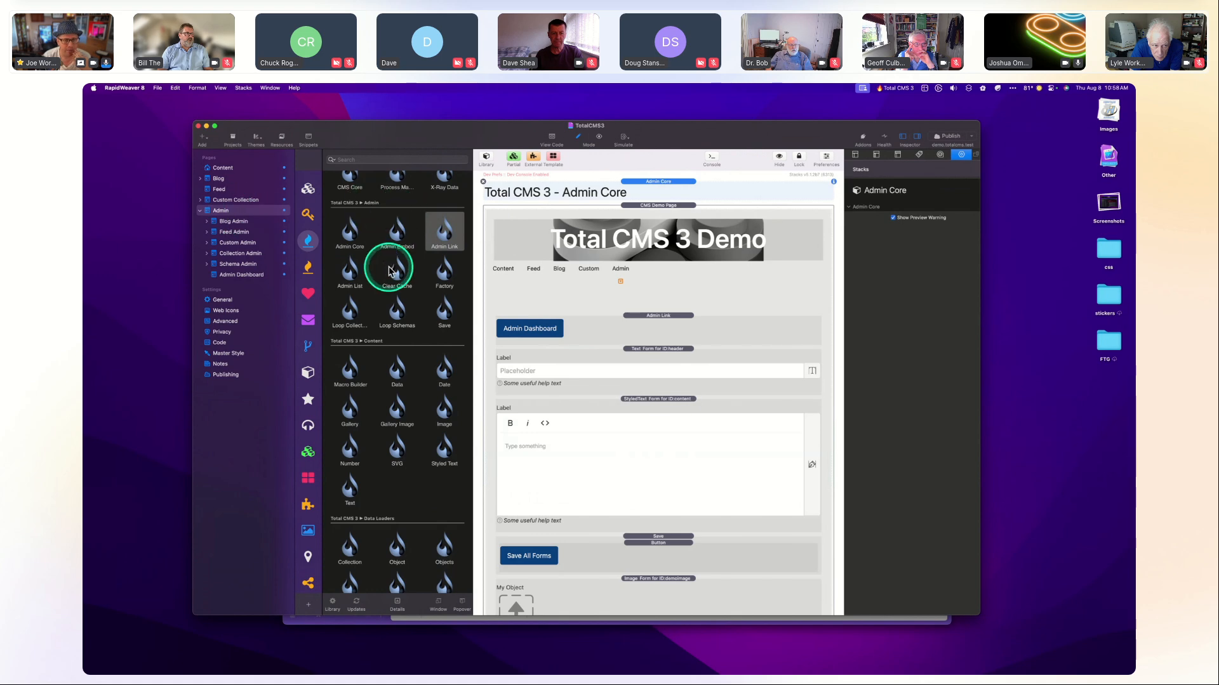
pyautogui.scroll(-2, 390, 271)
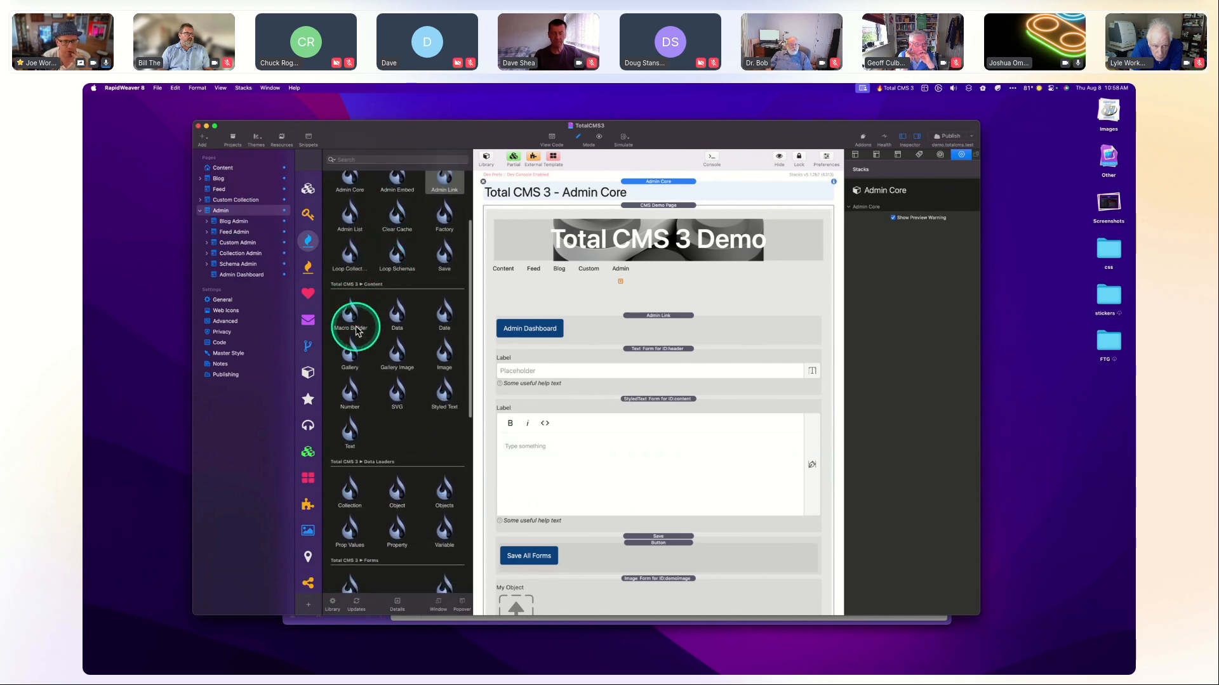
pyautogui.scroll(-10, 352, 342)
pyautogui.scroll(-2, 356, 340)
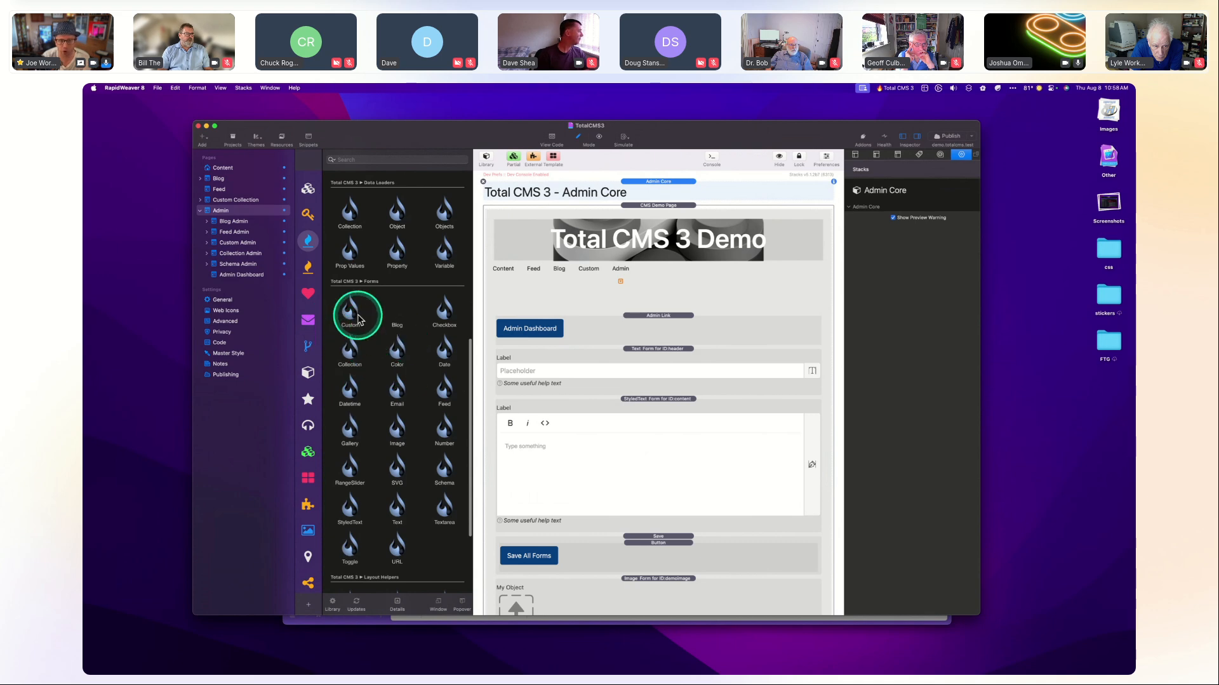
# Inspect the settings of the header Text form, the content StyledText form and the demoimage Image form.
pyautogui.click(621, 348)
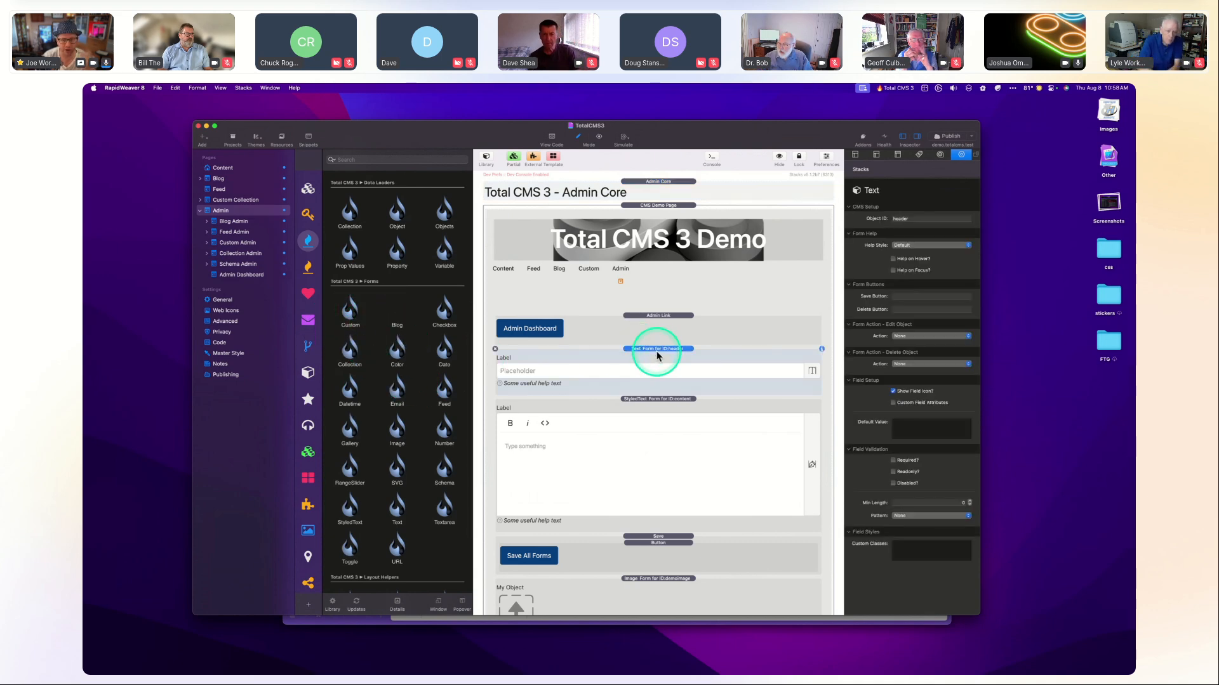
pyautogui.click(648, 409)
pyautogui.scroll(-4, 648, 409)
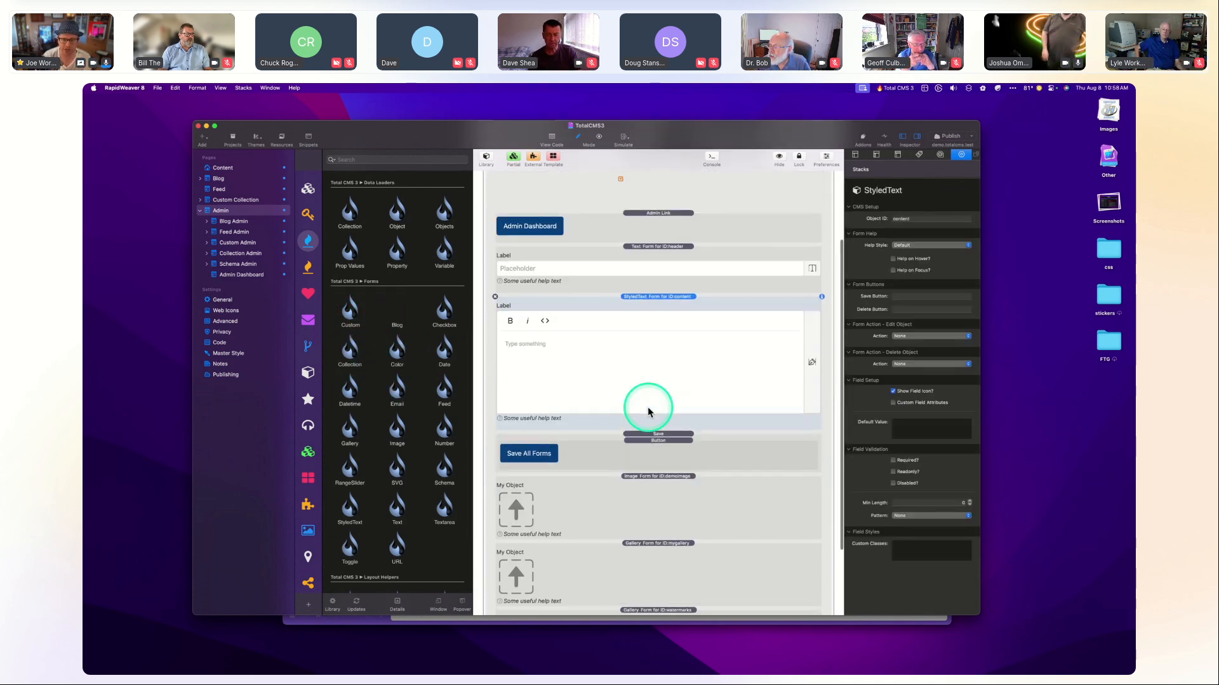
pyautogui.click(647, 494)
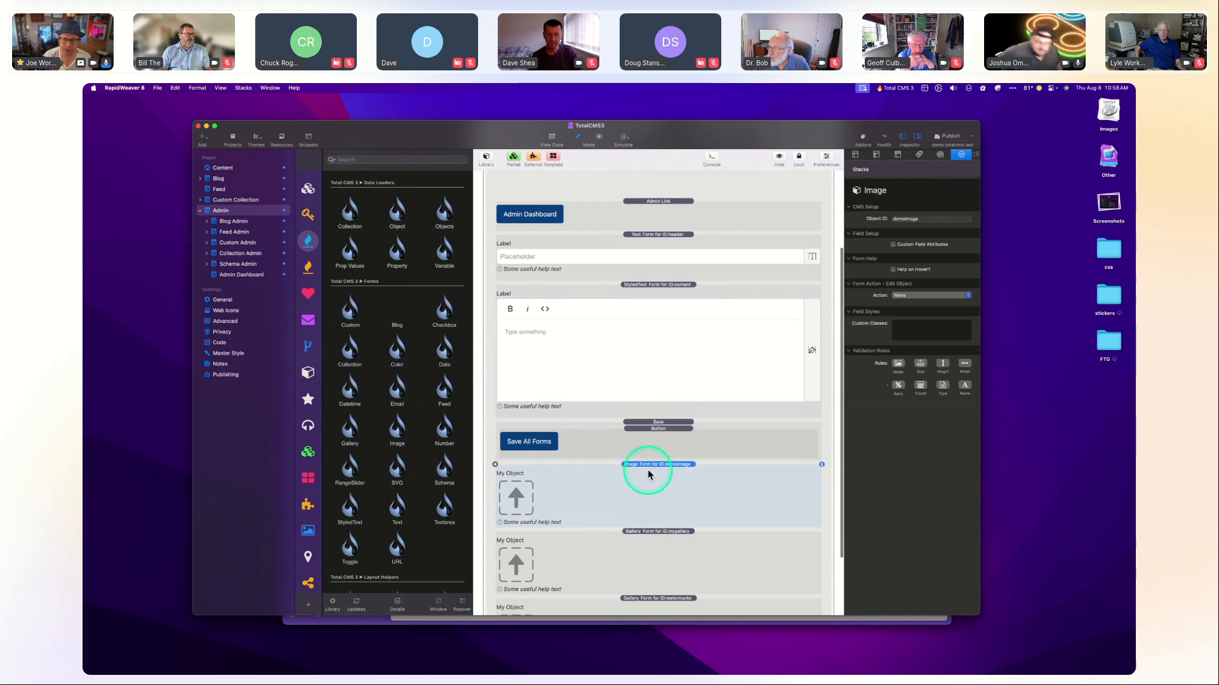
# Enable the Mode, Size, Height and Width validation rules on the demoimage Image form, keeping the orientation at Landscape.
pyautogui.click(898, 363)
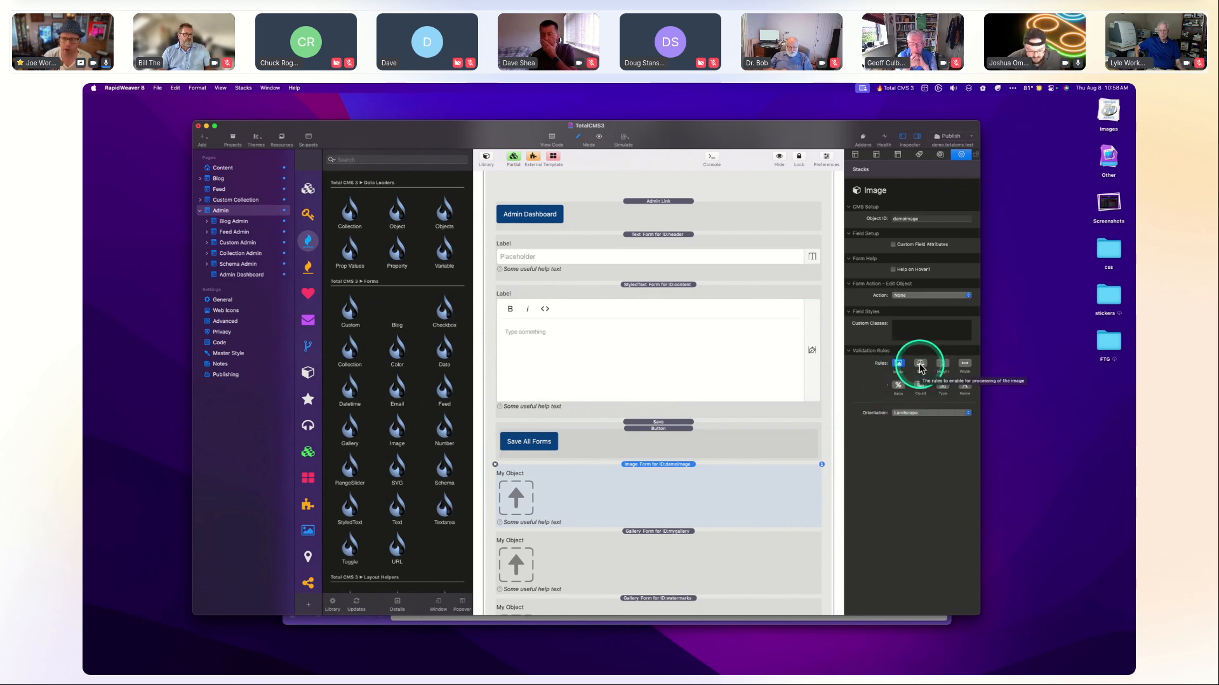
pyautogui.click(919, 363)
pyautogui.click(943, 363)
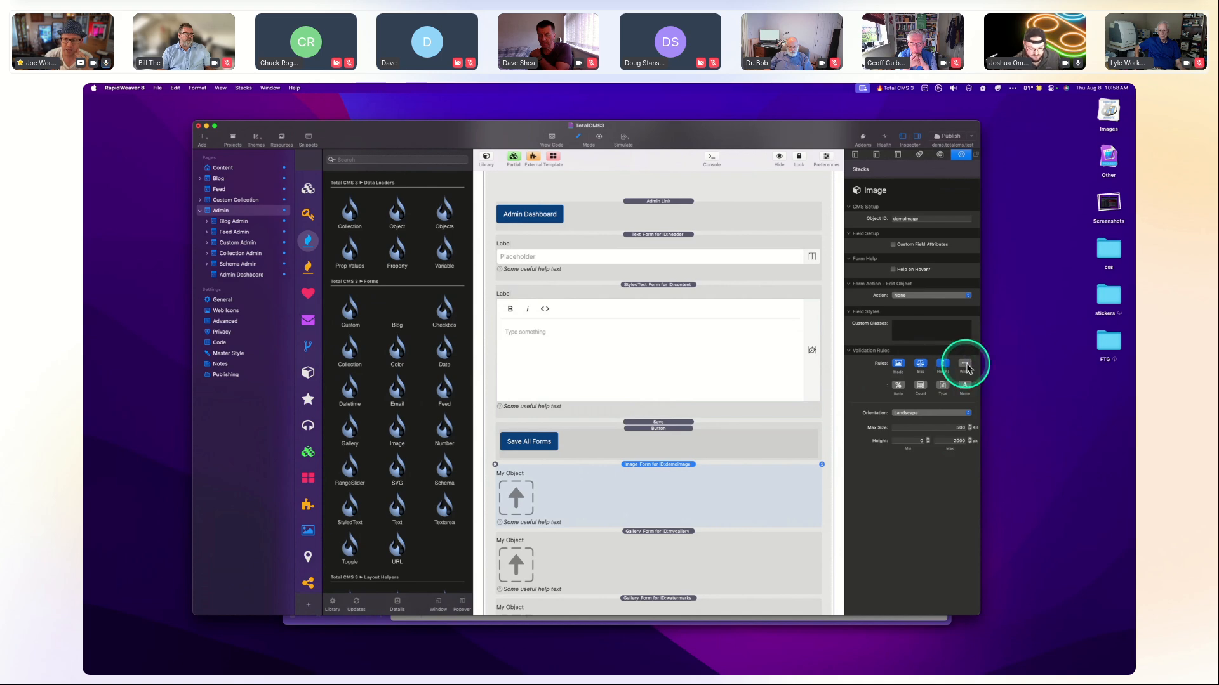
pyautogui.click(966, 365)
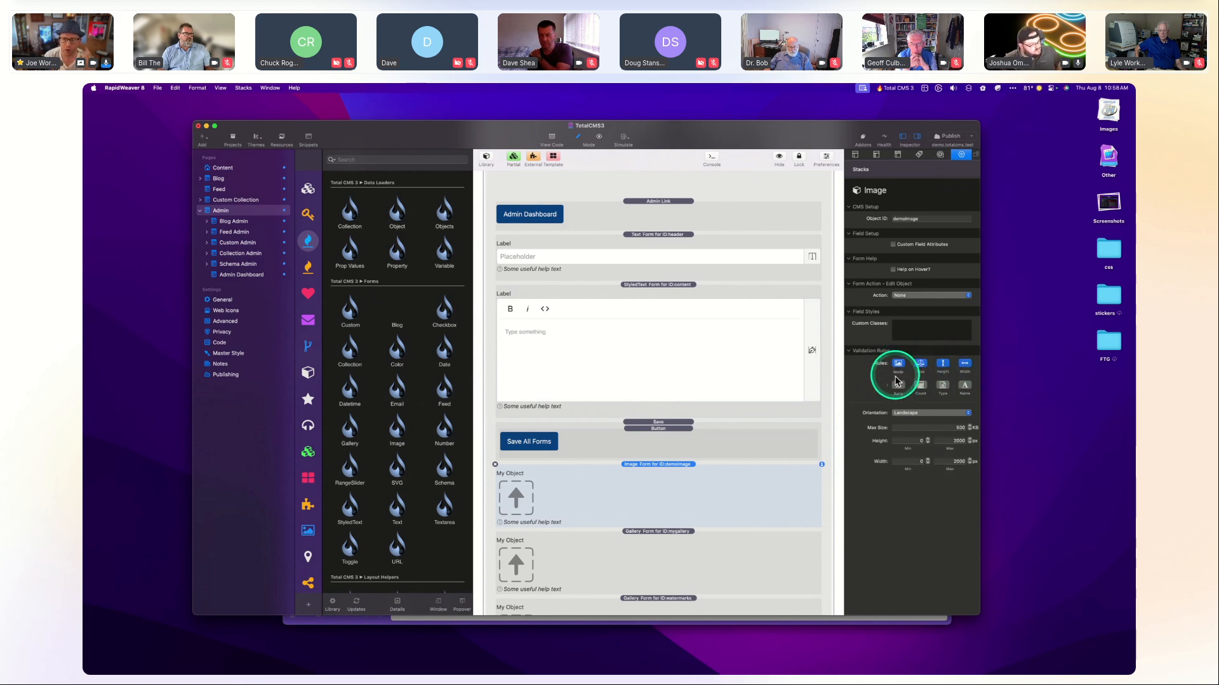
pyautogui.click(916, 416)
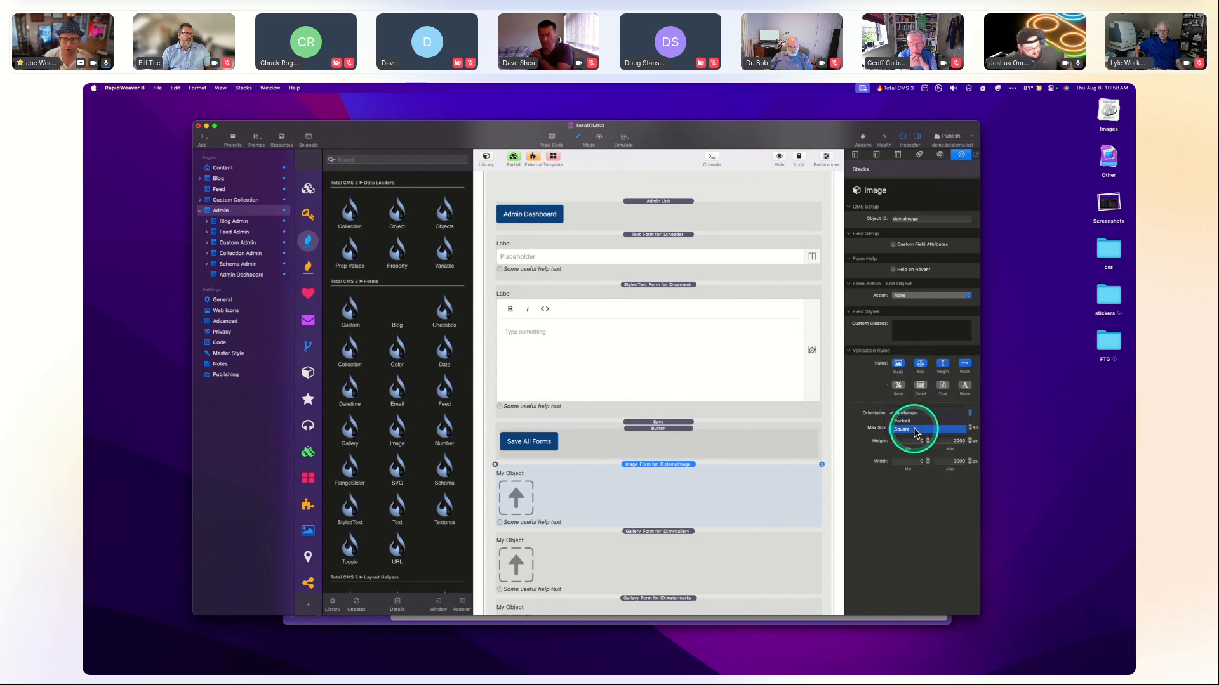
pyautogui.click(916, 414)
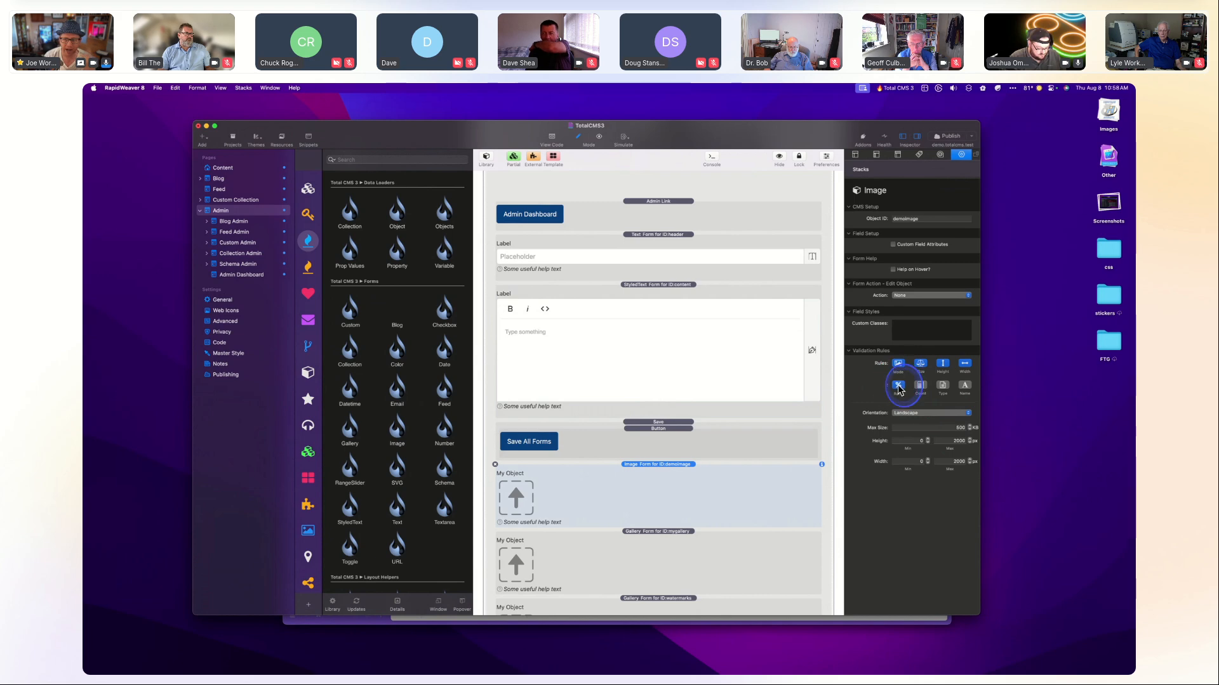
# Enable the Ratio, Count and Type validation rules on the demoimage Image form and select its Mime Types value.
pyautogui.click(899, 389)
pyautogui.click(922, 390)
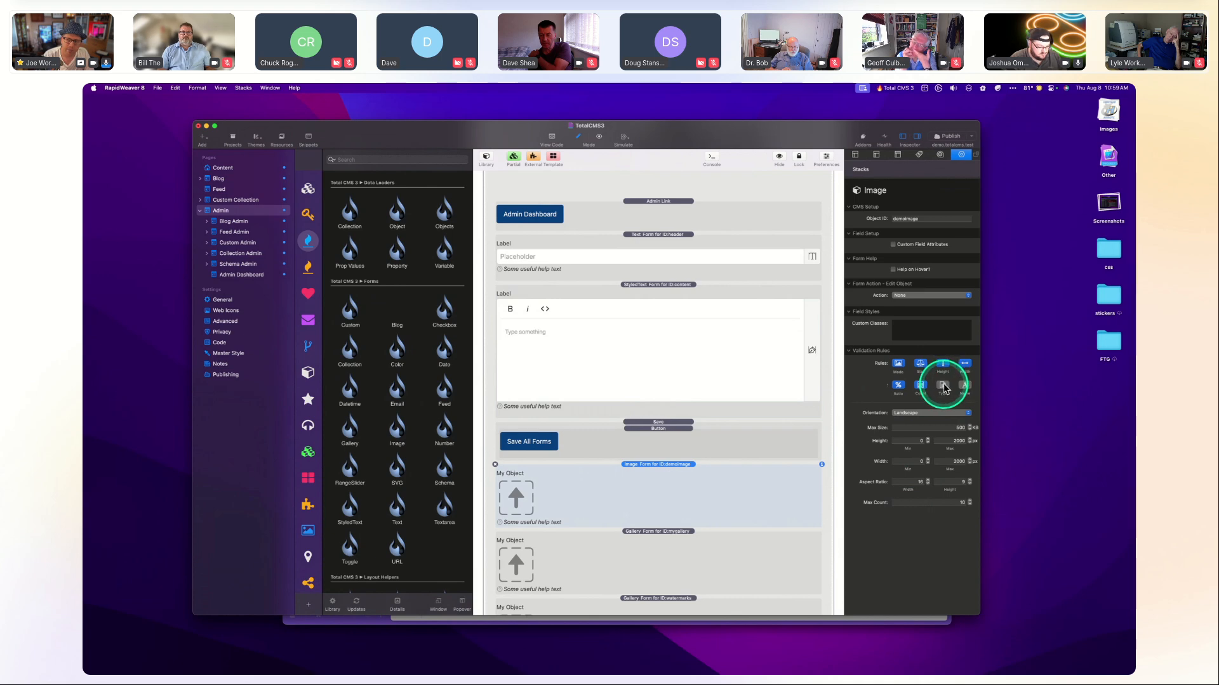
pyautogui.click(942, 385)
pyautogui.click(926, 515)
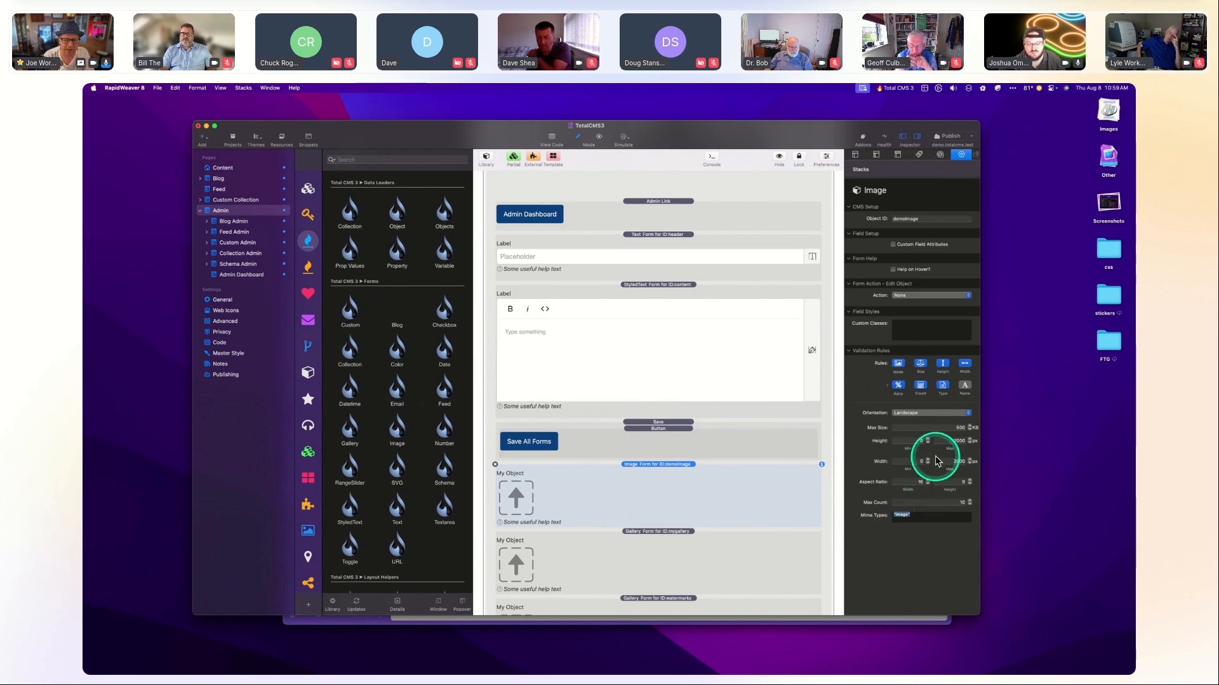
# Disable the Type rule, enable the Name rule instead, and select its Filename value.
pyautogui.click(944, 387)
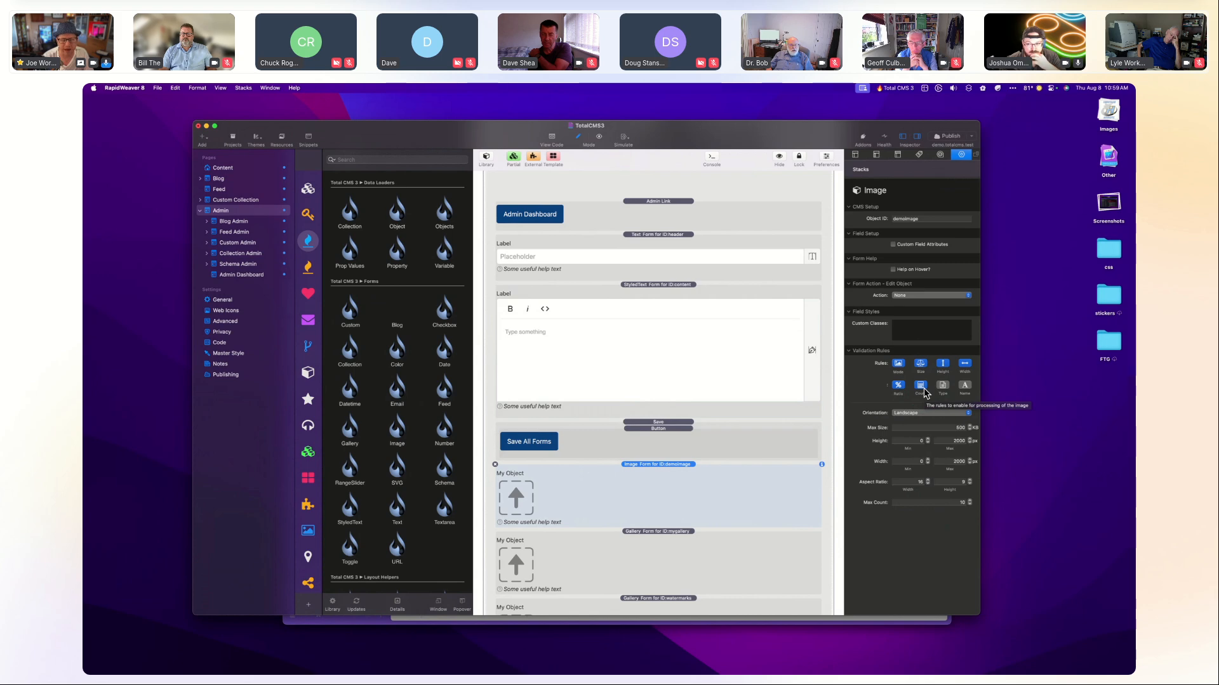
pyautogui.click(965, 385)
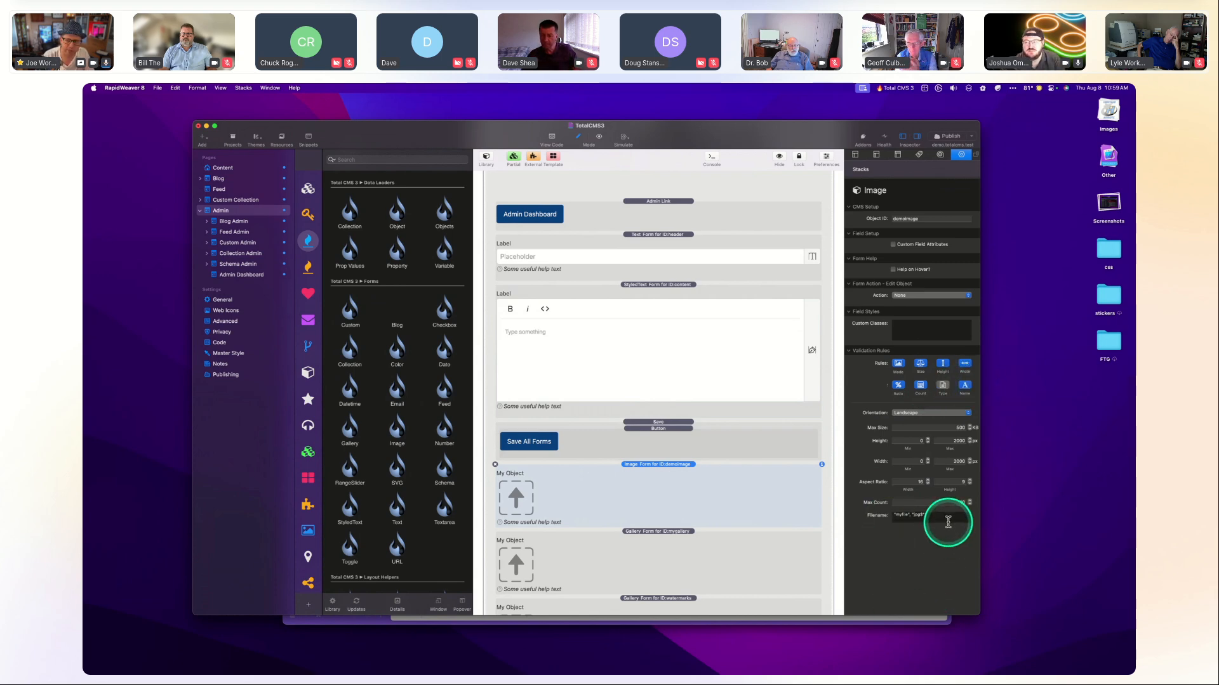
pyautogui.click(951, 521)
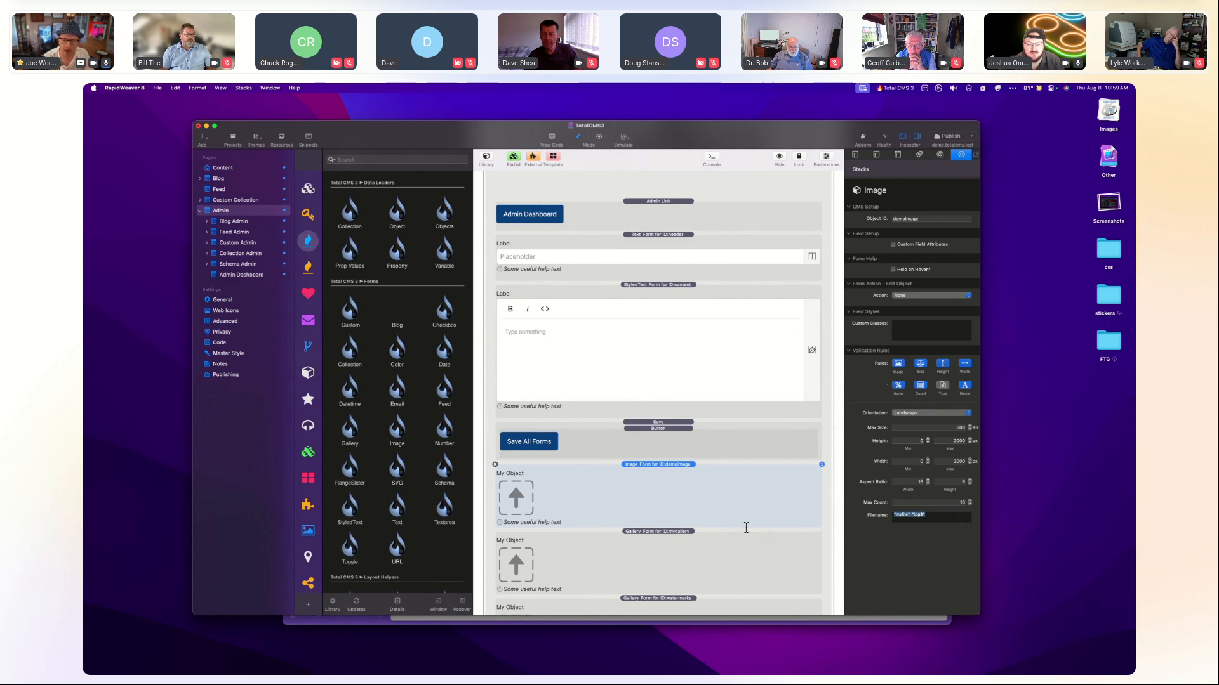
# Turn off all the demoimage Image form's validation rules: Name, Count, Ratio, Width, Height, Size and Mode.
pyautogui.click(965, 385)
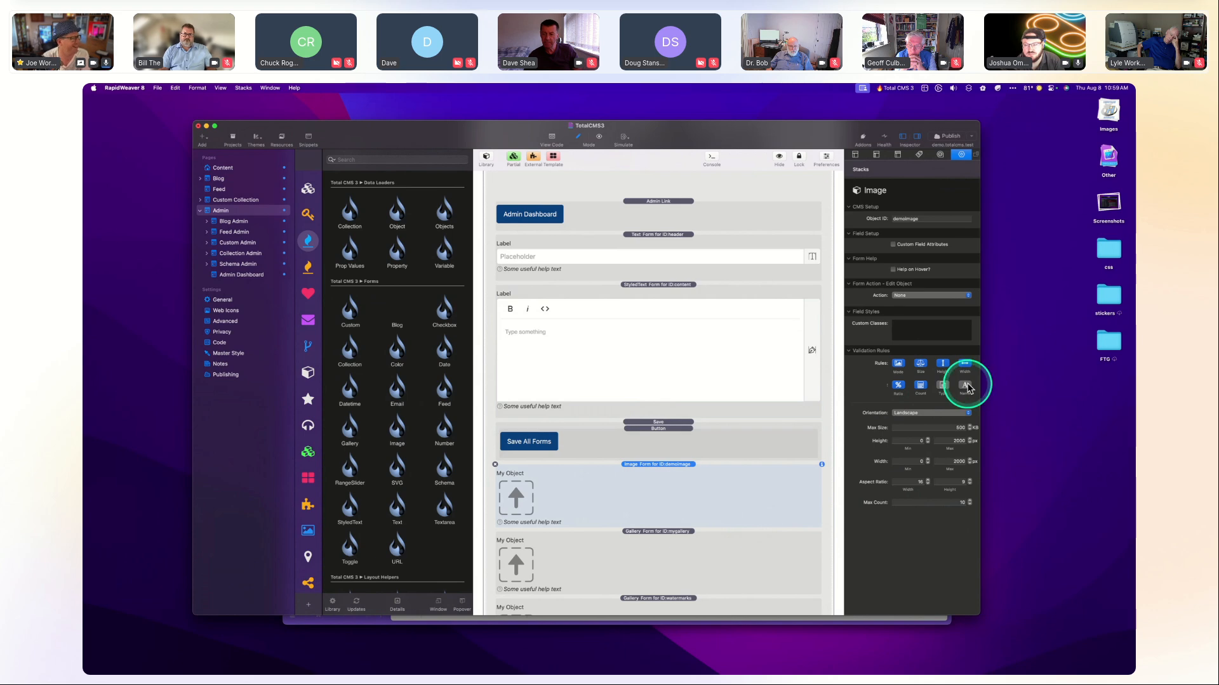
pyautogui.click(920, 385)
pyautogui.click(898, 386)
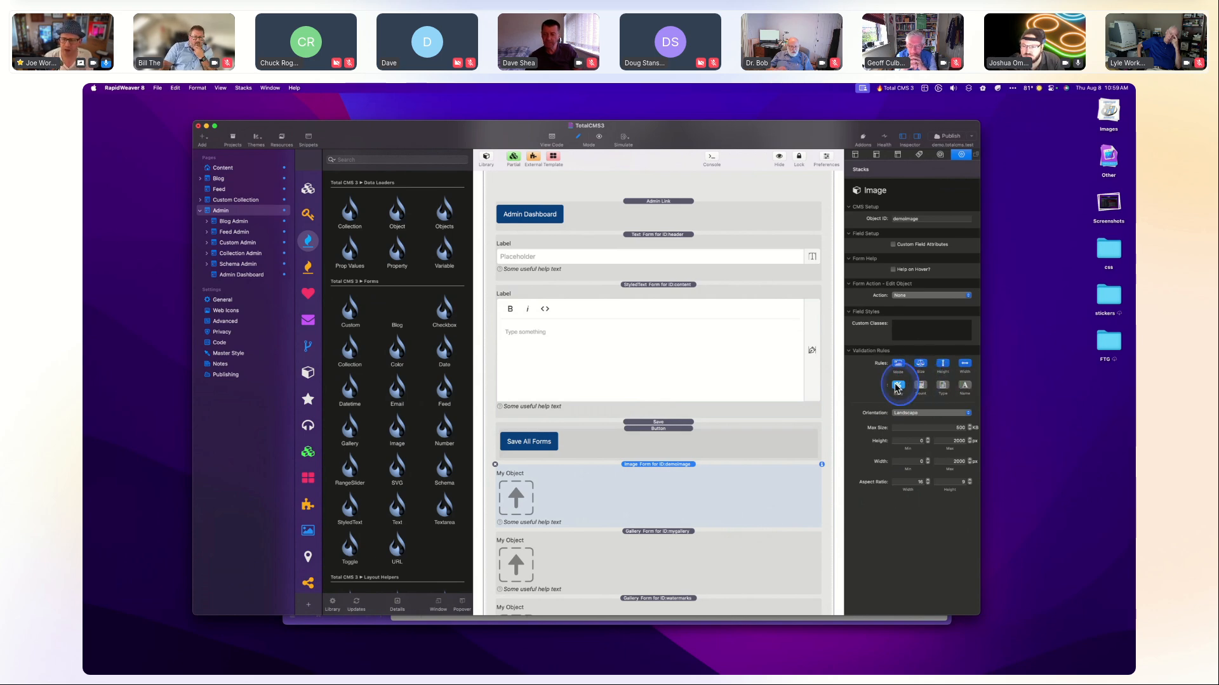
pyautogui.click(965, 363)
pyautogui.click(942, 363)
pyautogui.click(922, 365)
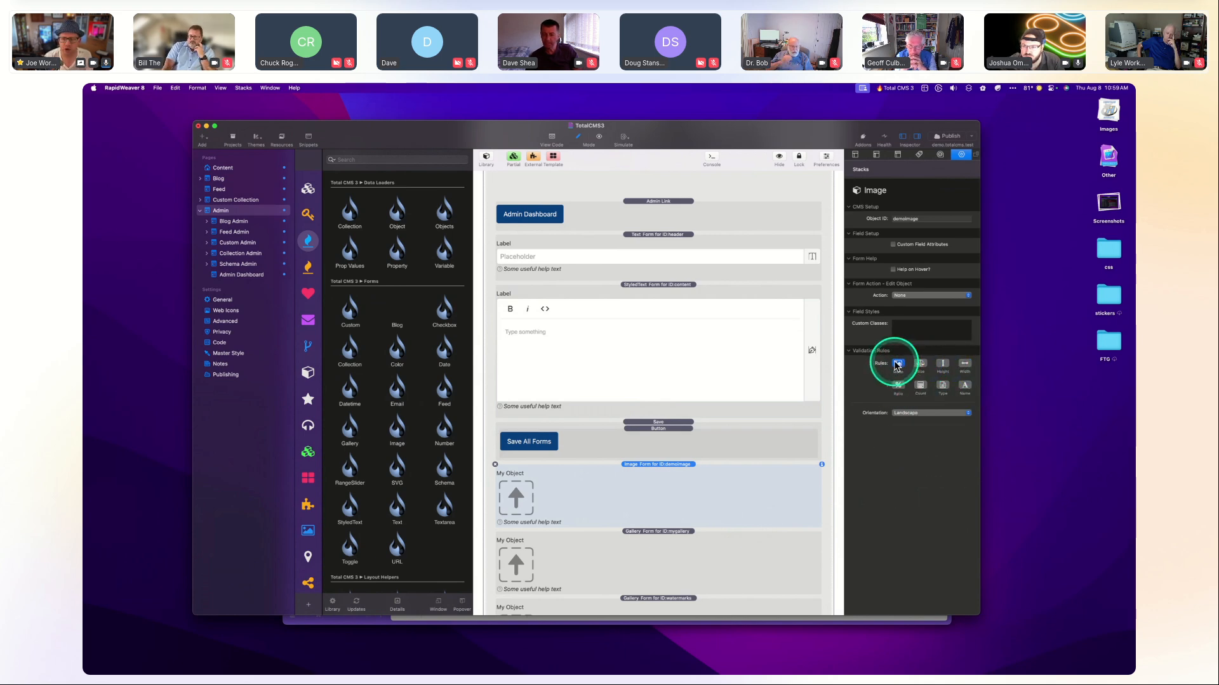
pyautogui.click(897, 363)
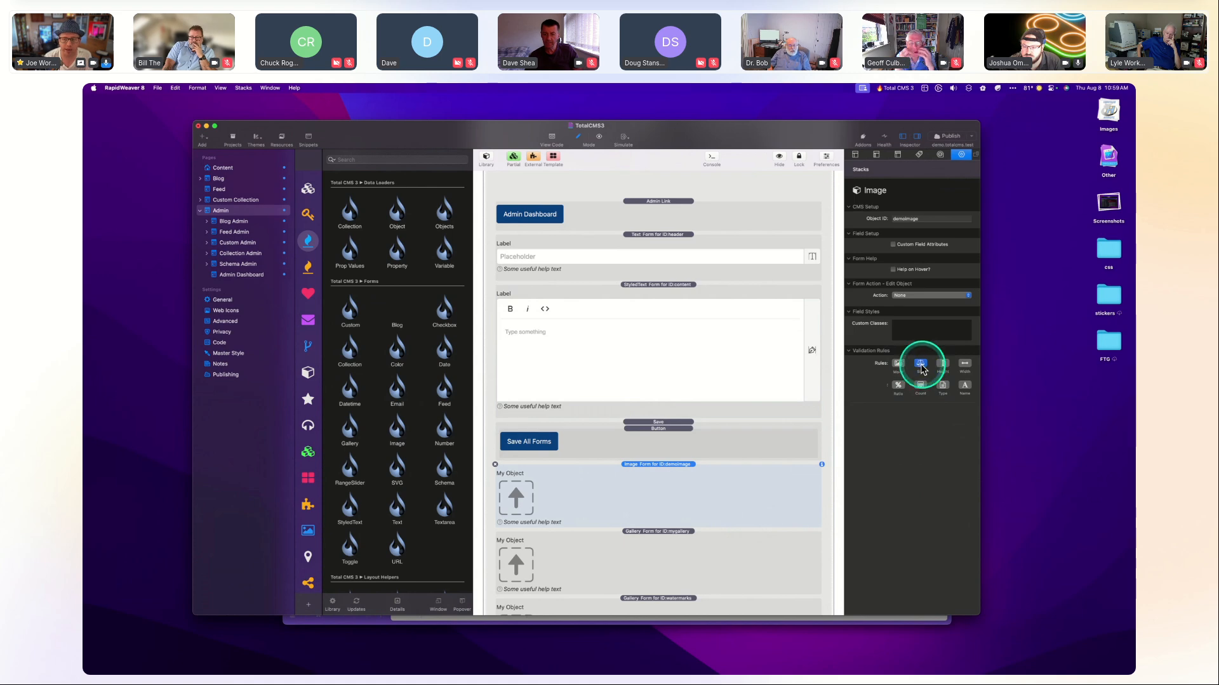
pyautogui.click(920, 363)
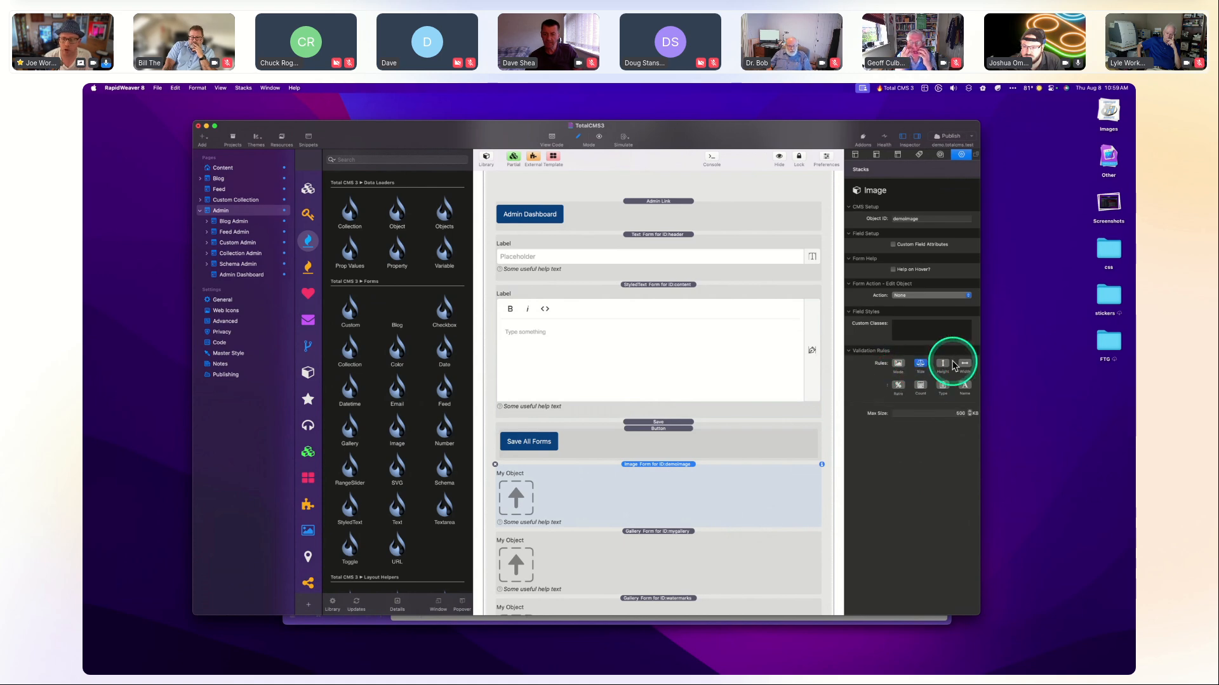
pyautogui.click(921, 364)
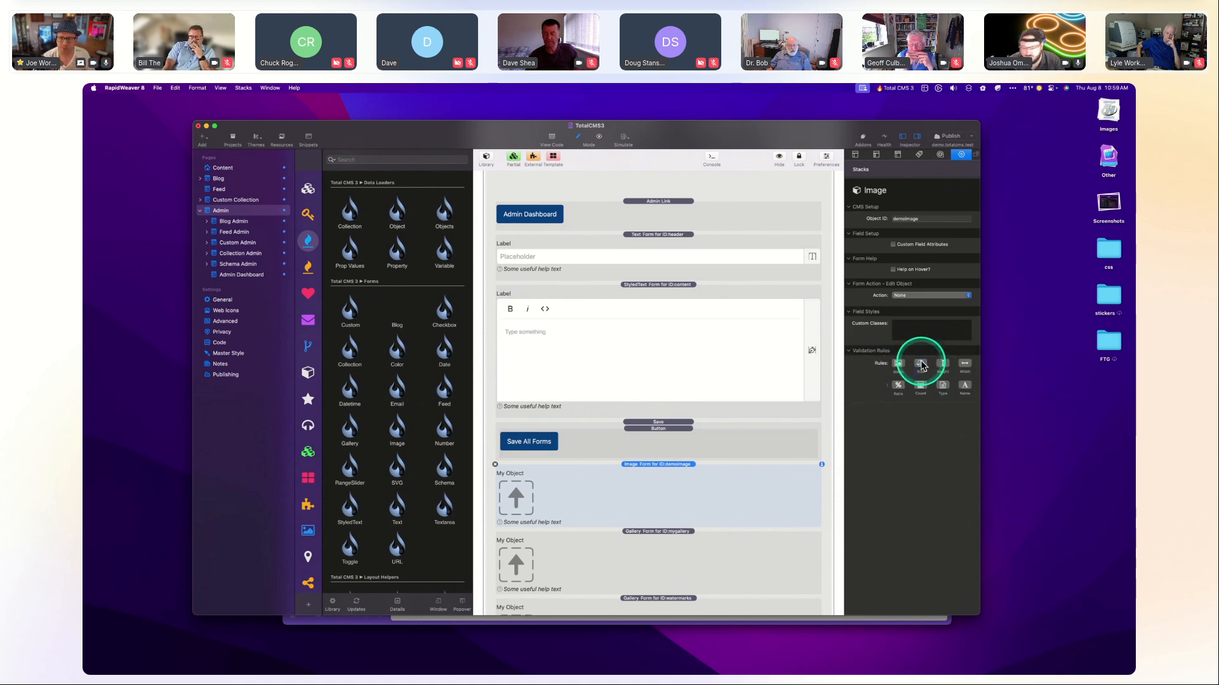
# Compare the settings of the mygallery Gallery form with those of the demoimage Image form on the Admin page.
pyautogui.click(593, 499)
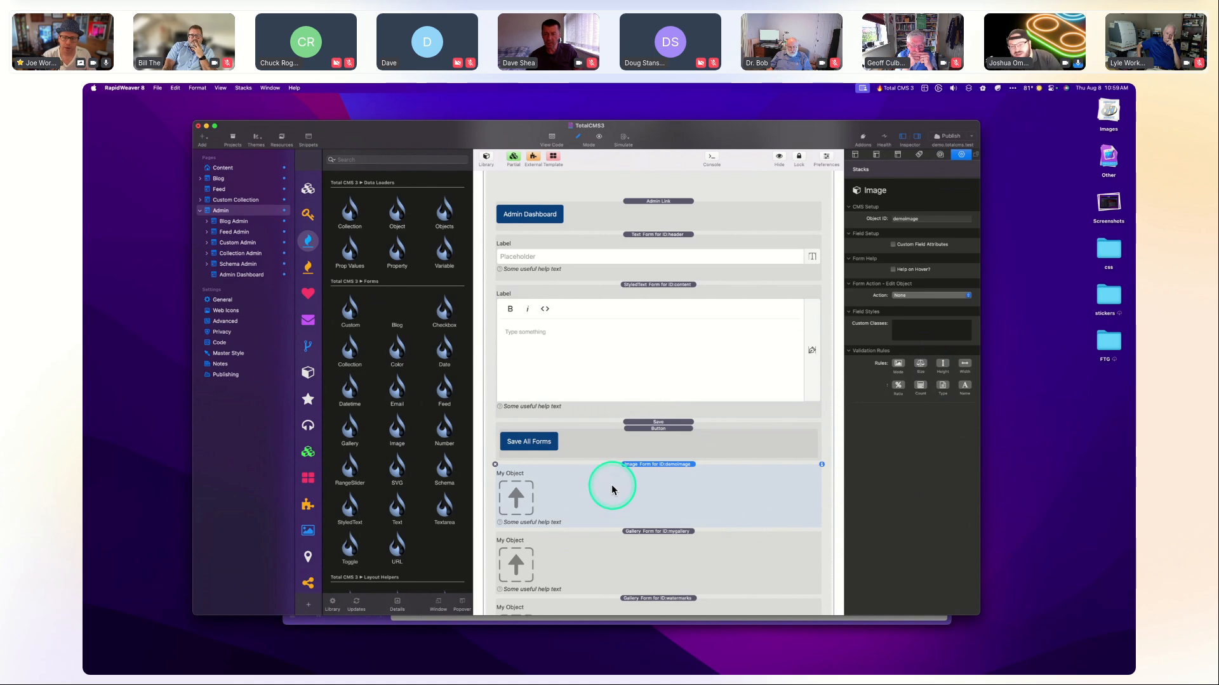
pyautogui.click(631, 551)
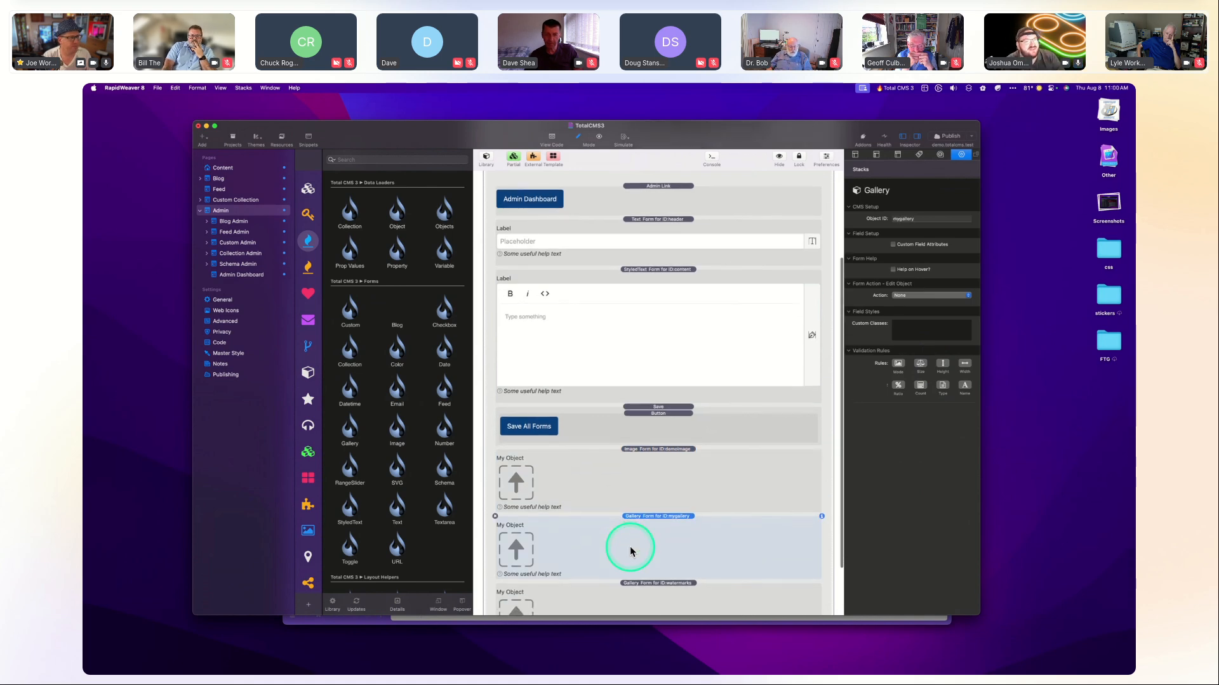
pyautogui.scroll(-3, 632, 551)
pyautogui.scroll(4, 632, 551)
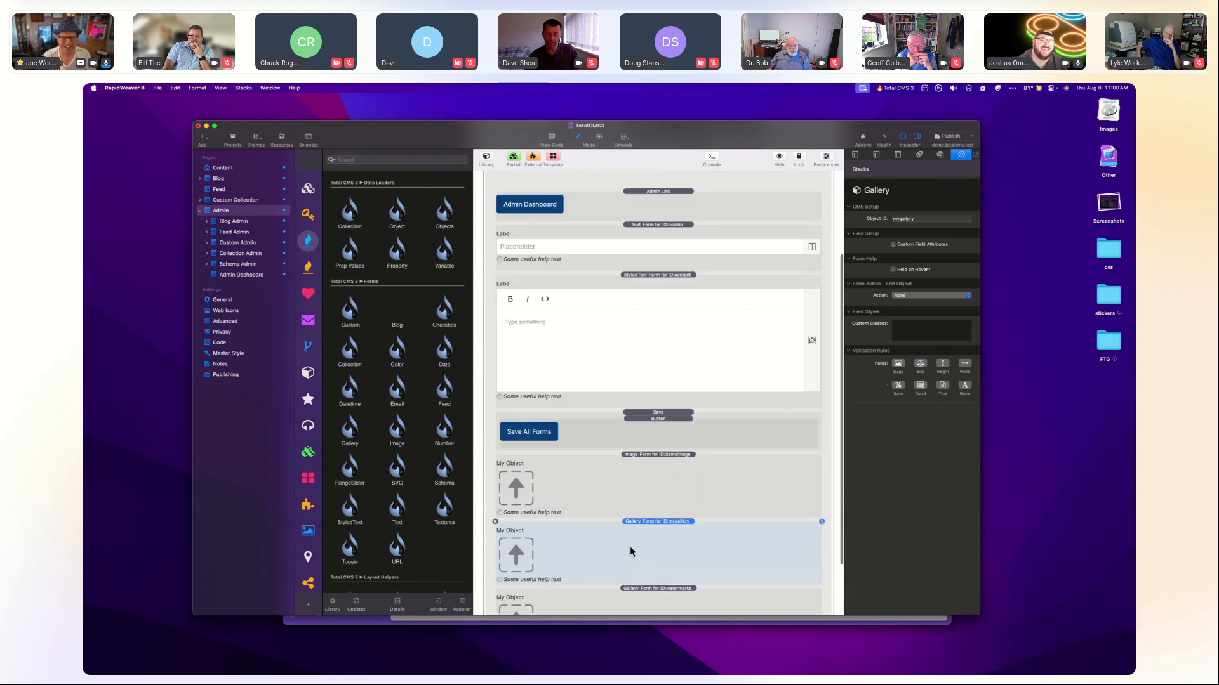
pyautogui.click(633, 533)
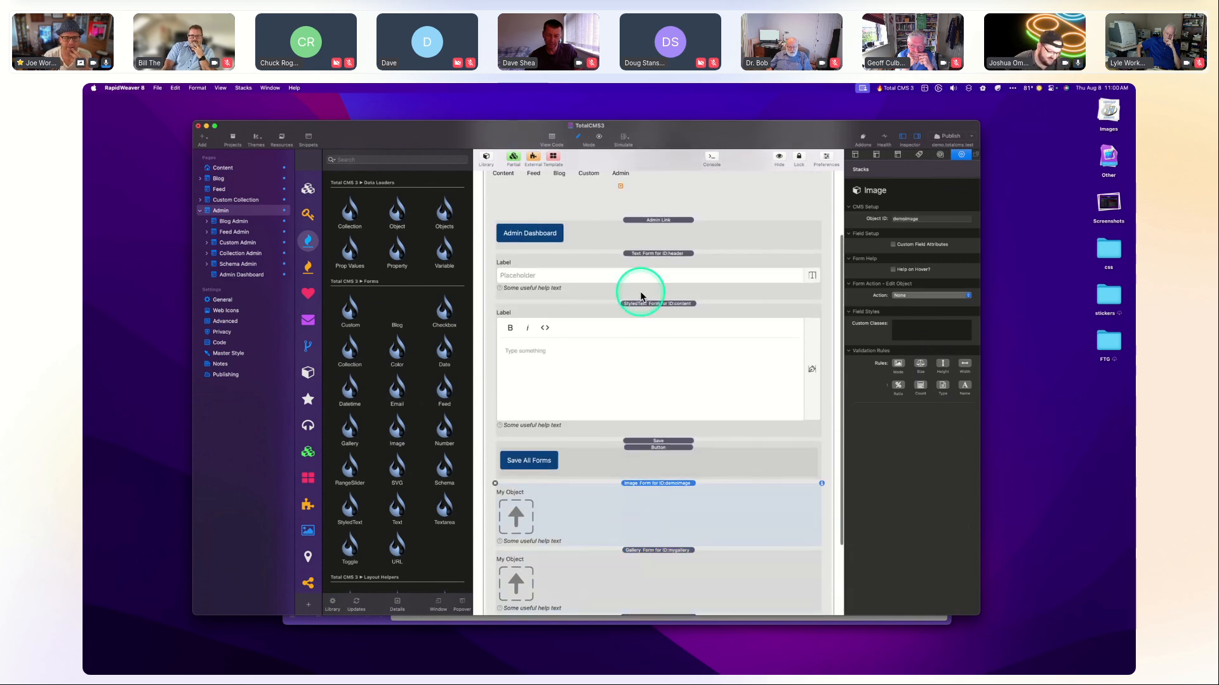
pyautogui.scroll(3, 571, 239)
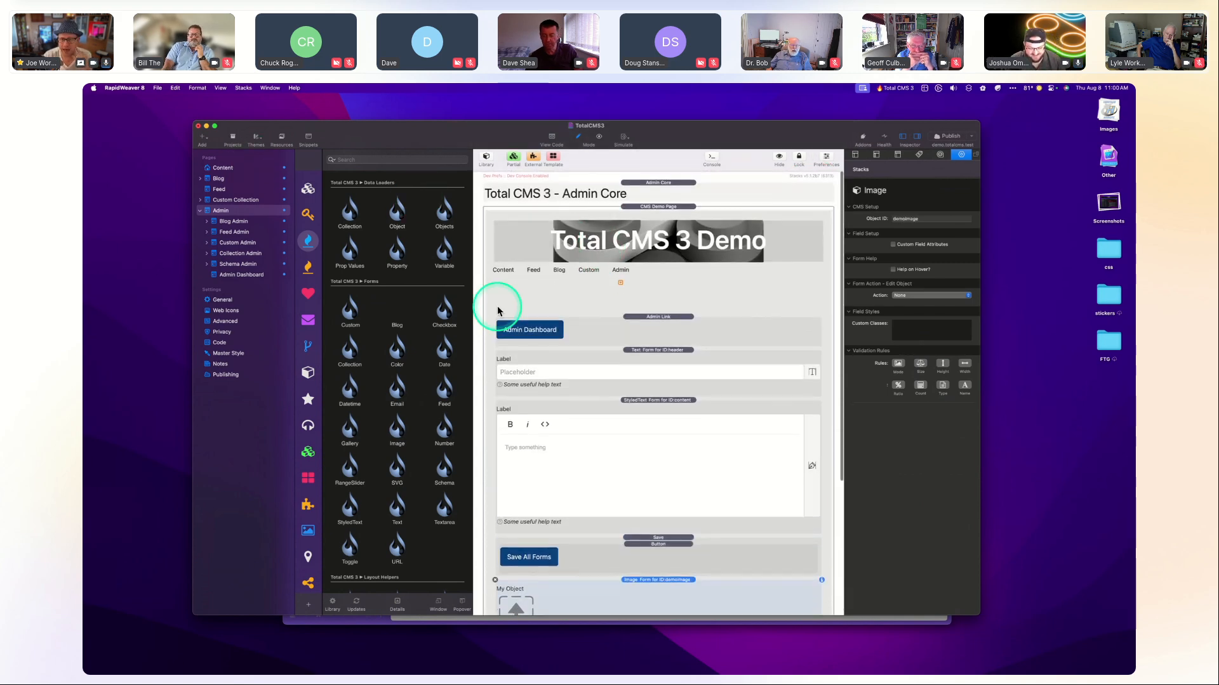
# Open the Blog Admin page and inspect the Loop Blog stack's collection setup and macro hints.
pyautogui.click(232, 220)
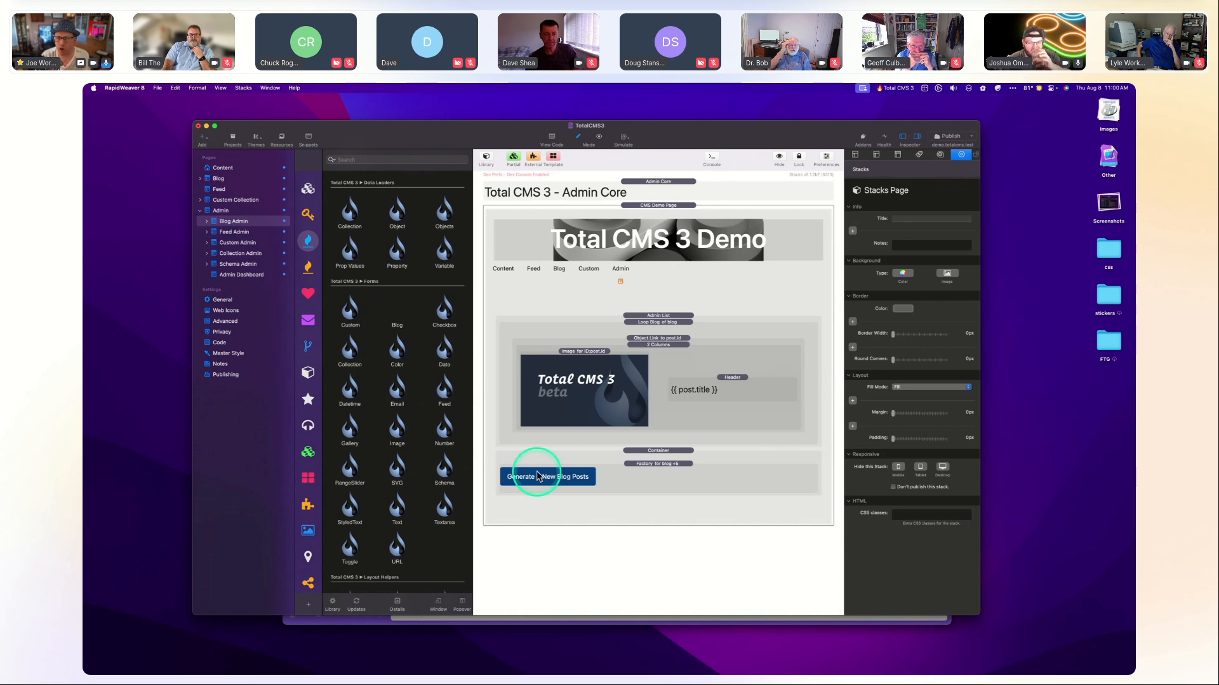
pyautogui.click(652, 323)
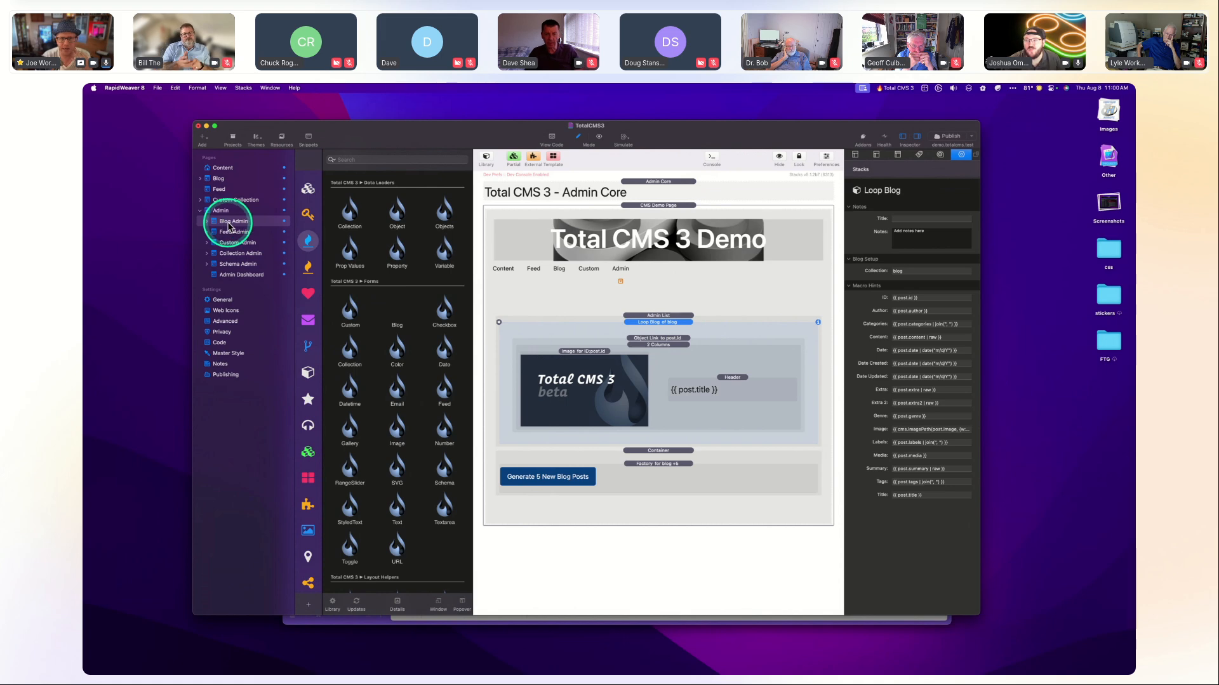
# Compare the settings of the Admin List stack with those of the Loop Blog stack nested inside it.
pyautogui.click(660, 316)
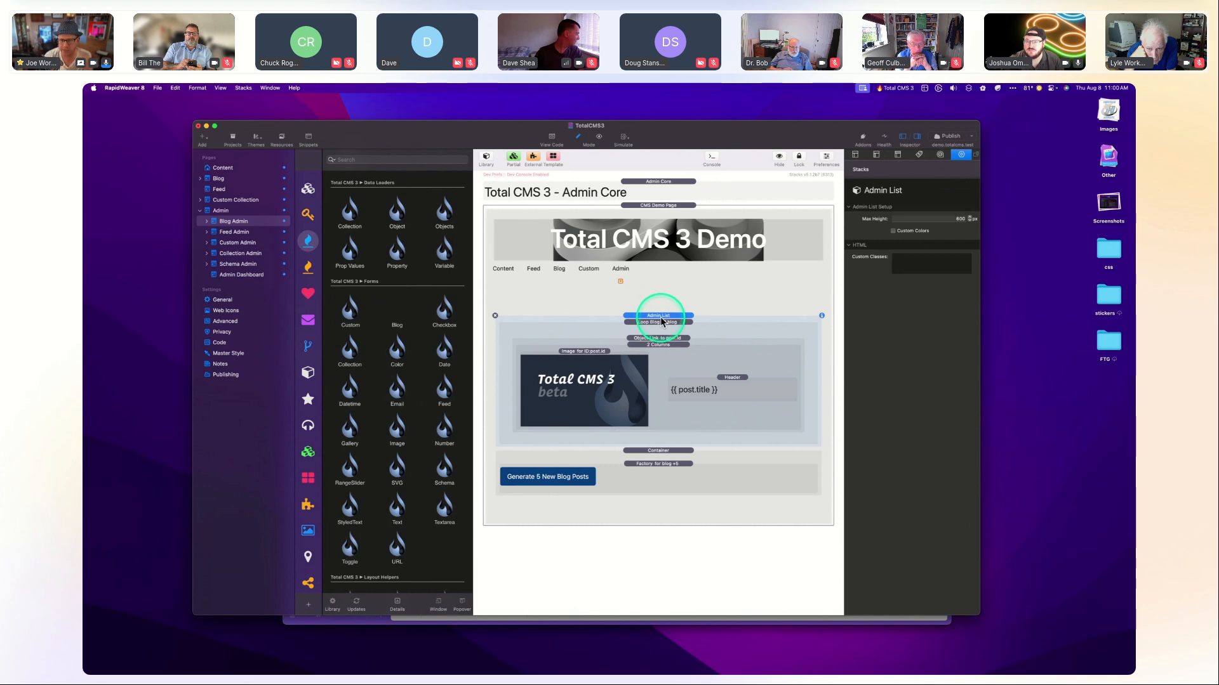
pyautogui.click(659, 321)
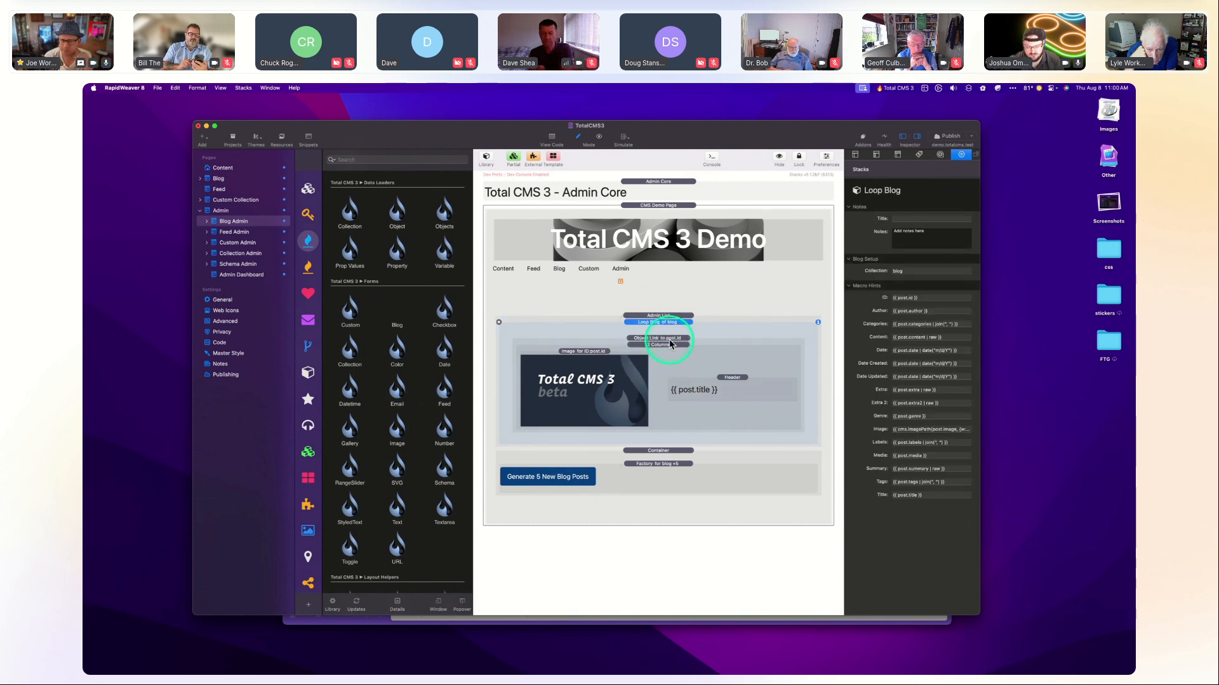
pyautogui.click(671, 342)
# Enable custom rules on the blog Factory stack and add three Factory Rule entries to it.
pyautogui.click(684, 465)
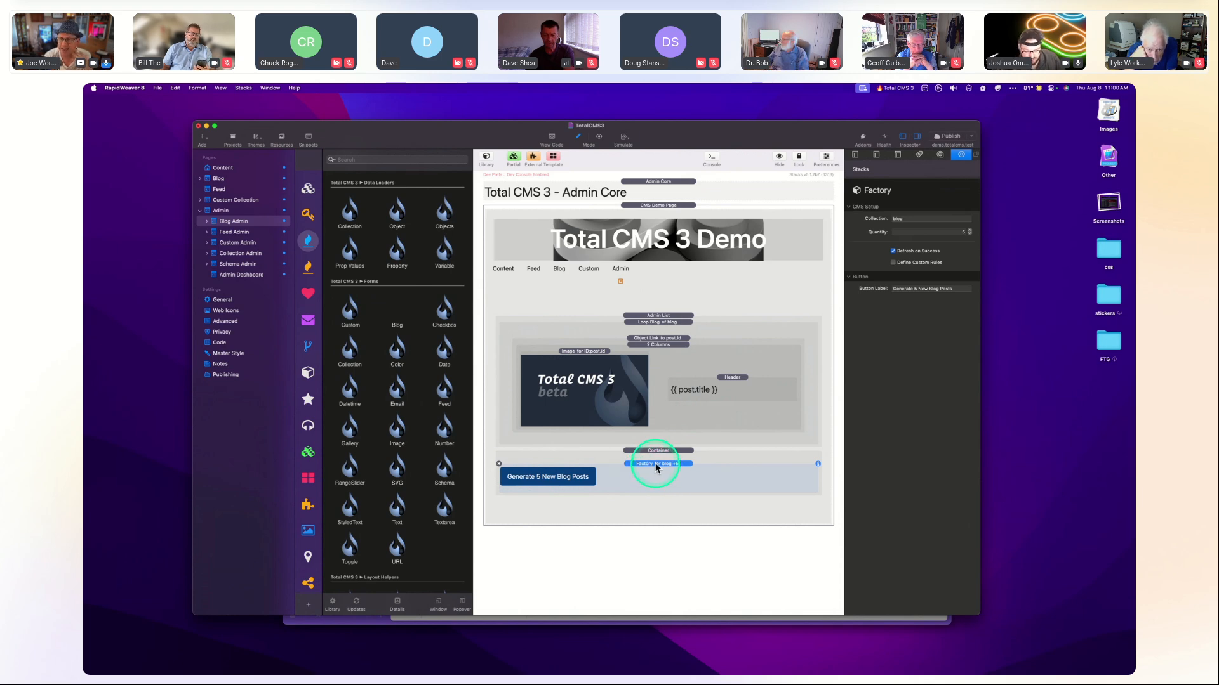
pyautogui.click(893, 262)
pyautogui.click(658, 477)
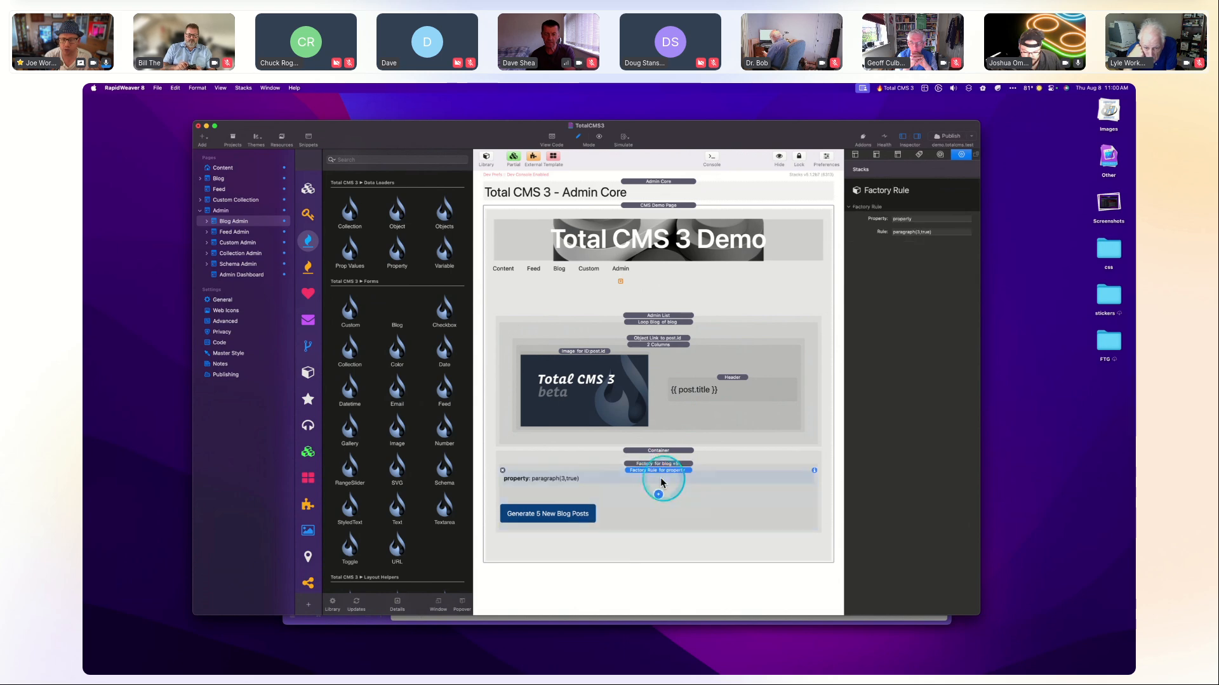
pyautogui.click(659, 496)
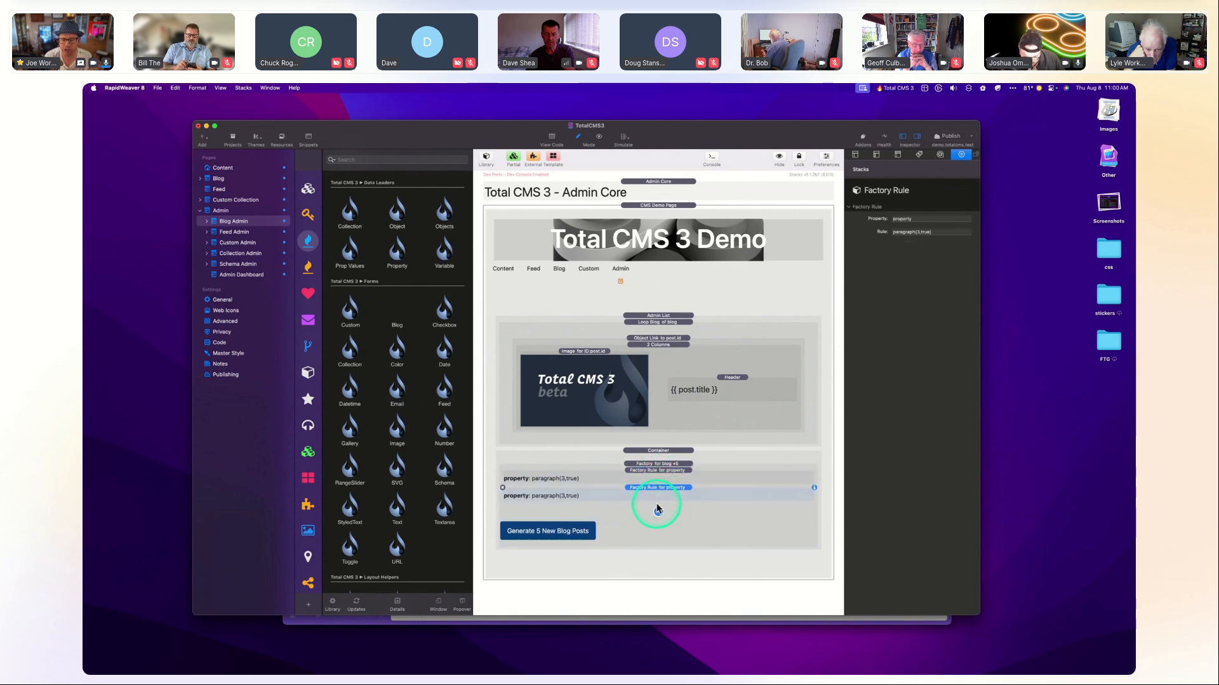
pyautogui.click(658, 513)
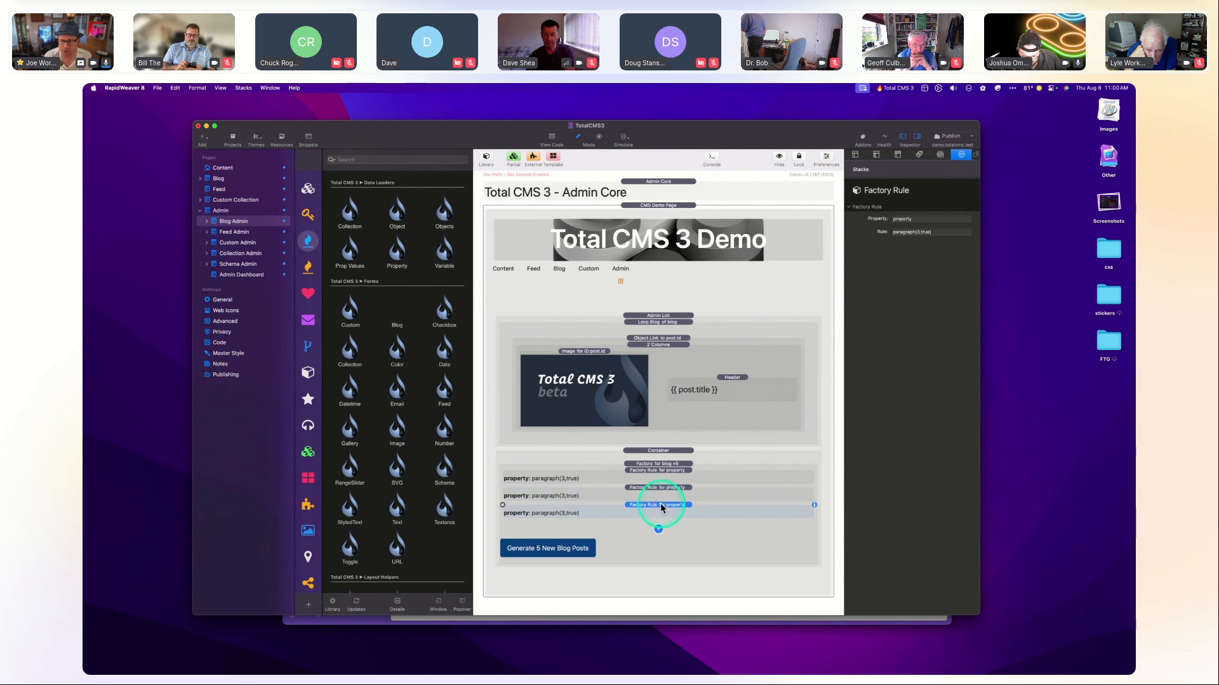
# Delete the three Factory Rule entries and turn off custom rules on the blog Factory stack.
pyautogui.click(659, 465)
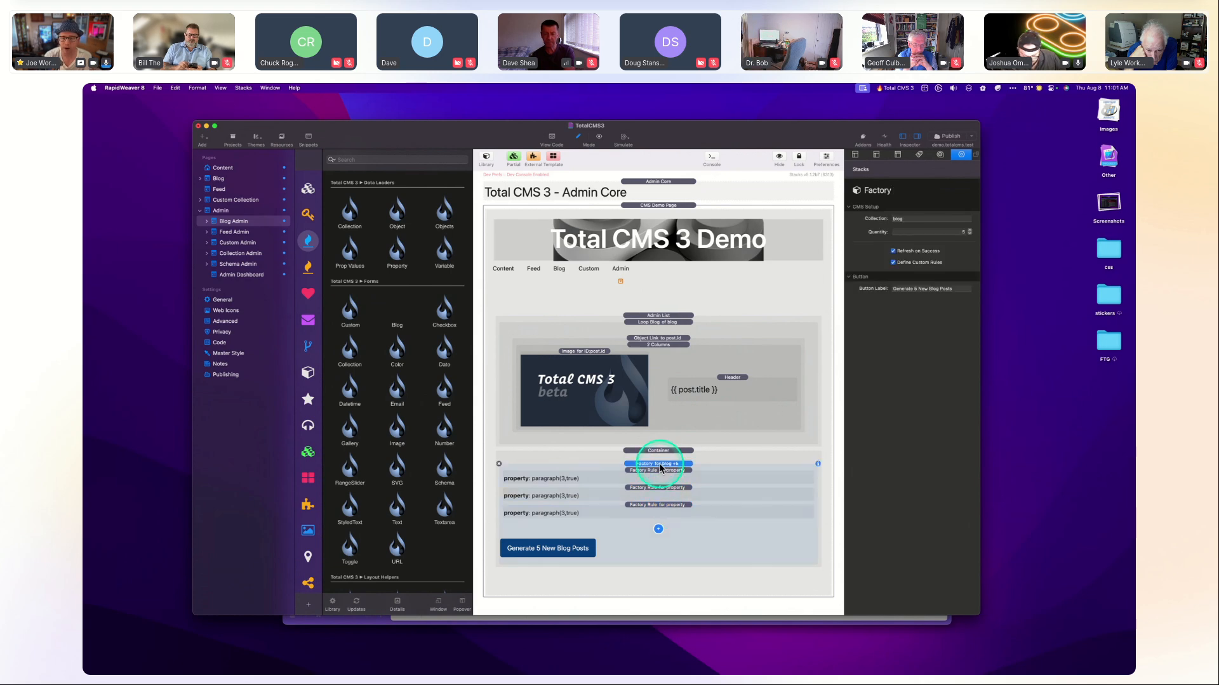
pyautogui.click(657, 513)
pyautogui.press('Delete')
pyautogui.press('Delete')
pyautogui.press('Delete')
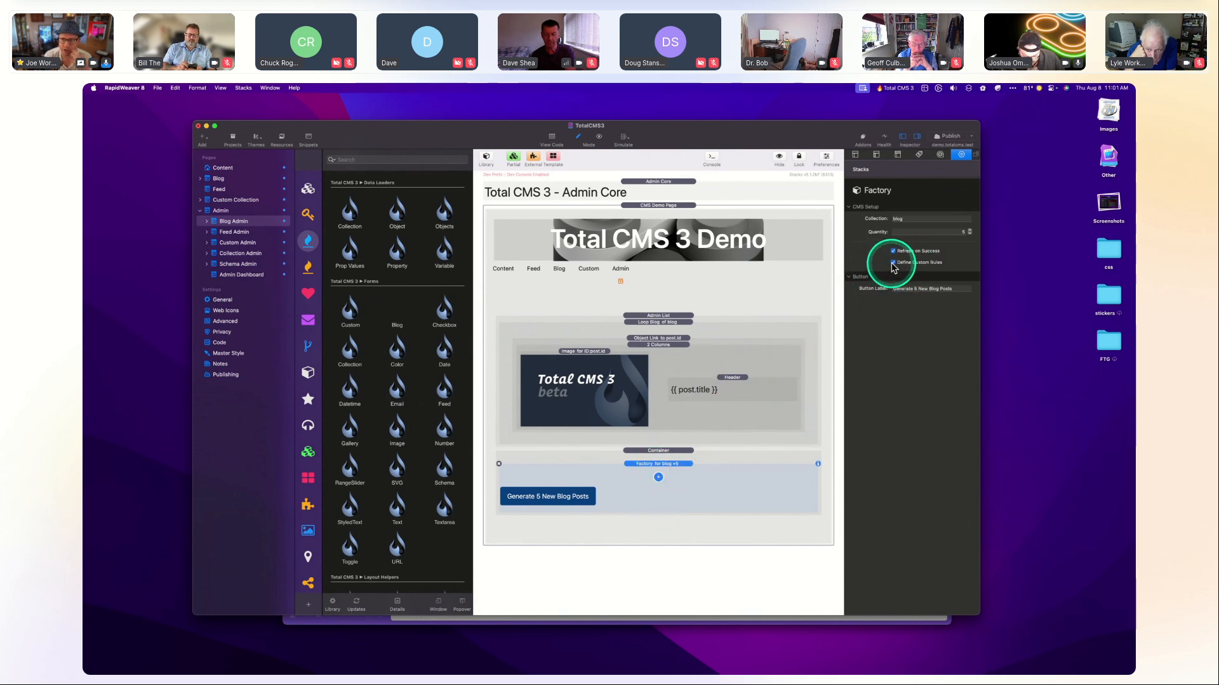
pyautogui.click(893, 263)
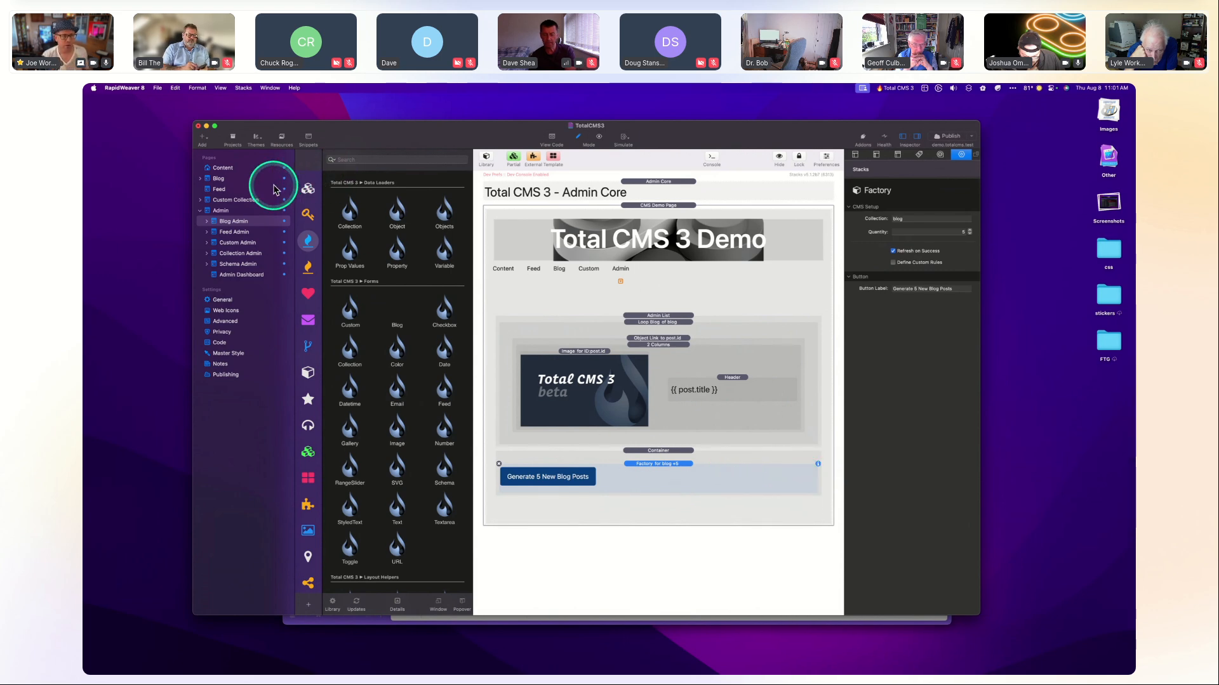
# View the Admin Dashboard page's Admin Embed stack, and go back to the Loop Blog stack on the Blog Admin page.
pyautogui.click(236, 275)
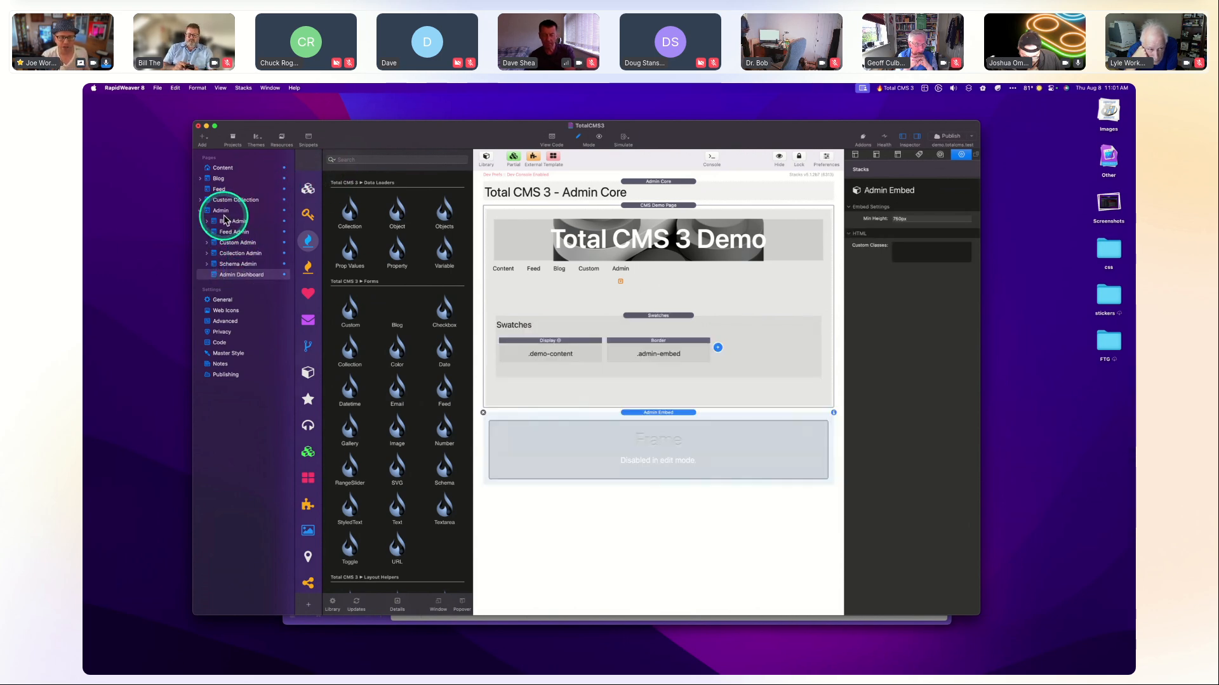
pyautogui.click(229, 221)
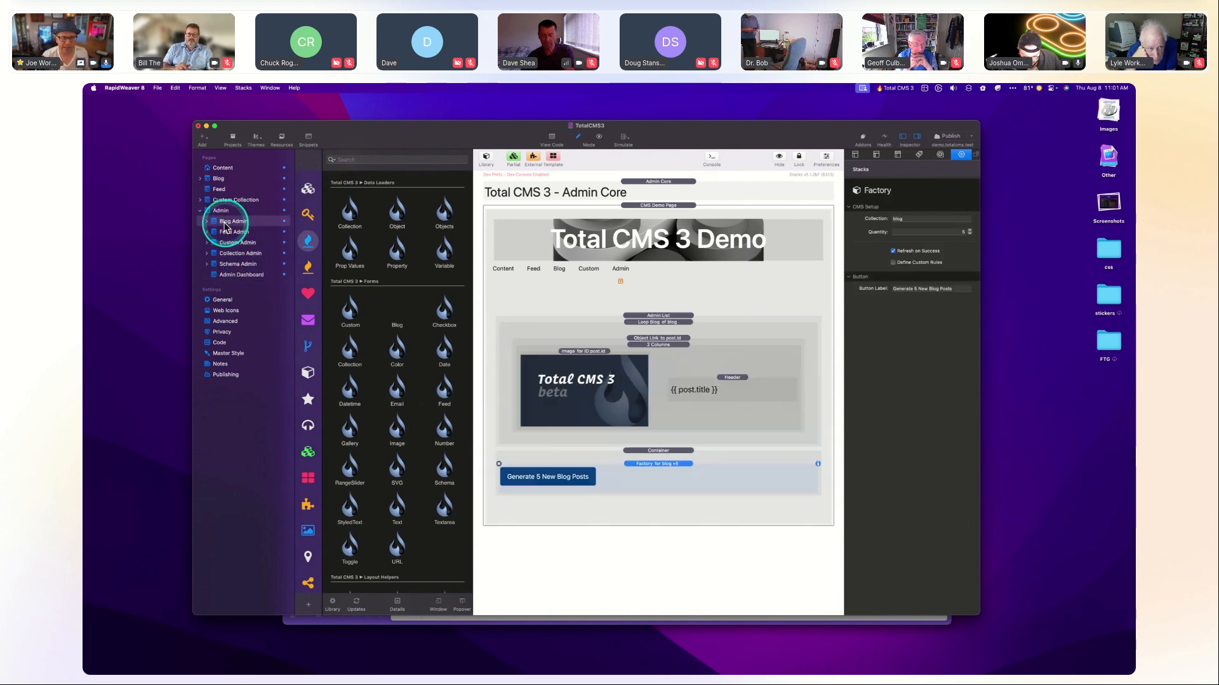
pyautogui.click(662, 329)
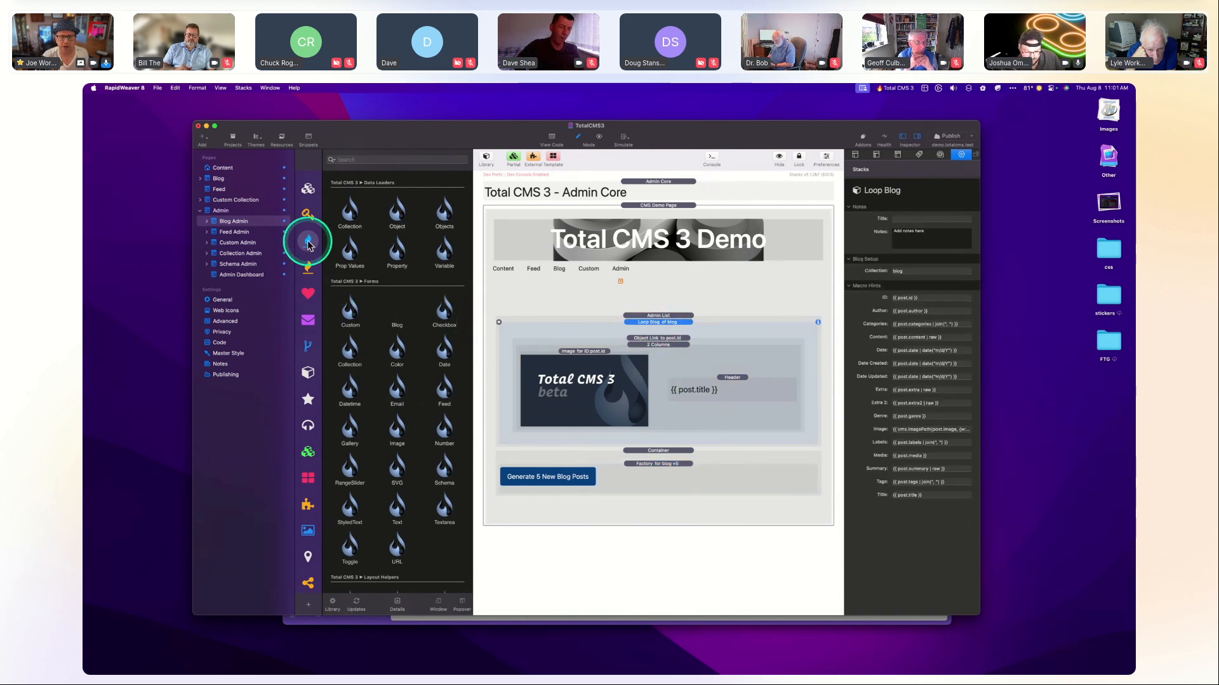
# Open the Feed Admin page and look through its feed loop, Factory and Lightbox stacks.
pyautogui.click(233, 231)
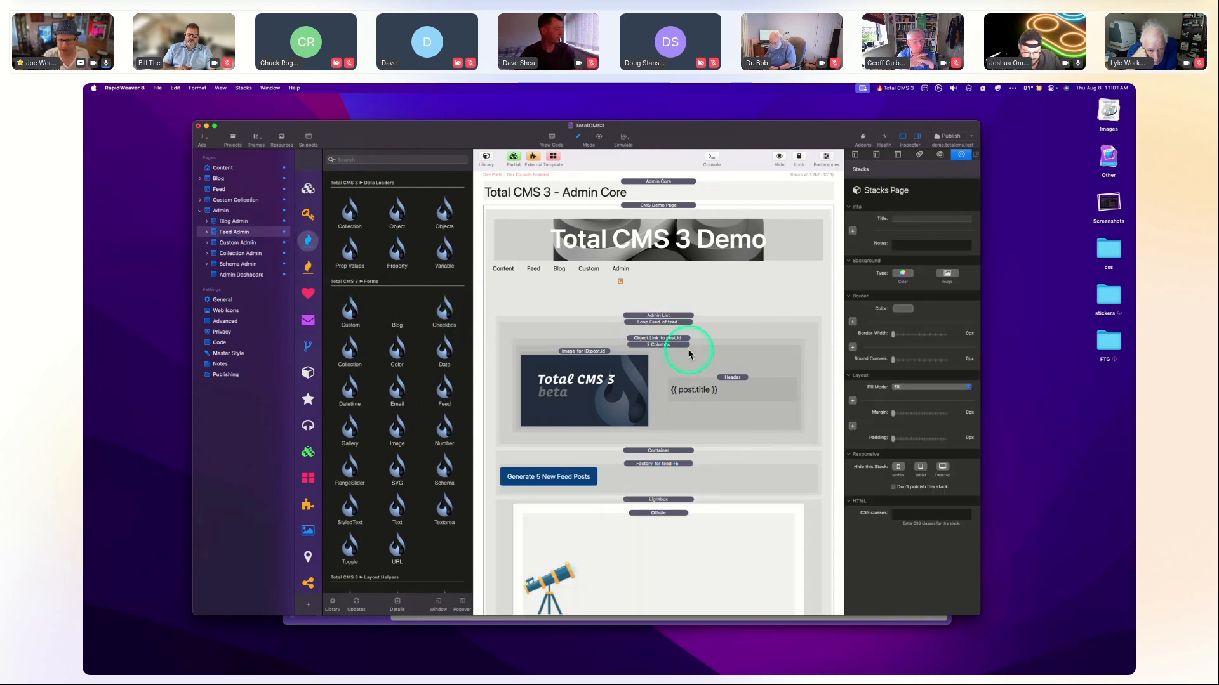
pyautogui.scroll(-2, 647, 445)
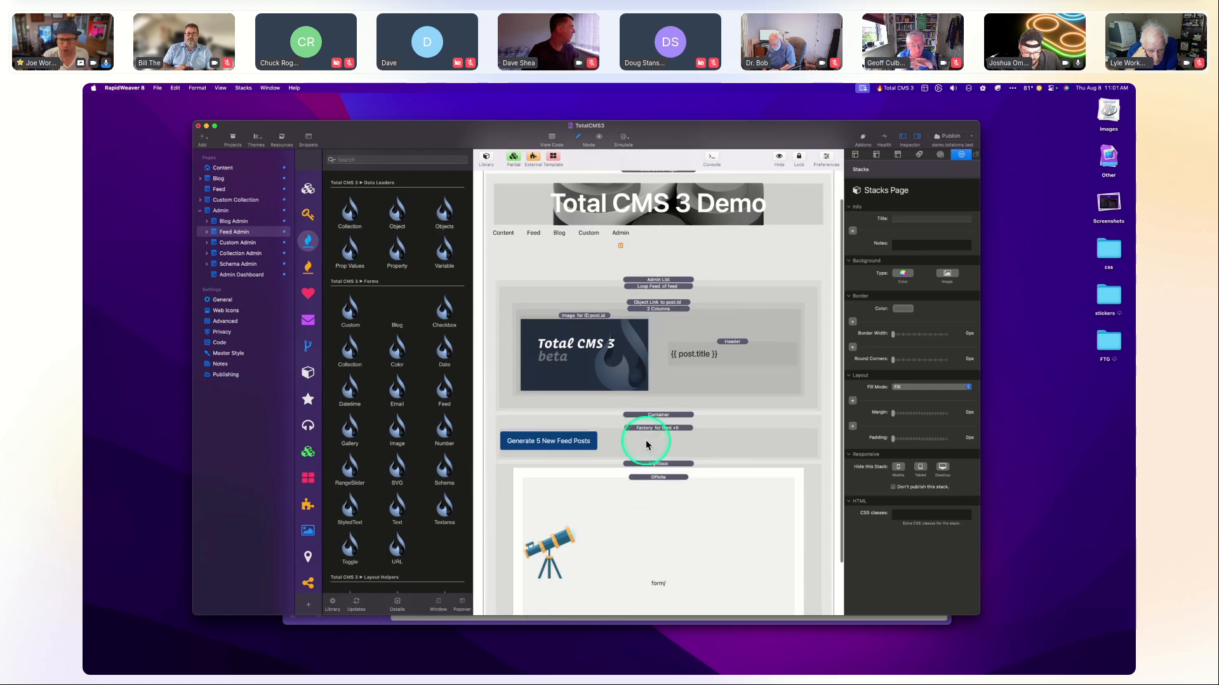
pyautogui.scroll(-2, 647, 445)
pyautogui.scroll(4, 647, 444)
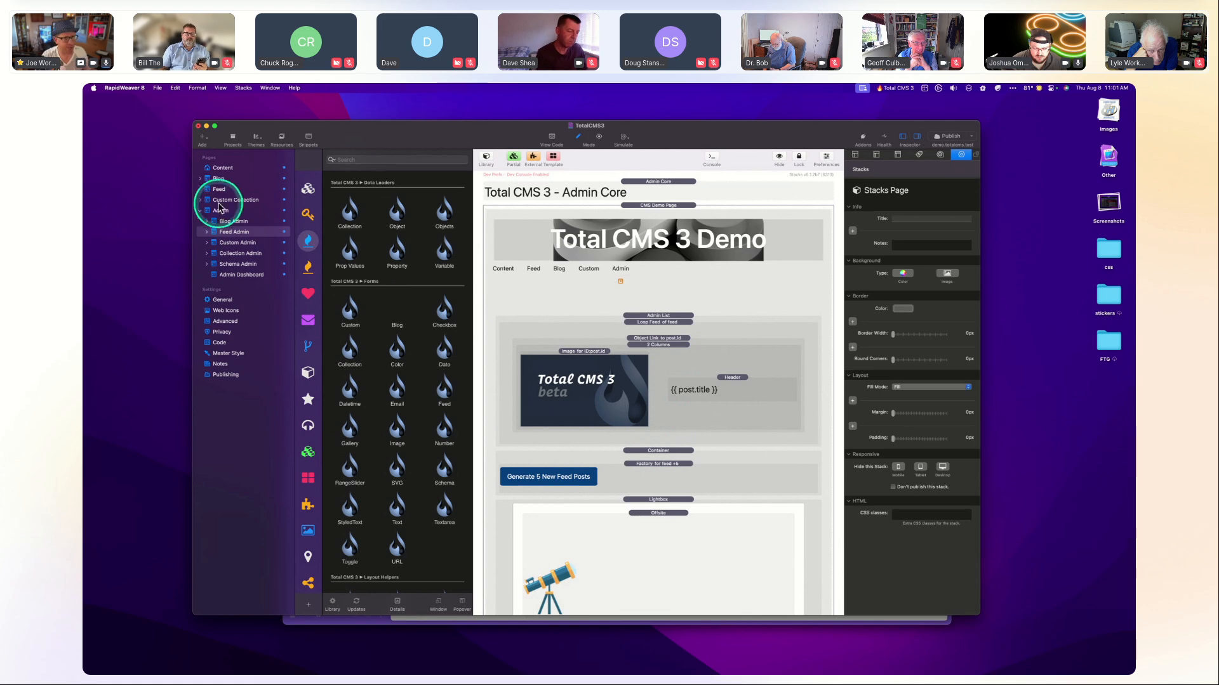
# Open the project's Content page, switch to the Arc browser and look through the demo site's Content page.
pyautogui.click(222, 169)
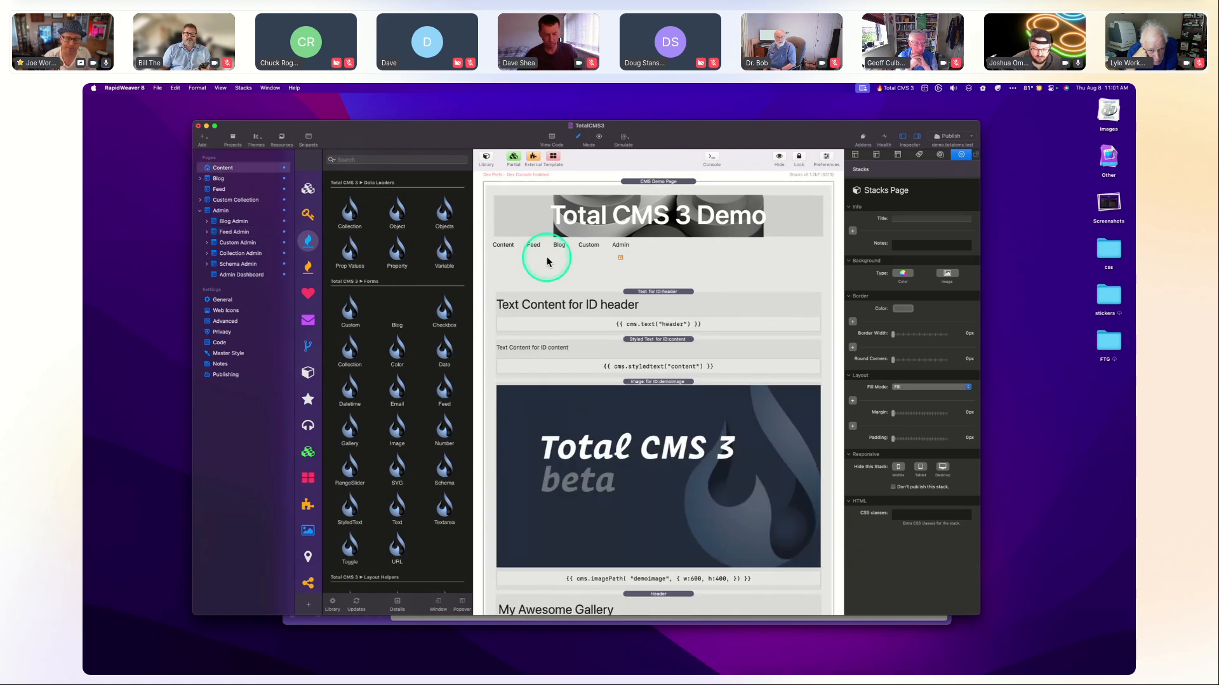
pyautogui.hotkey('ctrl', 'Up')
pyautogui.click(711, 410)
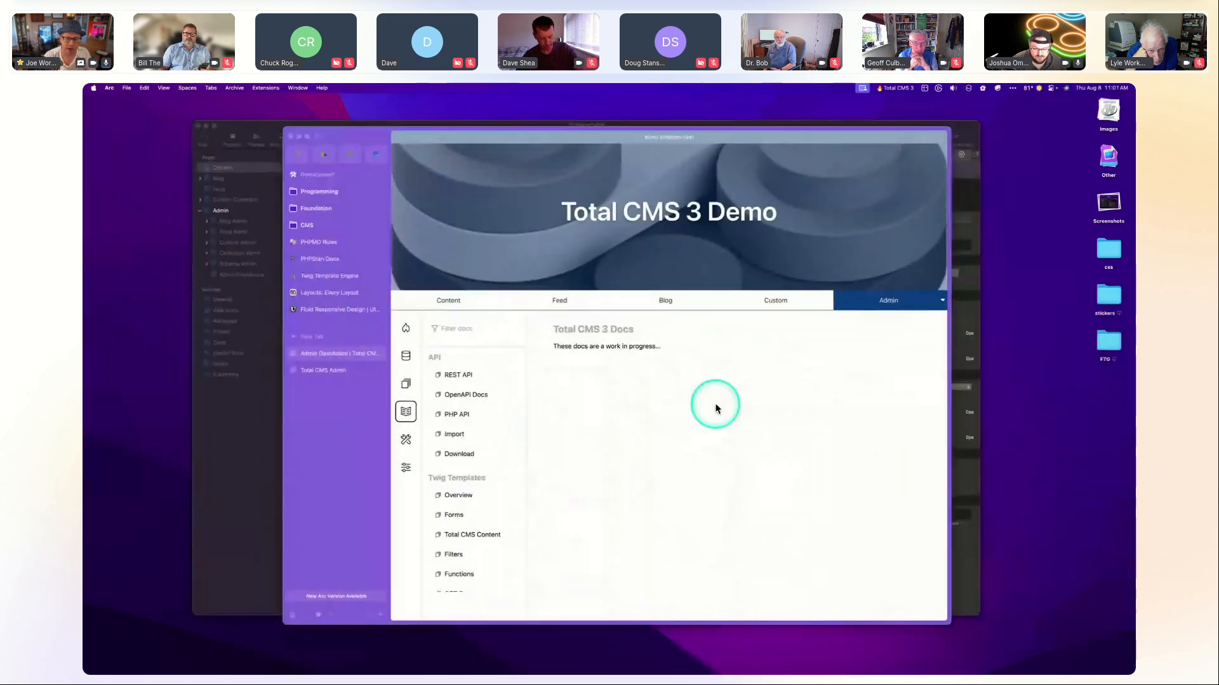
pyautogui.click(448, 302)
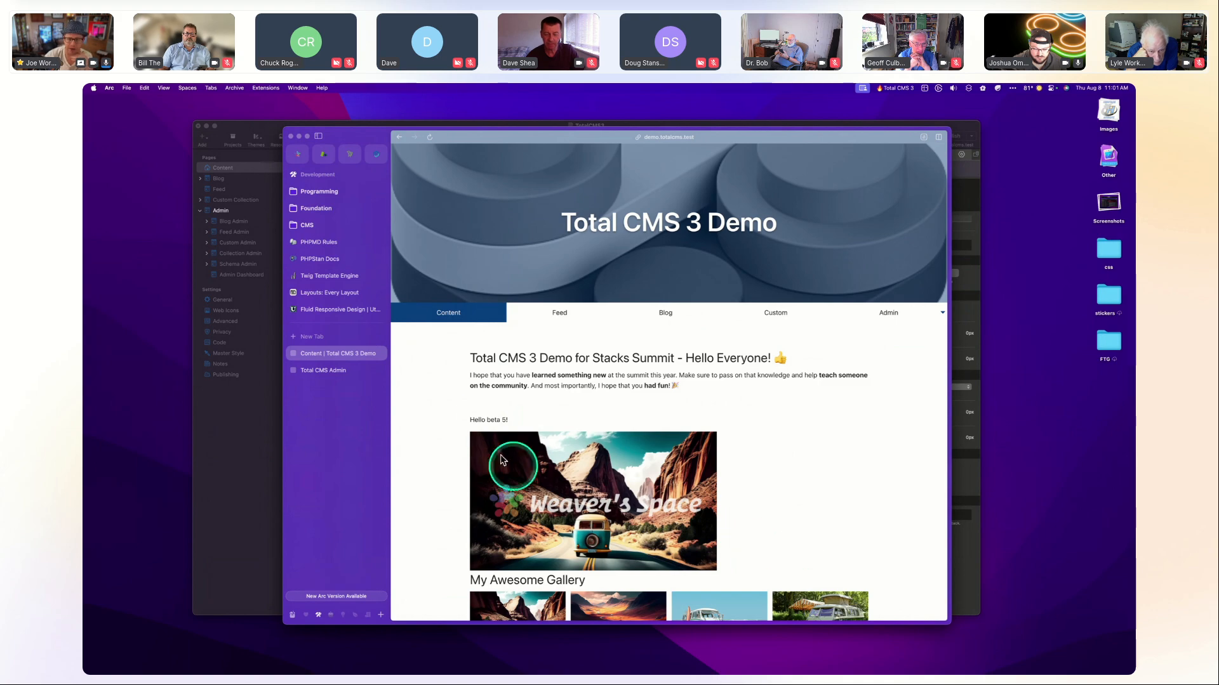
pyautogui.scroll(-1, 530, 401)
pyautogui.scroll(-5, 529, 399)
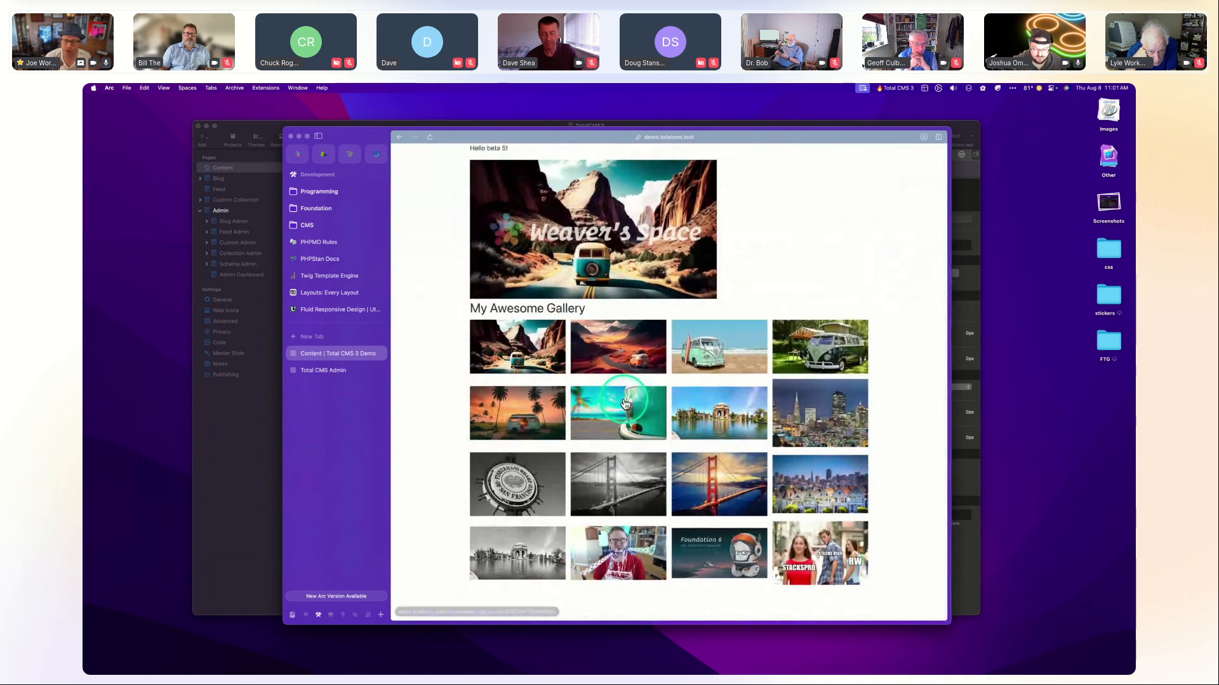
pyautogui.scroll(6, 626, 403)
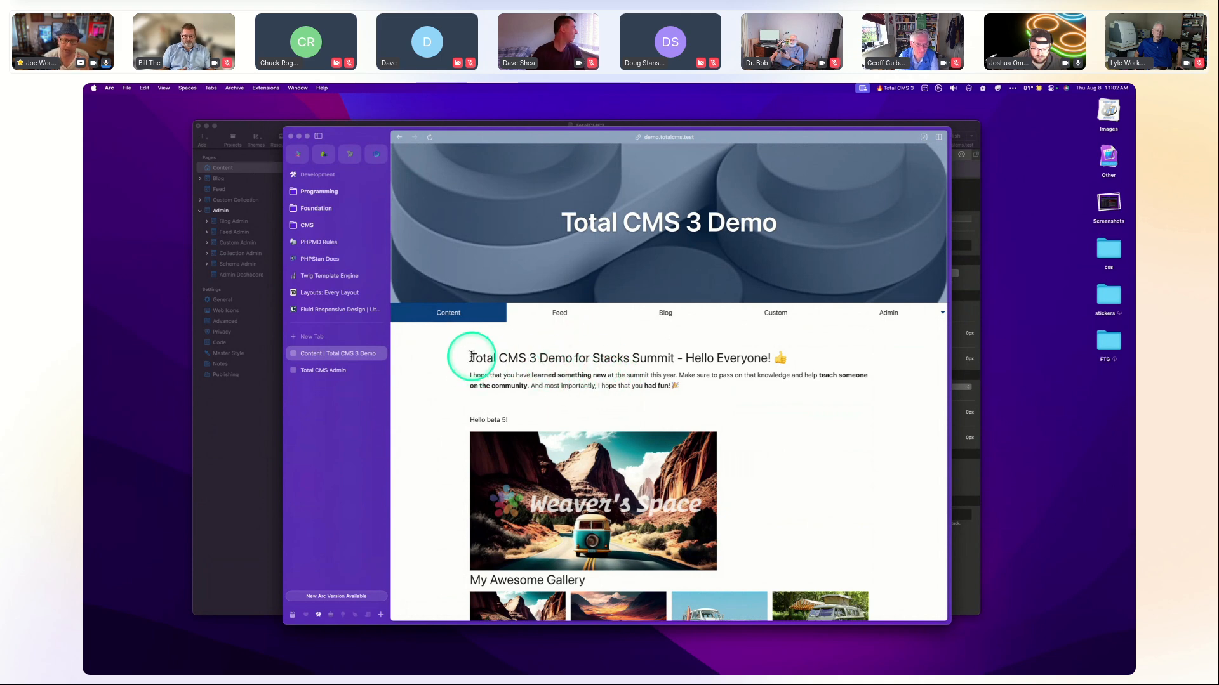
# Highlight the live Content page's heading and the styled text paragraph below it to point out the CMS-driven text.
pyautogui.tripleClick(695, 358)
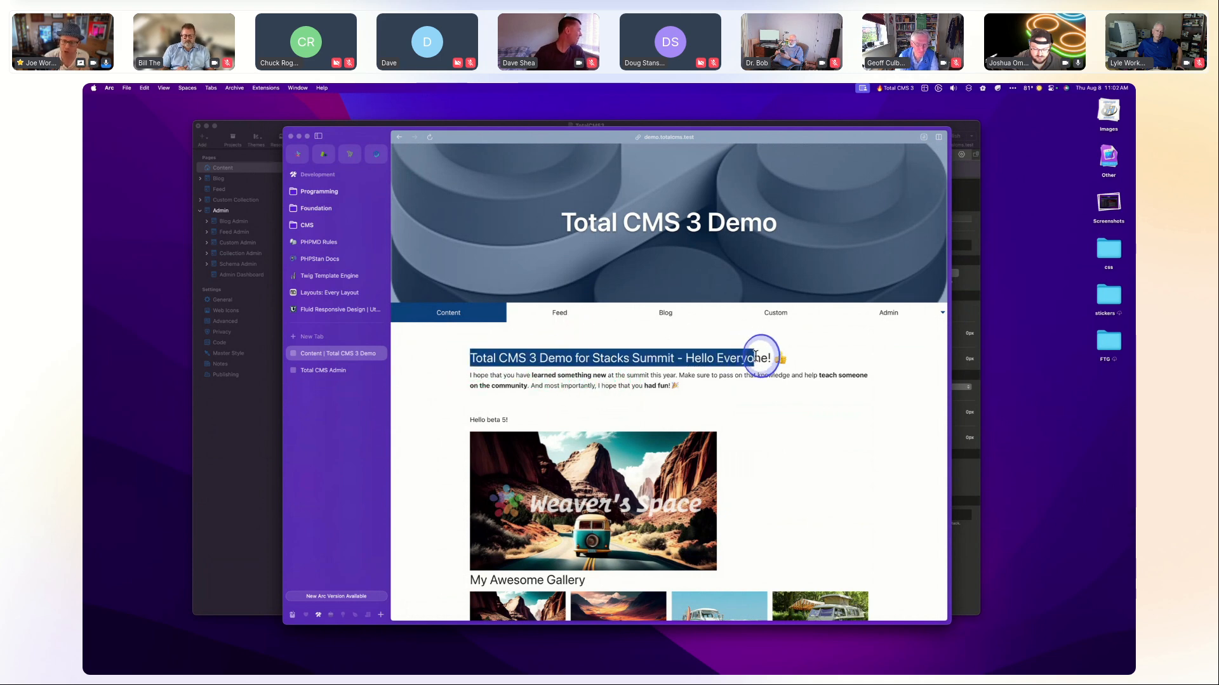
pyautogui.click(755, 358)
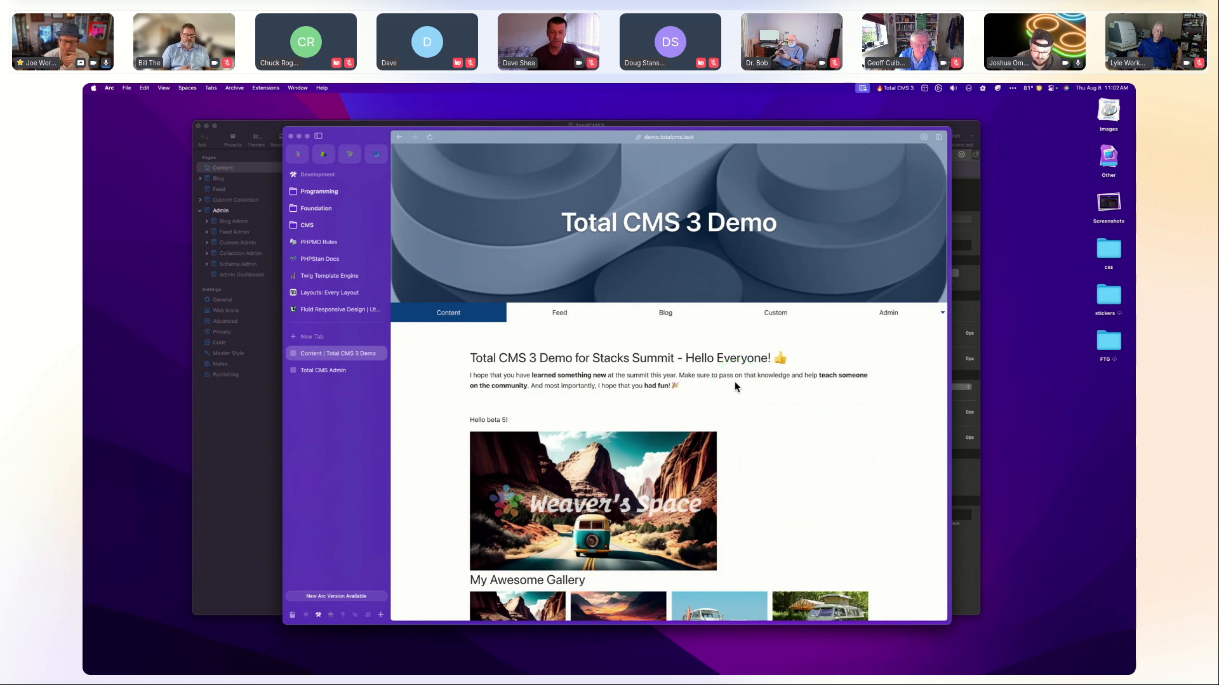
pyautogui.scroll(-1, 585, 375)
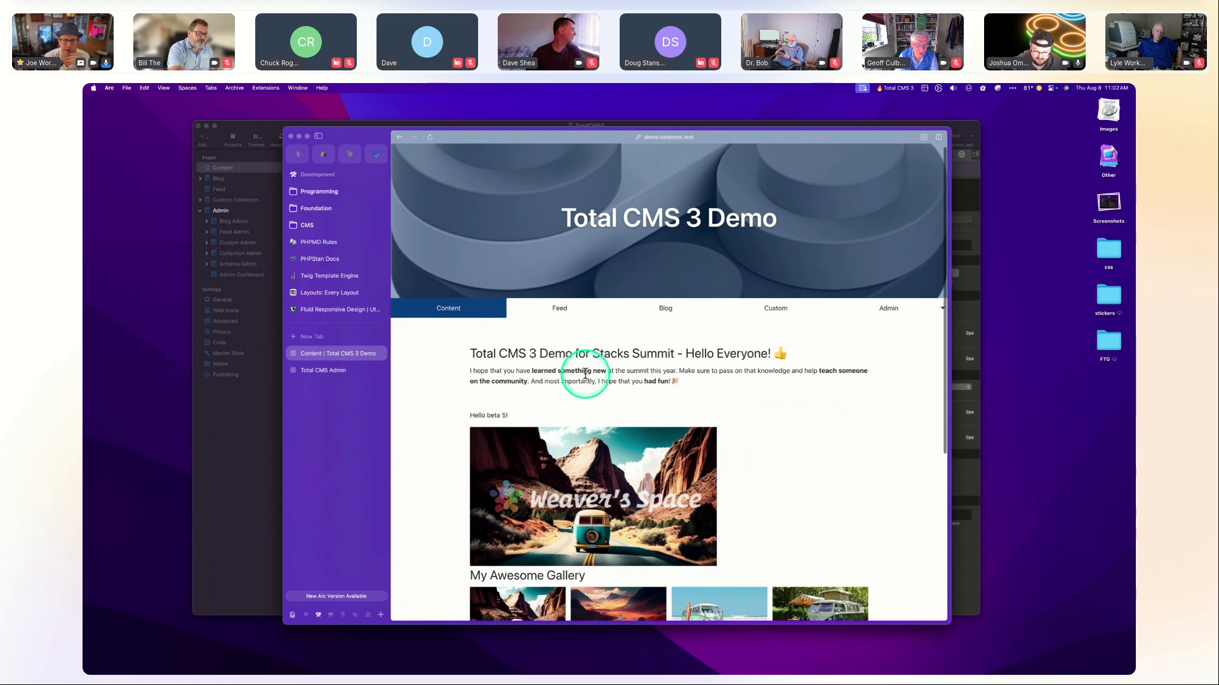
pyautogui.scroll(-5, 584, 375)
pyautogui.moveTo(469, 178); pyautogui.dragTo(798, 182)
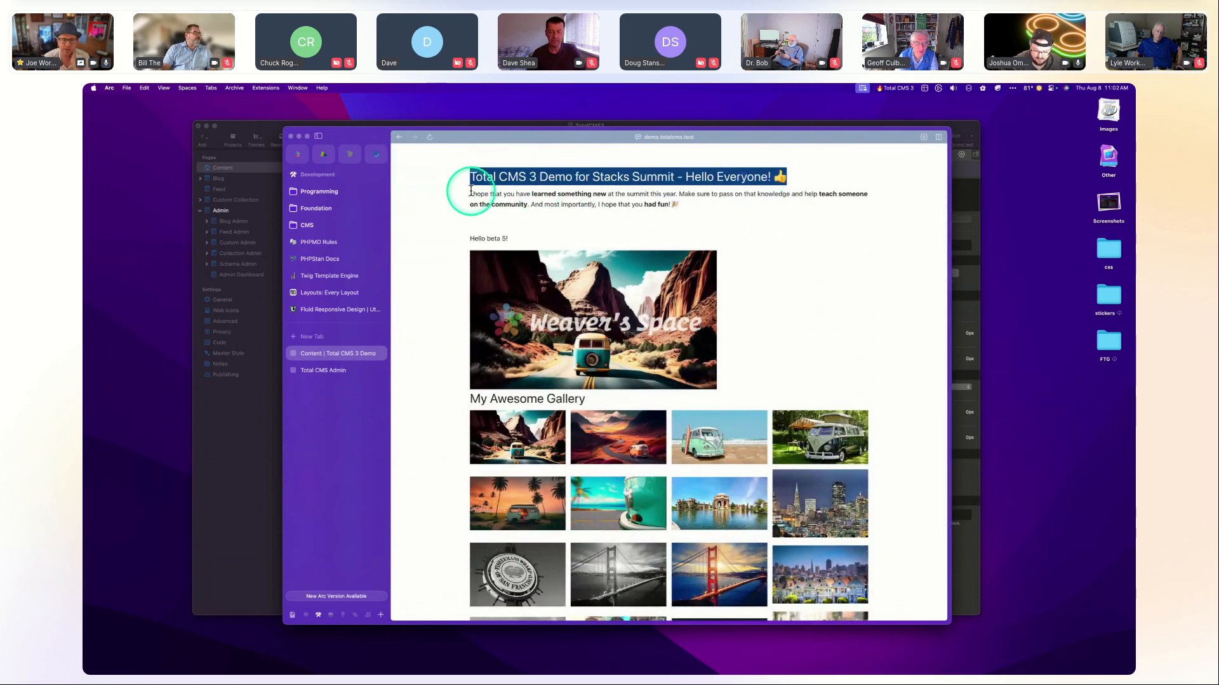
pyautogui.moveTo(470, 193); pyautogui.dragTo(707, 214)
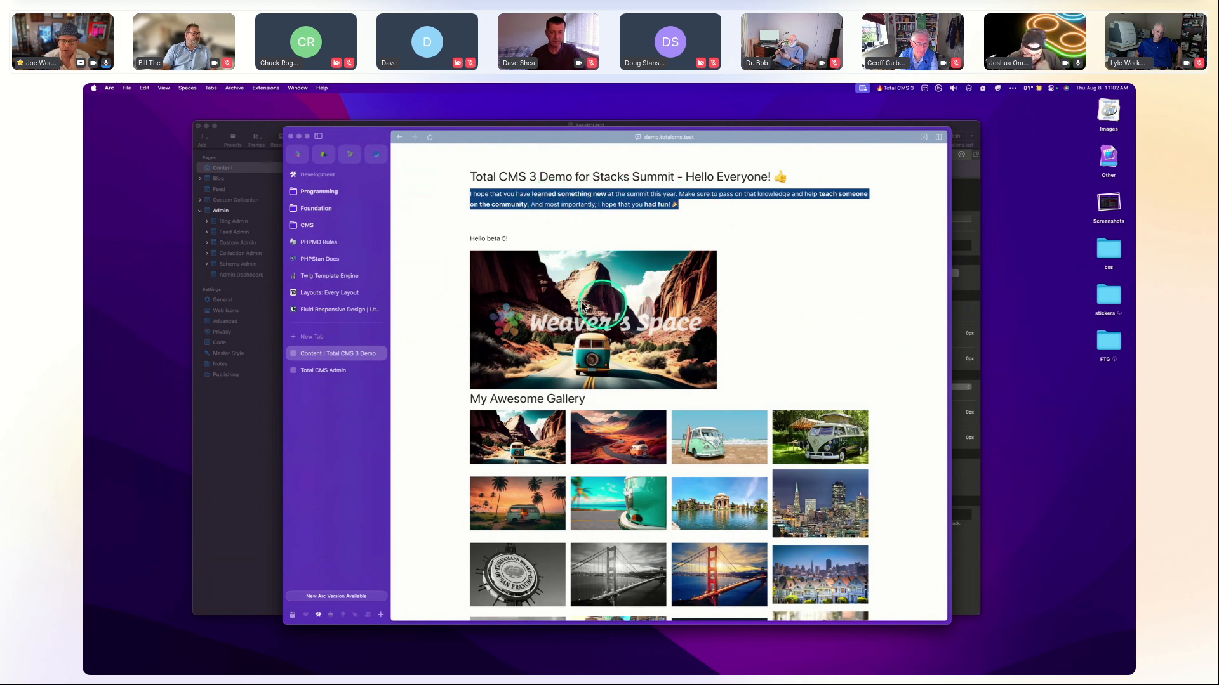
# Open the beach van photo from My Awesome Gallery in the lightbox, browse through other gallery images, and close the lightbox.
pyautogui.scroll(-3, 703, 324)
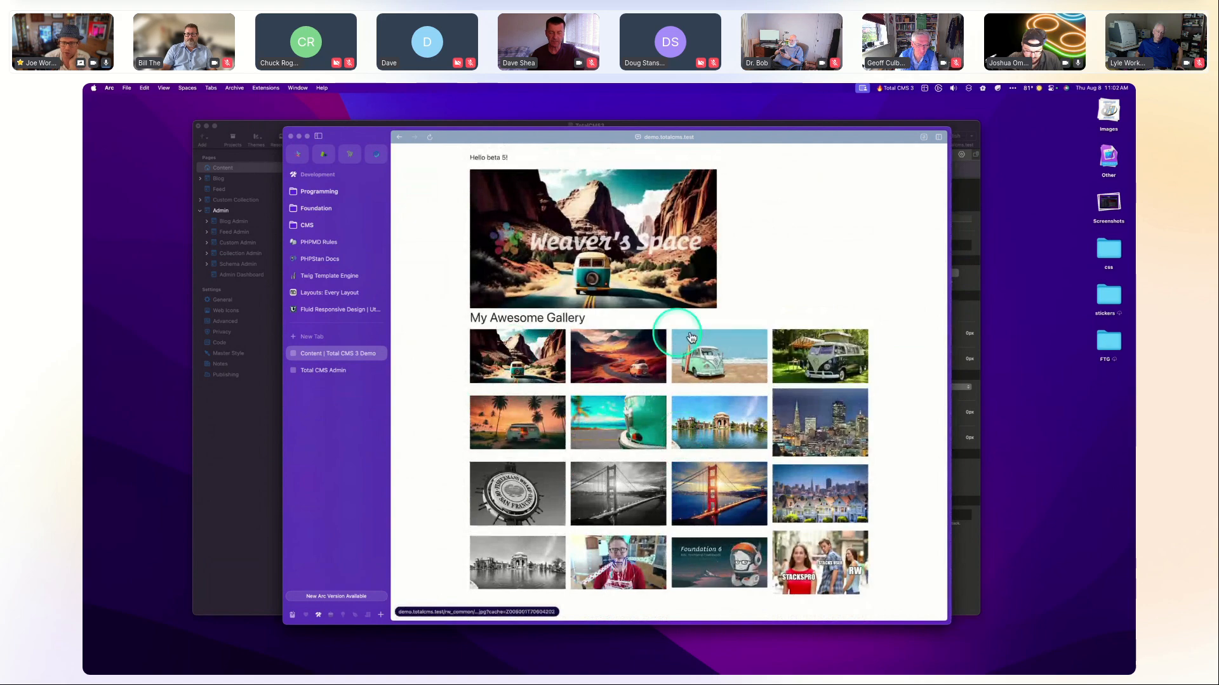
pyautogui.click(693, 366)
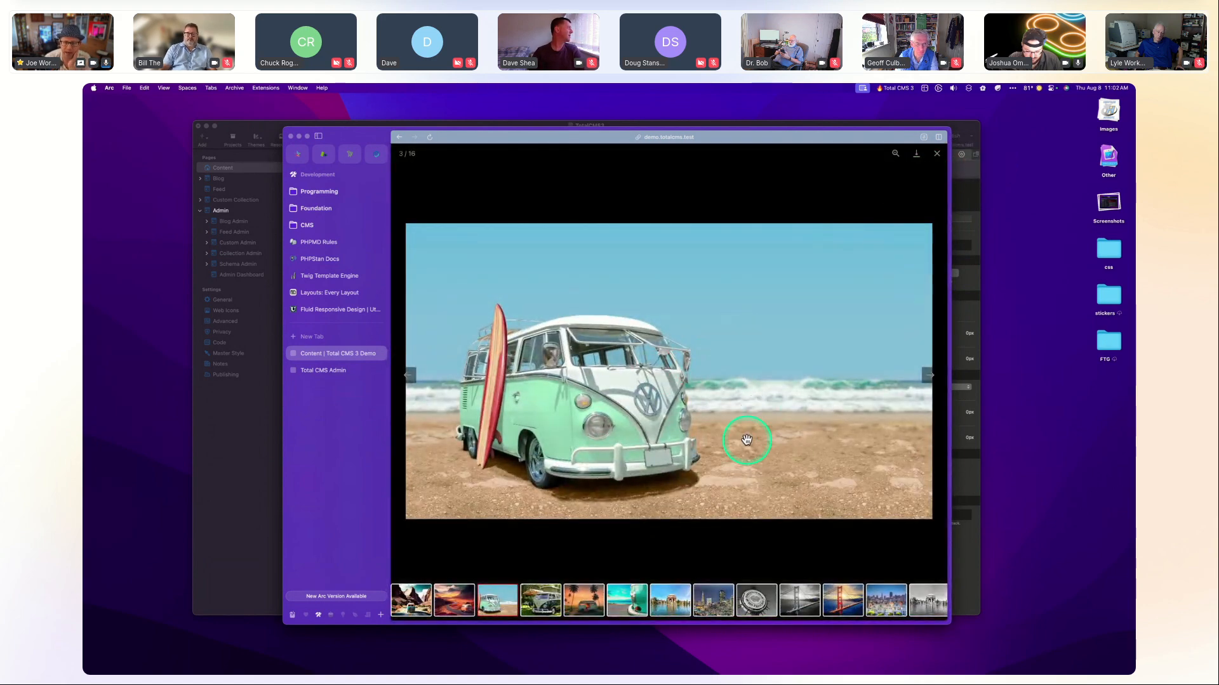
pyautogui.click(931, 376)
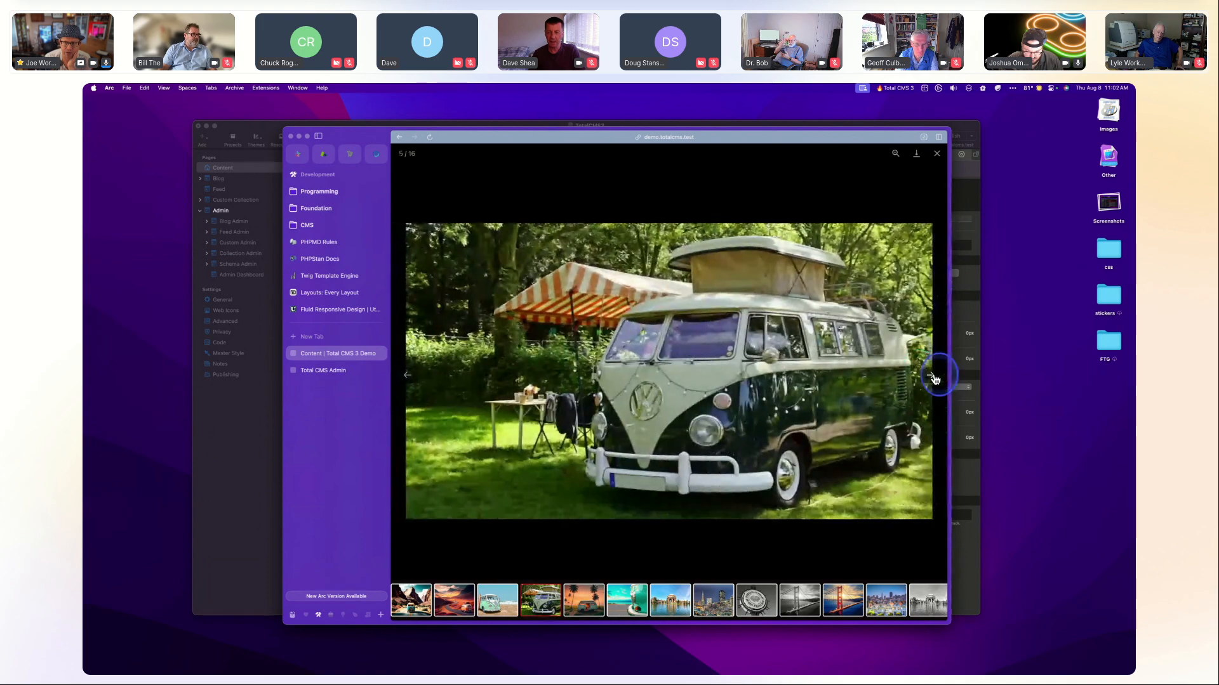
pyautogui.click(932, 377)
pyautogui.click(932, 377)
pyautogui.click(797, 600)
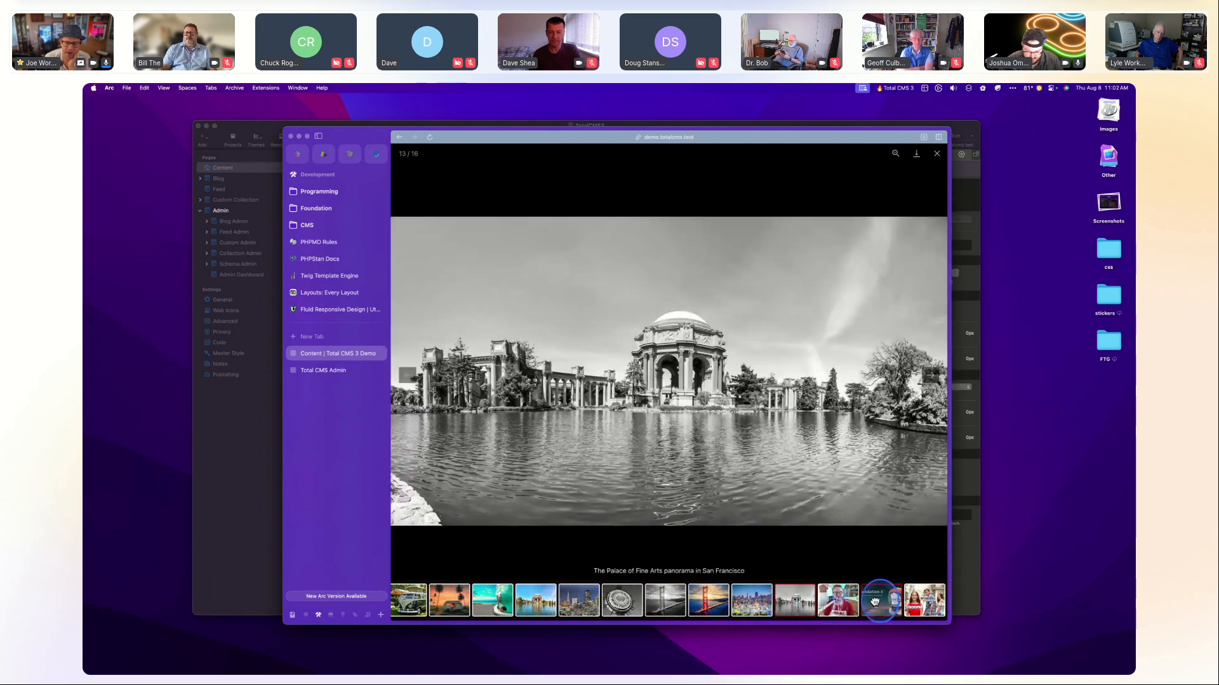
pyautogui.click(875, 601)
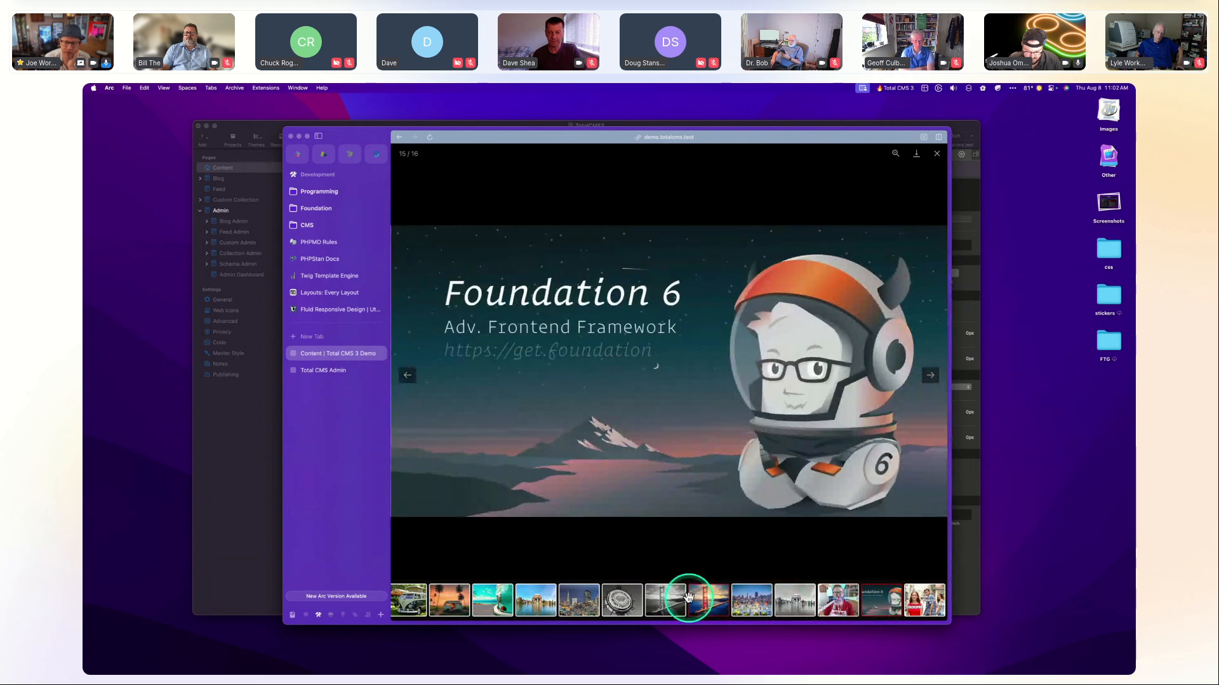
pyautogui.click(623, 600)
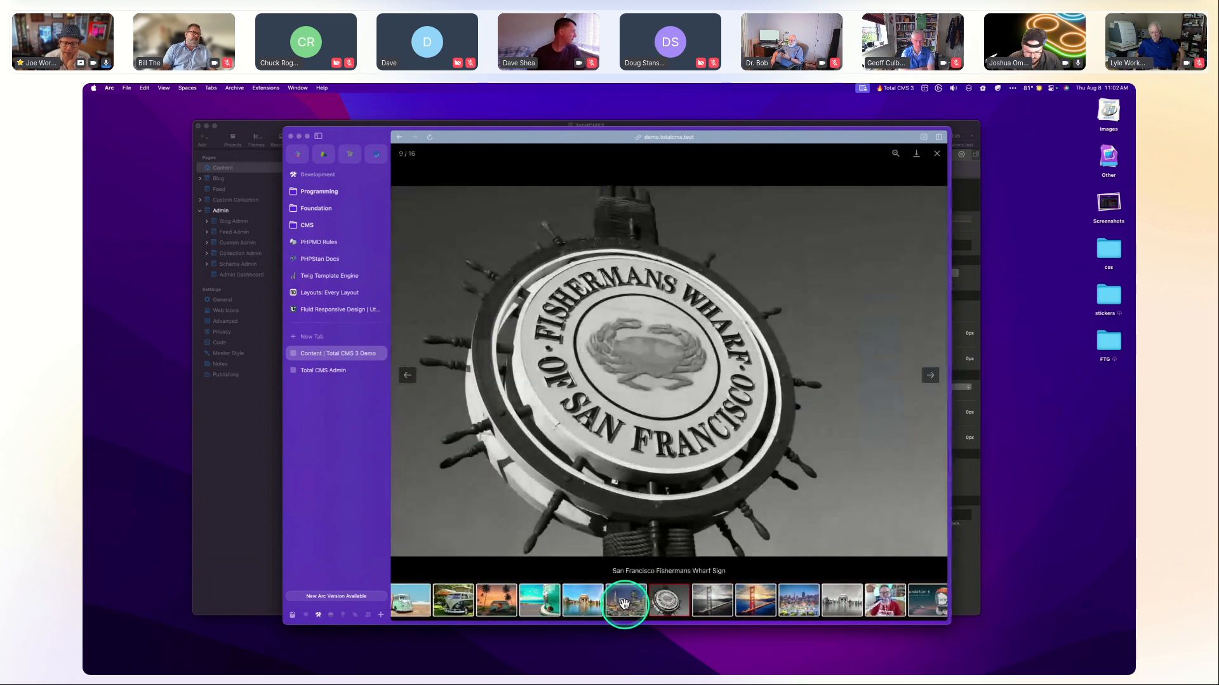
pyautogui.click(489, 600)
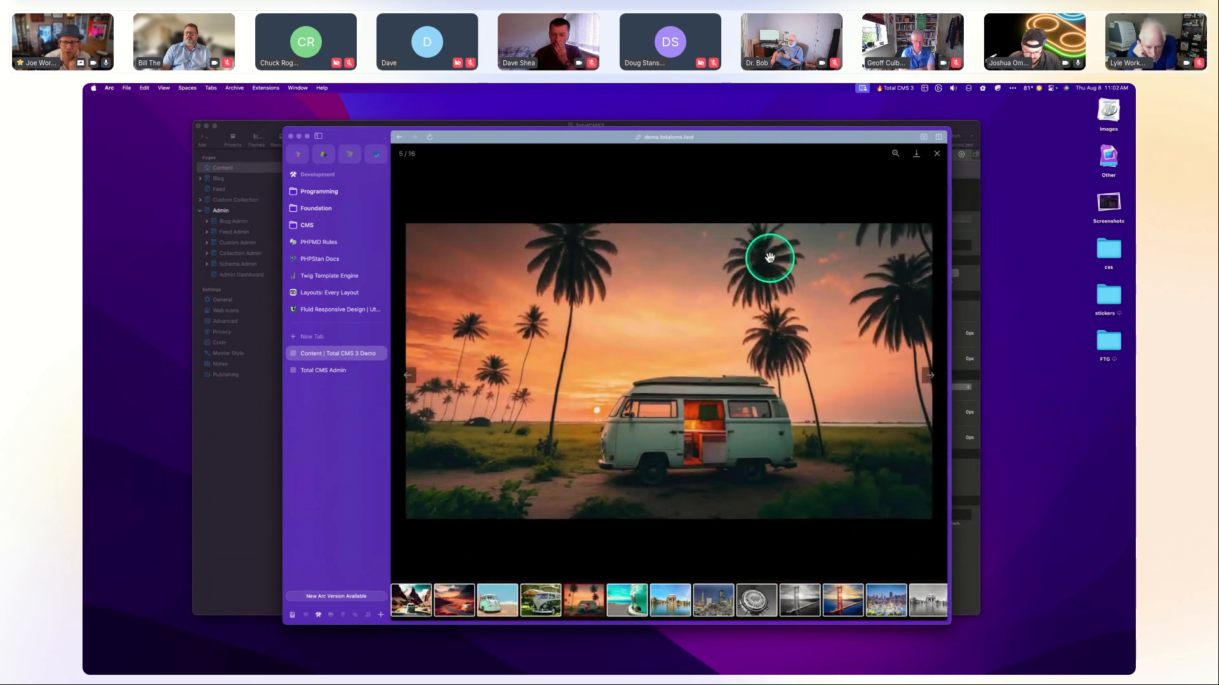
pyautogui.click(938, 155)
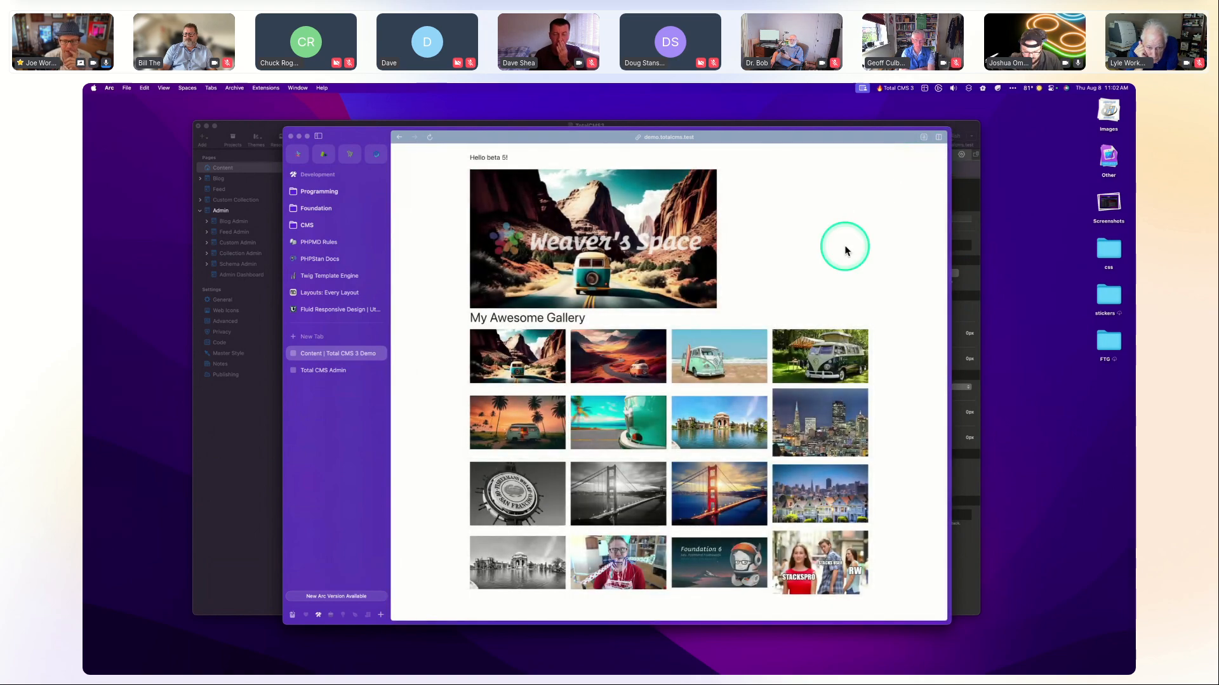
# Switch back to the Content page of the TotalCMS3 project in RapidWeaver.
pyautogui.scroll(5, 844, 245)
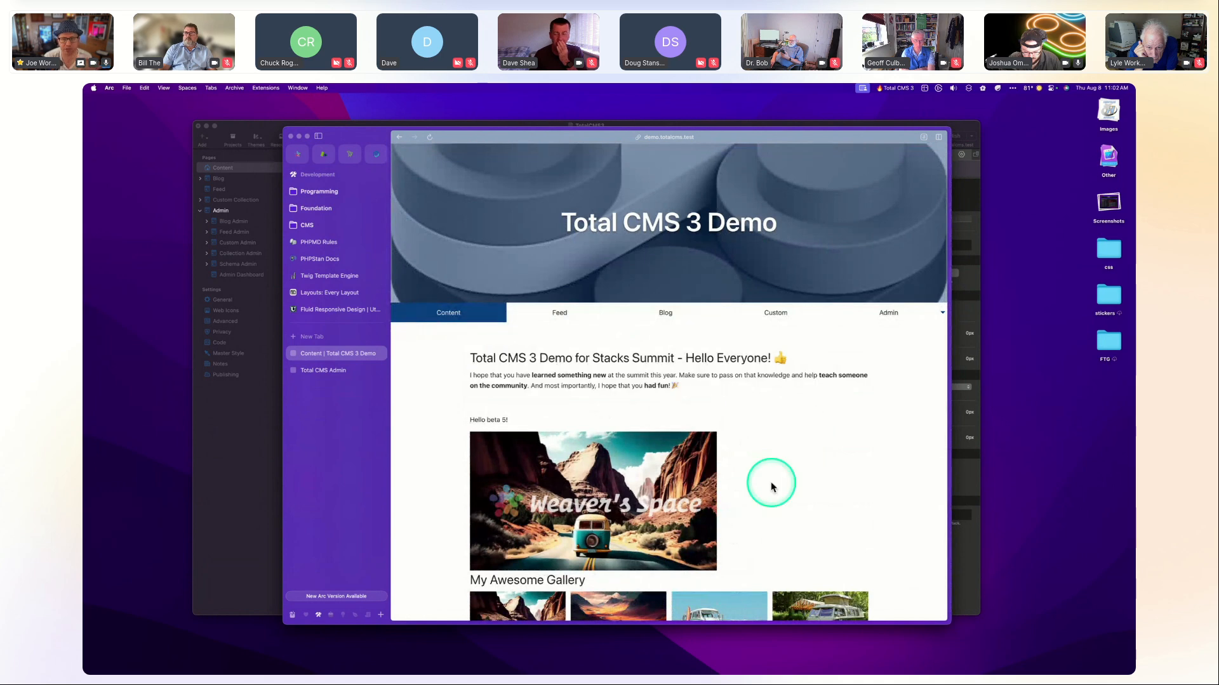
pyautogui.click(231, 444)
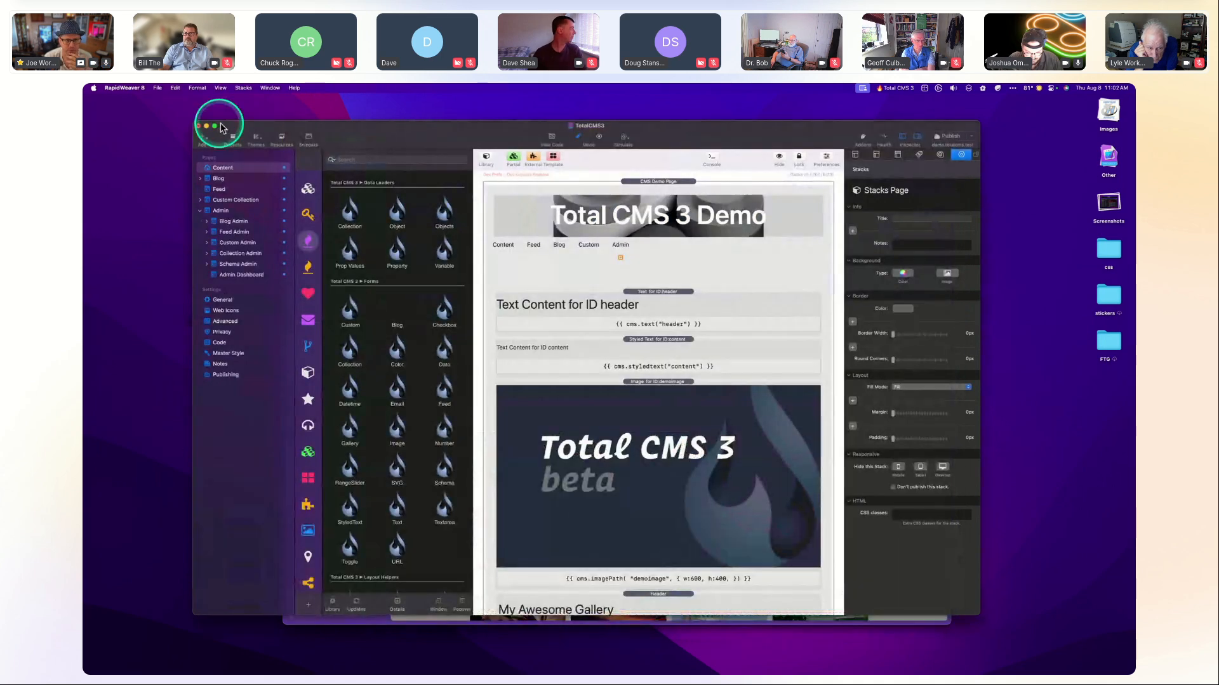
# Select the header Text stack on the Content page, locate its Text stack in the library, and highlight its Object ID.
pyautogui.moveTo(449, 134); pyautogui.dragTo(429, 141)
pyautogui.click(615, 308)
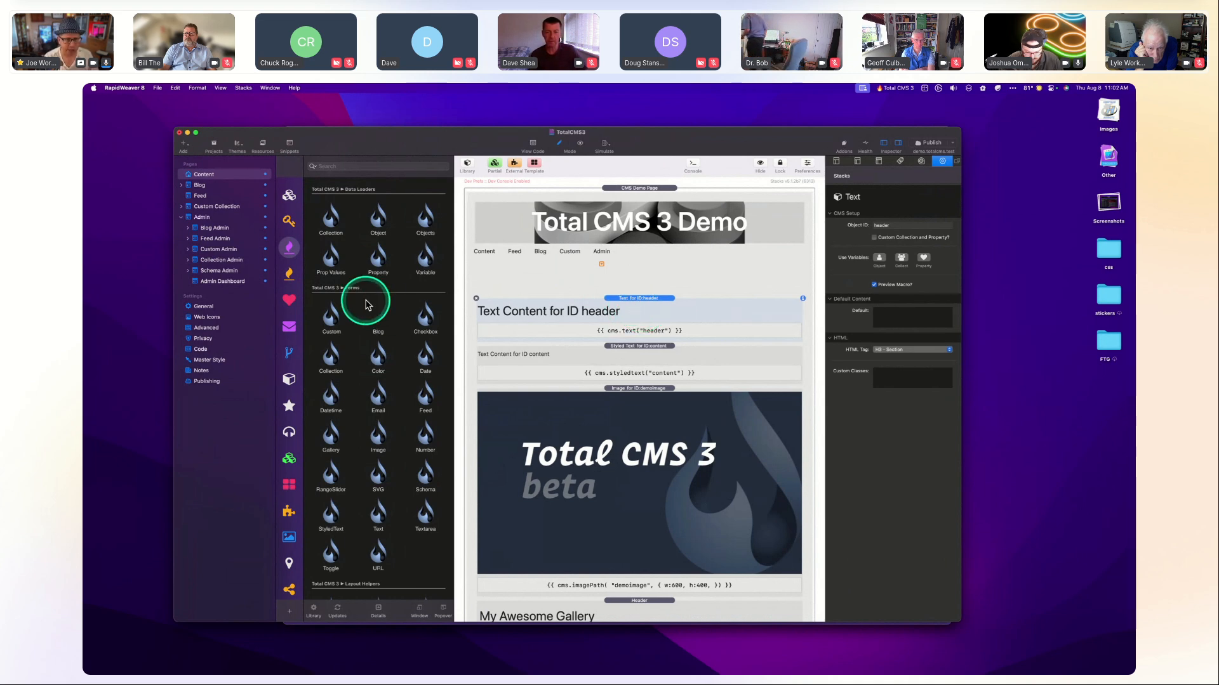
pyautogui.scroll(5, 351, 304)
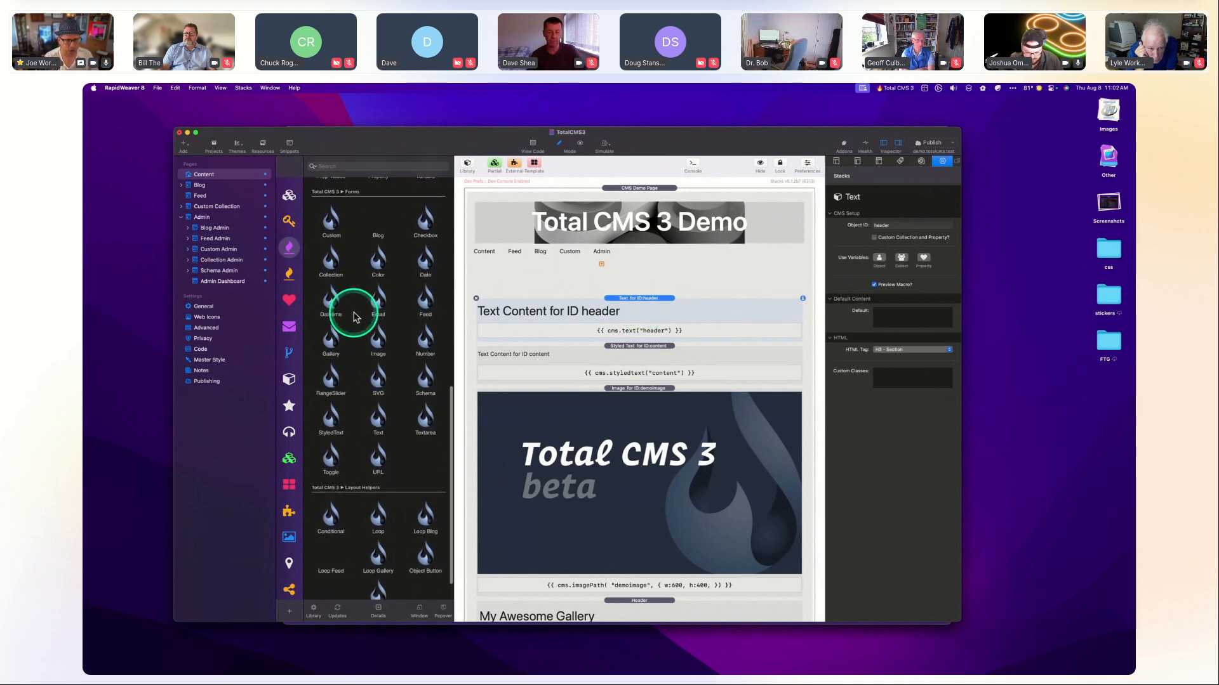
pyautogui.scroll(5, 353, 318)
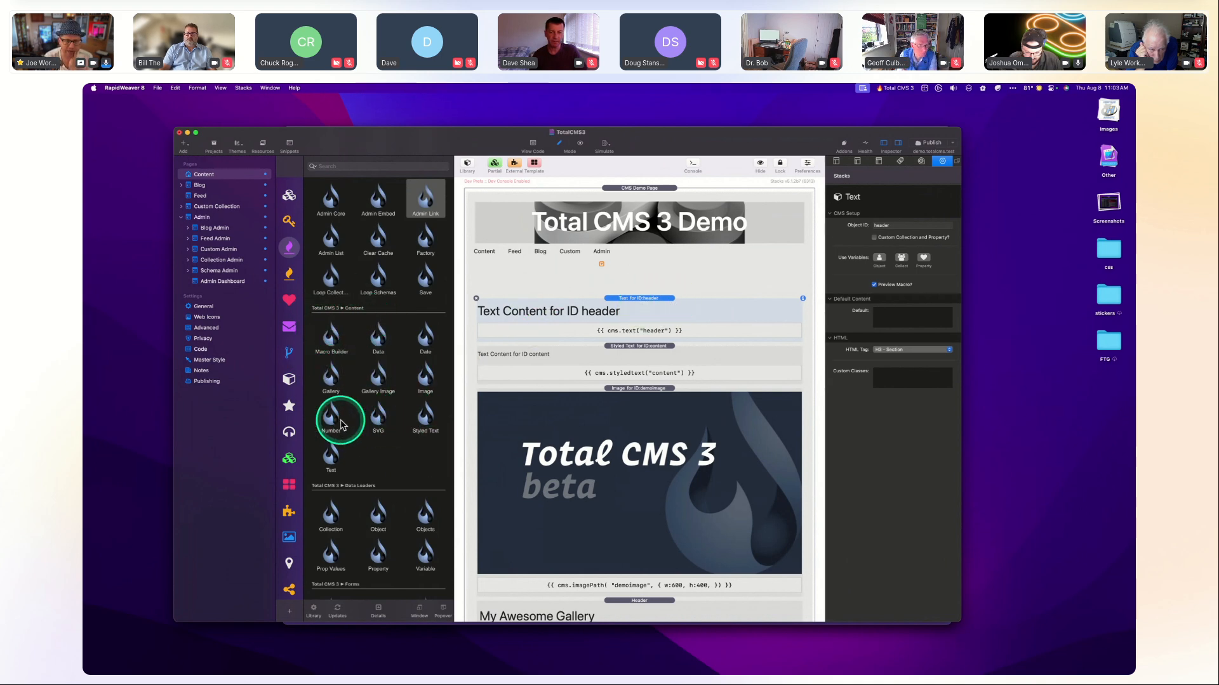
pyautogui.click(335, 454)
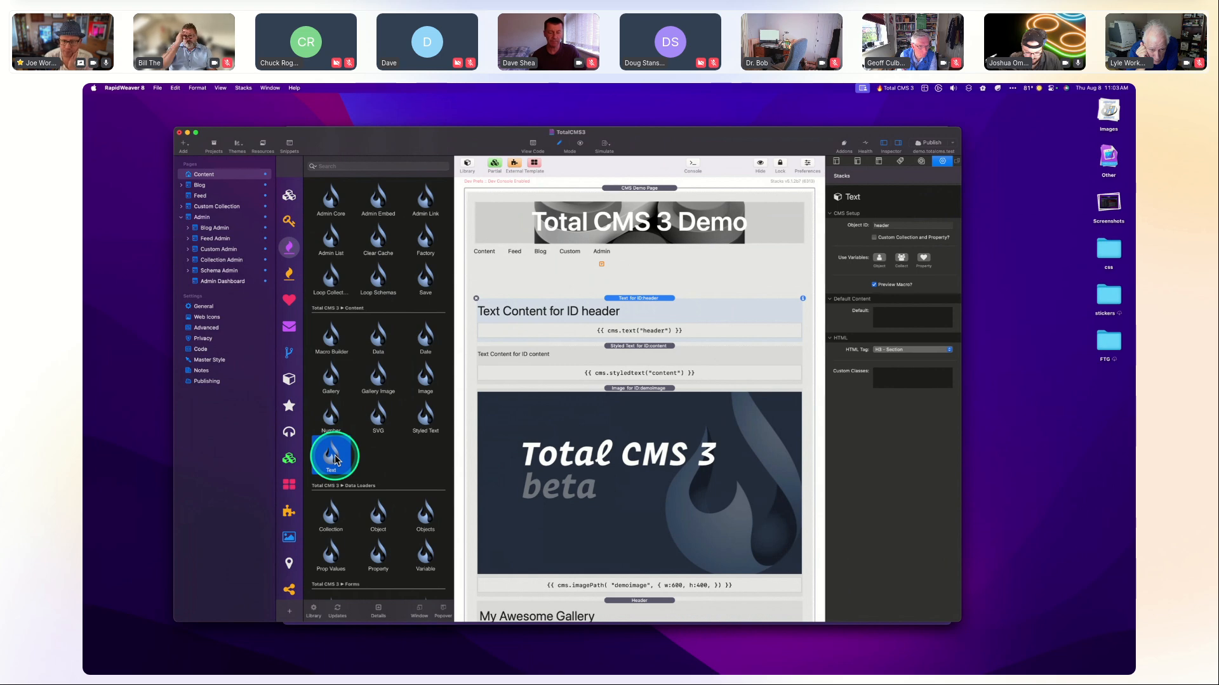
pyautogui.click(627, 305)
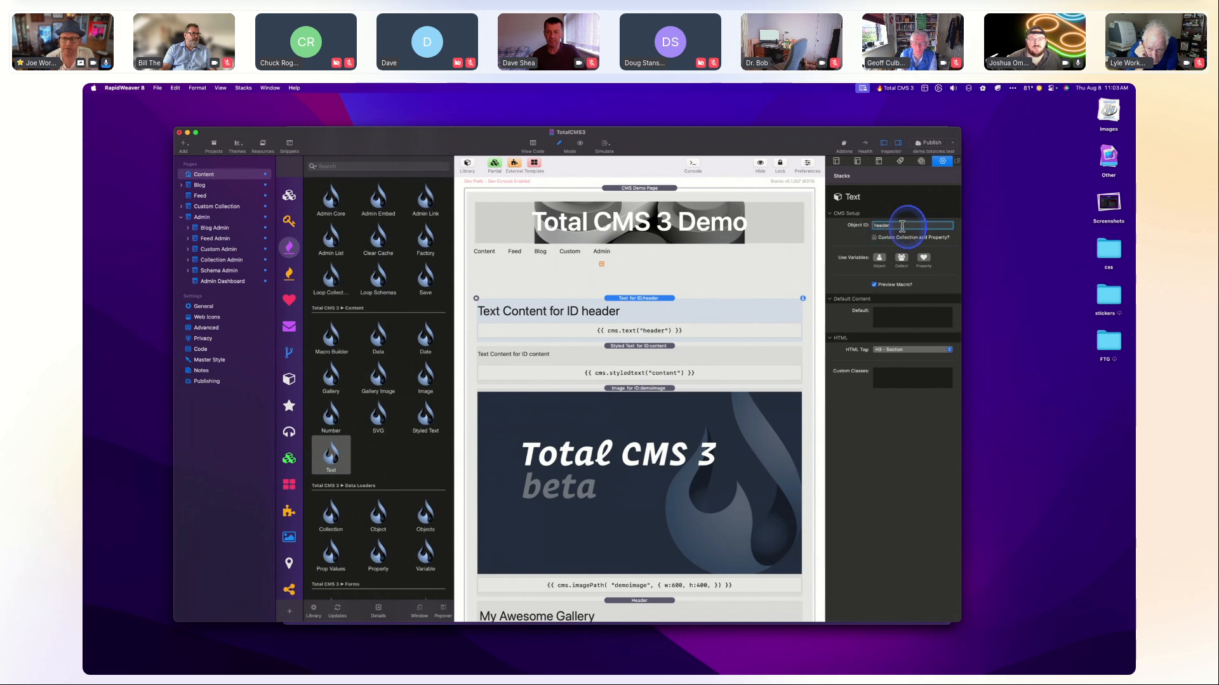
pyautogui.doubleClick(908, 223)
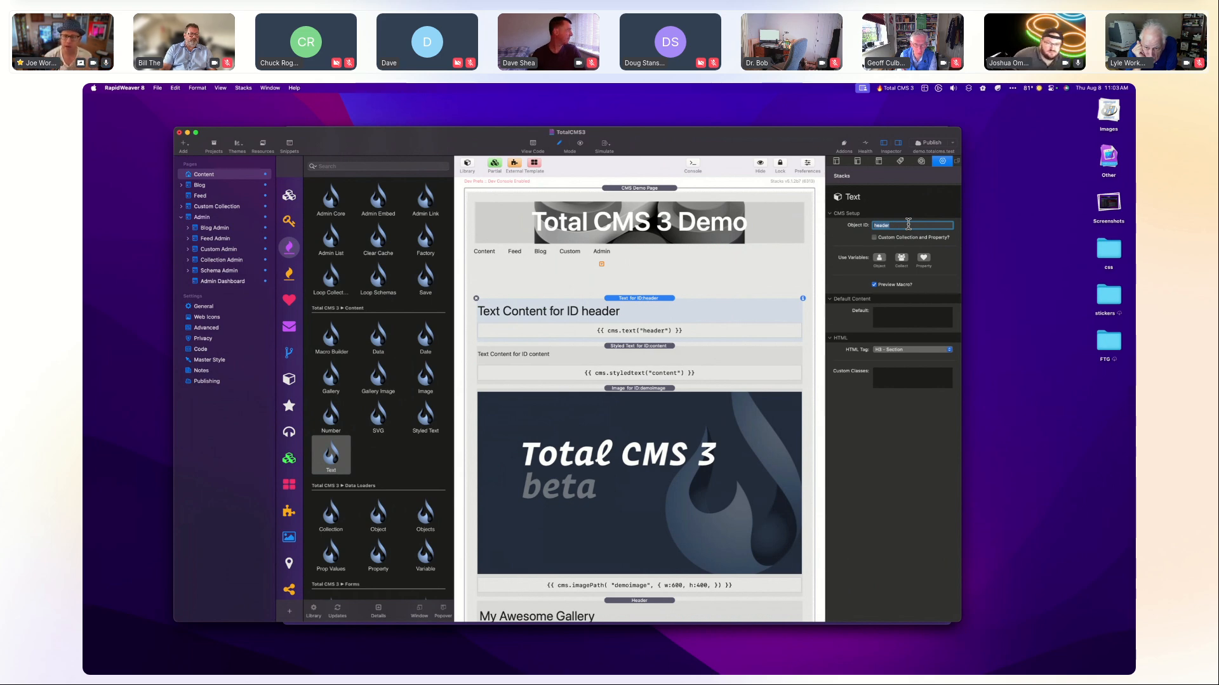
# Review the HTML tag choices of the header Text stack, keeping H3 - Section, and toggle its macro preview off and on.
pyautogui.click(882, 351)
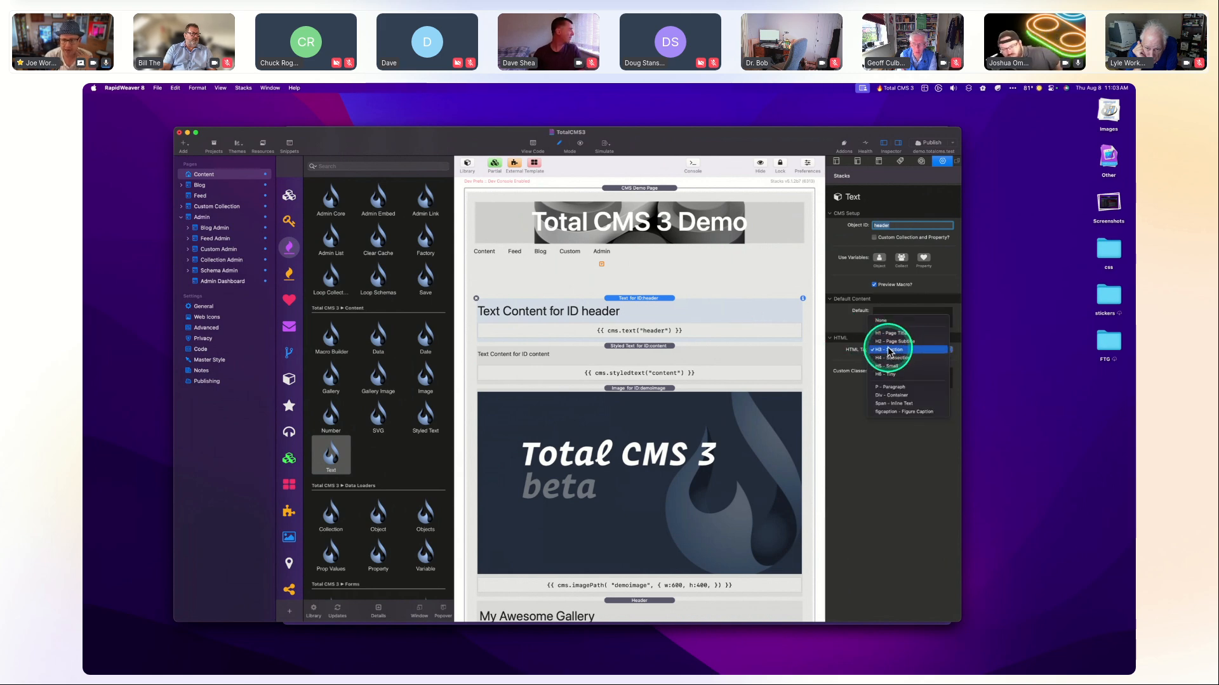
pyautogui.click(889, 351)
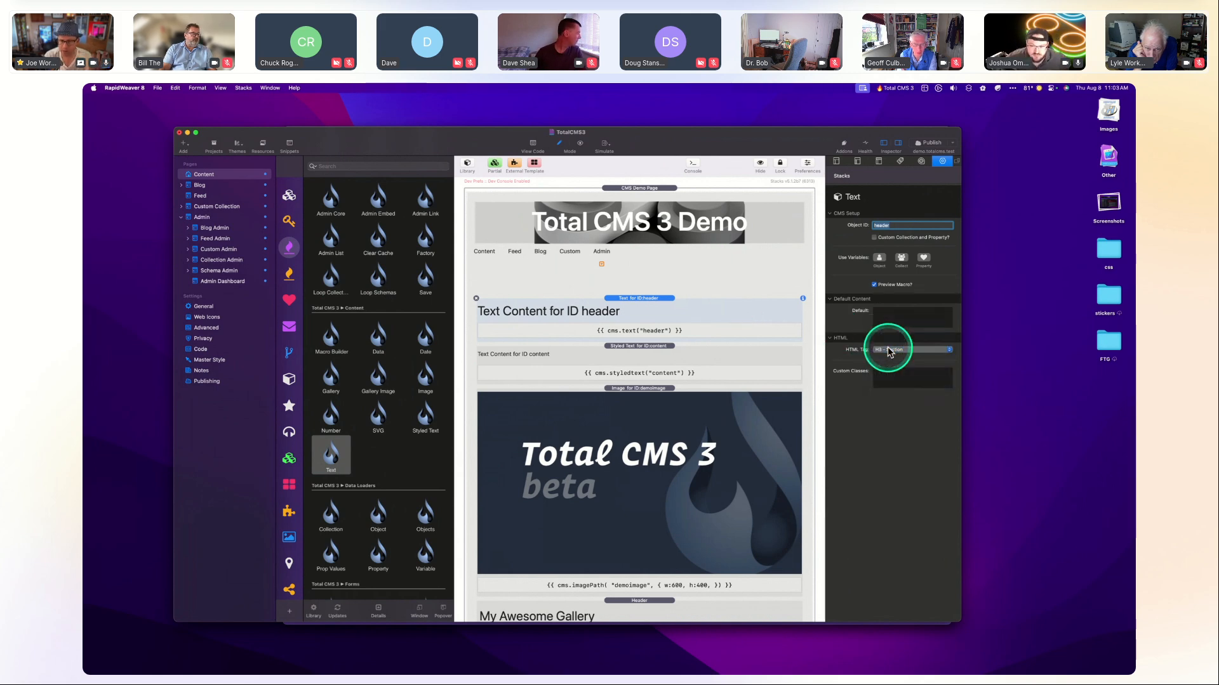
pyautogui.click(874, 286)
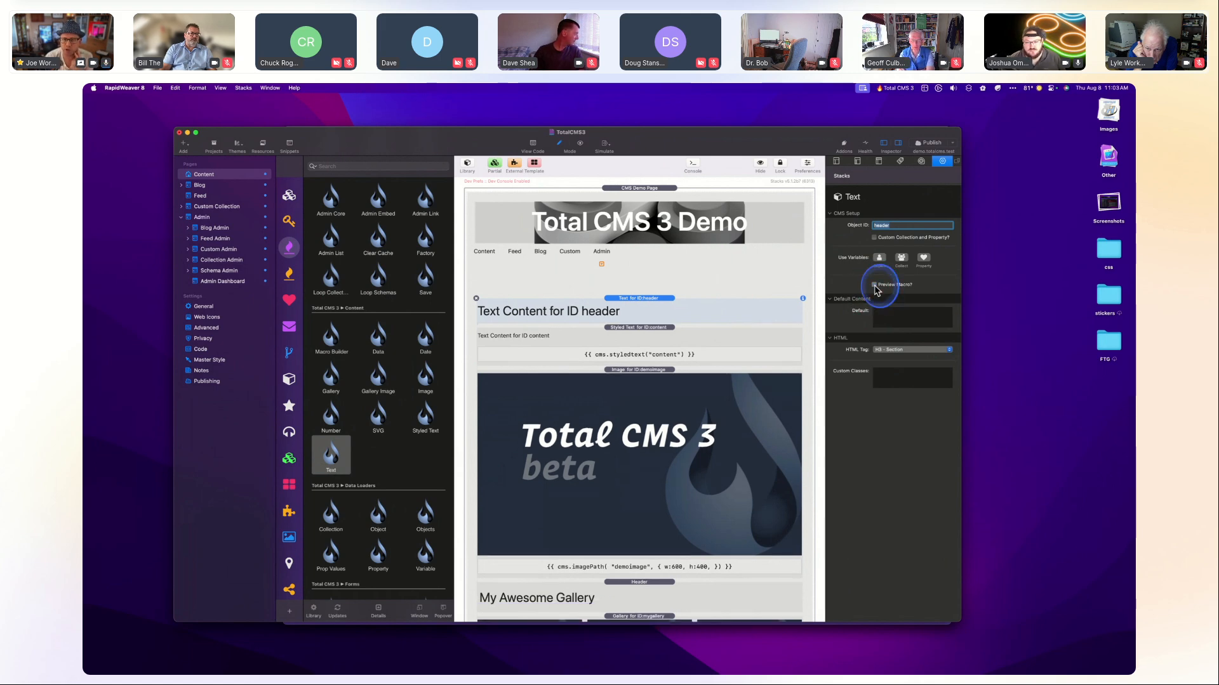
pyautogui.click(874, 286)
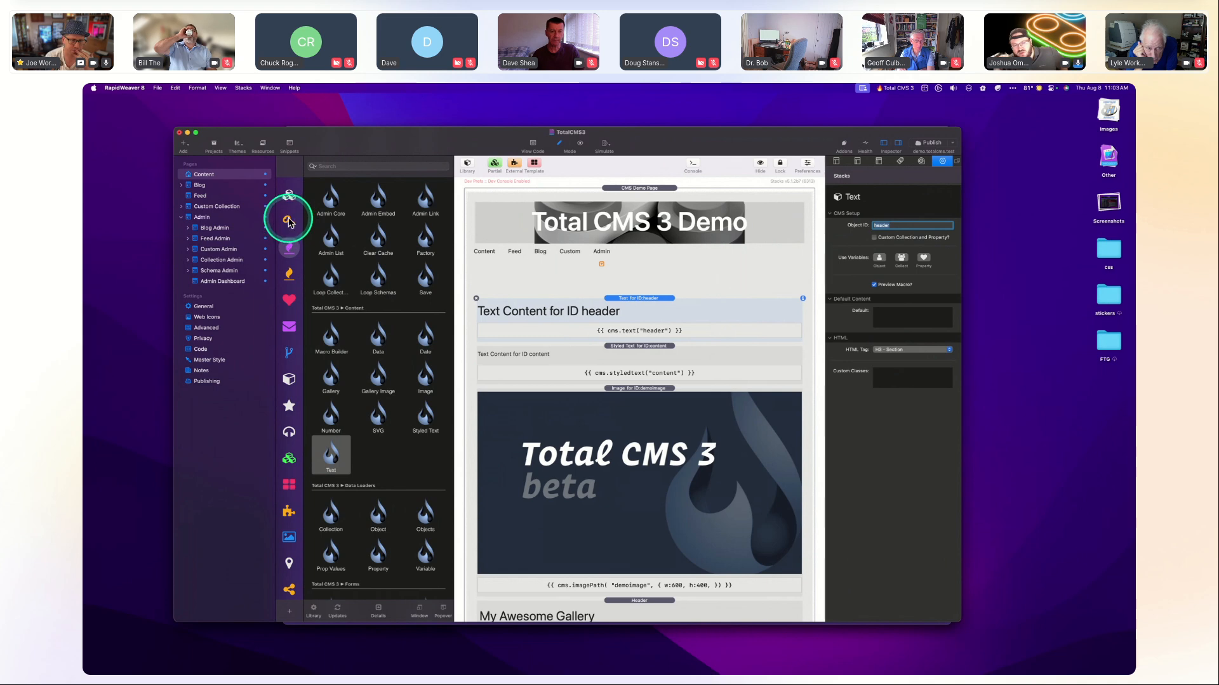
# Show the Foundation stacks in the stacks library.
pyautogui.click(289, 194)
pyautogui.scroll(-2, 377, 393)
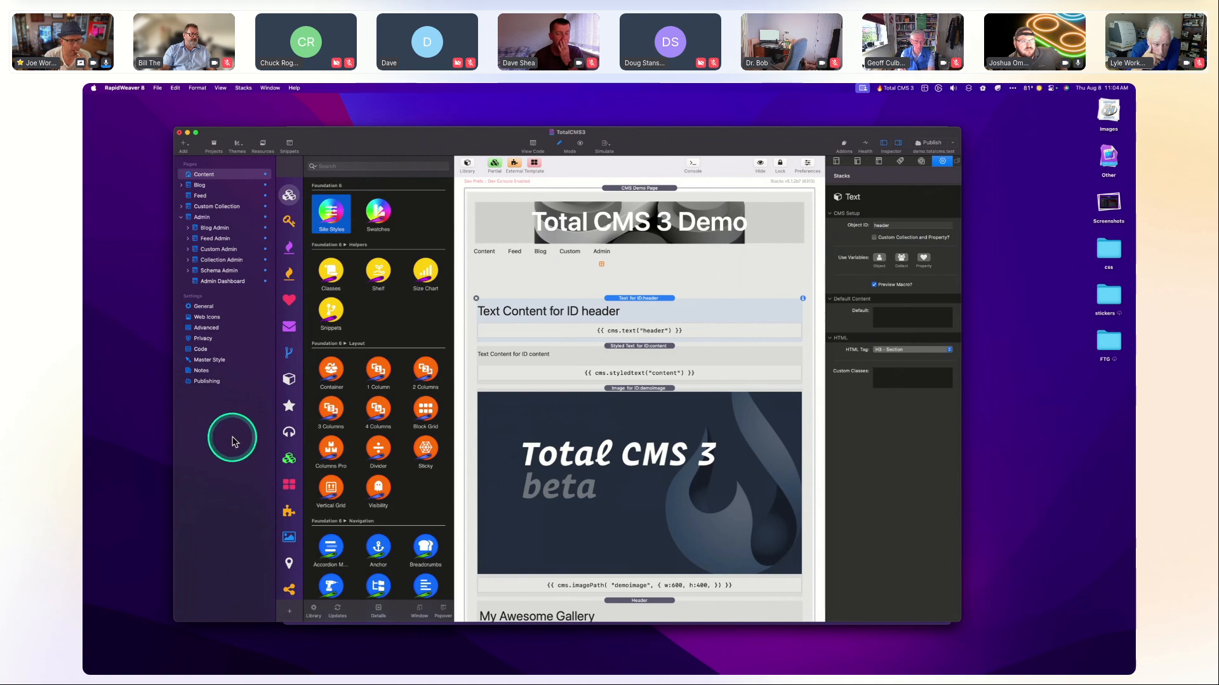
# Switch to the Arc browser, open Total CMS Admin, and view its schemas and collections lists.
pyautogui.hotkey('ctrl', 'Up')
pyautogui.click(776, 469)
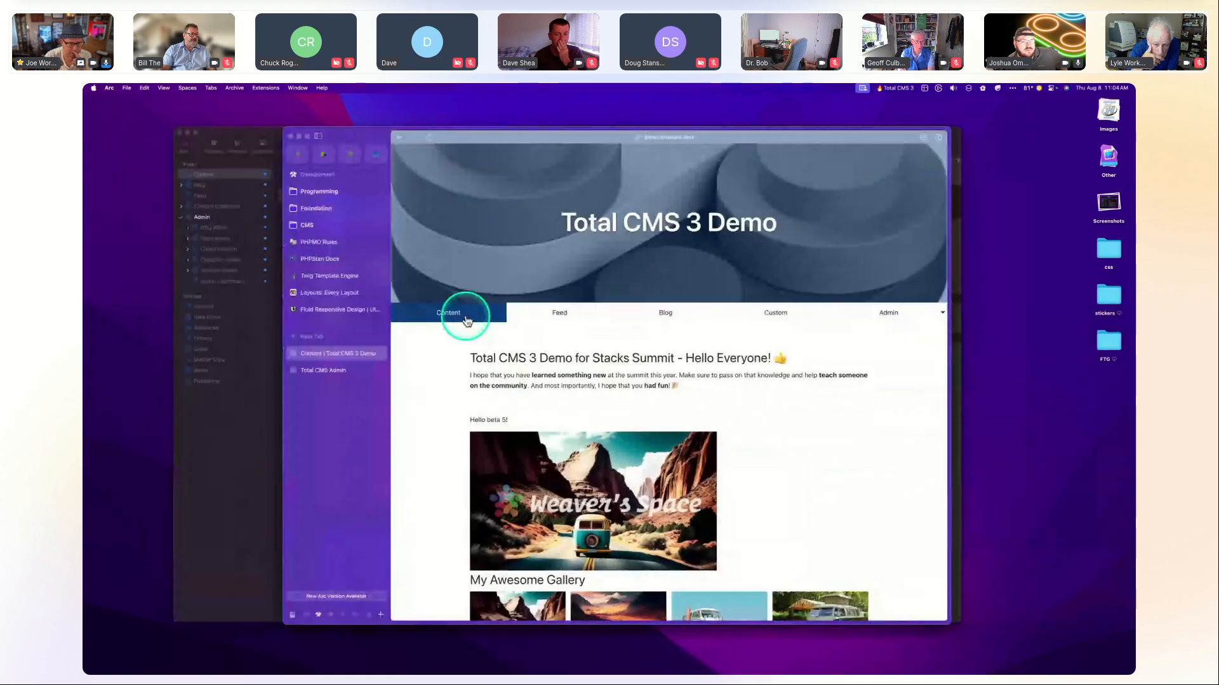
pyautogui.click(309, 371)
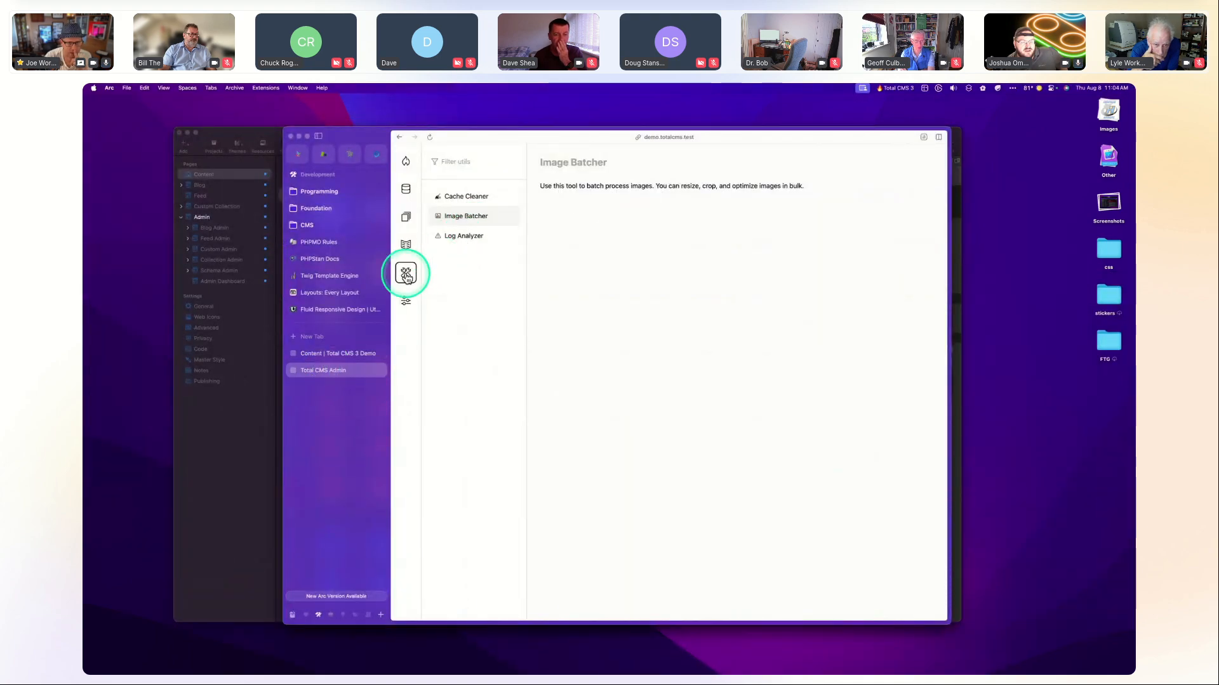
pyautogui.click(406, 188)
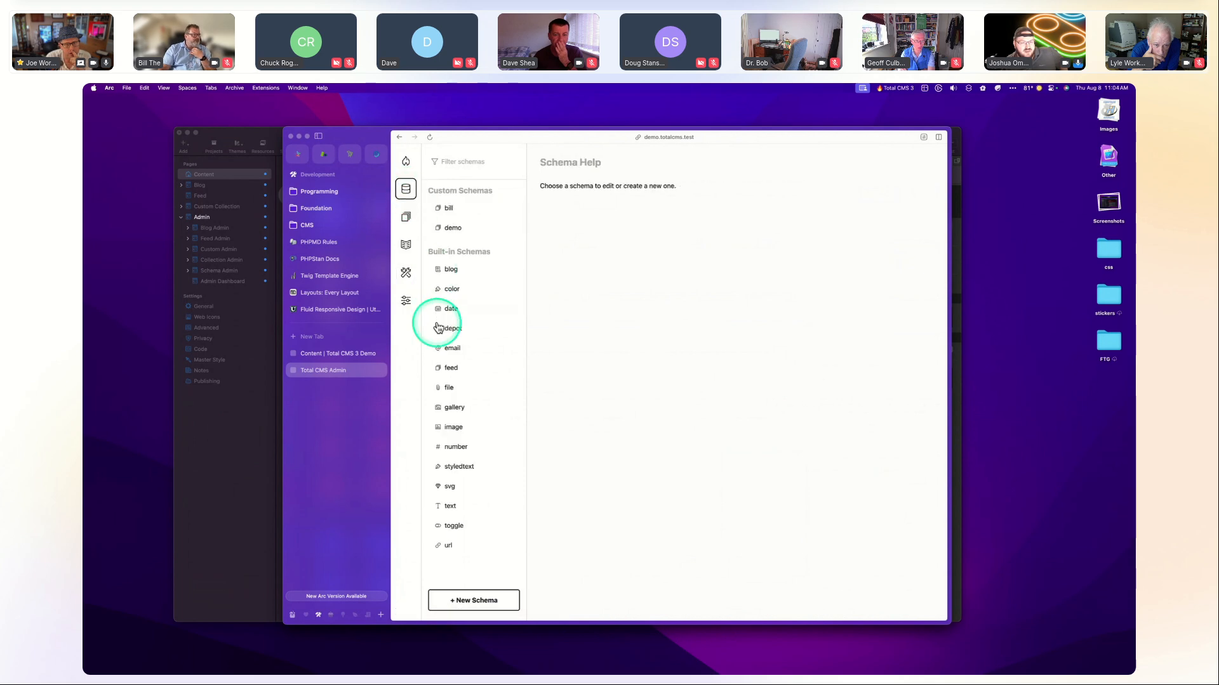
pyautogui.click(406, 216)
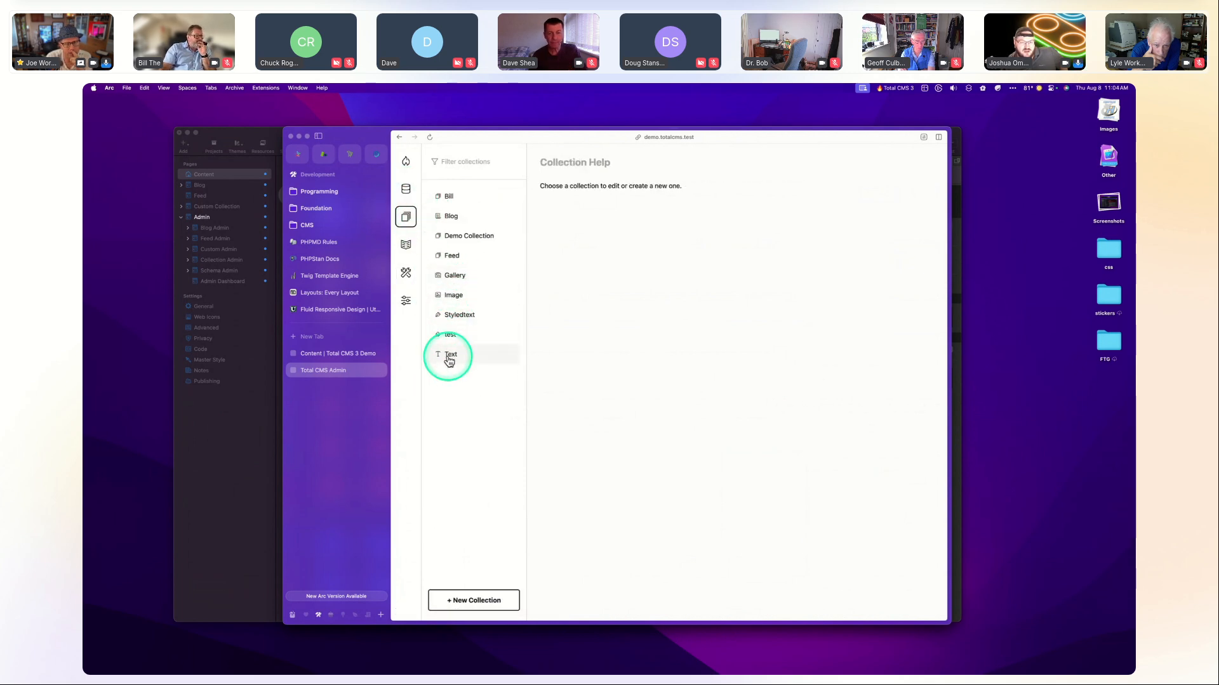
# Compare the objects in the Text and Blog collections, and show the Total CMS utilities.
pyautogui.click(448, 354)
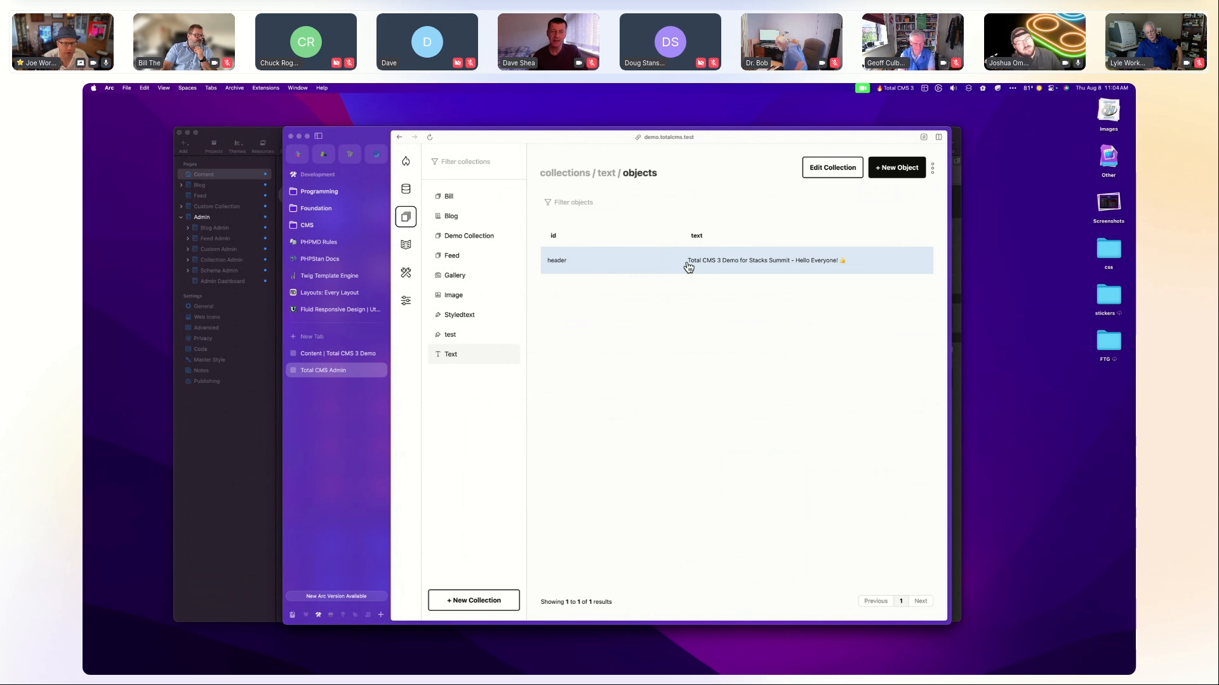
pyautogui.click(452, 219)
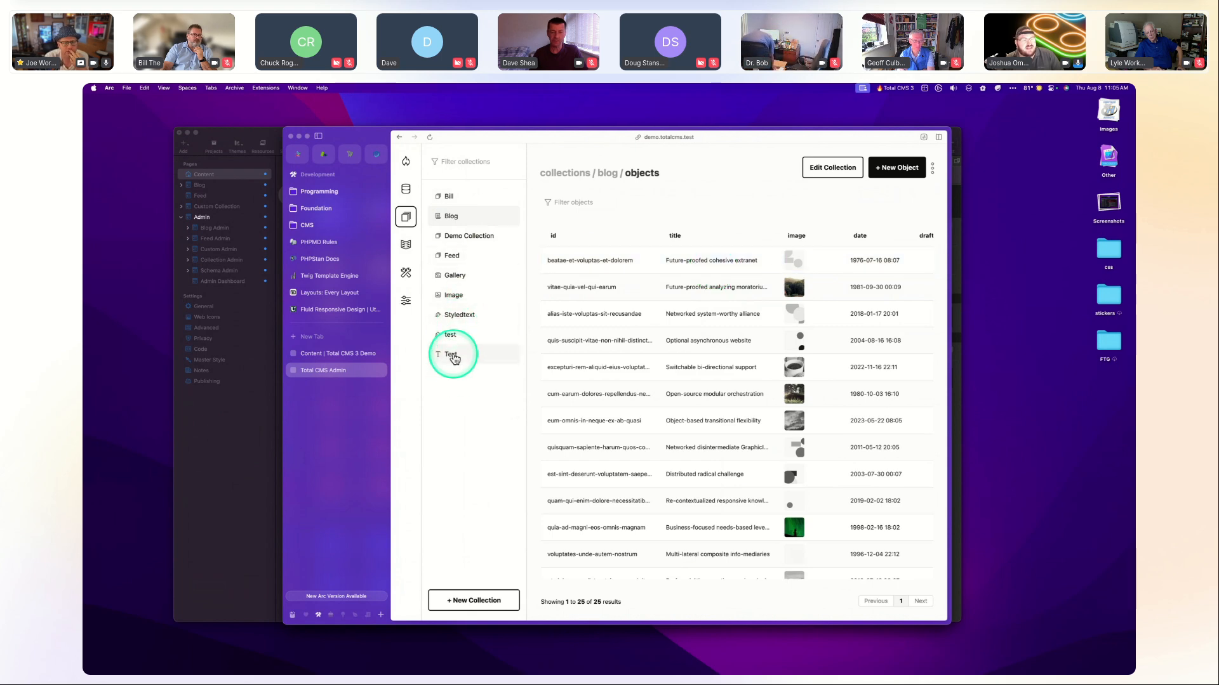
pyautogui.click(455, 359)
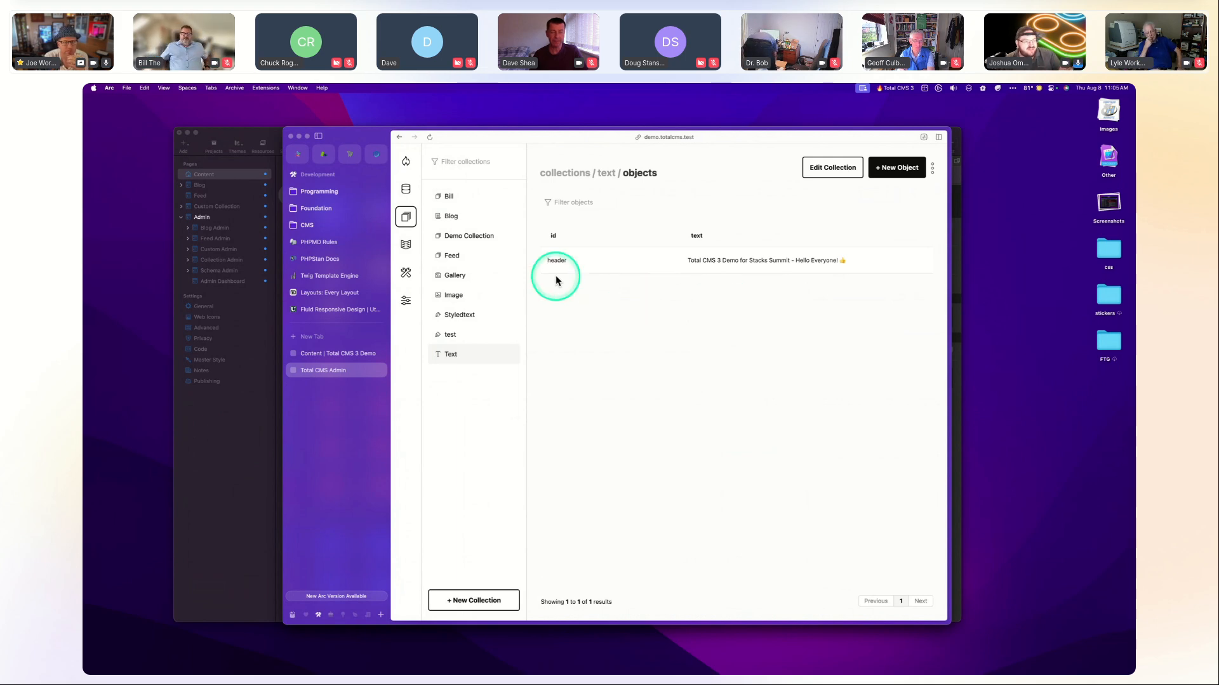
pyautogui.click(406, 273)
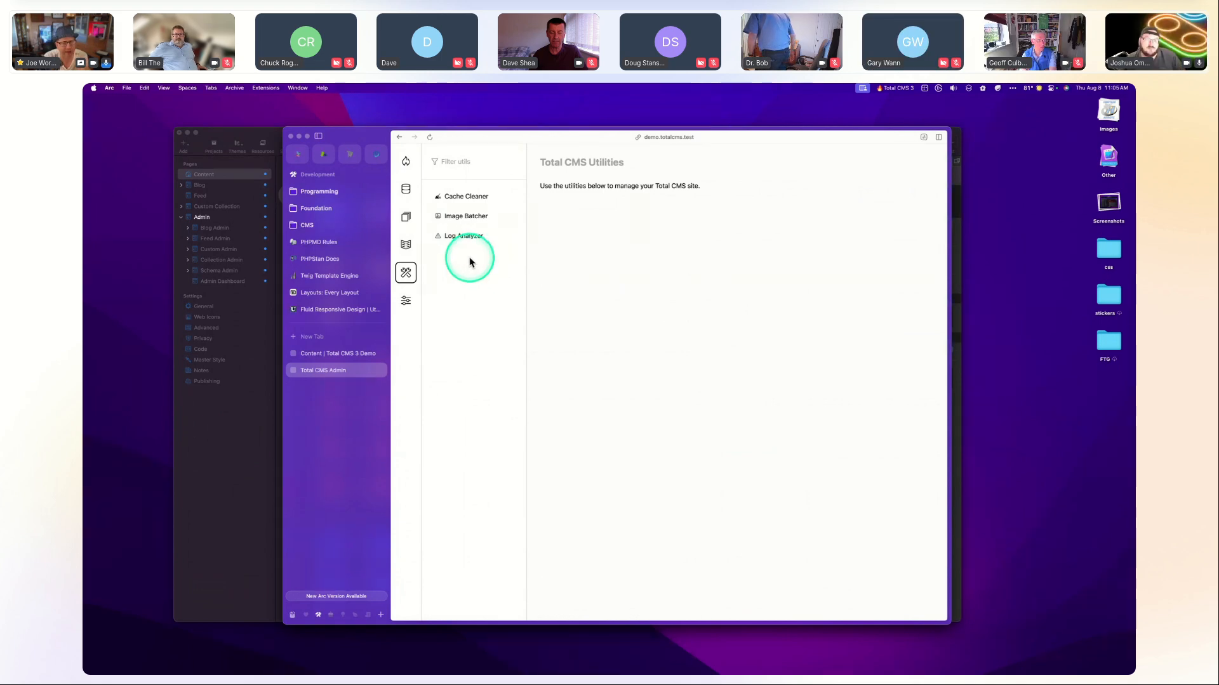
# Switch back to the TotalCMS3 project in RapidWeaver and show the Total CMS 3 stacks in the library.
pyautogui.click(212, 448)
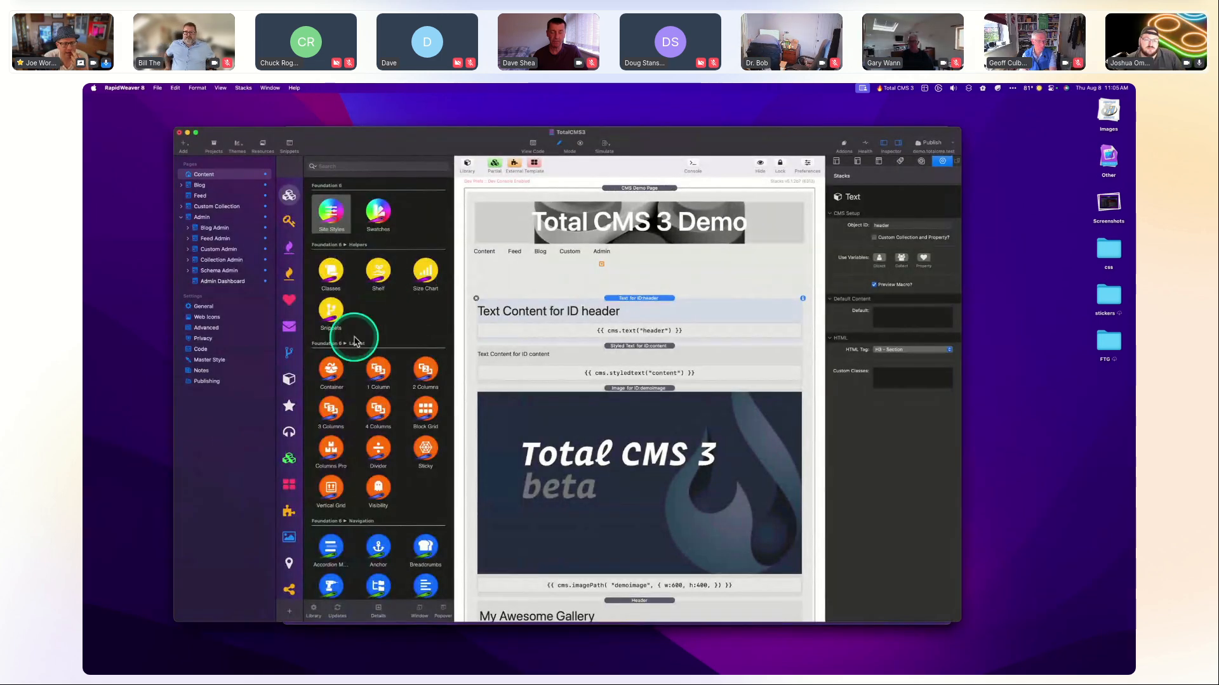
pyautogui.click(289, 247)
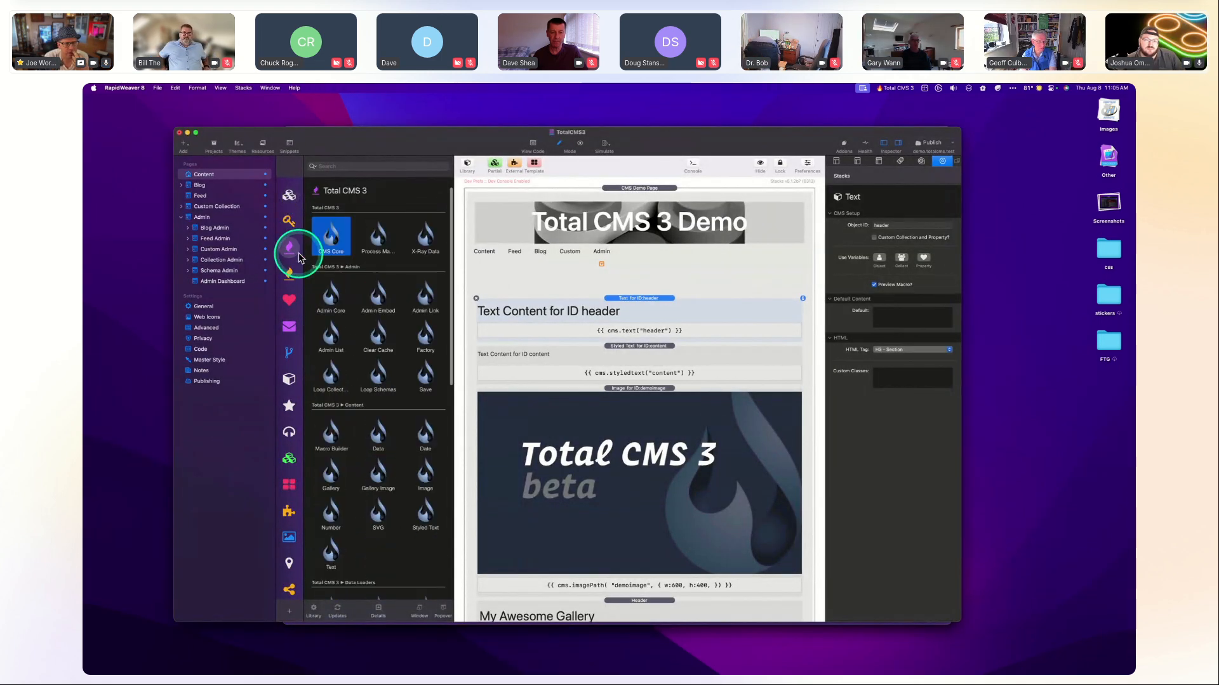
# Add a Macro Builder stack above the header Text stack on the Content page and delete it again.
pyautogui.scroll(-2, 327, 331)
pyautogui.moveTo(330, 380); pyautogui.dragTo(646, 305)
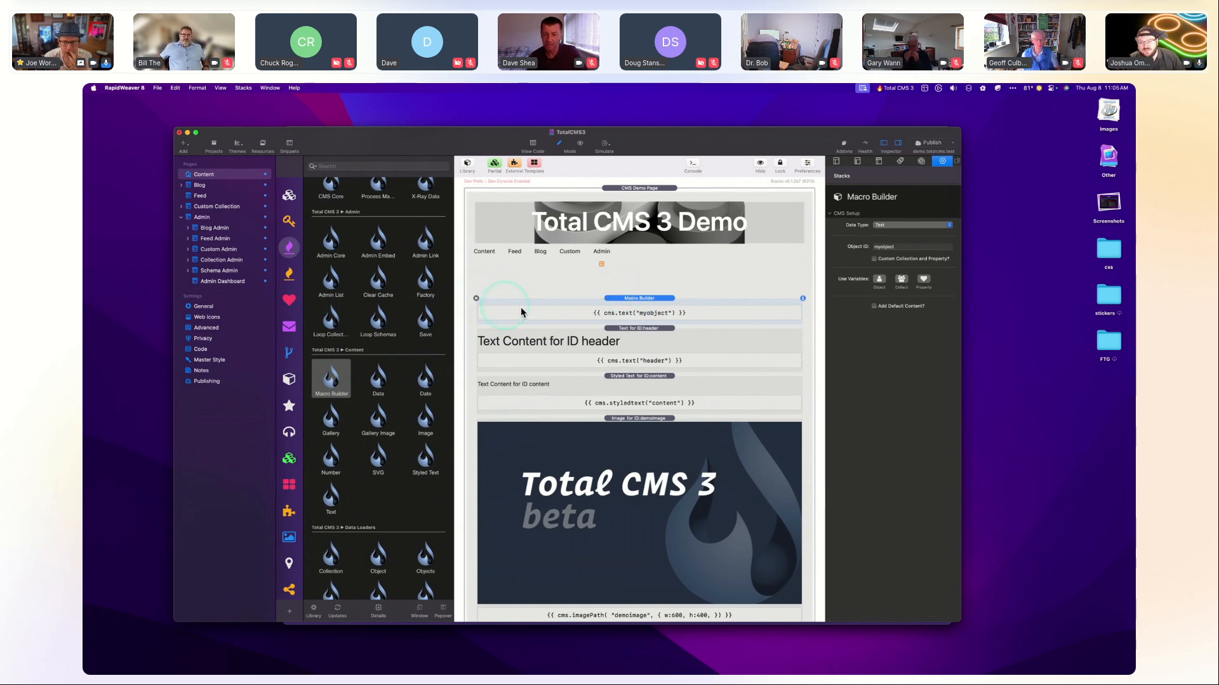
pyautogui.click(477, 299)
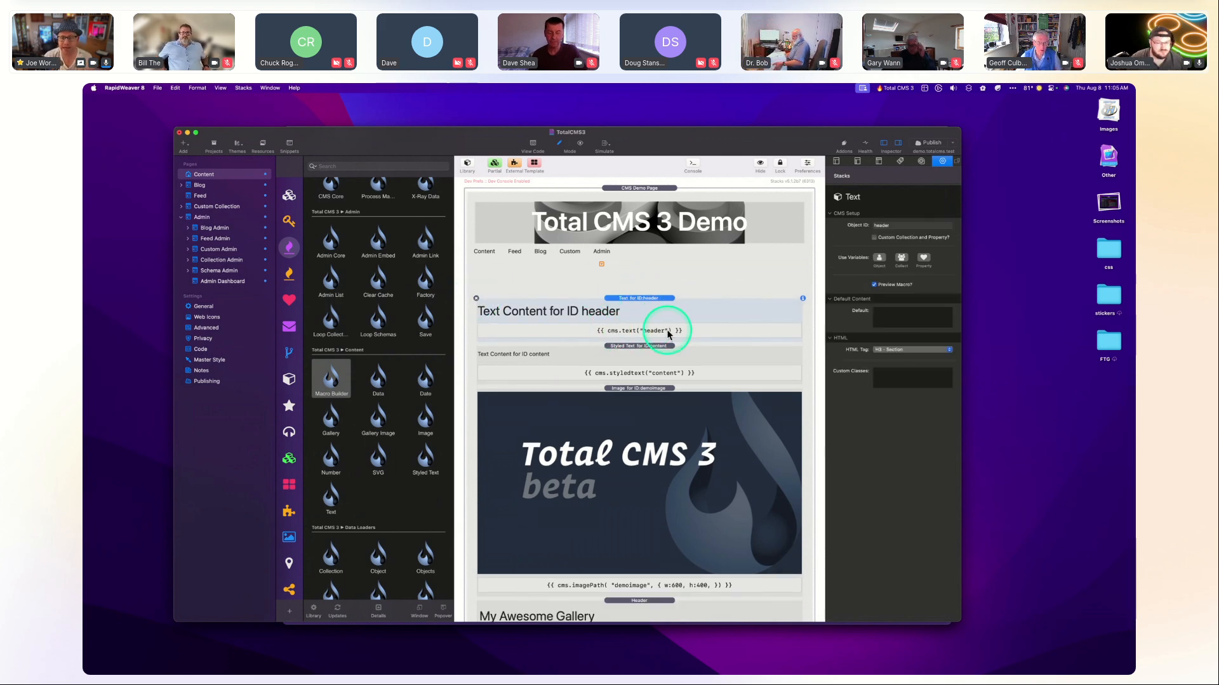
# Add a Foundation Header stack directly above the header Text stack on the Content page.
pyautogui.click(289, 195)
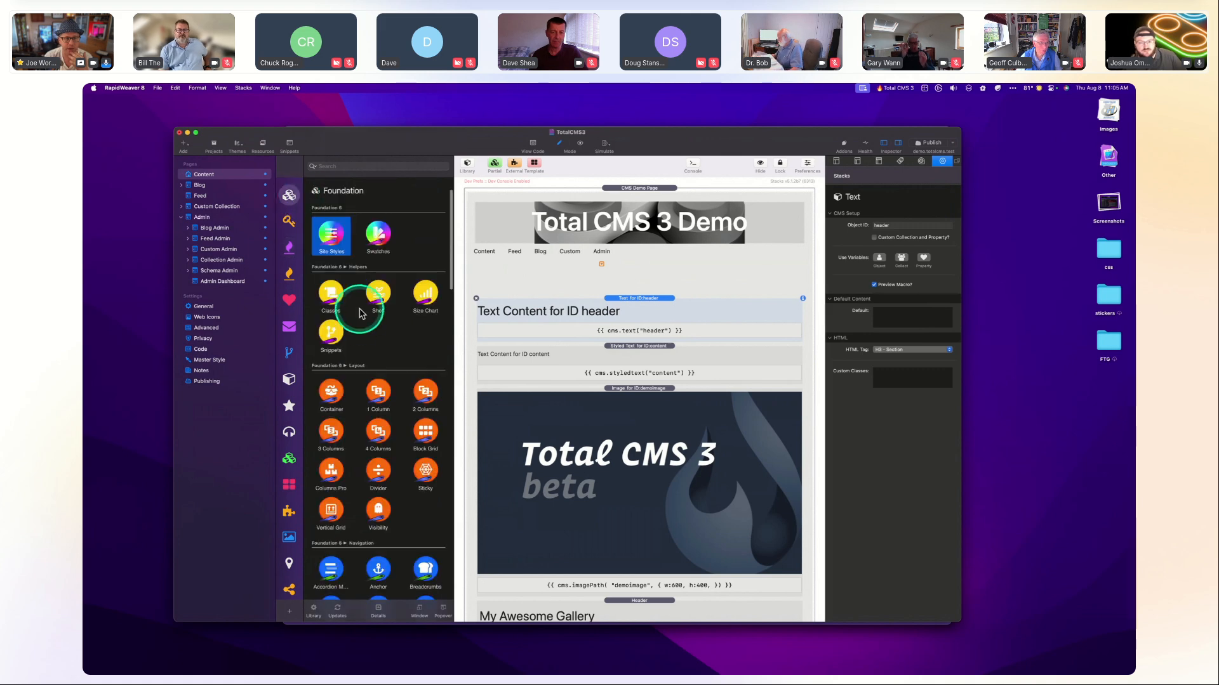
pyautogui.scroll(-10, 358, 320)
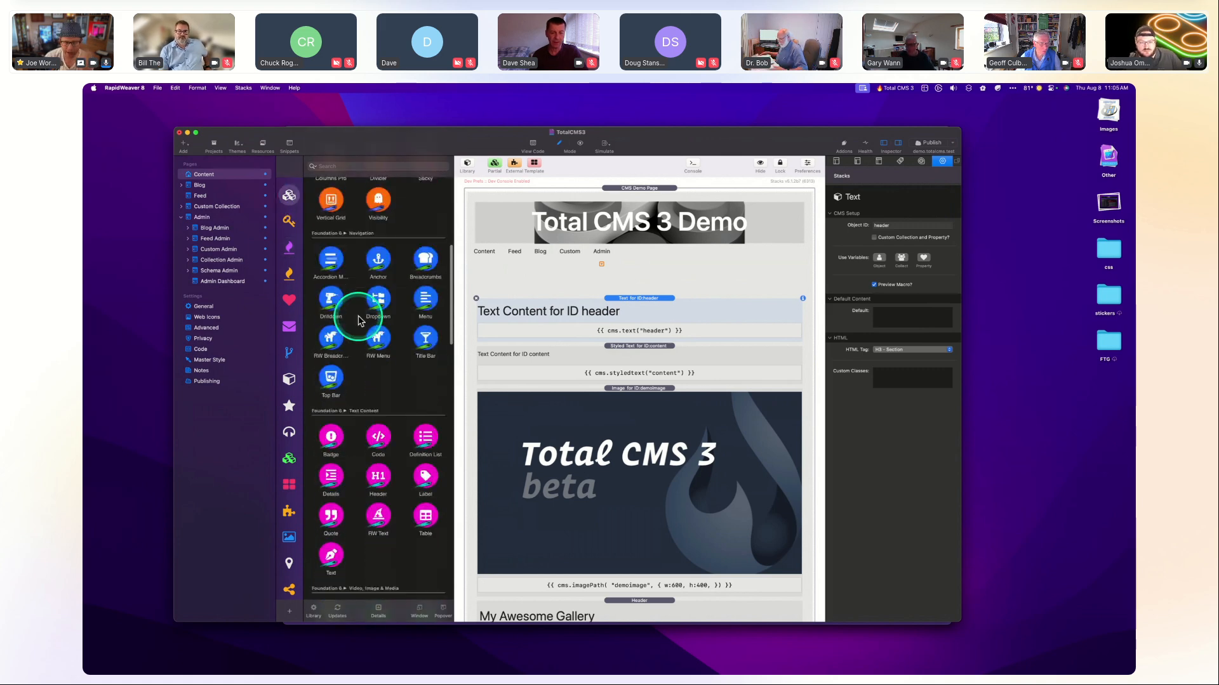
pyautogui.moveTo(378, 422); pyautogui.dragTo(674, 300)
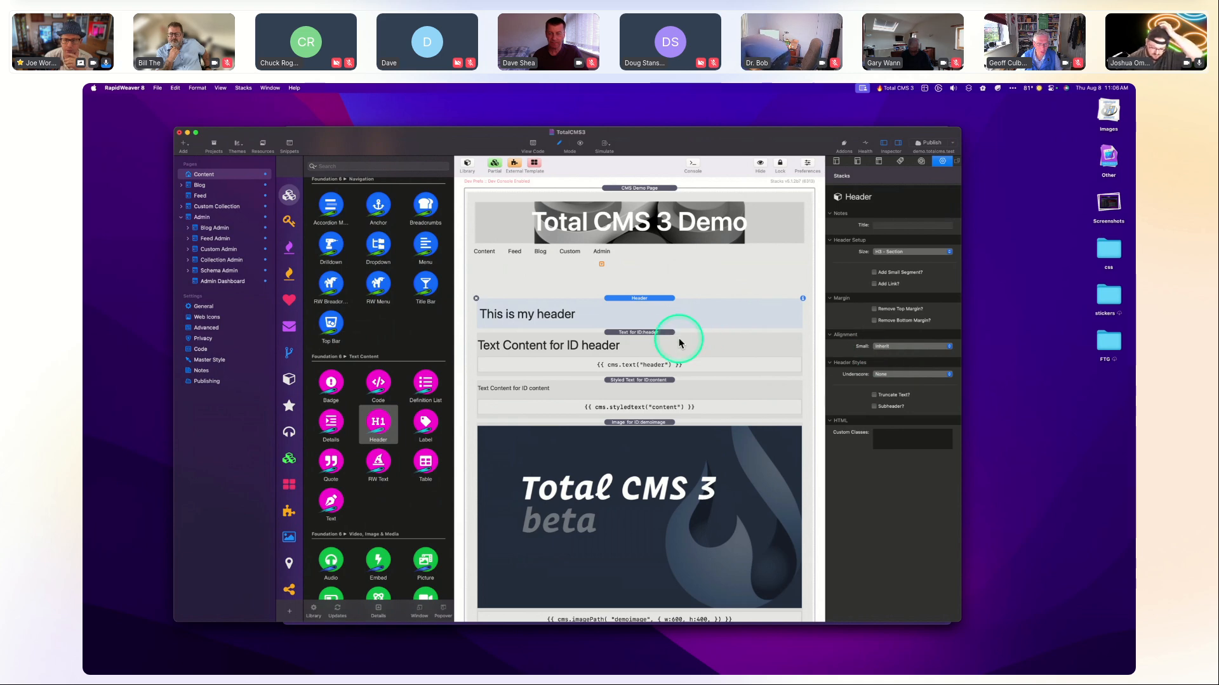
# Replace the new Header stack's text with the macro {{ cms.text("header") }} and preview the Content page.
pyautogui.click(641, 344)
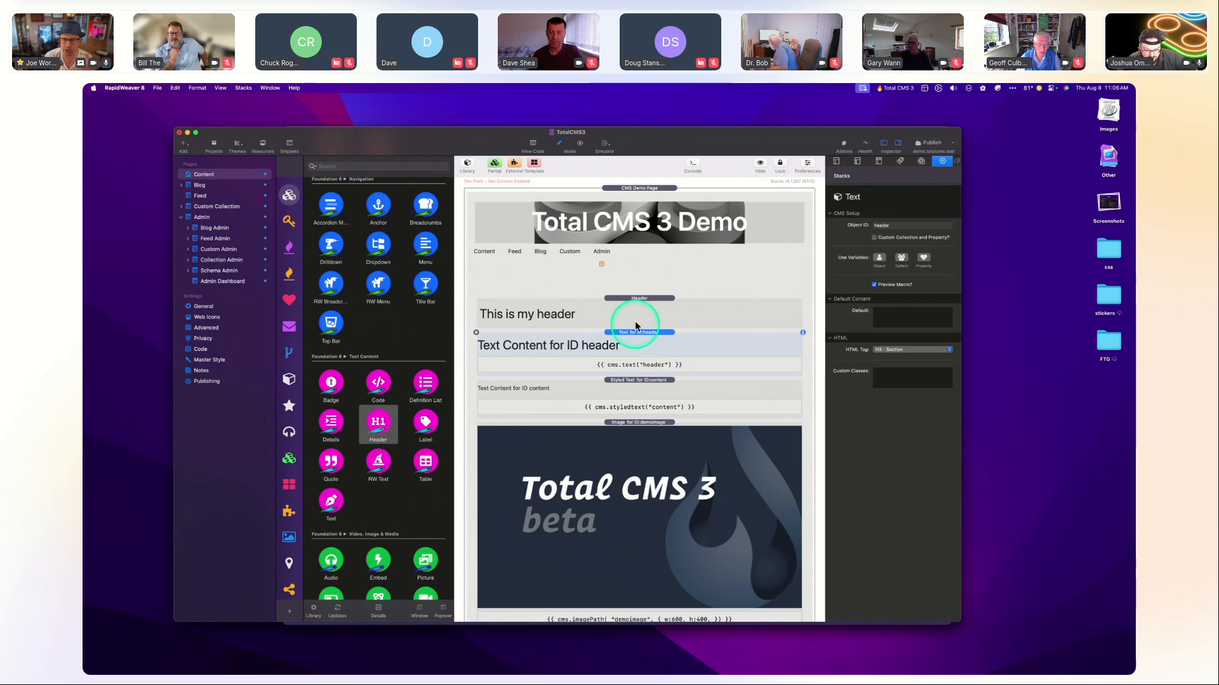
pyautogui.click(628, 315)
pyautogui.doubleClick(613, 316)
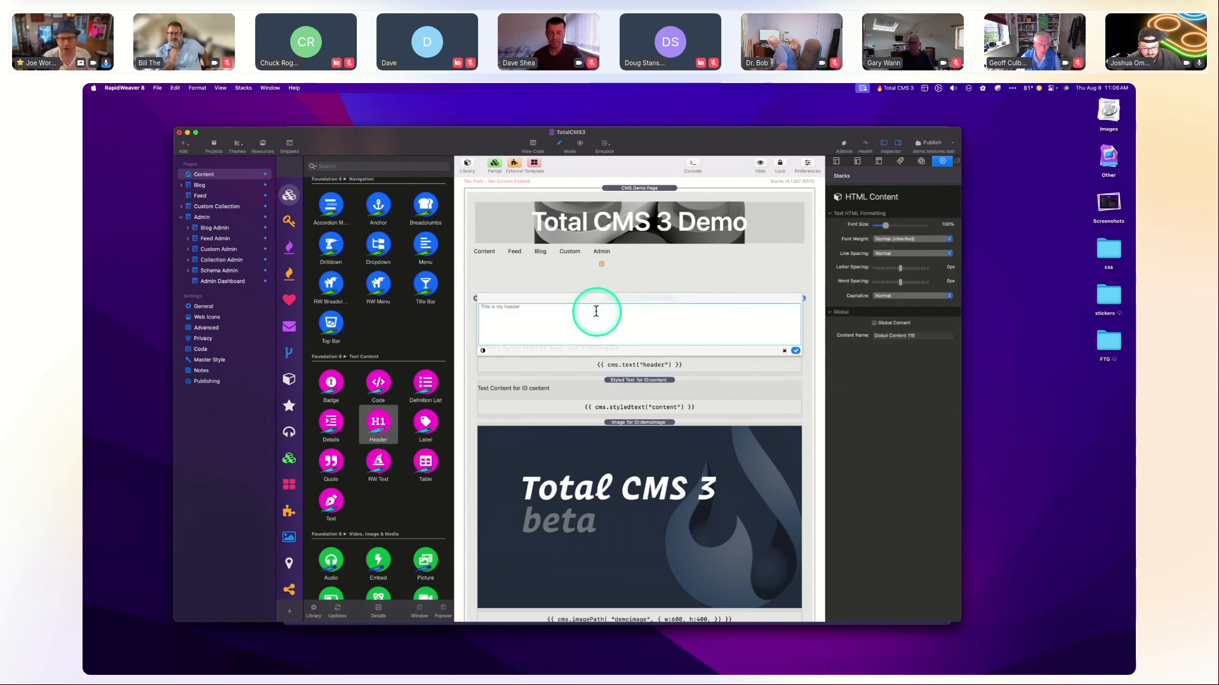
pyautogui.tripleClick(596, 311)
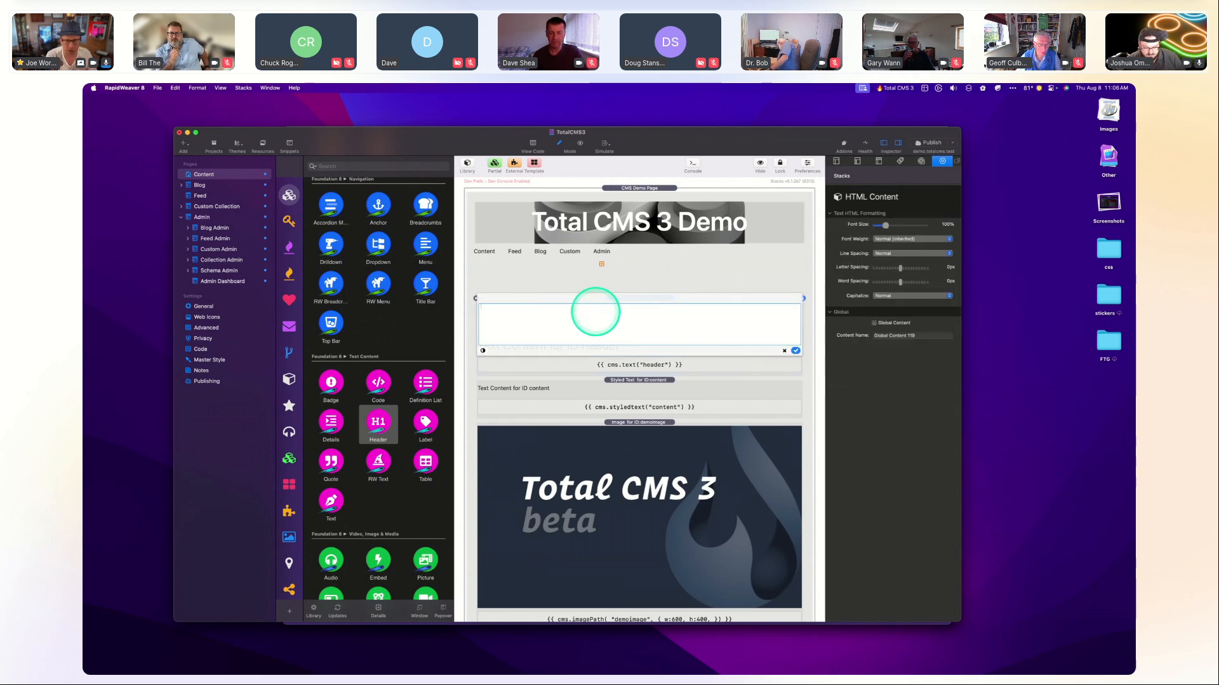
pyautogui.write('{{')
pyautogui.write('n')
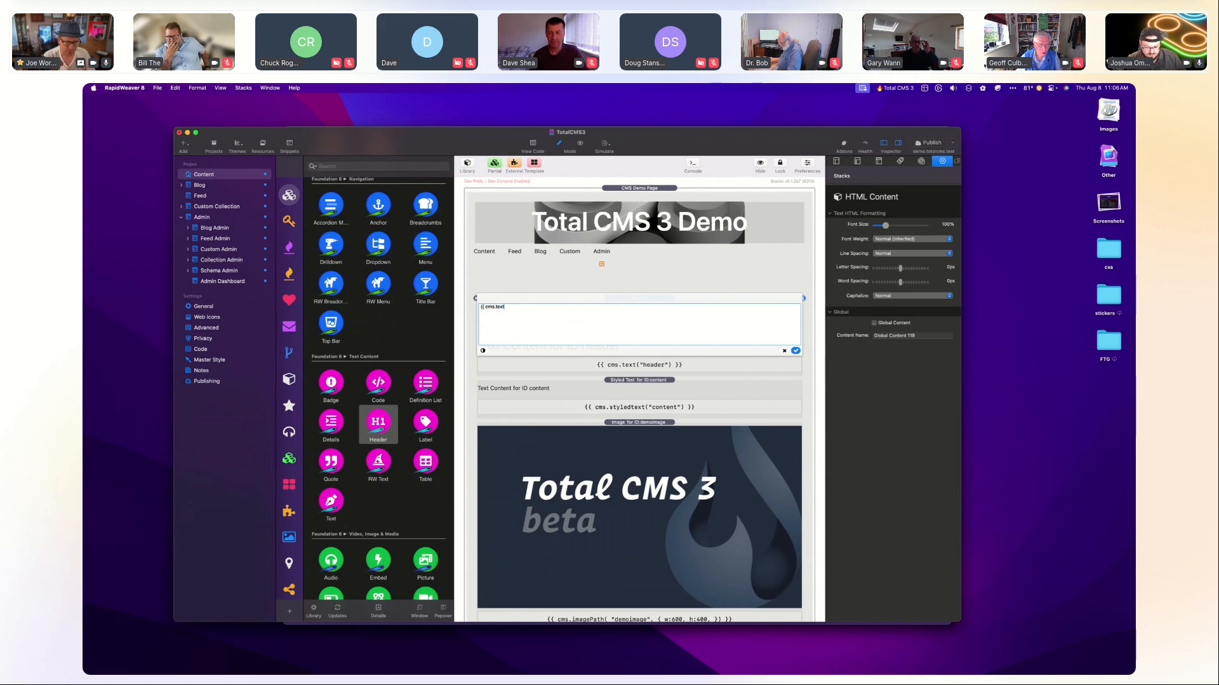
pyautogui.write('ms.text(')
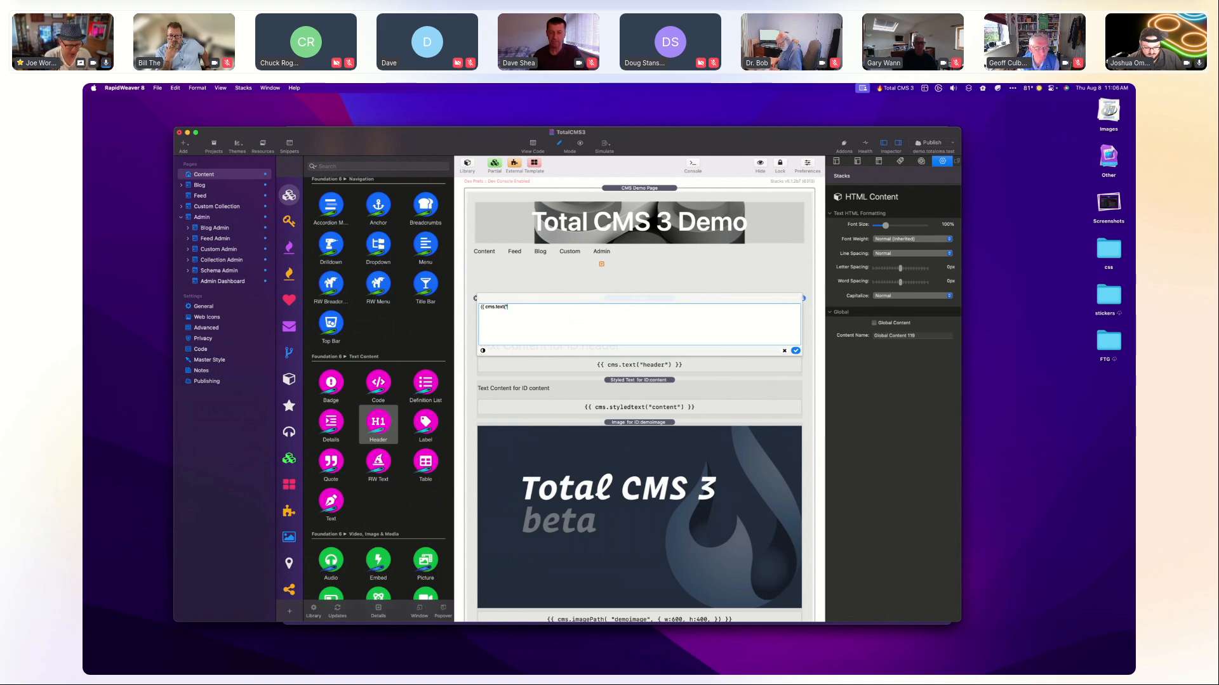
pyautogui.write('der')
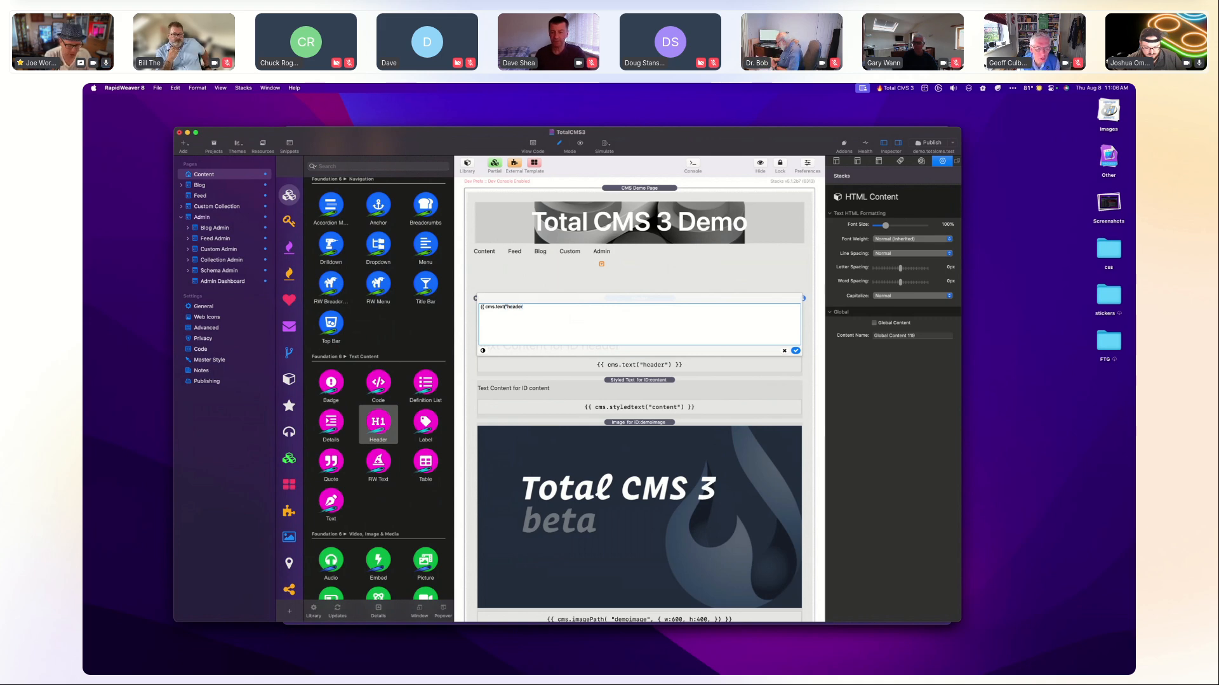
pyautogui.write('")')
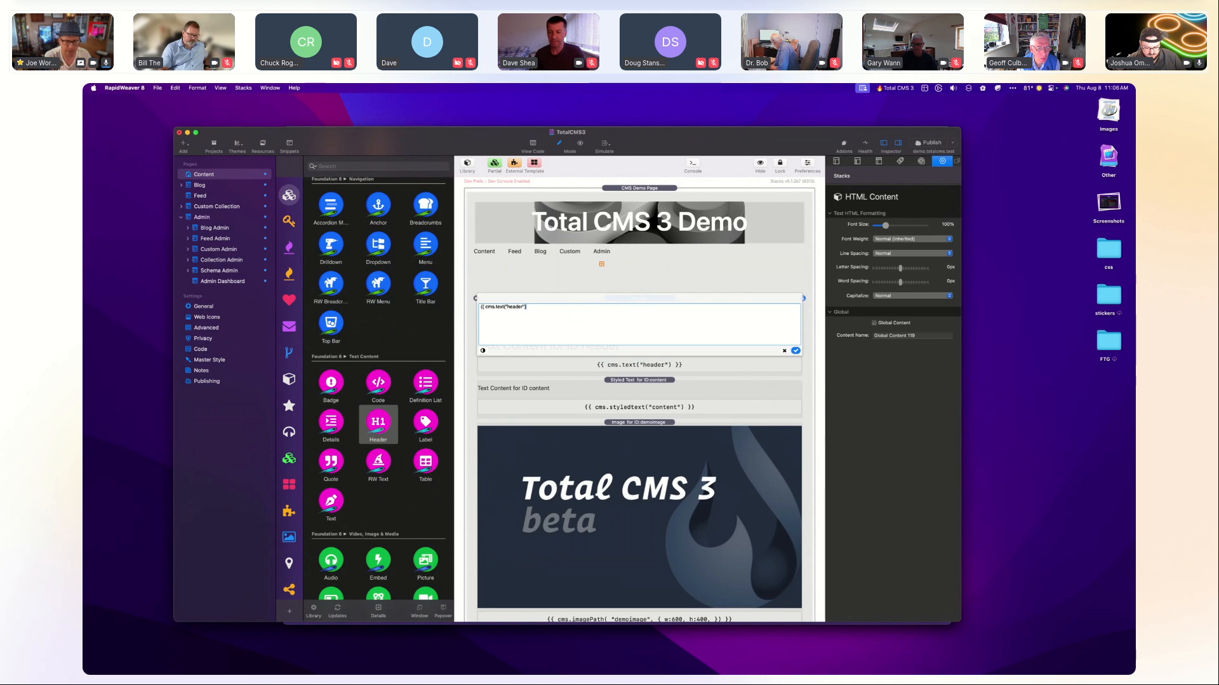
pyautogui.click(795, 350)
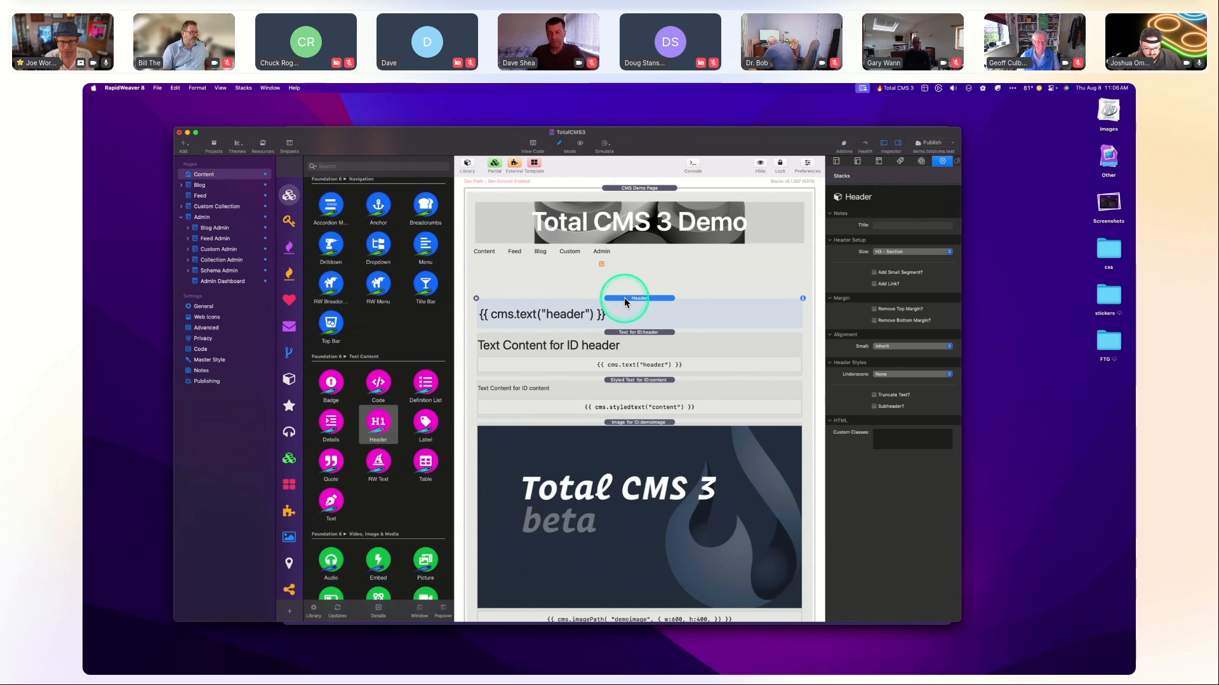
pyautogui.press('super+r')
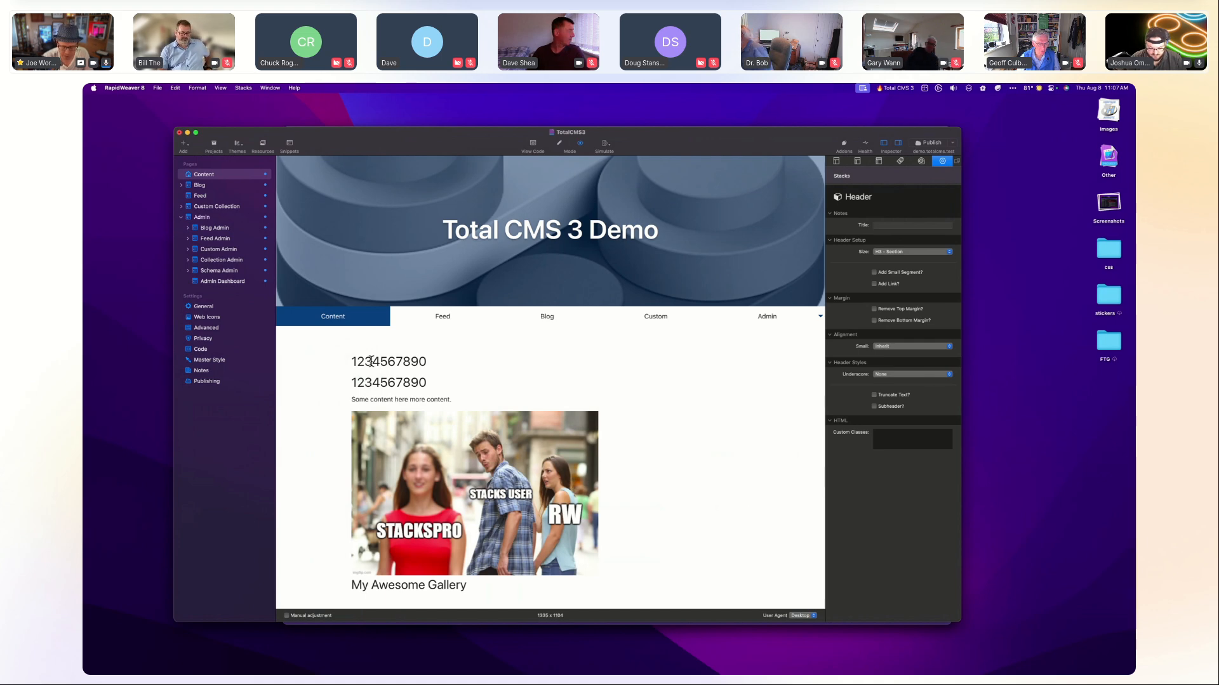
# Switch to the Arc browser, view the demo site's Content page and move the browser window aside.
pyautogui.hotkey('ctrl', 'Up')
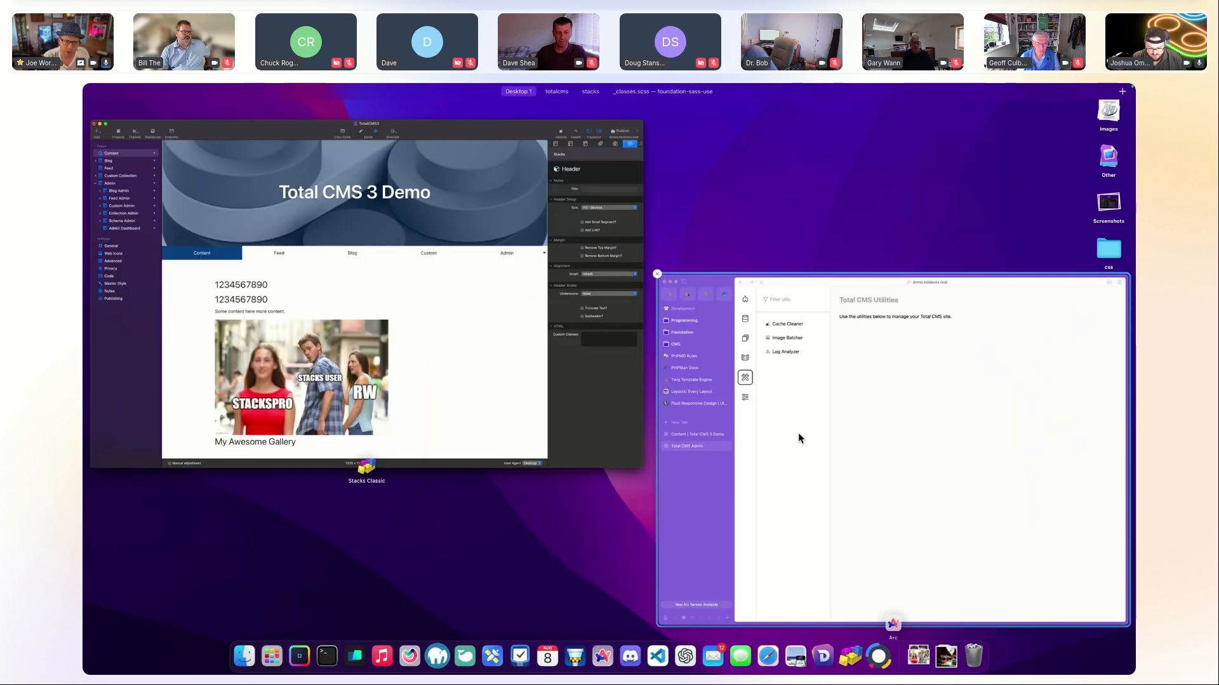
pyautogui.click(806, 425)
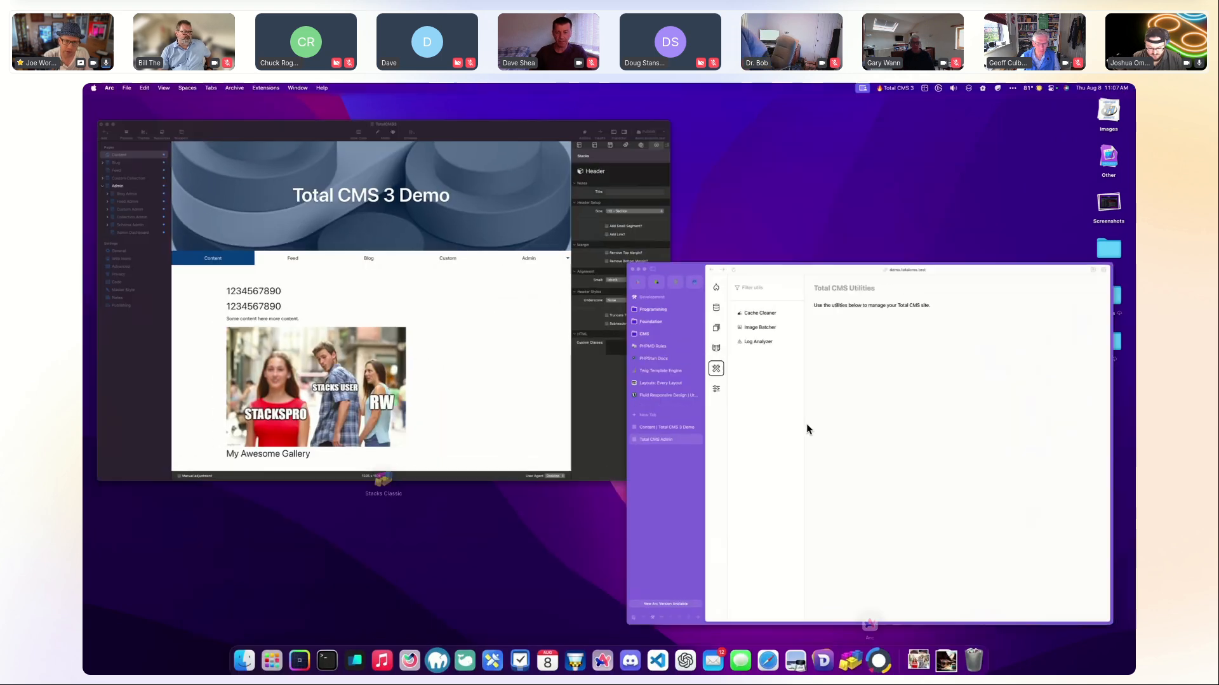
pyautogui.click(352, 354)
pyautogui.scroll(-5, 634, 362)
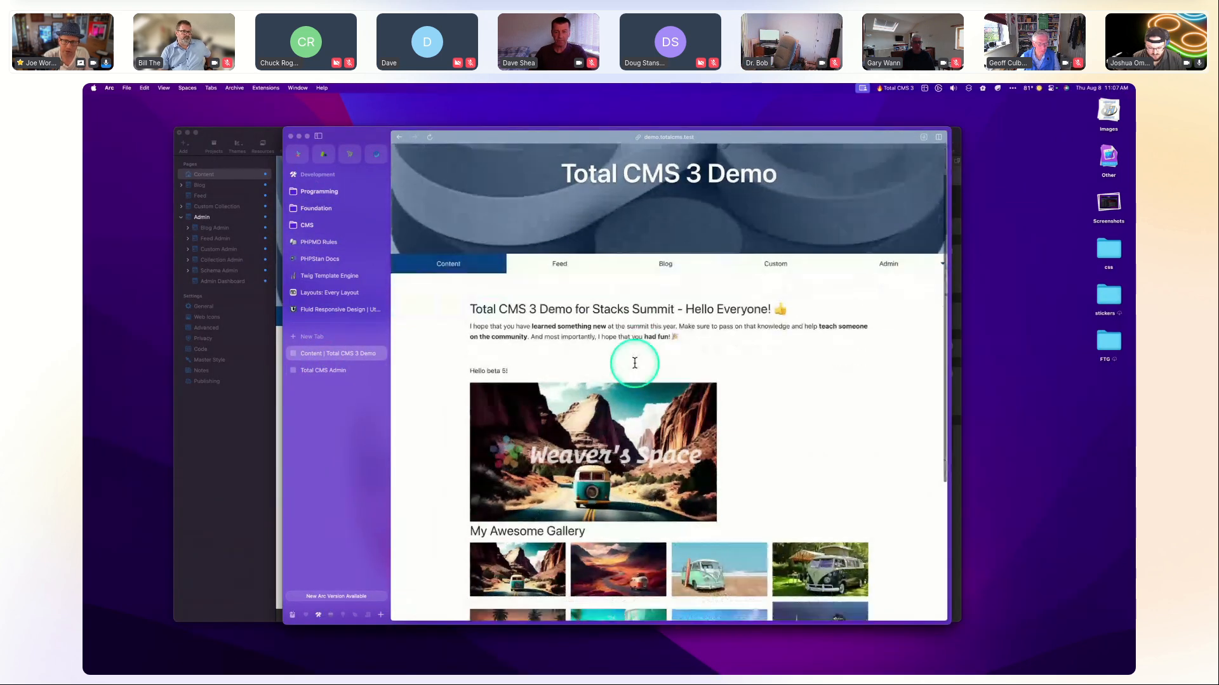
pyautogui.scroll(5, 634, 364)
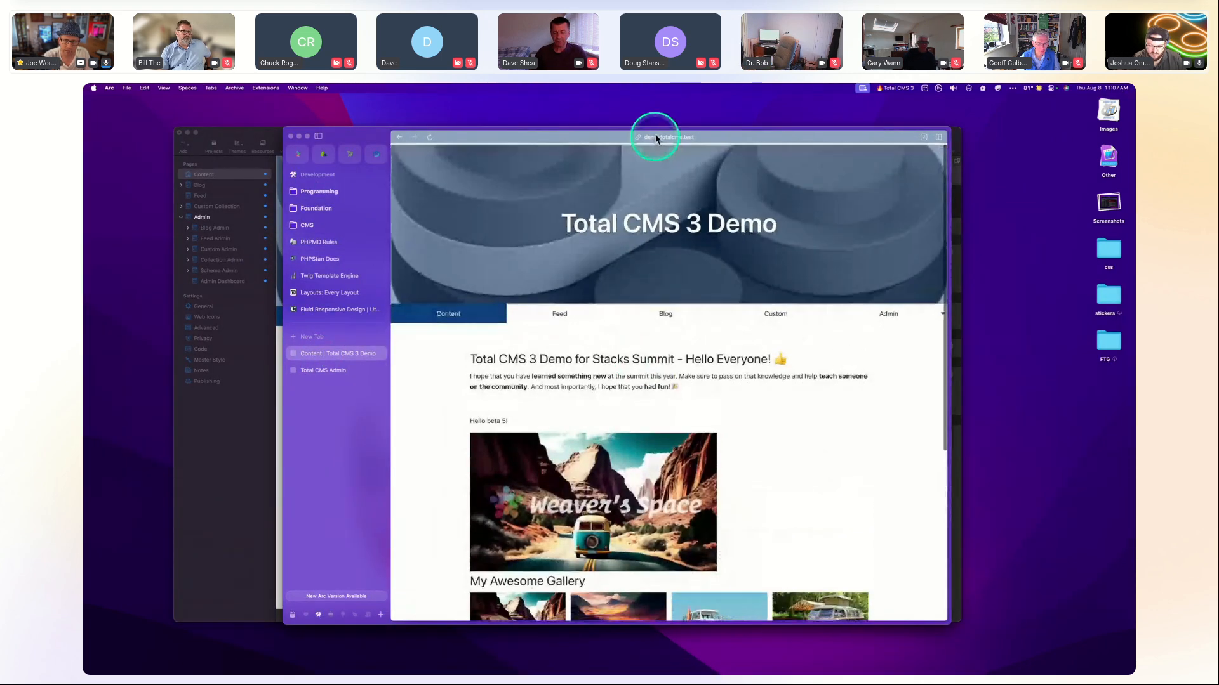
pyautogui.click(251, 445)
pyautogui.hotkey('ctrl', 'Up')
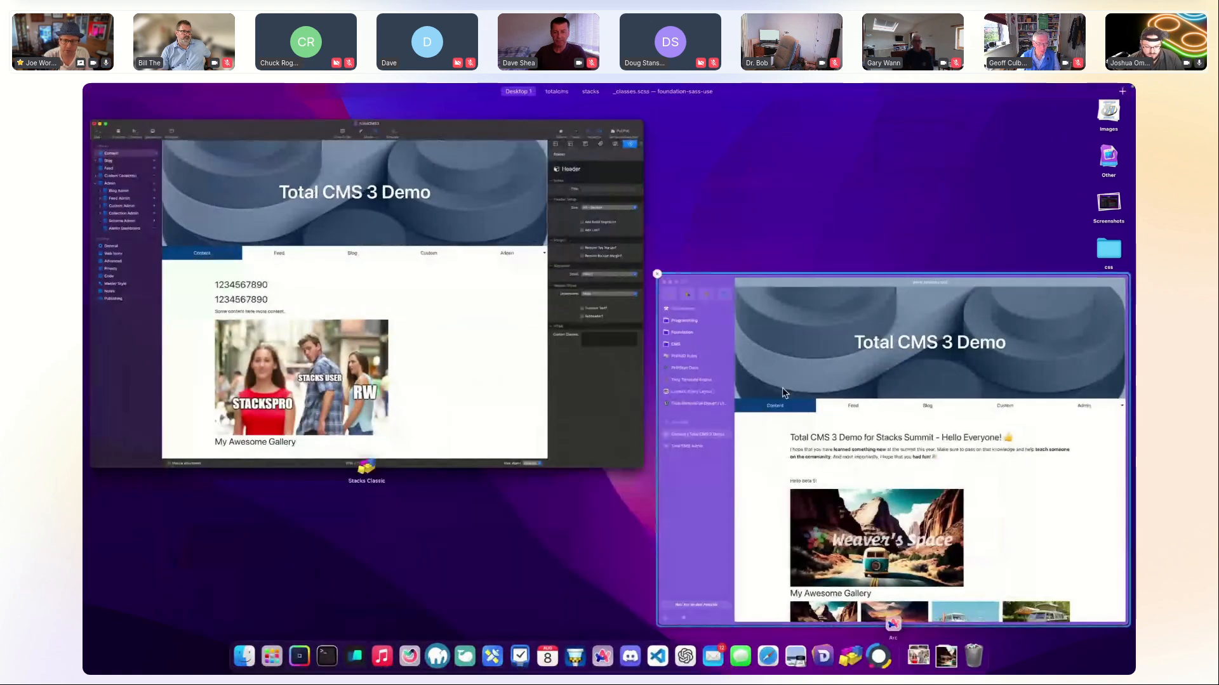
pyautogui.click(784, 392)
pyautogui.moveTo(663, 128); pyautogui.dragTo(771, 116)
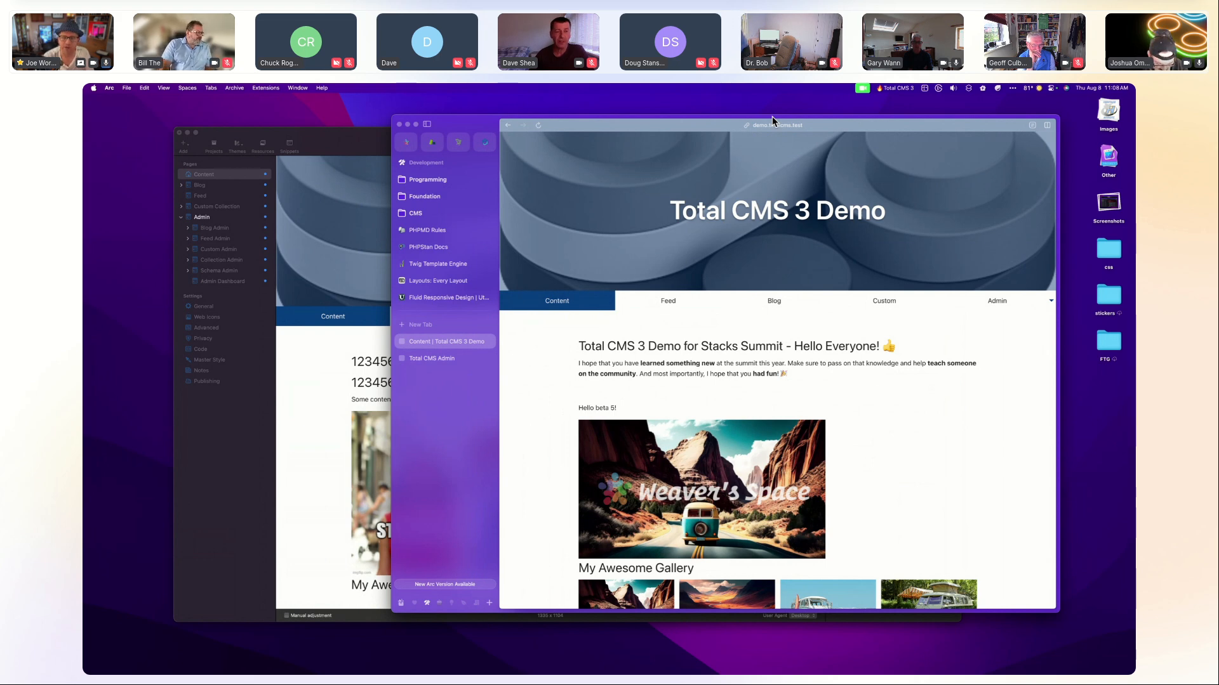
# Switch back to the TotalCMS3 project in RapidWeaver, inspect the header Text and content Styled Text stacks, and preview the Content page.
pyautogui.click(302, 200)
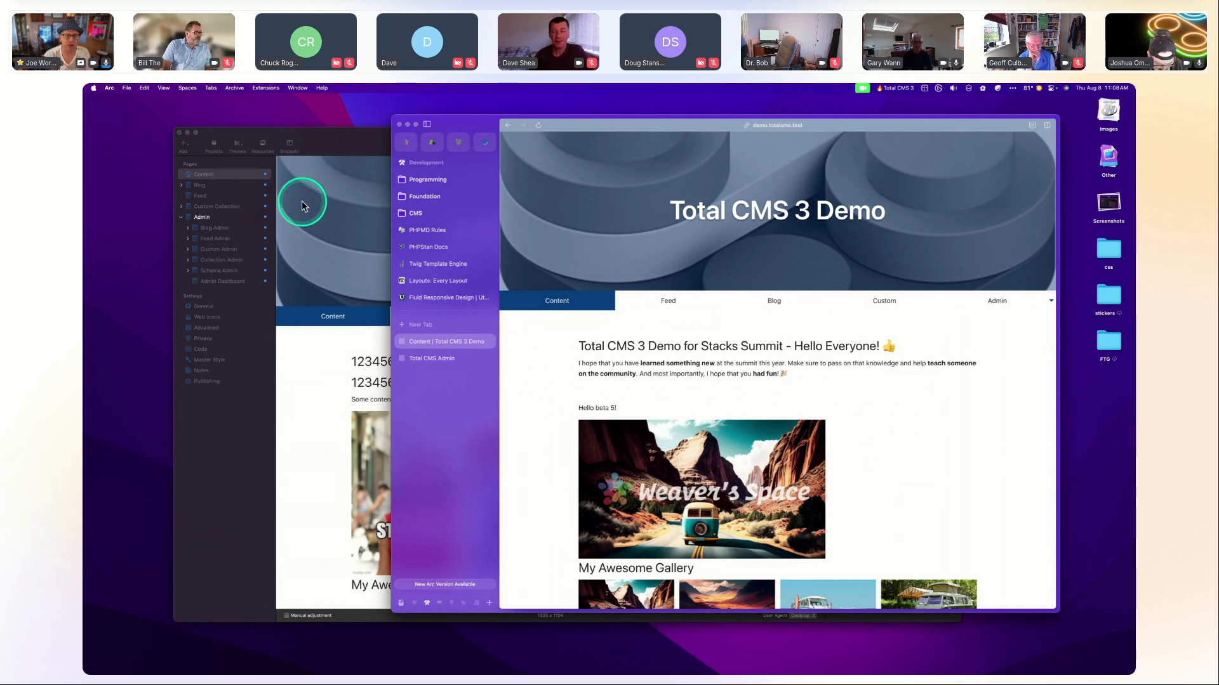
pyautogui.click(325, 367)
pyautogui.press('super+r')
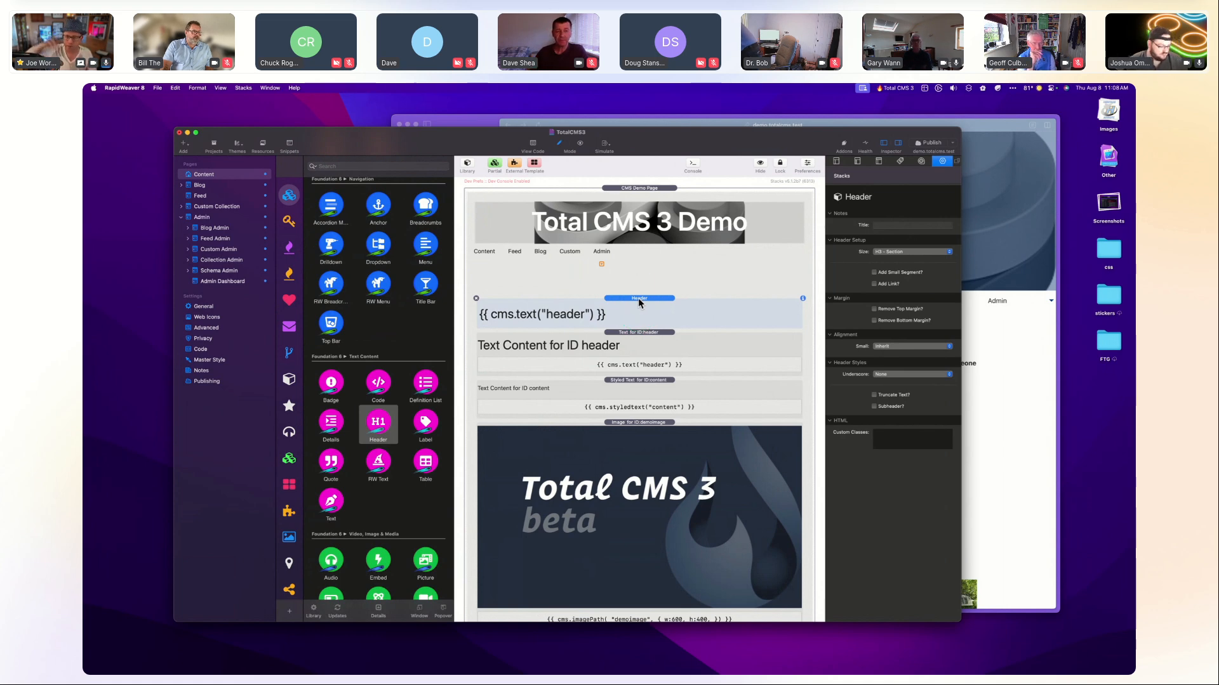
pyautogui.click(640, 347)
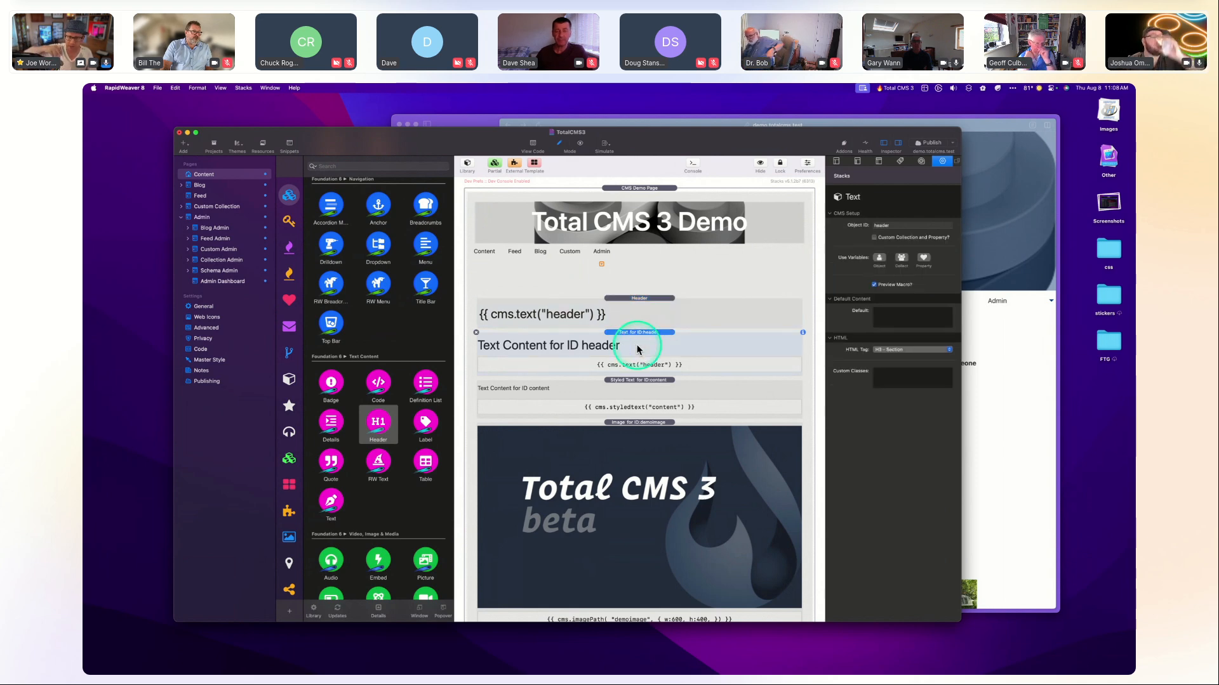
pyautogui.click(635, 389)
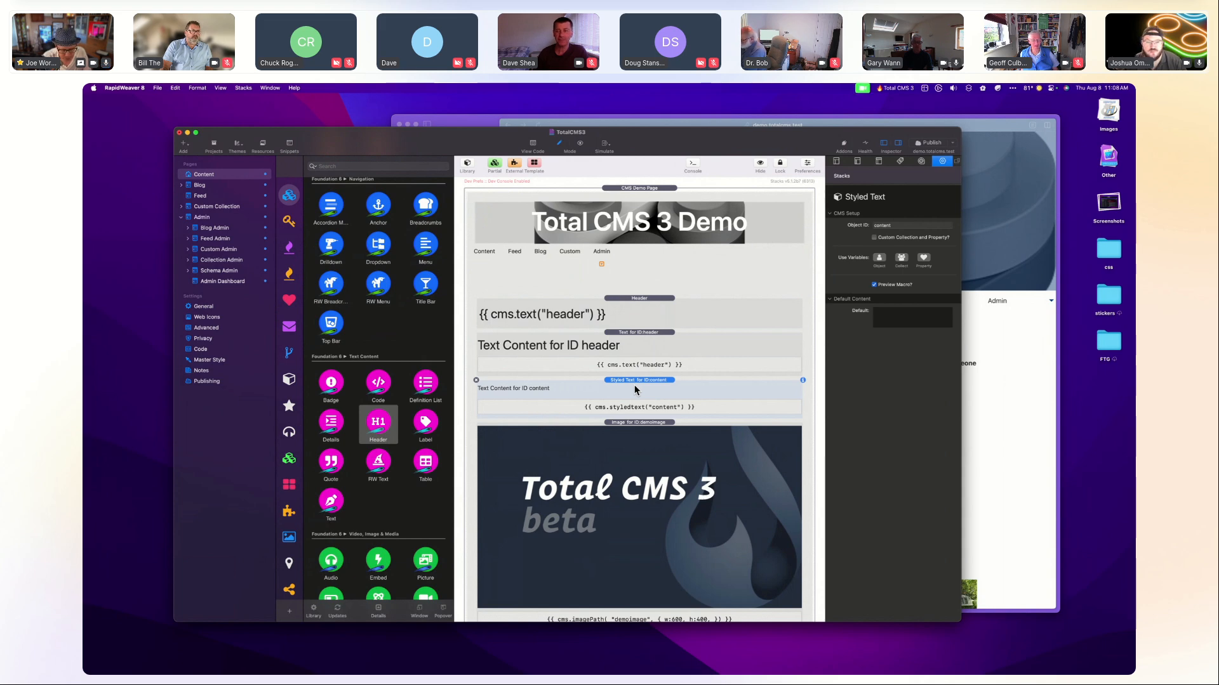
pyautogui.click(580, 144)
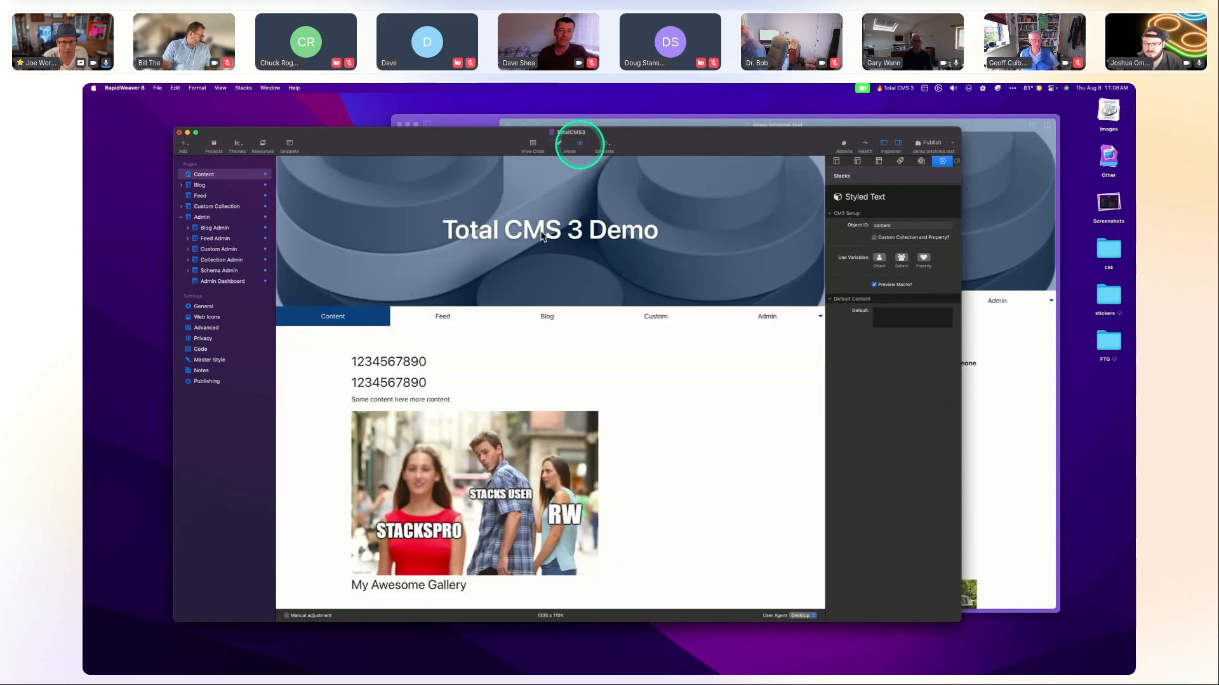
pyautogui.click(520, 440)
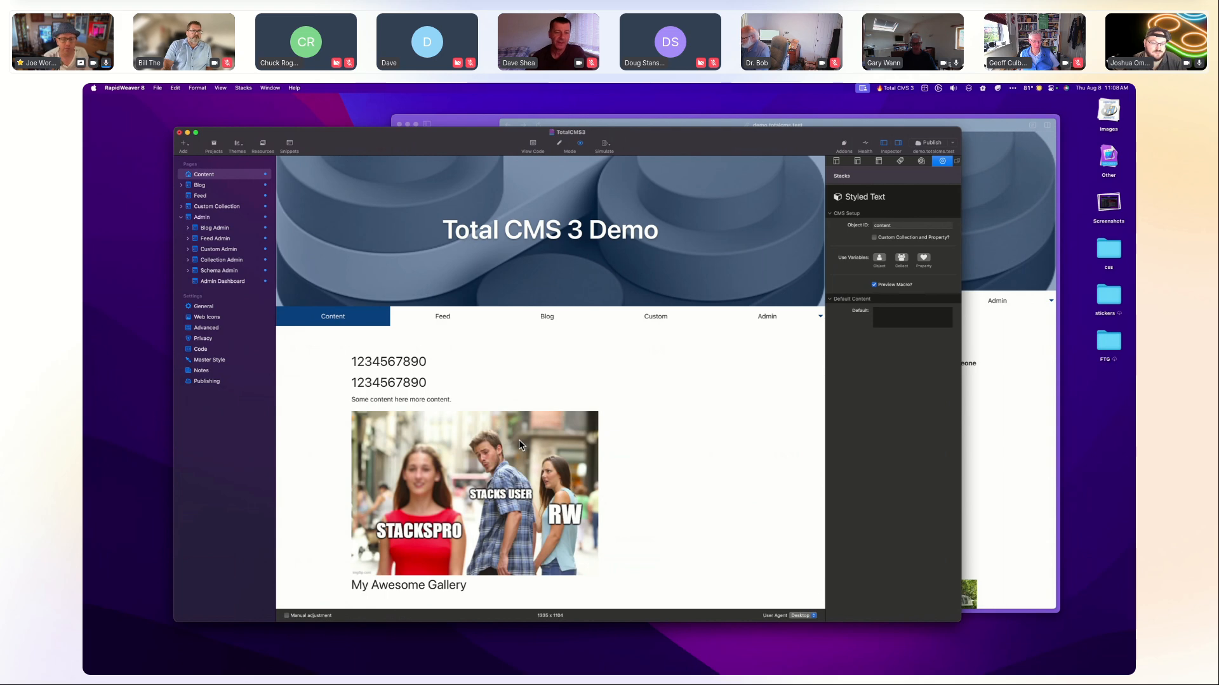
pyautogui.click(454, 291)
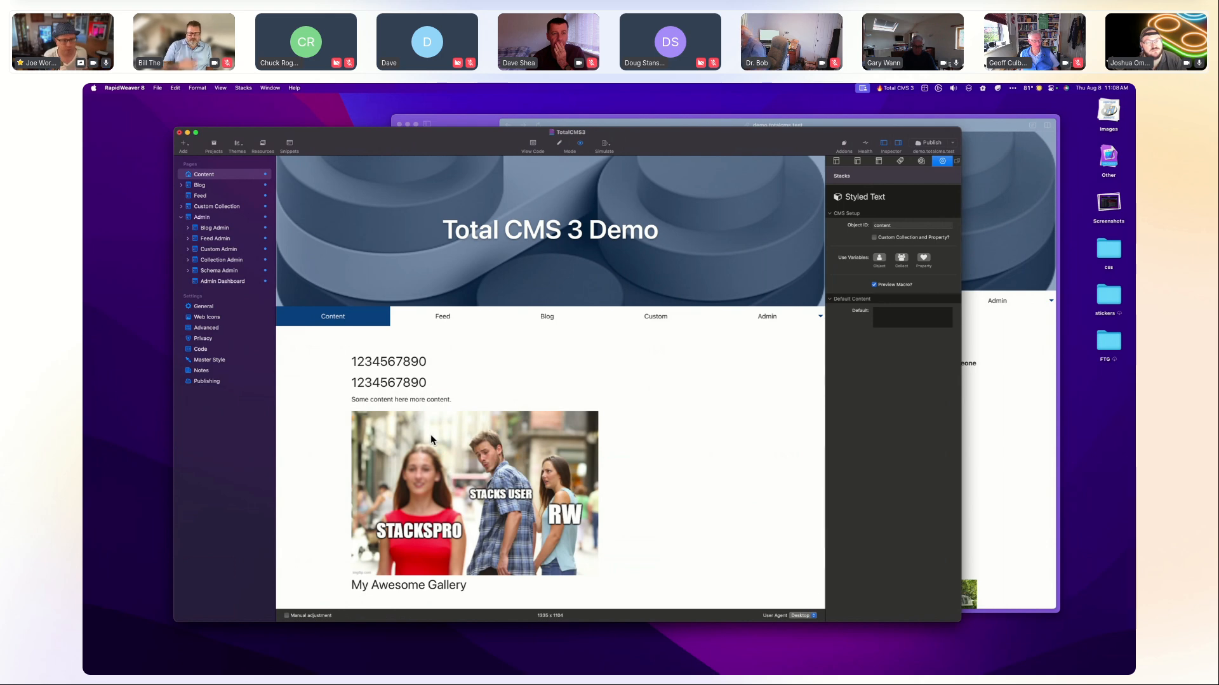
# On the previewed Admin page, replace the Text field's content with "Hello Everyone" and save all forms.
pyautogui.click(770, 319)
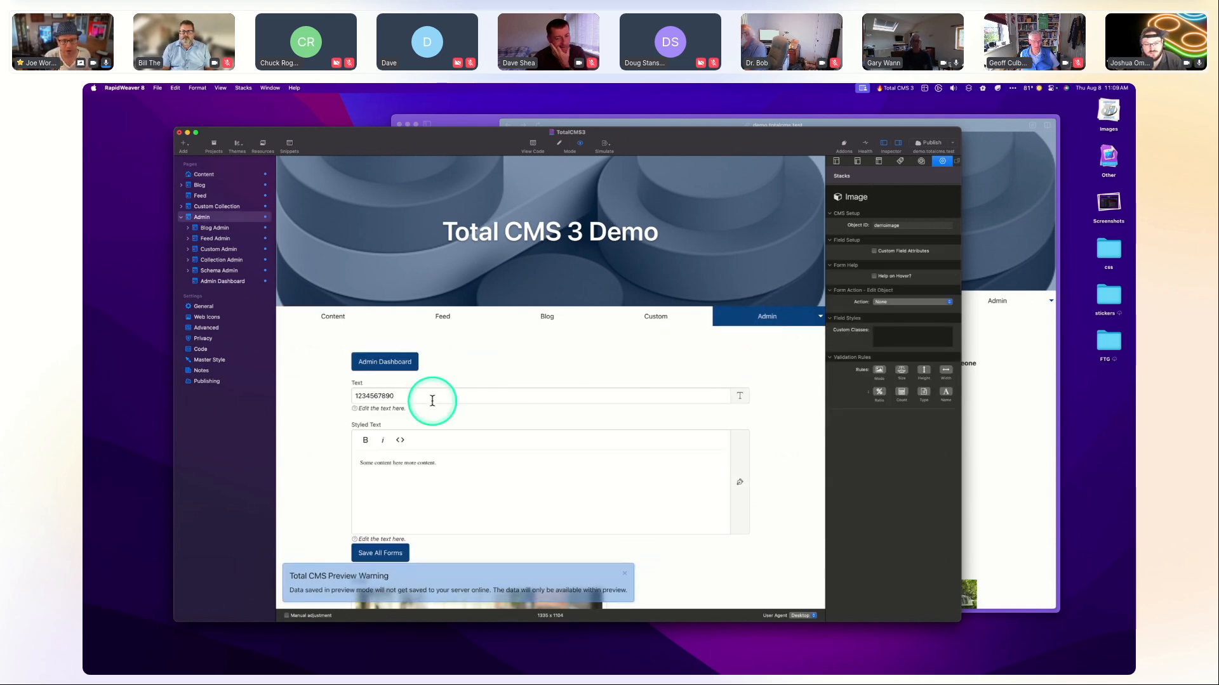
pyautogui.doubleClick(409, 396)
pyautogui.write('He')
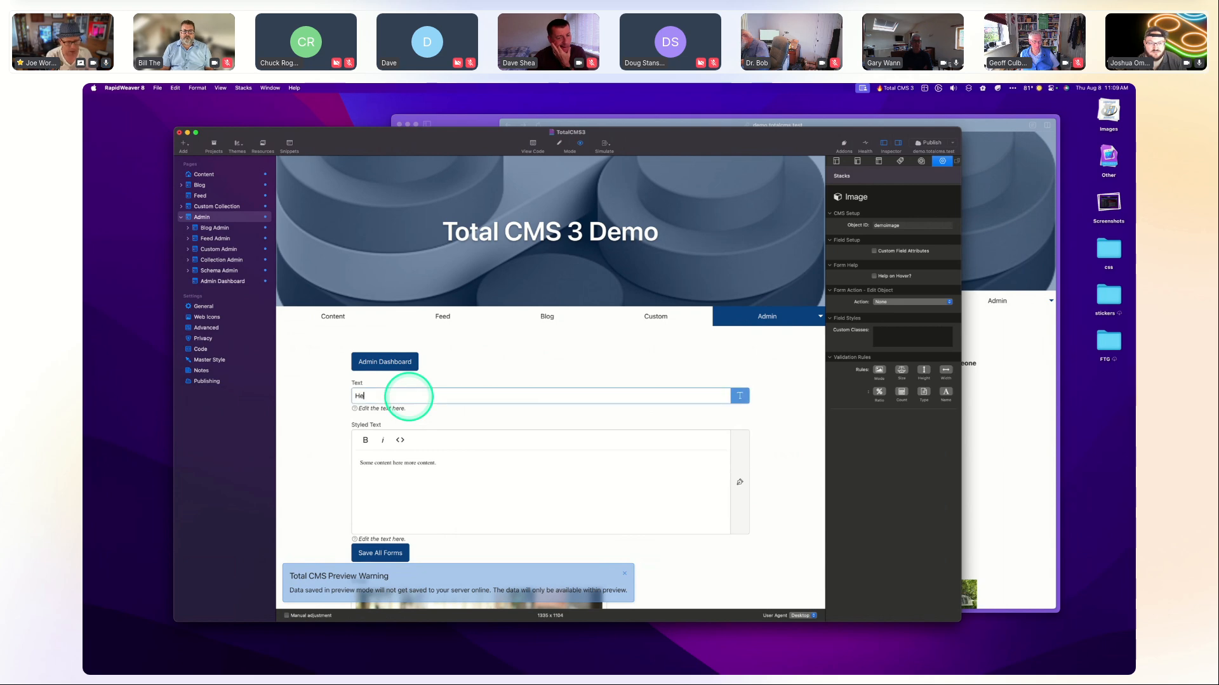
pyautogui.write('llo Everyone')
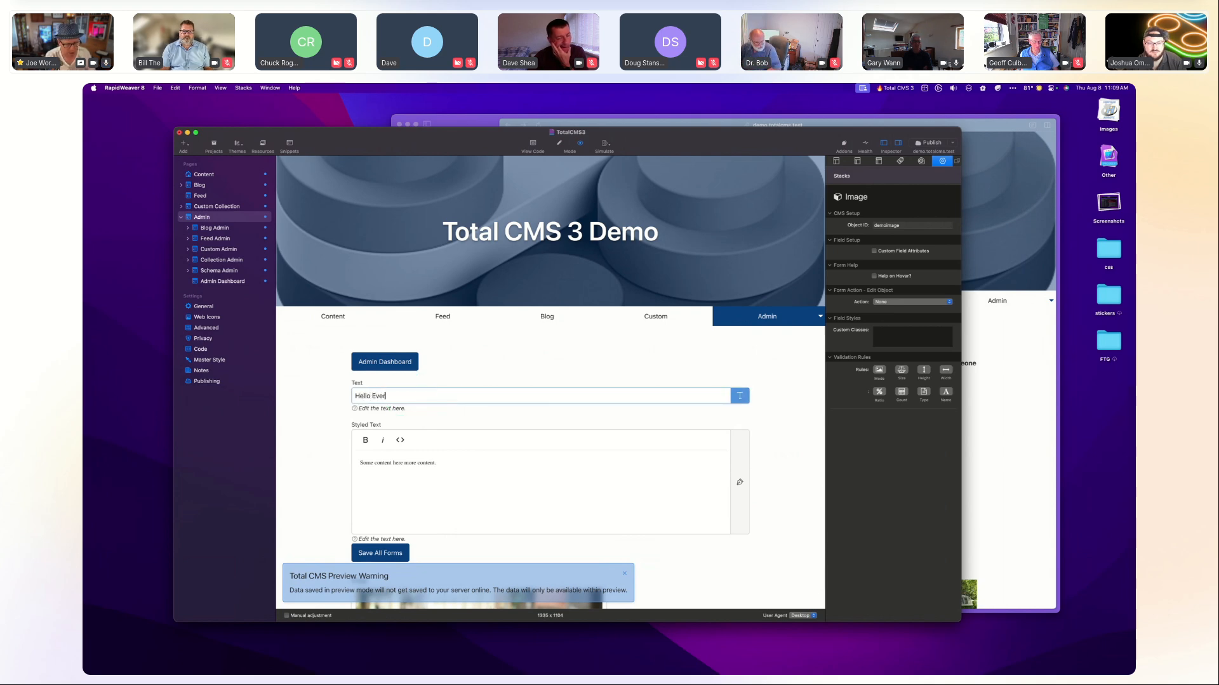
pyautogui.click(381, 552)
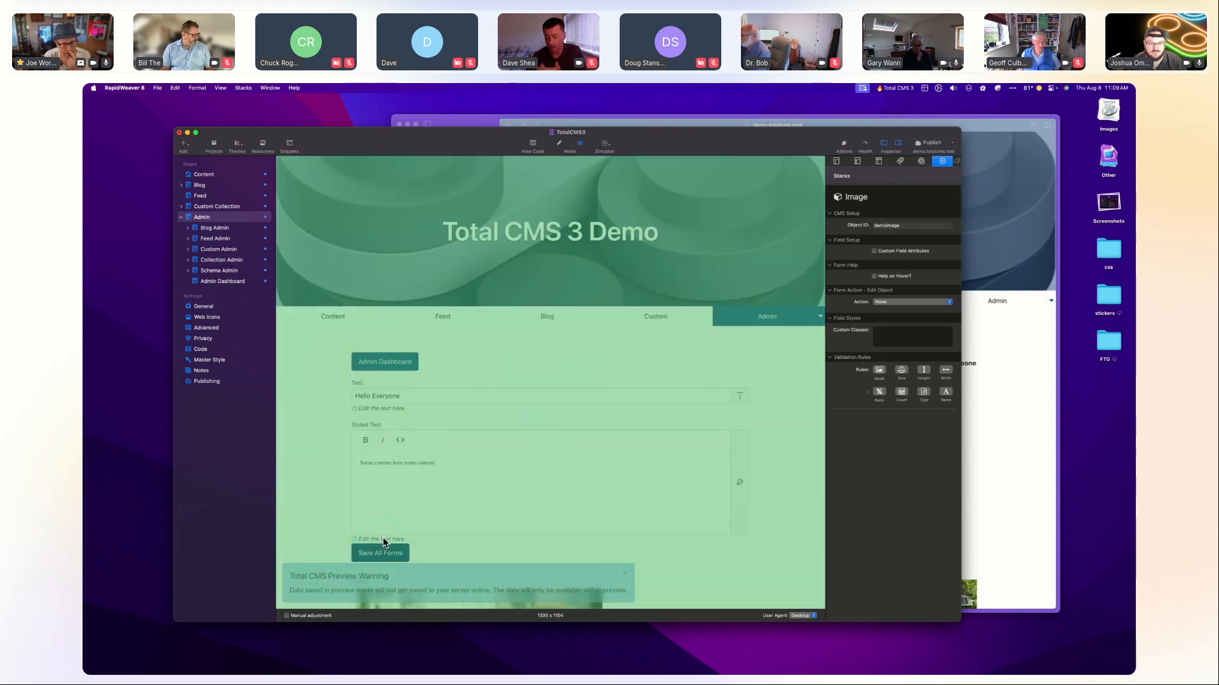
# Return to the Content page in the preview and check the two header lines above the styled text.
pyautogui.click(334, 317)
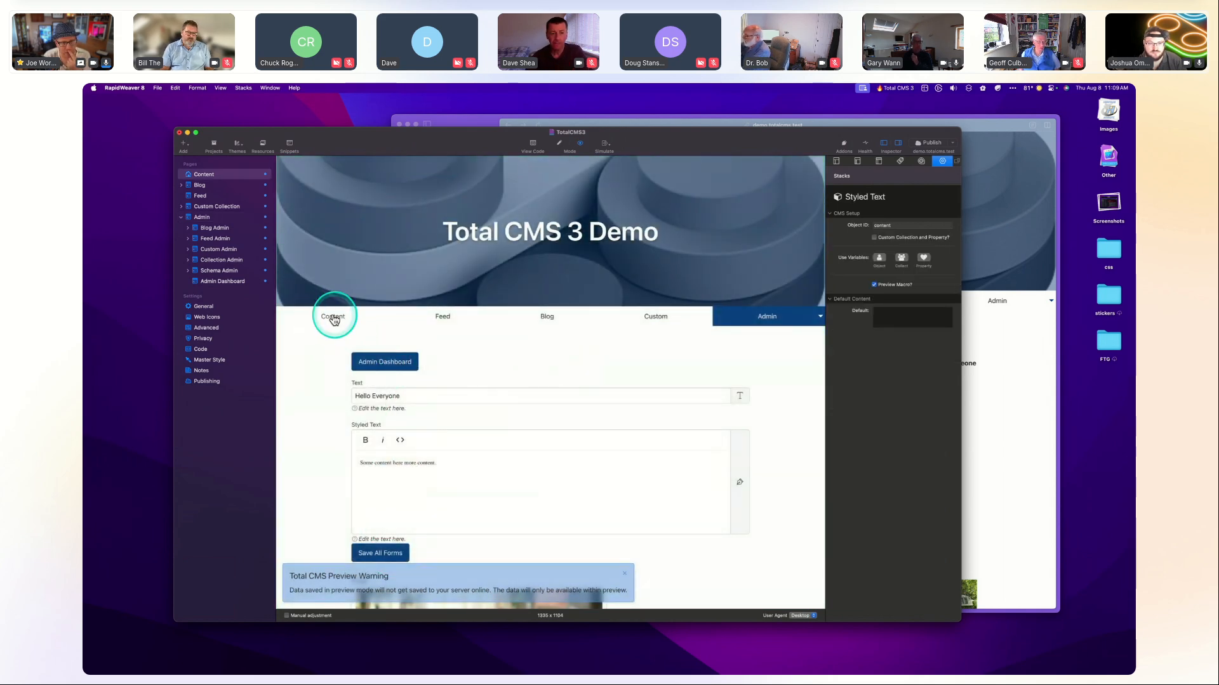
pyautogui.moveTo(357, 365); pyautogui.dragTo(435, 383)
pyautogui.click(443, 388)
pyautogui.click(349, 360)
pyautogui.click(436, 382)
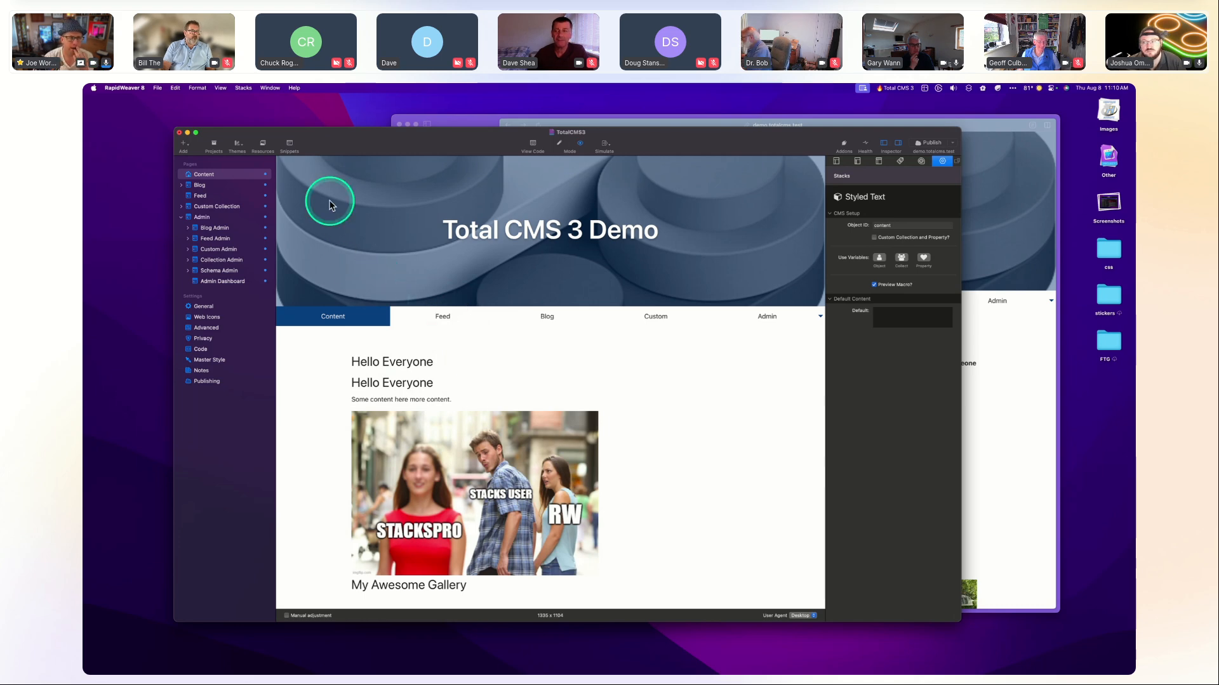
# Open RapidWeaver's Web Server Logs, reveal the preview document's folder in Finder and enlarge that window.
pyautogui.click(268, 88)
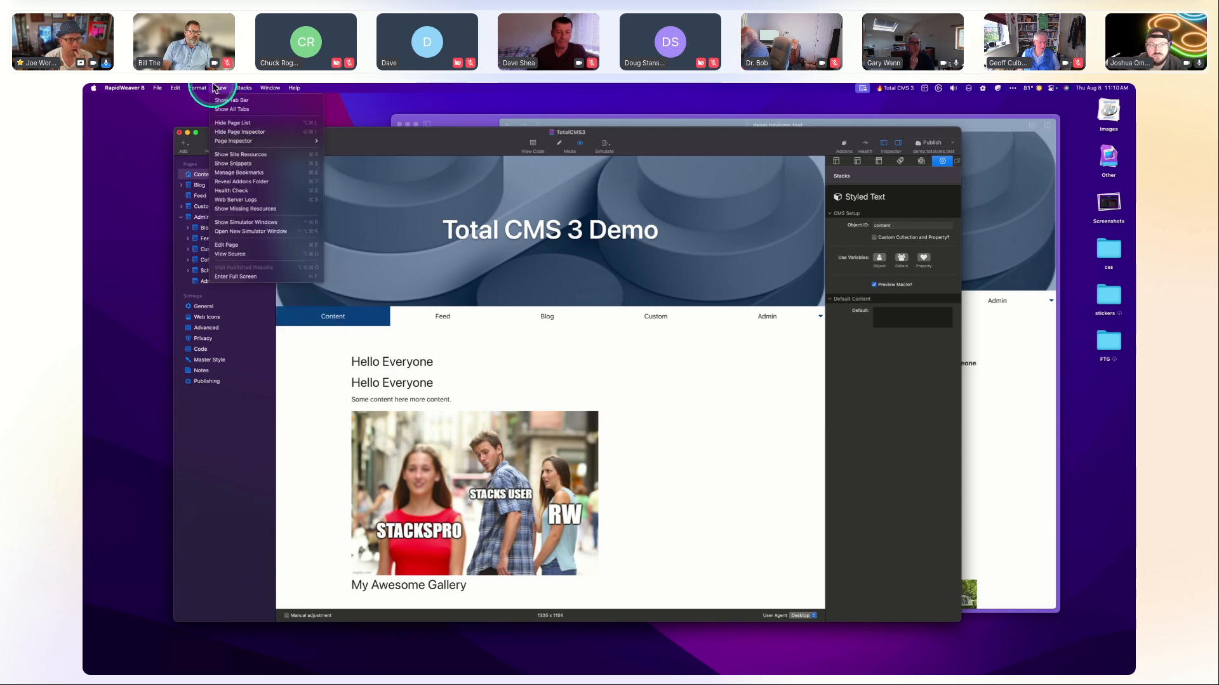
pyautogui.moveTo(220, 89)
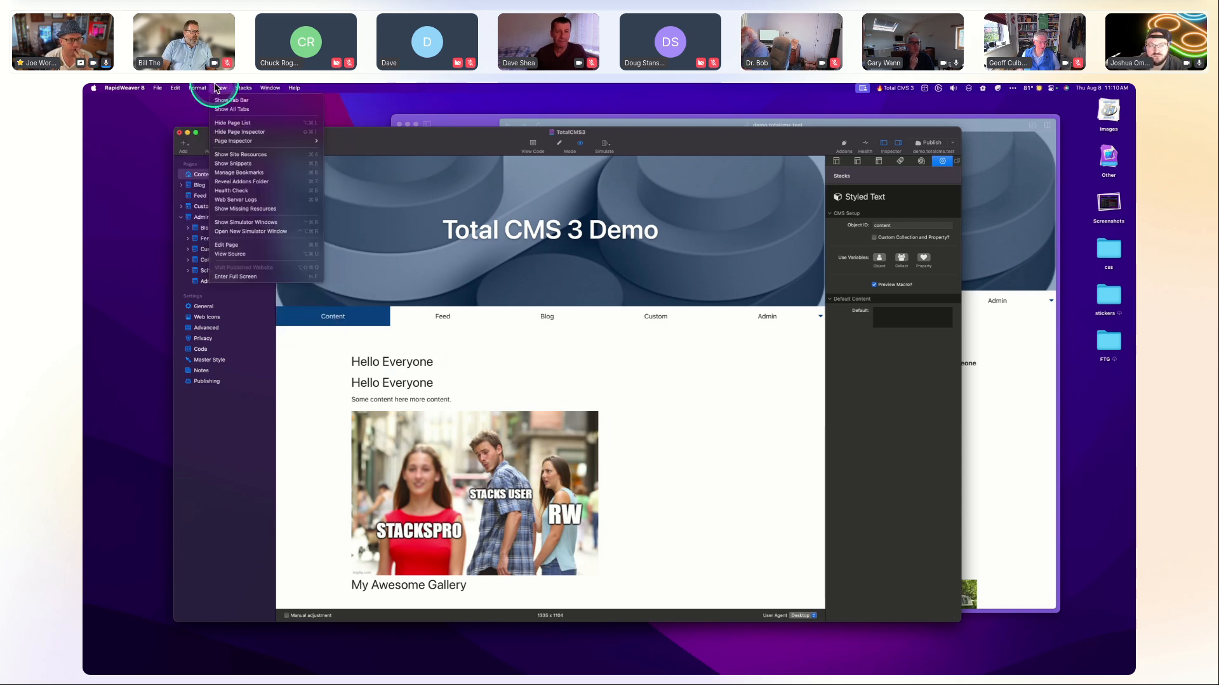
pyautogui.click(237, 200)
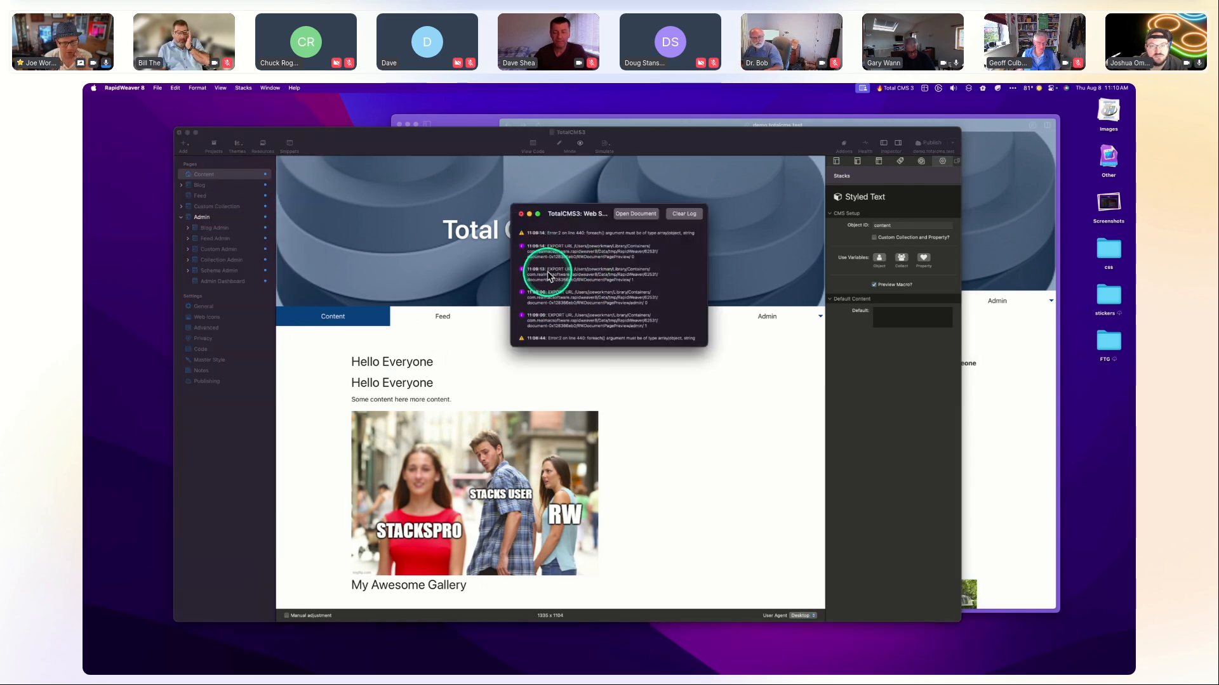
pyautogui.click(635, 214)
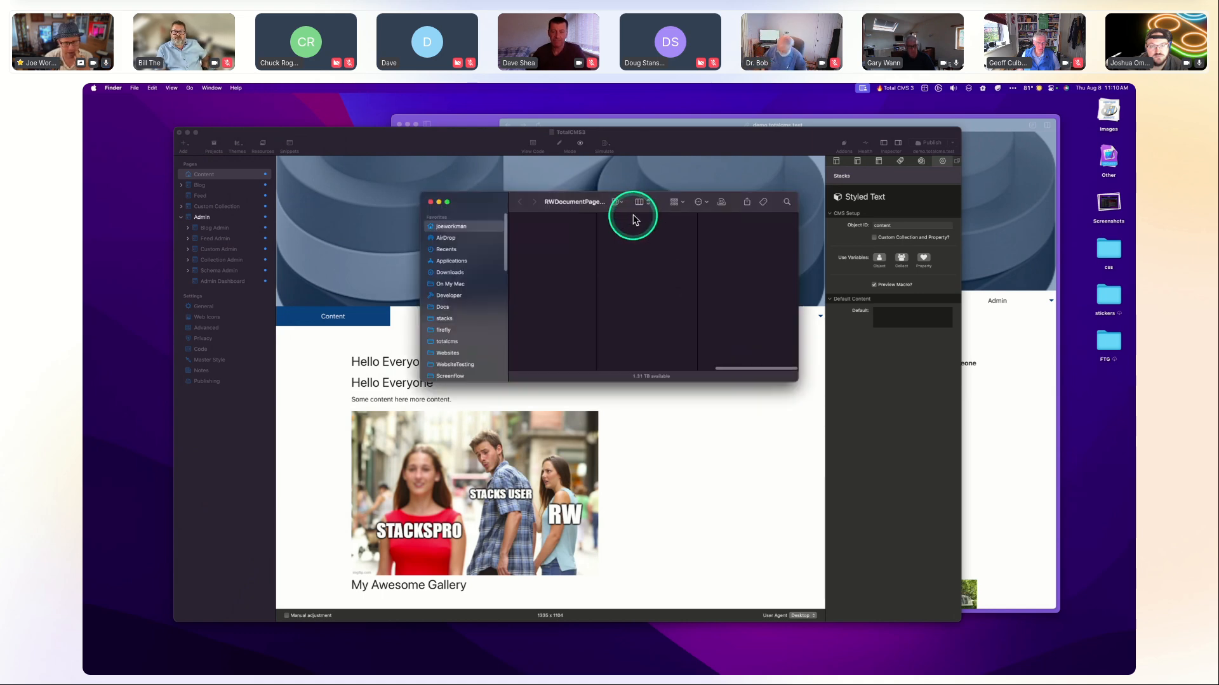
pyautogui.moveTo(613, 209); pyautogui.dragTo(465, 171)
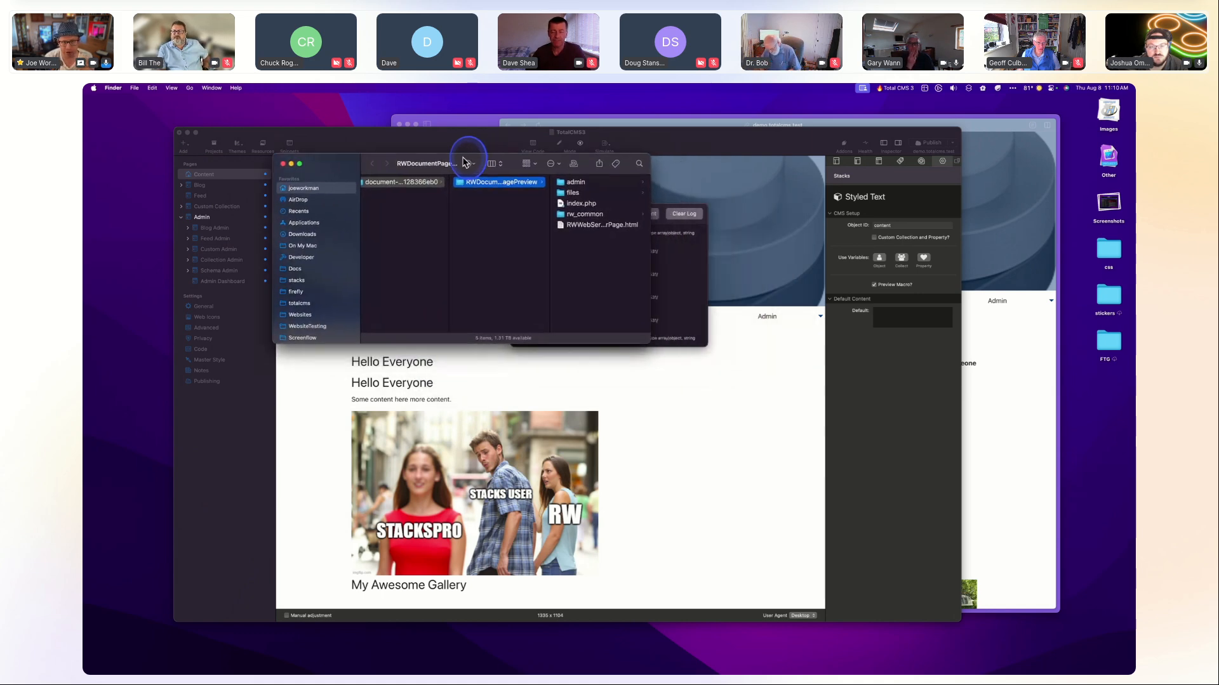
pyautogui.moveTo(648, 342); pyautogui.dragTo(857, 593)
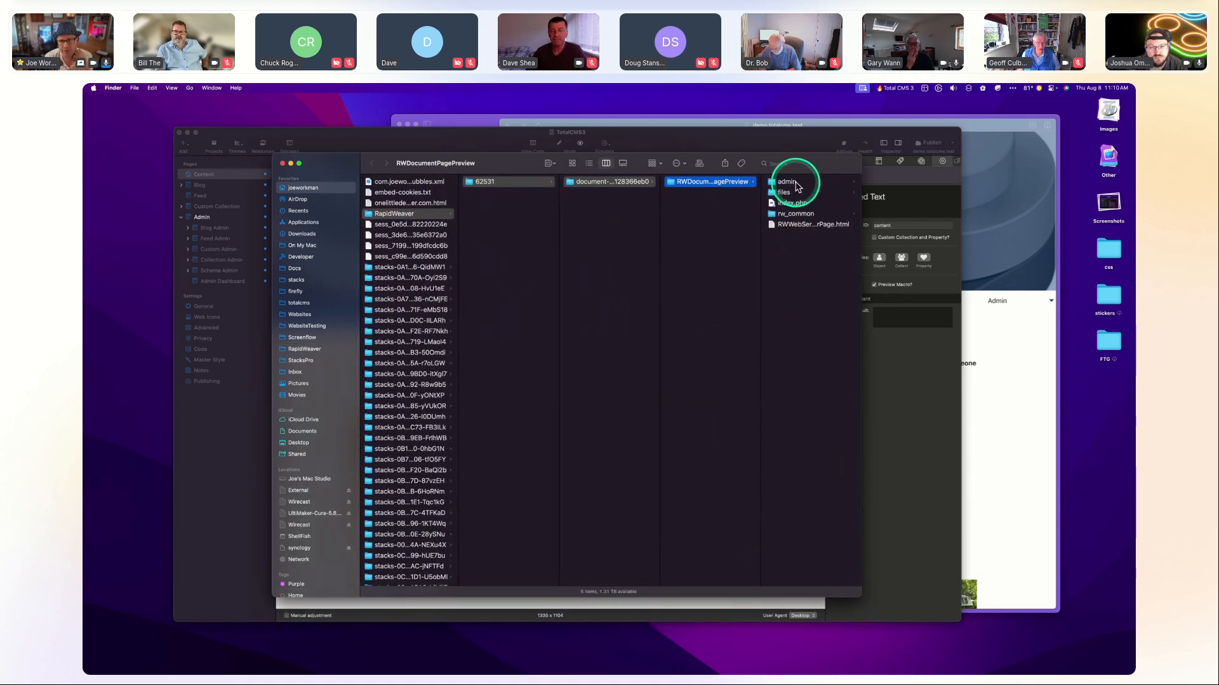
# Look into the rw_common and files folders inside RWDocumentPagePreview.
pyautogui.click(791, 203)
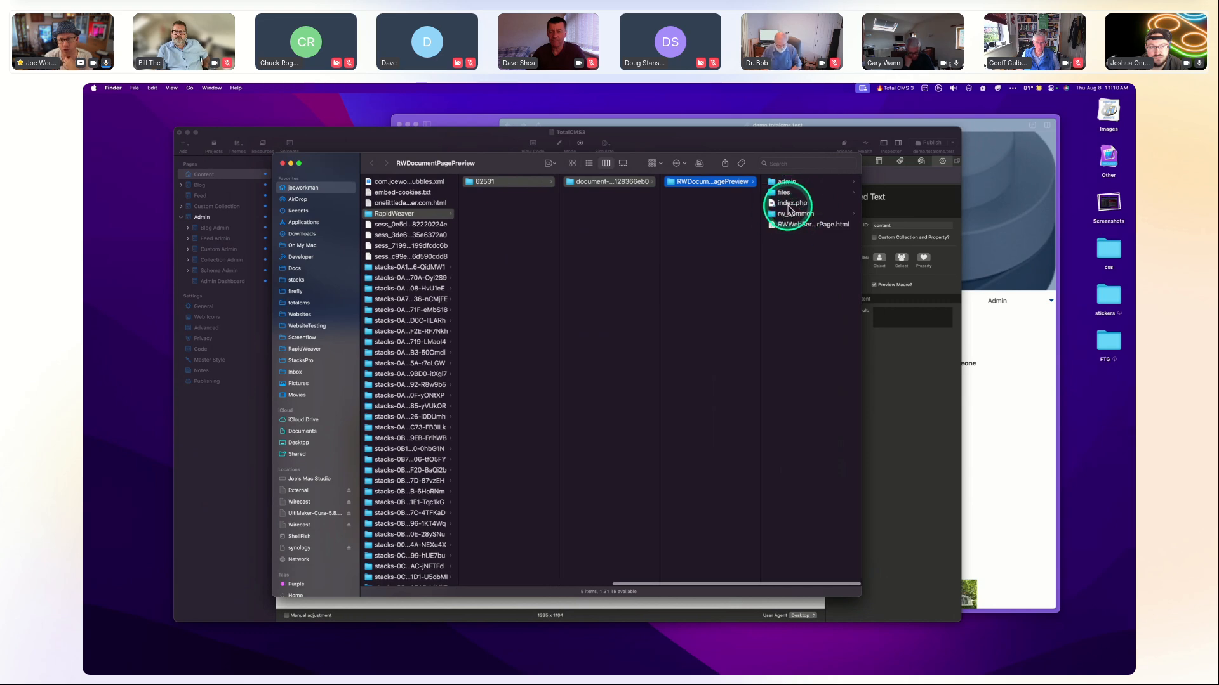
pyautogui.press('Down')
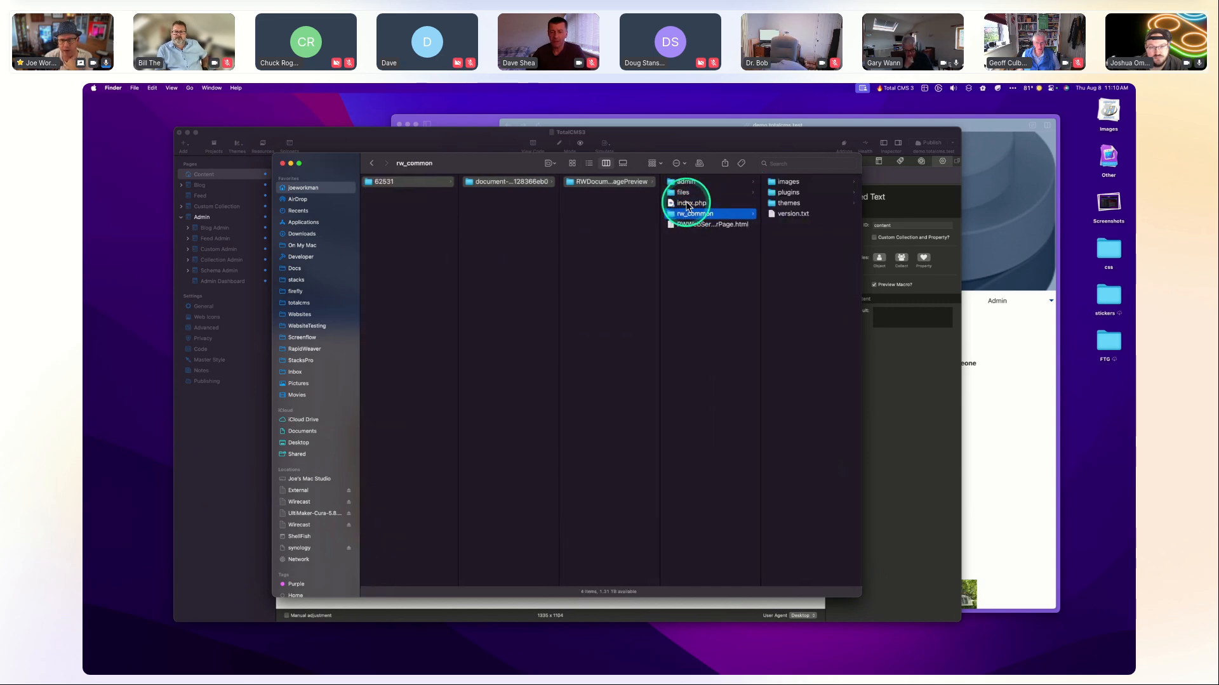
pyautogui.press('Up')
pyautogui.click(685, 194)
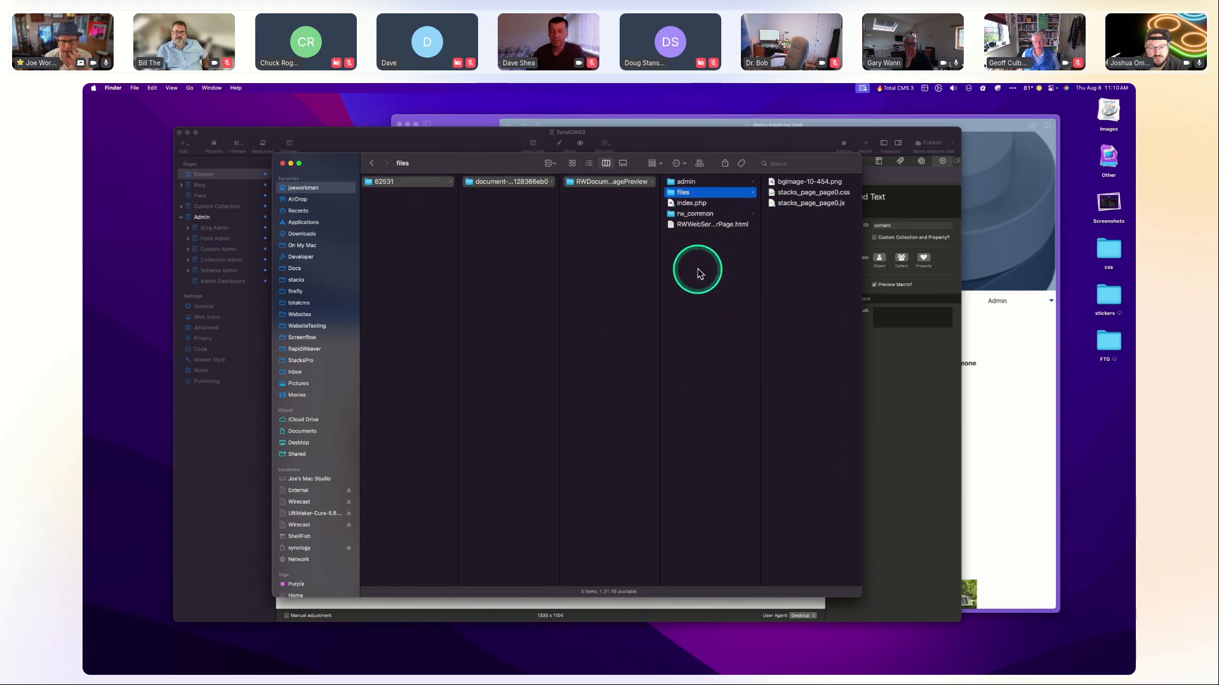
# Go up to the folder containing the RapidWeaver folder, widen its name column and open tcms-data-demo.totalcms.test.
pyautogui.press('Left')
pyautogui.press('Left')
pyautogui.press('Left')
pyautogui.press('Left')
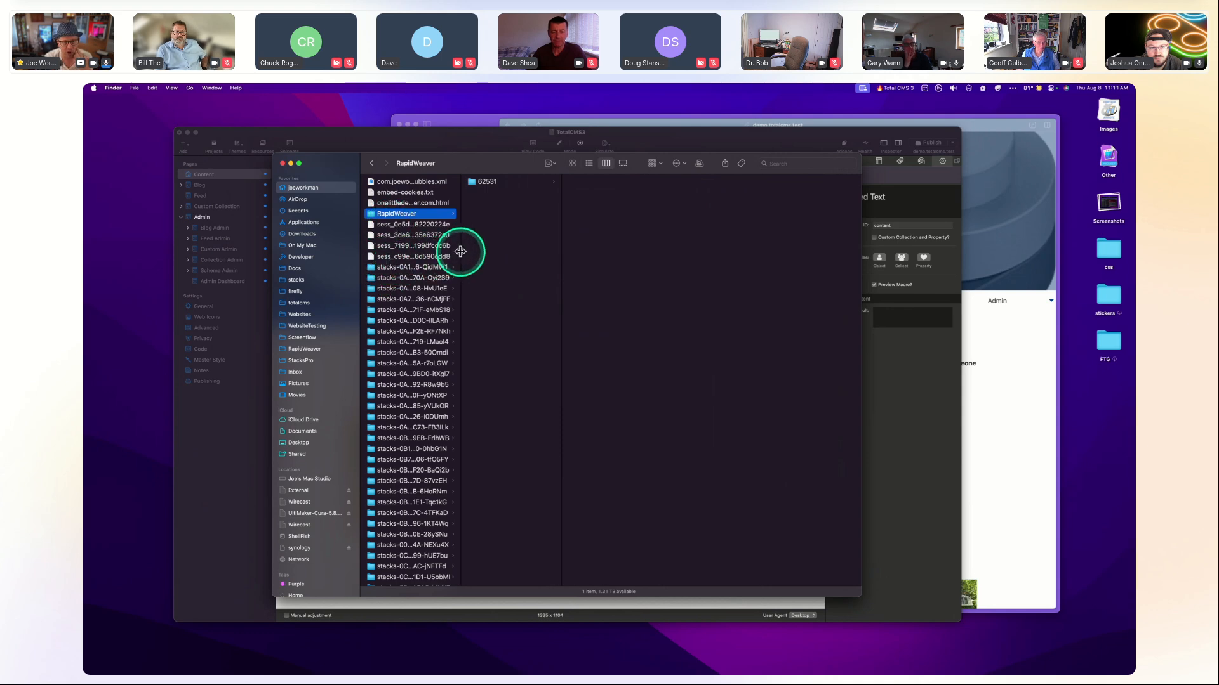
pyautogui.moveTo(459, 251); pyautogui.dragTo(540, 253)
pyautogui.scroll(-20, 479, 321)
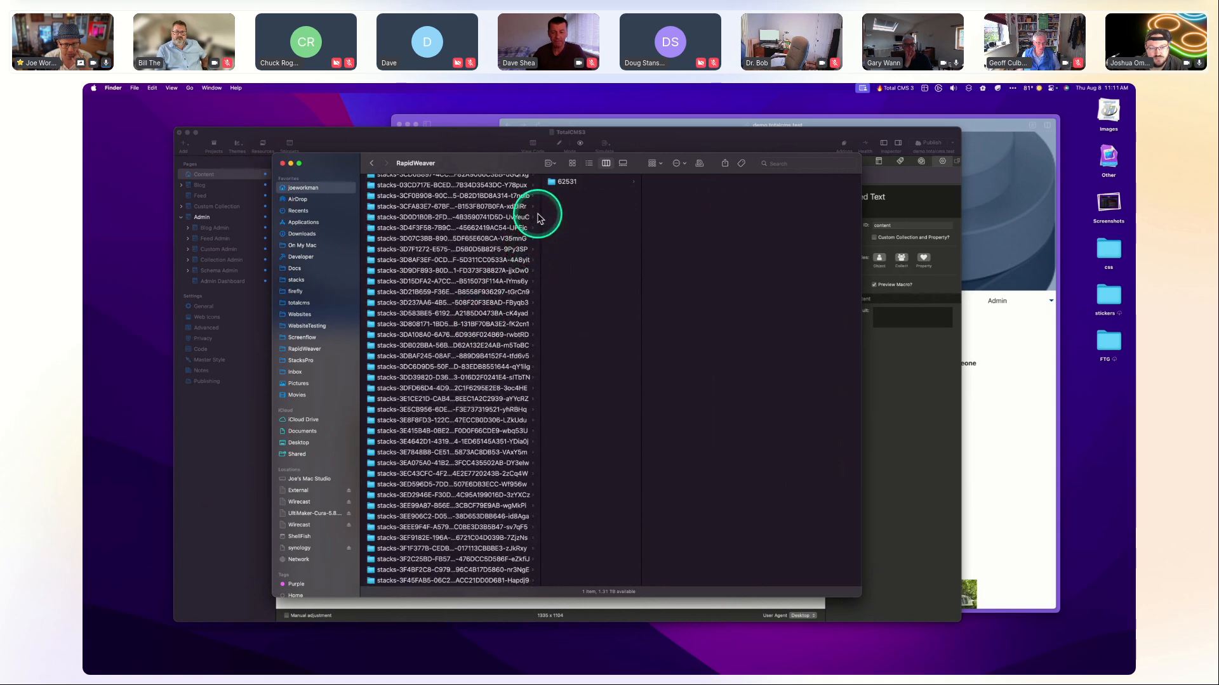
pyautogui.scroll(-2, 537, 215)
pyautogui.moveTo(538, 216); pyautogui.dragTo(534, 590)
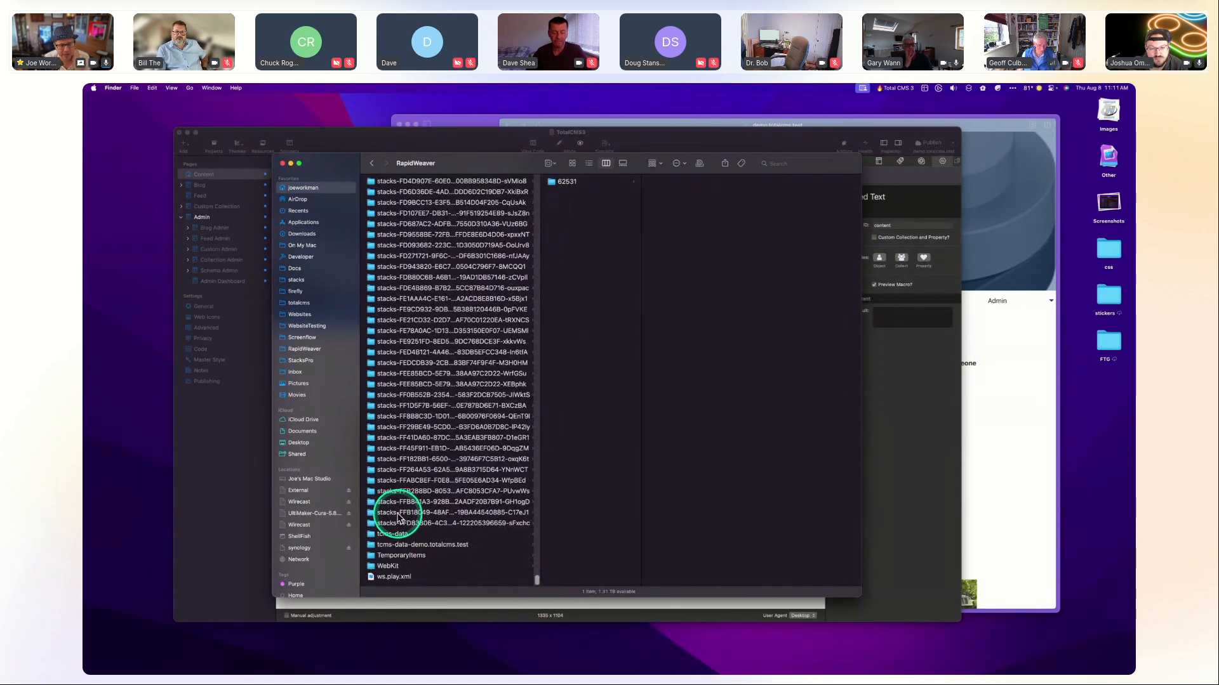
pyautogui.click(389, 547)
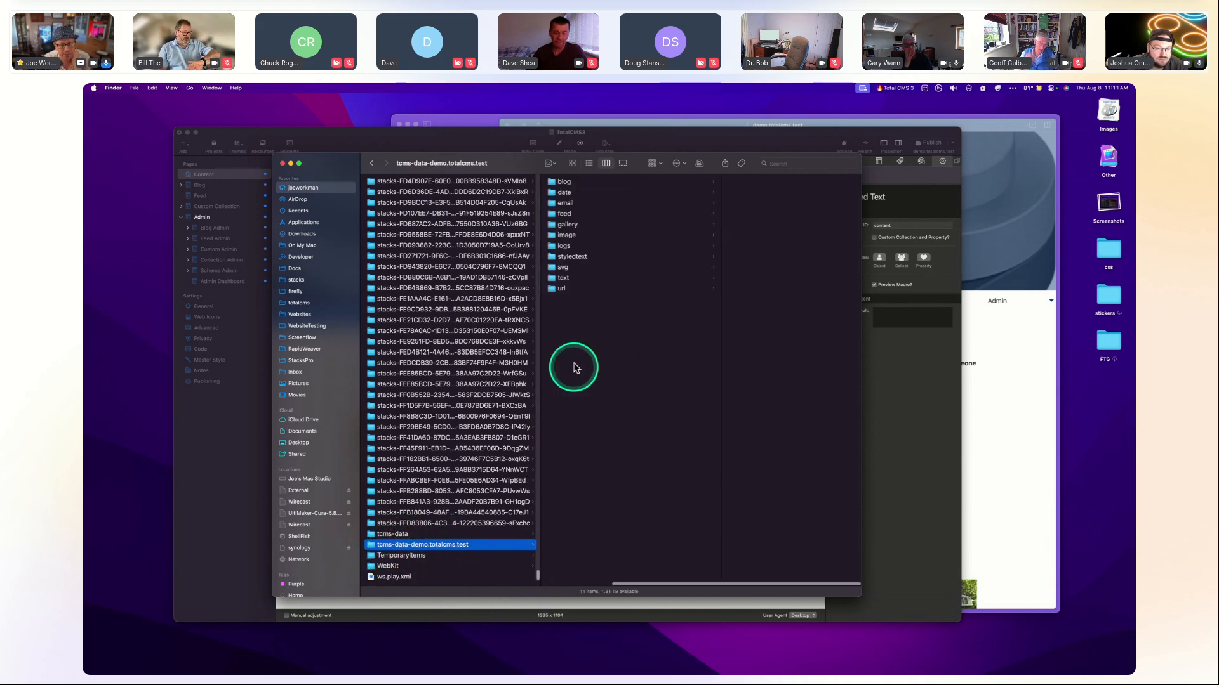
# Look through the subfolders of tcms-data-demo.totalcms.test one by one, from blog and date through to text and url.
pyautogui.click(568, 185)
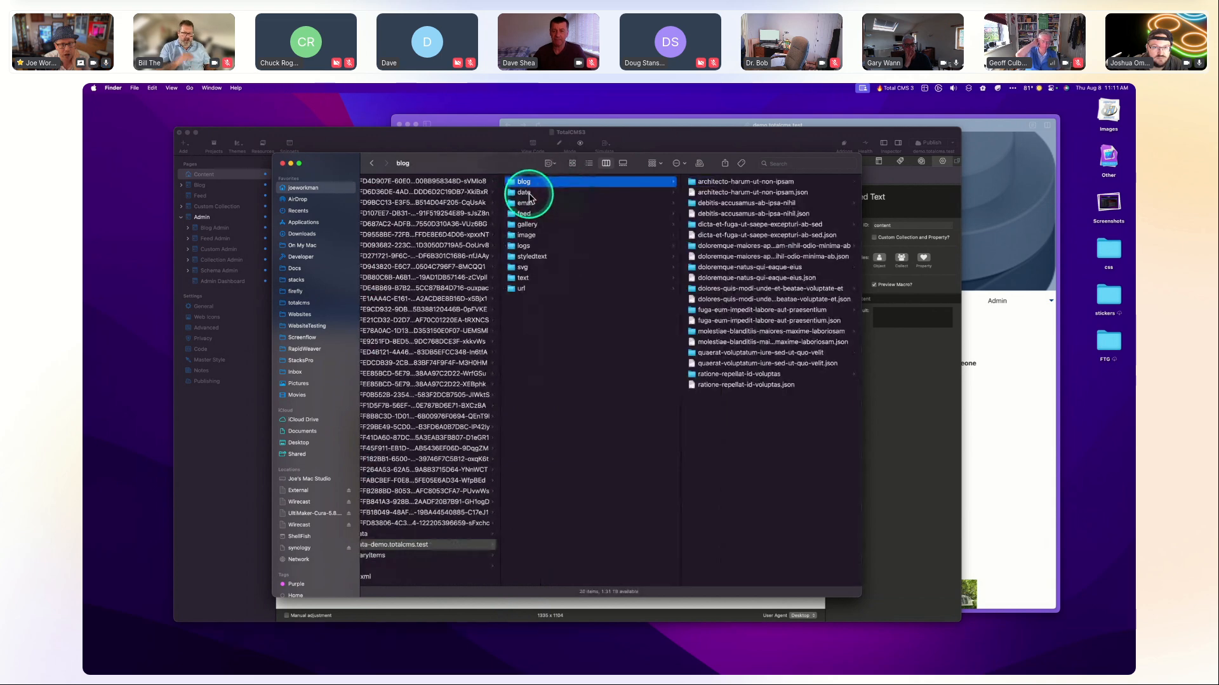
pyautogui.click(531, 192)
pyautogui.click(522, 204)
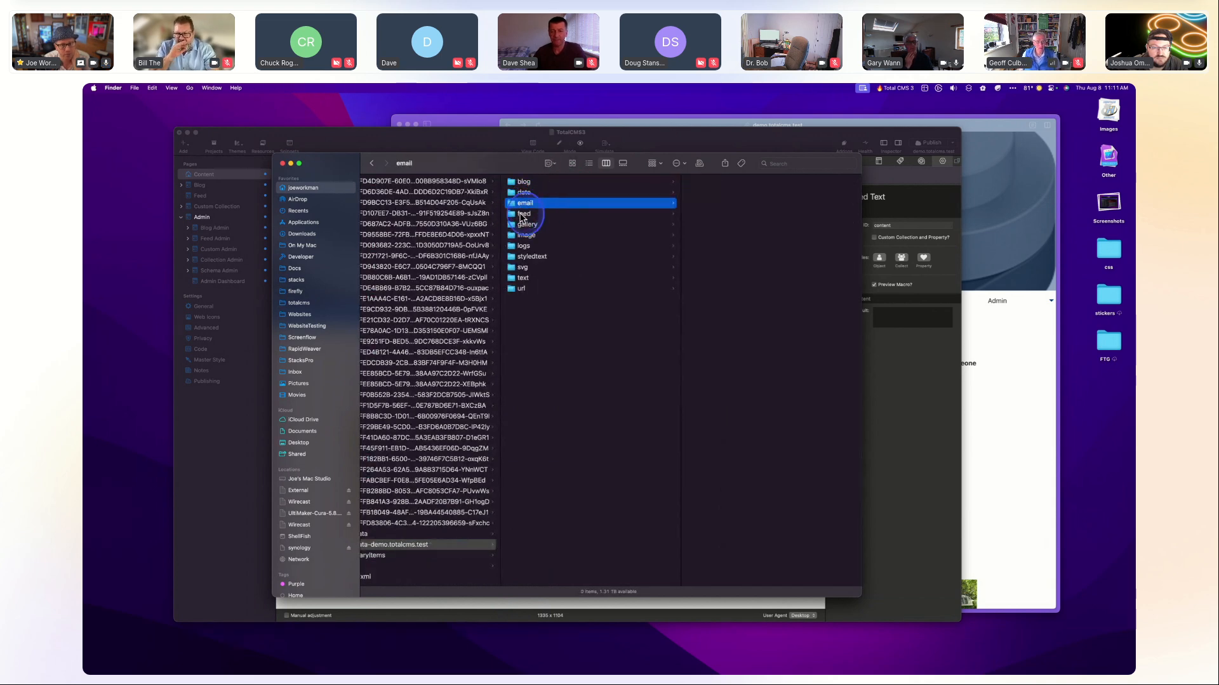
pyautogui.click(522, 214)
pyautogui.click(522, 224)
pyautogui.click(522, 236)
pyautogui.click(523, 247)
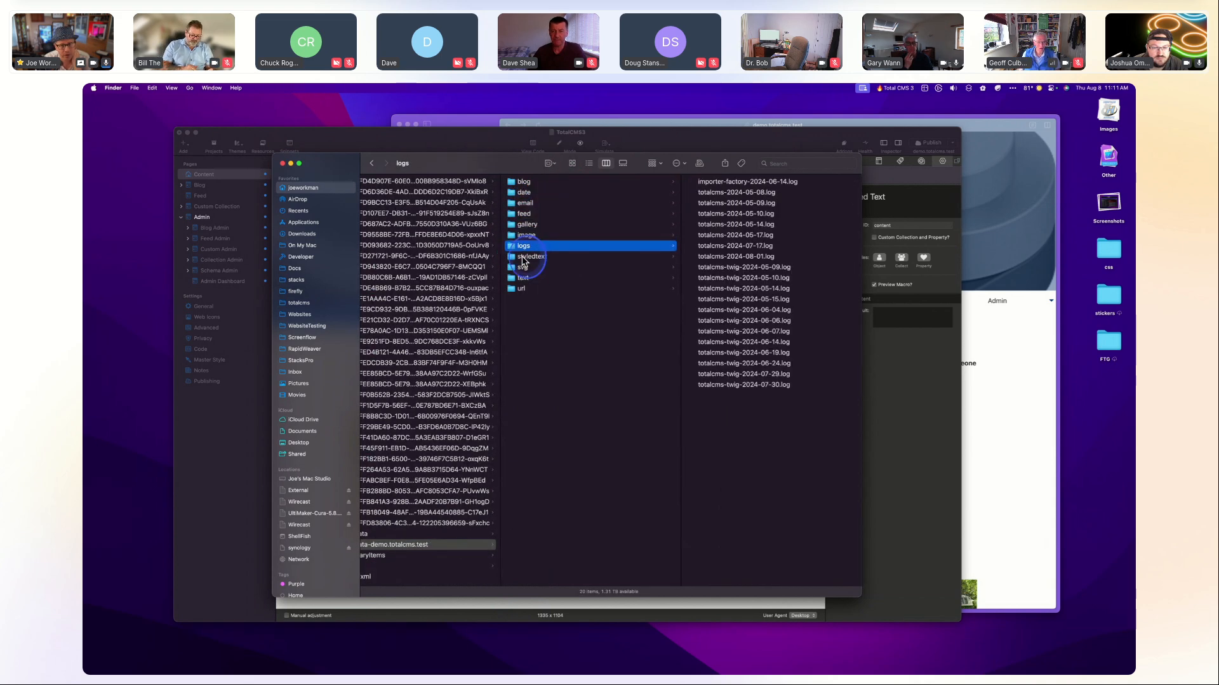
pyautogui.click(522, 257)
pyautogui.click(523, 267)
pyautogui.click(522, 279)
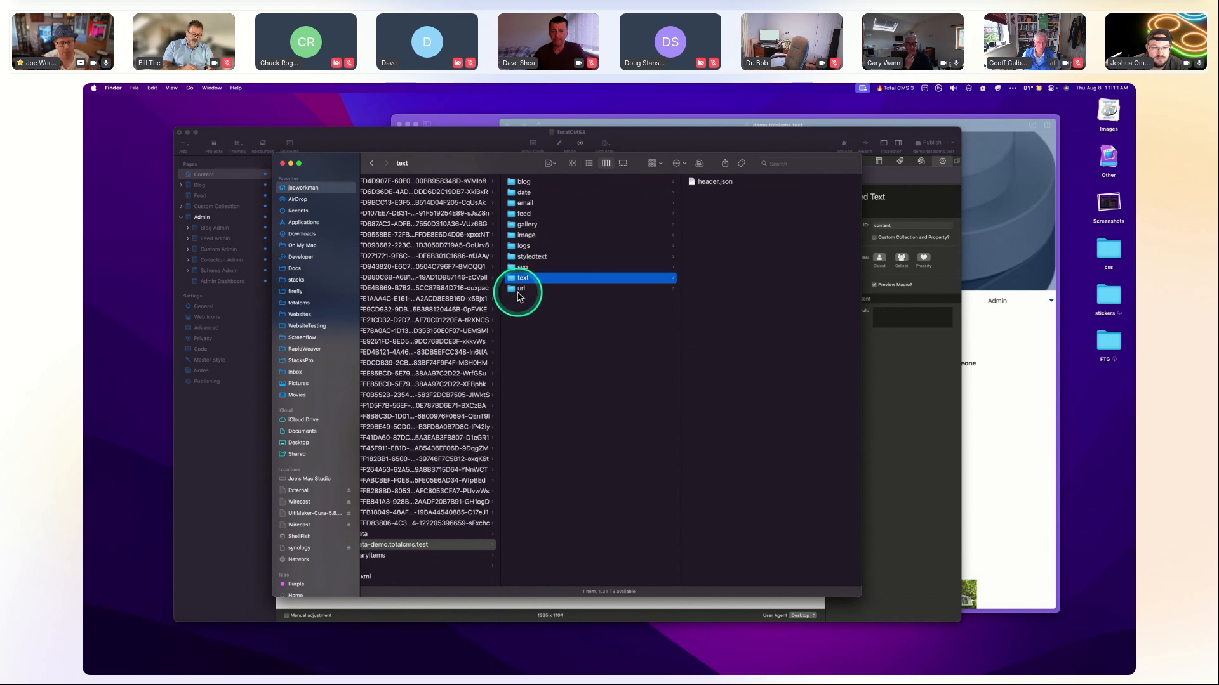
pyautogui.click(522, 289)
# Show the url folder's path hierarchy and go back up to the tcms-data-demo.totalcms.test folder.
pyautogui.hscroll(-3, 455, 419)
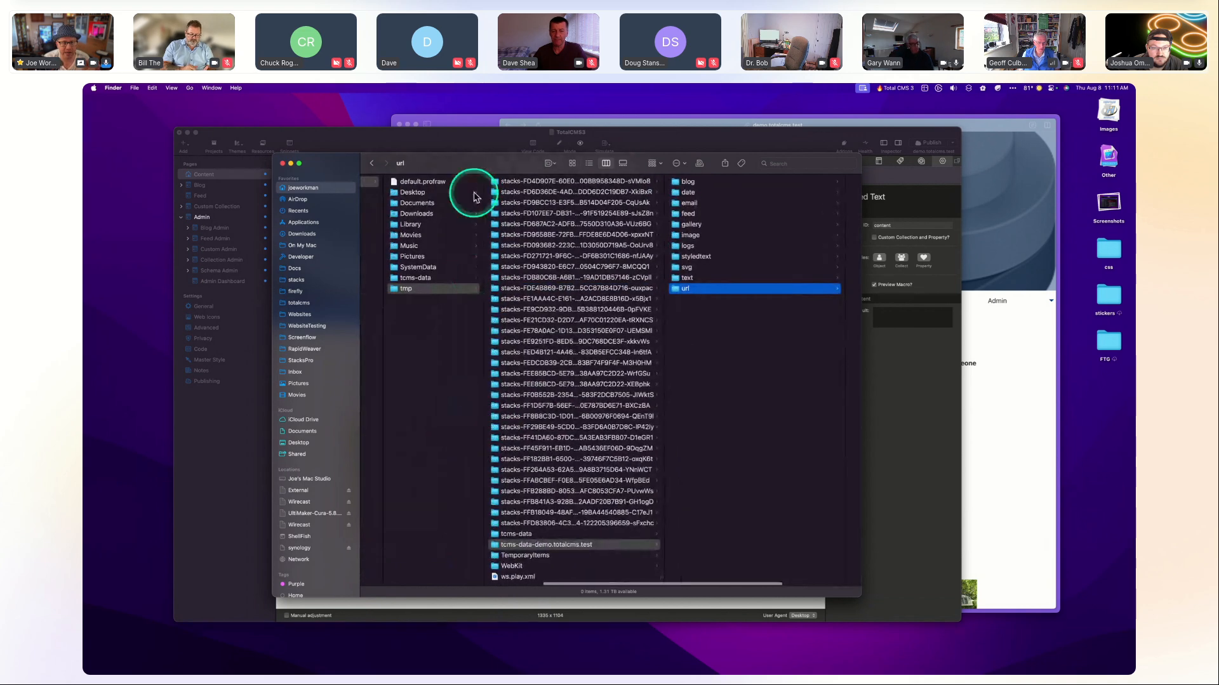
pyautogui.rightClick(405, 163)
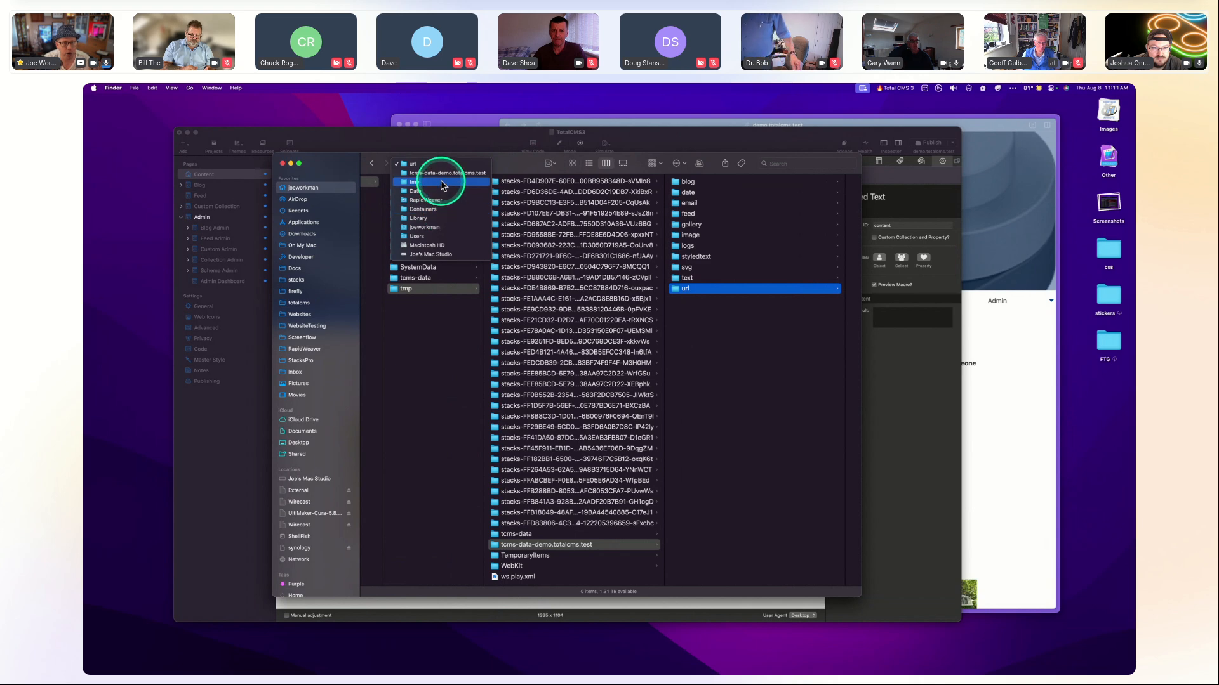
pyautogui.click(426, 178)
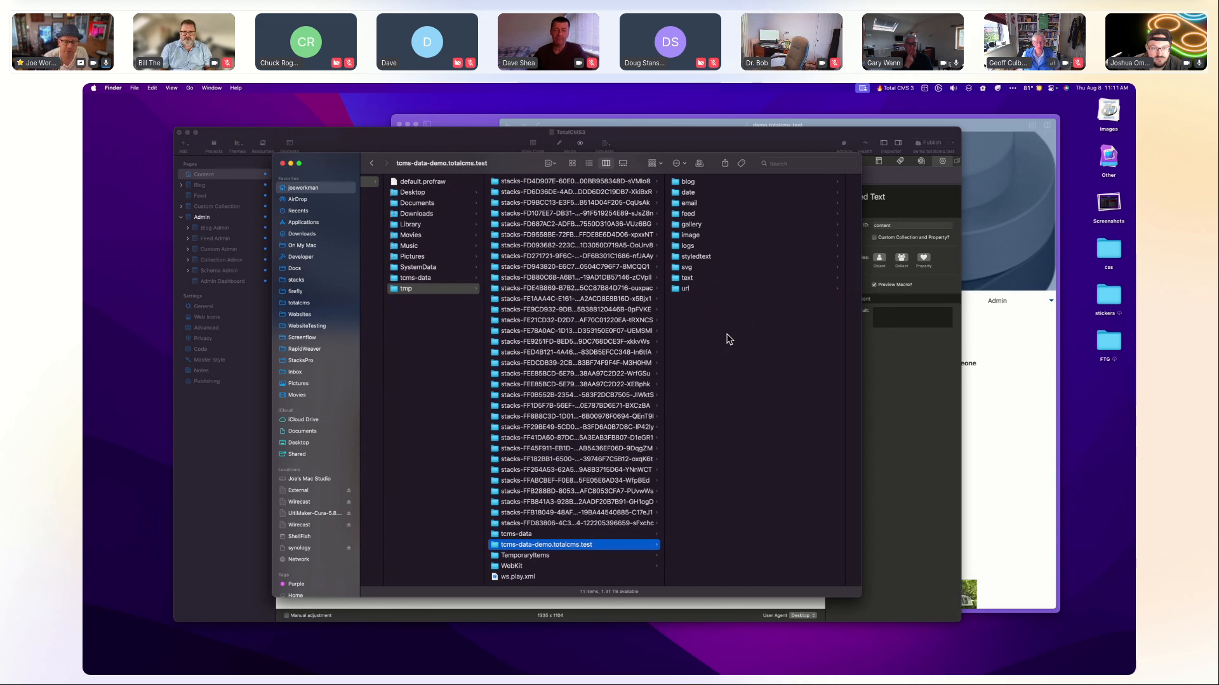
pyautogui.click(550, 545)
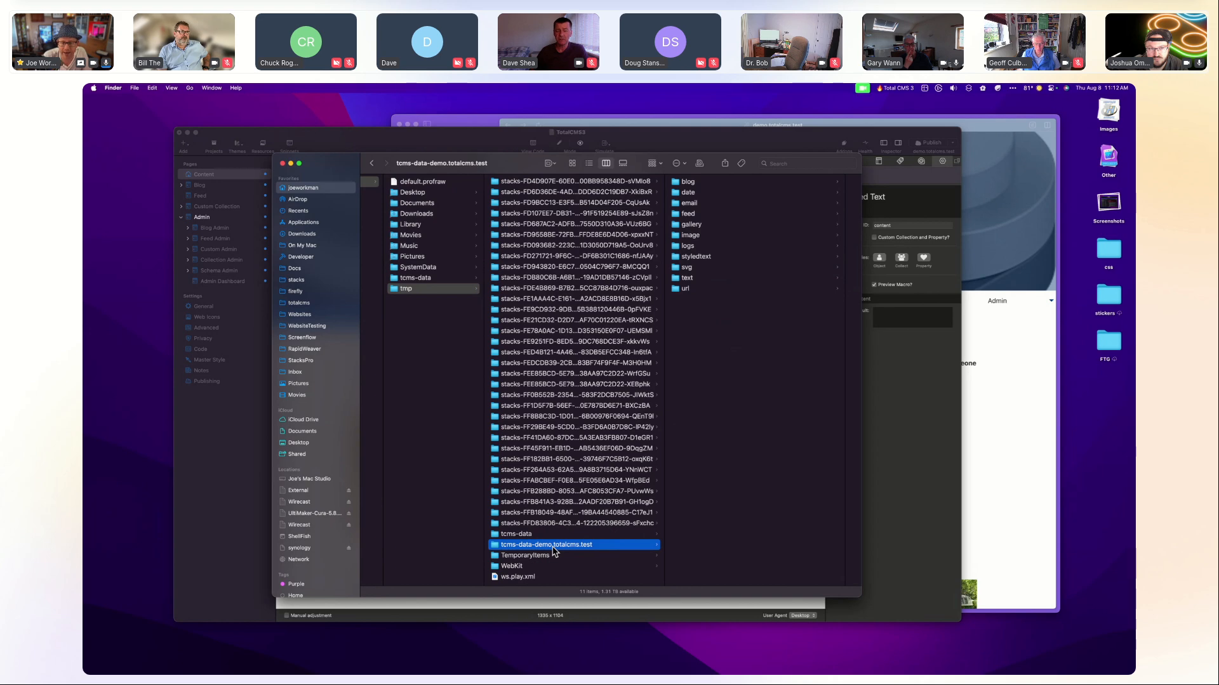
# Look into the gallery data folder, then reselect its parent folder tcms-data-demo.totalcms.test.
pyautogui.click(686, 224)
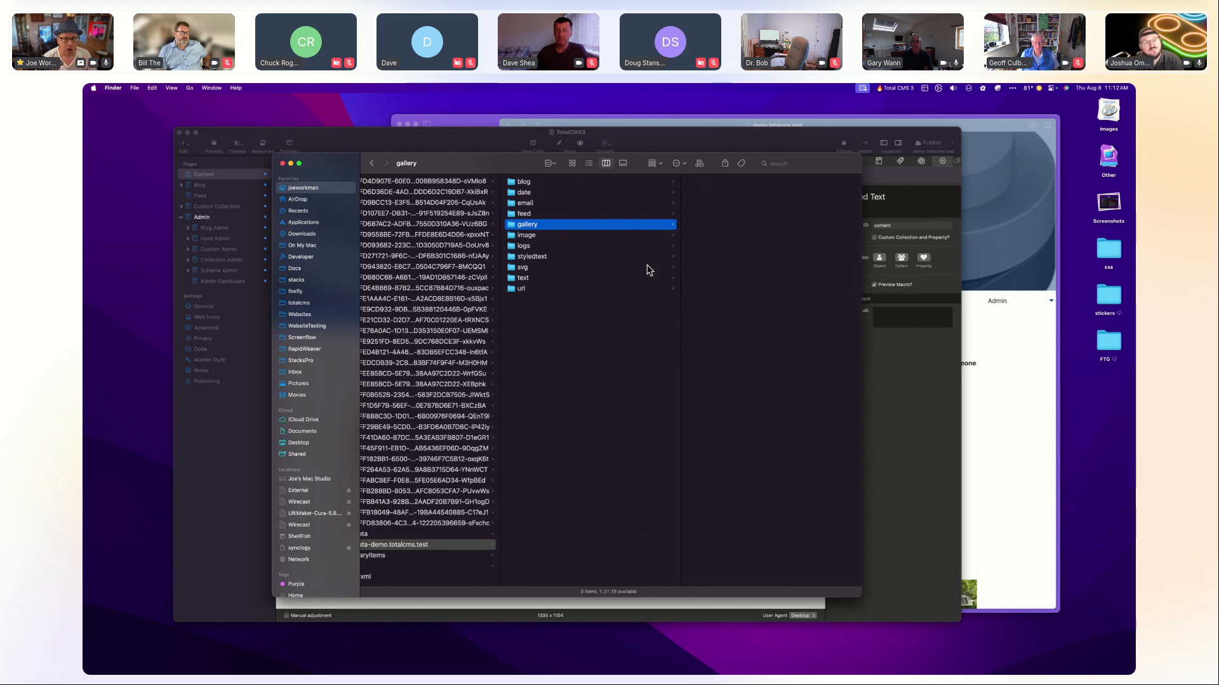
pyautogui.click(558, 457)
pyautogui.hscroll(-3, 557, 457)
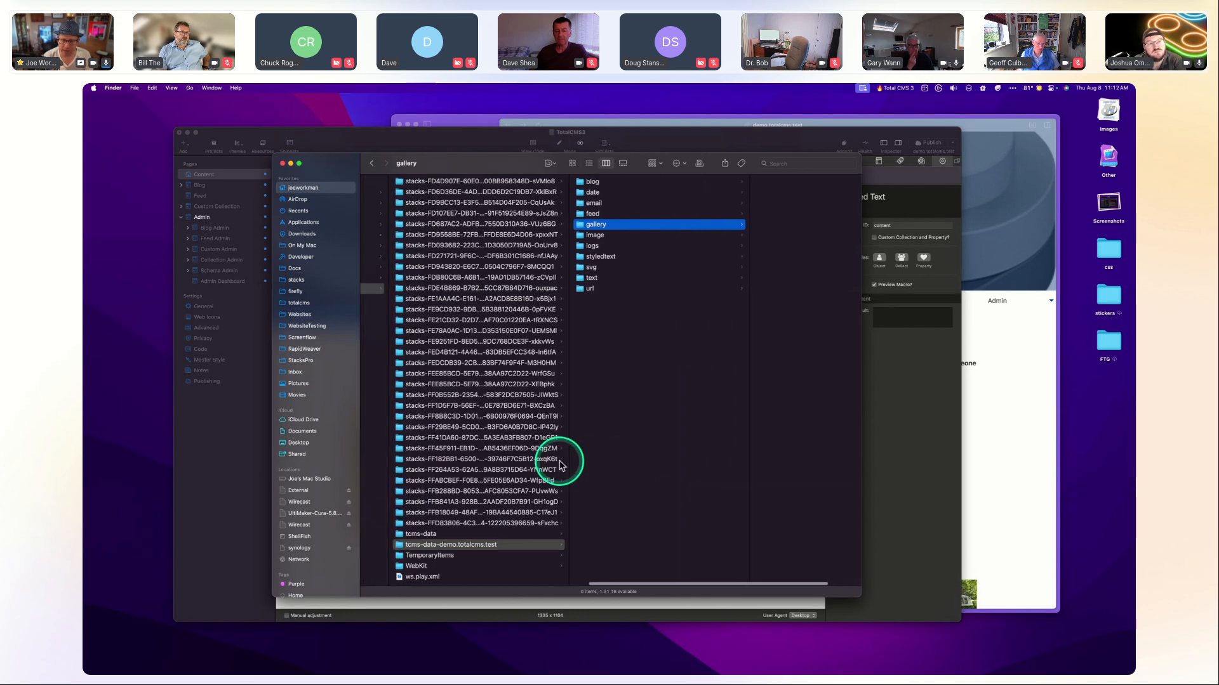
pyautogui.click(410, 547)
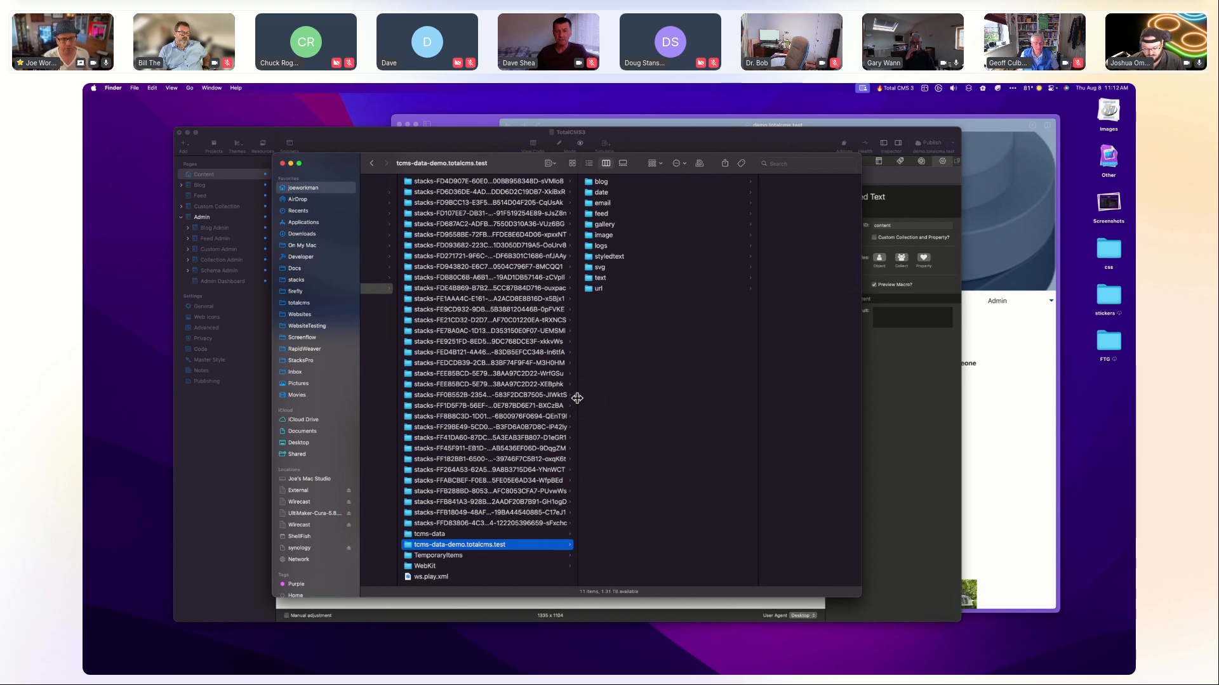
# Close the Finder window and the Web Server Logs, and return to the RapidWeaver project preview.
pyautogui.click(290, 163)
pyautogui.click(283, 164)
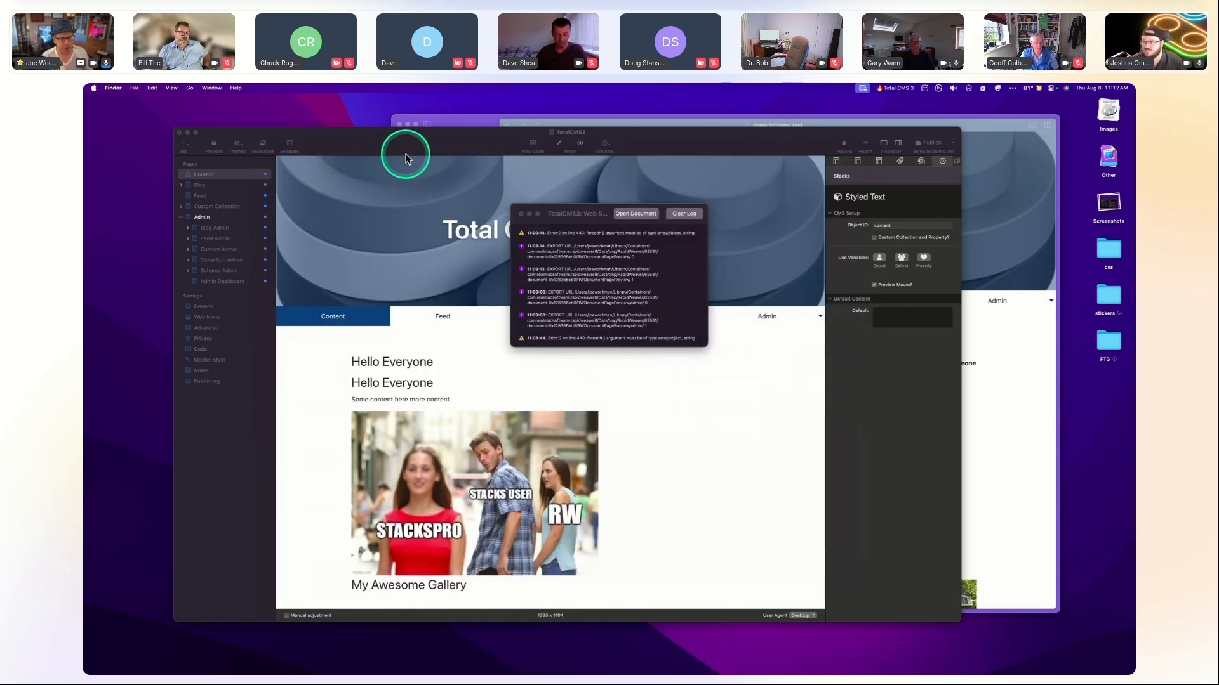
pyautogui.click(521, 215)
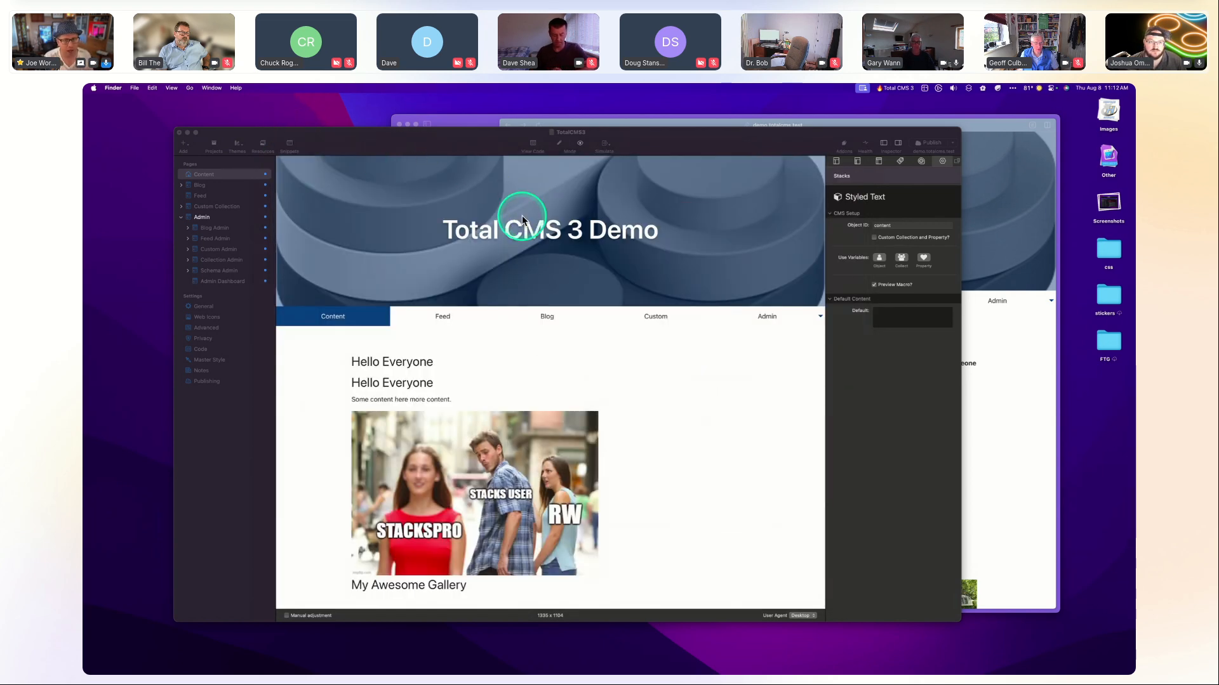
pyautogui.click(561, 338)
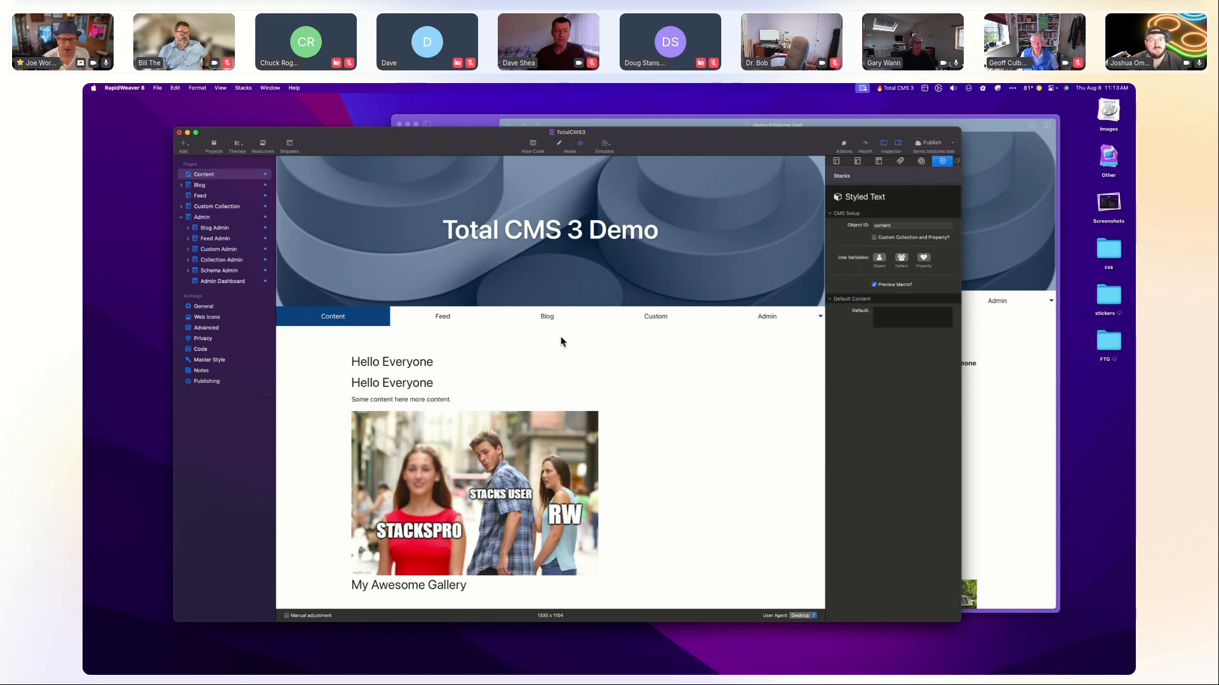
# View the Feed admin form from the preview's Admin navigation, then go back to the Admin page and check its submenu.
pyautogui.click(717, 321)
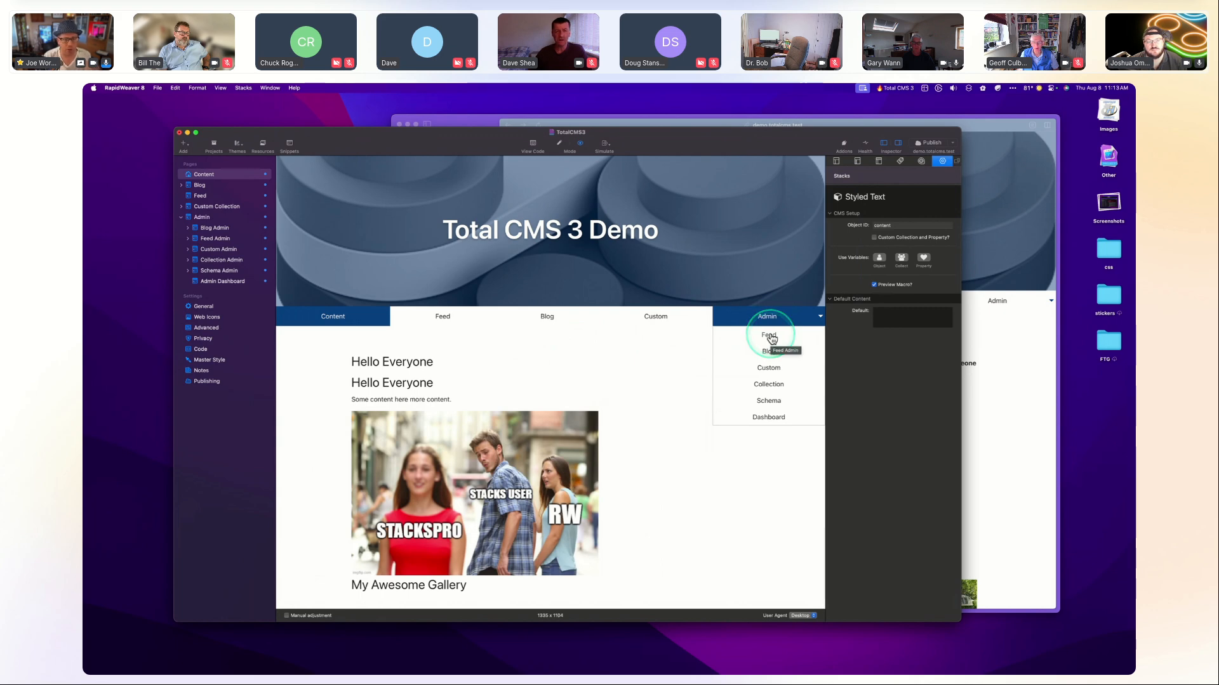
pyautogui.click(770, 336)
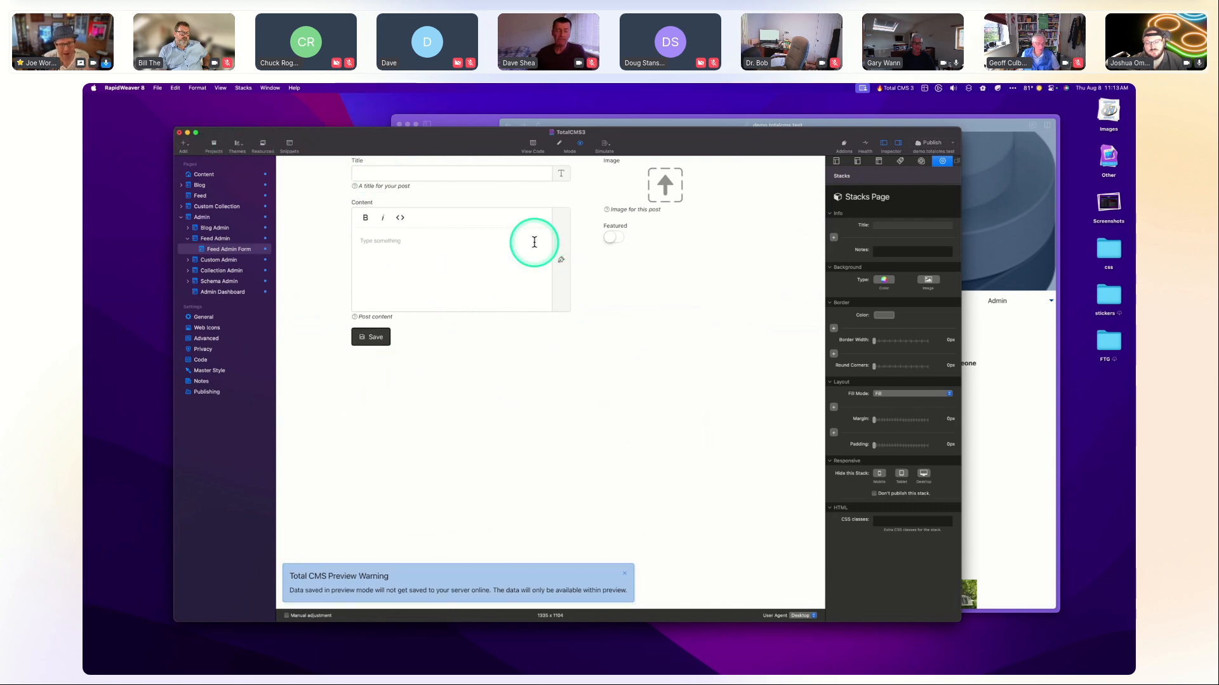
pyautogui.click(202, 216)
pyautogui.click(762, 329)
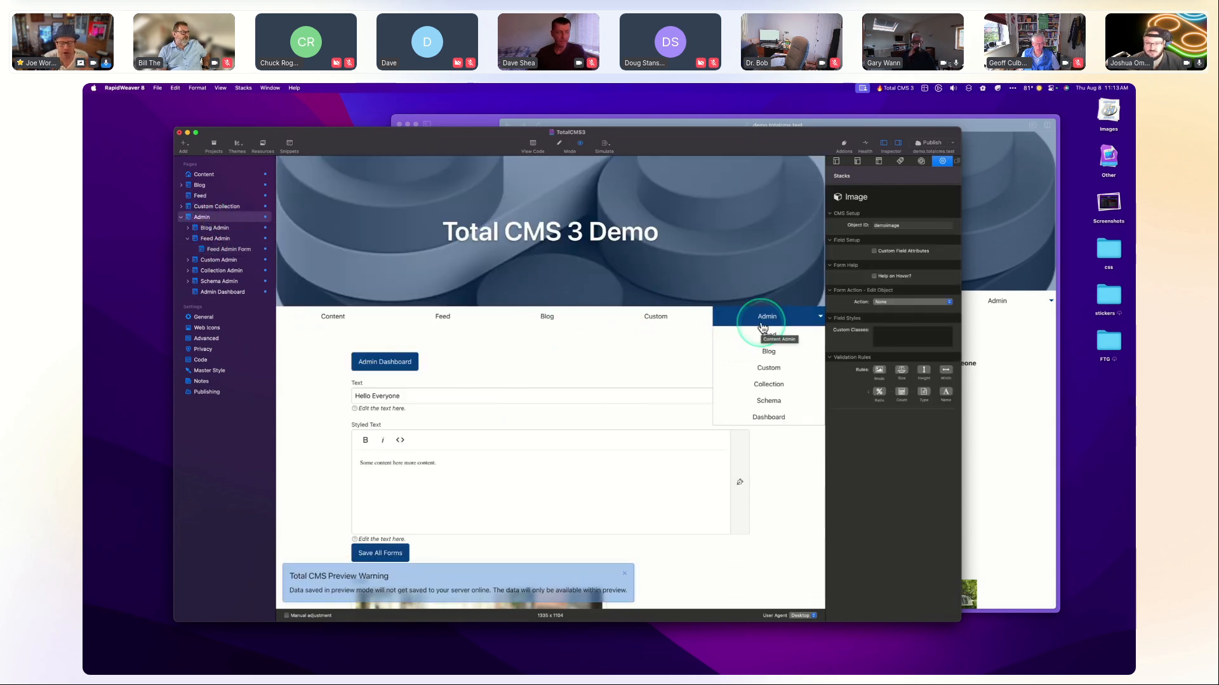
pyautogui.click(638, 345)
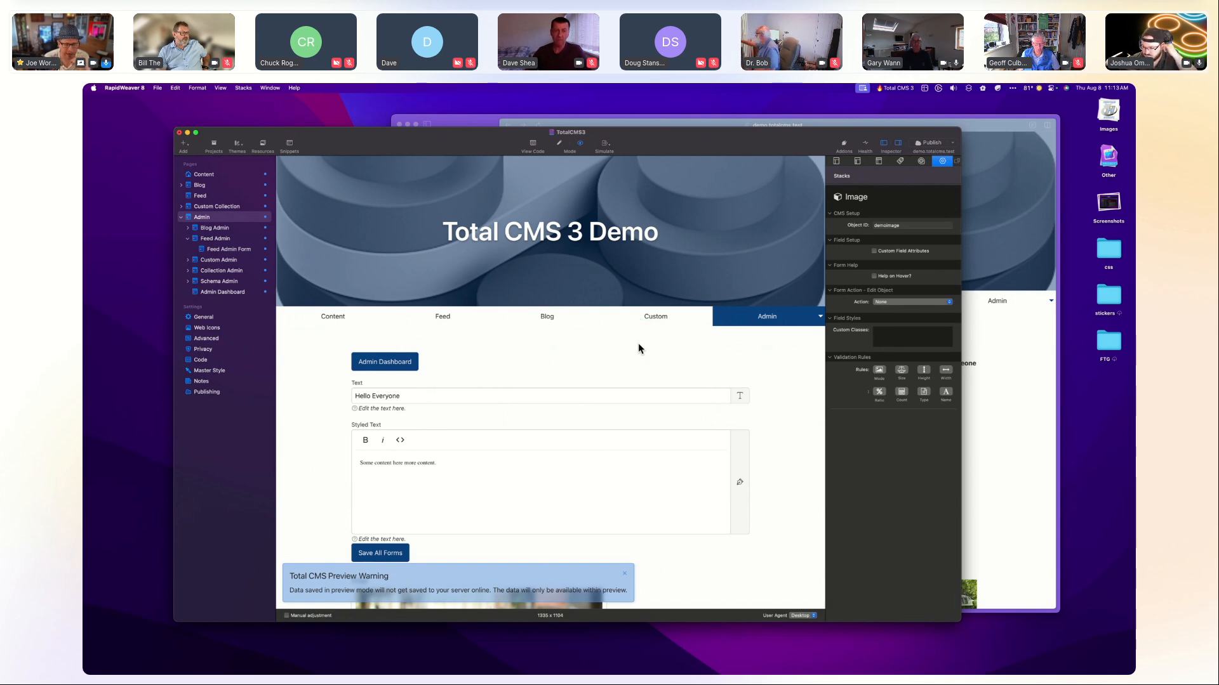
pyautogui.click(744, 324)
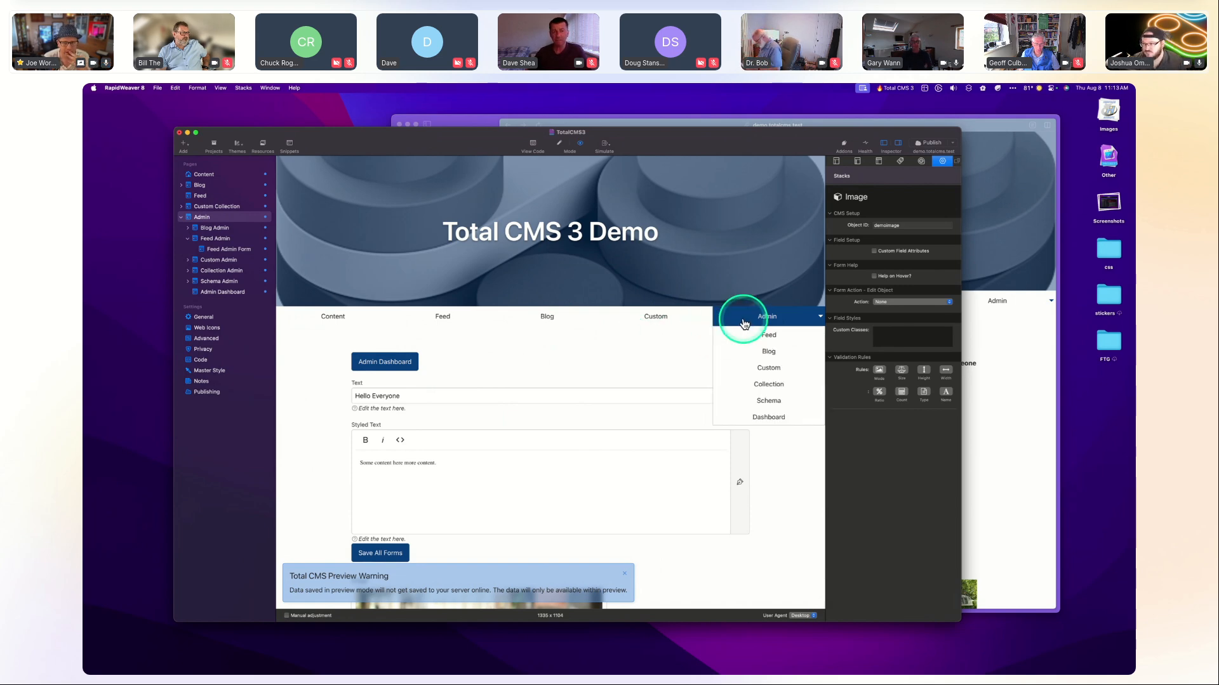
# Bring up the Admin page preview in Arc and open the Total CMS Admin Dashboard from it.
pyautogui.click(390, 359)
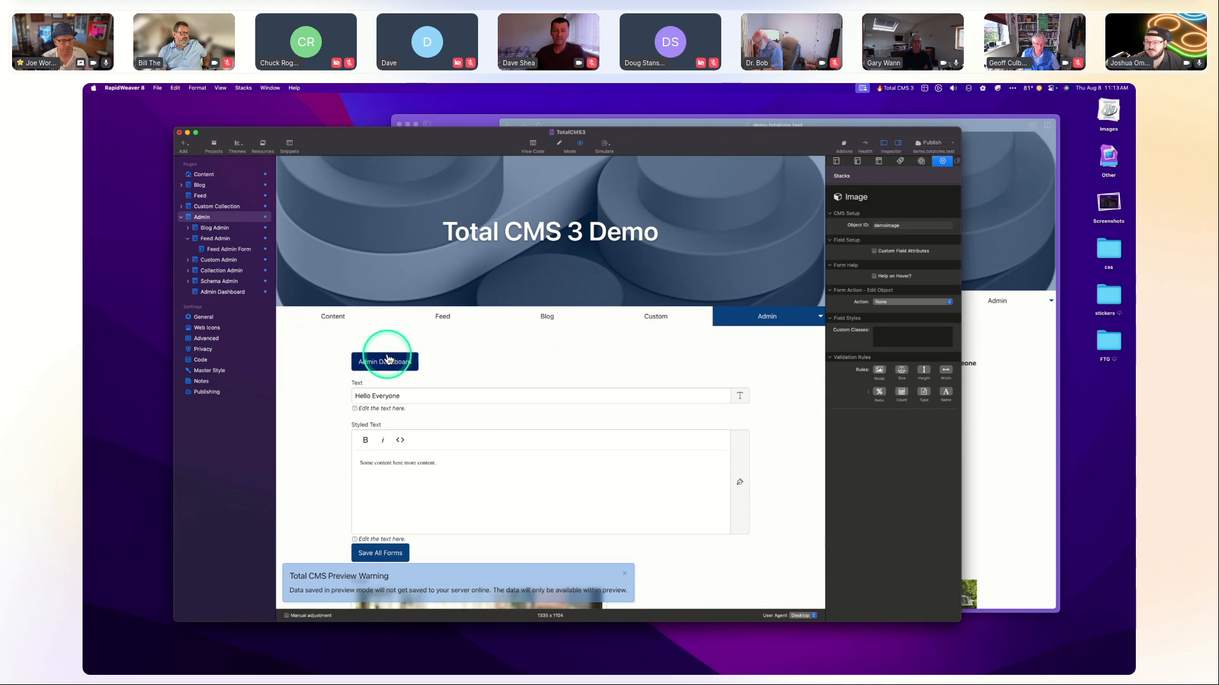
pyautogui.click(388, 359)
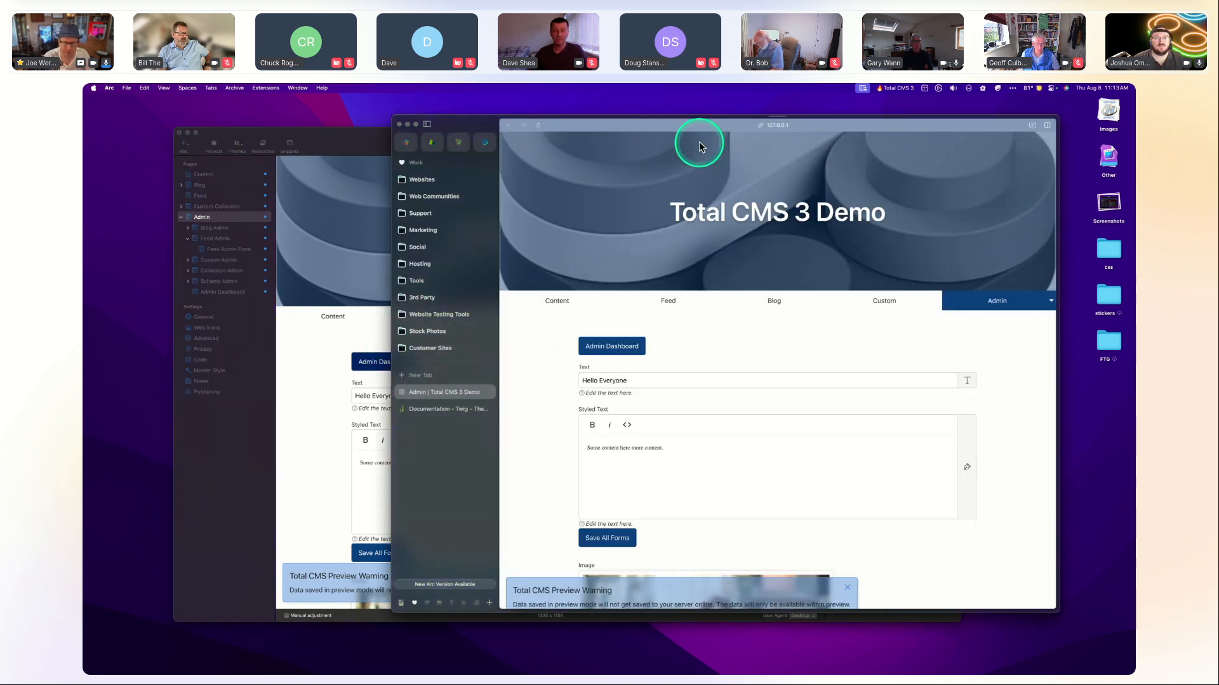
pyautogui.click(612, 346)
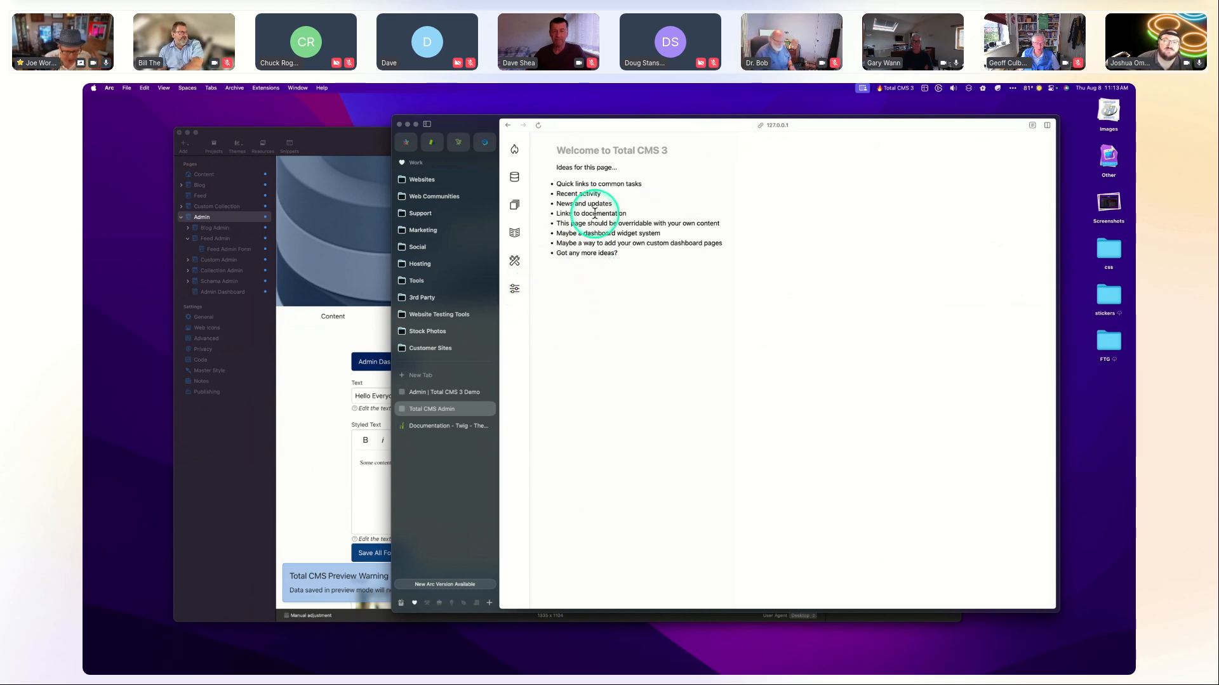
# Try the dashboard's database section, go back to its welcome page and switch to RapidWeaver.
pyautogui.click(514, 177)
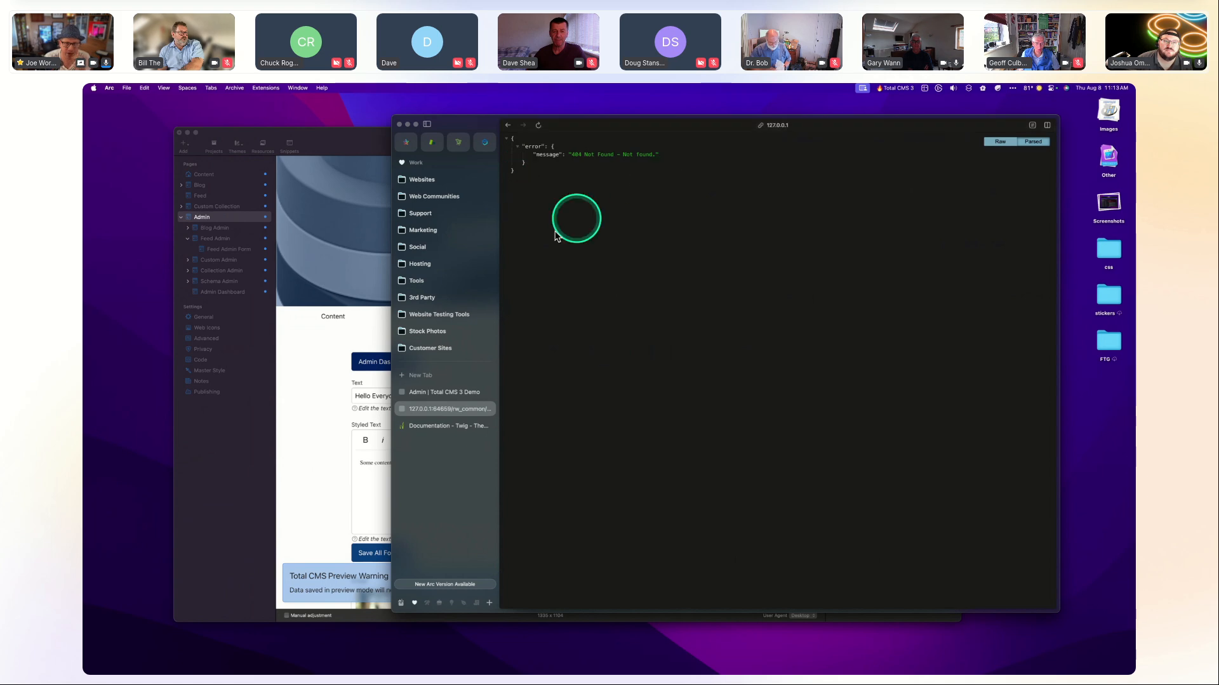
pyautogui.click(508, 125)
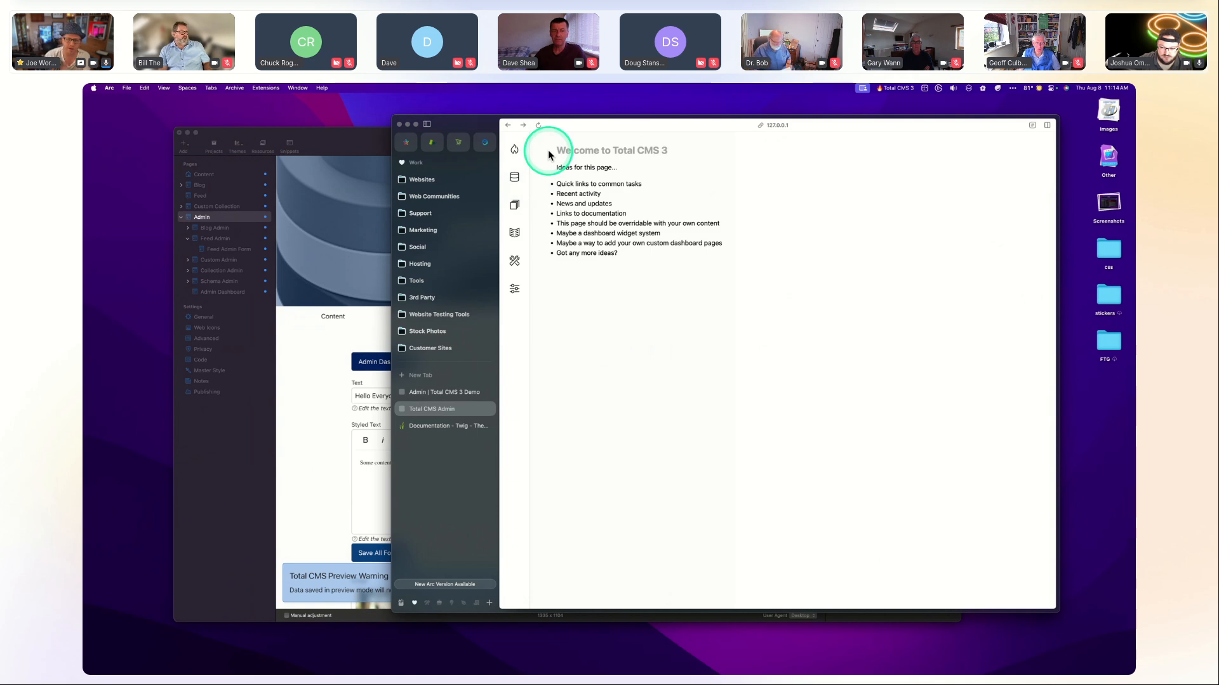
pyautogui.click(310, 378)
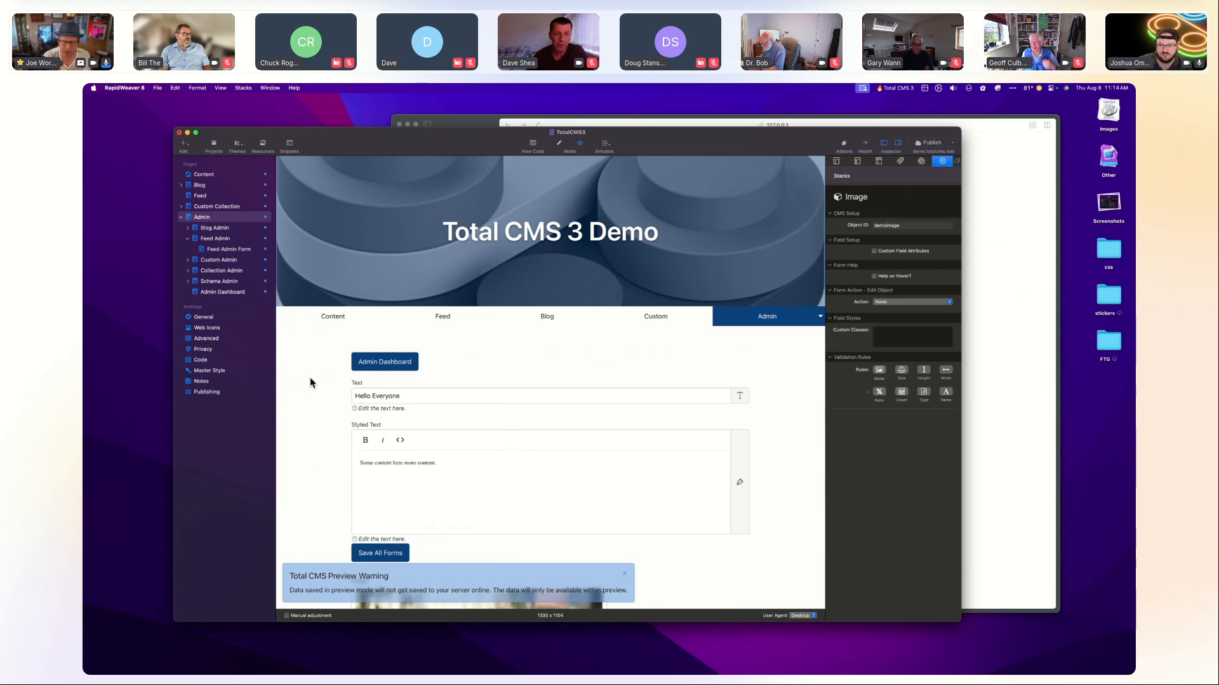
# Close the Total CMS Admin tab in Arc and return to RapidWeaver.
pyautogui.click(1003, 317)
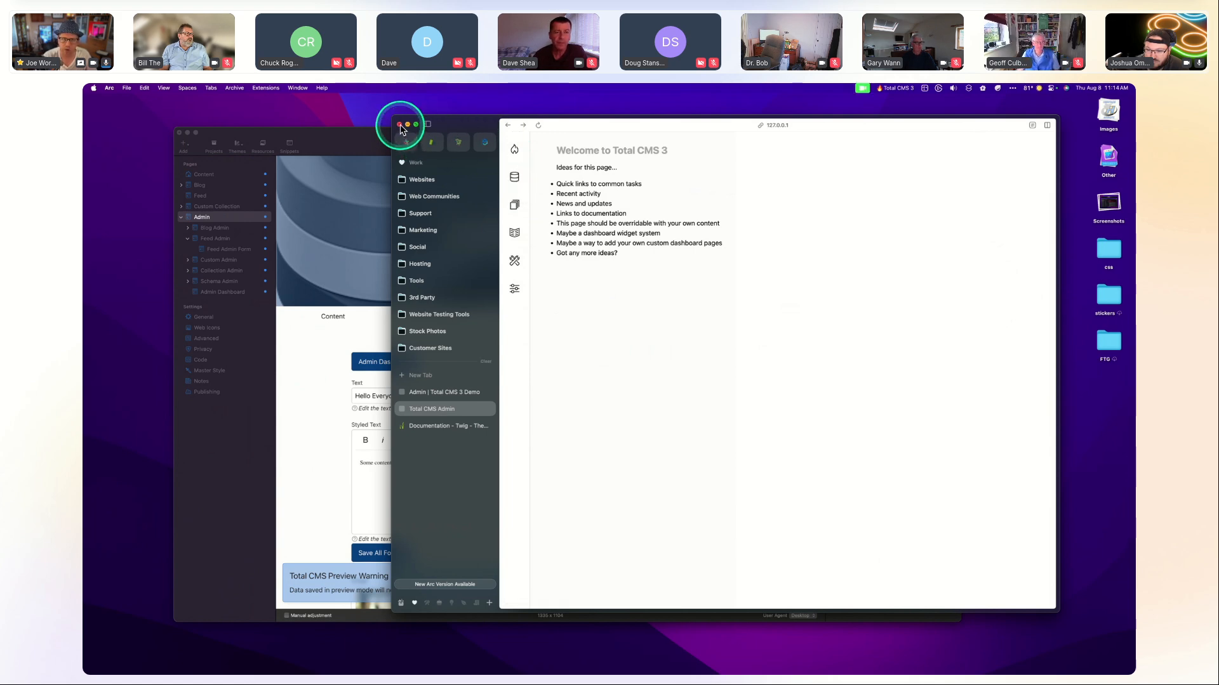
pyautogui.click(488, 409)
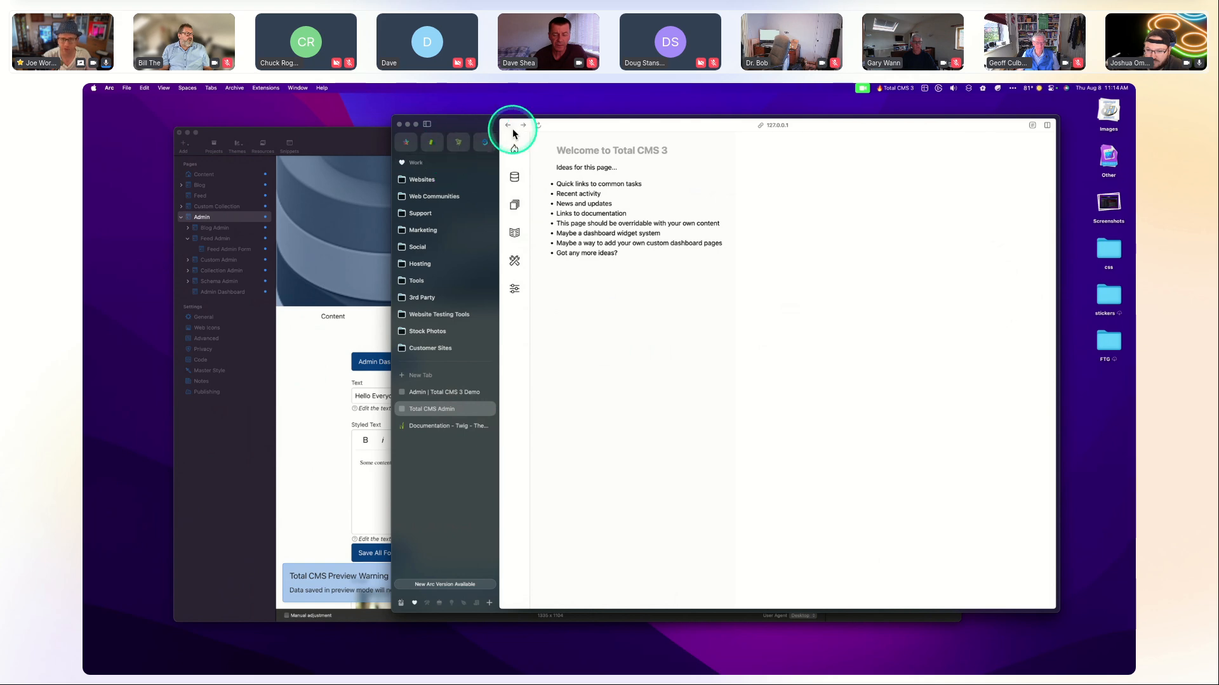
pyautogui.click(325, 326)
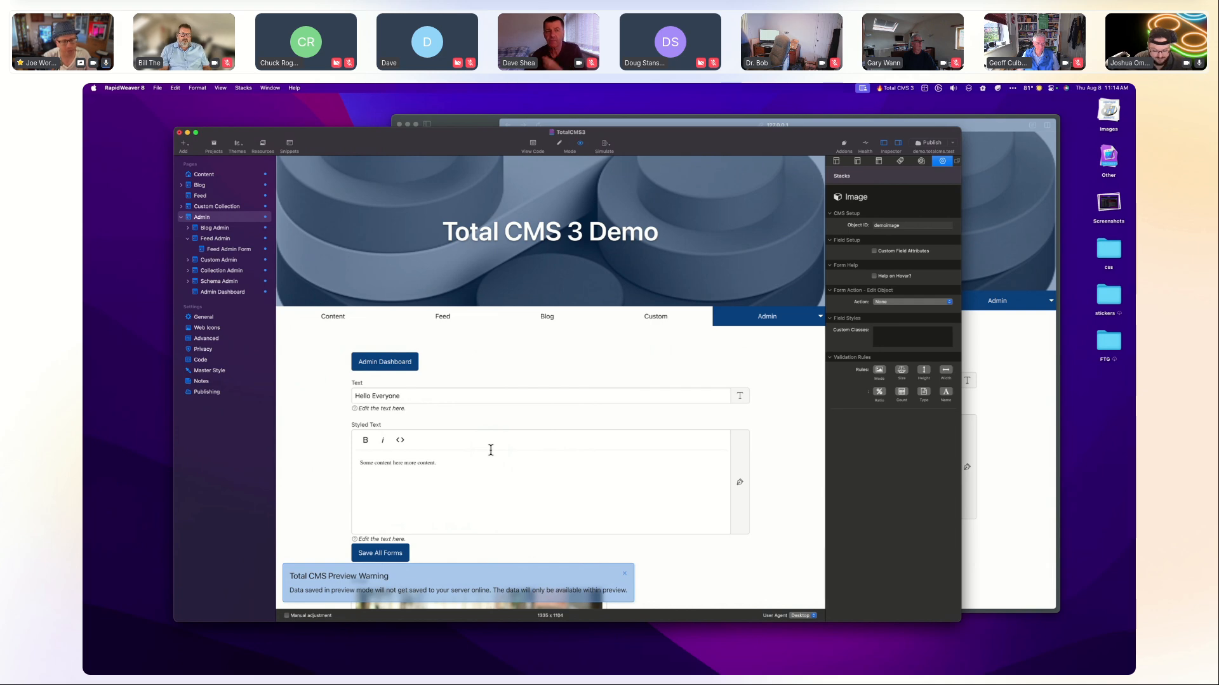
# Dismiss the Total CMS Preview Warning on the Admin page and switch that page to edit mode.
pyautogui.click(590, 578)
pyautogui.click(624, 574)
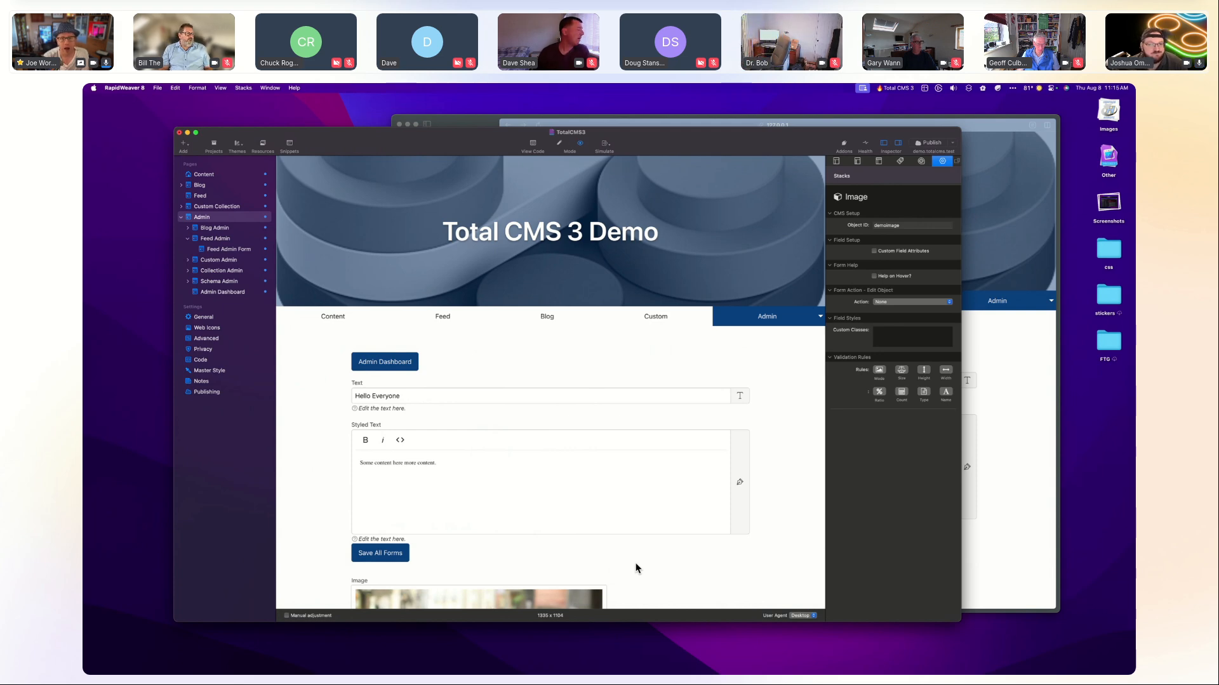
pyautogui.click(560, 144)
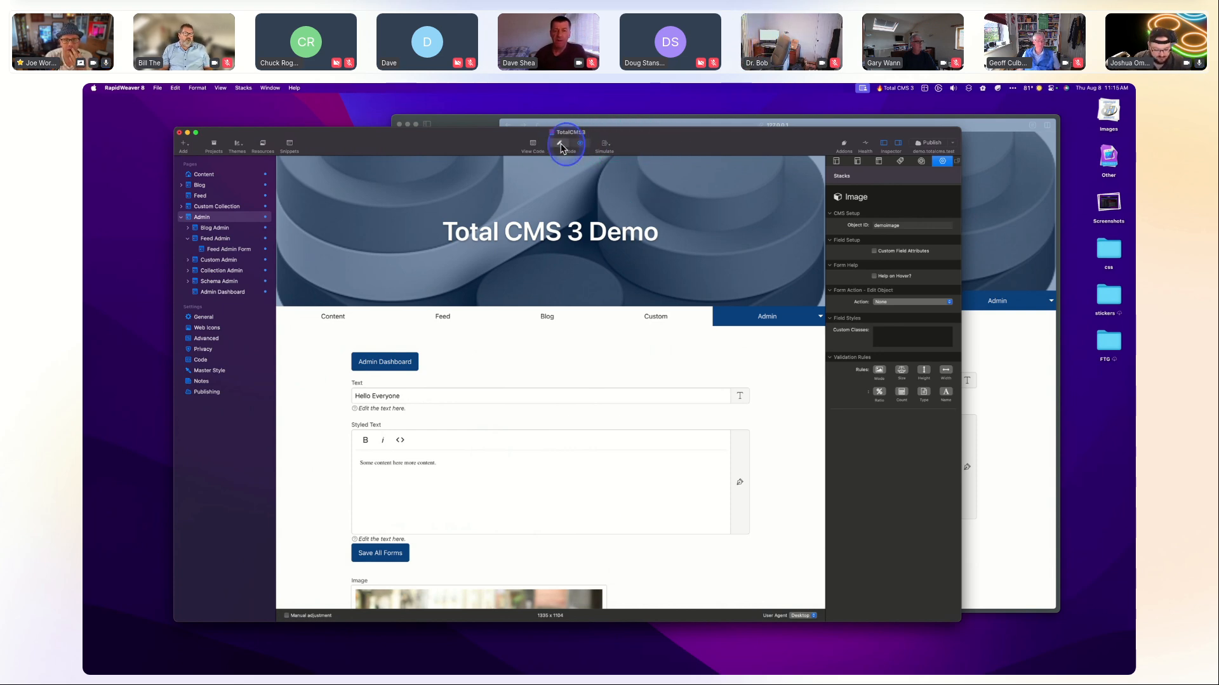
# Open demo.totalcms.test in a new Arc tab, look over its Content page and return to RapidWeaver.
pyautogui.click(632, 118)
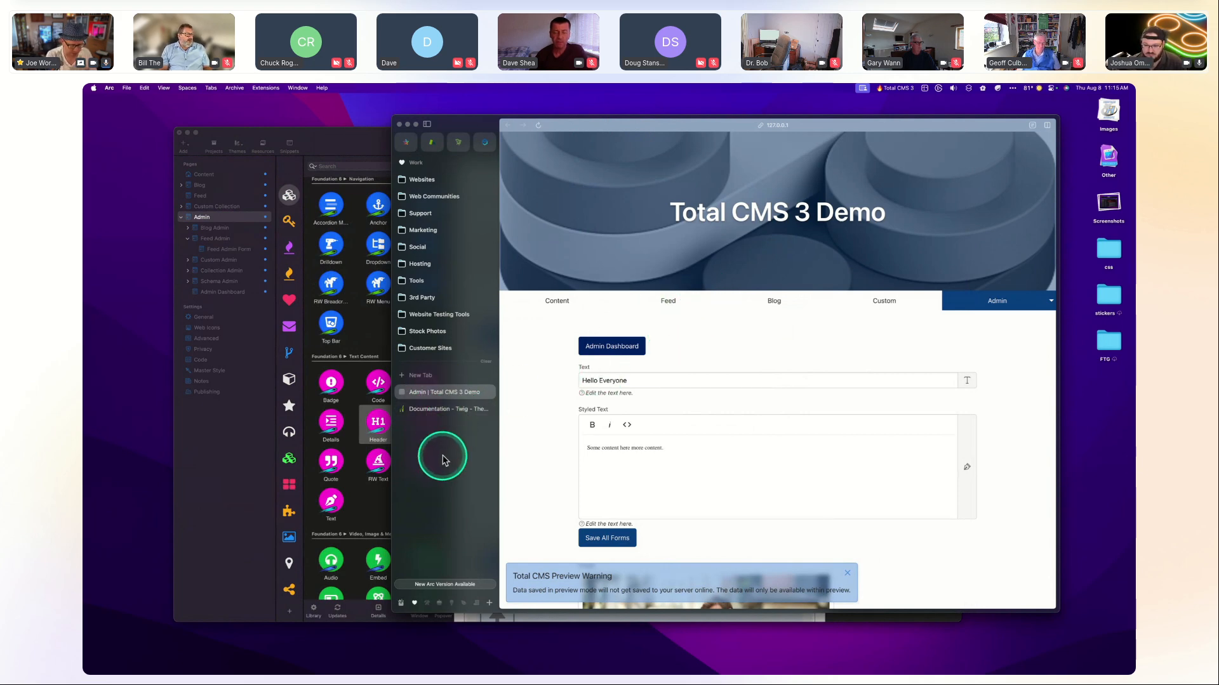
pyautogui.press('super+t')
pyautogui.write('demo')
pyautogui.press('Return')
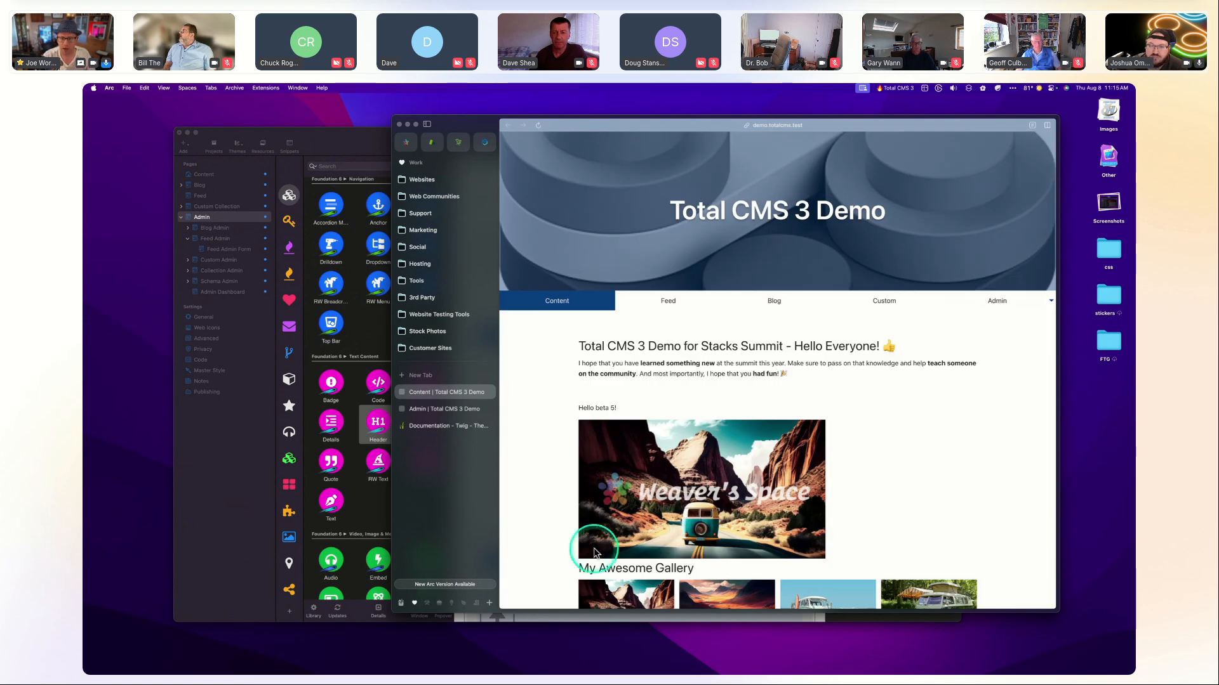
pyautogui.scroll(-2, 697, 409)
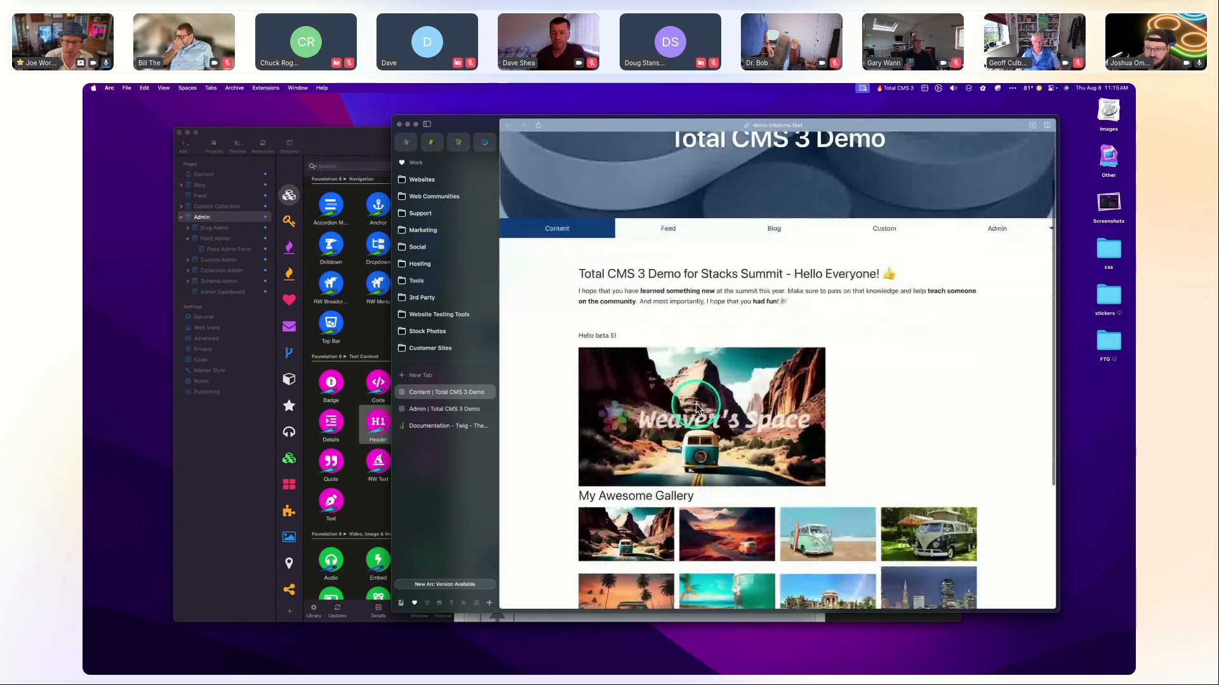
pyautogui.scroll(-4, 696, 406)
pyautogui.scroll(6, 698, 401)
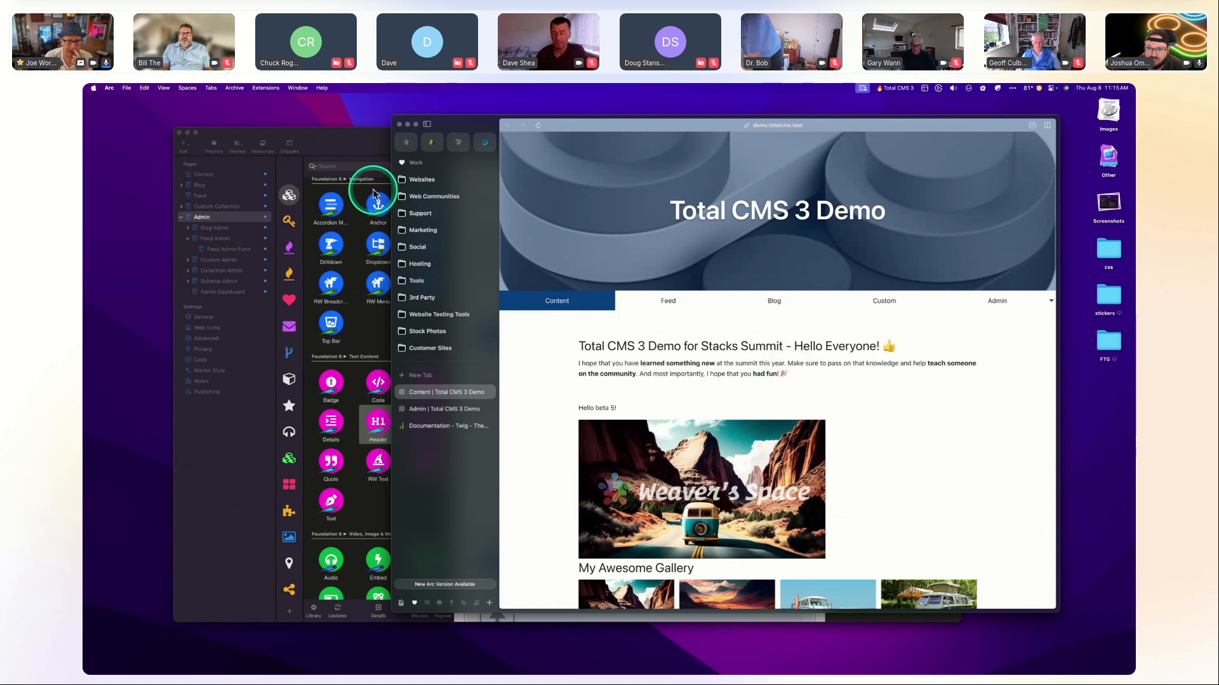
pyautogui.click(353, 132)
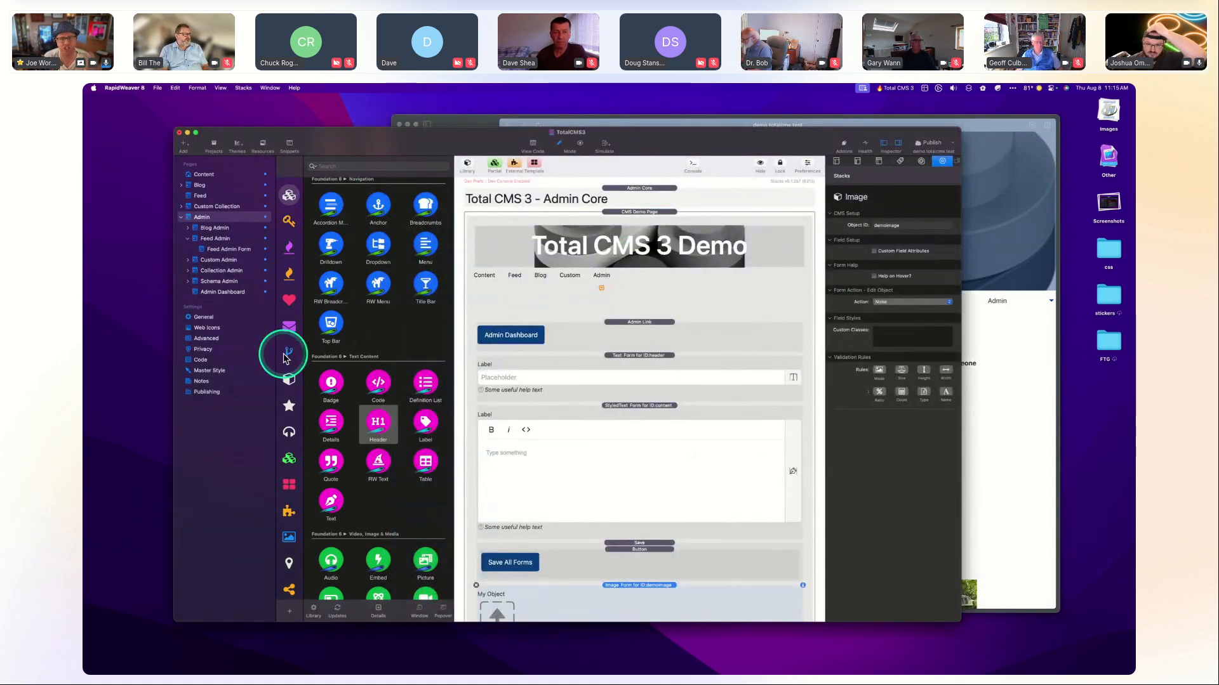
pyautogui.click(411, 149)
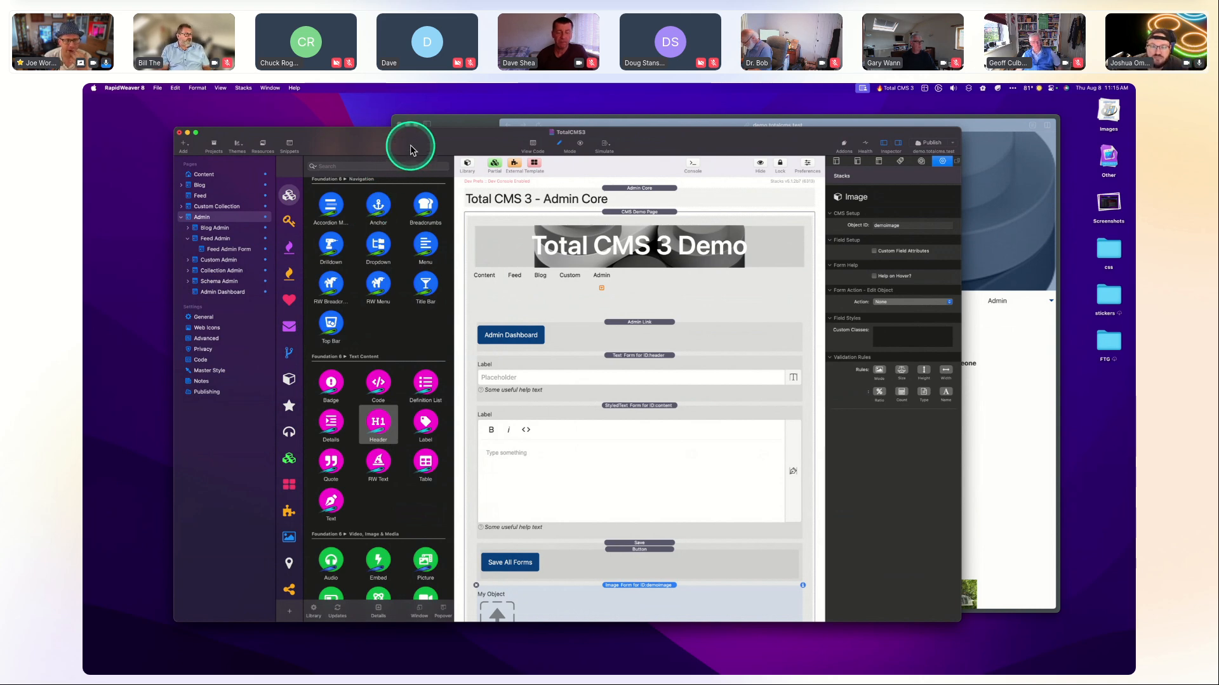
pyautogui.moveTo(411, 149); pyautogui.dragTo(411, 158)
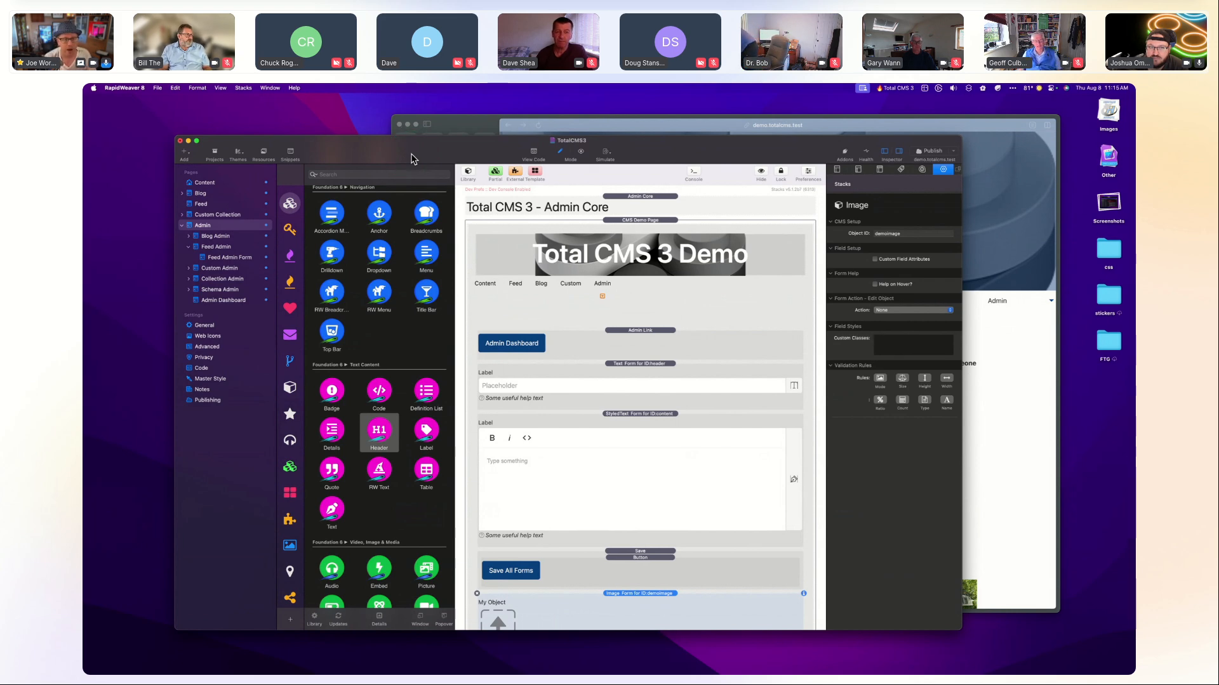
pyautogui.click(412, 157)
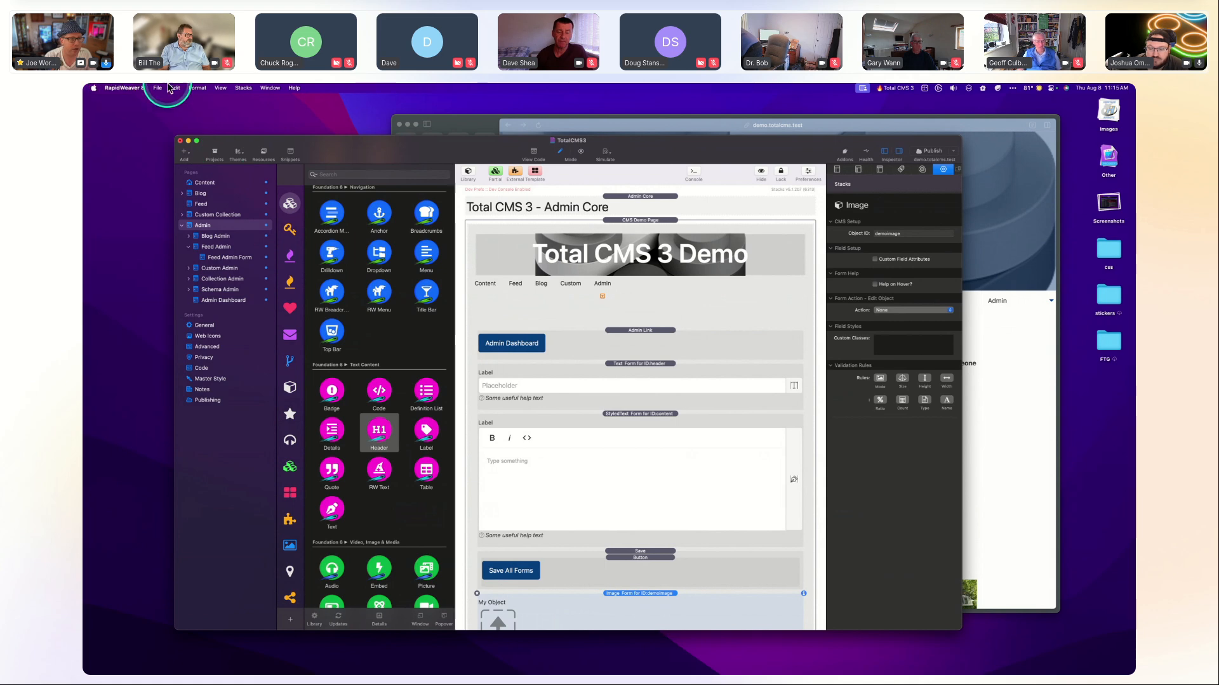
# Export the site, choosing the demo.totalcms.test folder inside Websites as the export folder.
pyautogui.click(159, 87)
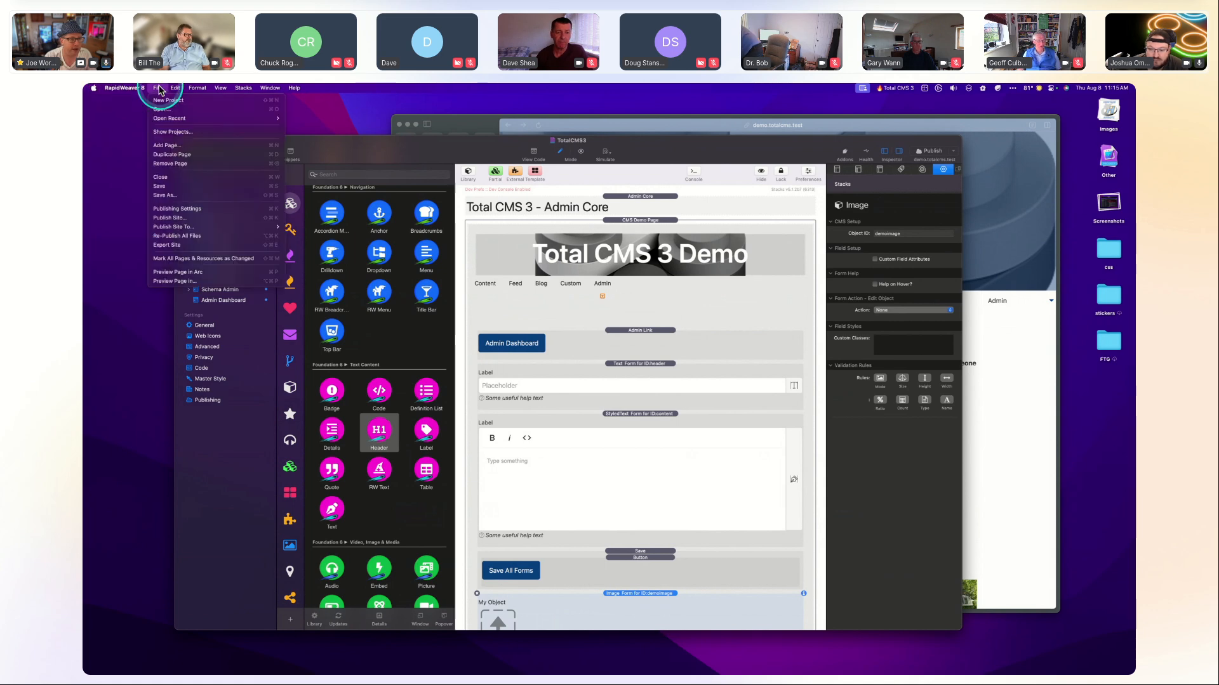
pyautogui.click(214, 246)
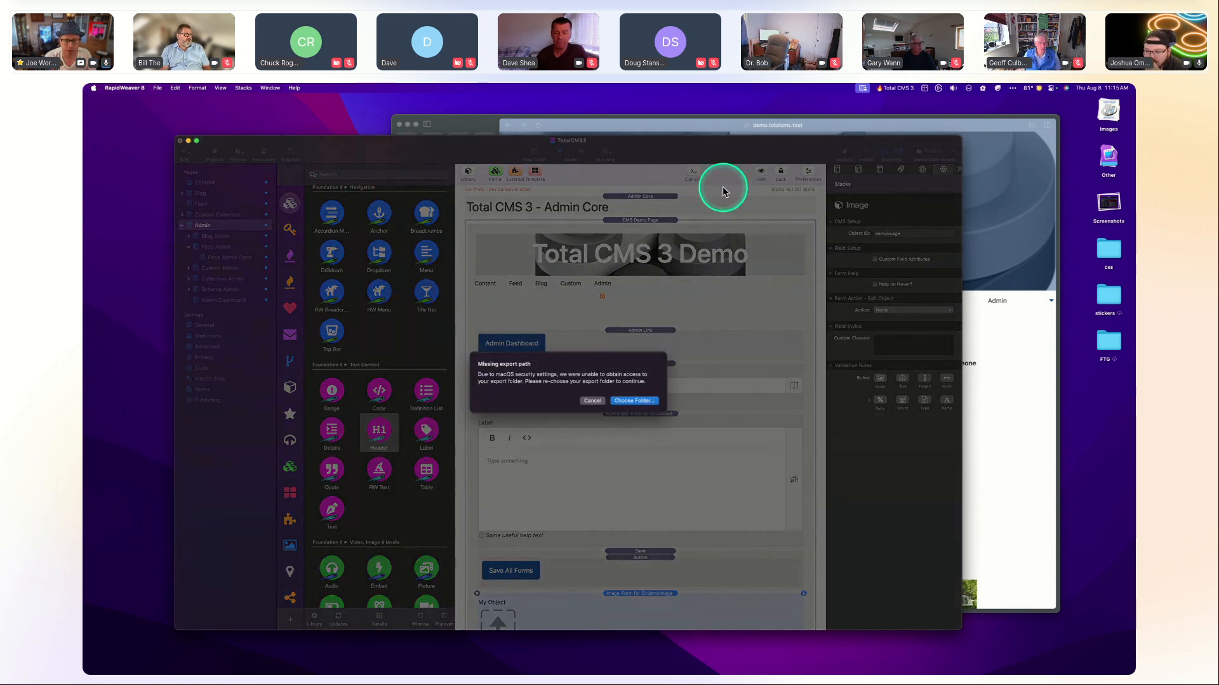
pyautogui.click(633, 401)
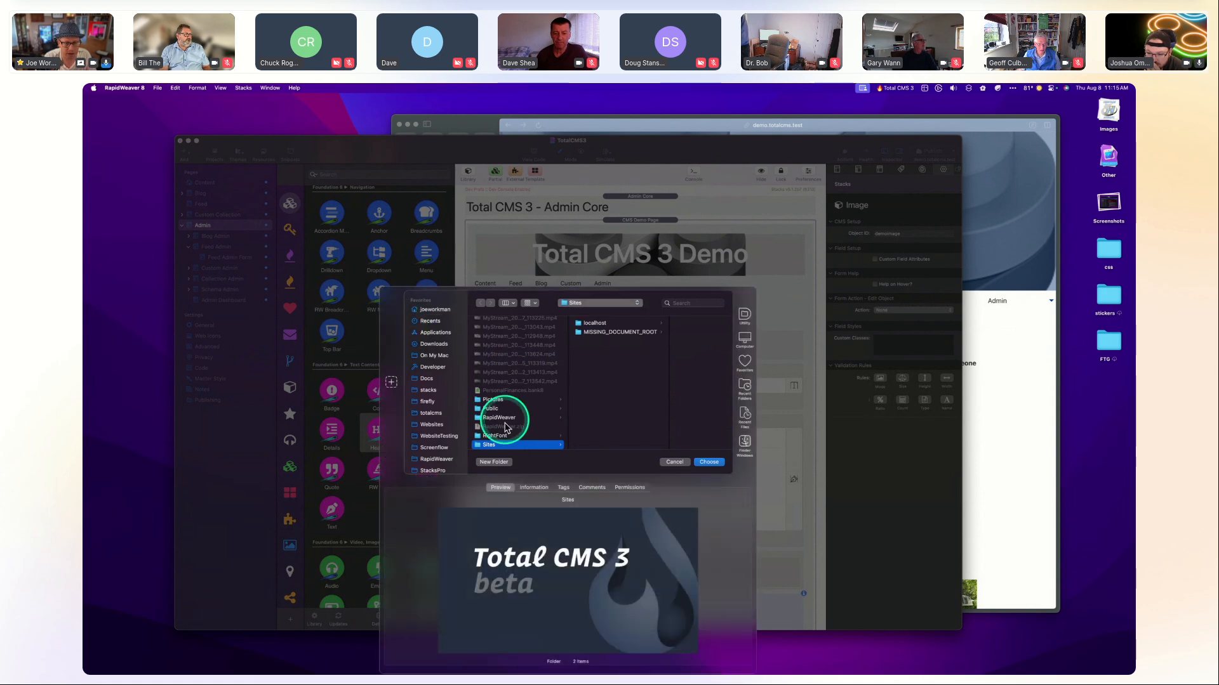
pyautogui.click(426, 425)
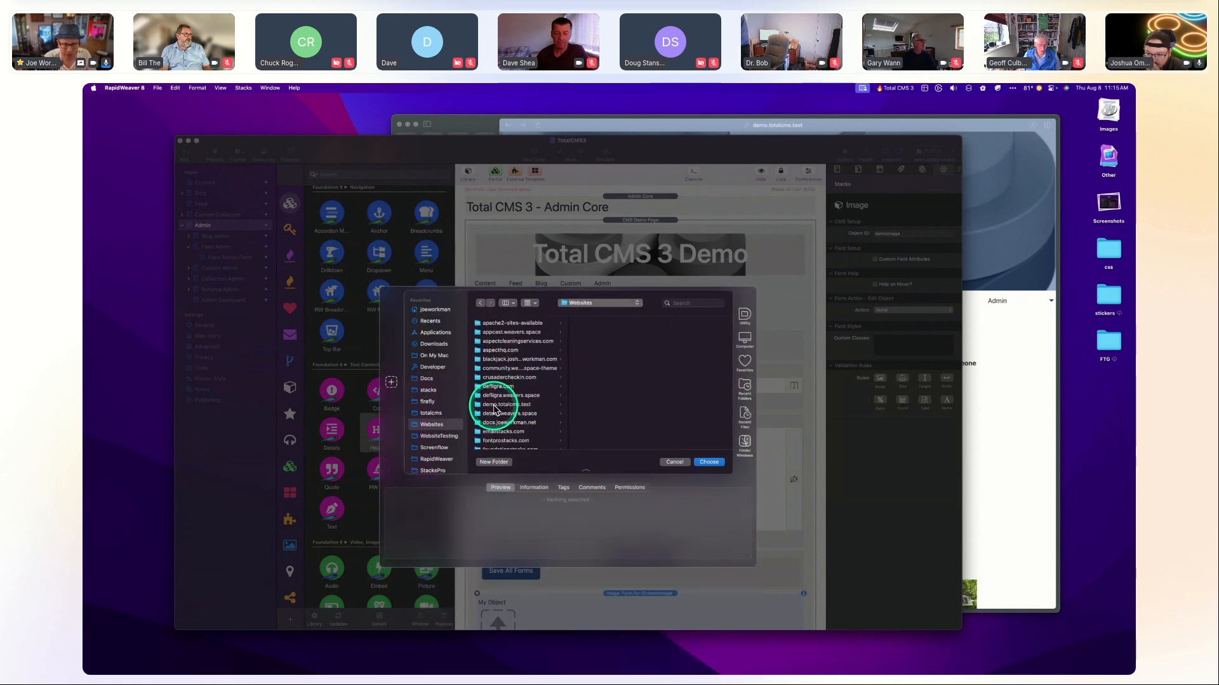
pyautogui.click(495, 406)
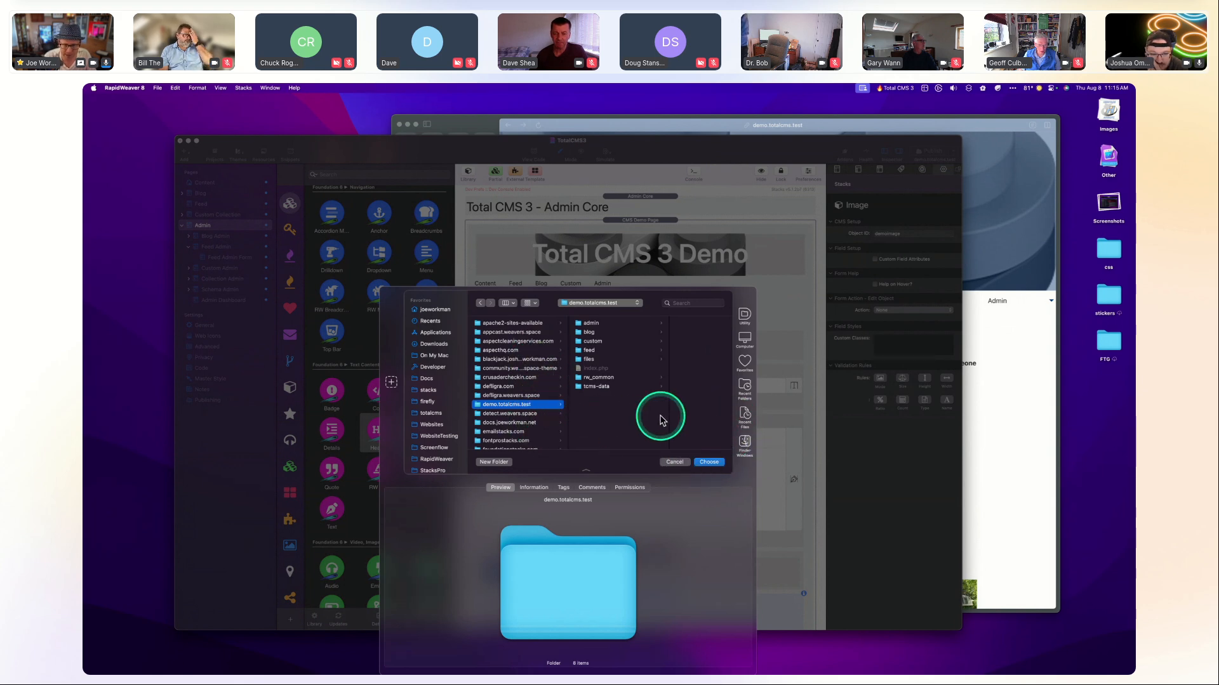
pyautogui.click(705, 462)
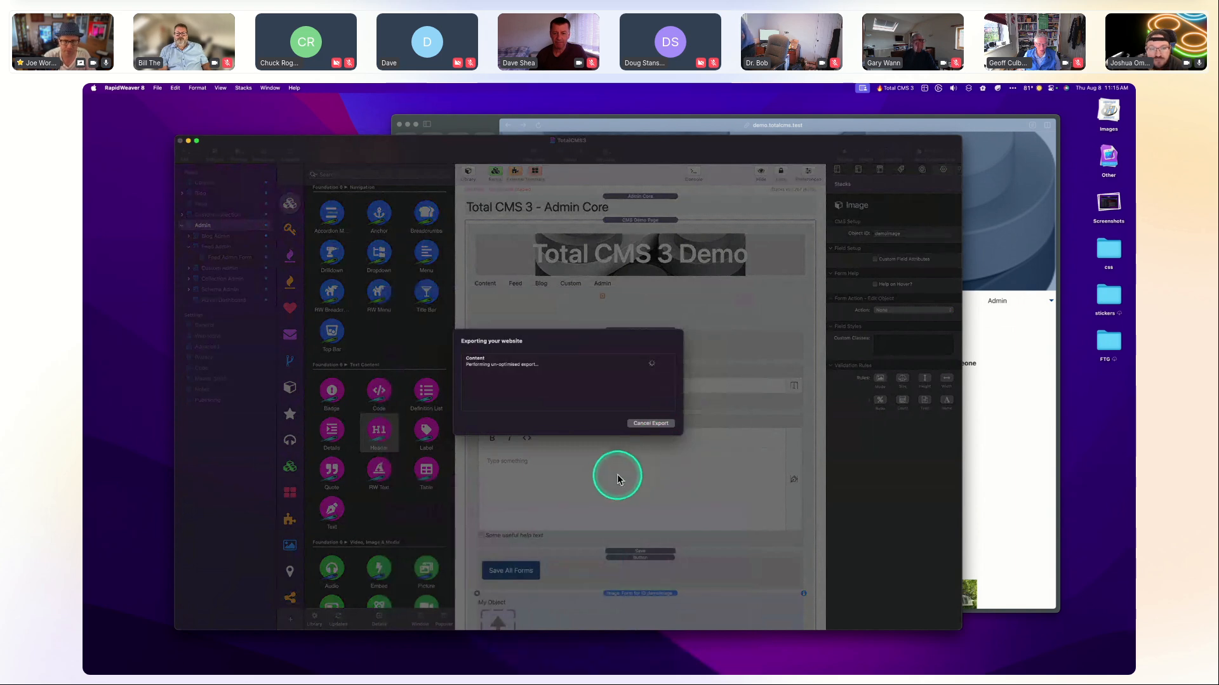
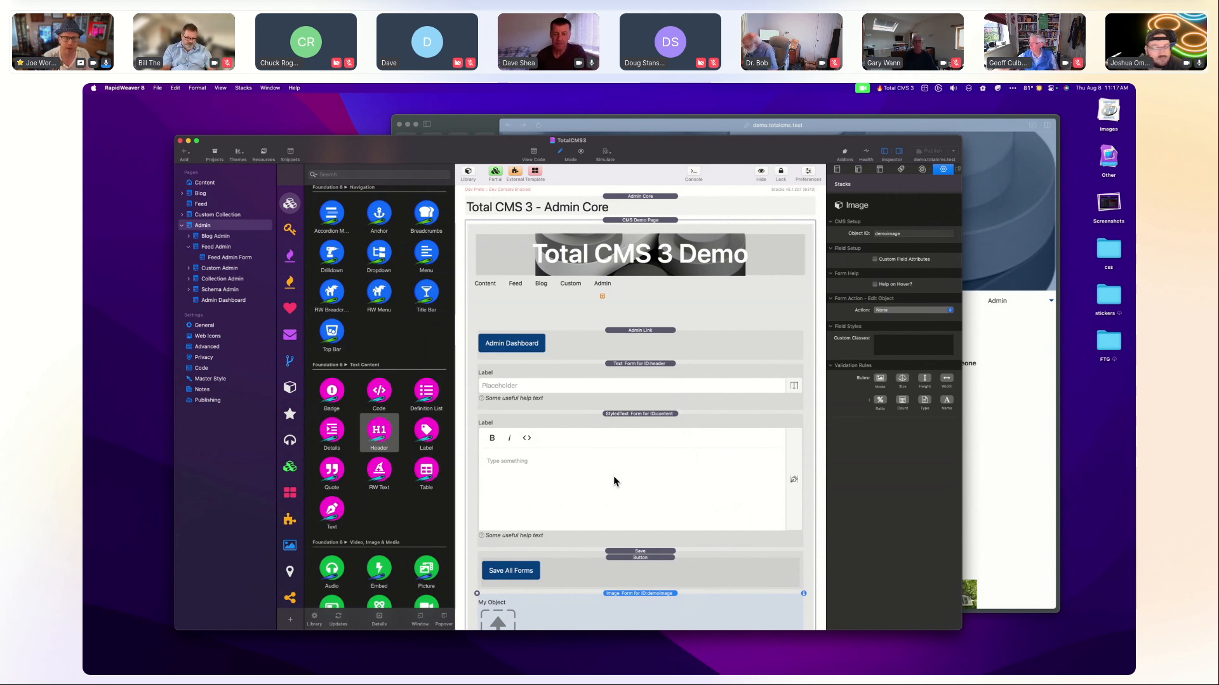
# Switch to Arc and open the demo site's Admin page, followed by its admin dashboard.
pyautogui.click(696, 114)
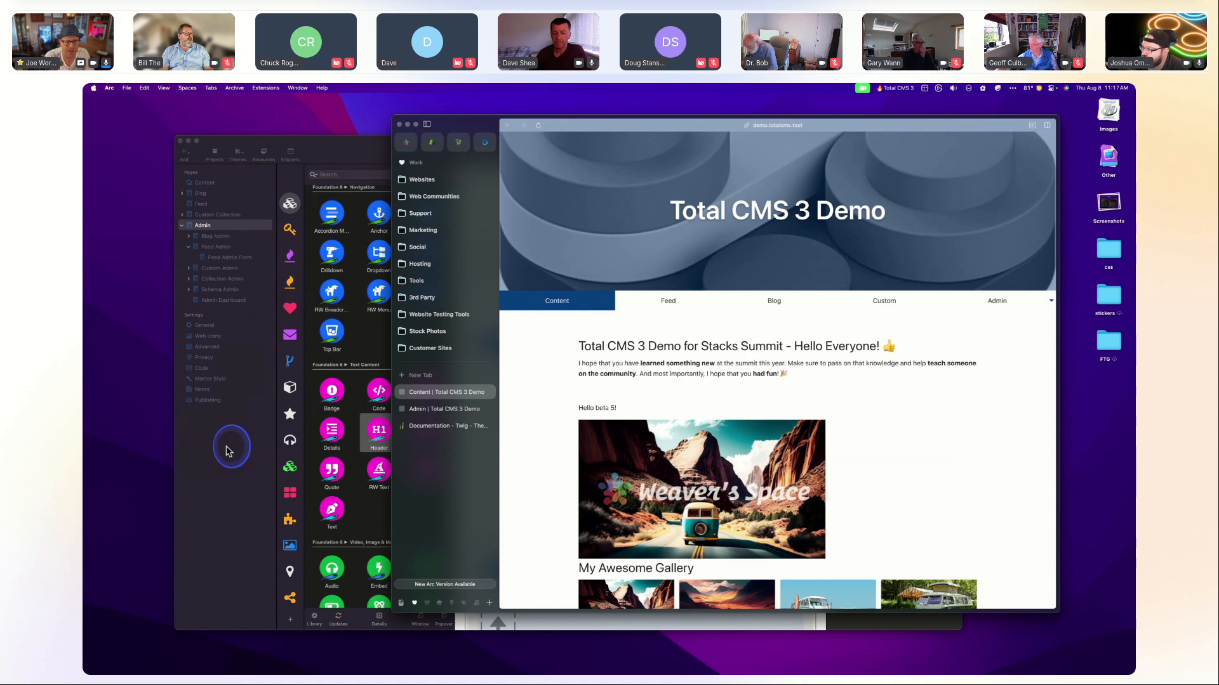
pyautogui.click(454, 374)
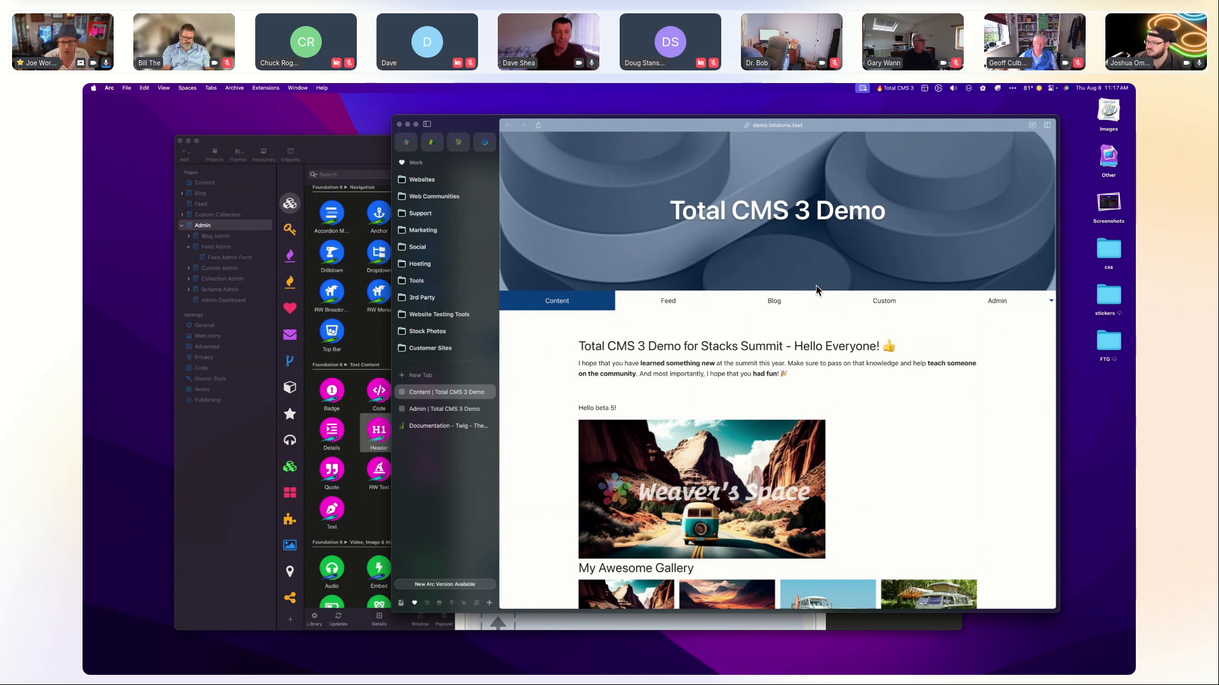
pyautogui.click(992, 303)
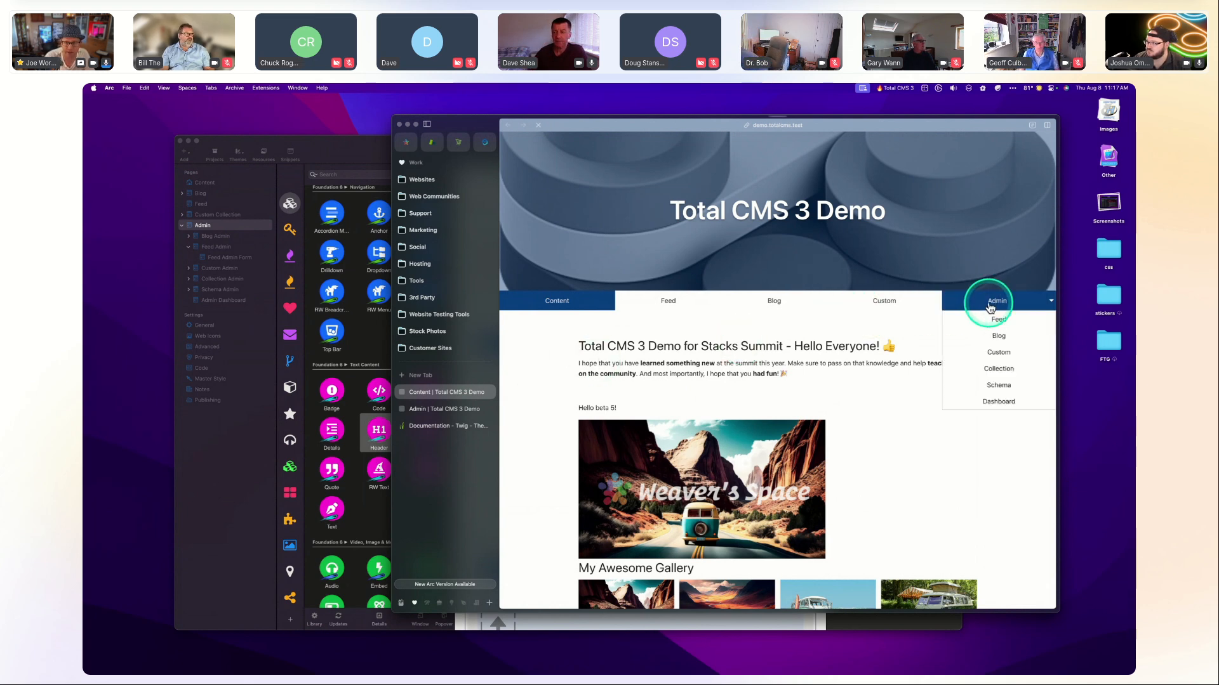
pyautogui.click(607, 343)
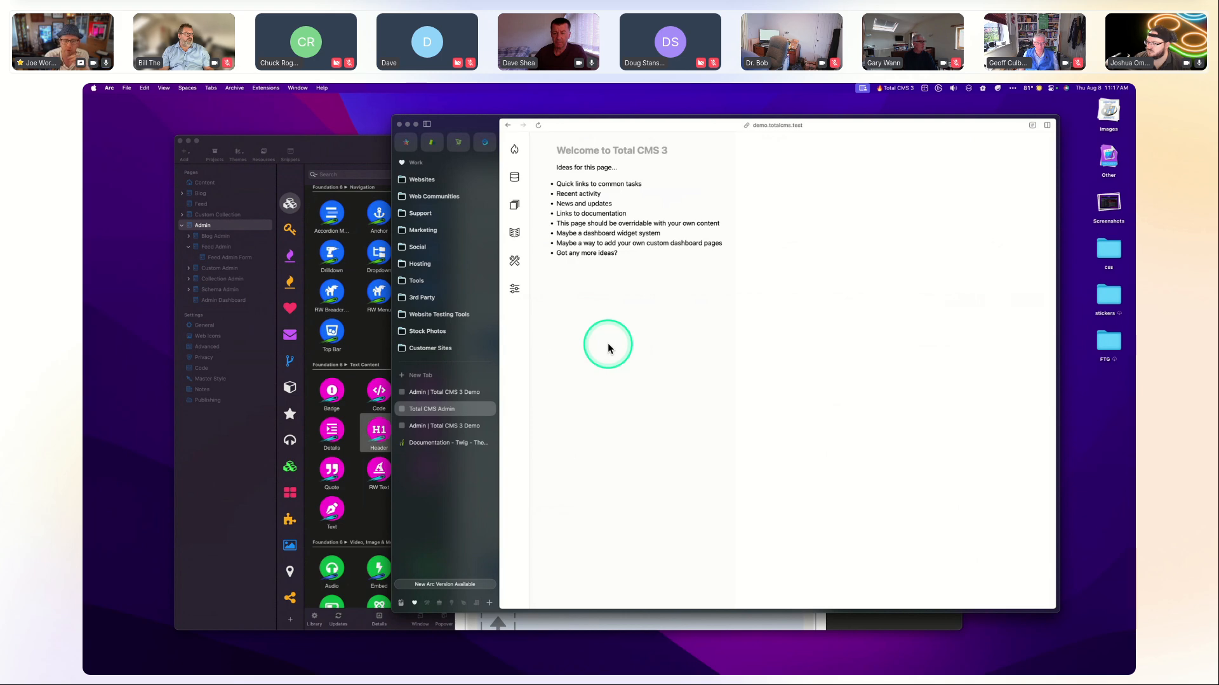
# Select the Admin Link stack on RapidWeaver's Admin page and compare it with the dashboard in Arc, ending in RapidWeaver.
pyautogui.click(252, 455)
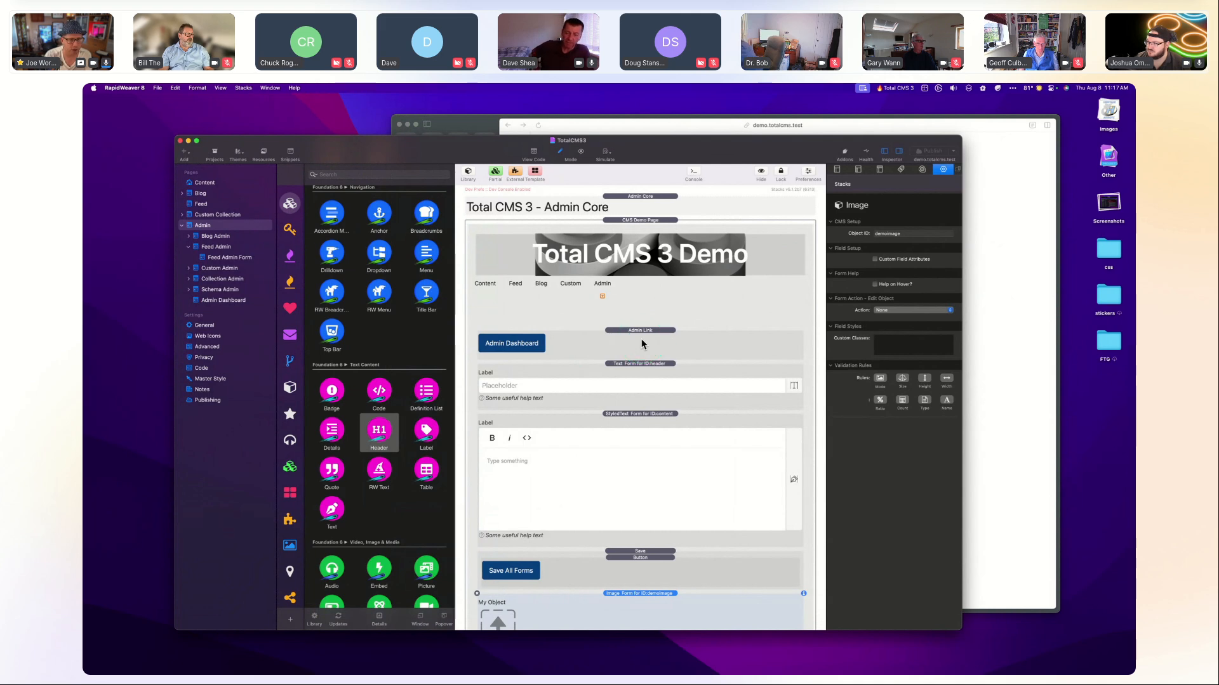
pyautogui.click(642, 343)
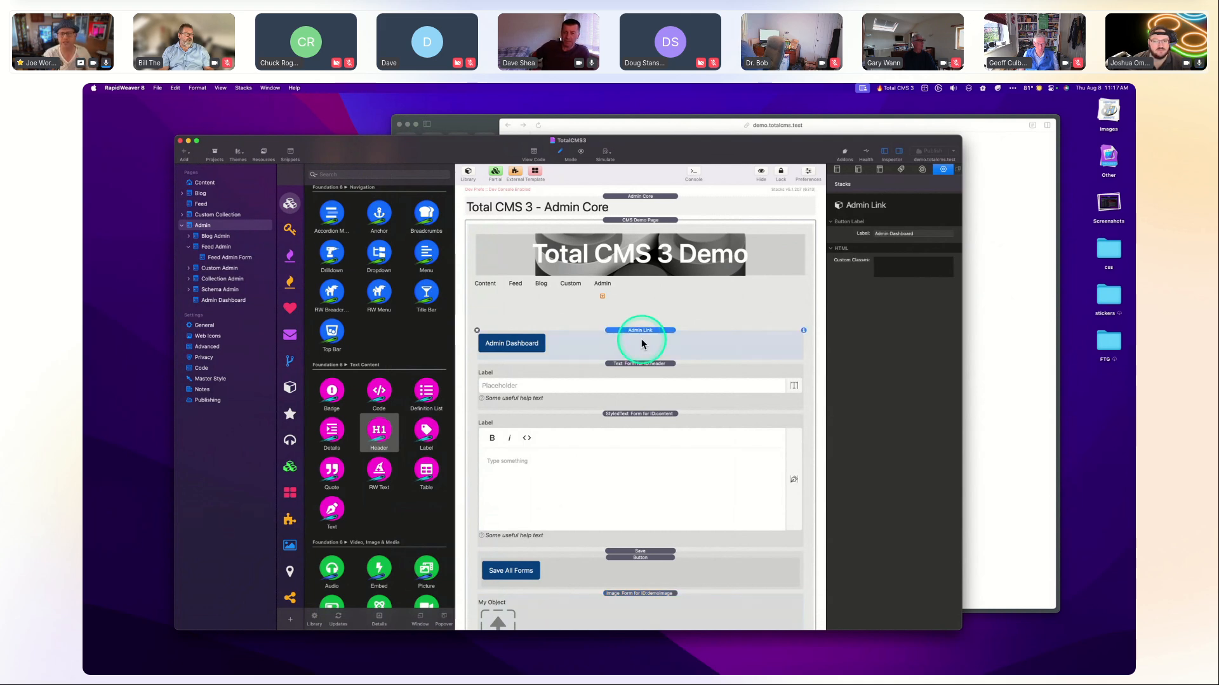
pyautogui.click(1031, 204)
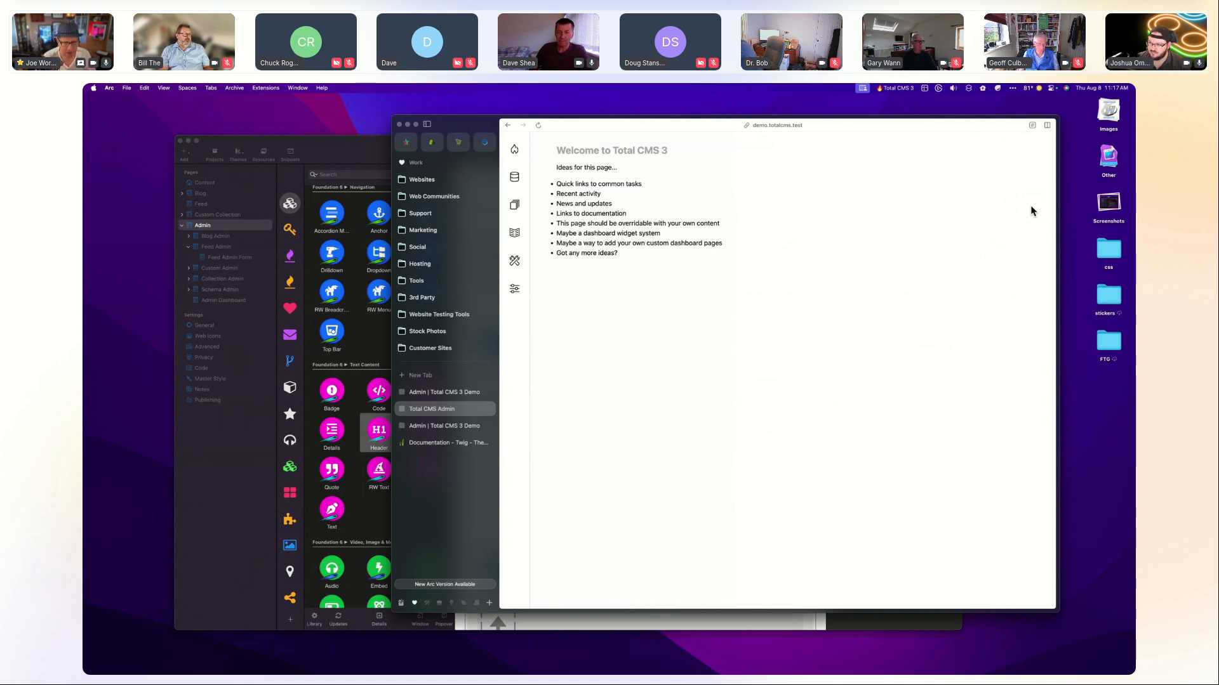
pyautogui.click(225, 474)
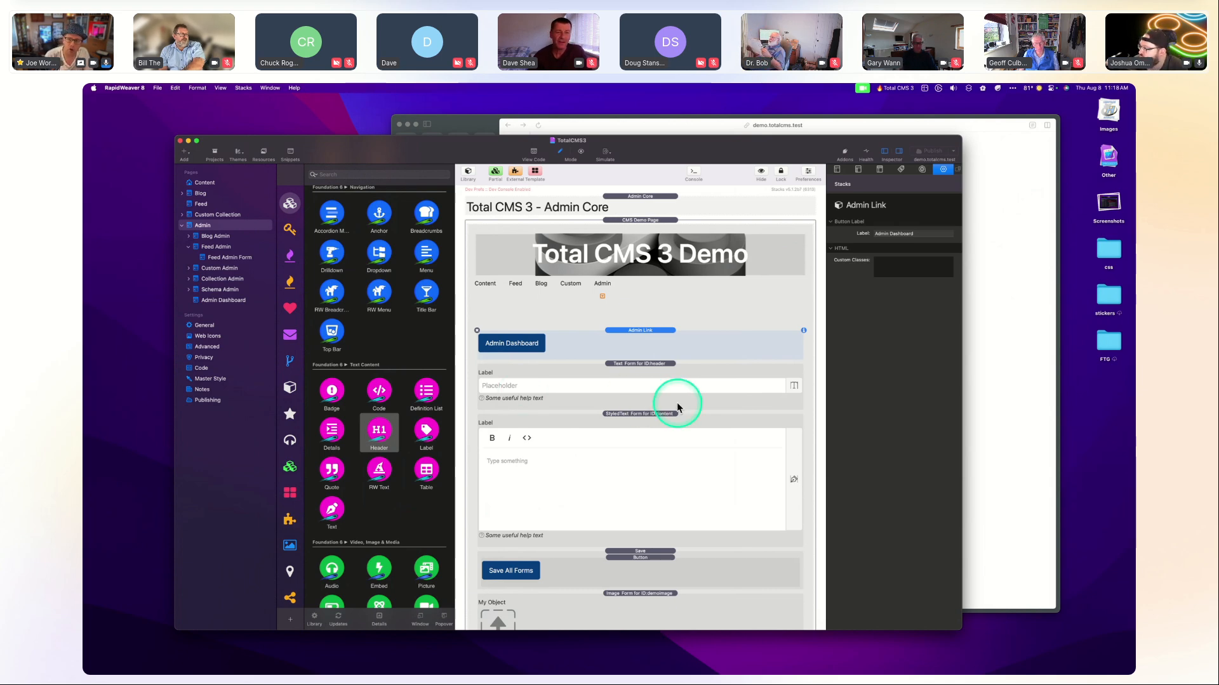
pyautogui.click(976, 365)
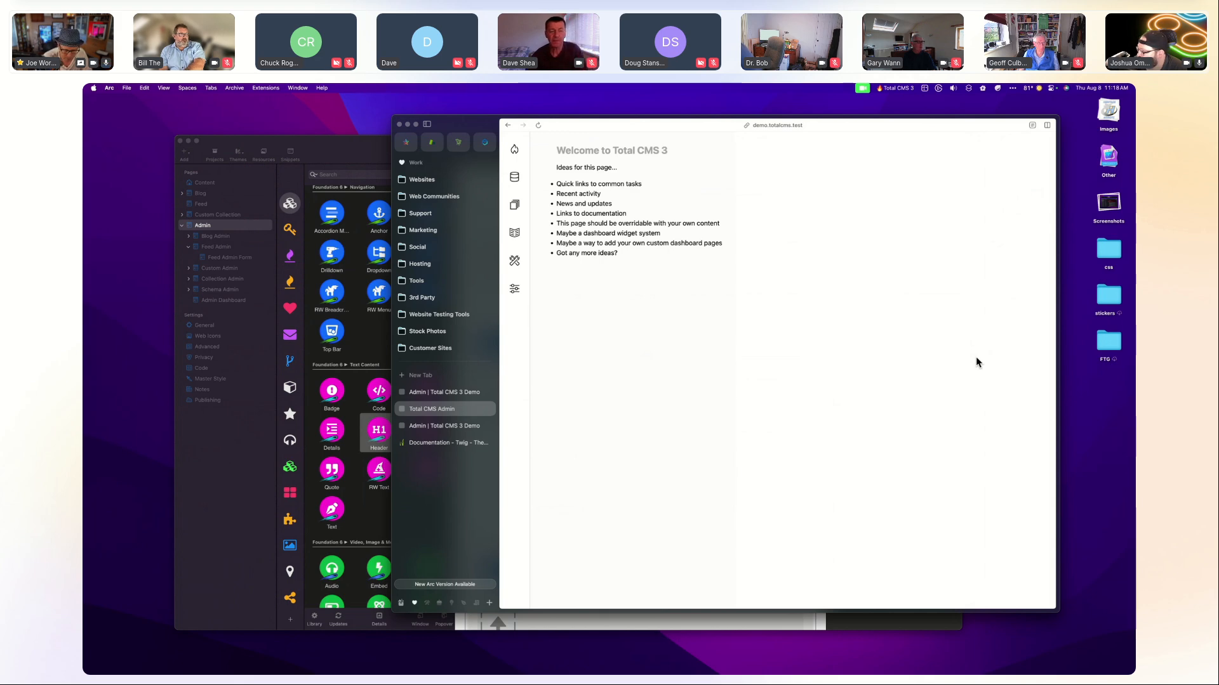
pyautogui.click(223, 498)
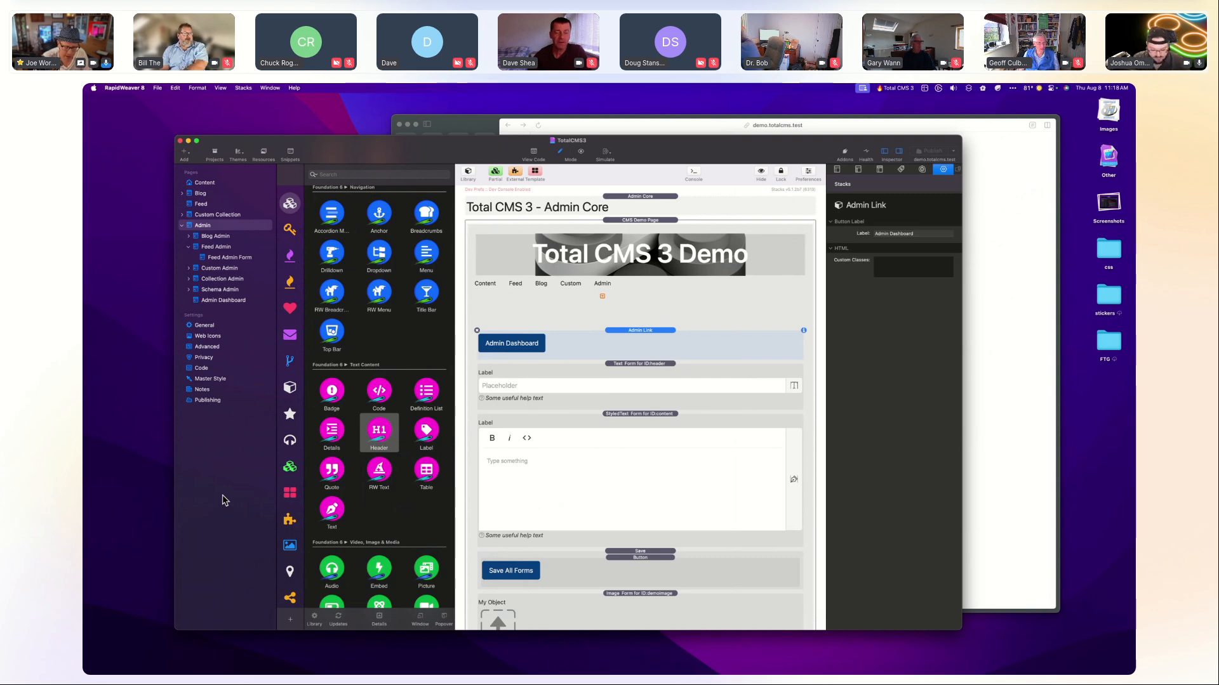
# Preview the Admin and Content pages, and select the Header stack containing the header macro in the Content page's edit mode.
pyautogui.press('super+shift+p')
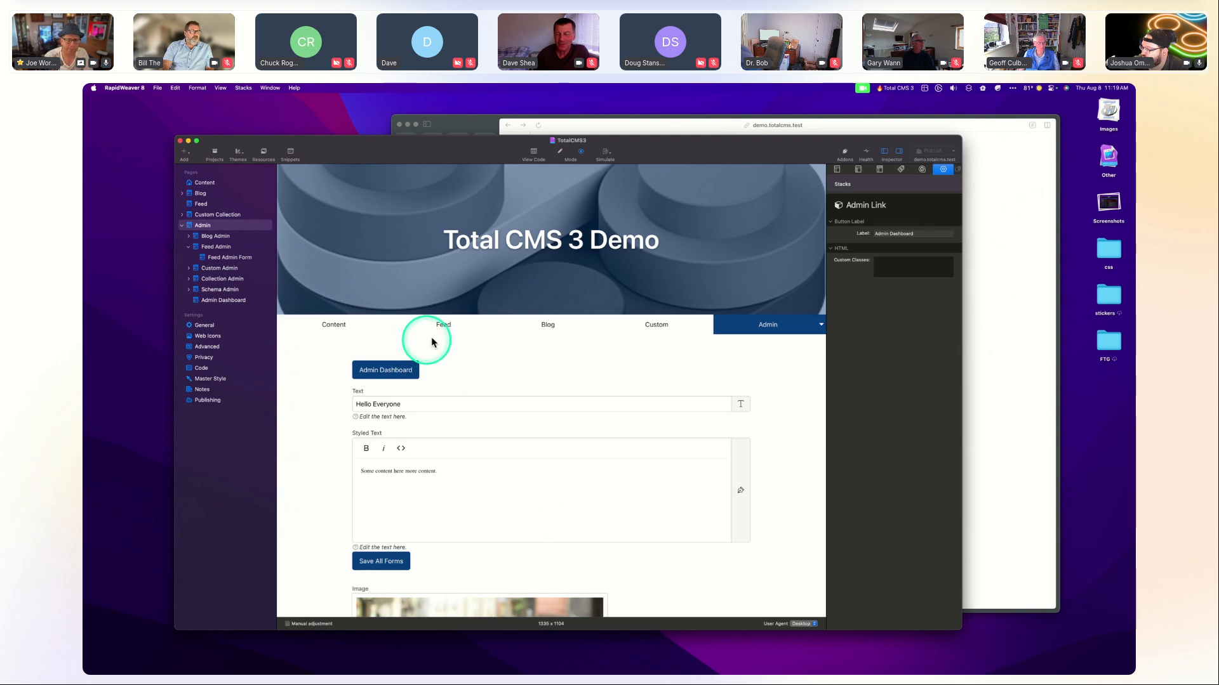
pyautogui.click(198, 183)
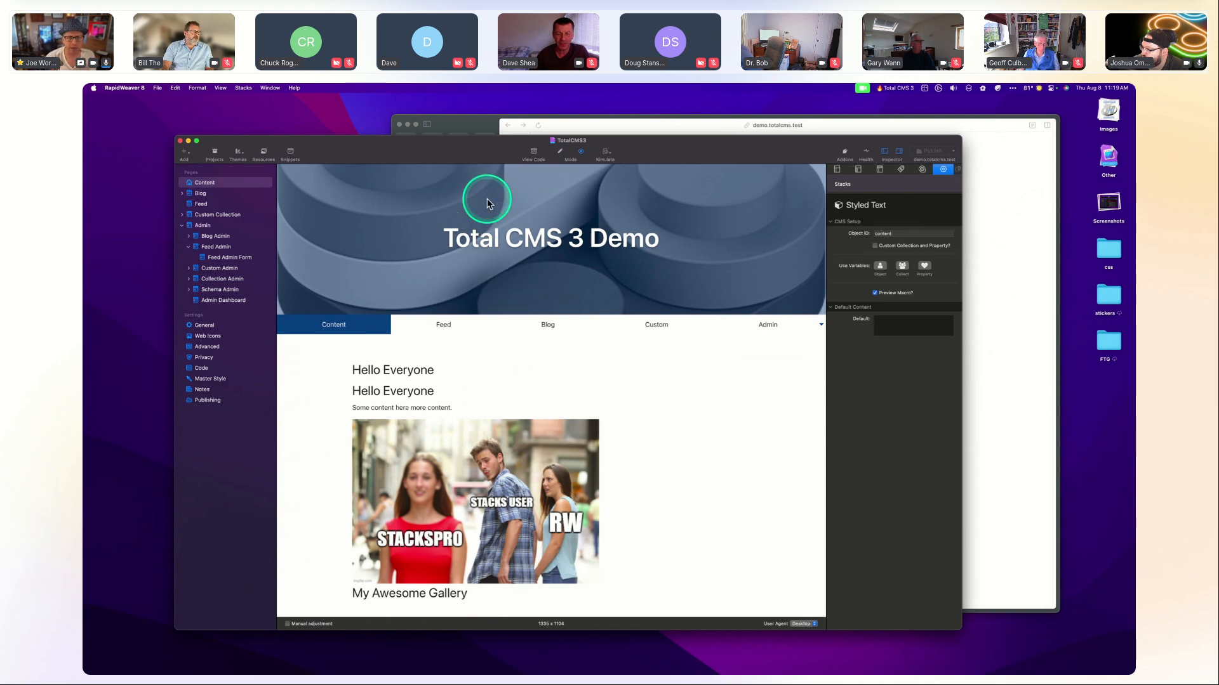
pyautogui.click(561, 155)
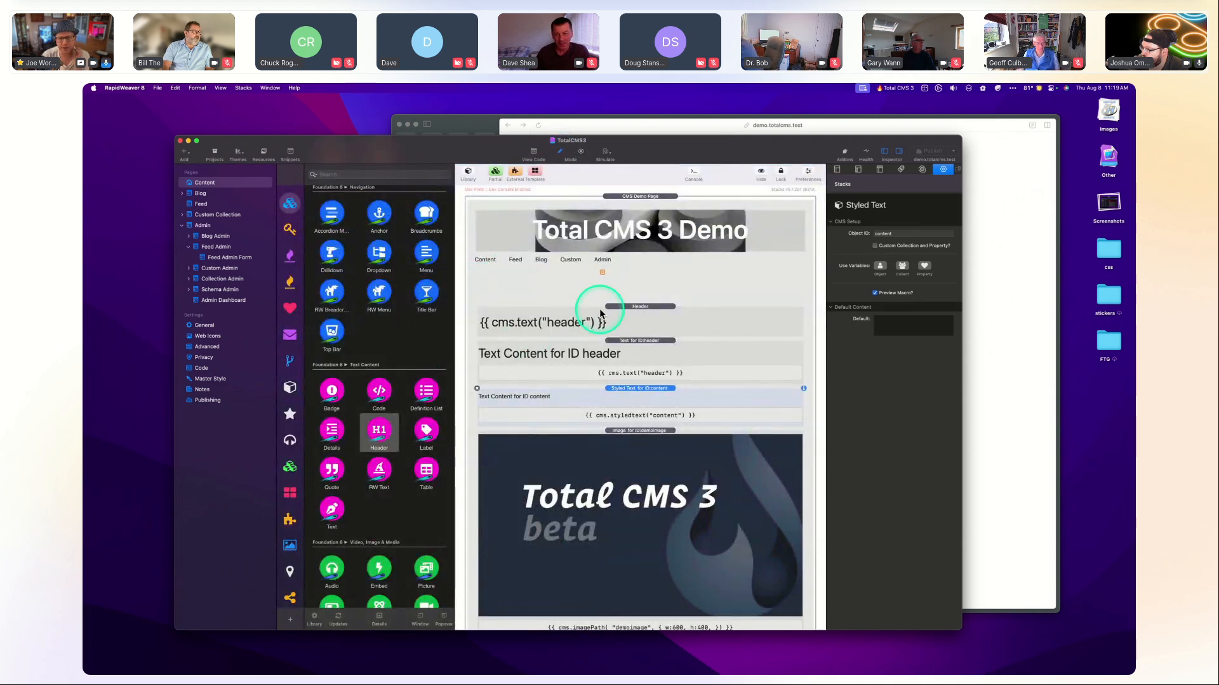
pyautogui.click(565, 333)
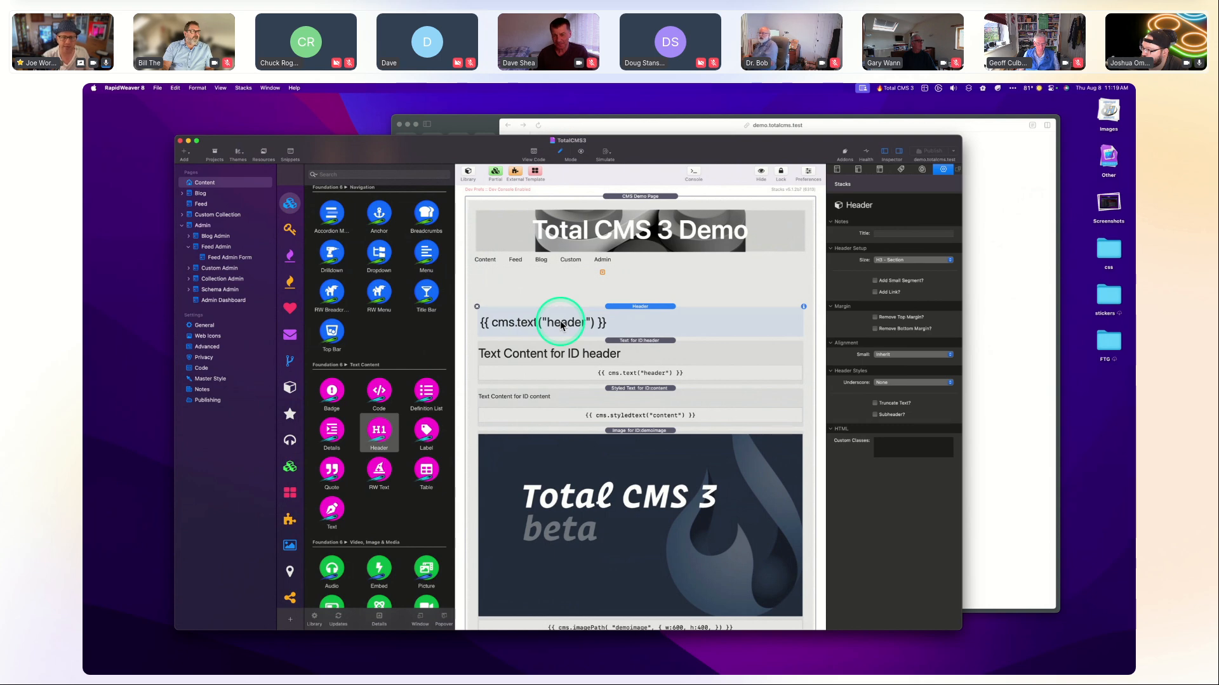
# Switch to Arc, open the Twig Overview in the dashboard docs and read the Forms macros through the Fields list.
pyautogui.click(1042, 203)
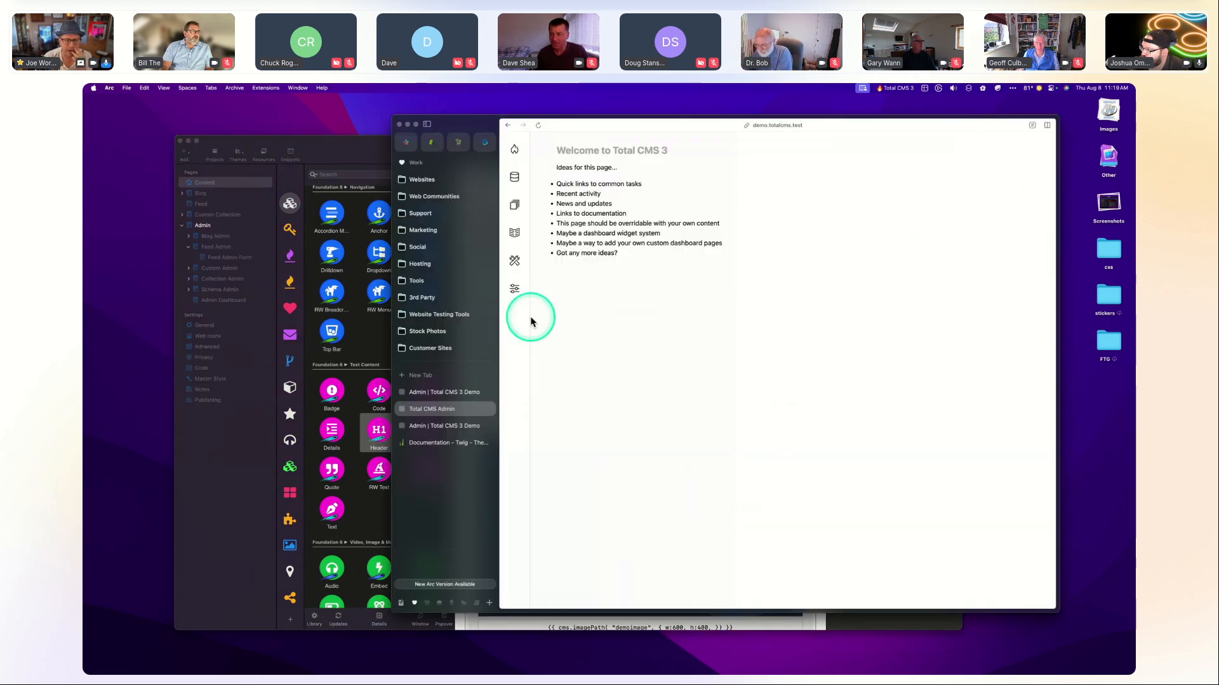
pyautogui.click(515, 233)
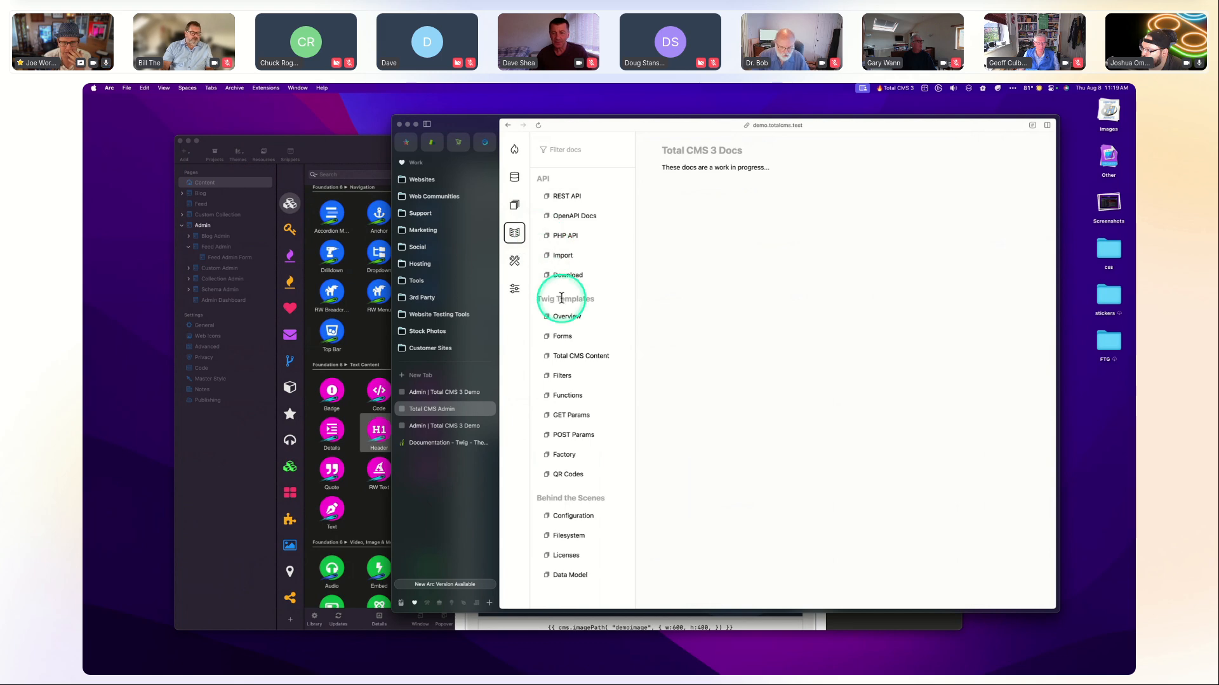
pyautogui.click(570, 317)
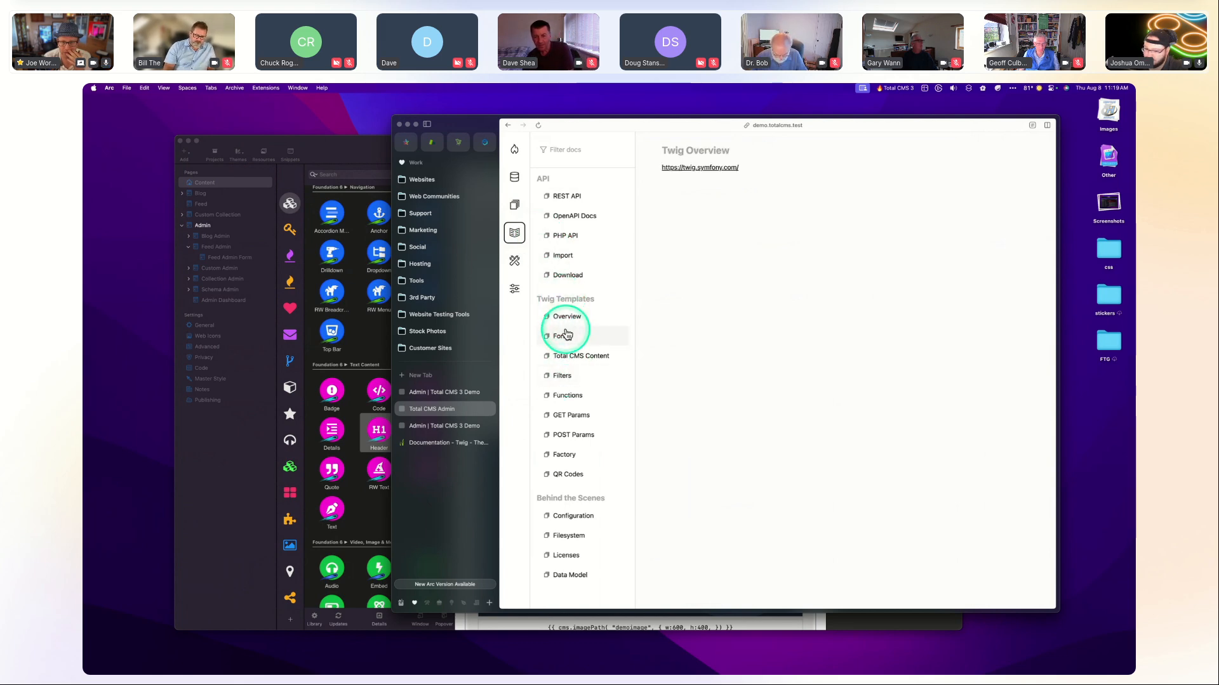
pyautogui.click(563, 338)
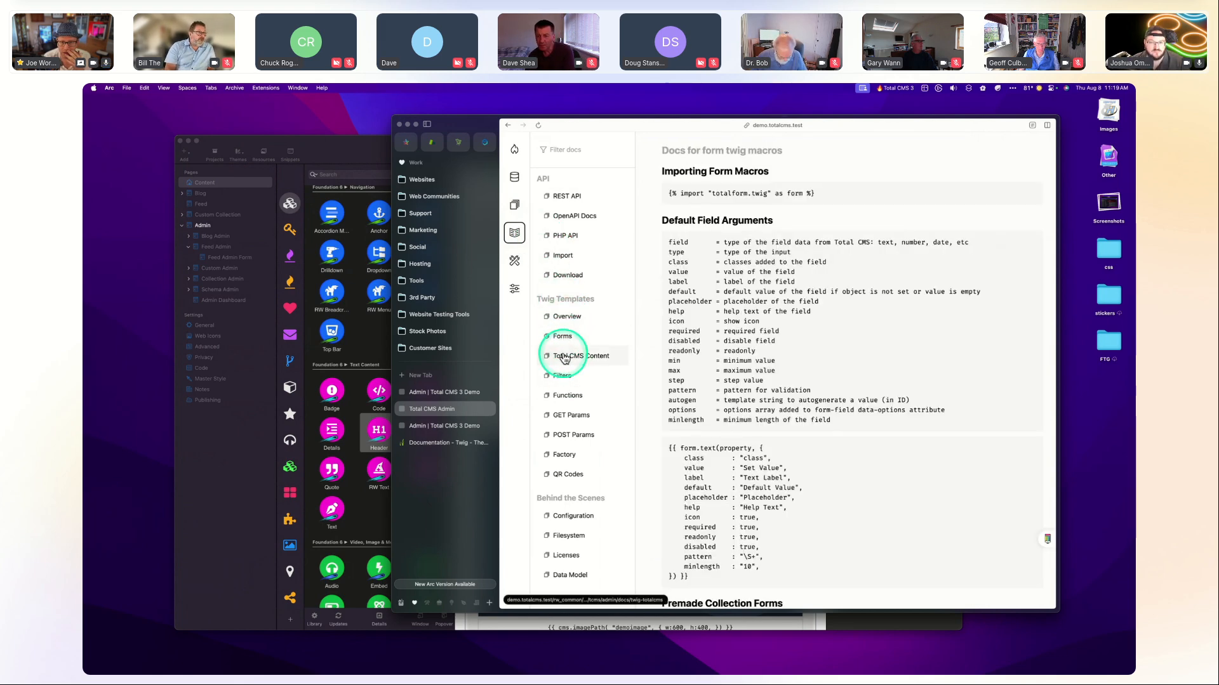
pyautogui.scroll(-4, 729, 302)
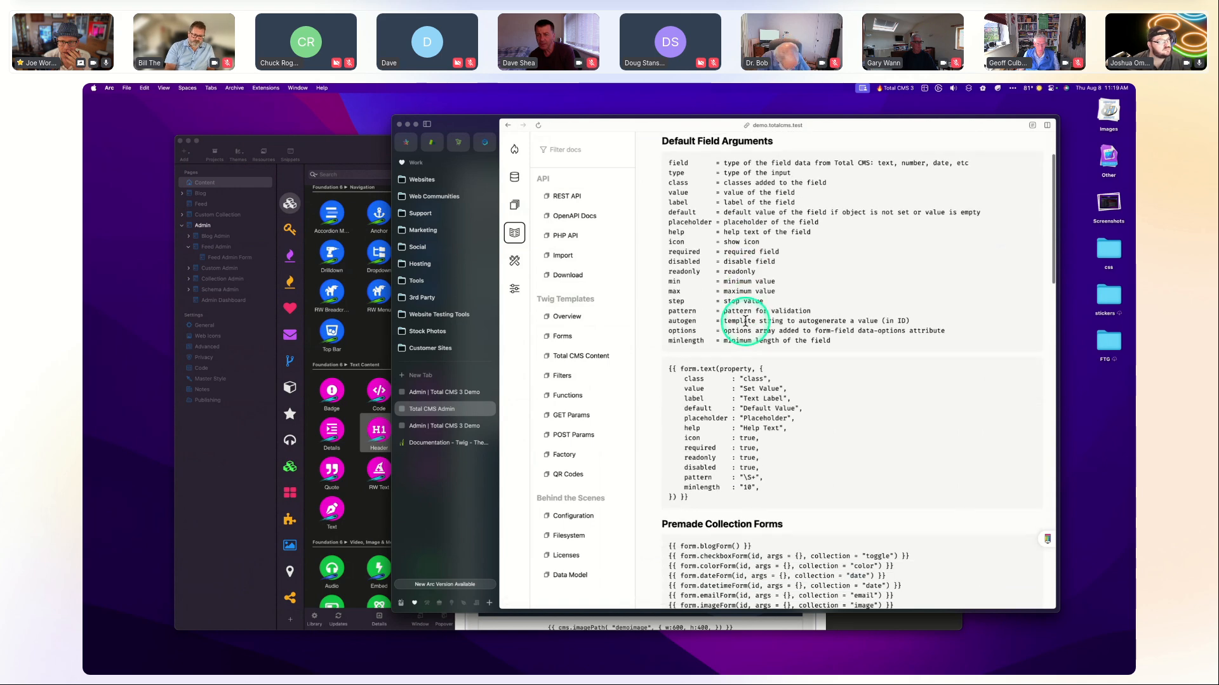
pyautogui.scroll(4, 742, 317)
pyautogui.scroll(-12, 745, 322)
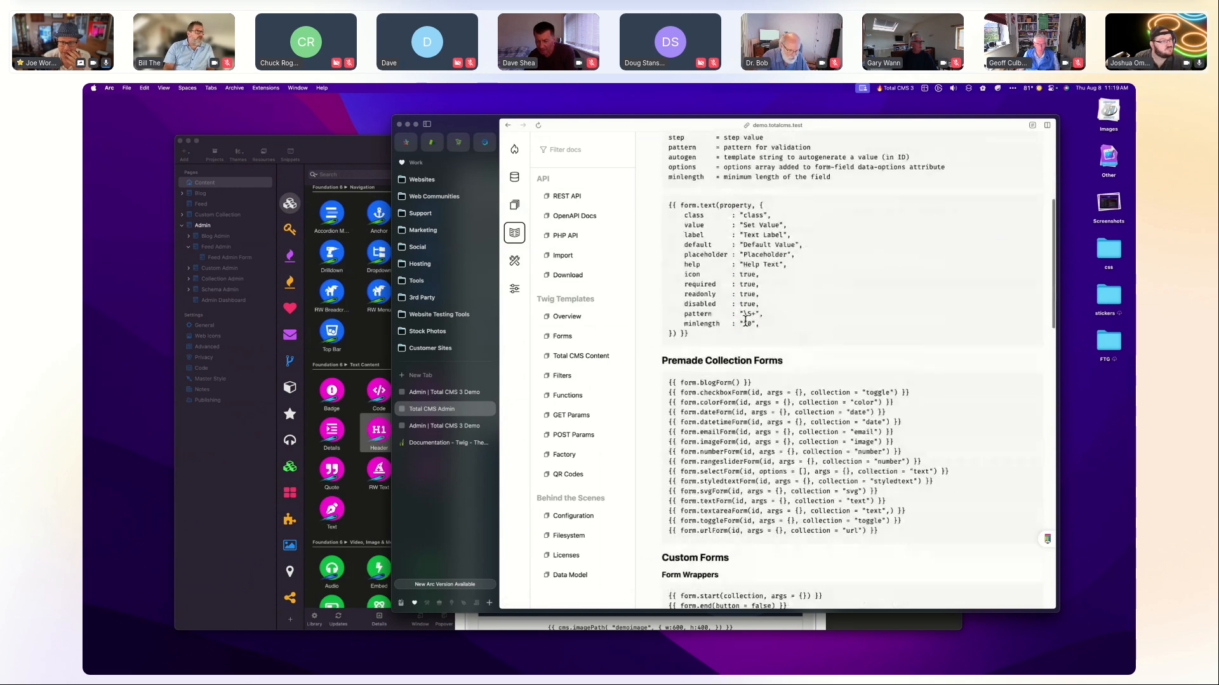
pyautogui.scroll(-8, 745, 321)
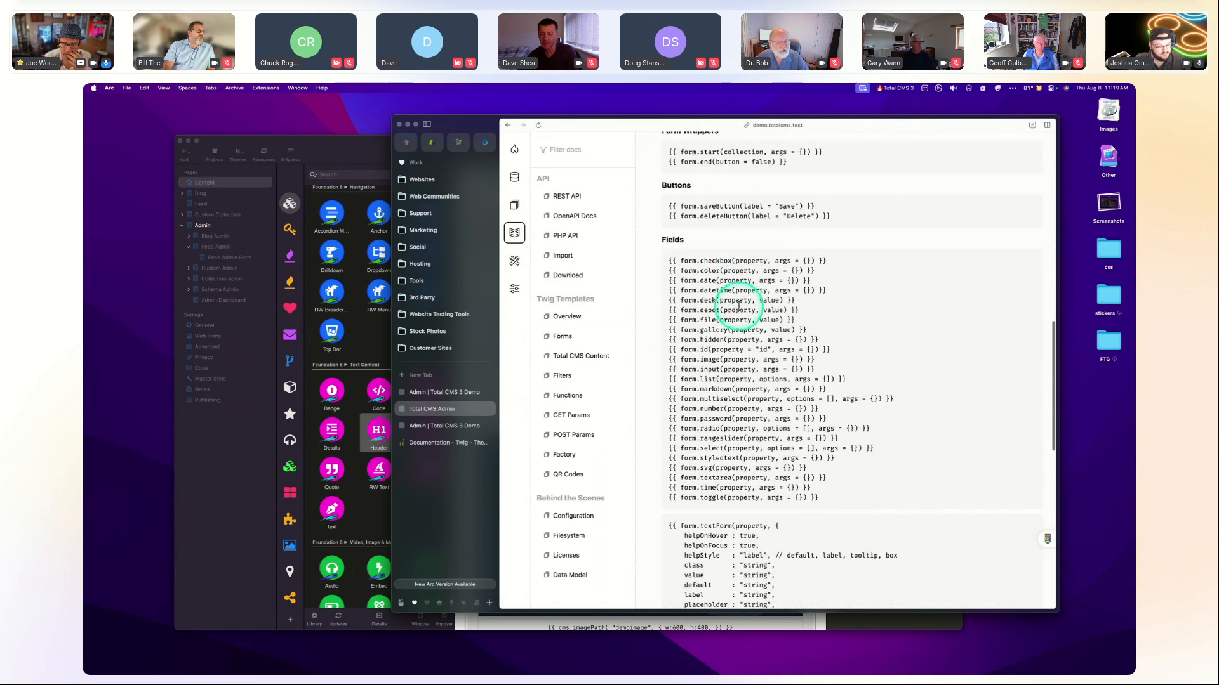
pyautogui.scroll(-2, 742, 311)
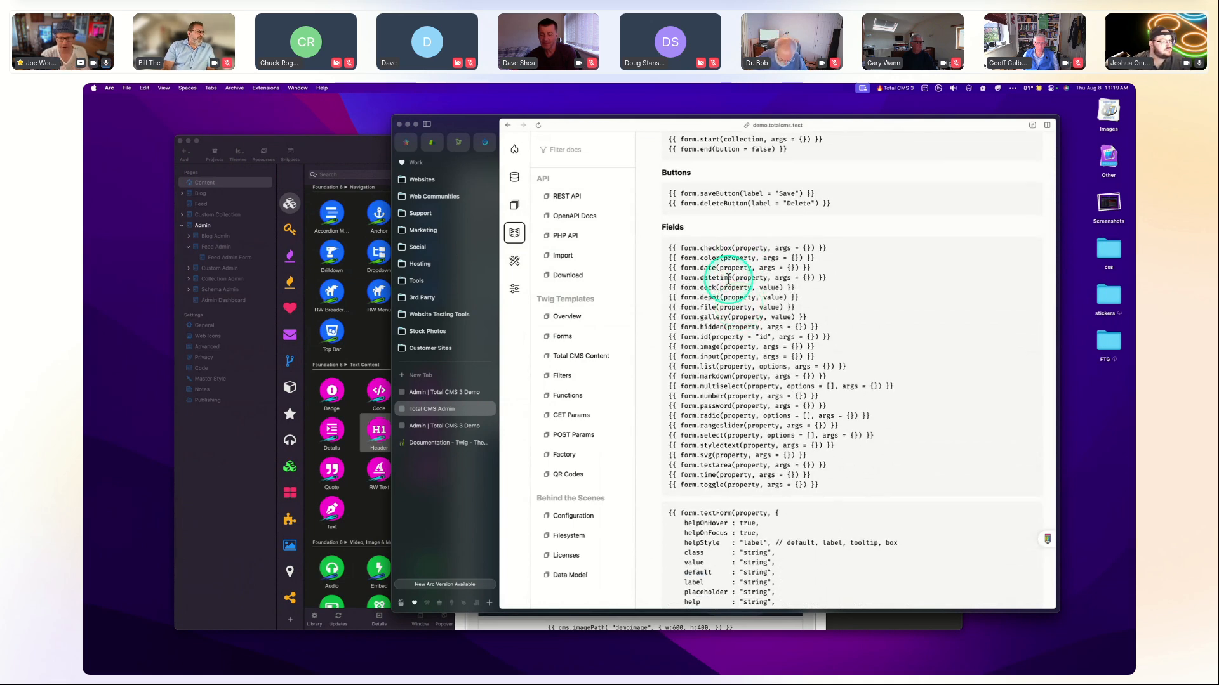
pyautogui.scroll(-1, 736, 301)
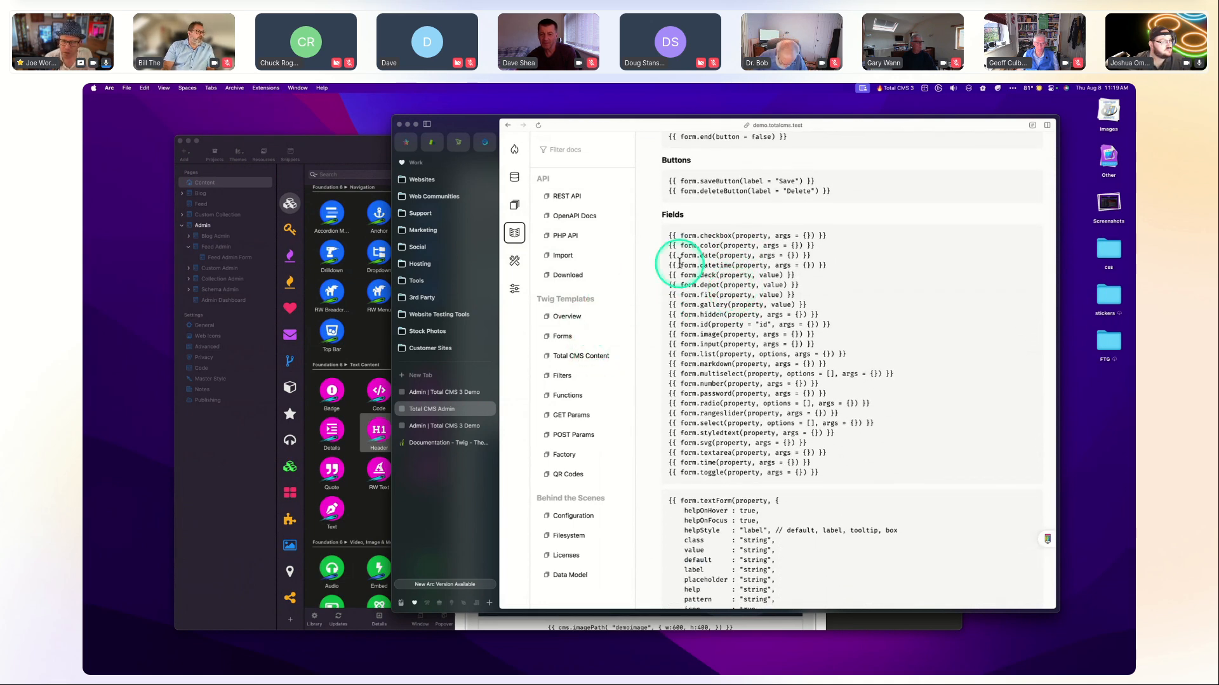
# Open the Total CMS Content docs page and move the Arc window over the RapidWeaver window.
pyautogui.click(572, 356)
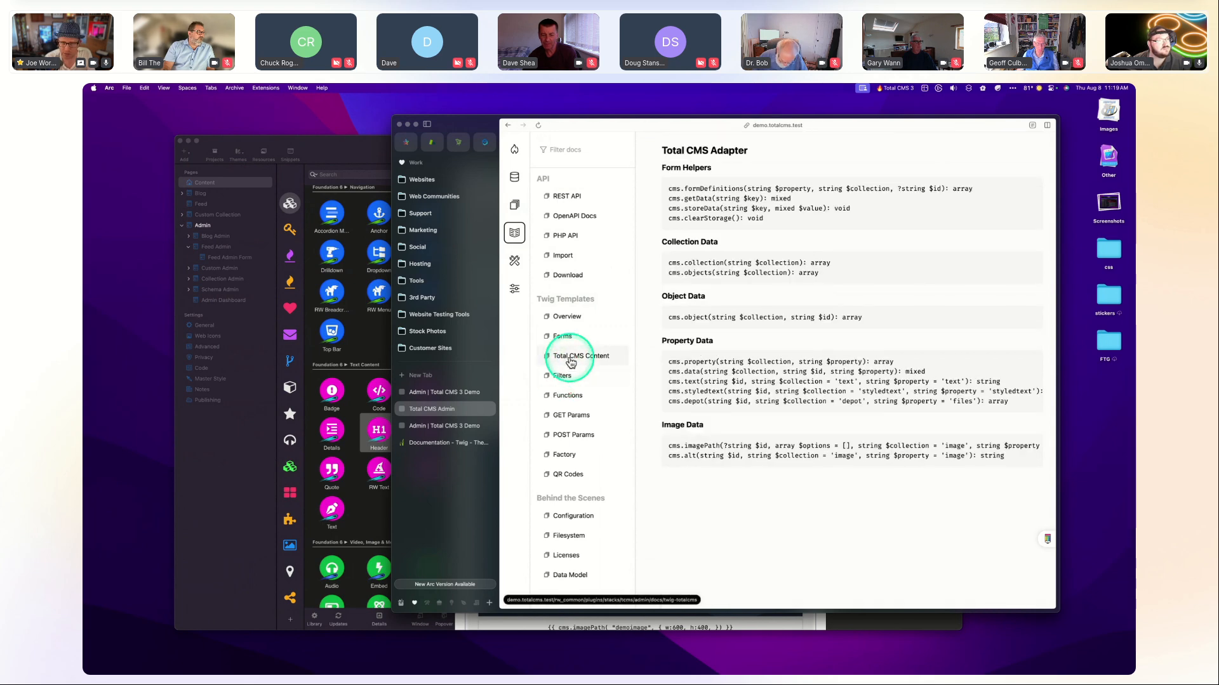
pyautogui.moveTo(701, 116); pyautogui.dragTo(608, 103)
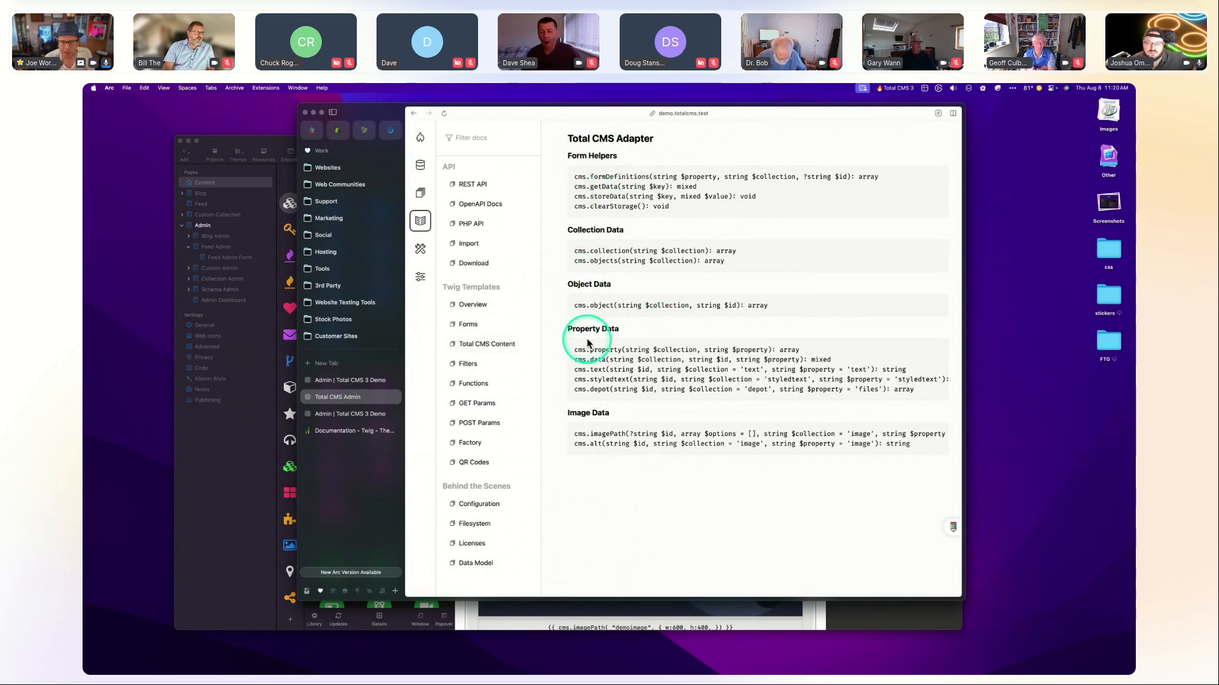
# Examine the Property Data and Image Data functions on the Total CMS Adapter docs page, including cms.text, cms.depot, cms.data and cms.imagePath.
pyautogui.moveTo(573, 348); pyautogui.dragTo(922, 391)
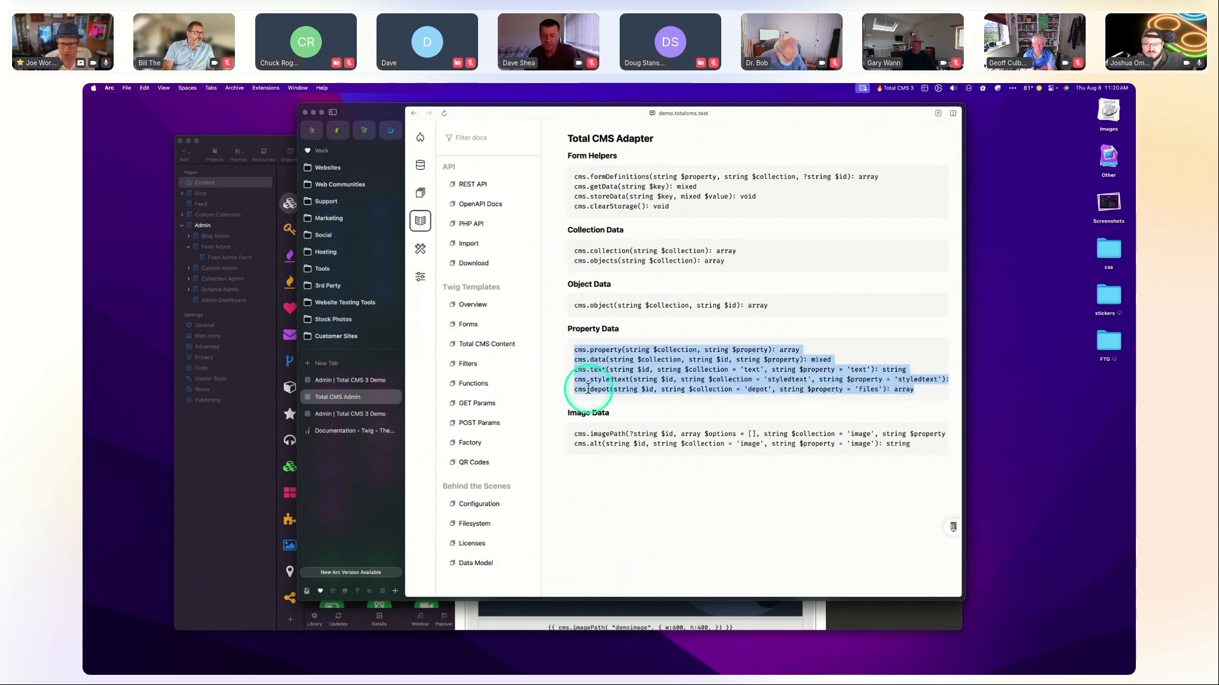
pyautogui.doubleClick(593, 371)
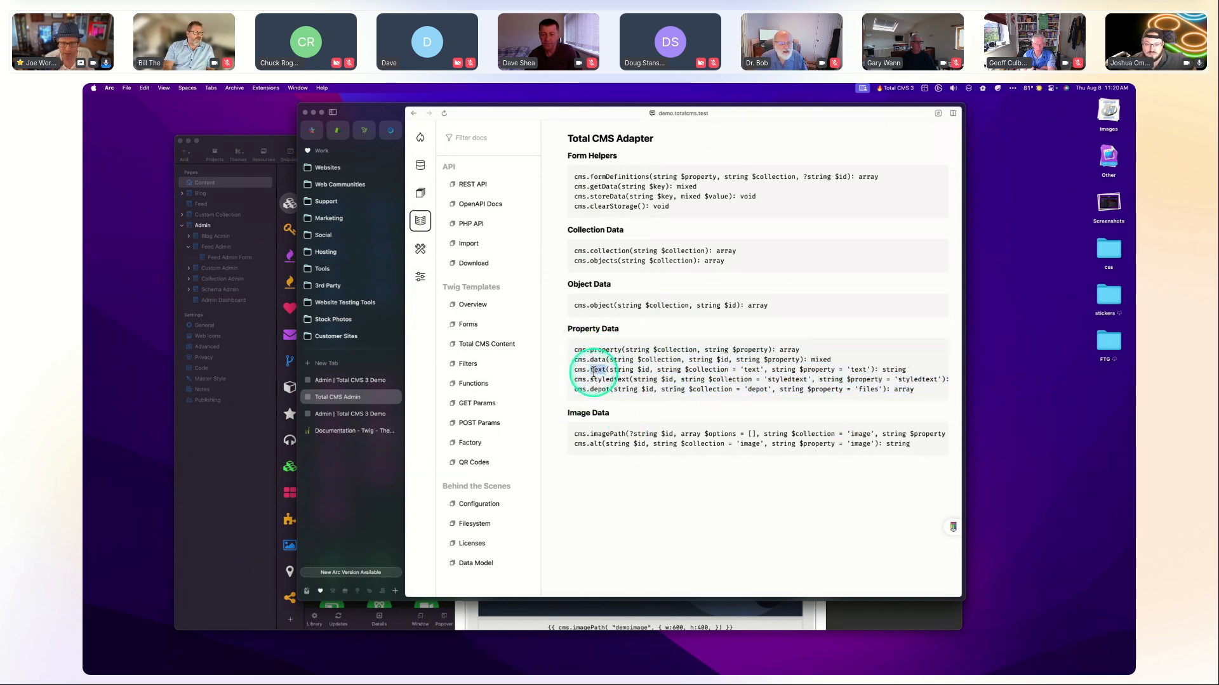
pyautogui.doubleClick(597, 389)
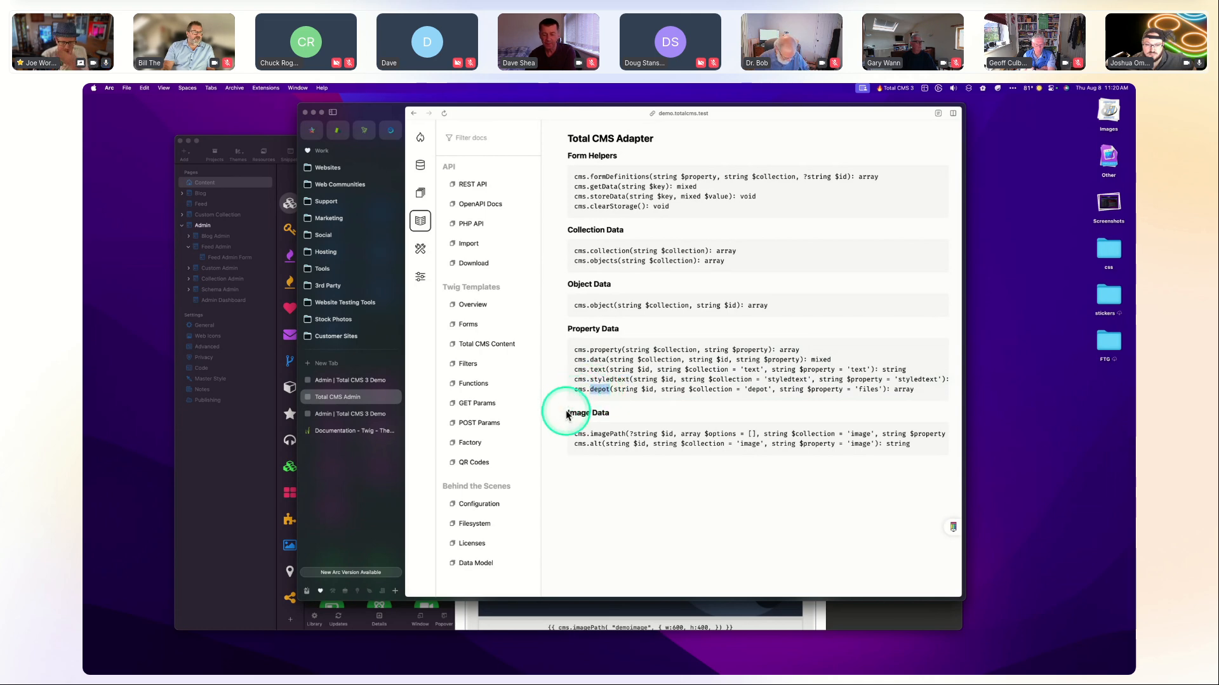
pyautogui.doubleClick(598, 360)
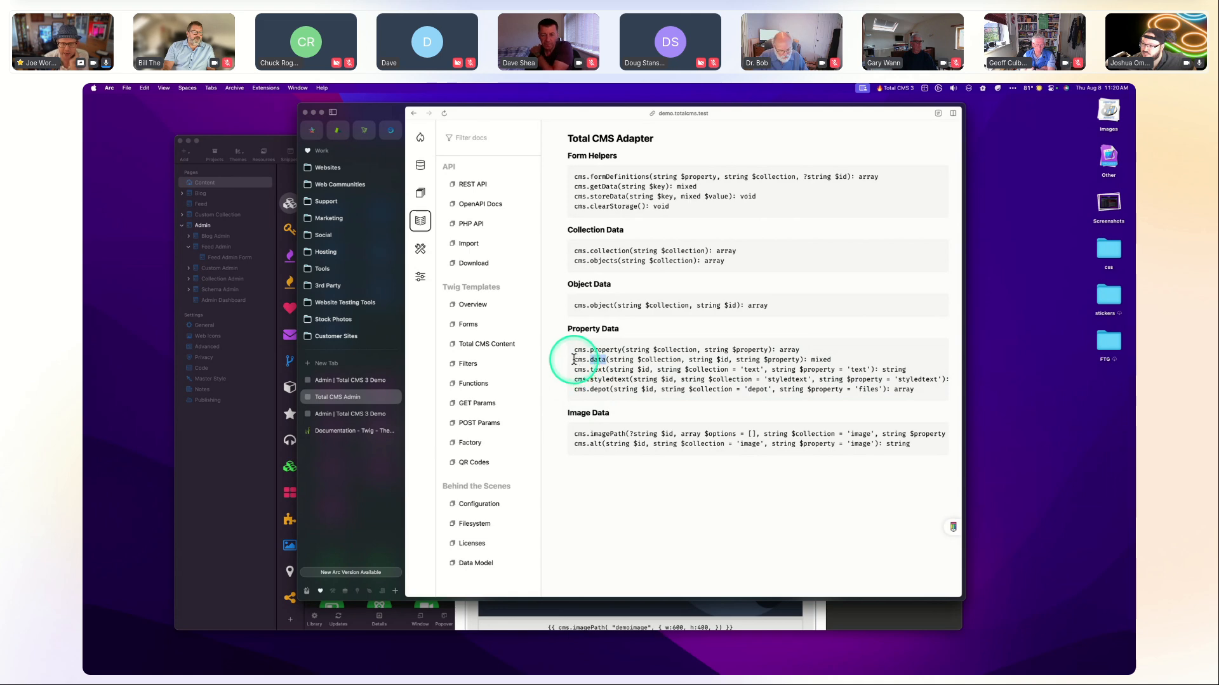
pyautogui.moveTo(575, 360); pyautogui.dragTo(606, 359)
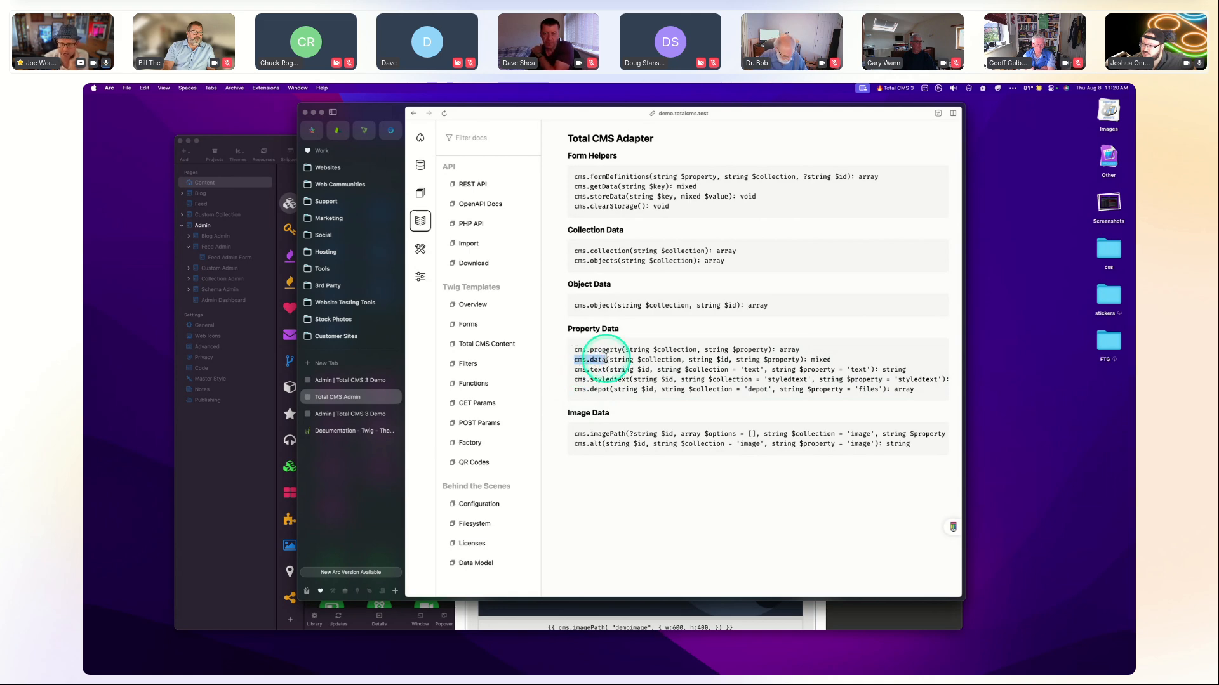
pyautogui.doubleClick(599, 434)
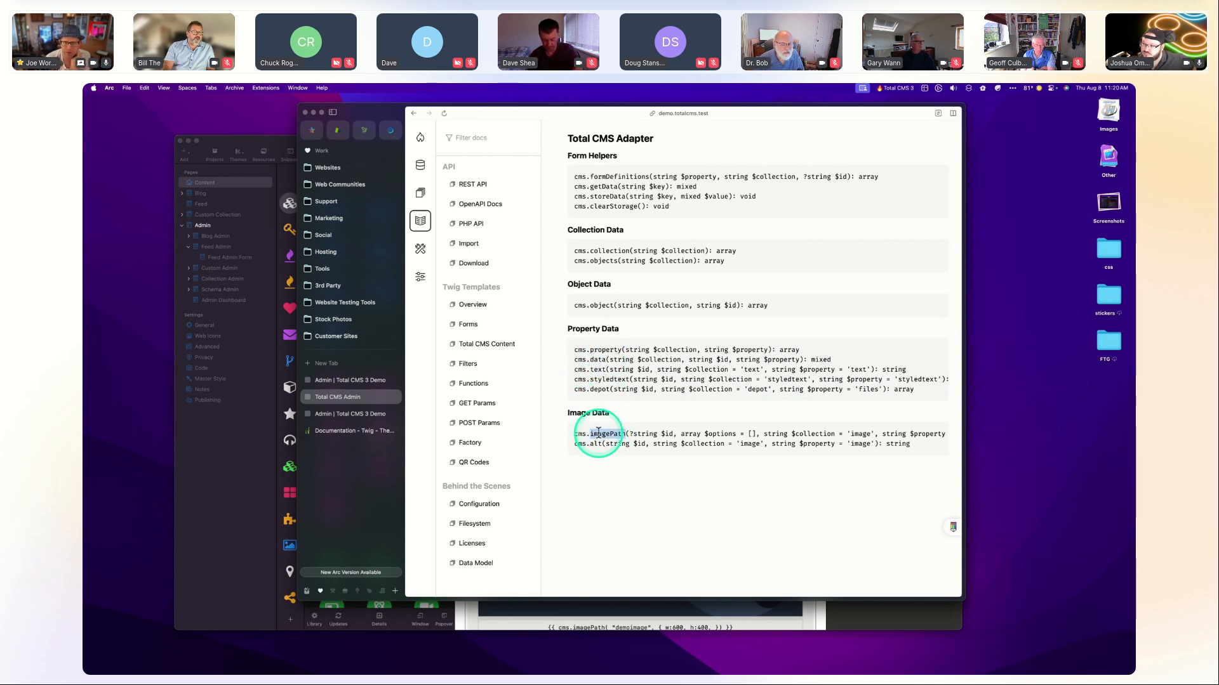
pyautogui.hscroll(1, 601, 432)
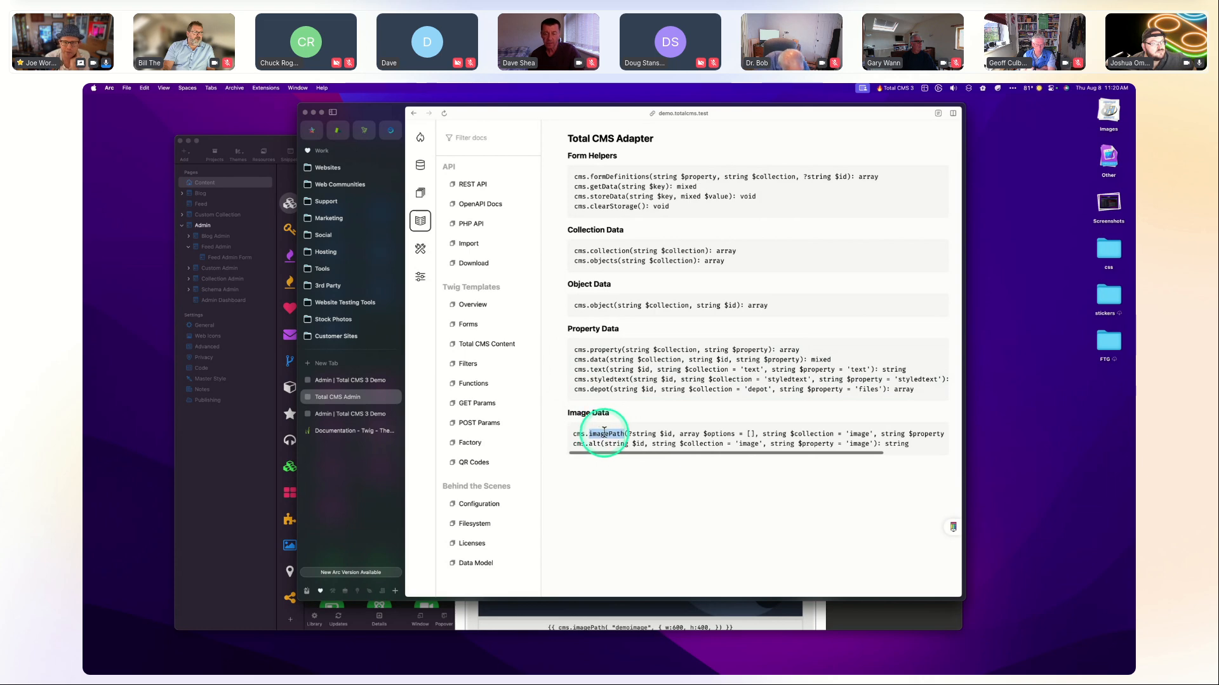
pyautogui.hscroll(1, 598, 436)
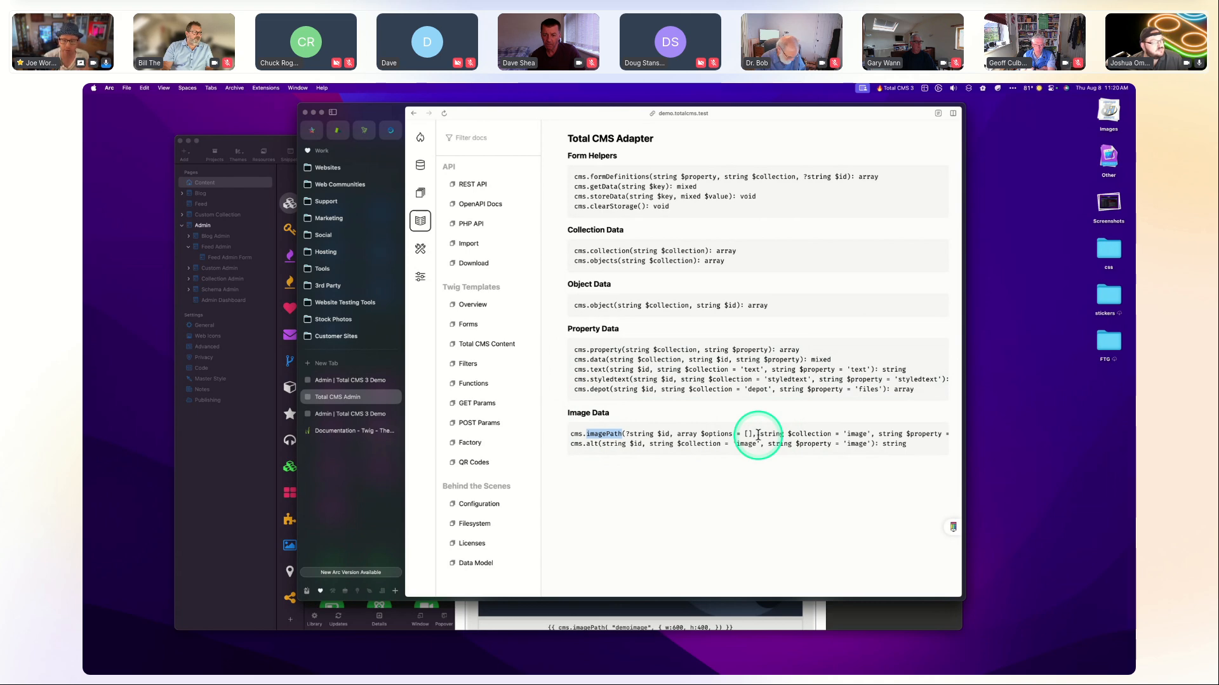
pyautogui.hscroll(-1, 757, 434)
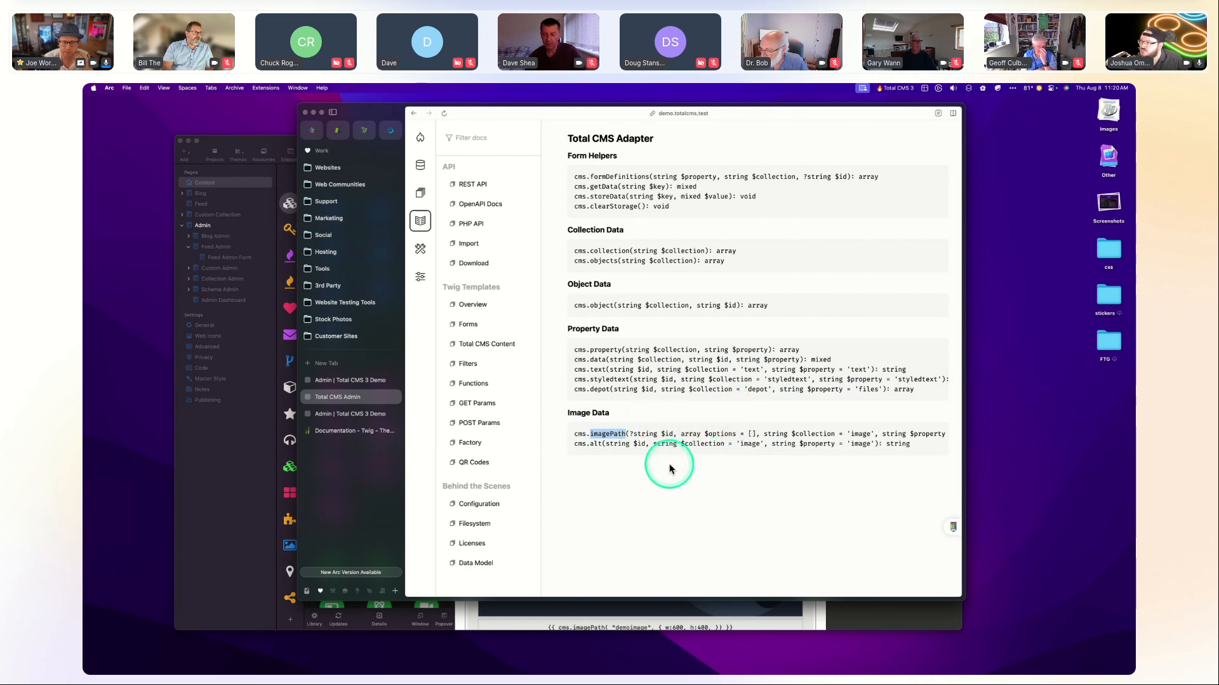
# Check the header macro in RapidWeaver, return to the docs in Arc, and highlight the full cms.text function signature.
pyautogui.click(322, 484)
pyautogui.click(218, 489)
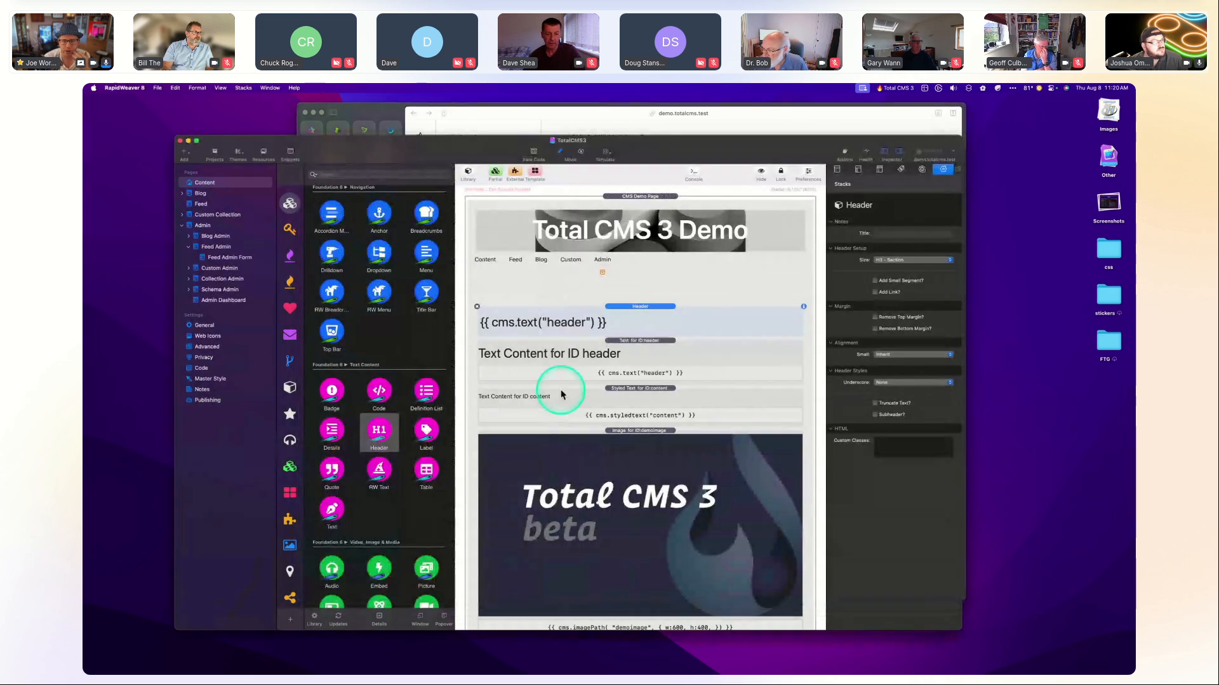
pyautogui.click(781, 117)
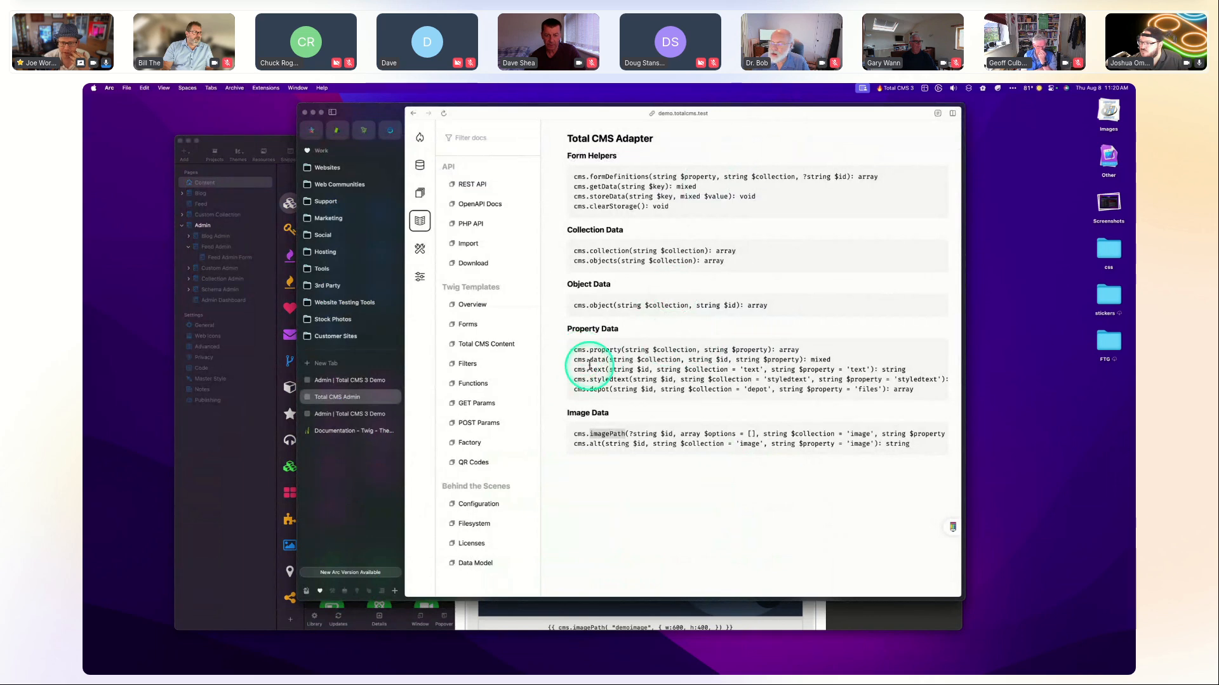
pyautogui.moveTo(590, 370); pyautogui.dragTo(732, 370)
pyautogui.click(743, 373)
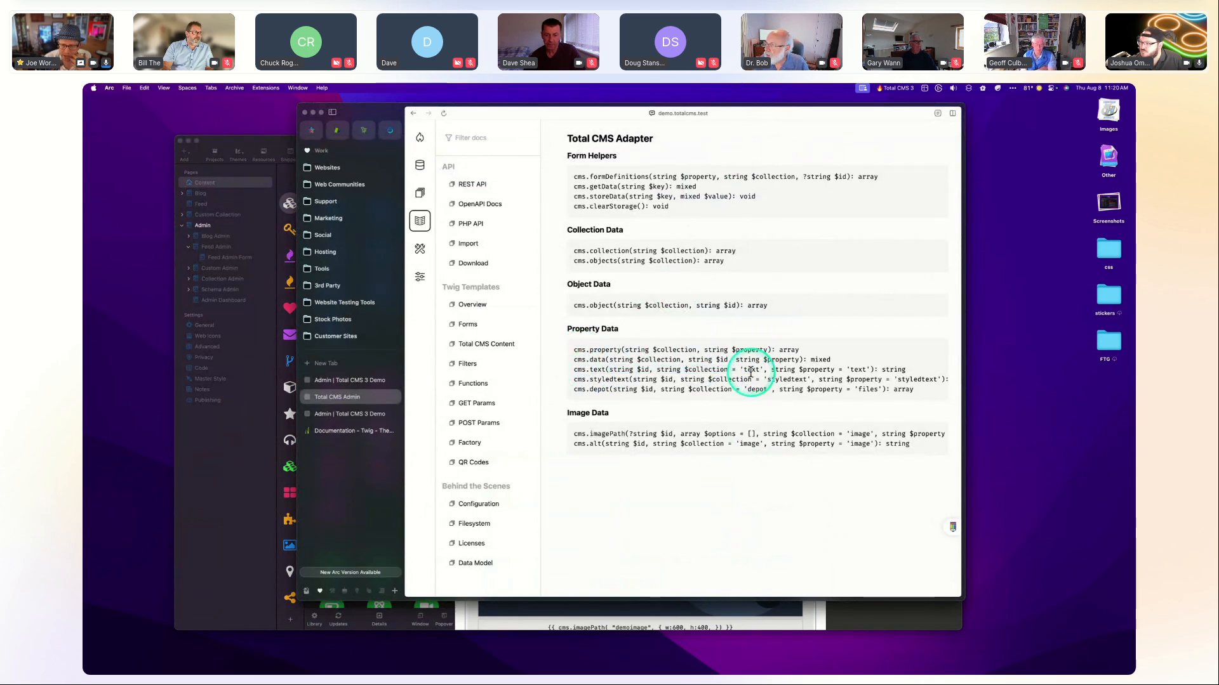
pyautogui.moveTo(577, 371); pyautogui.dragTo(908, 376)
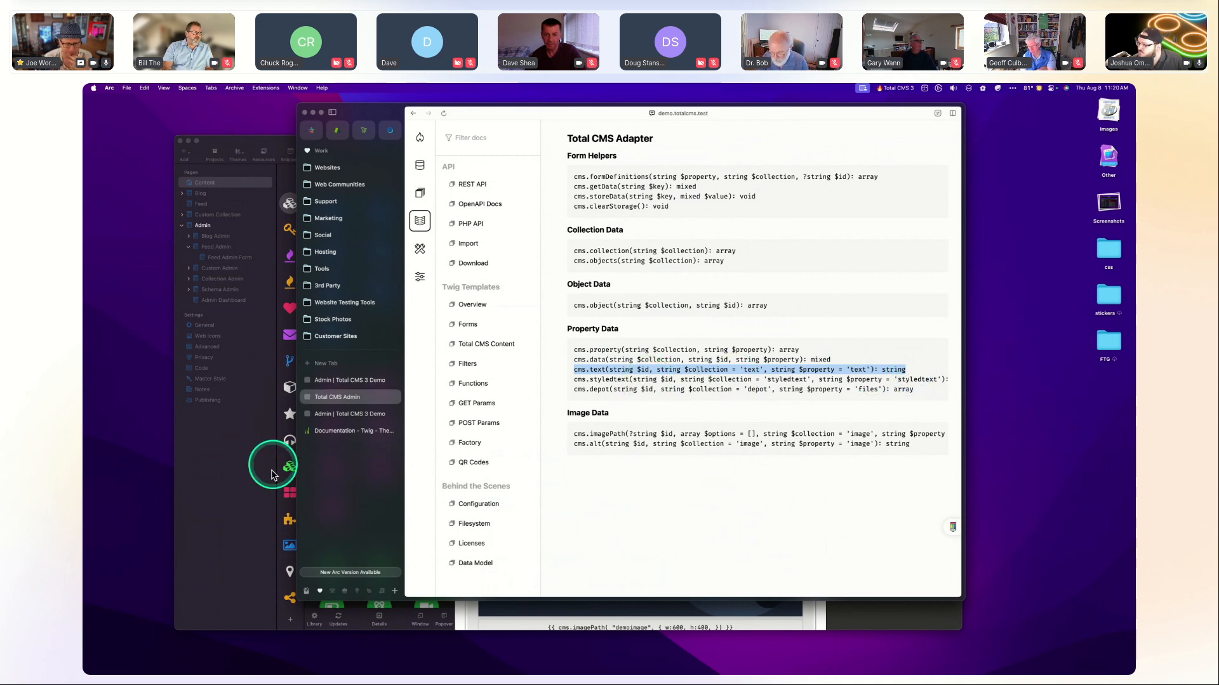
# Copy the {{ cms.text("header") }} macro from RapidWeaver's Header stack and paste it into the untitled file in Visual Studio Code.
pyautogui.click(231, 478)
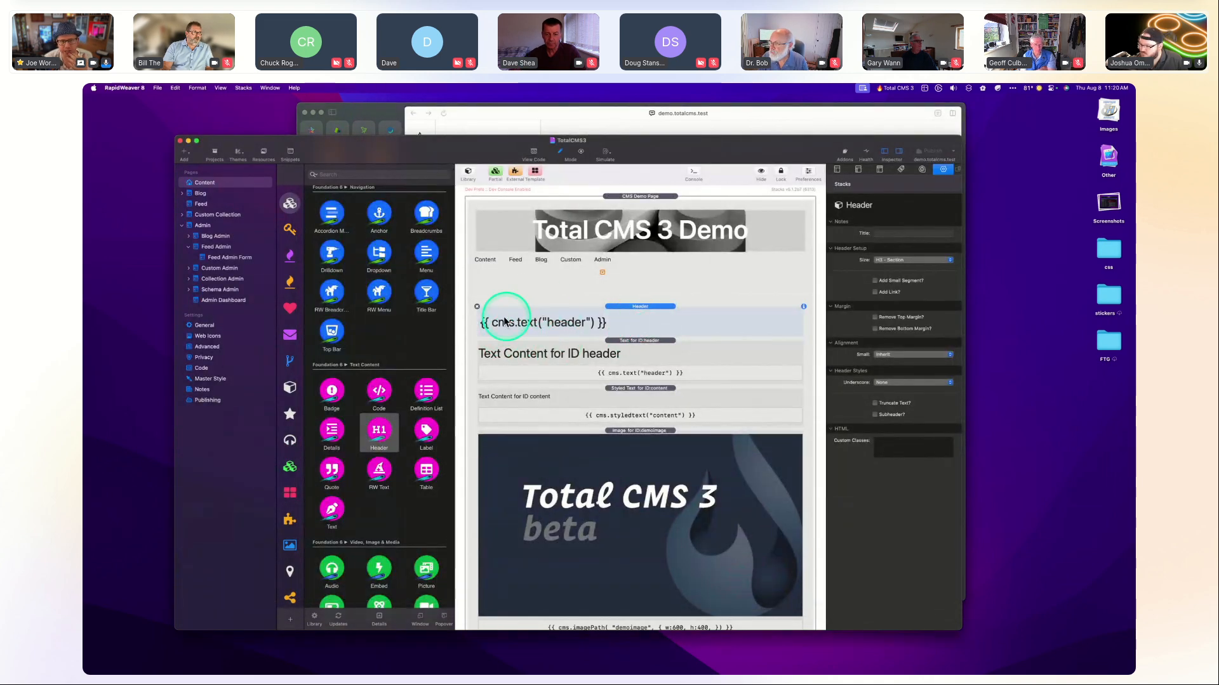
pyautogui.click(588, 326)
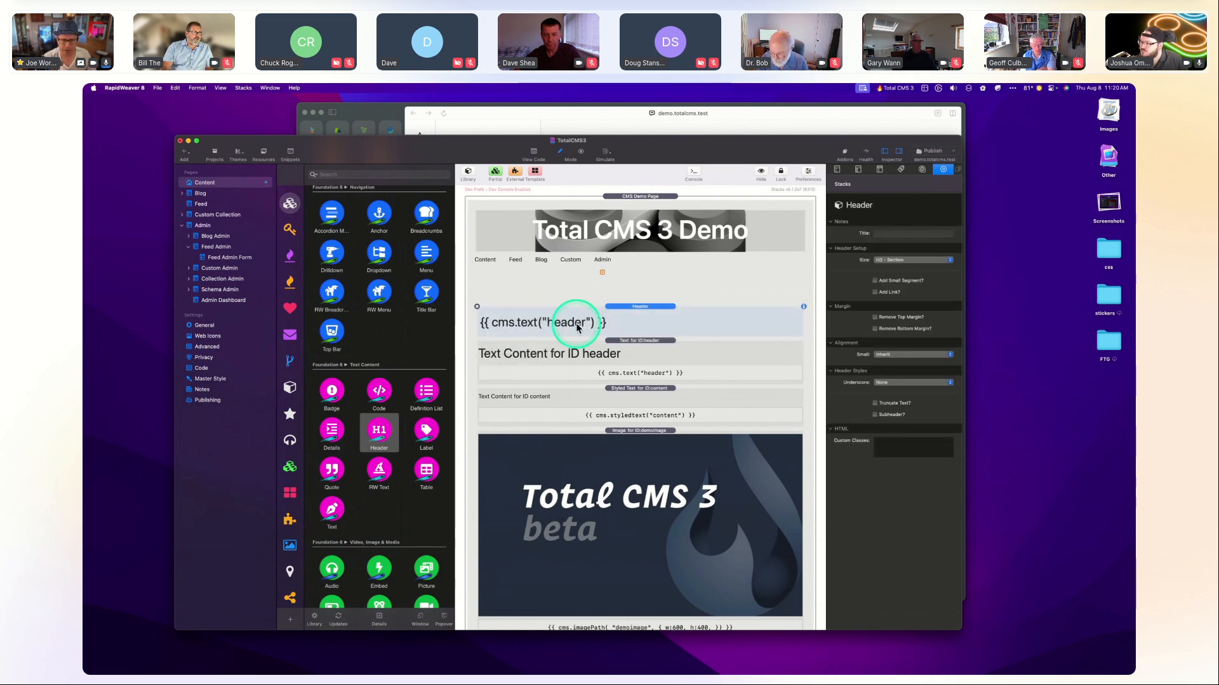
pyautogui.doubleClick(585, 325)
pyautogui.press('super+c')
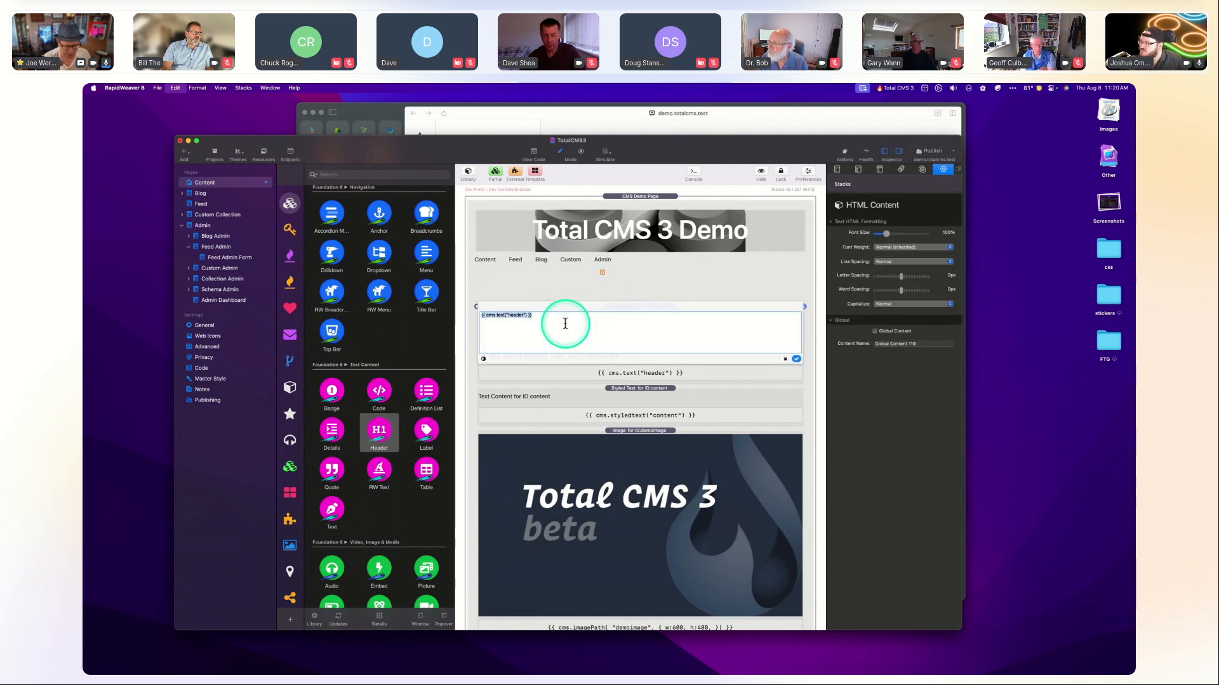
pyautogui.moveTo(521, 673)
pyautogui.click(653, 655)
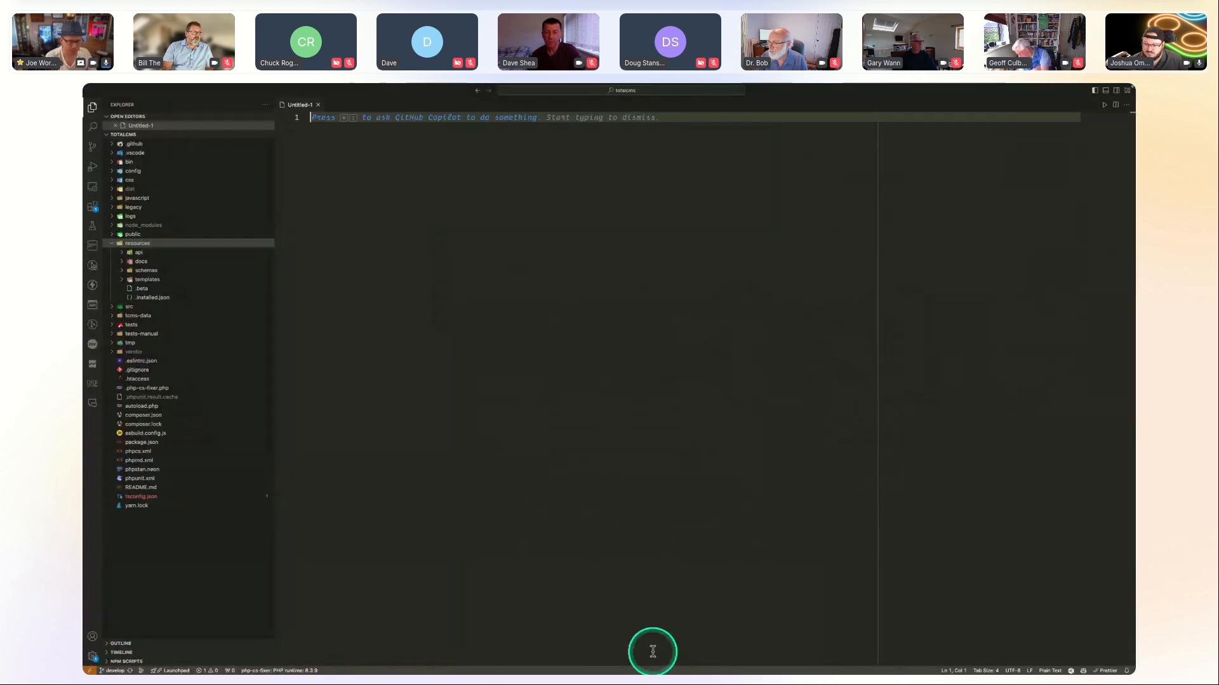
pyautogui.press('super+v')
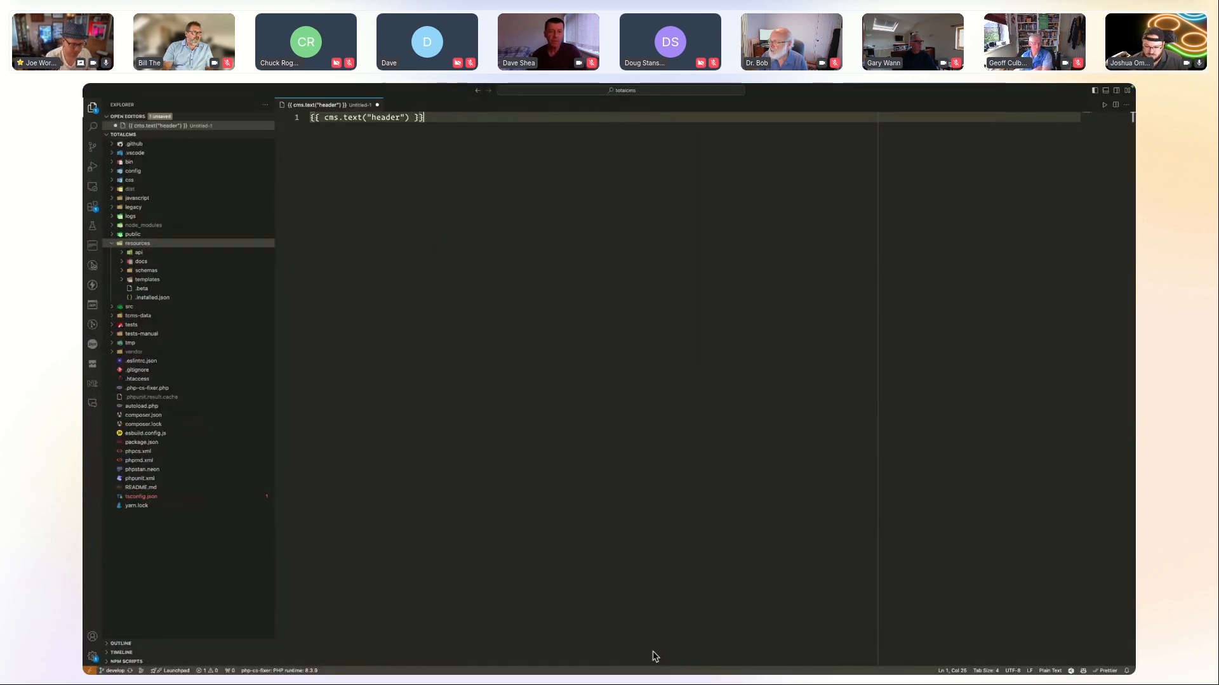
# Hide the file explorer and enlarge the editor display so the macro is easy to read.
pyautogui.press('super+=')
pyautogui.press('super+=')
pyautogui.press('super+=')
pyautogui.press('super+b')
pyautogui.write('=')
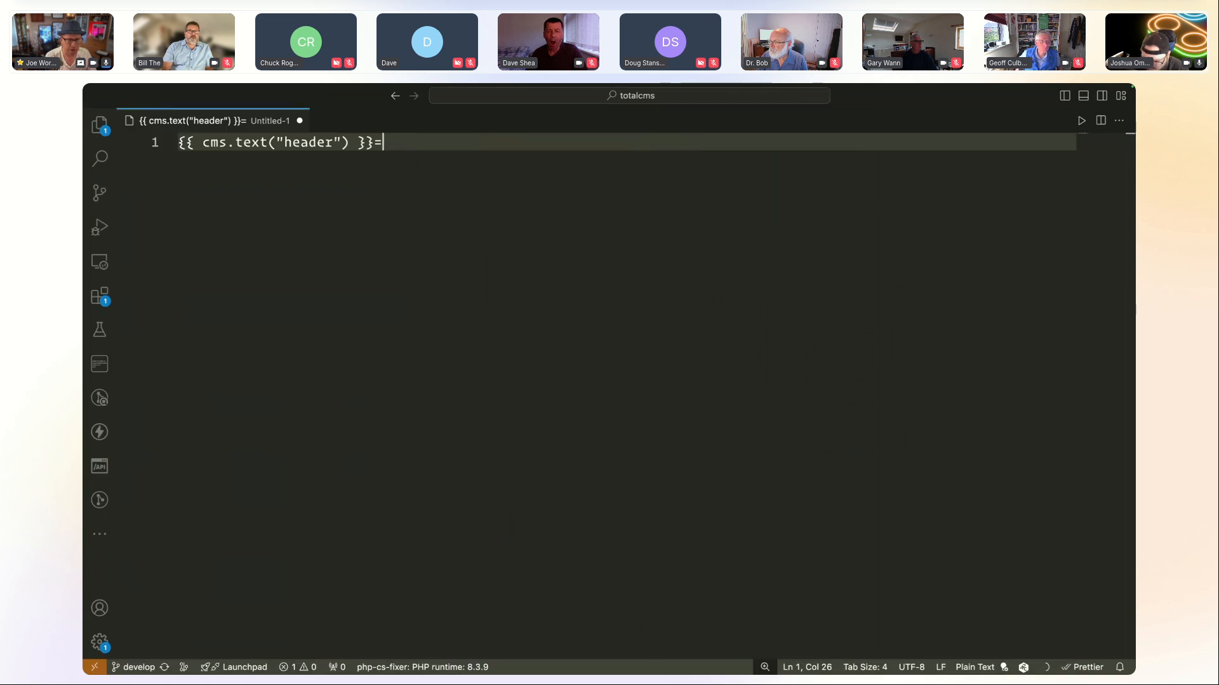
pyautogui.press('super+=')
pyautogui.press('super+=')
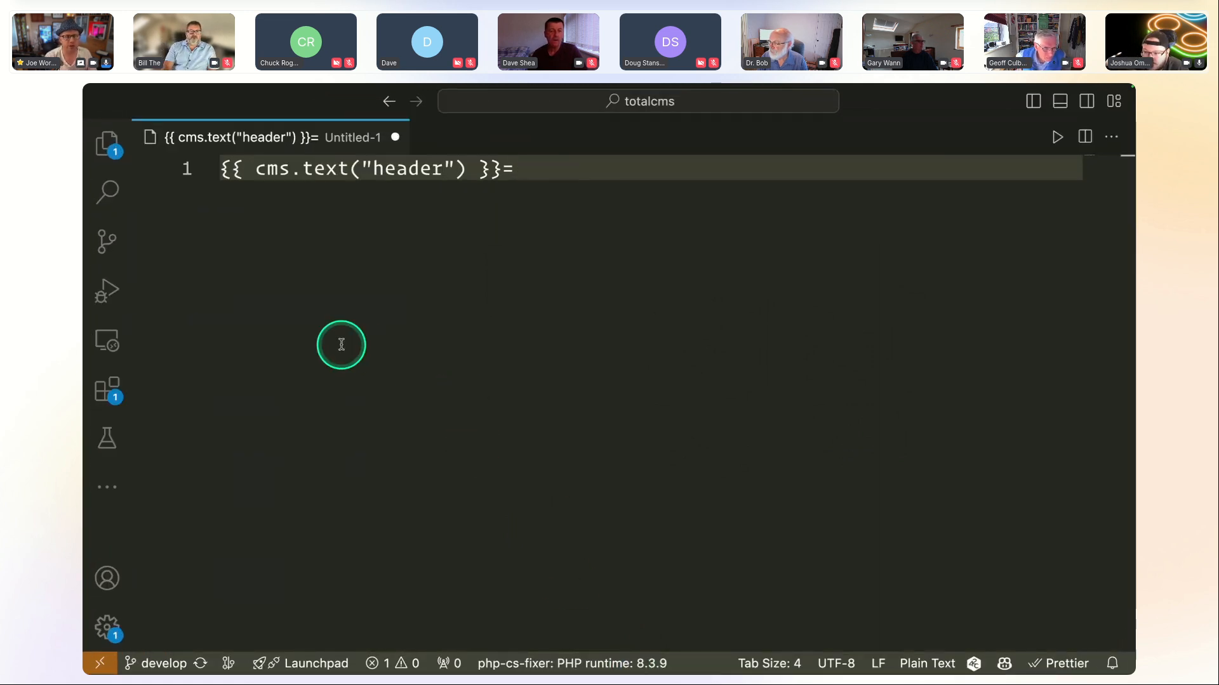
# Insert a blank line above the macro and place the cursor right after its "header" argument.
pyautogui.click(224, 169)
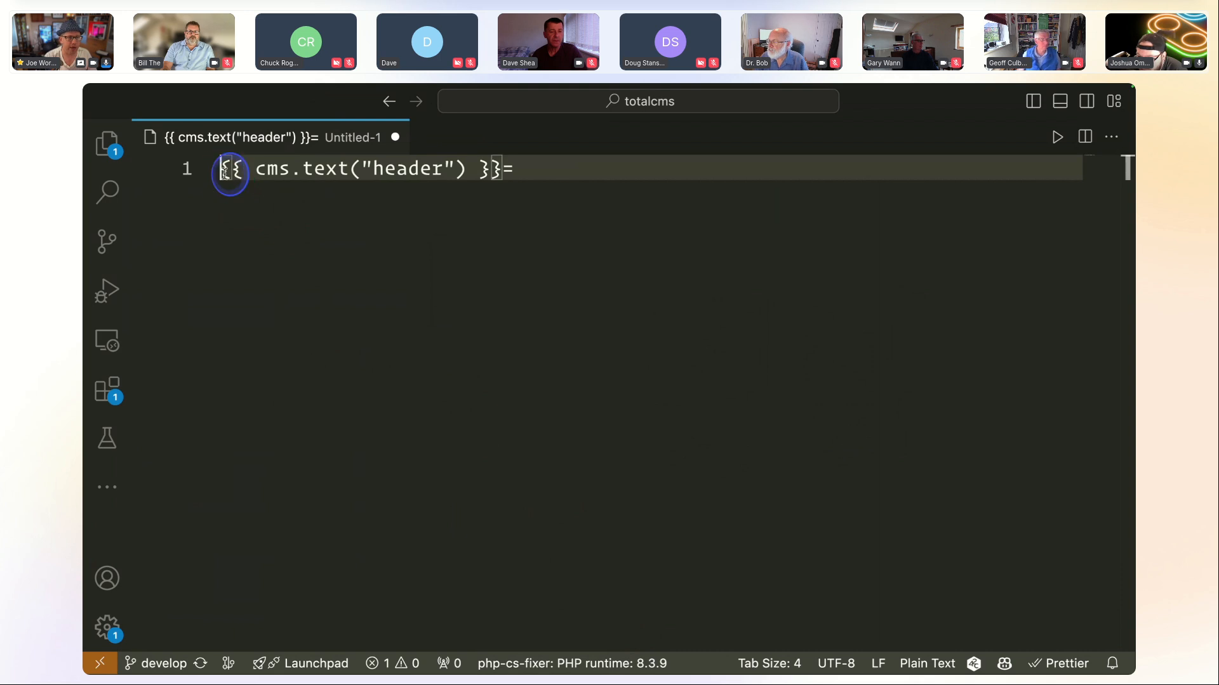
pyautogui.press('Return')
pyautogui.press('Right')
pyautogui.press('Right')
pyautogui.press('Right')
pyautogui.press('Right')
pyautogui.press('Right')
pyautogui.press('Right')
pyautogui.press('Right')
pyautogui.press('Right')
pyautogui.press('Right')
pyautogui.press('Right')
pyautogui.press('Right')
pyautogui.press('Right')
pyautogui.press('Right')
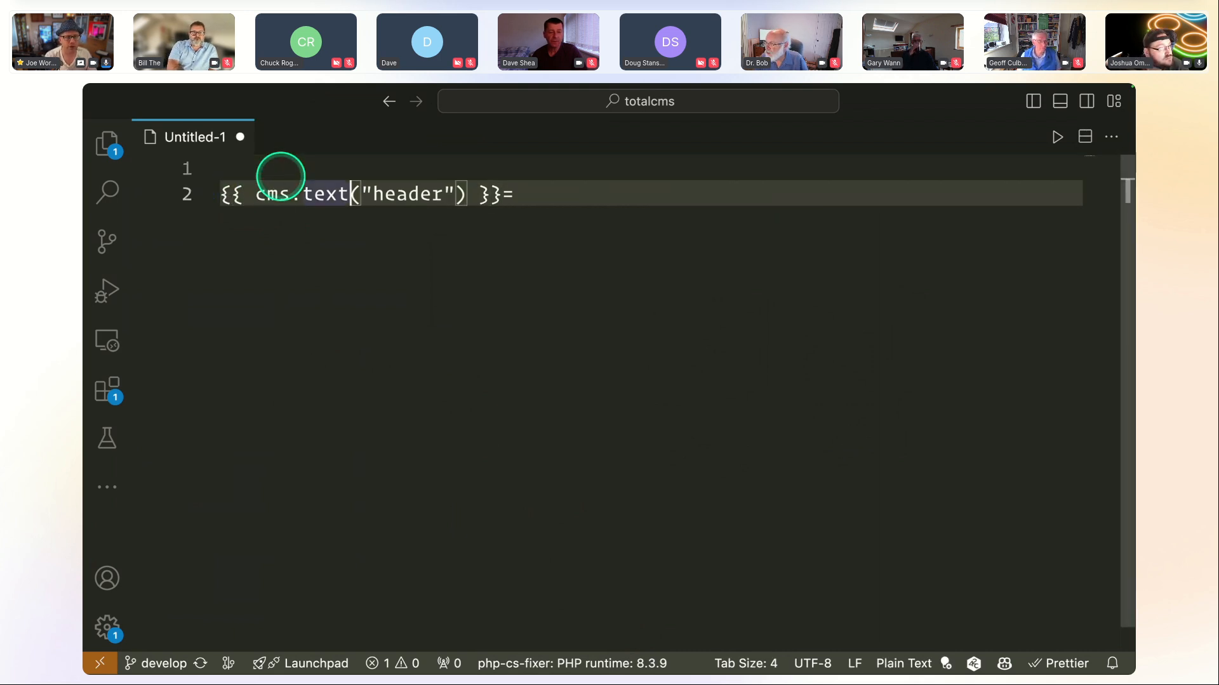
pyautogui.hotkey('alt', 'shift', 'Right')
pyautogui.press('Left')
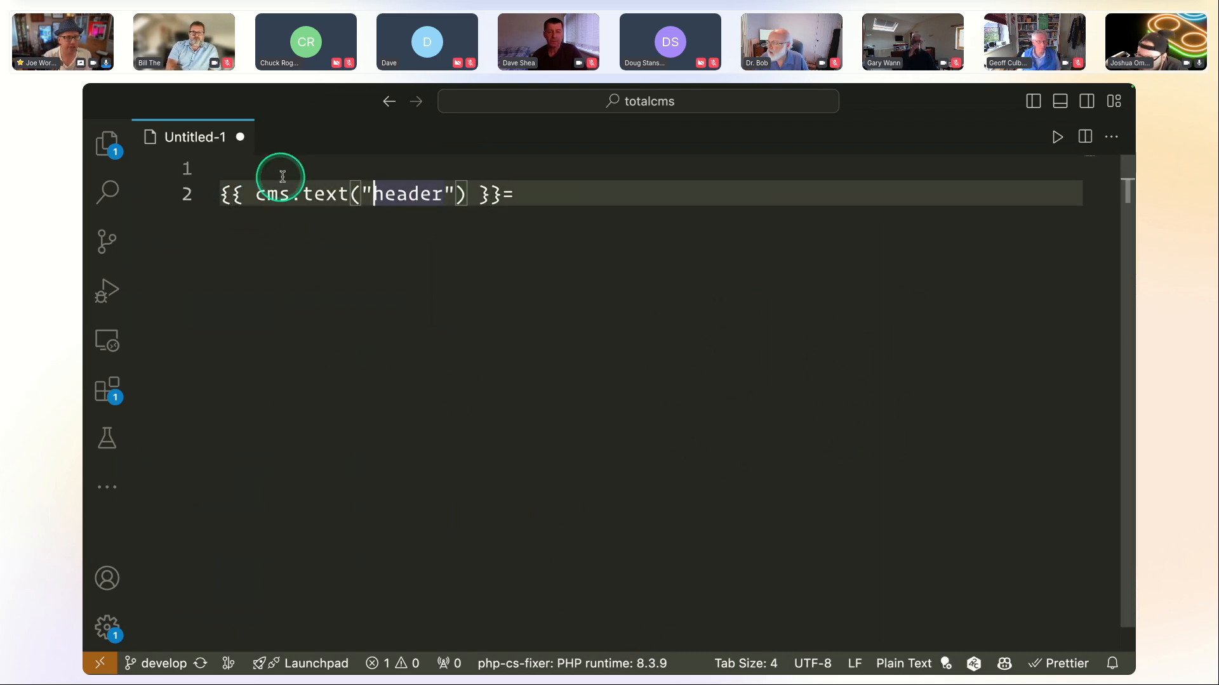
pyautogui.doubleClick(398, 195)
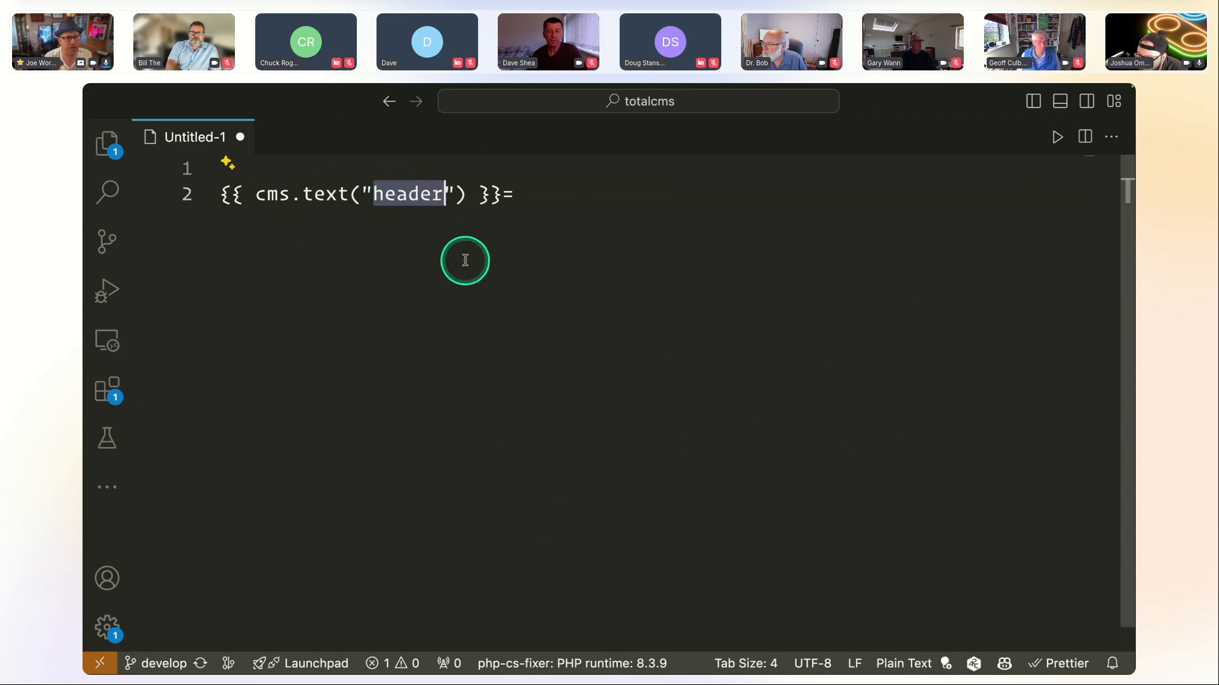
pyautogui.click(455, 194)
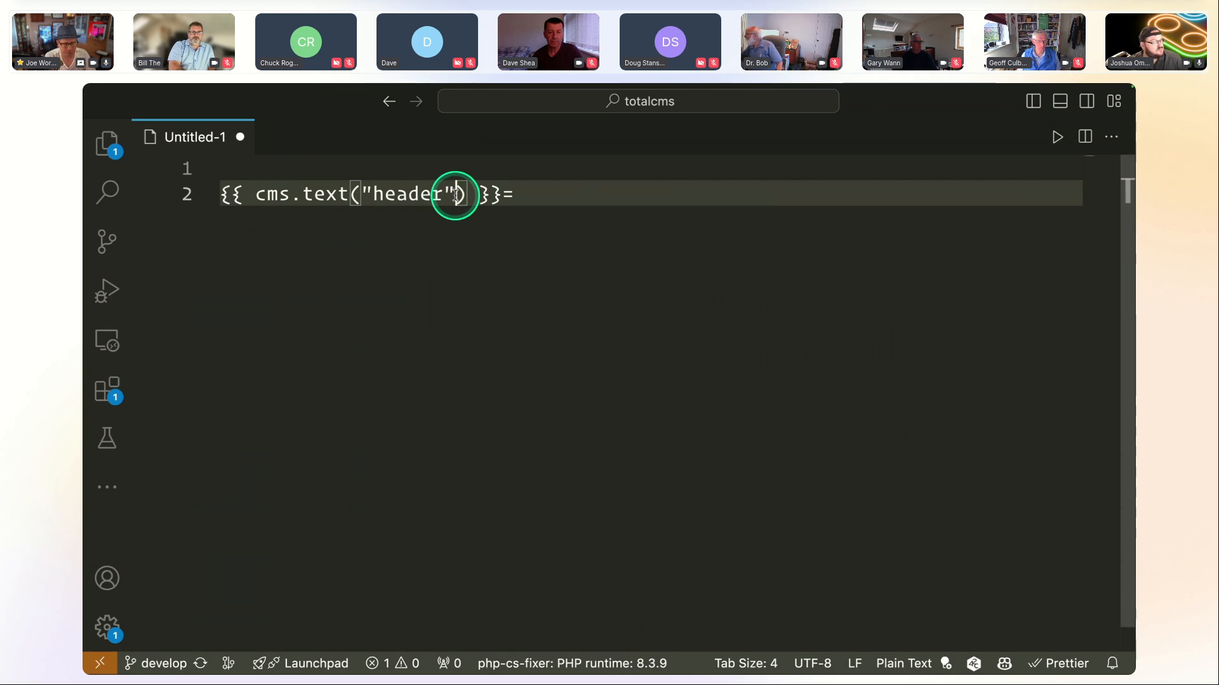
# Switch to Arc and open the Text collection's object list in the Total CMS dashboard.
pyautogui.hotkey('ctrl', 'Left')
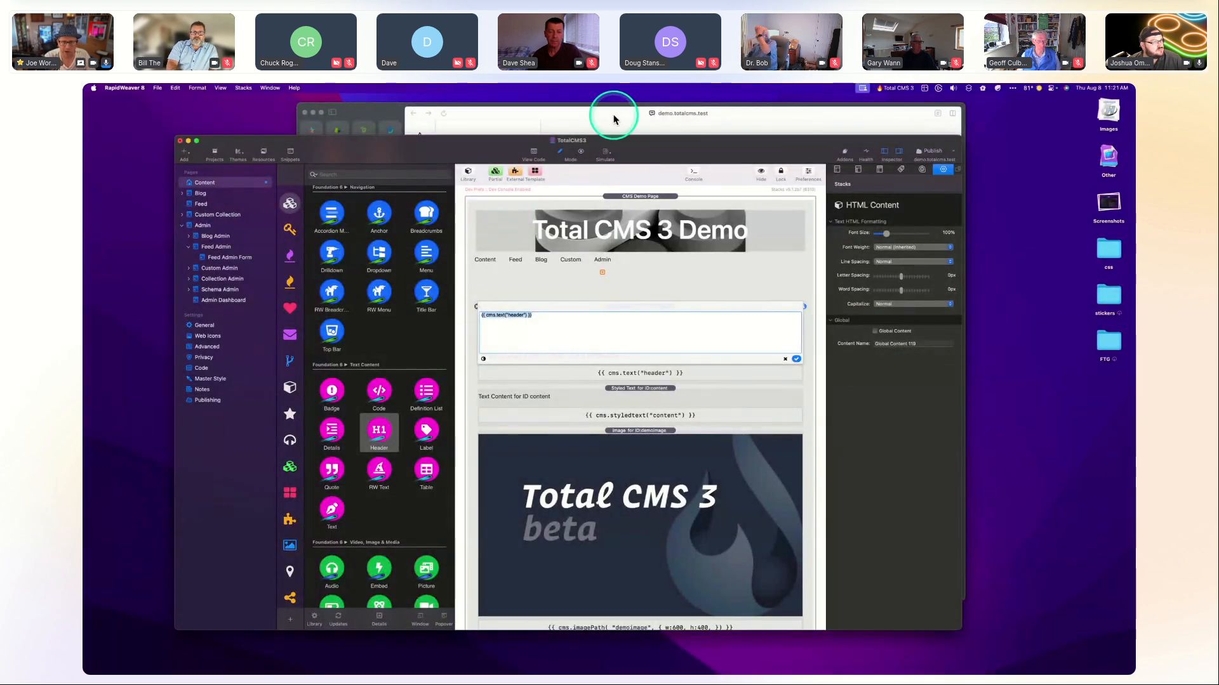
pyautogui.click(613, 116)
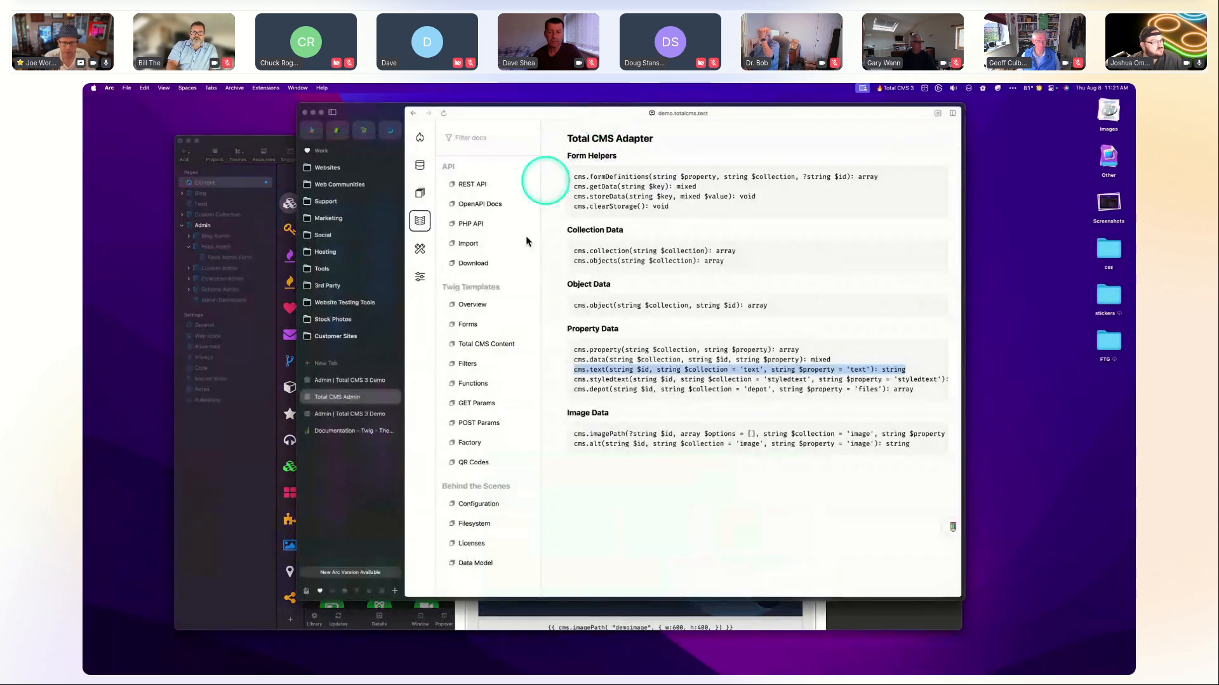
pyautogui.click(421, 193)
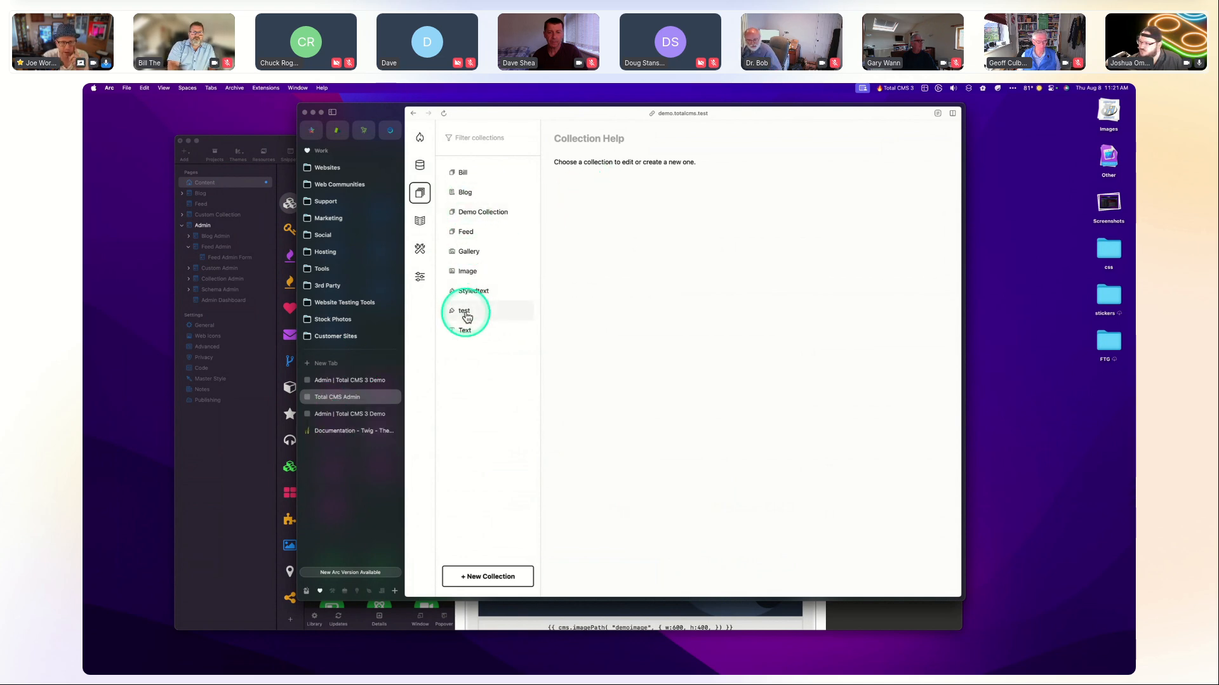
pyautogui.click(462, 331)
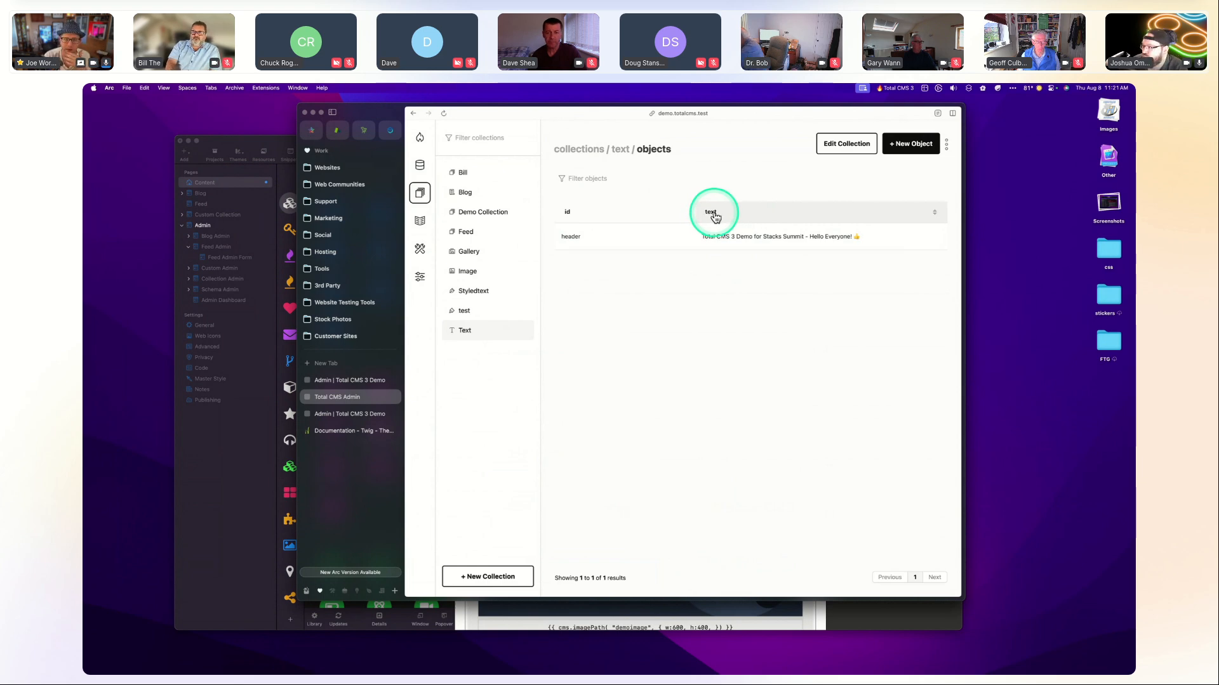
# Switch to Visual Studio Code and add an options object after "header" in the cms.text macro with collection: "text".
pyautogui.press('super+Tab')
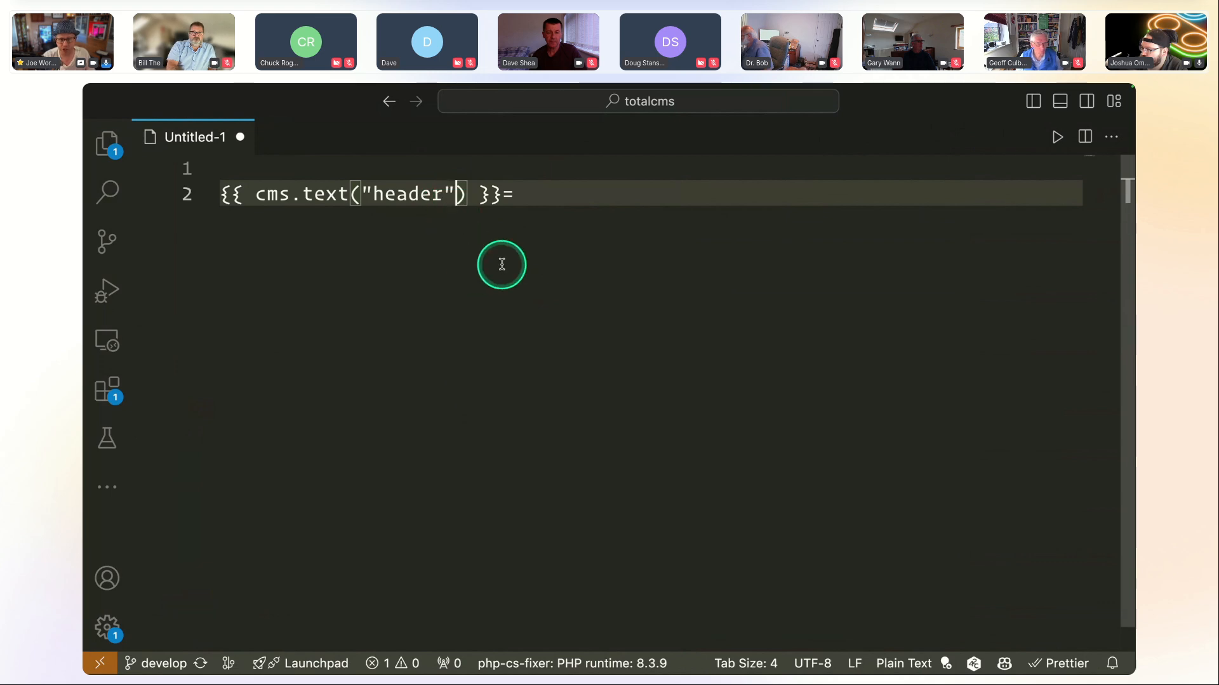
pyautogui.write(',')
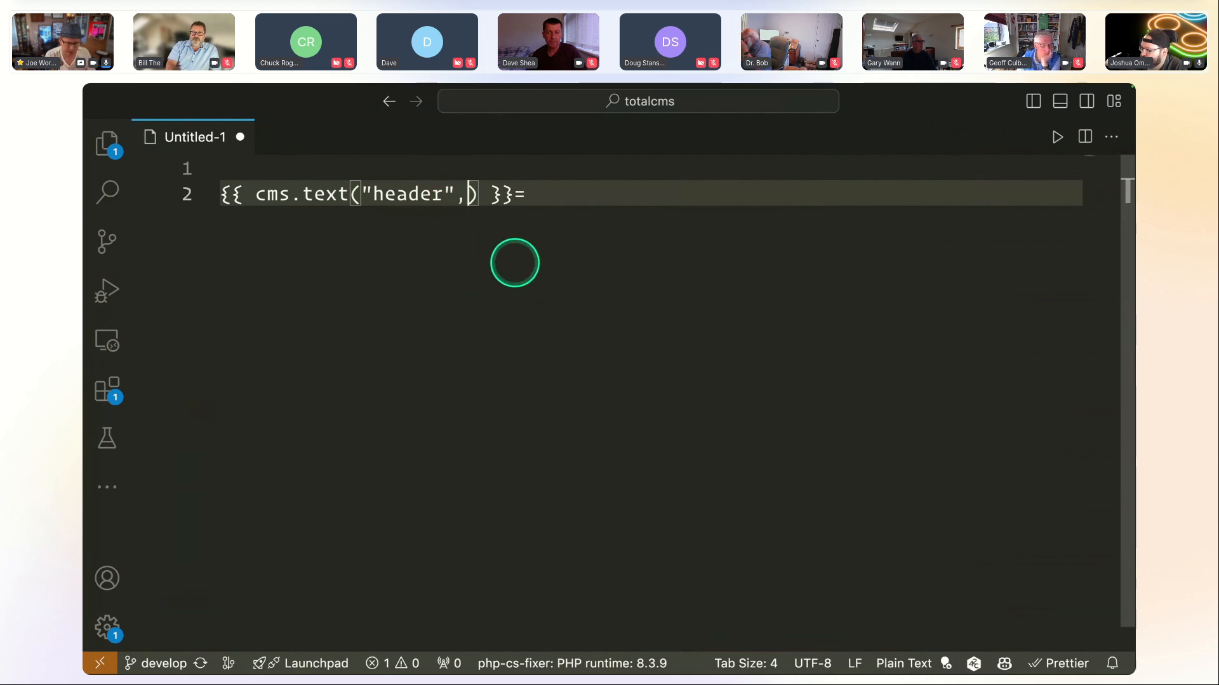
pyautogui.write(' {')
pyautogui.press('Return')
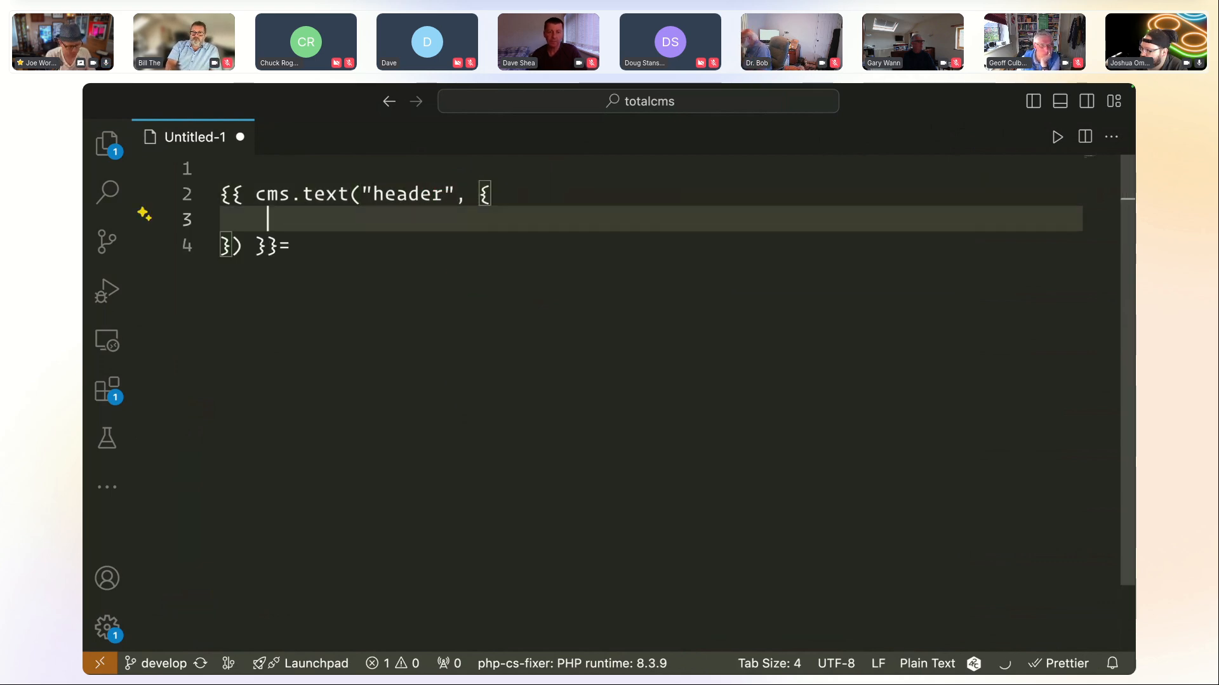
pyautogui.write('collection: ')
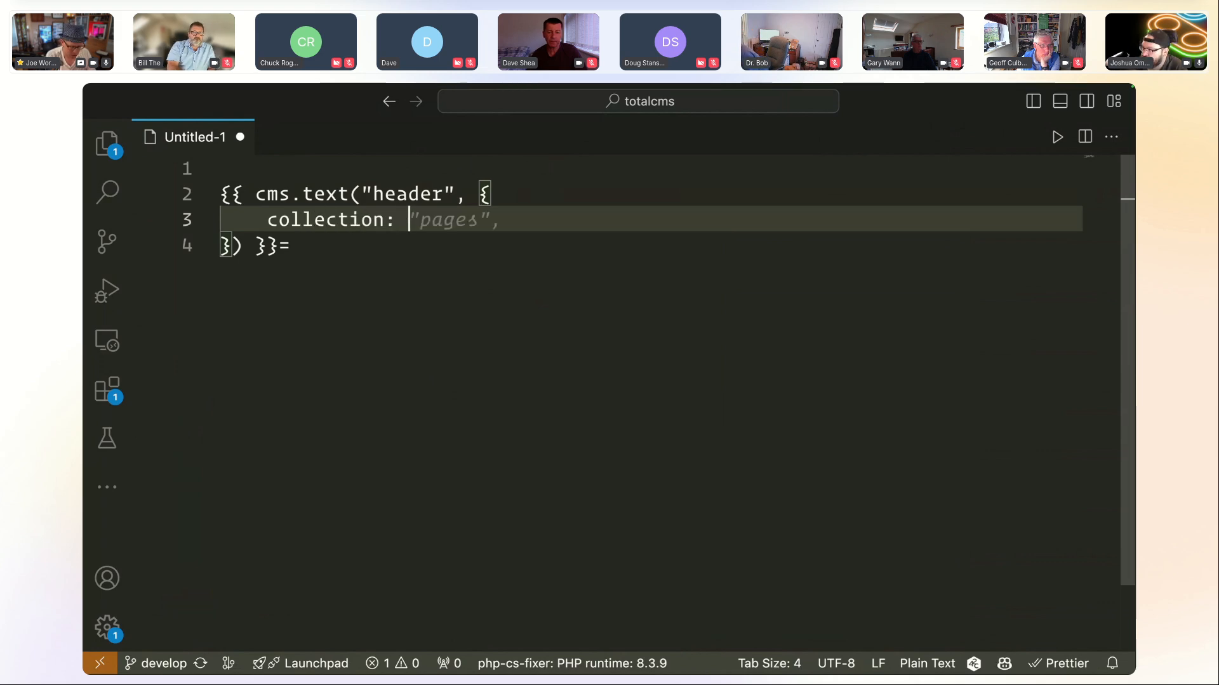
pyautogui.write('"text"')
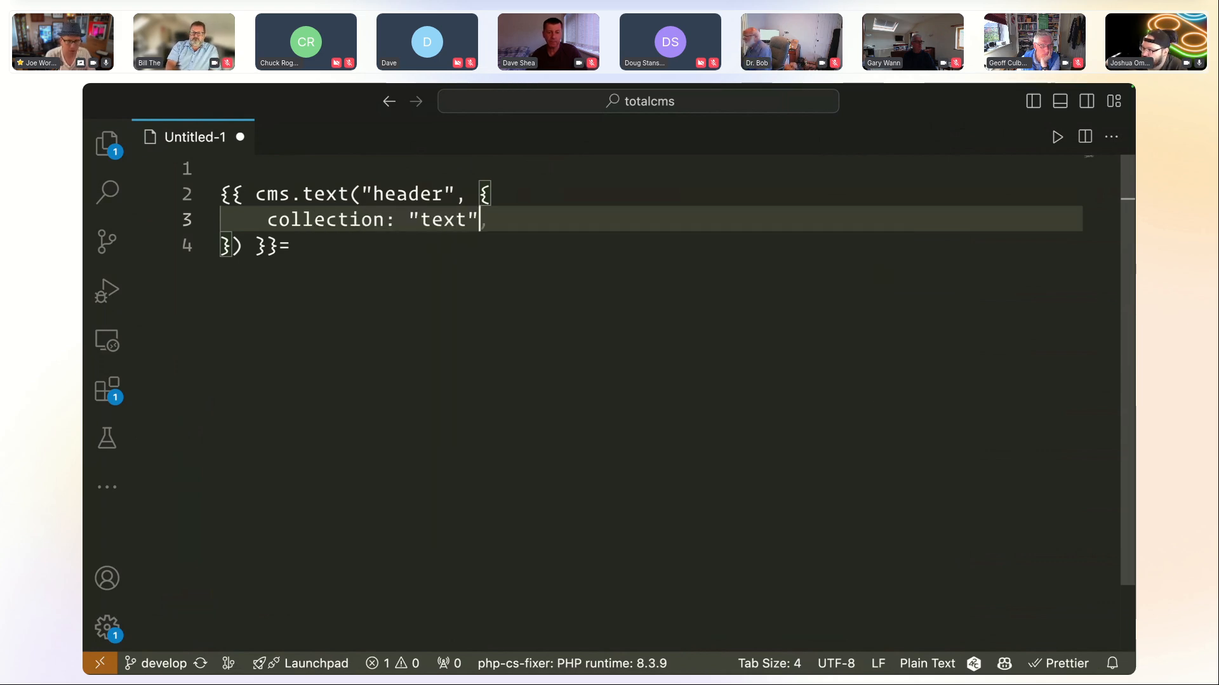
# Add a second option line to the macro reading property: "text", below the collection option.
pyautogui.write(',')
pyautogui.press('Return')
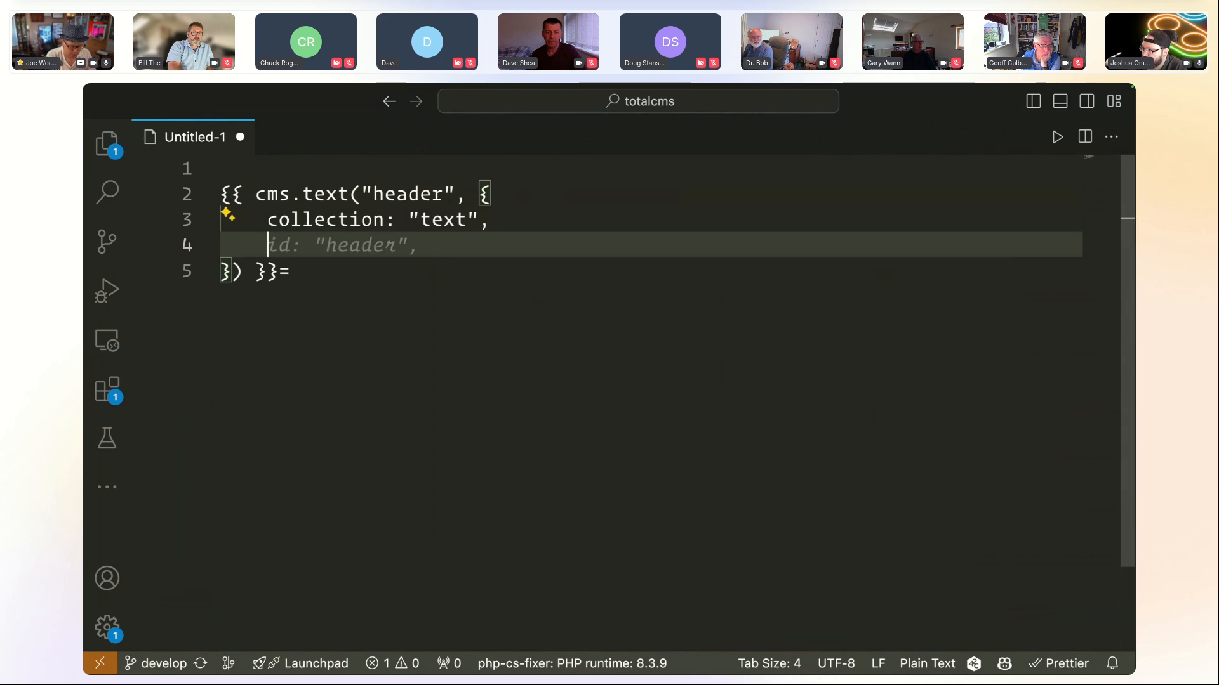
pyautogui.write('property:')
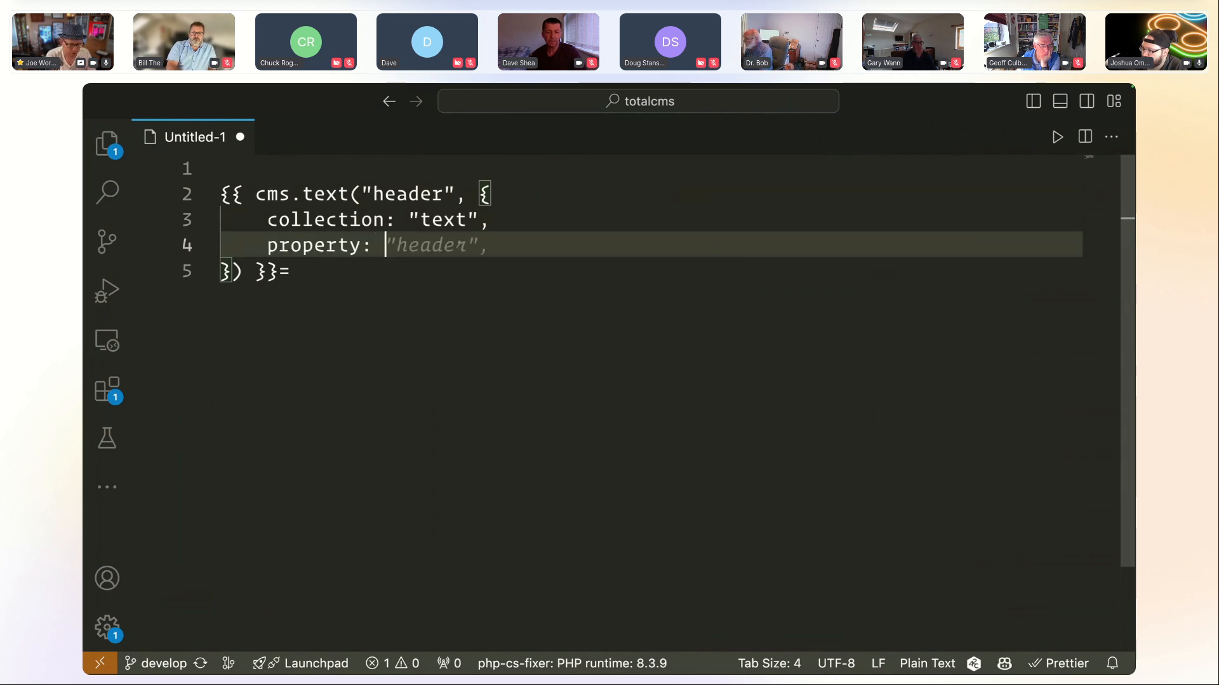
pyautogui.write(' "text",')
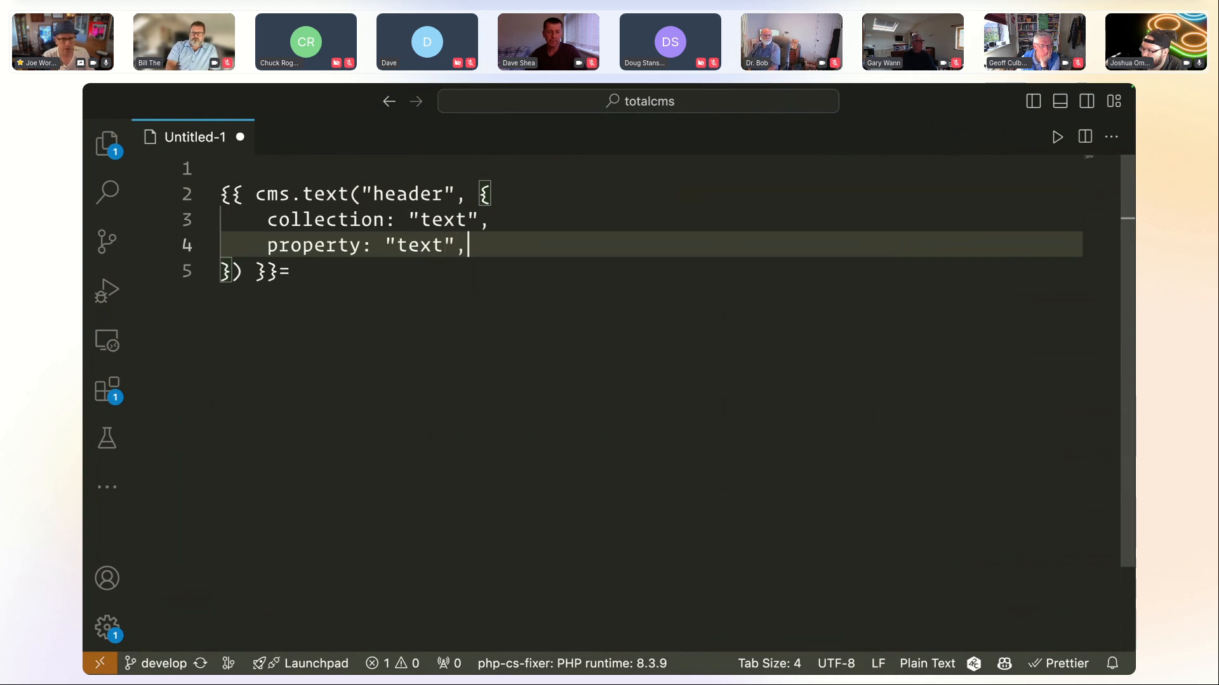
# Align the colons of the collection and property options in the macro.
pyautogui.press('Up')
pyautogui.click(532, 330)
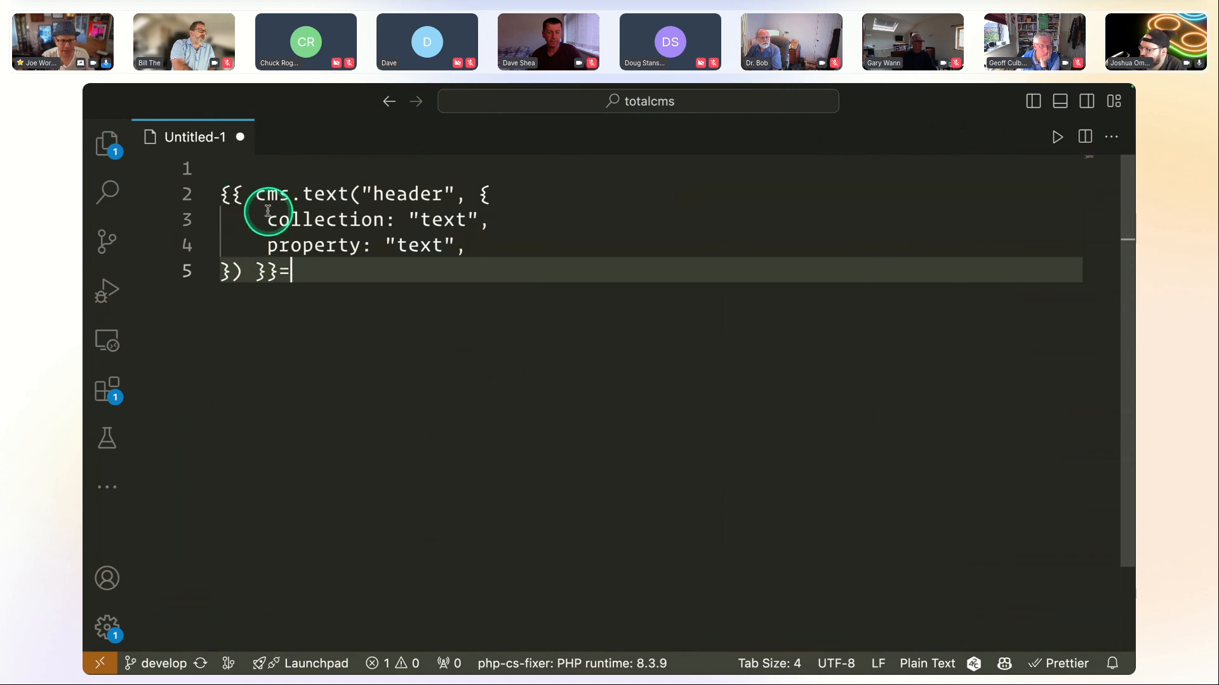
pyautogui.click(324, 217)
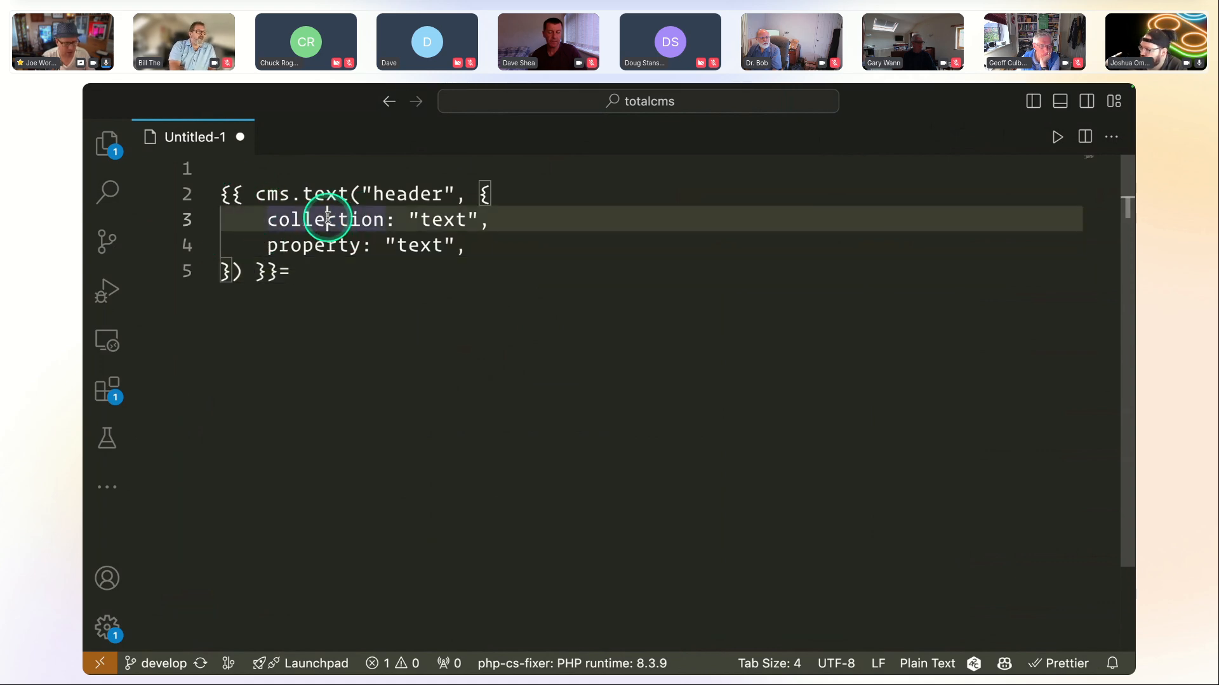
pyautogui.hotkey('ctrl', '=')
# Join the macro's four lines into a single line, starting from its opening braces.
pyautogui.click(239, 198)
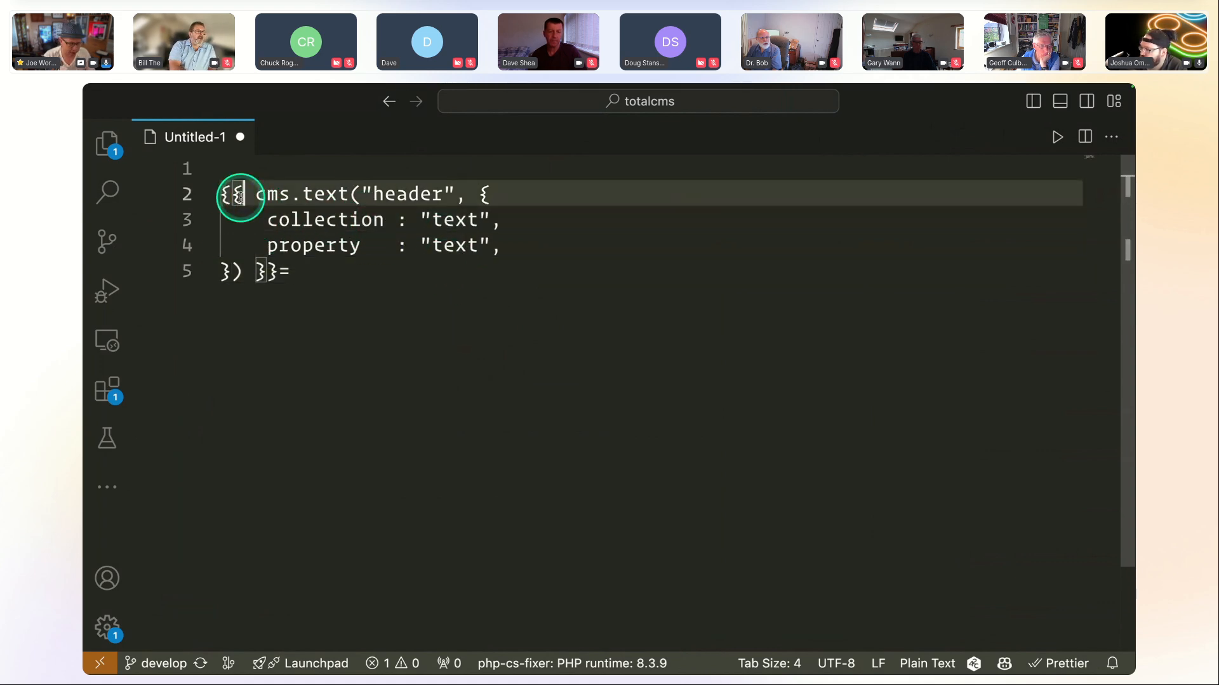
pyautogui.hotkey('ctrl', 'j')
pyautogui.hotkey('ctrl', 'j')
pyautogui.hotkey('ctrl', 'j')
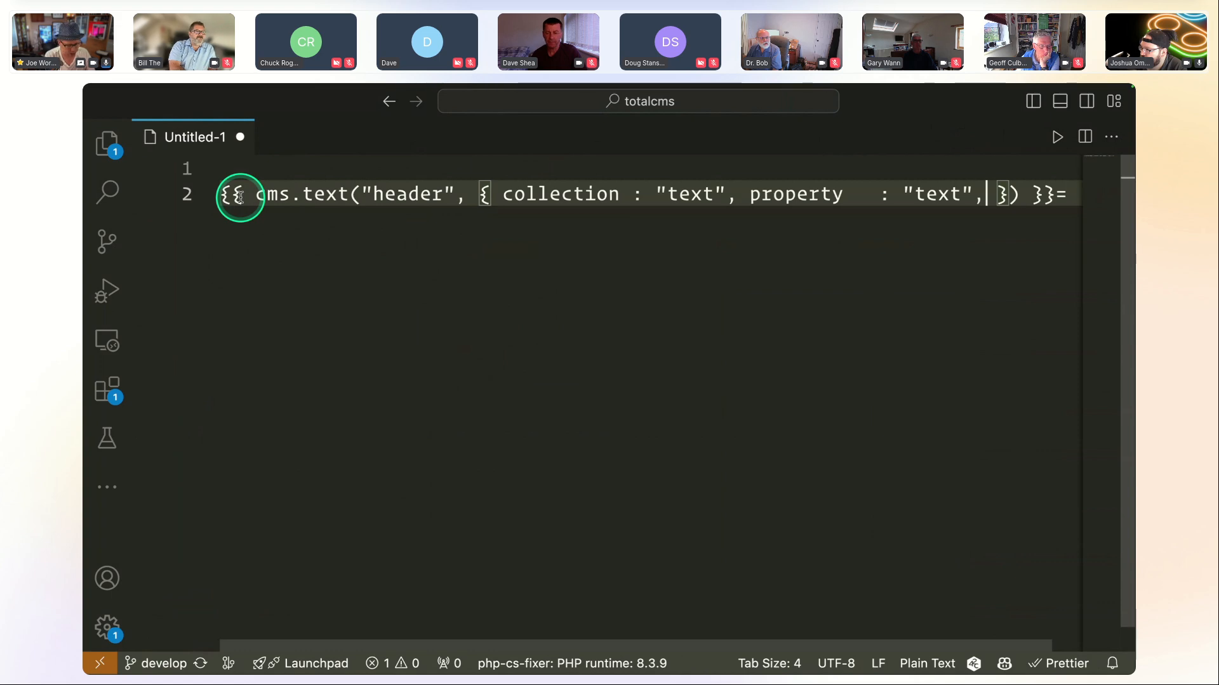
# Undo the line joins to put the macro back on separate lines, and place the cursor on the blank first line.
pyautogui.hotkey('ctrl', 'z')
pyautogui.hotkey('ctrl', 'z')
pyautogui.hotkey('ctrl', 'z')
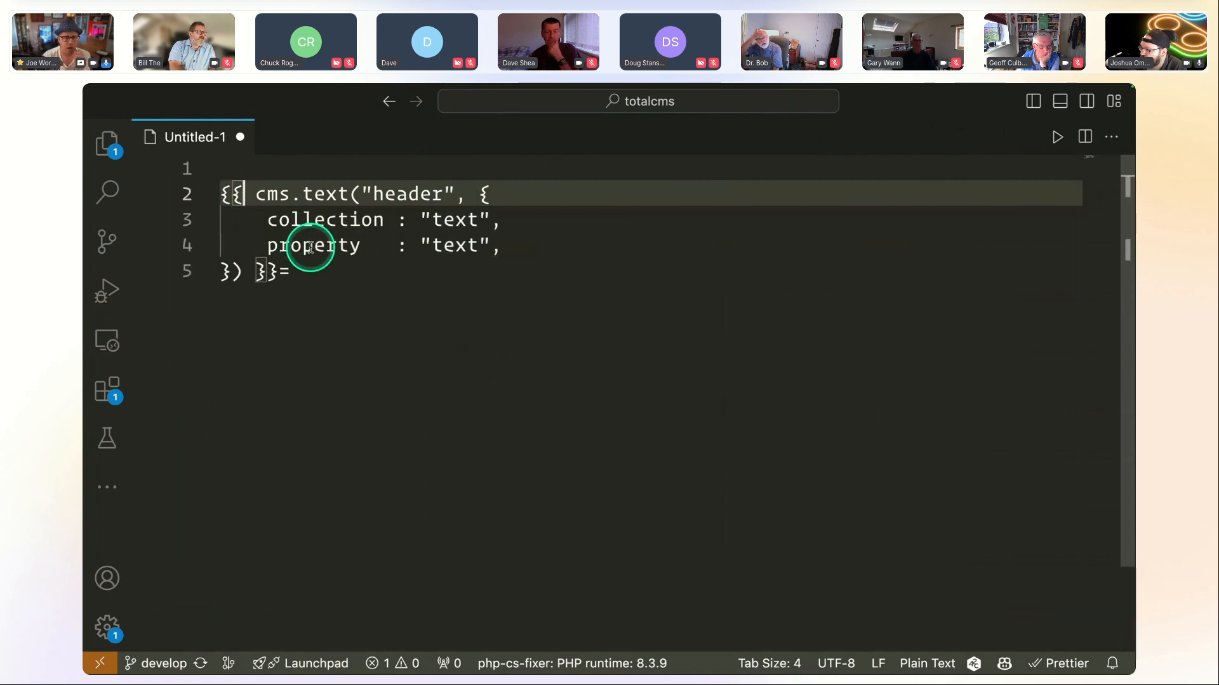
pyautogui.click(312, 260)
pyautogui.click(240, 169)
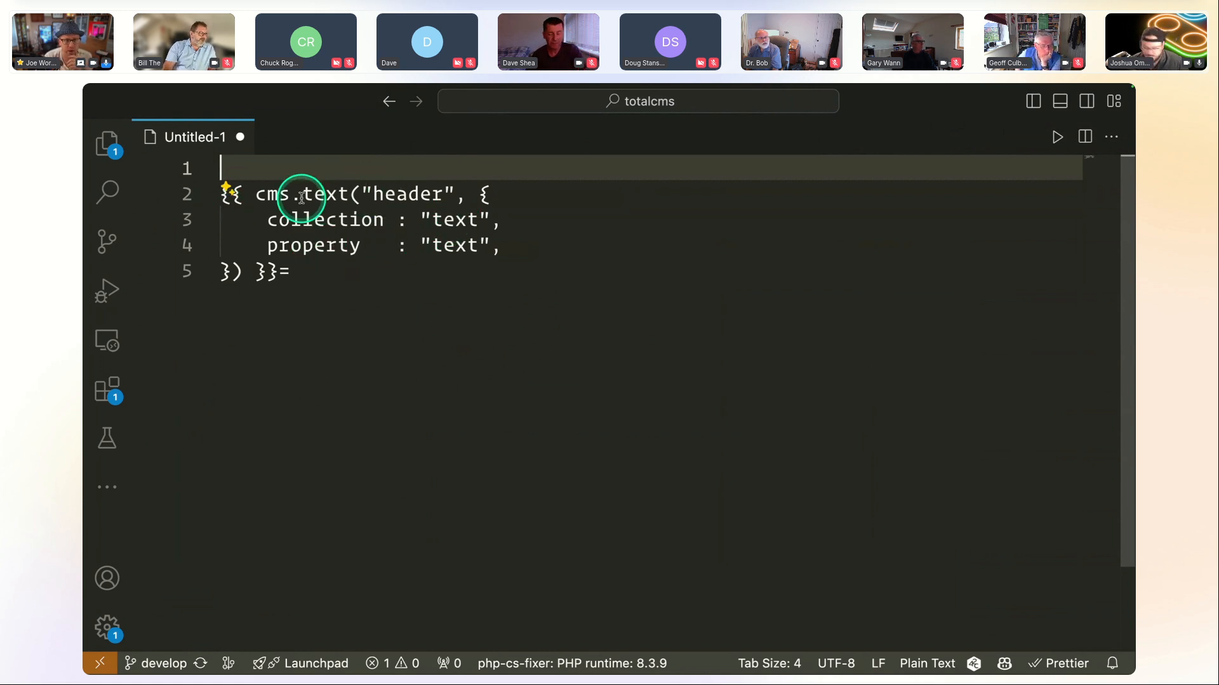
# Replace the macro's "header" argument with "my-new-post".
pyautogui.doubleClick(399, 193)
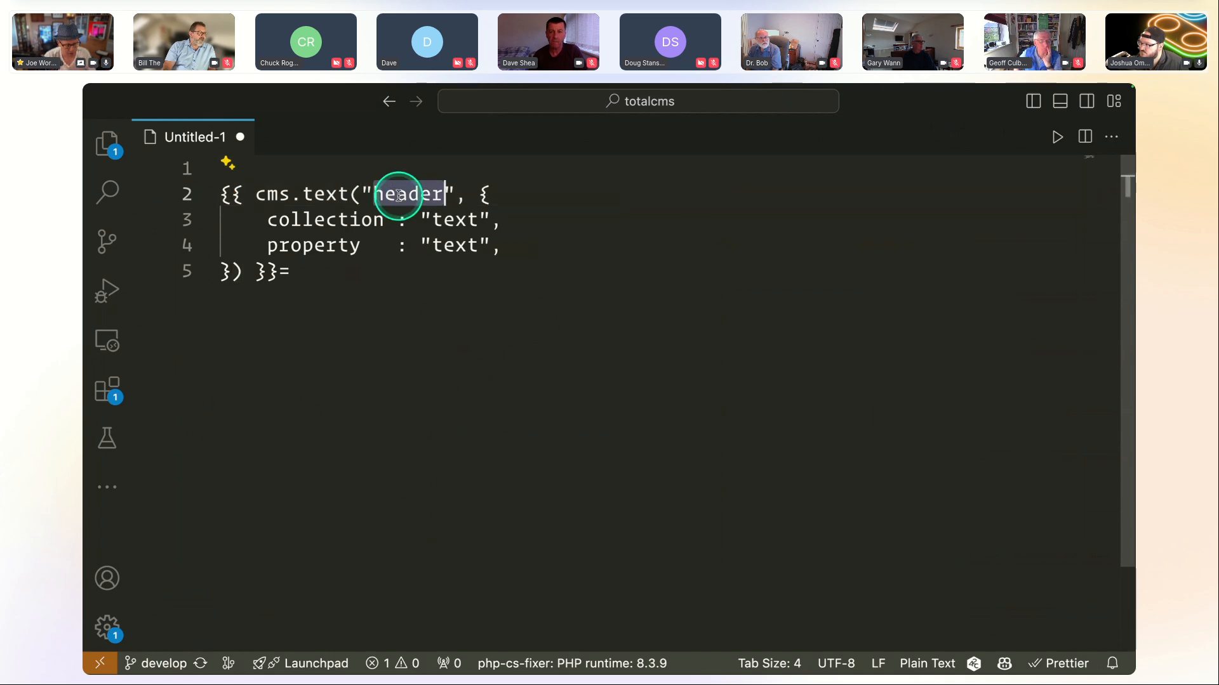
pyautogui.write('titl;e')
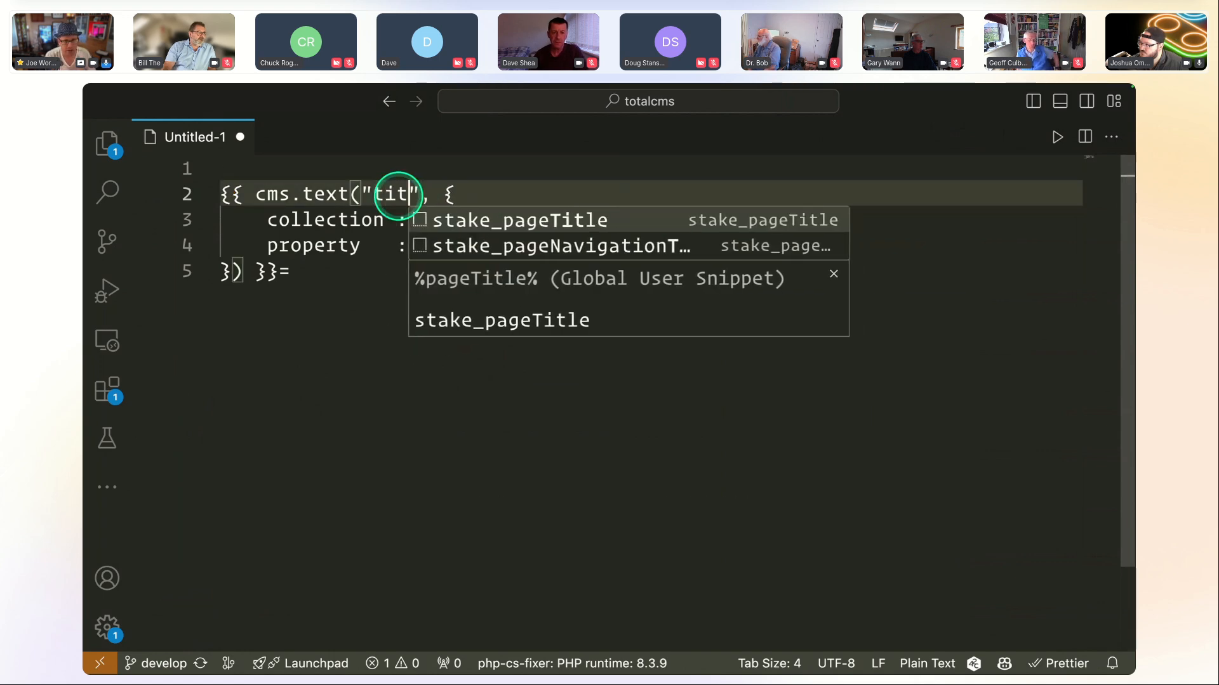
pyautogui.press('BackSpace')
pyautogui.press('BackSpace')
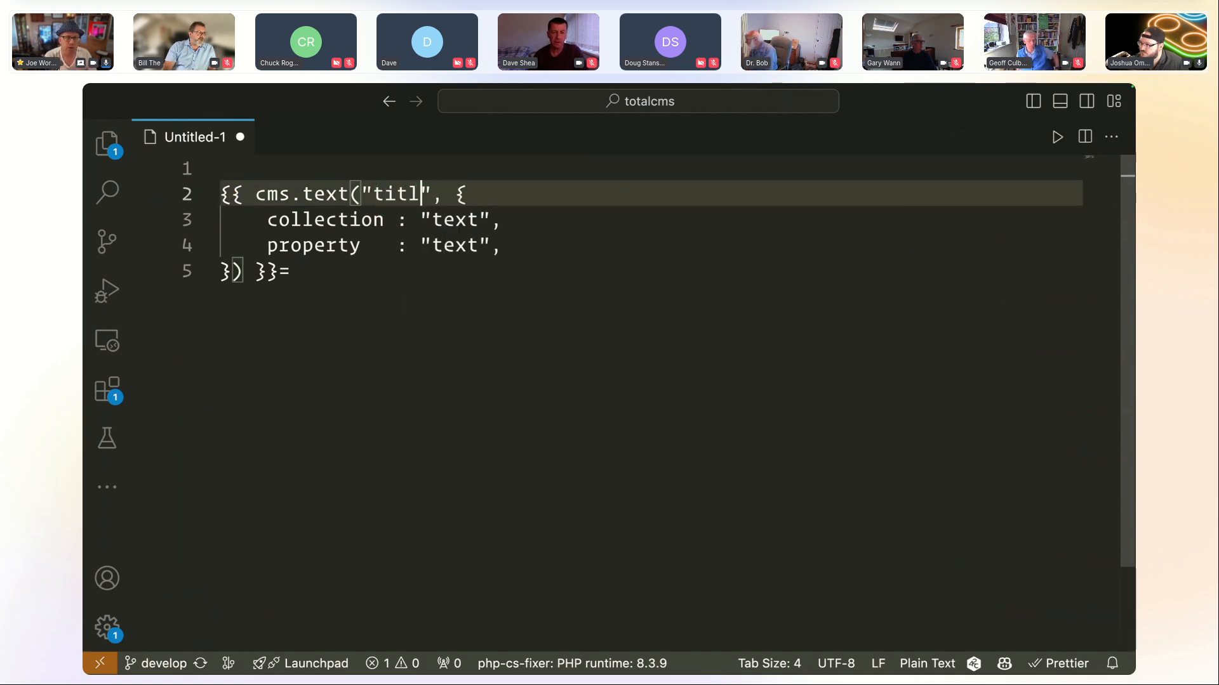
pyautogui.hotkey('alt', 'shift', 'Left')
pyautogui.press('BackSpace')
pyautogui.write('my')
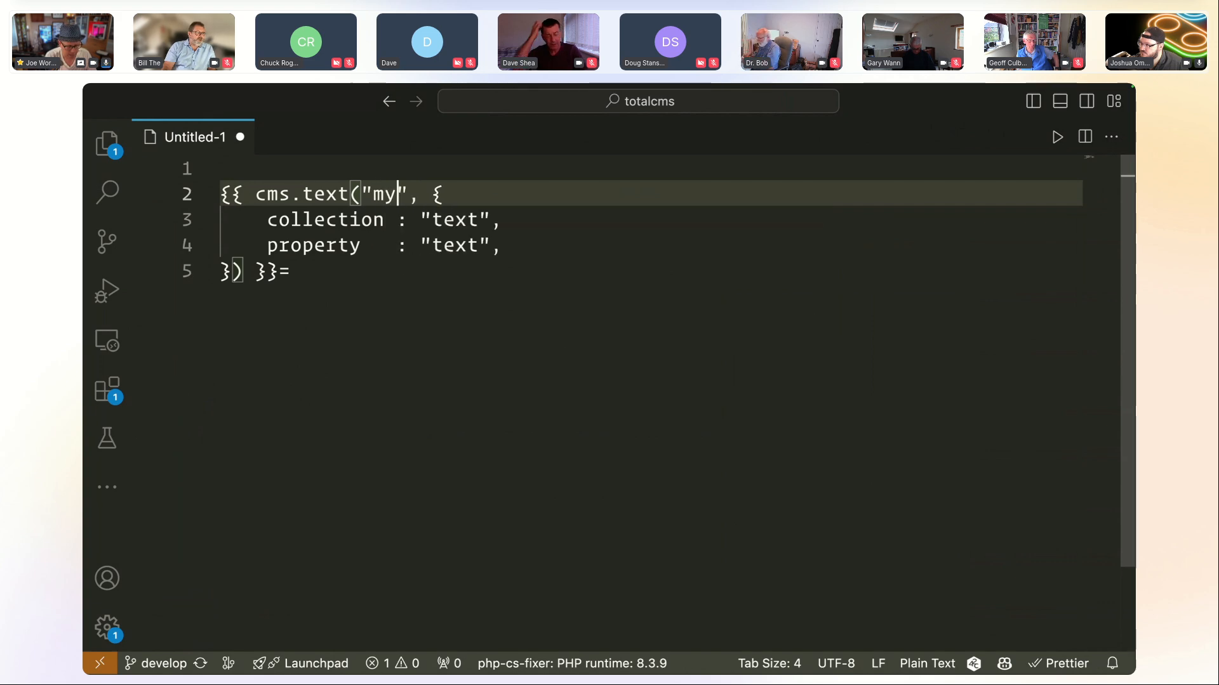
pyautogui.write('-new-post')
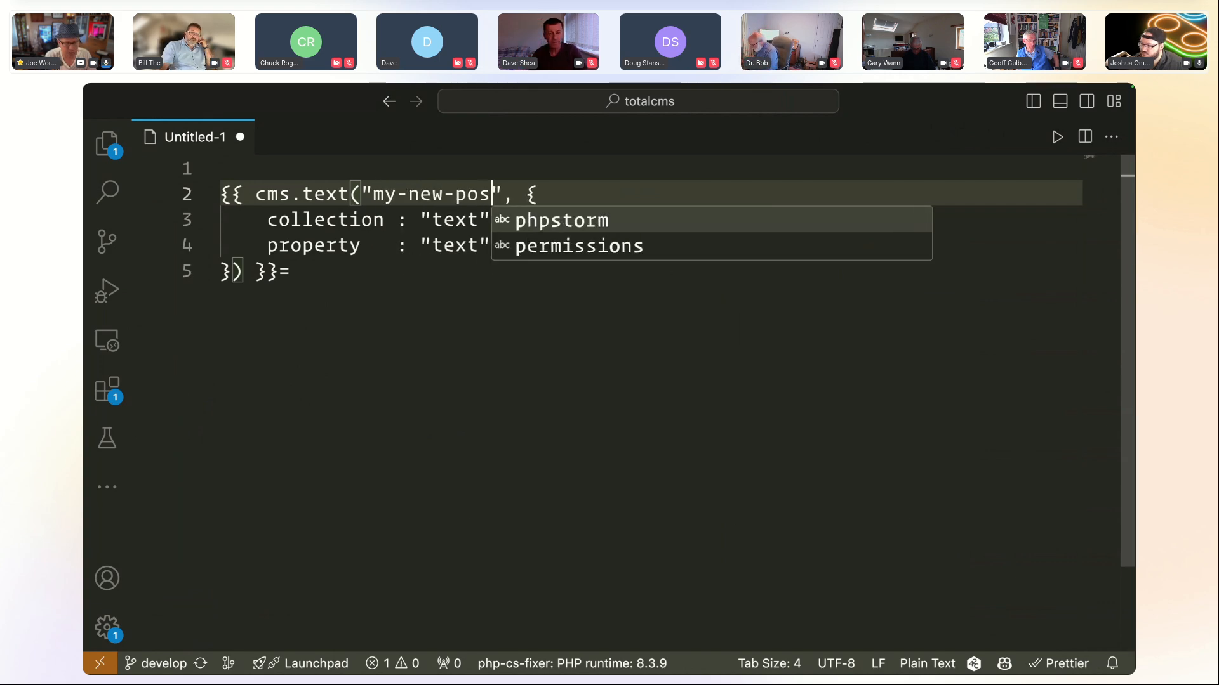
# Set the macro's collection option to "blog".
pyautogui.press('Down')
pyautogui.press('Left')
pyautogui.press('Left')
pyautogui.press('Left')
pyautogui.press('Left')
pyautogui.press('Left')
pyautogui.press('Left')
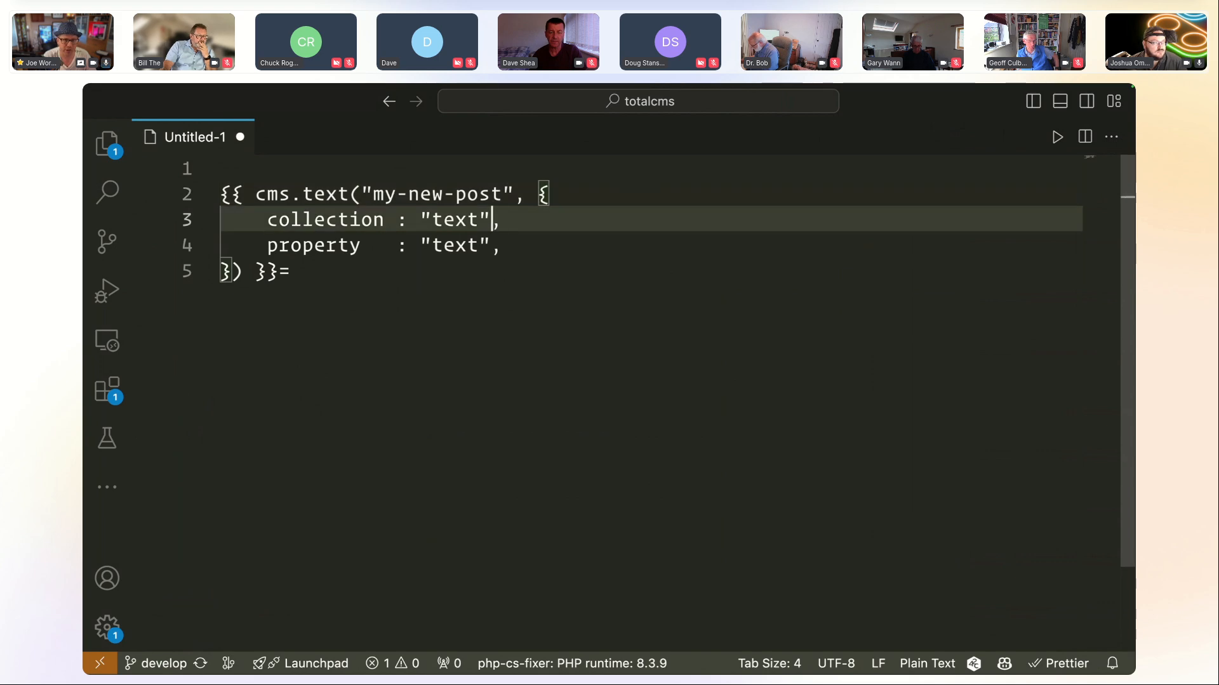
pyautogui.hotkey('alt', 'shift', 'Right')
pyautogui.write('blog')
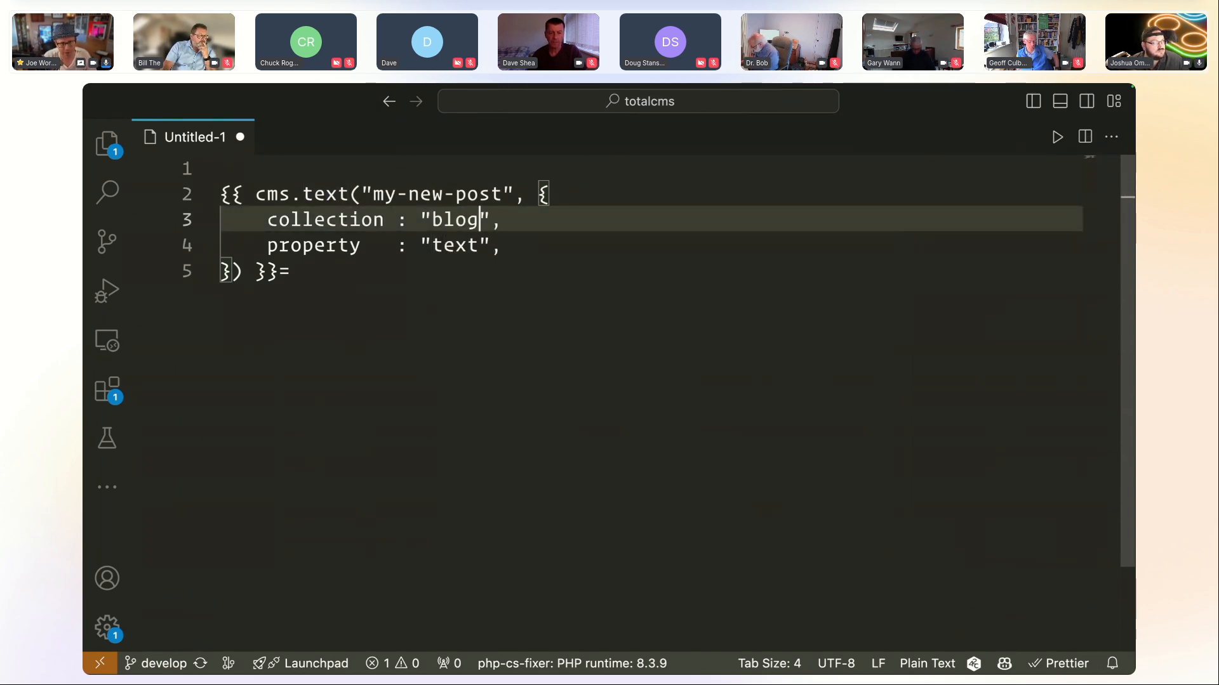
# Set the macro's property option to "title" and move the cursor back to the macro's first line.
pyautogui.press('Down')
pyautogui.hotkey('alt', 'shift', 'Left')
pyautogui.write('tit')
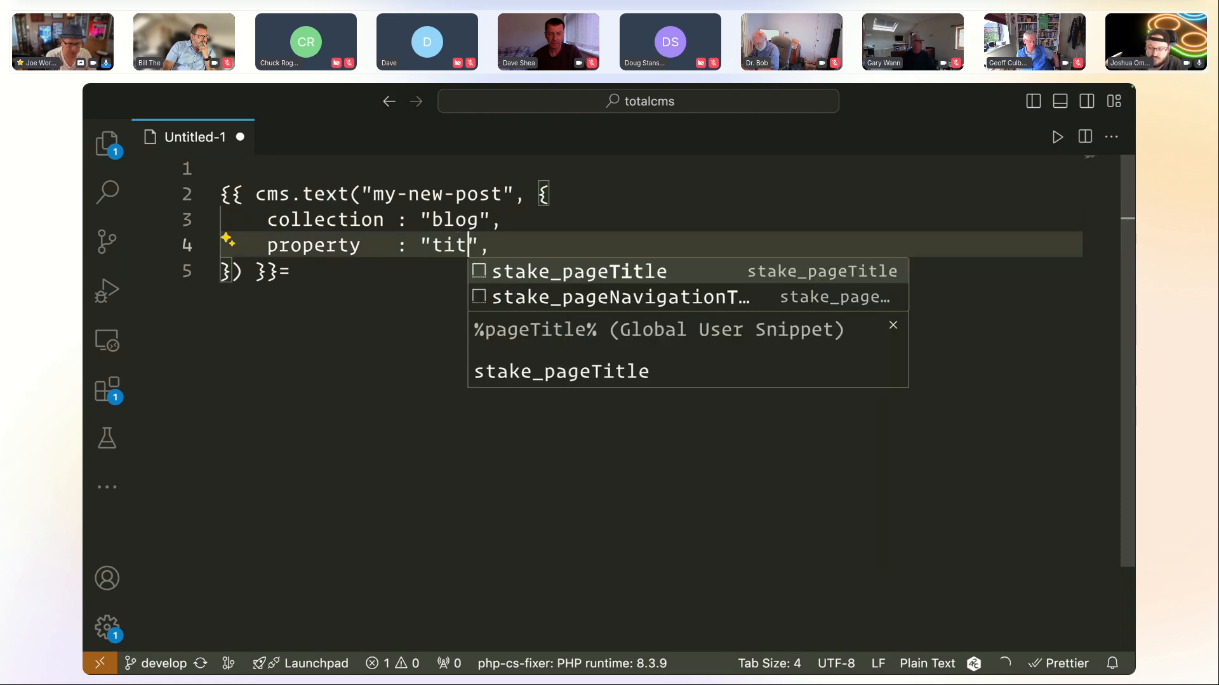
pyautogui.write('le')
pyautogui.press('End')
pyautogui.press('Up')
pyautogui.press('Up')
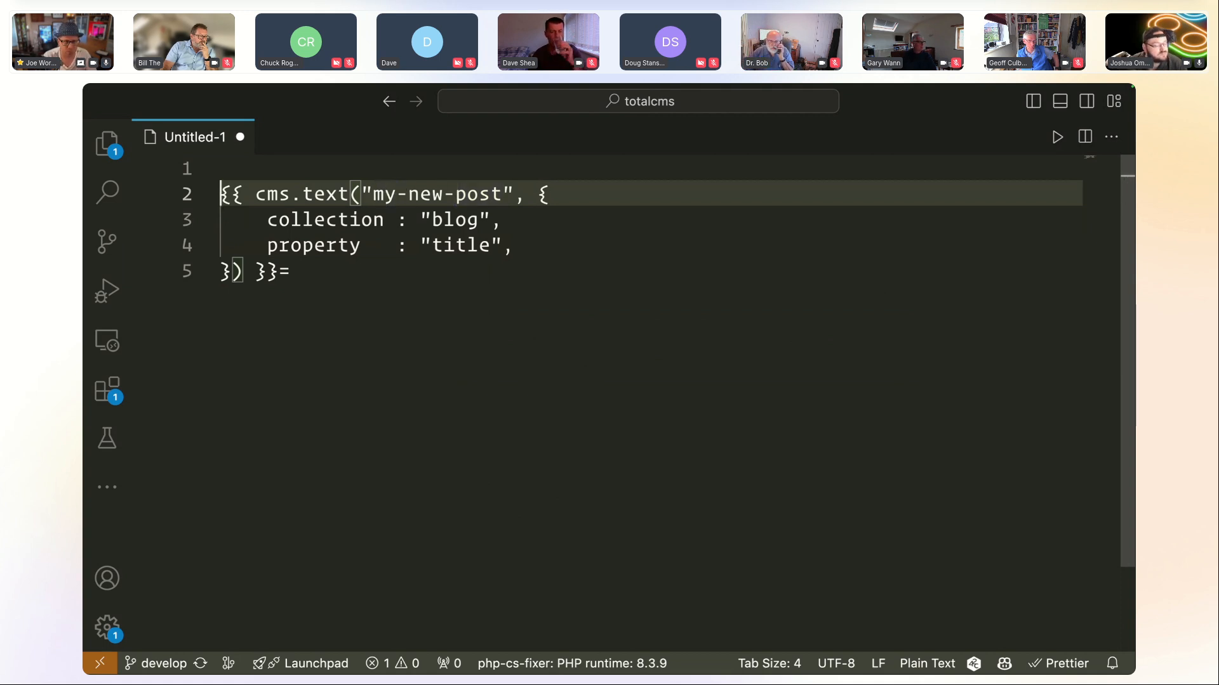
# Delete the stray equals sign after the macro's closing braces and return the cursor to the cms.text line.
pyautogui.press('shift+super+Down')
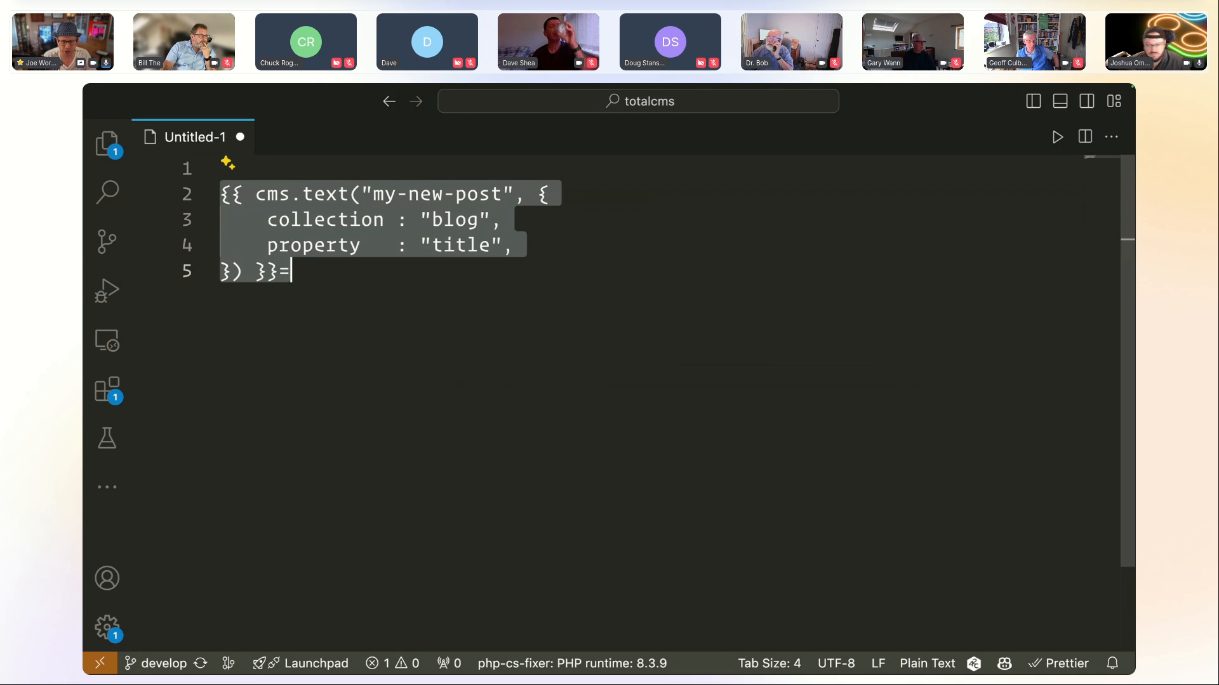
pyautogui.press('Escape')
pyautogui.press('BackSpace')
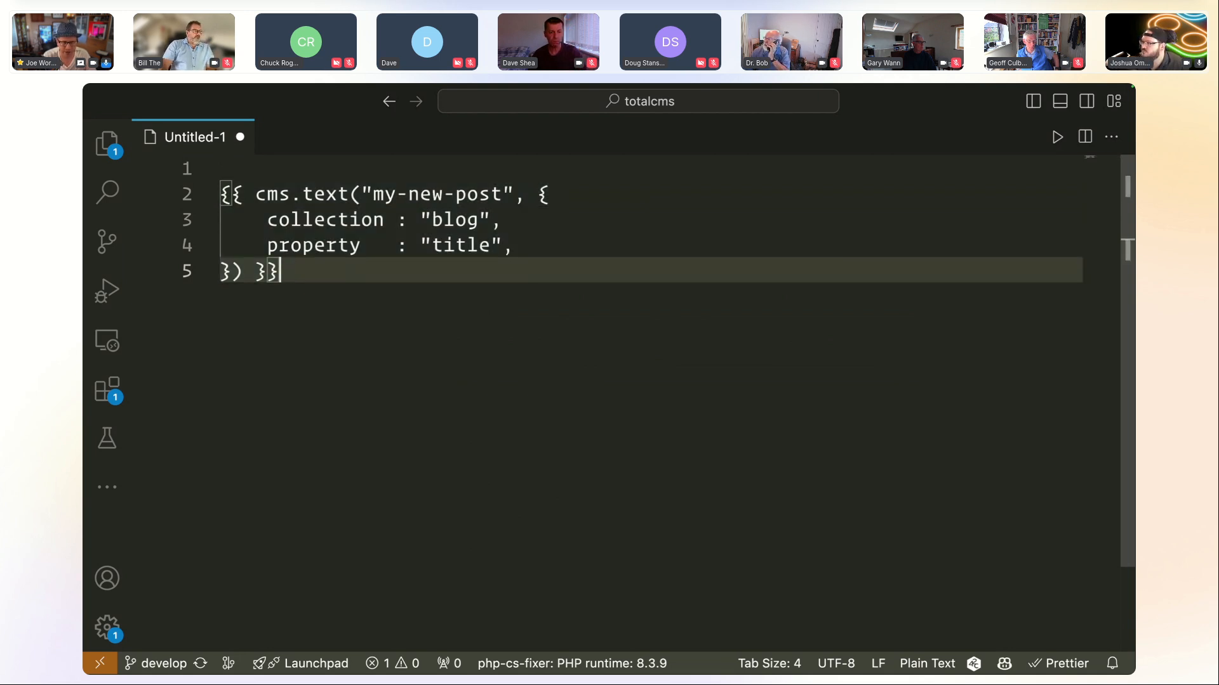
pyautogui.press('Up')
pyautogui.press('Up')
pyautogui.press('Up')
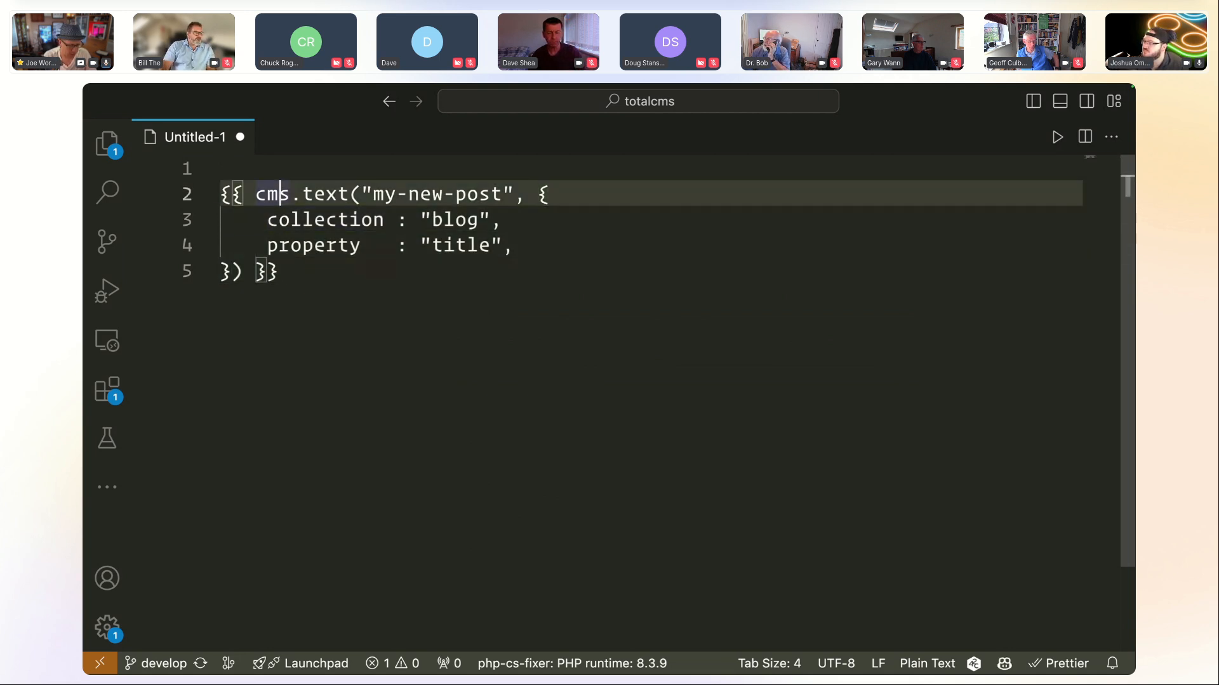
# Undo the blog post edits back to the "header" macro with "text" for both collection and property.
pyautogui.press('super+z')
pyautogui.press('super+z')
pyautogui.press('super+z')
pyautogui.press('super+z')
pyautogui.press('super+z')
pyautogui.press('super+z')
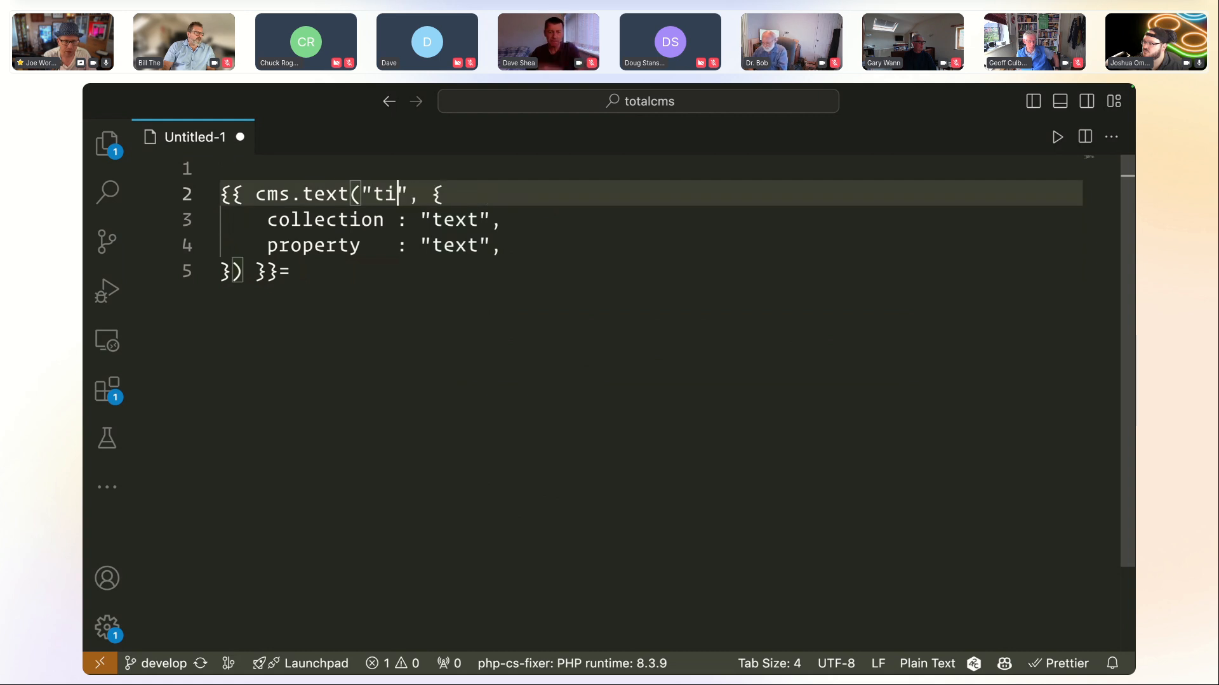
pyautogui.press('super+z')
# Change the macro's collection option to "newtext".
pyautogui.press('Down')
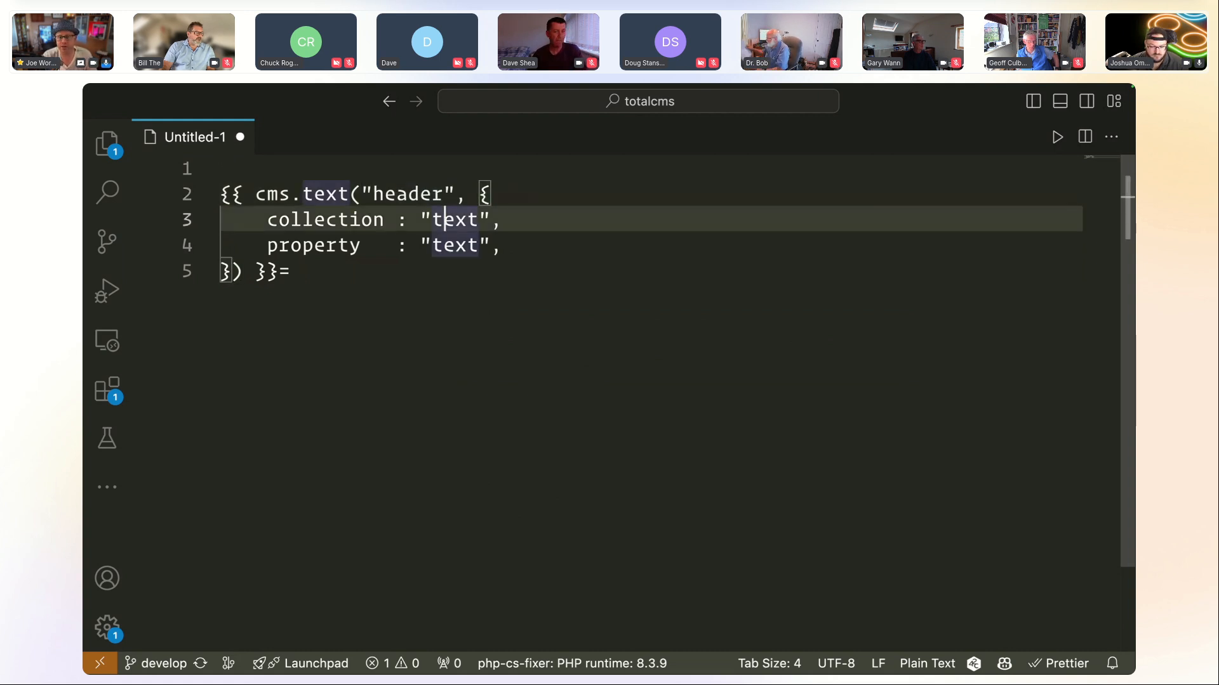
pyautogui.press('Down')
pyautogui.press('Up')
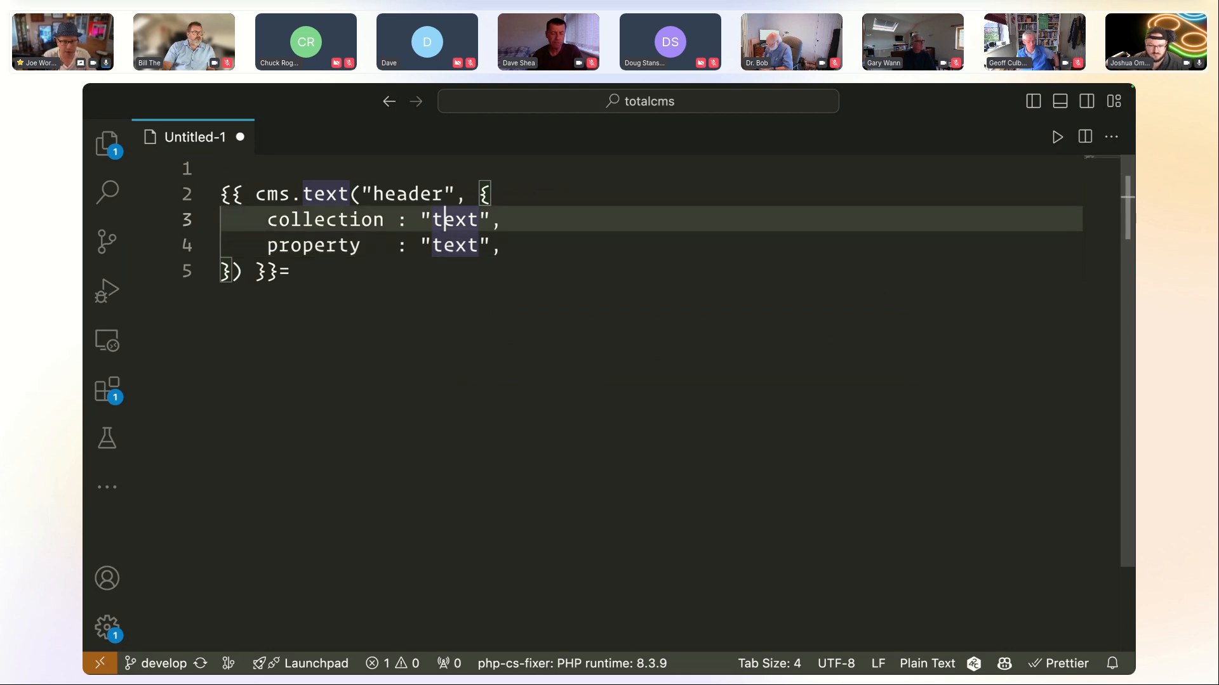
pyautogui.press('Up')
pyautogui.press('Down')
pyautogui.press('Left')
pyautogui.write('n')
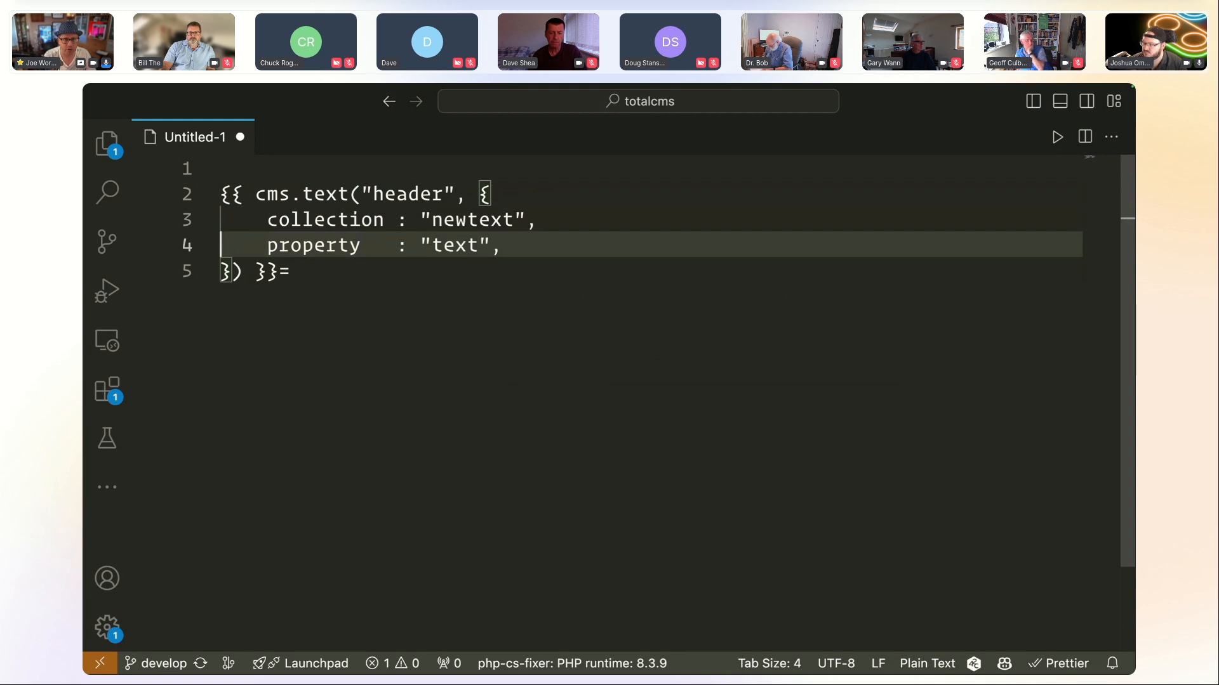
# Delete the property line from the macro and highlight the "header" argument and the "newtext" collection value in turn.
pyautogui.press('super+shift+k')
pyautogui.press('Up')
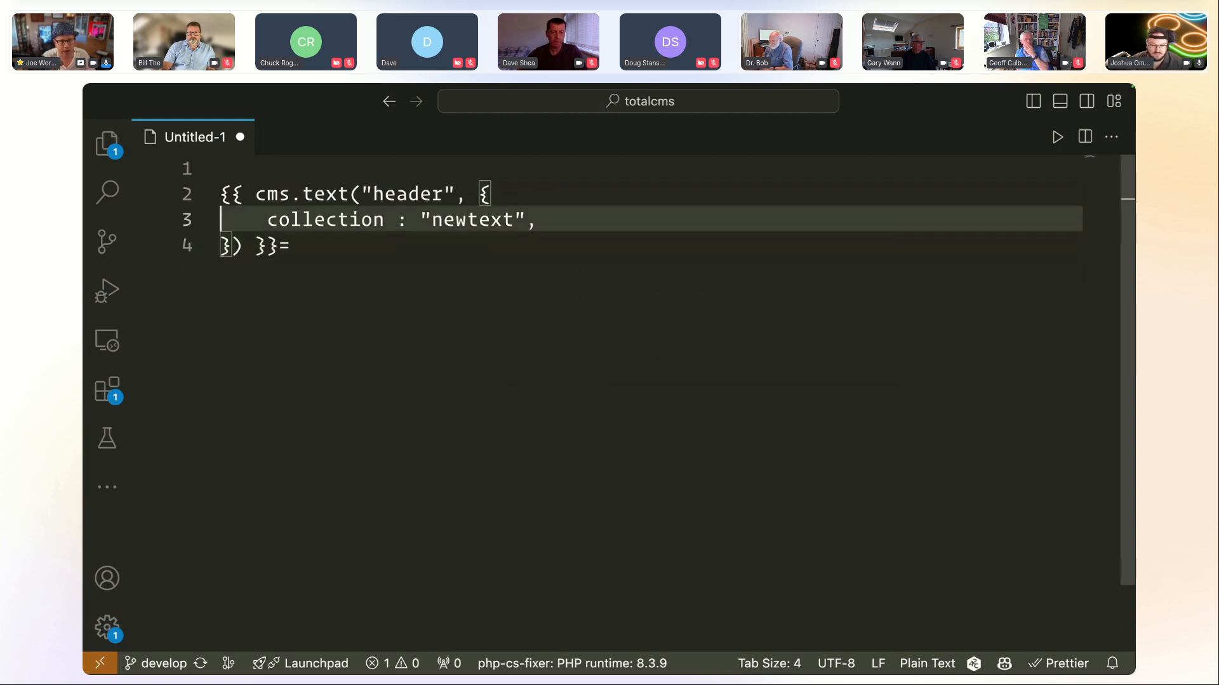
pyautogui.press('Up')
pyautogui.hotkey('alt', 'Right')
pyautogui.hotkey('alt', 'Right')
pyautogui.hotkey('alt', 'Right')
pyautogui.hotkey('alt', 'Right')
pyautogui.hotkey('alt', 'shift', 'Right')
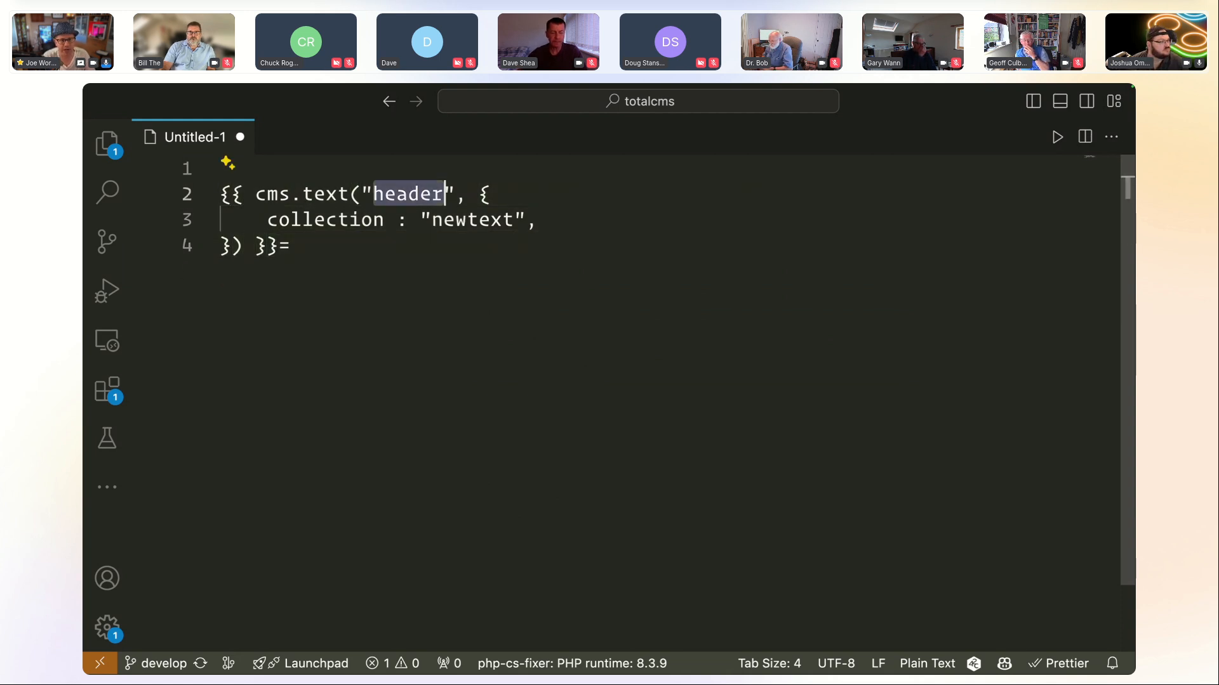
pyautogui.press('Down')
pyautogui.hotkey('alt', 'shift', 'Right')
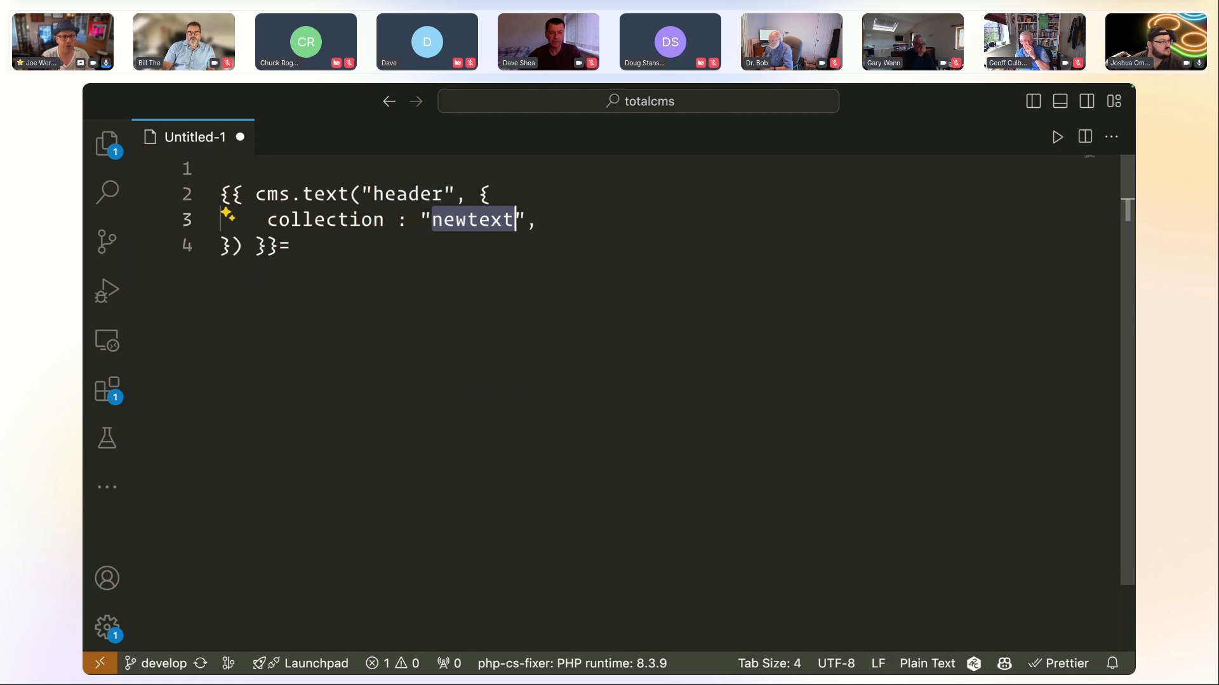
pyautogui.press('Right')
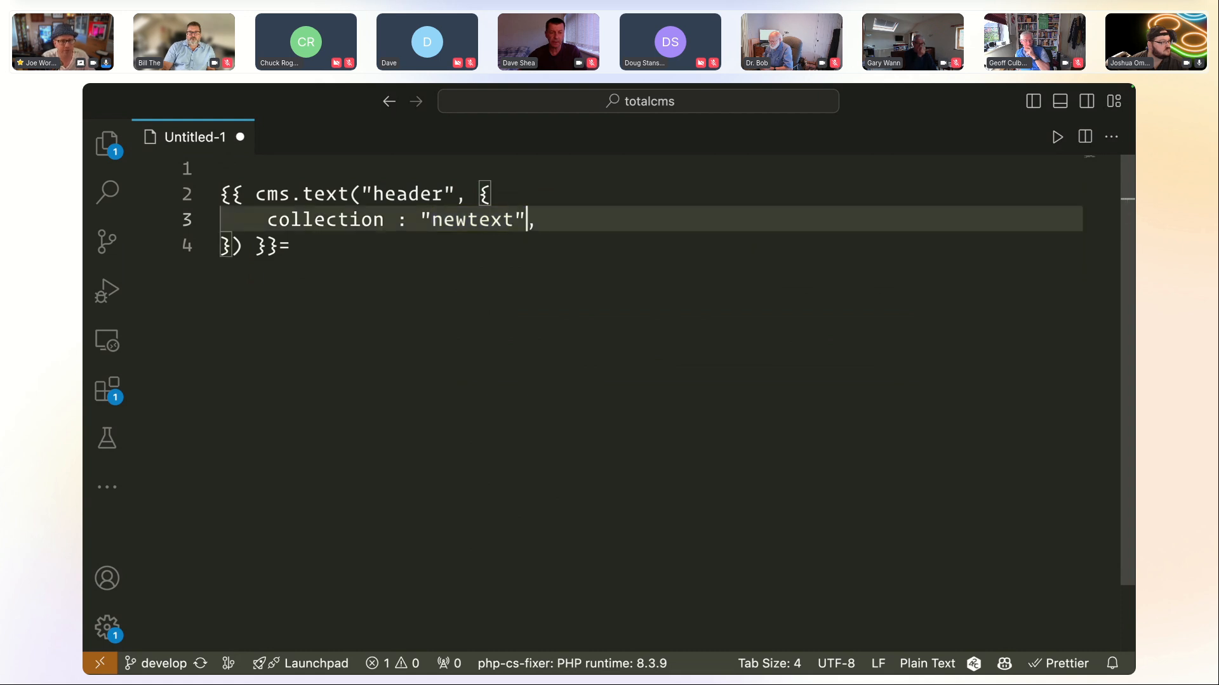
# Undo the deletion of the property line and leave the cursor at the start of that line.
pyautogui.press('super+z')
pyautogui.press('Down')
pyautogui.press('super+Left')
pyautogui.press('Up')
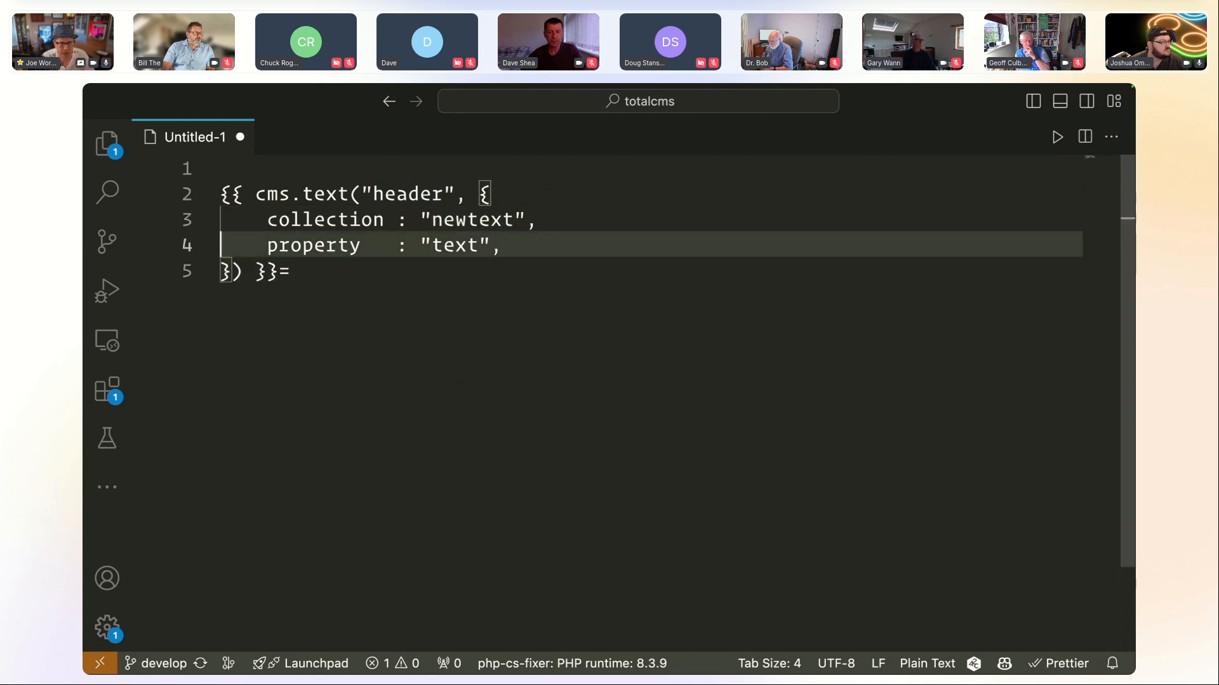
# Delete the property line from the macro and remove the stray "=" after its closing braces.
pyautogui.hotkey('shift', 'Down')
pyautogui.press('BackSpace')
pyautogui.press('Up')
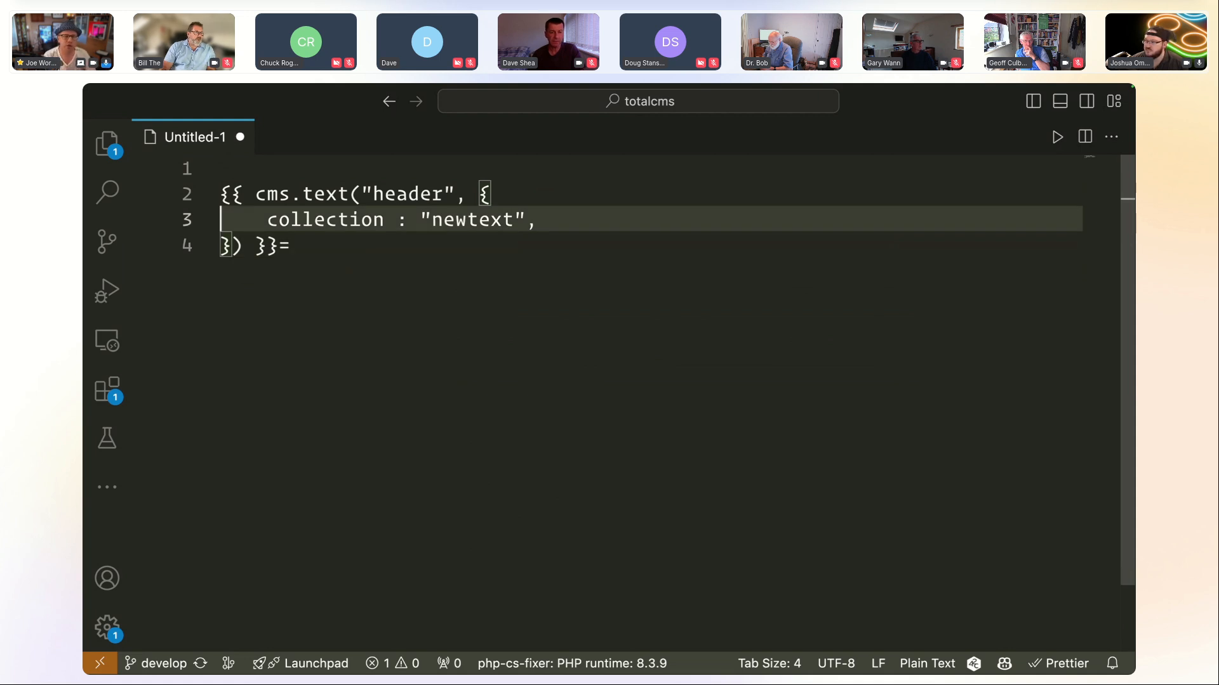
pyautogui.press('Up')
pyautogui.press('shift+super+Down')
pyautogui.press('Right')
pyautogui.press('BackSpace')
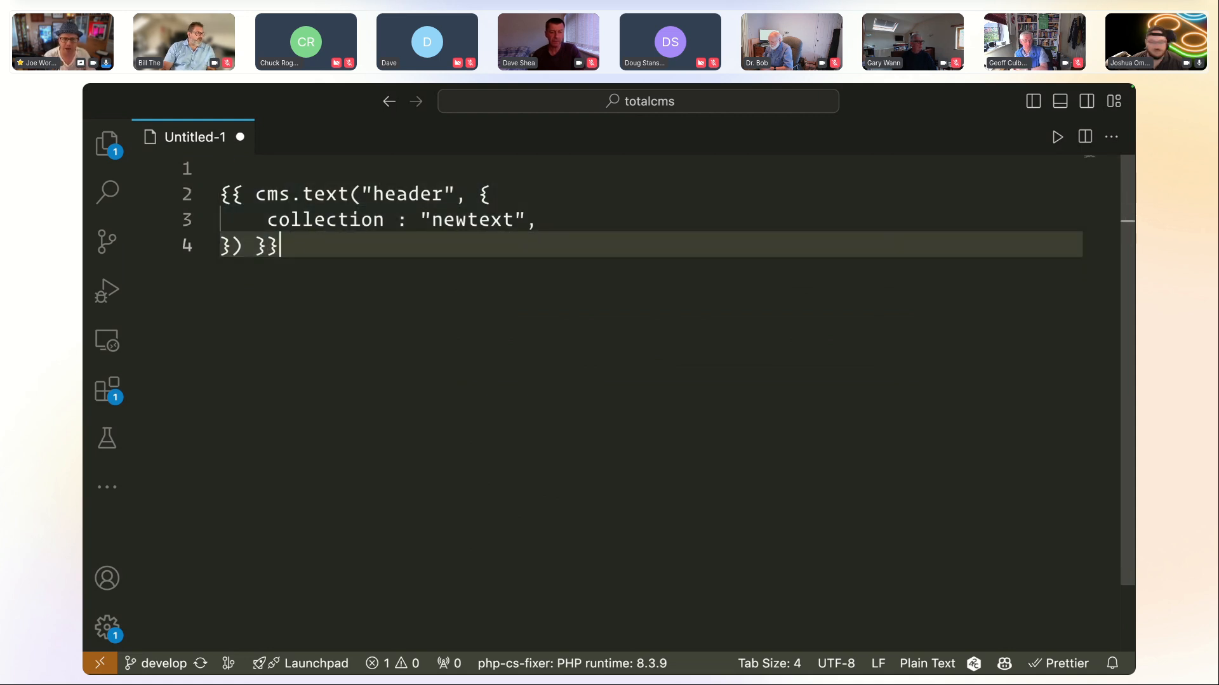
pyautogui.press('Up')
pyautogui.press('Up')
pyautogui.press('Up')
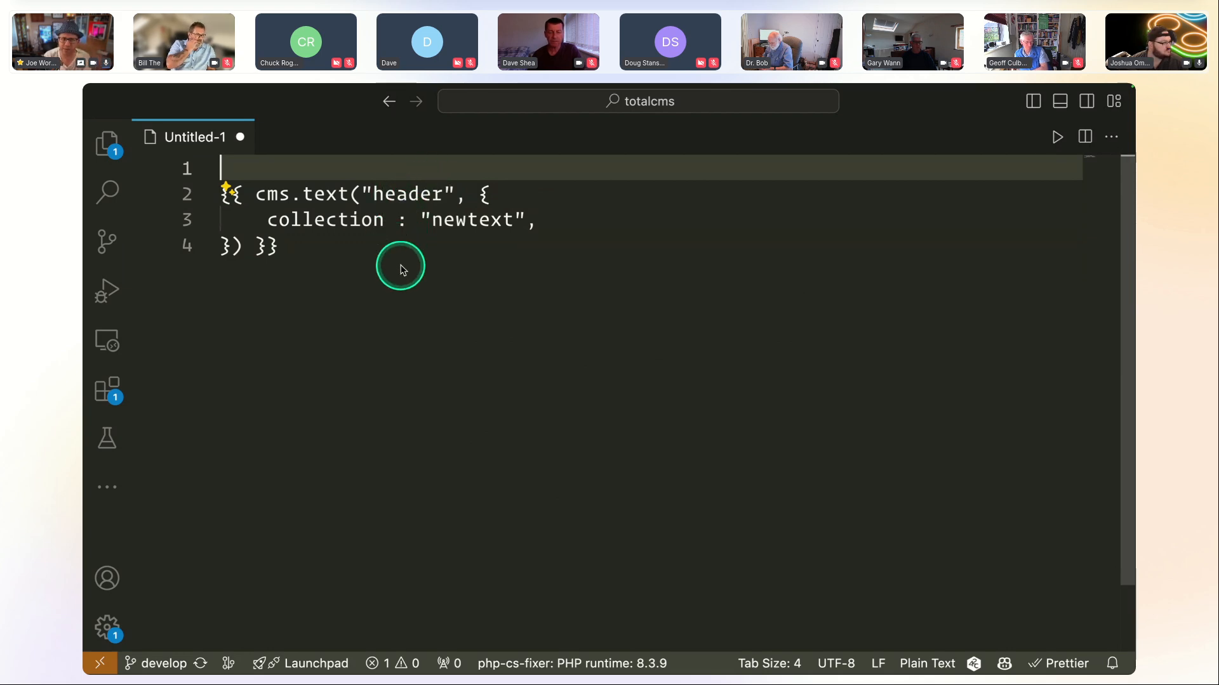
# Switch to the TotalCMS3 project in RapidWeaver and inspect the settings of the Text stack for ID header.
pyautogui.hotkey('ctrl', 'Left')
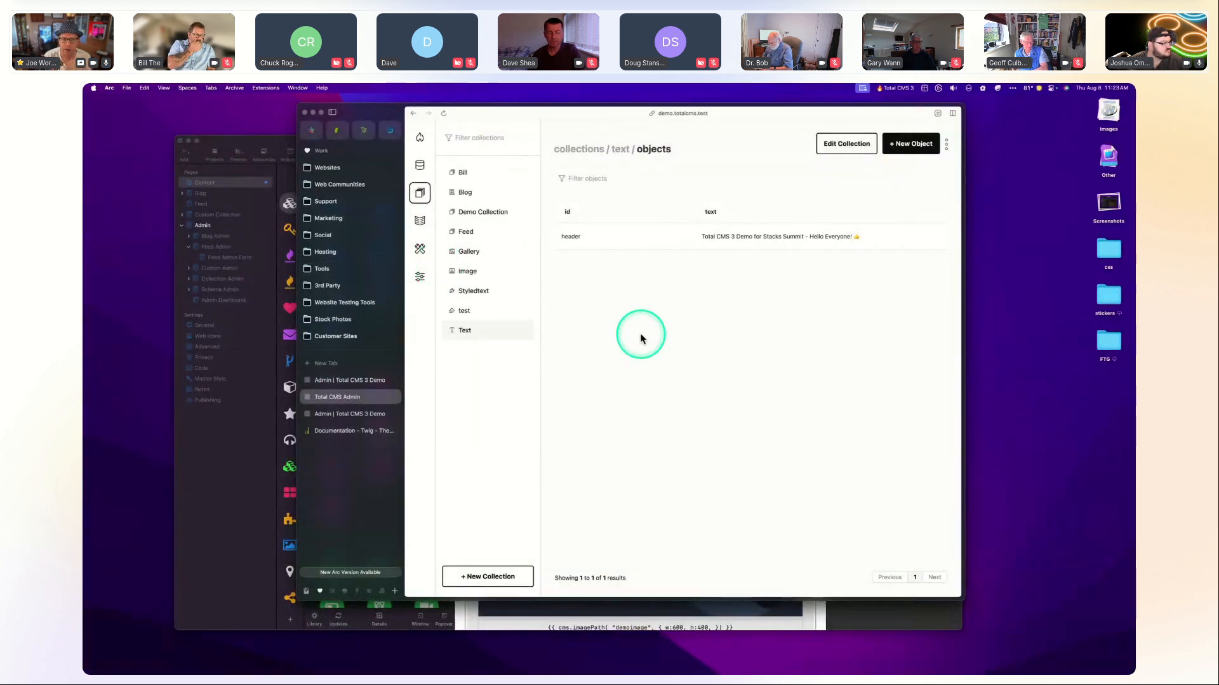
pyautogui.click(190, 489)
pyautogui.click(795, 358)
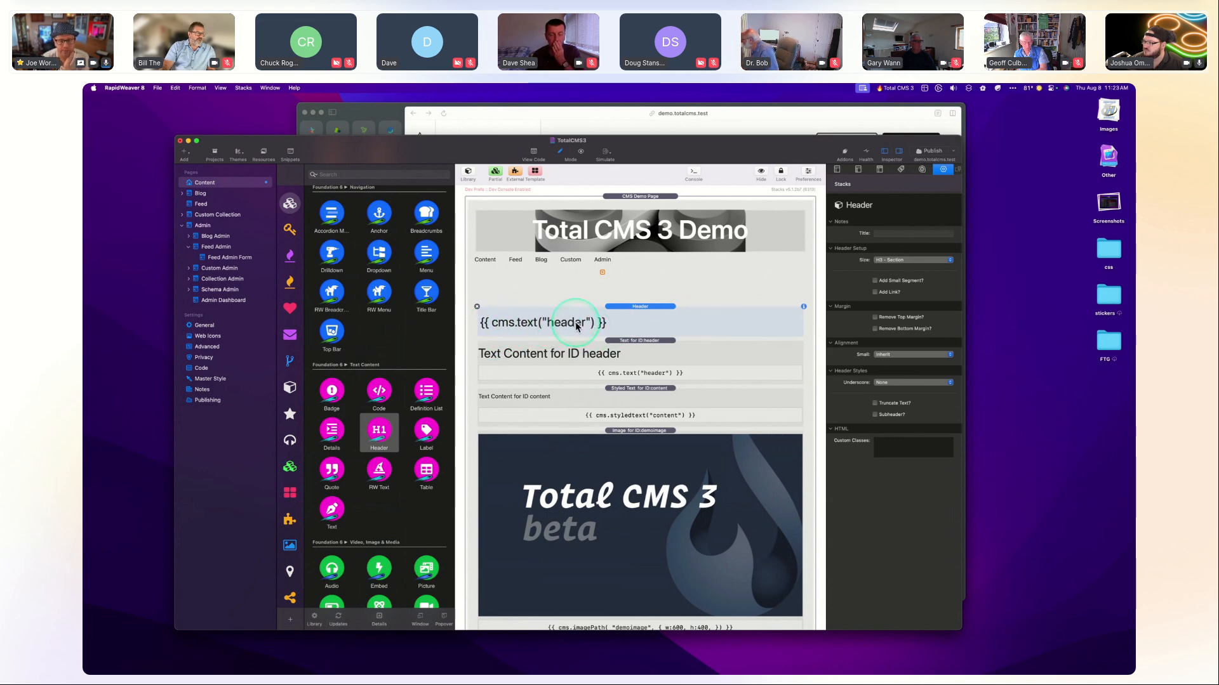
pyautogui.click(630, 352)
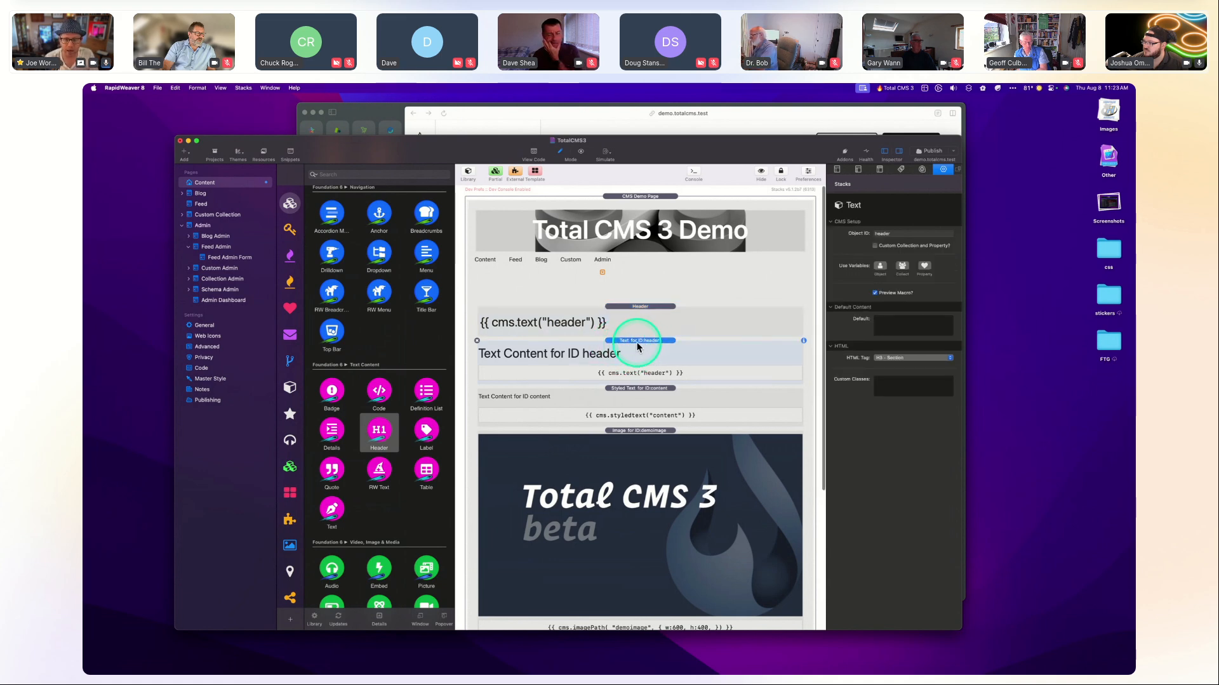
# Add a Macro Builder stack from the Total CMS 3 library directly above the Header stack.
pyautogui.click(290, 255)
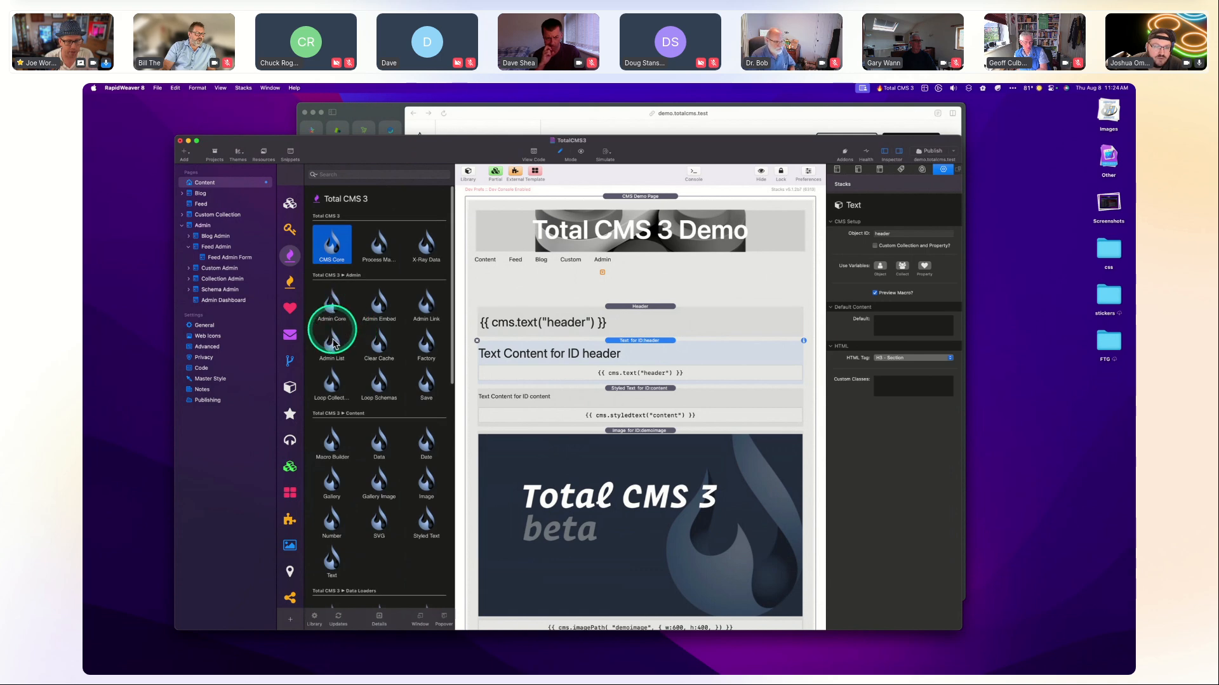
pyautogui.click(337, 442)
pyautogui.moveTo(337, 442); pyautogui.dragTo(620, 312)
# Set the Macro Builder's data type to Date and enable its custom collection and property fields.
pyautogui.click(913, 233)
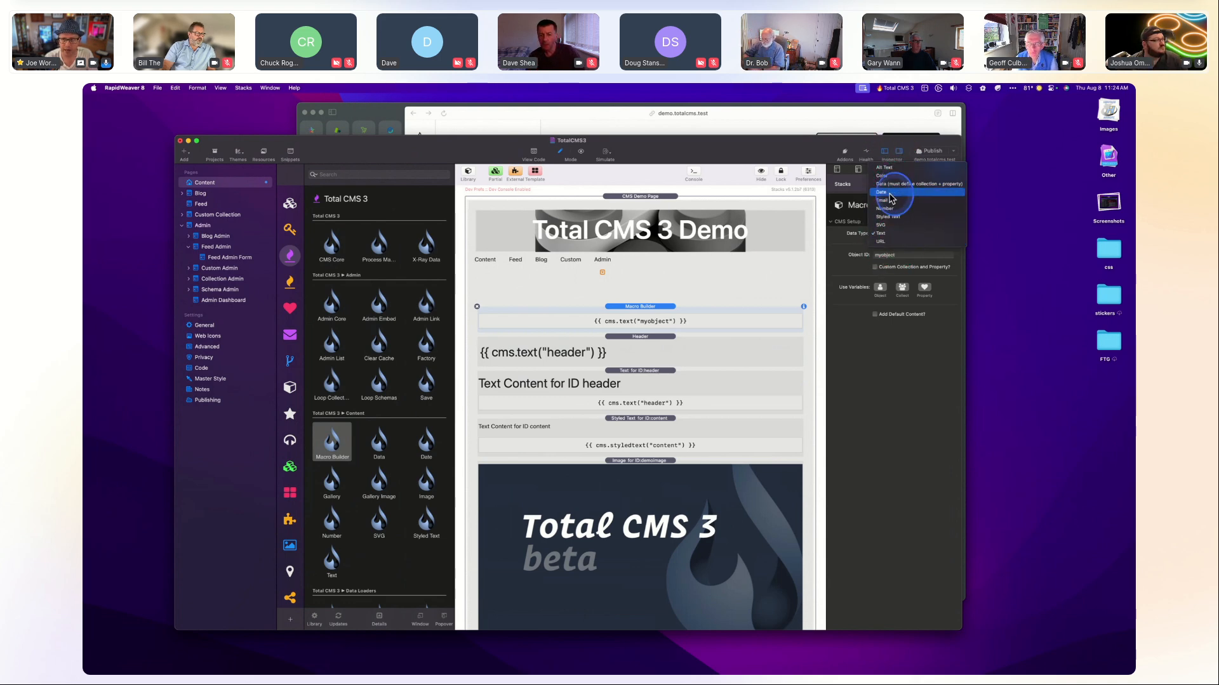
pyautogui.click(895, 192)
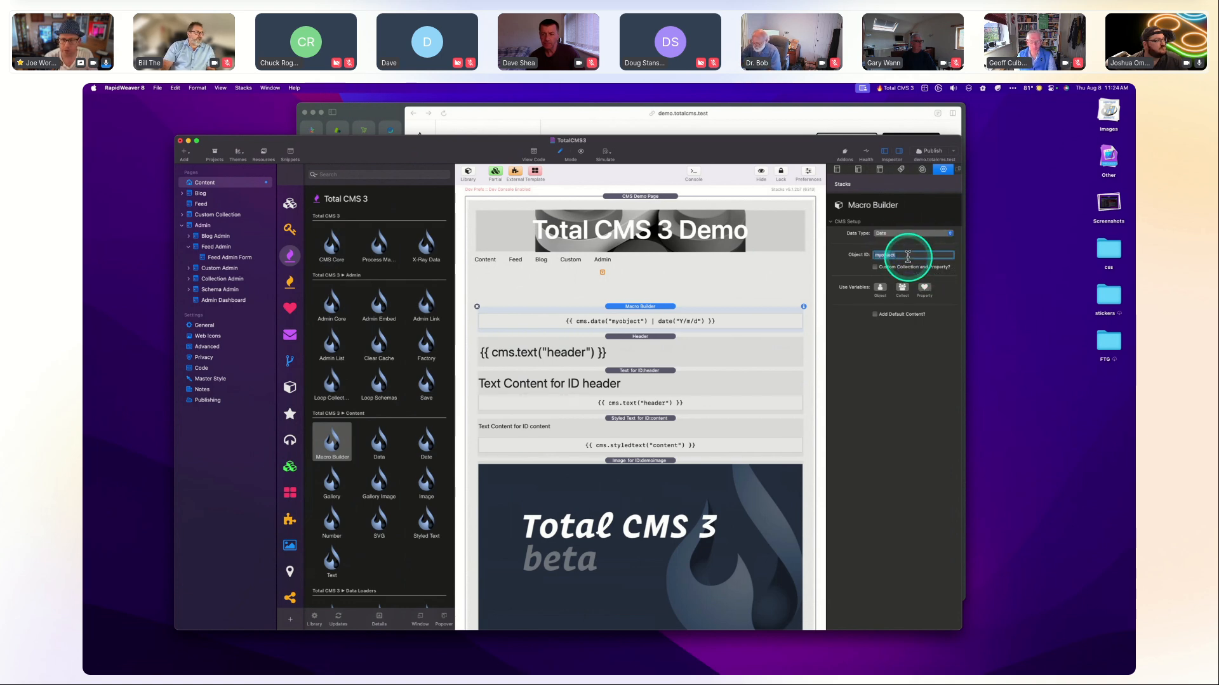
pyautogui.click(893, 255)
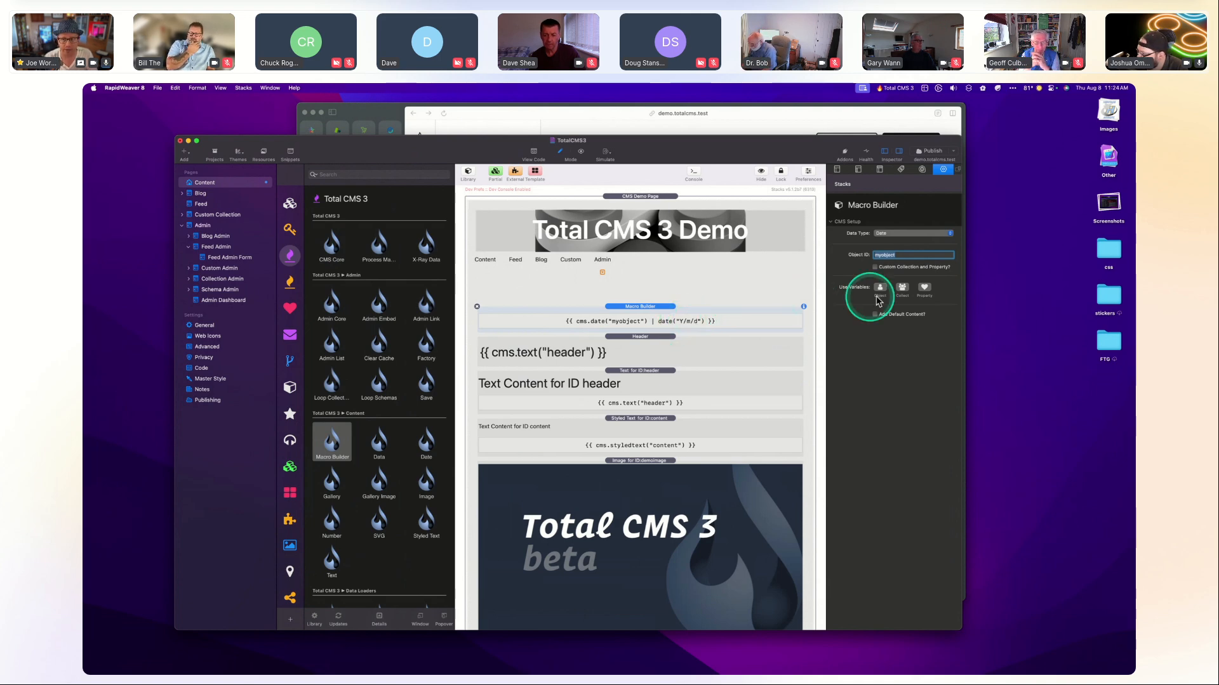
pyautogui.click(875, 267)
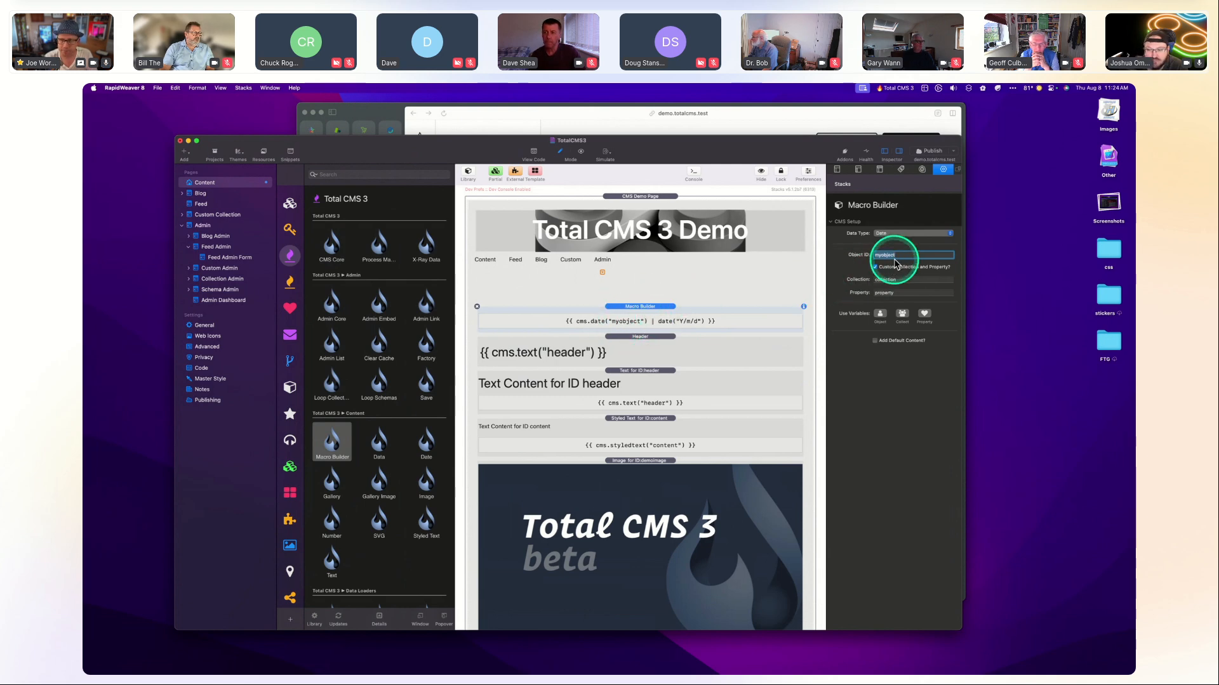
# Set the Macro Builder's data type to Text and toggle the custom collection and property option, leaving it disabled.
pyautogui.click(883, 233)
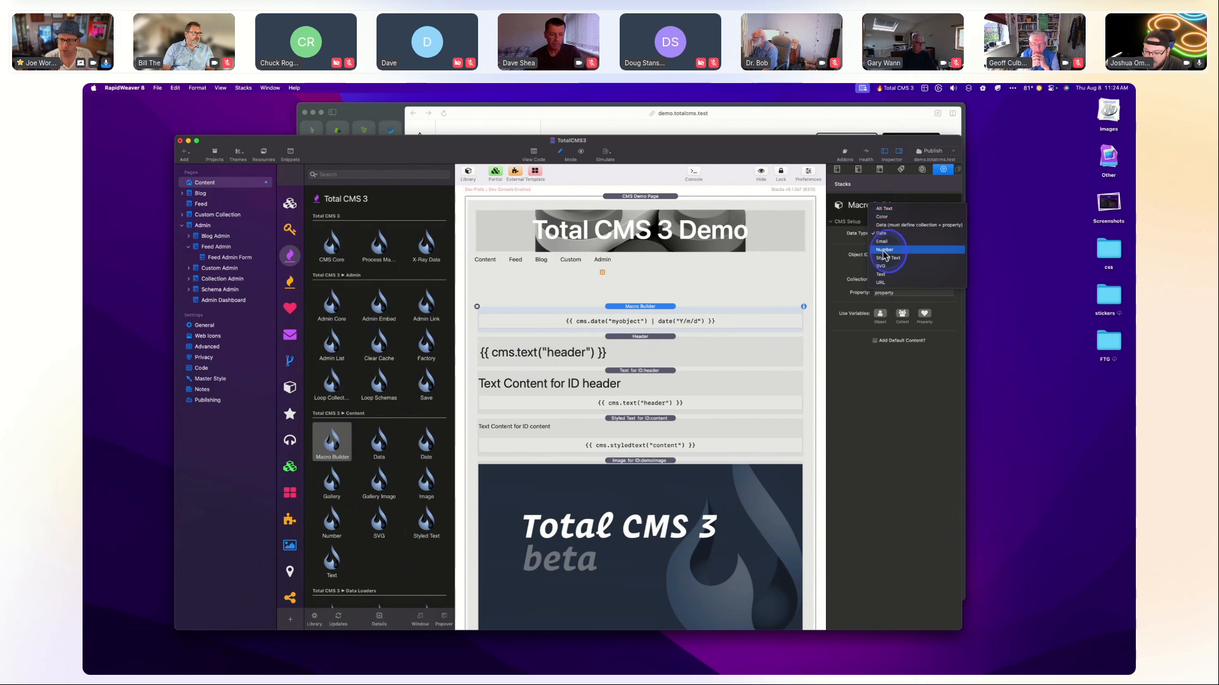
pyautogui.click(883, 274)
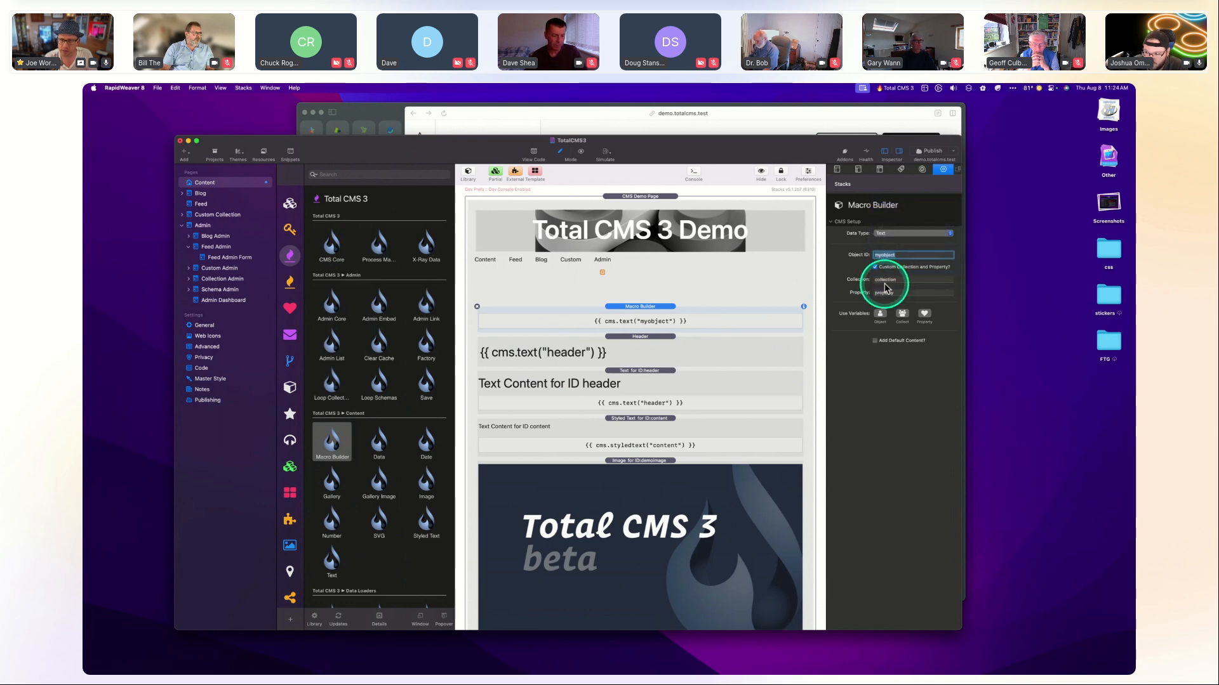
pyautogui.click(876, 268)
pyautogui.click(876, 268)
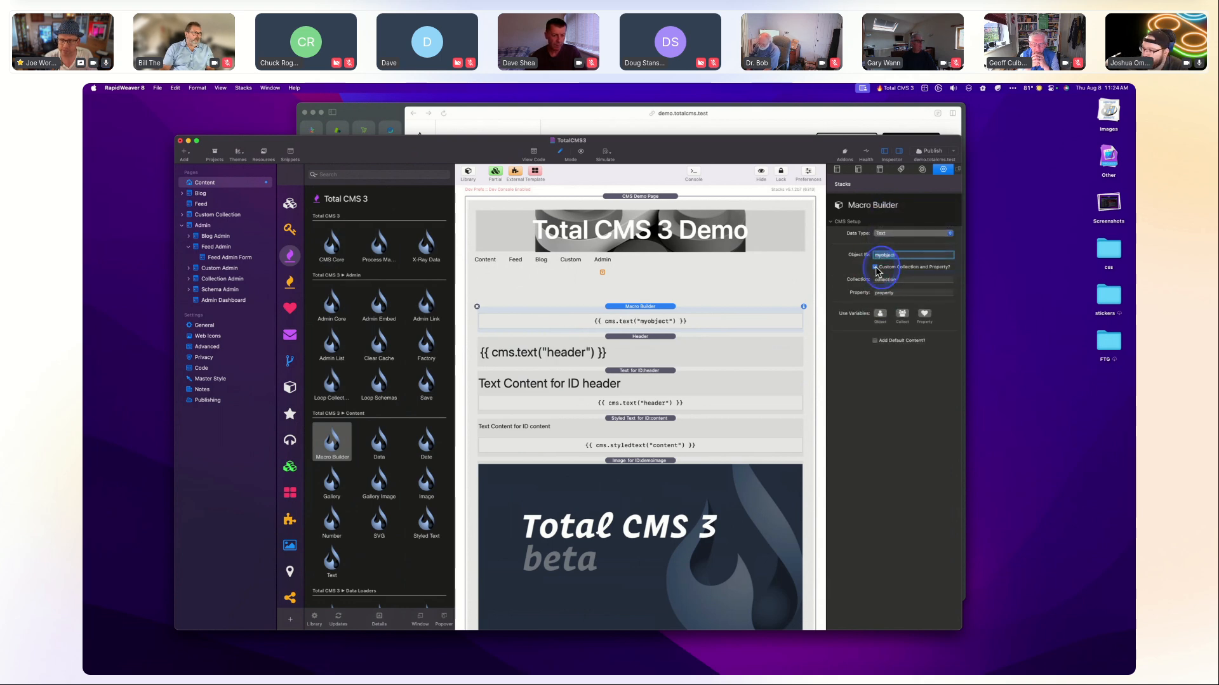
pyautogui.click(876, 268)
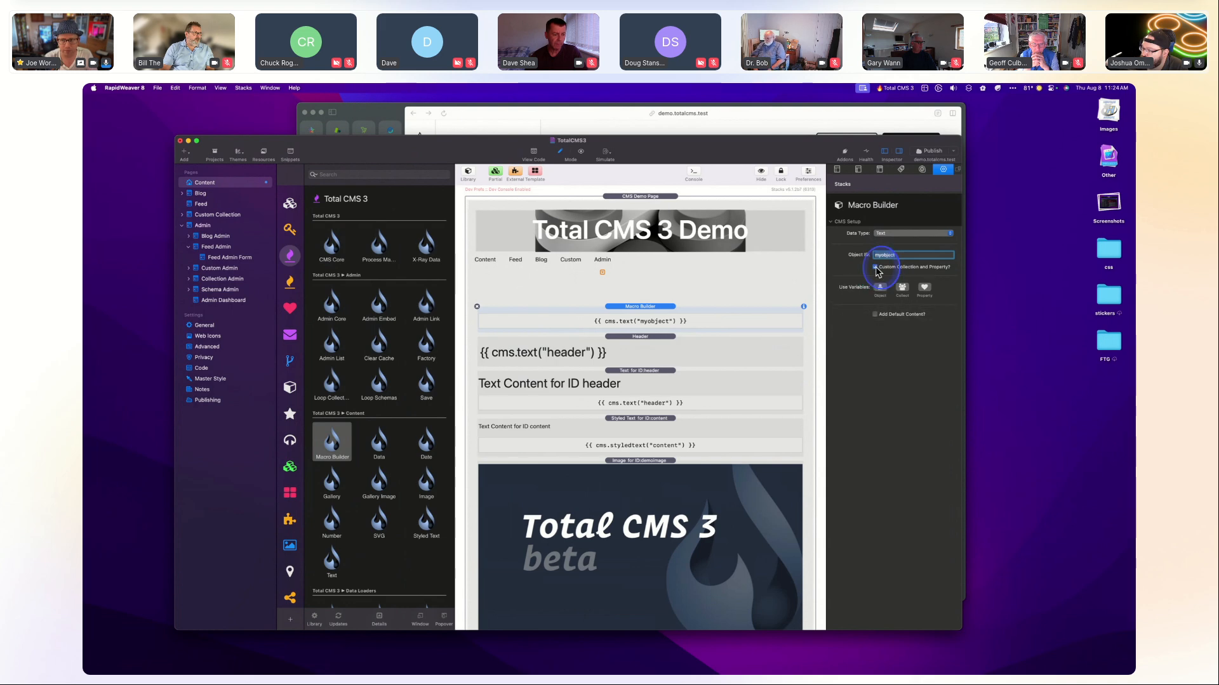
pyautogui.click(876, 268)
pyautogui.click(876, 268)
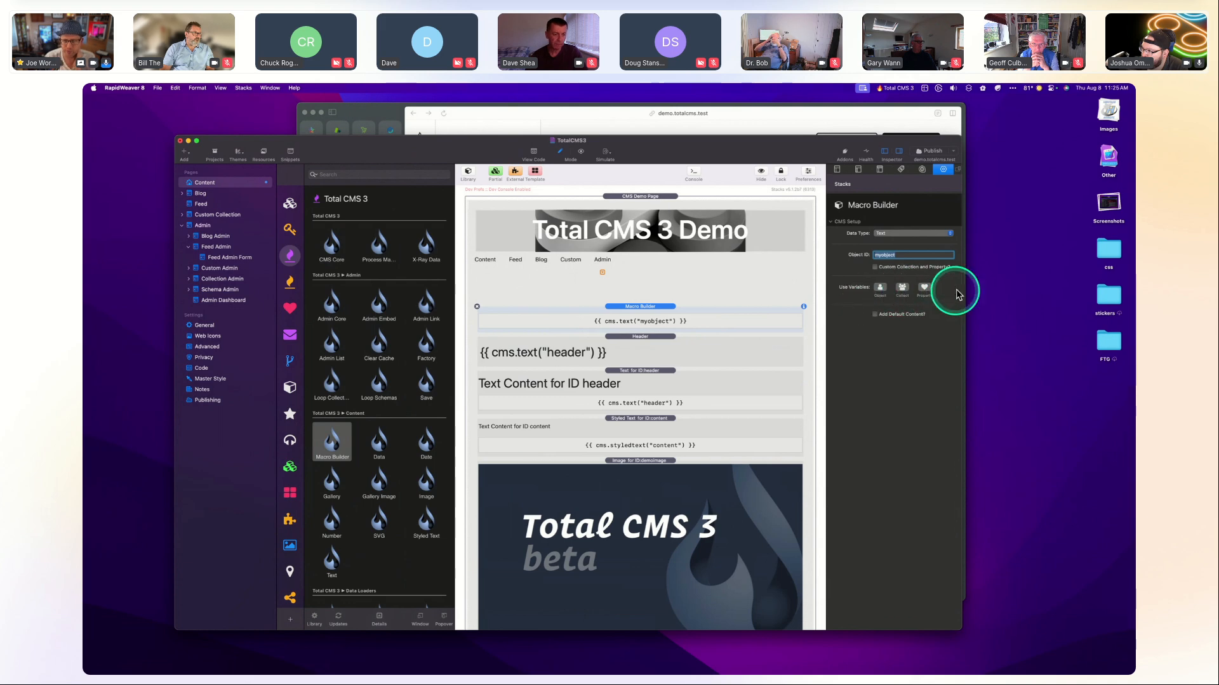
# Switch the Macro Builder's data type to Number, to Color and back to Text, checking the generated macro each time.
pyautogui.click(901, 235)
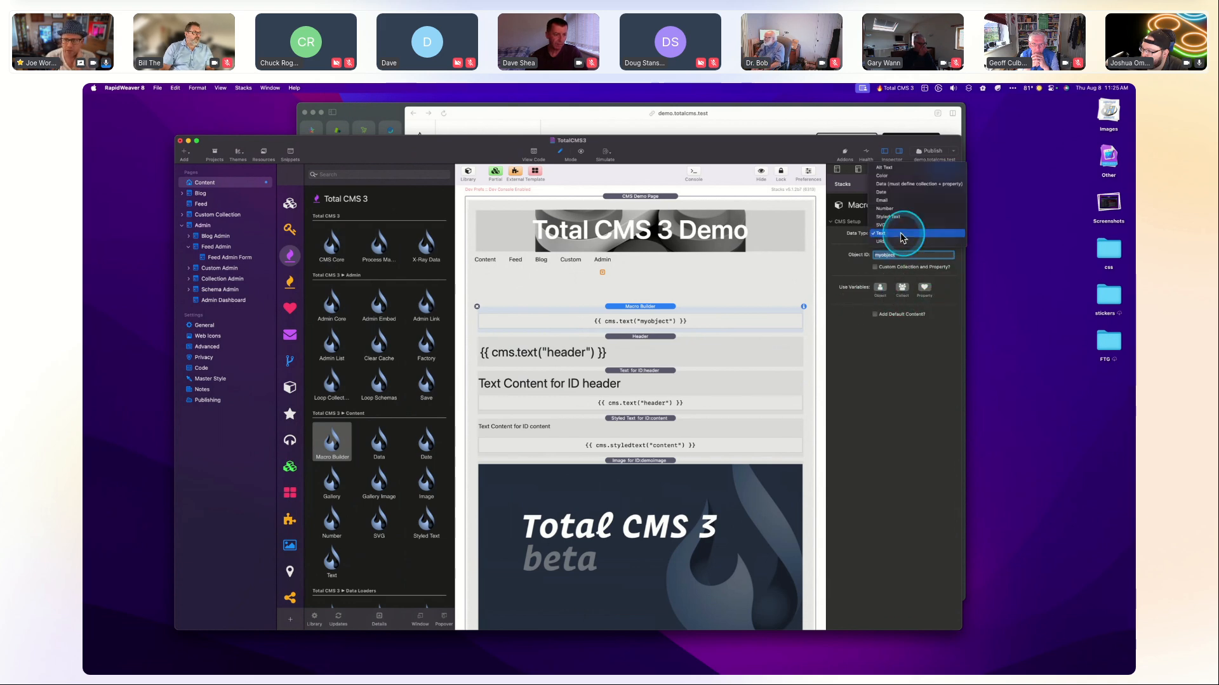
pyautogui.click(889, 208)
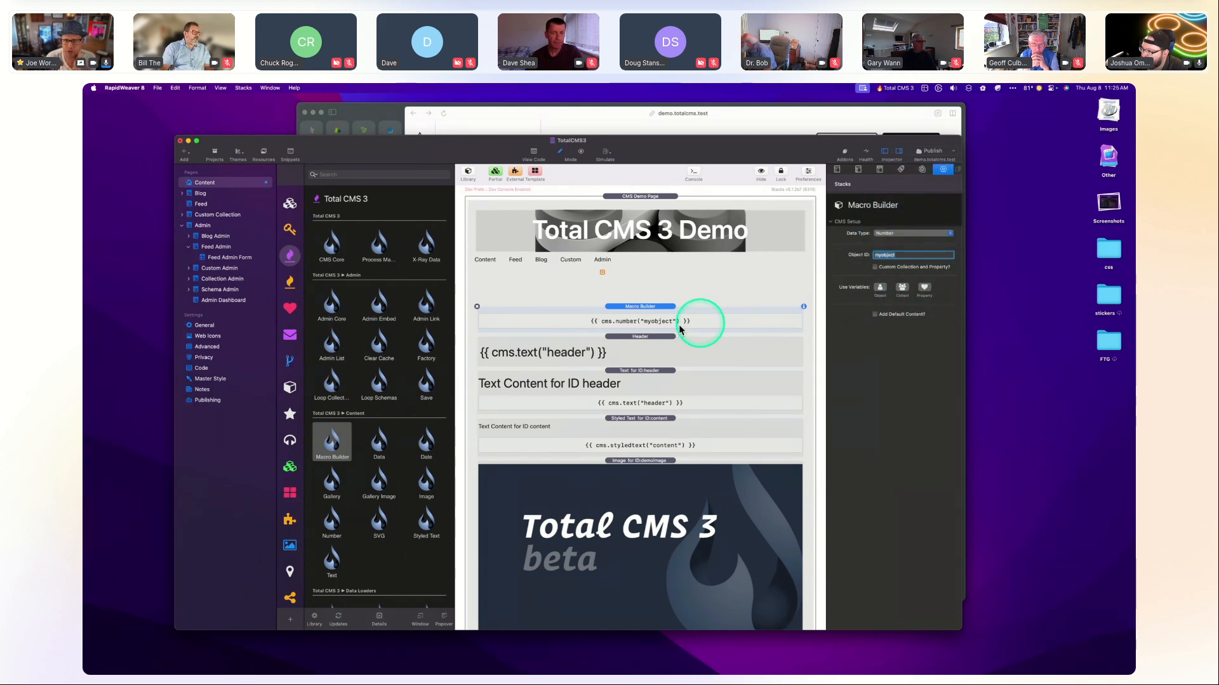
pyautogui.click(883, 233)
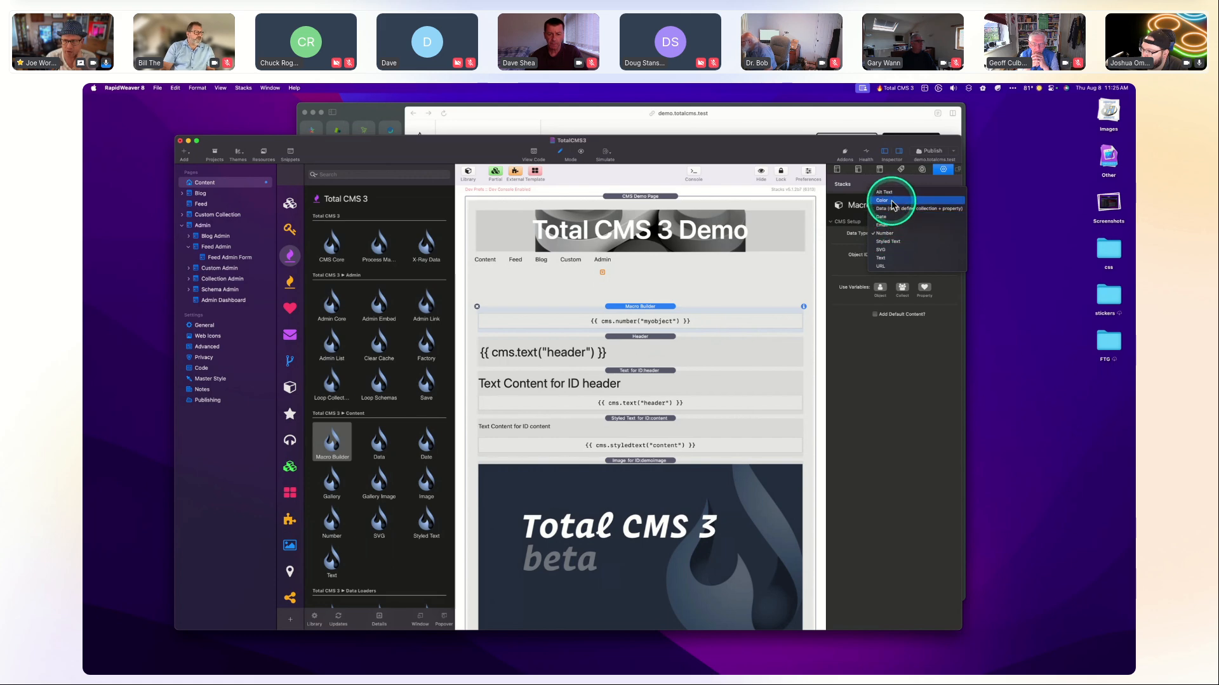
pyautogui.click(892, 202)
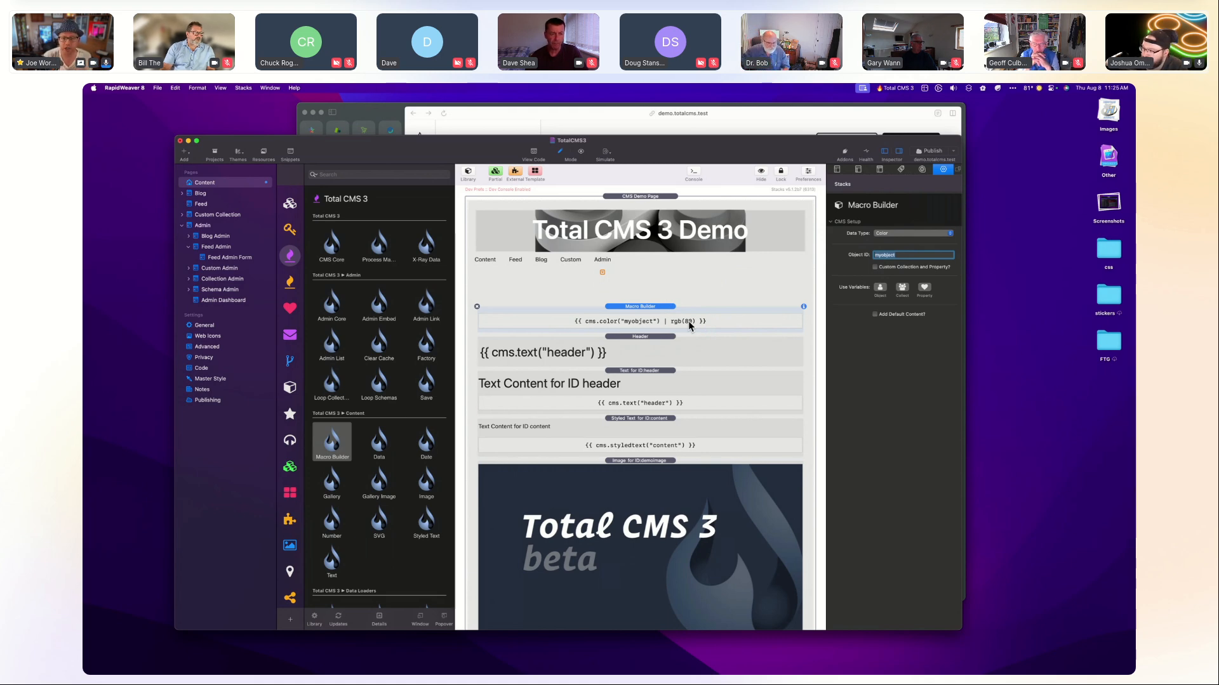
pyautogui.click(688, 322)
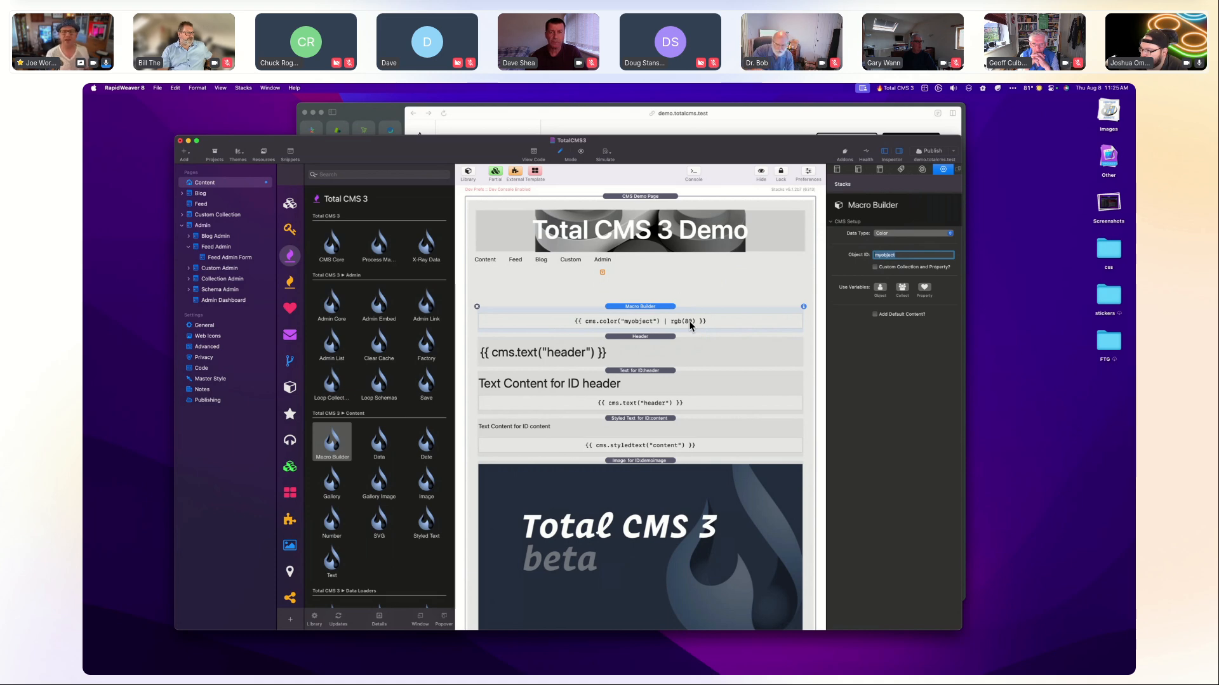
pyautogui.click(679, 327)
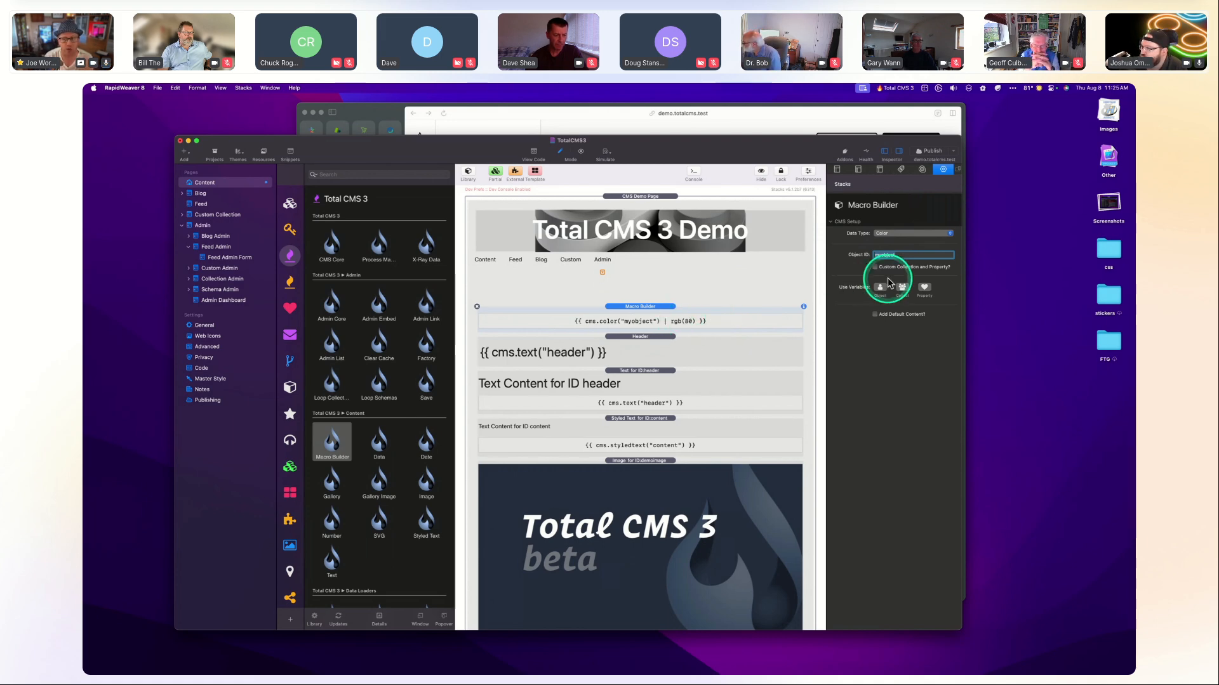
pyautogui.click(900, 236)
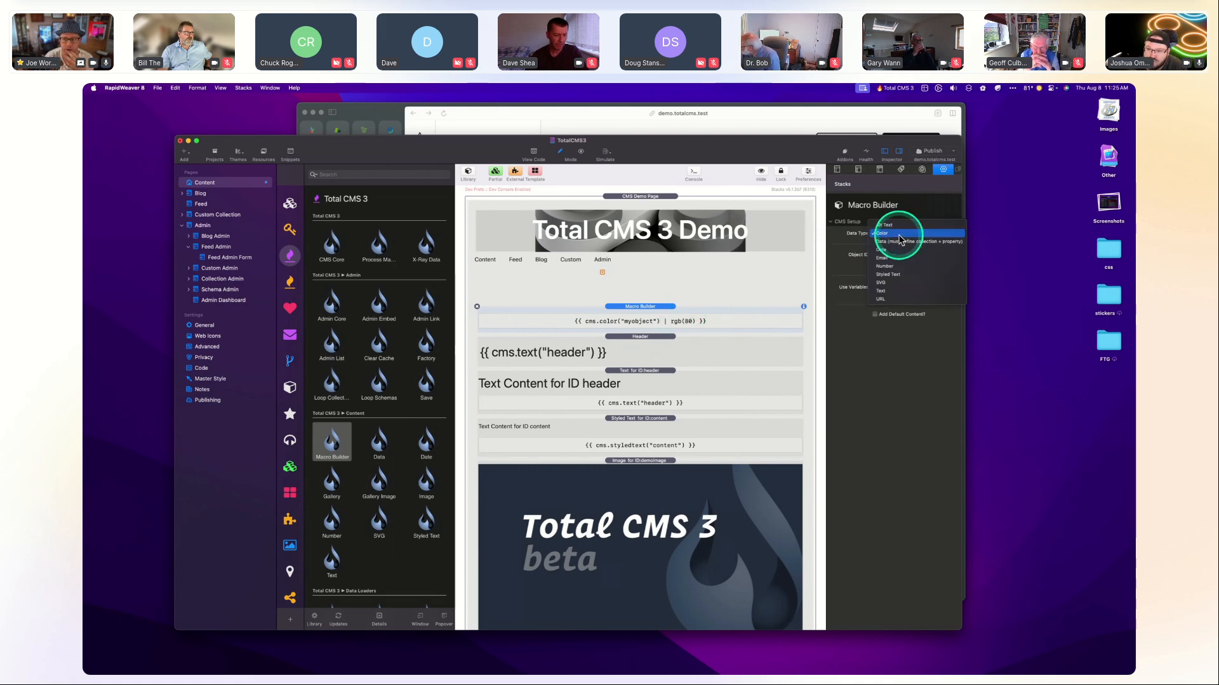
pyautogui.click(895, 291)
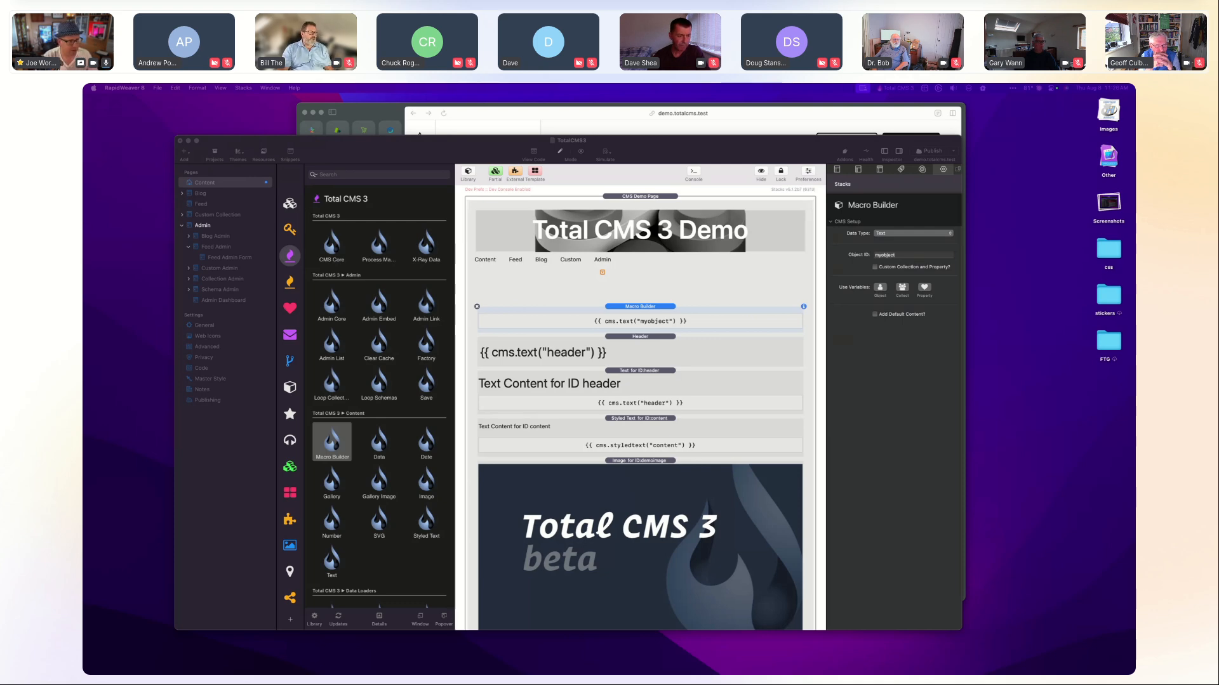
# Nudge the project window and inspect the settings of the Header, Text and Styled Text stacks in turn.
pyautogui.click(648, 150)
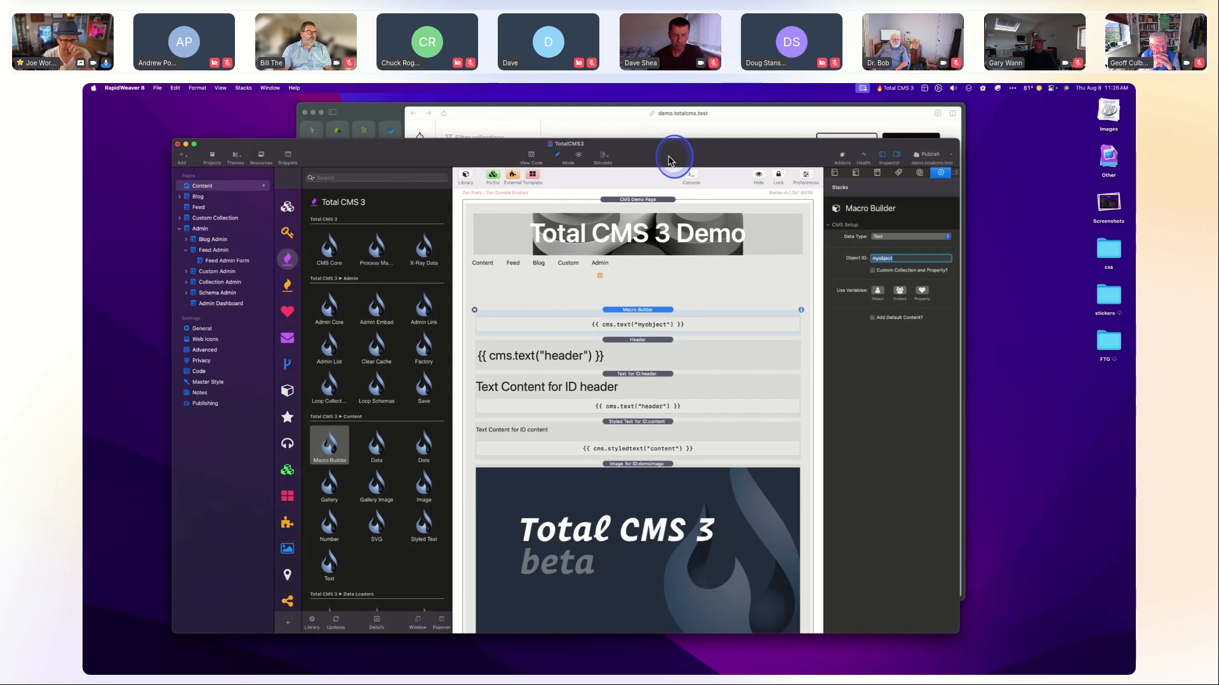
pyautogui.moveTo(669, 157); pyautogui.dragTo(664, 163)
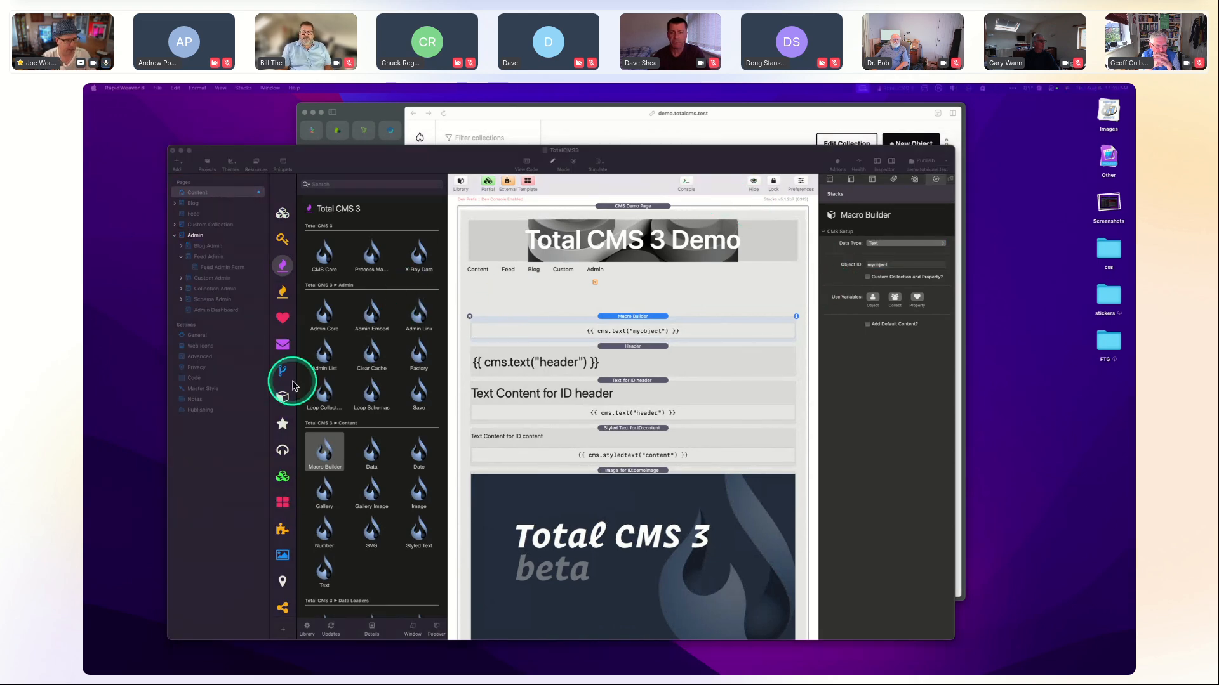
pyautogui.click(662, 362)
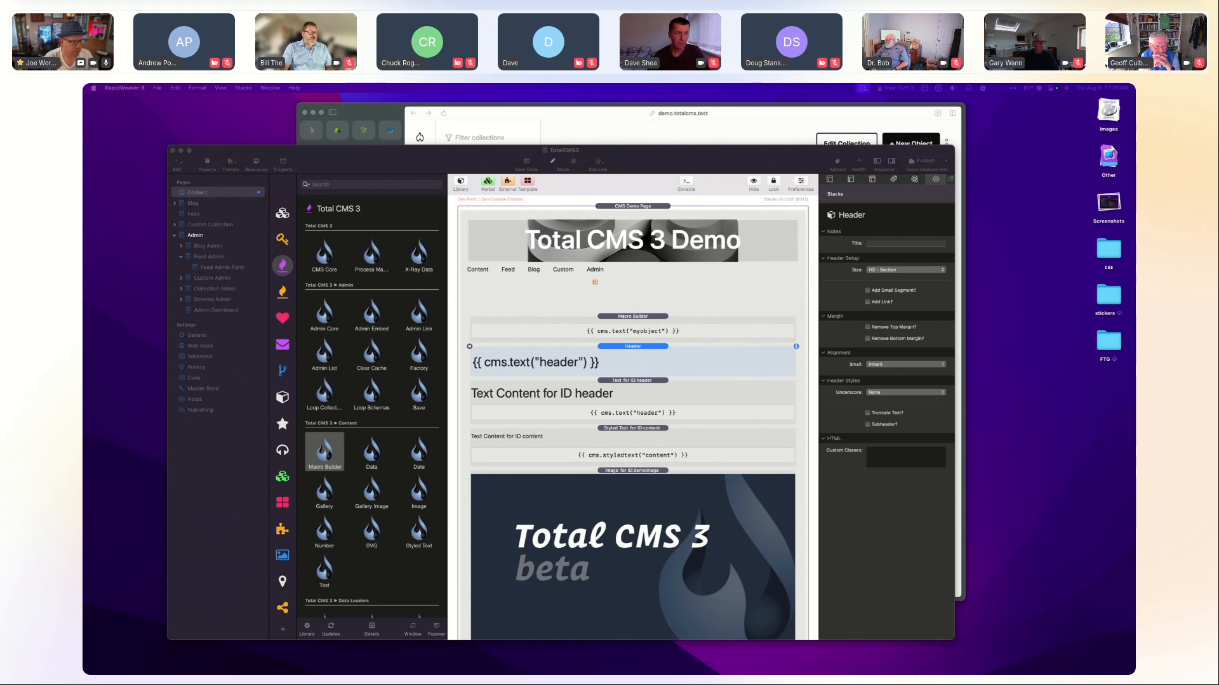
pyautogui.click(654, 165)
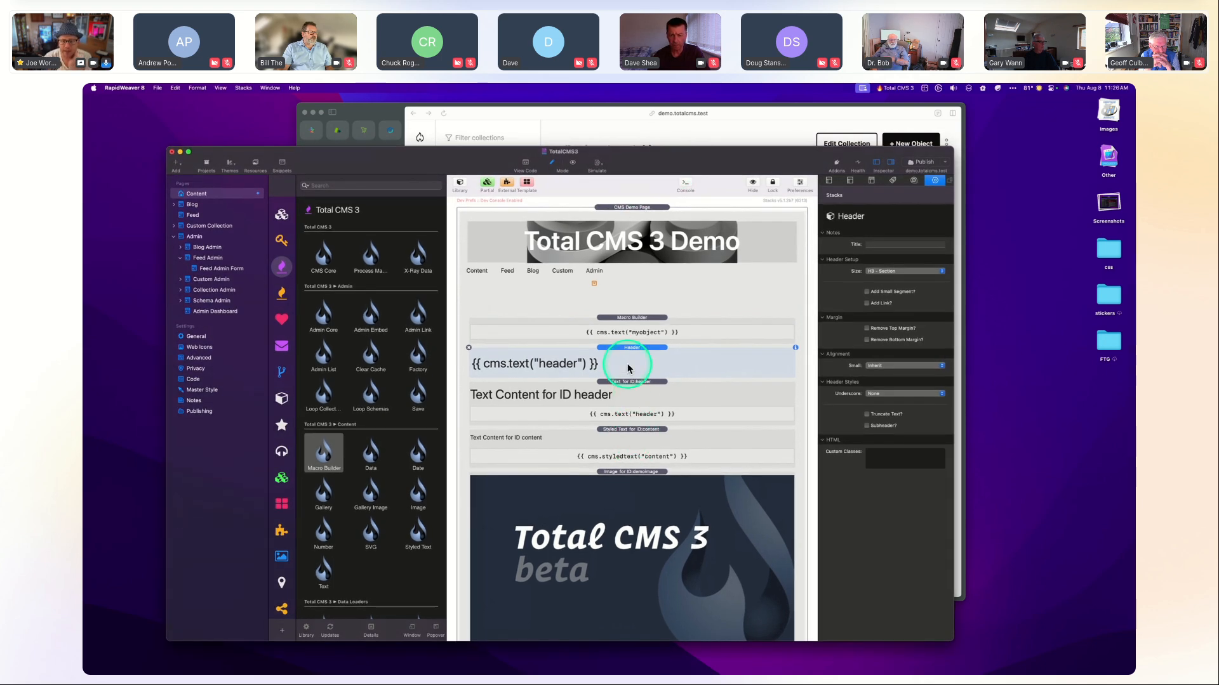
pyautogui.click(630, 442)
pyautogui.click(627, 412)
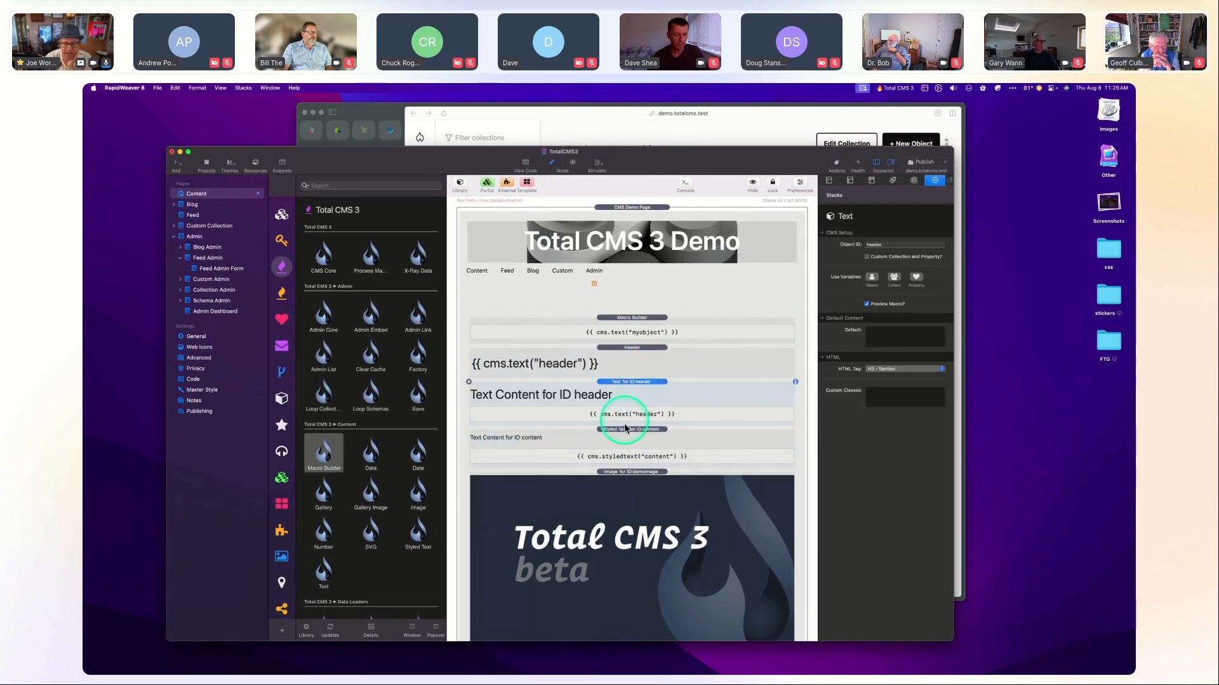
pyautogui.click(628, 434)
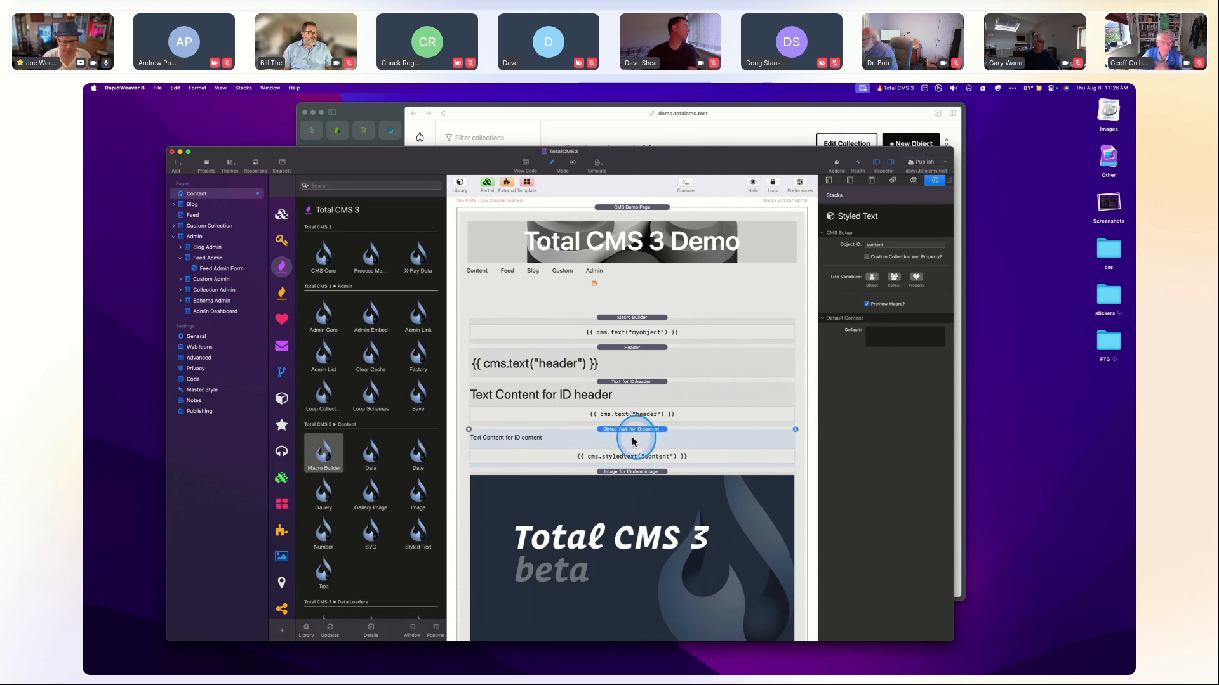
# Select the demoimage Image stack, toggle its macro preview off and on, and examine its sizing, effects and watermark settings.
pyautogui.scroll(-5, 642, 425)
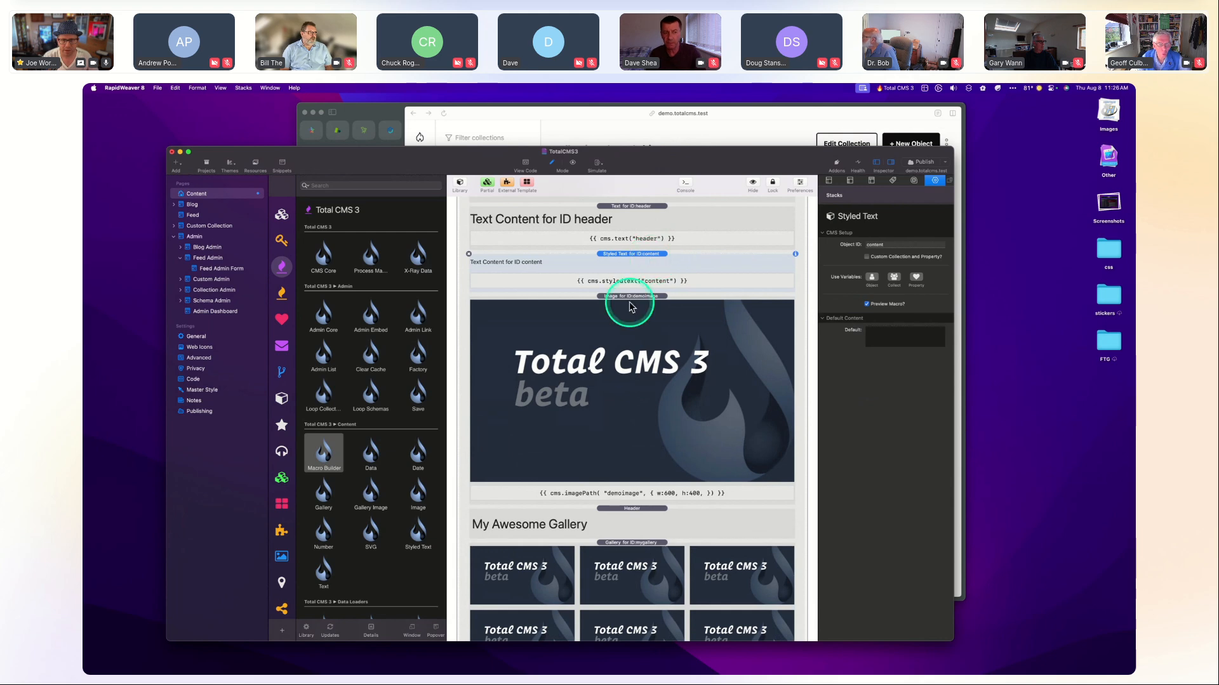
pyautogui.click(631, 307)
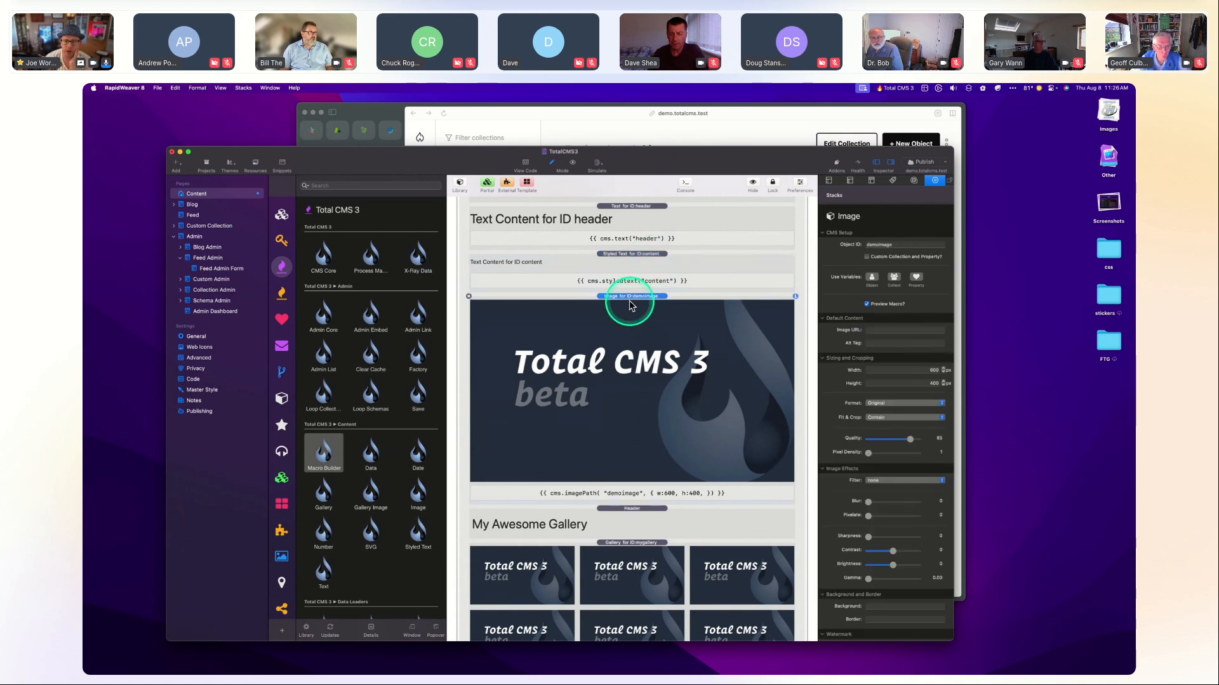
pyautogui.click(868, 305)
pyautogui.click(868, 305)
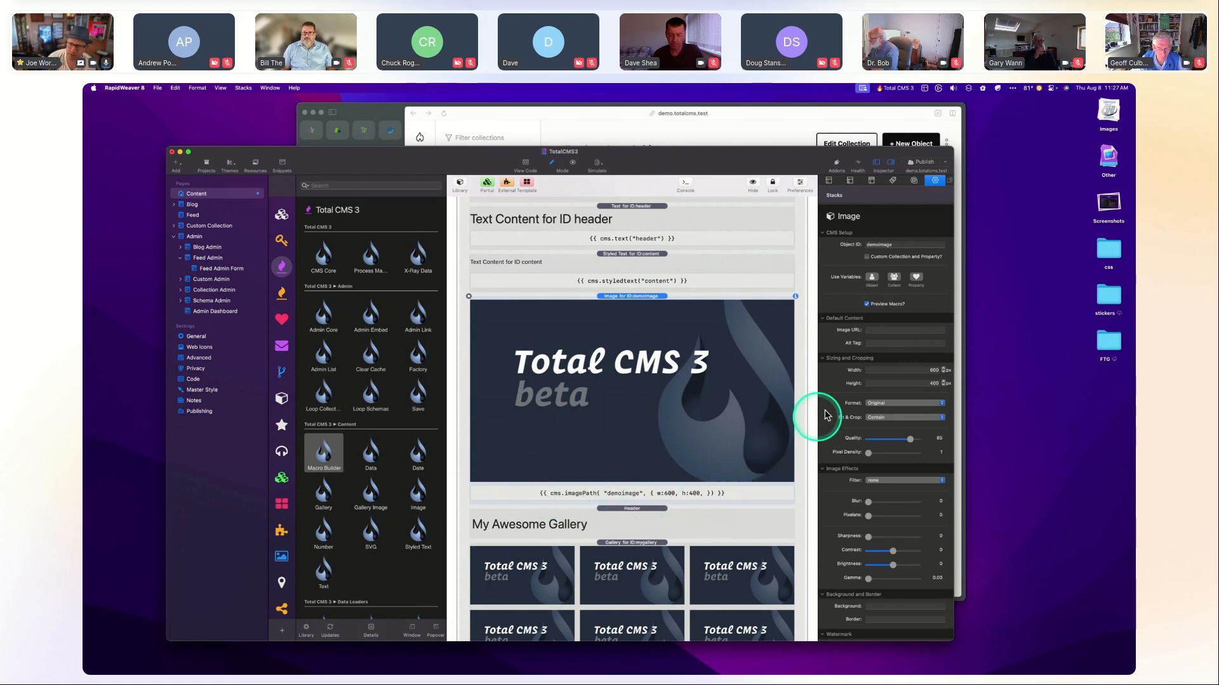
pyautogui.scroll(-3, 896, 450)
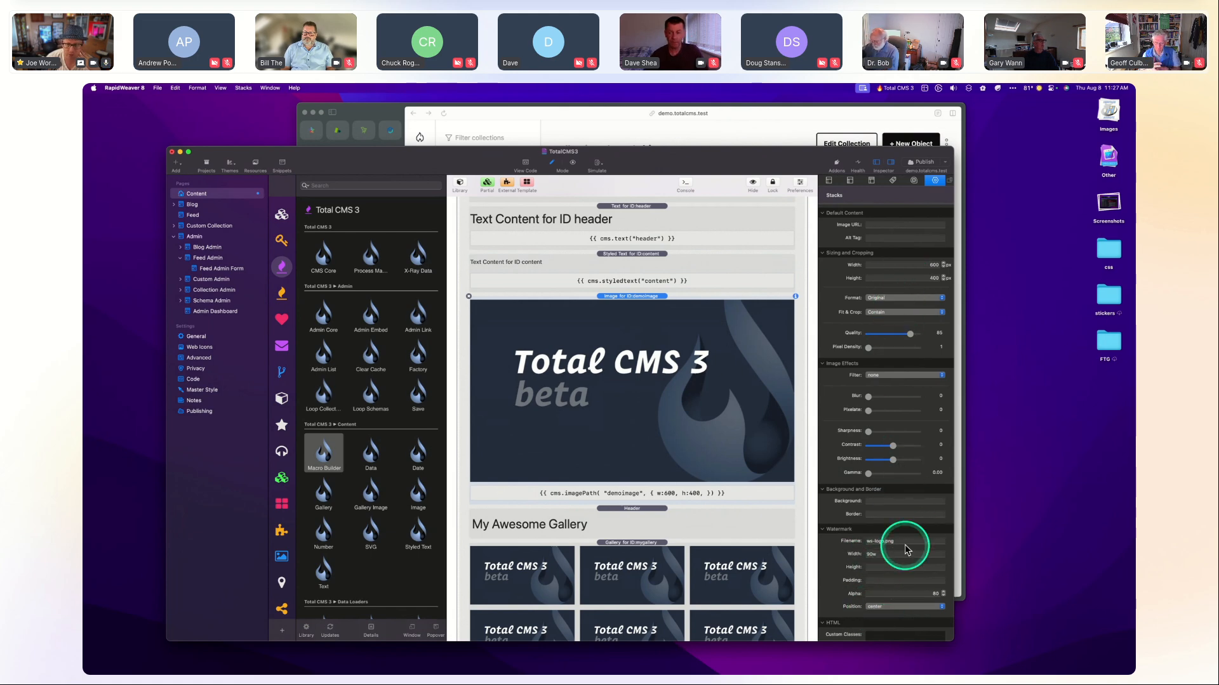
pyautogui.scroll(-2, 896, 555)
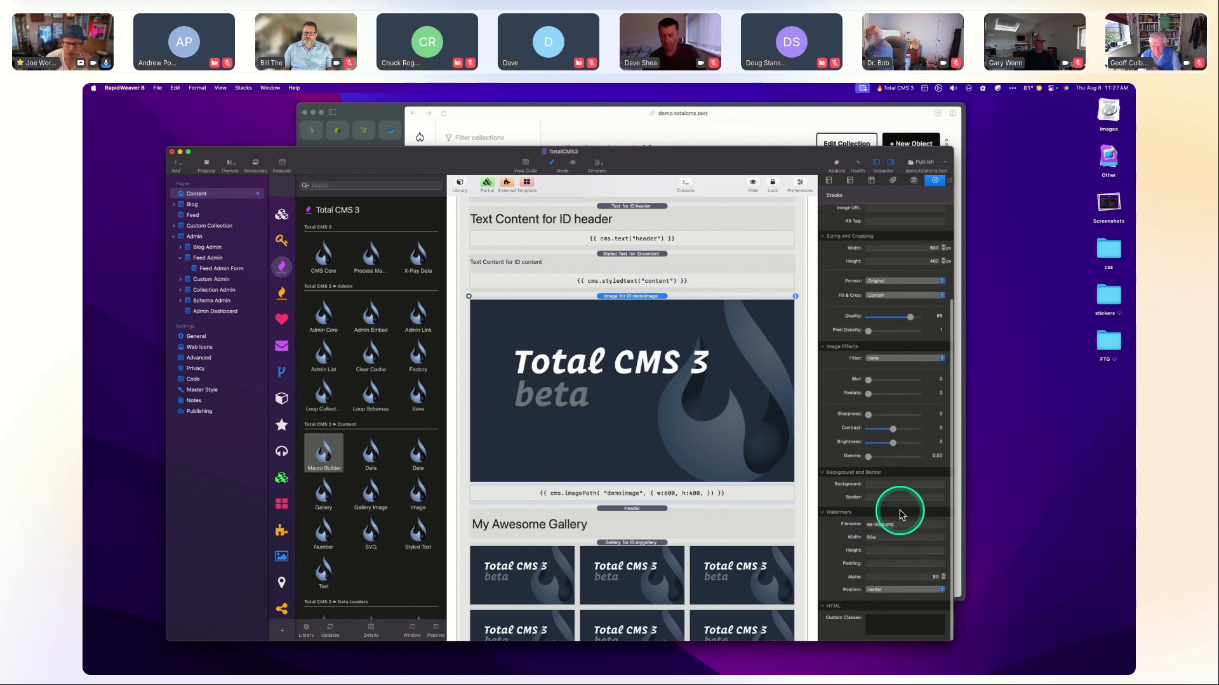
# Set the demoimage Image stack's width to 900 px and preview the Content page.
pyautogui.scroll(5, 886, 438)
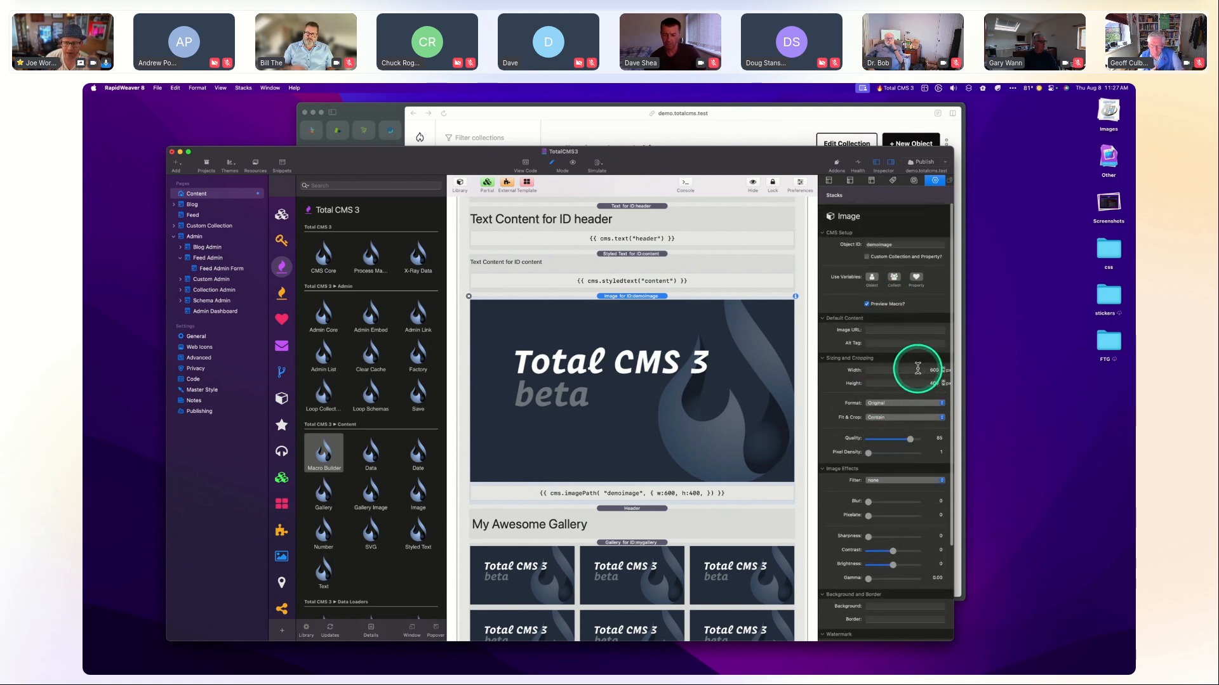
pyautogui.click(917, 368)
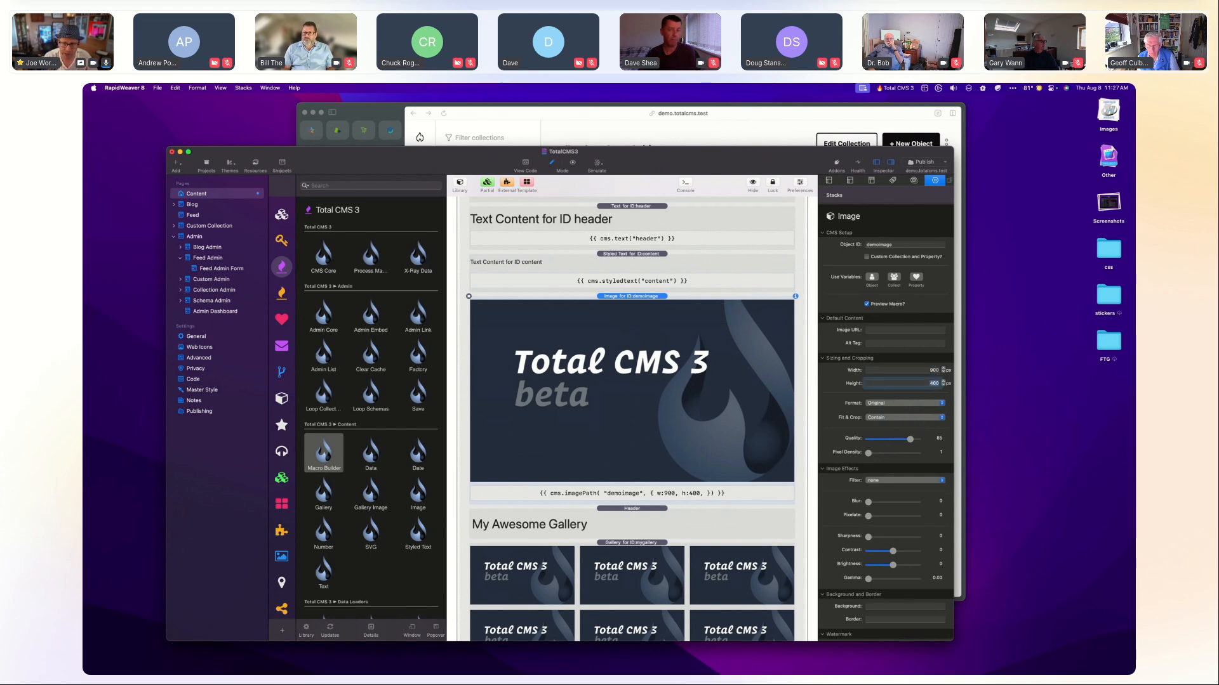
pyautogui.press('super+r')
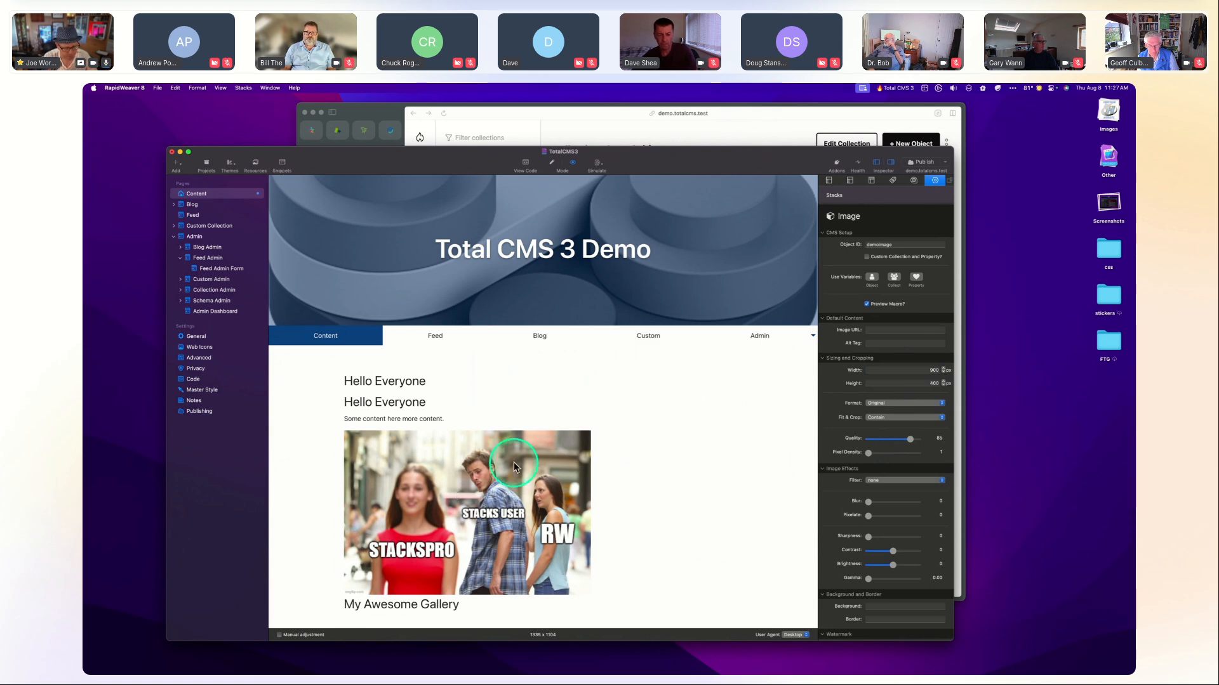
# Return to edit mode, set the demoimage width back to 600 px and review its watermark settings.
pyautogui.press('super+r')
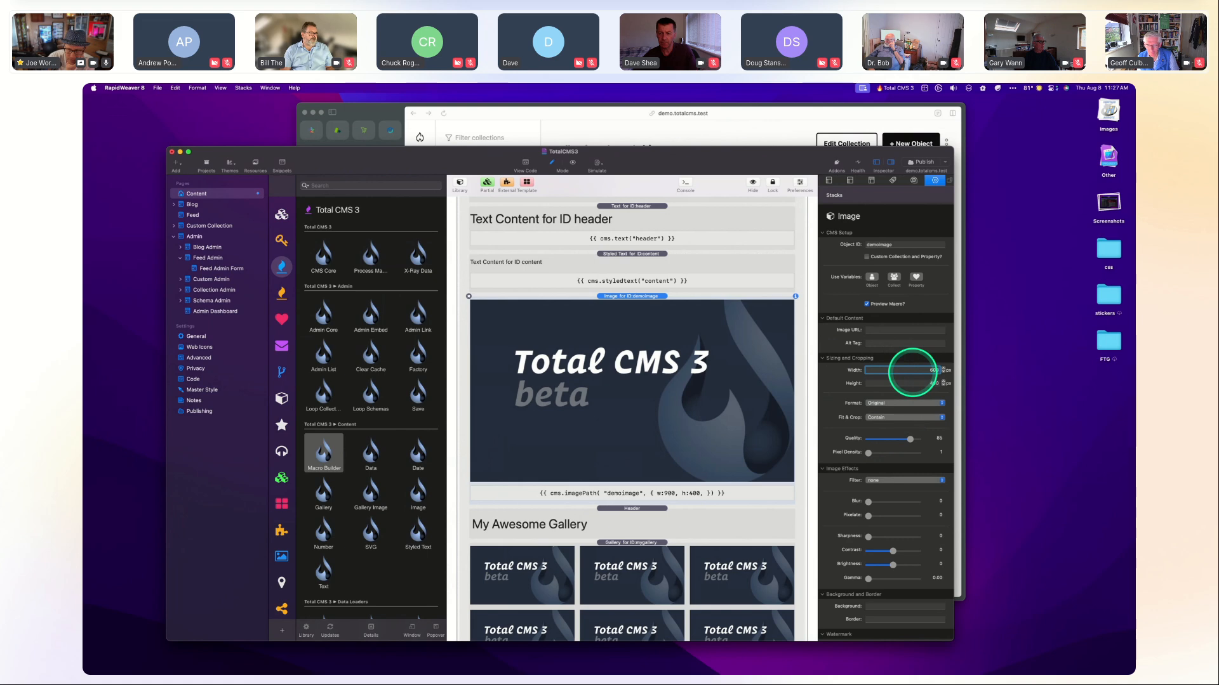
pyautogui.scroll(-3, 901, 396)
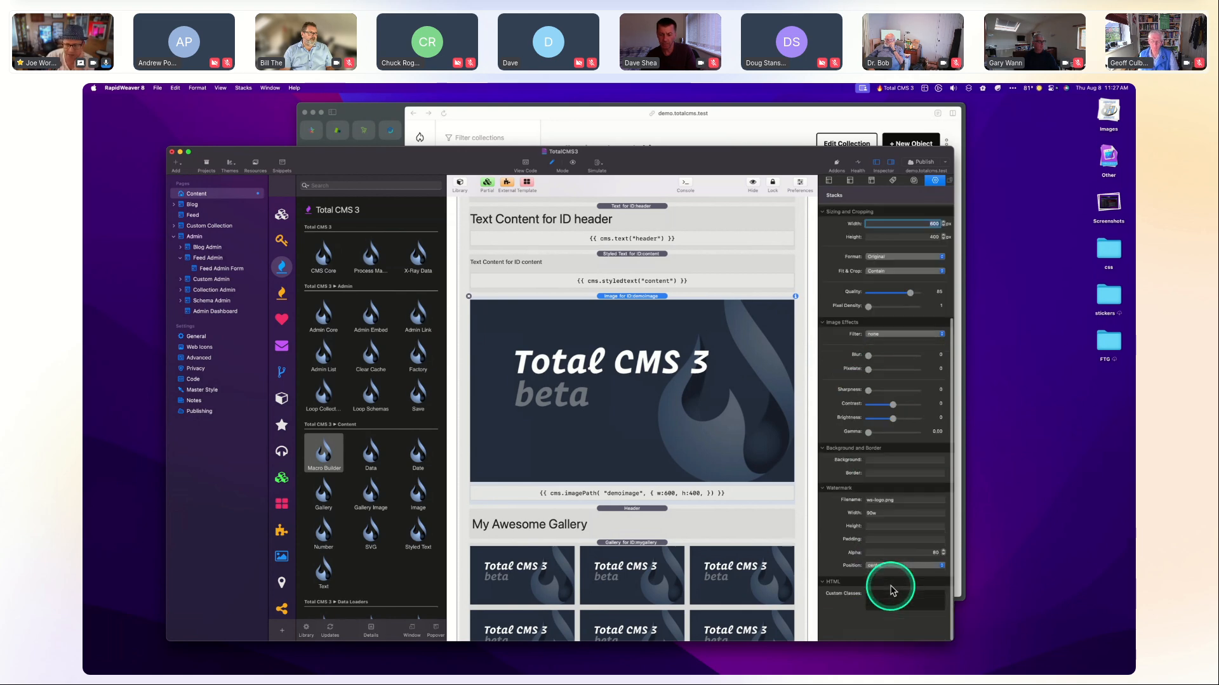
pyautogui.scroll(-4, 889, 585)
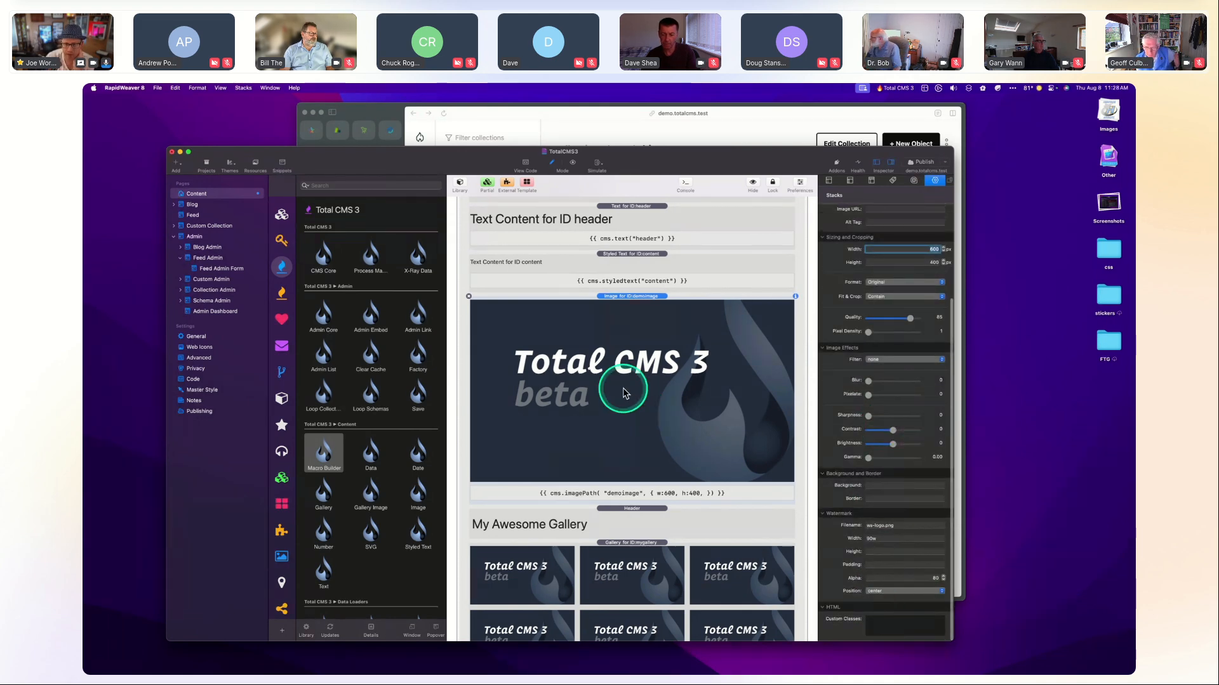
# Inspect the settings of the My Awesome Gallery header and the mygallery Gallery stack, and recheck the demoimage Image stack's watermark settings.
pyautogui.scroll(-4, 625, 400)
pyautogui.click(622, 454)
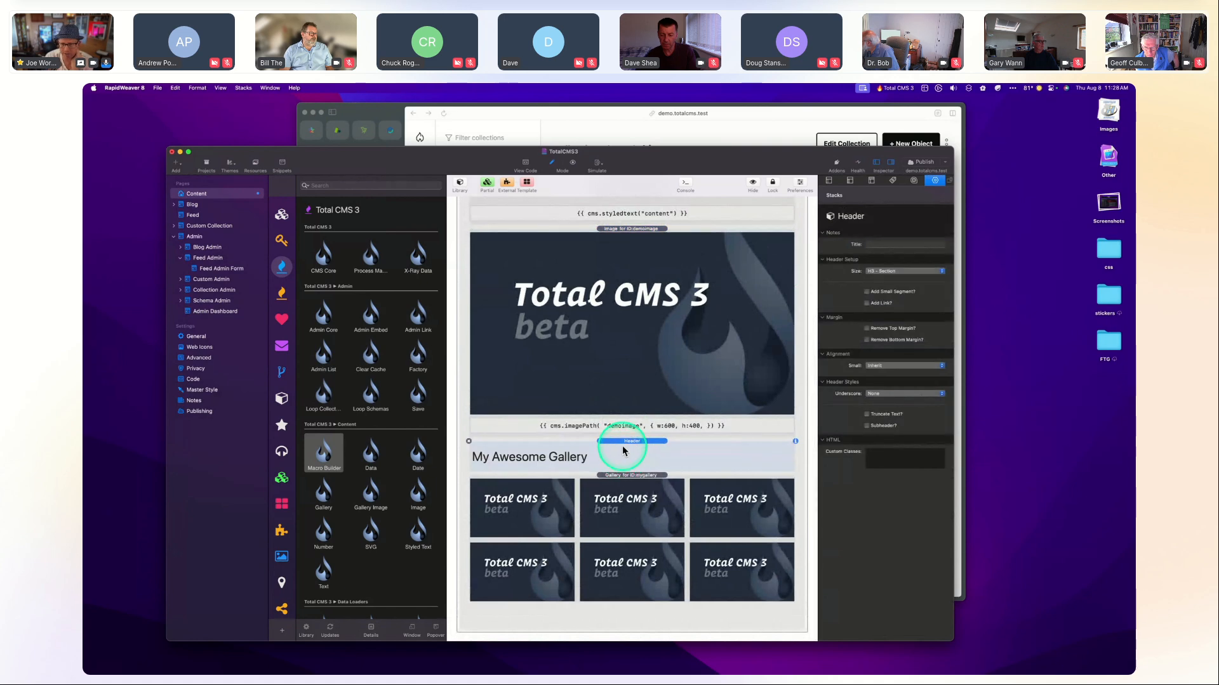
pyautogui.click(608, 505)
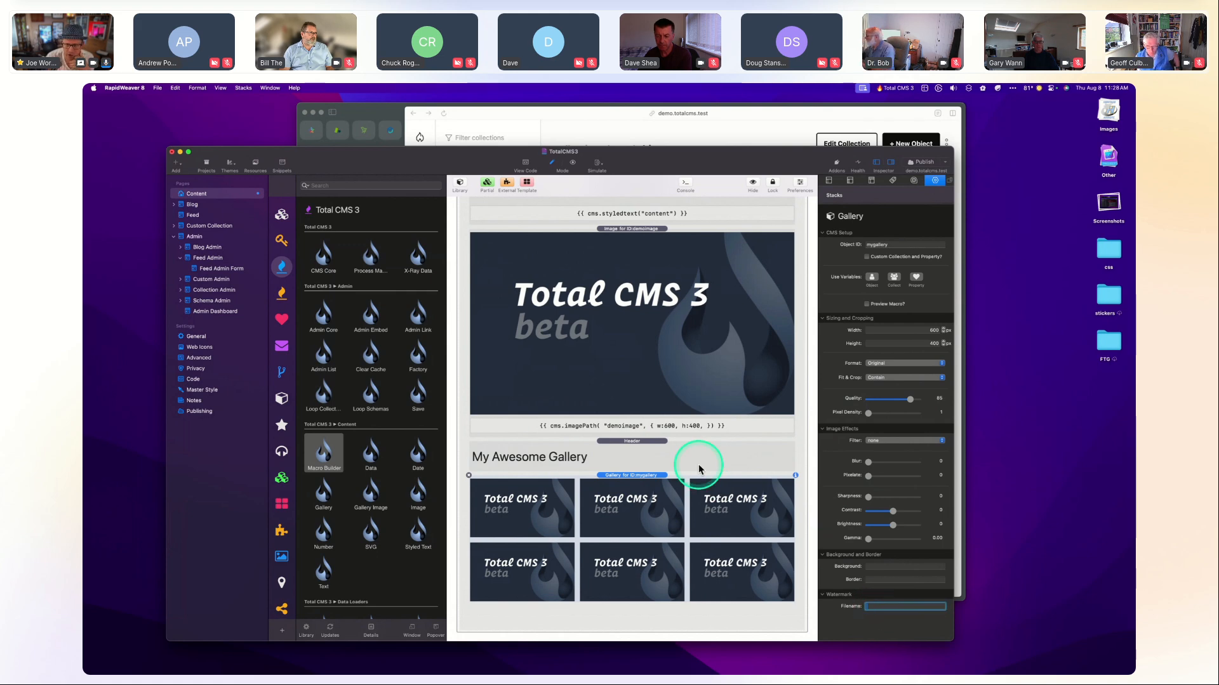
pyautogui.click(661, 326)
pyautogui.scroll(-3, 886, 597)
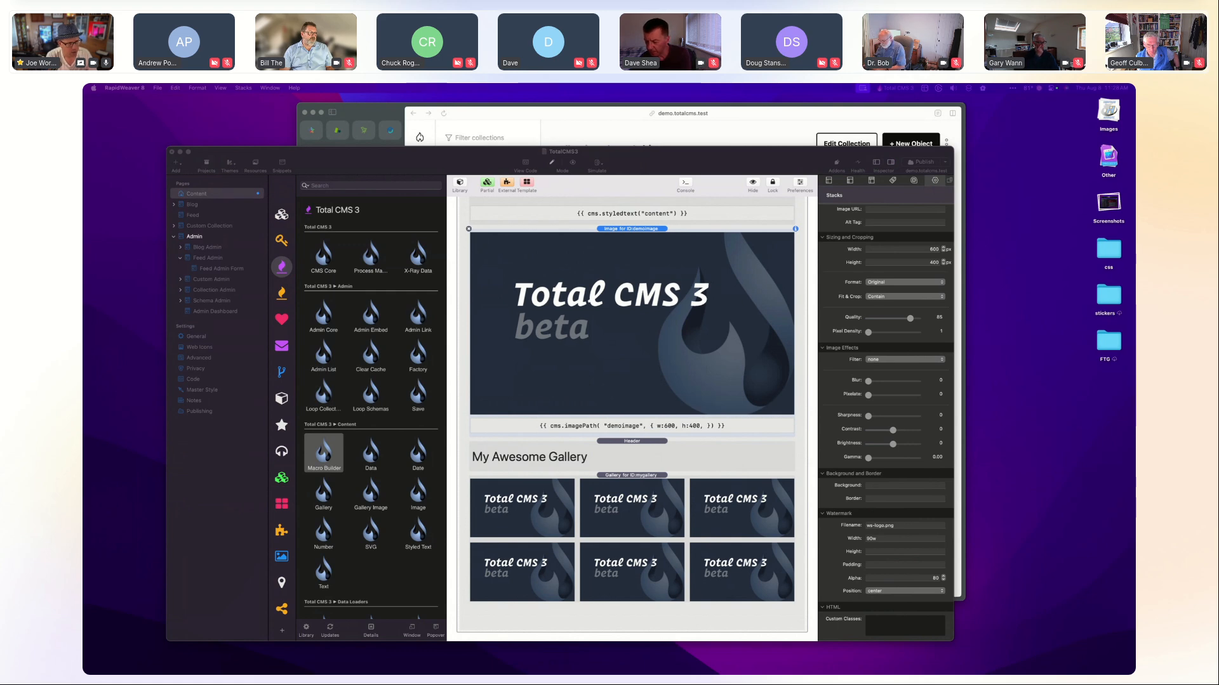
# Set the watermark filename of the mygallery Gallery stack to ws-logo.
pyautogui.click(629, 517)
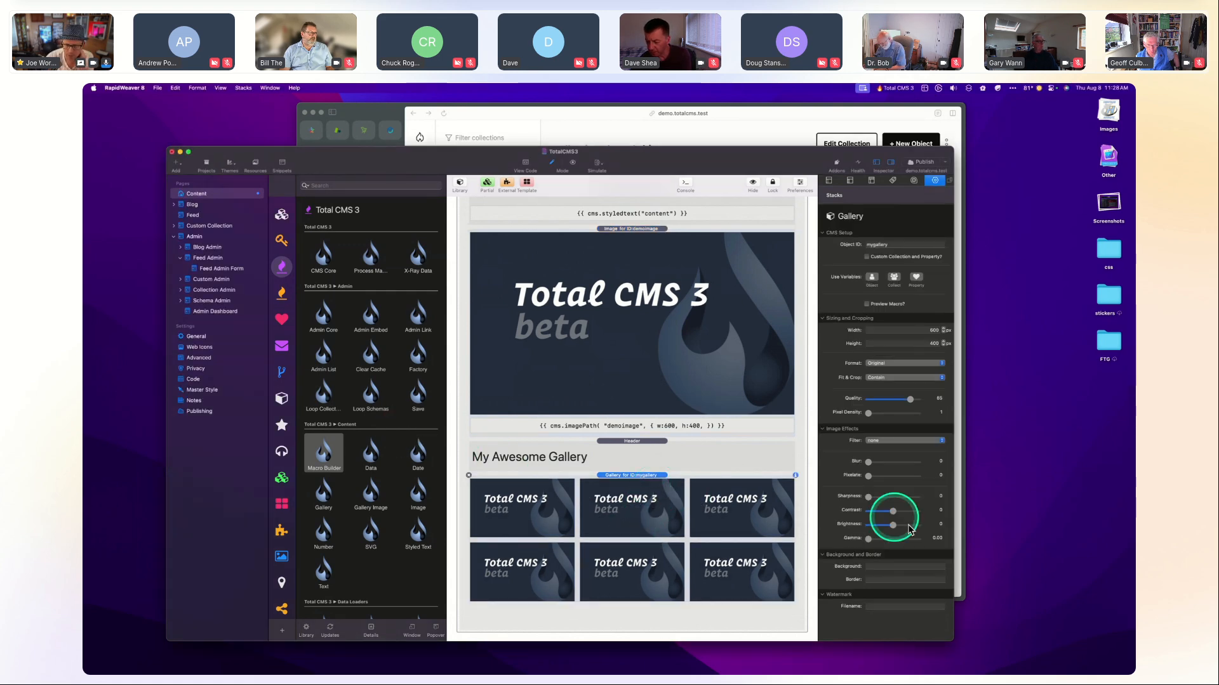
pyautogui.click(876, 606)
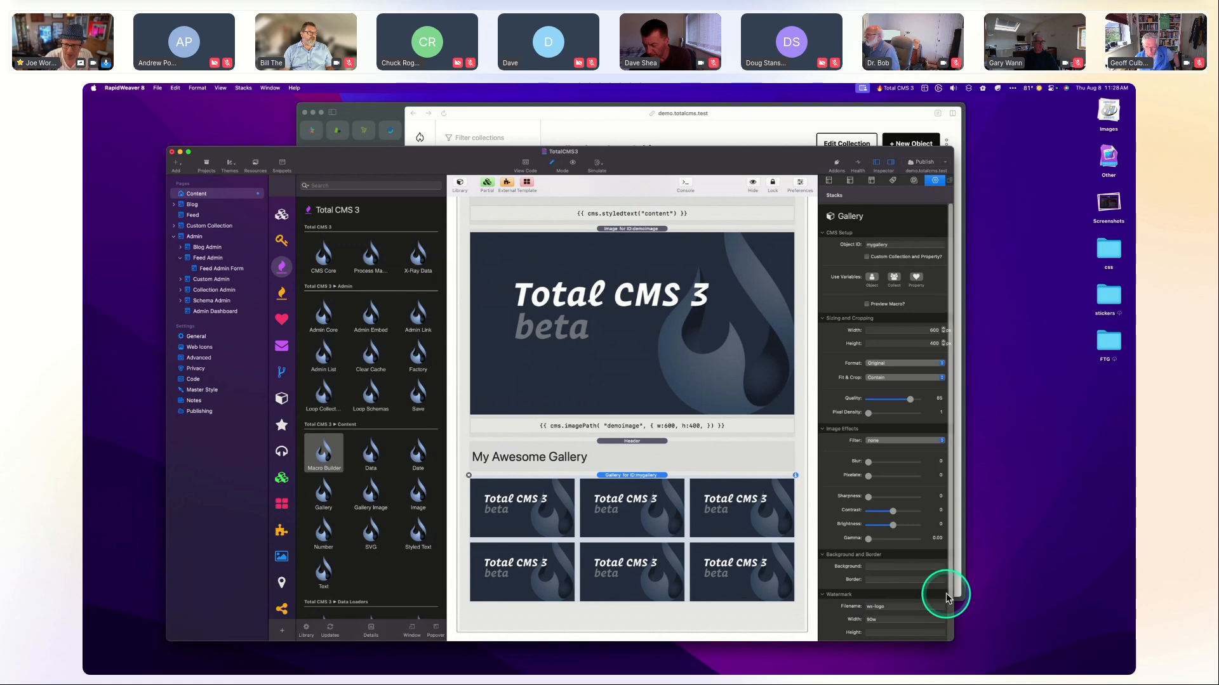
pyautogui.scroll(-3, 947, 592)
pyautogui.click(885, 565)
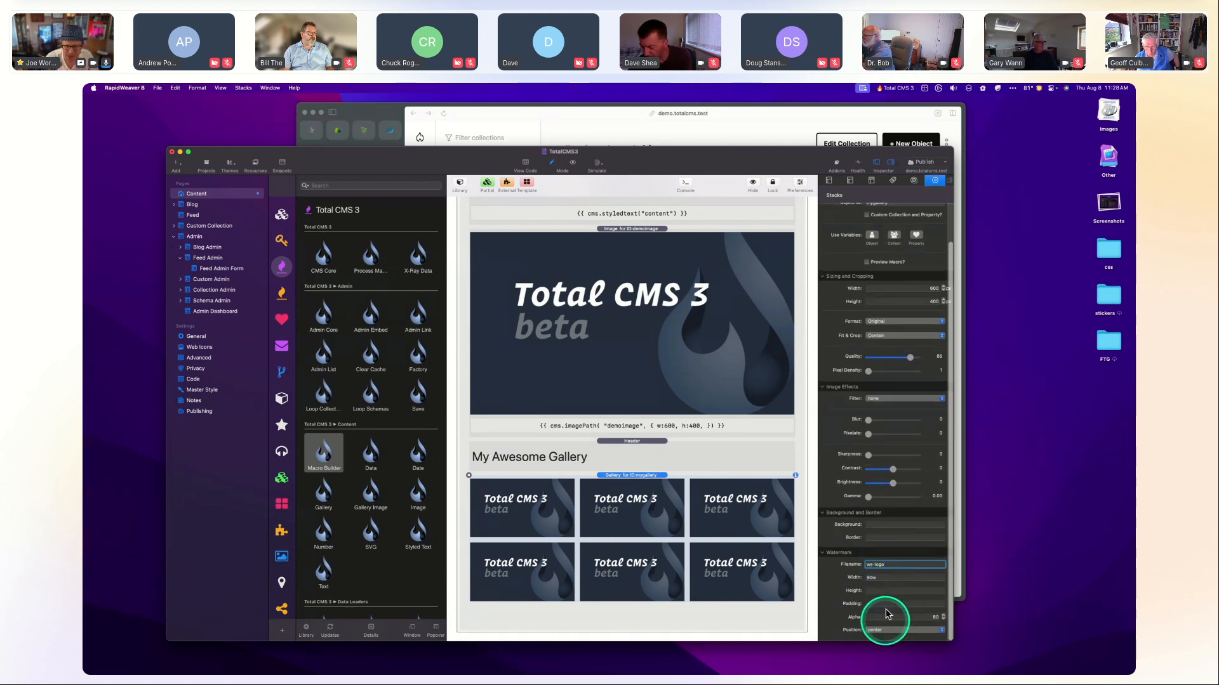
pyautogui.press('super+Tab')
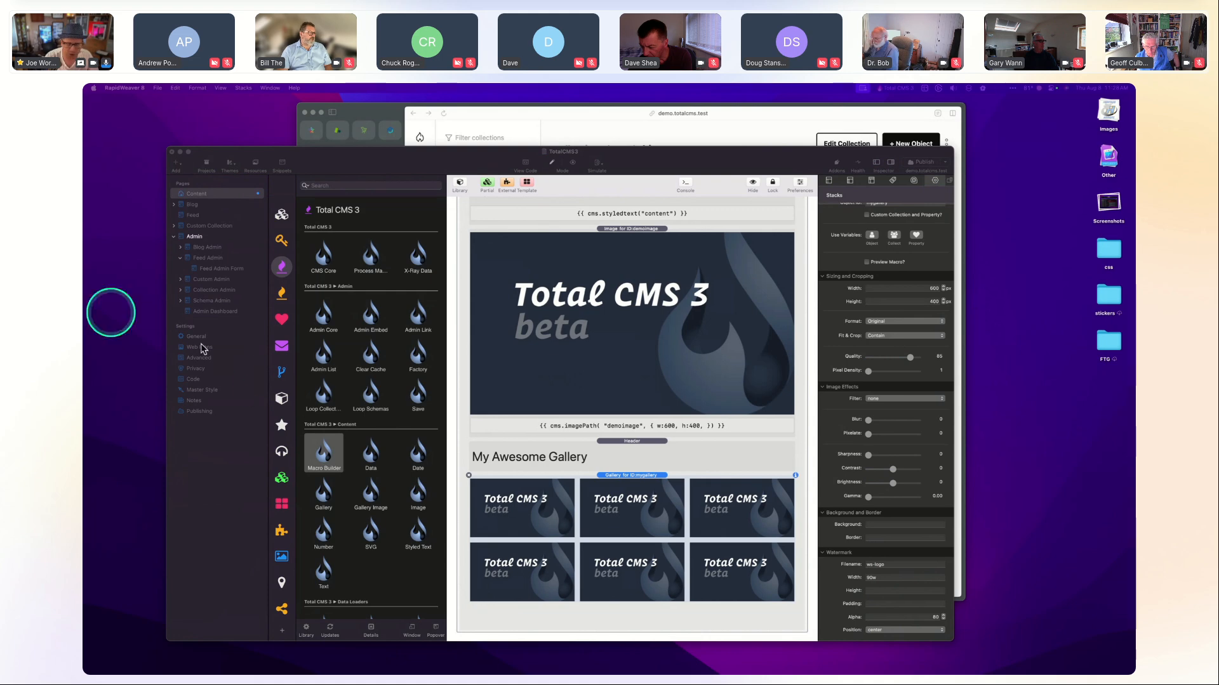
pyautogui.click(906, 565)
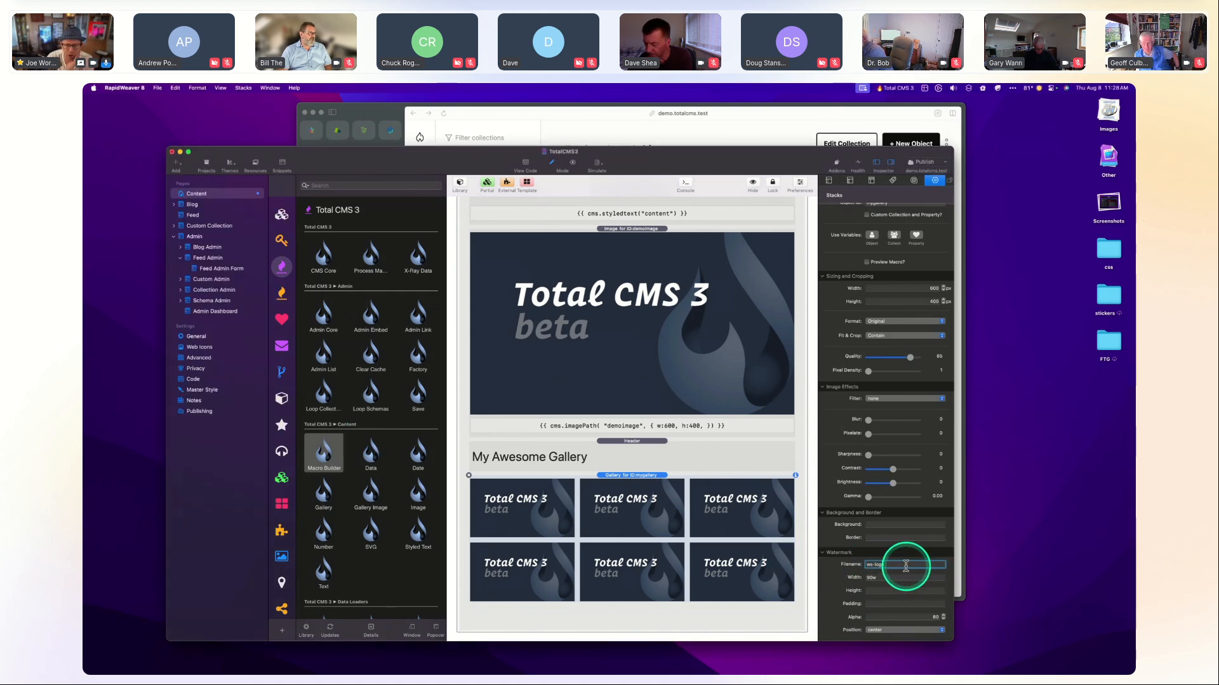
# Switch to Arc, open the watermarks gallery, and check the flower logo's metadata filename against RapidWeaver's watermark setting.
pyautogui.click(673, 122)
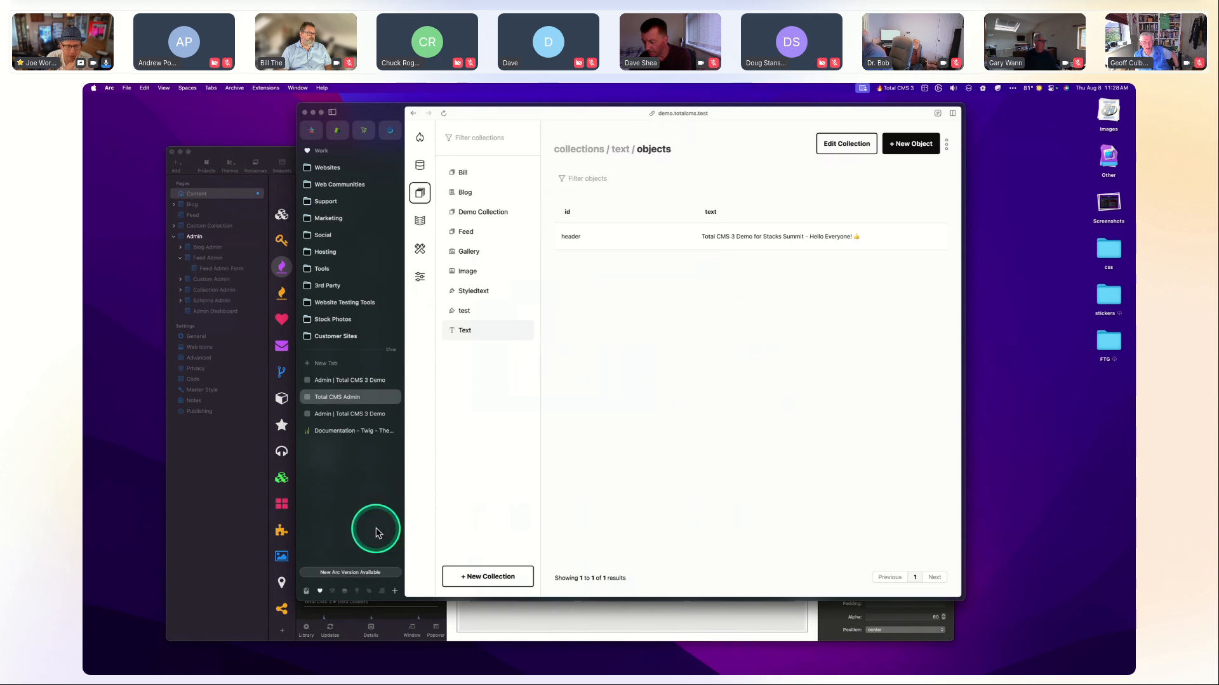
pyautogui.click(470, 254)
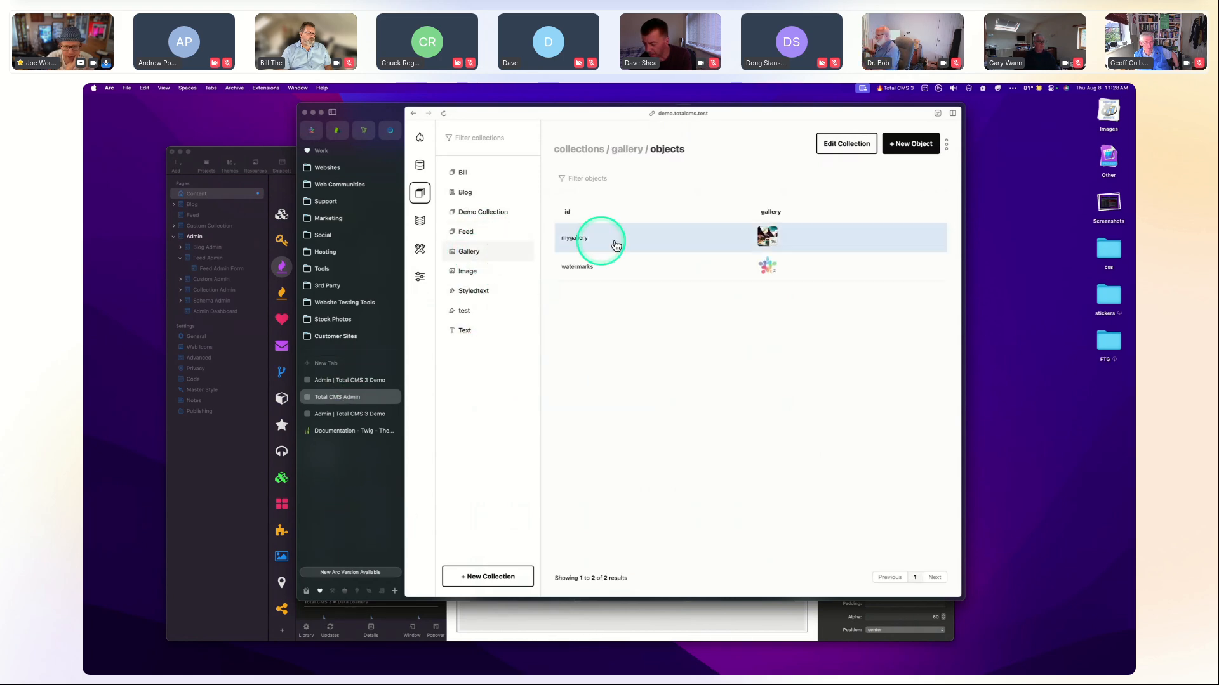
pyautogui.click(768, 274)
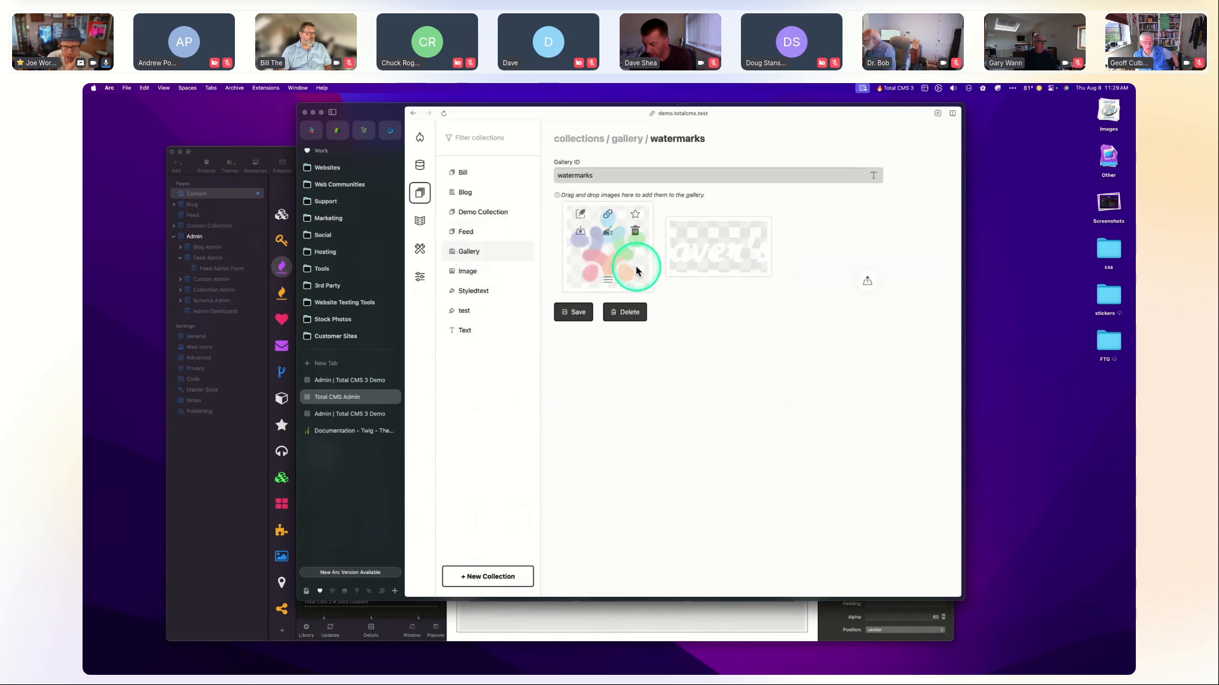
pyautogui.click(580, 214)
pyautogui.scroll(-2, 652, 394)
pyautogui.click(704, 486)
pyautogui.scroll(-5, 702, 483)
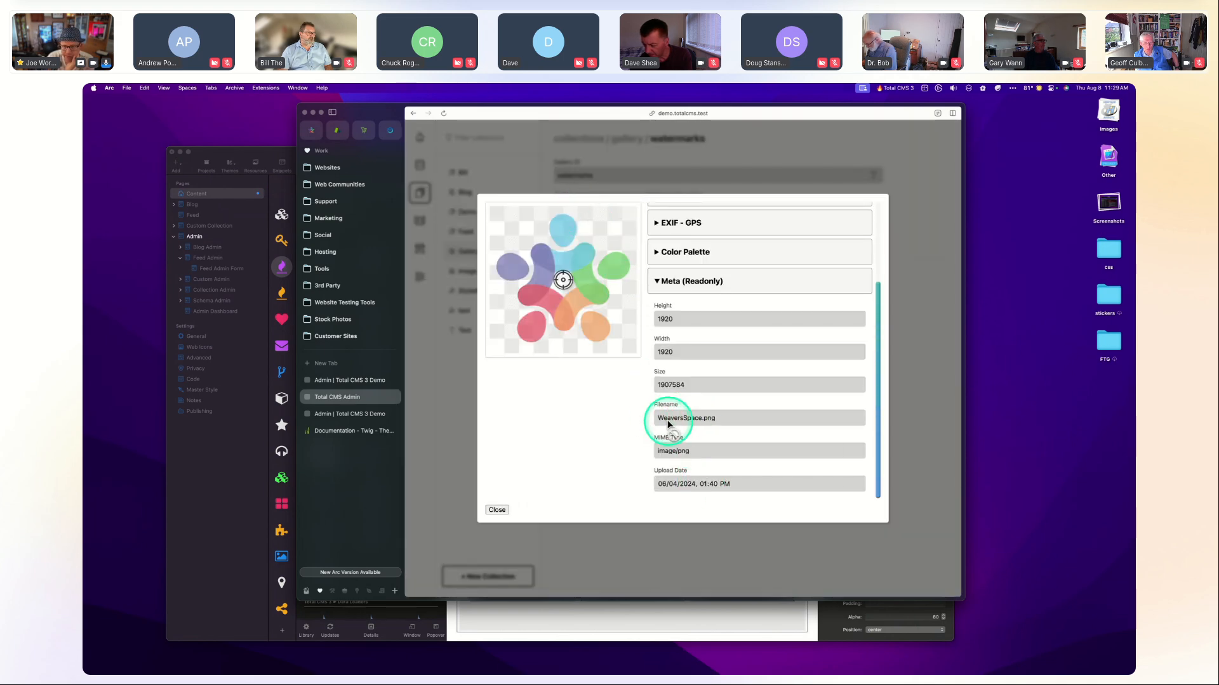
pyautogui.click(848, 621)
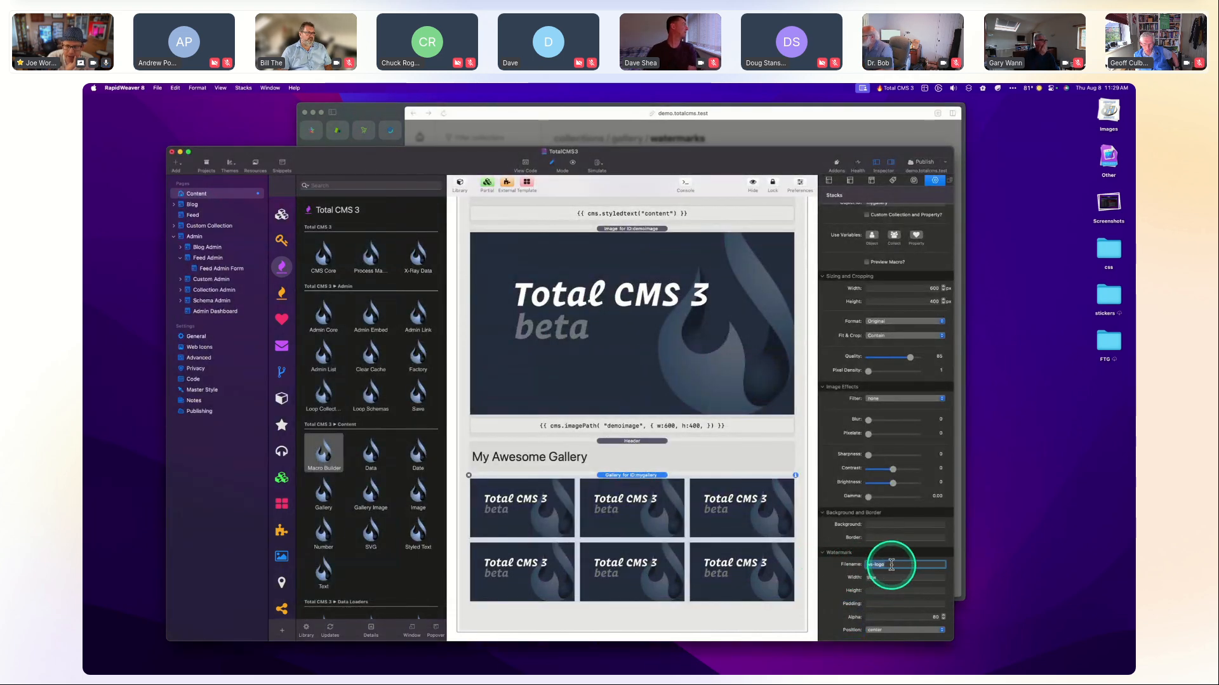
pyautogui.click(743, 122)
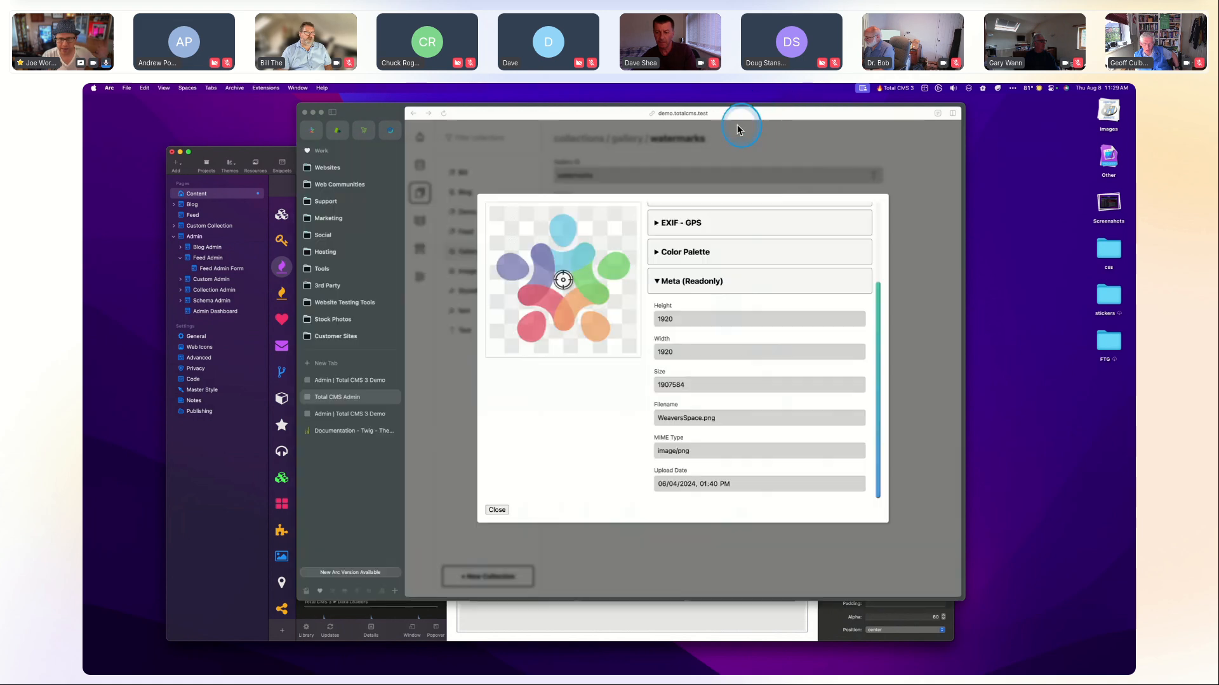
pyautogui.click(643, 164)
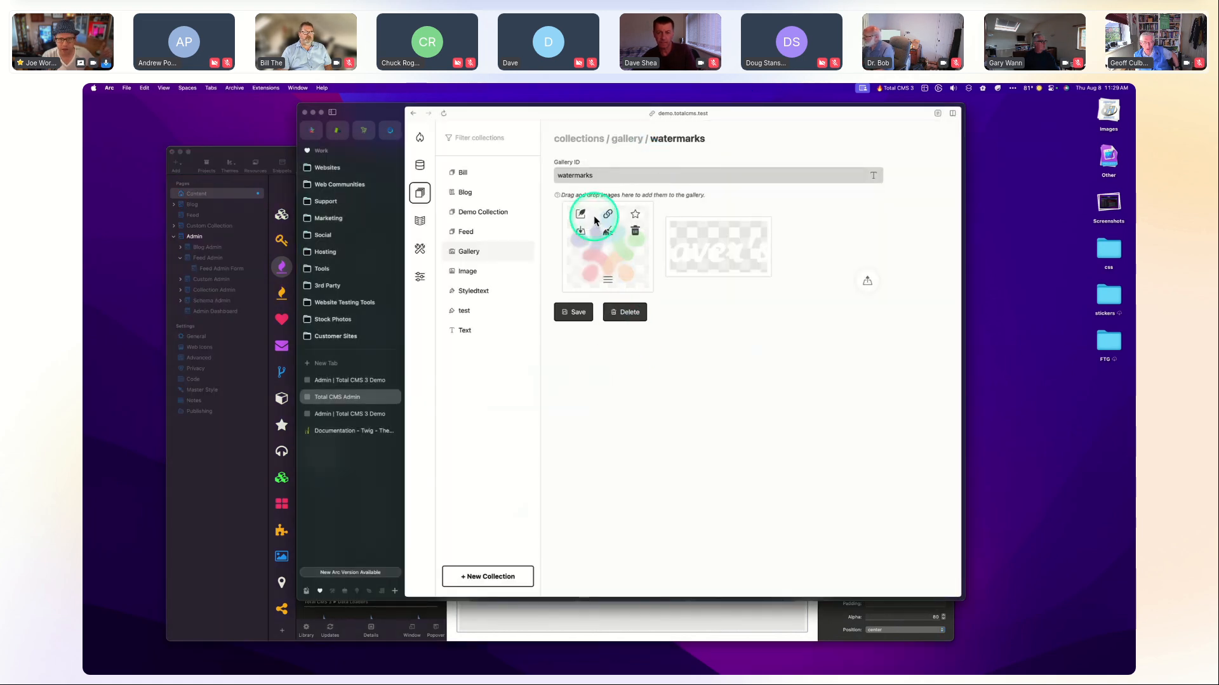
# Open the image builder for the colour Palace of Fine Arts photo in mygallery and examine the available watermark choices.
pyautogui.click(468, 250)
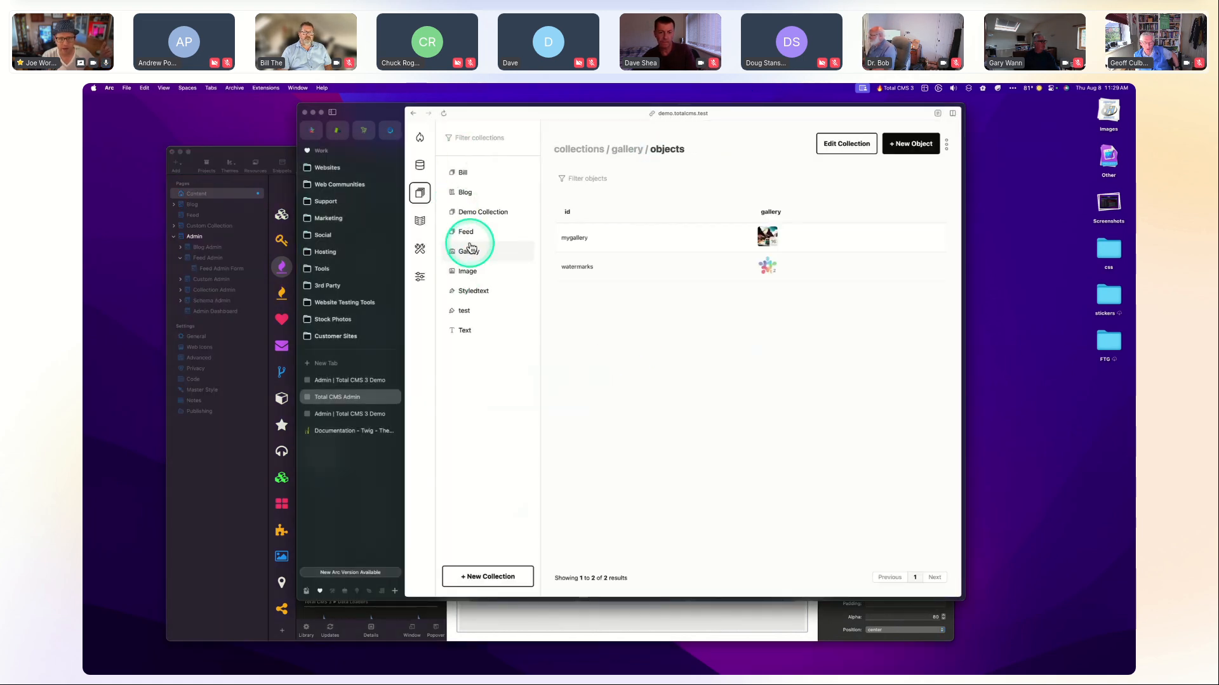
pyautogui.click(768, 238)
pyautogui.scroll(-2, 609, 336)
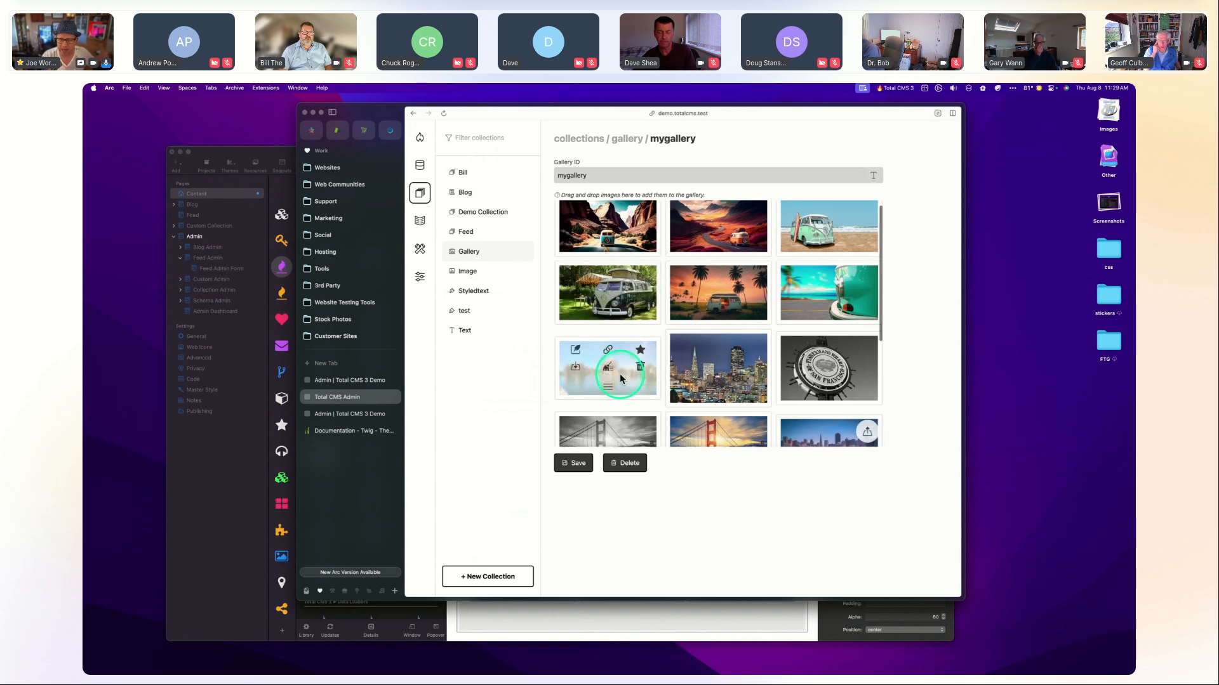
pyautogui.click(615, 341)
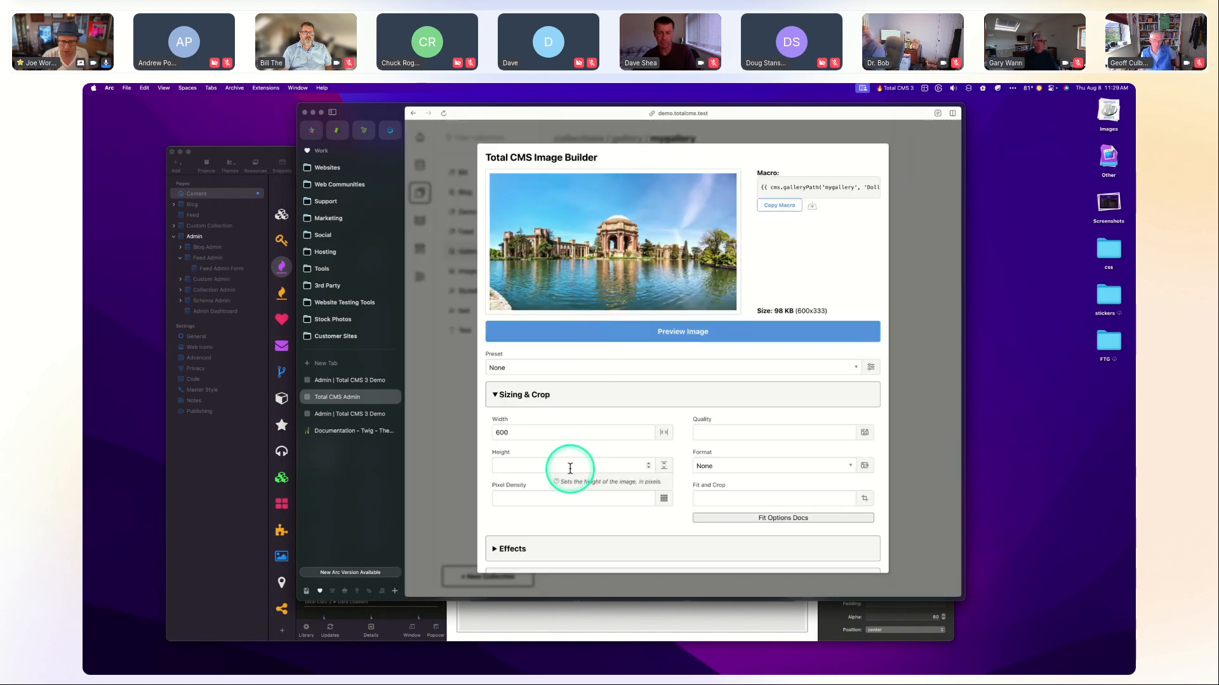
pyautogui.scroll(-2, 552, 536)
pyautogui.click(550, 552)
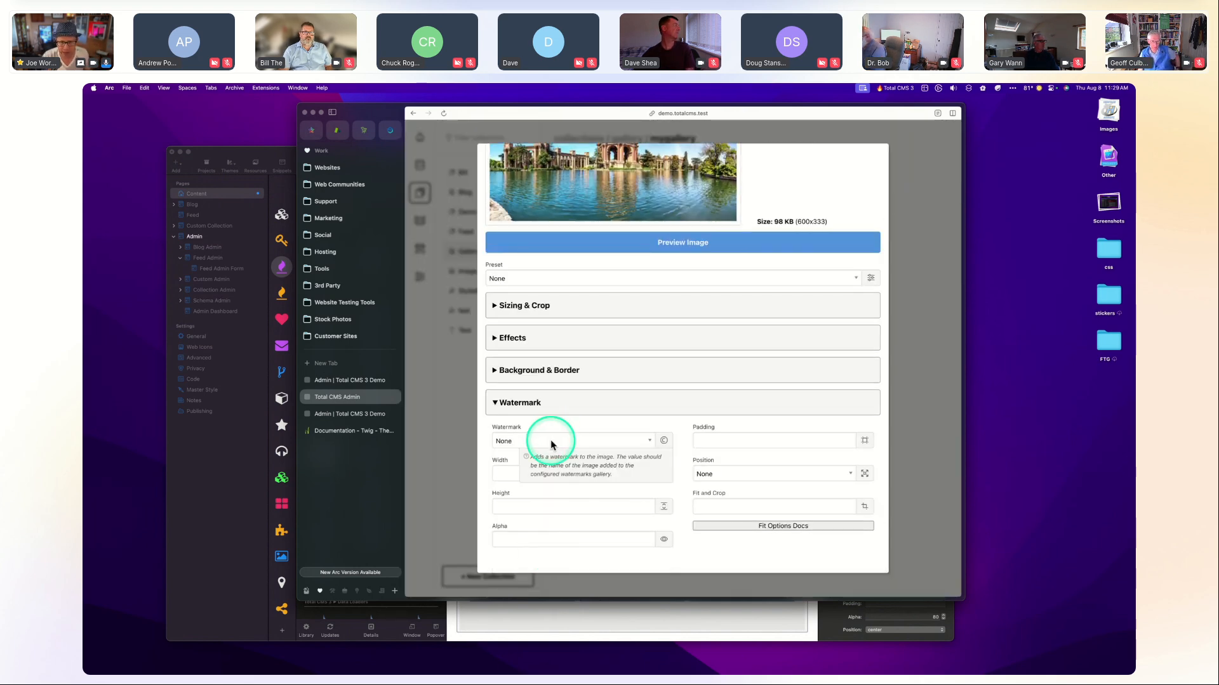
pyautogui.click(552, 441)
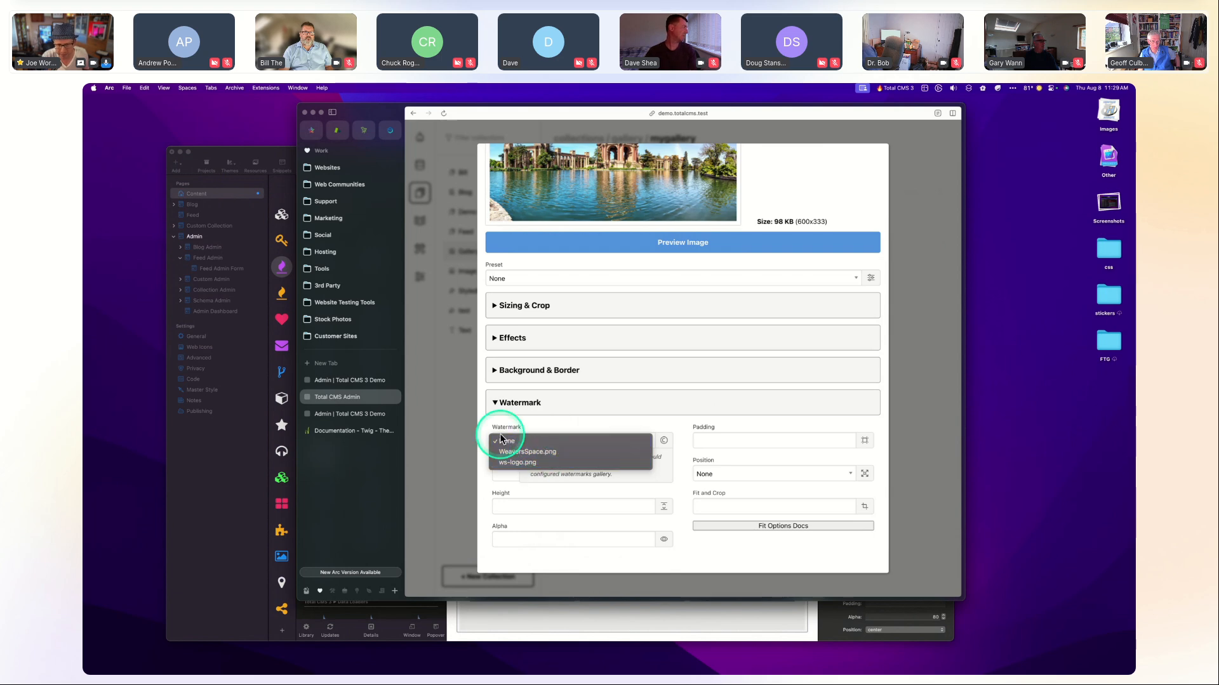
# Switch to RapidWeaver and review the Gallery stack's watermark, image effect and sizing settings.
pyautogui.click(490, 609)
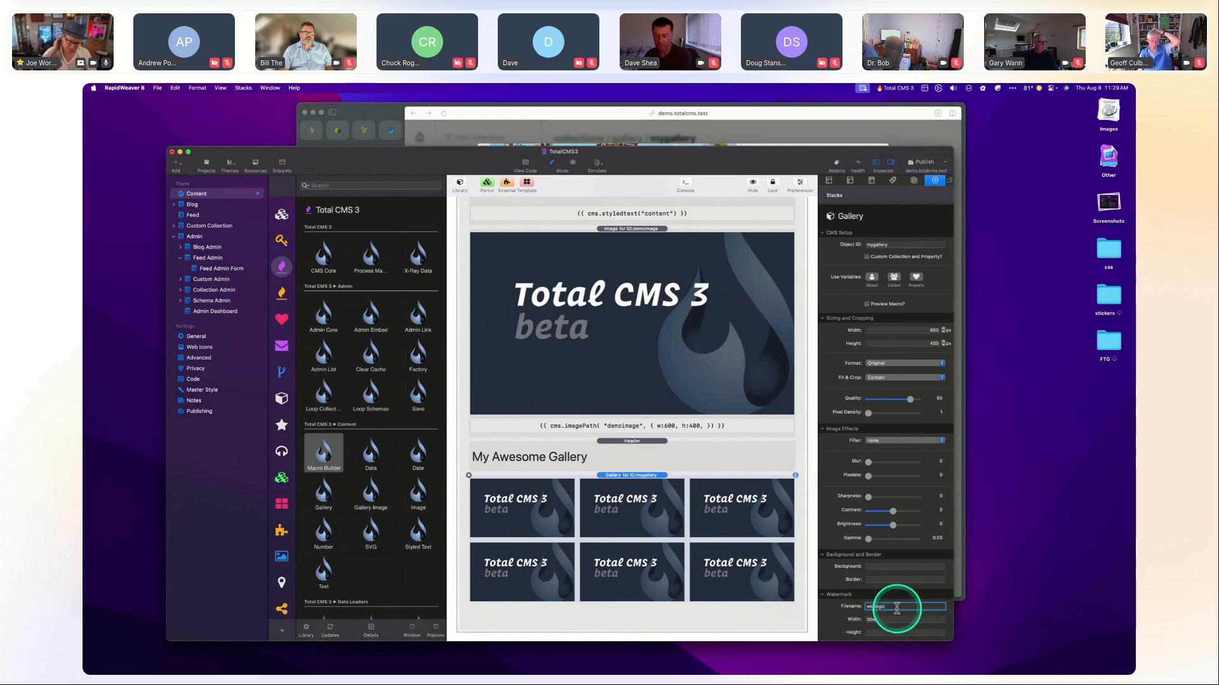
pyautogui.scroll(-2, 897, 608)
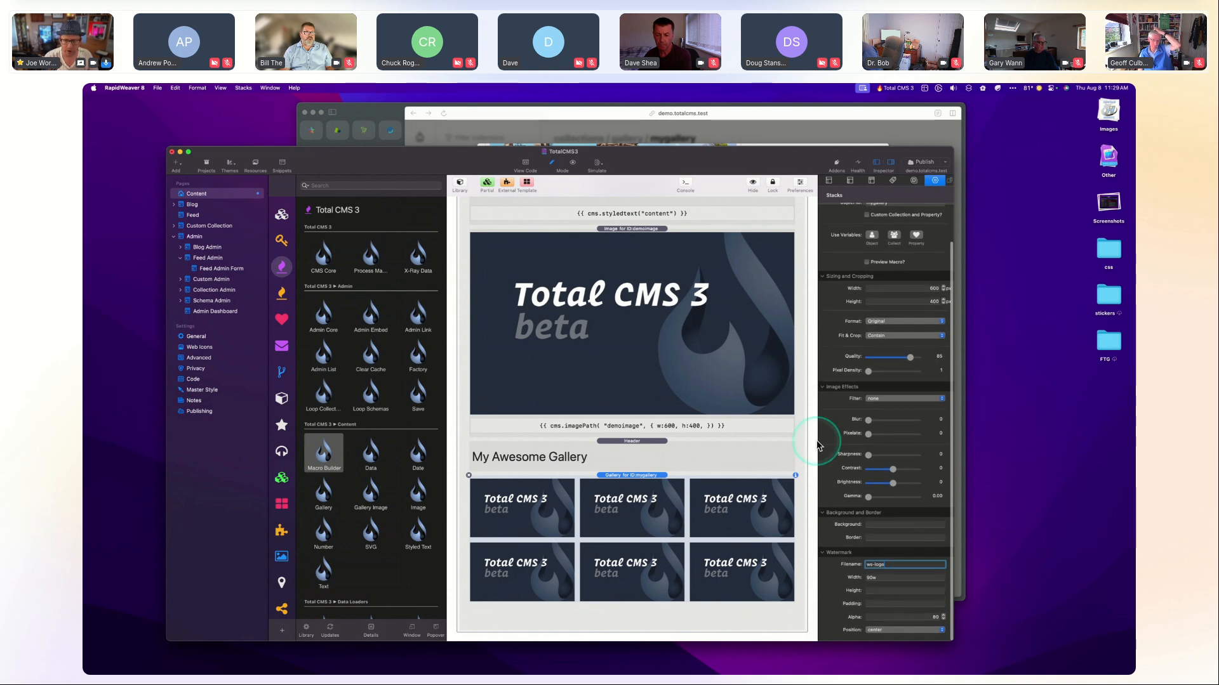
pyautogui.click(633, 479)
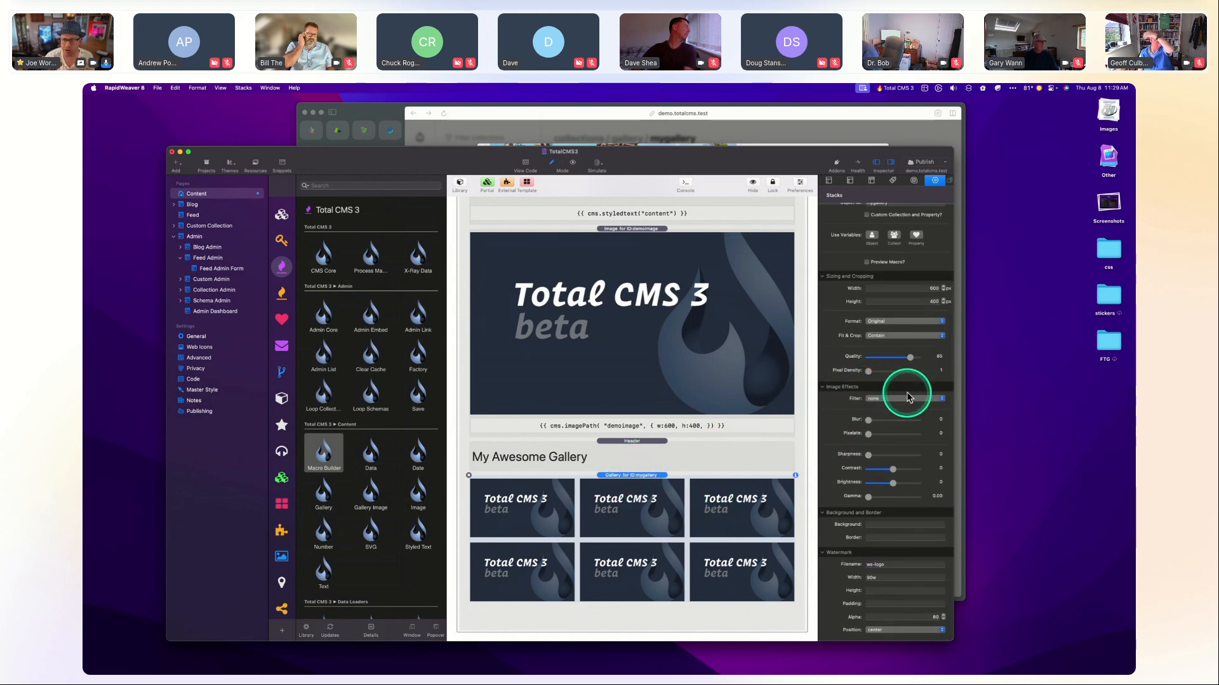
pyautogui.scroll(2, 914, 377)
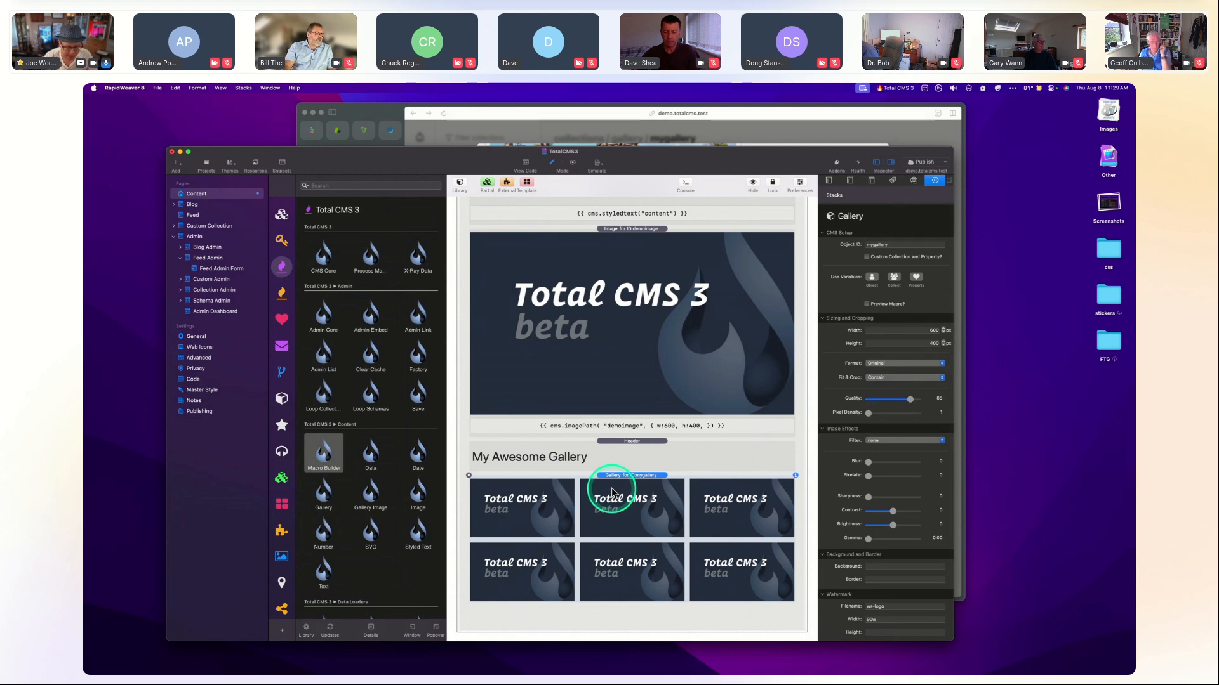
# Switch to Arc, close the image builder, and load the demo.totalcms.test content page in a new tab to view its gallery.
pyautogui.click(706, 131)
pyautogui.click(468, 202)
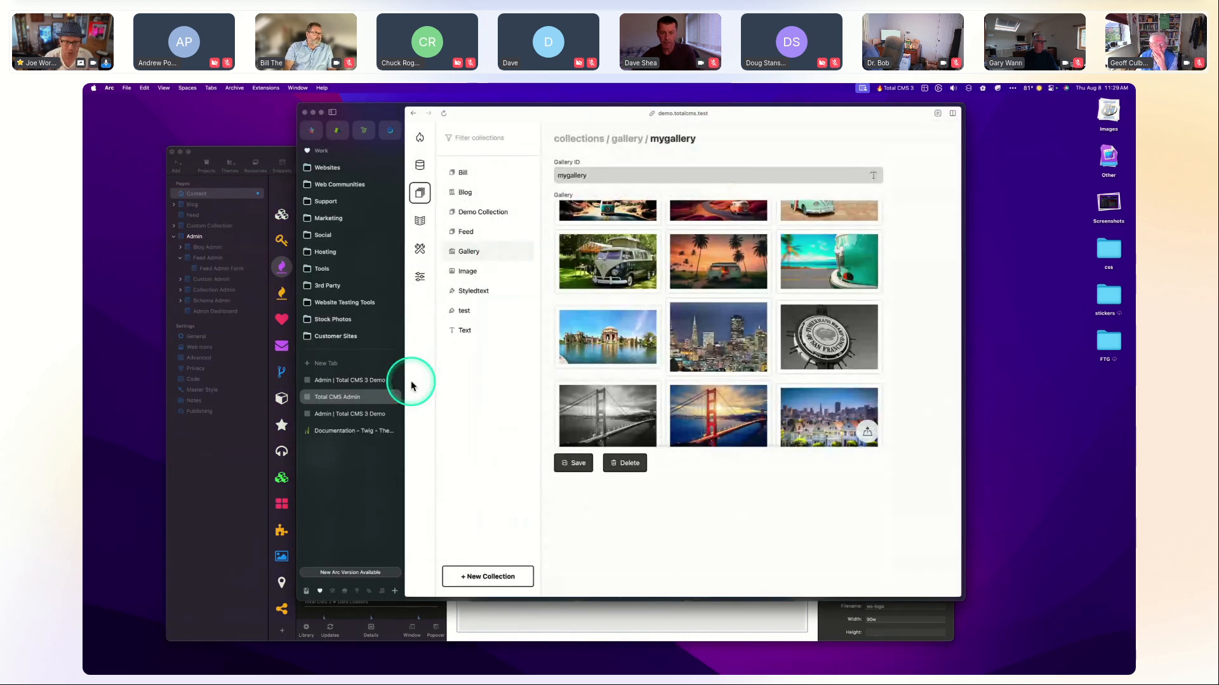
pyautogui.click(350, 416)
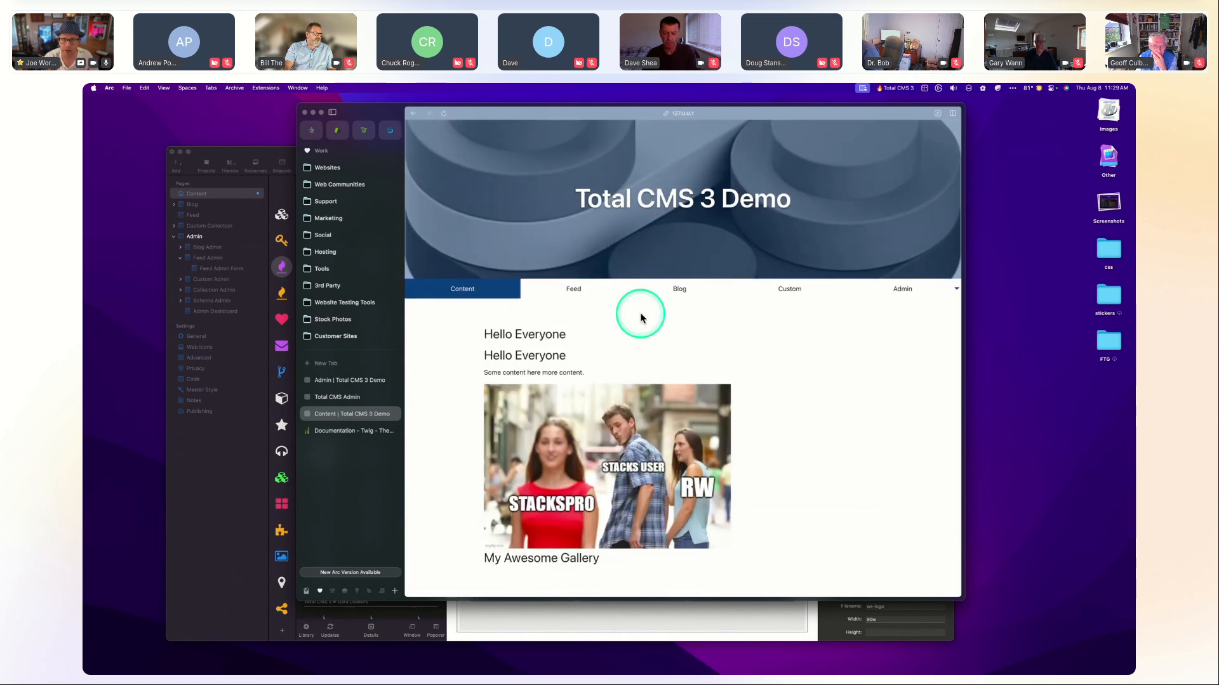
pyautogui.press('super+t')
pyautogui.write('demo')
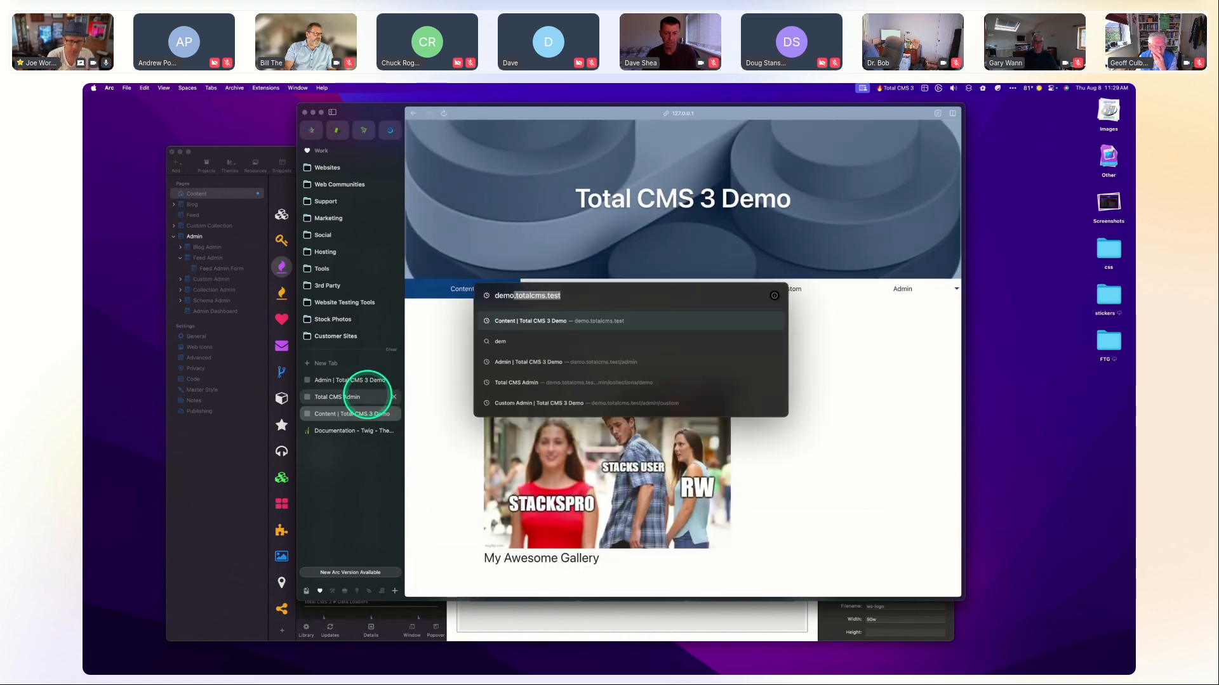
pyautogui.press('Return')
pyautogui.scroll(-5, 559, 431)
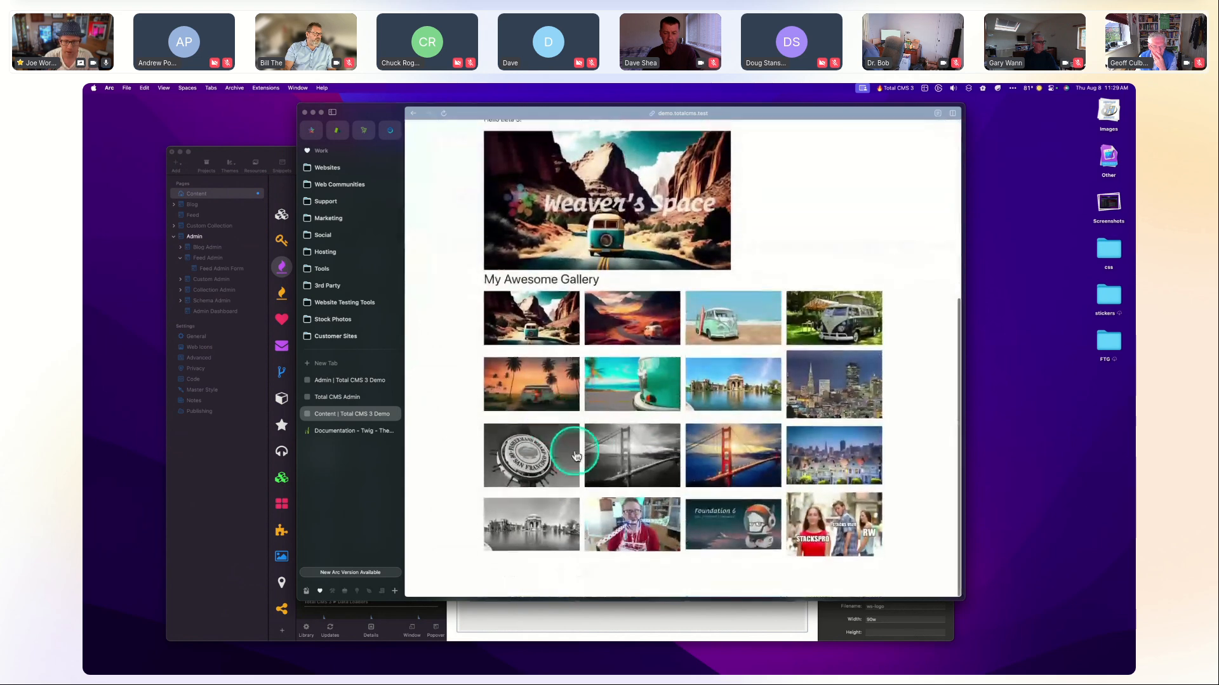
# Inspect enlarged photos of the Golden Gate Bridge, Palace of Fine Arts and San Francisco downtown in the gallery lightbox.
pyautogui.click(577, 456)
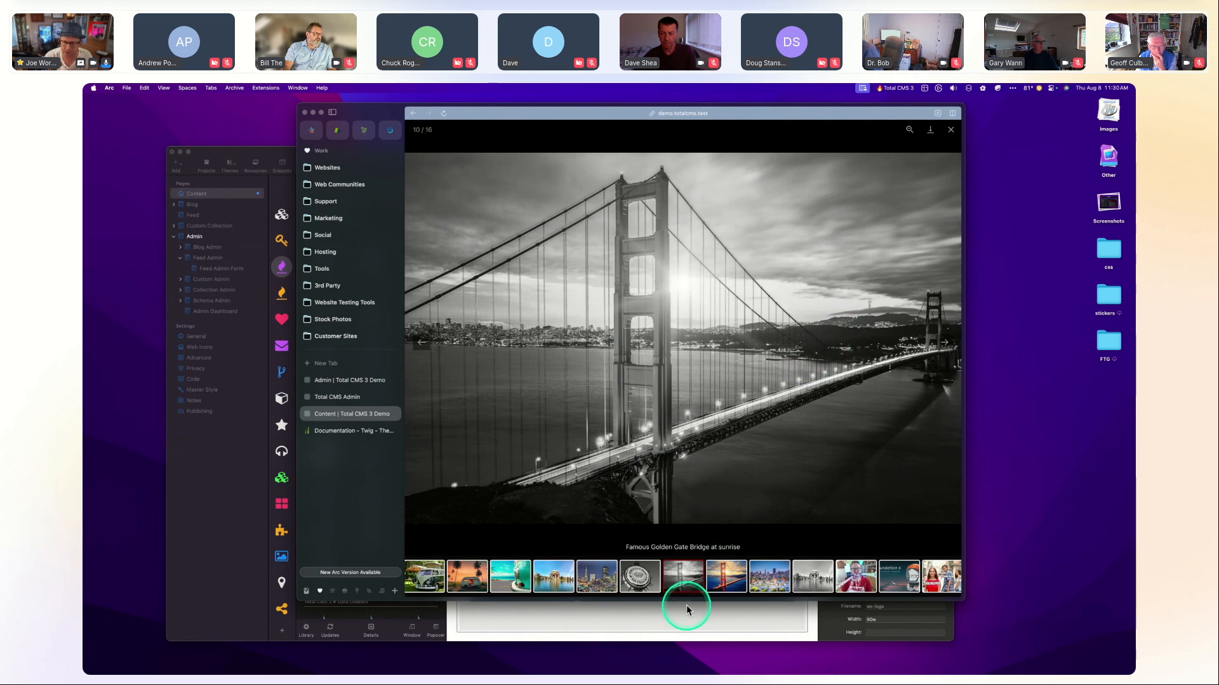
pyautogui.click(813, 577)
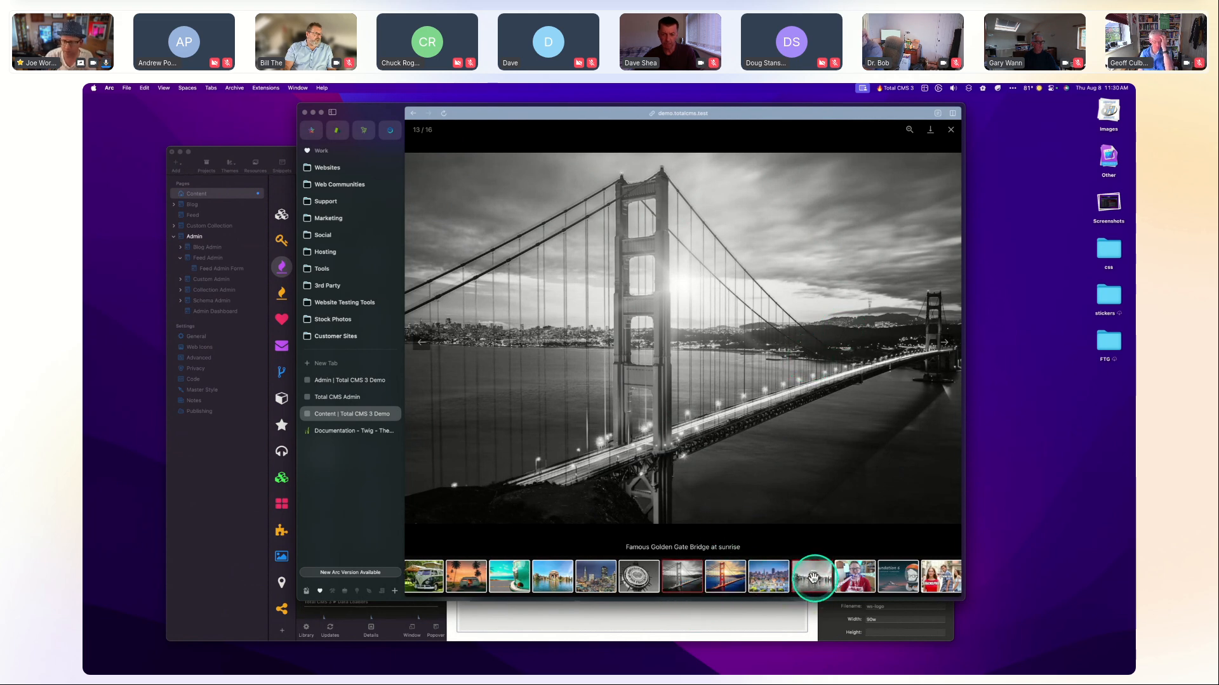
pyautogui.click(951, 130)
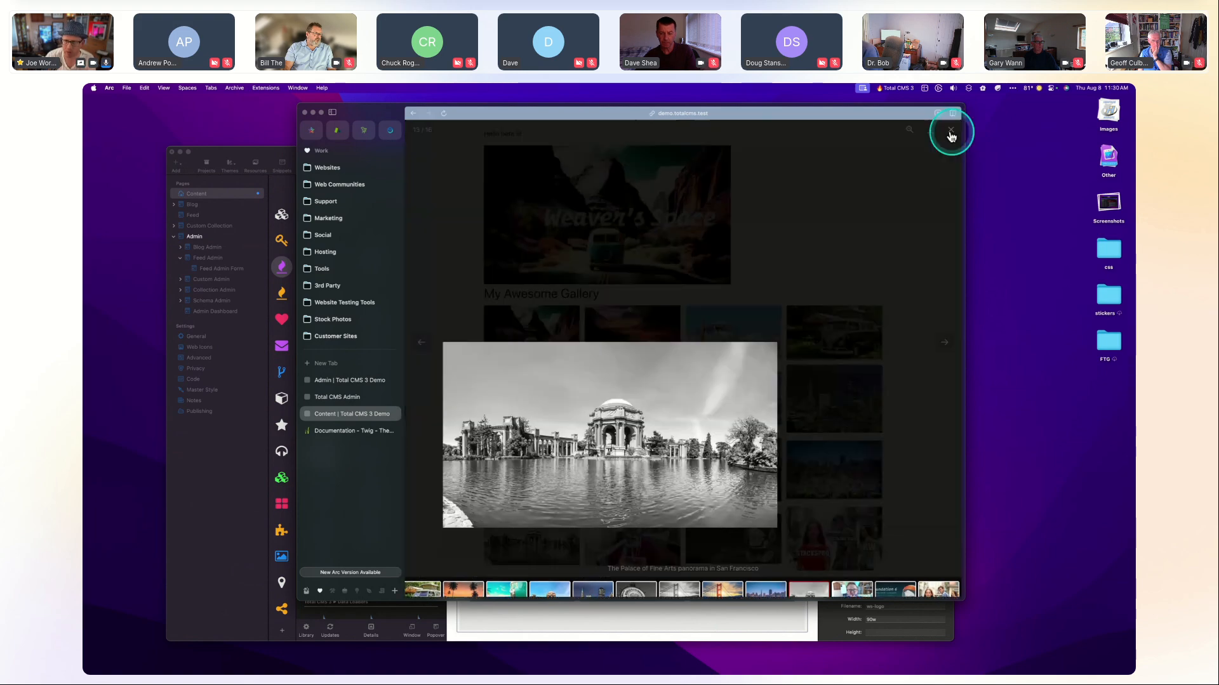
pyautogui.click(744, 409)
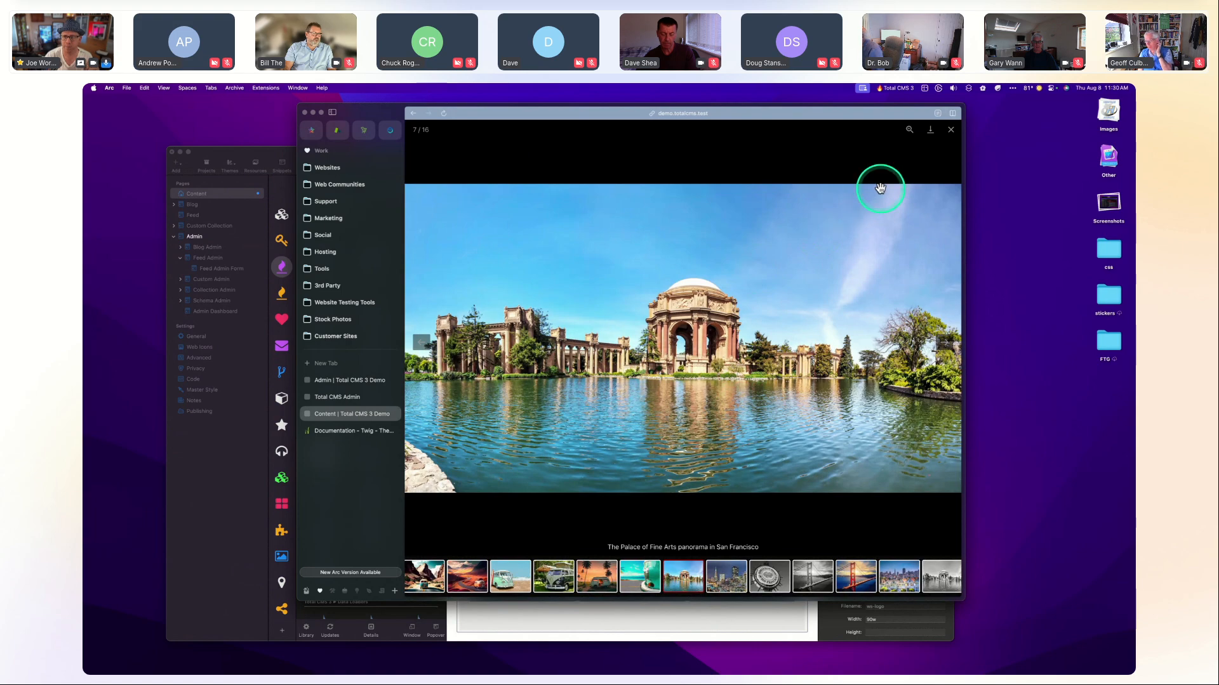
pyautogui.click(951, 130)
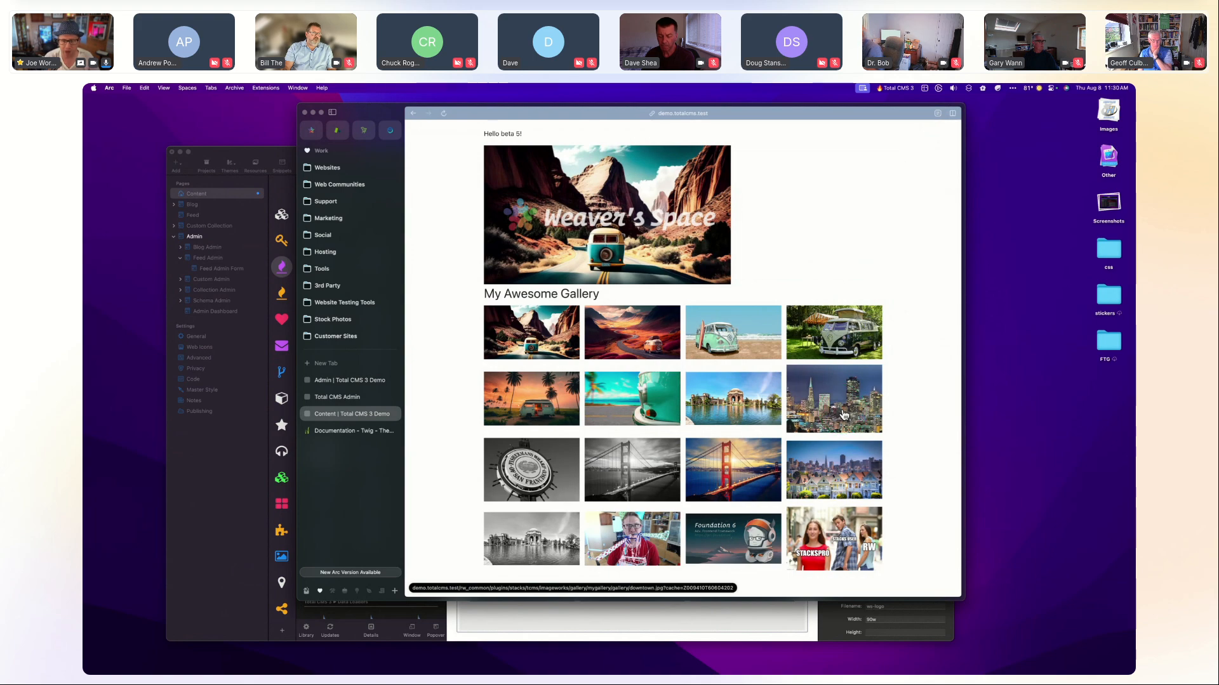
pyautogui.click(844, 415)
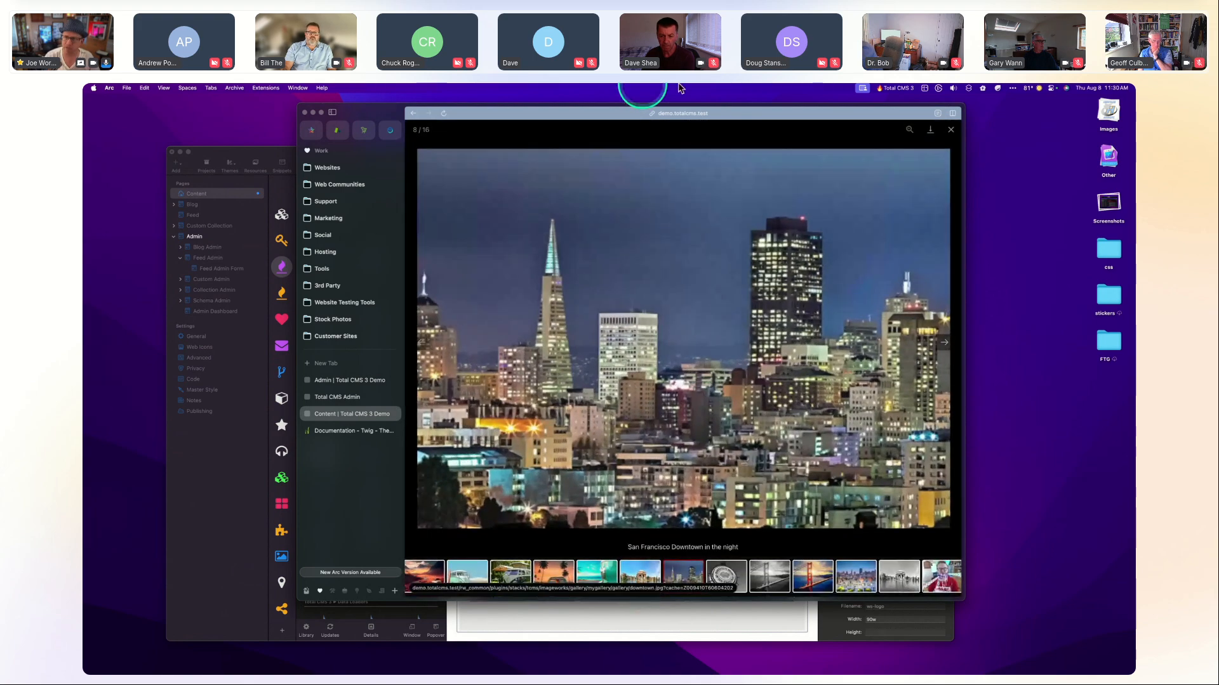
pyautogui.click(1049, 121)
pyautogui.click(951, 130)
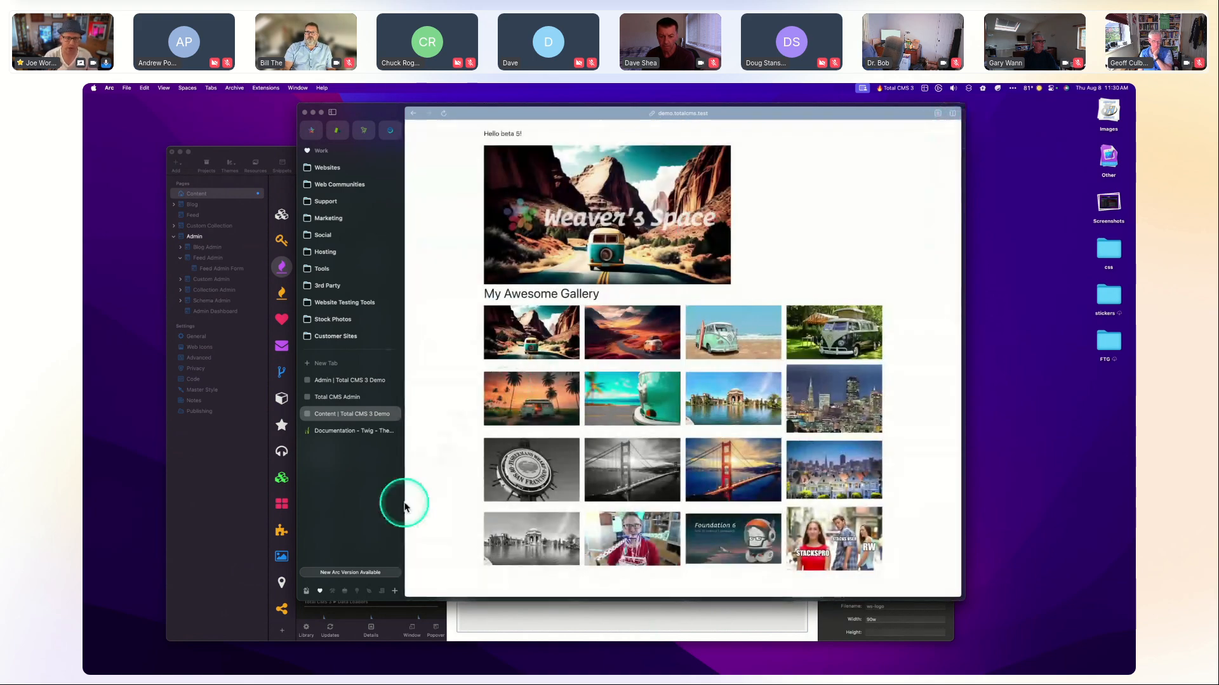
# Switch back to RapidWeaver and open the Blog page of the TotalCMS3 project.
pyautogui.click(248, 514)
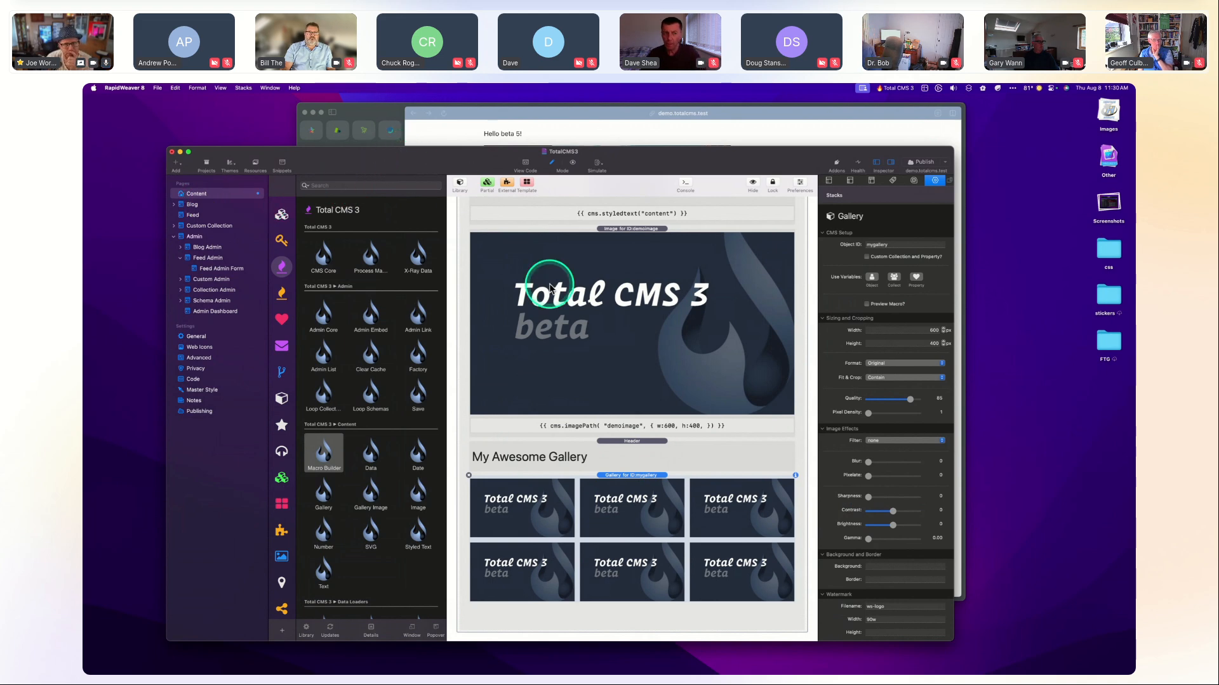
pyautogui.scroll(5, 550, 287)
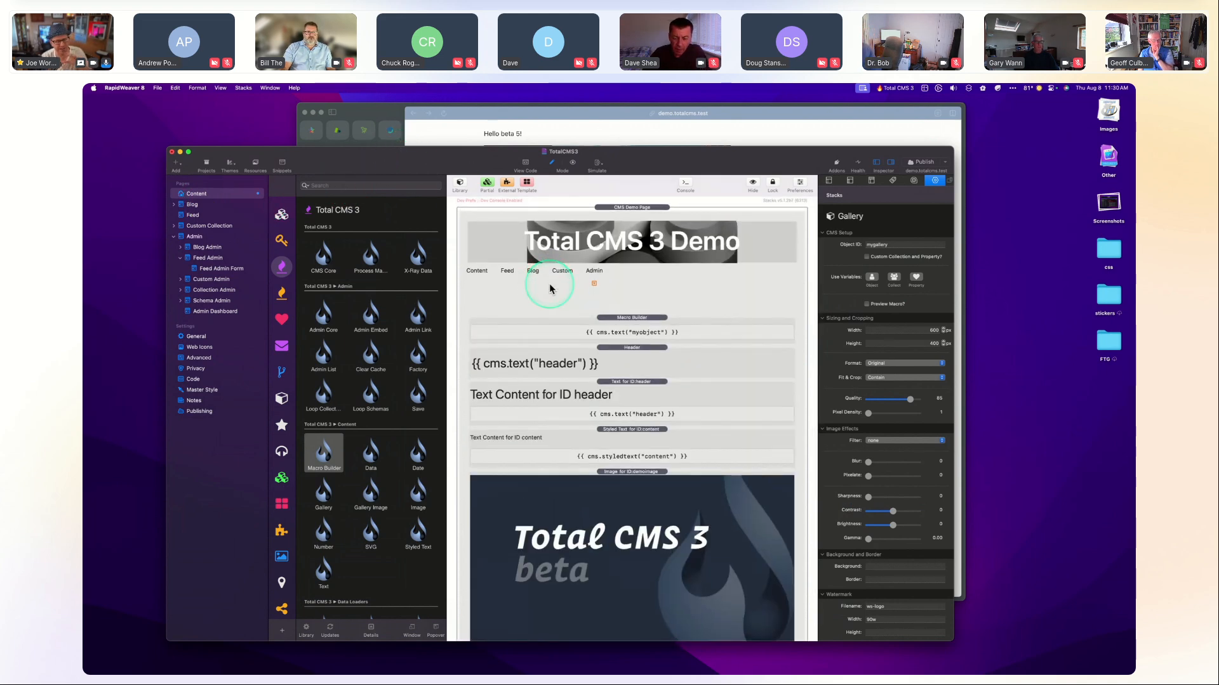
pyautogui.click(190, 205)
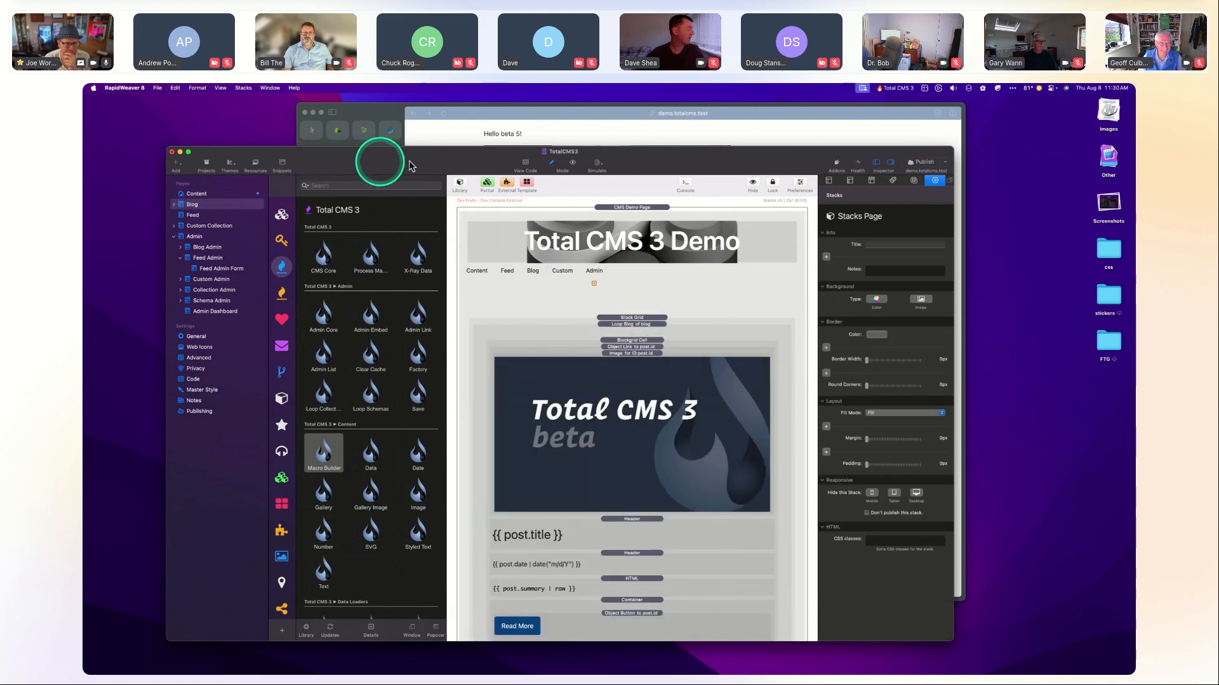
# Review the Blog page layout and its nested Blog Post page, then return to the Blog page.
pyautogui.moveTo(660, 164); pyautogui.dragTo(650, 165)
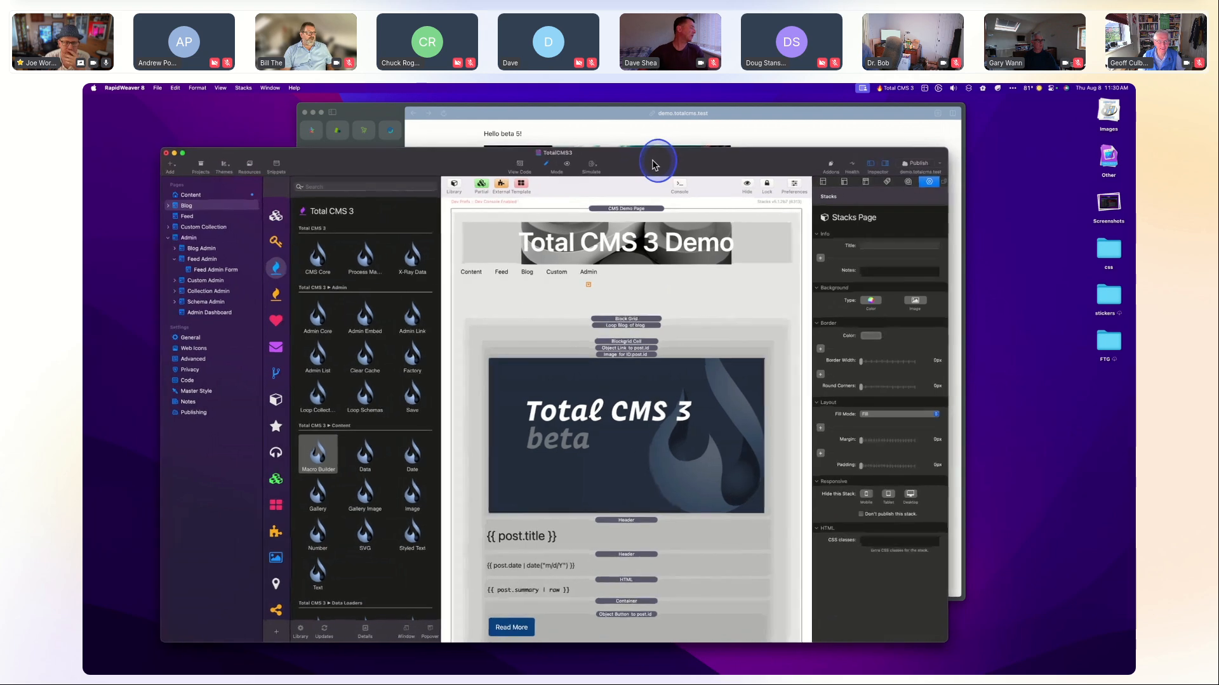
pyautogui.scroll(-2, 626, 437)
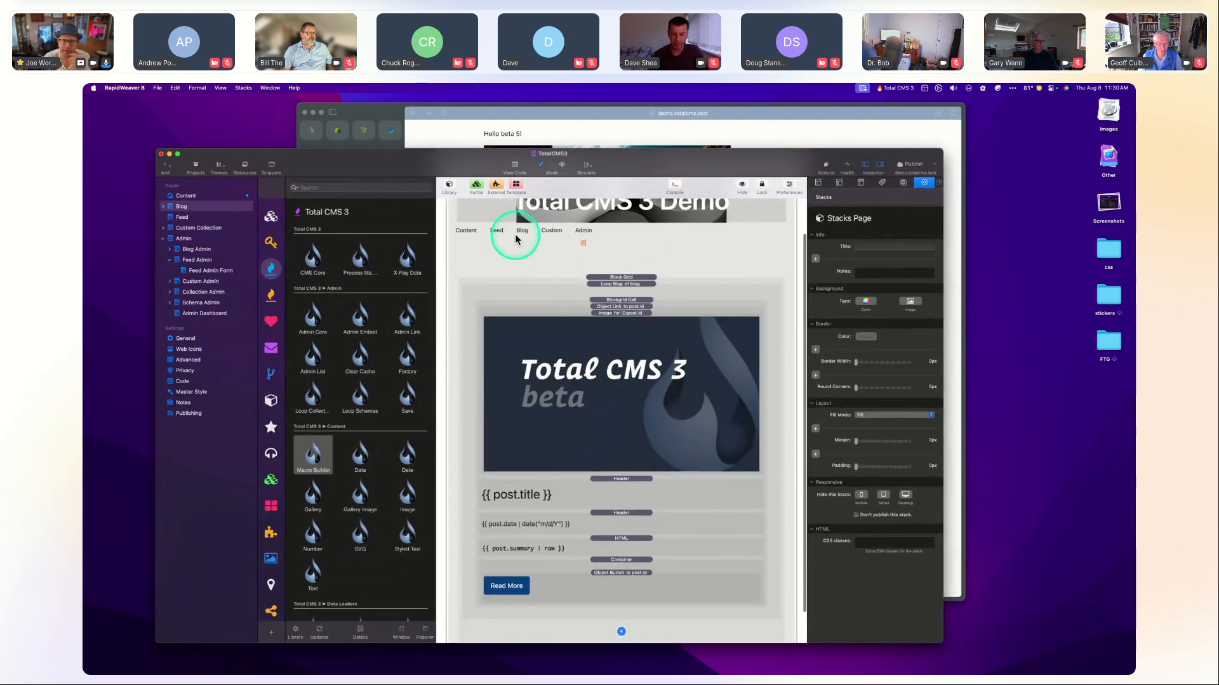
pyautogui.scroll(2, 579, 287)
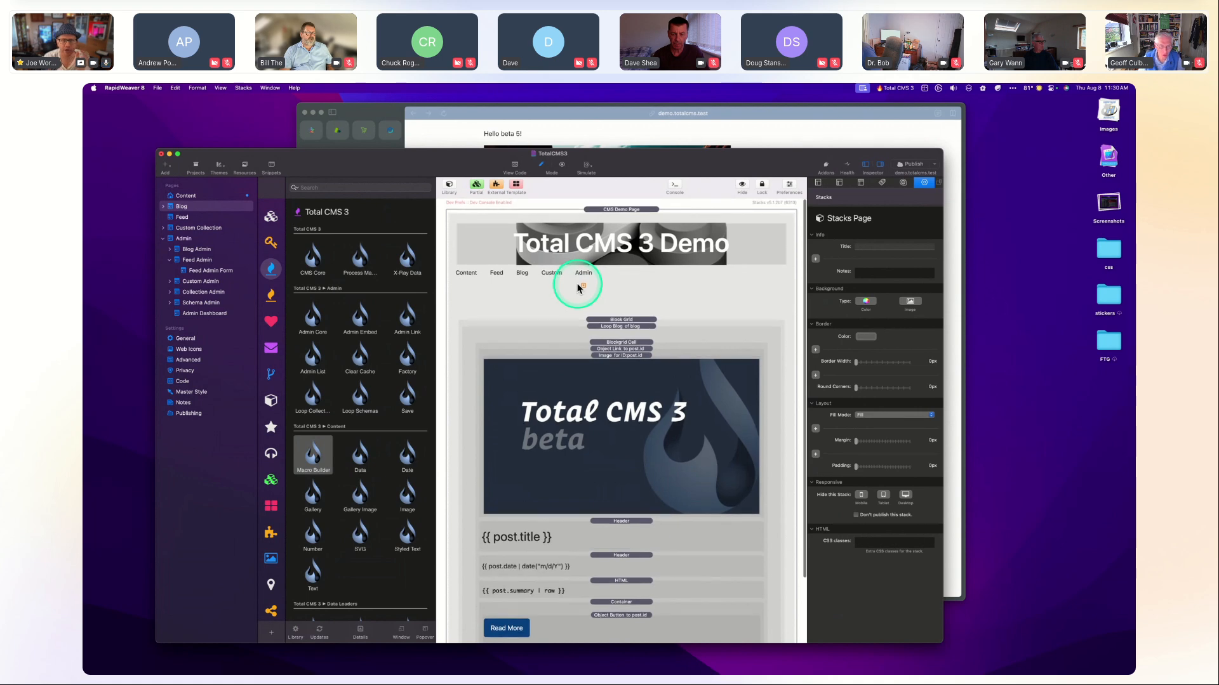
pyautogui.click(166, 208)
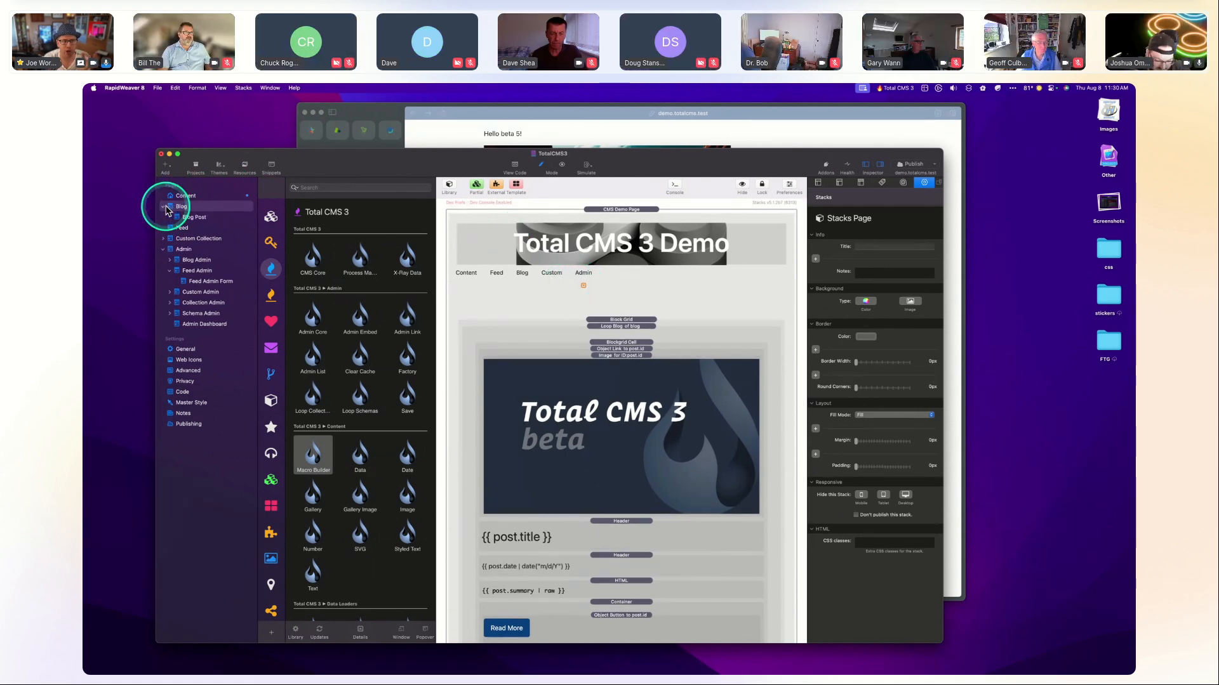
pyautogui.click(204, 219)
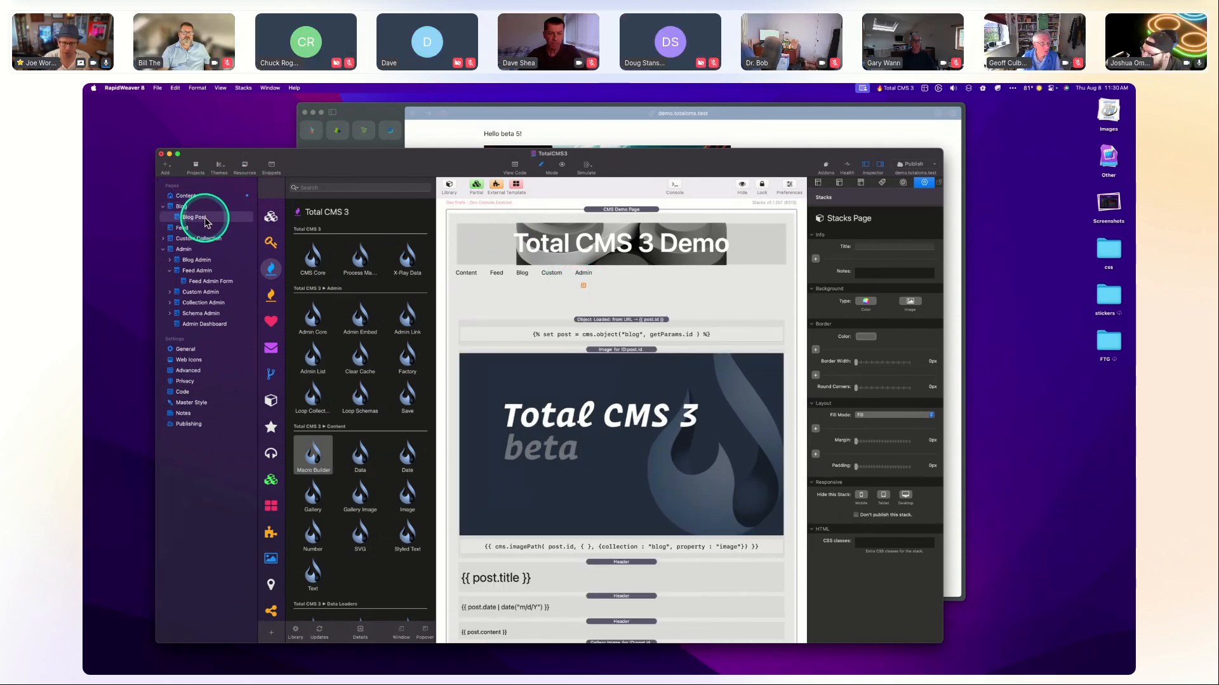
pyautogui.click(185, 207)
pyautogui.click(297, 172)
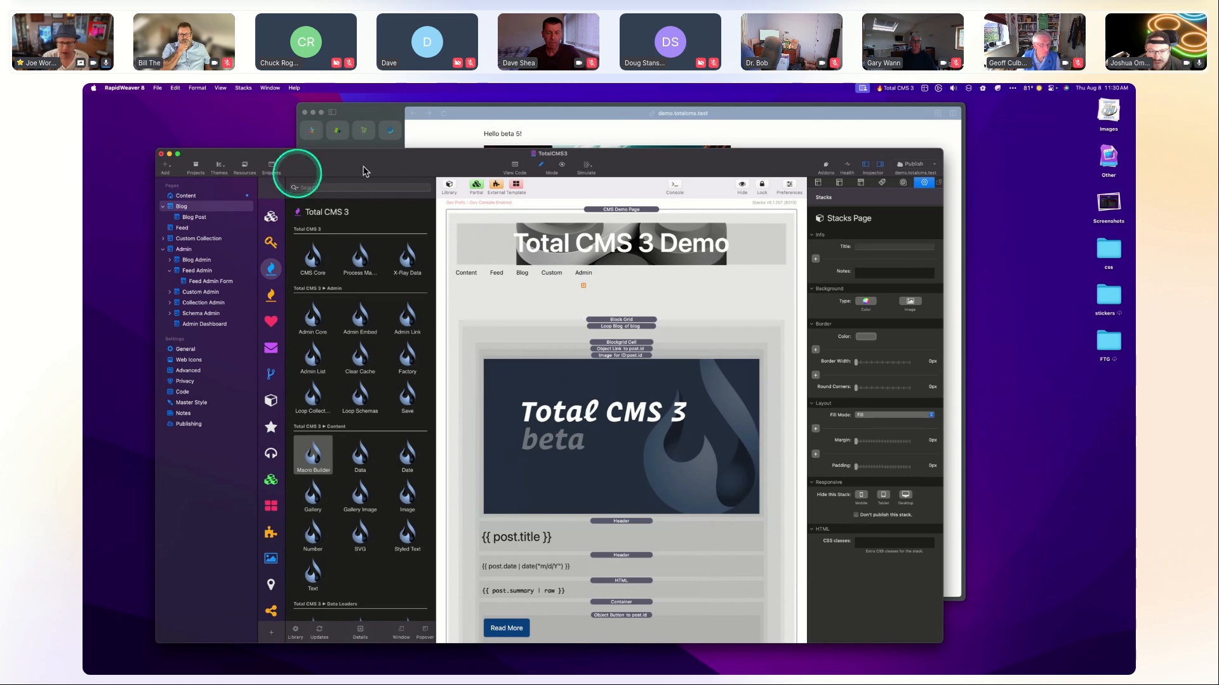
pyautogui.click(803, 390)
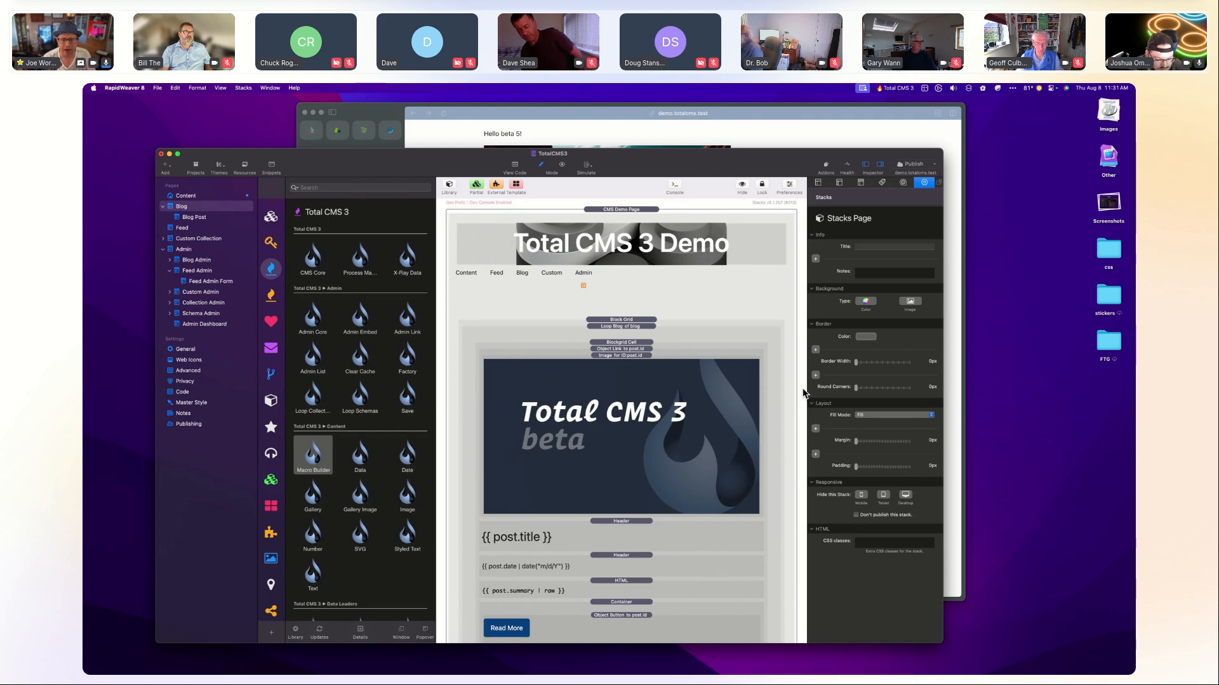
# Switch to Arc, open the demo site's Blog page and look through its grid of posts.
pyautogui.click(740, 128)
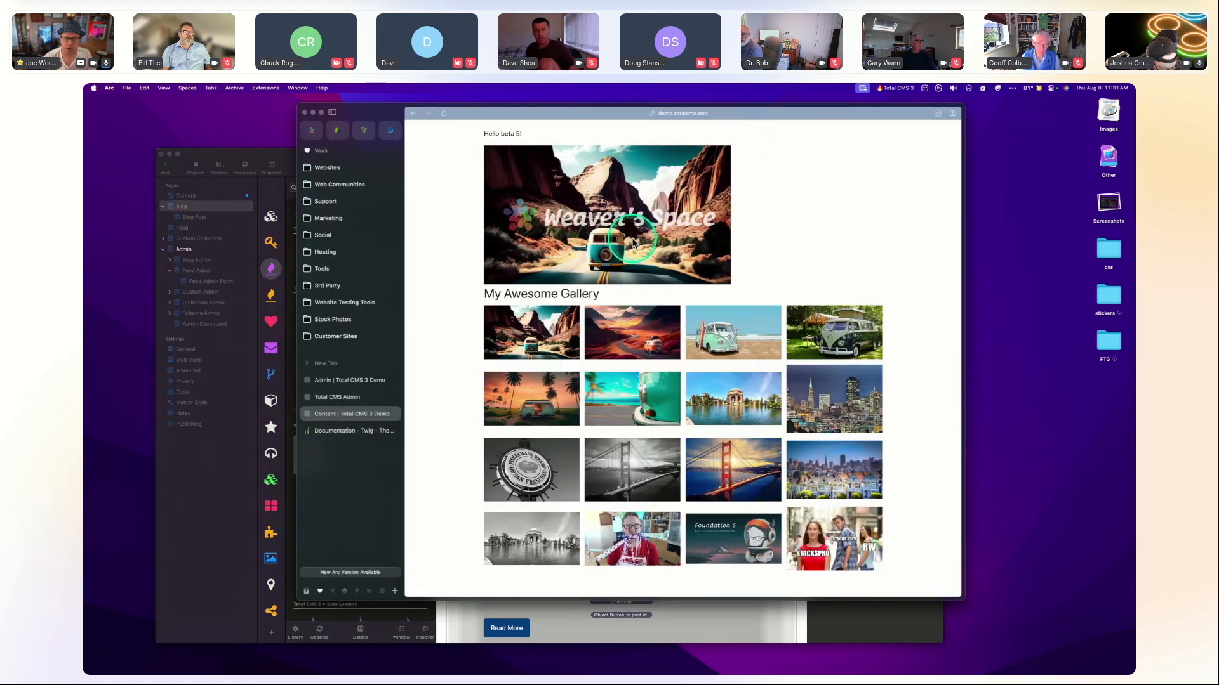
pyautogui.scroll(10, 631, 237)
pyautogui.click(677, 290)
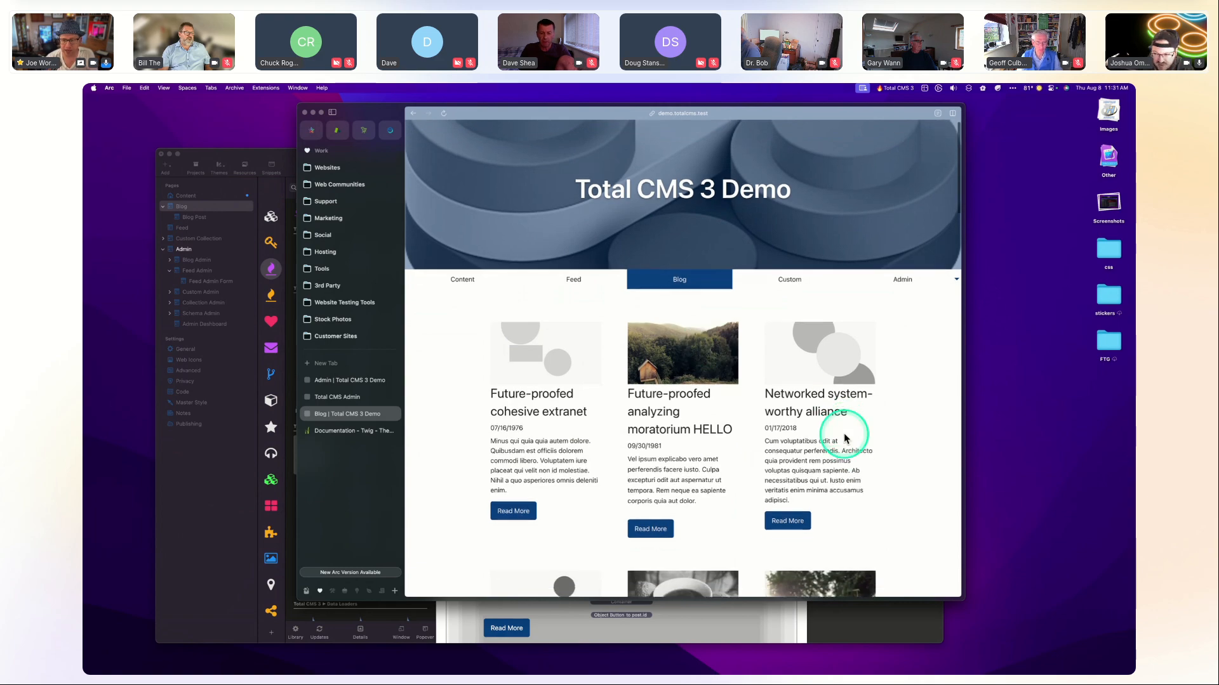
pyautogui.scroll(-8, 844, 438)
pyautogui.scroll(-6, 841, 432)
pyautogui.scroll(8, 843, 432)
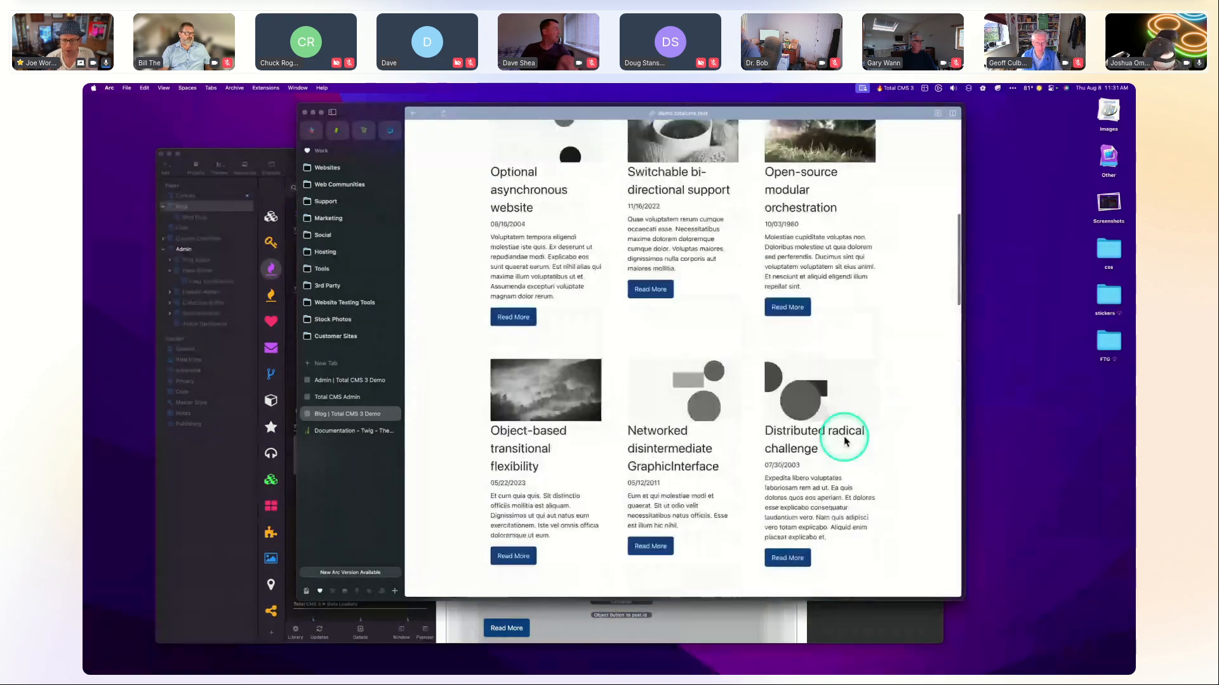
pyautogui.scroll(5, 762, 245)
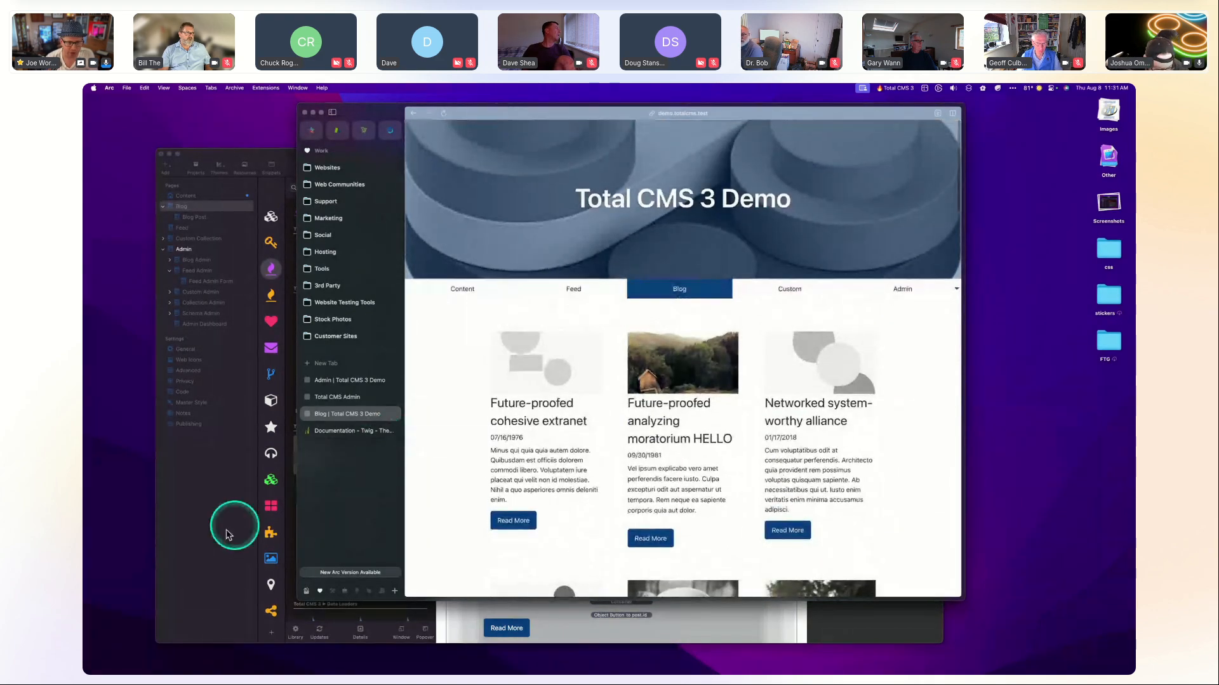
# Switch back to RapidWeaver and inspect the settings of the Block Grid stack and the Loop Blog stack inside it.
pyautogui.click(240, 517)
pyautogui.click(622, 319)
pyautogui.scroll(-1, 623, 321)
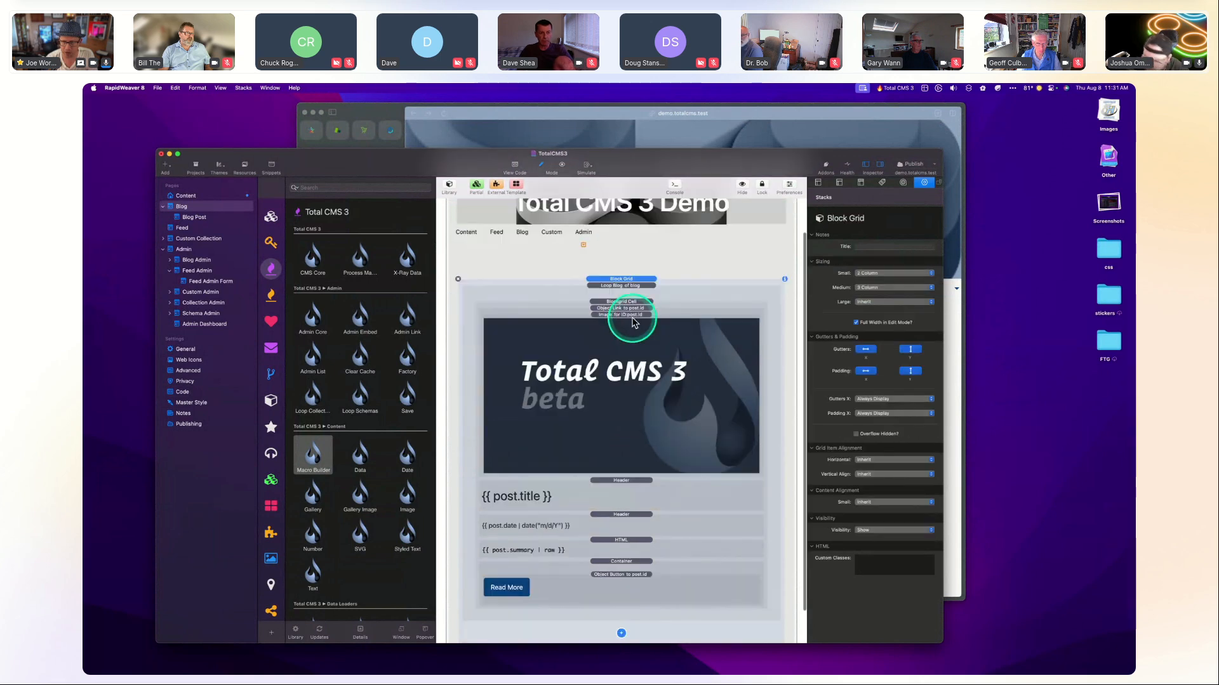
pyautogui.click(633, 283)
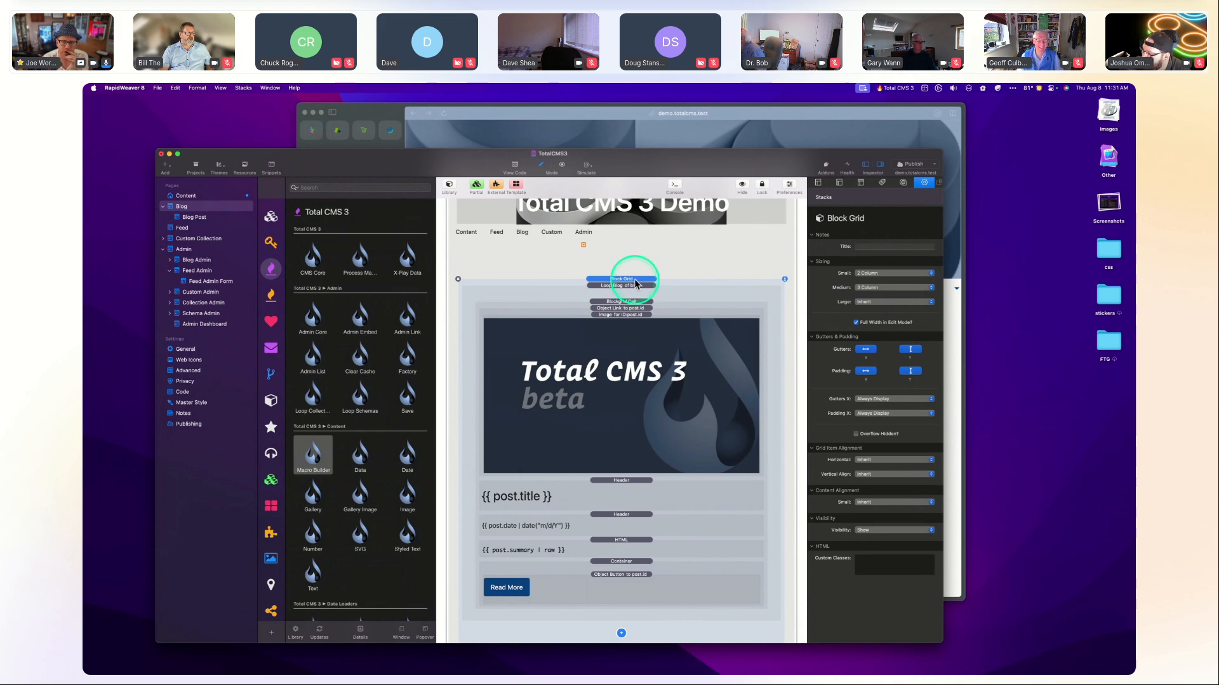
pyautogui.click(608, 286)
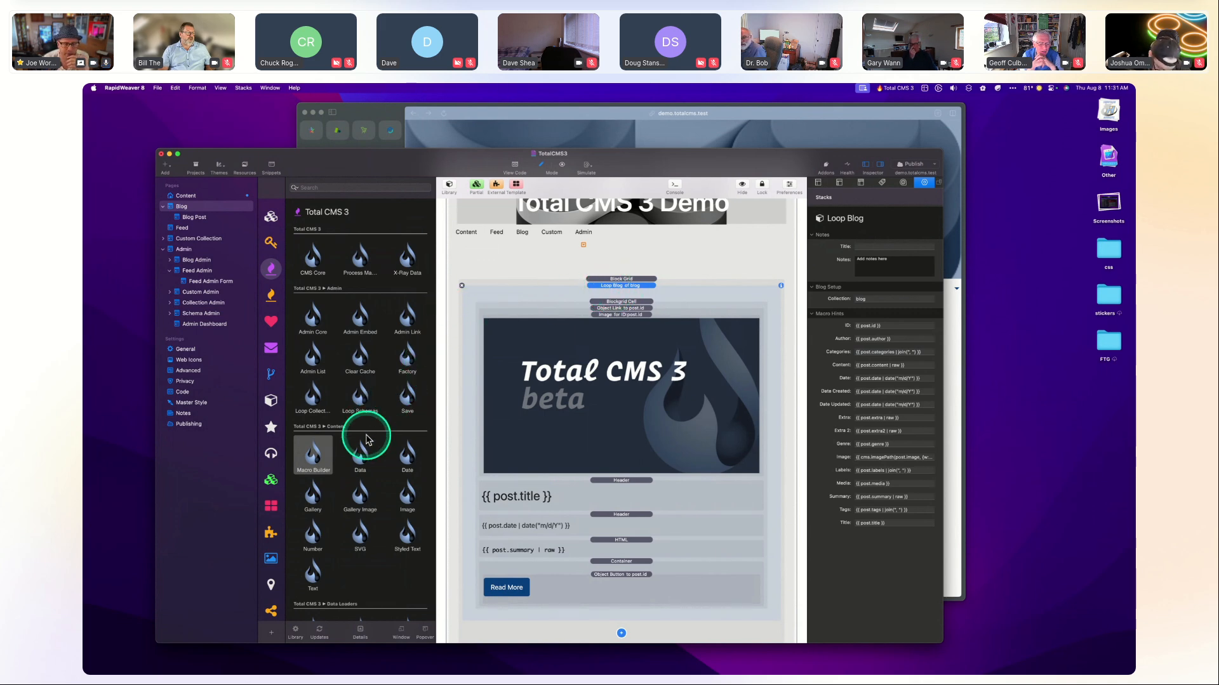
# Look through the Total CMS 3 stacks library to the Layout Helpers, examining the Conditional, Loop Feed and Loop Blog stacks.
pyautogui.scroll(-2, 366, 438)
pyautogui.scroll(1, 366, 438)
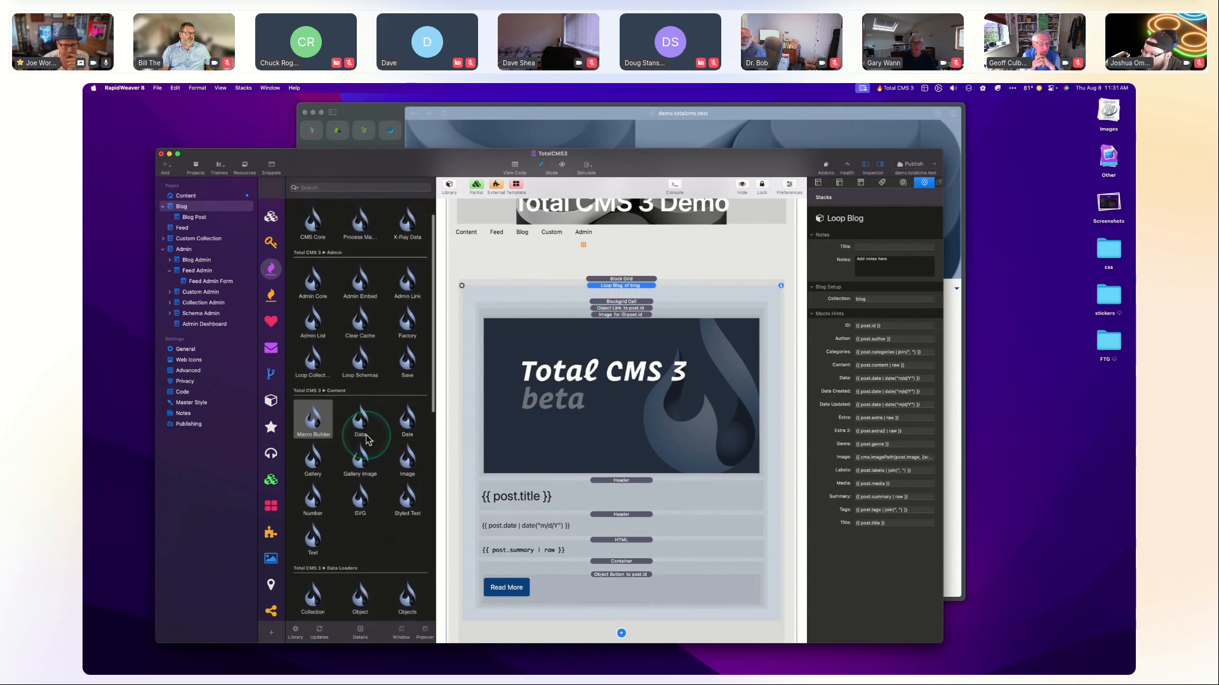
pyautogui.scroll(-1, 367, 438)
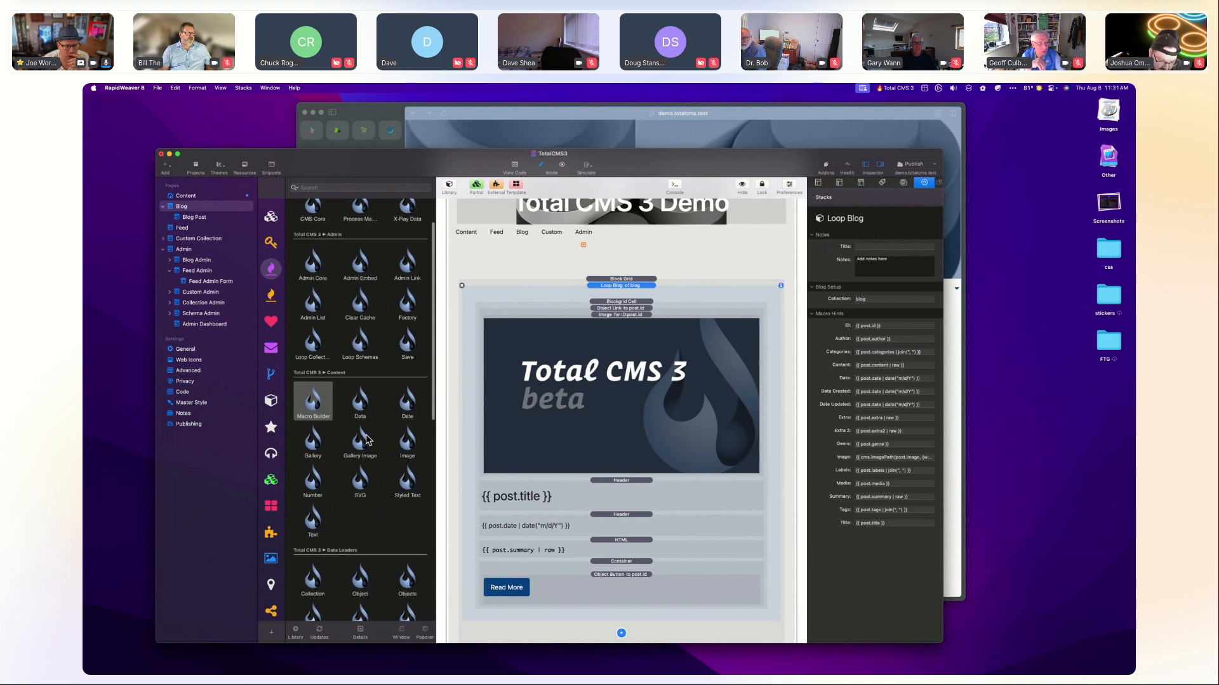
pyautogui.scroll(-3, 365, 451)
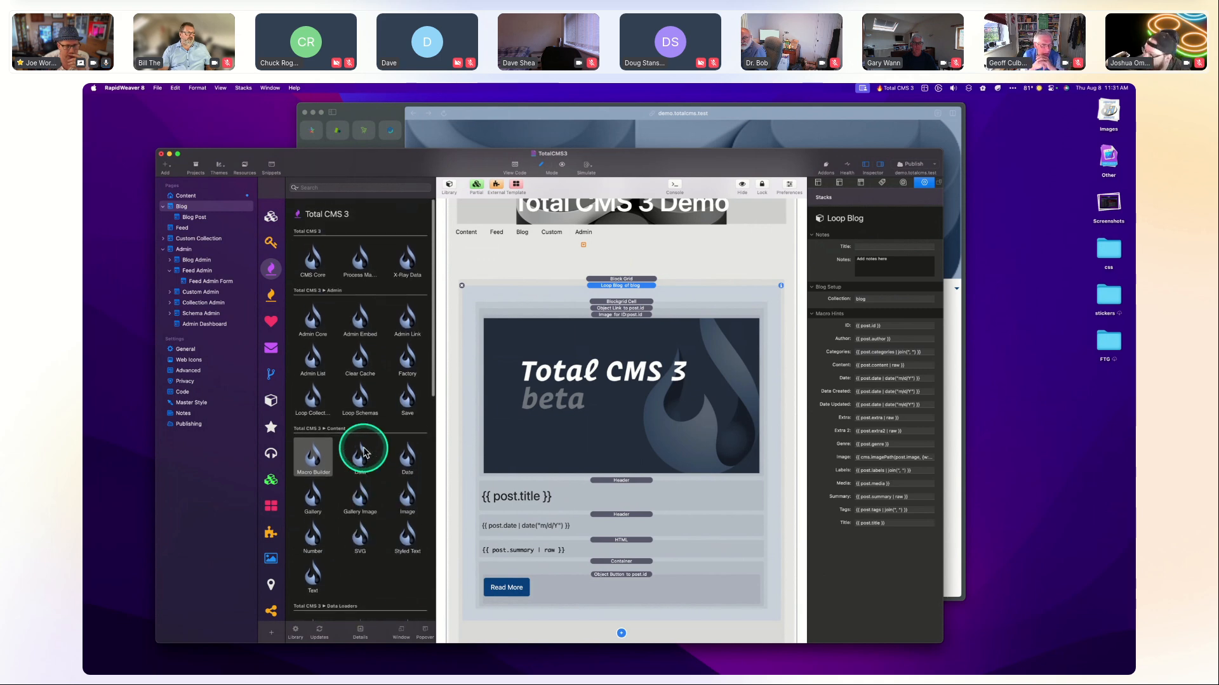
pyautogui.scroll(-14, 365, 452)
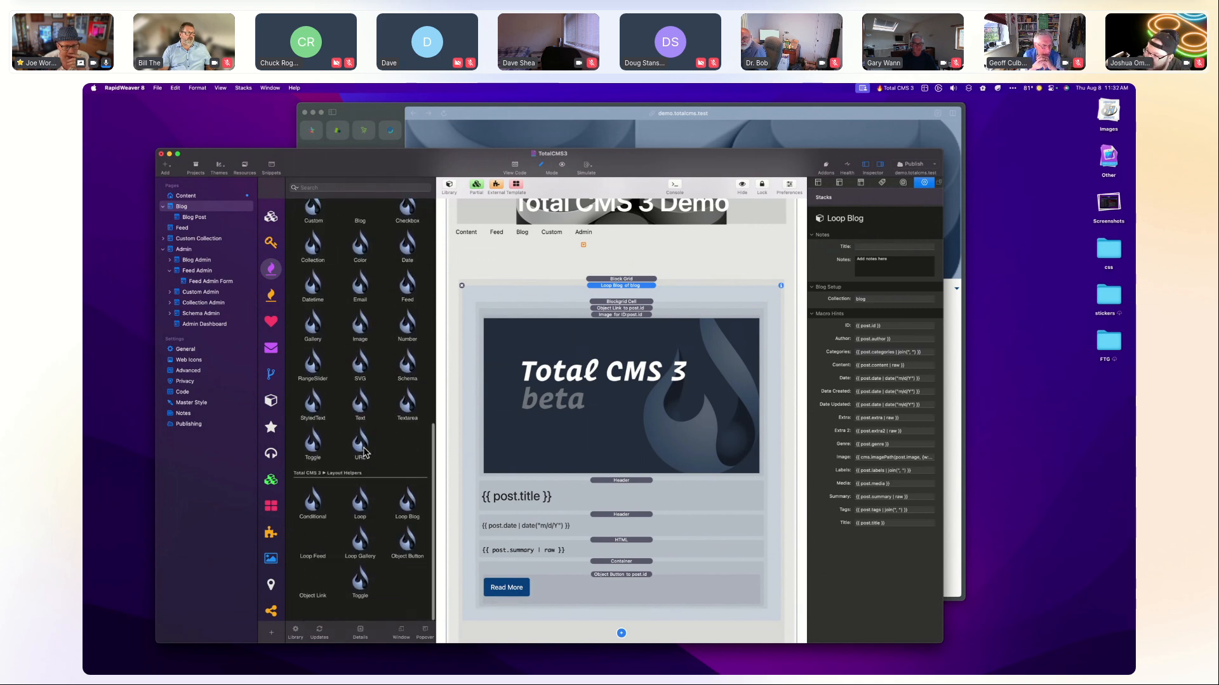
pyautogui.click(312, 502)
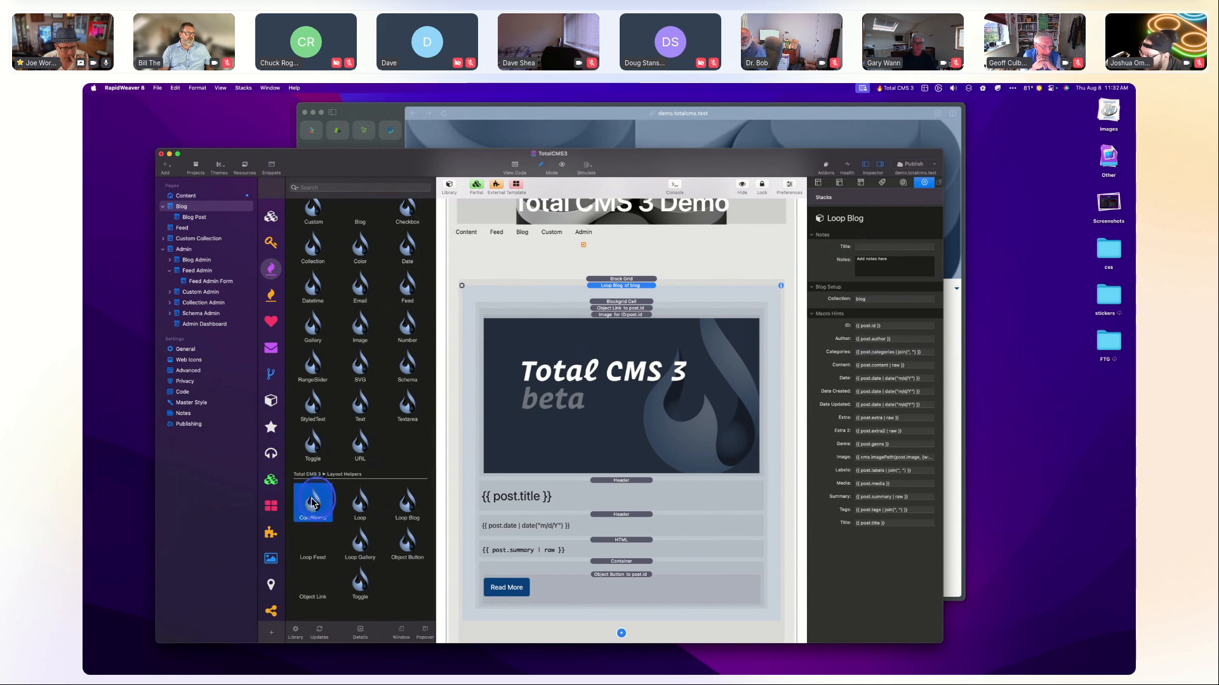
pyautogui.click(315, 551)
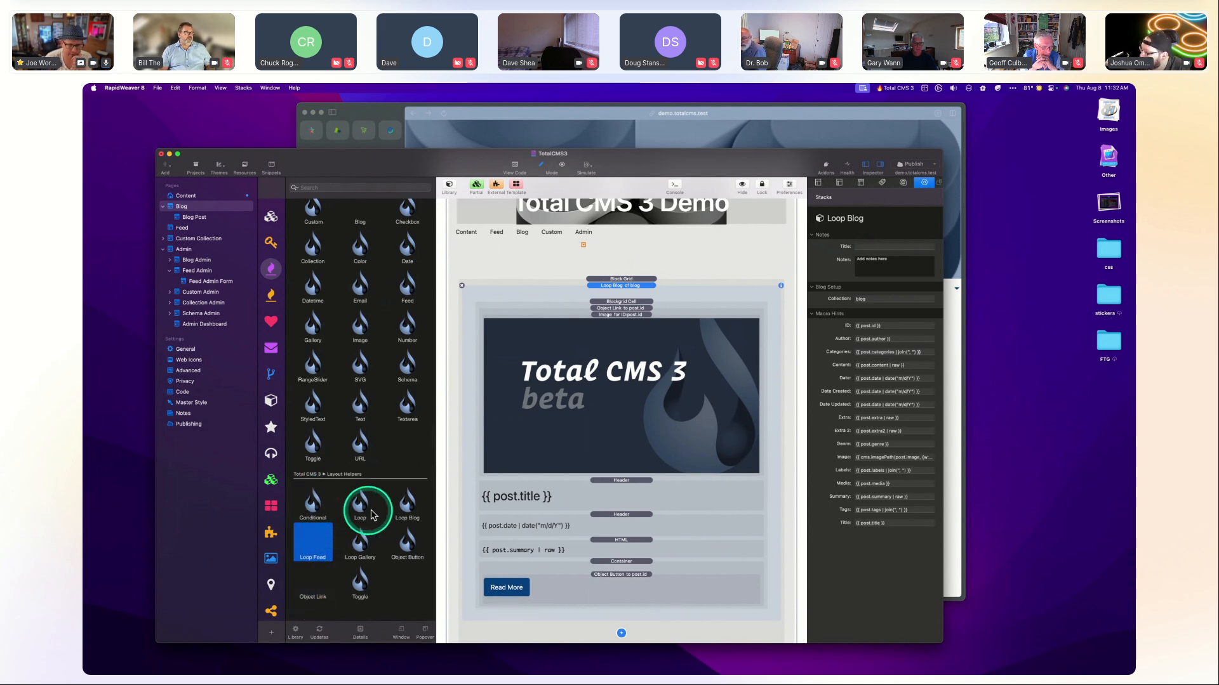
pyautogui.click(404, 514)
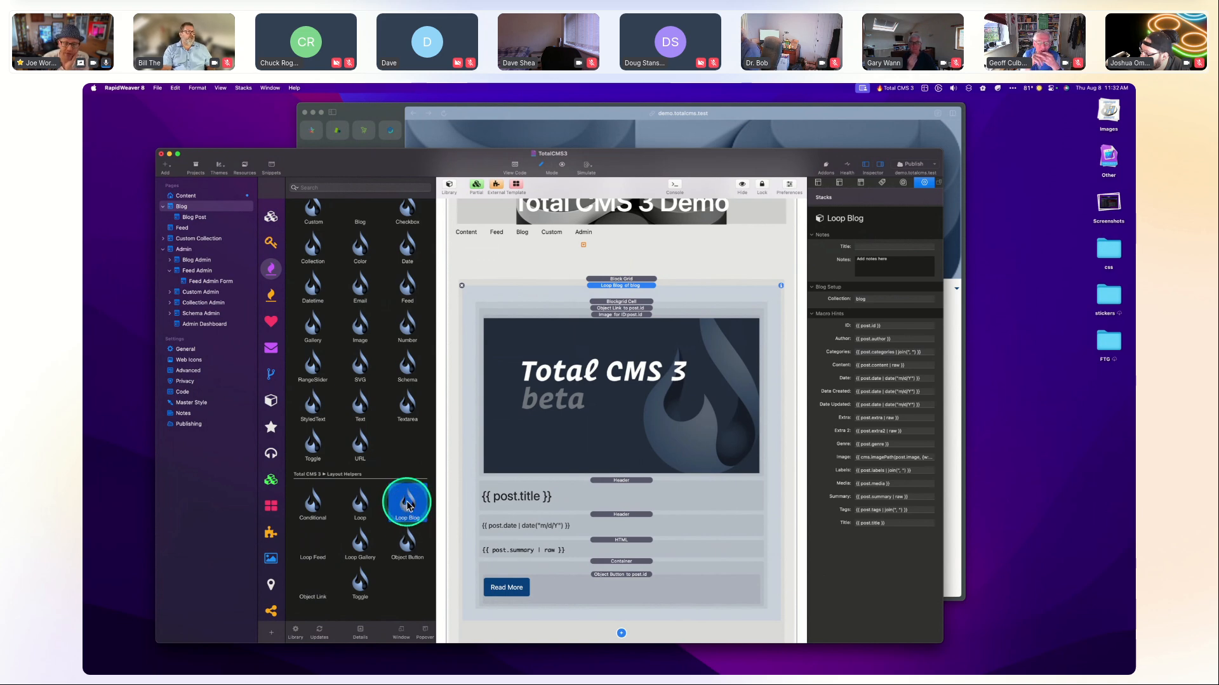
pyautogui.scroll(1, 400, 508)
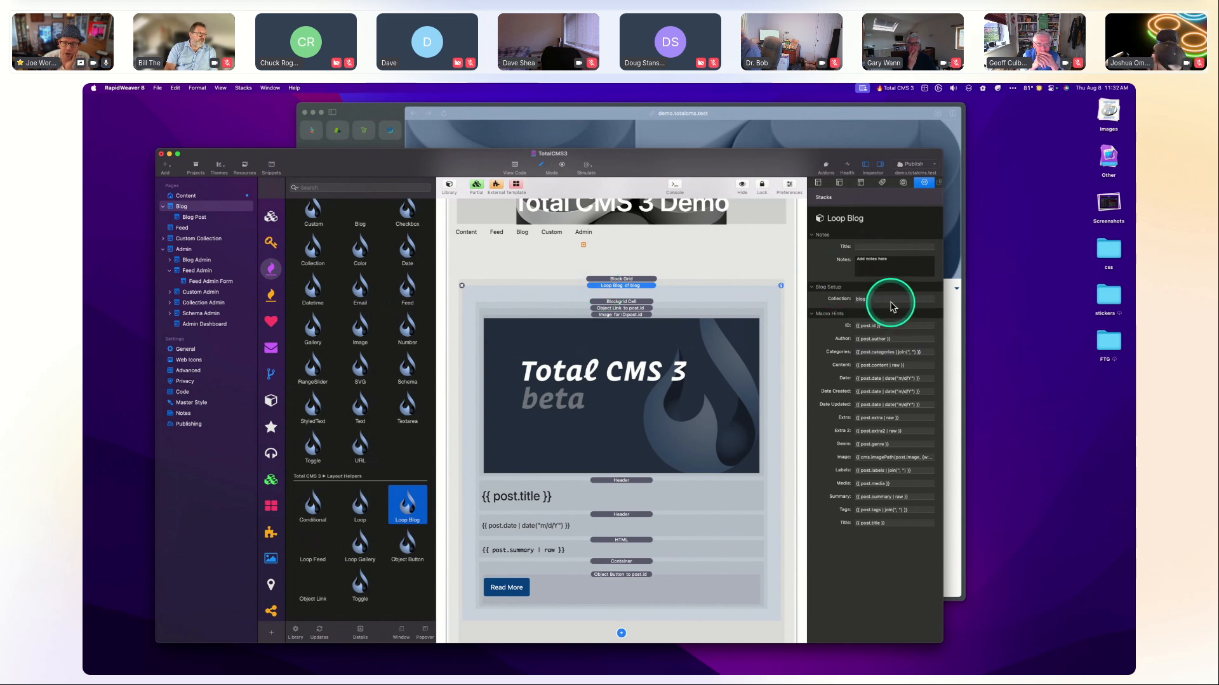
# Examine the Loop Blog stack's Collection setting and its ID and Categories macro hints.
pyautogui.click(889, 299)
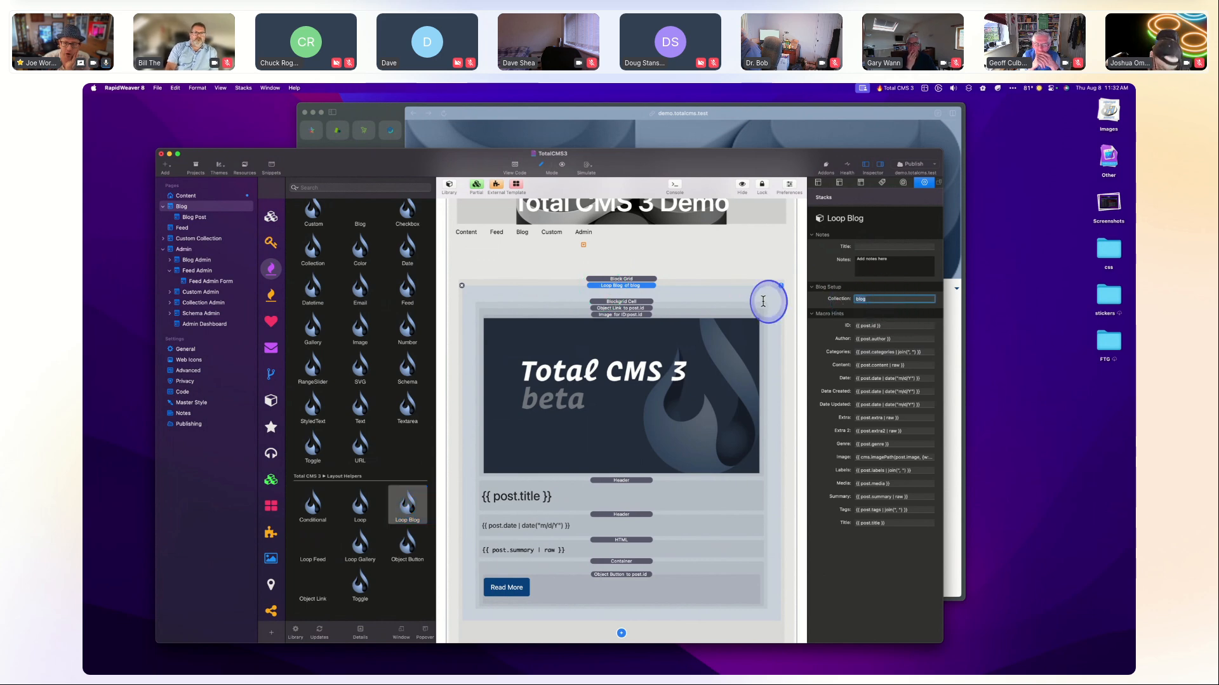
pyautogui.click(909, 299)
pyautogui.click(909, 299)
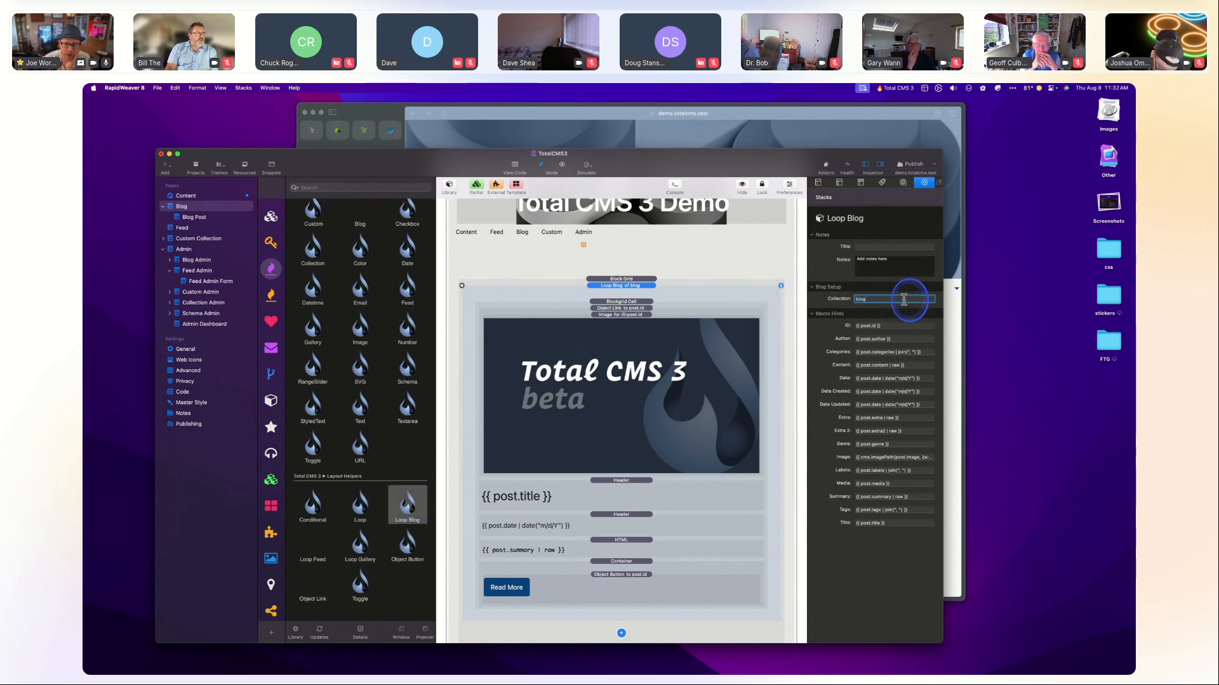
pyautogui.doubleClick(890, 302)
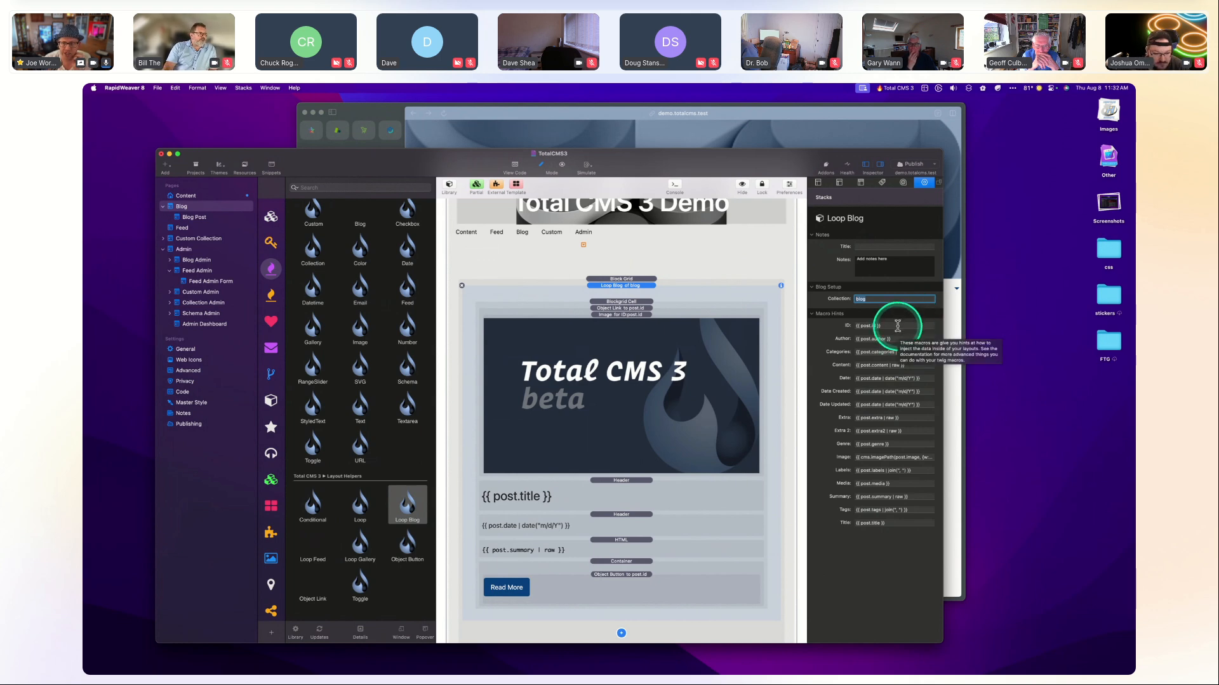
pyautogui.click(897, 325)
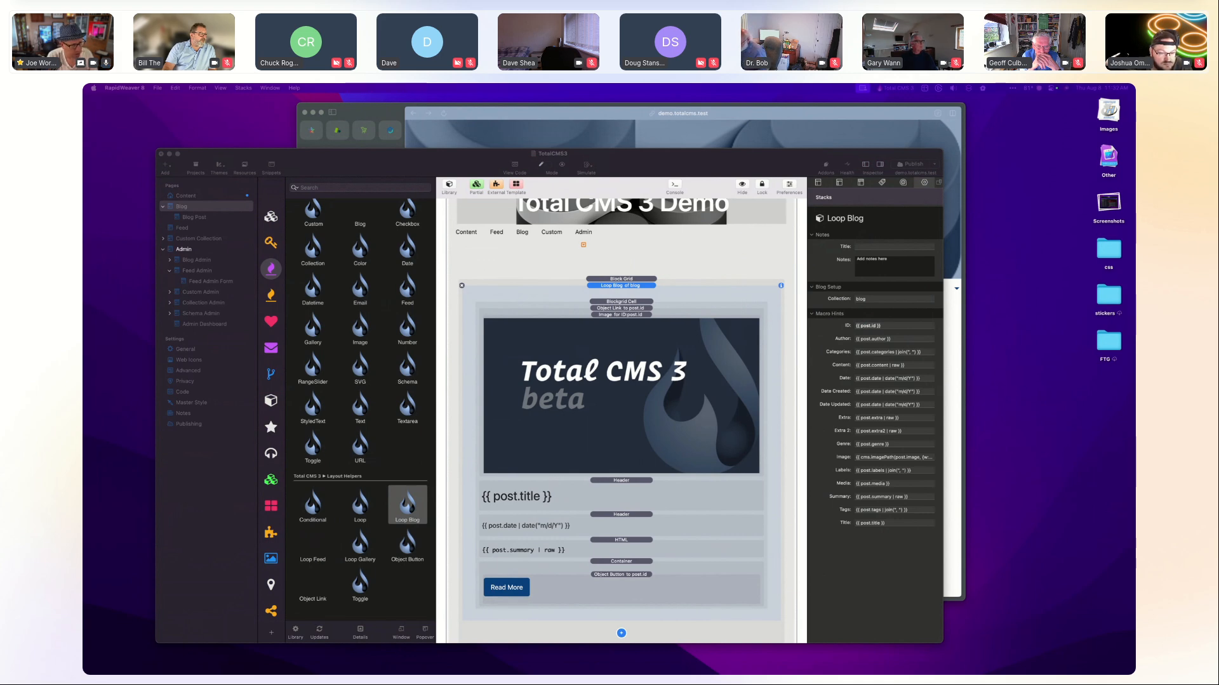
pyautogui.click(826, 359)
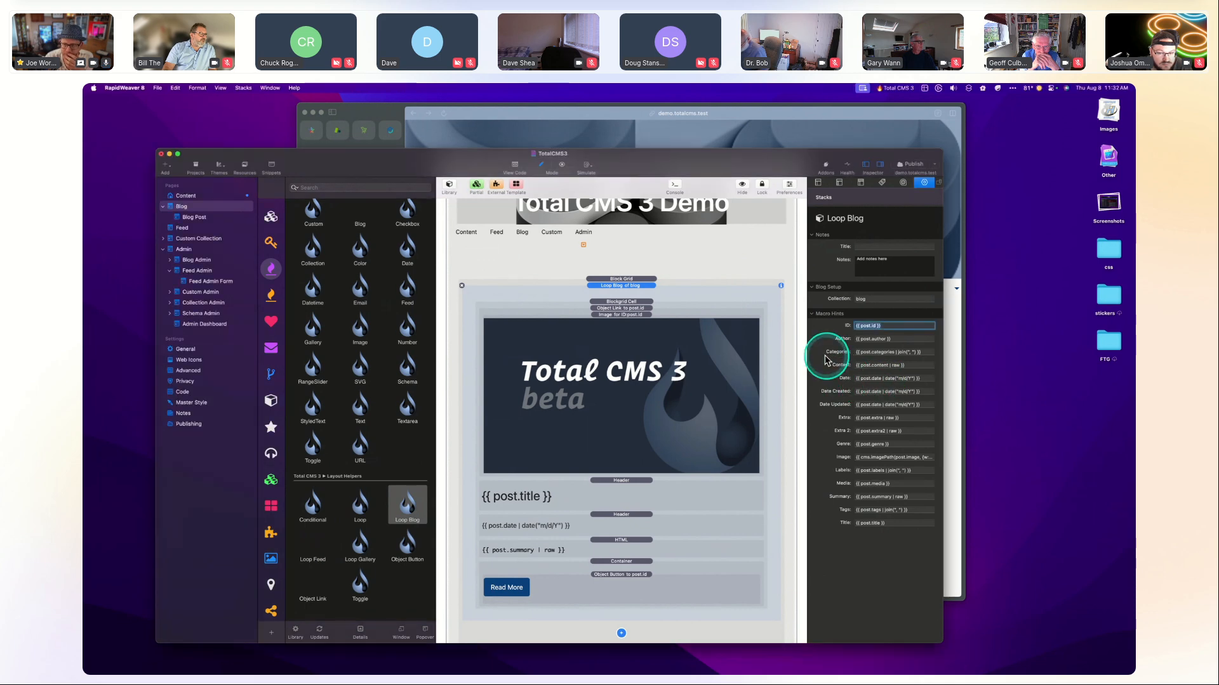
pyautogui.click(883, 328)
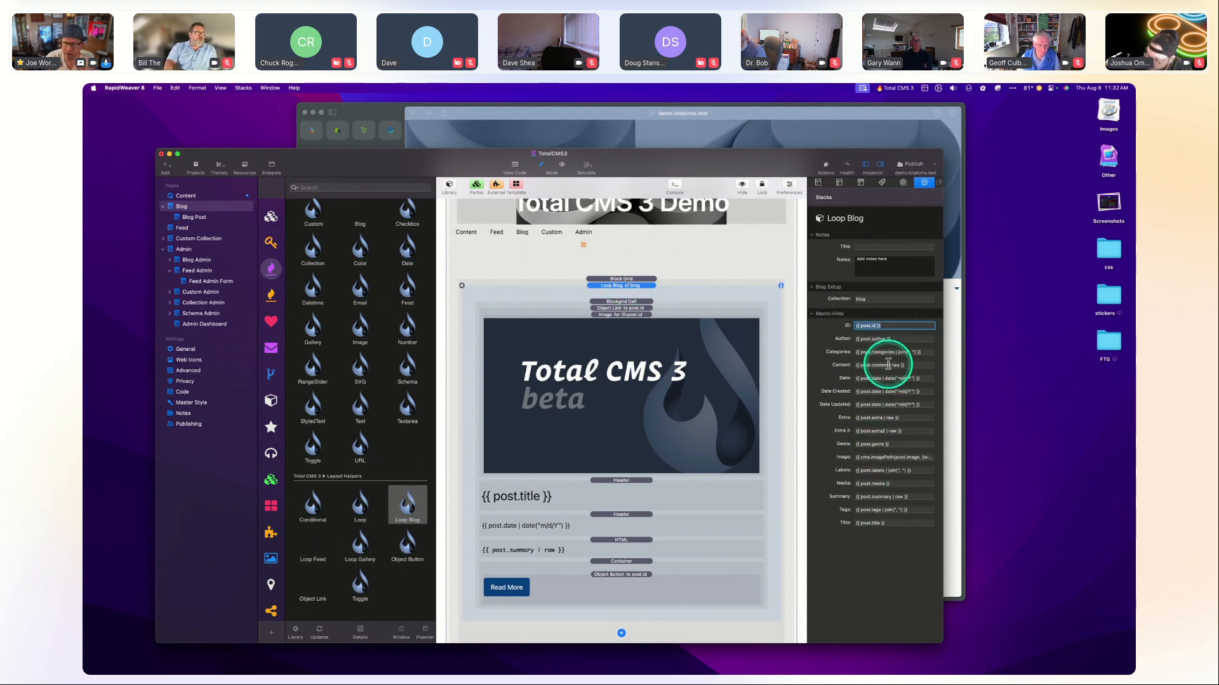
pyautogui.click(887, 351)
# Remove the raw filter from the Content and Extra macro hints, leaving {{ post.content }} and {{ post.extra }}.
pyautogui.click(885, 365)
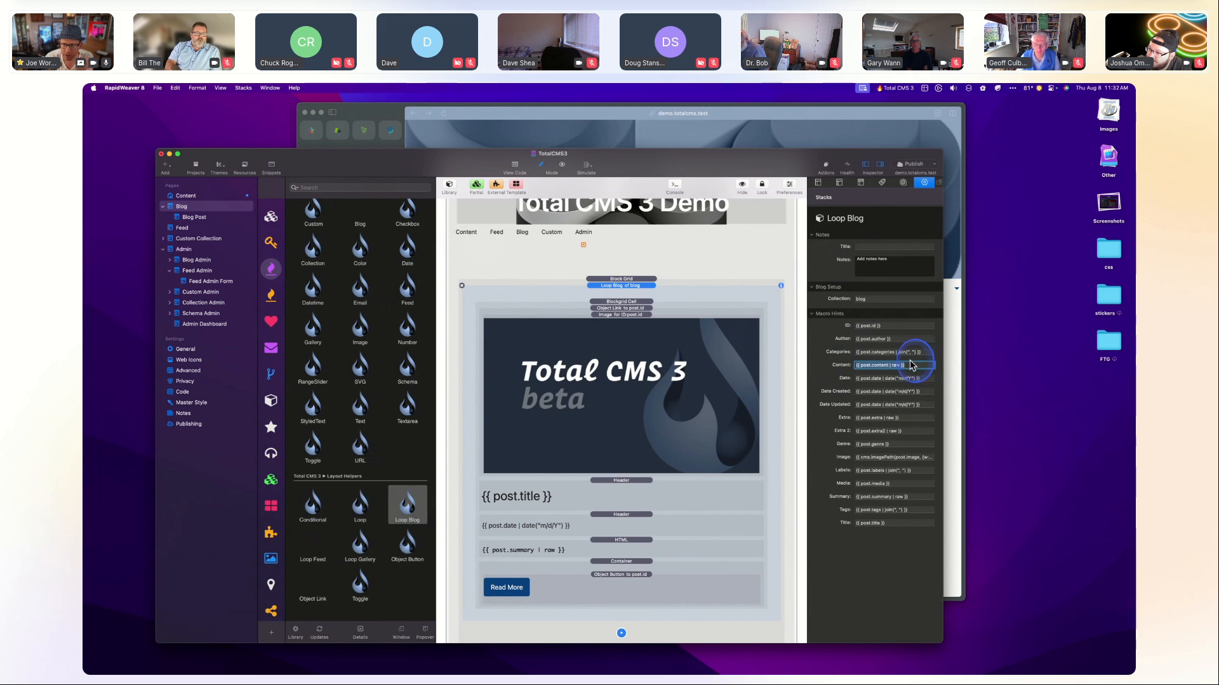
pyautogui.click(901, 365)
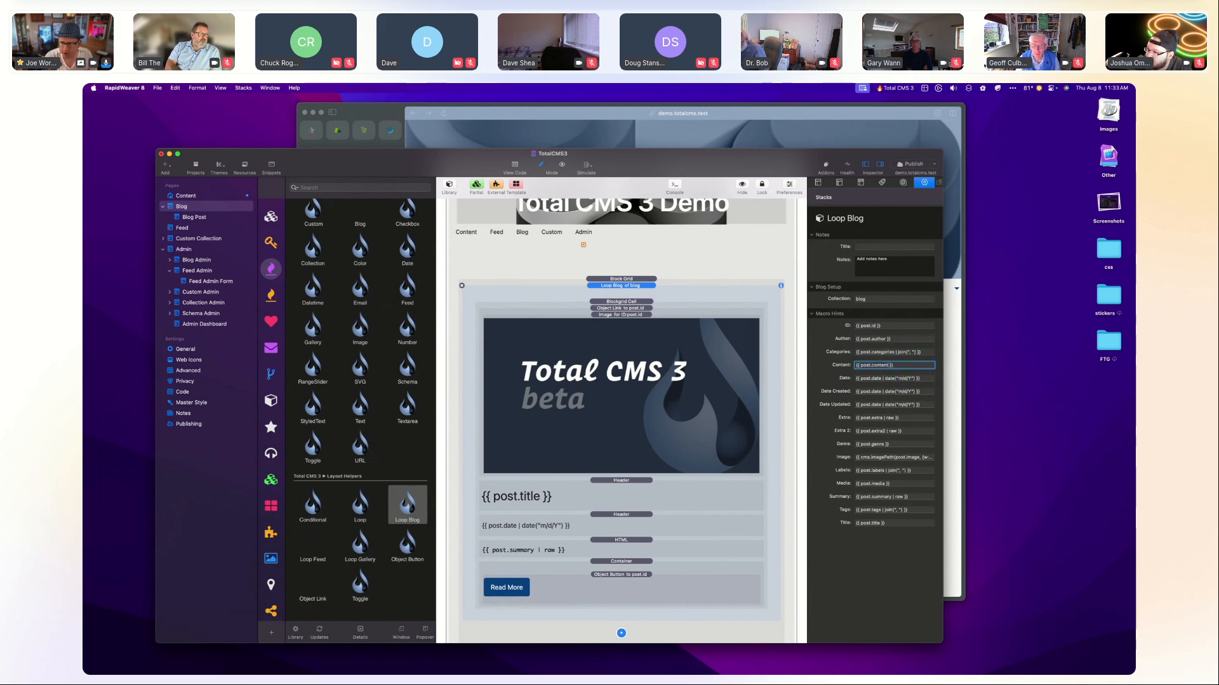
pyautogui.click(901, 419)
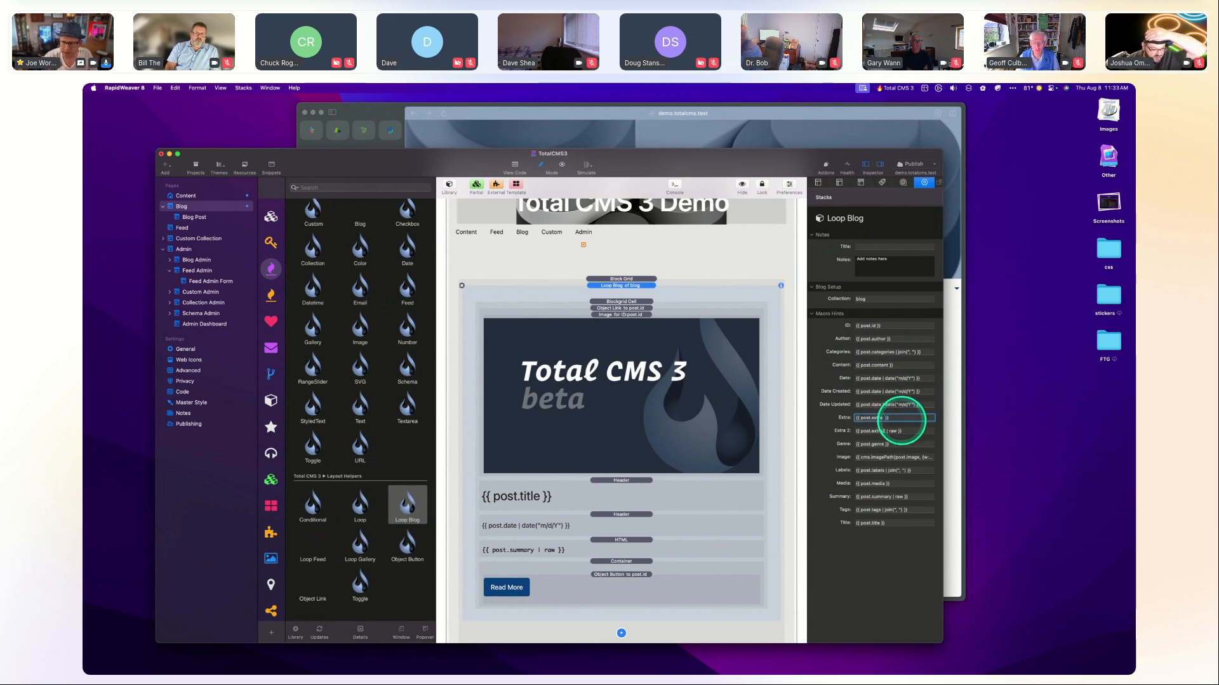
pyautogui.press('BackSpace')
pyautogui.press('BackSpace')
pyautogui.press('BackSpace')
pyautogui.press('BackSpace')
pyautogui.press('BackSpace')
pyautogui.press('BackSpace')
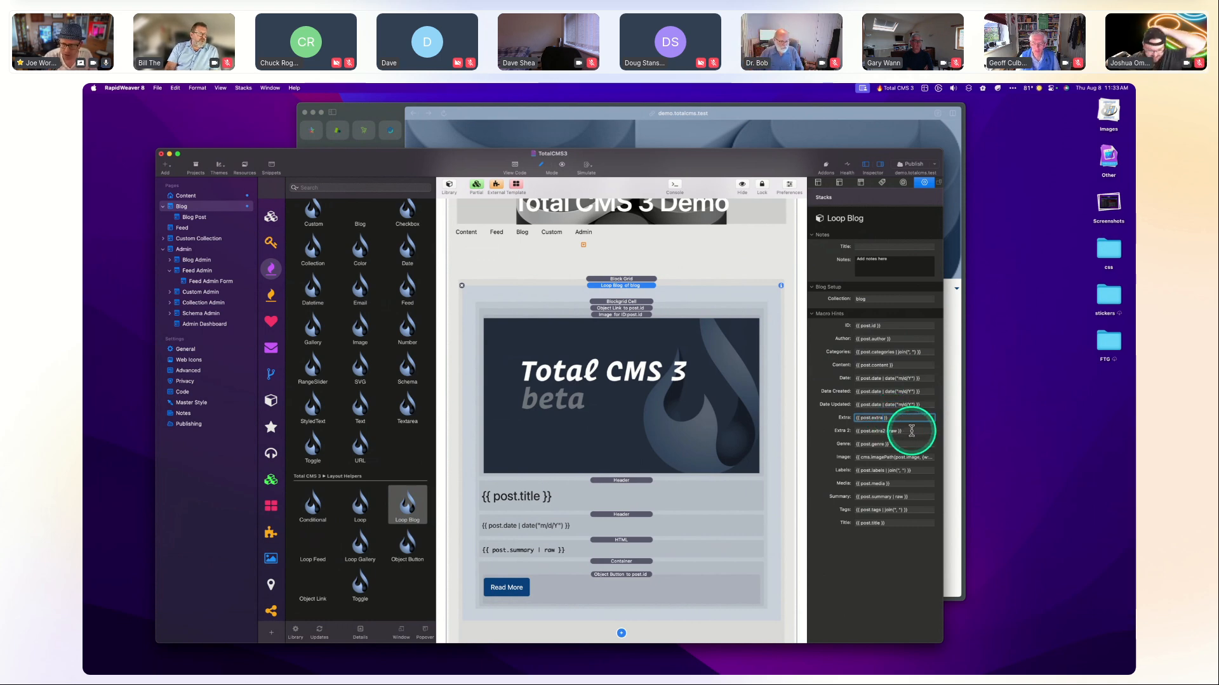
# Remove the raw filter from the Extra 2 and Summary macro hints, leaving {{ post.extra2 }} and {{ post.summary }}.
pyautogui.click(902, 432)
pyautogui.press('BackSpace')
pyautogui.press('BackSpace')
pyautogui.press('BackSpace')
pyautogui.press('BackSpace')
pyautogui.press('BackSpace')
pyautogui.press('BackSpace')
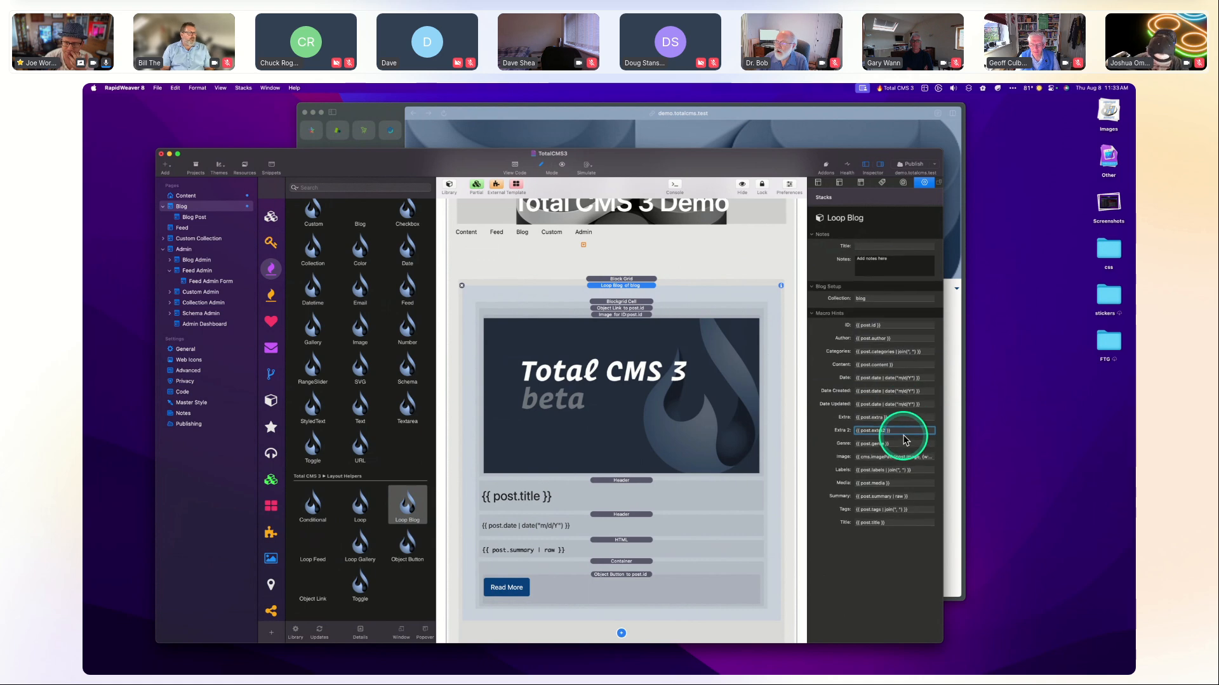
pyautogui.click(898, 497)
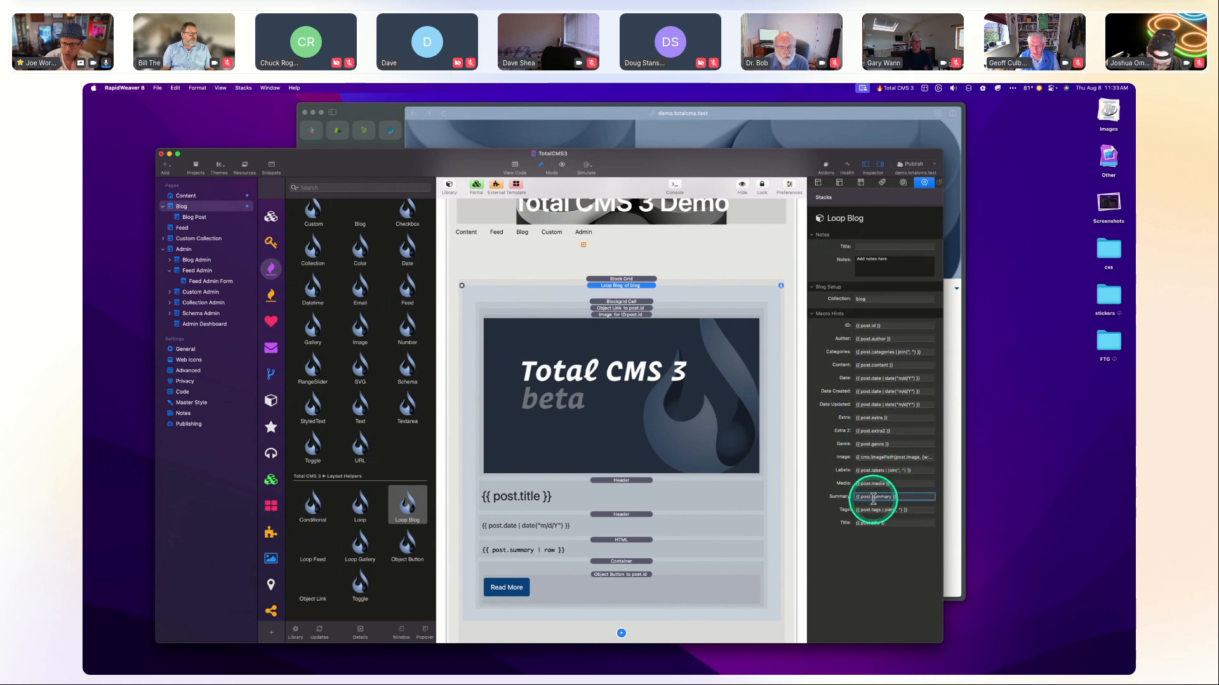
pyautogui.click(874, 498)
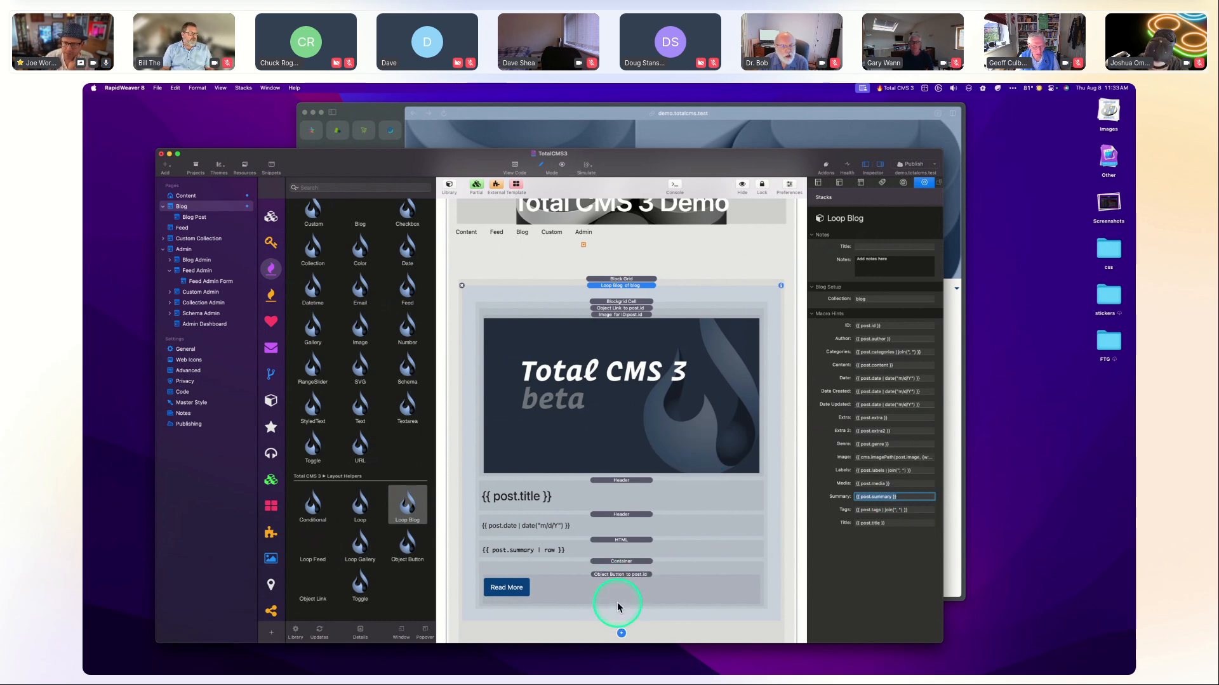
# Compare the settings of the Loop Blog stack with those of the Blockgrid Cell nested inside it.
pyautogui.click(629, 287)
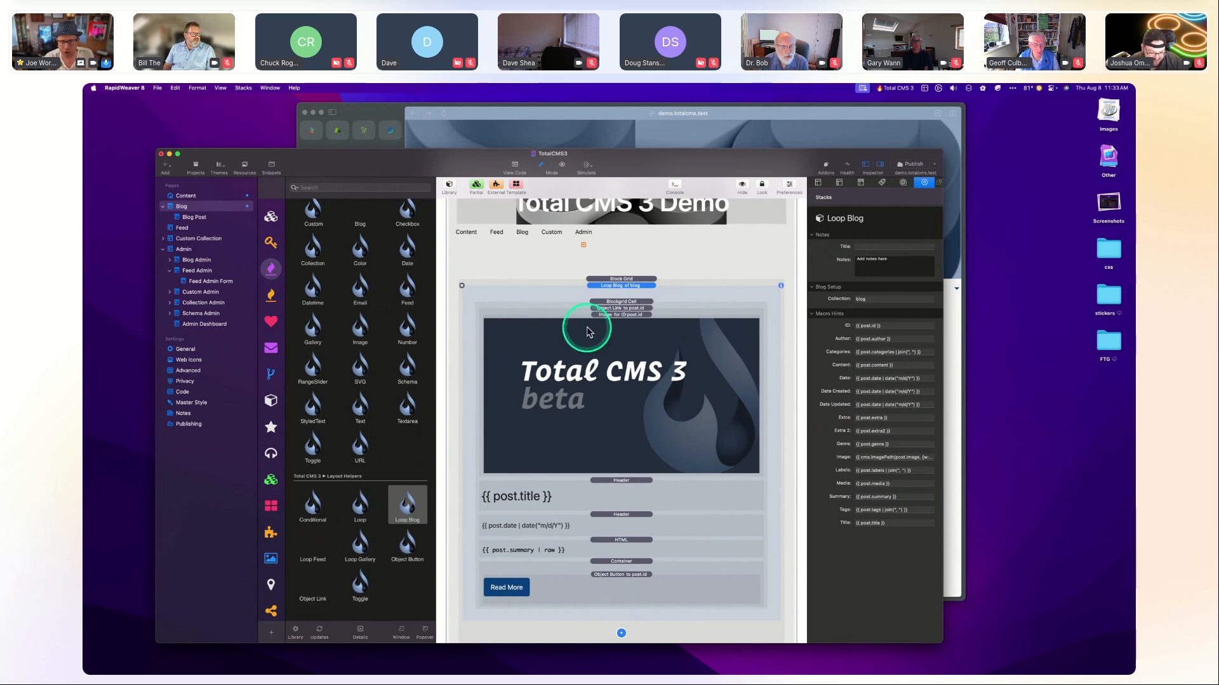
pyautogui.click(616, 302)
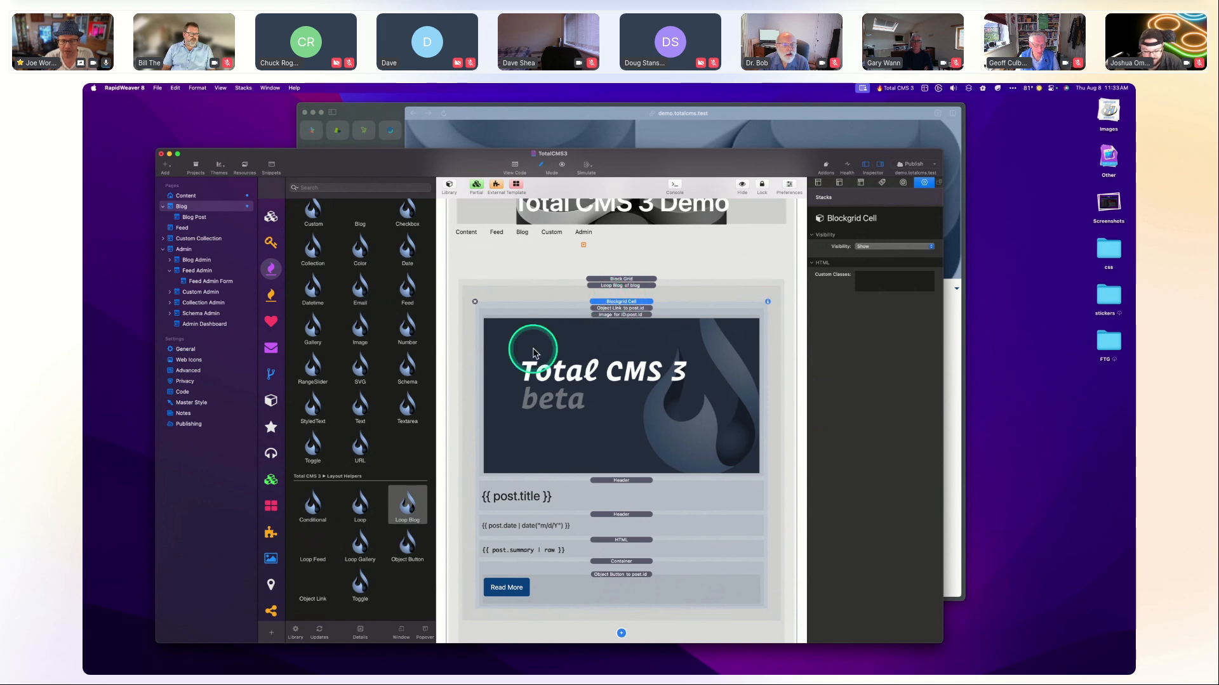
pyautogui.click(636, 289)
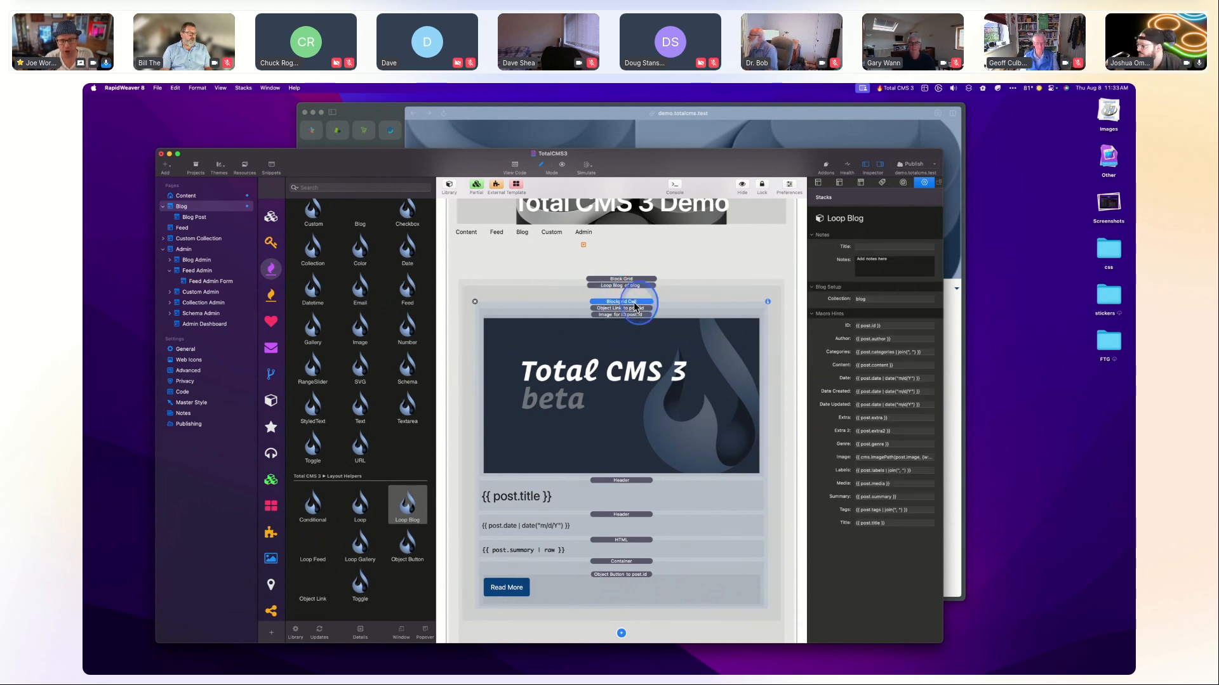
pyautogui.click(634, 303)
# Review the looped posts on the live Blog page in Arc and inspect the Object Link stack's settings back in RapidWeaver.
pyautogui.click(724, 152)
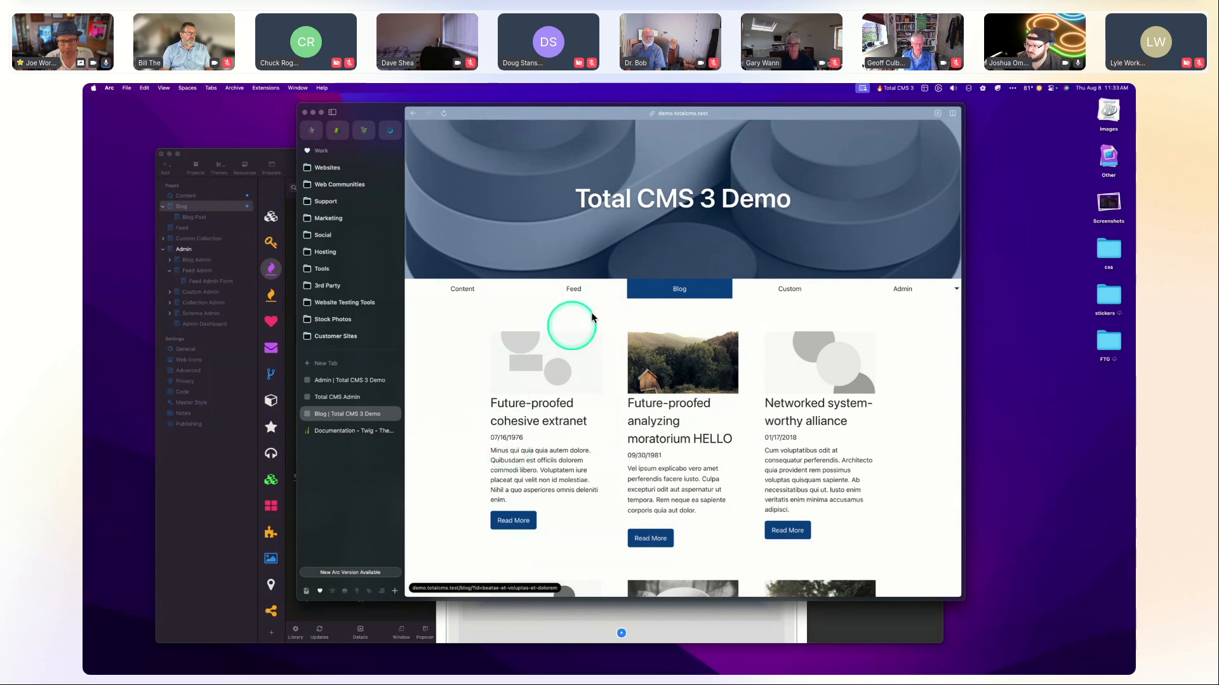
pyautogui.scroll(-3, 678, 453)
pyautogui.scroll(-2, 678, 454)
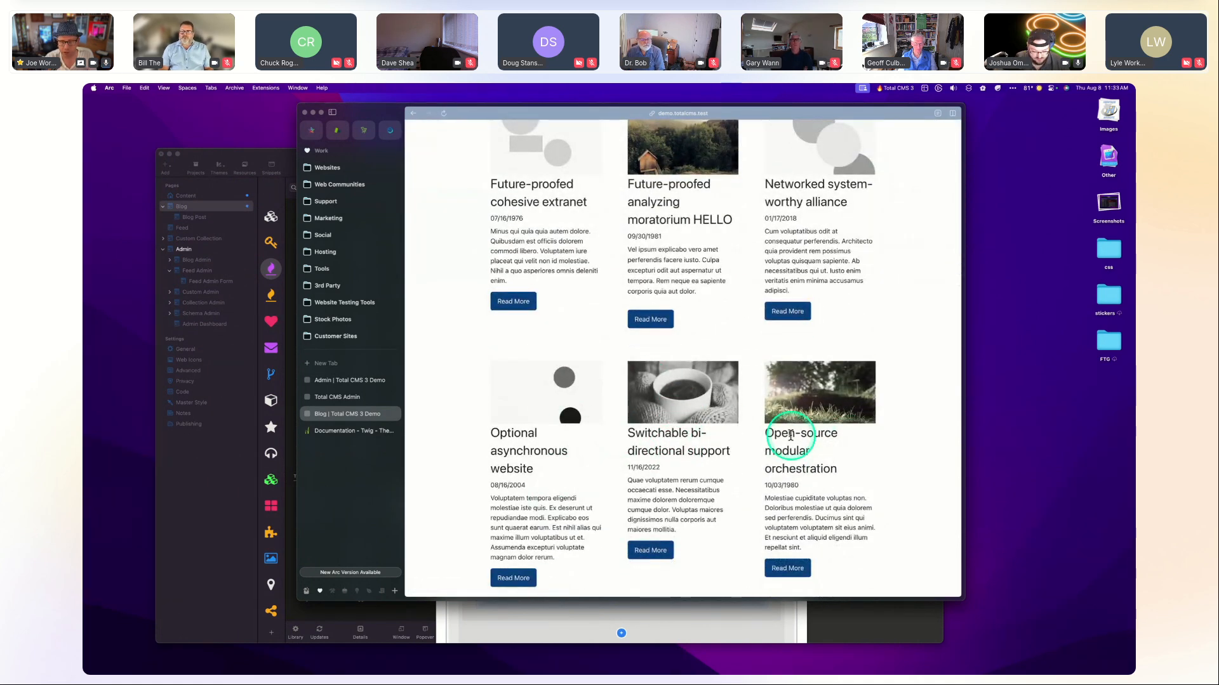
pyautogui.click(808, 612)
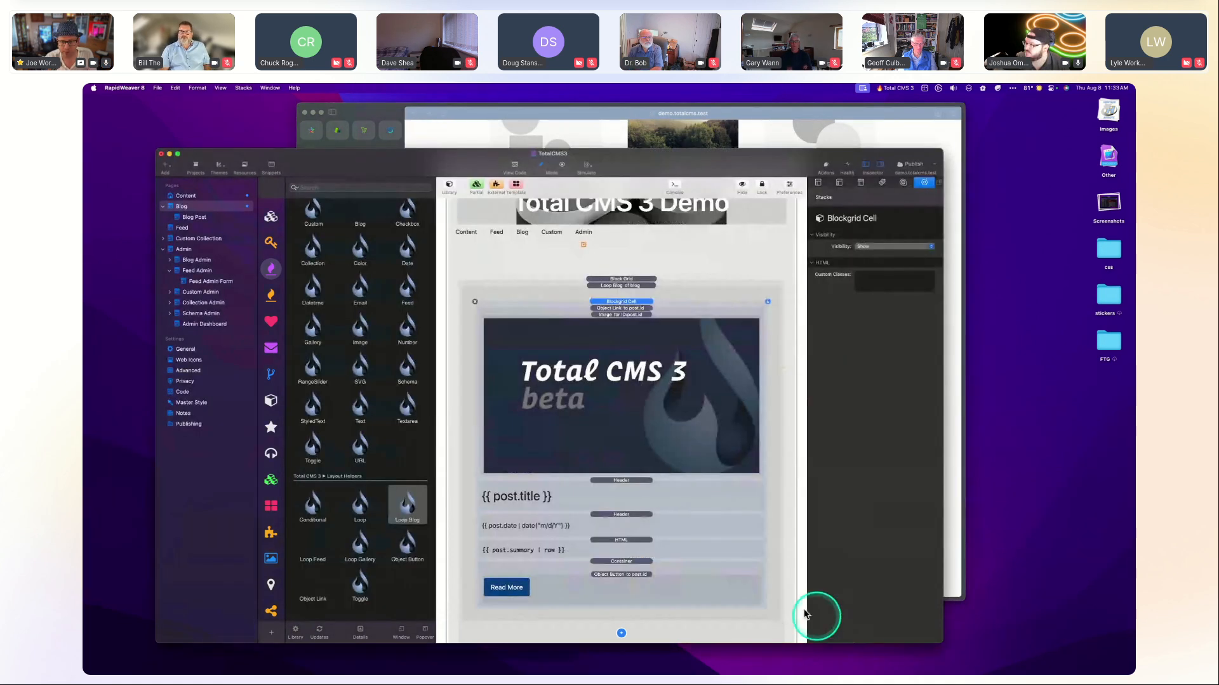
pyautogui.click(619, 309)
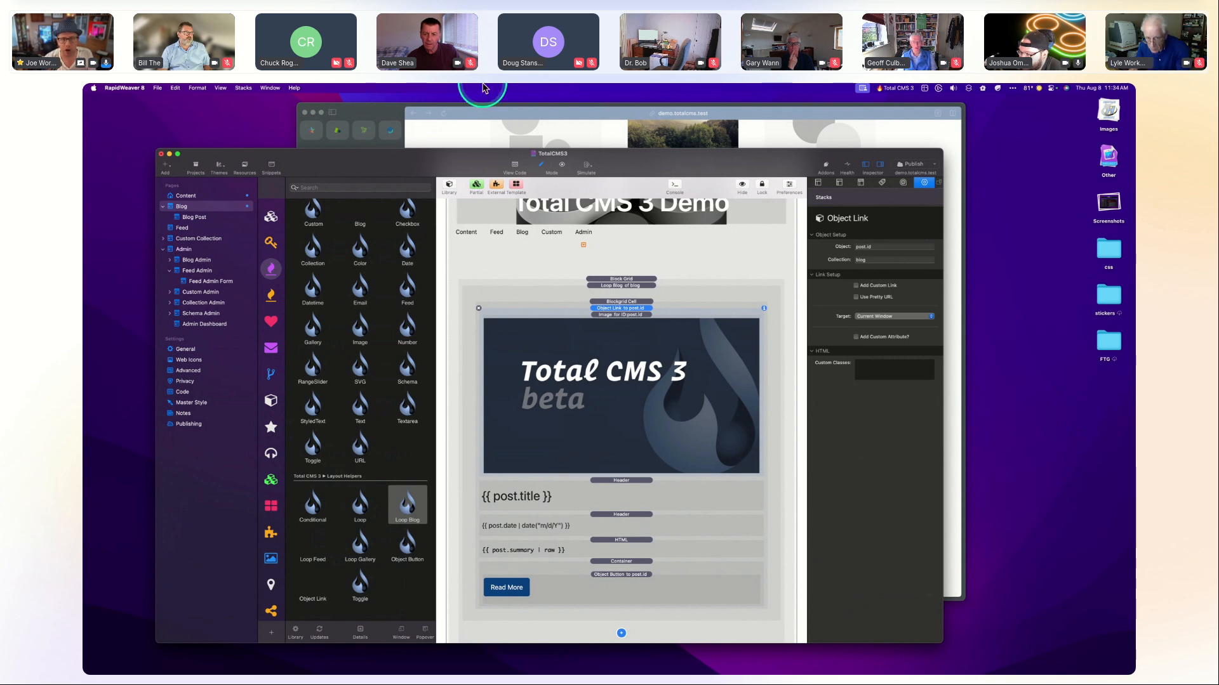
# Switch to Arc, follow the Read More link of the "Future-proofed analyzing moratorium HELLO" post and check the resulting page address.
pyautogui.click(478, 124)
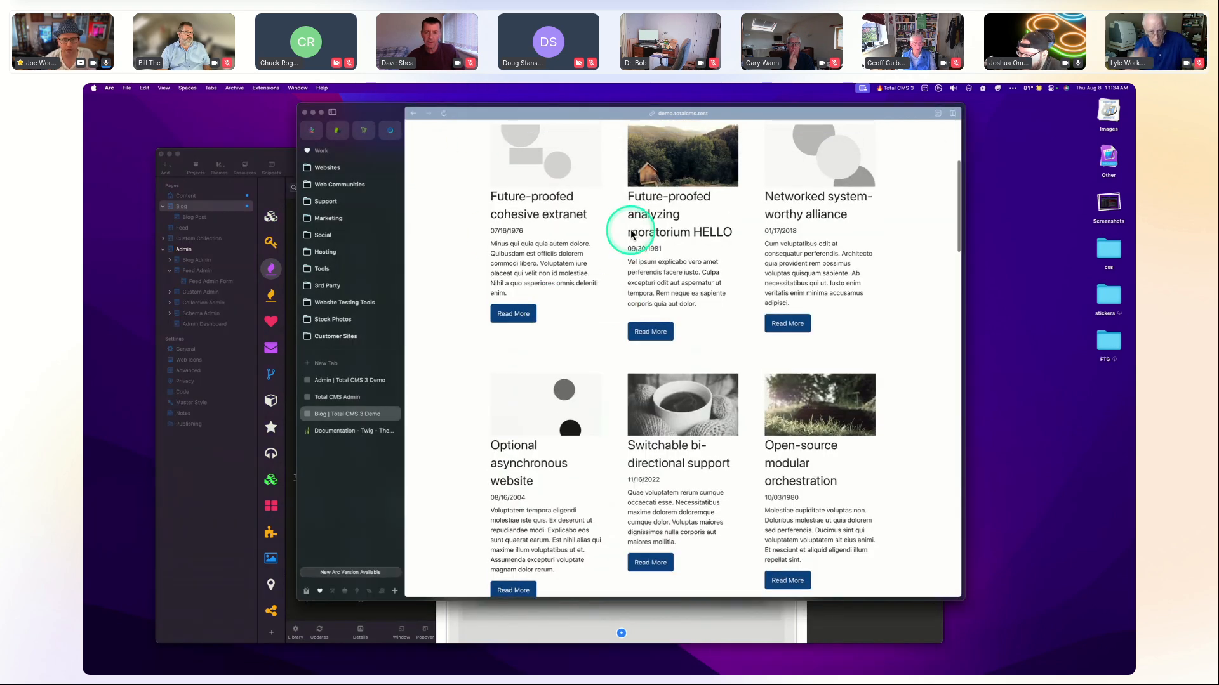
pyautogui.scroll(5, 635, 229)
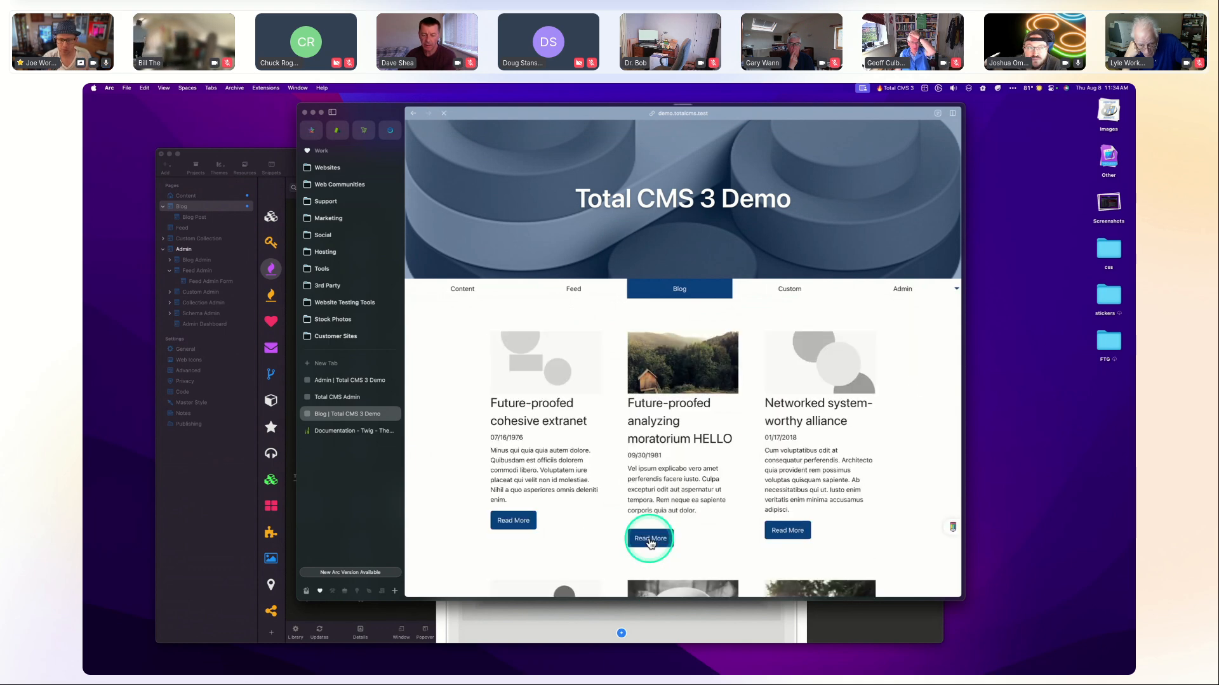
pyautogui.click(651, 539)
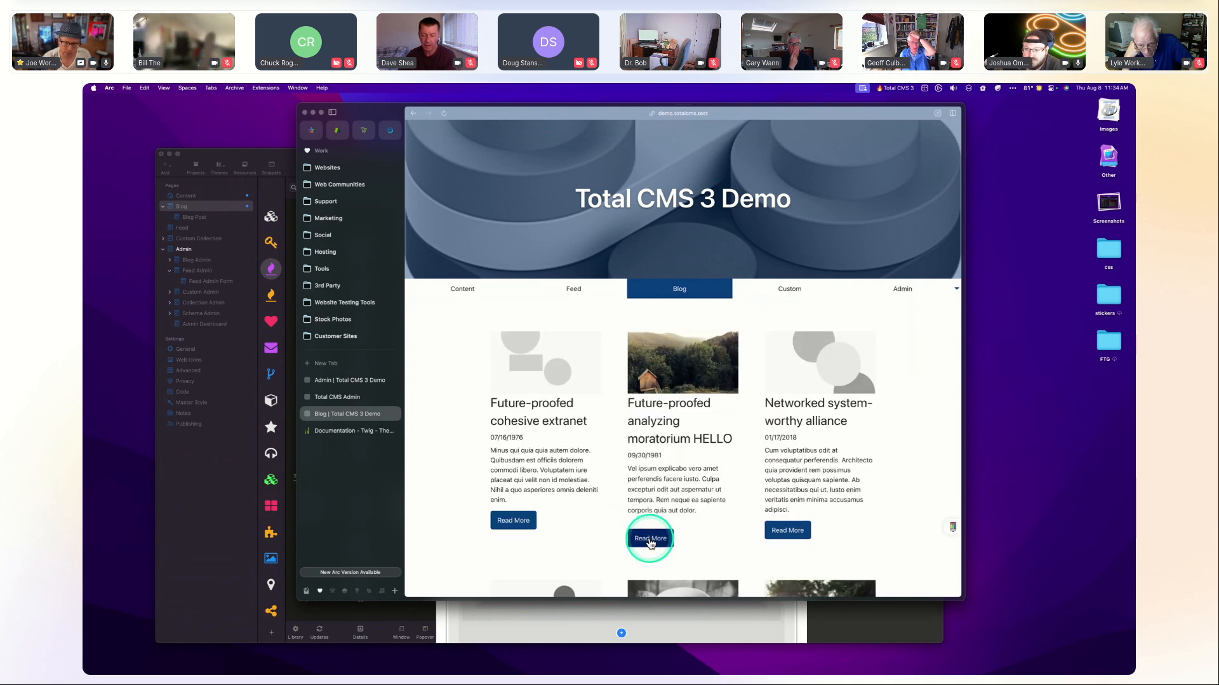
pyautogui.press('super+l')
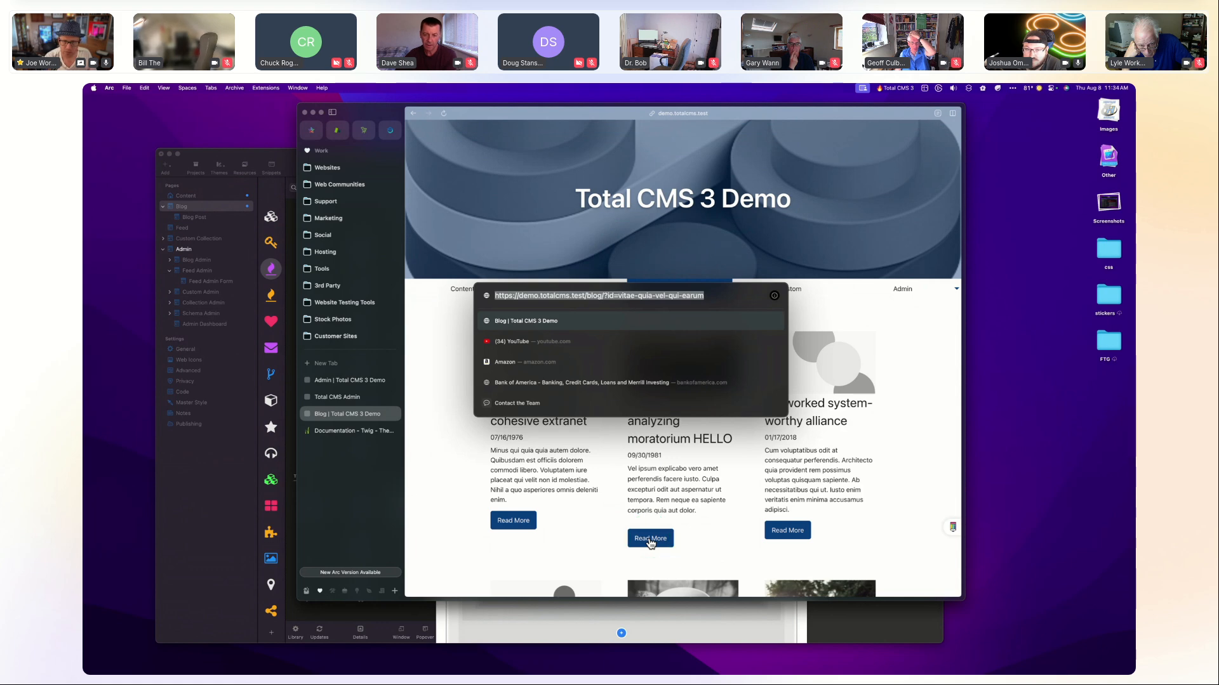
pyautogui.click(607, 482)
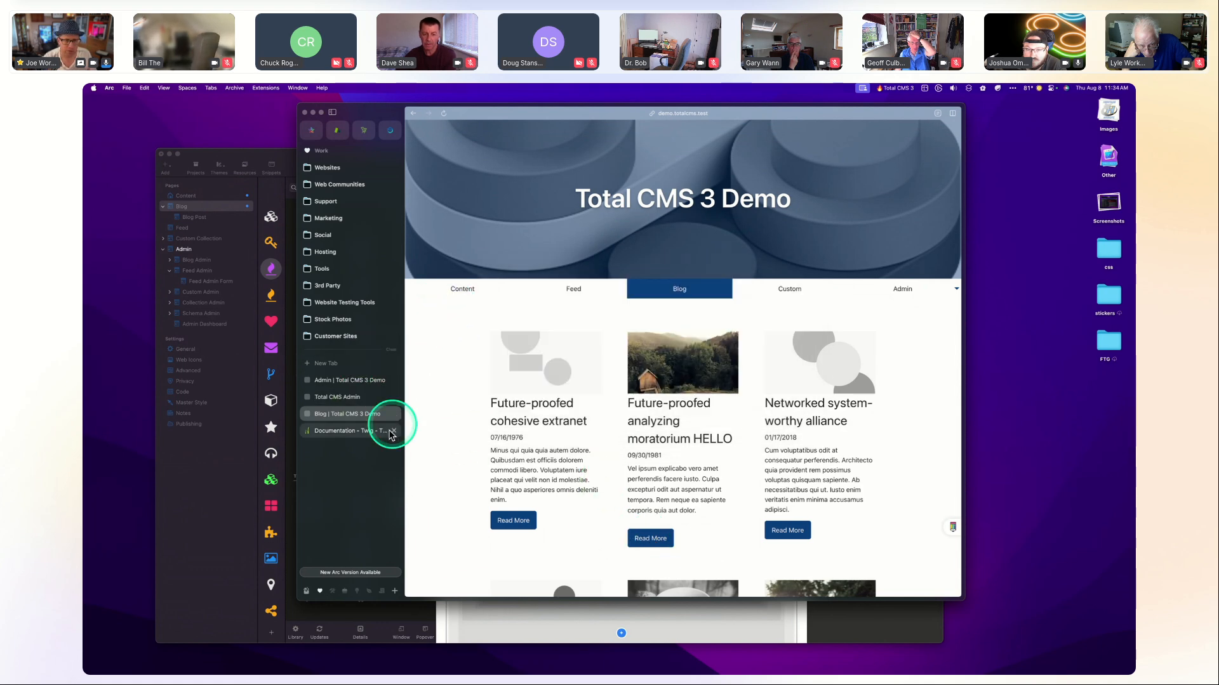
# Open the Blog collection for editing from the collections in the demo site's Admin Dashboard.
pyautogui.moveTo(905, 291)
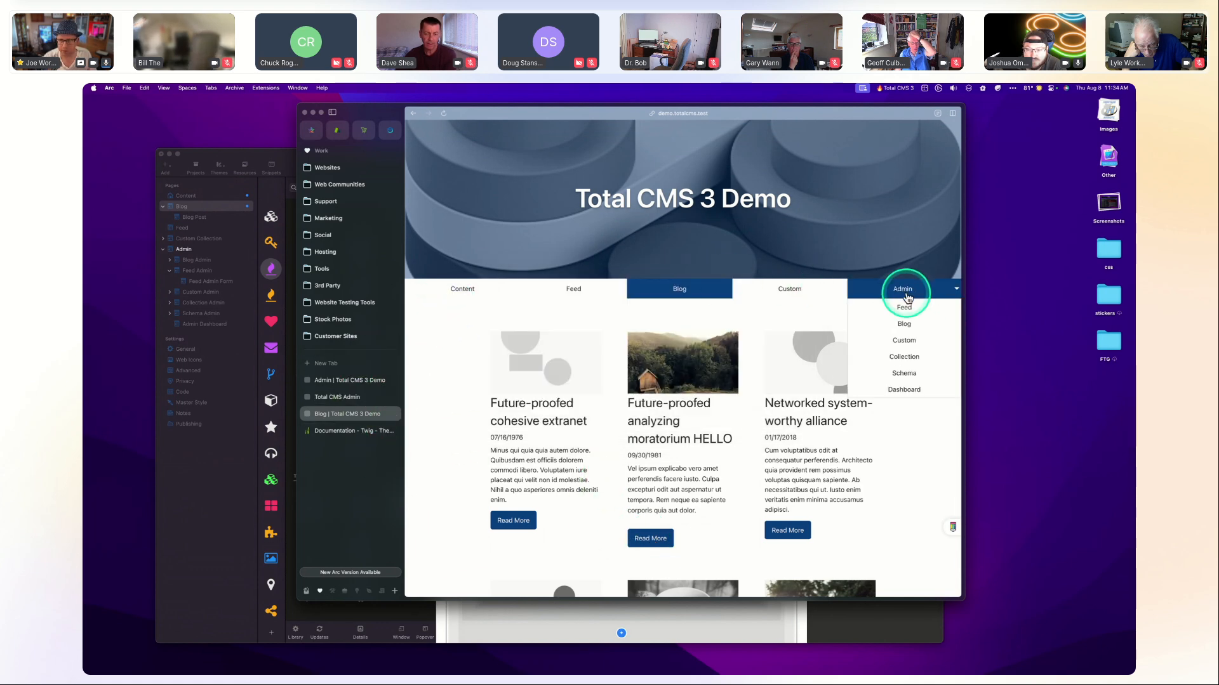
pyautogui.click(900, 326)
pyautogui.moveTo(914, 292)
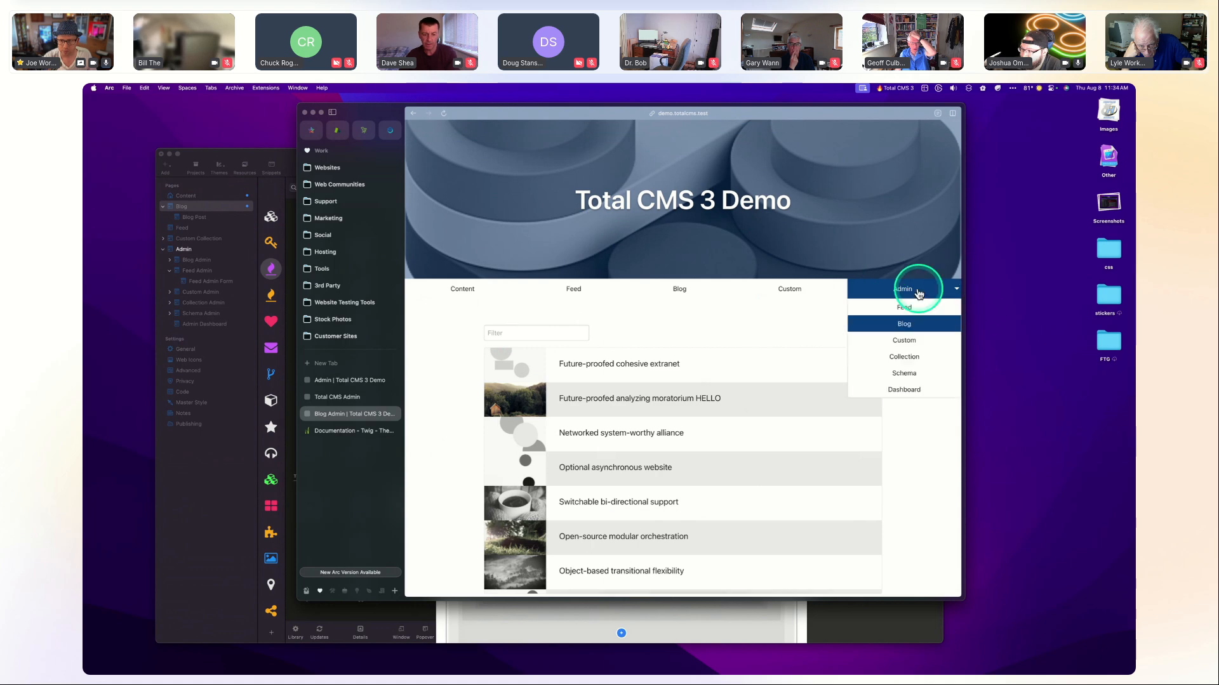
pyautogui.click(903, 389)
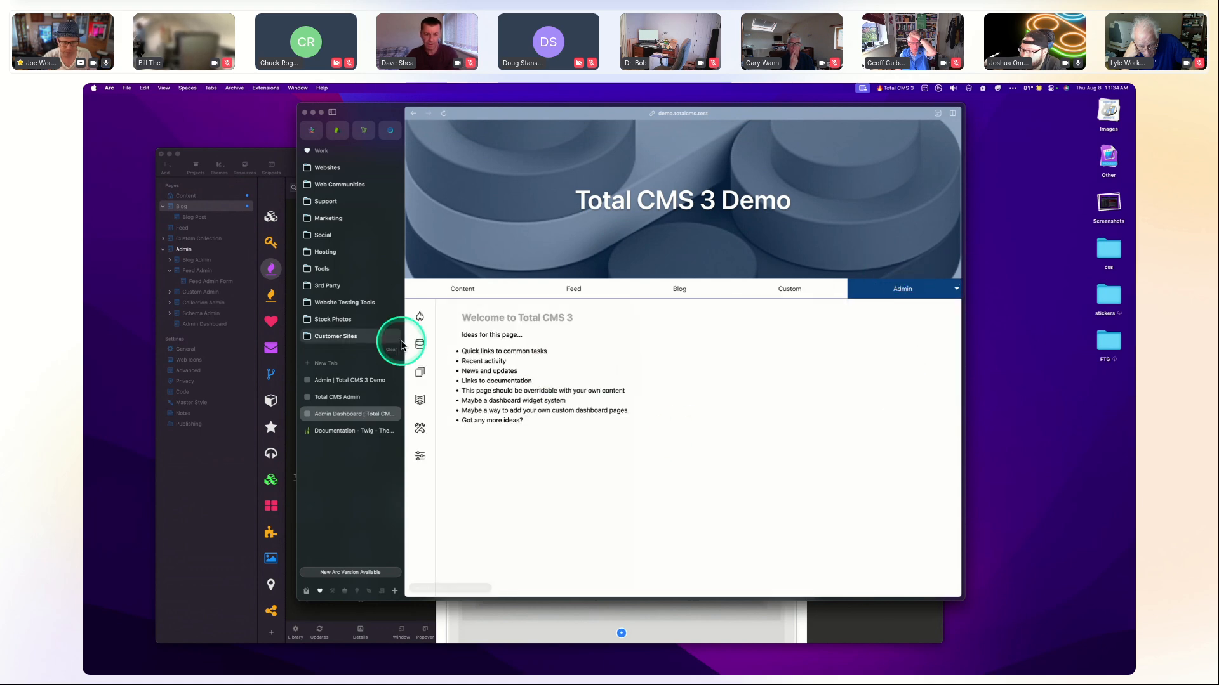
pyautogui.click(420, 370)
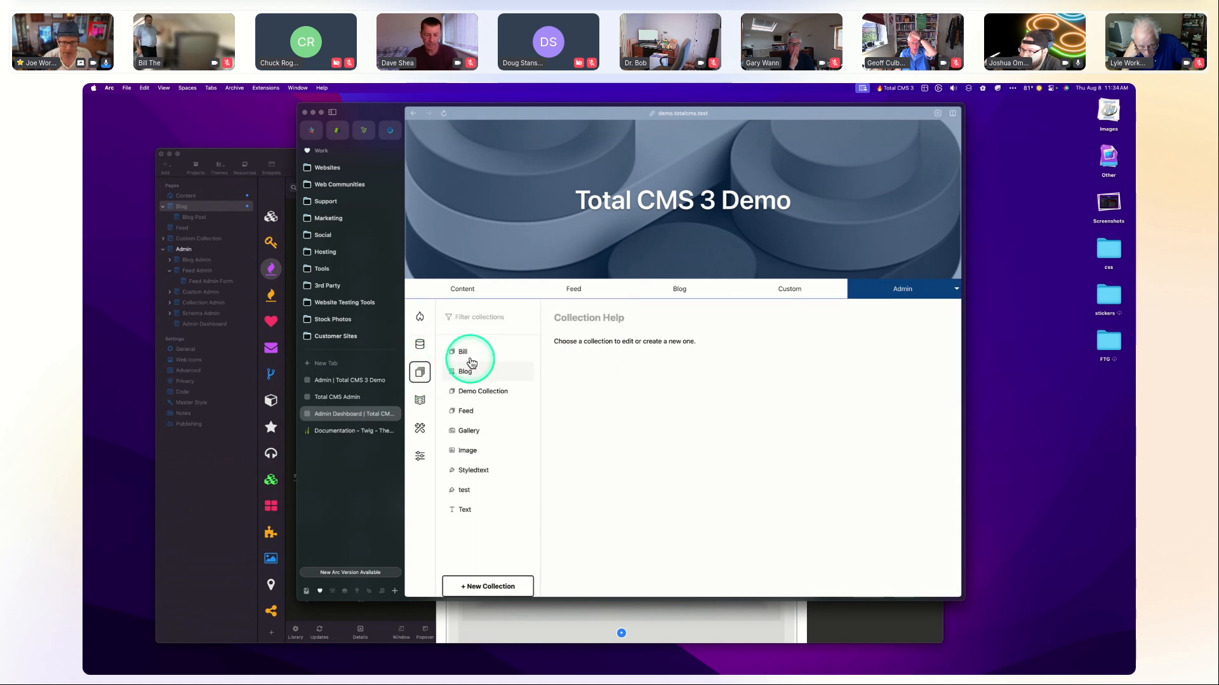
pyautogui.click(465, 373)
pyautogui.click(847, 320)
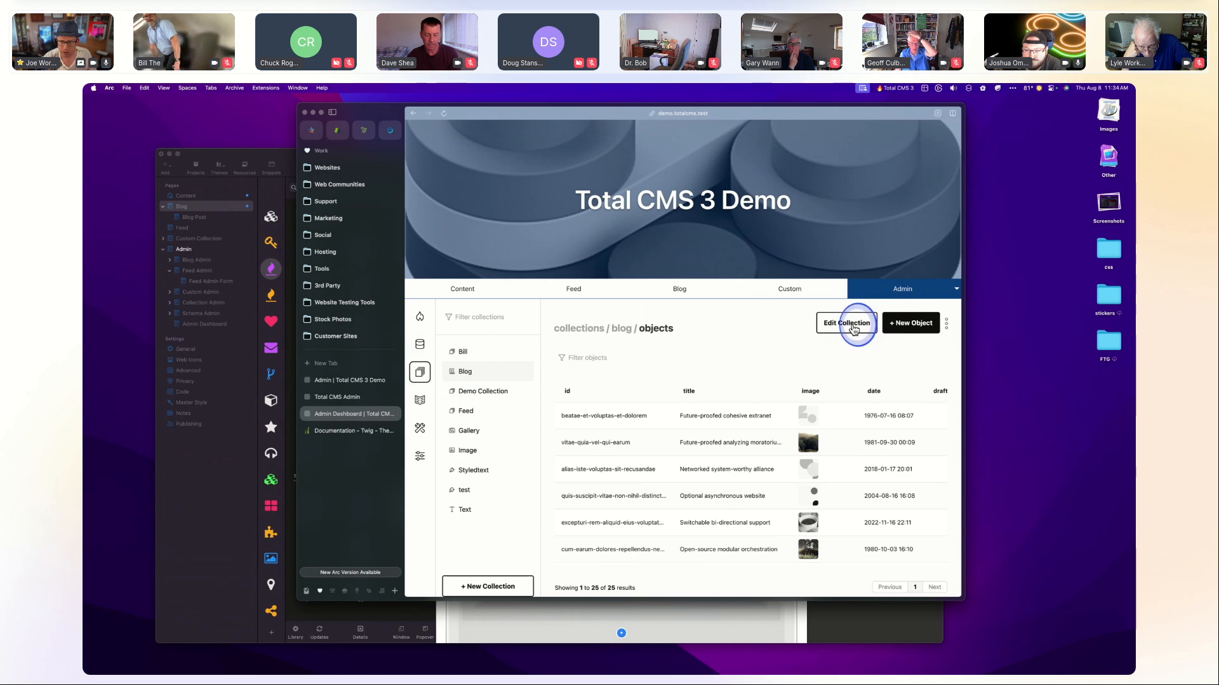
# Examine the Blog collection's base URL setting and open the Blog Post page in RapidWeaver.
pyautogui.scroll(-2, 724, 440)
pyautogui.click(641, 455)
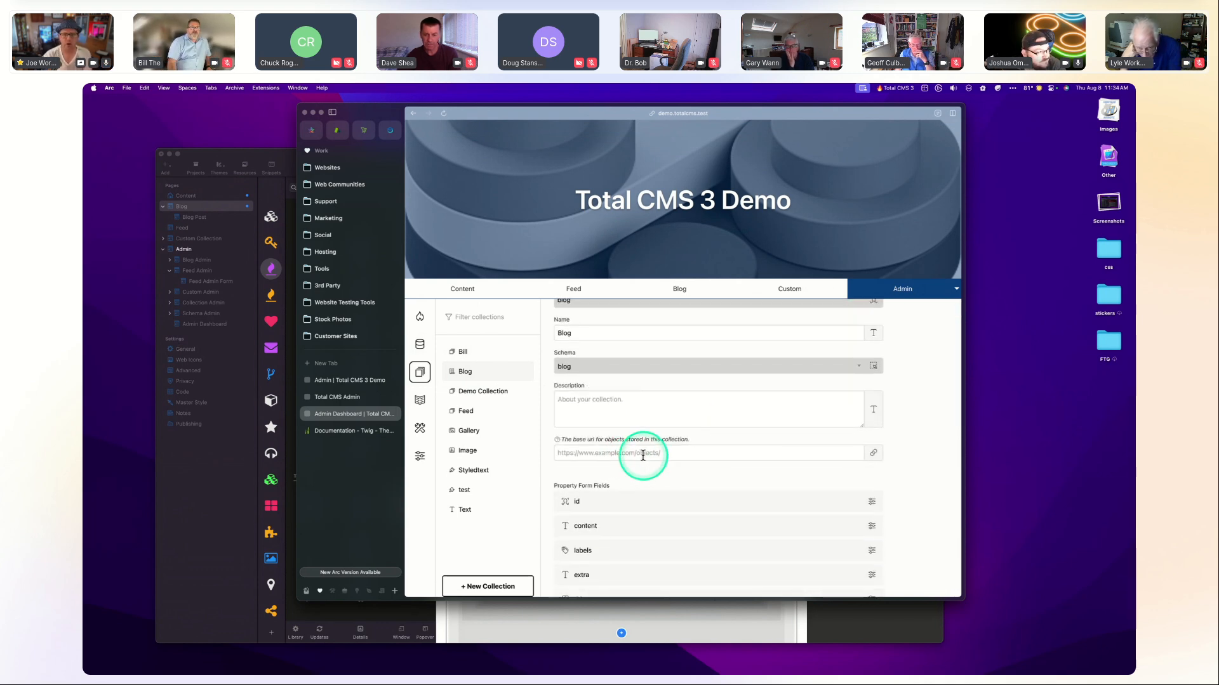
pyautogui.scroll(2, 672, 450)
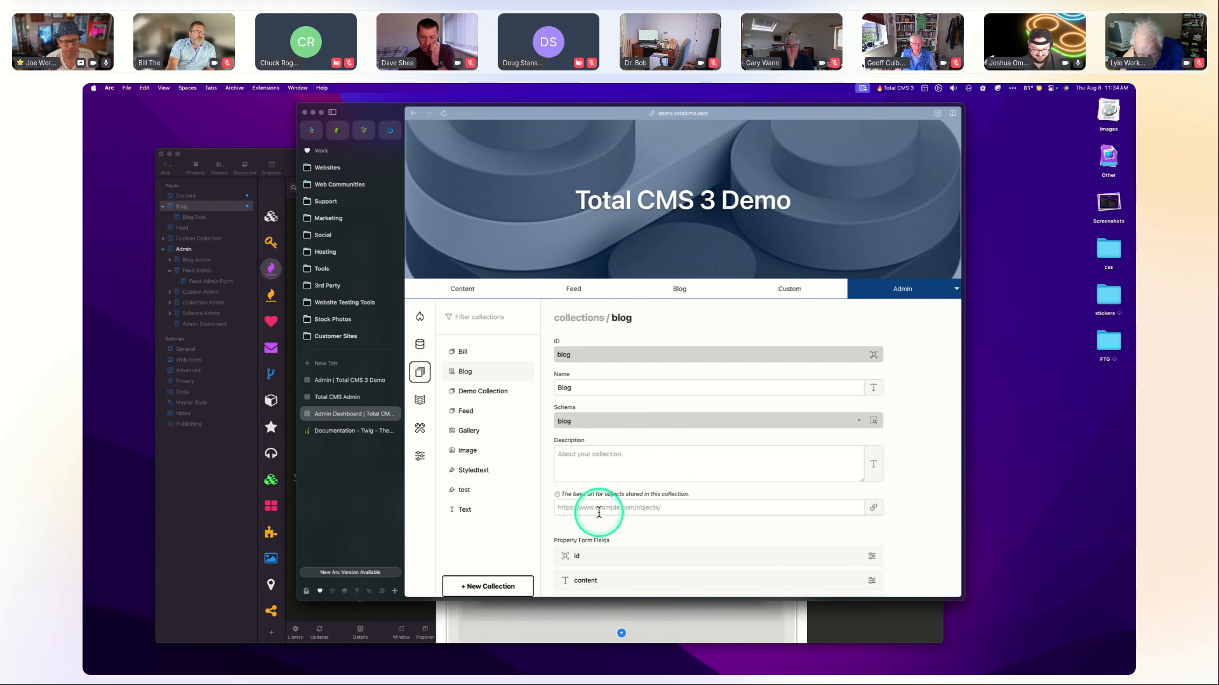
pyautogui.click(876, 637)
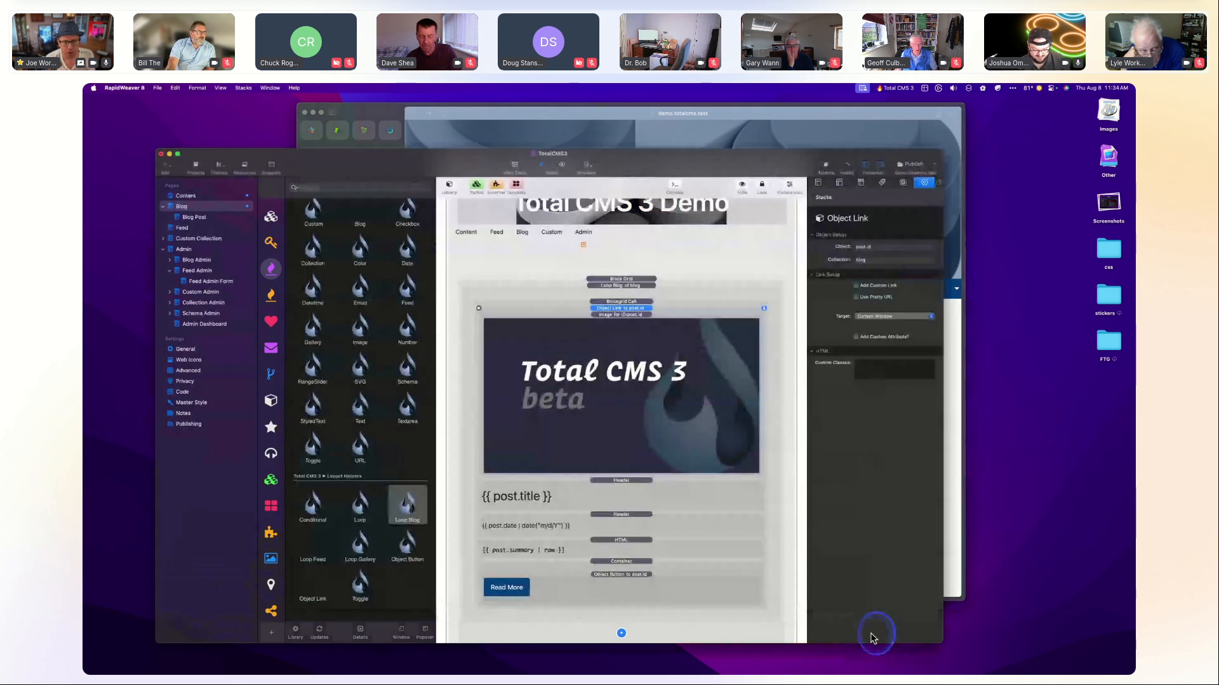
pyautogui.click(189, 218)
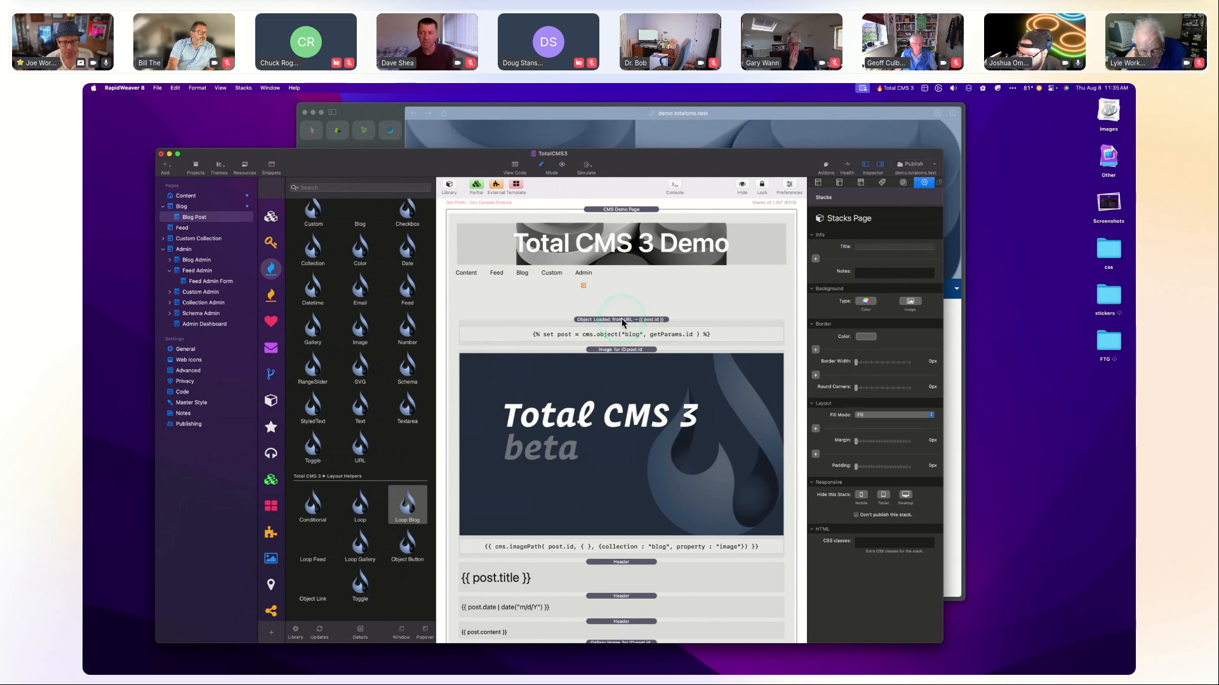
# Switch to Arc and copy the Admin Dashboard's address into the Blog collection's URL setting.
pyautogui.click(674, 130)
pyautogui.press('super+l')
pyautogui.press('super+c')
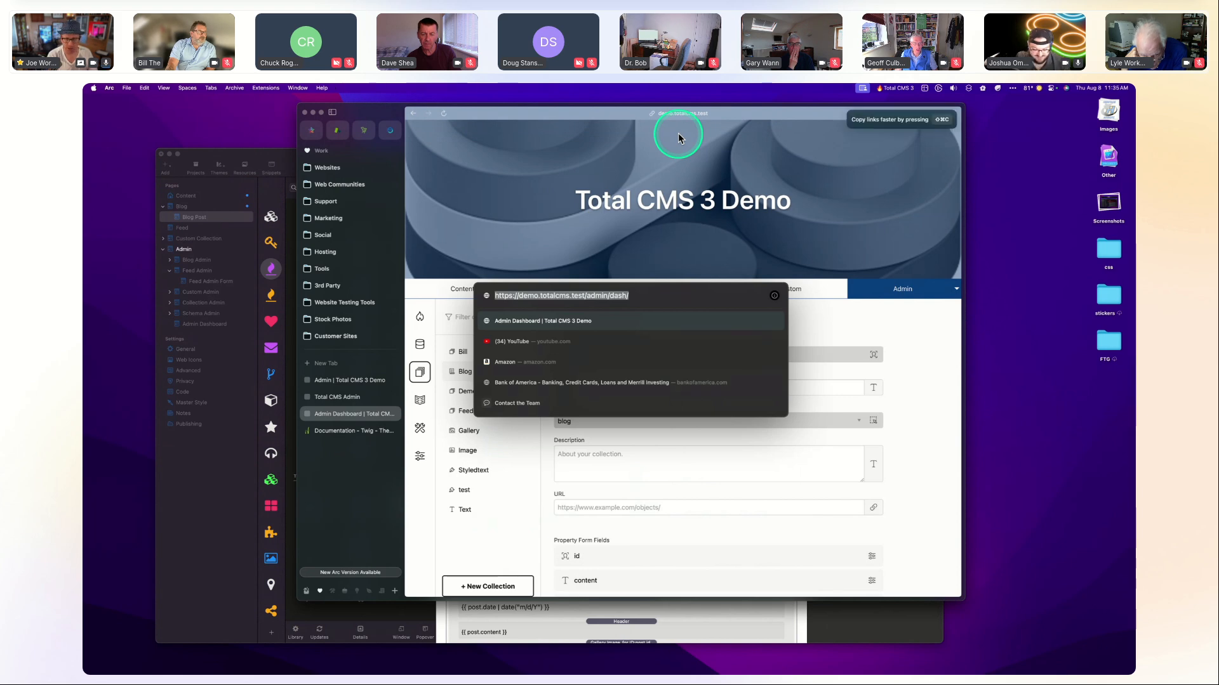
pyautogui.click(581, 508)
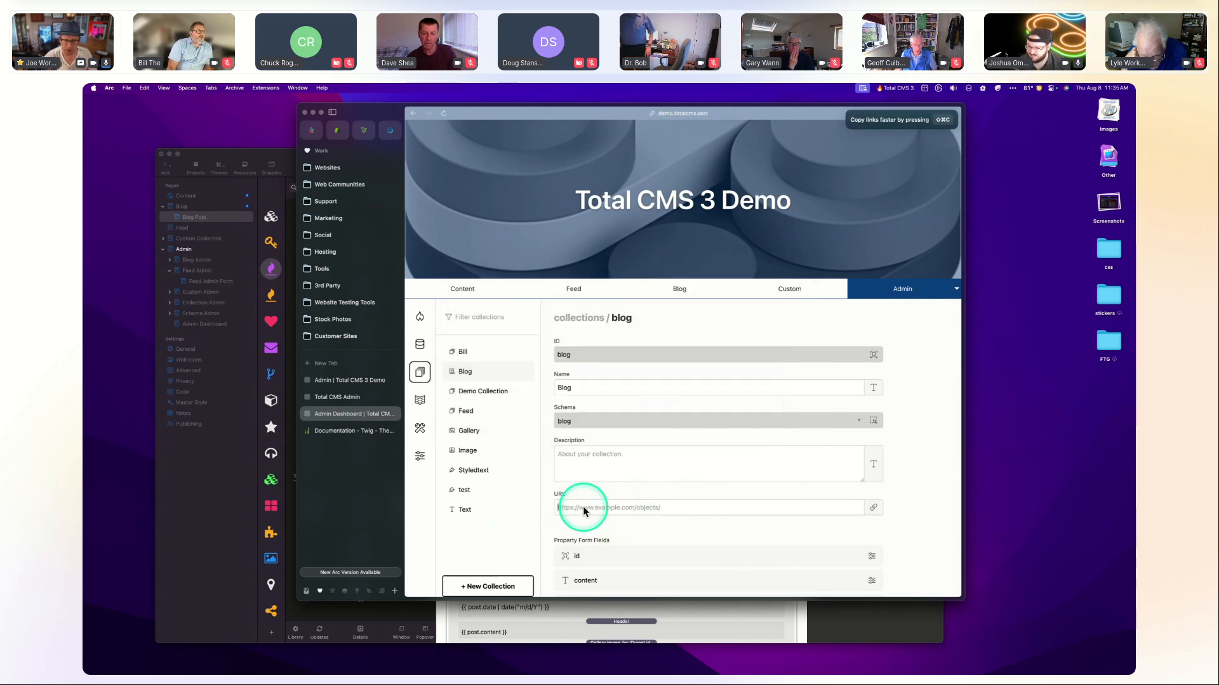
pyautogui.press('super+v')
pyautogui.hotkey('alt', 'shift', 'Left')
pyautogui.press('BackSpace')
pyautogui.press('BackSpace')
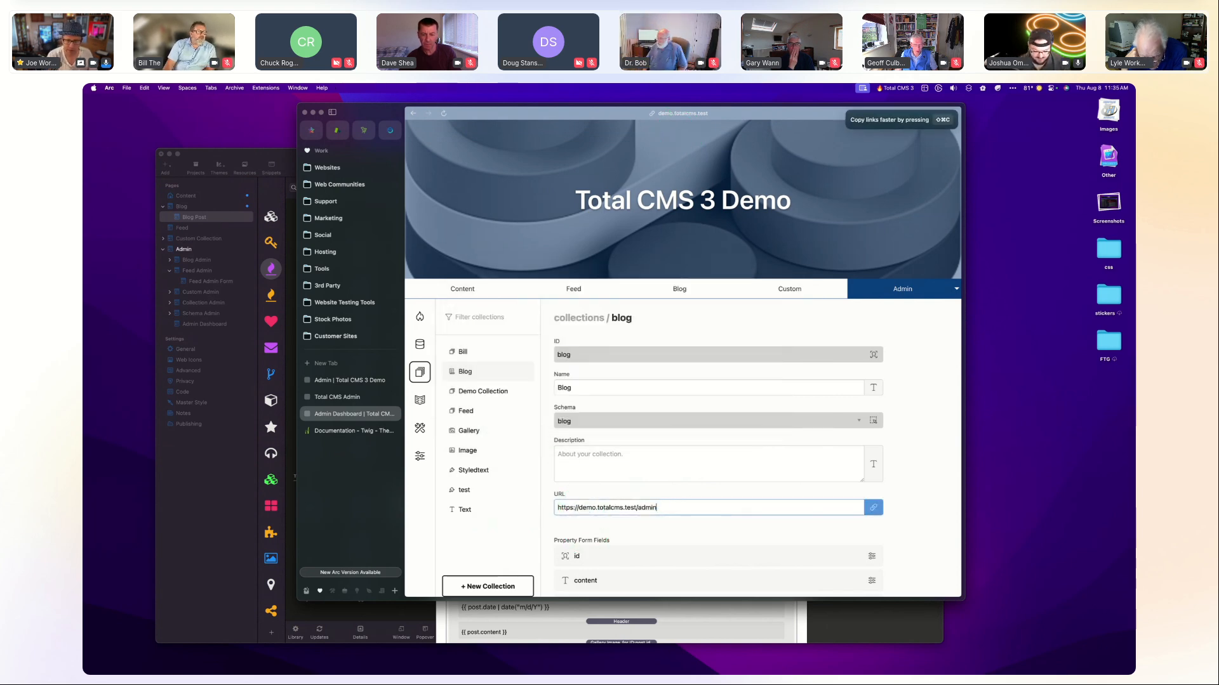
pyautogui.press('BackSpace')
pyautogui.press('BackSpace')
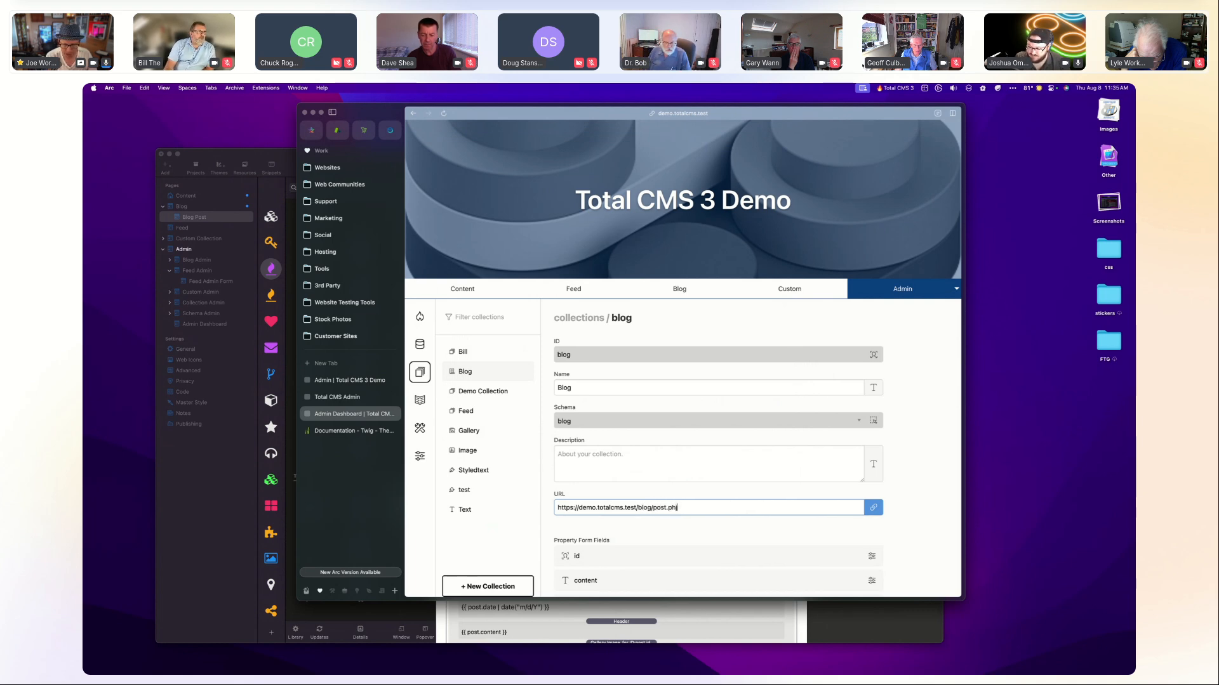
pyautogui.press('Tab')
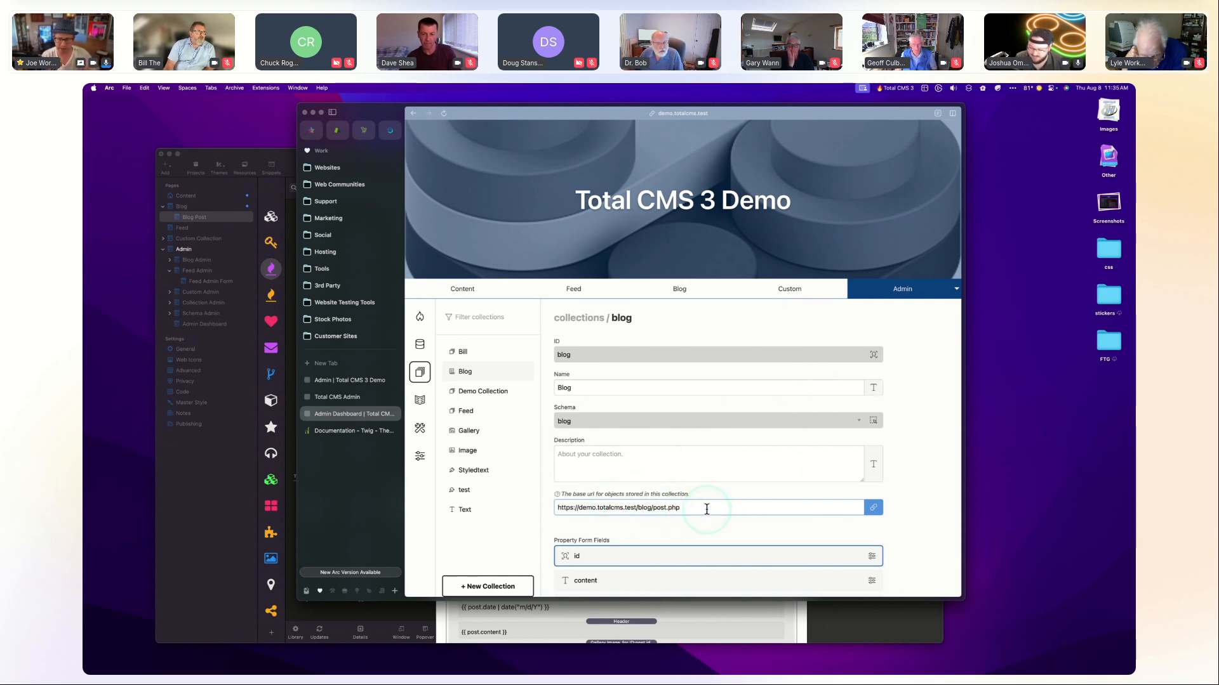
pyautogui.scroll(-5, 698, 506)
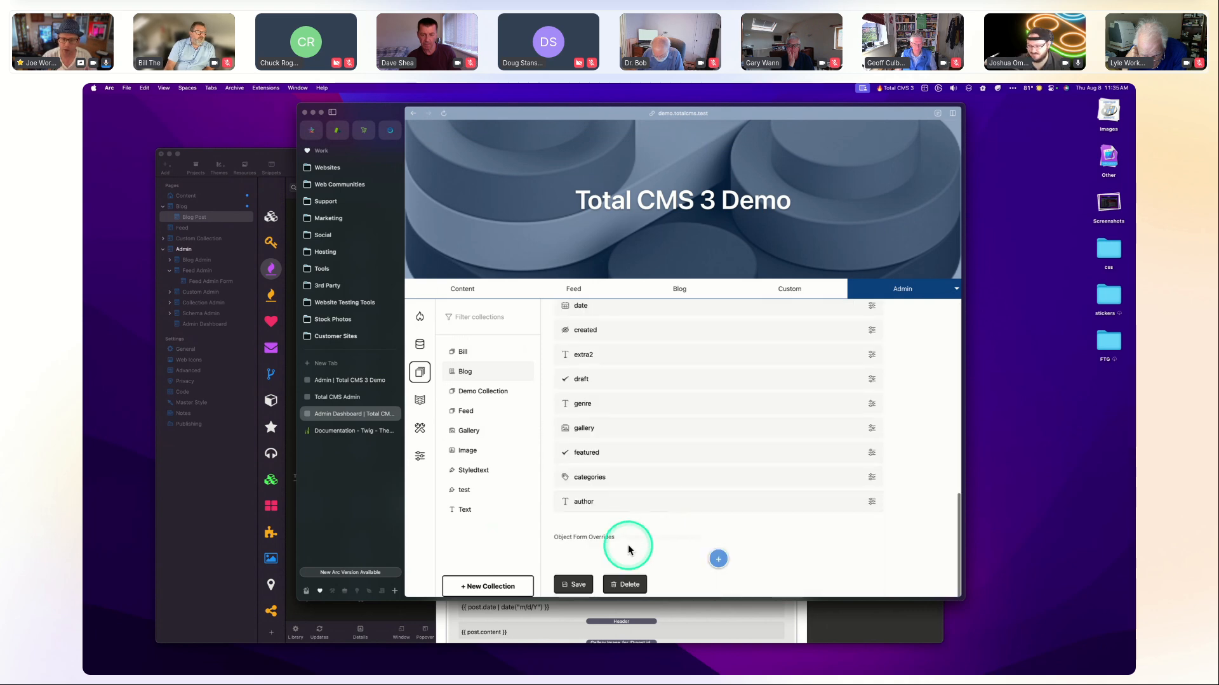
pyautogui.click(572, 585)
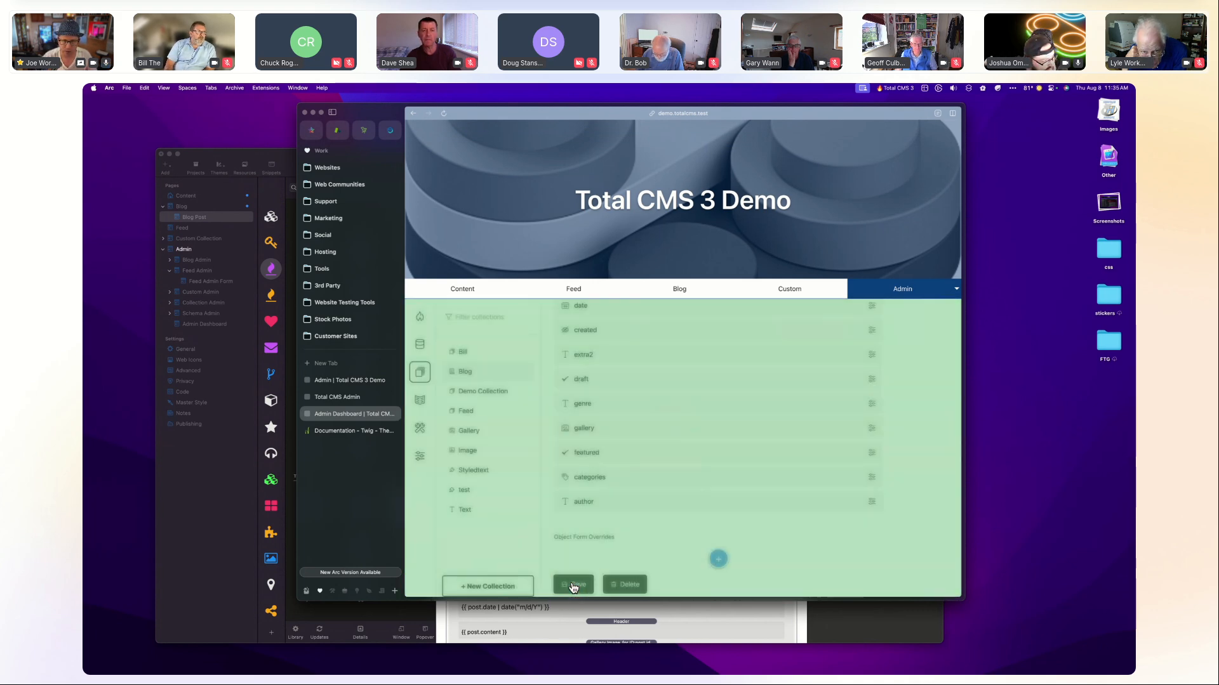
# Test the link on the Blog page by opening the "Future-proofed analyzing moratorium HELLO" post from its image and review the post.
pyautogui.click(685, 292)
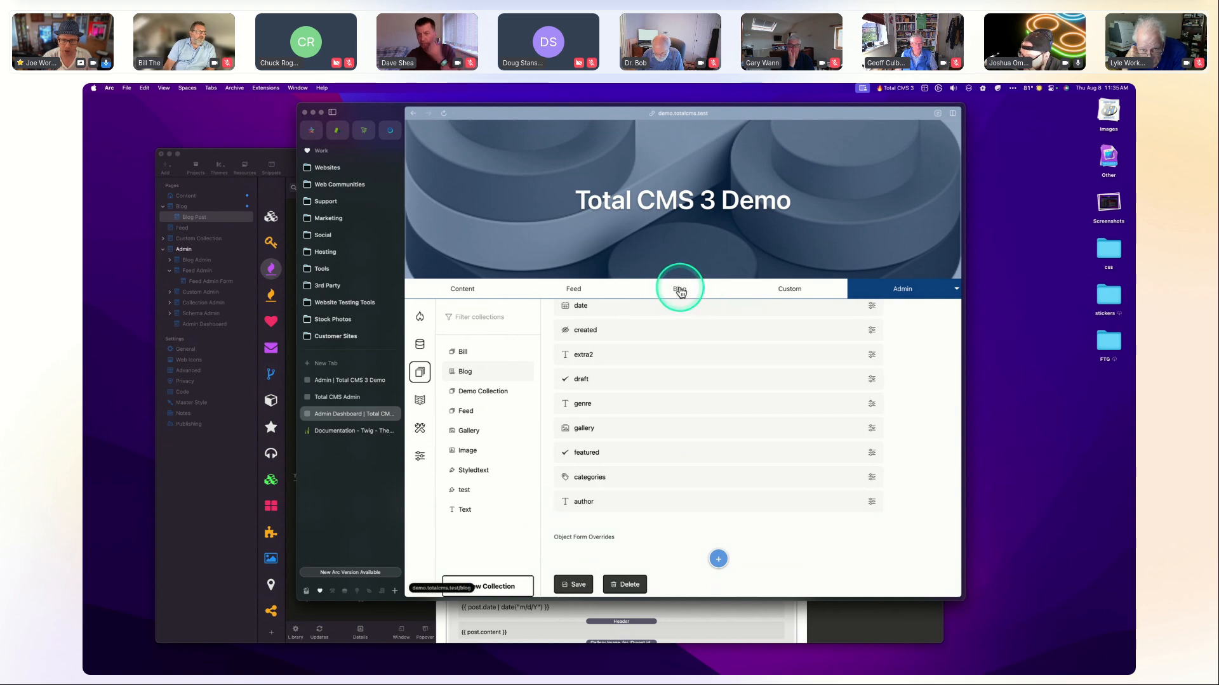
pyautogui.click(669, 370)
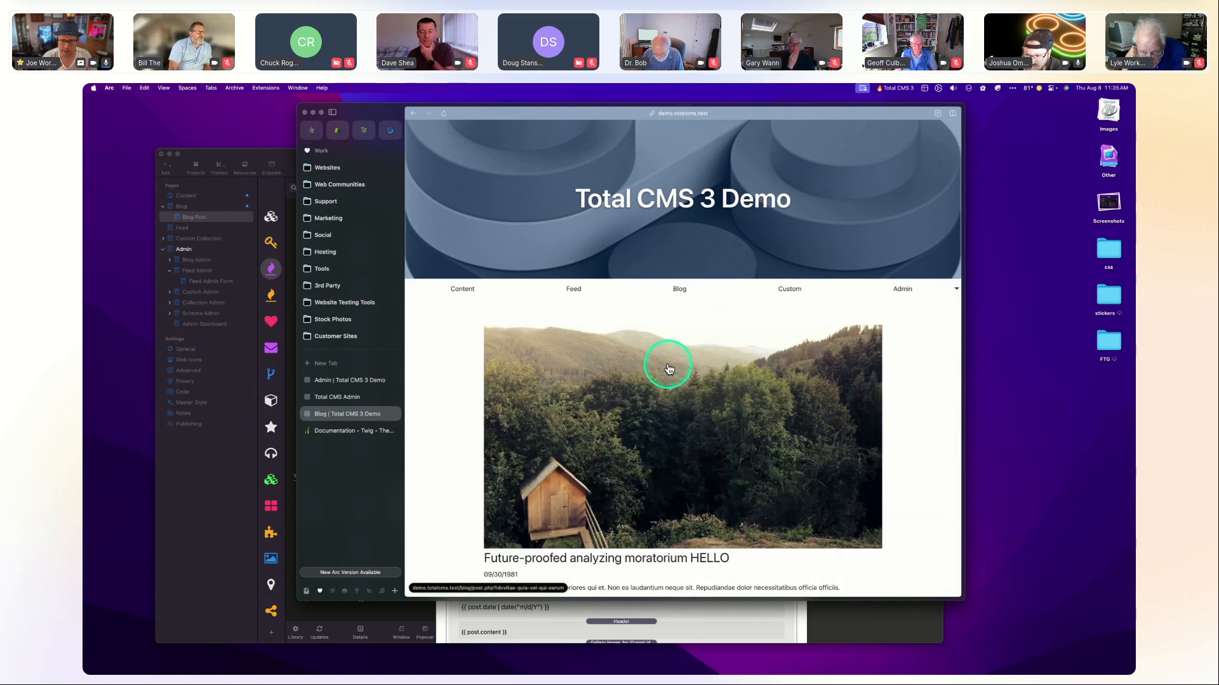
pyautogui.scroll(-2, 734, 433)
pyautogui.scroll(-6, 734, 435)
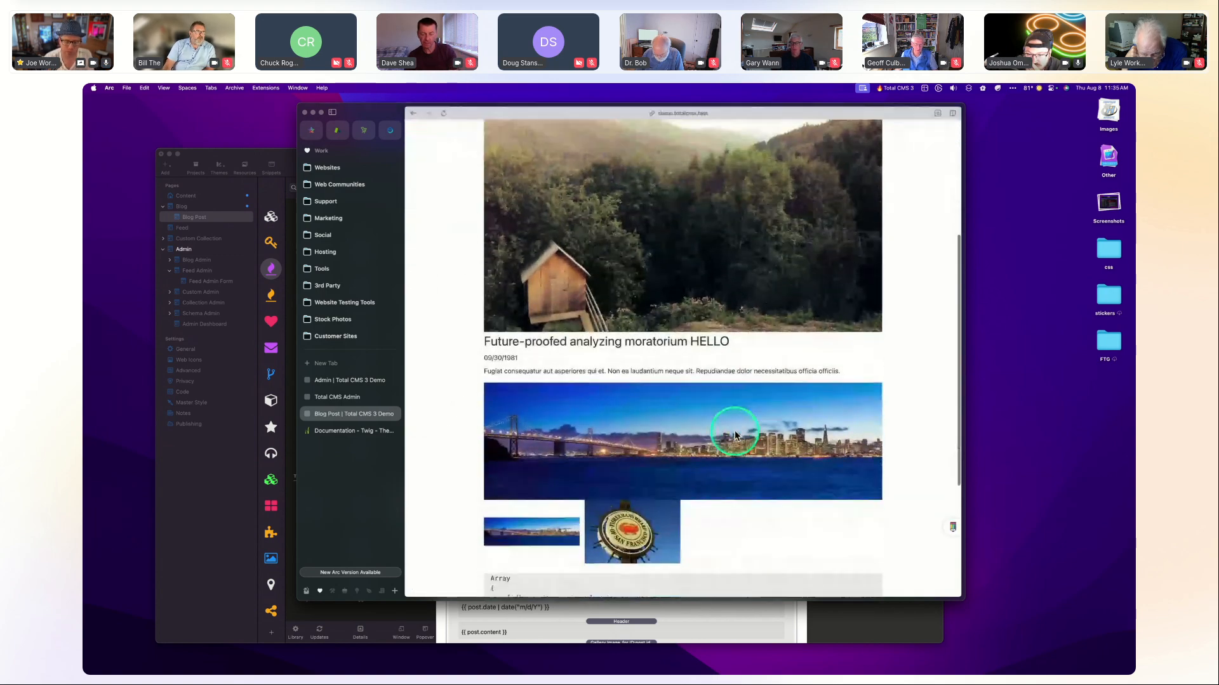
pyautogui.scroll(7, 735, 435)
# Review the Blog Post page's stacks in RapidWeaver and inspect the Object Link stack's settings on the Blog page.
pyautogui.click(204, 462)
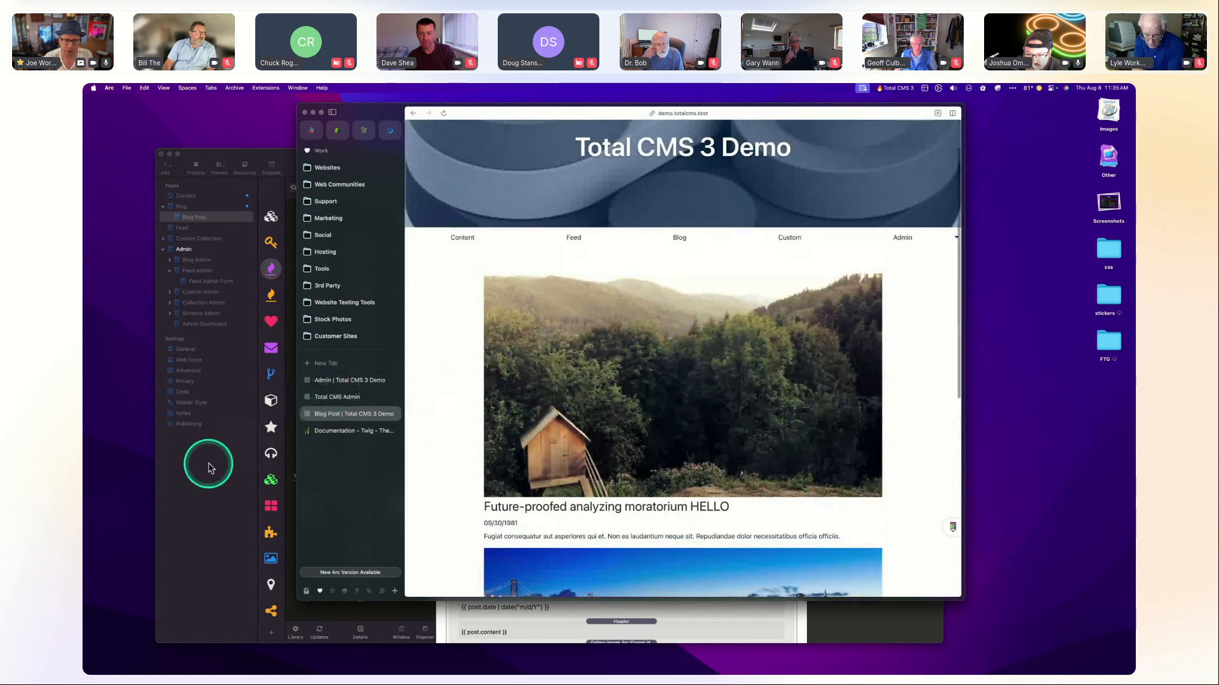
pyautogui.click(697, 334)
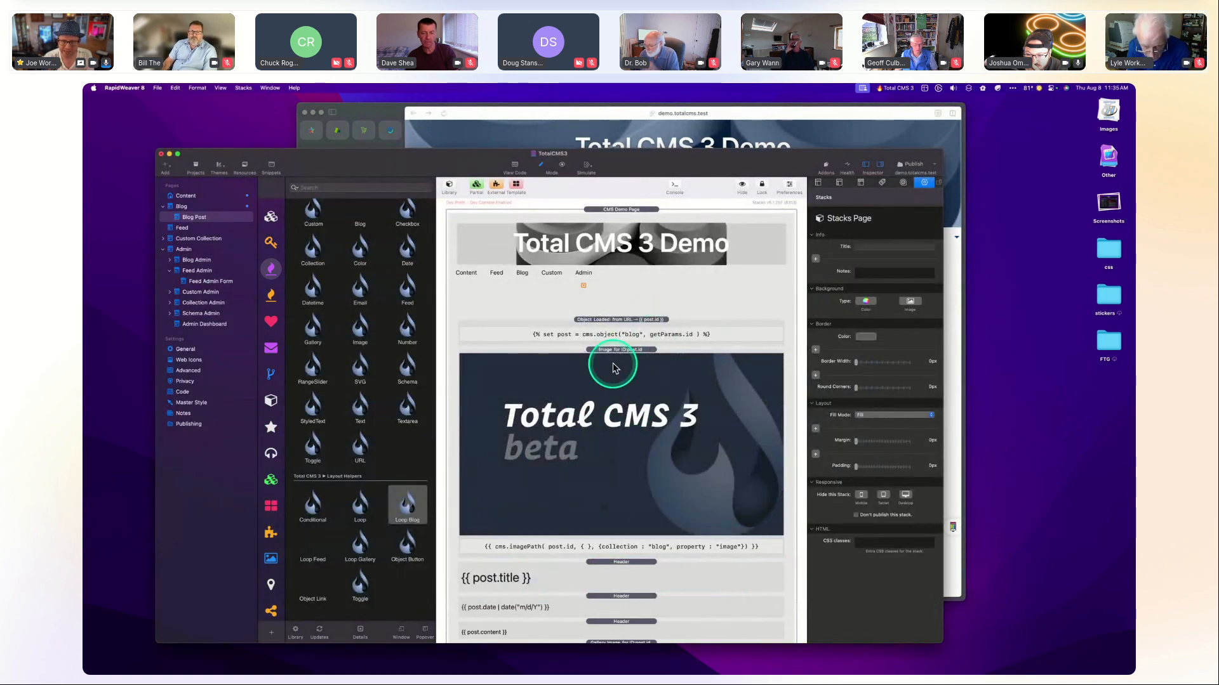
pyautogui.scroll(-5, 609, 362)
pyautogui.scroll(2, 616, 480)
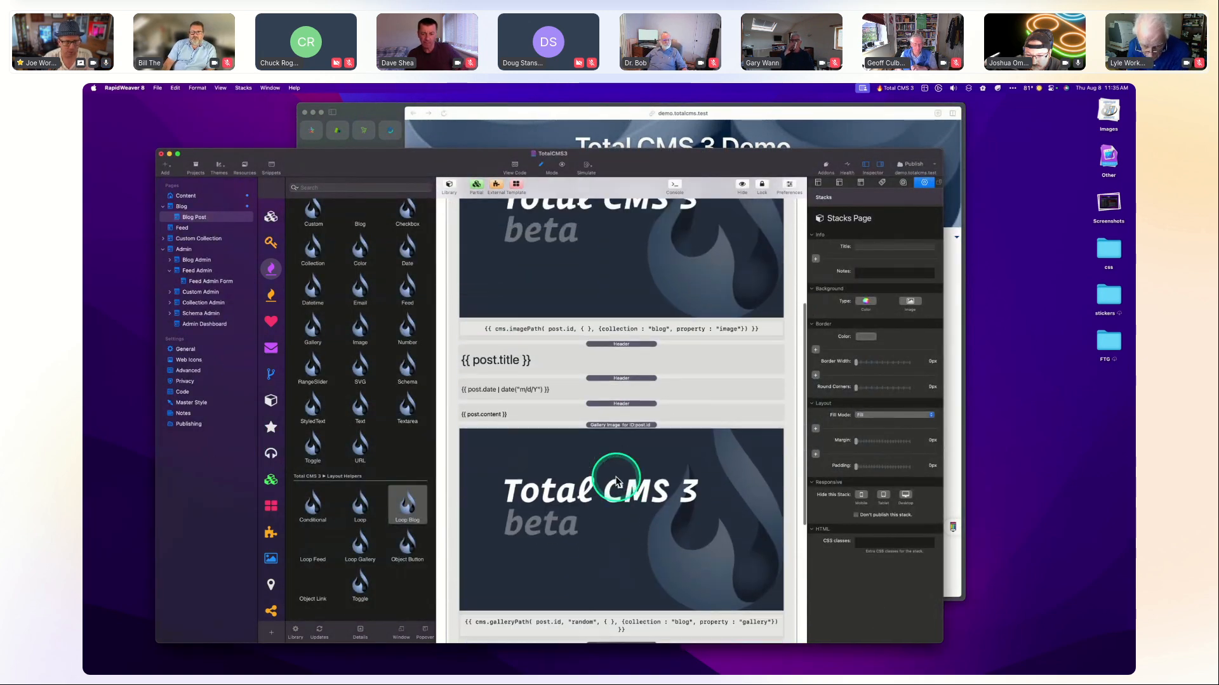
pyautogui.click(188, 207)
pyautogui.click(618, 309)
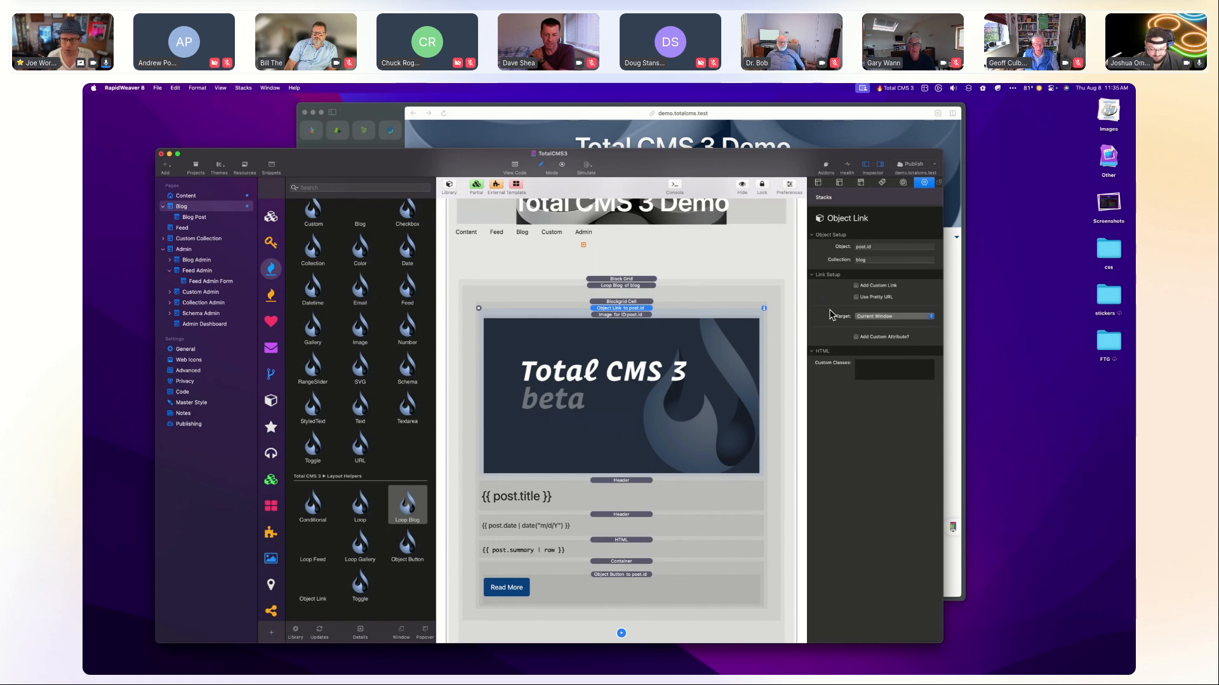
# Compare the Object Link stack's object setting with the ID macro of the Loop Blog stack.
pyautogui.click(882, 246)
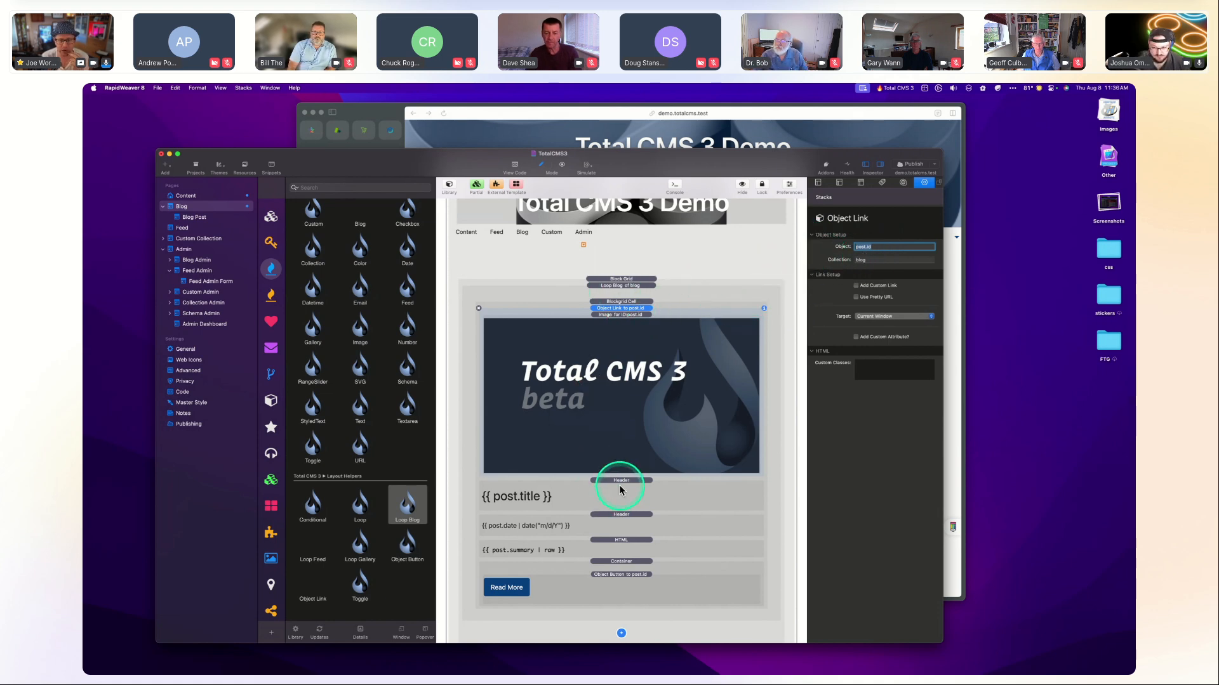
pyautogui.click(625, 285)
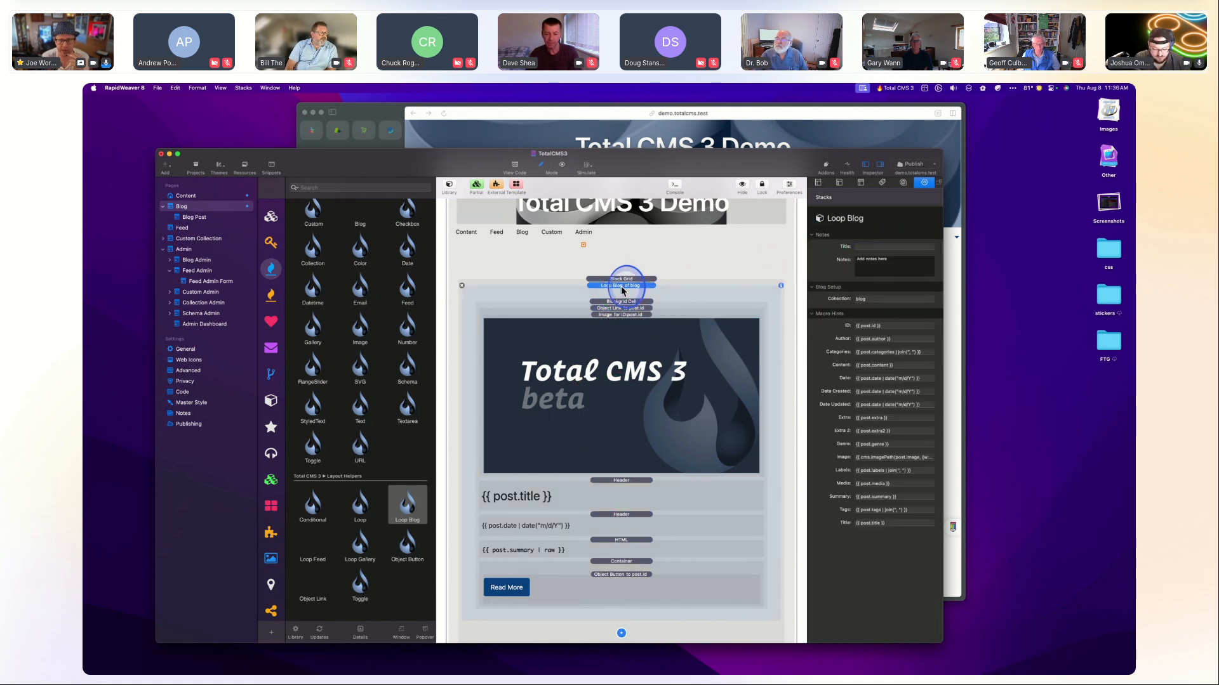
pyautogui.click(870, 326)
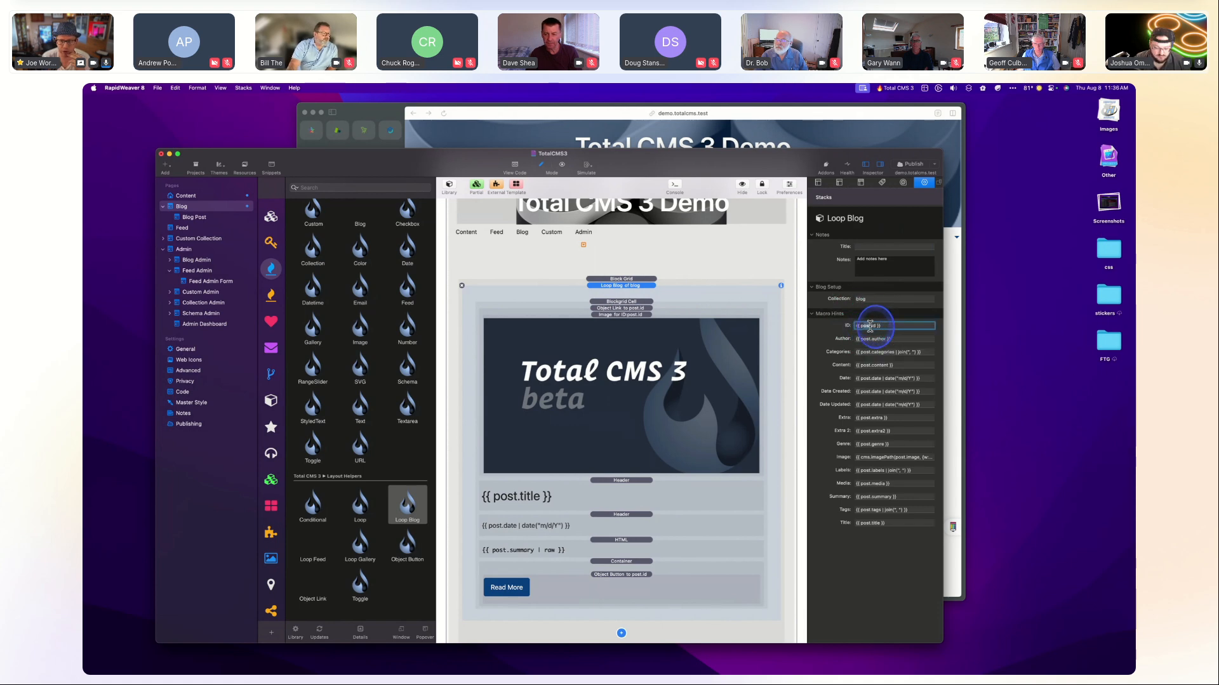
# Review the Object Link stack's object and collection settings and preview its custom link option by switching it on and off.
pyautogui.click(621, 308)
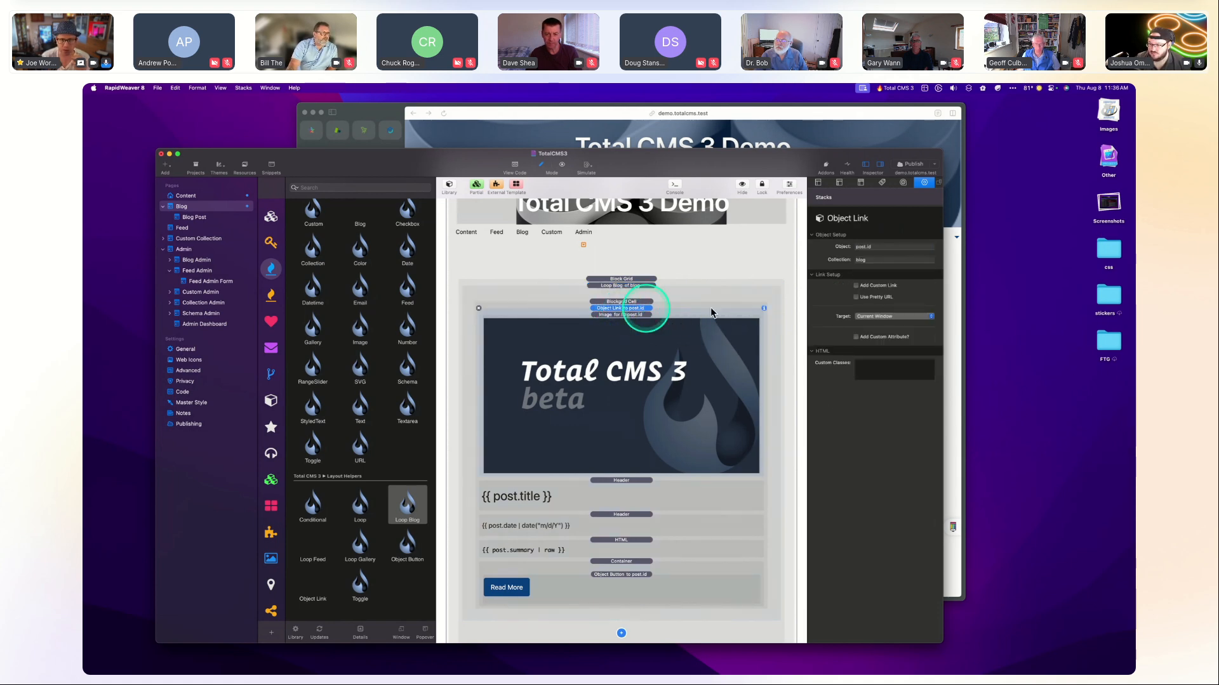
pyautogui.click(886, 247)
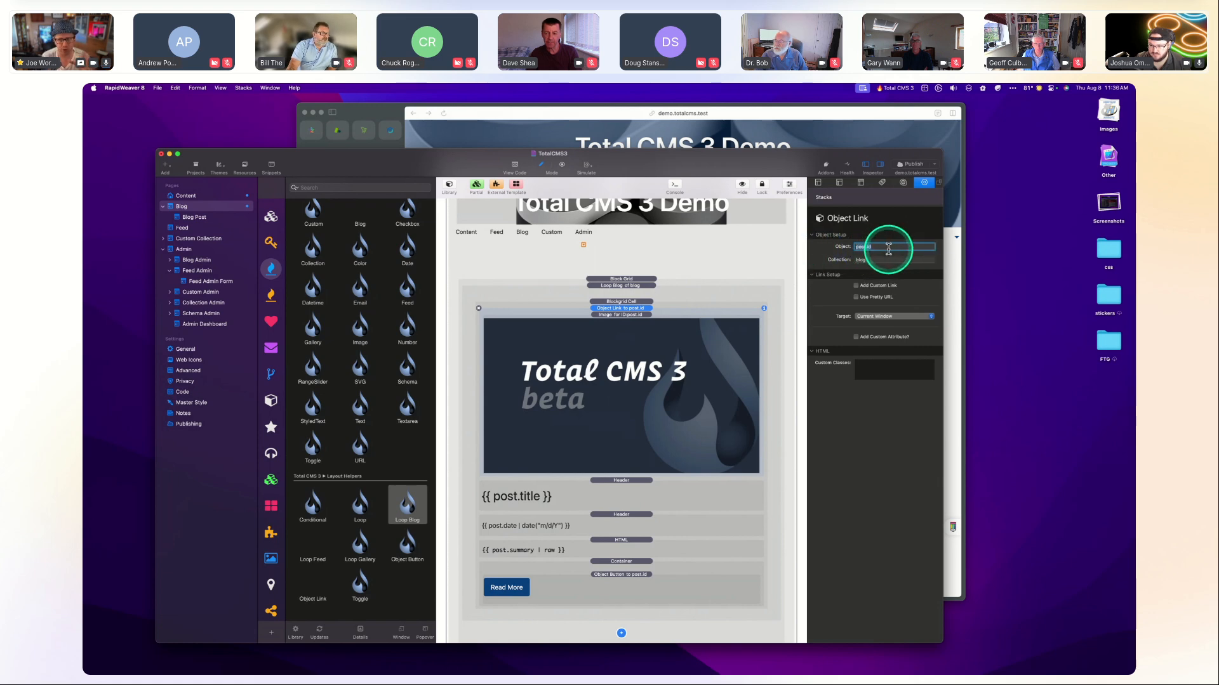
pyautogui.click(875, 260)
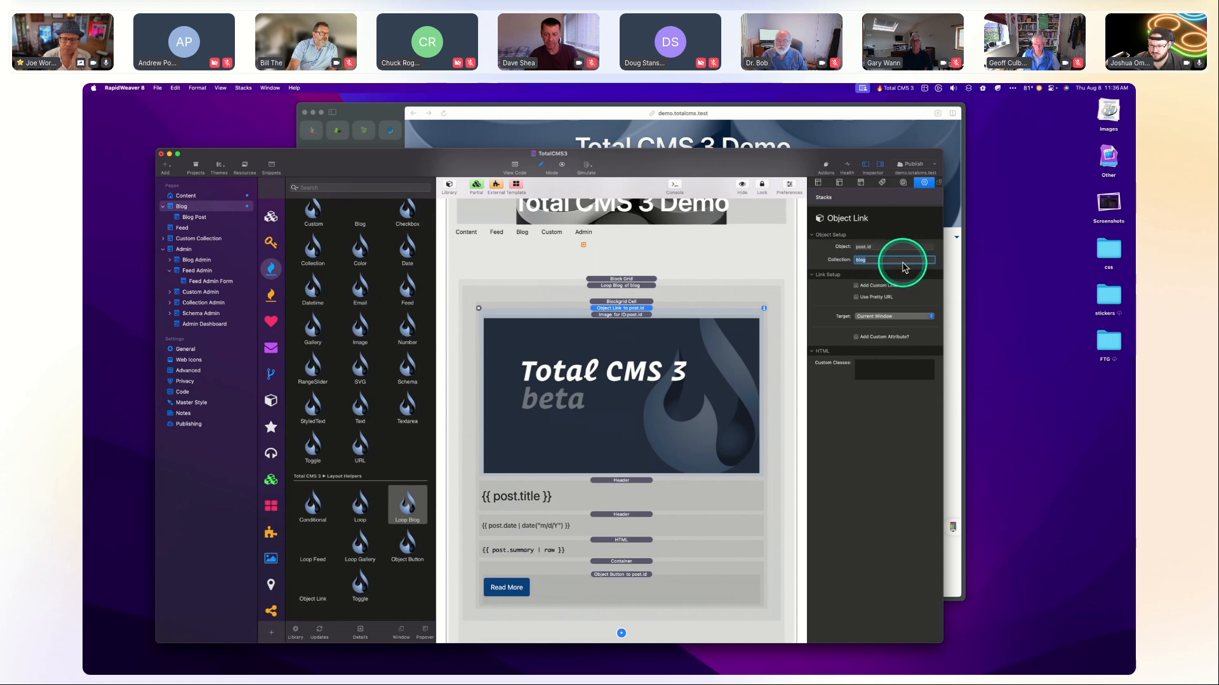
pyautogui.click(858, 285)
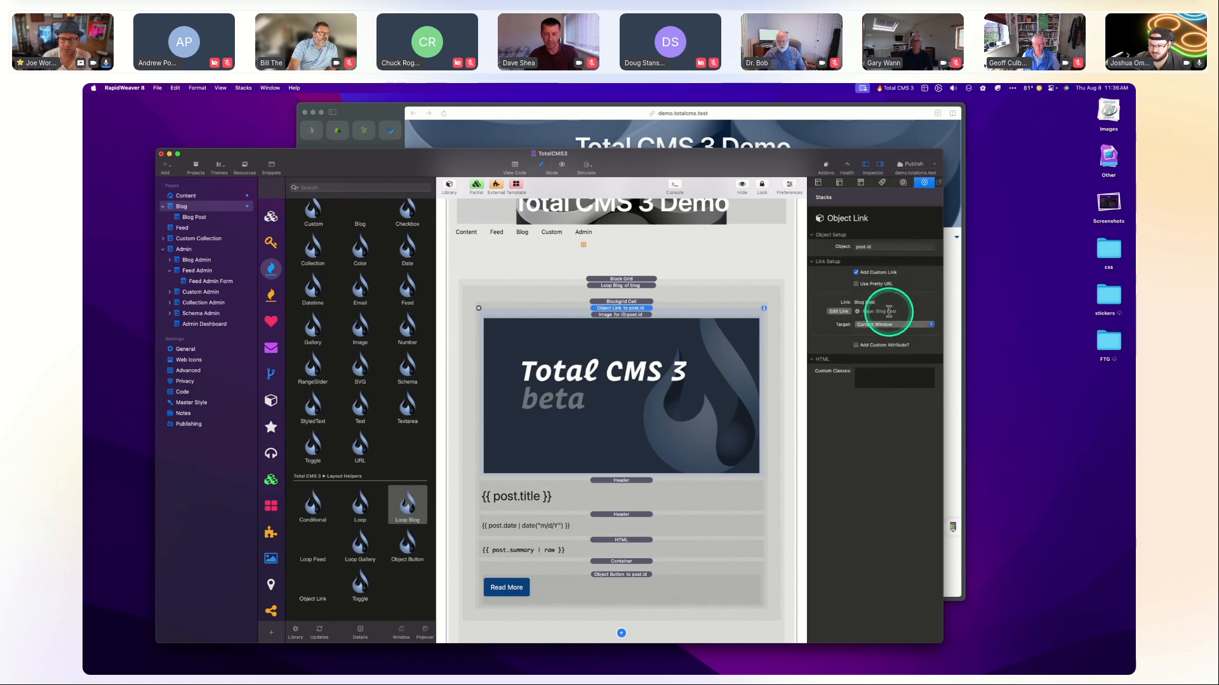
pyautogui.click(856, 274)
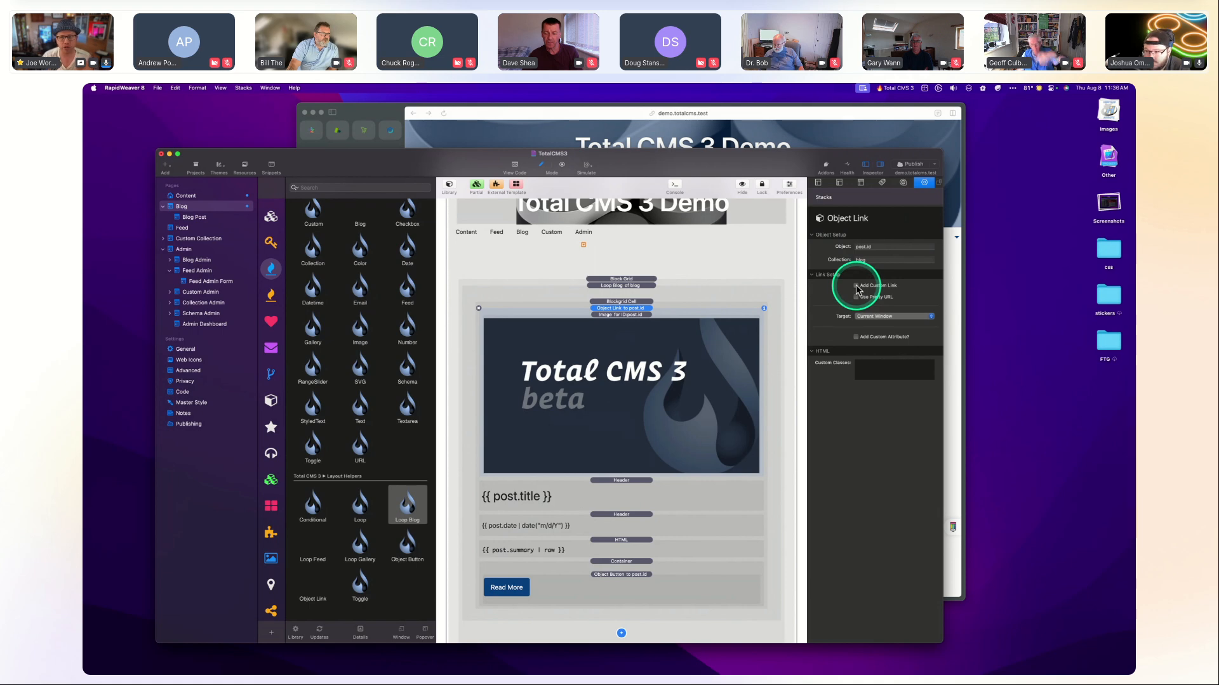
# Switch to Arc and open the Blog collection's settings from the Admin Dashboard.
pyautogui.click(953, 279)
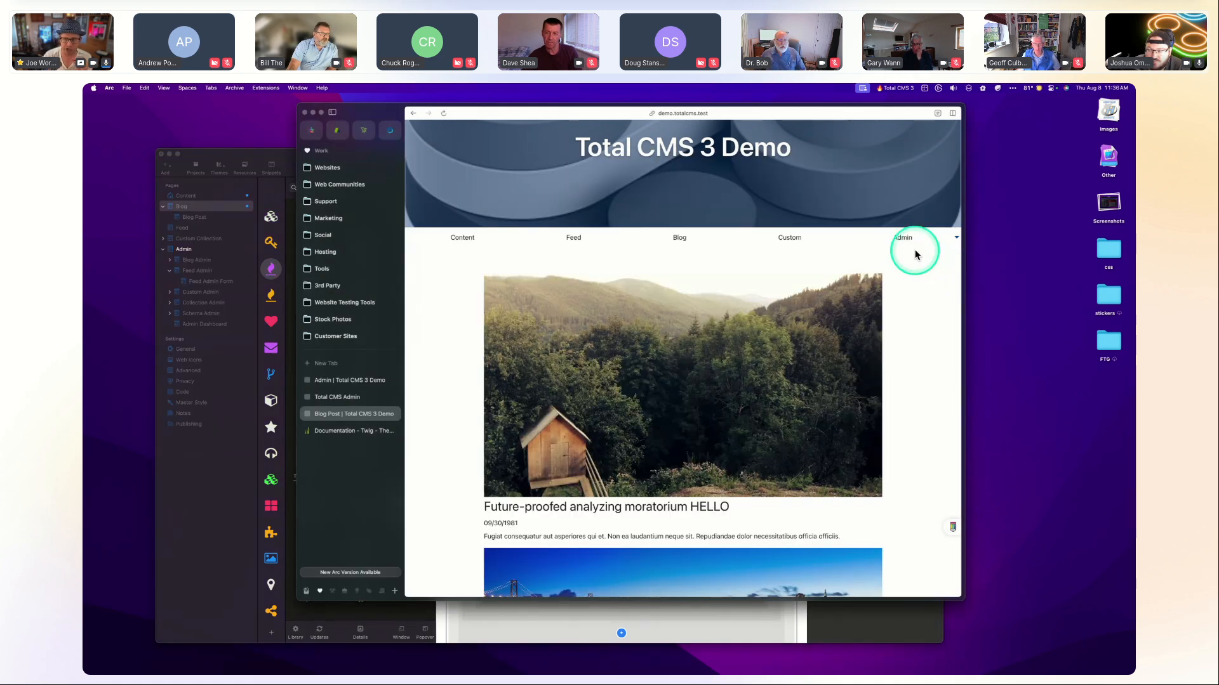
pyautogui.click(905, 240)
pyautogui.click(889, 338)
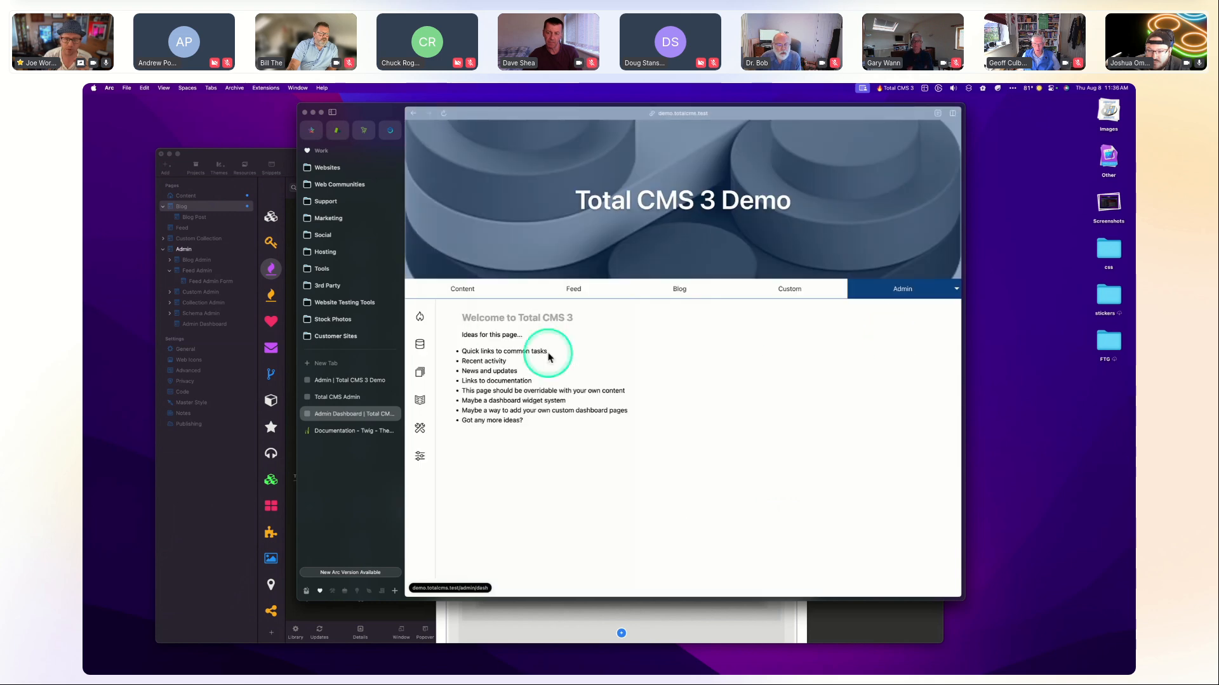
pyautogui.click(420, 372)
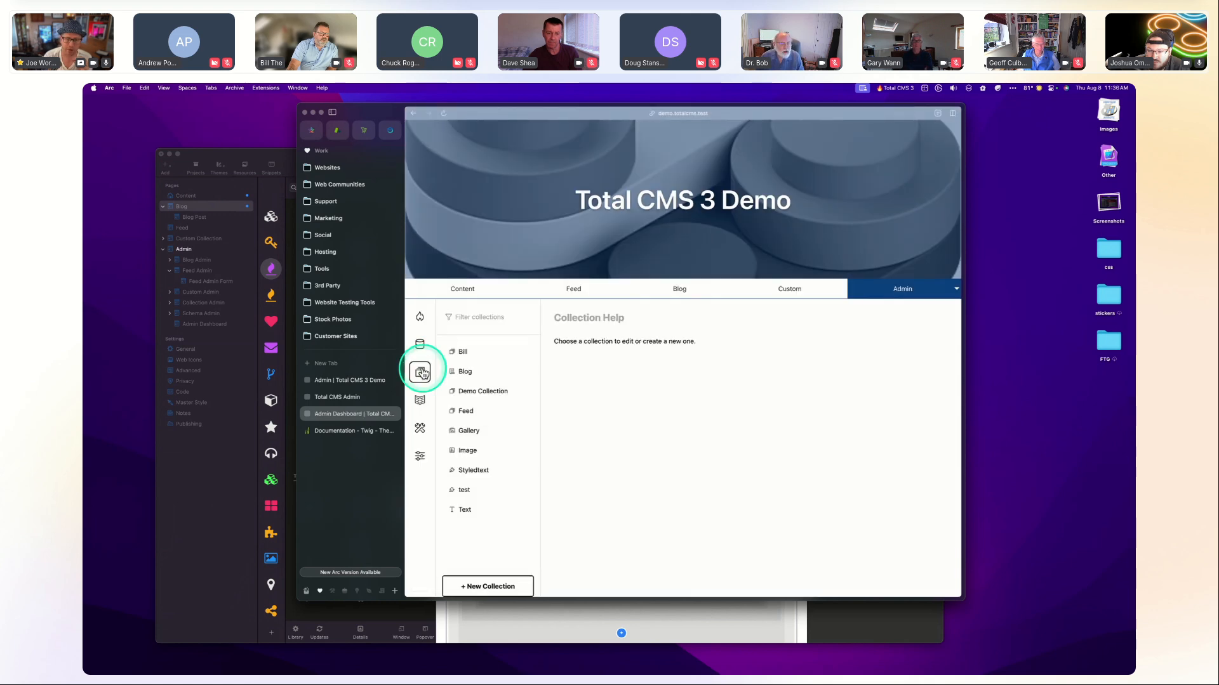
pyautogui.click(467, 372)
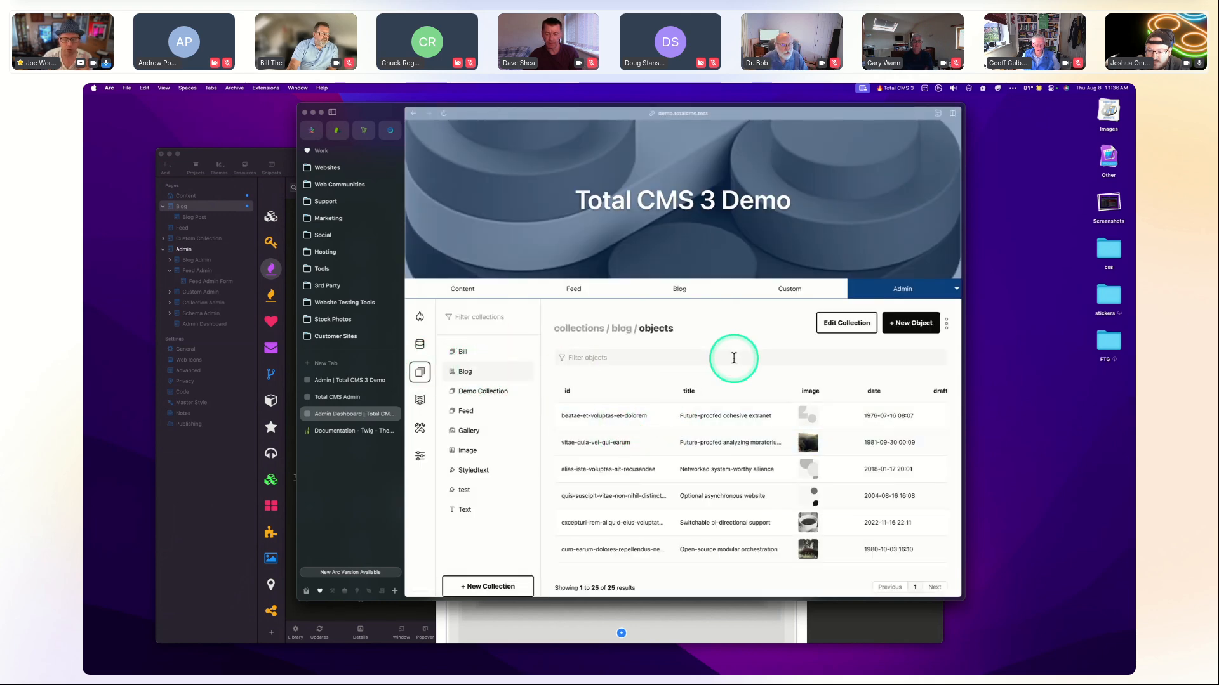
pyautogui.click(837, 325)
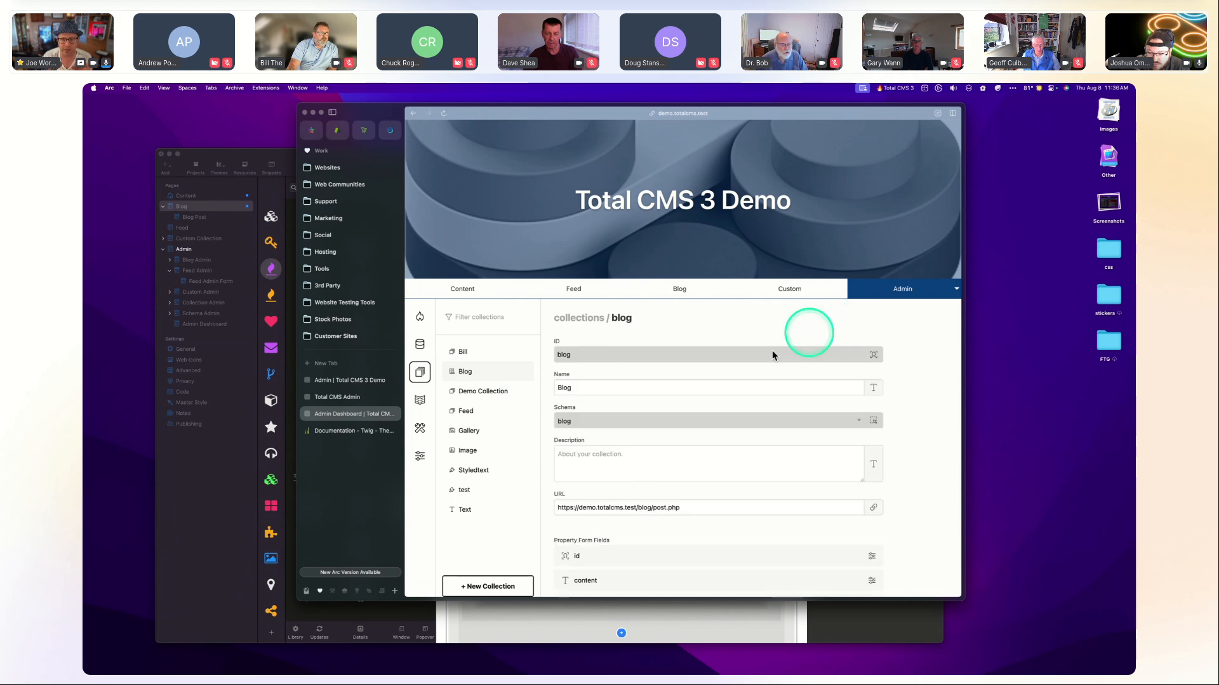
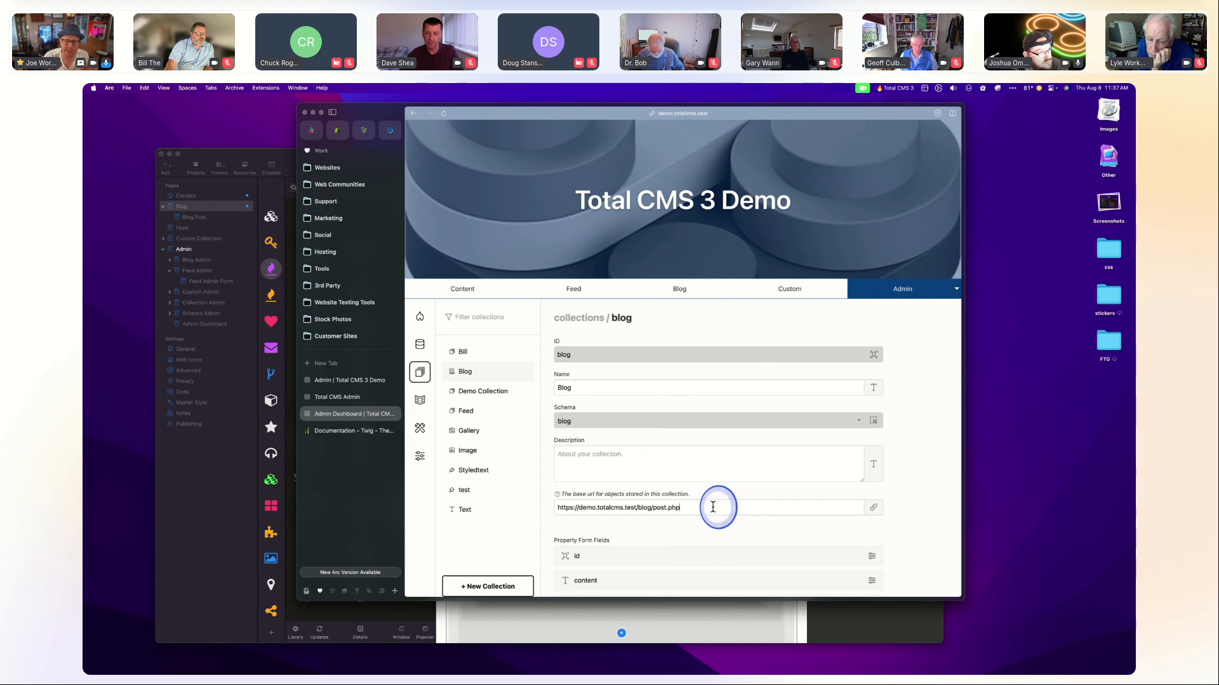
# Examine the Blog collection's URL setting, highlighting the full base address used for its objects.
pyautogui.moveTo(718, 506); pyautogui.dragTo(540, 502)
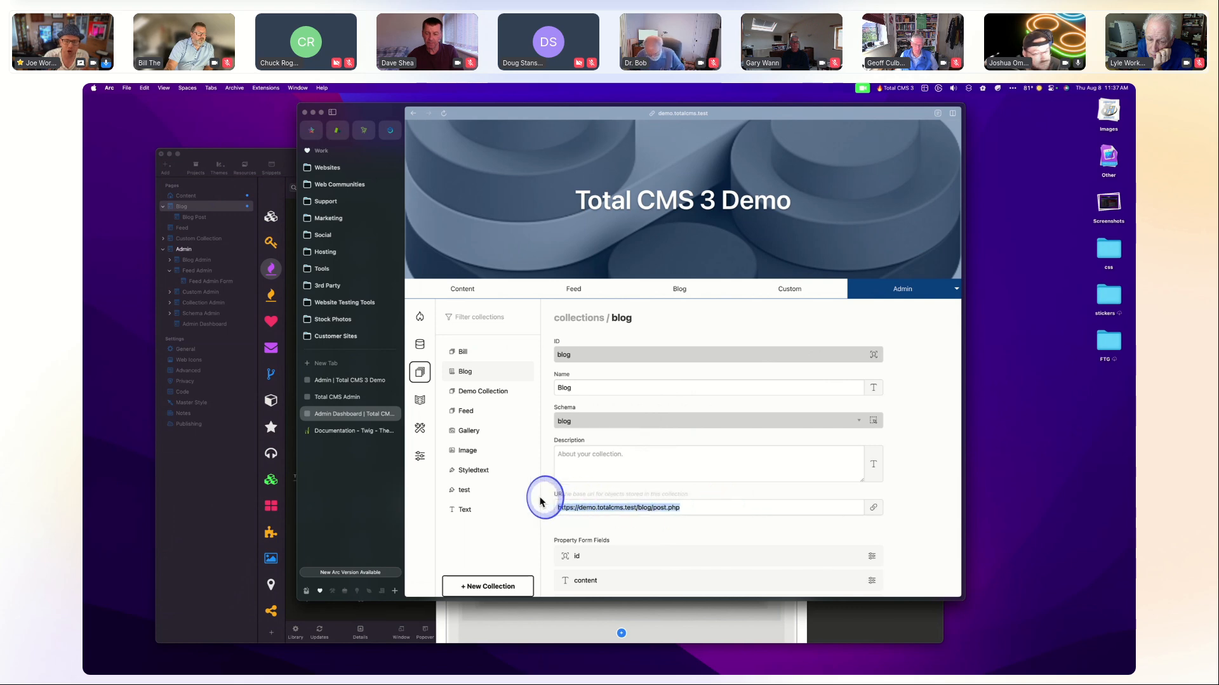
pyautogui.tripleClick(596, 508)
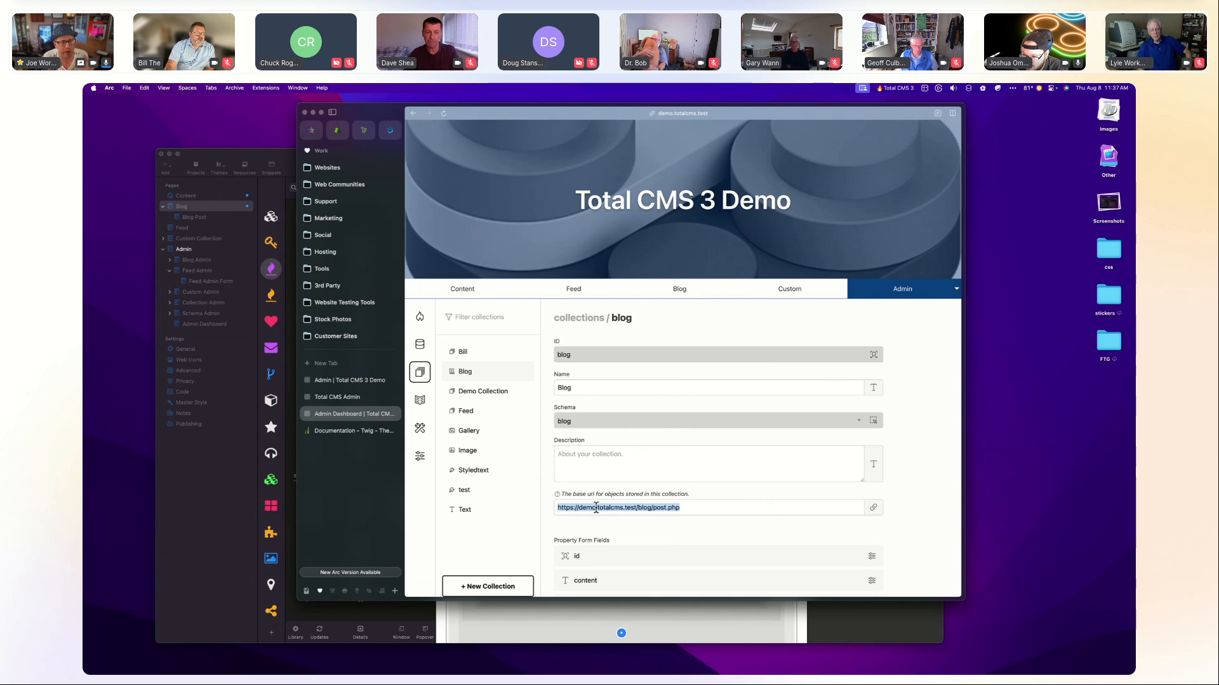
pyautogui.moveTo(596, 508); pyautogui.dragTo(710, 507)
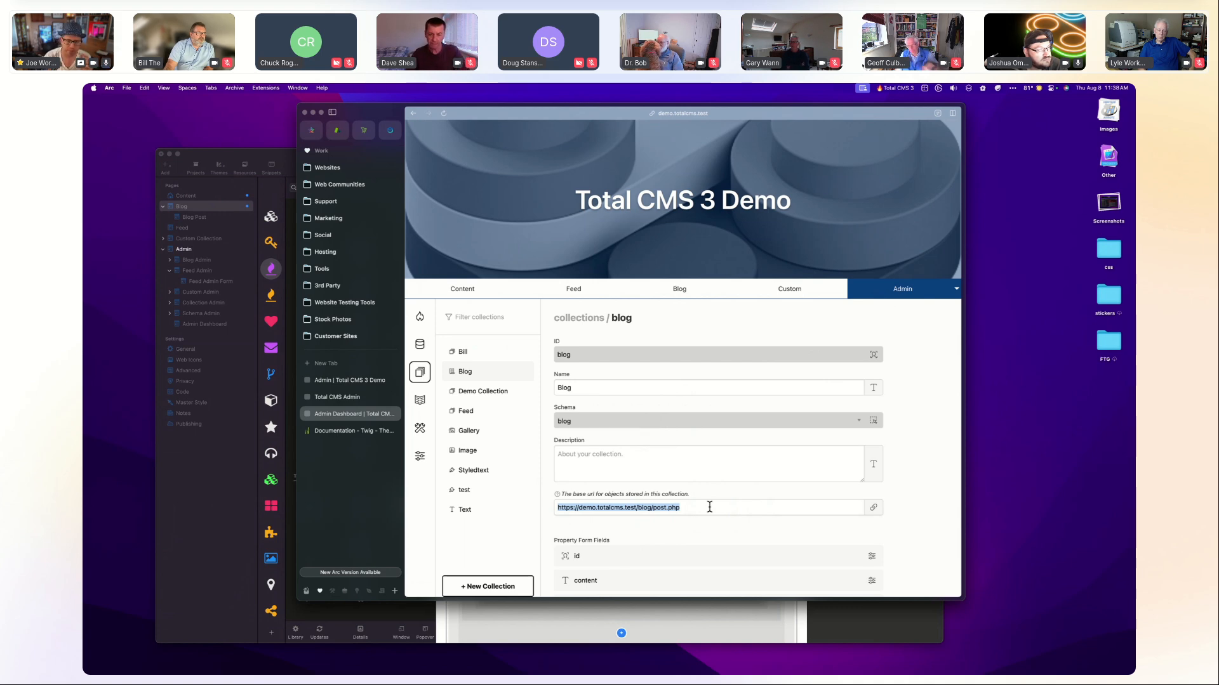
pyautogui.click(710, 507)
pyautogui.click(571, 514)
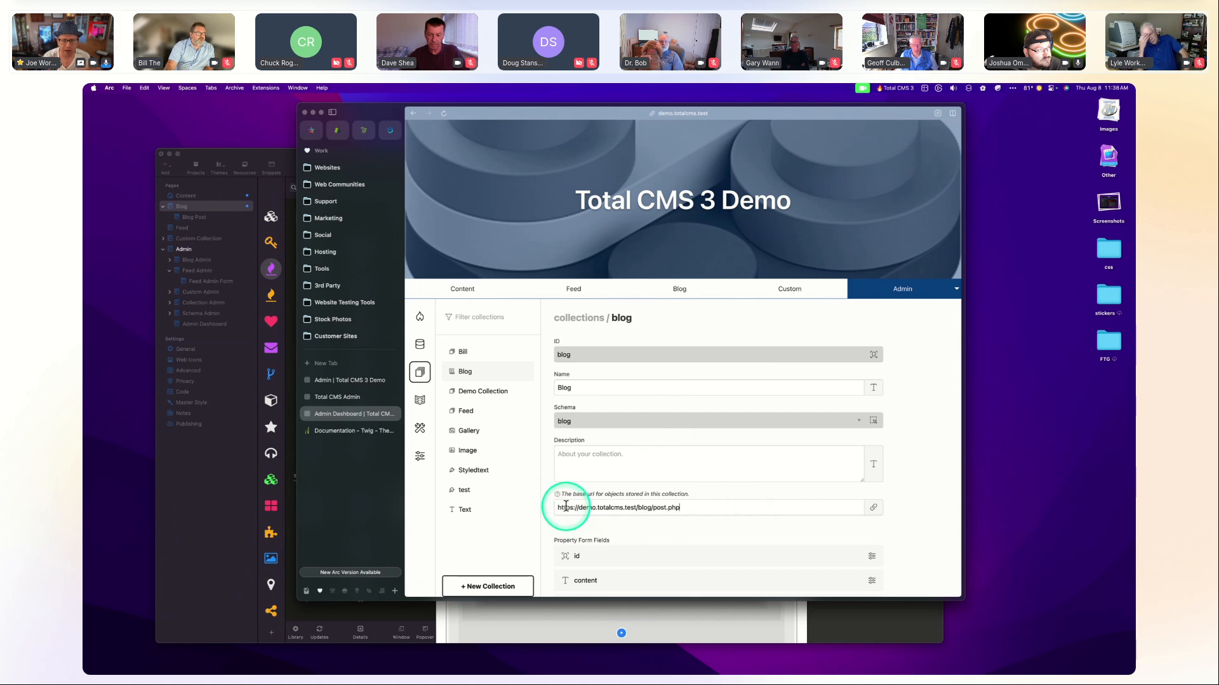
pyautogui.tripleClick(555, 506)
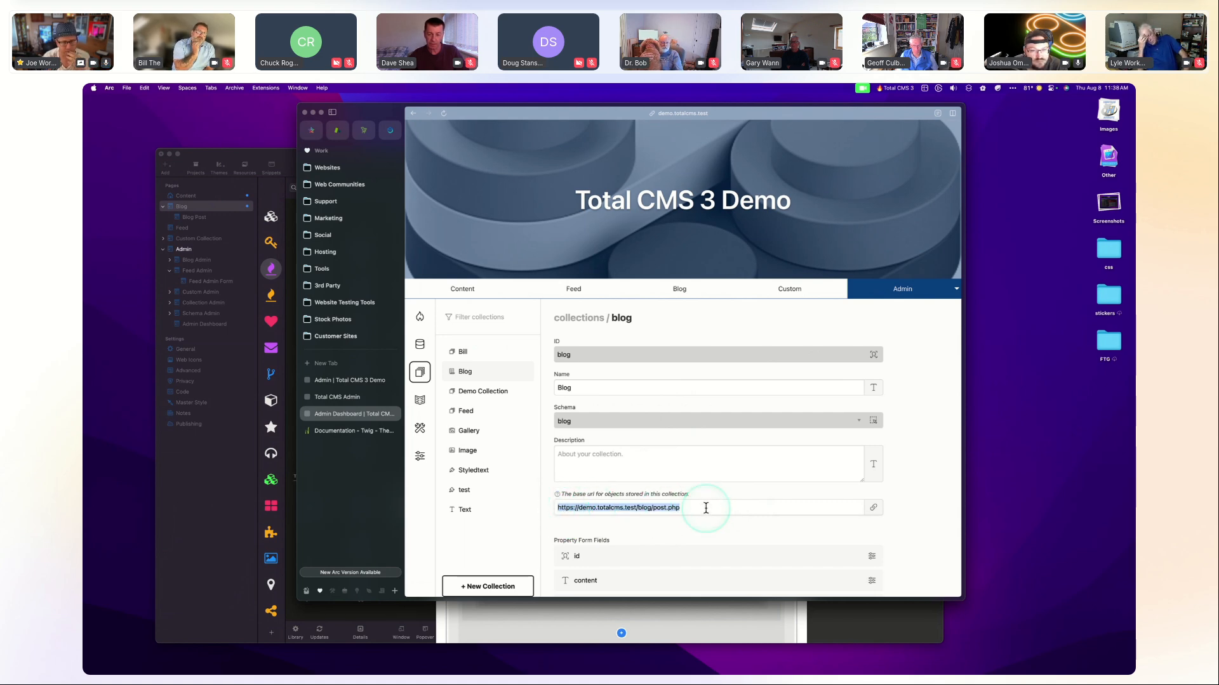
# Switch to RapidWeaver to check the Object Link stack, and return to the Blog collection's URL in Arc.
pyautogui.click(234, 508)
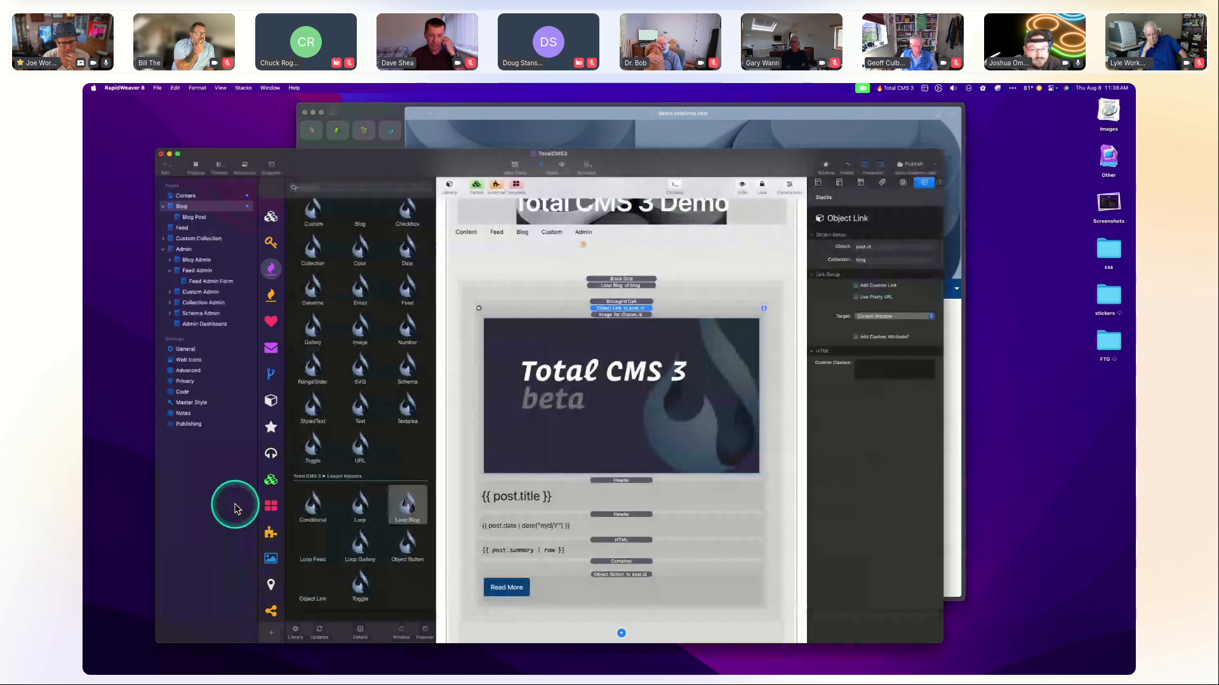
pyautogui.click(625, 311)
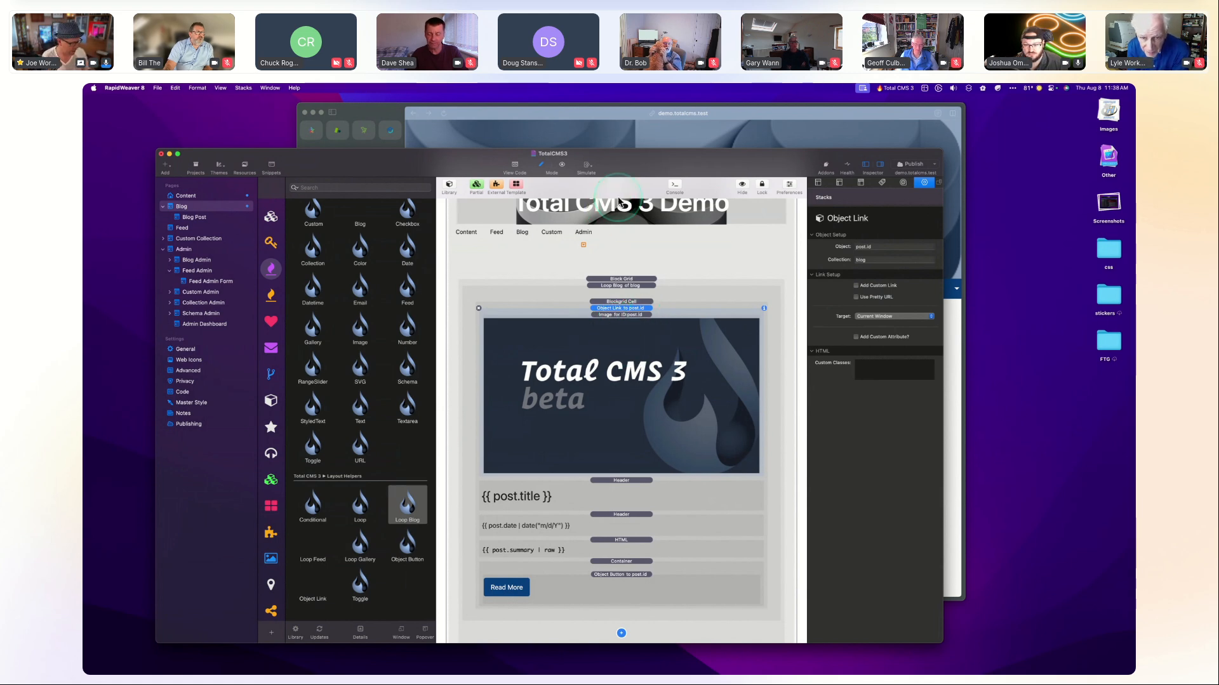
pyautogui.click(766, 121)
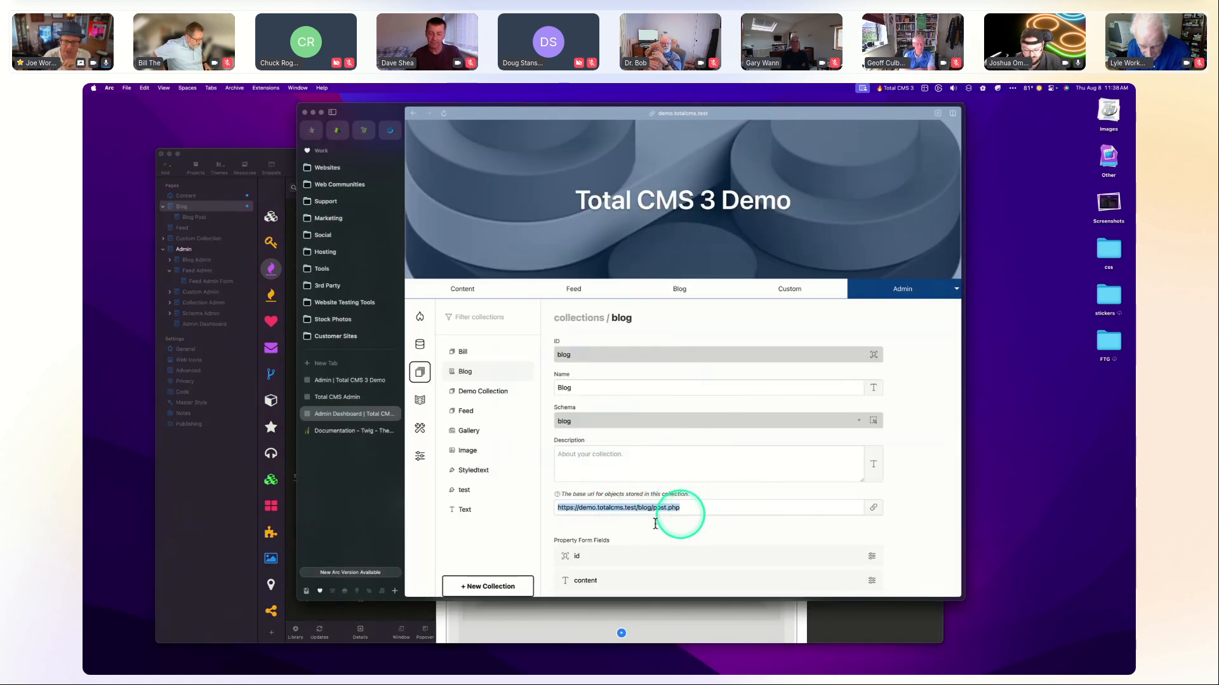
# Switch to RapidWeaver and examine the Object Link stack's pretty URL option.
pyautogui.click(242, 513)
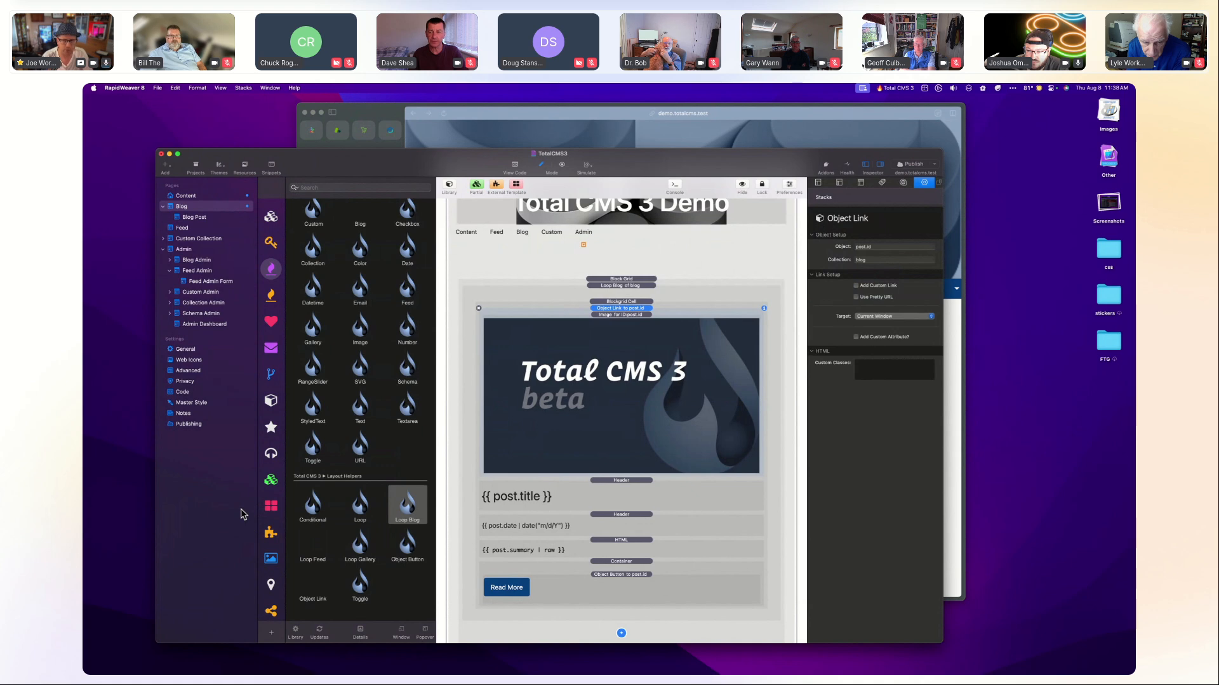
pyautogui.click(826, 398)
pyautogui.click(857, 298)
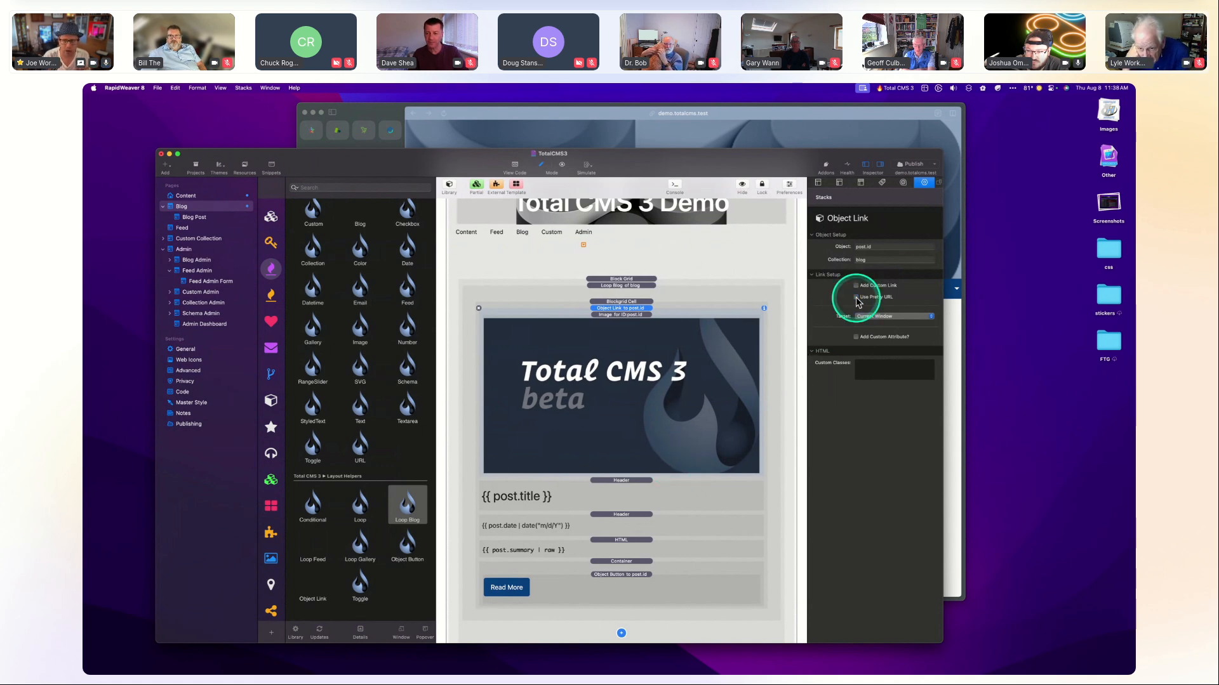
pyautogui.click(868, 299)
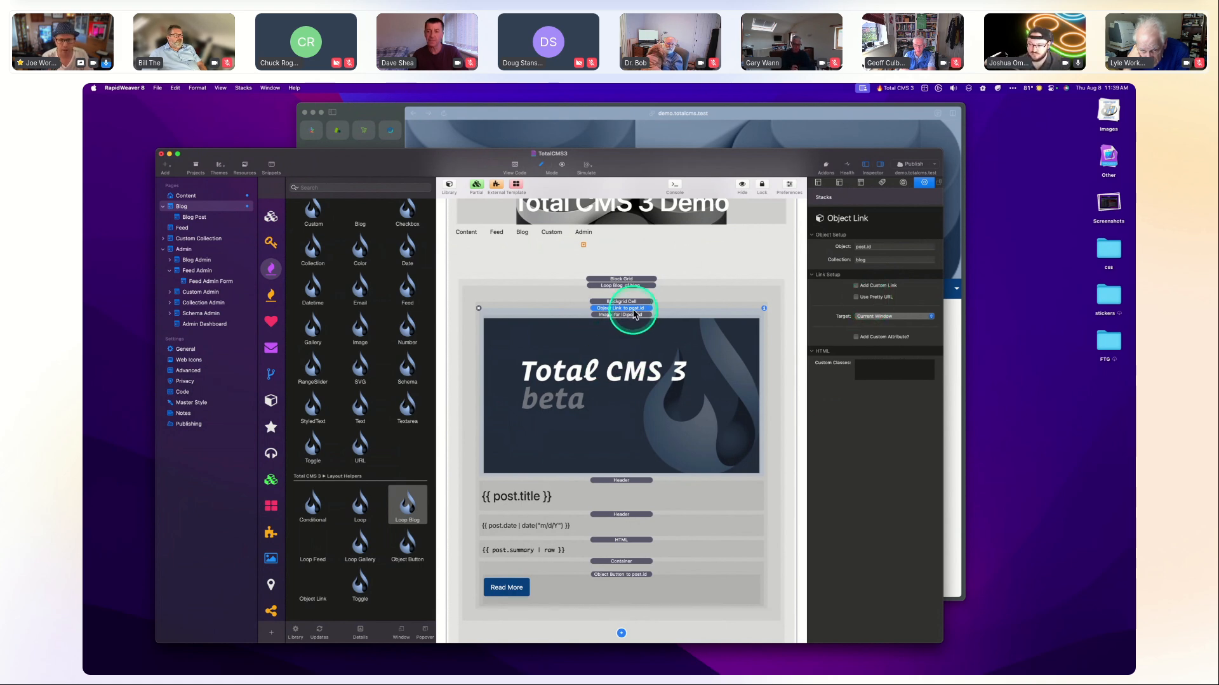
# Switch to Arc and view the Total CMS Utilities page in the Admin Dashboard.
pyautogui.click(525, 143)
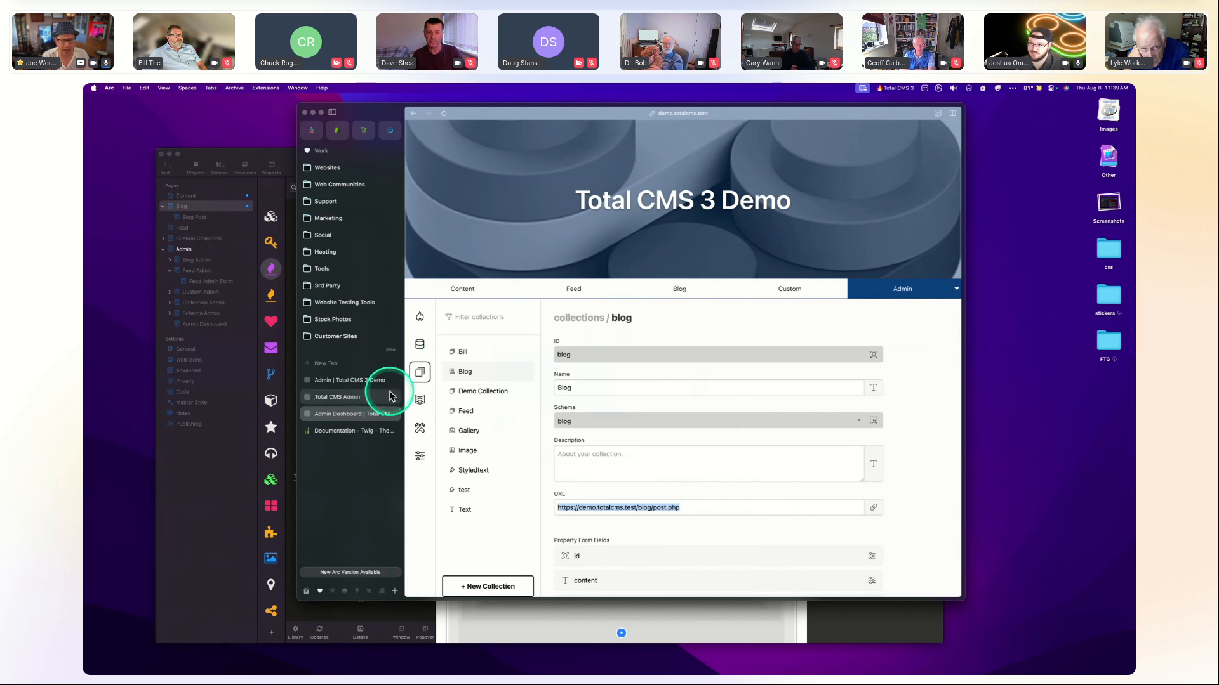
pyautogui.click(418, 430)
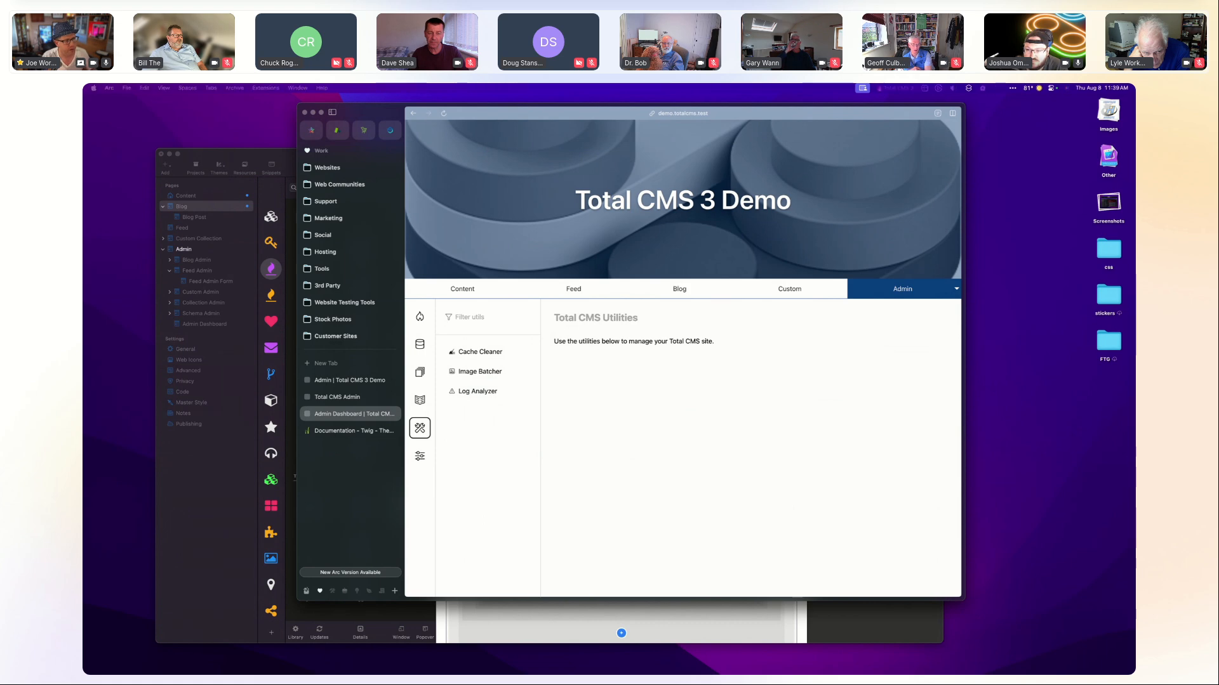
pyautogui.press('super+Tab')
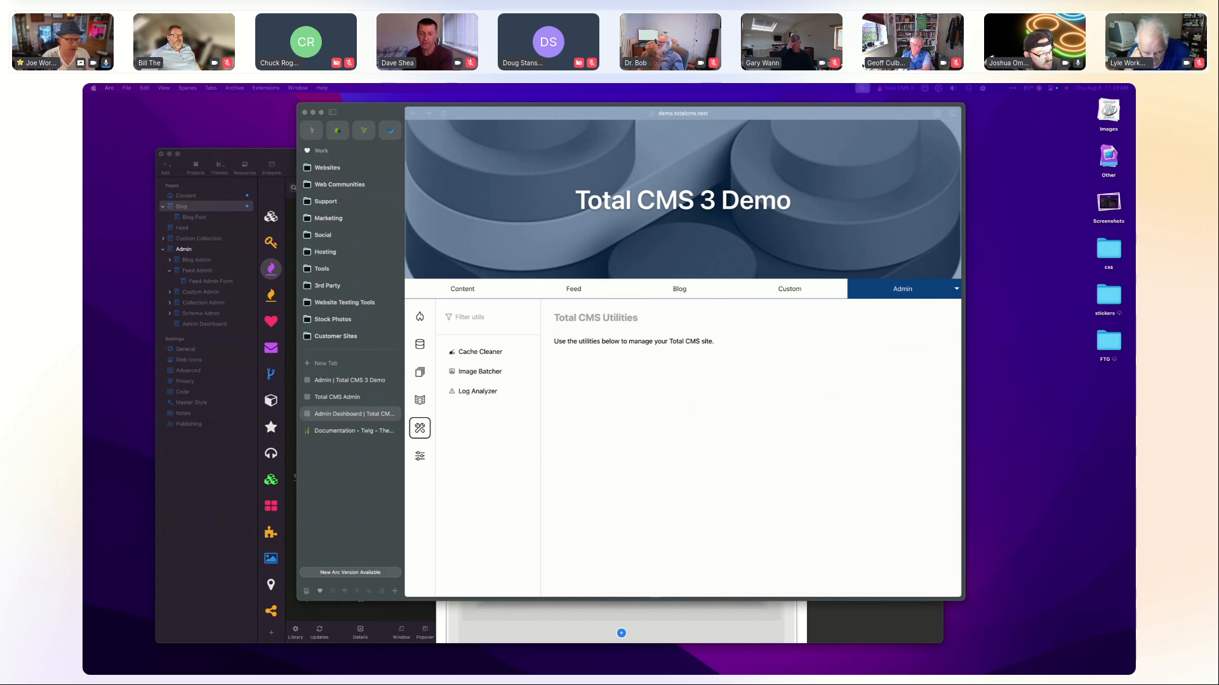
# Switch to RapidWeaver and review the Image stack's object ID, switching its custom collection and property option off and back on.
pyautogui.click(247, 464)
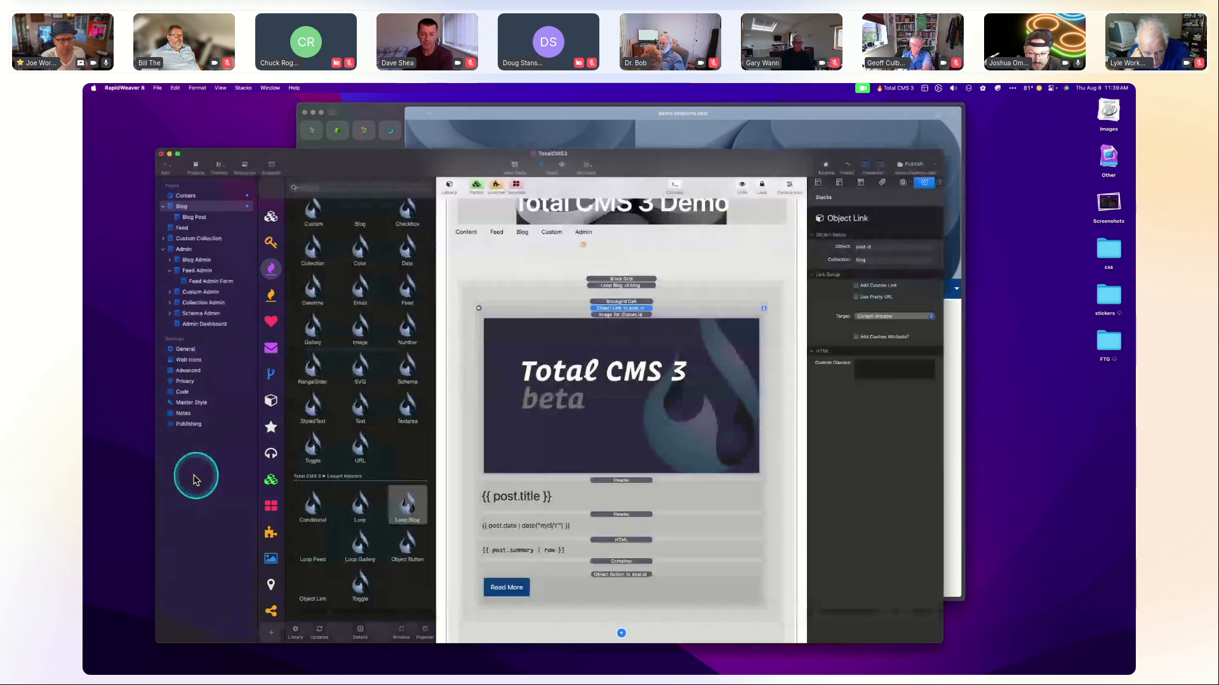
pyautogui.click(624, 322)
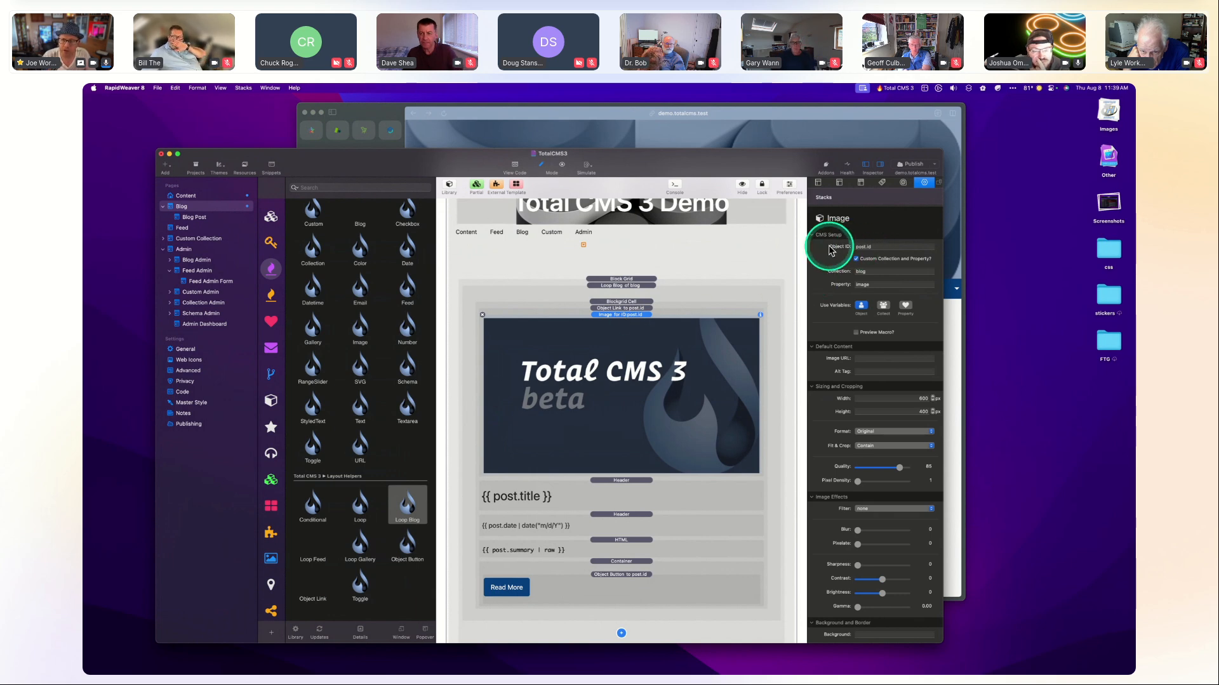
pyautogui.click(892, 246)
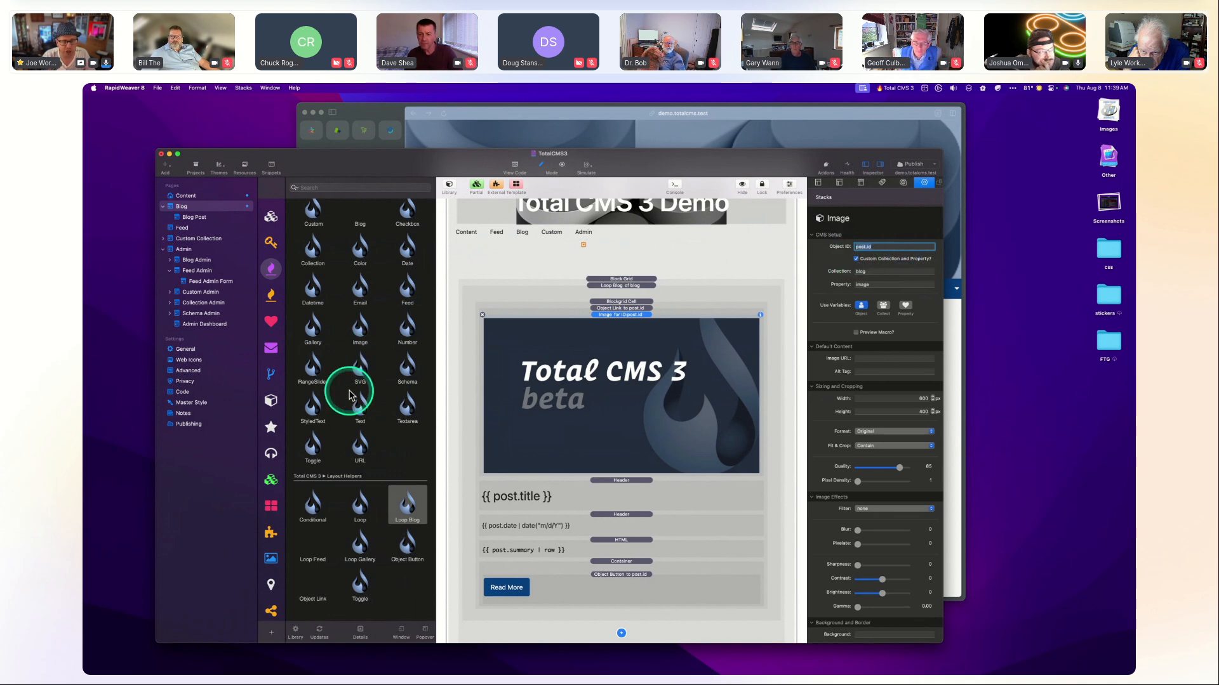
pyautogui.scroll(3, 348, 461)
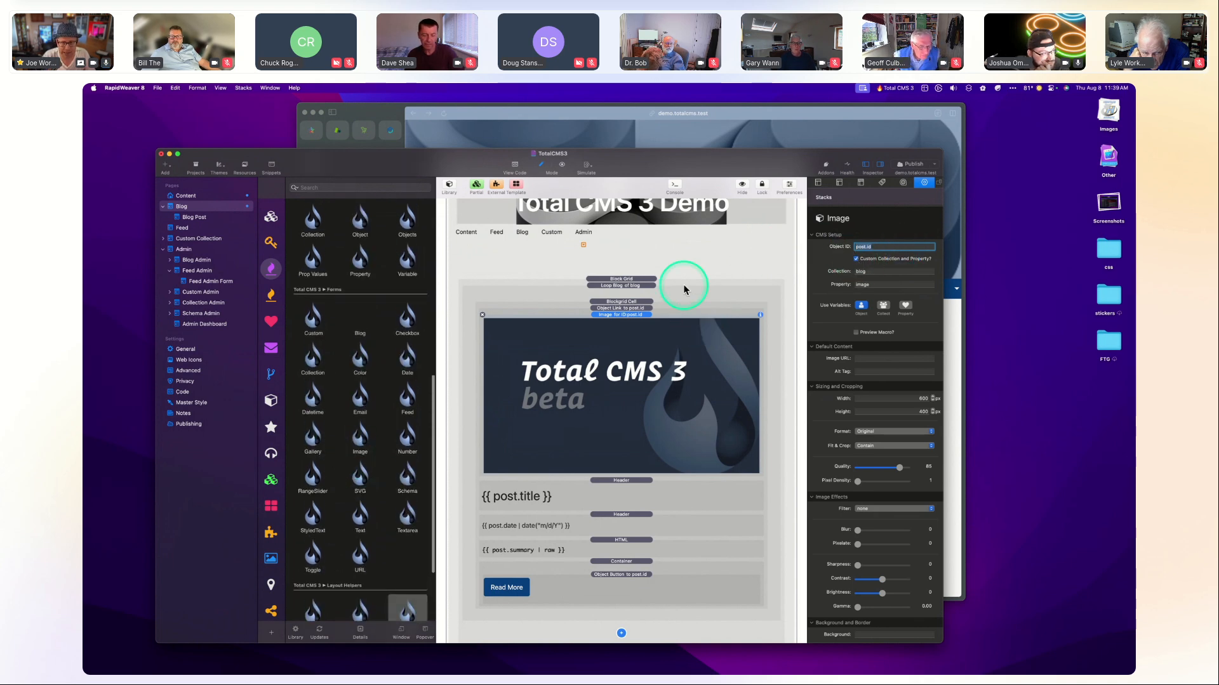
pyautogui.scroll(2, 654, 279)
pyautogui.scroll(-3, 645, 286)
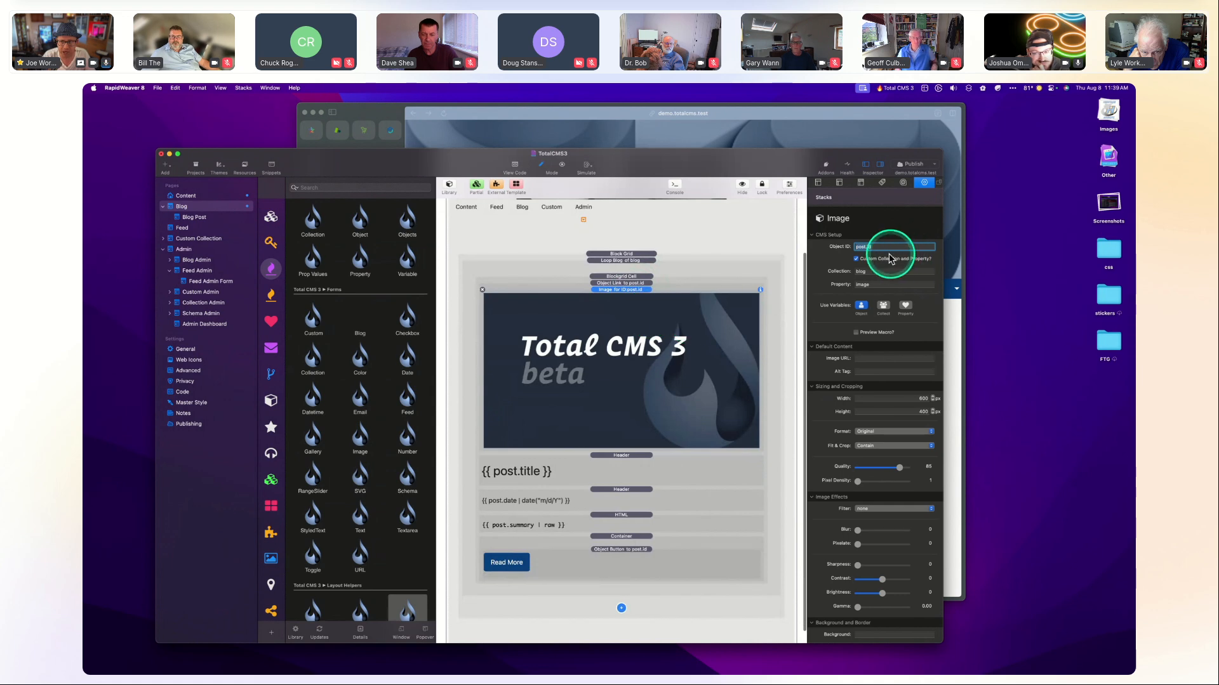
pyautogui.click(856, 260)
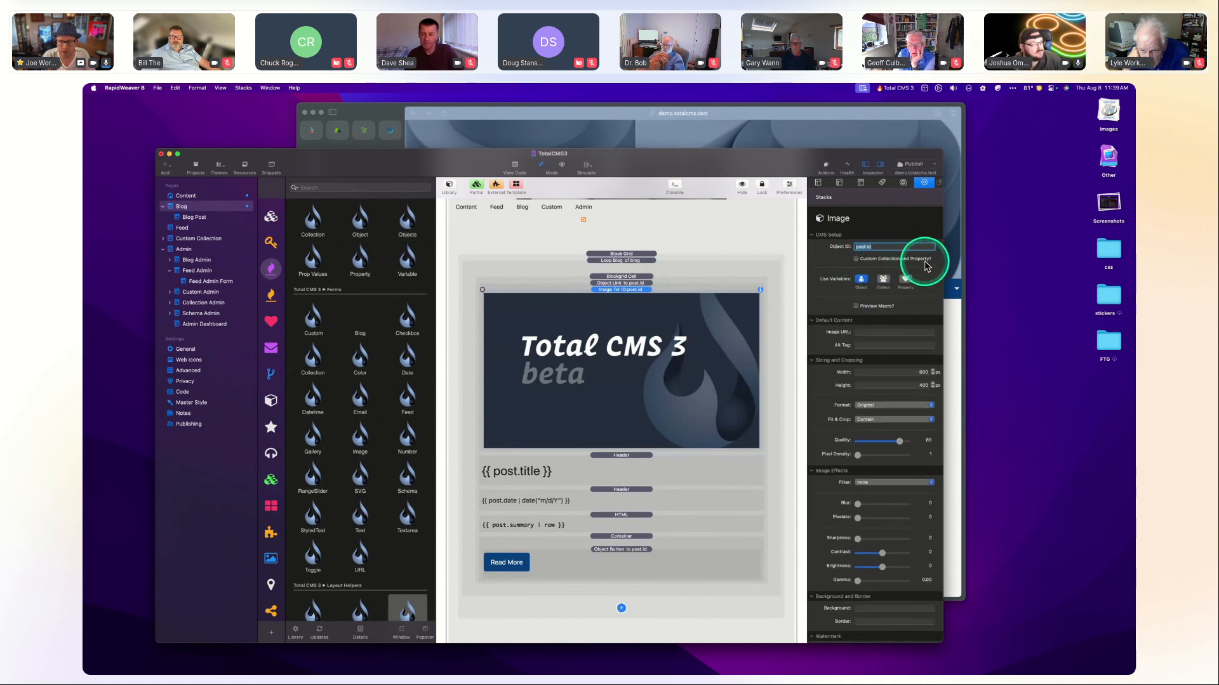
pyautogui.click(857, 260)
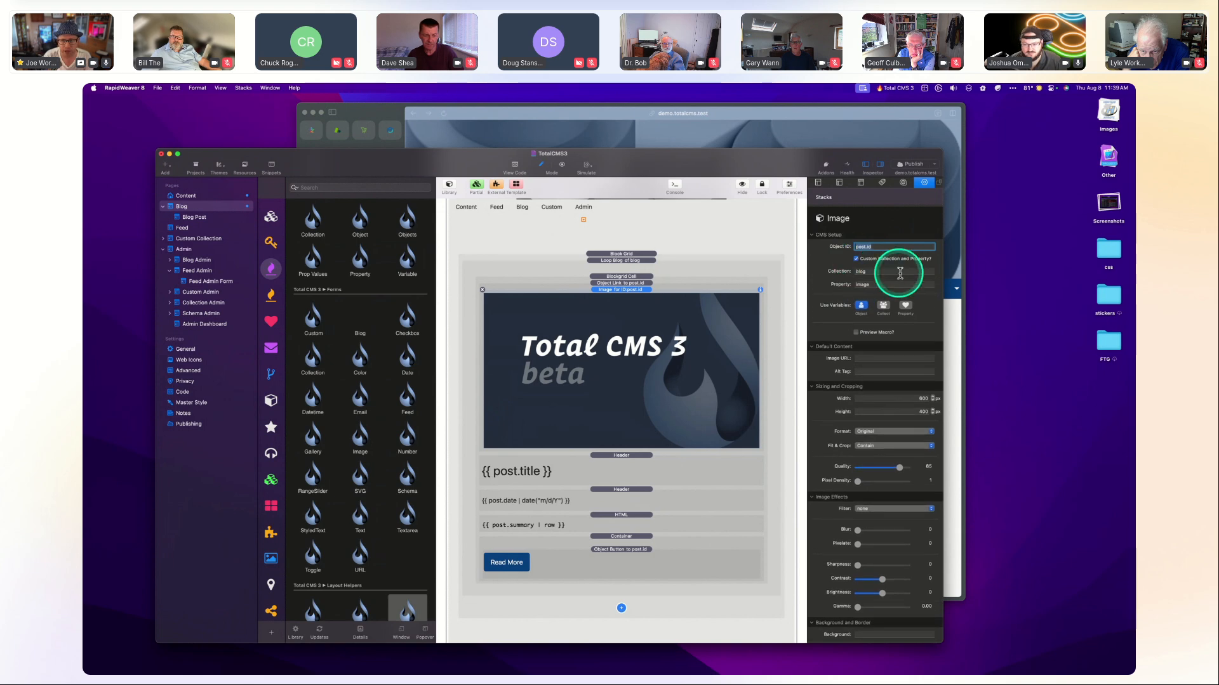
# Check the Image stack's collection and property fields, and switch to Arc to open the Blog collection's settings in the Total CMS admin.
pyautogui.click(877, 274)
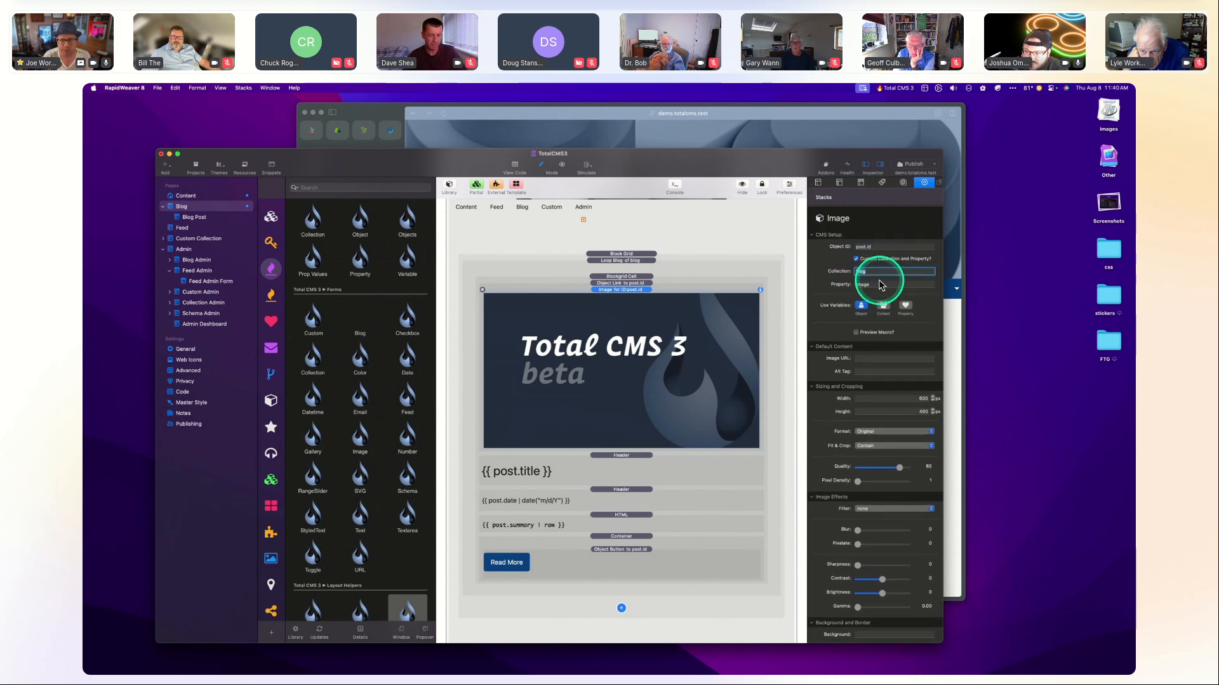
pyautogui.click(877, 285)
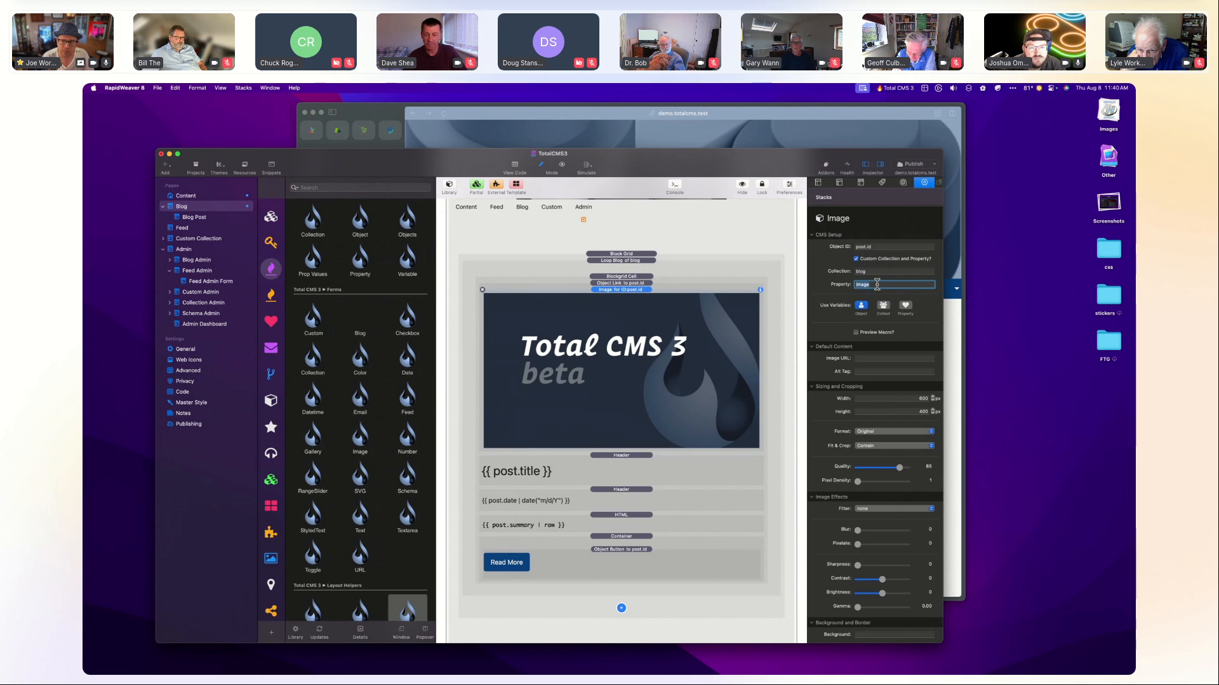
pyautogui.click(951, 325)
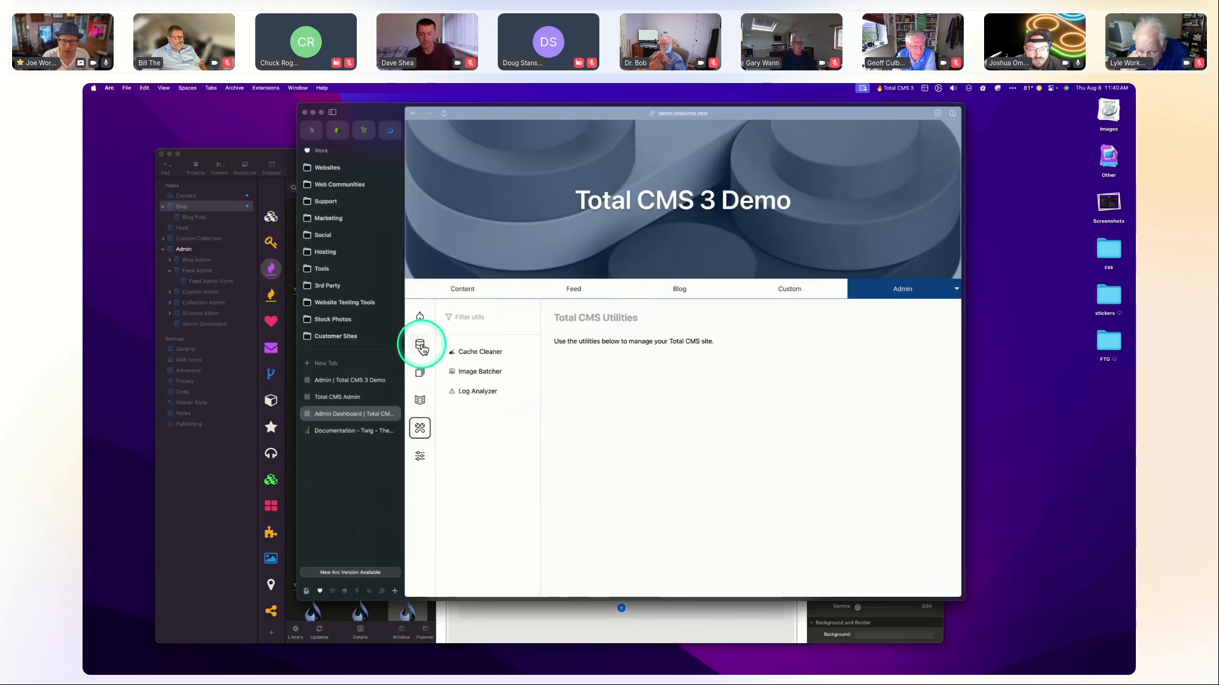
pyautogui.click(420, 373)
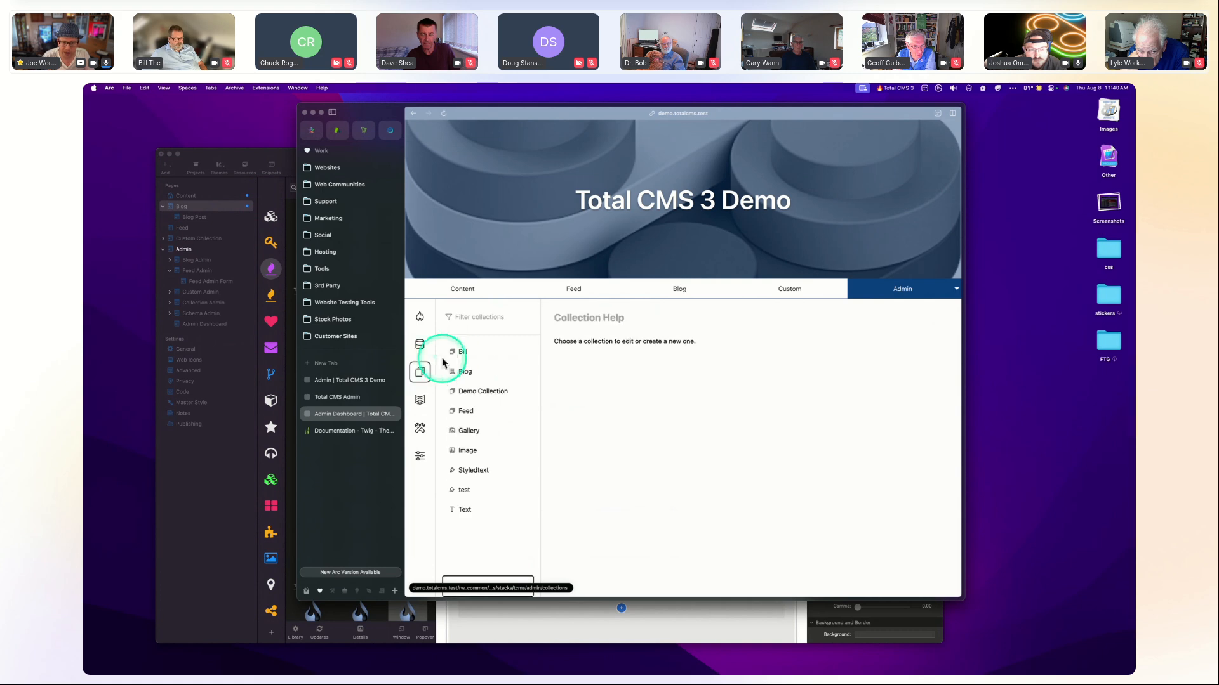
pyautogui.click(465, 372)
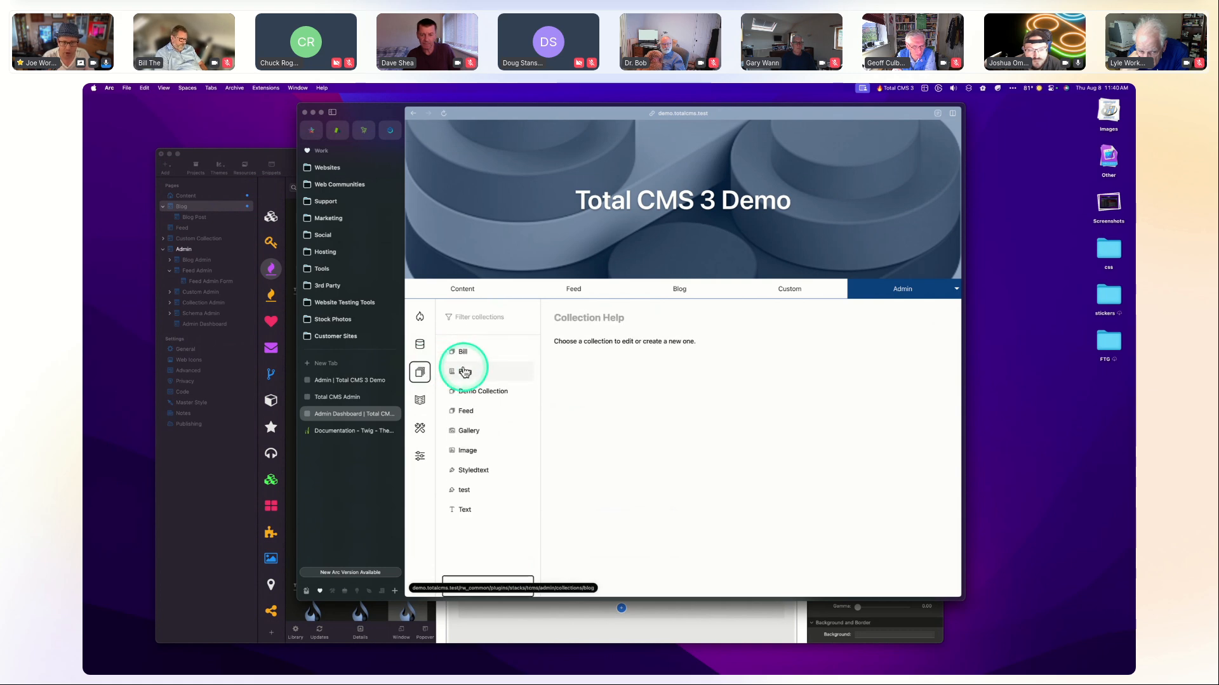
# Examine the Blog collection's property form fields, opening and closing the form info of the image property.
pyautogui.click(832, 323)
pyautogui.scroll(-5, 740, 378)
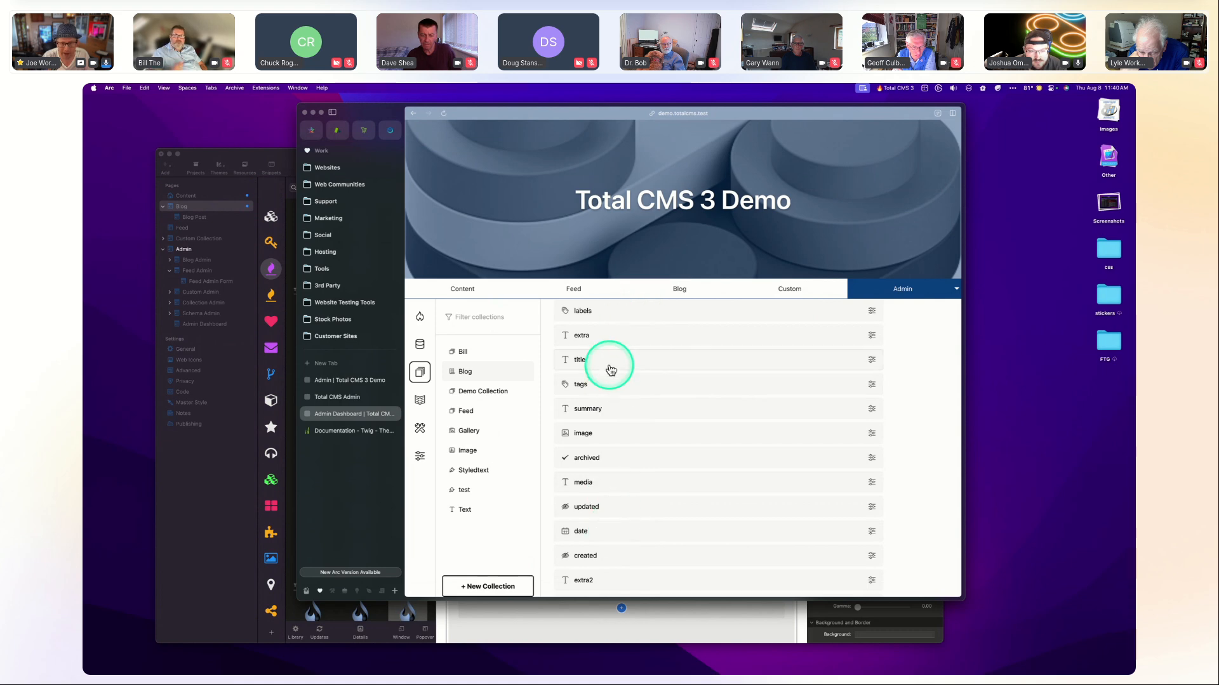
pyautogui.scroll(3, 611, 365)
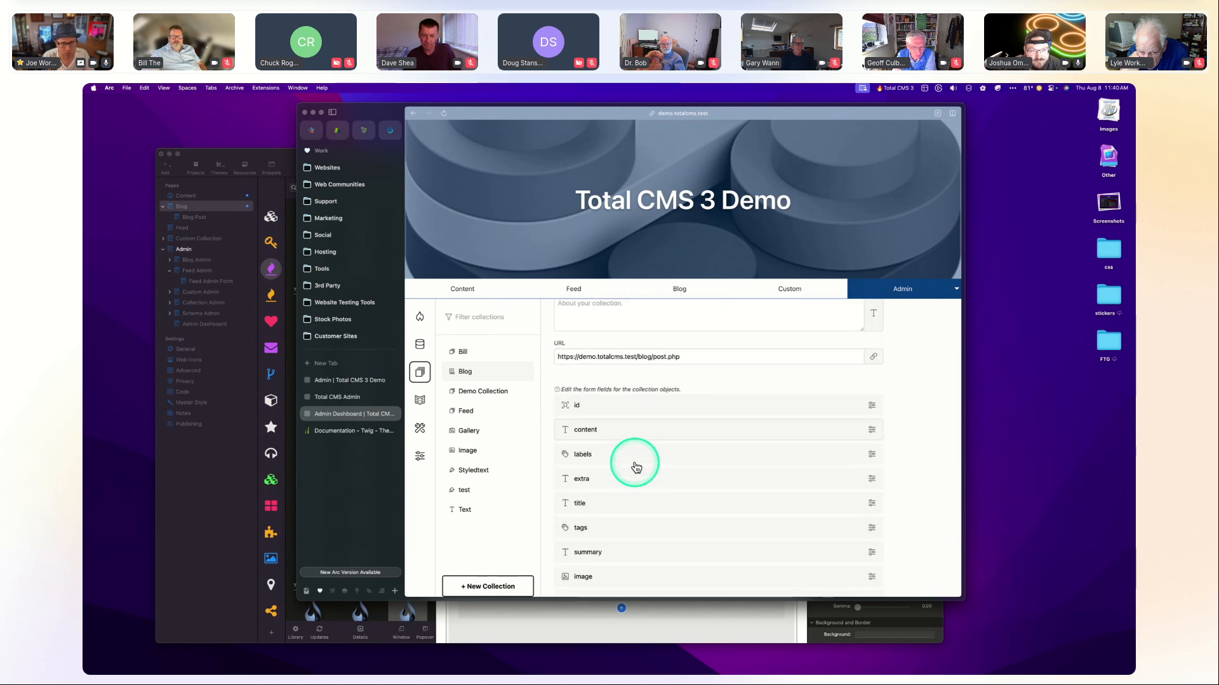
pyautogui.scroll(5, 635, 465)
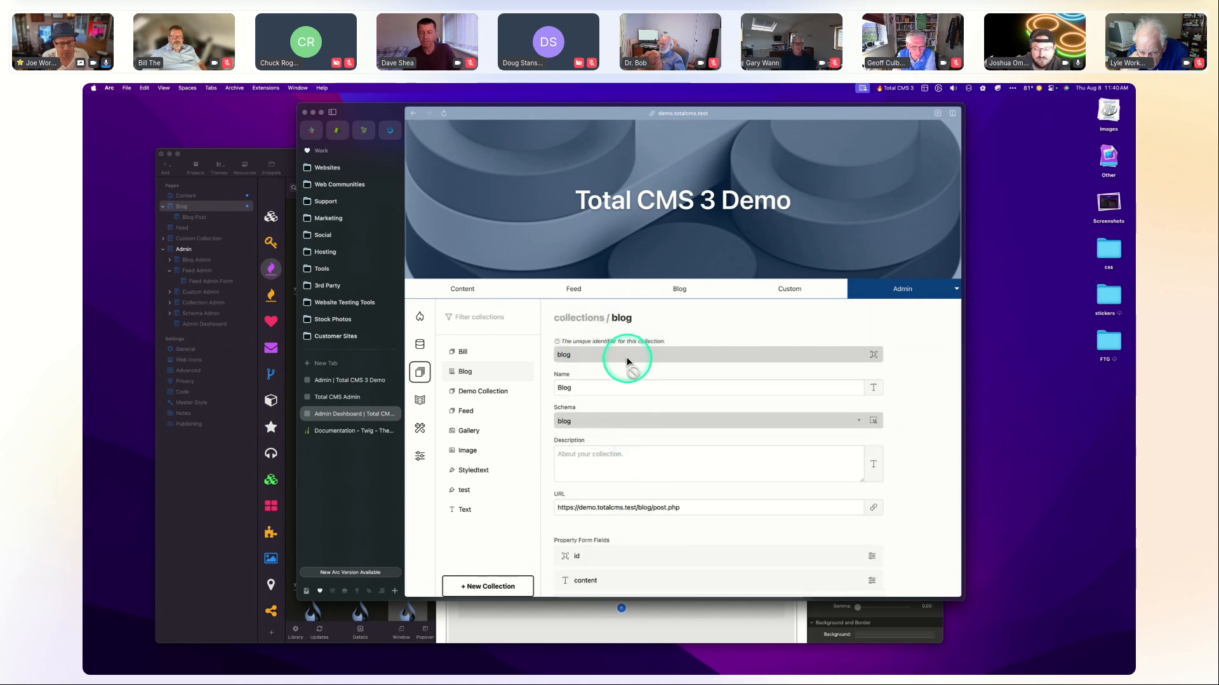
pyautogui.scroll(-8, 631, 429)
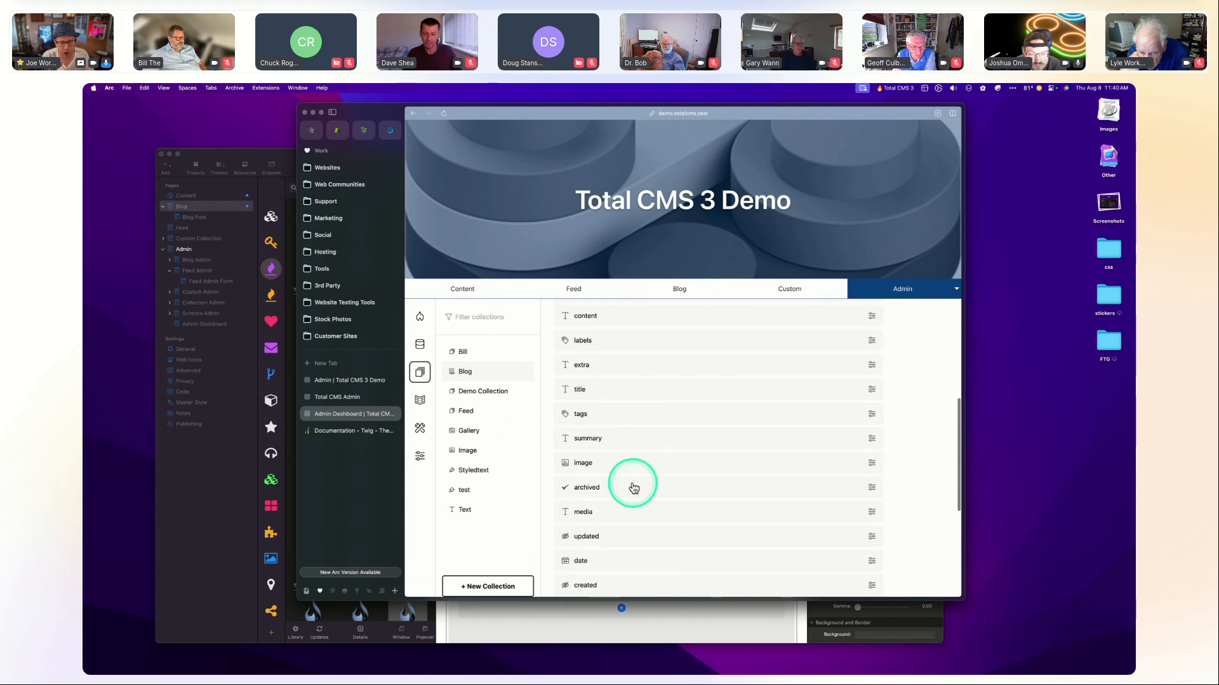
pyautogui.scroll(-5, 638, 416)
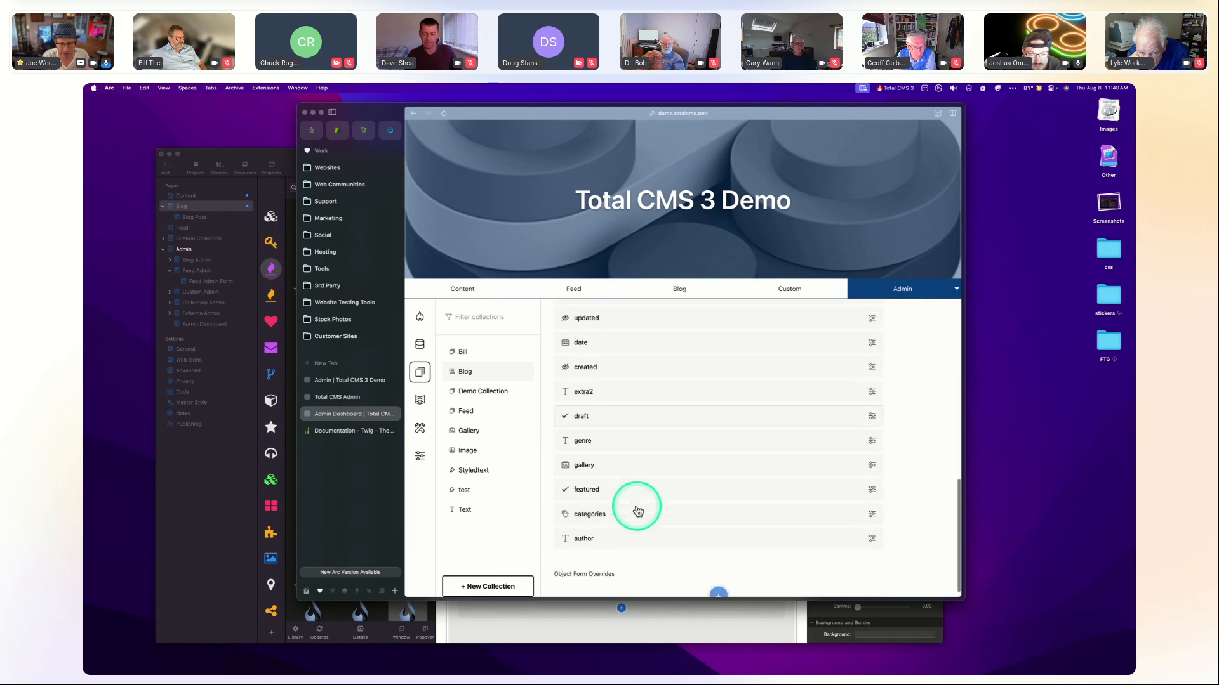
pyautogui.scroll(5, 637, 508)
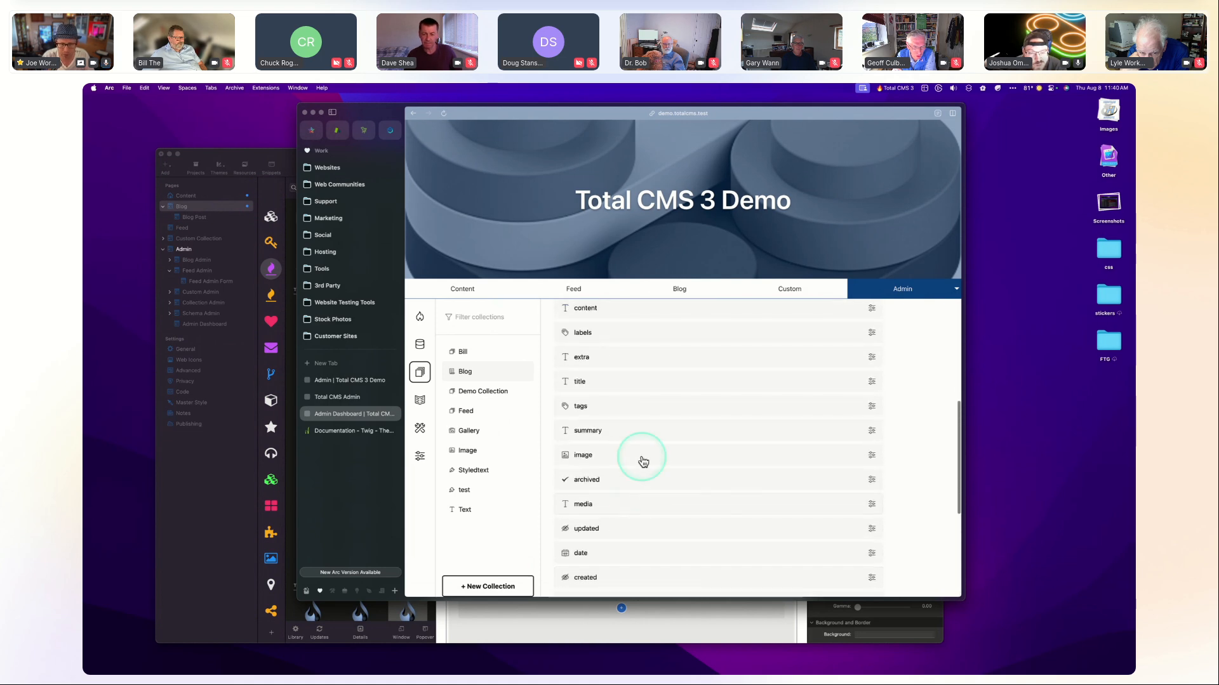
pyautogui.click(638, 455)
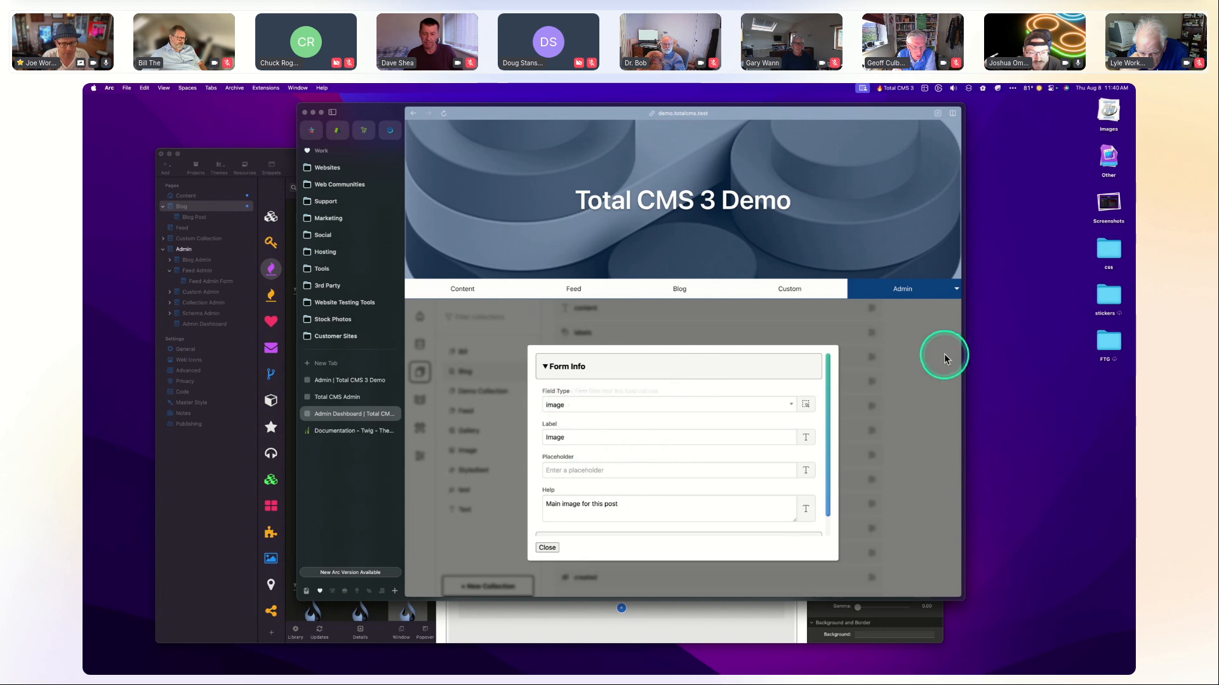
pyautogui.click(934, 374)
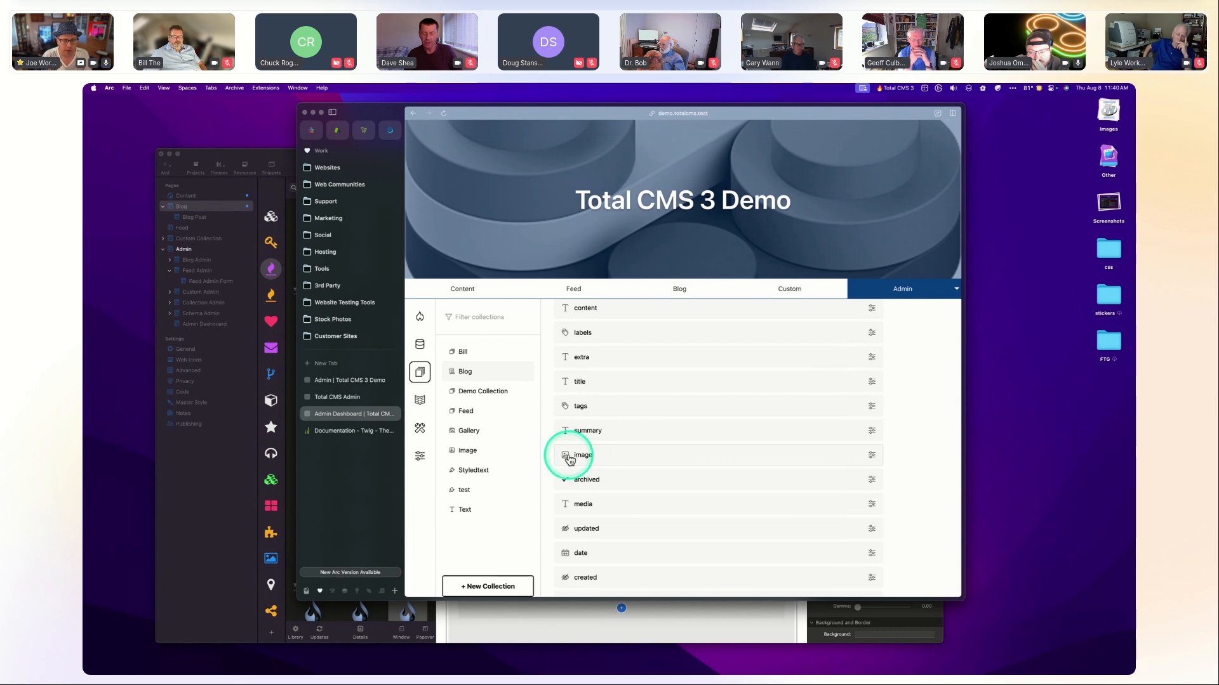
# Switch to RapidWeaver and review the Image stack's object ID and collection.
pyautogui.click(218, 527)
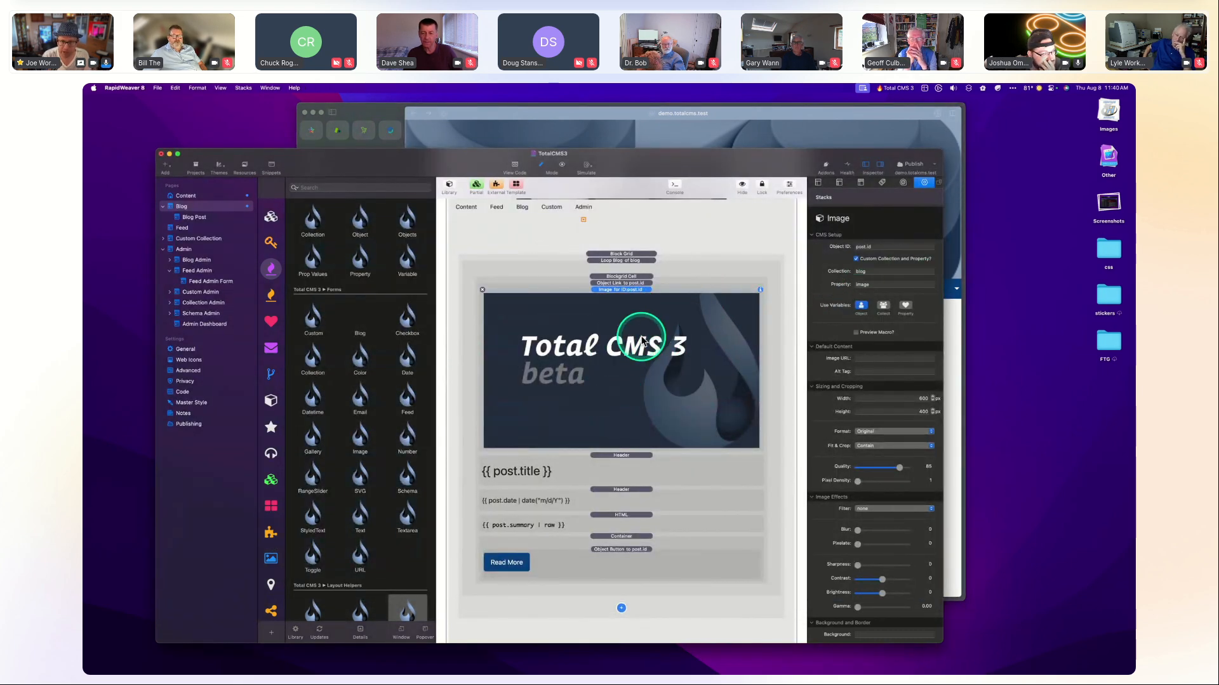
pyautogui.click(881, 248)
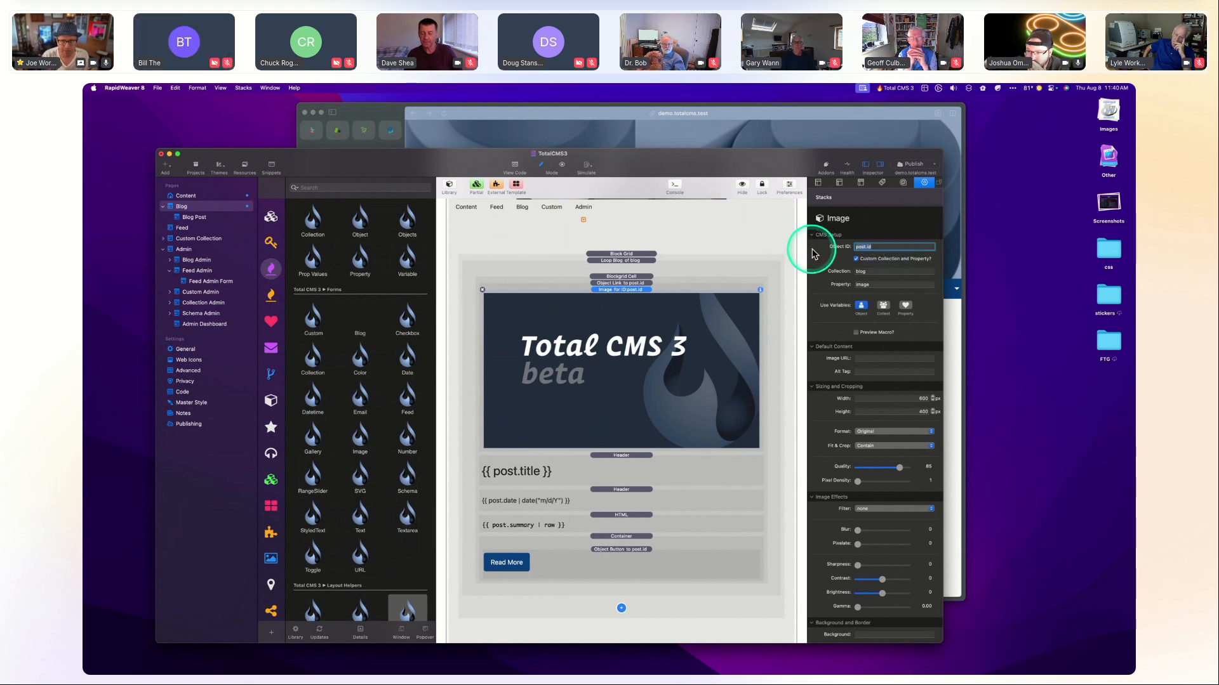
pyautogui.click(878, 272)
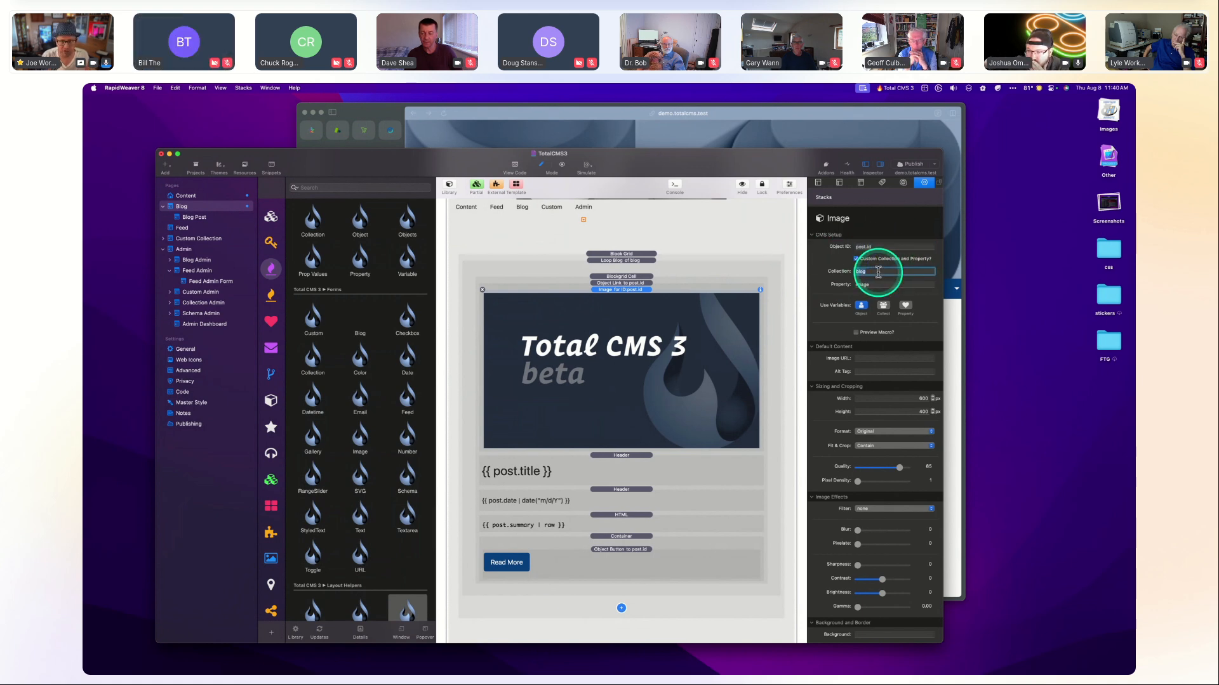
# Set the Image stack's property to screenshot and its collection to products.
pyautogui.click(877, 284)
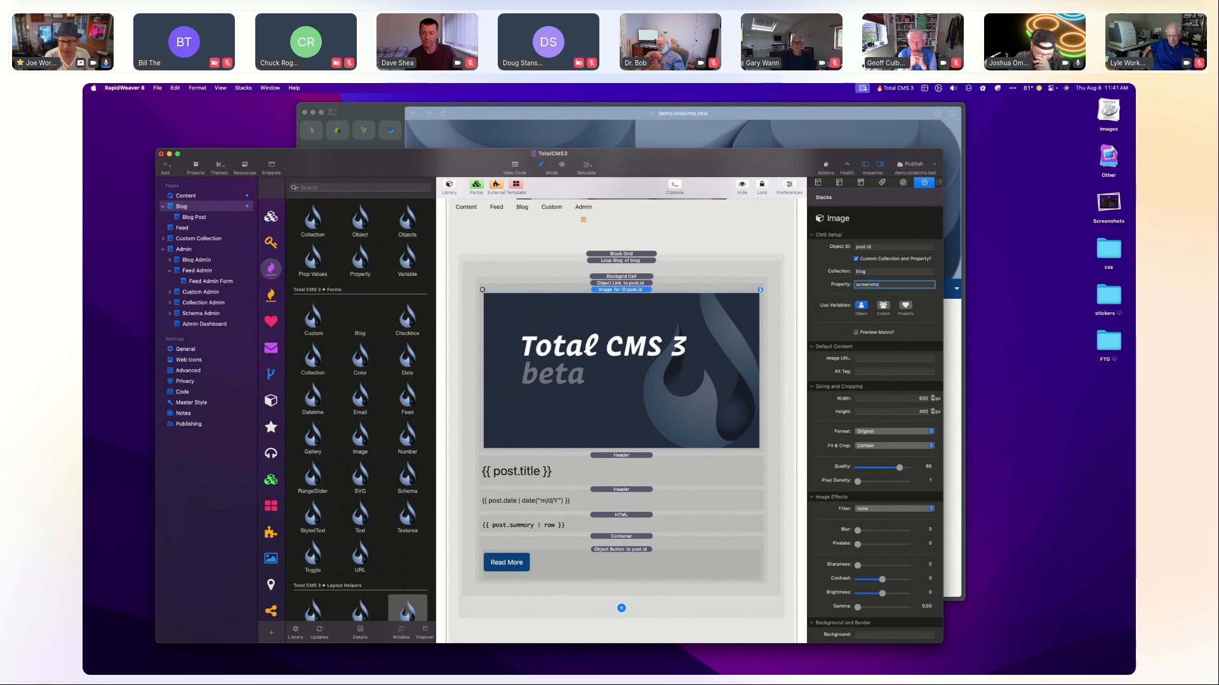
pyautogui.press('Tab')
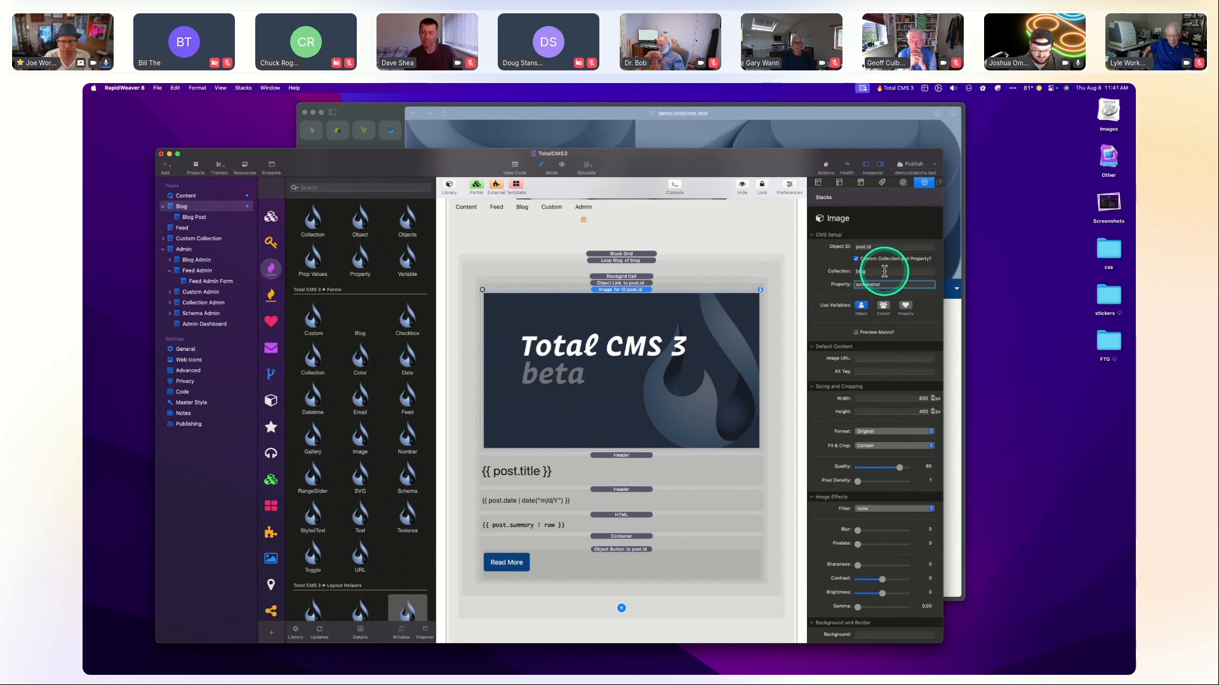
pyautogui.click(884, 271)
pyautogui.write('products')
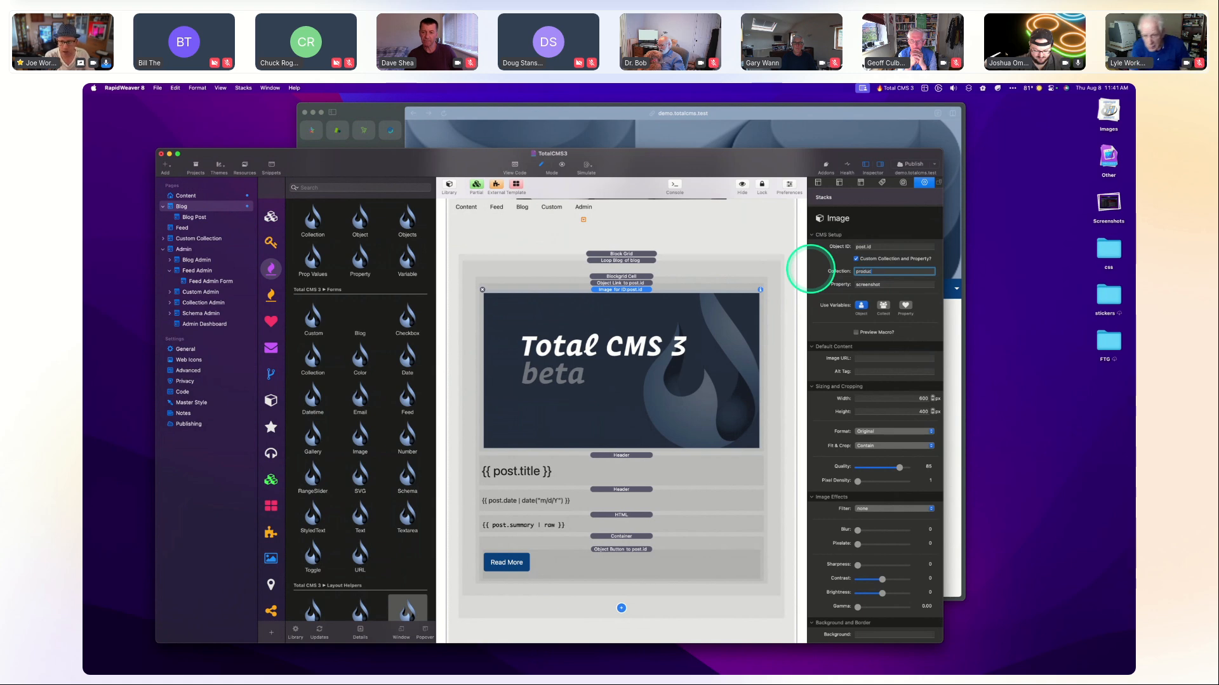
# Review both custom fields and restore the Image stack's collection to blog and its property to image.
pyautogui.click(885, 285)
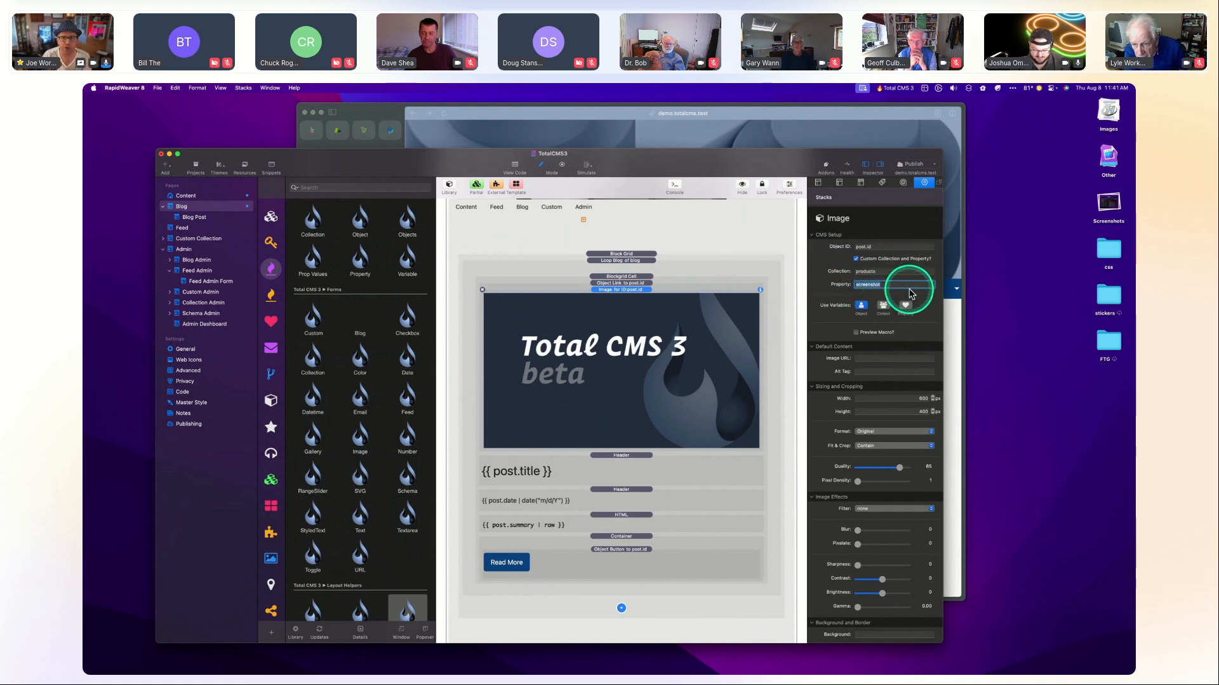
pyautogui.click(882, 272)
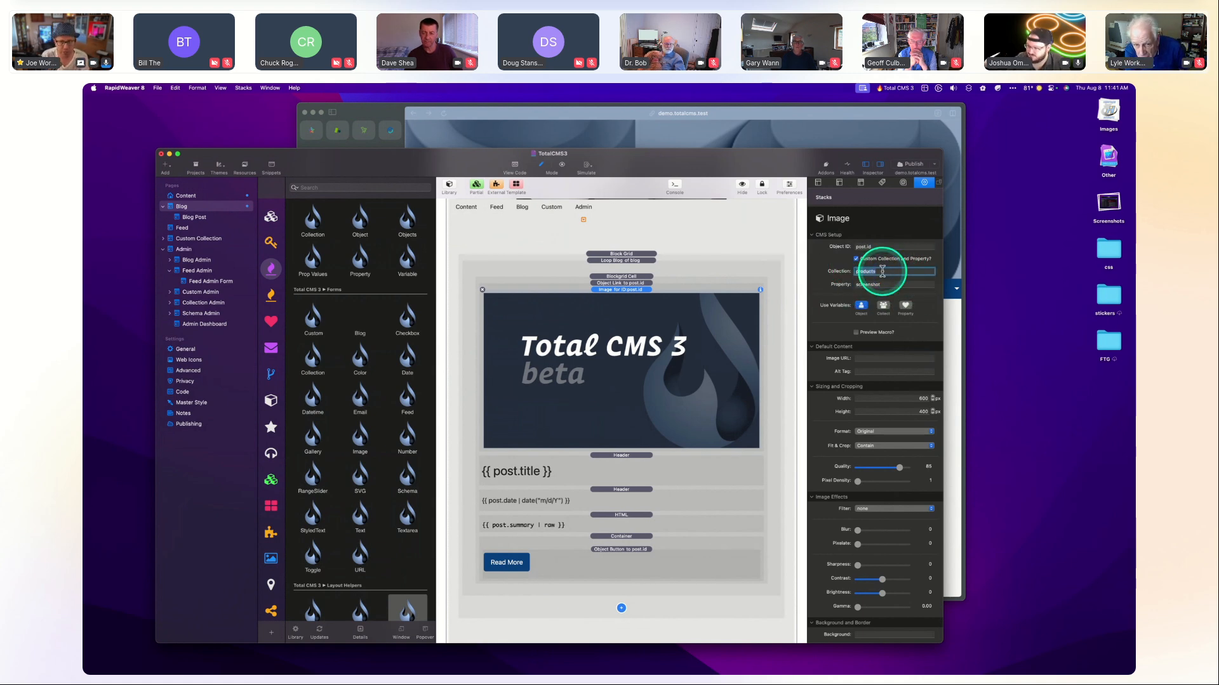
pyautogui.click(900, 284)
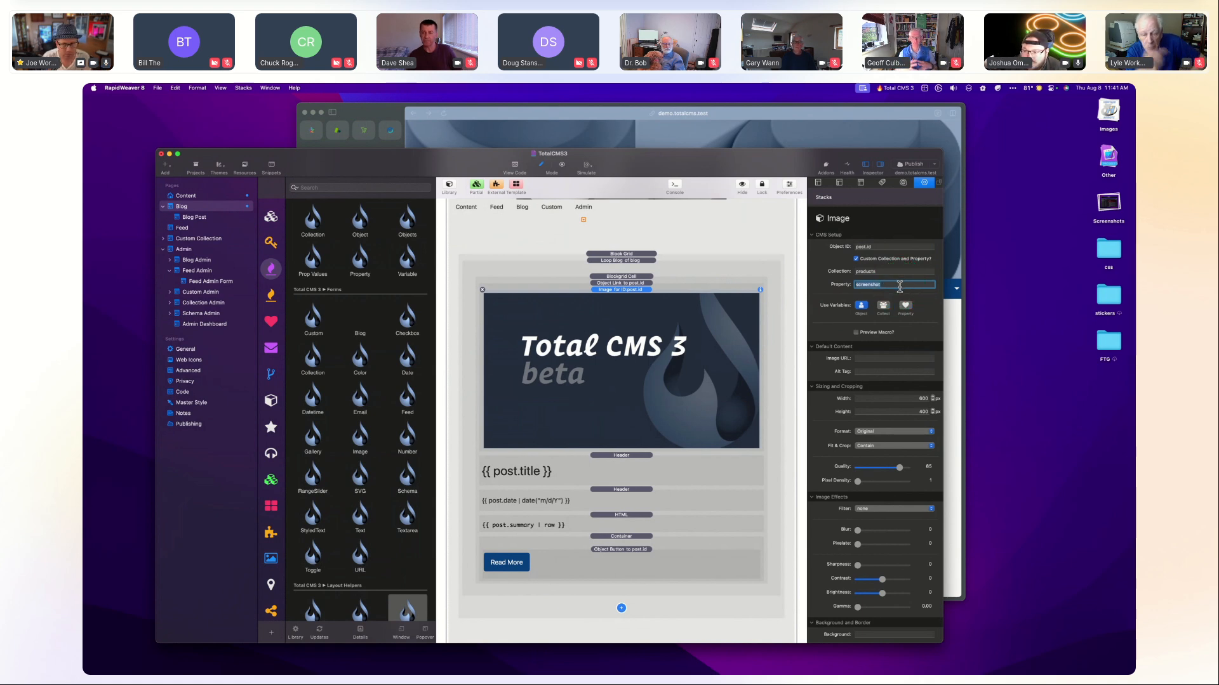
pyautogui.click(888, 271)
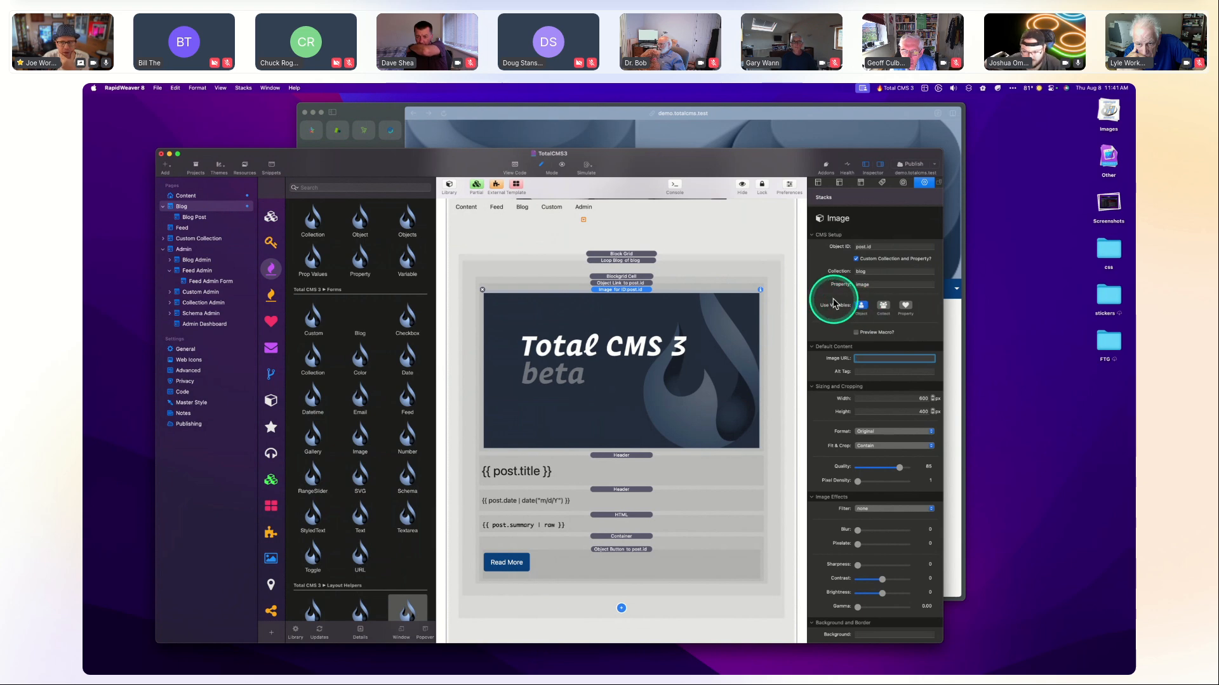
# Examine the Image stack's object ID in relation to the Loop Blog stack and Blockgrid Cell that contain it.
pyautogui.click(879, 247)
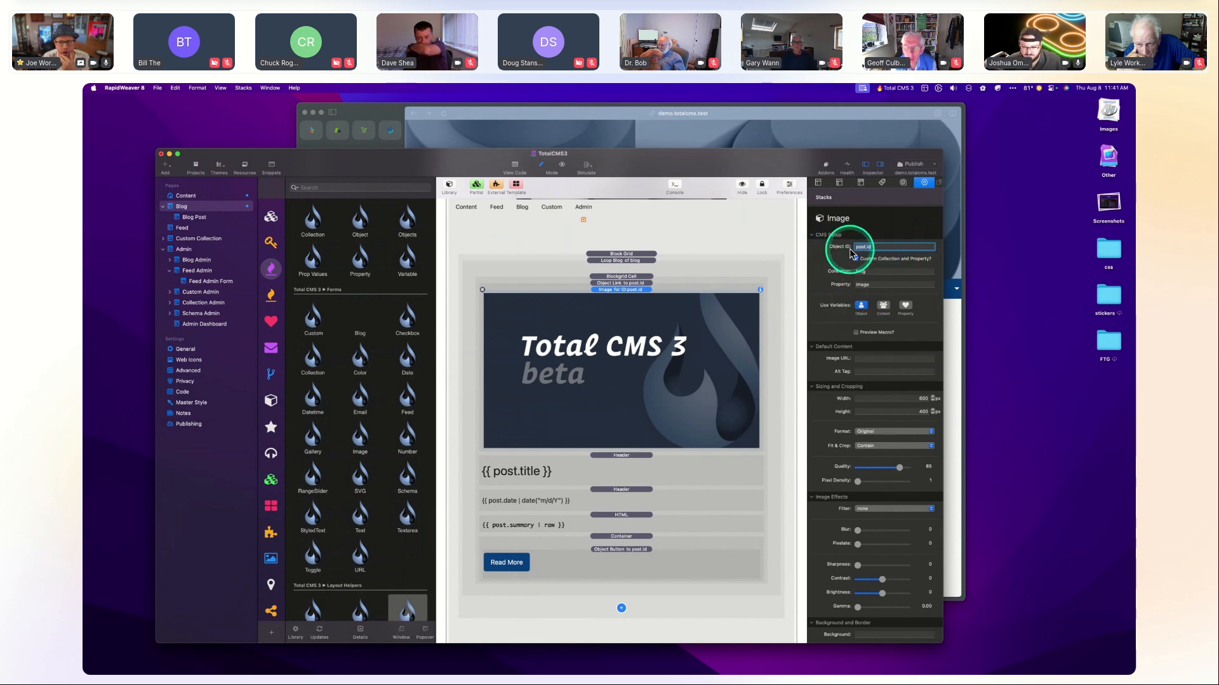
pyautogui.moveTo(879, 246); pyautogui.dragTo(813, 248)
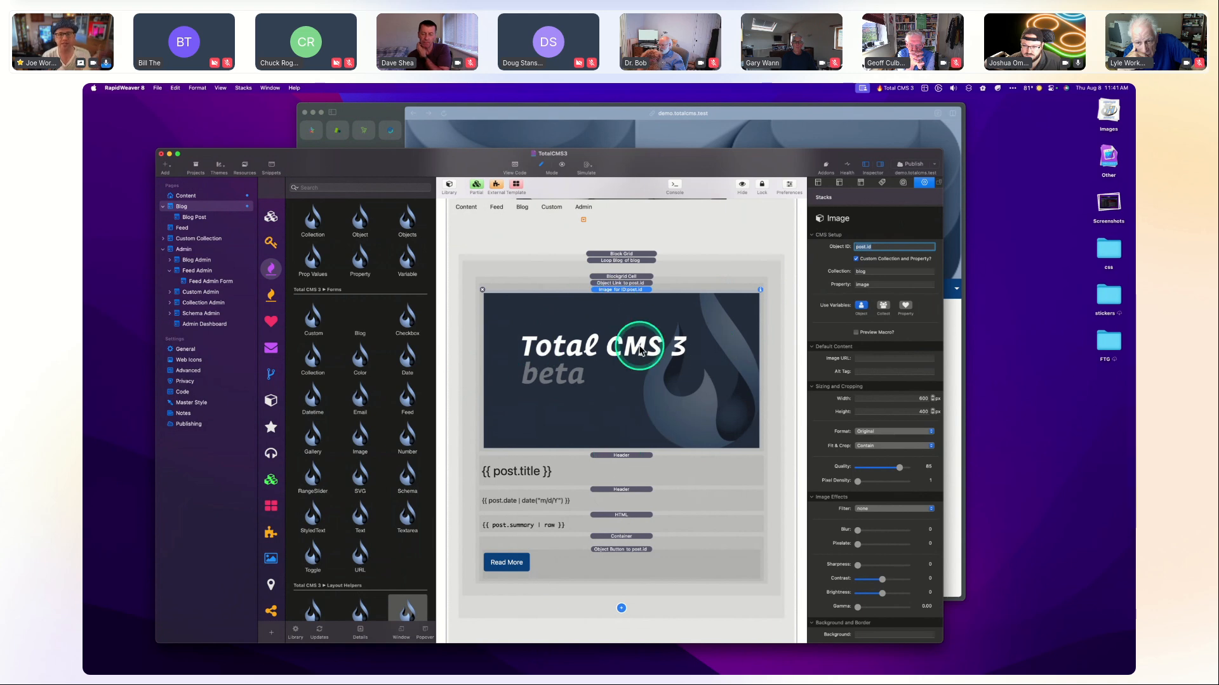
pyautogui.click(621, 260)
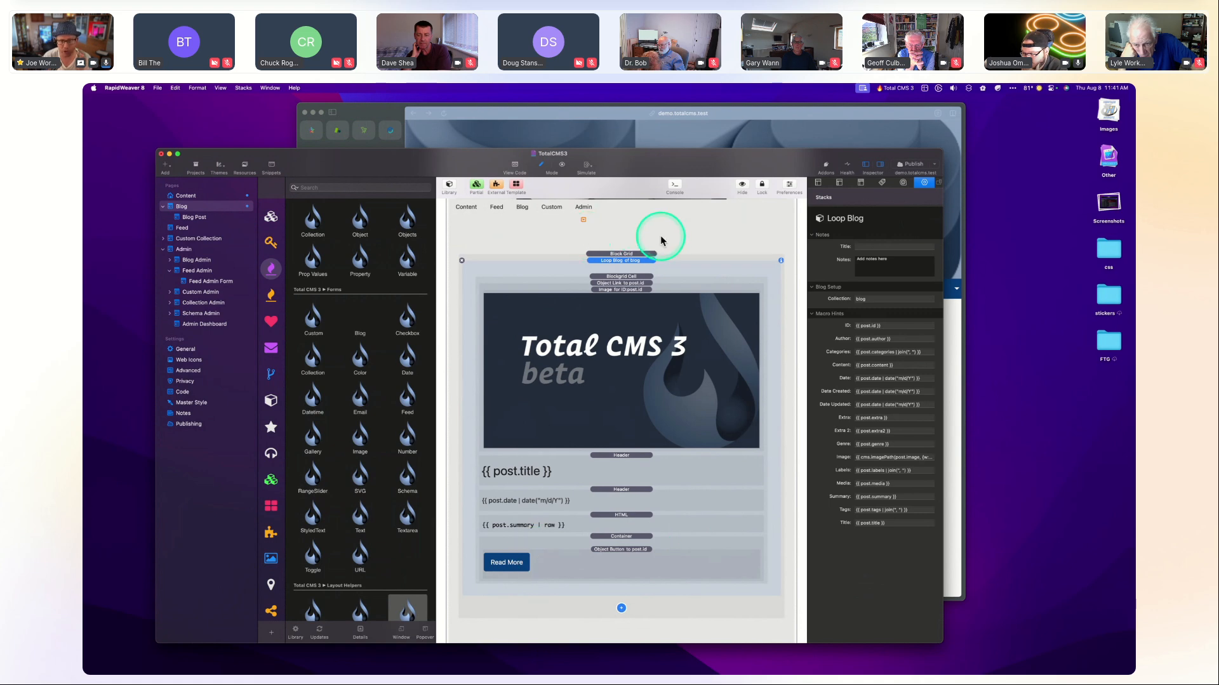
pyautogui.click(621, 276)
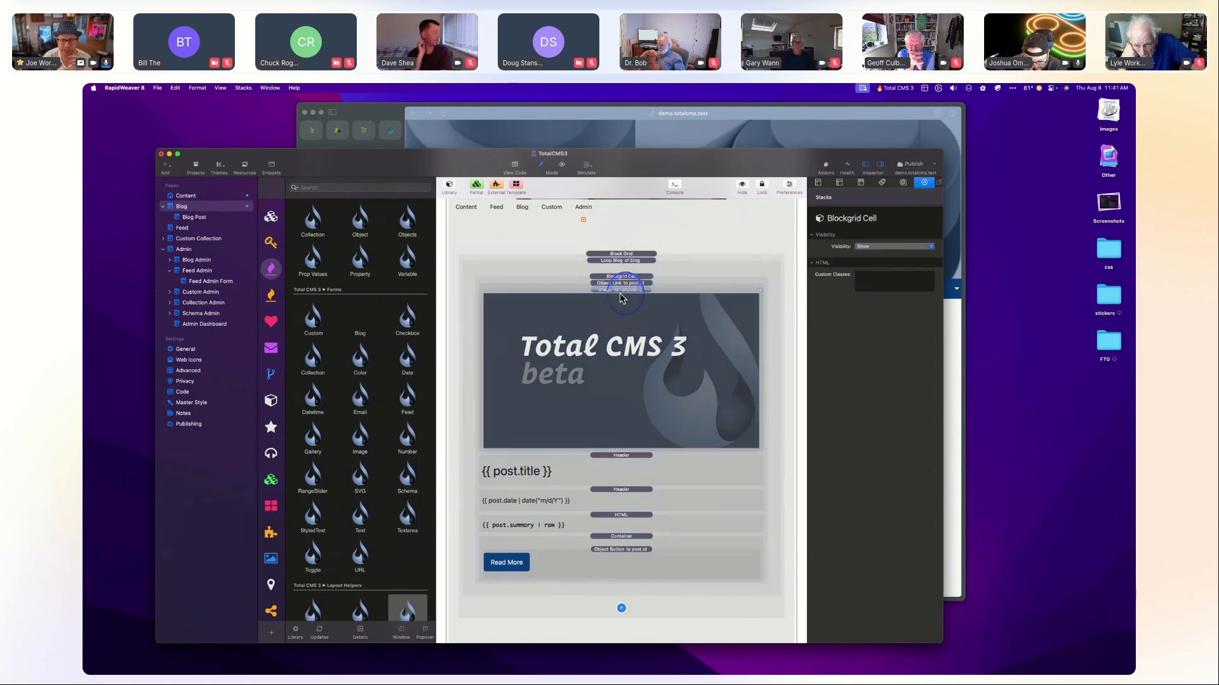
pyautogui.click(621, 290)
pyautogui.click(879, 246)
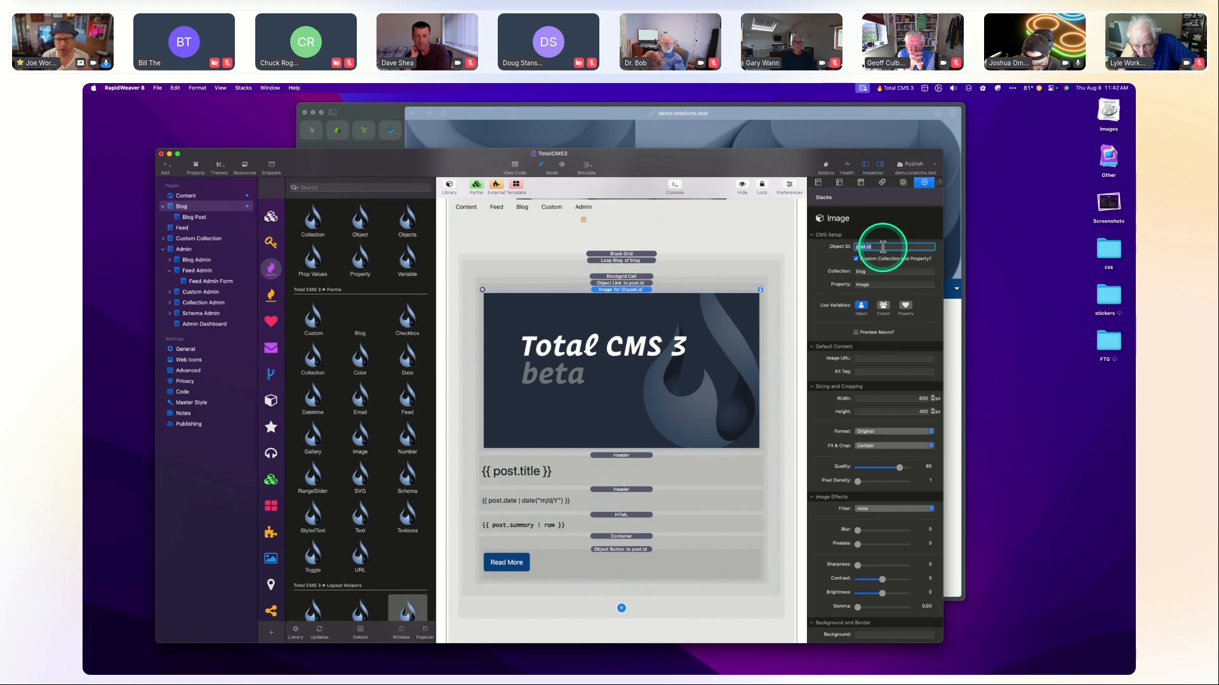
pyautogui.moveTo(882, 247); pyautogui.dragTo(843, 250)
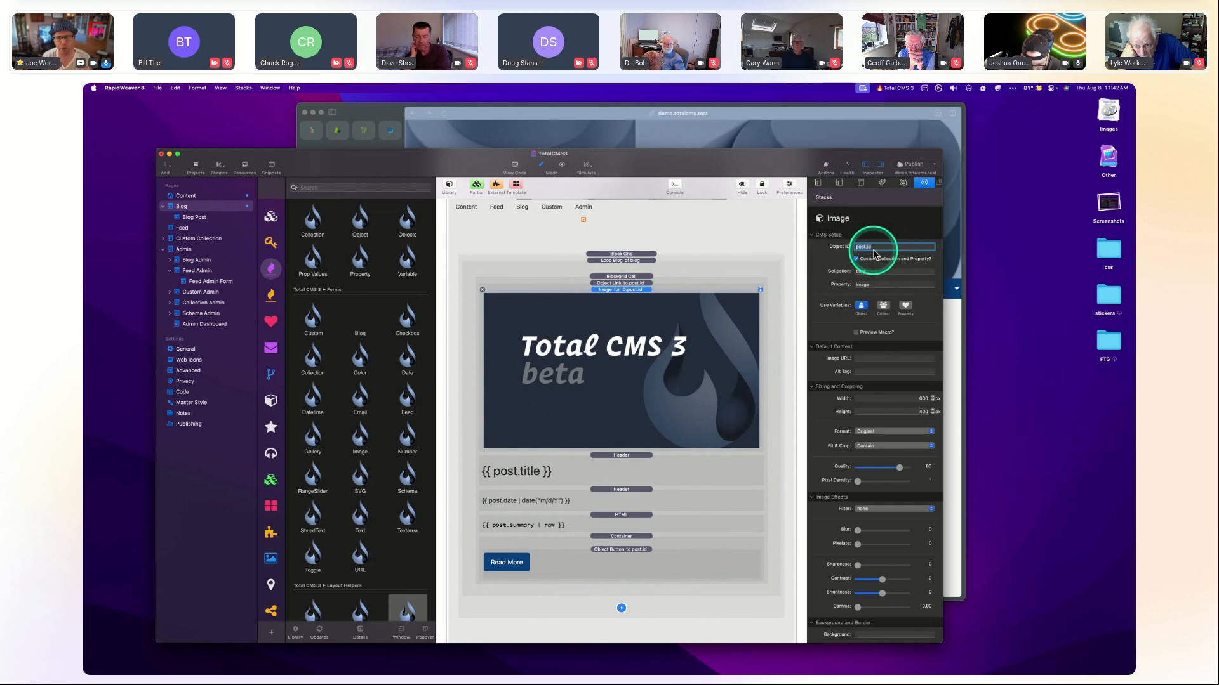
# Switch the Image stack's Object variable option off and back on, and review the object ID it applies to.
pyautogui.click(860, 305)
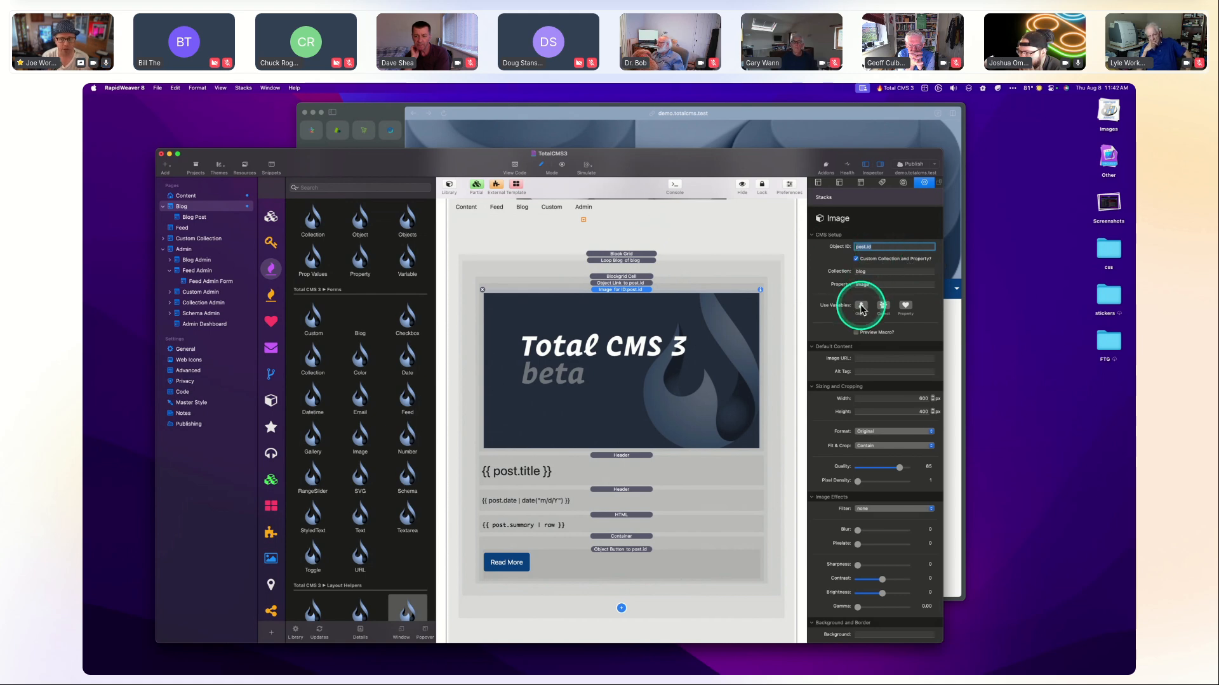
pyautogui.click(861, 307)
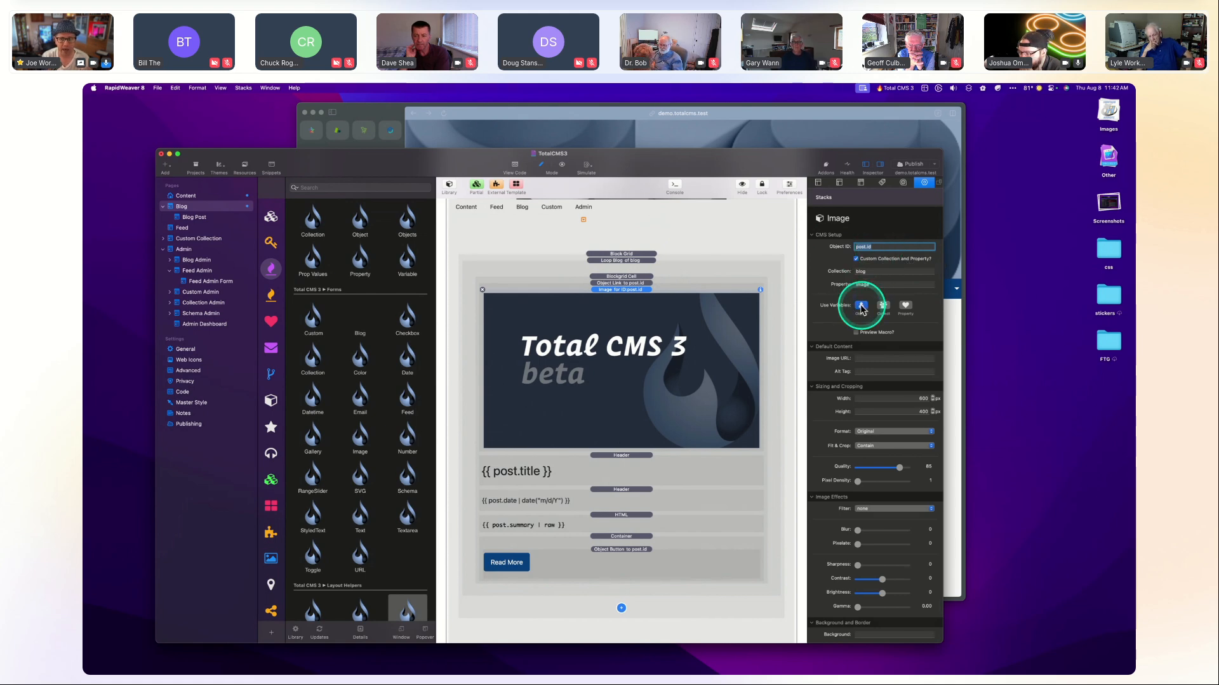
pyautogui.click(888, 247)
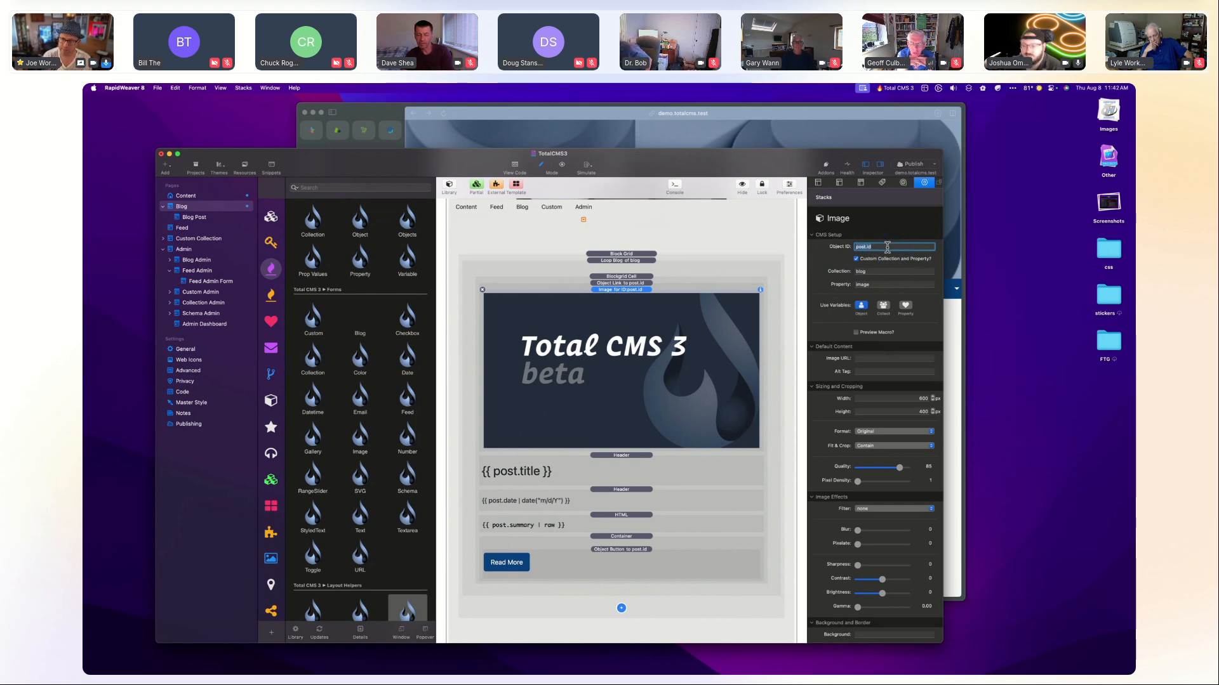
# Review the Image stack's collection and property variable options against its custom collection field.
pyautogui.click(884, 306)
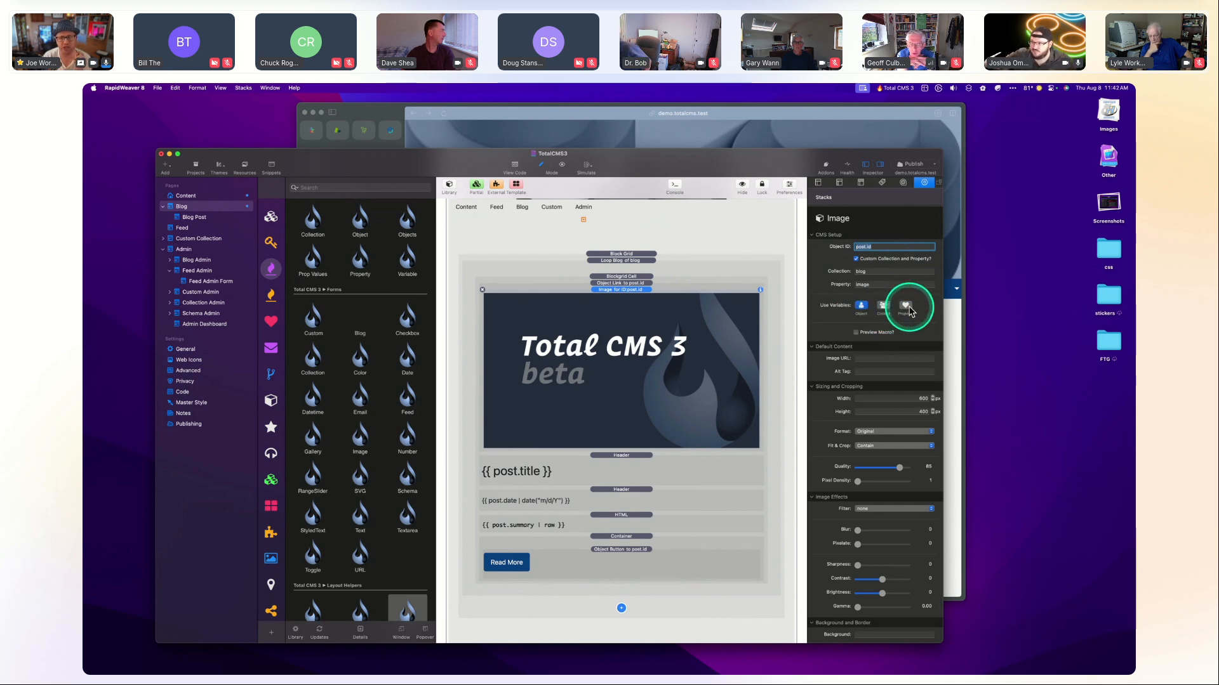
pyautogui.click(886, 309)
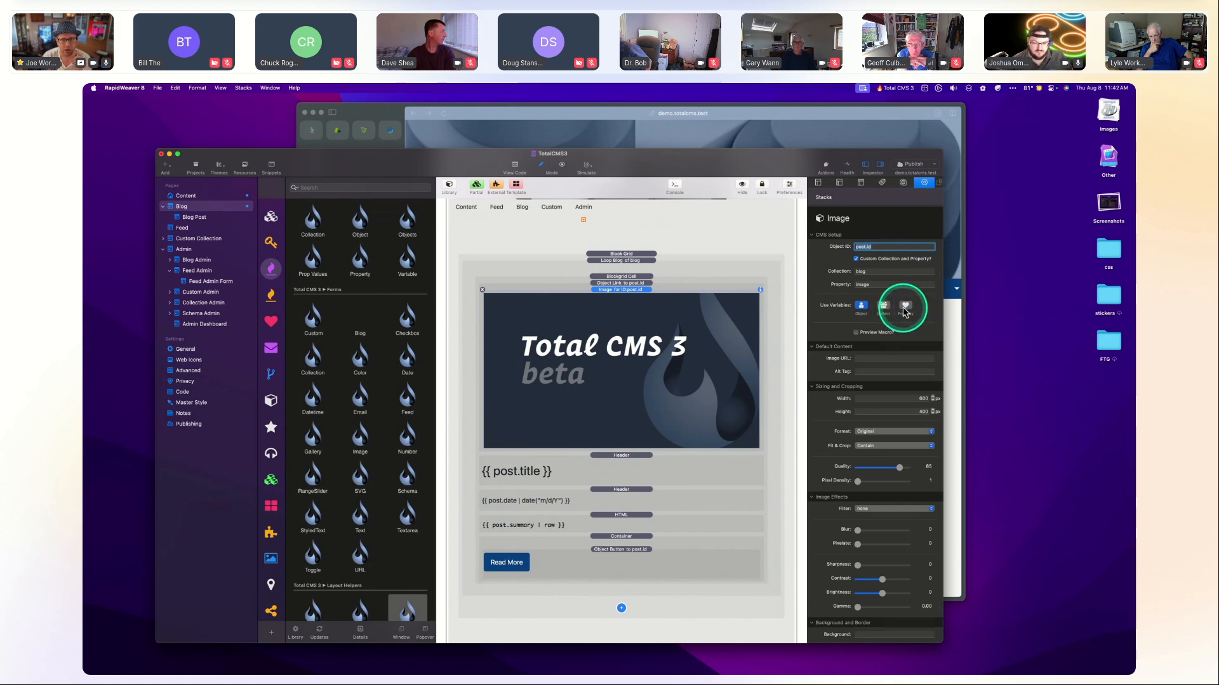
pyautogui.doubleClick(864, 273)
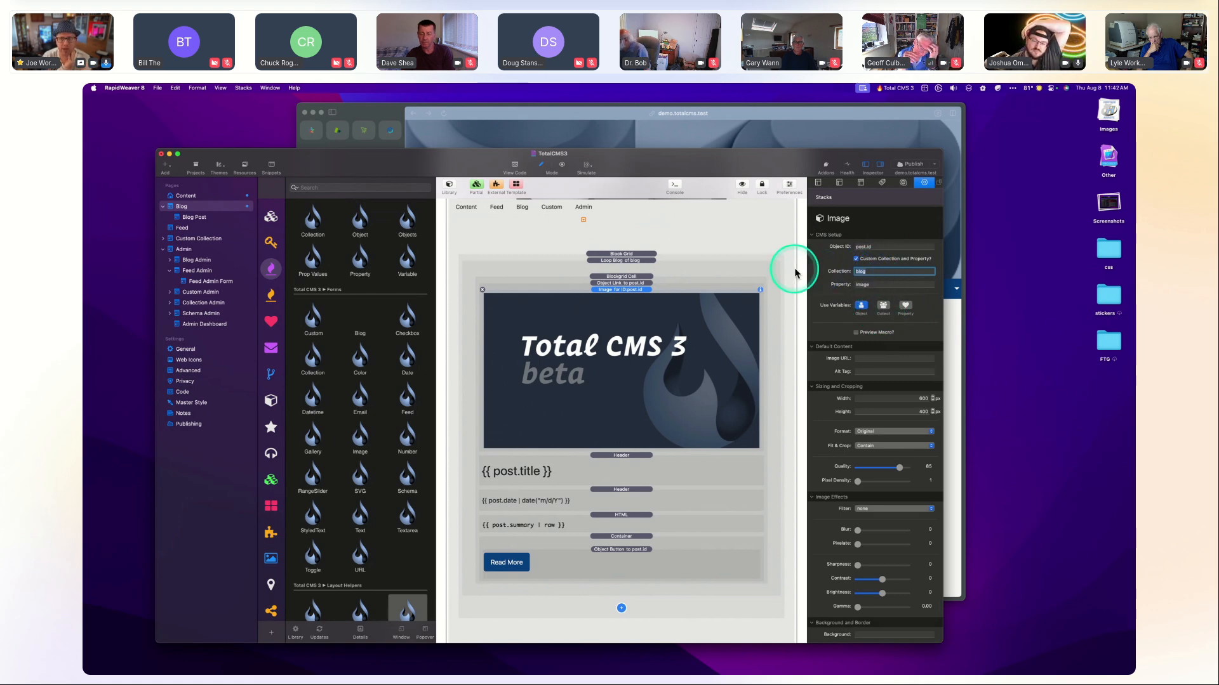
# Review the Image stack's property and remaining settings, and the title Header's post.title macro against the Loop Blog stack's macro hints.
pyautogui.doubleClick(879, 284)
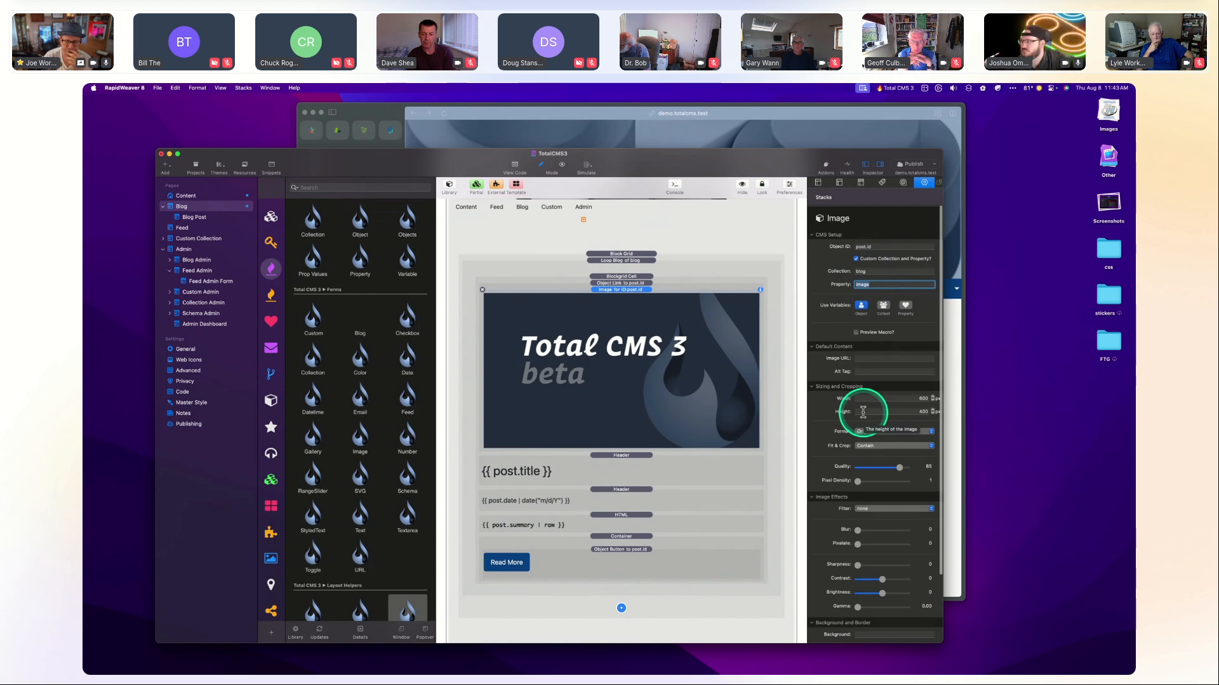
pyautogui.scroll(-3, 863, 411)
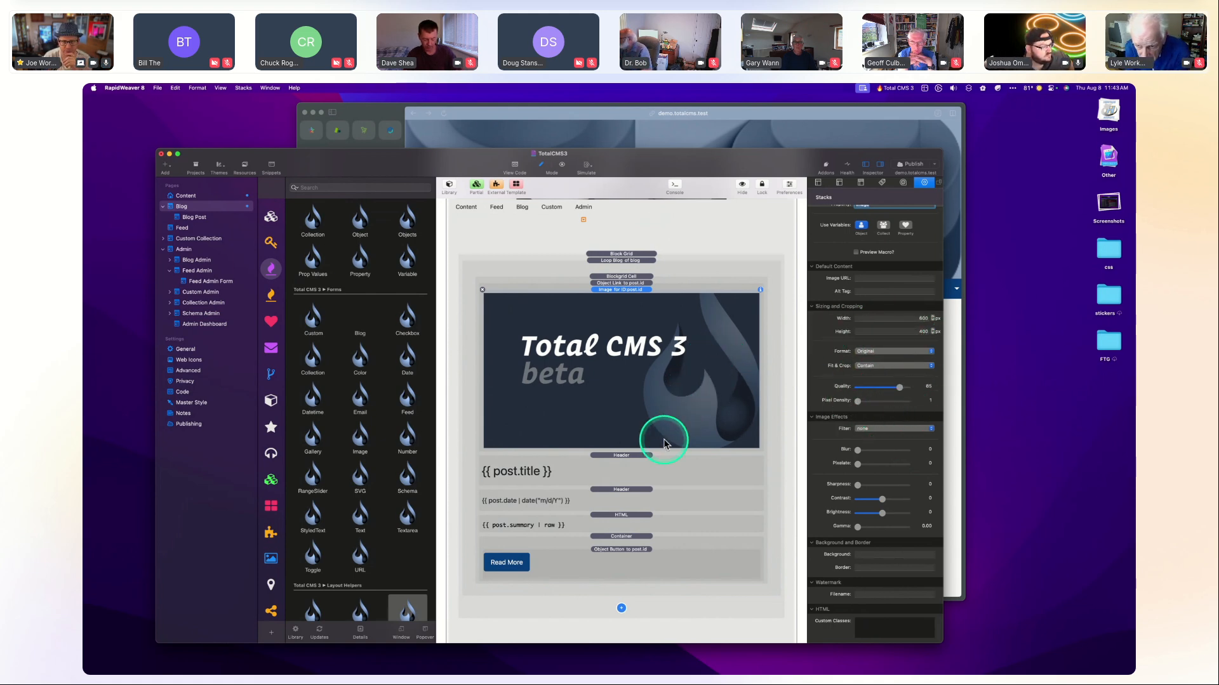
pyautogui.click(640, 455)
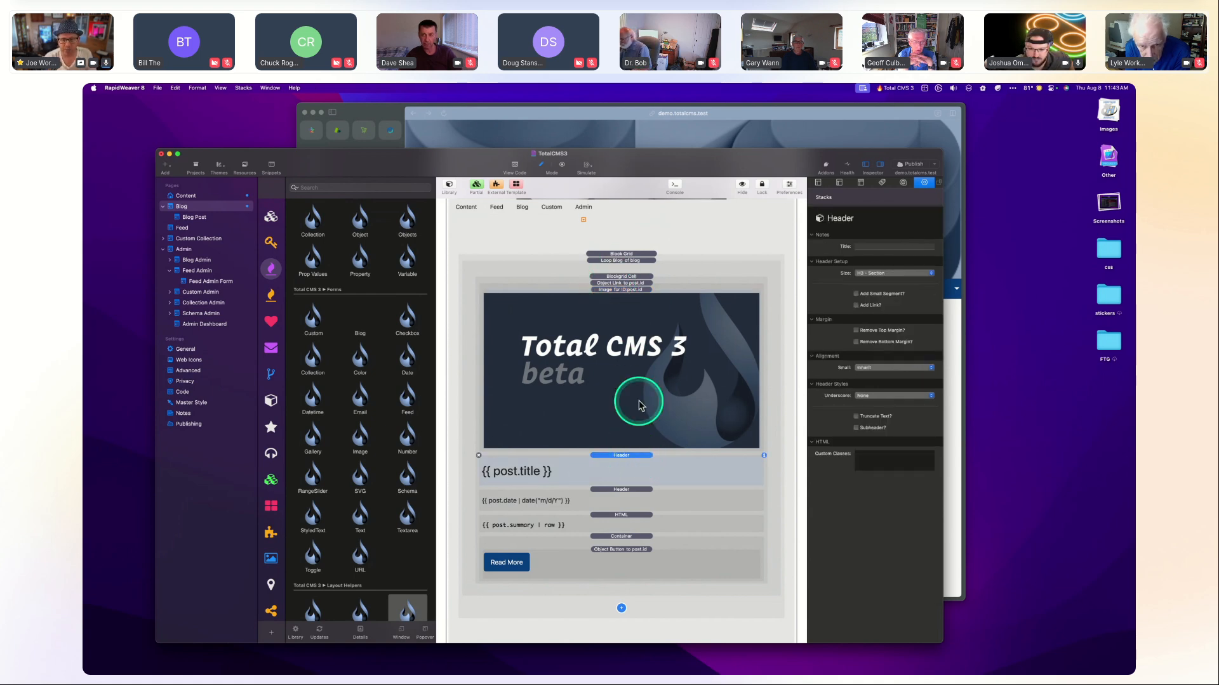
pyautogui.scroll(-2, 575, 385)
pyautogui.scroll(1, 575, 385)
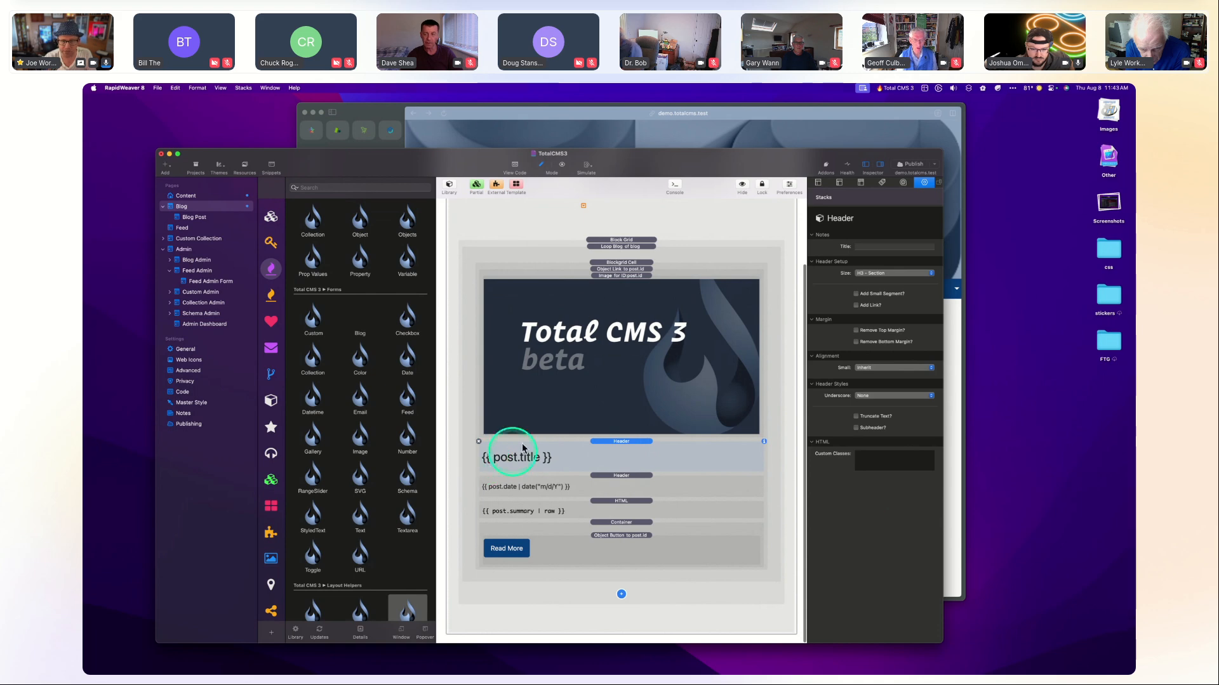
pyautogui.click(617, 246)
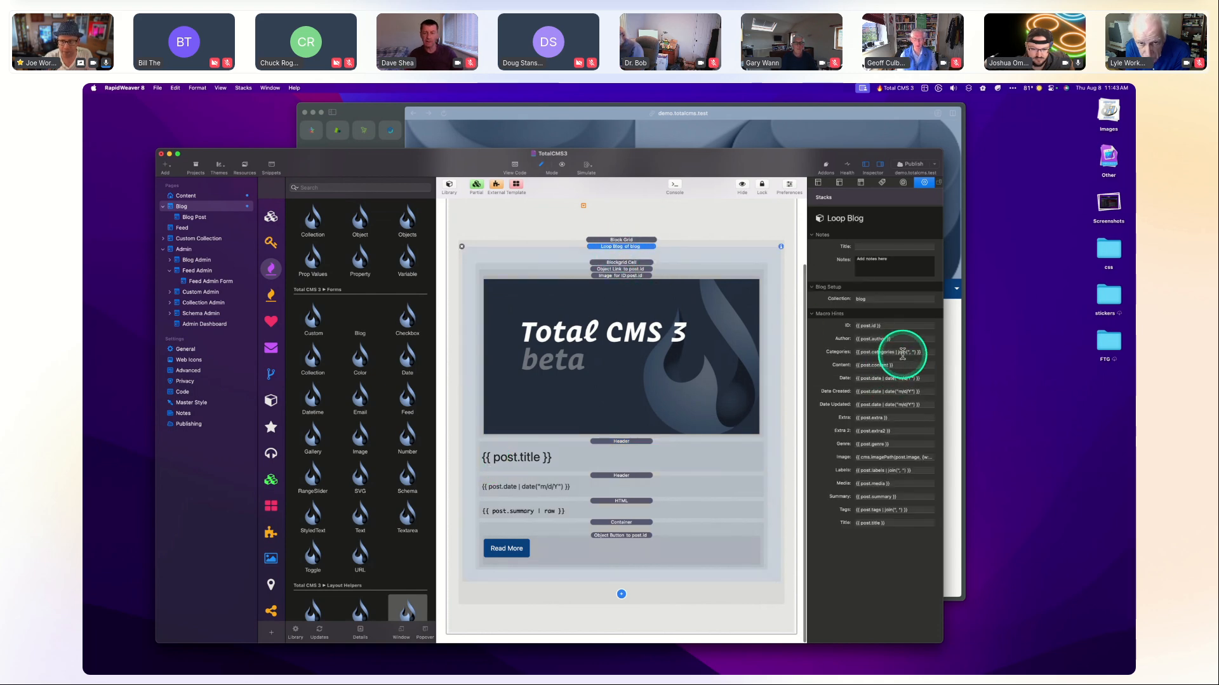
pyautogui.click(557, 449)
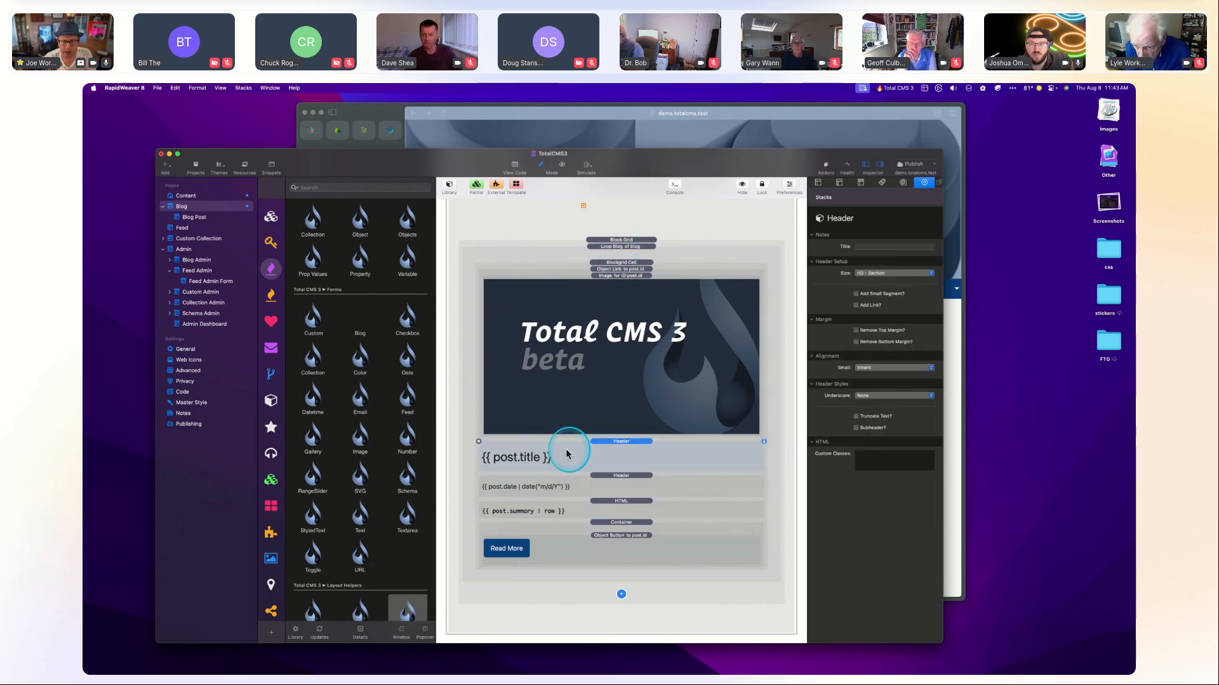
pyautogui.click(538, 462)
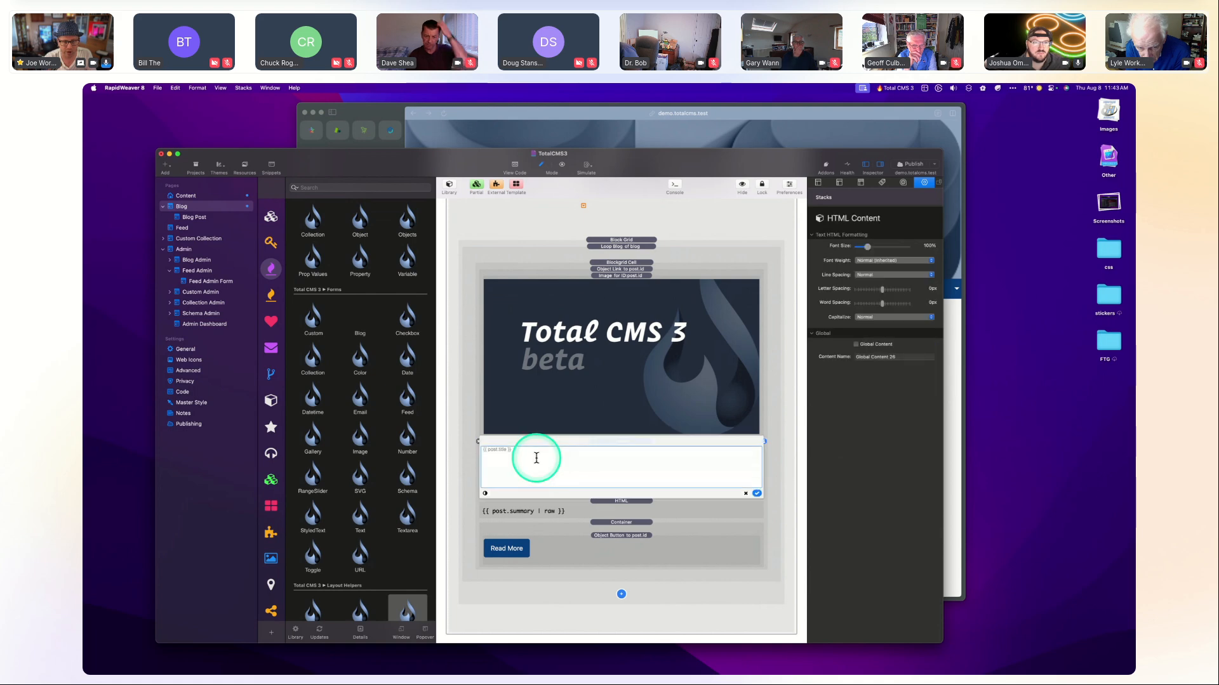
pyautogui.press('Escape')
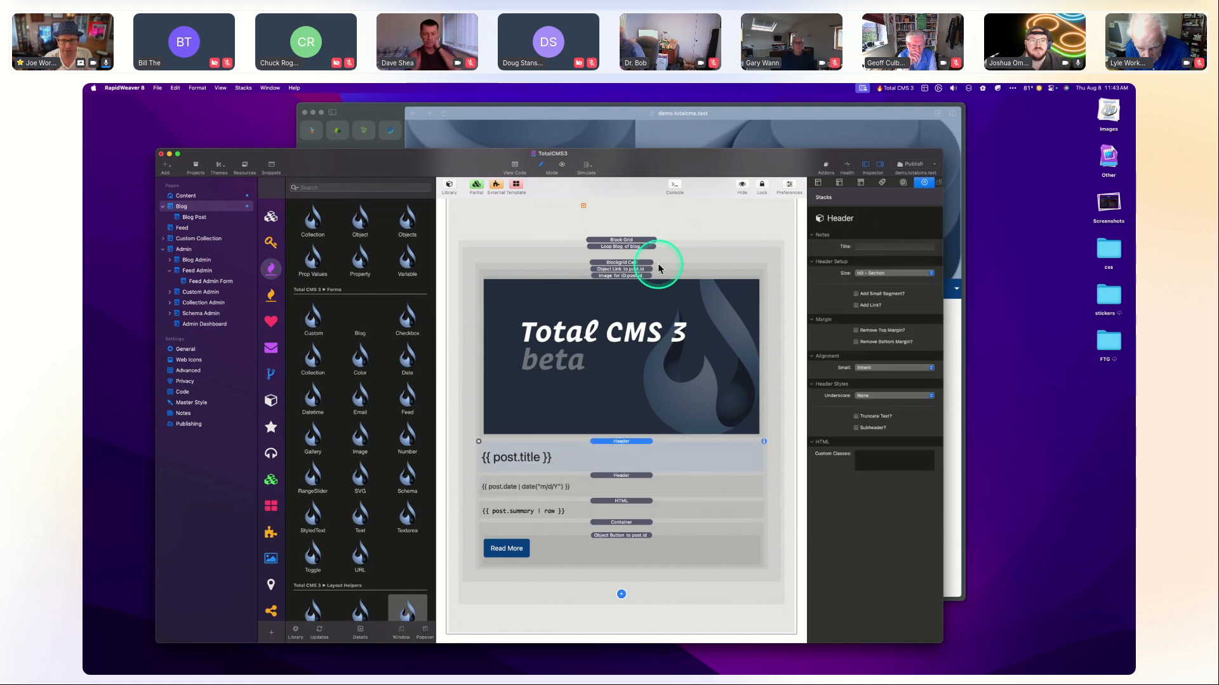
# Switch to the Arc browser and examine the post titles on the demo site's Blog page.
pyautogui.click(690, 124)
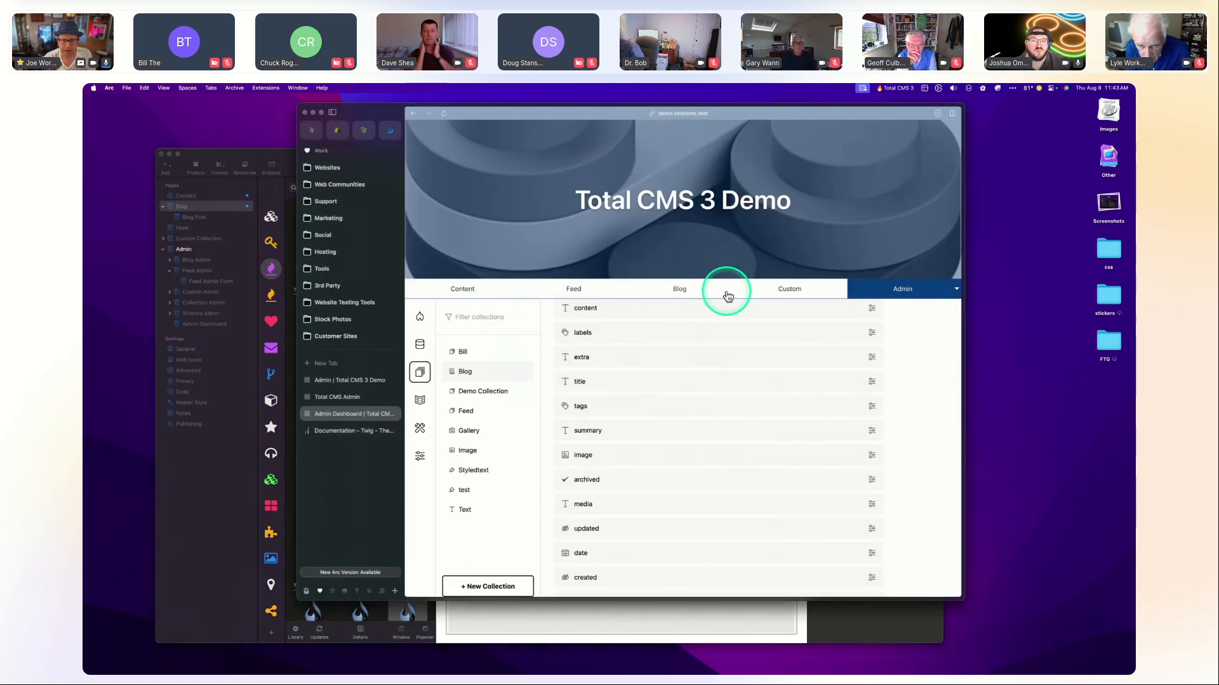
pyautogui.click(680, 289)
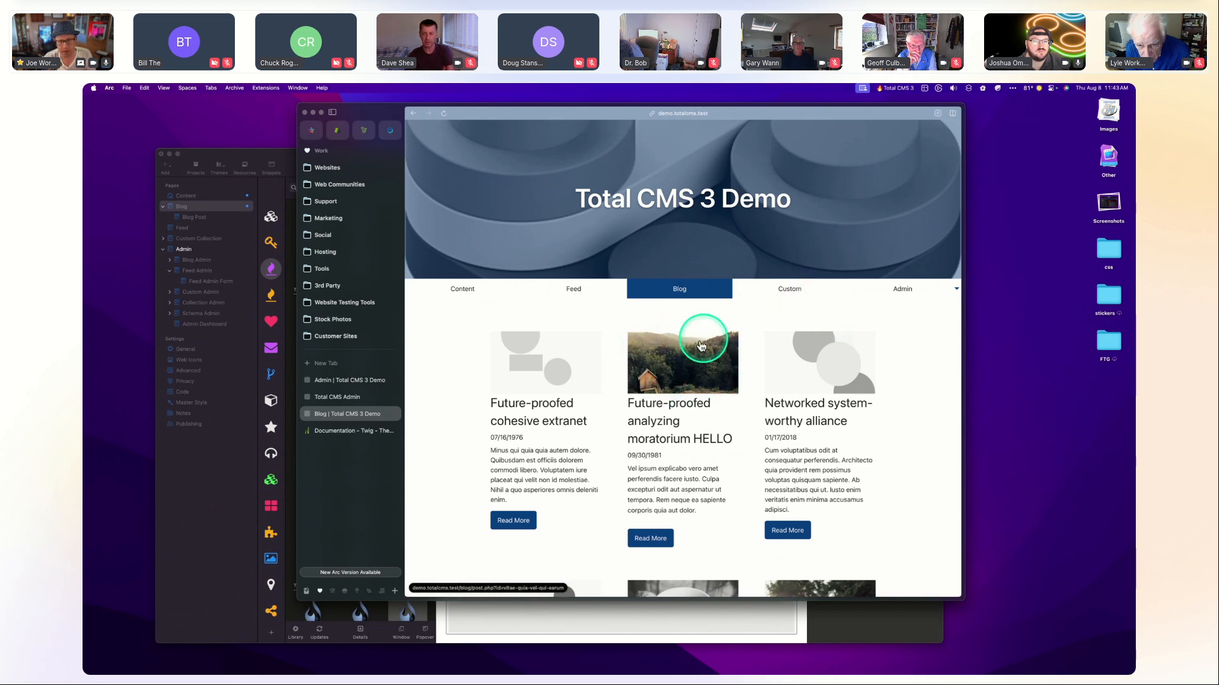
pyautogui.moveTo(623, 403); pyautogui.dragTo(721, 436)
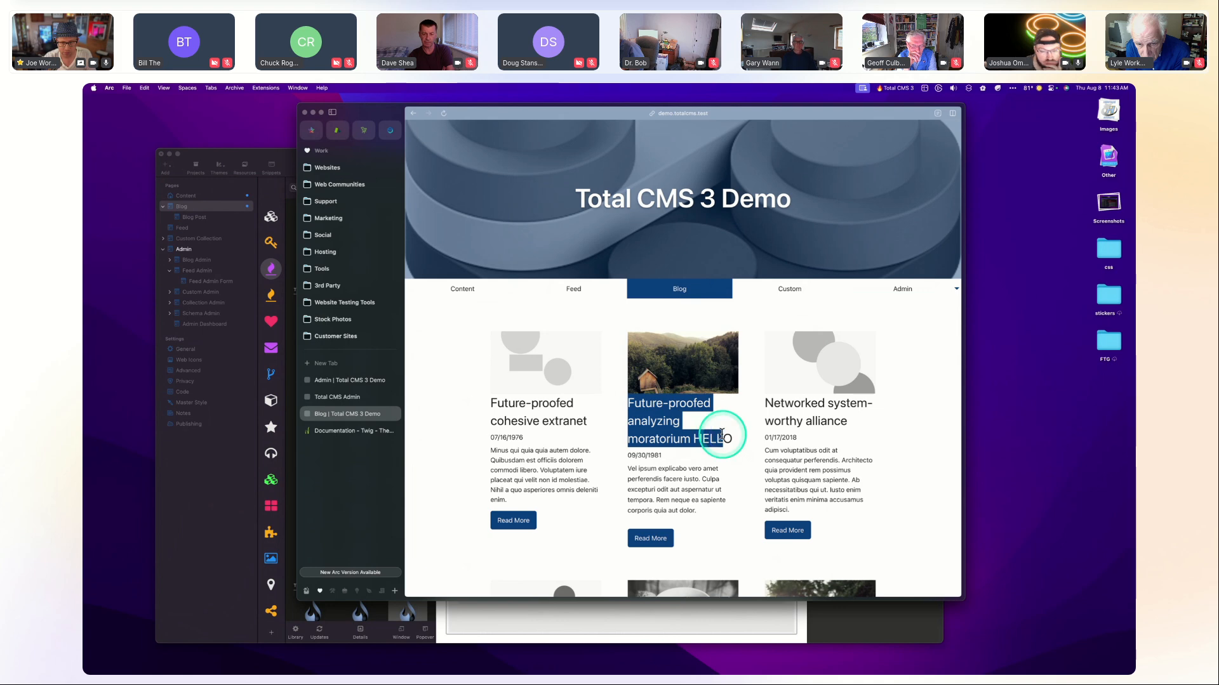
pyautogui.click(711, 438)
# Return to RapidWeaver and examine the post.date macro and its date filter in the second Header inside Loop Blog.
pyautogui.click(561, 621)
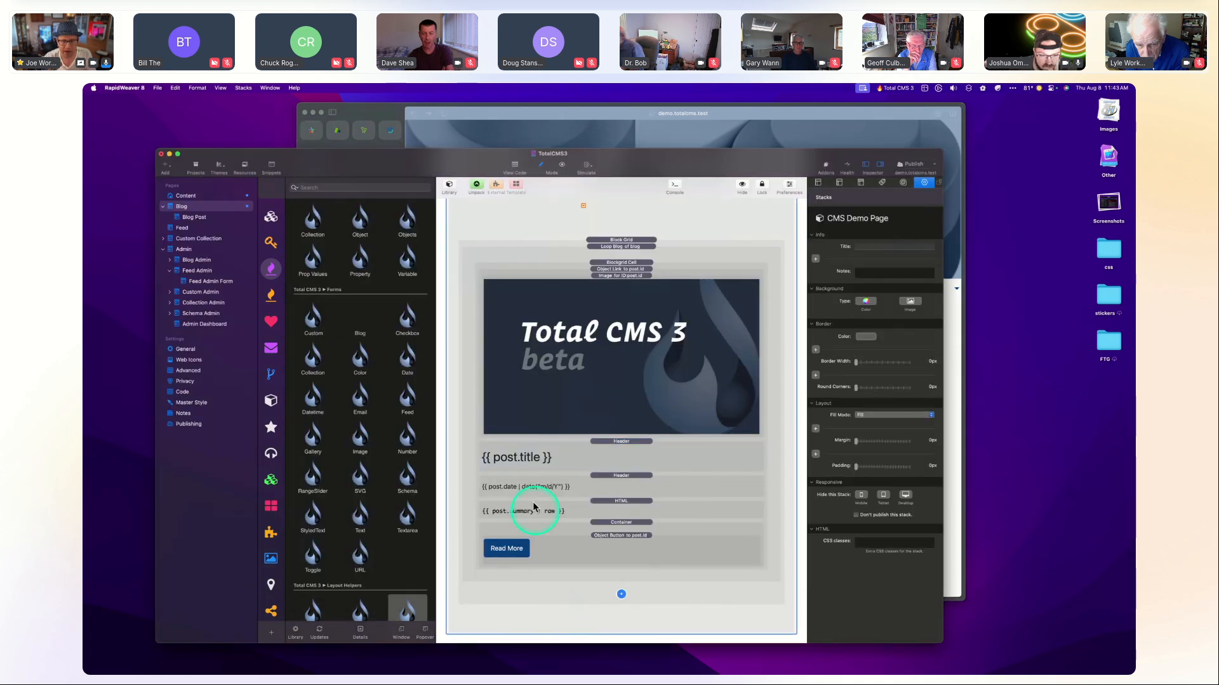
pyautogui.click(614, 481)
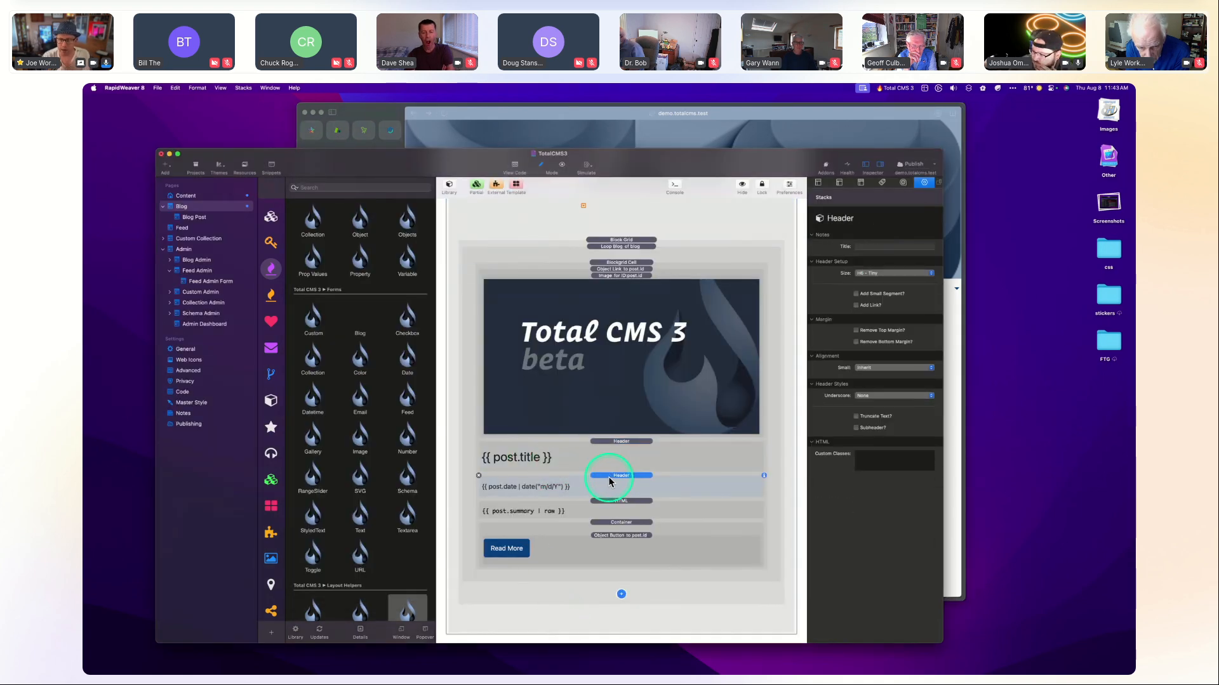
pyautogui.click(488, 490)
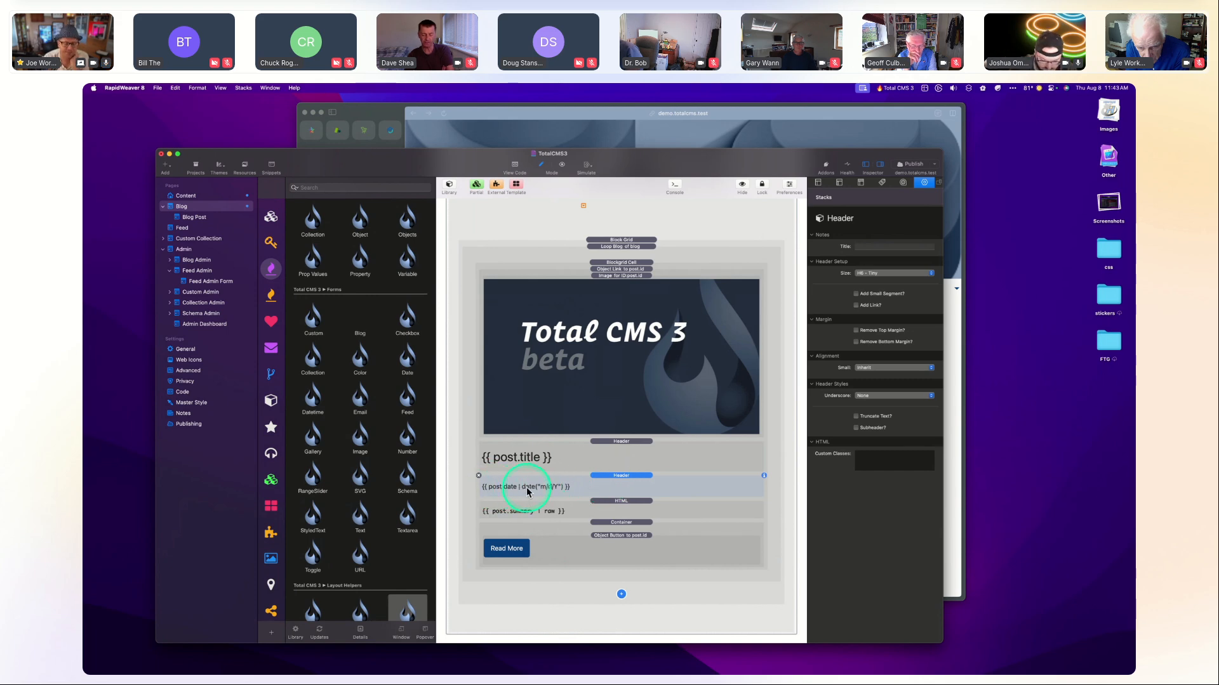
pyautogui.click(493, 493)
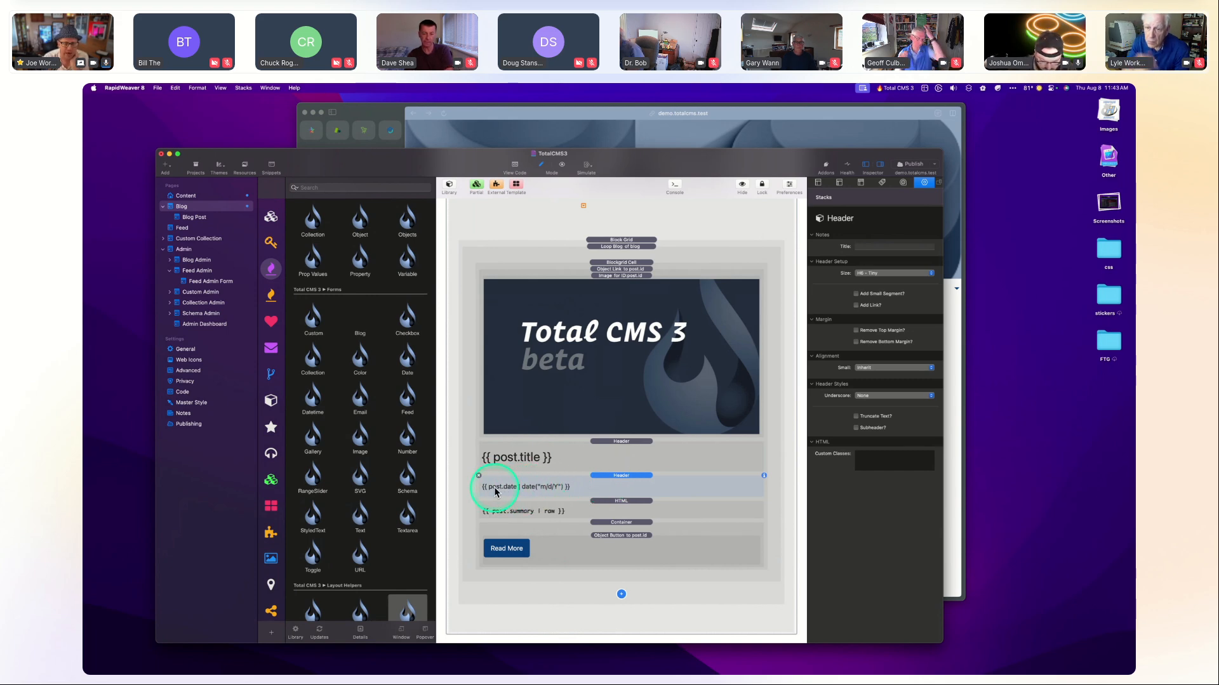
pyautogui.click(518, 489)
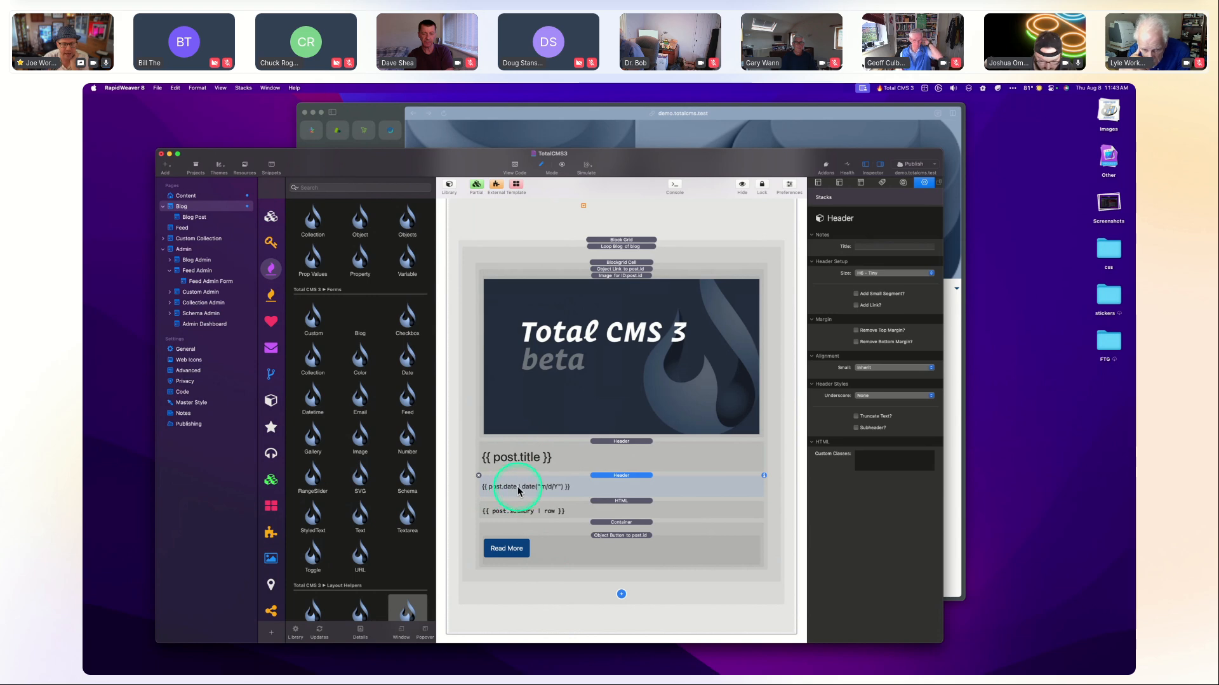
# Change the date Header's format string to "Y\m\d" and check the dates in a preview of the blog page.
pyautogui.doubleClick(550, 494)
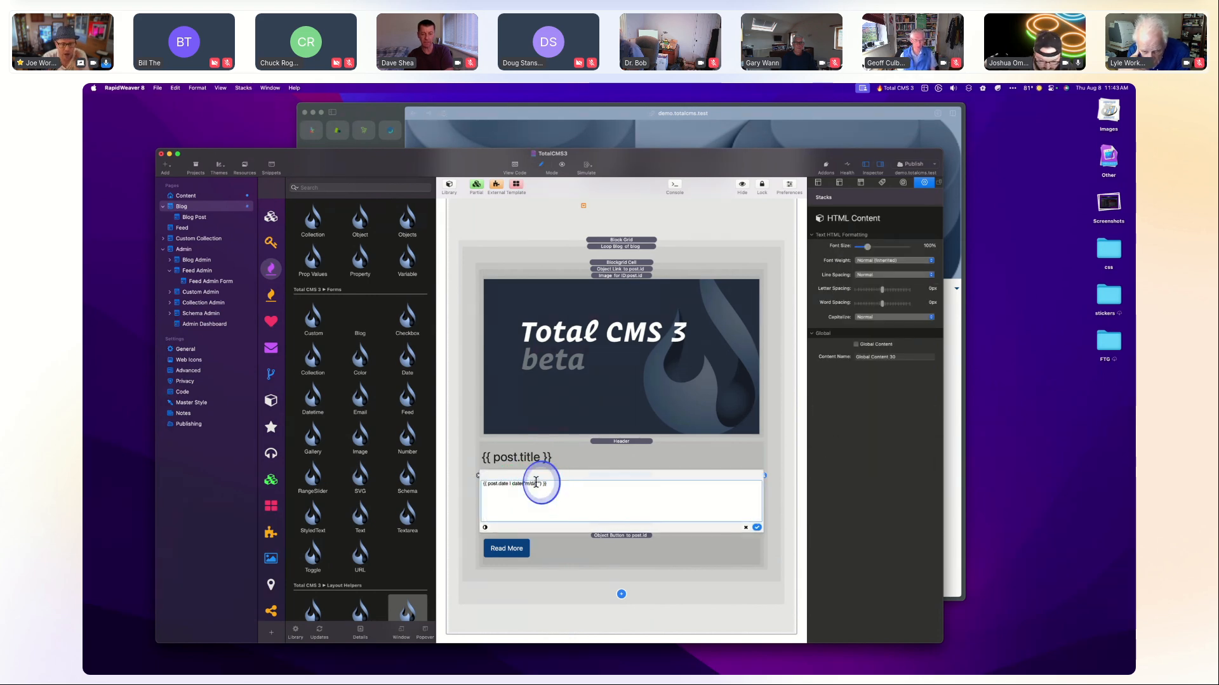
pyautogui.click(597, 492)
pyautogui.press('Left')
pyautogui.press('Left')
pyautogui.press('Left')
pyautogui.press('Left')
pyautogui.press('Left')
pyautogui.press('Left')
pyautogui.press('Left')
pyautogui.press('Left')
pyautogui.press('Left')
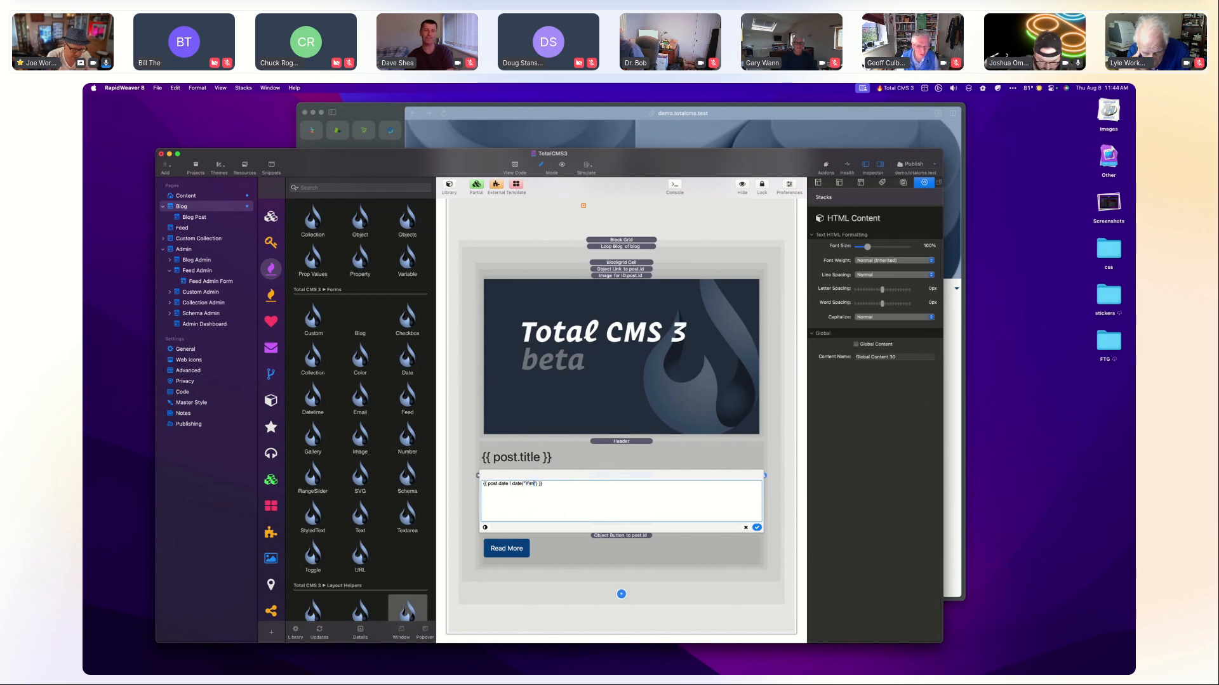
pyautogui.click(756, 528)
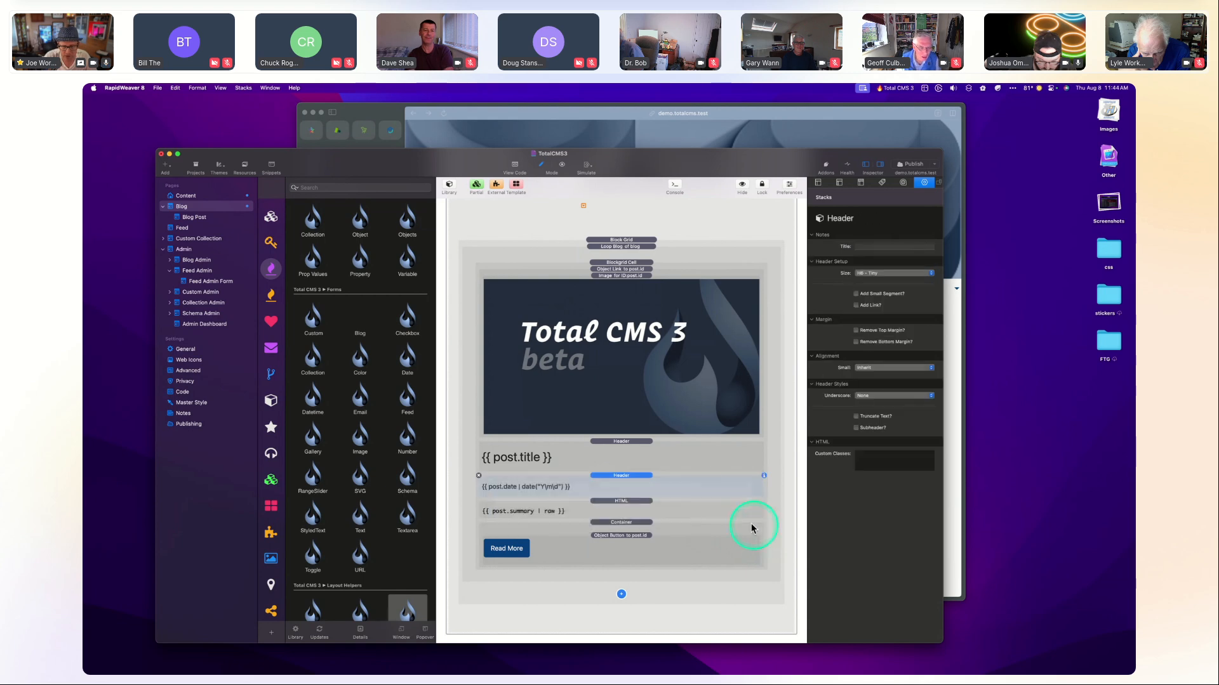
pyautogui.press('super+r')
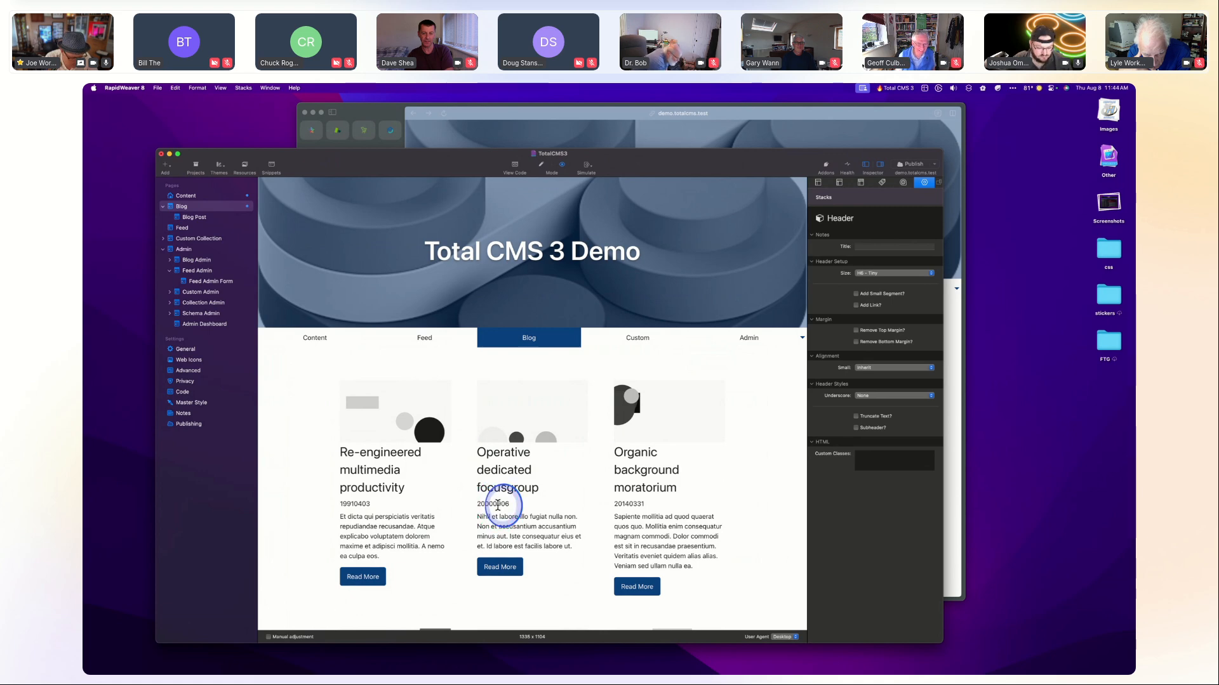
pyautogui.press('super+r')
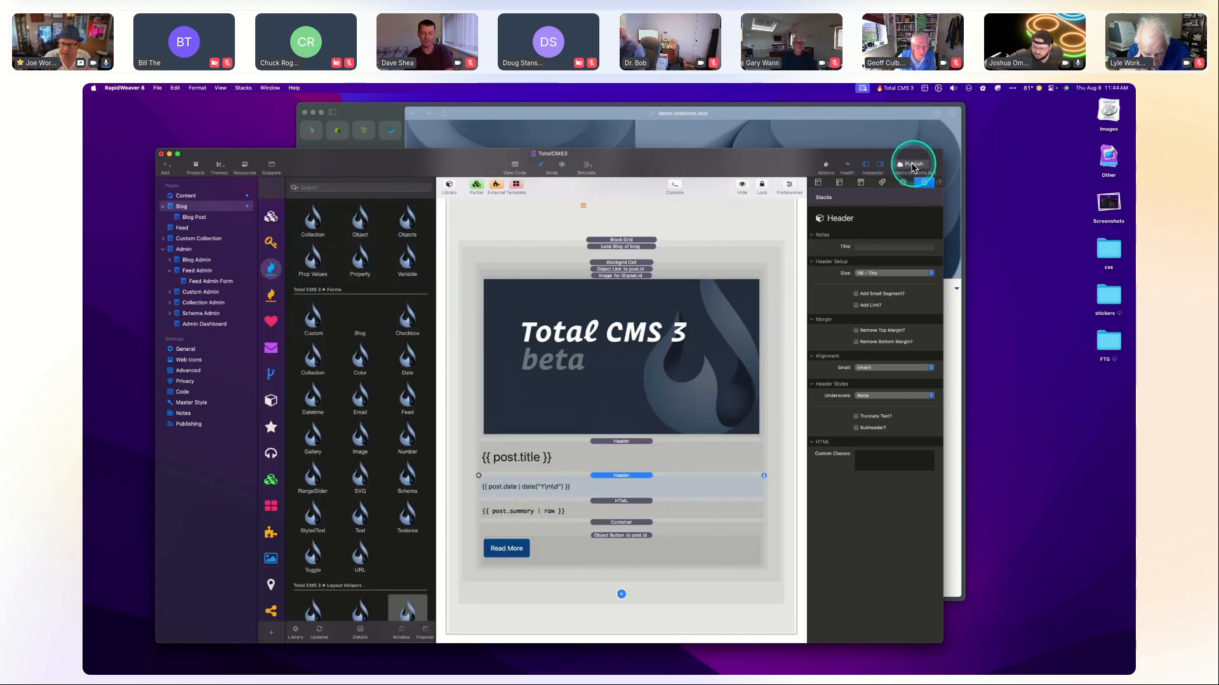
# Publish the changed Blog page and reload it in the Arc browser to check the post dates.
pyautogui.click(912, 166)
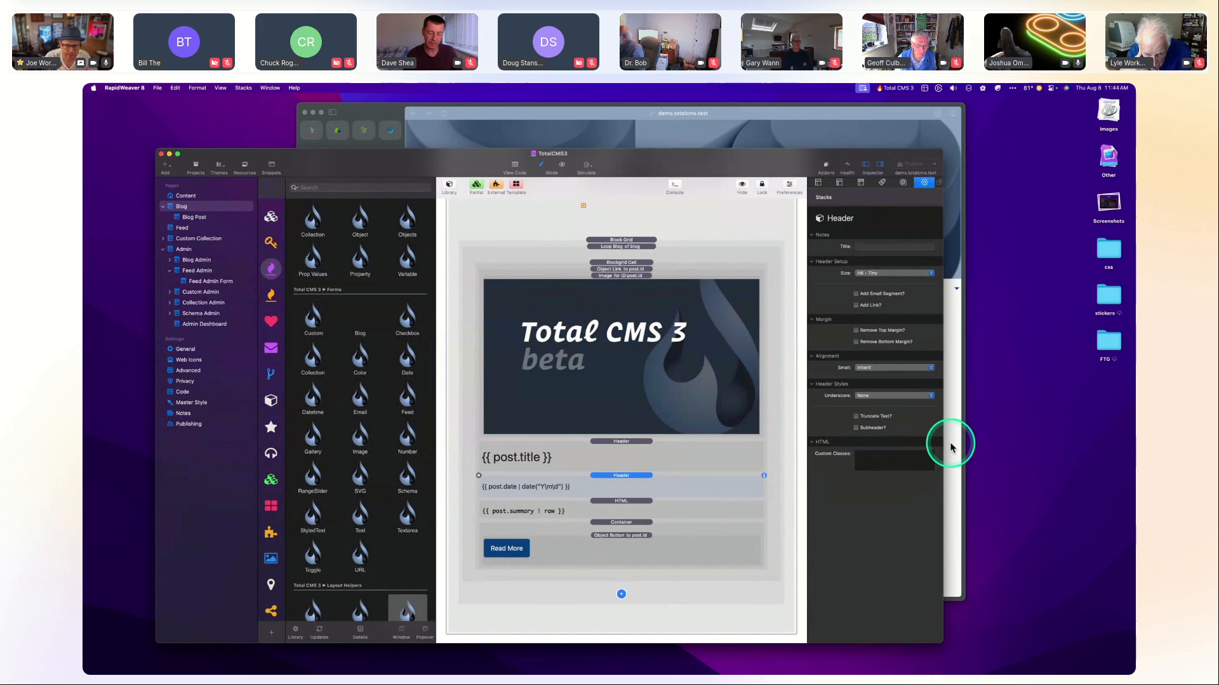
pyautogui.click(951, 446)
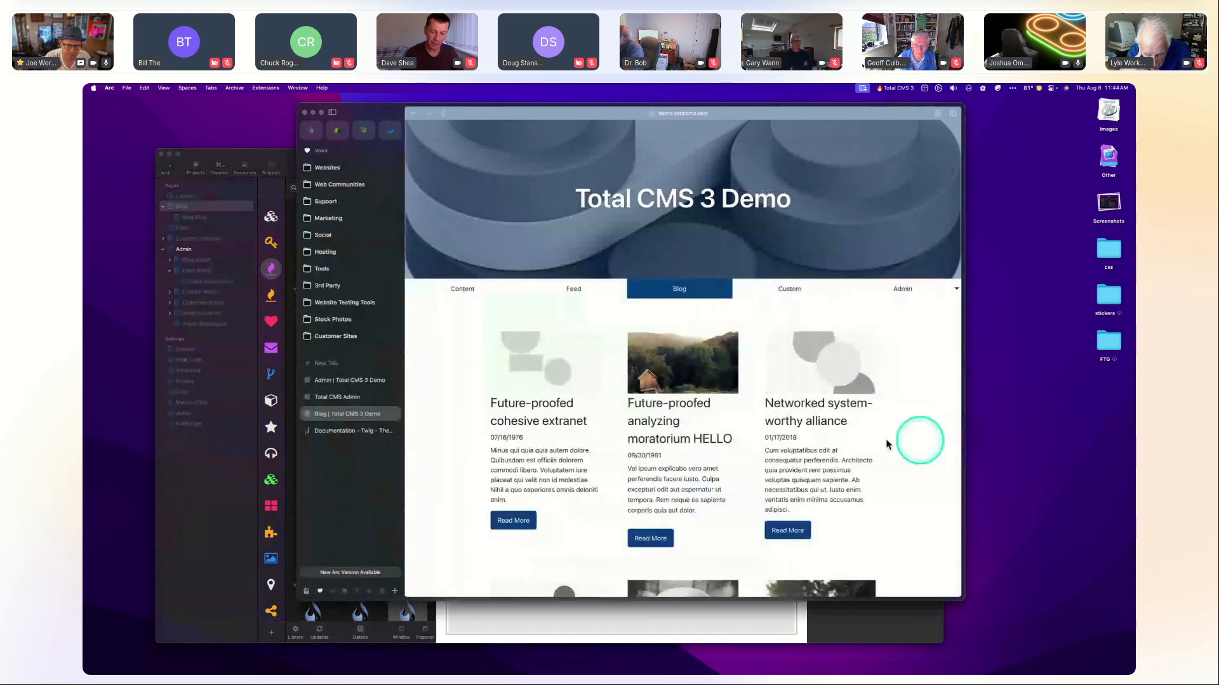
pyautogui.press('super+r')
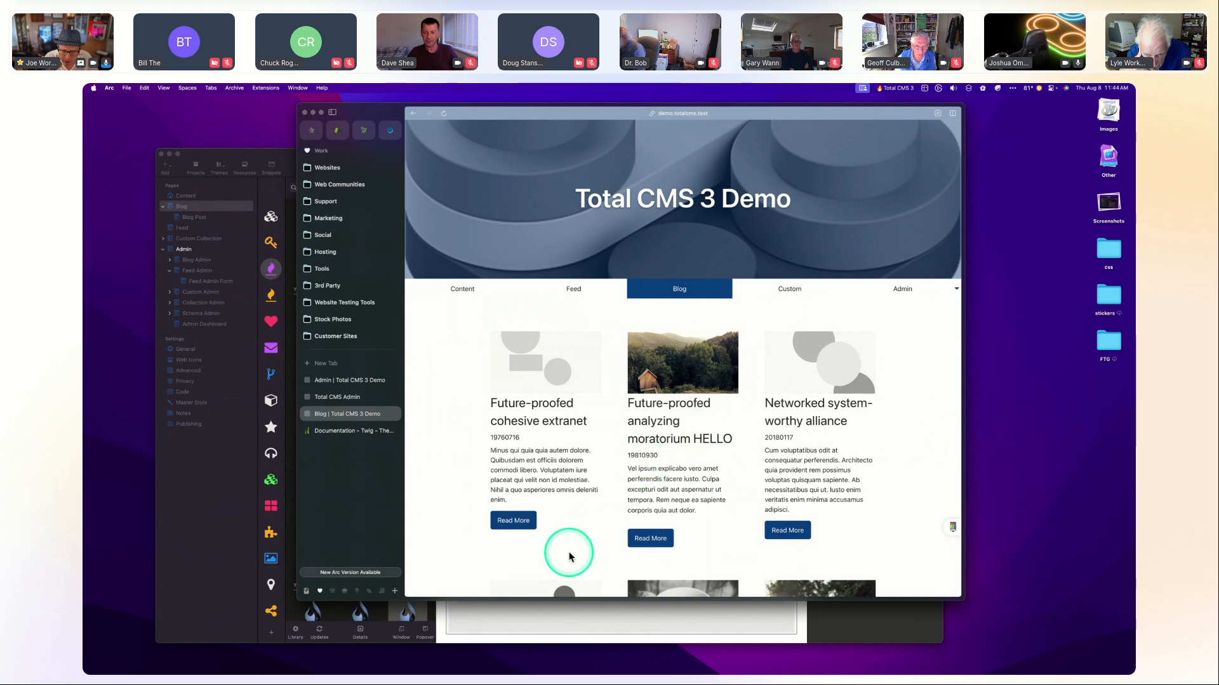
# Return to RapidWeaver, set the date Header's format string to "Y-m-d", and preview the blog page.
pyautogui.click(542, 625)
pyautogui.click(590, 482)
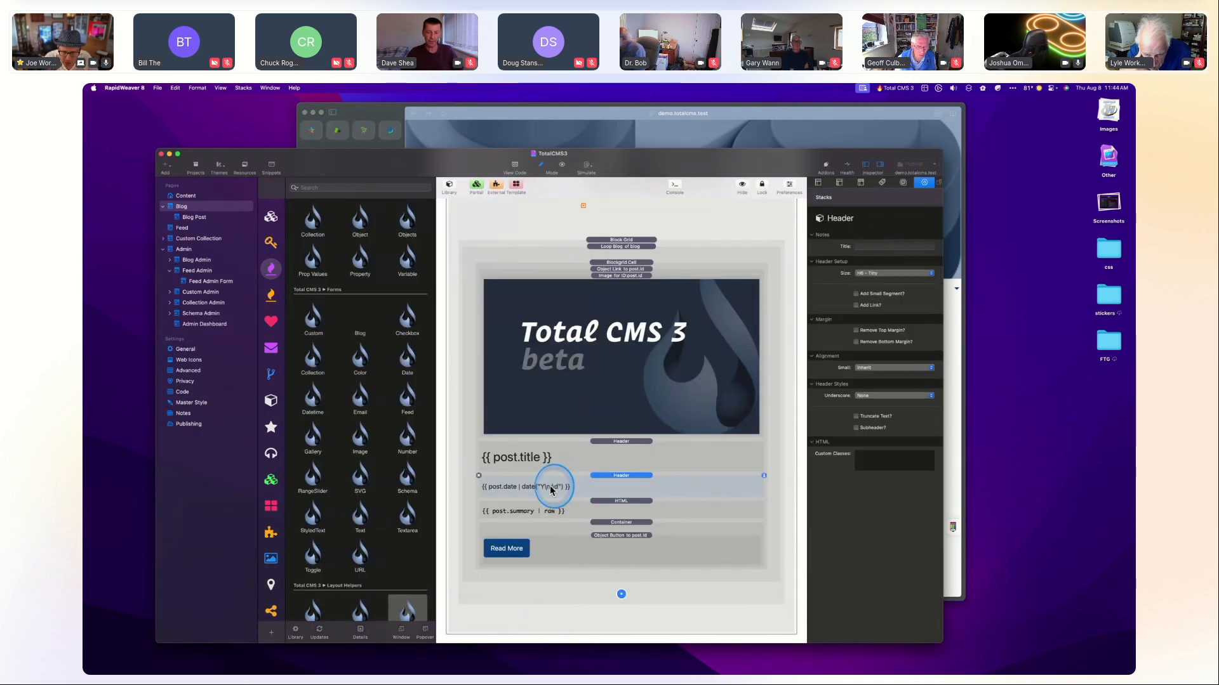
pyautogui.doubleClick(544, 485)
pyautogui.click(530, 483)
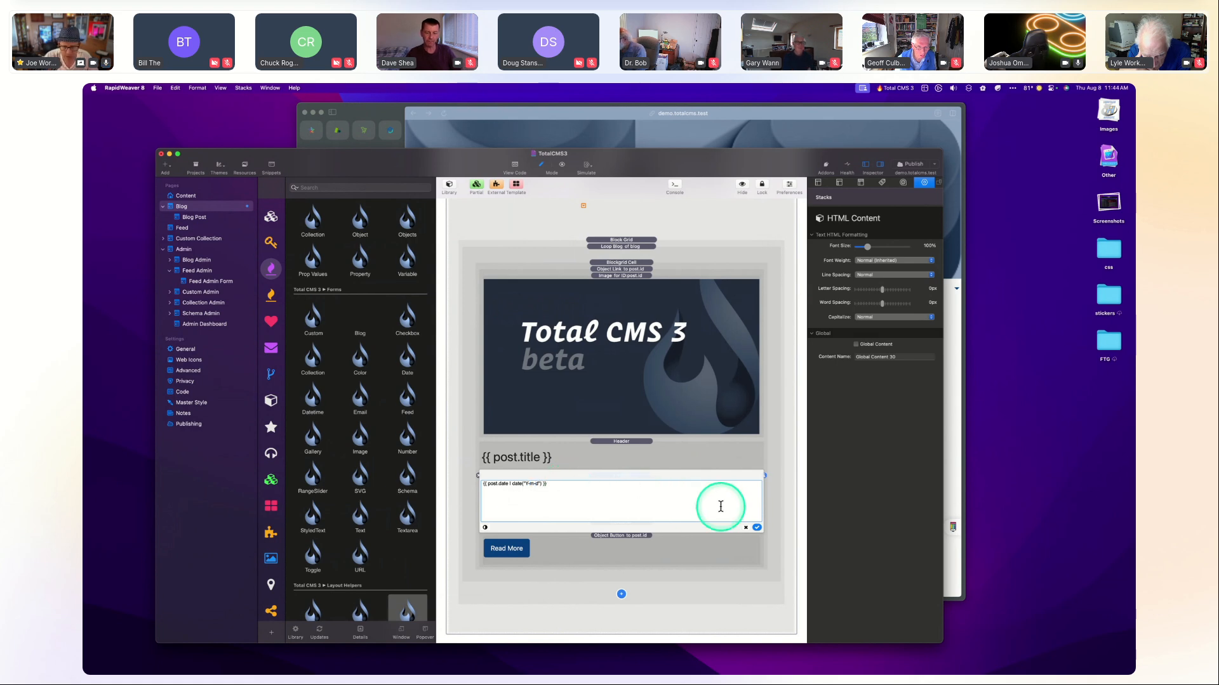
pyautogui.click(757, 527)
pyautogui.click(657, 493)
pyautogui.press('super+shift+p')
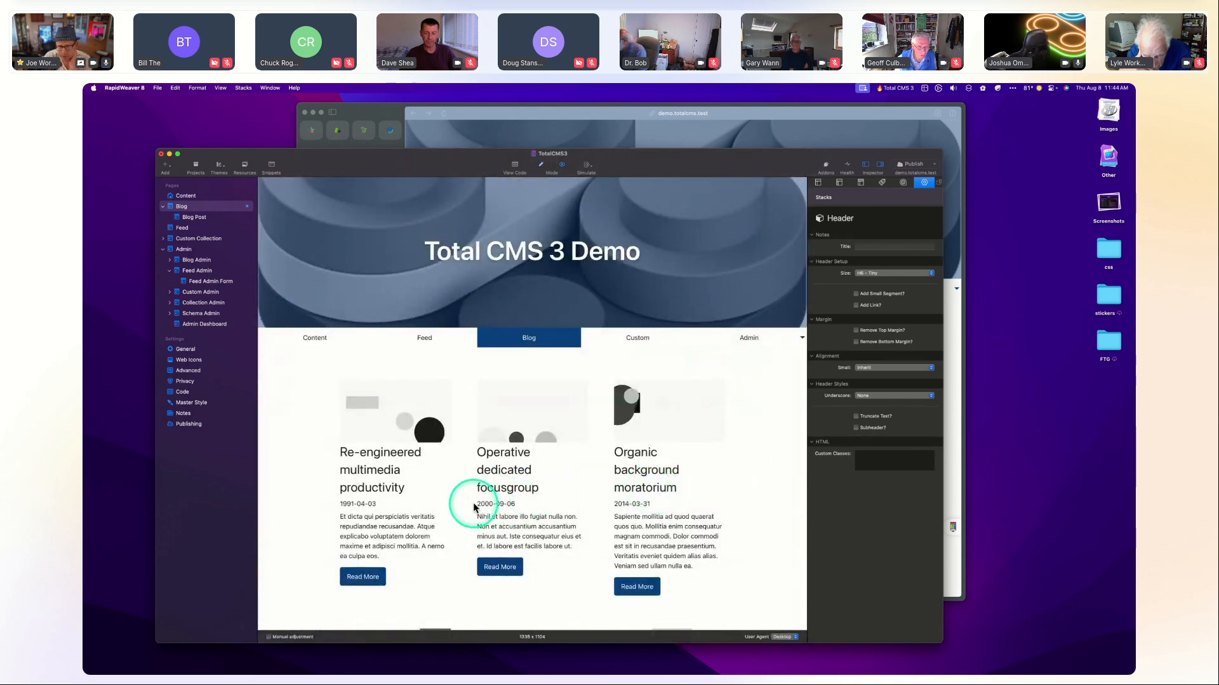
pyautogui.press('super+shift+p')
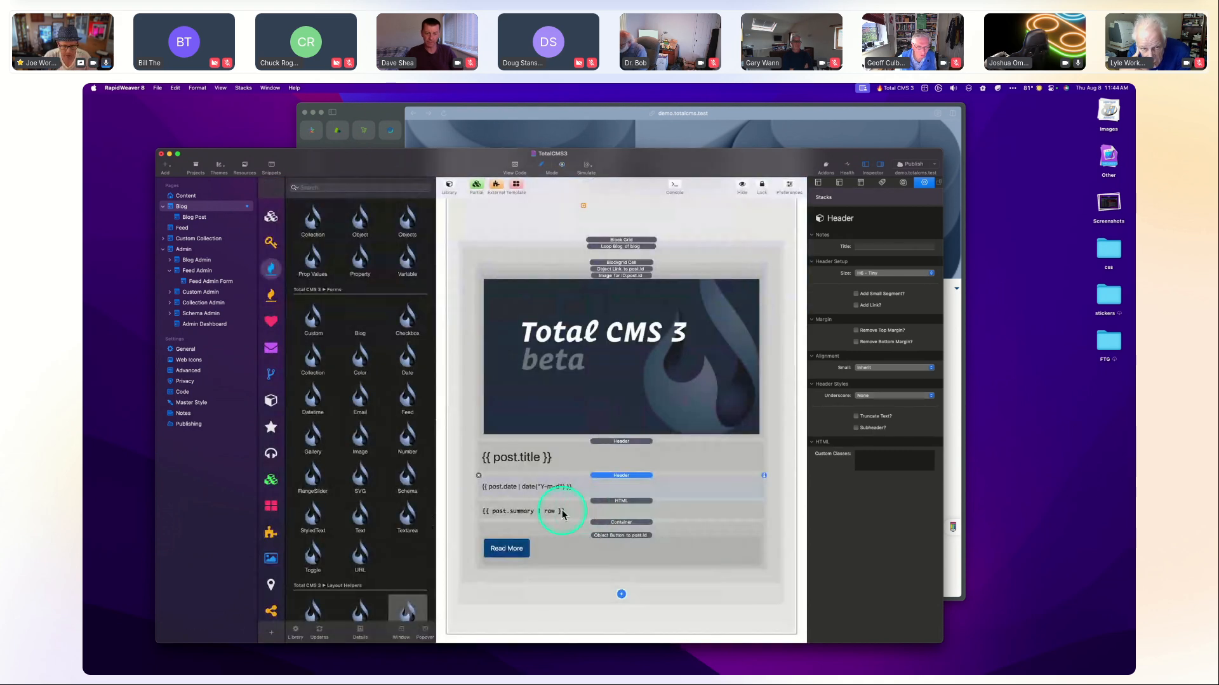
# Replace the separators in the date Header's format string to make it "Y/m/d" and preview the blog page.
pyautogui.doubleClick(543, 481)
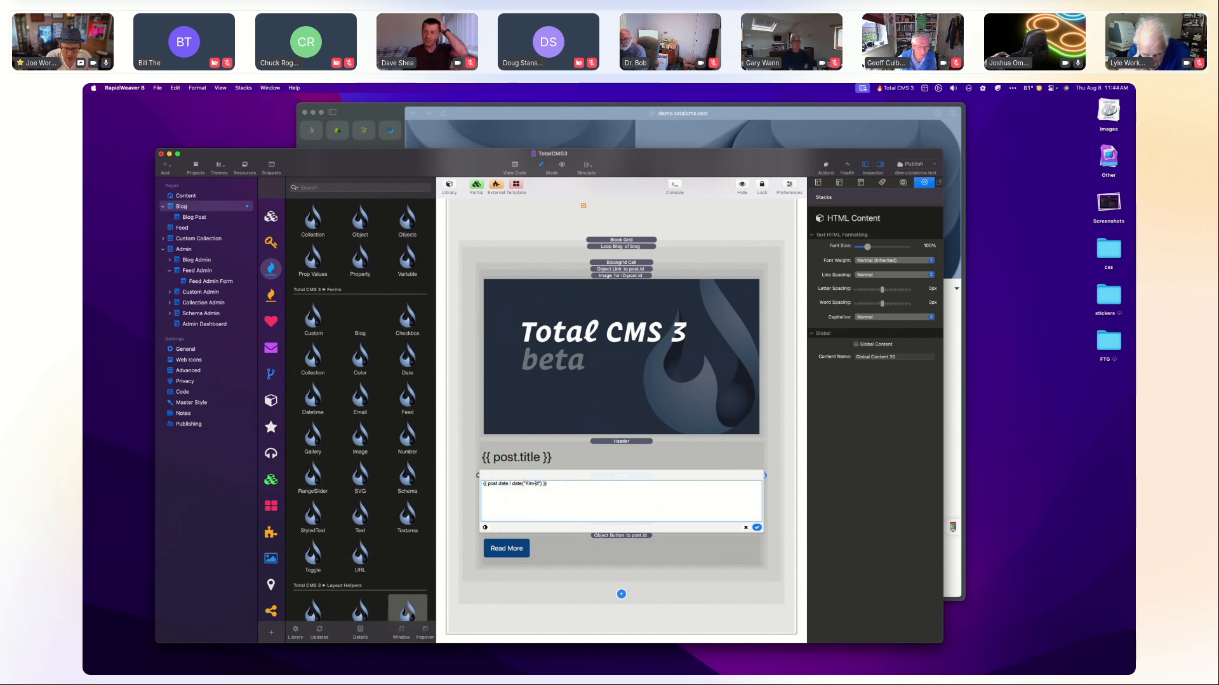
pyautogui.press('BackSpace')
pyautogui.write('/')
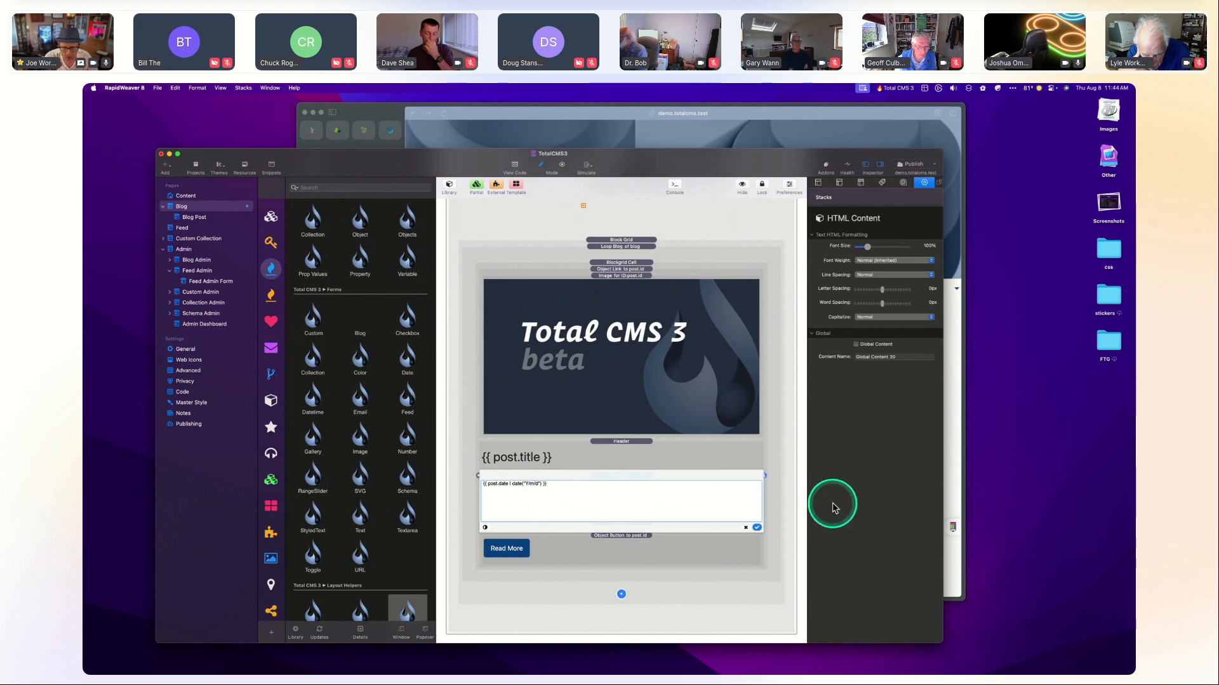
pyautogui.click(755, 528)
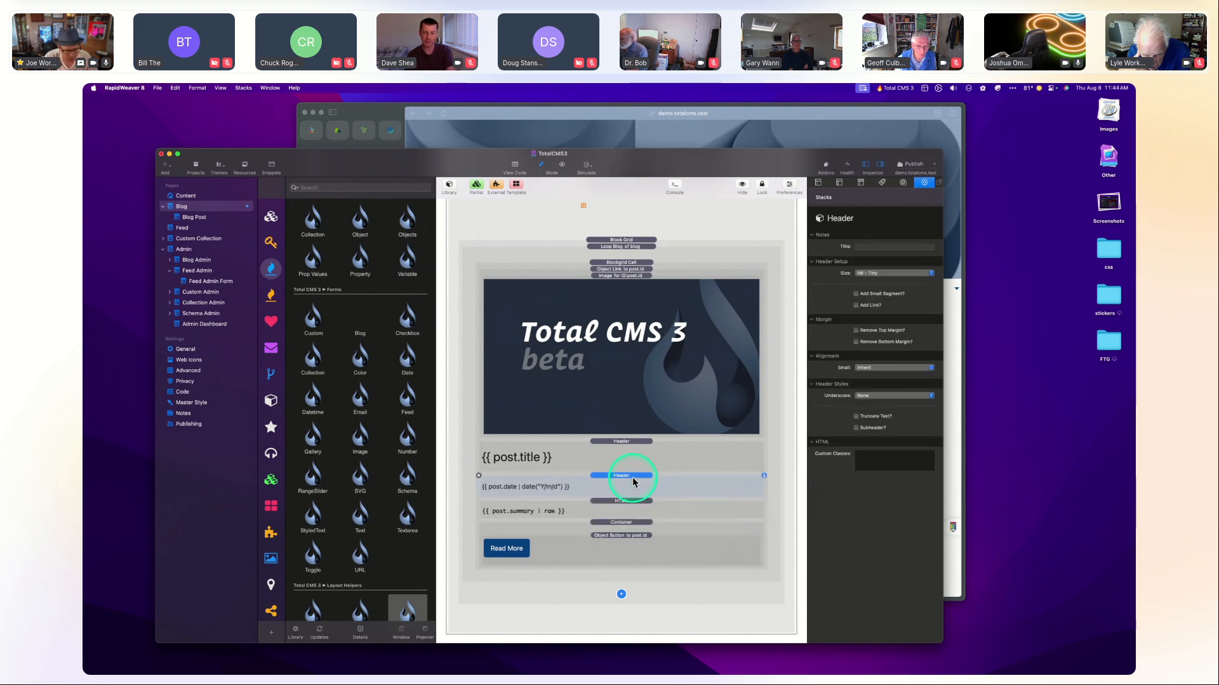
pyautogui.press('super+r')
pyautogui.press('super+r')
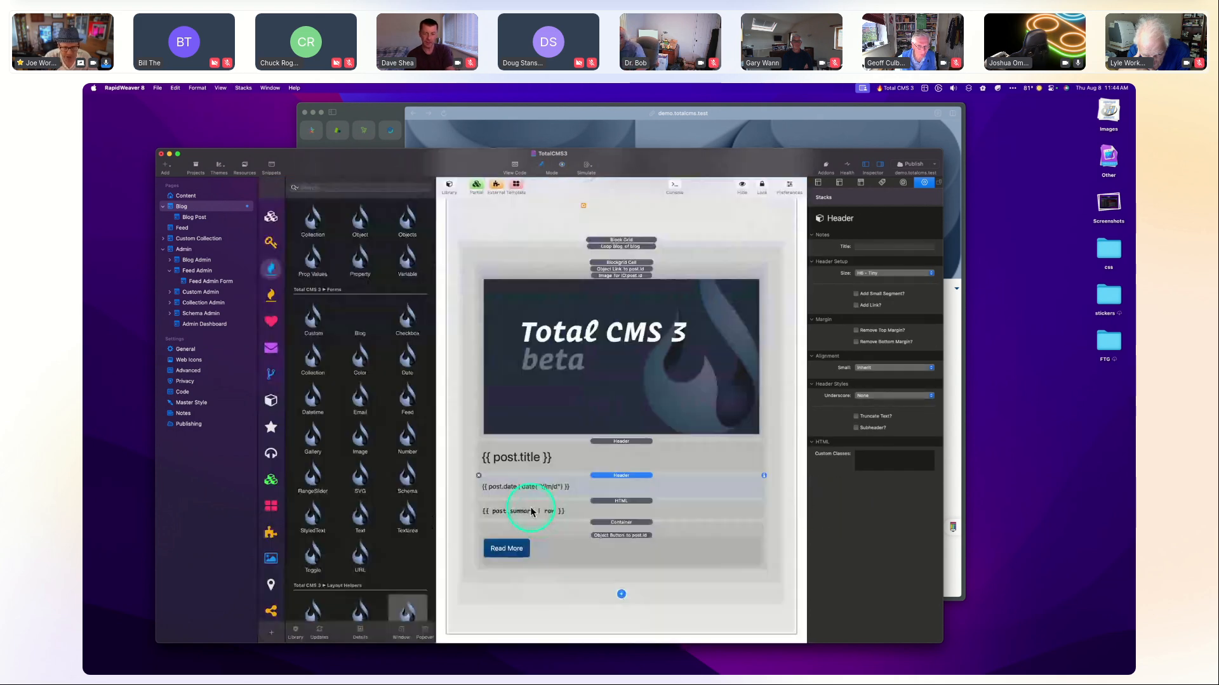
# Try double backslashes as separators in the date Header's format string, "Y\\m\\d", and preview the blog page.
pyautogui.doubleClick(528, 489)
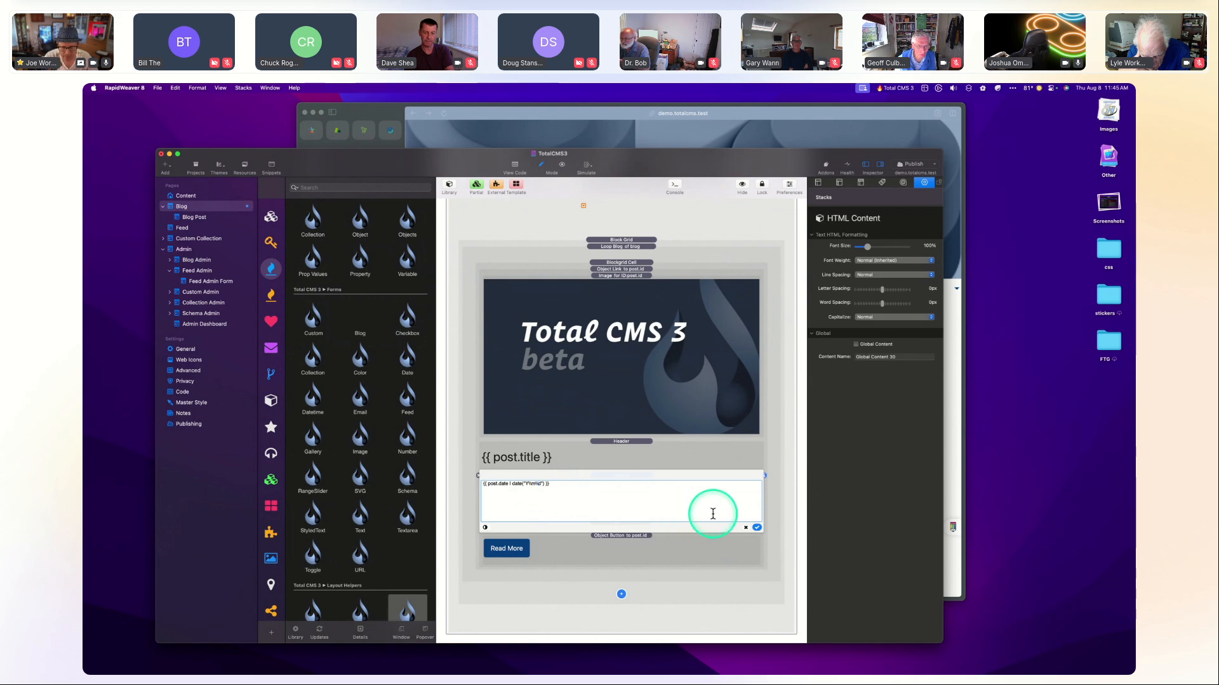
pyautogui.click(755, 527)
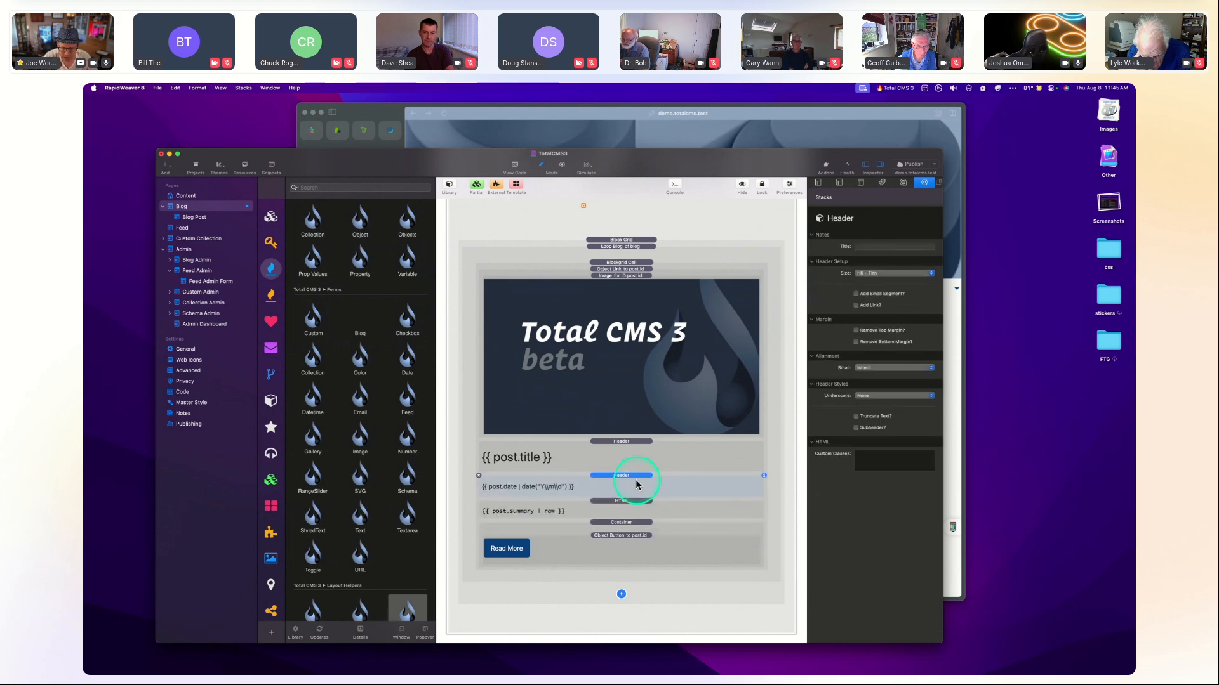
pyautogui.press('super+r')
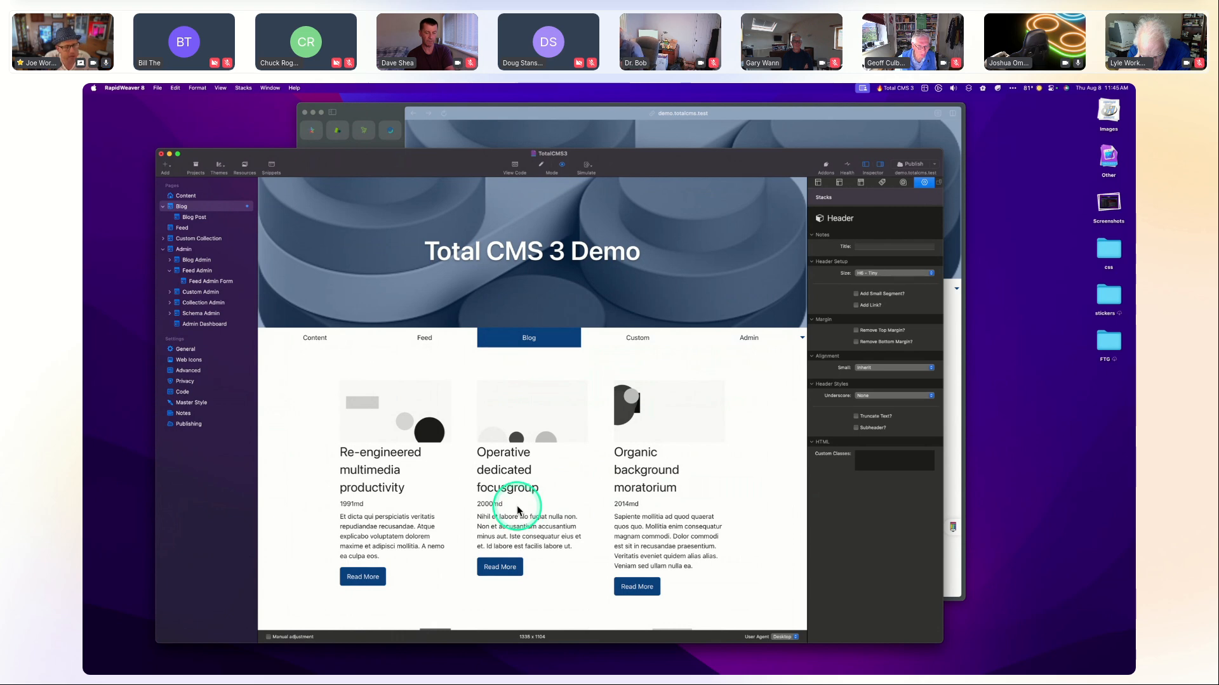
# Try other numbers of backslashes as separators between Y, m and d in the date Header's format string and preview the blog page.
pyautogui.press('super+r')
pyautogui.doubleClick(544, 492)
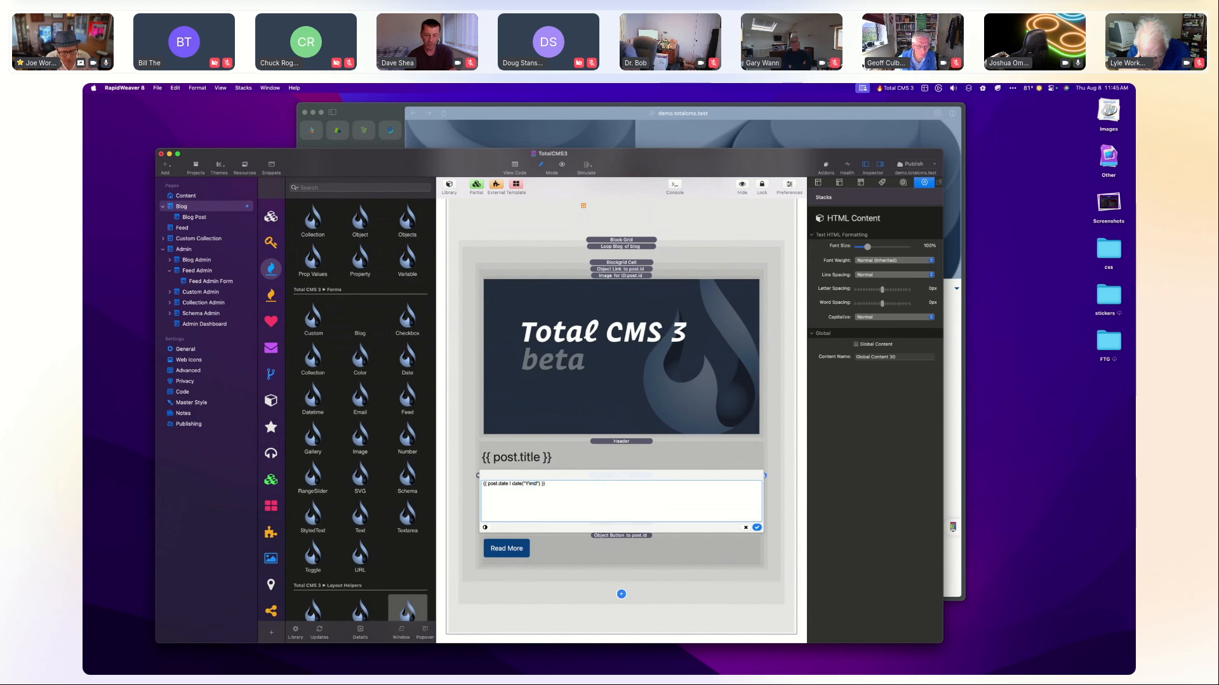
pyautogui.click(756, 528)
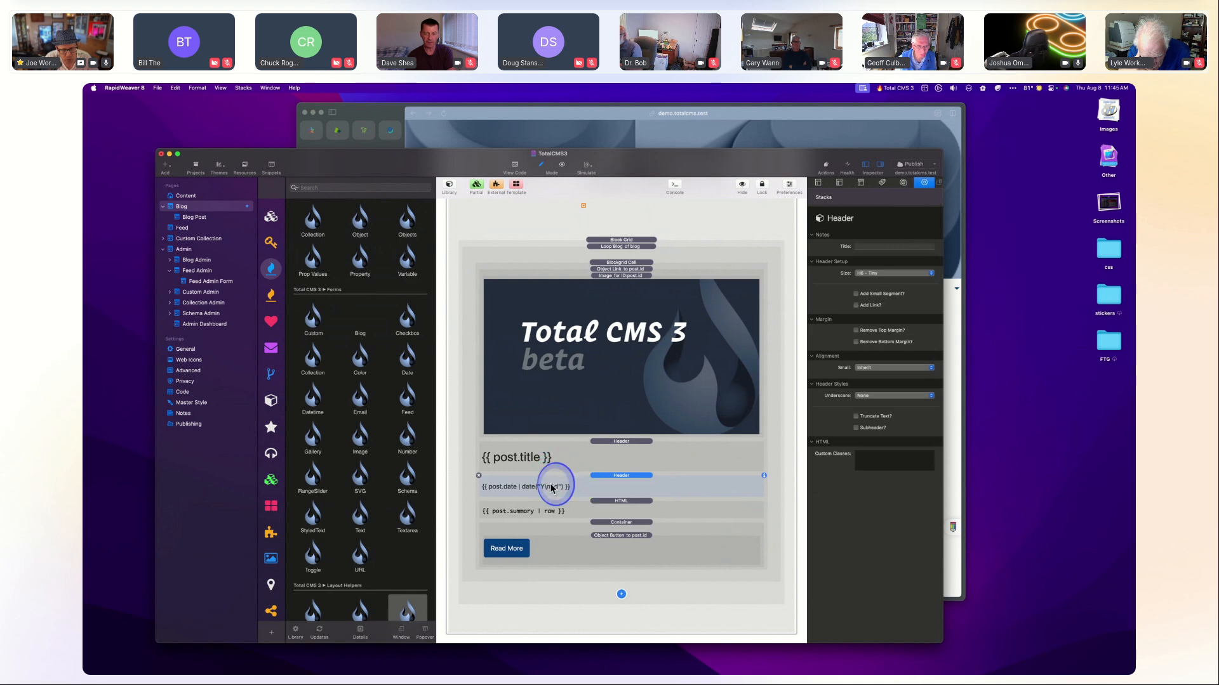
pyautogui.doubleClick(577, 484)
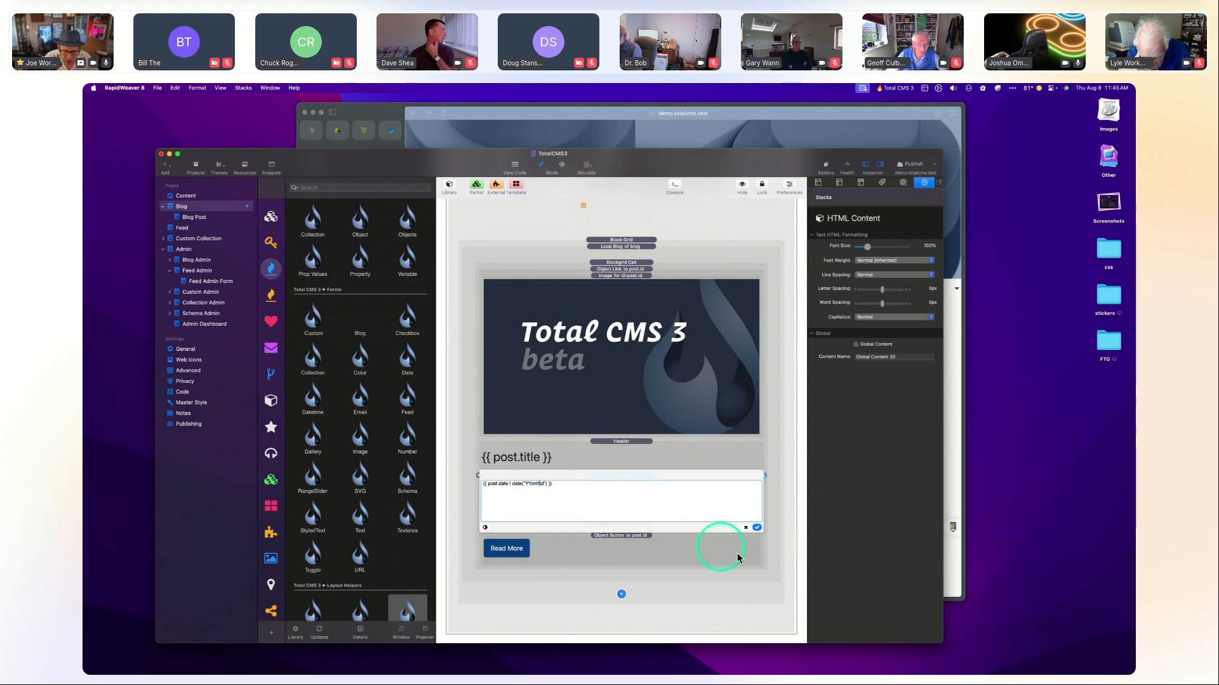
pyautogui.click(757, 527)
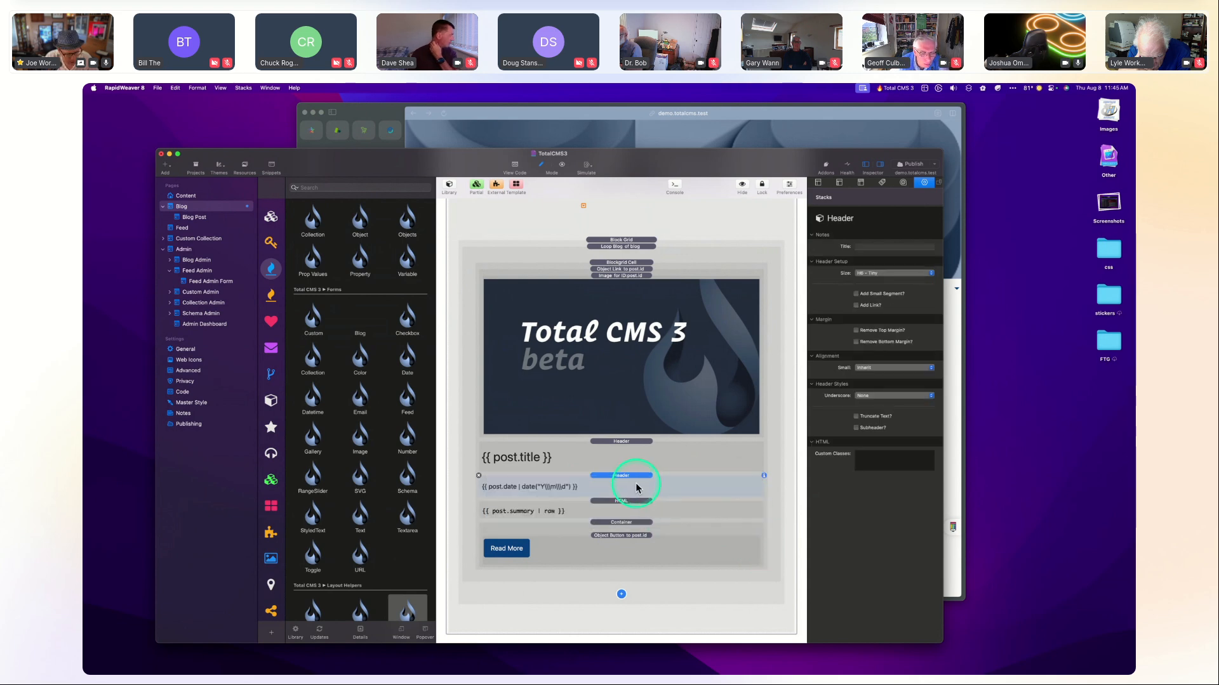
pyautogui.press('super+r')
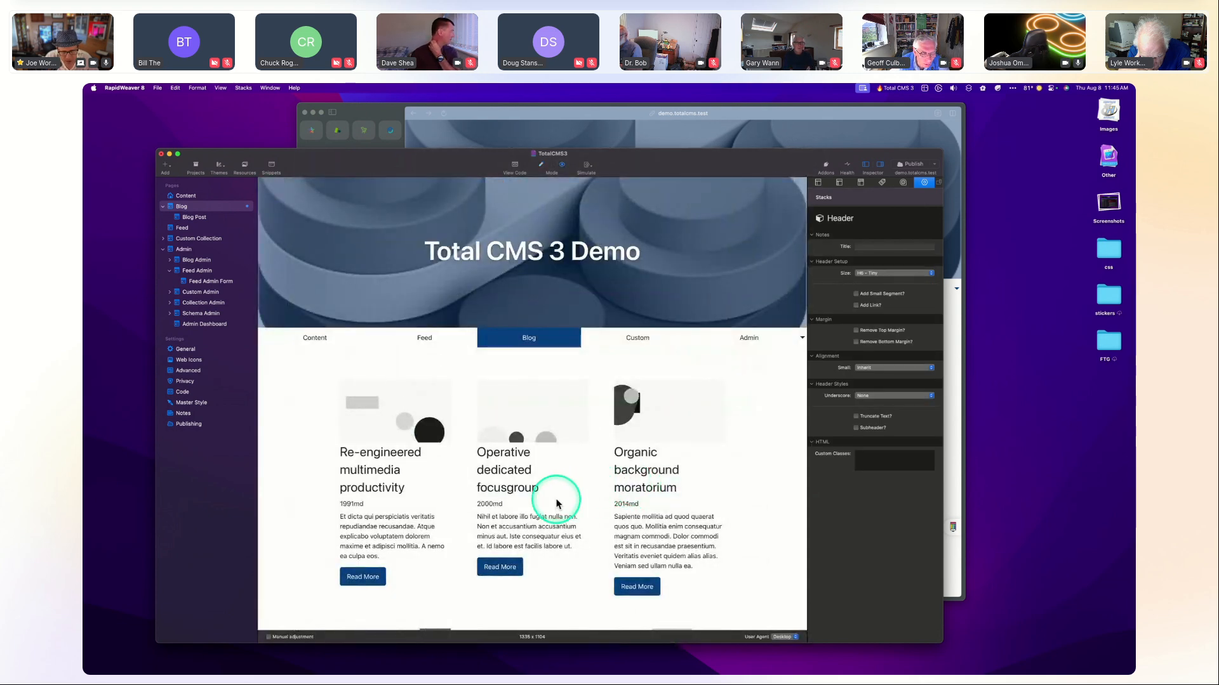
# Set the date Header's format string to "Y-m-d h:m:s" and preview the blog page to check the date and time under the posts.
pyautogui.press('super+r')
pyautogui.doubleClick(541, 487)
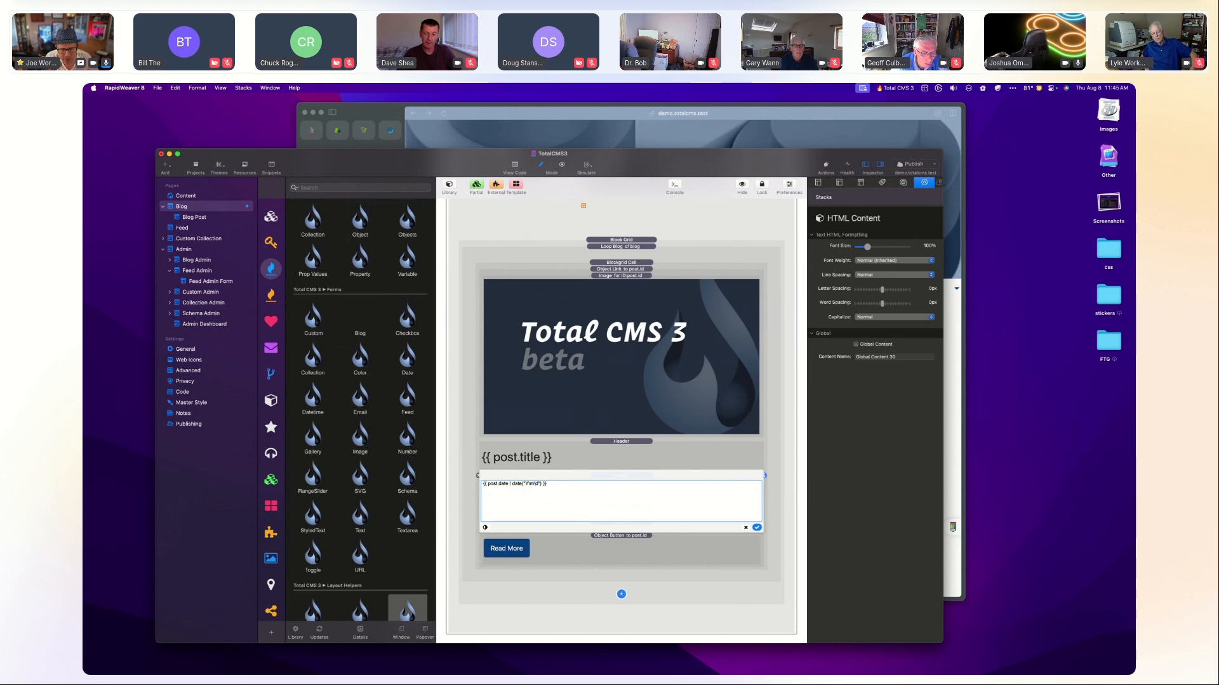
pyautogui.click(538, 483)
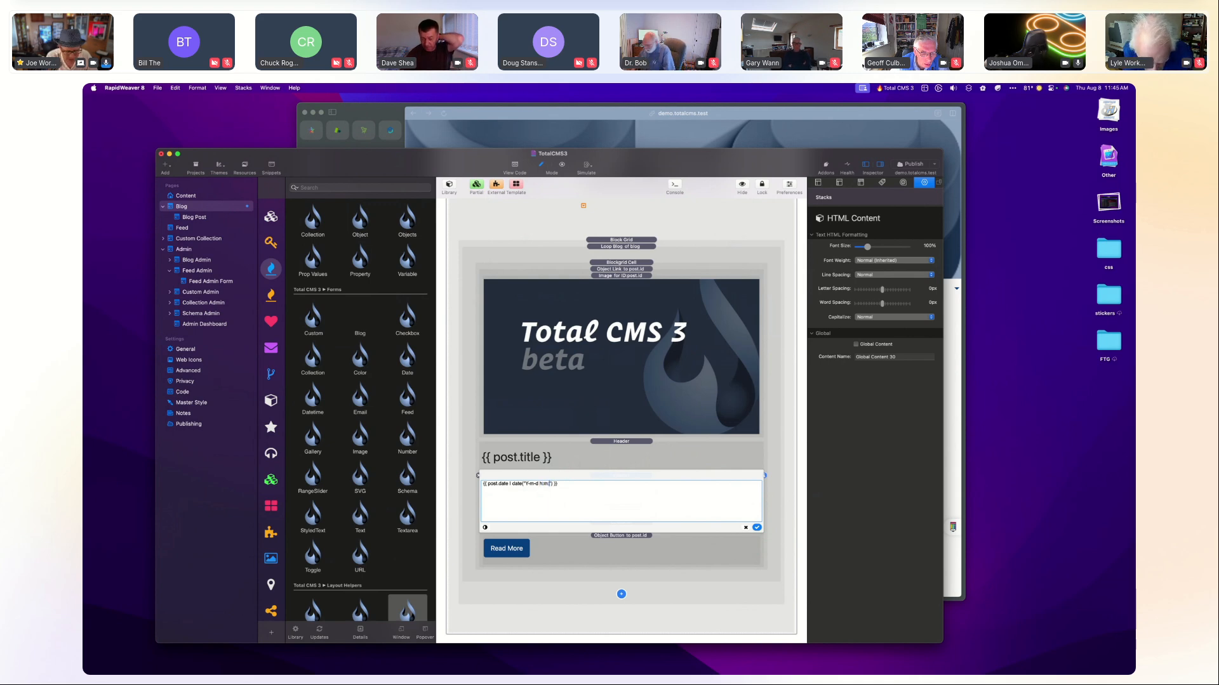
pyautogui.click(756, 528)
pyautogui.press('super+r')
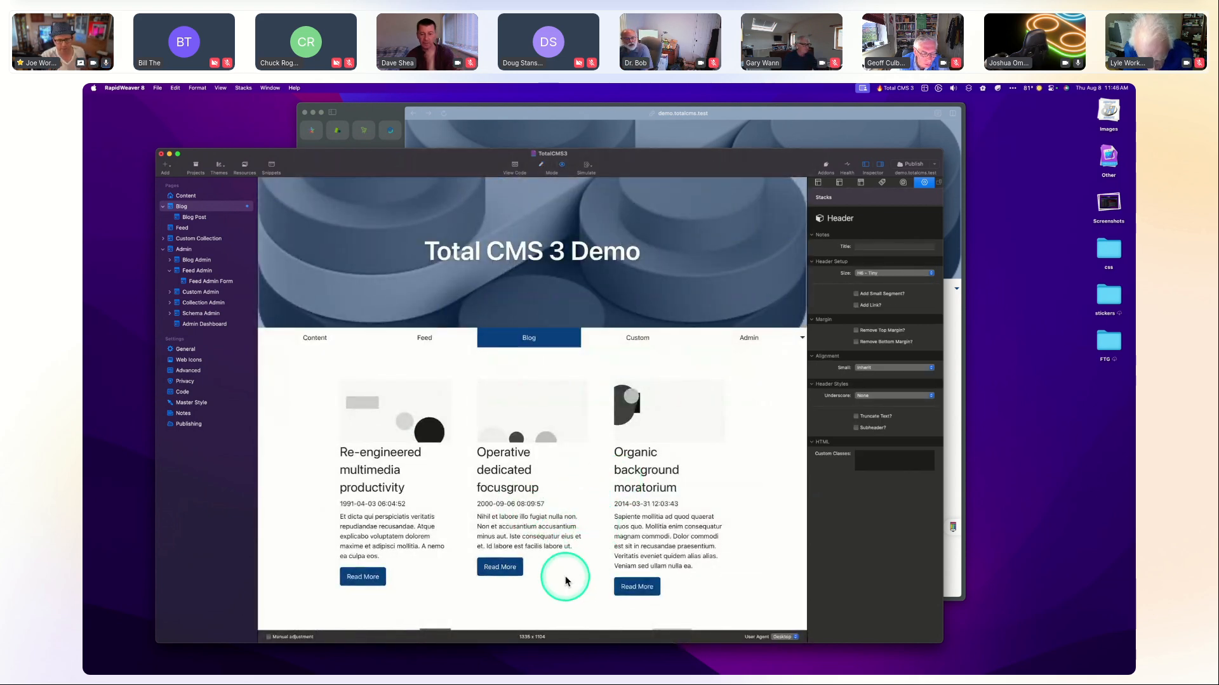
pyautogui.moveTo(477, 504); pyautogui.dragTo(579, 508)
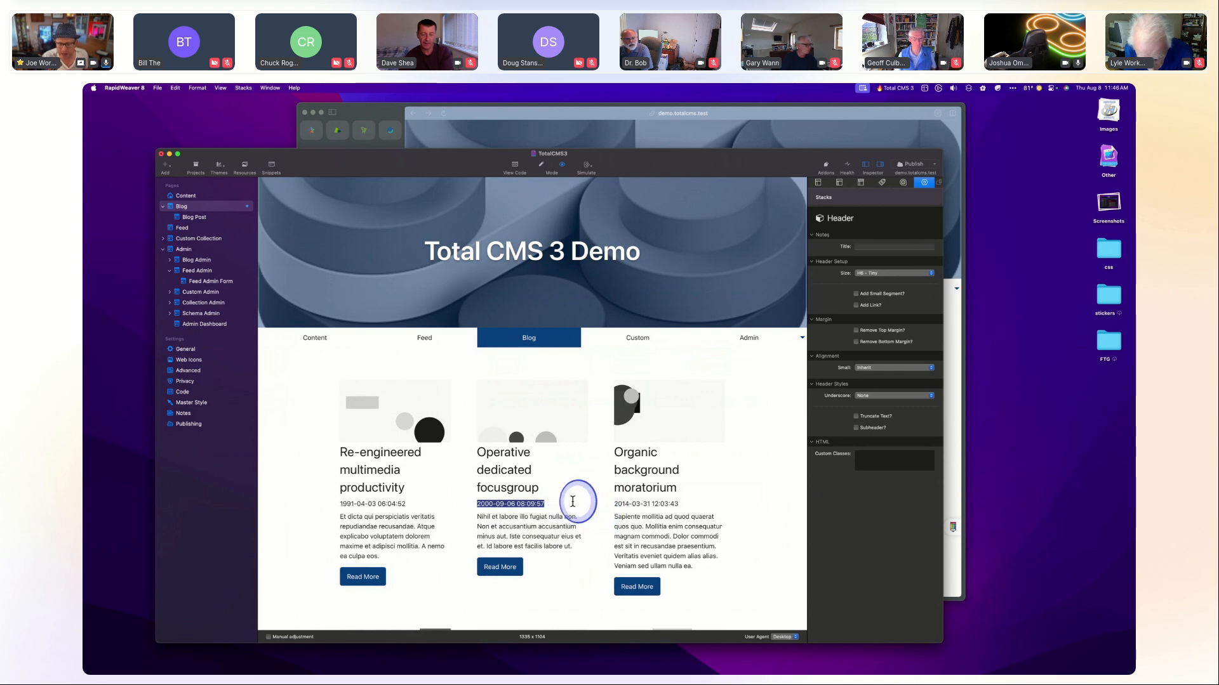
pyautogui.click(557, 505)
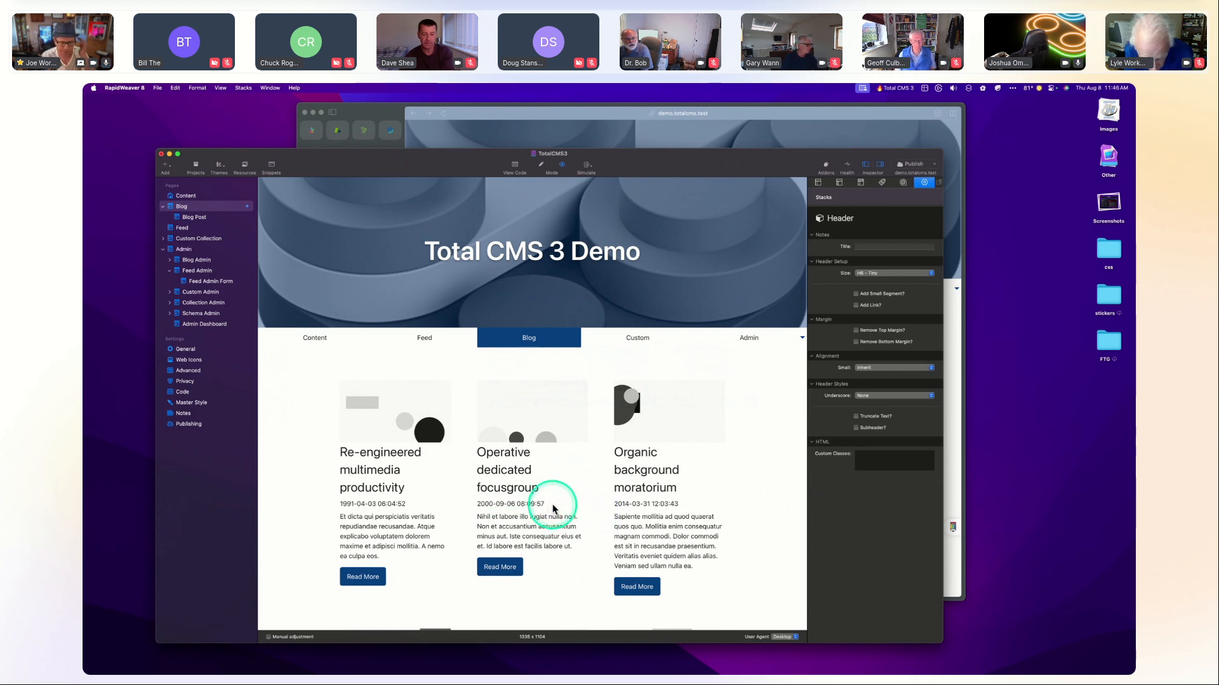
# Remove the raw filter from the HTML stack's summary macro, leaving {{ post.summary }}, and preview the blog page.
pyautogui.press('super+r')
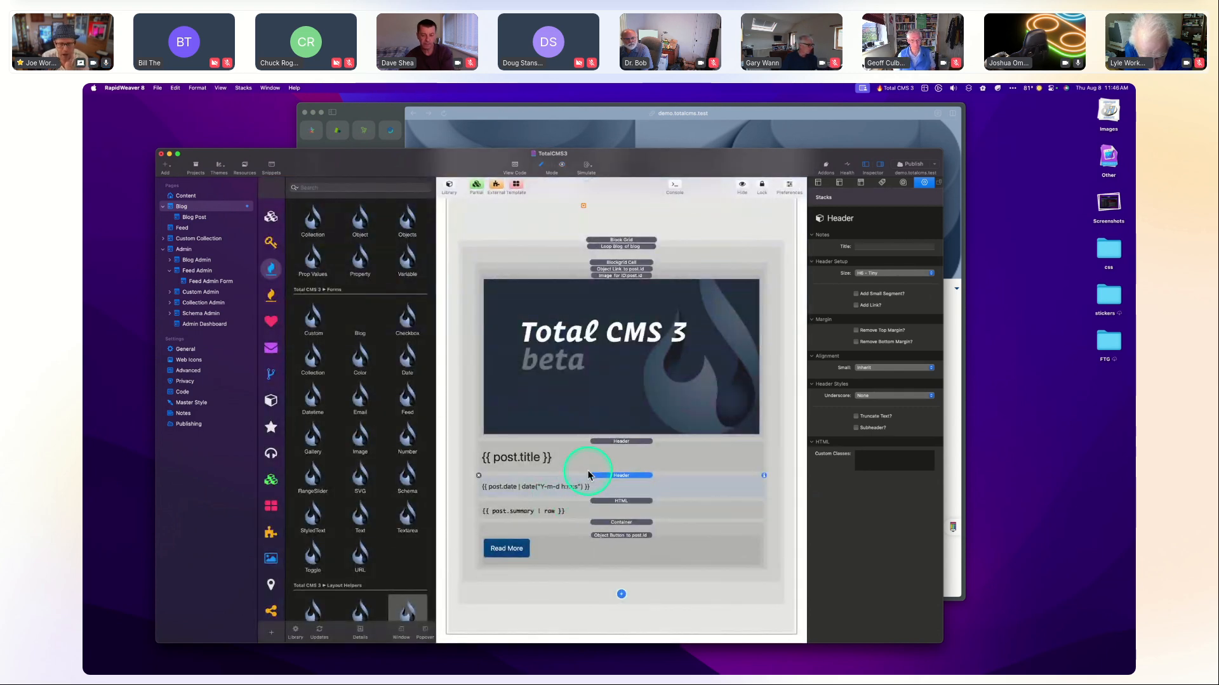
pyautogui.click(613, 504)
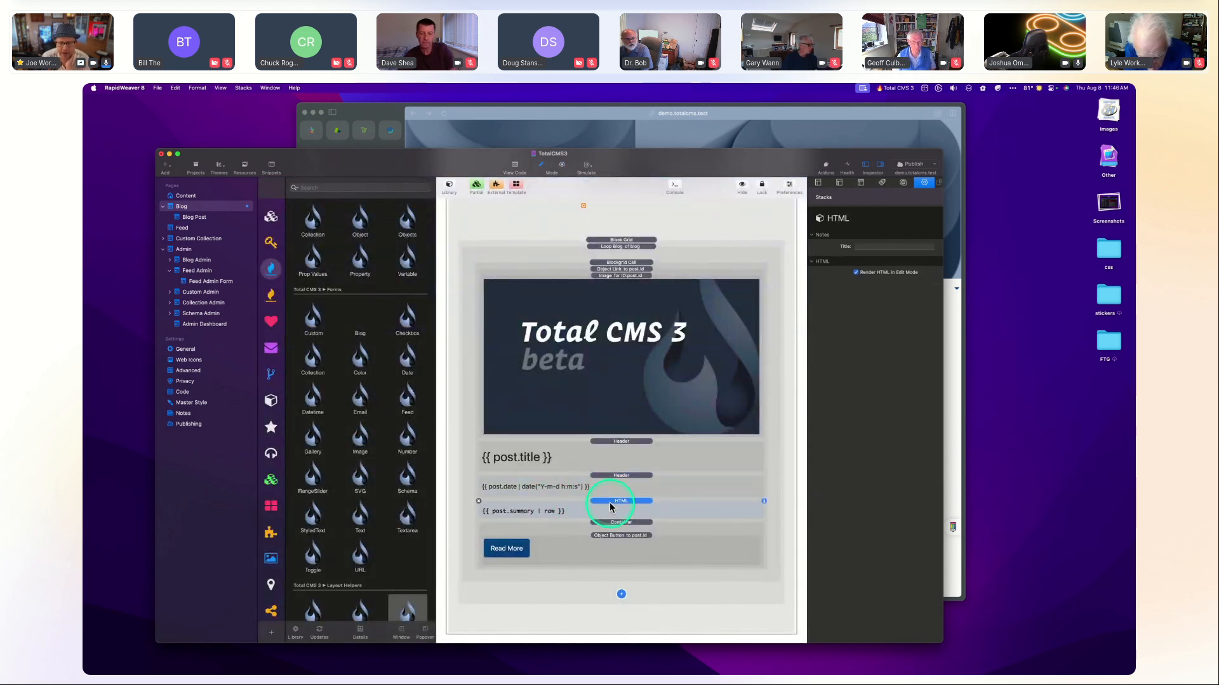
pyautogui.doubleClick(549, 518)
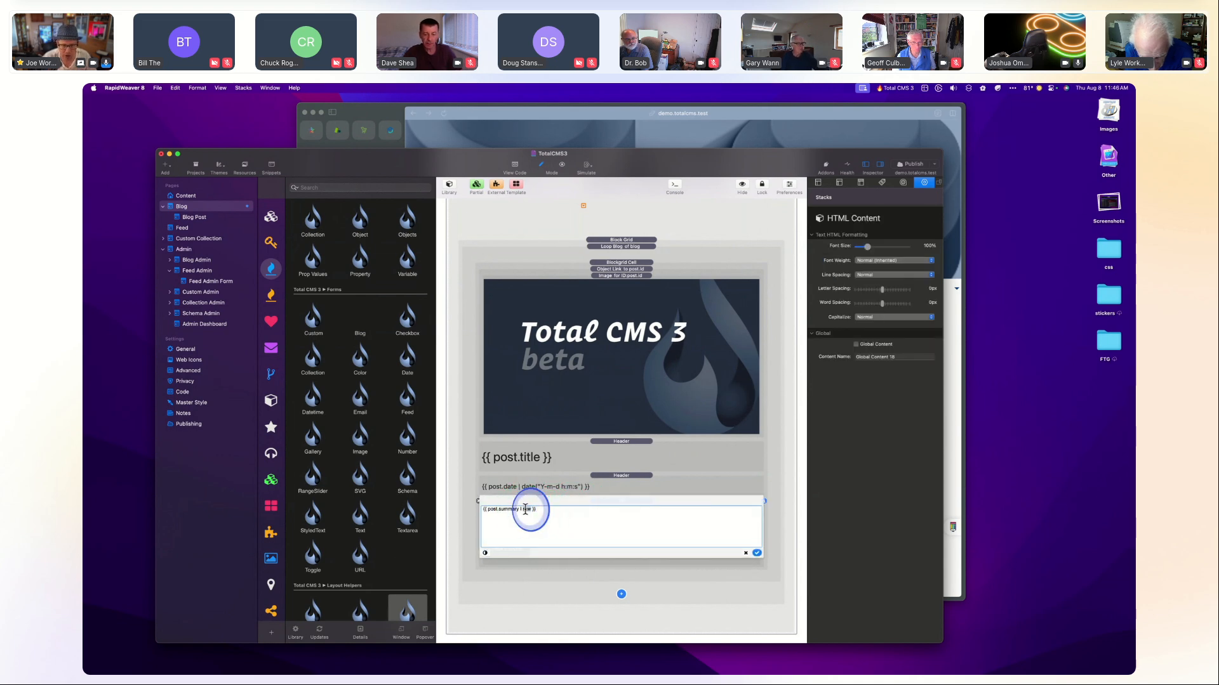
pyautogui.click(756, 553)
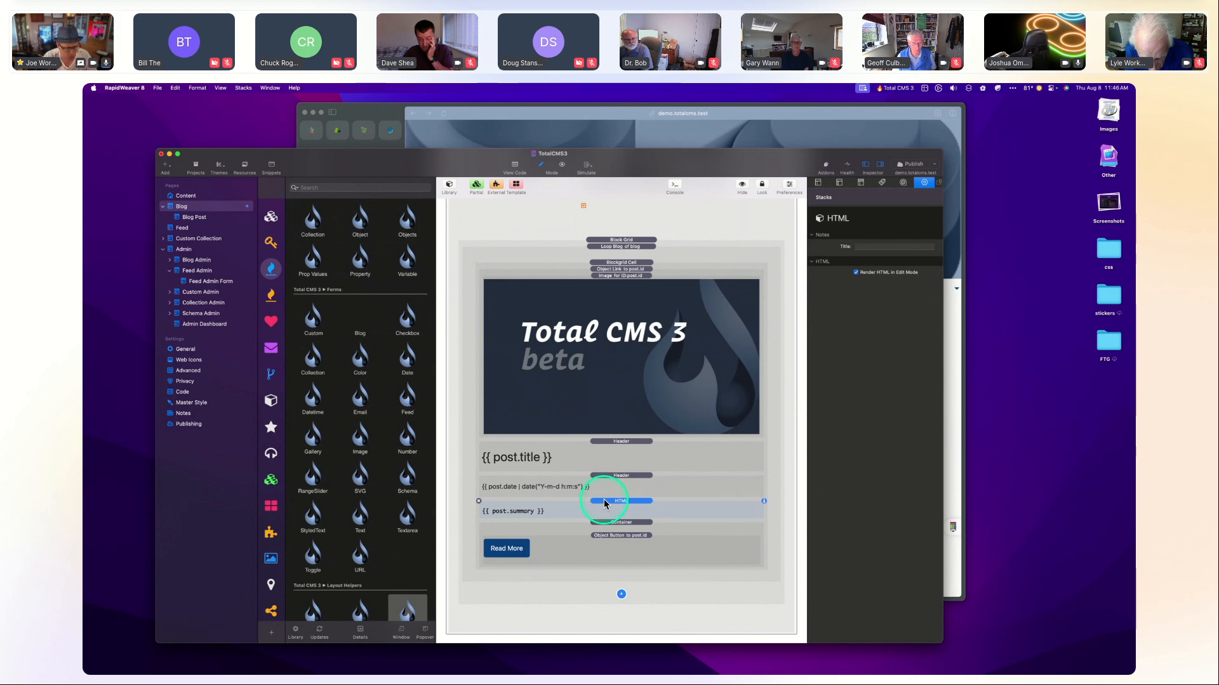
pyautogui.press('super+r')
pyautogui.scroll(-2, 605, 497)
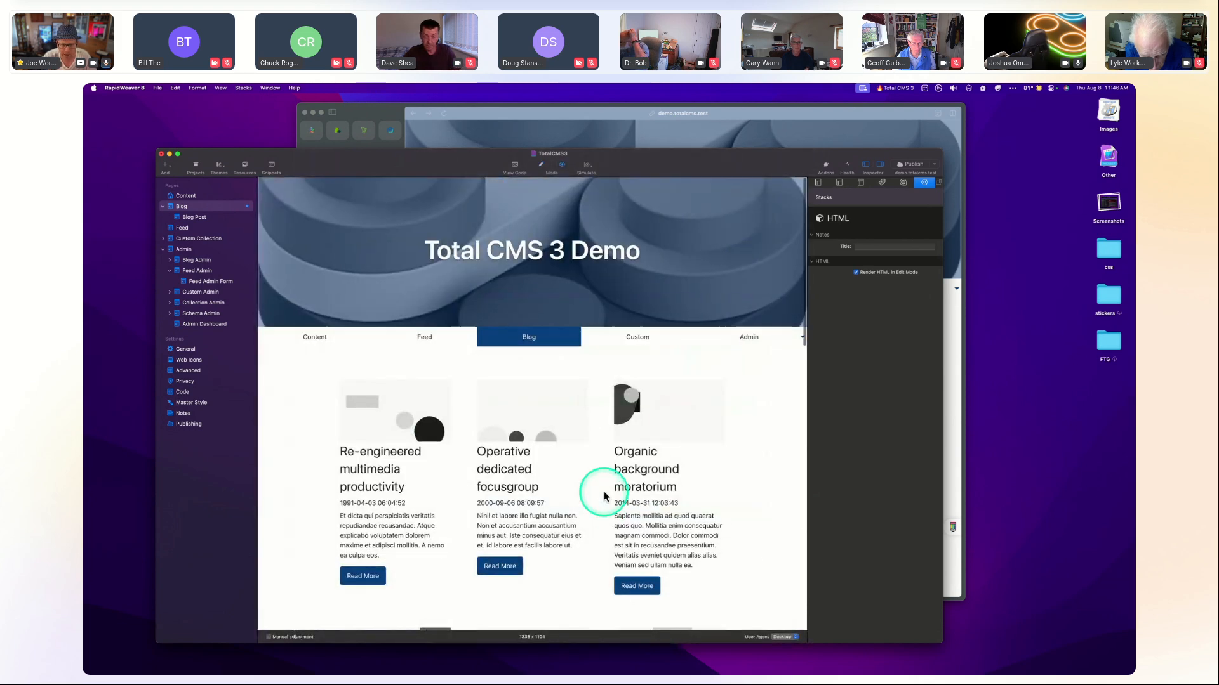
# Return to the page editor and review the settings of the Read More Object Button and the Loop Blog stack.
pyautogui.press('super+r')
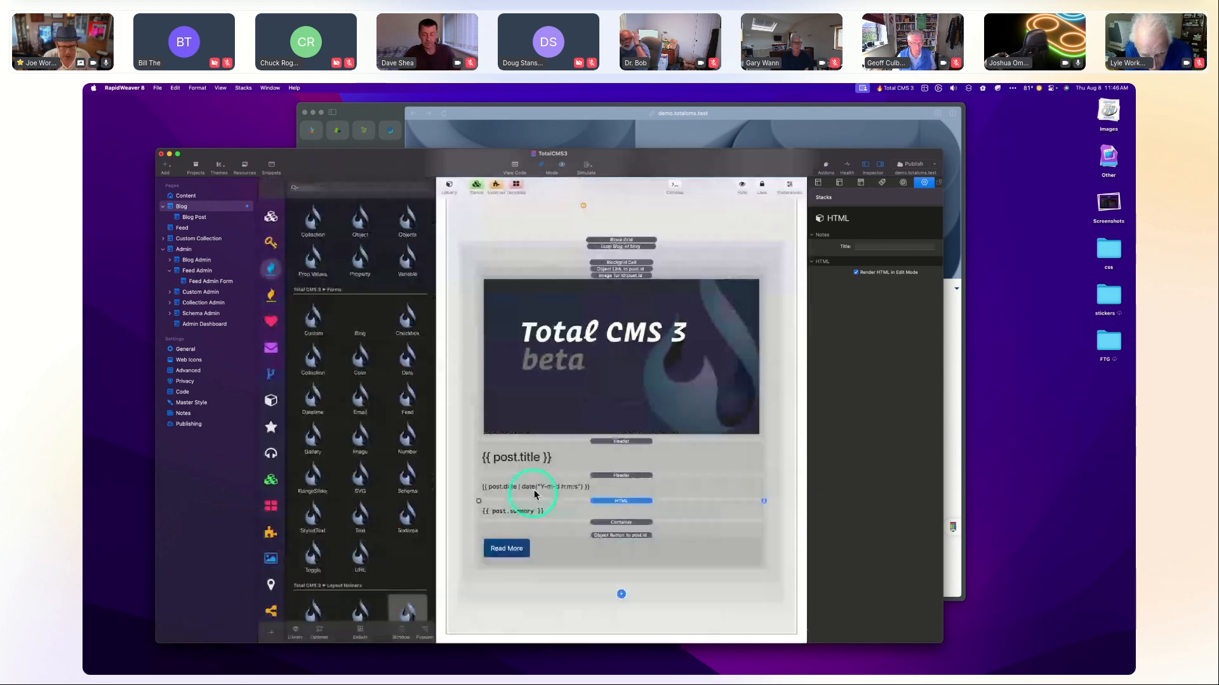
pyautogui.click(613, 535)
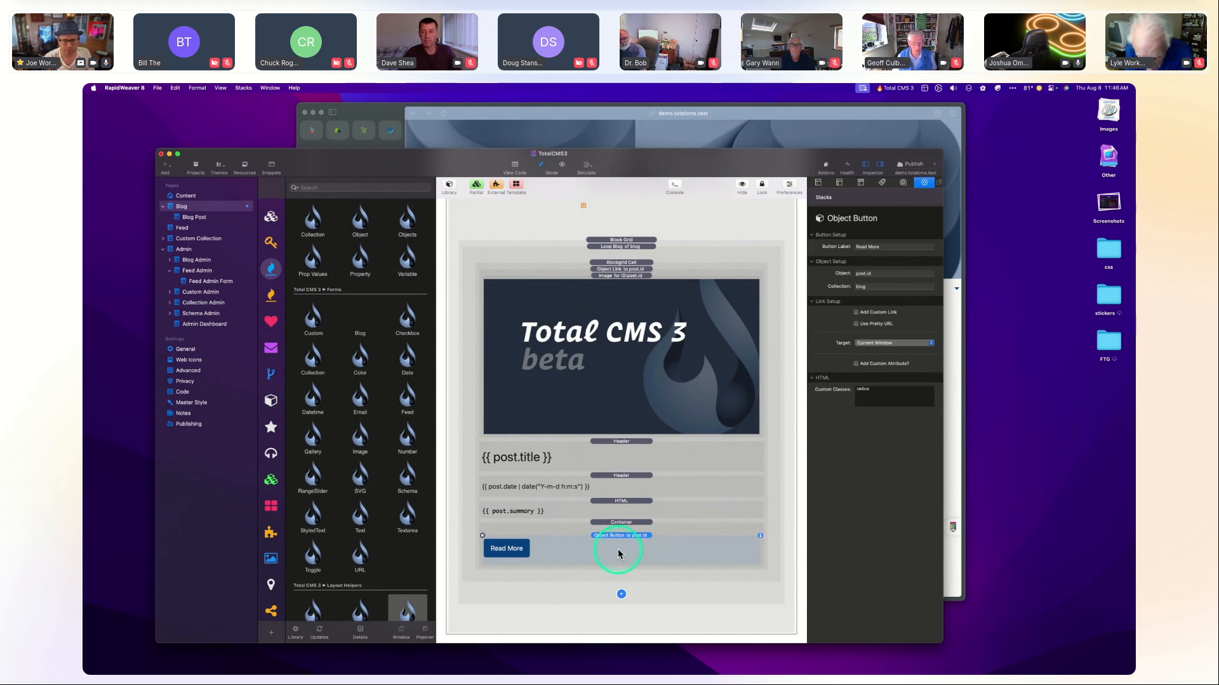
pyautogui.scroll(-2, 618, 554)
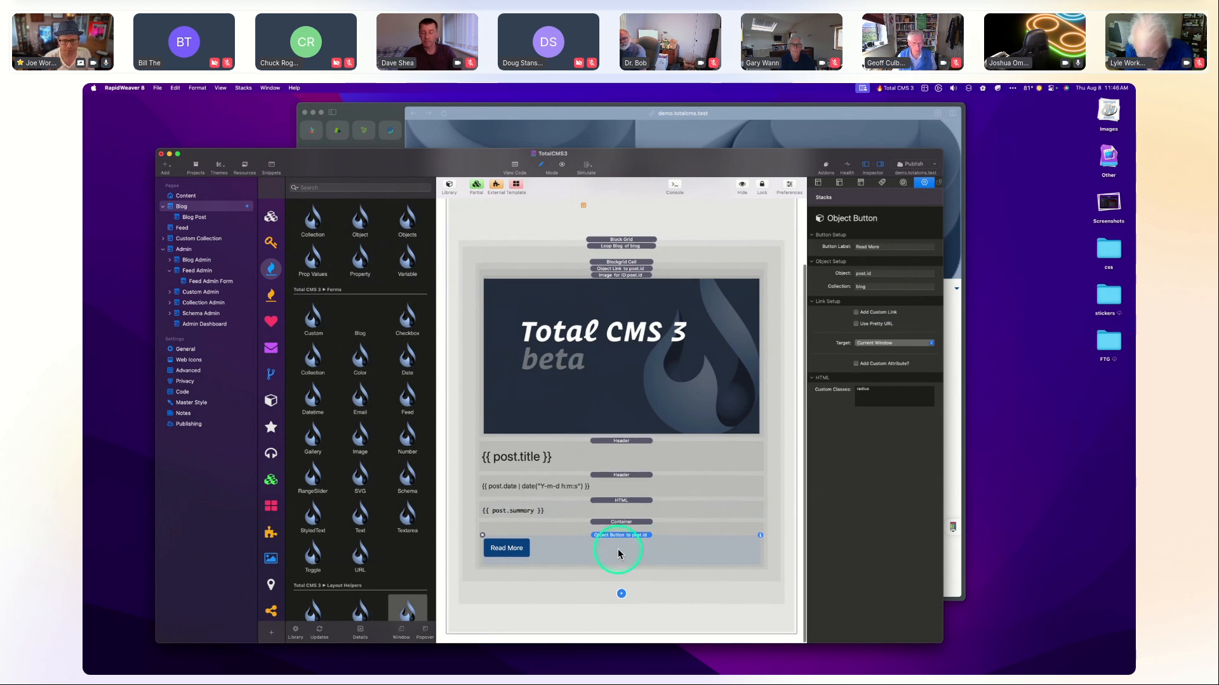
pyautogui.click(610, 248)
pyautogui.click(564, 269)
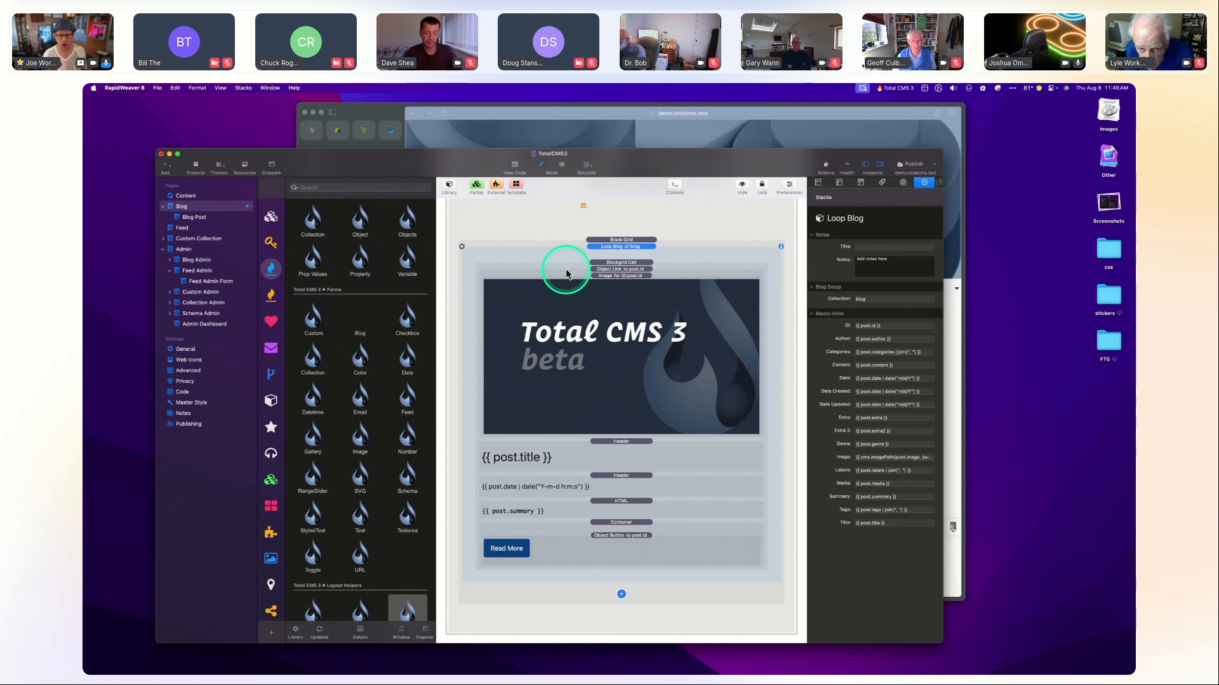
pyautogui.click(138, 170)
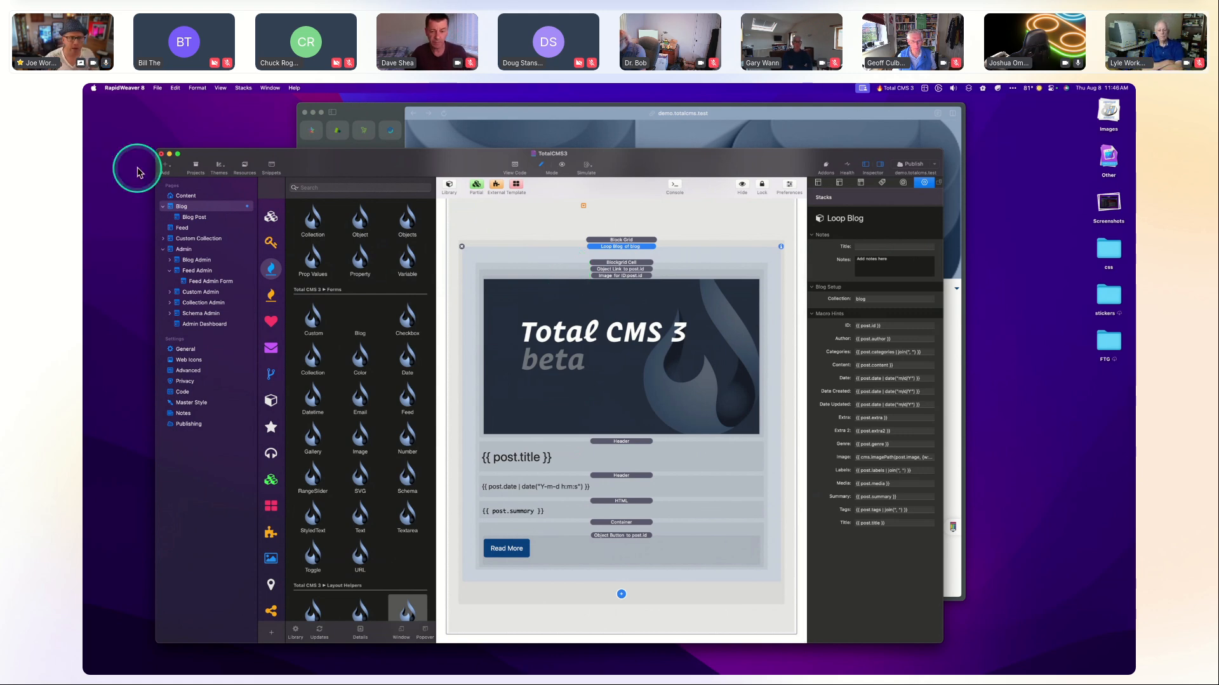
# Open the Feed page and examine the Loop Feed macro hints and the Image stack's collection and property settings.
pyautogui.click(187, 226)
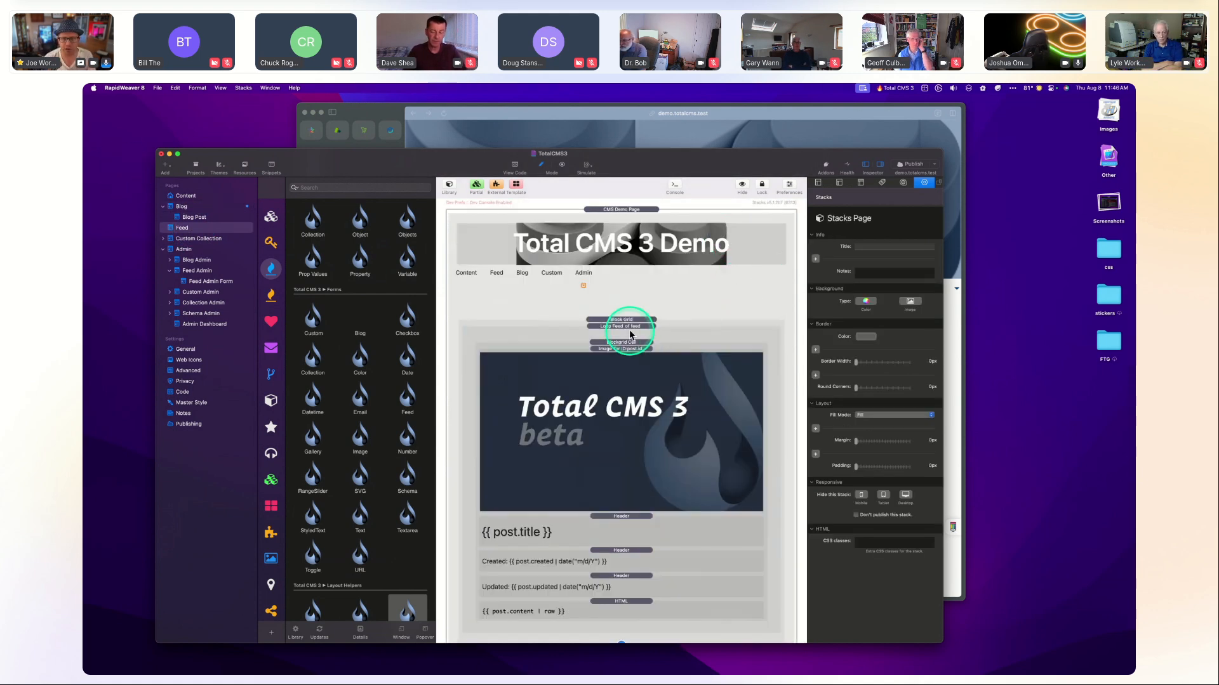
pyautogui.click(629, 327)
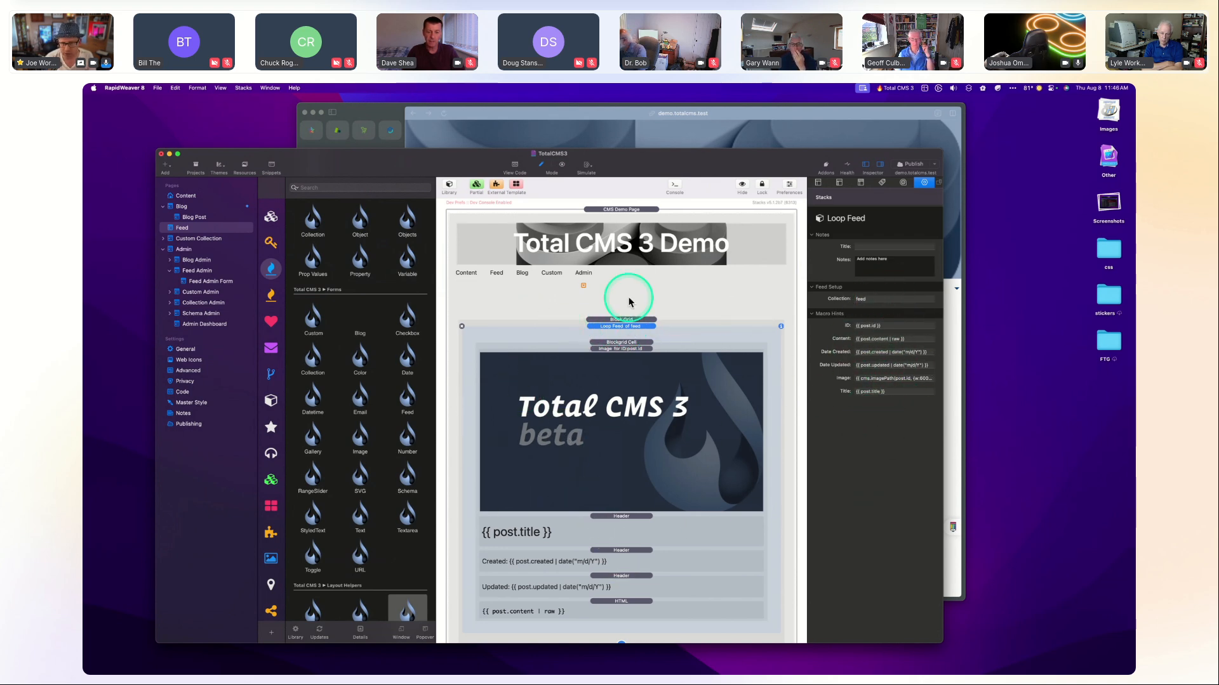
pyautogui.click(620, 346)
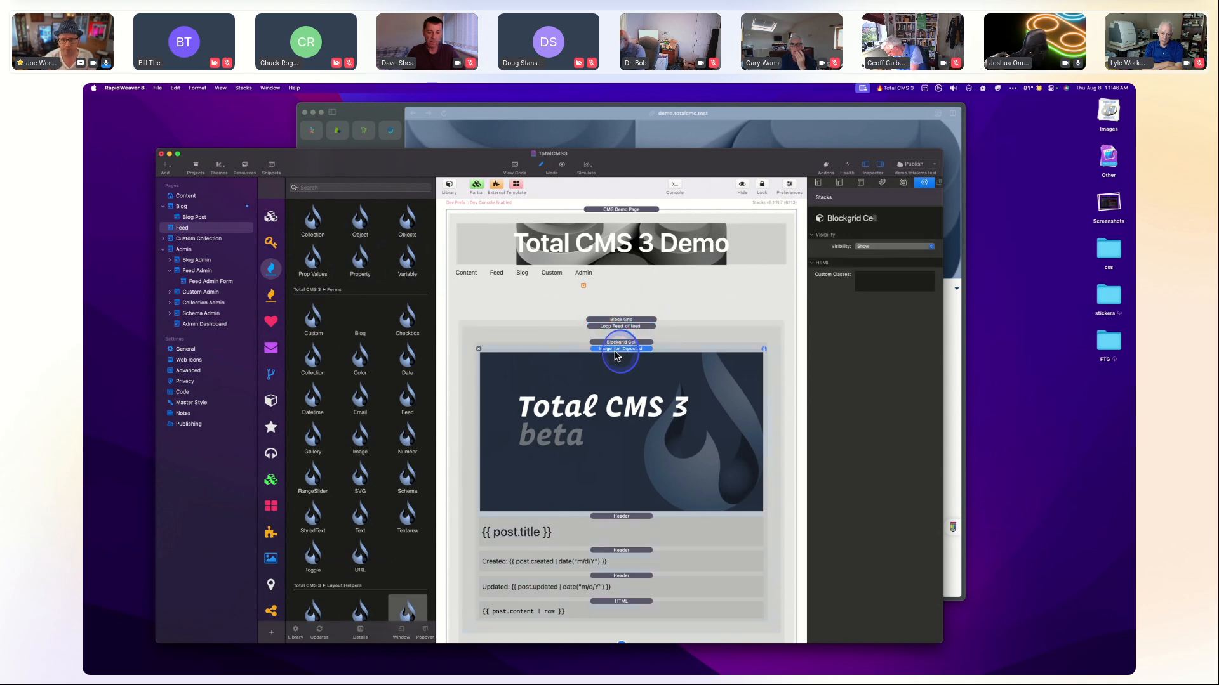
pyautogui.click(617, 354)
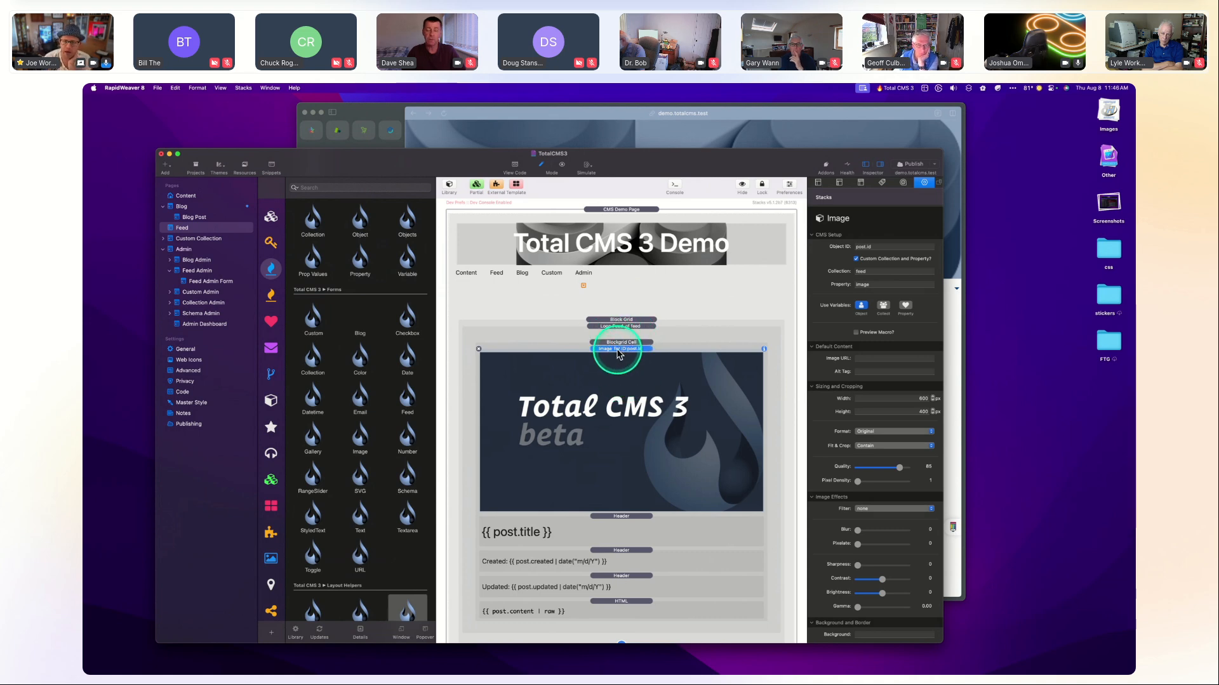
pyautogui.click(865, 272)
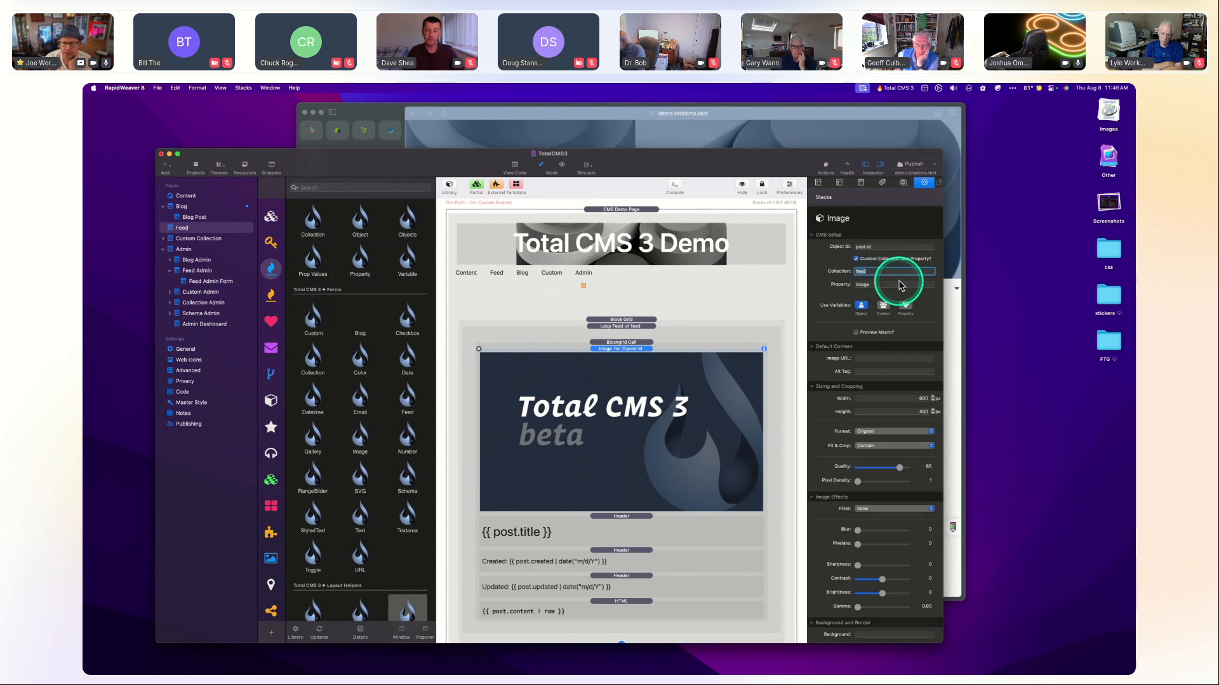
# Look through the Feed loop's title, created and updated Header stacks and the HTML stack holding the post content macro.
pyautogui.click(623, 544)
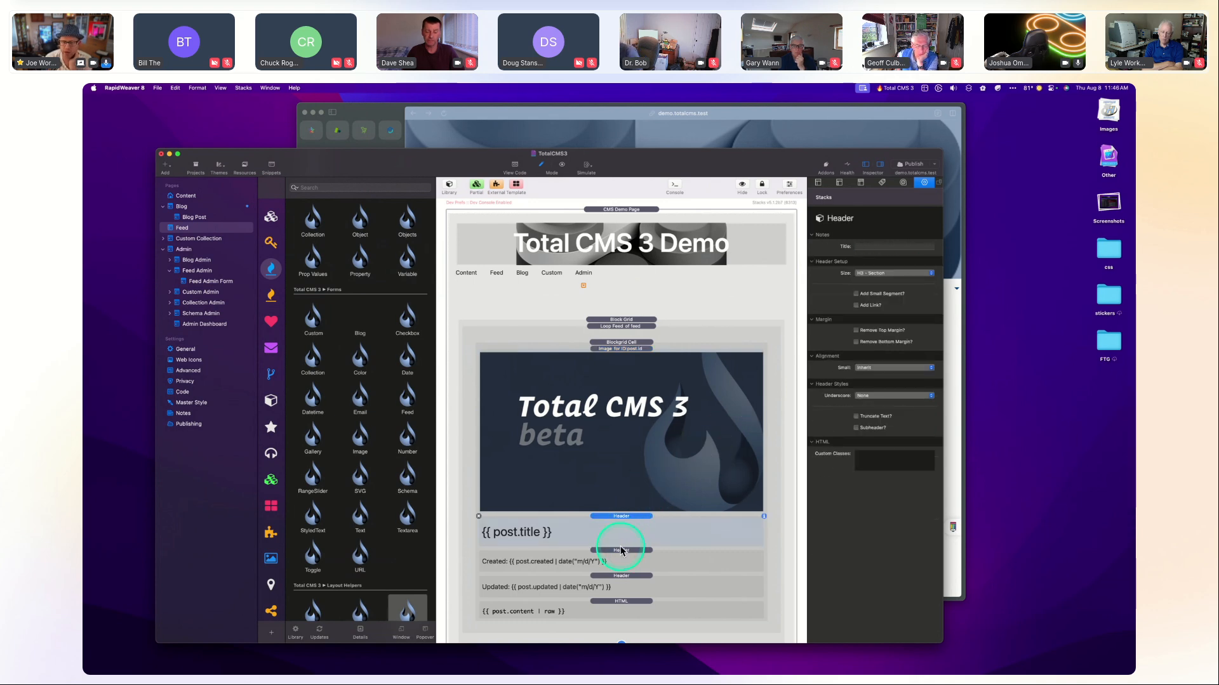
pyautogui.click(622, 555)
pyautogui.click(619, 587)
pyautogui.click(618, 563)
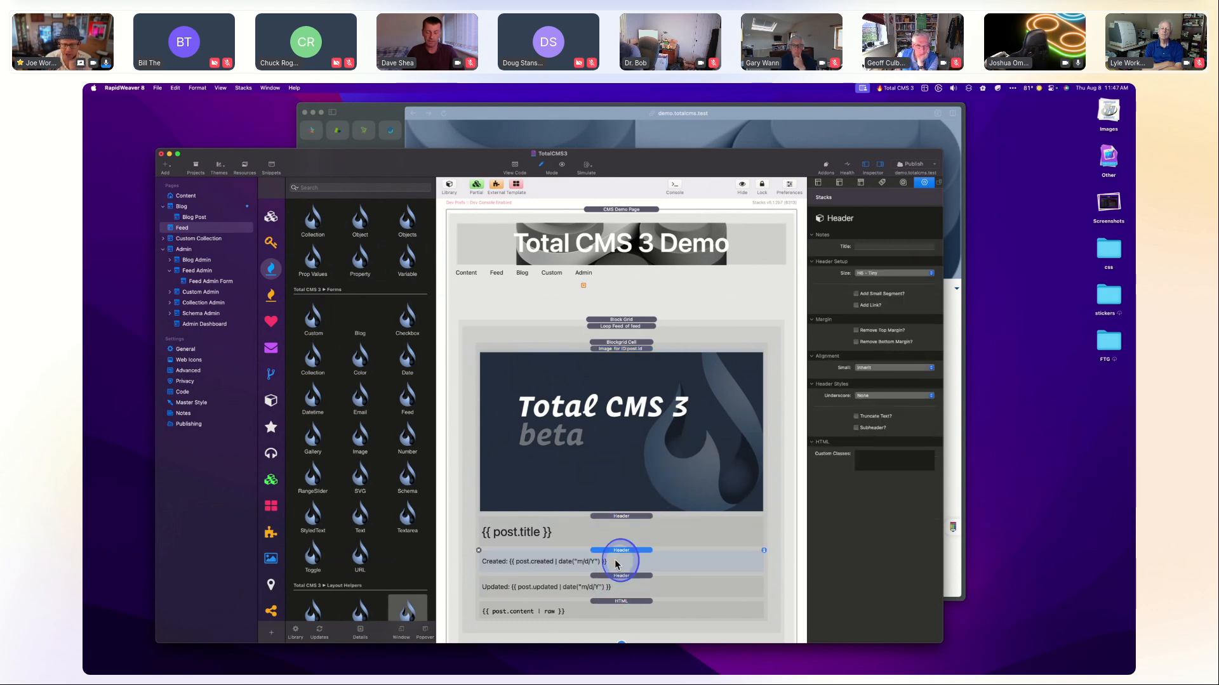
pyautogui.click(617, 585)
pyautogui.click(613, 609)
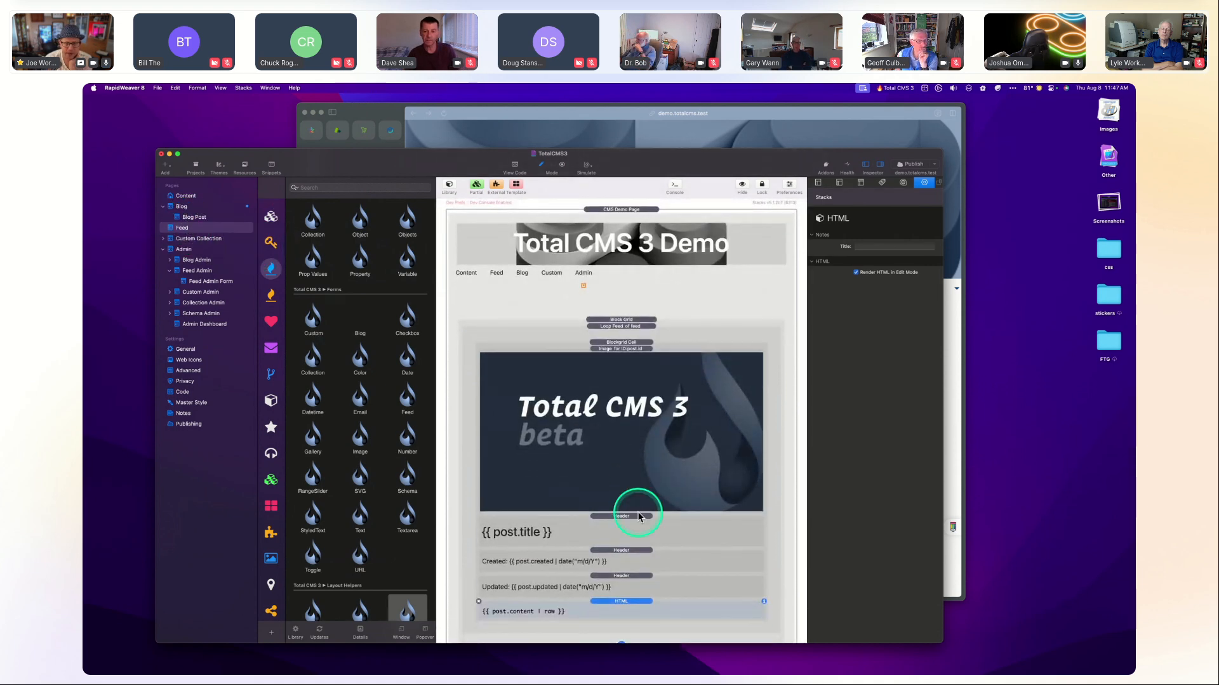
pyautogui.scroll(-2, 631, 508)
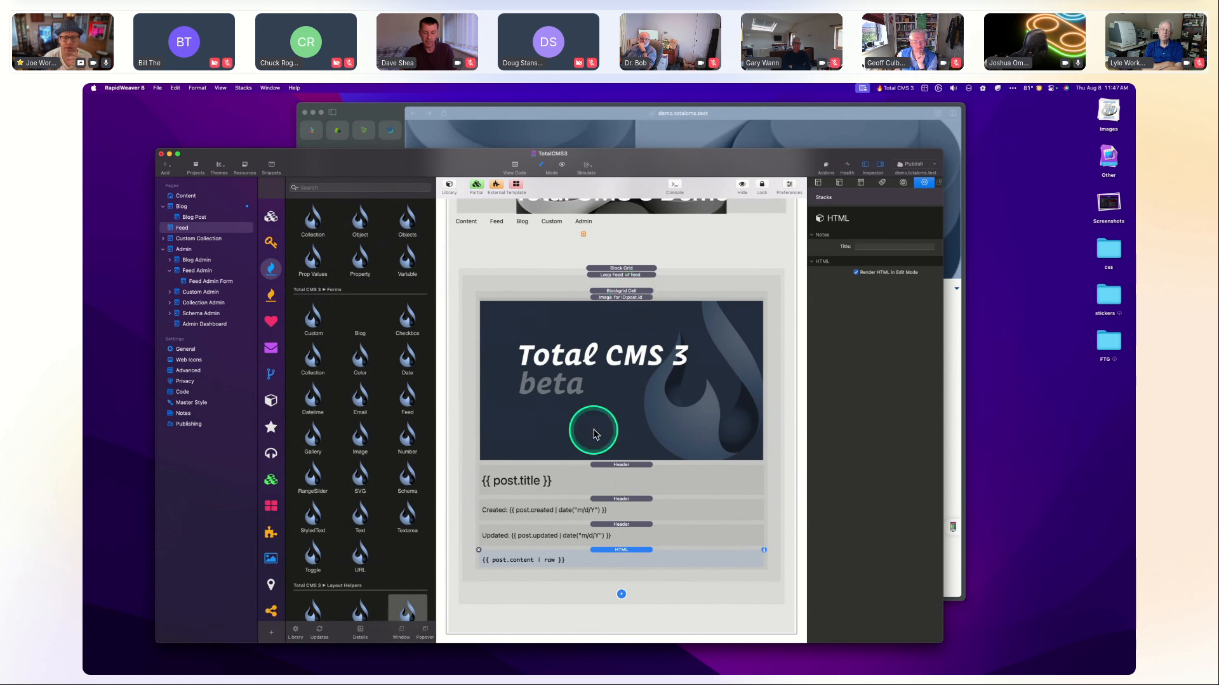
pyautogui.scroll(3, 588, 427)
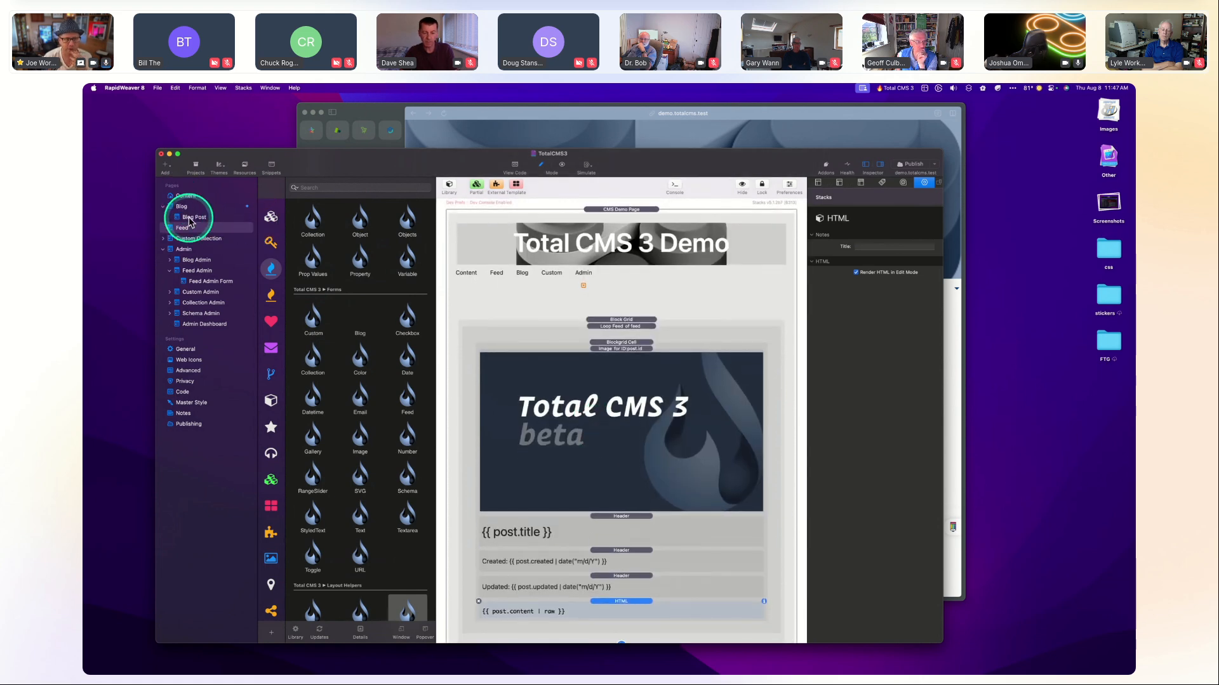
# Open the Blog Post page and examine the settings of the Object stack that loads the post from the URL.
pyautogui.click(182, 207)
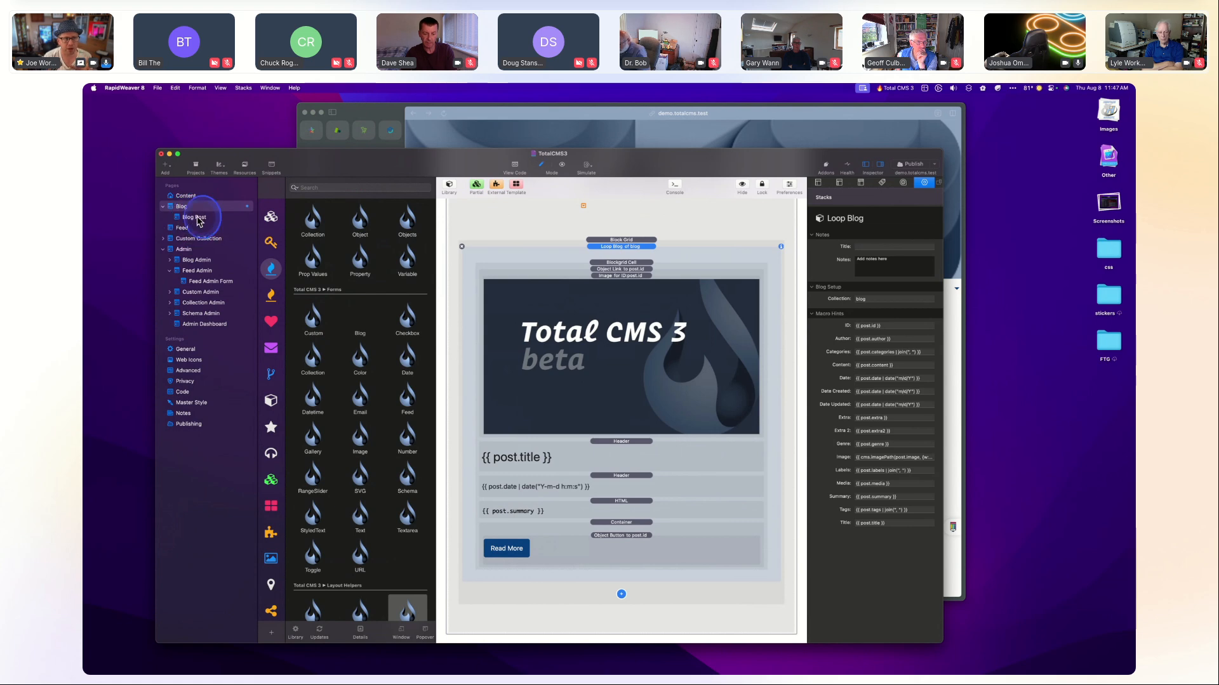
pyautogui.click(194, 217)
pyautogui.scroll(4, 656, 298)
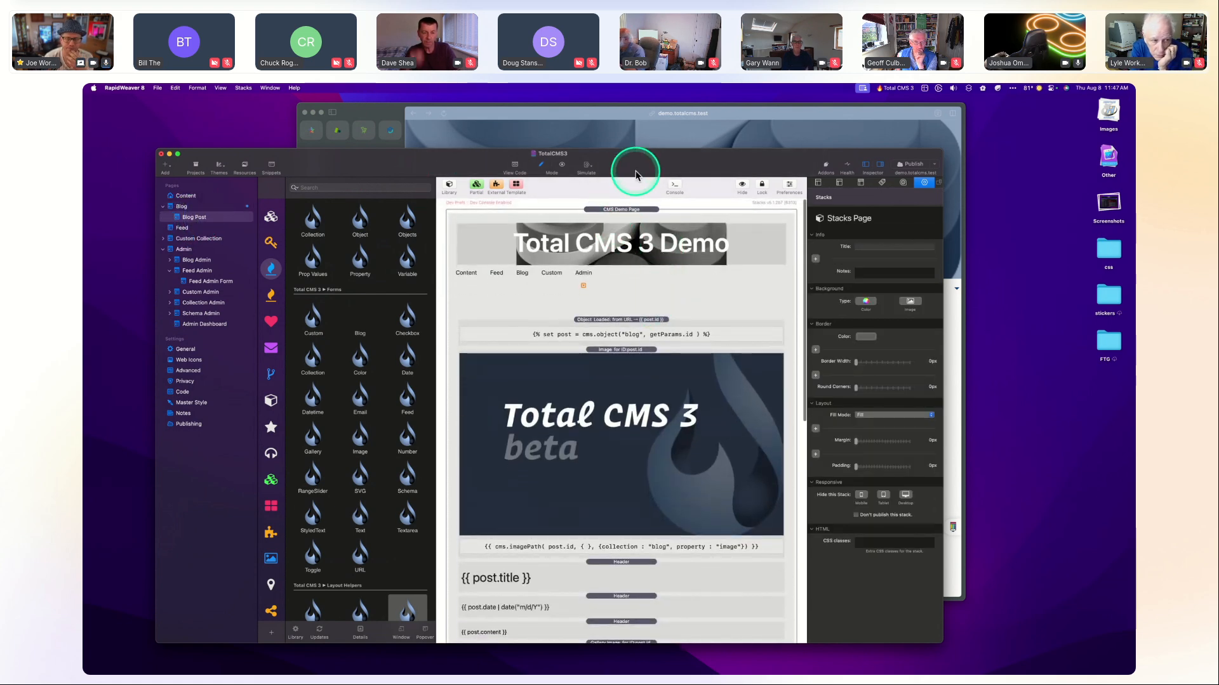
pyautogui.click(618, 321)
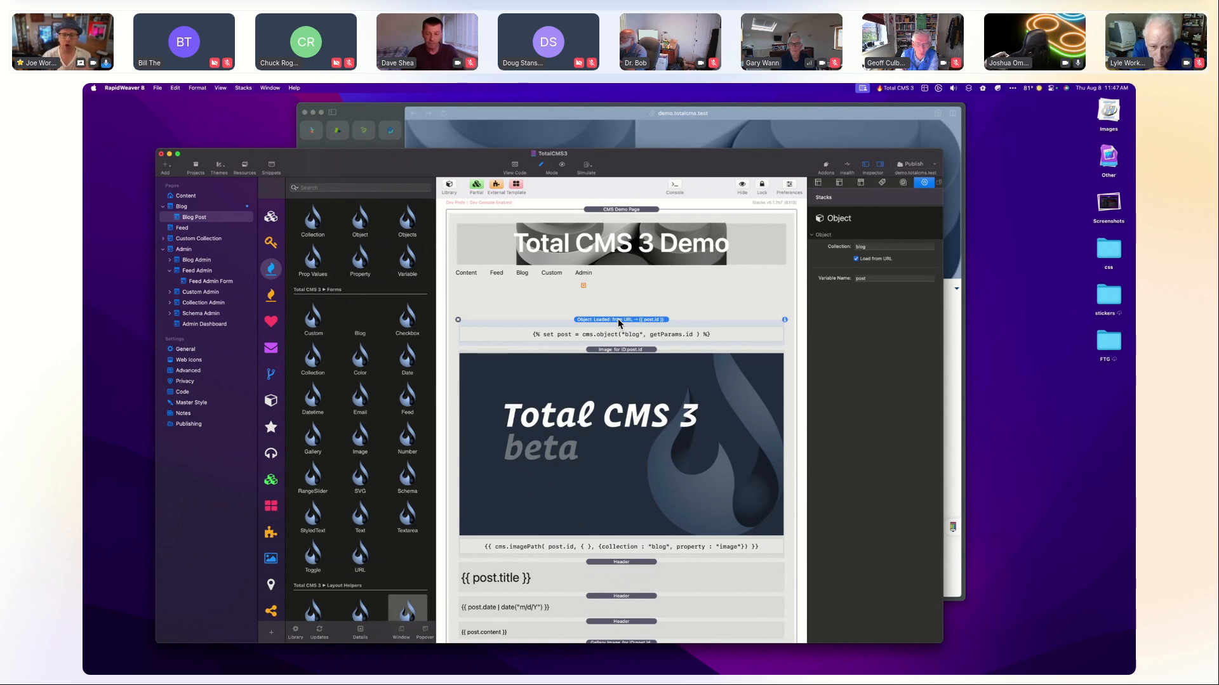
# Switch to the Arc browser and open the "Future-proofed analyzing moratorium HELLO" post from the blog list.
pyautogui.click(706, 136)
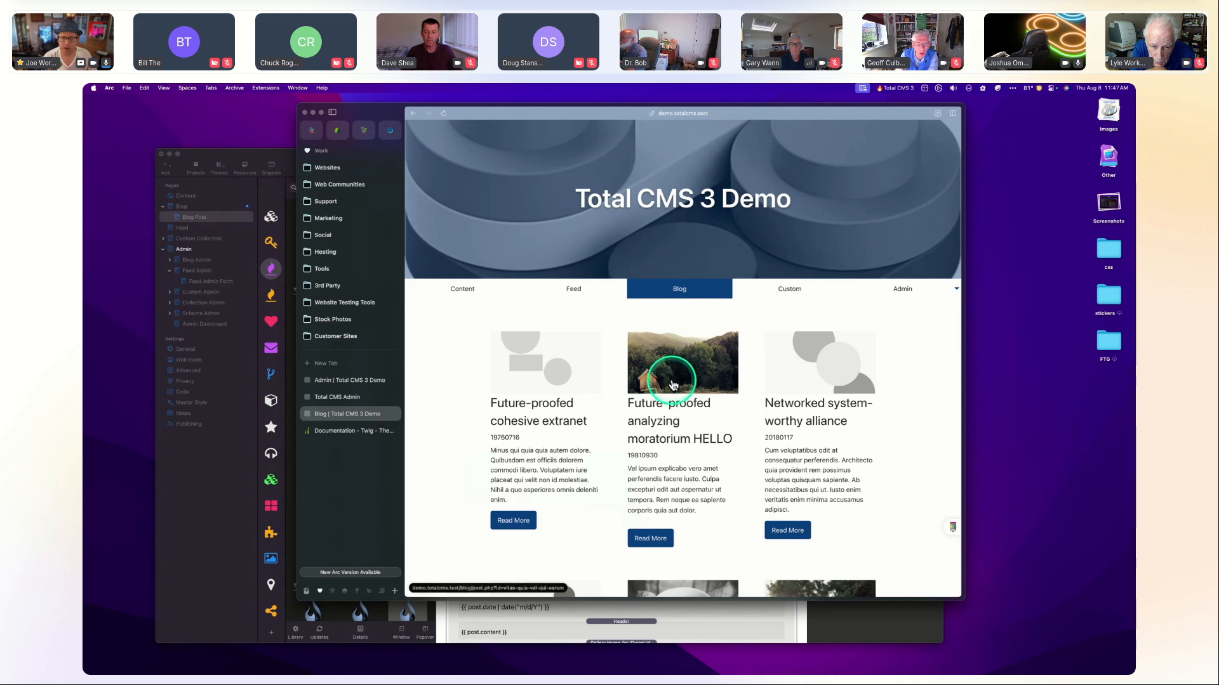
pyautogui.click(663, 398)
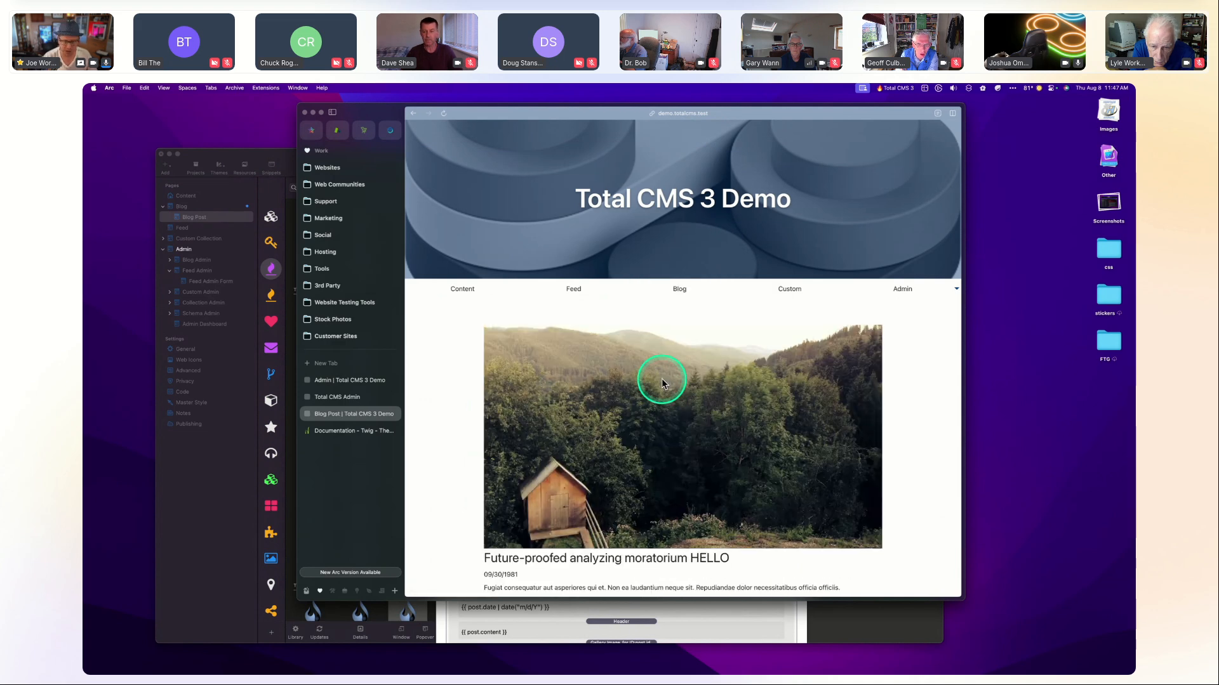
# Examine the id parameter in the open blog post's URL without changing the address.
pyautogui.press('super+l')
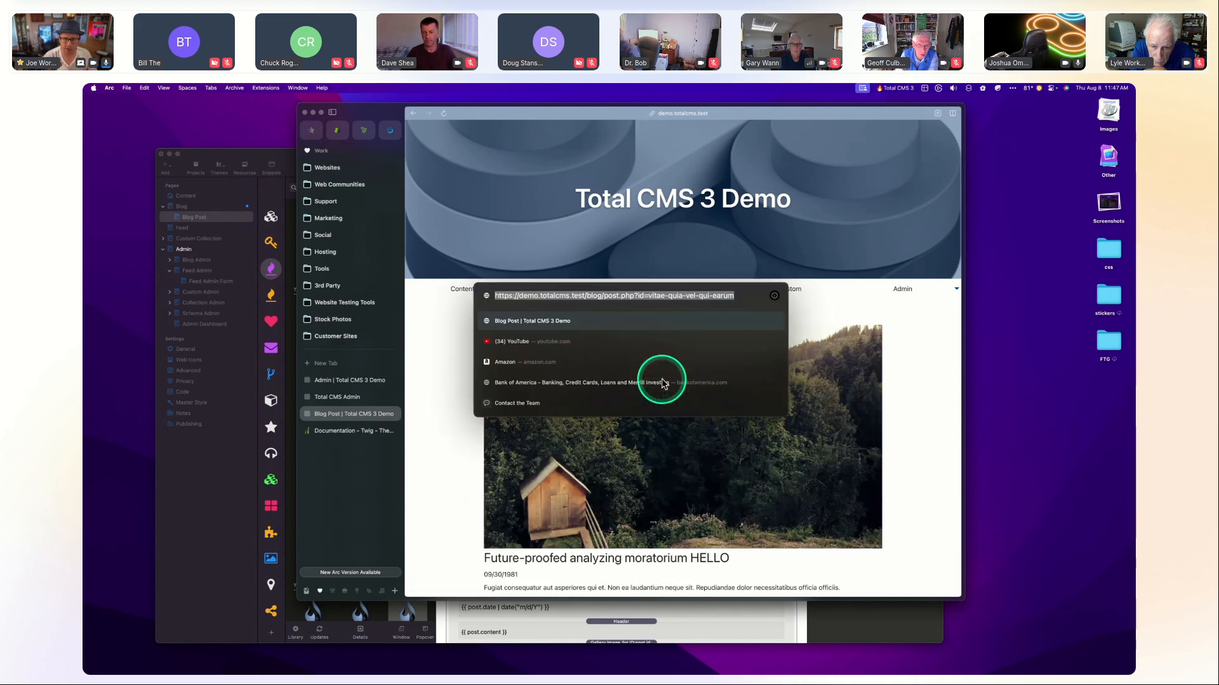
pyautogui.click(640, 297)
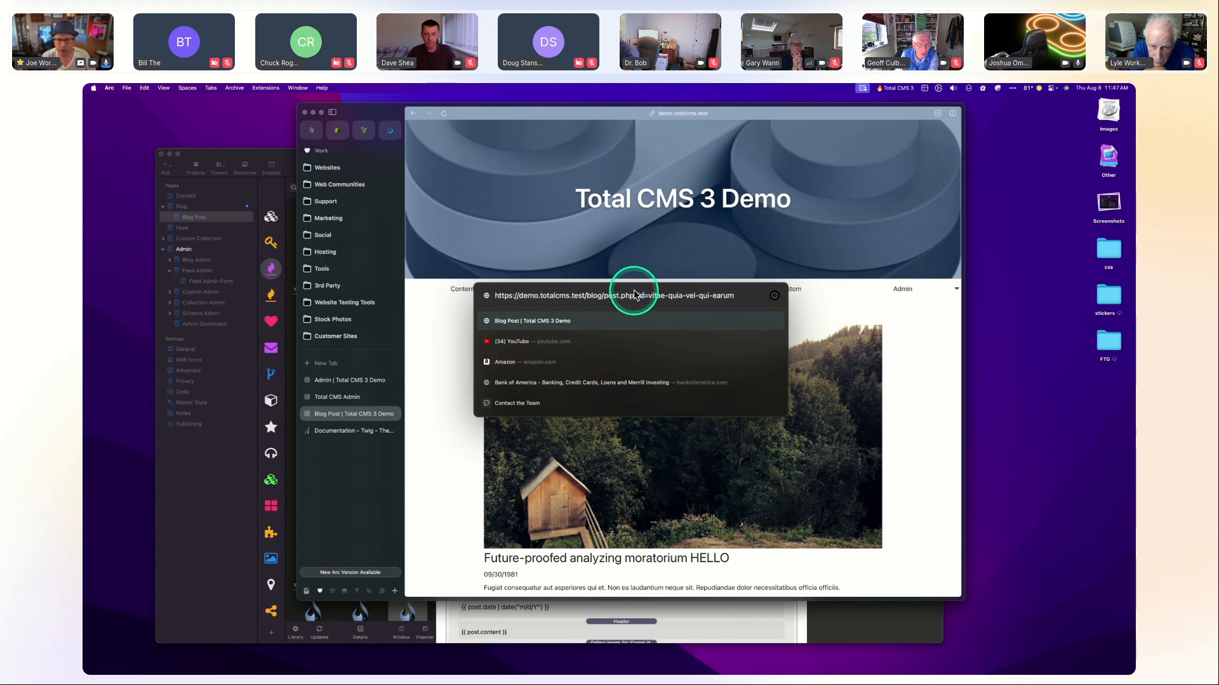
pyautogui.click(638, 295)
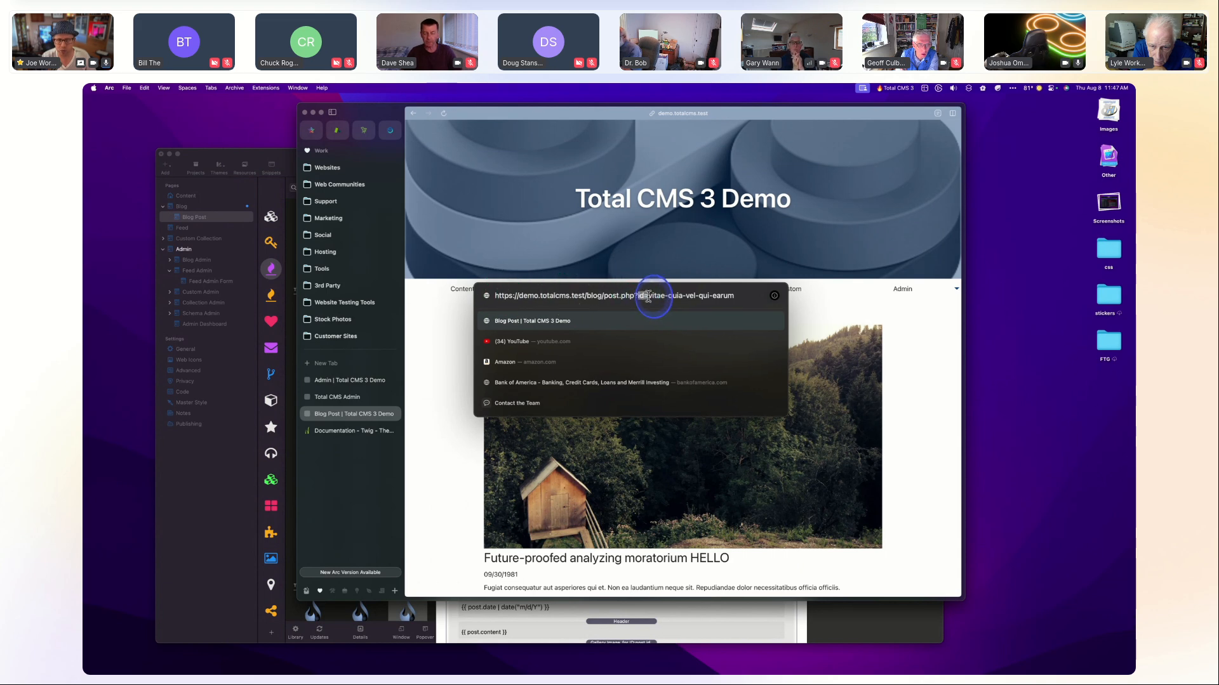
pyautogui.moveTo(648, 296); pyautogui.dragTo(742, 294)
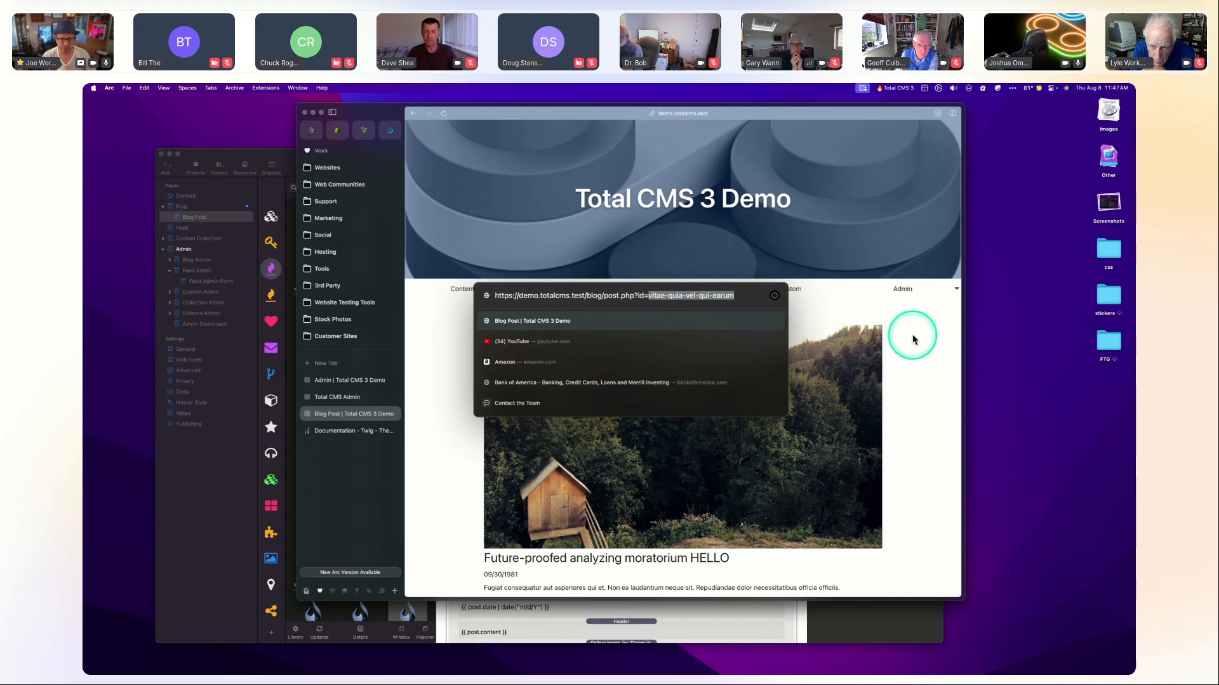
pyautogui.click(933, 327)
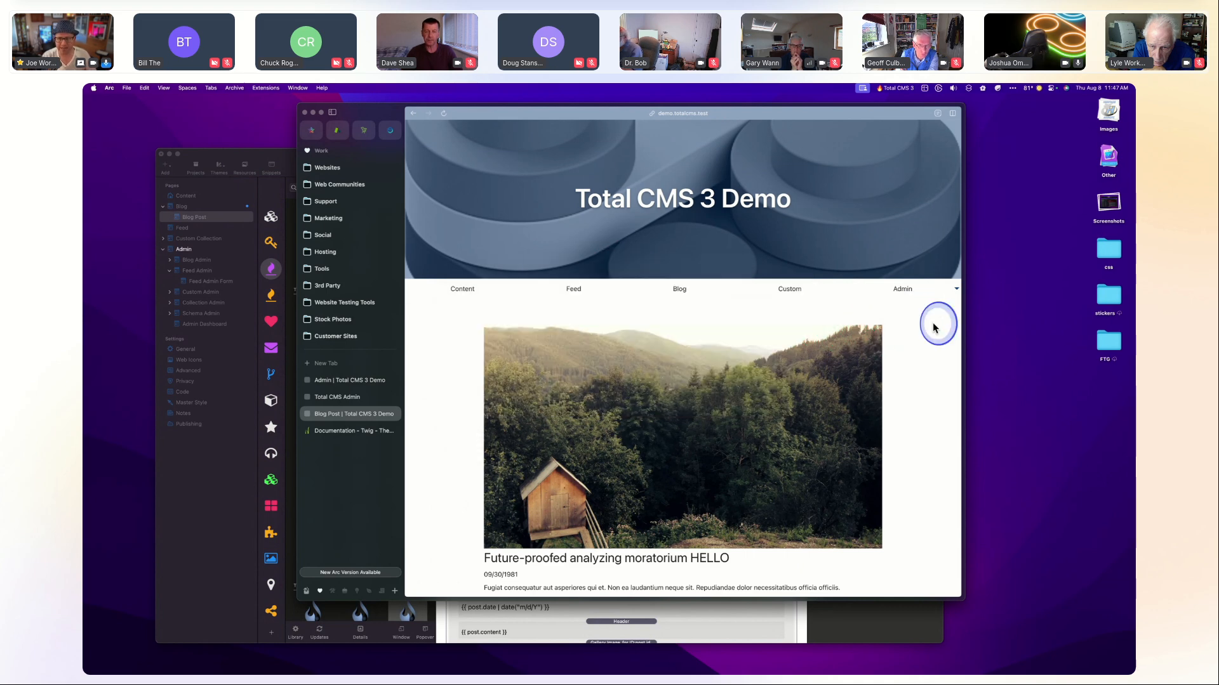
# Switch to RapidWeaver, select the Blog Post page's URL-loaded Object stack and find the Object stack among the library's Data Loaders.
pyautogui.click(641, 619)
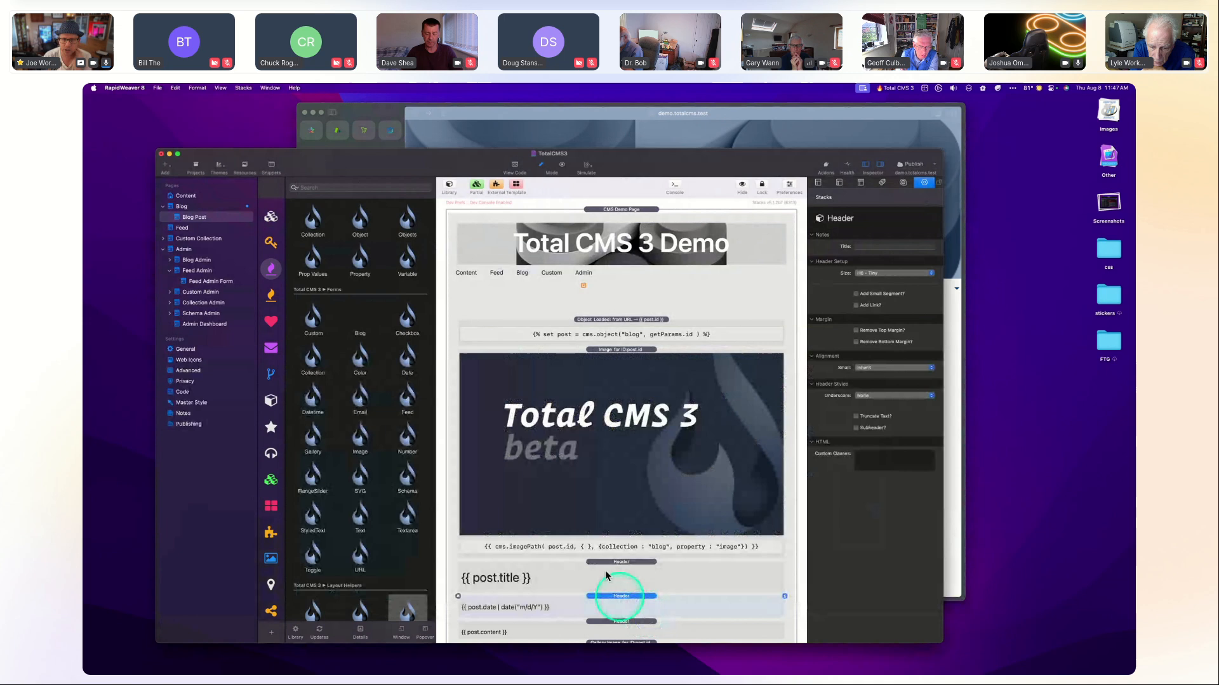
pyautogui.click(606, 329)
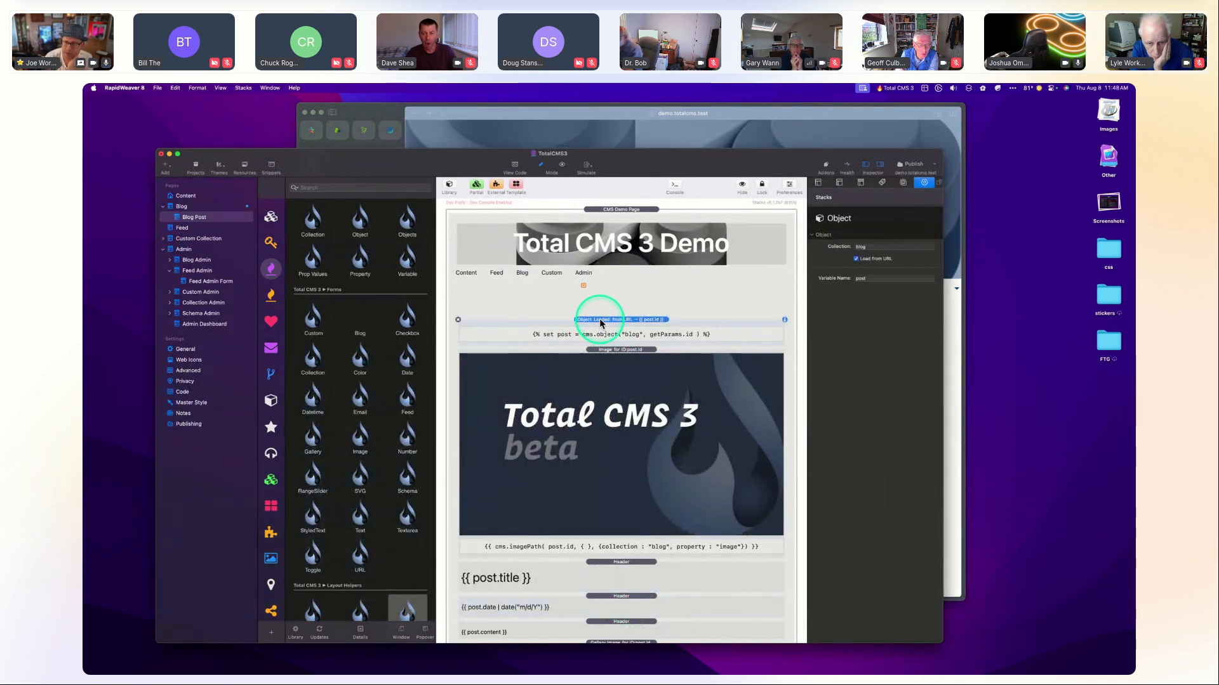
pyautogui.scroll(-3, 347, 490)
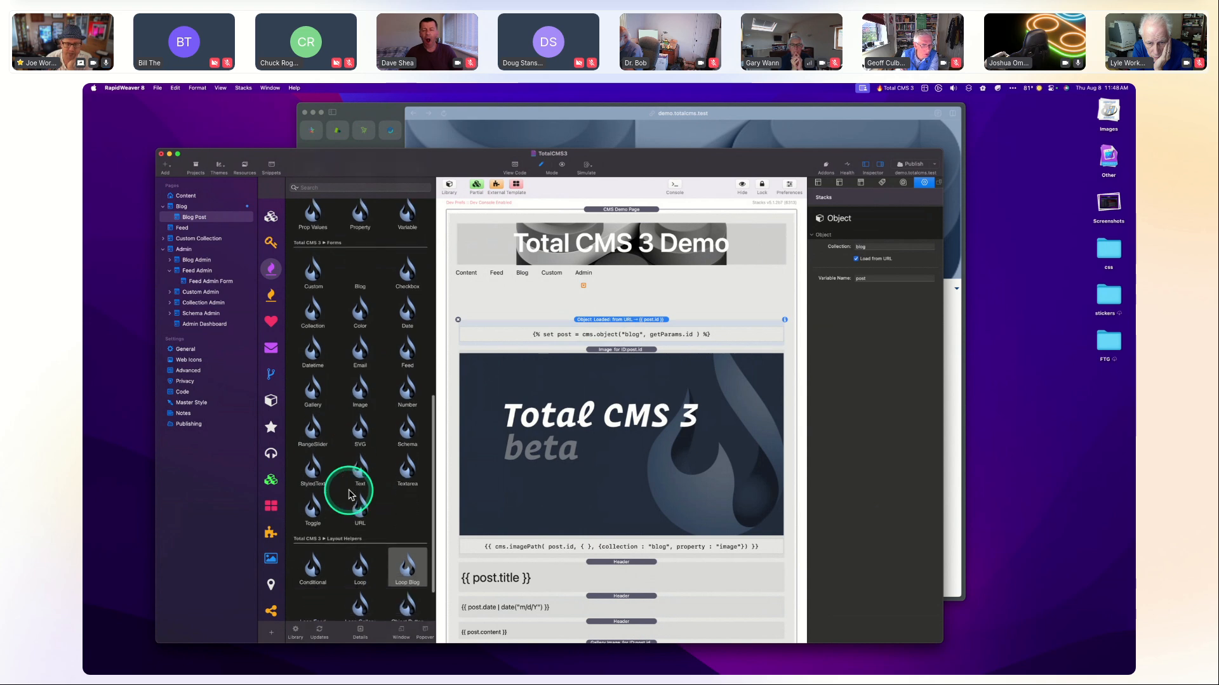
pyautogui.scroll(5, 349, 492)
pyautogui.scroll(3, 348, 494)
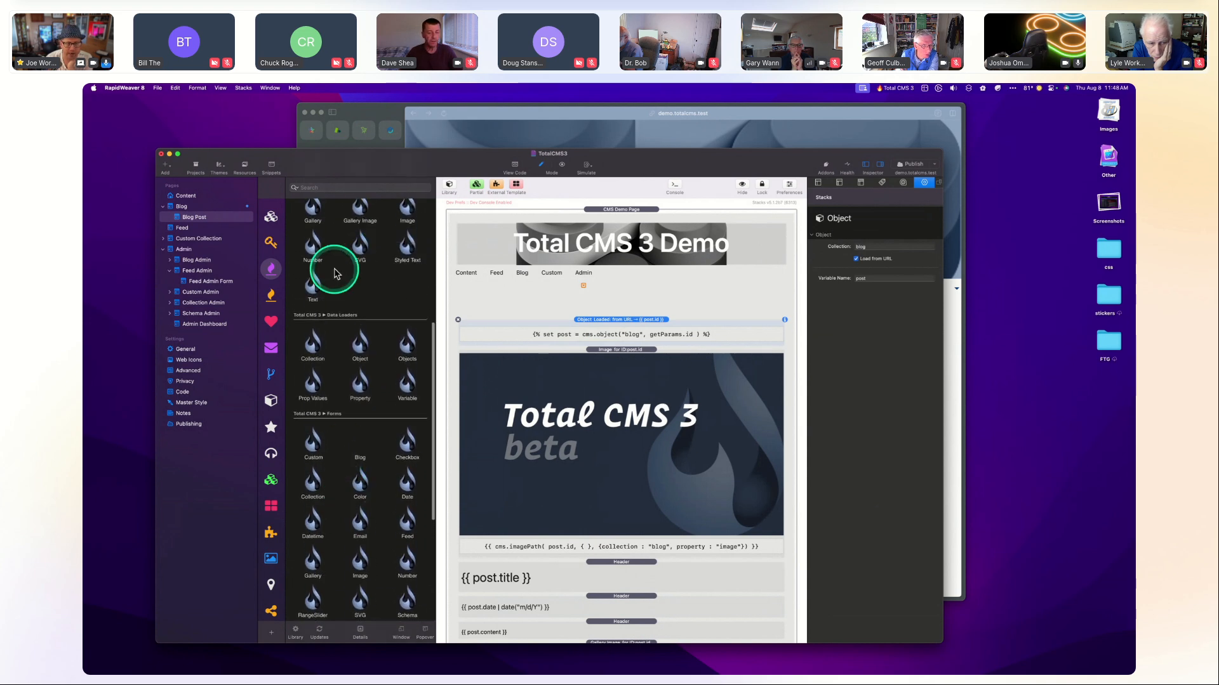
pyautogui.click(360, 348)
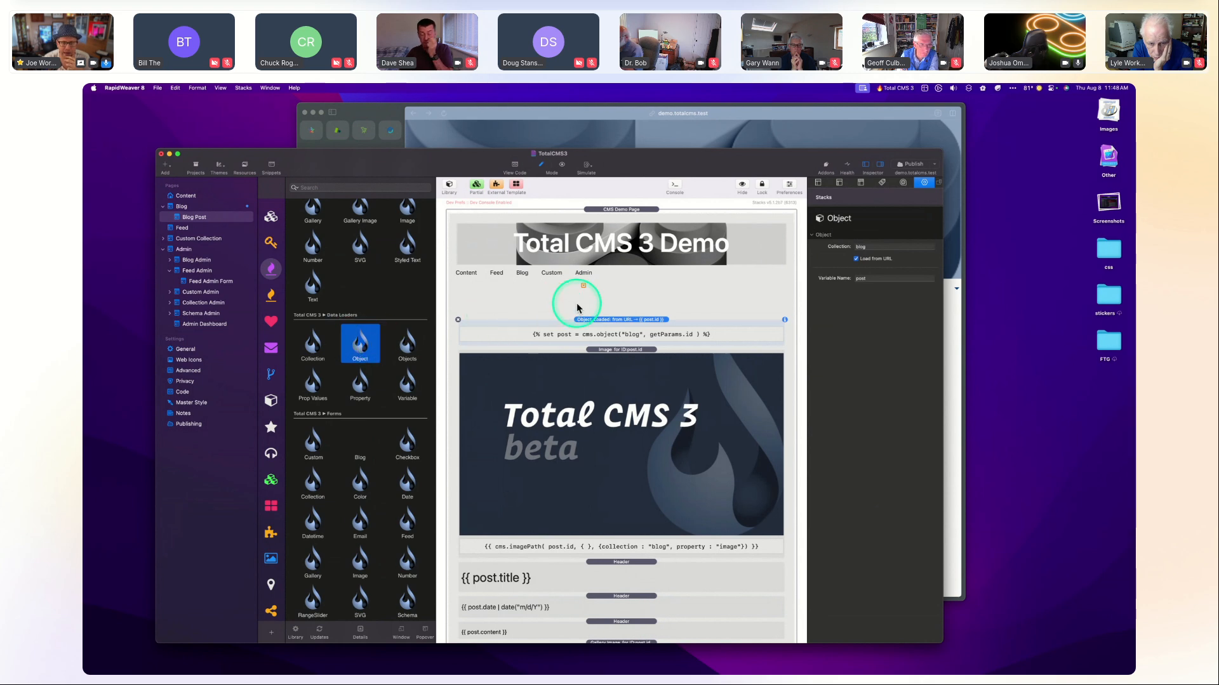
# Examine the collection and variable name settings of the URL-loaded Object stack.
pyautogui.click(593, 322)
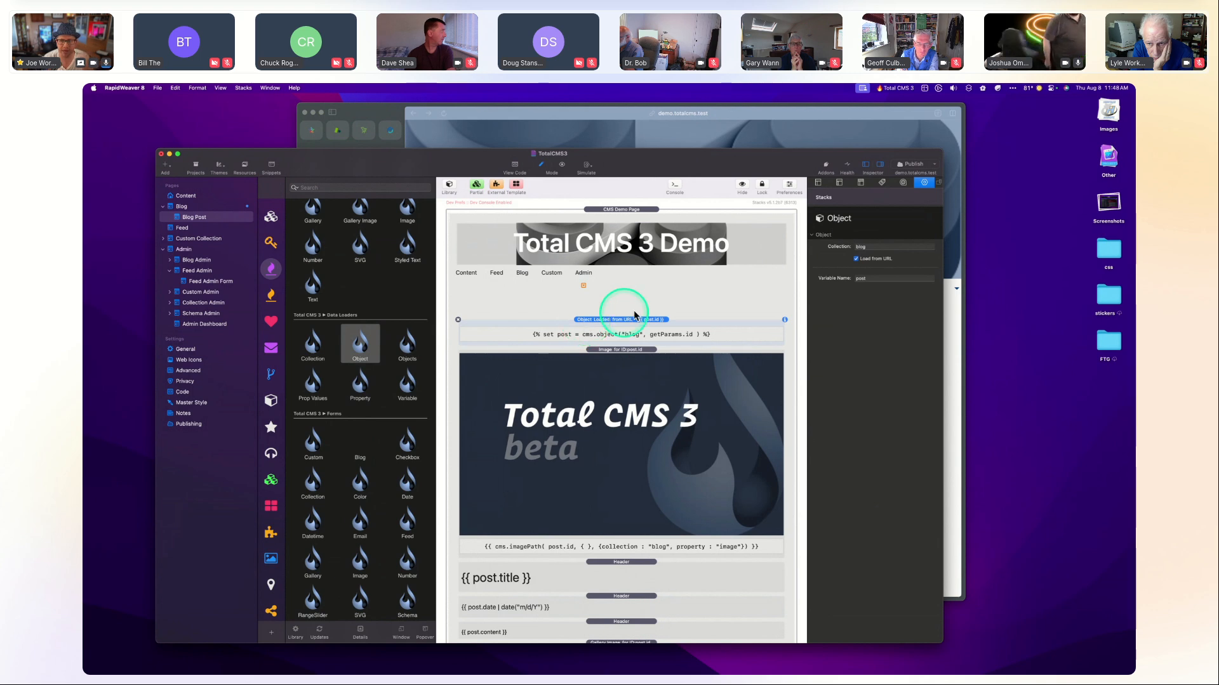
pyautogui.click(870, 246)
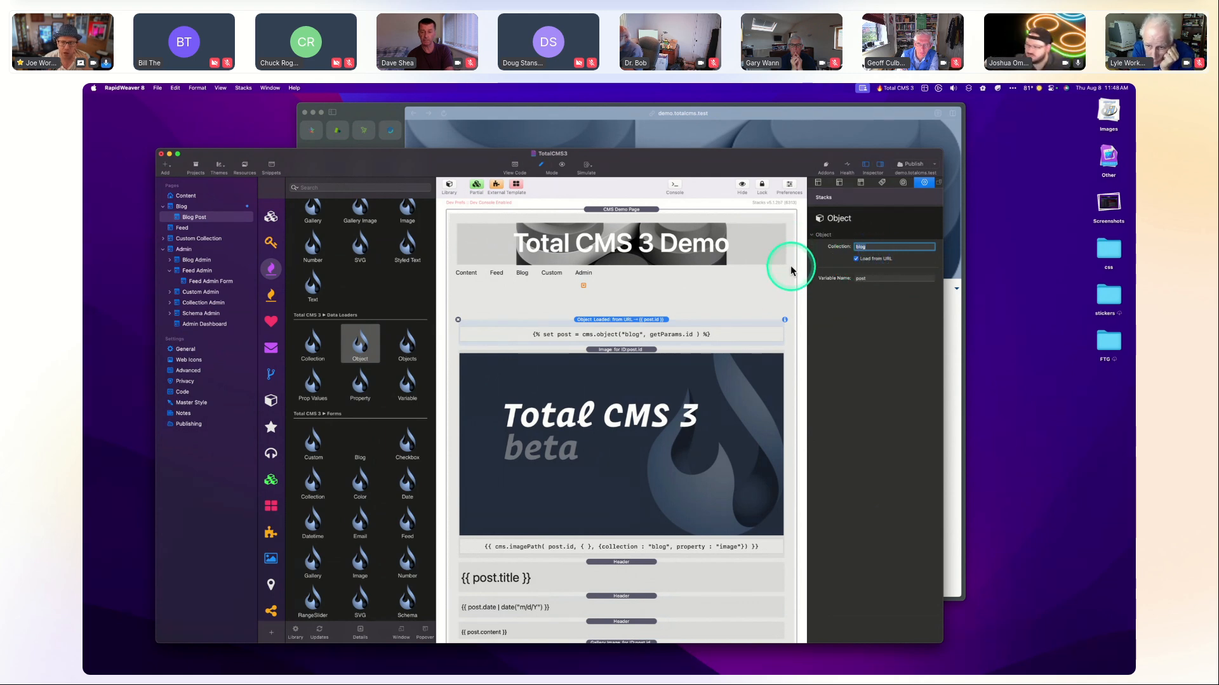
pyautogui.click(878, 278)
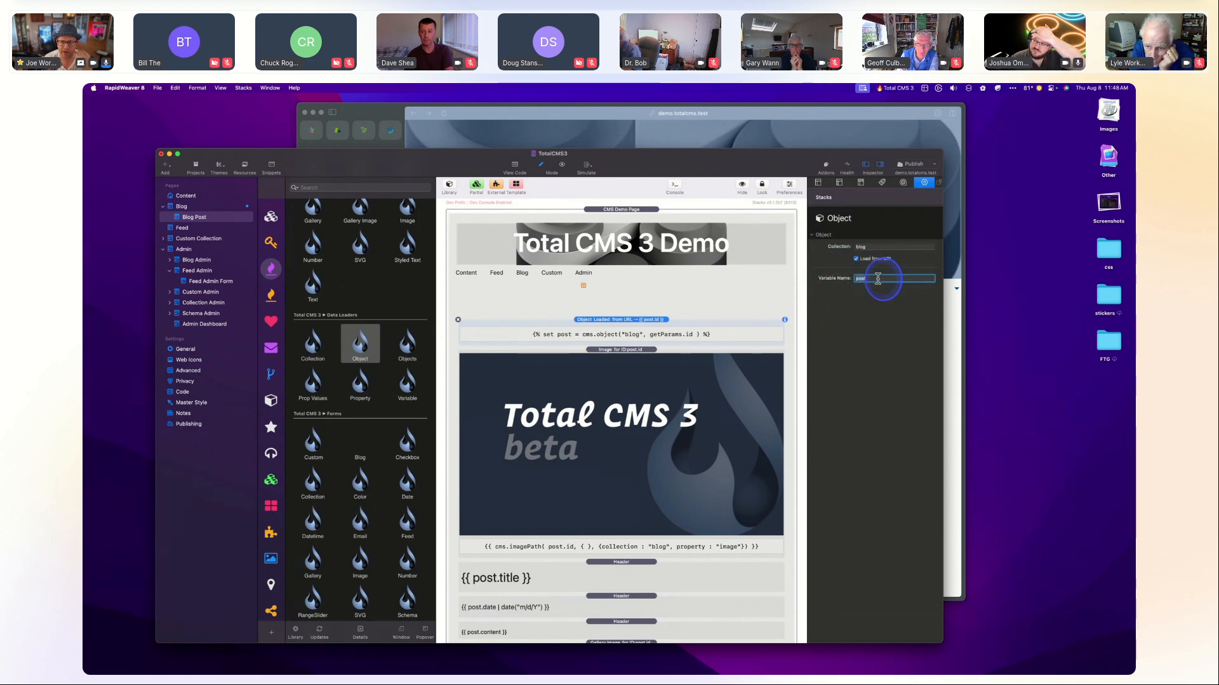
pyautogui.doubleClick(881, 278)
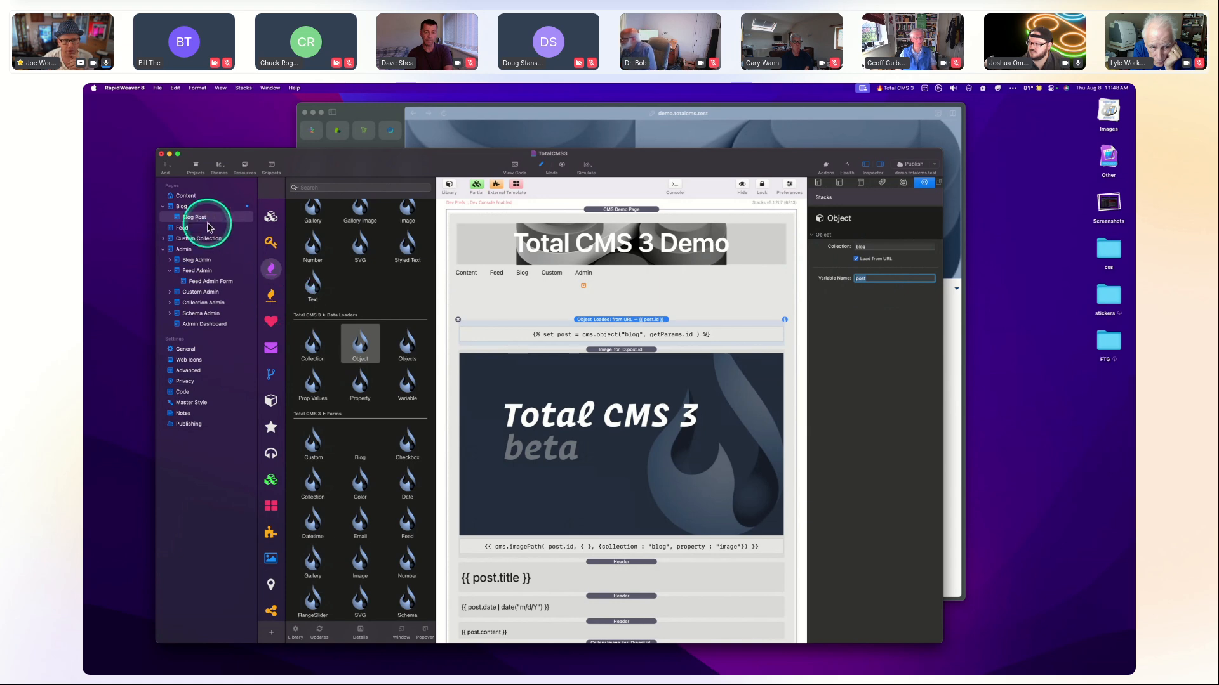
# Open the Blog page and examine the Loop Blog stack's collection setting and macro hints.
pyautogui.click(185, 206)
pyautogui.click(582, 462)
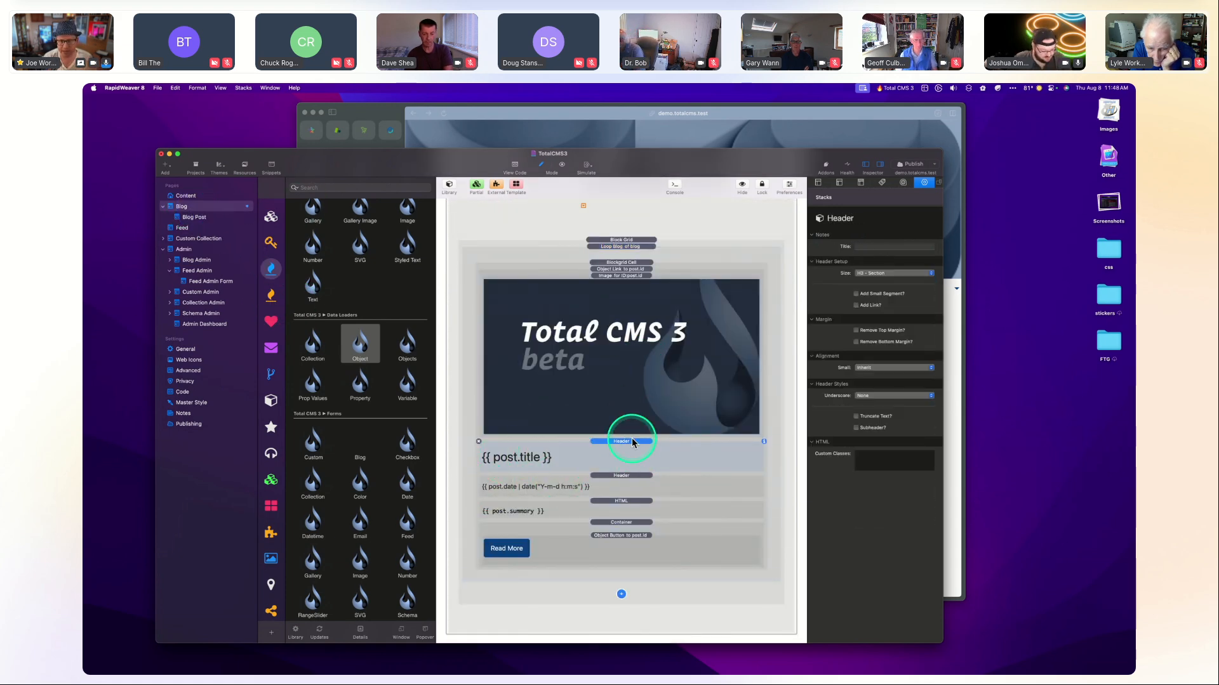
pyautogui.click(621, 248)
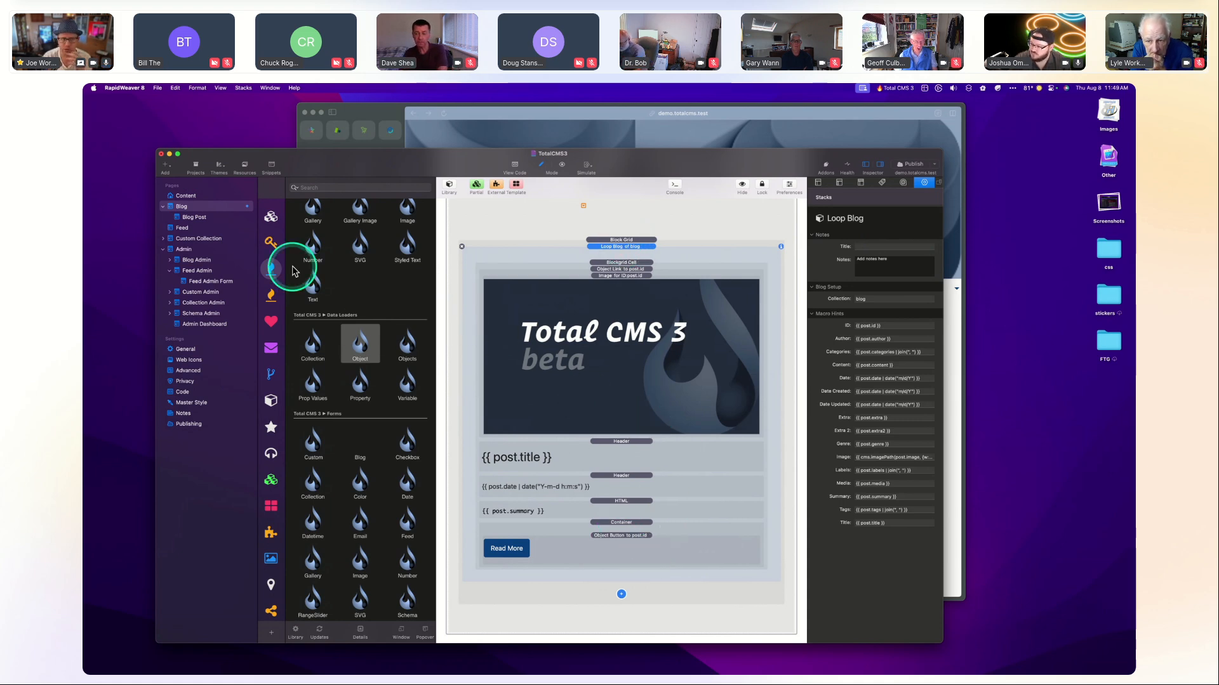
# Return to the Blog Post page and look through the post title, date and content macros in its Header stacks.
pyautogui.click(191, 217)
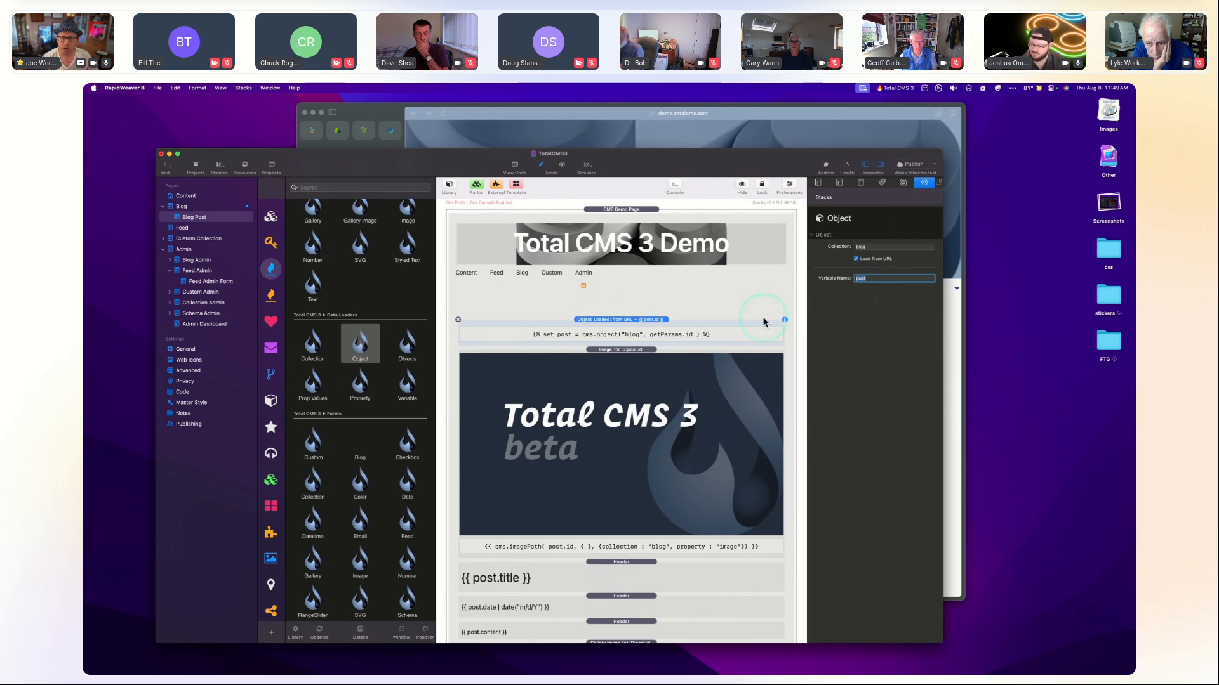
pyautogui.scroll(-8, 627, 410)
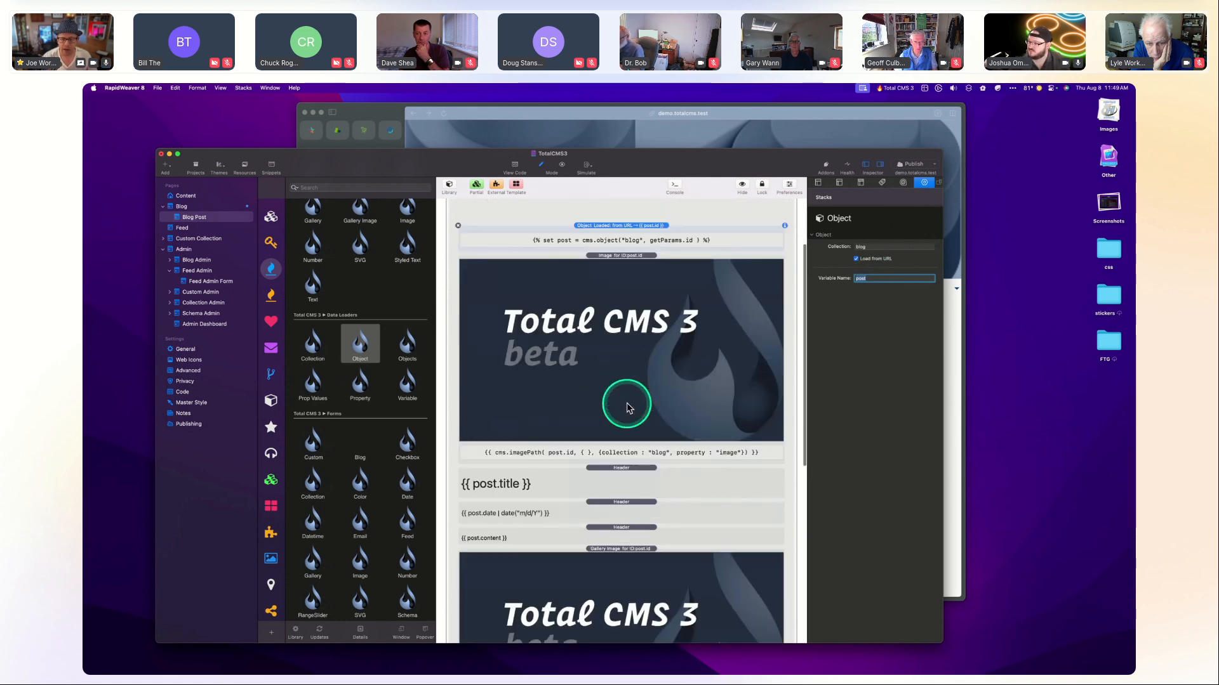
pyautogui.click(526, 326)
pyautogui.click(529, 351)
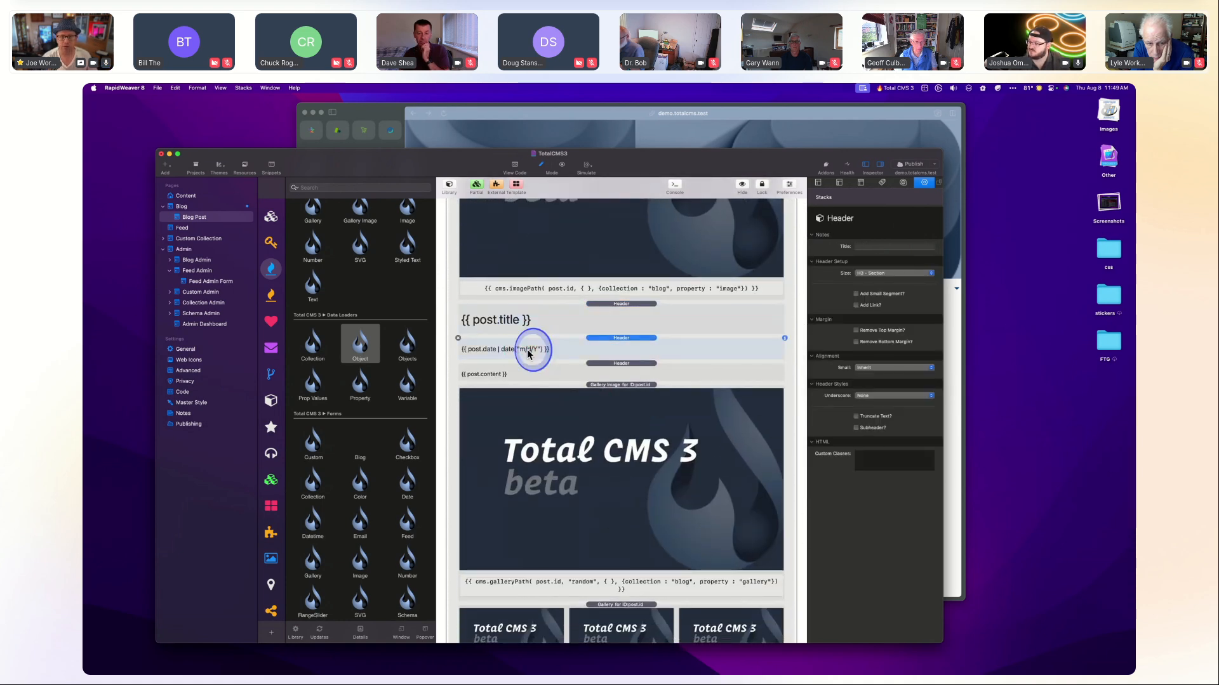
pyautogui.scroll(5, 529, 353)
# Set the URL-loaded Object stack's collection to "stacks" and its variable name to "stack".
pyautogui.click(654, 240)
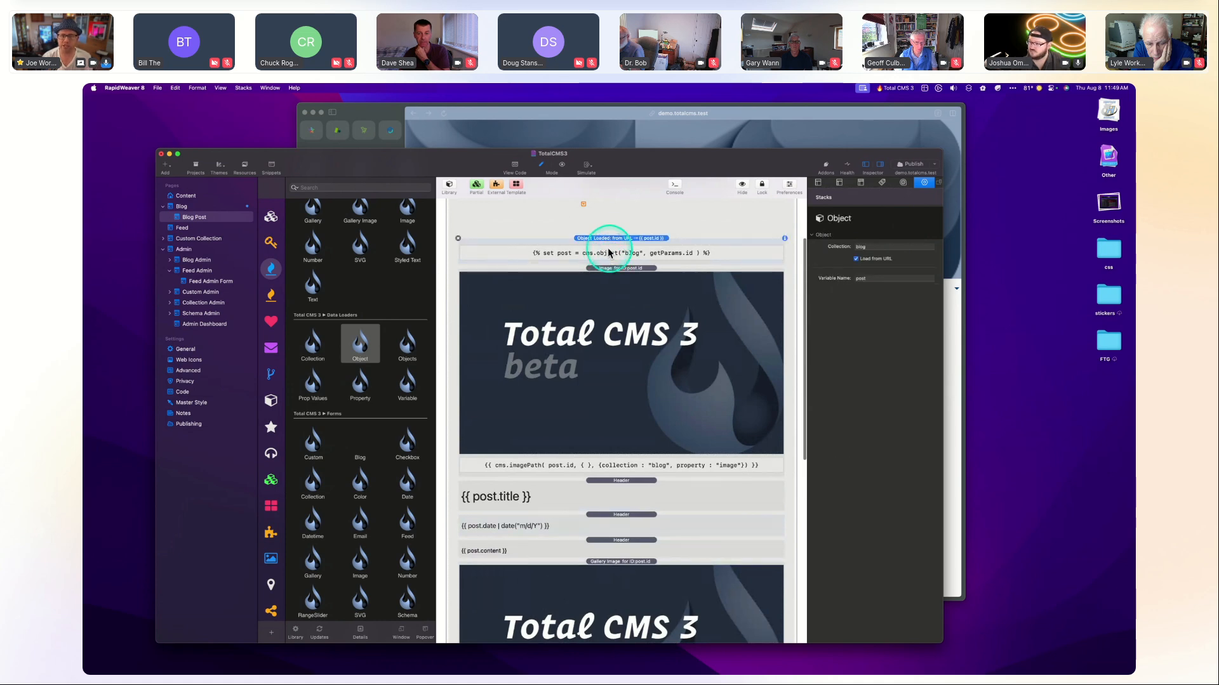
pyautogui.scroll(3, 656, 240)
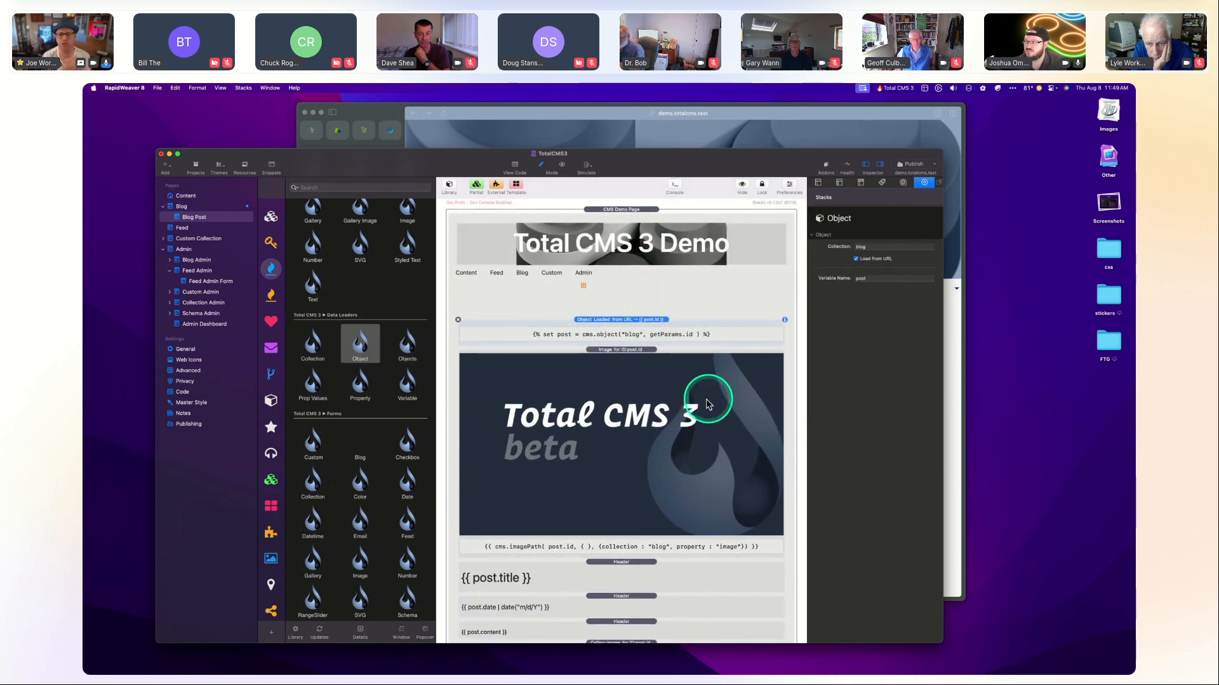
pyautogui.doubleClick(879, 247)
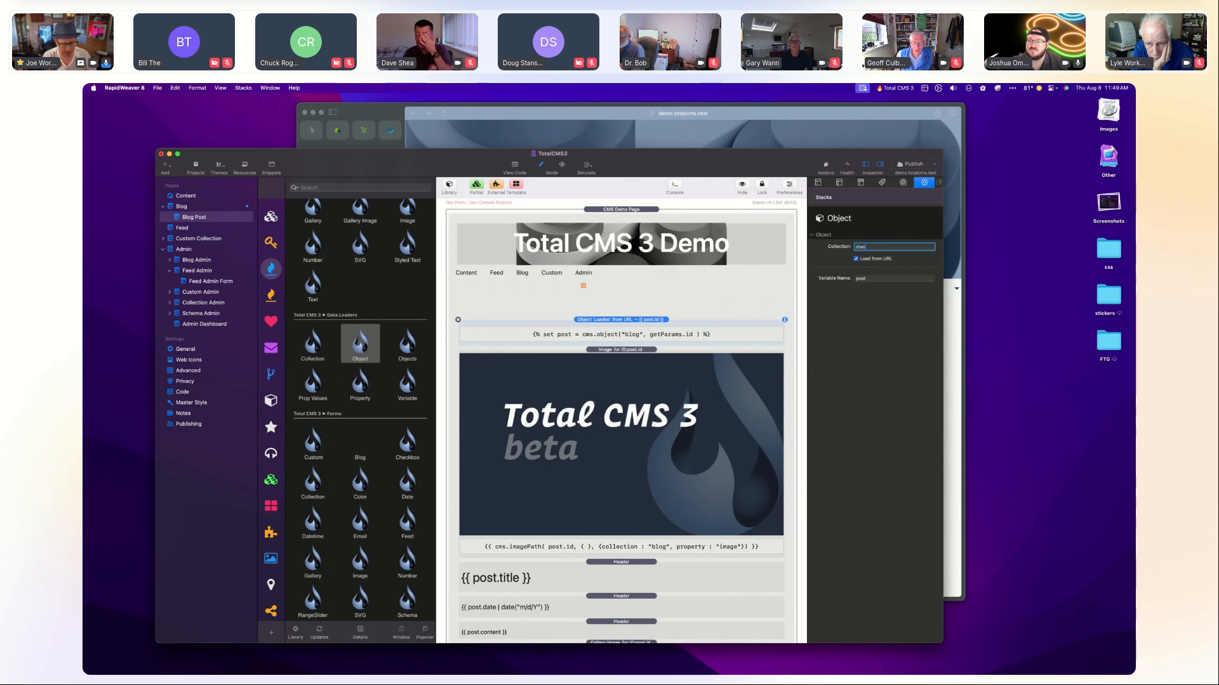
pyautogui.press('Tab')
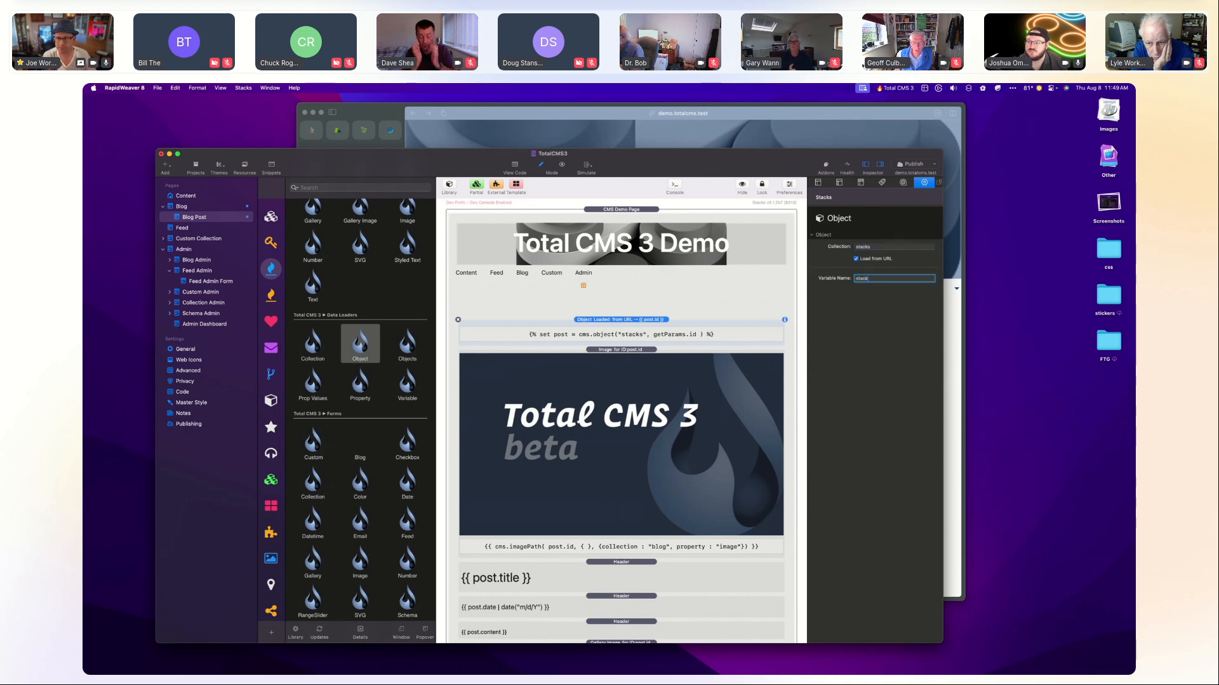
pyautogui.press('Tab')
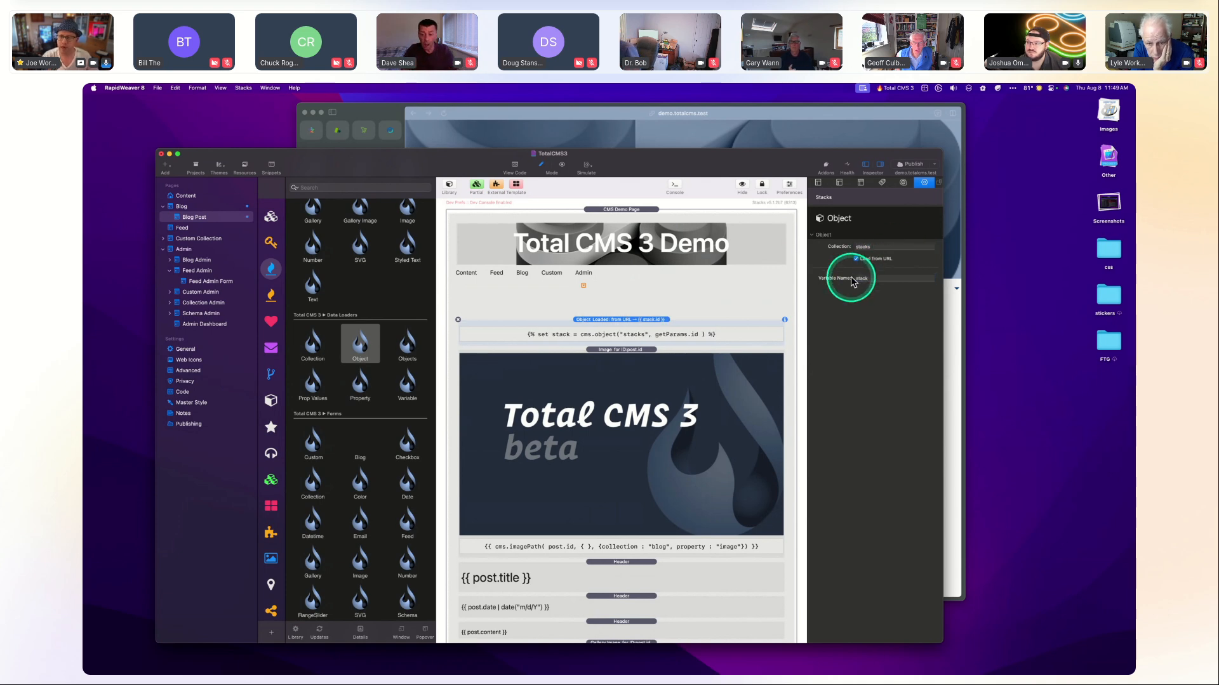
# Change the title Header's macro on the Blog Post page to {{ stack.title }}.
pyautogui.scroll(-1, 604, 416)
pyautogui.scroll(-5, 604, 416)
pyautogui.doubleClick(603, 409)
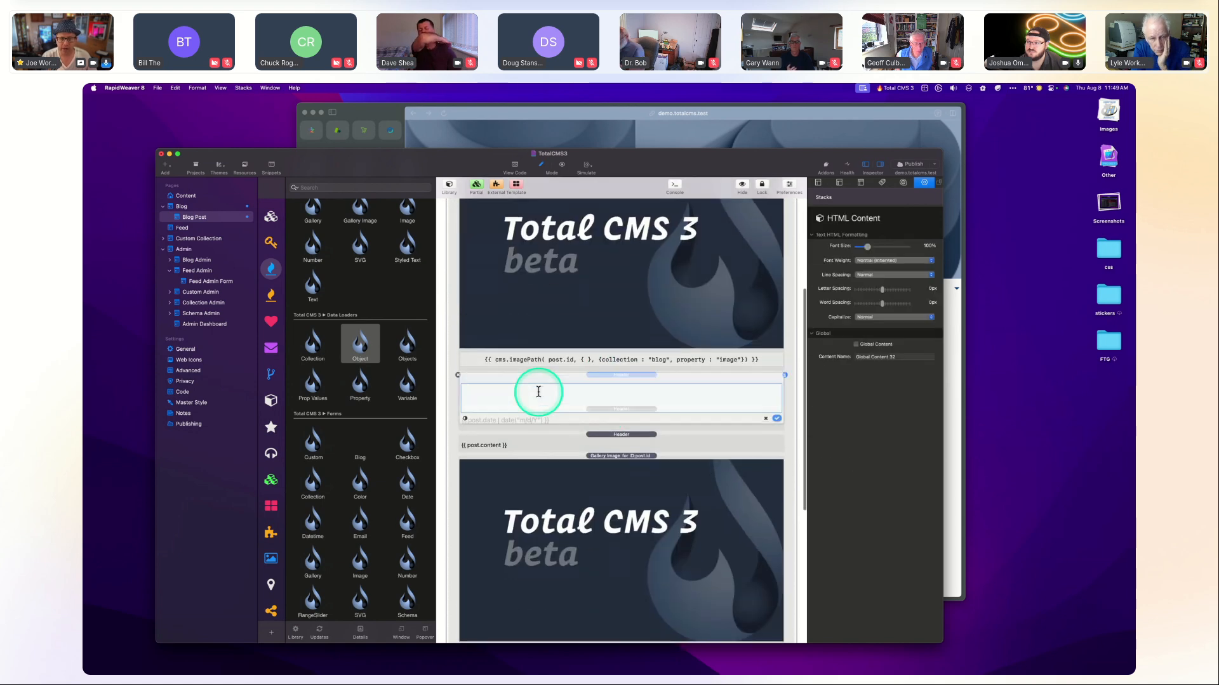
pyautogui.doubleClick(477, 383)
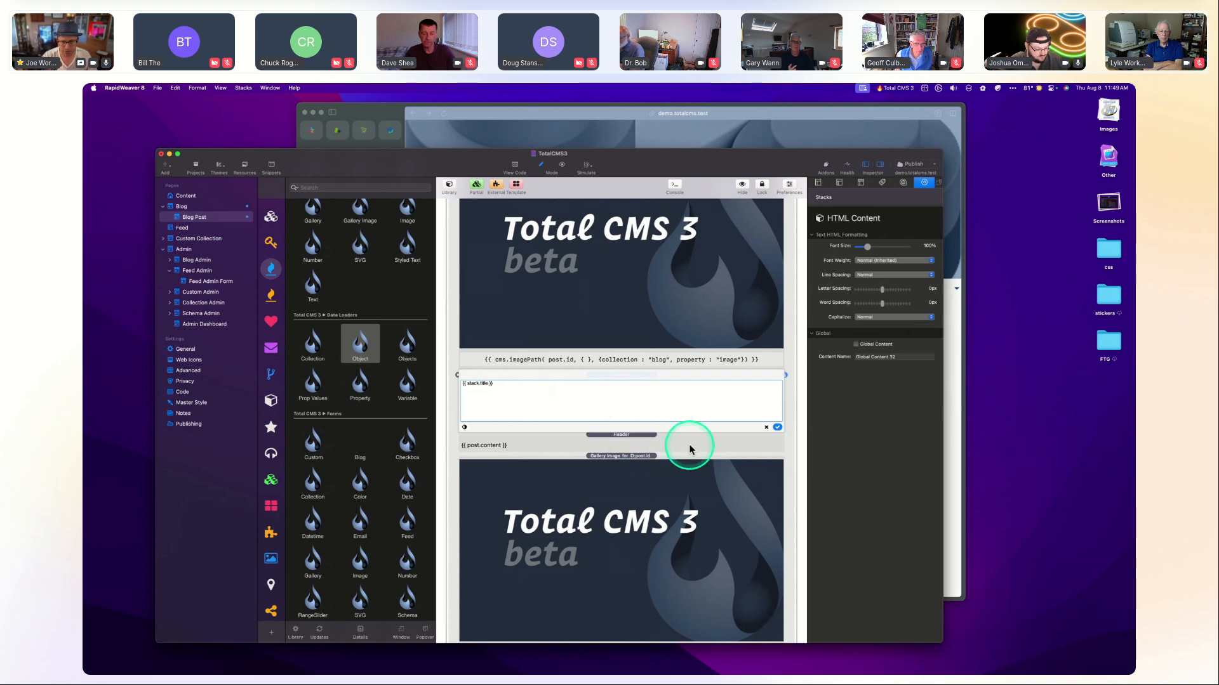
pyautogui.click(778, 427)
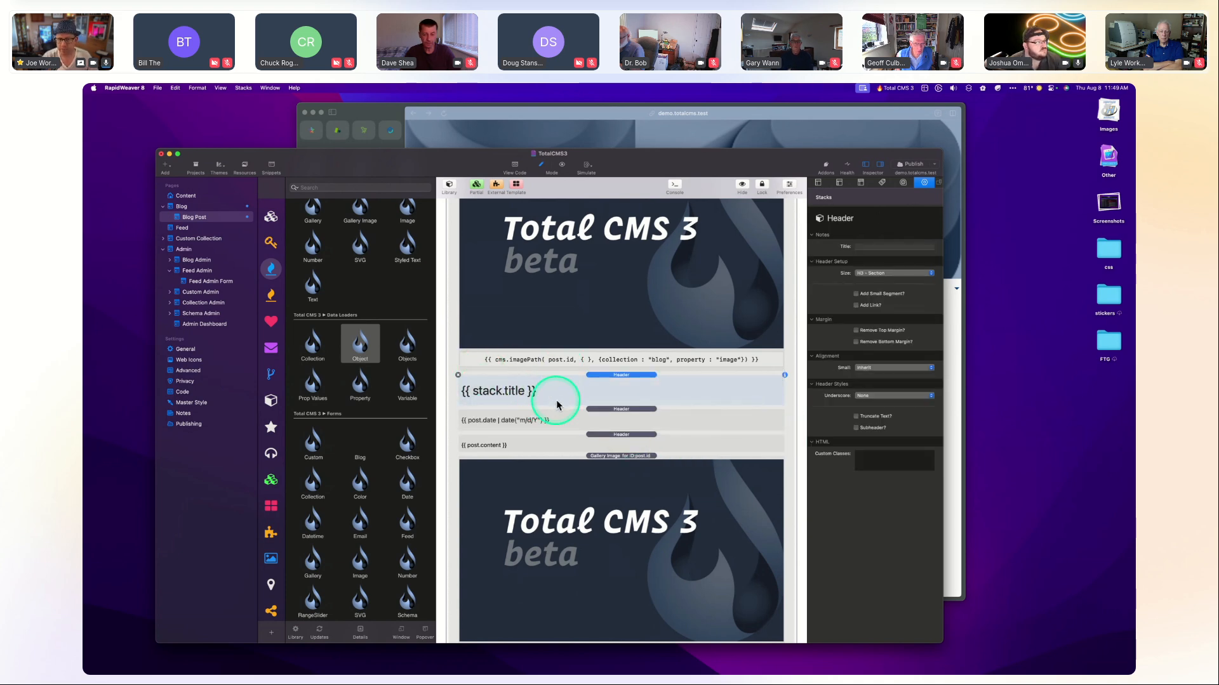
# Set the URL-loaded Object stack's variable name back to "post" and its collection back to "blog".
pyautogui.scroll(5, 584, 392)
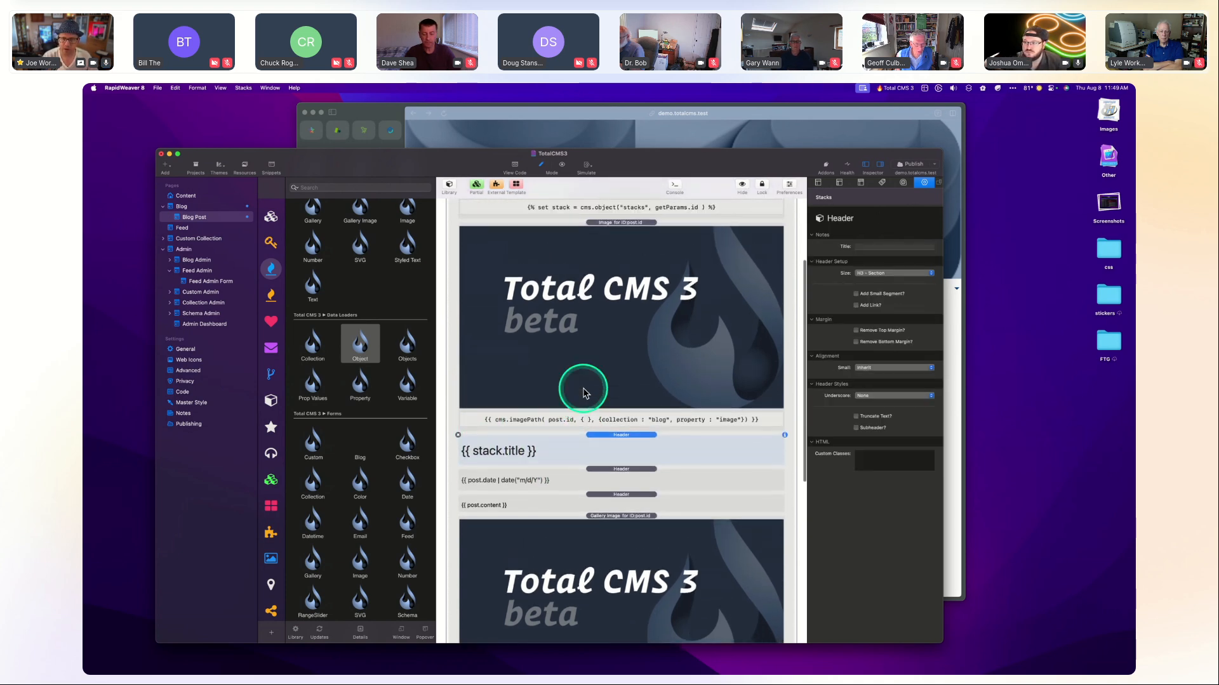
pyautogui.click(620, 313)
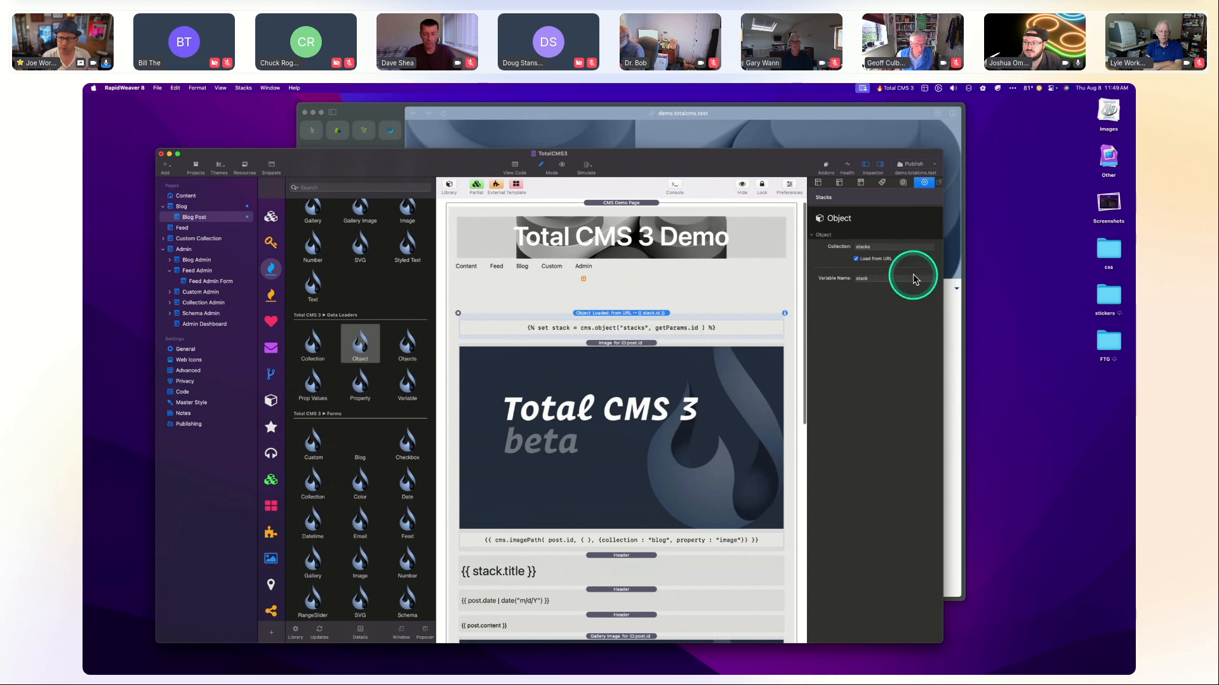
pyautogui.click(871, 280)
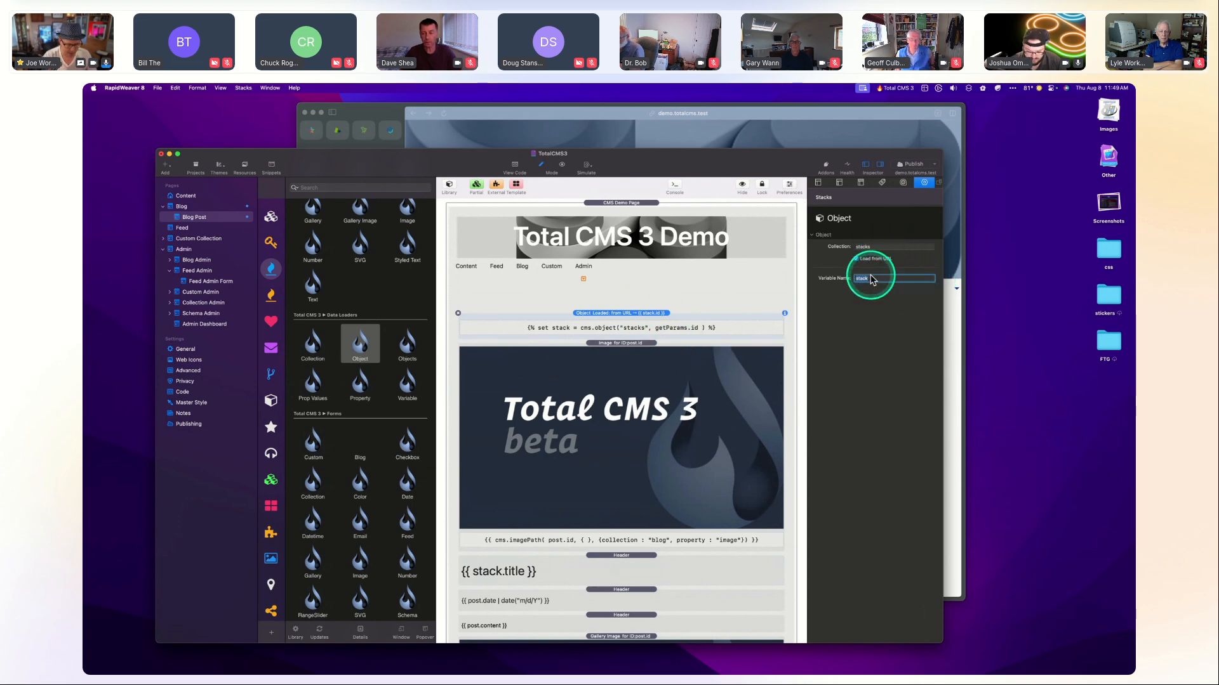
pyautogui.press('Tab')
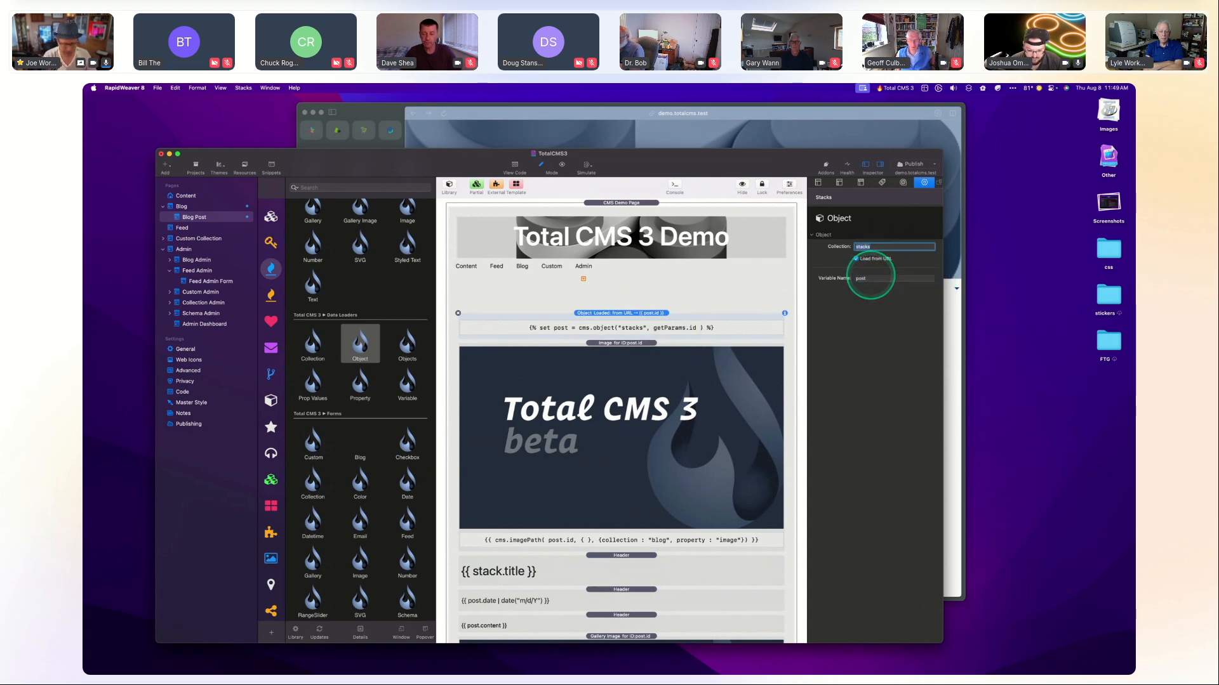
pyautogui.write('blog')
pyautogui.press('Tab')
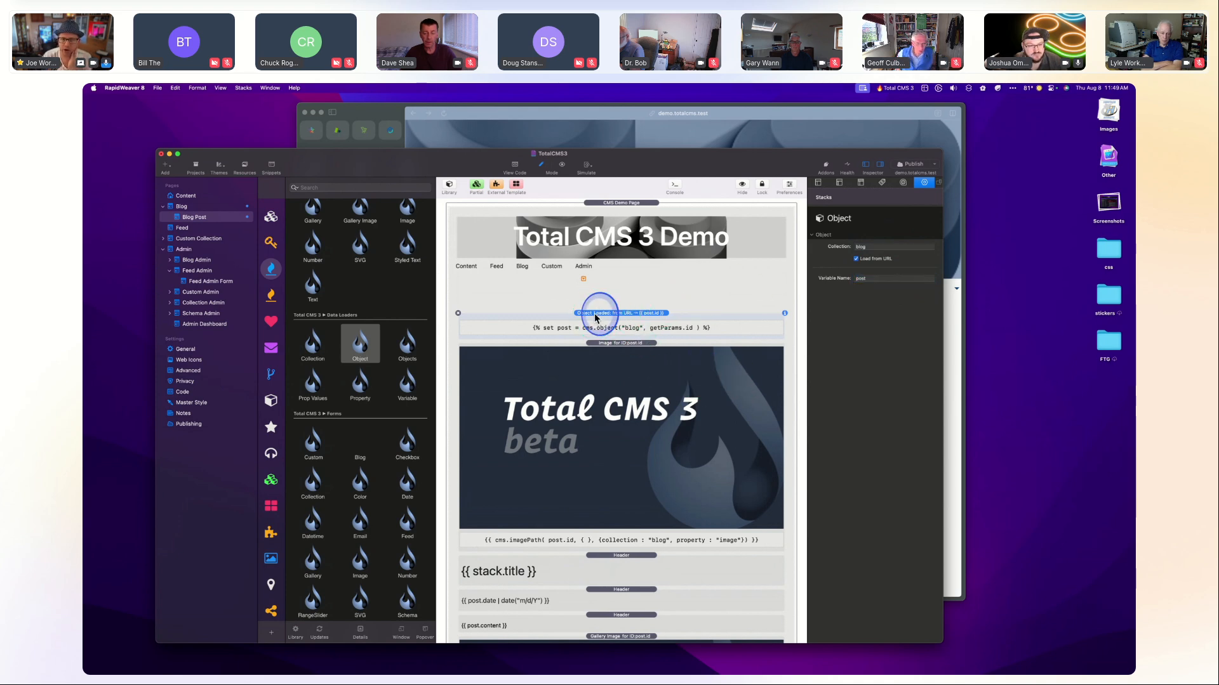
pyautogui.moveTo(604, 313); pyautogui.dragTo(597, 324)
pyautogui.moveTo(596, 324); pyautogui.dragTo(600, 321)
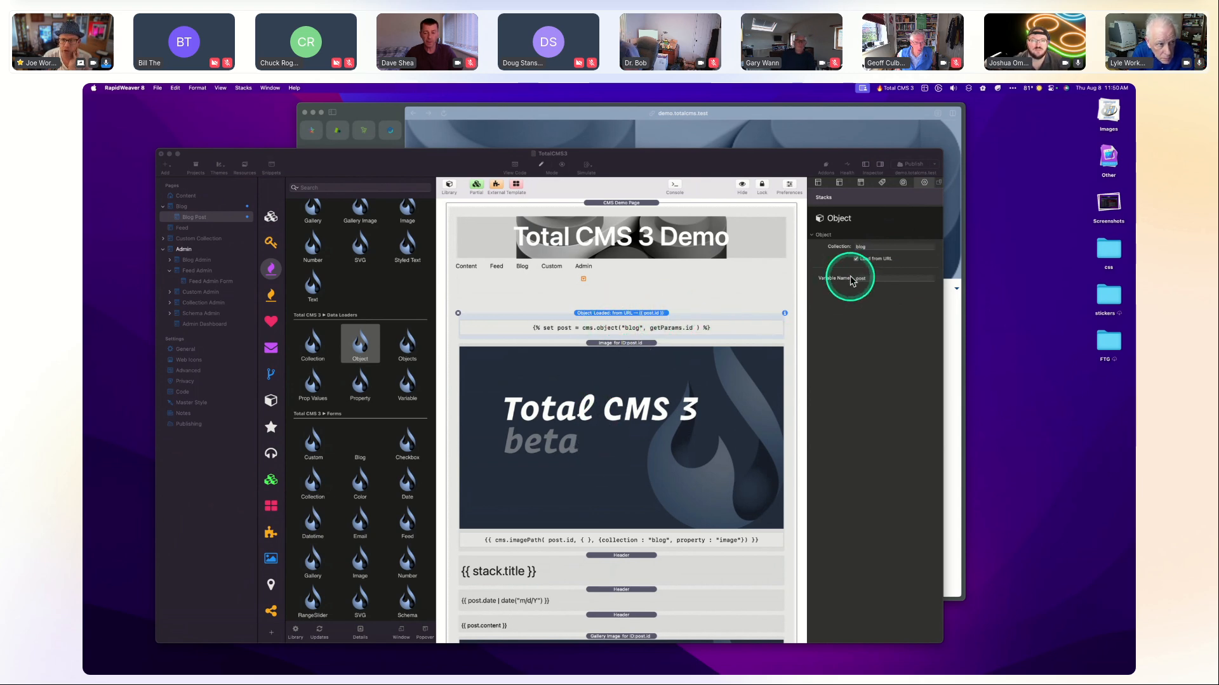
# Change the title Header's macro on the Blog Post page to {{ post.title }} and save it.
pyautogui.doubleClick(872, 279)
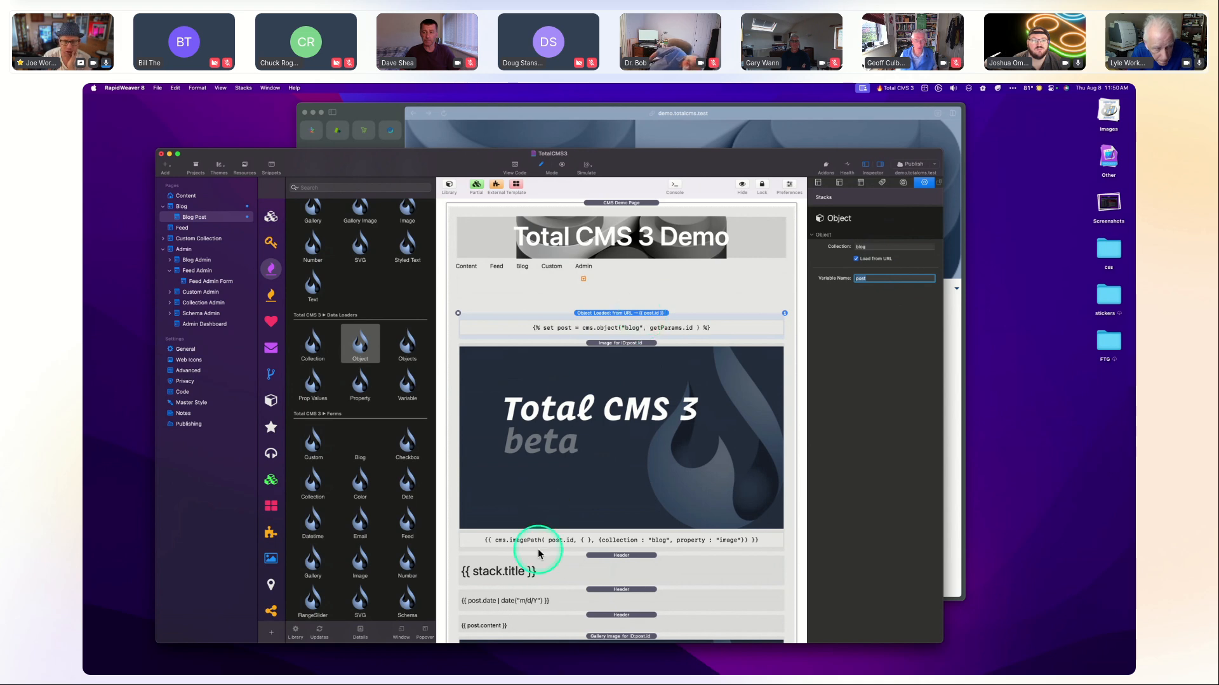
pyautogui.click(516, 572)
pyautogui.doubleClick(517, 572)
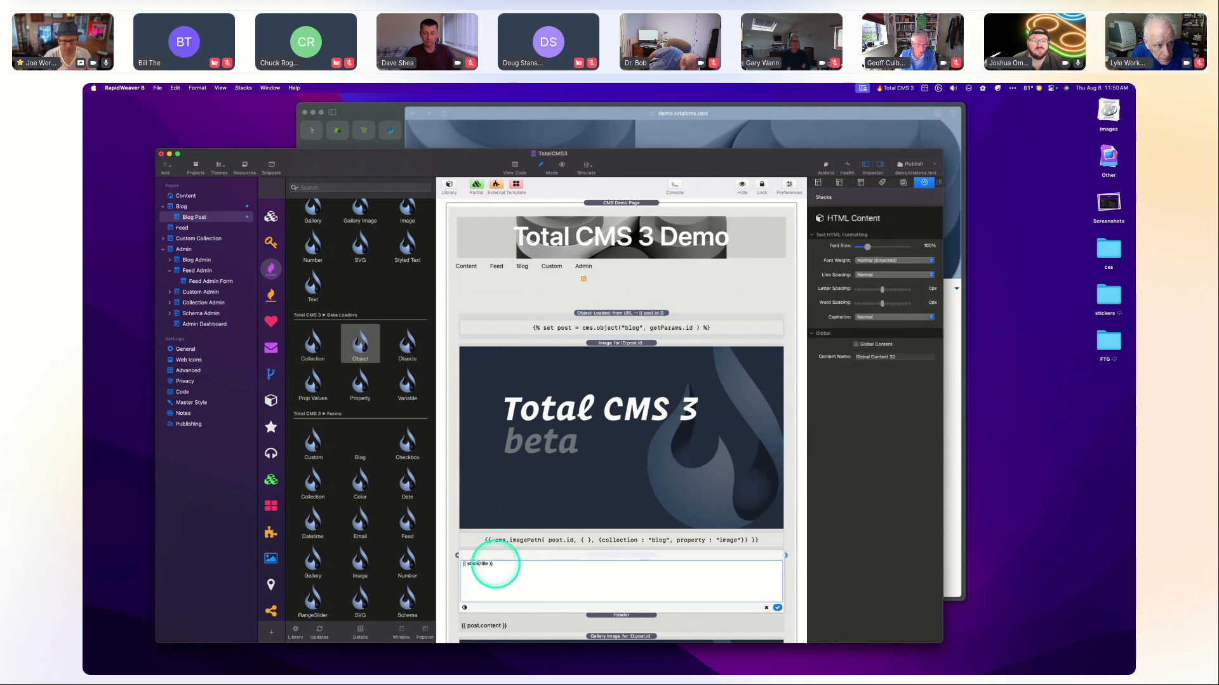
pyautogui.doubleClick(474, 564)
pyautogui.write('post')
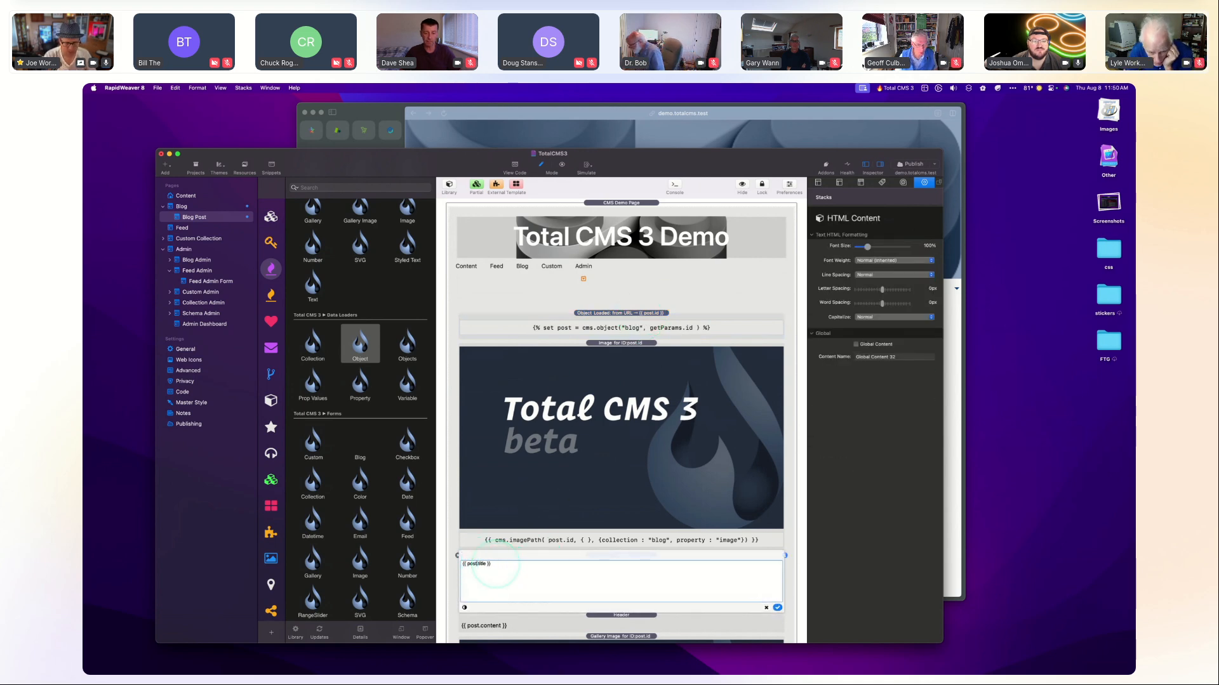
pyautogui.click(846, 618)
pyautogui.click(778, 608)
# Select the Image stack and inspect its object ID, collection and property settings.
pyautogui.click(667, 453)
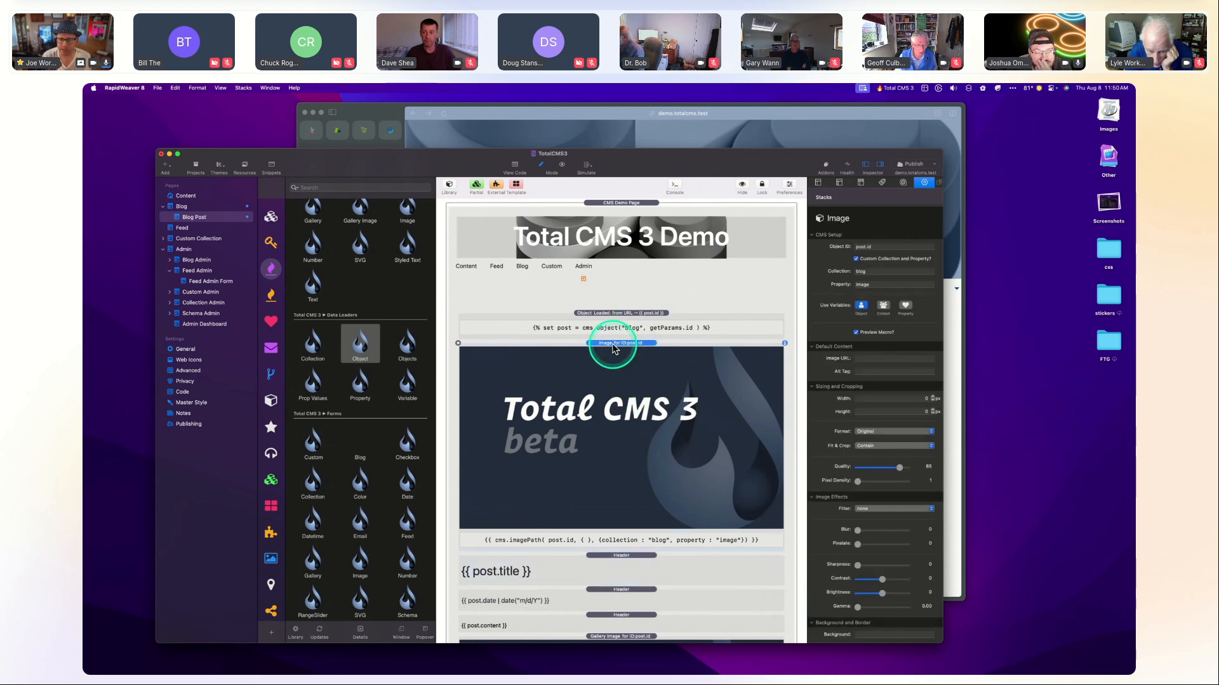
pyautogui.click(869, 247)
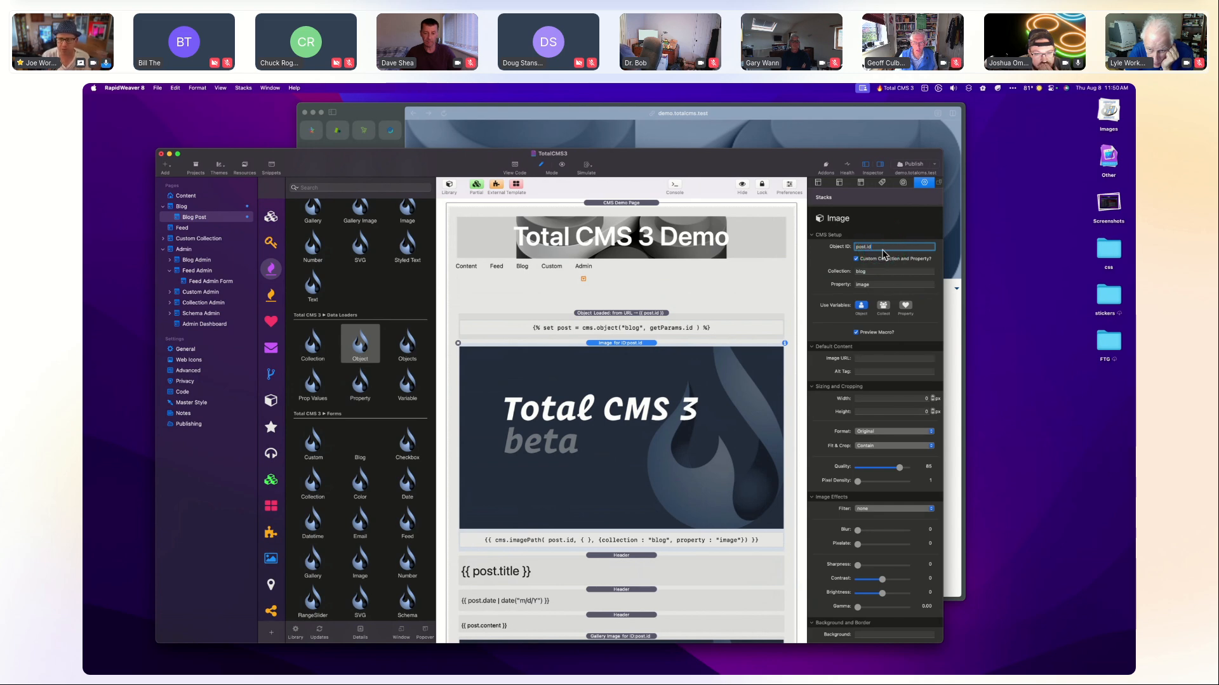
pyautogui.click(873, 272)
pyautogui.click(873, 284)
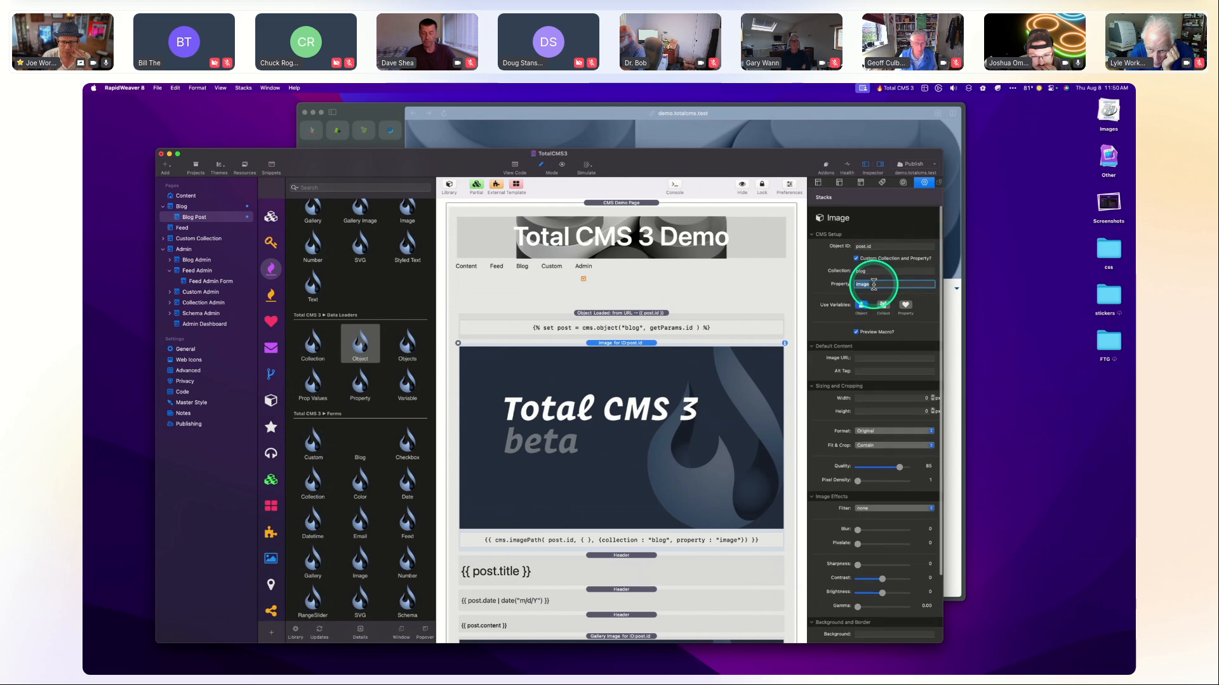
pyautogui.scroll(-3, 875, 282)
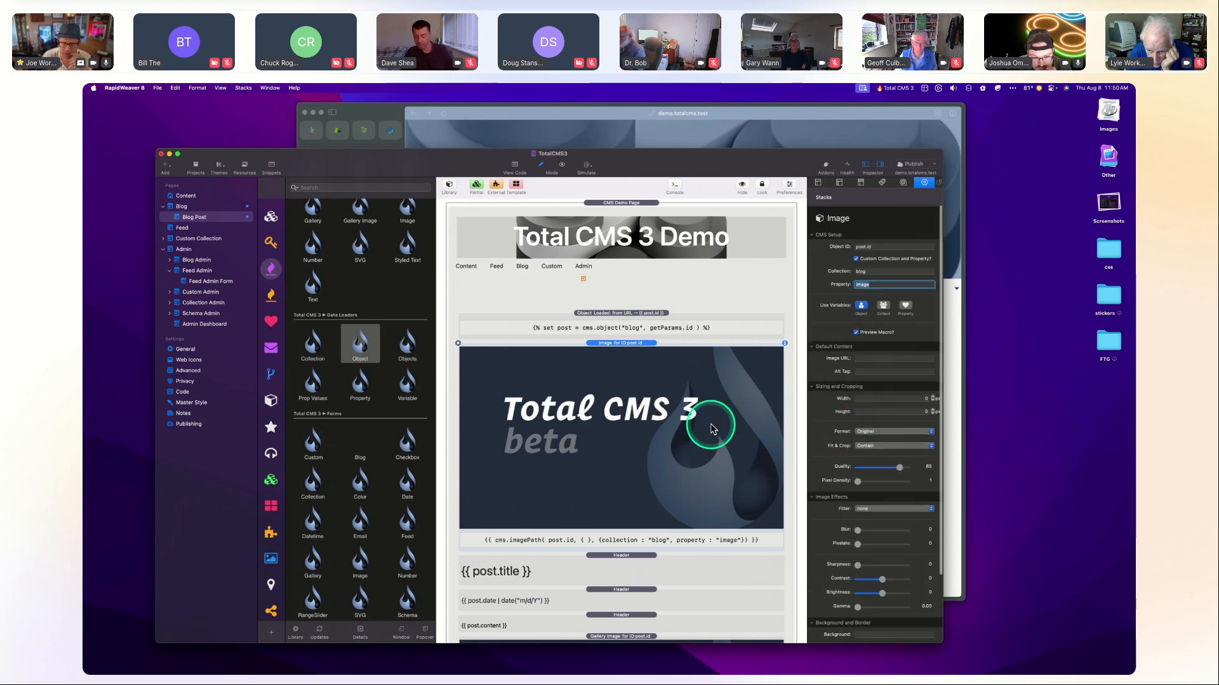
# Look through the title, date and content Header stacks, opening the content macro for viewing and closing it without edits.
pyautogui.scroll(-3, 715, 427)
pyautogui.click(634, 386)
pyautogui.click(582, 398)
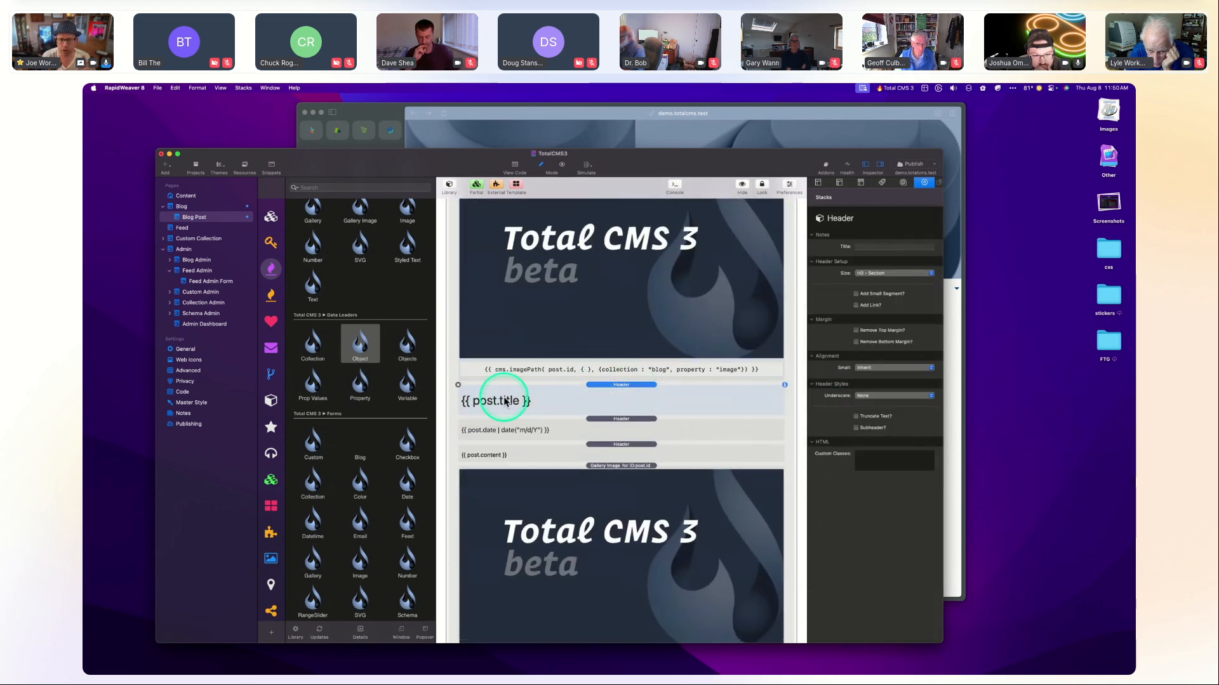
pyautogui.click(563, 428)
pyautogui.click(614, 447)
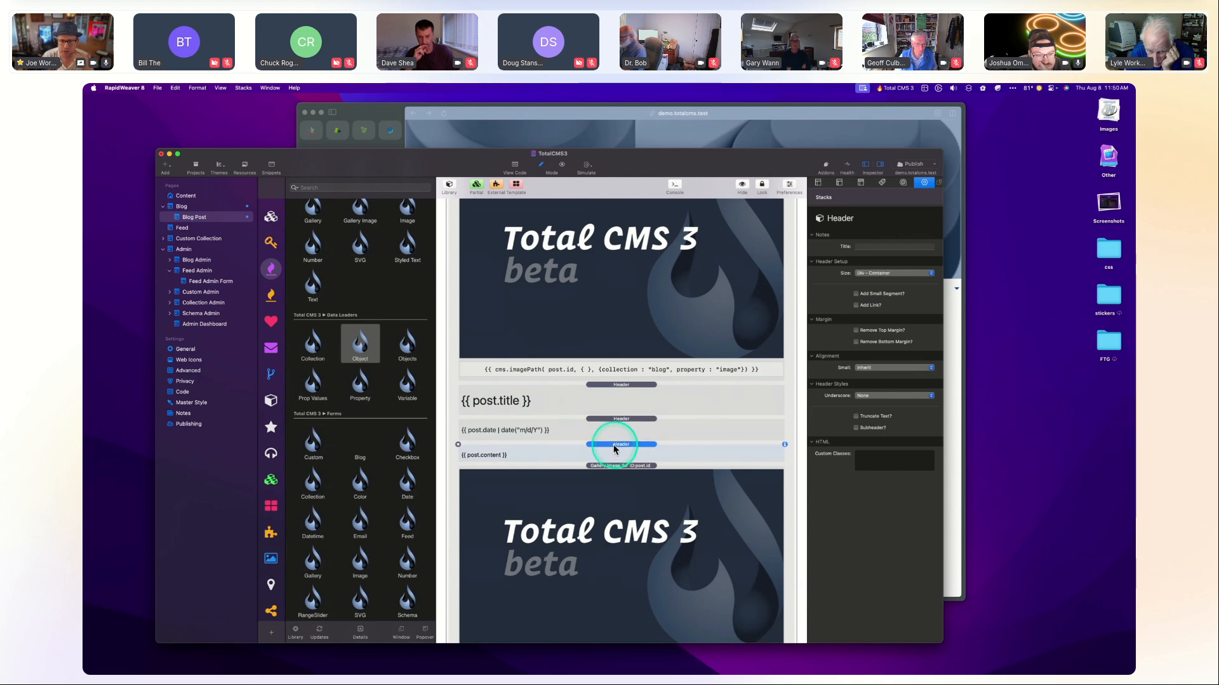
pyautogui.scroll(-3, 614, 447)
pyautogui.scroll(-1, 613, 449)
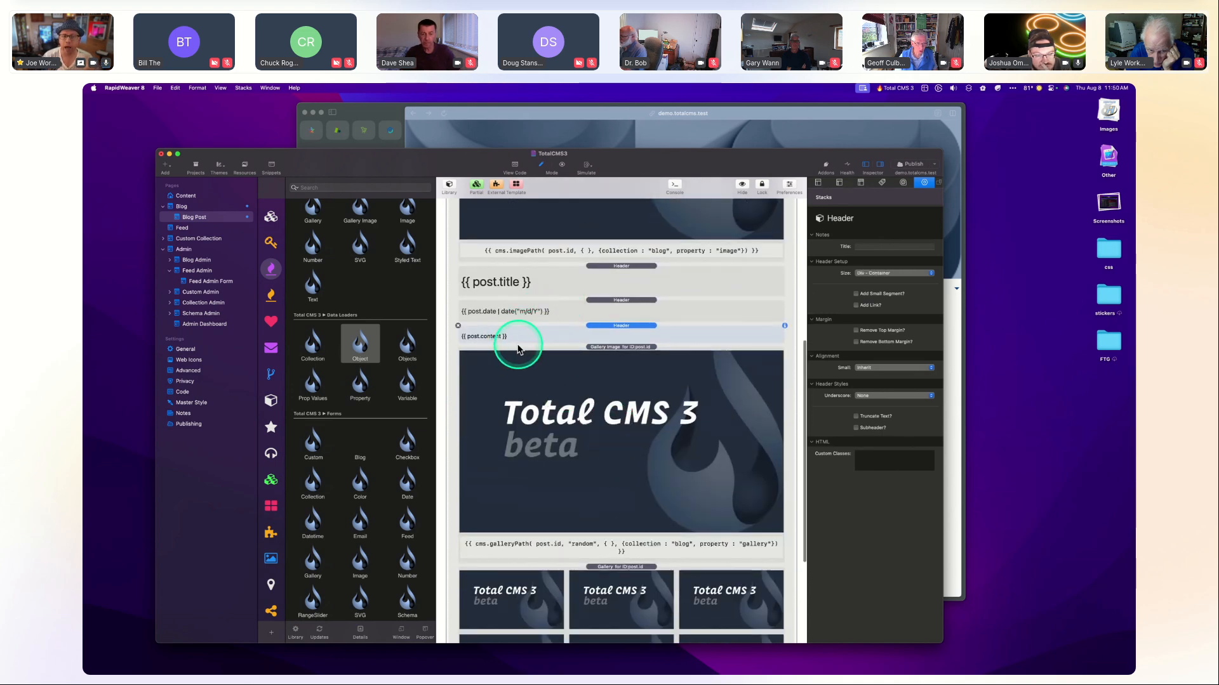
pyautogui.scroll(4, 533, 330)
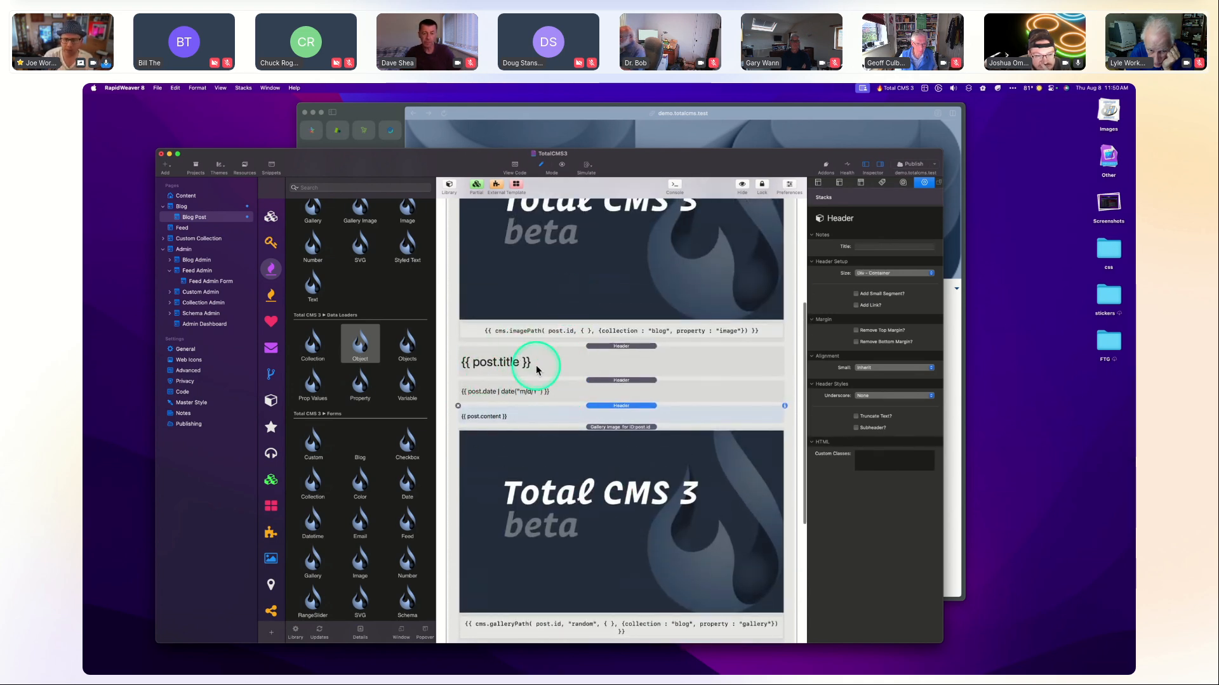
pyautogui.doubleClick(493, 418)
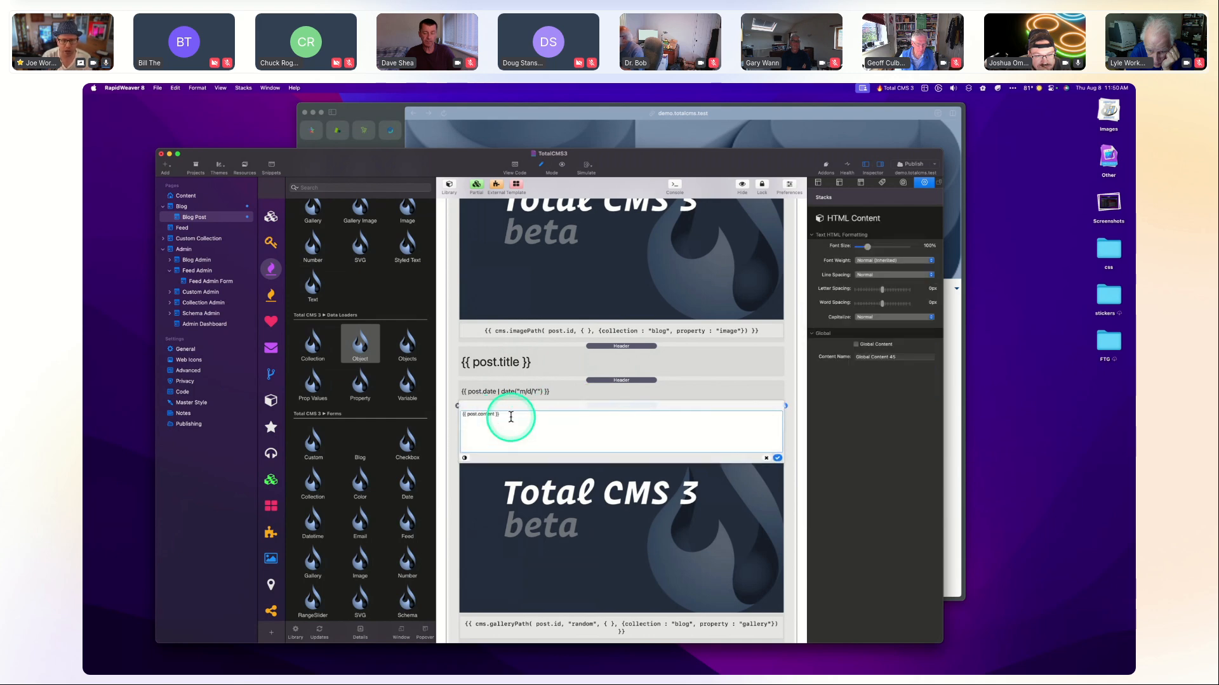
pyautogui.click(767, 458)
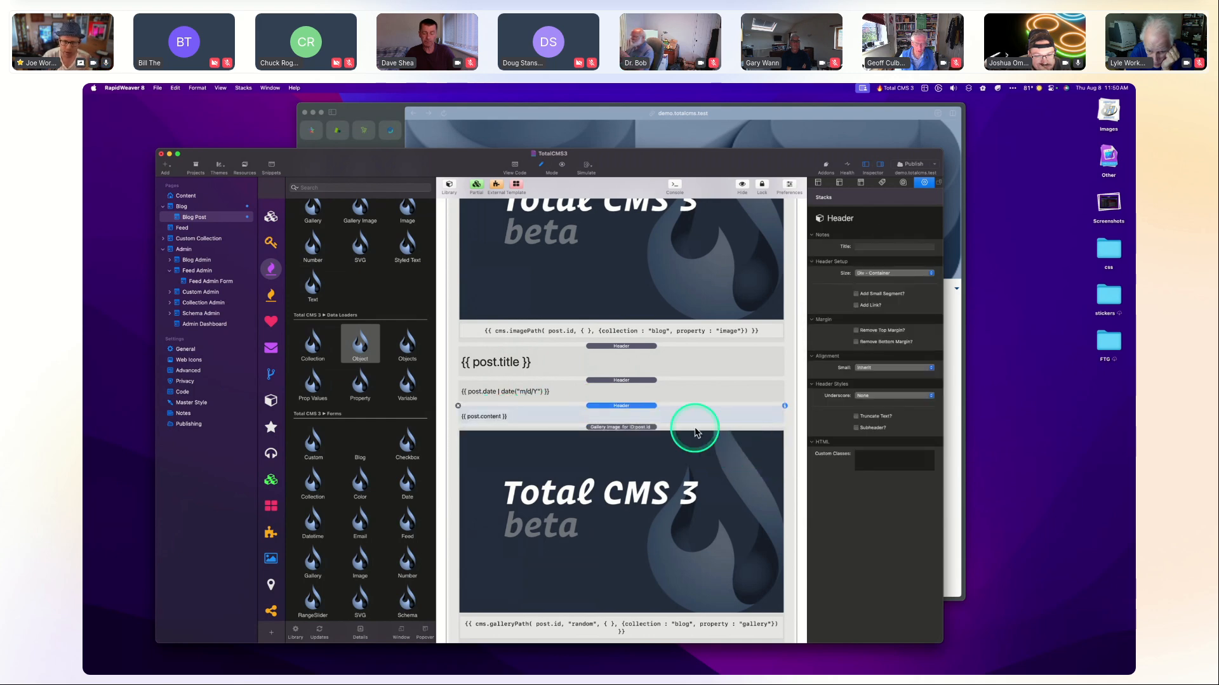
# Switch to the Arc browser and open the built-in blog schema from the Total CMS admin dashboard.
pyautogui.click(950, 326)
pyautogui.moveTo(914, 283)
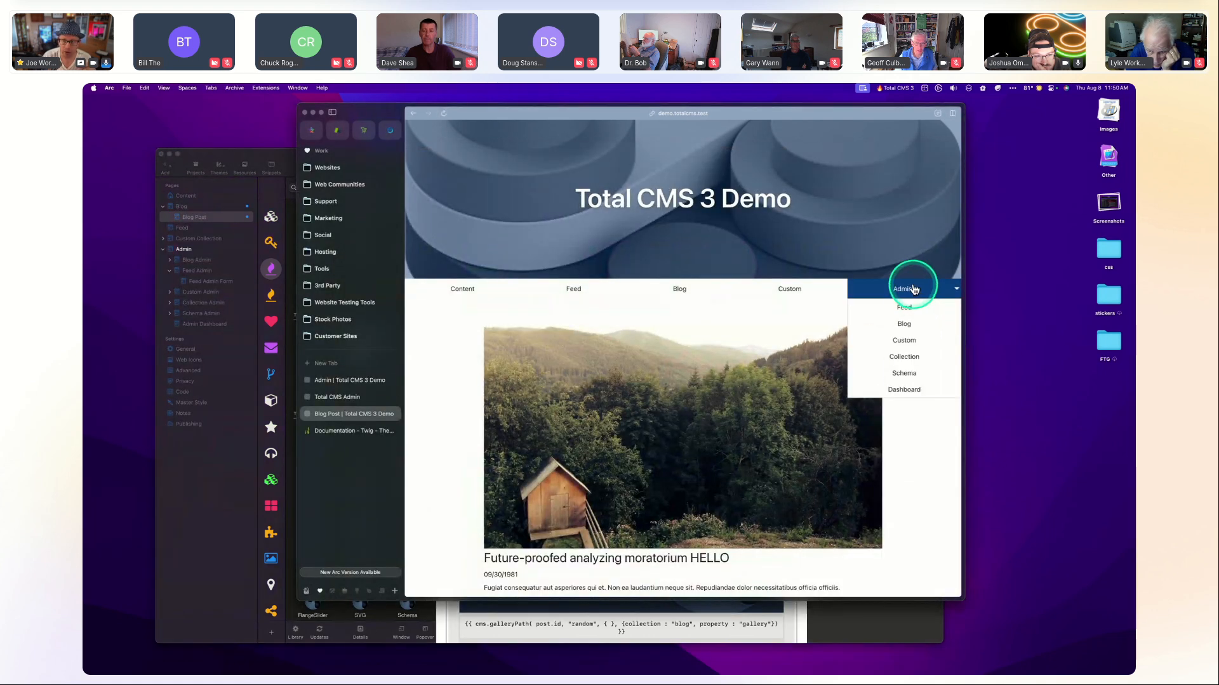
pyautogui.click(903, 324)
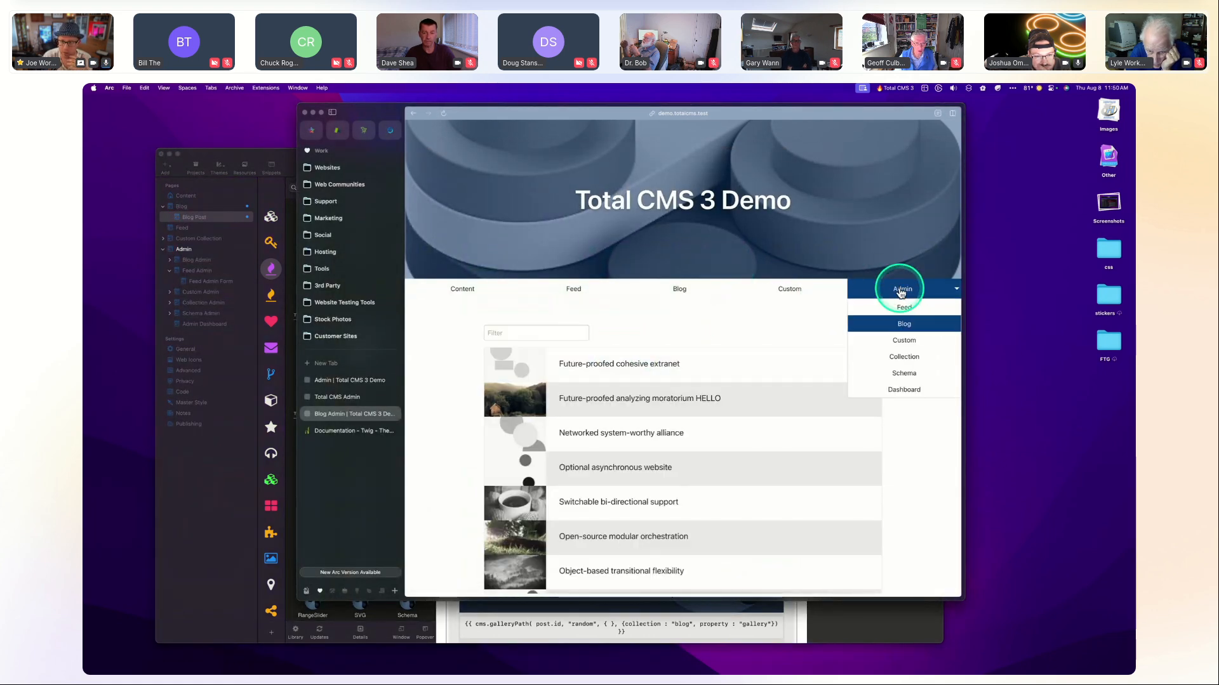
pyautogui.click(904, 390)
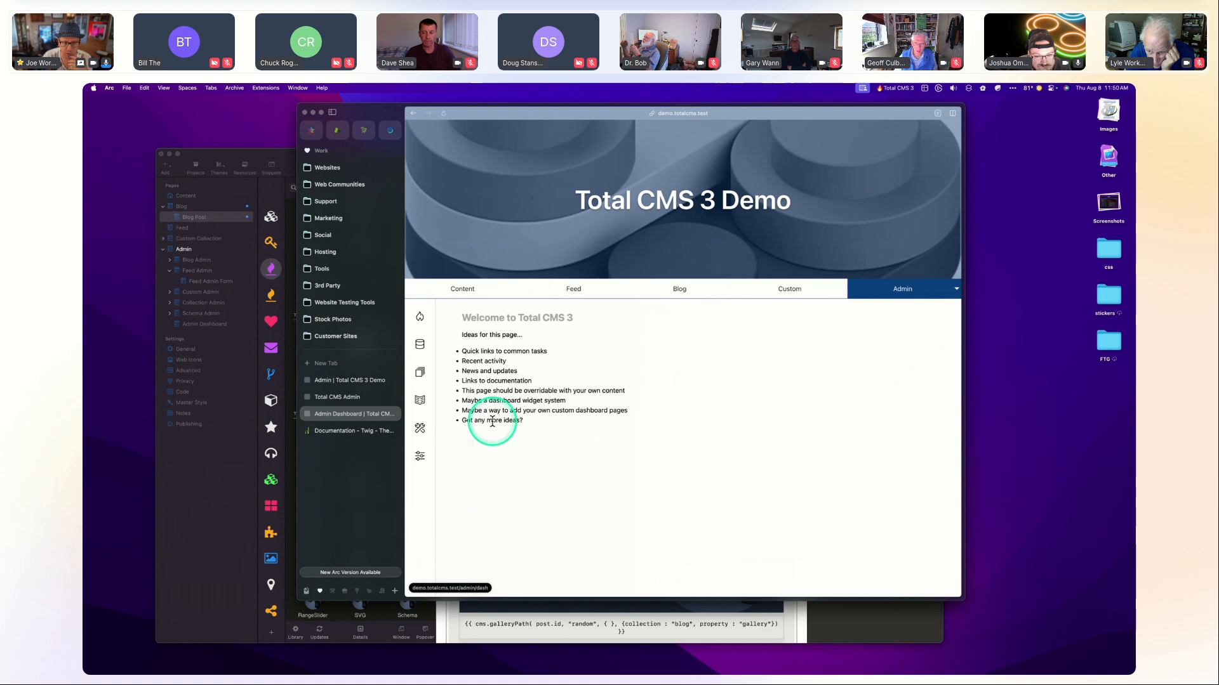
pyautogui.click(420, 345)
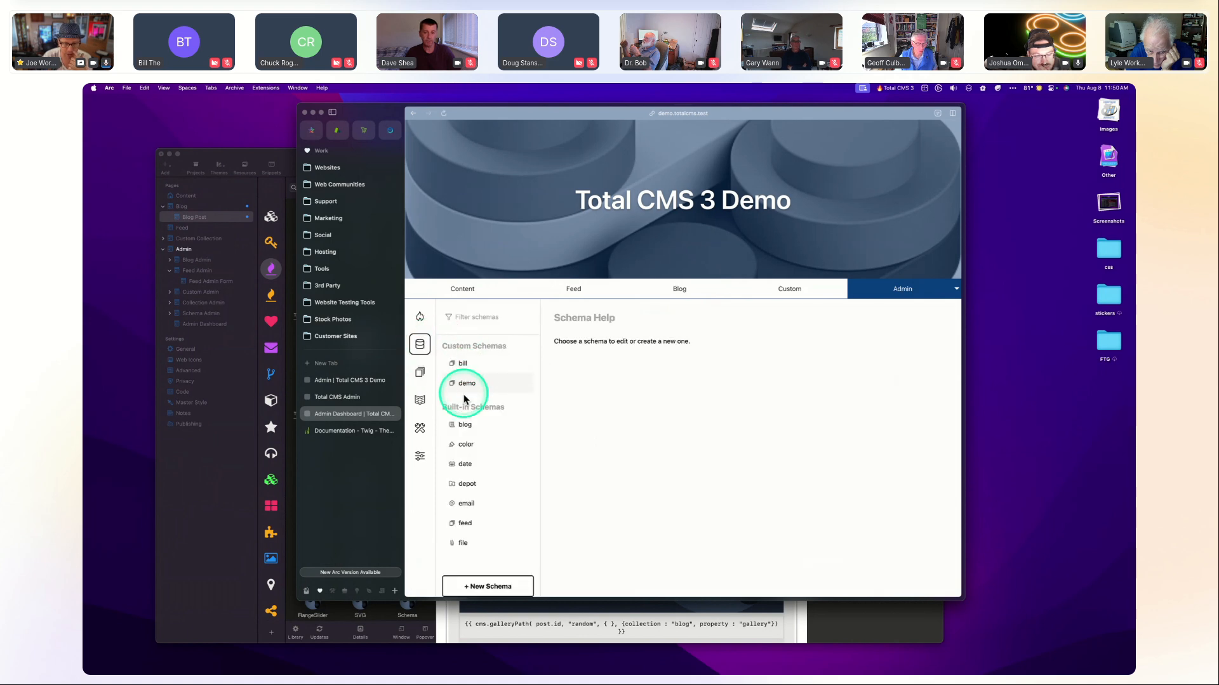
pyautogui.click(464, 425)
pyautogui.scroll(-5, 643, 427)
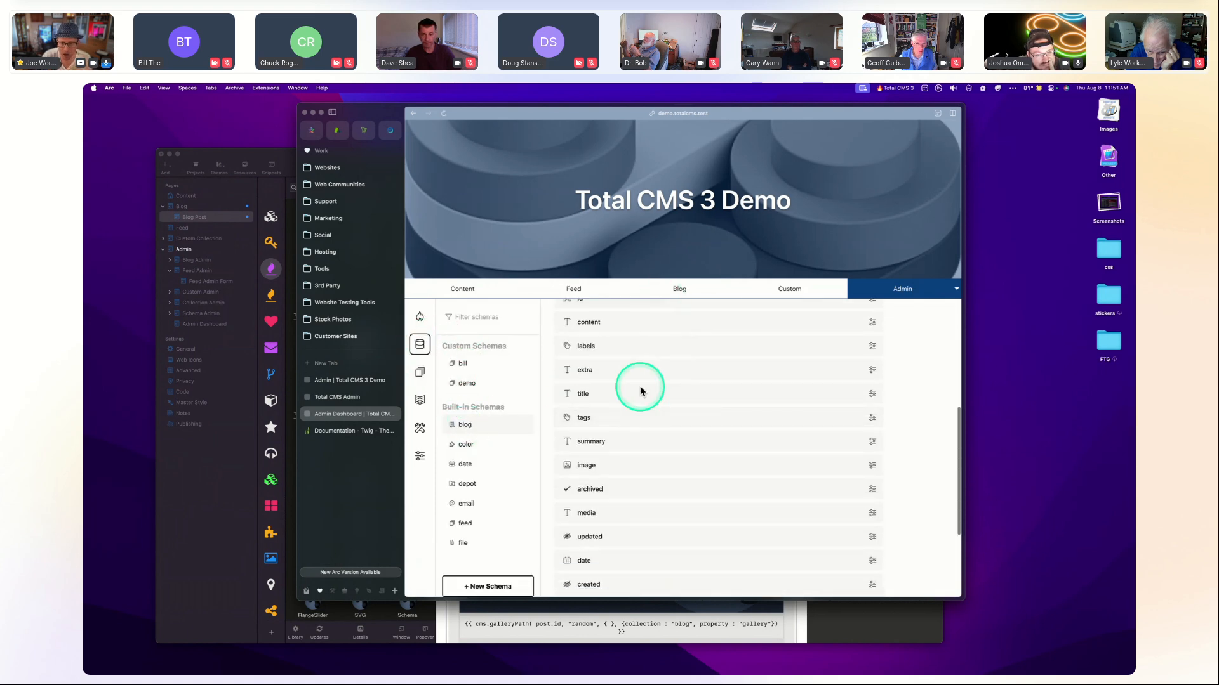
# Examine which properties the blog schema defines and makes available for use in macros.
pyautogui.scroll(3, 631, 502)
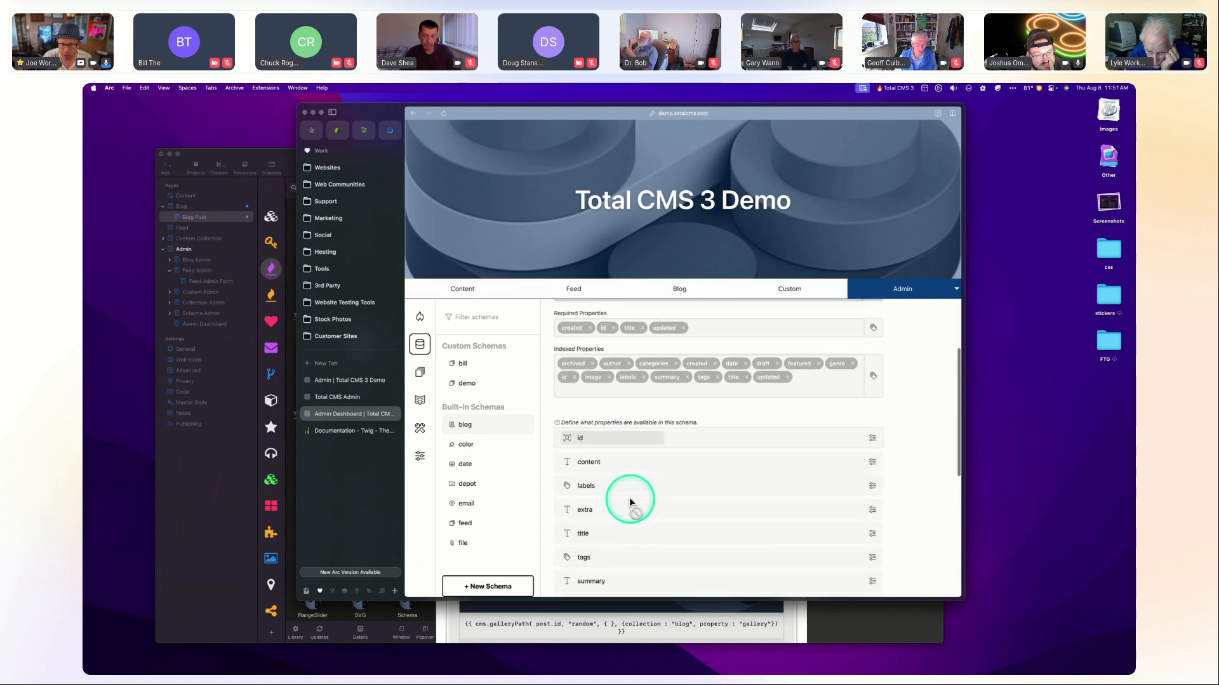
pyautogui.scroll(-2, 634, 500)
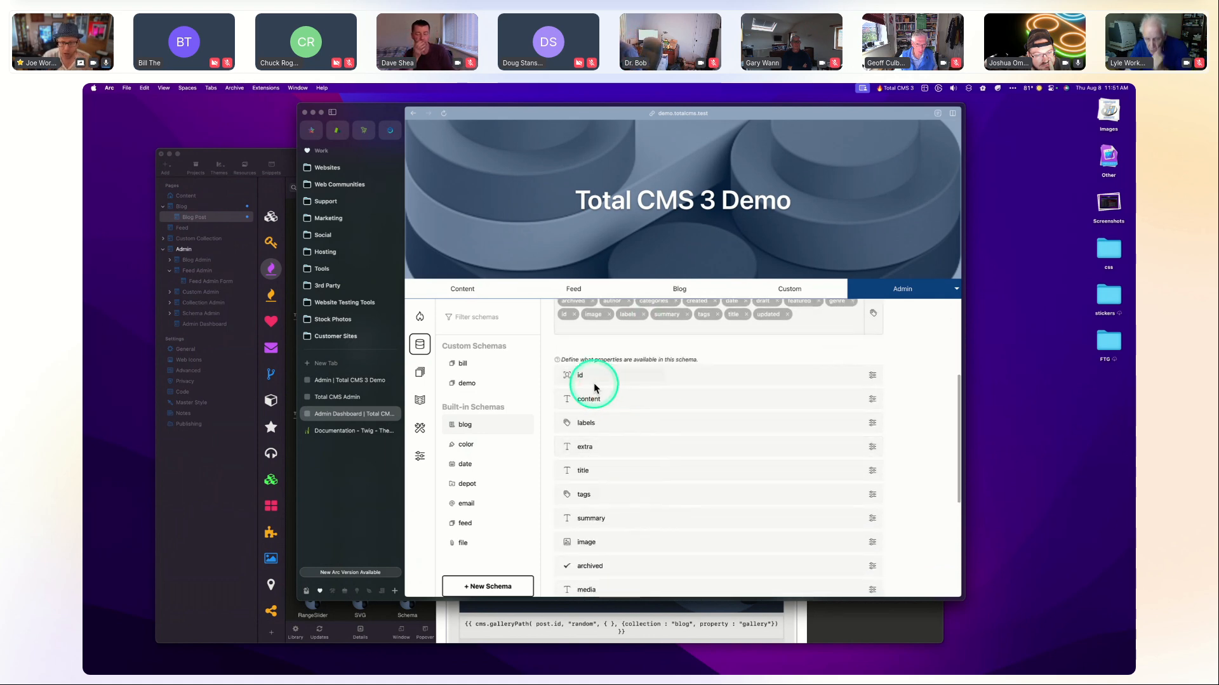
pyautogui.moveTo(584, 404); pyautogui.dragTo(593, 457)
pyautogui.scroll(-1, 604, 463)
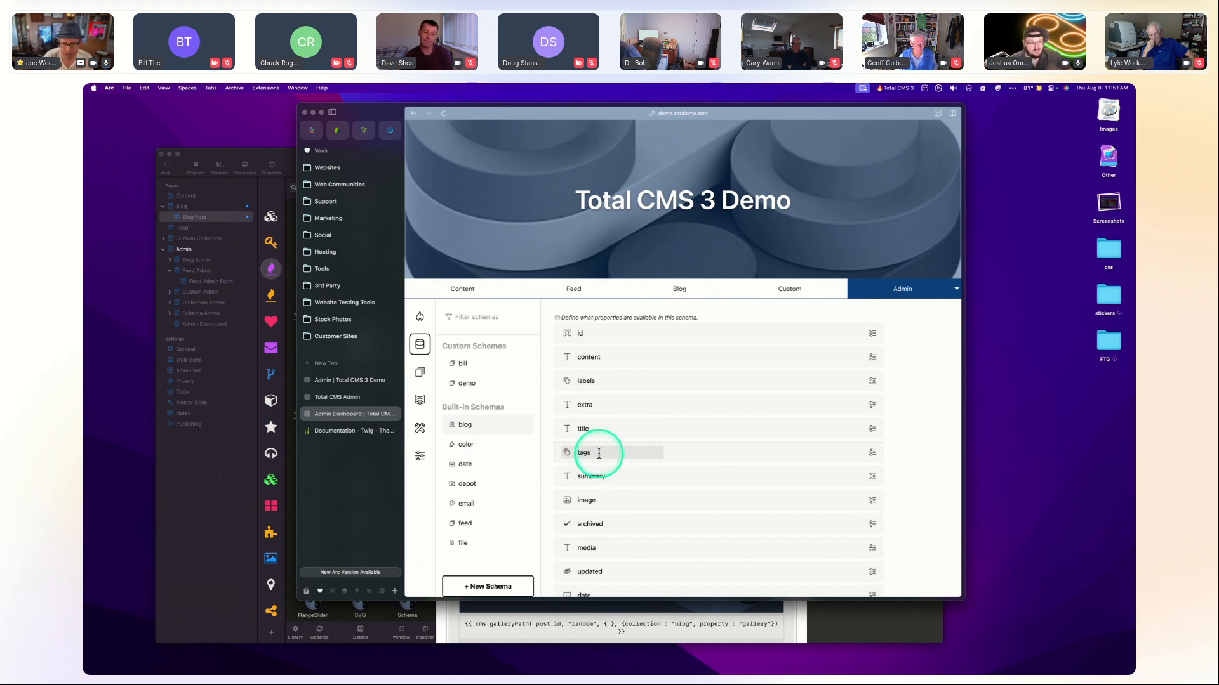
pyautogui.scroll(-5, 624, 456)
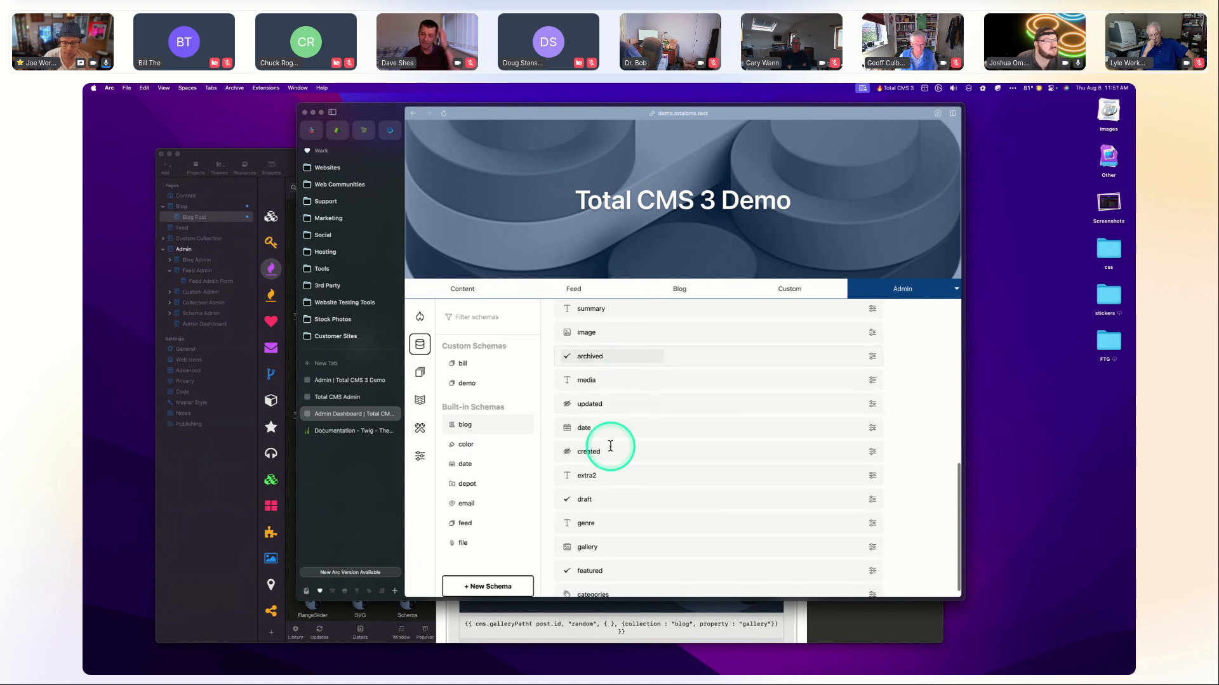
pyautogui.scroll(2, 599, 357)
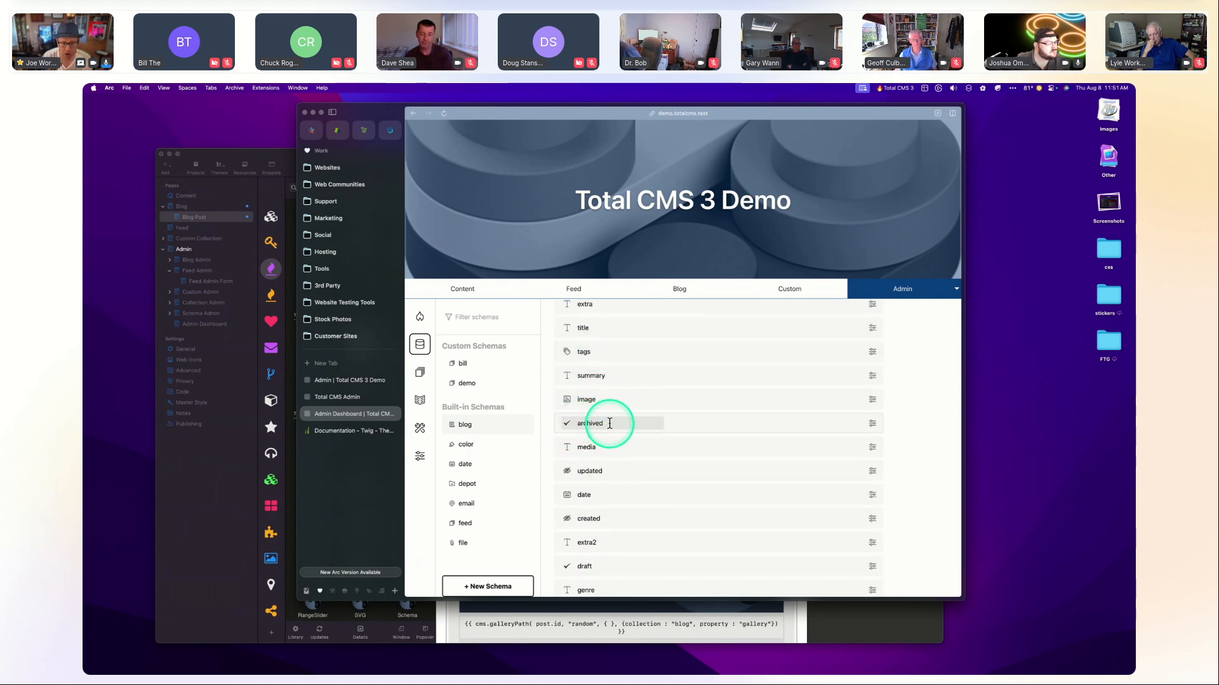
# Return to RapidWeaver and review the Header stacks that output the blog post's properties.
pyautogui.click(232, 505)
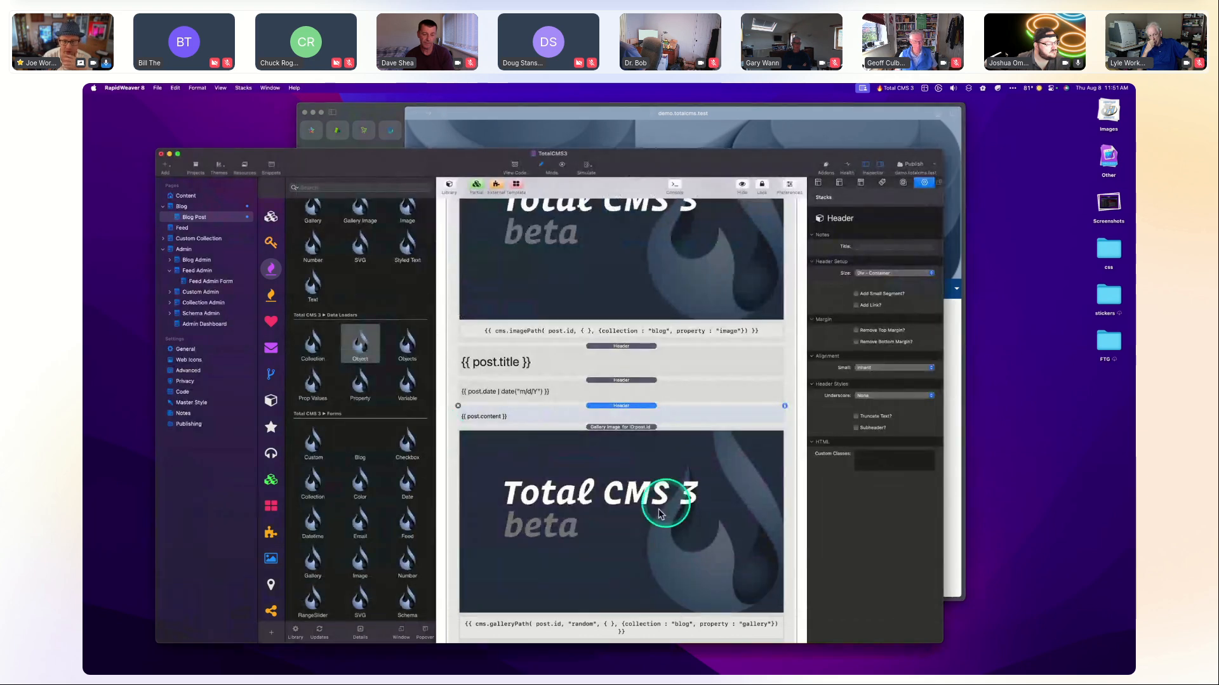
pyautogui.scroll(-5, 662, 447)
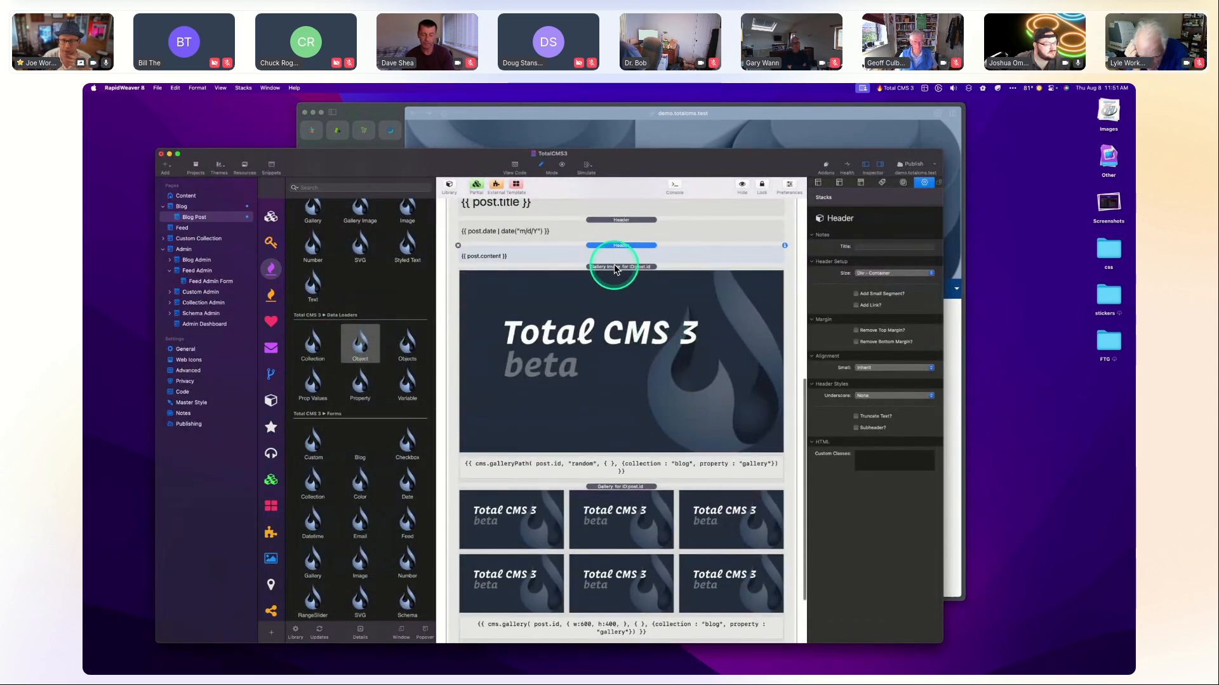
pyautogui.scroll(4, 615, 254)
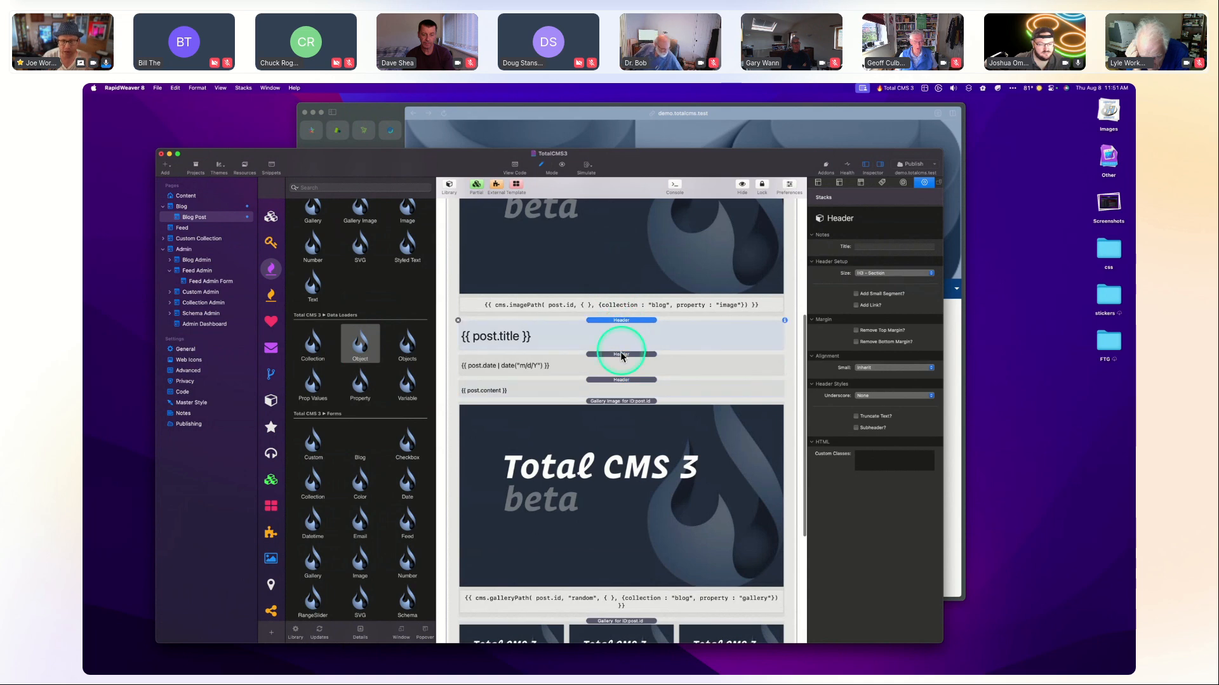
pyautogui.click(619, 361)
pyautogui.click(646, 381)
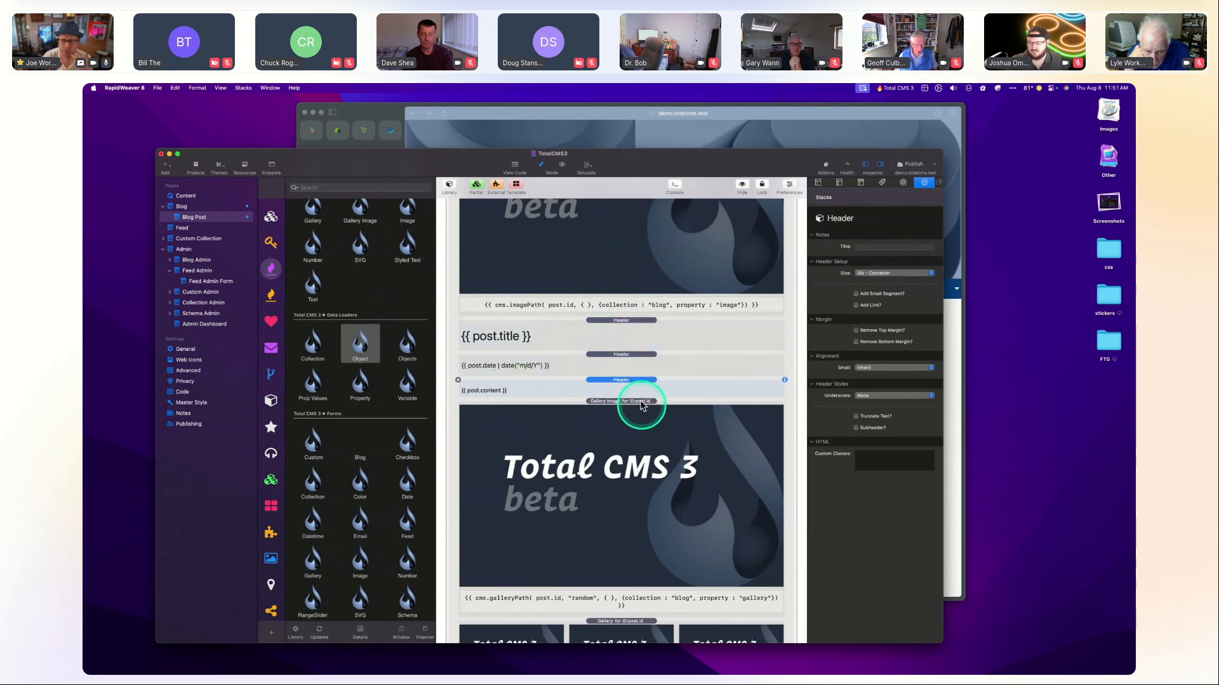
# Select the Gallery Image stack and view its image choice options, leaving Random Image selected.
pyautogui.scroll(-3, 628, 384)
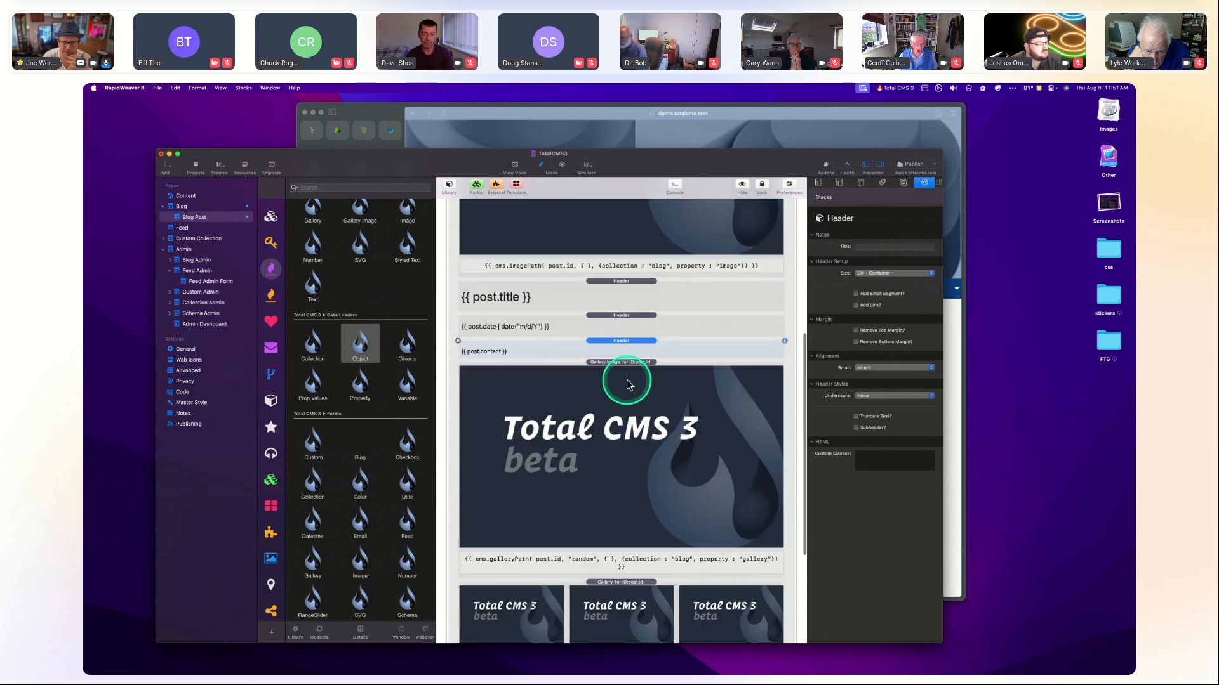
pyautogui.click(621, 336)
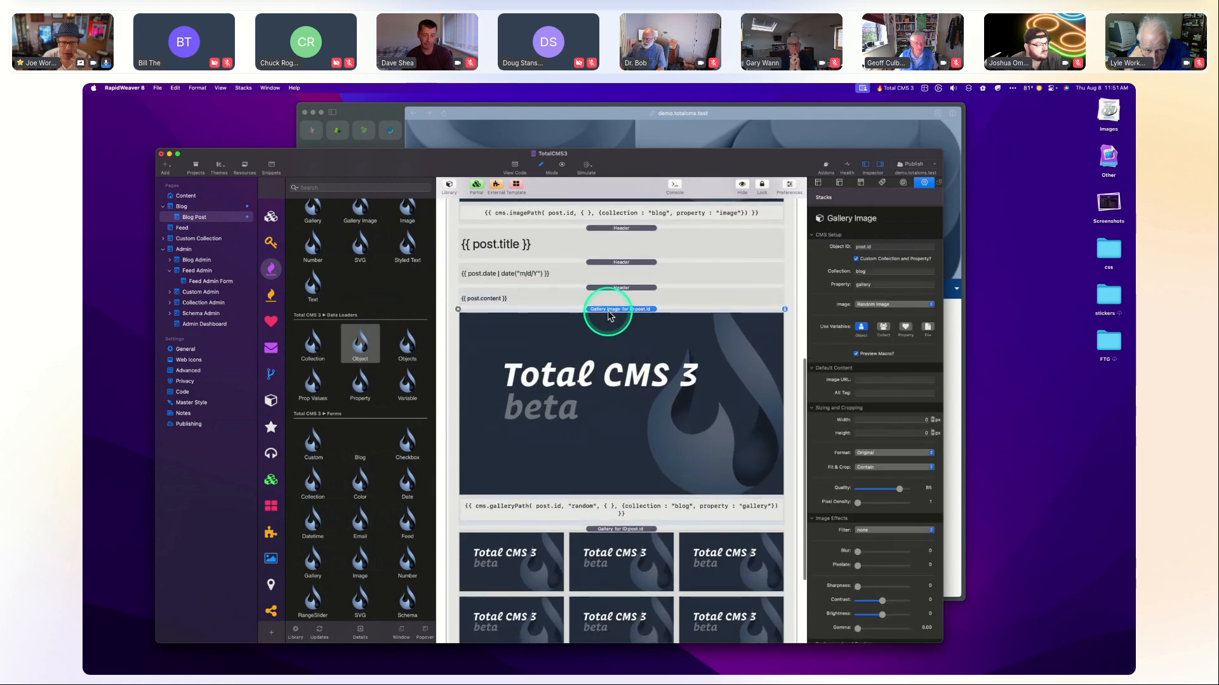
pyautogui.scroll(-2, 608, 316)
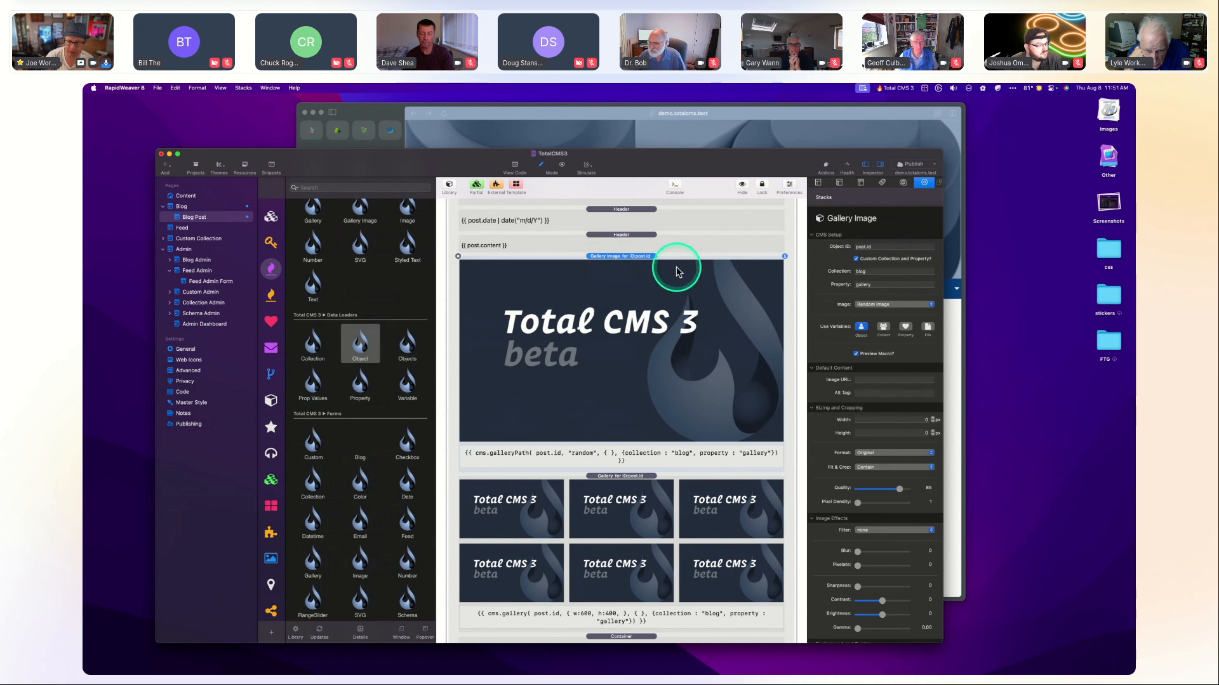
pyautogui.click(877, 306)
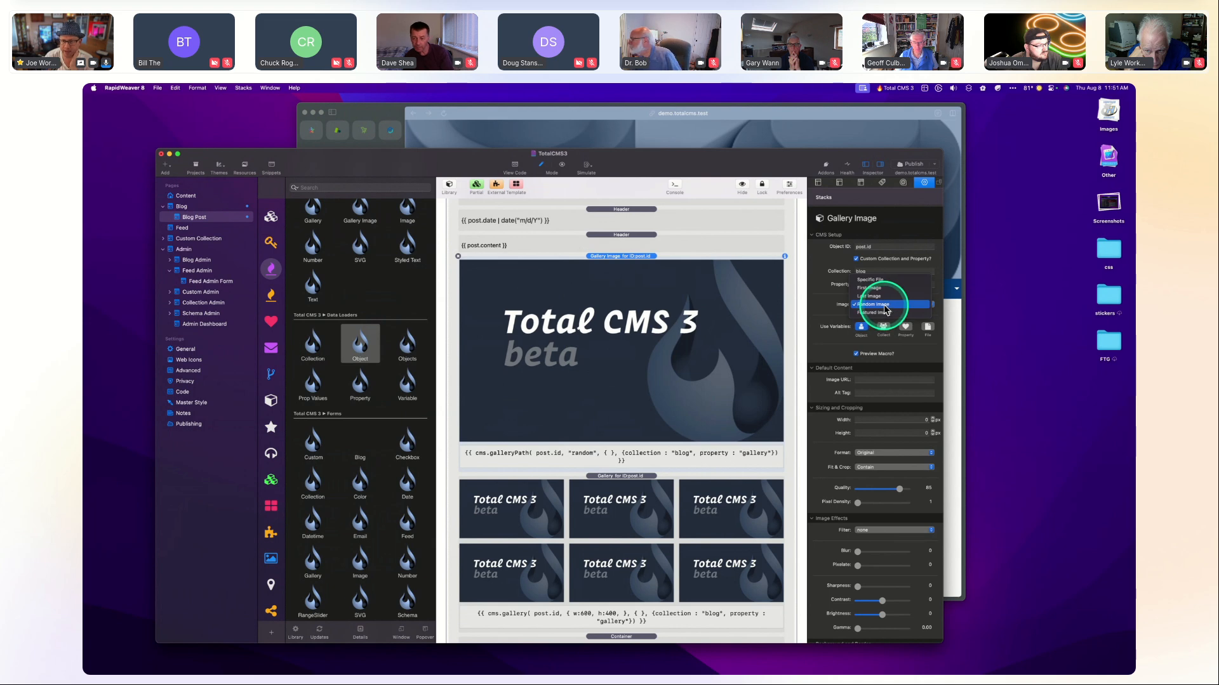
pyautogui.click(606, 508)
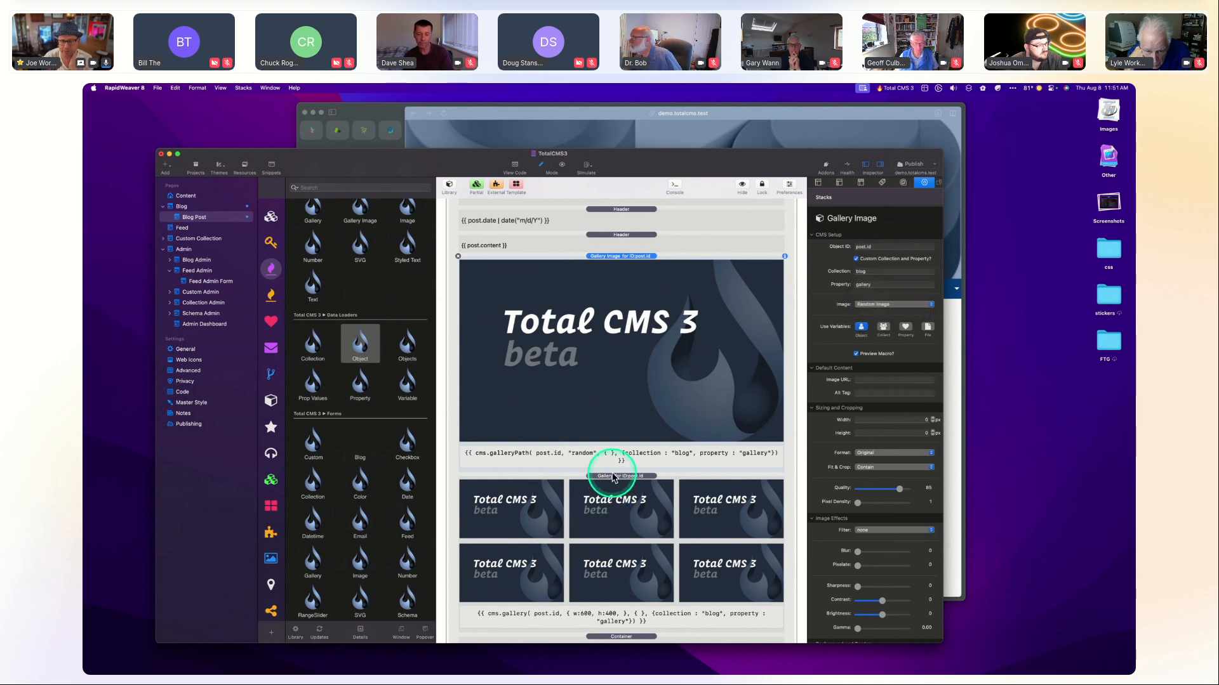
# Inspect the settings of the Gallery stack and the X-Ray Data stack at the end of the Blog Post page.
pyautogui.click(610, 489)
pyautogui.scroll(-3, 664, 460)
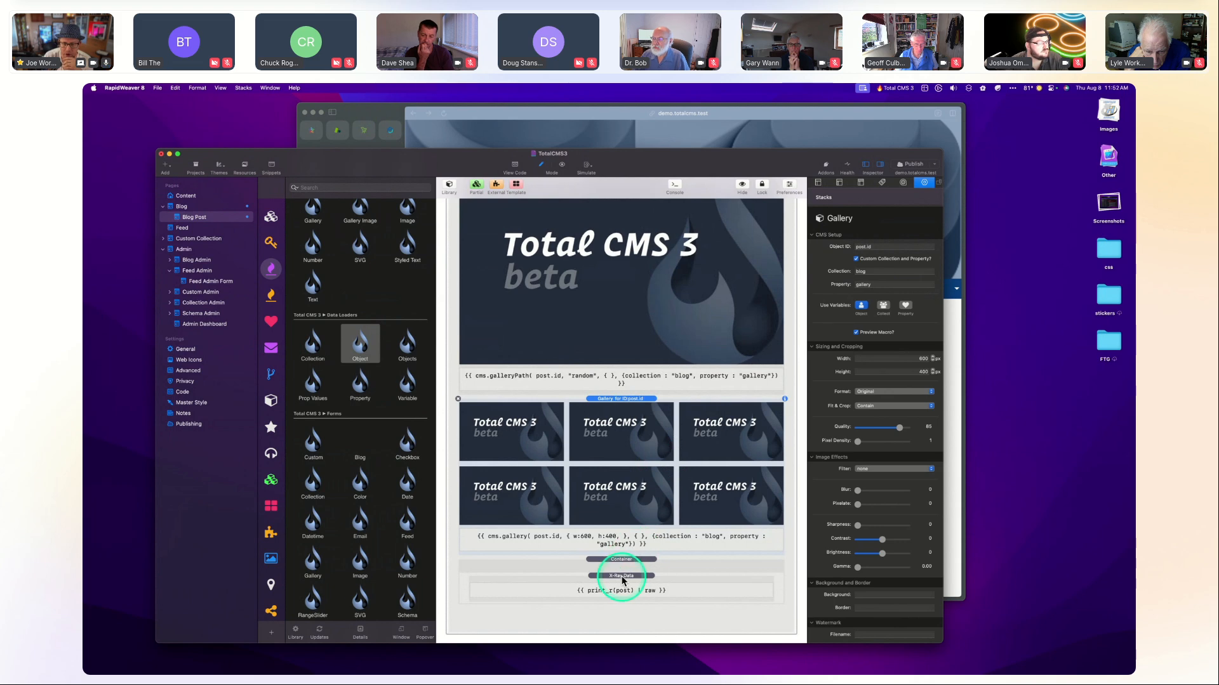
pyautogui.click(622, 577)
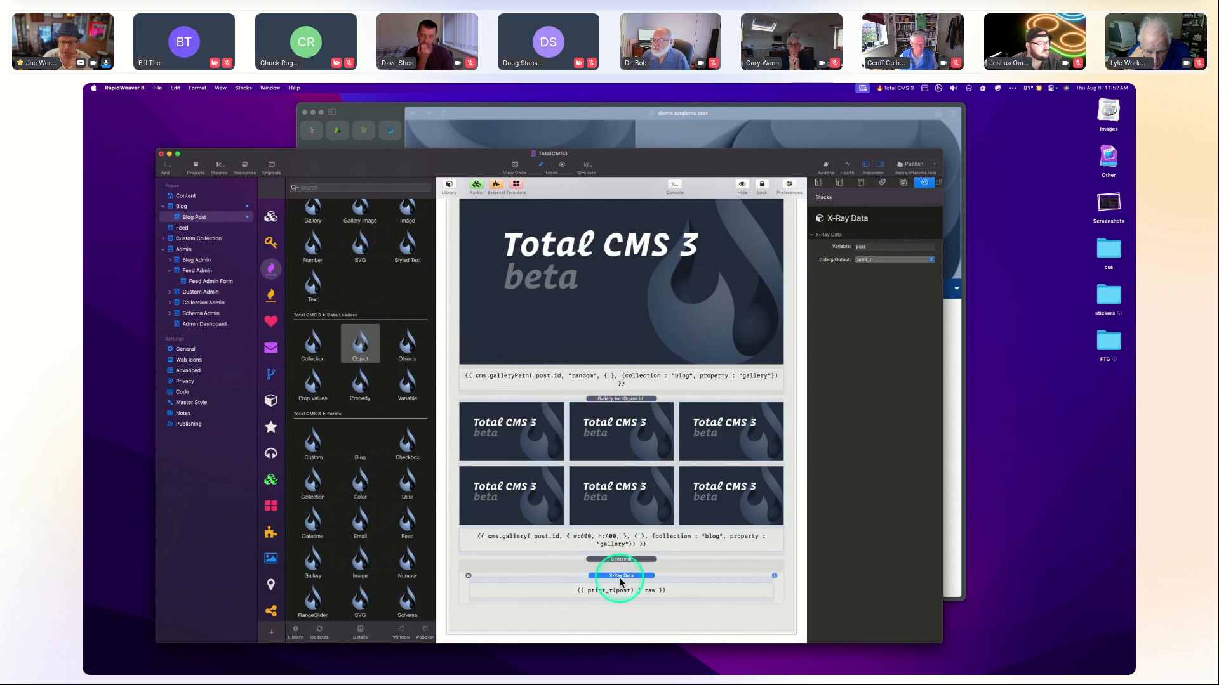
# Switch to Arc, open the blog post "Future-proofed analyzing moratorium HELLO" and view the X-Ray data output below its gallery.
pyautogui.click(740, 125)
pyautogui.scroll(-5, 716, 389)
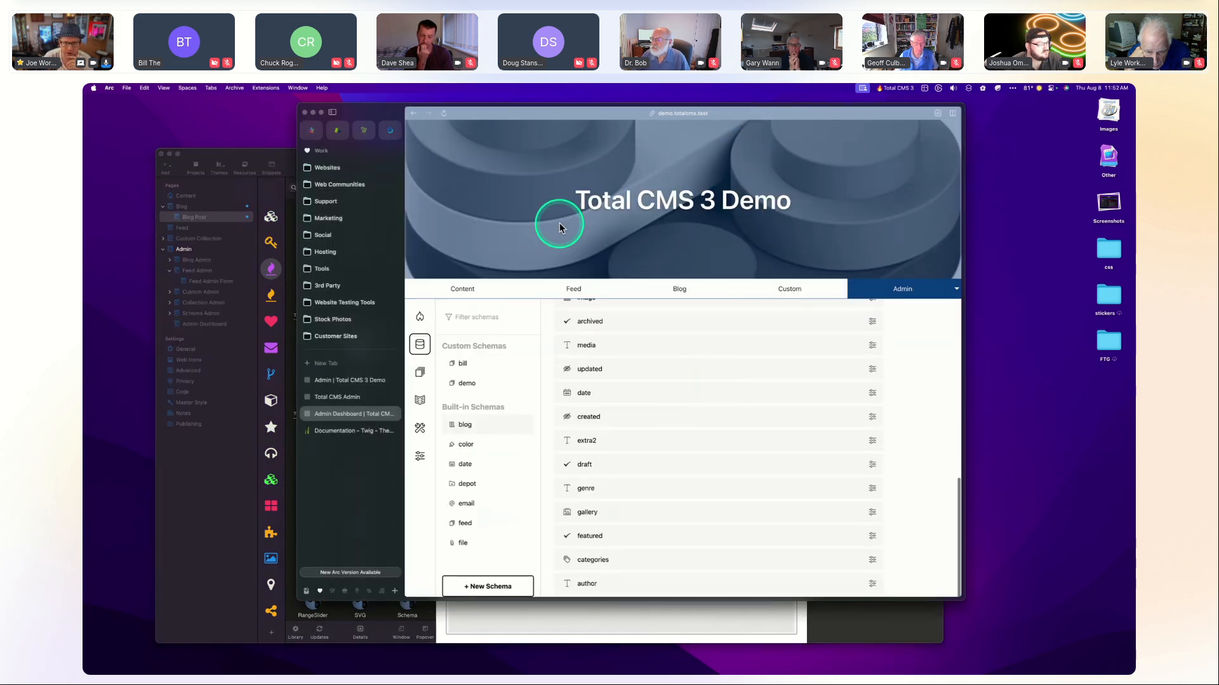
pyautogui.click(676, 287)
pyautogui.click(677, 397)
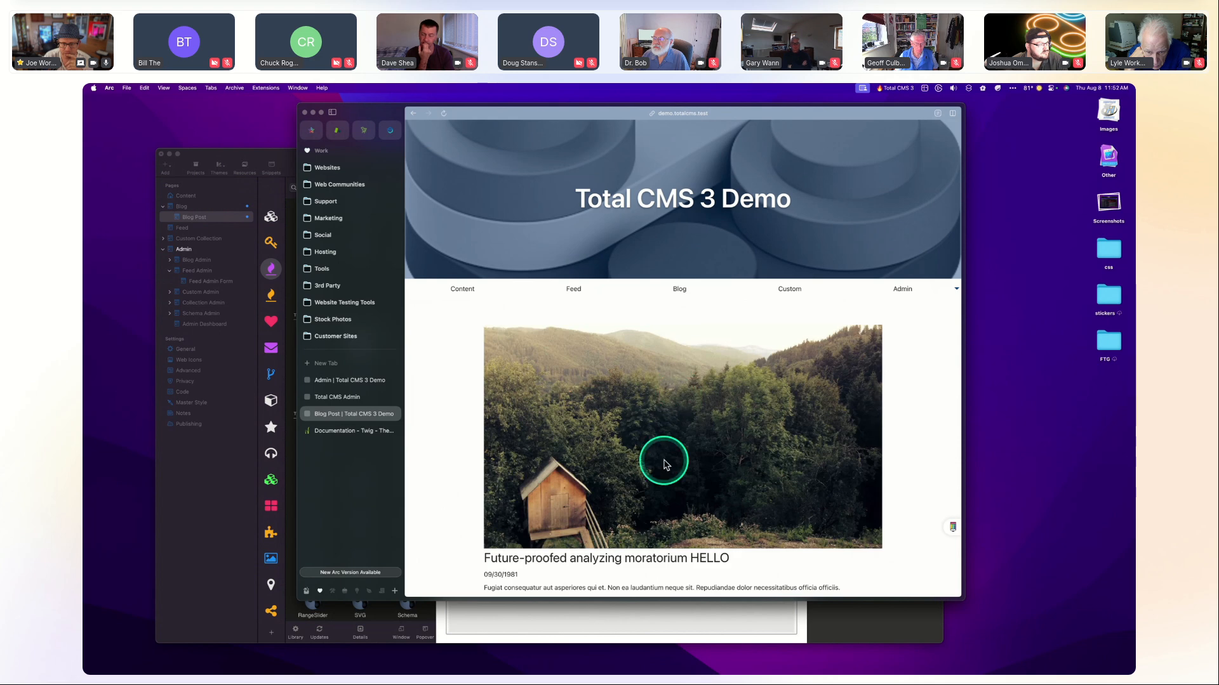
pyautogui.scroll(-10, 663, 460)
pyautogui.scroll(-10, 665, 465)
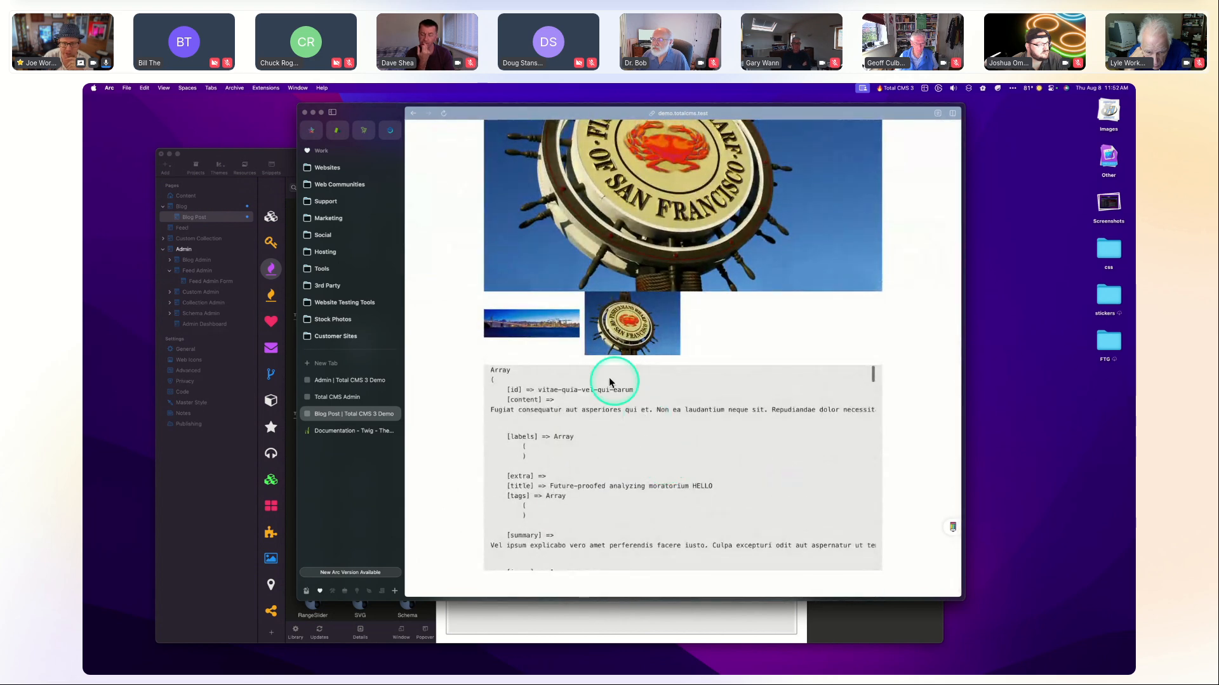
# Look through the whole data array printed beneath the gallery images of the blog post.
pyautogui.scroll(-3, 582, 475)
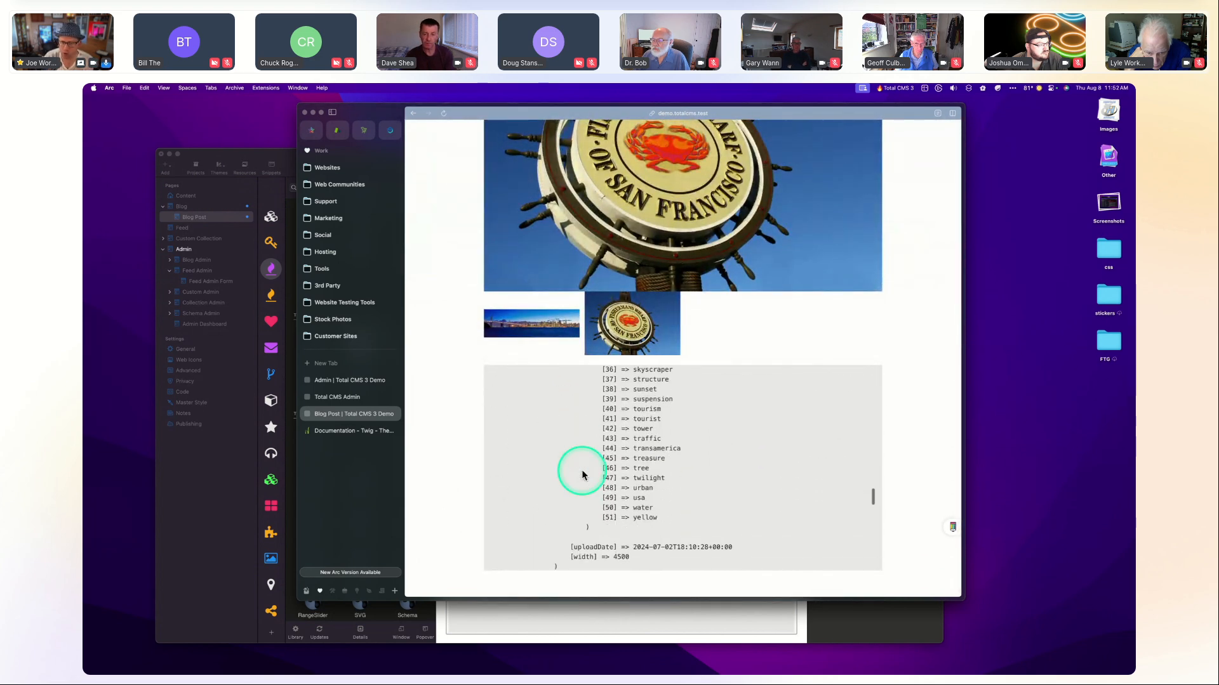
pyautogui.scroll(10, 582, 475)
pyautogui.scroll(-10, 581, 470)
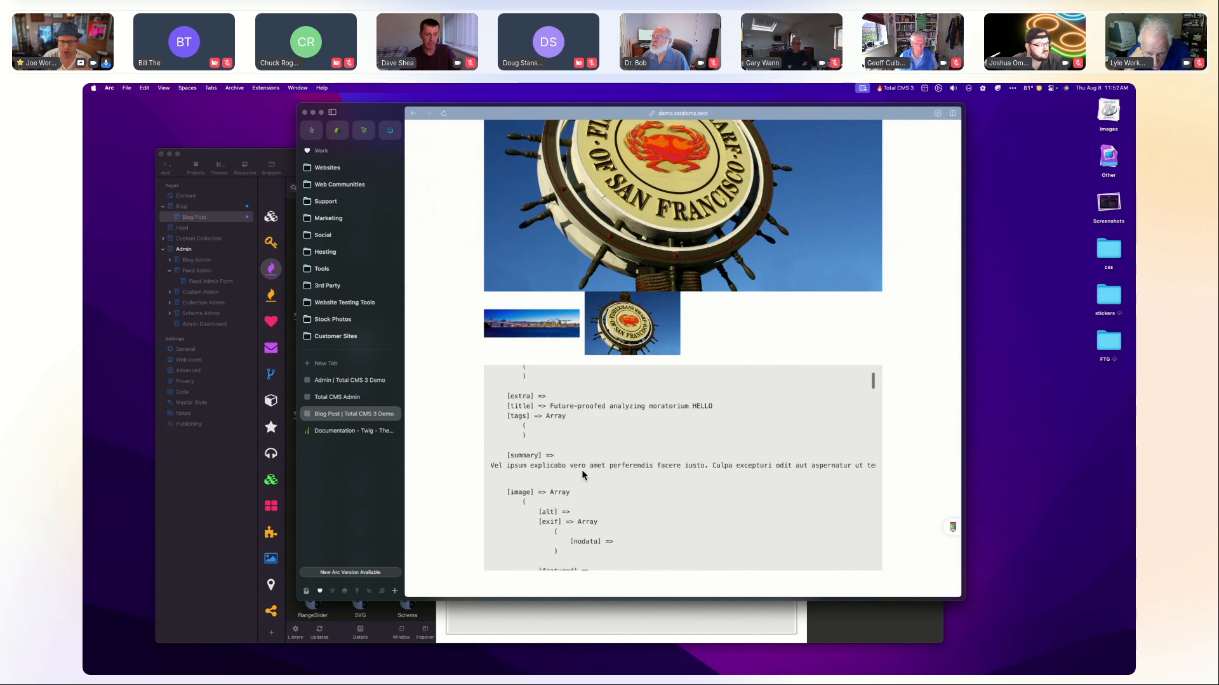
pyautogui.scroll(20, 564, 463)
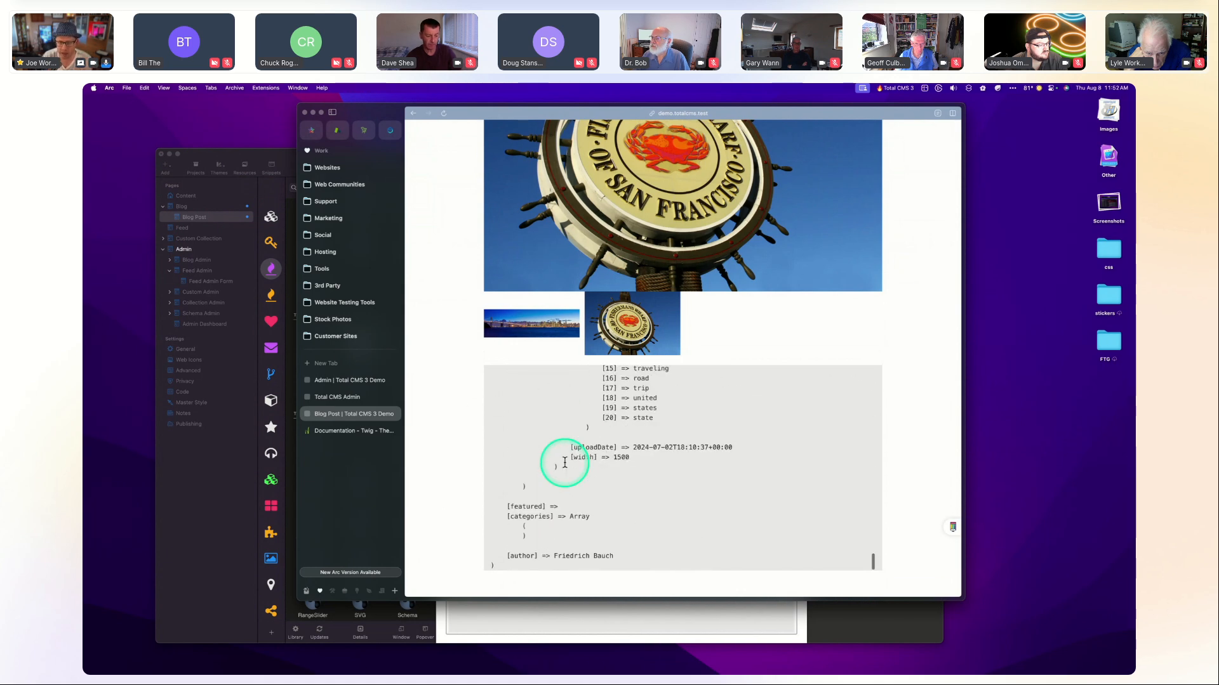
# Switch to RapidWeaver and inspect the Variable setting of the X-Ray Data stack on the Blog Post page.
pyautogui.click(222, 569)
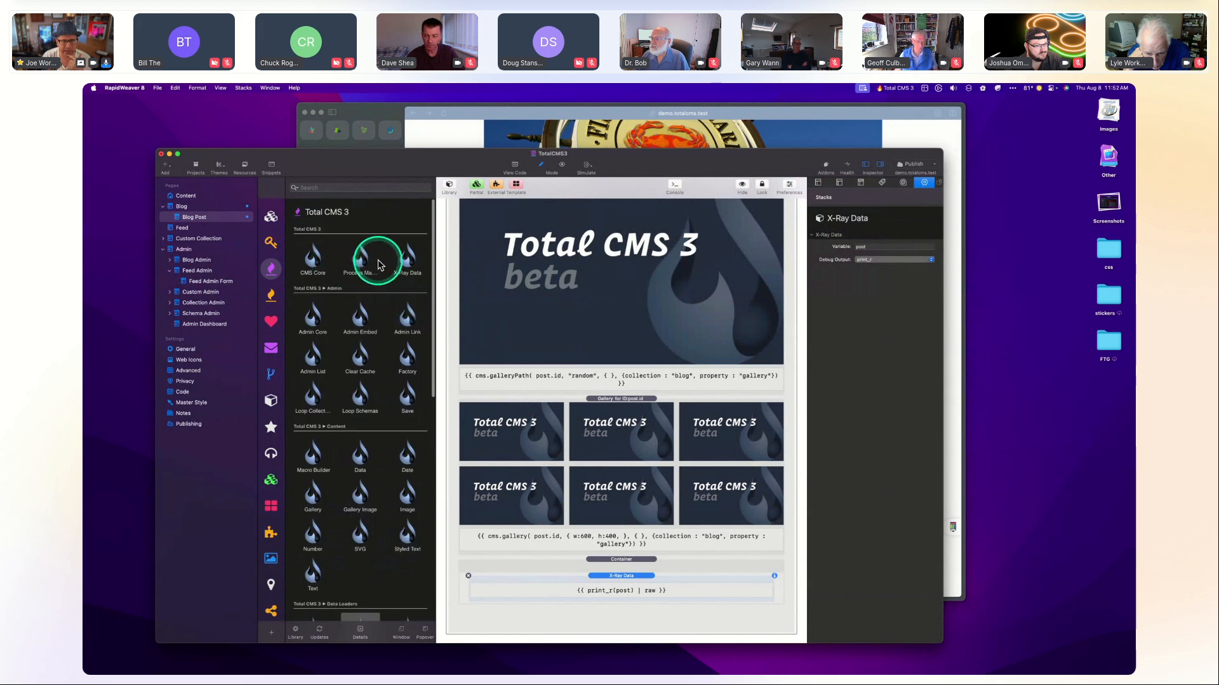
pyautogui.click(406, 257)
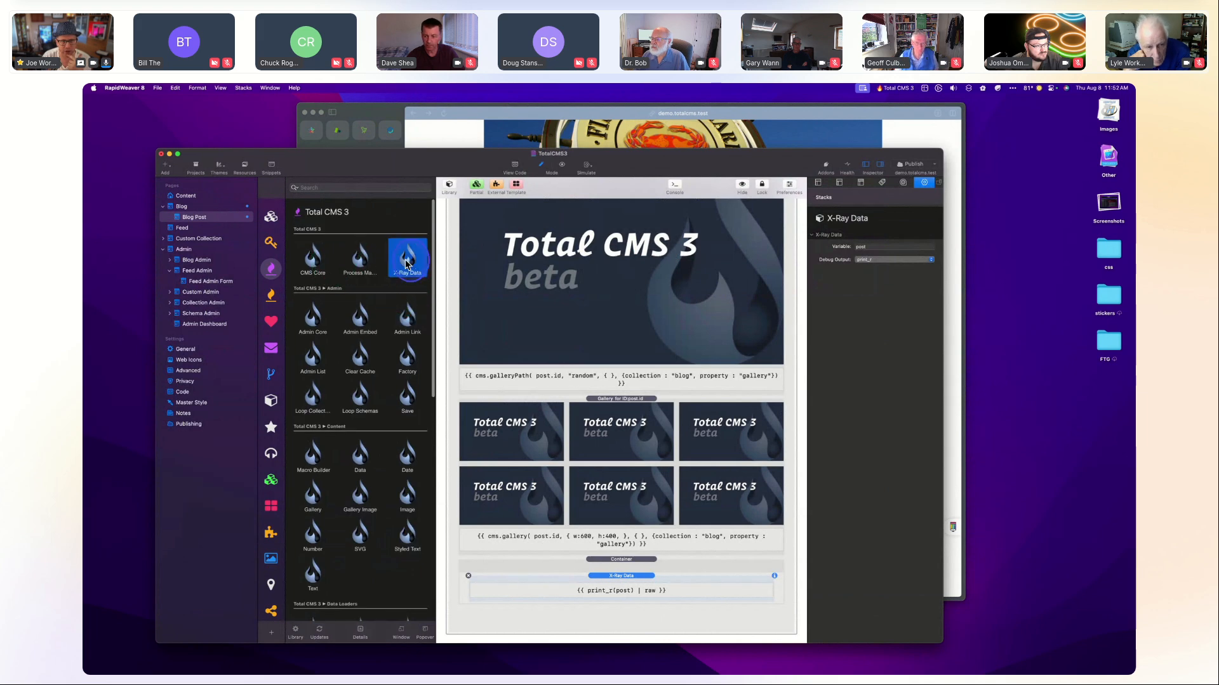
pyautogui.click(640, 580)
pyautogui.doubleClick(869, 246)
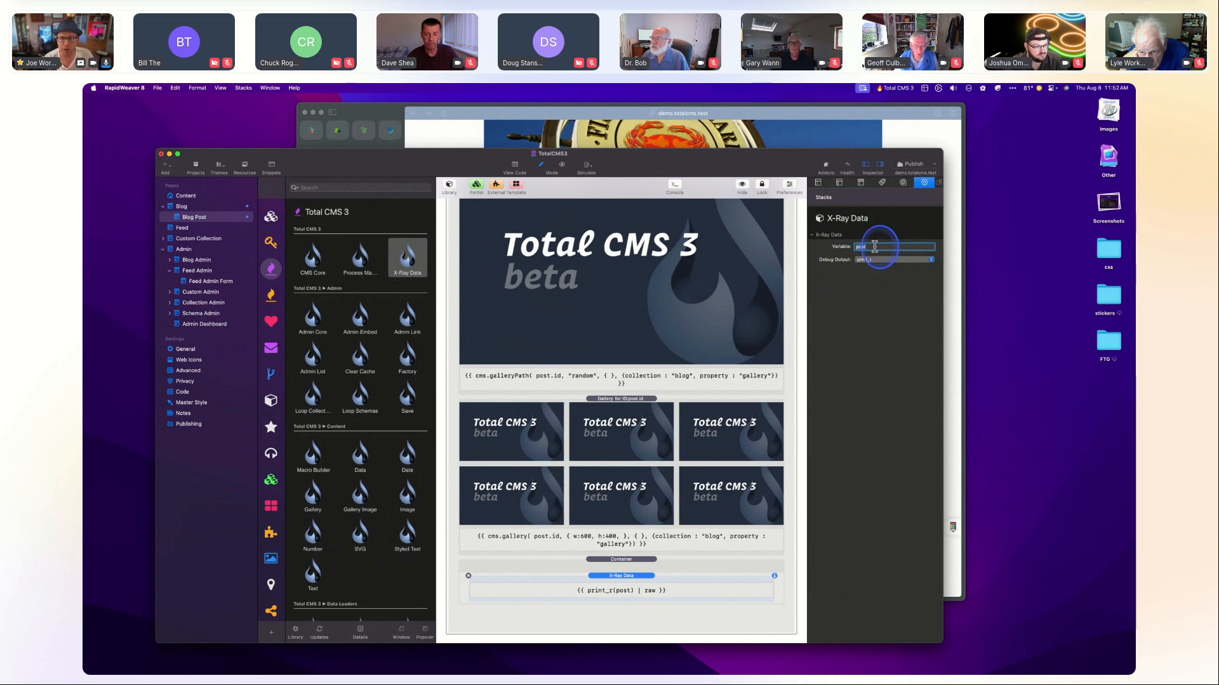
# Switch back to the Arc browser and examine the content, title and image entries of the array, including the image's exif and focal point data.
pyautogui.click(897, 123)
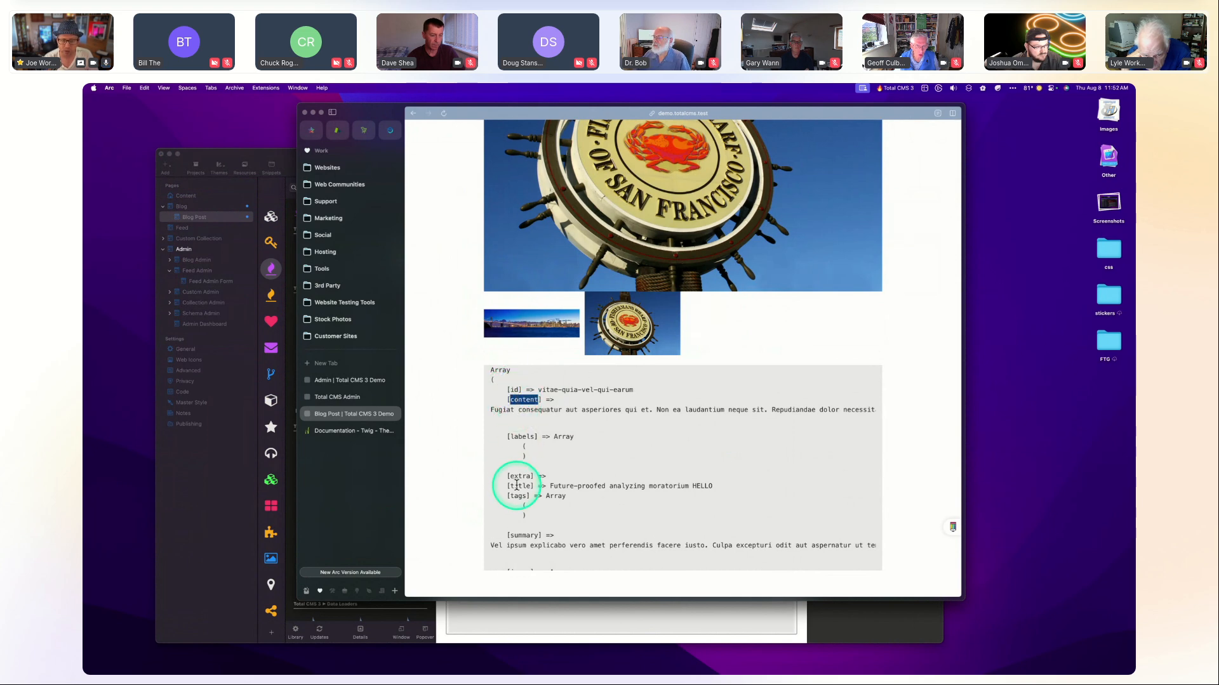
pyautogui.scroll(-3, 521, 463)
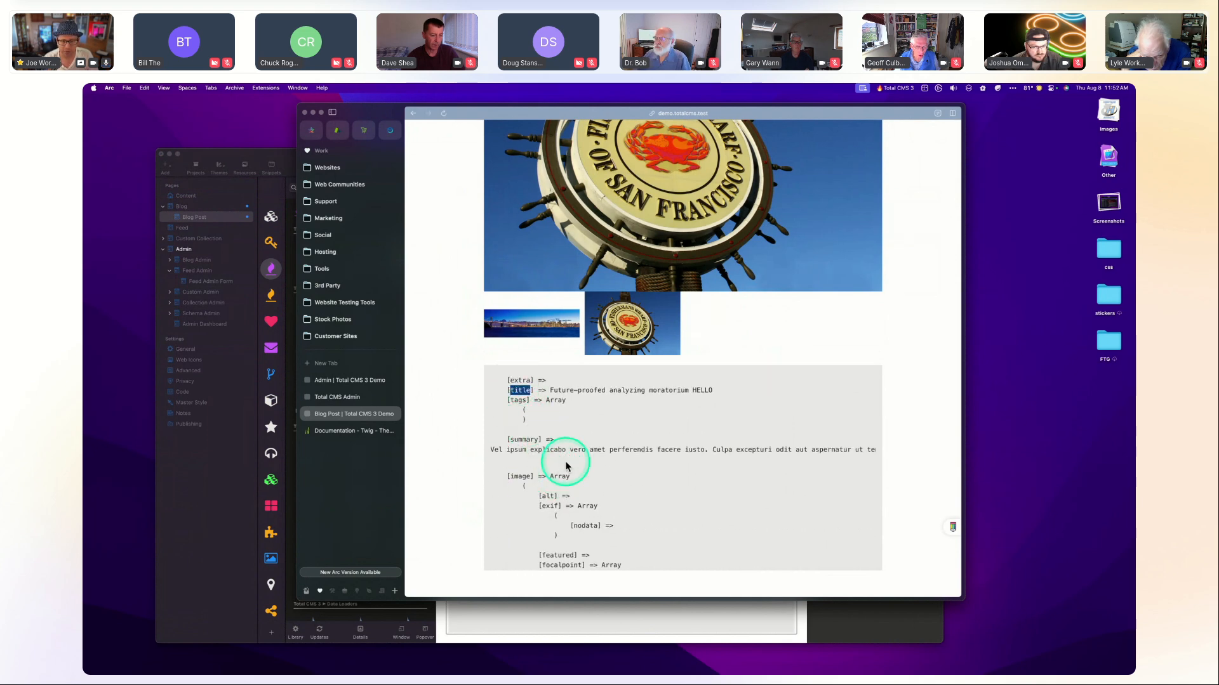
pyautogui.scroll(-2, 567, 467)
pyautogui.doubleClick(521, 424)
pyautogui.scroll(-1, 579, 441)
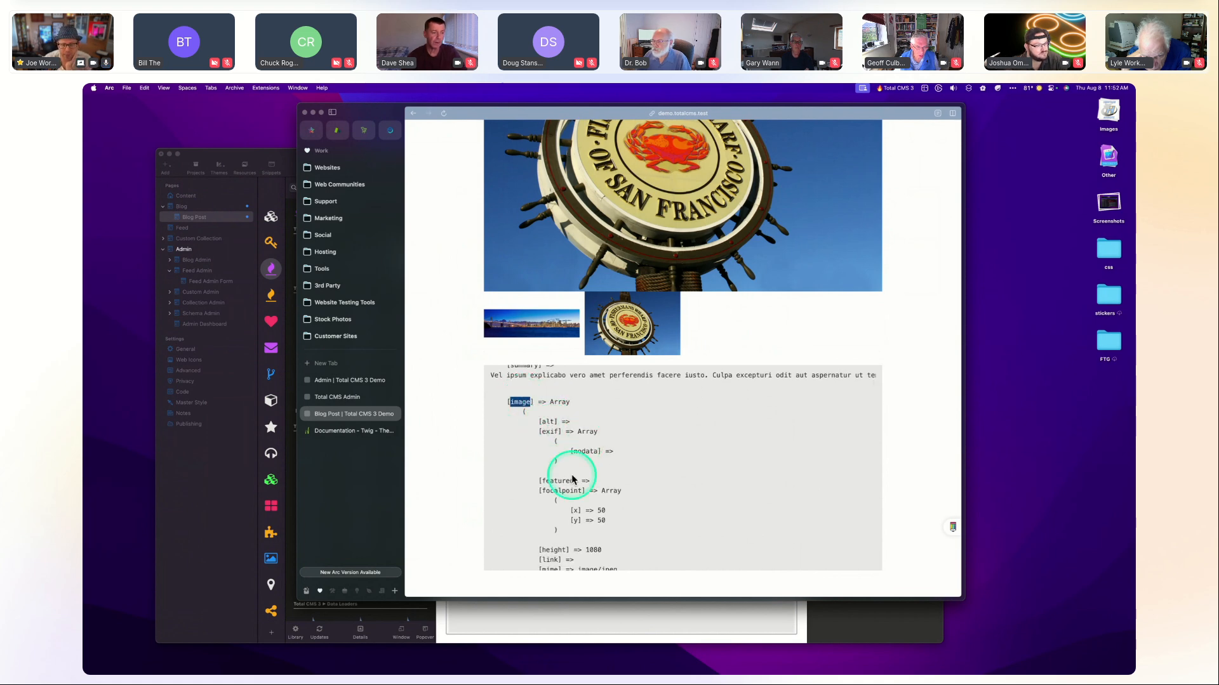
pyautogui.scroll(-2, 573, 479)
pyautogui.scroll(4, 600, 499)
pyautogui.scroll(-1, 610, 468)
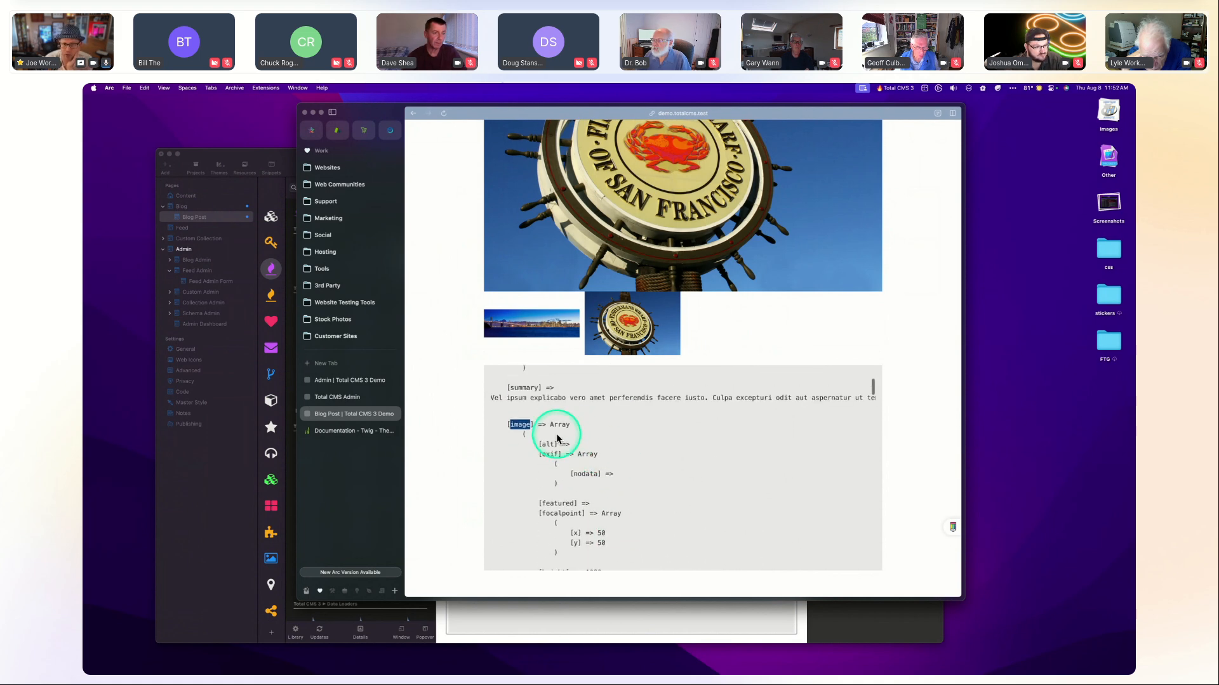
pyautogui.scroll(-1, 554, 446)
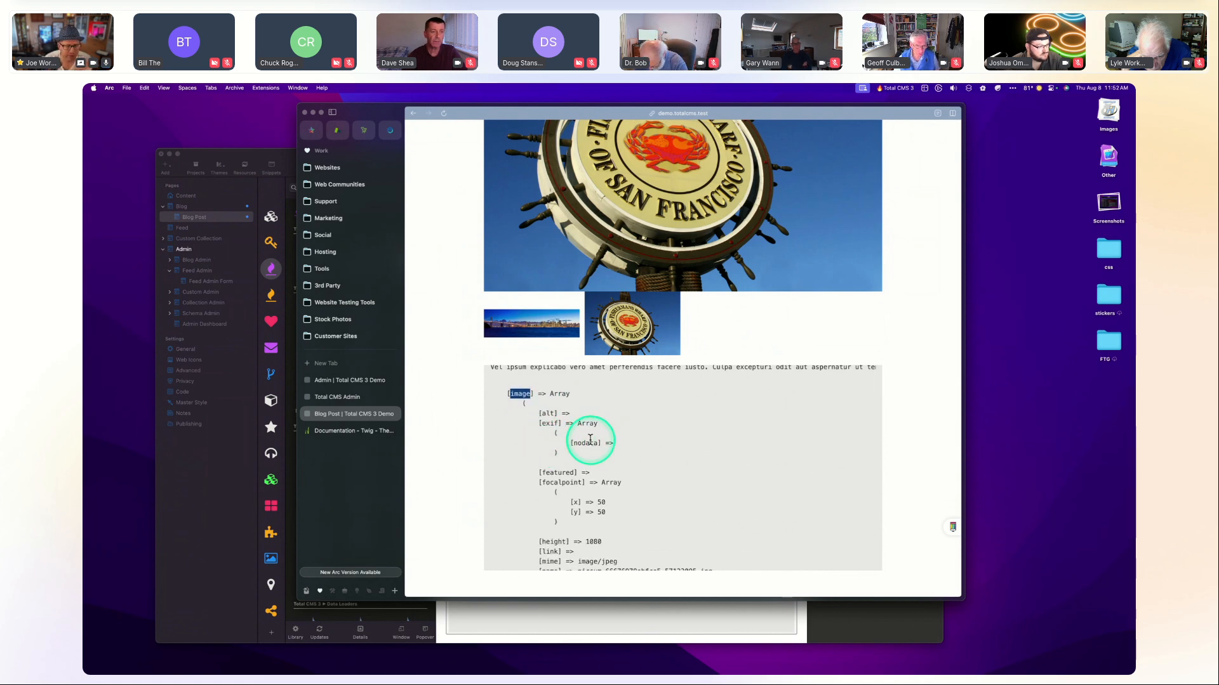
pyautogui.scroll(-1, 588, 443)
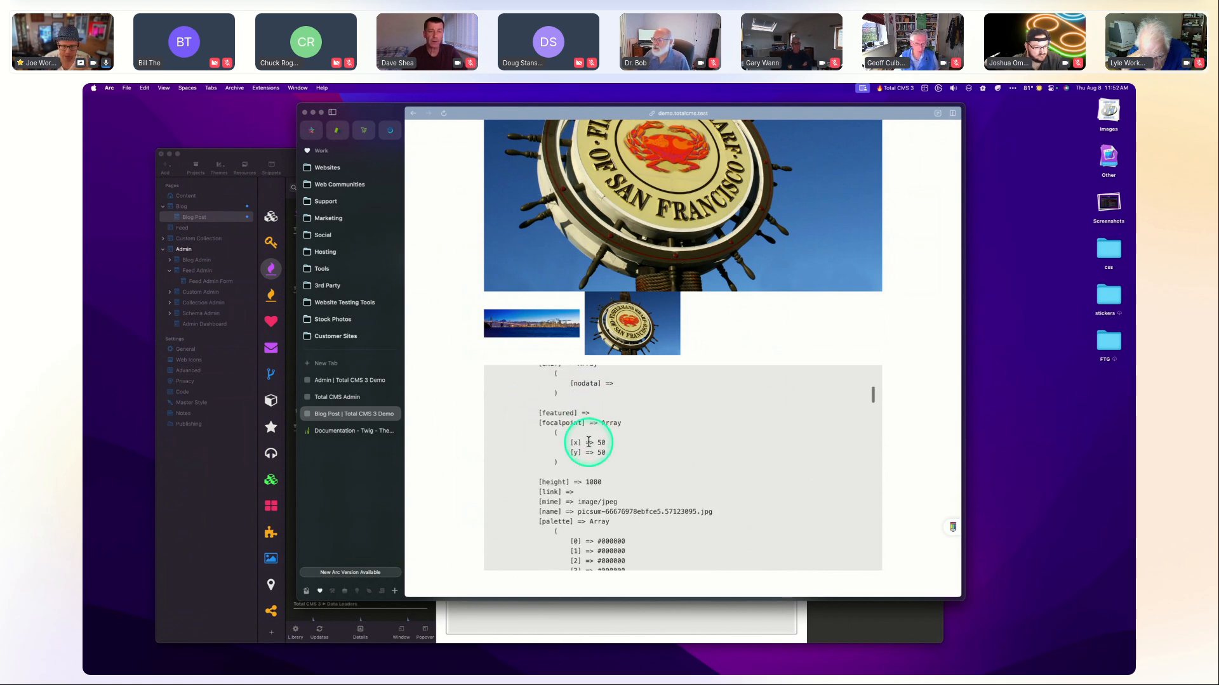
pyautogui.scroll(3, 590, 447)
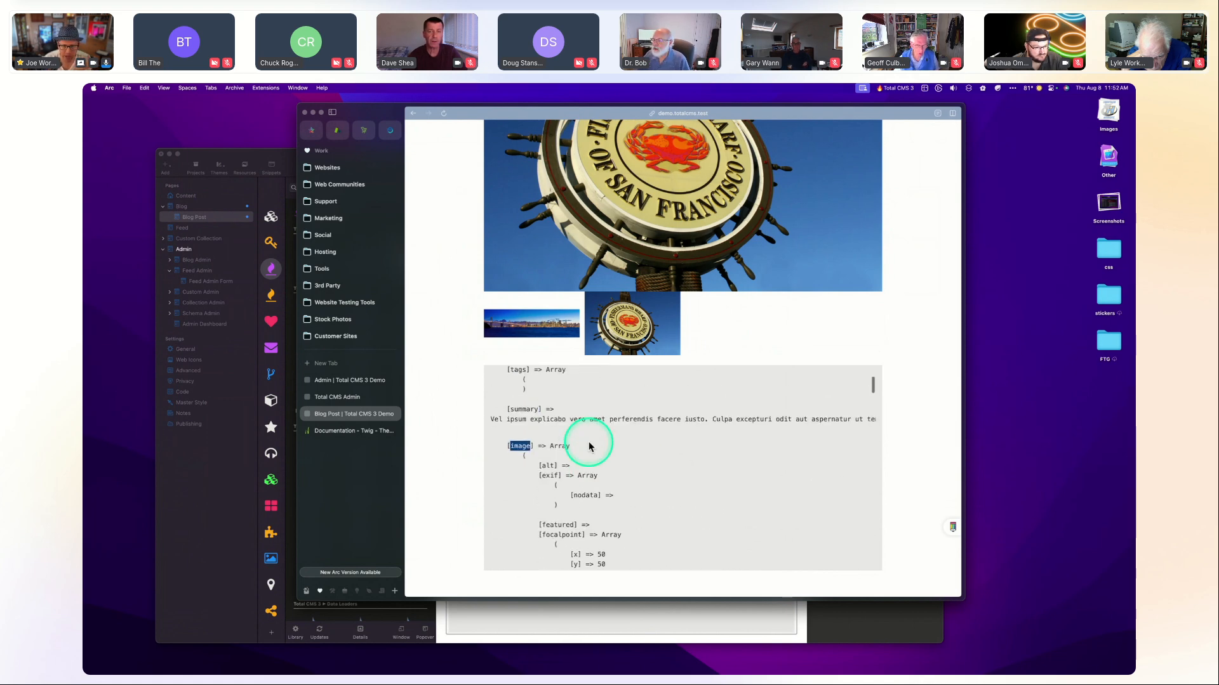
# Select the words "Future-proofed" in the blog post's title on the browser page.
pyautogui.click(190, 489)
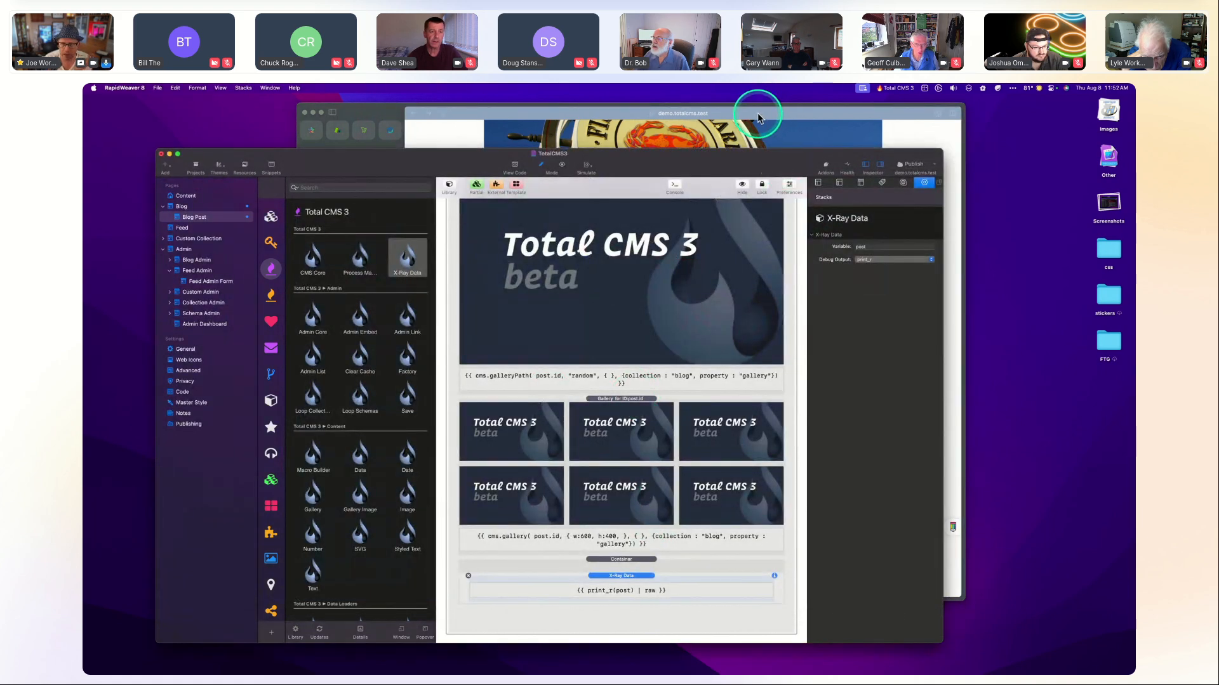
pyautogui.click(774, 123)
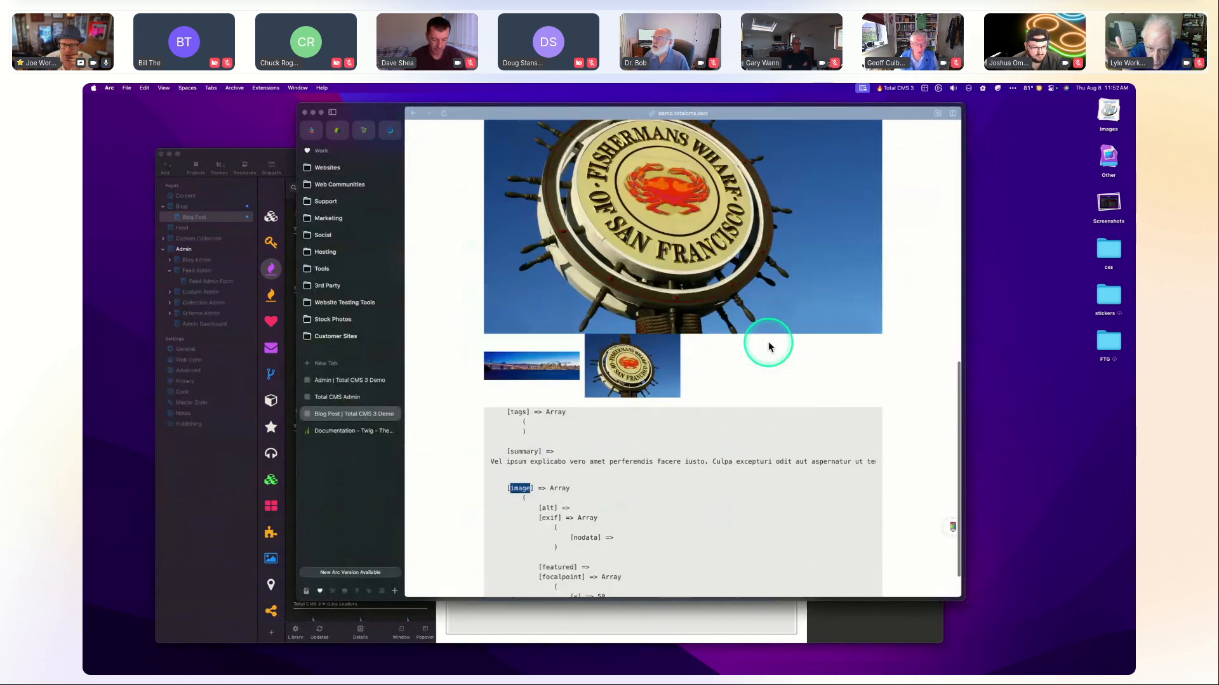
pyautogui.scroll(9, 768, 346)
pyautogui.scroll(-1, 681, 452)
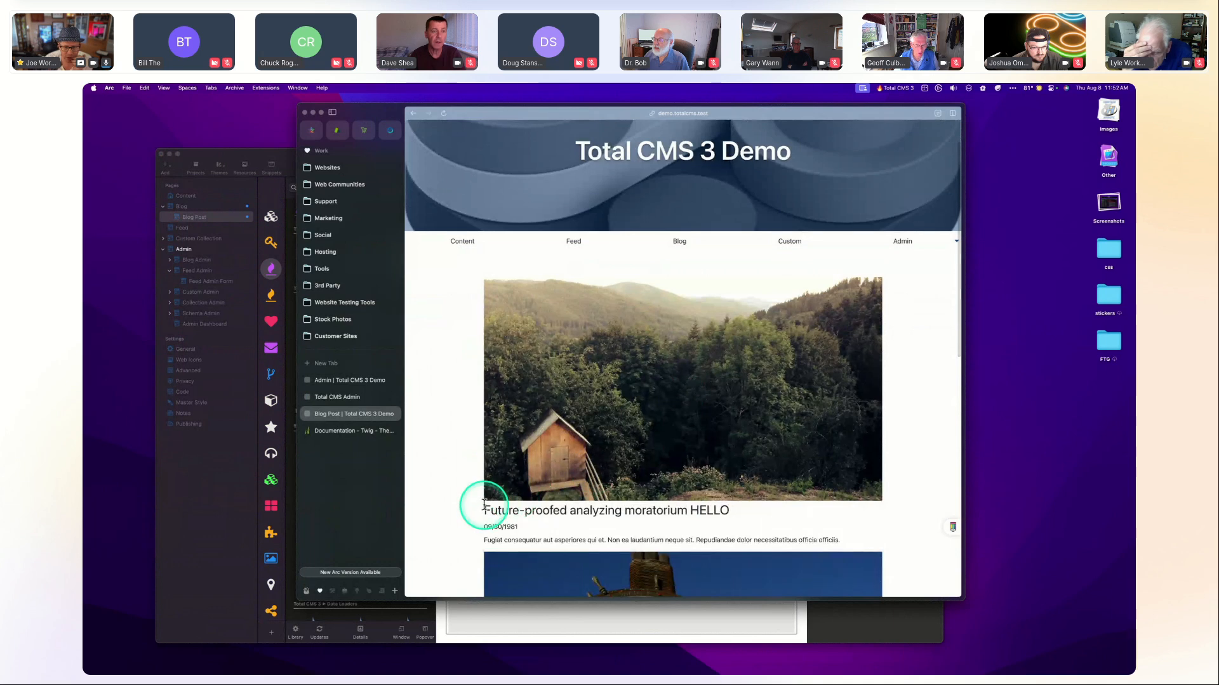
pyautogui.moveTo(484, 506); pyautogui.dragTo(552, 509)
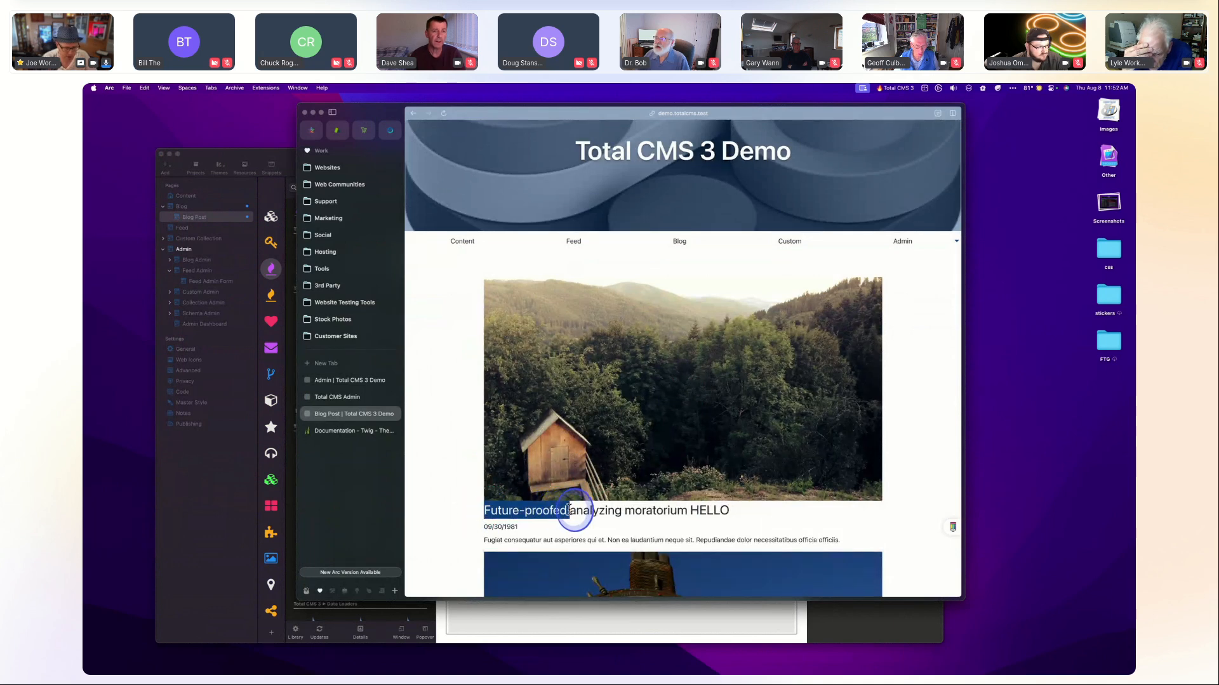
# Open the admin dashboard of the demo site and show the objects of the Blog collection.
pyautogui.click(902, 242)
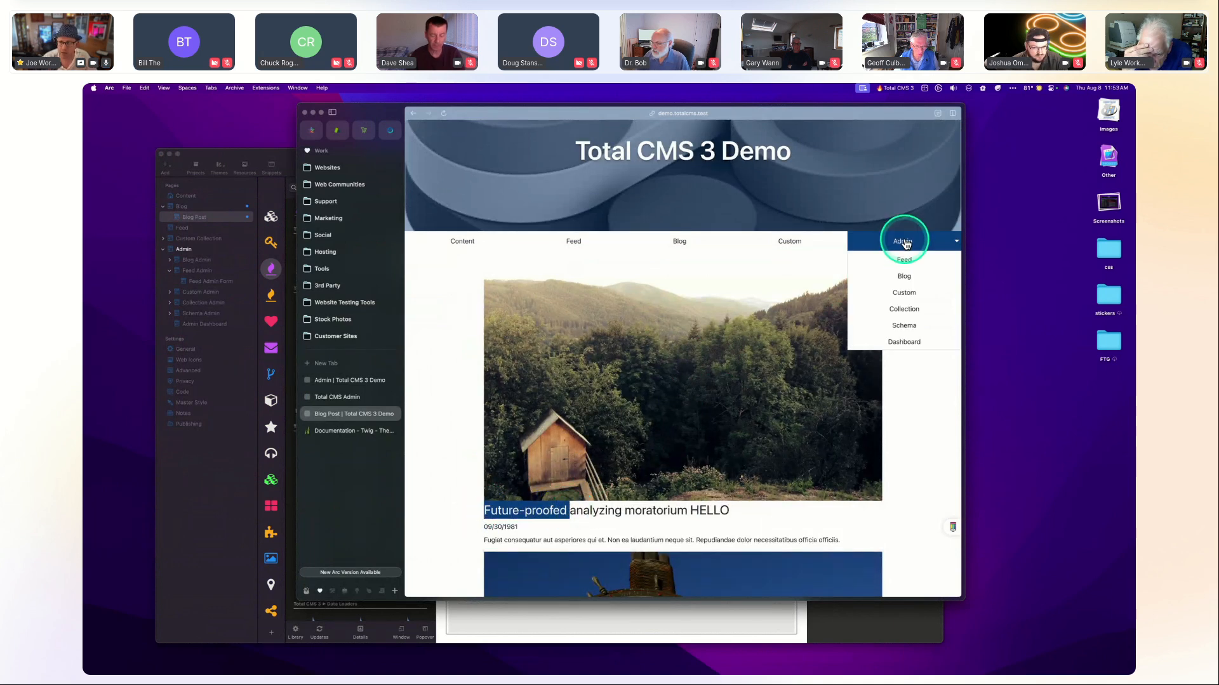
pyautogui.click(904, 343)
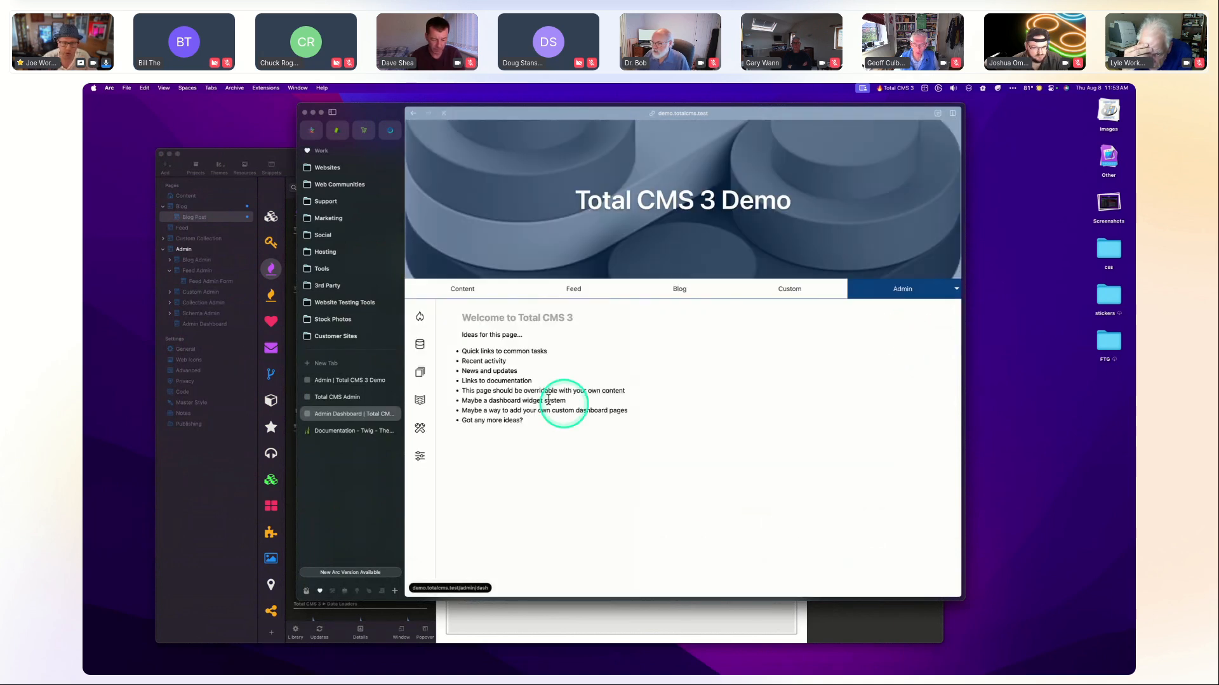
pyautogui.click(422, 371)
pyautogui.click(465, 371)
# Filter the blog objects by "Future-proofed" and open the post with the id vitae-quia-vel-qui-earum.
pyautogui.click(603, 358)
pyautogui.write('Future-proofed')
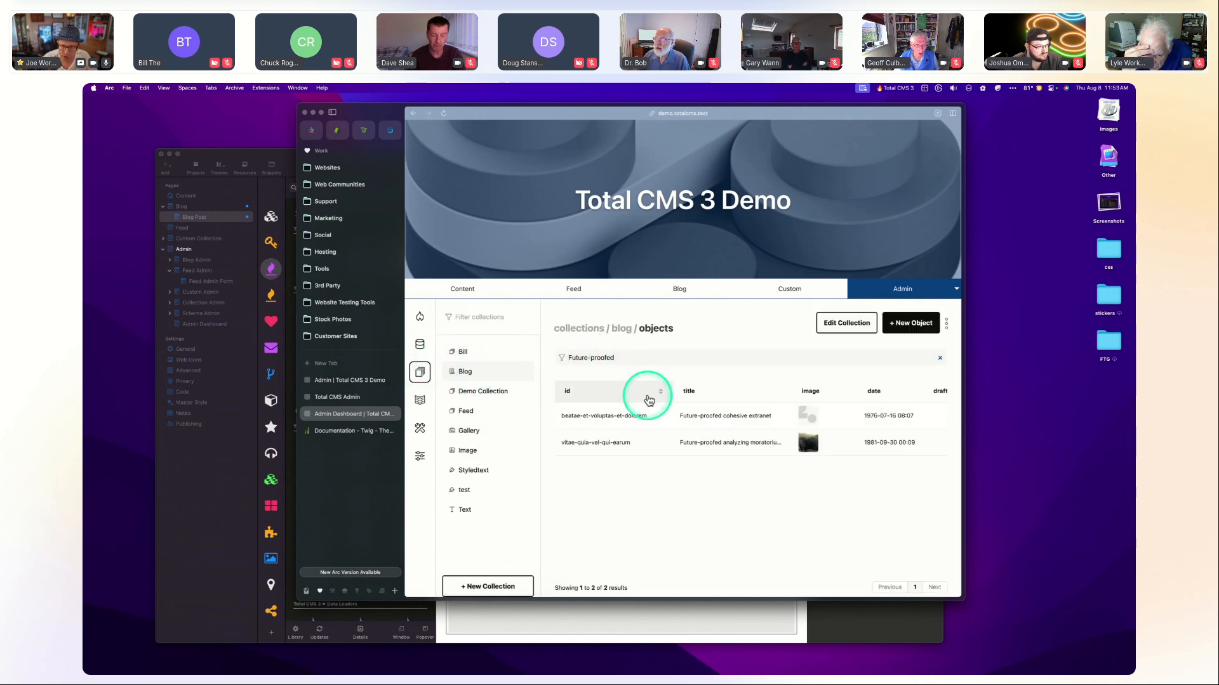
pyautogui.click(832, 608)
pyautogui.click(947, 425)
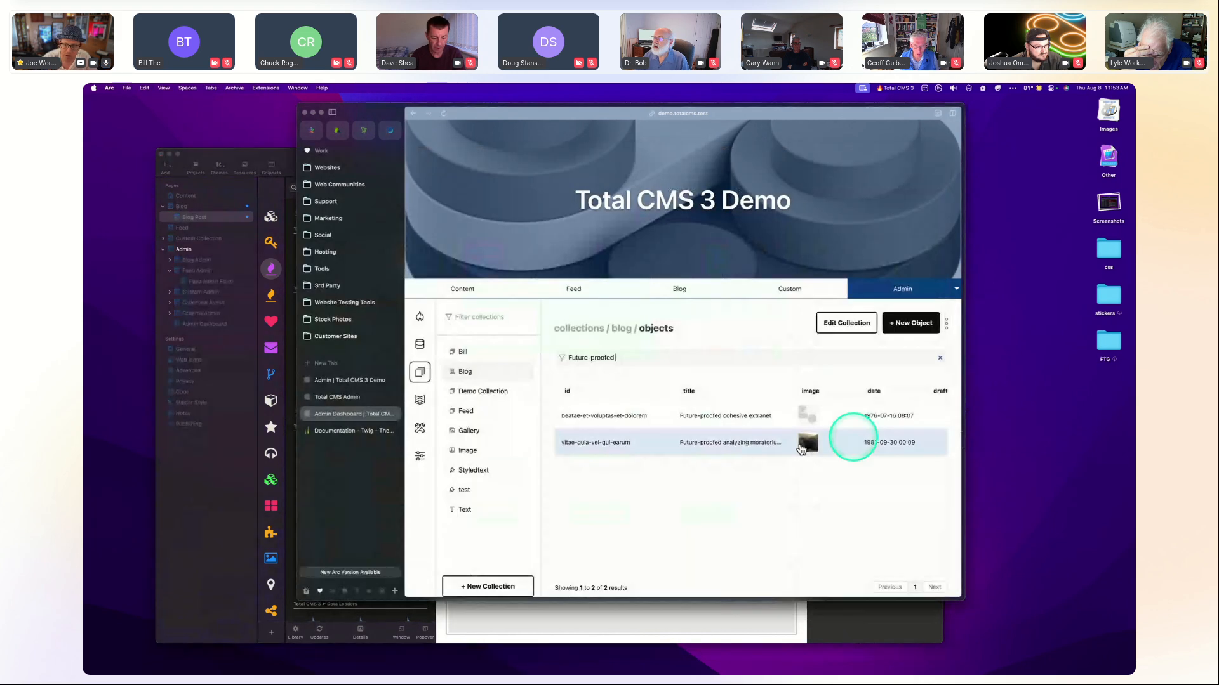
pyautogui.click(697, 439)
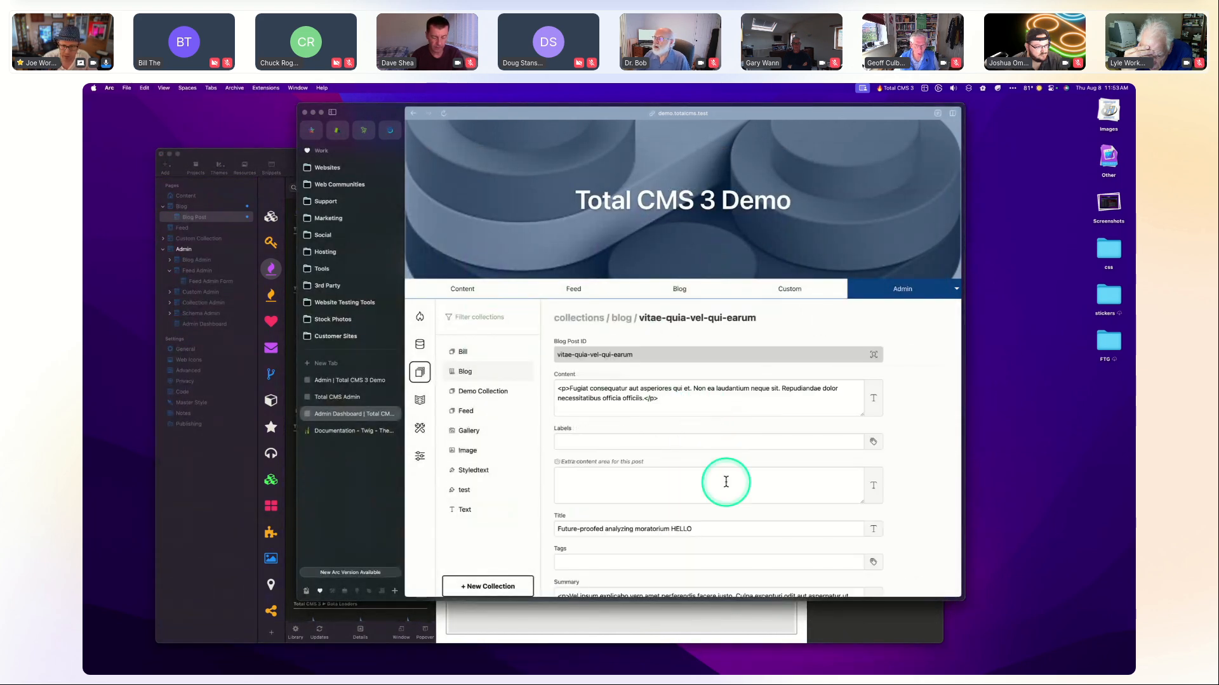
# Replace the post's main image with goldengate.jpg from the Placeholder Images folder.
pyautogui.scroll(-5, 721, 482)
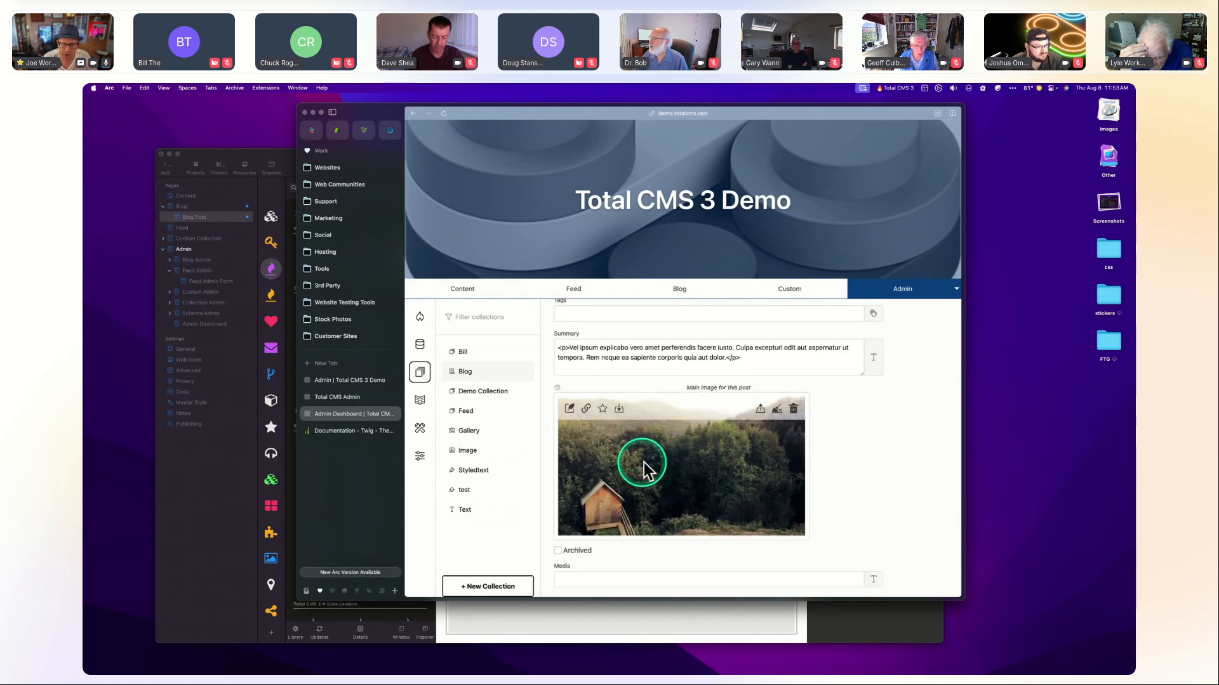
pyautogui.scroll(-1, 639, 468)
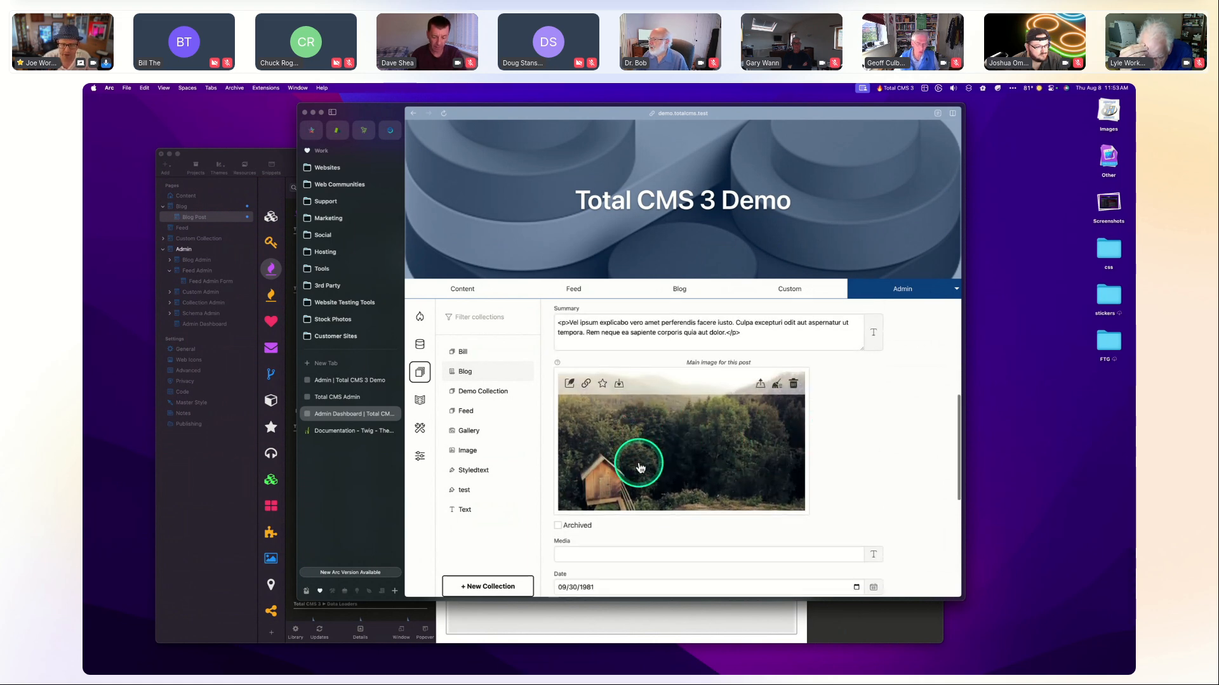
pyautogui.moveTo(823, 668)
pyautogui.click(914, 669)
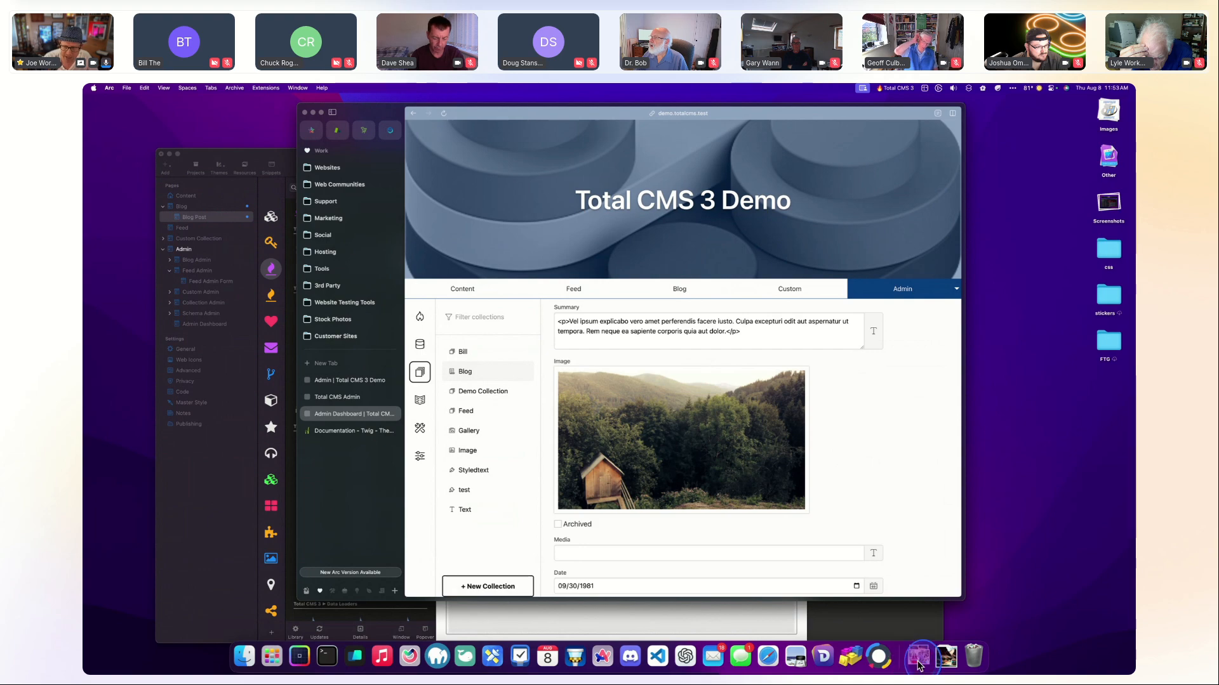
pyautogui.scroll(-2, 887, 564)
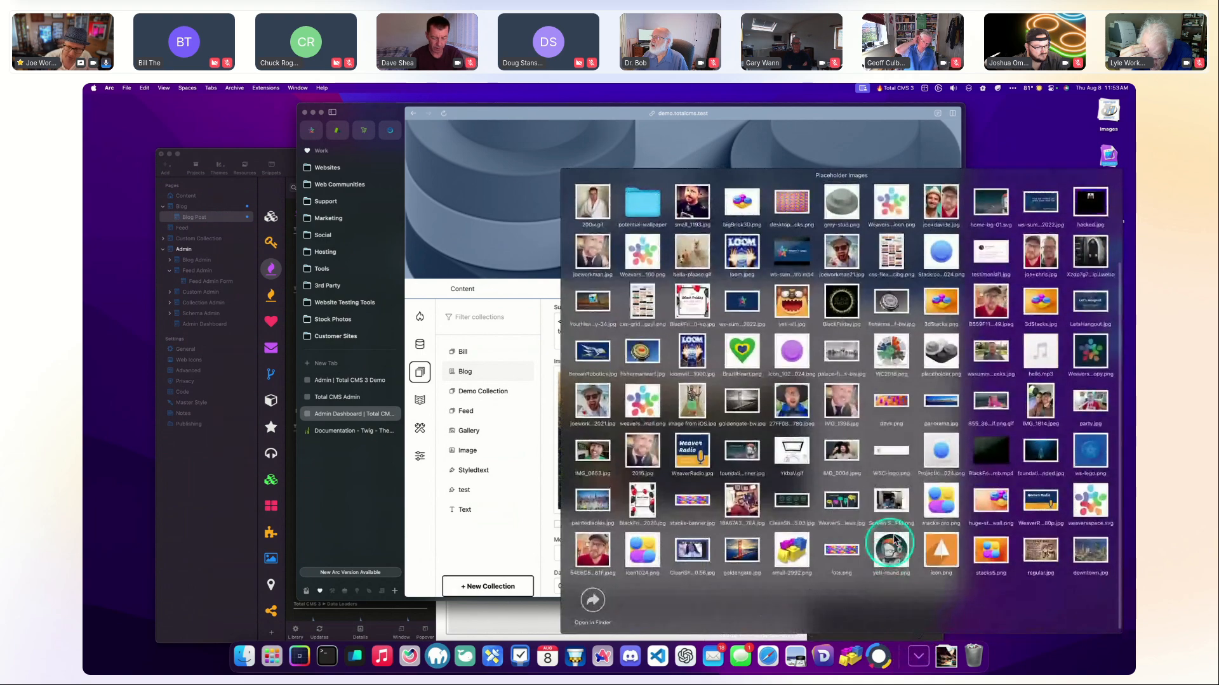
pyautogui.moveTo(748, 566); pyautogui.dragTo(685, 449)
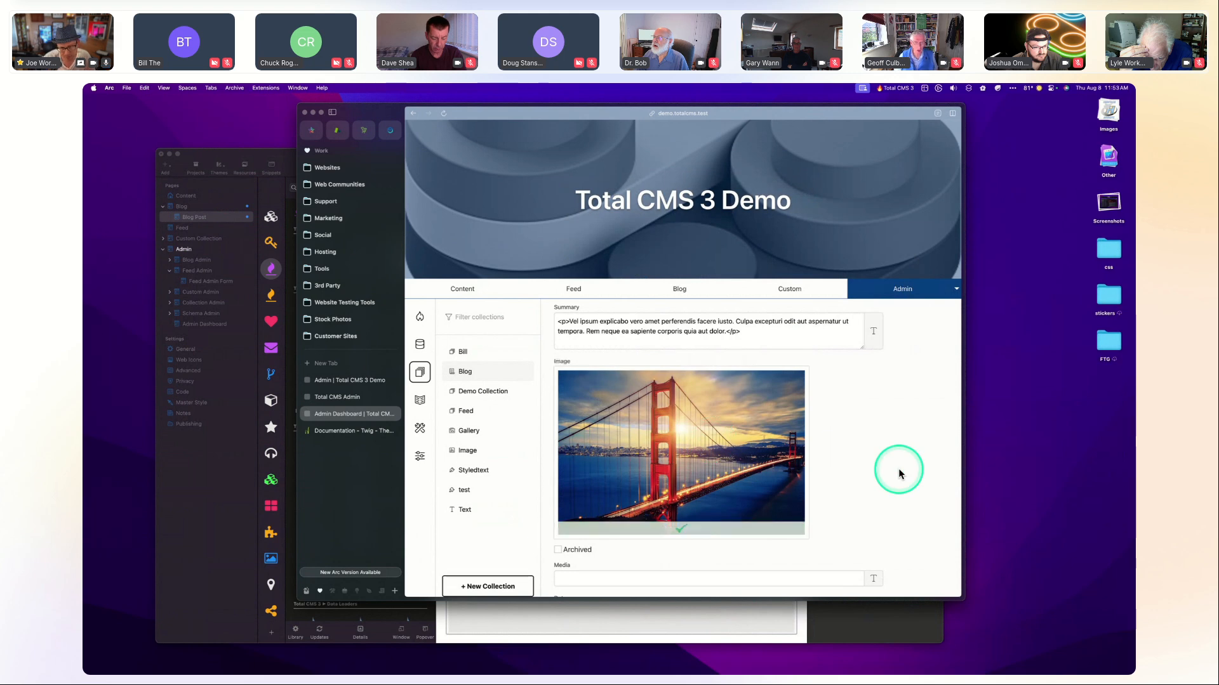
# Go to the site's Blog page and open the post "Future-proofed analyzing moratorium HELLO".
pyautogui.scroll(4, 897, 466)
pyautogui.scroll(5, 879, 446)
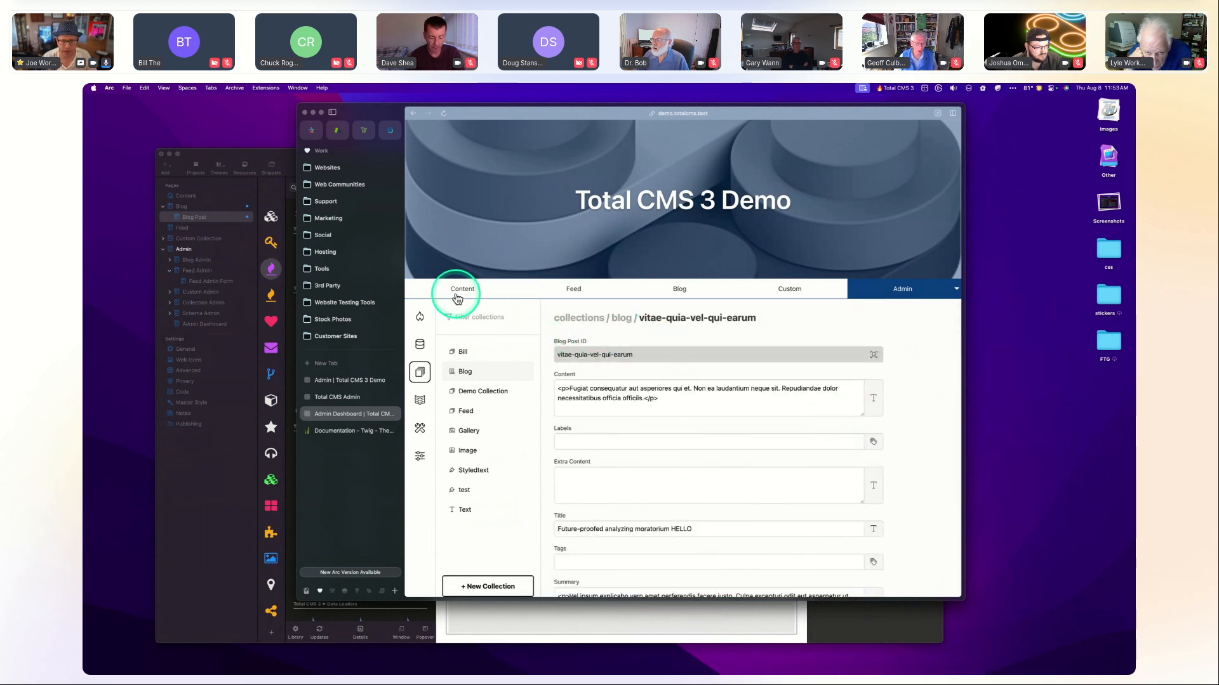
pyautogui.click(689, 294)
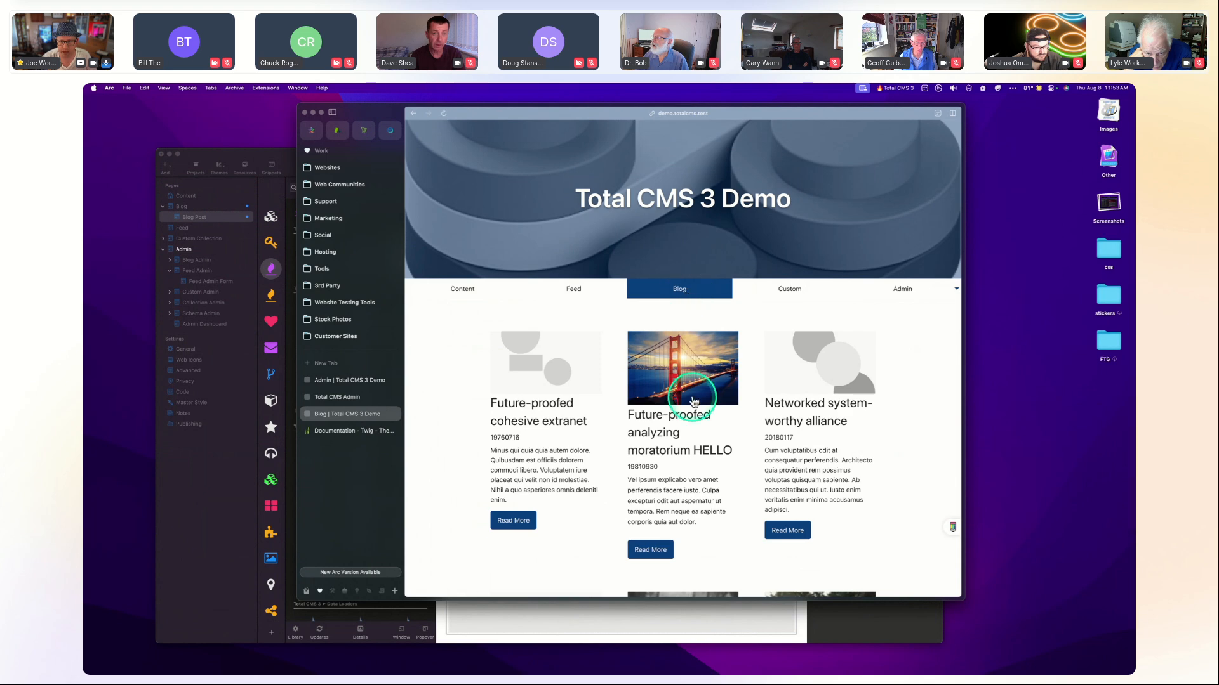
pyautogui.click(660, 417)
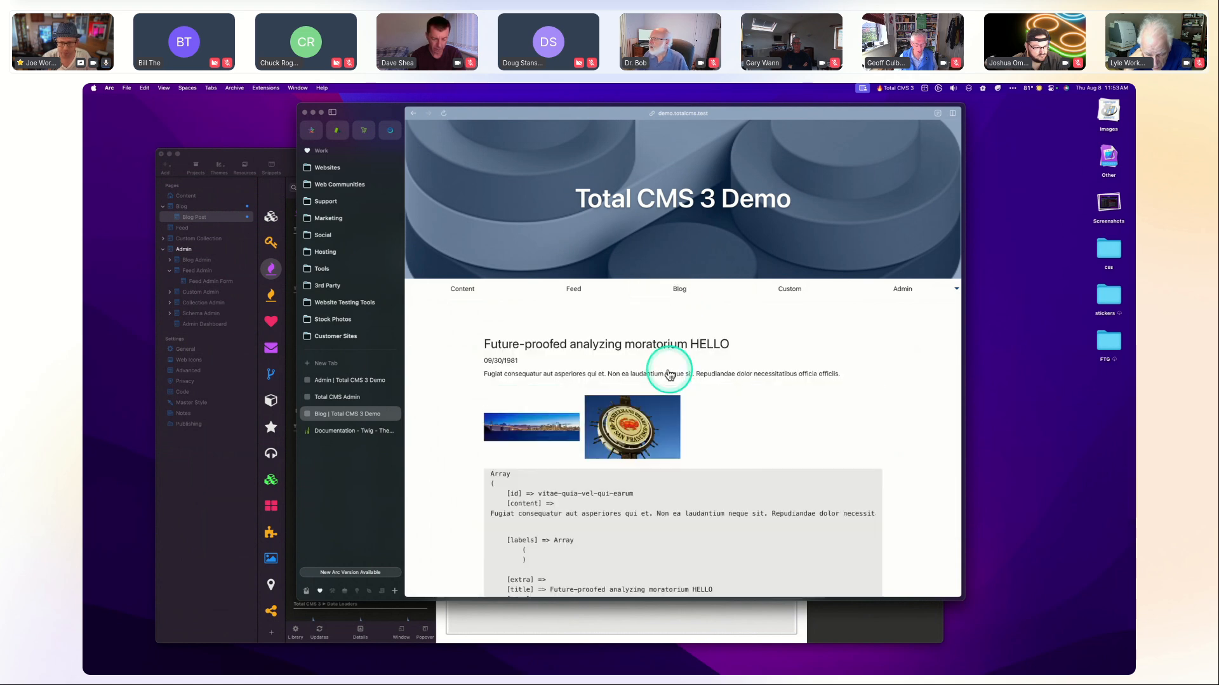
# Examine the new main image's exif entries in the array output, highlighting the camera value, and return to the post's images.
pyautogui.scroll(-10, 928, 424)
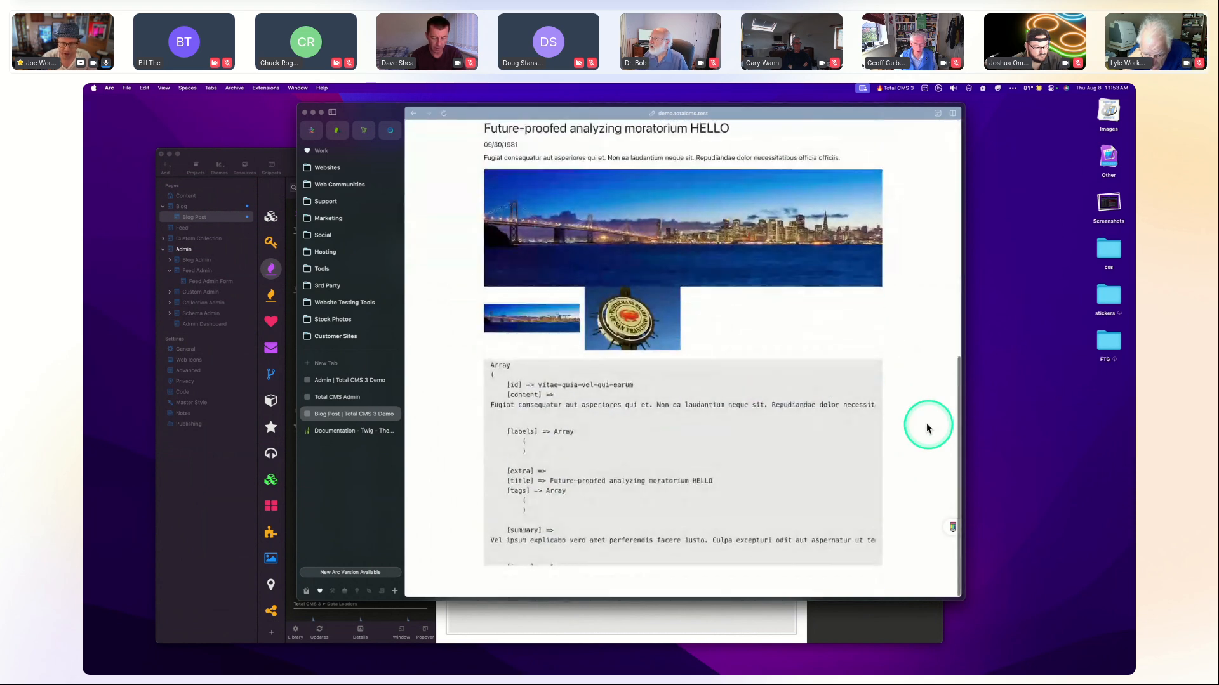
pyautogui.scroll(-3, 649, 459)
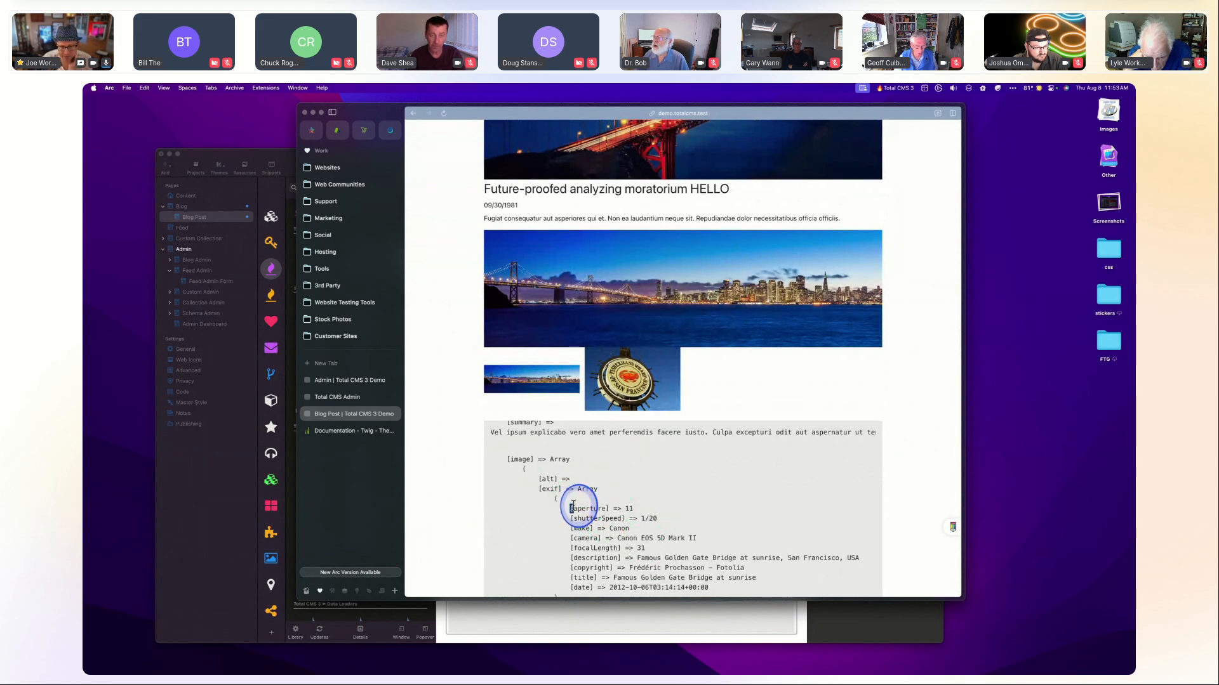
pyautogui.moveTo(572, 506); pyautogui.dragTo(627, 586)
pyautogui.scroll(-1, 627, 564)
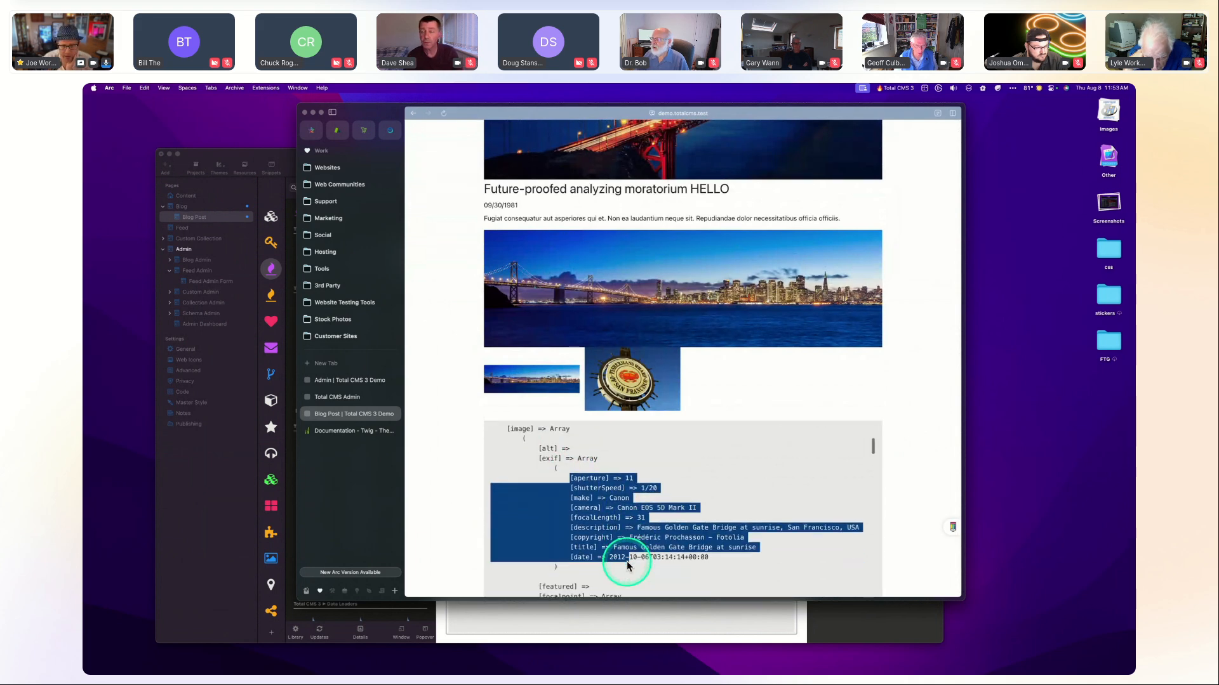
pyautogui.click(620, 522)
pyautogui.moveTo(619, 522); pyautogui.dragTo(717, 529)
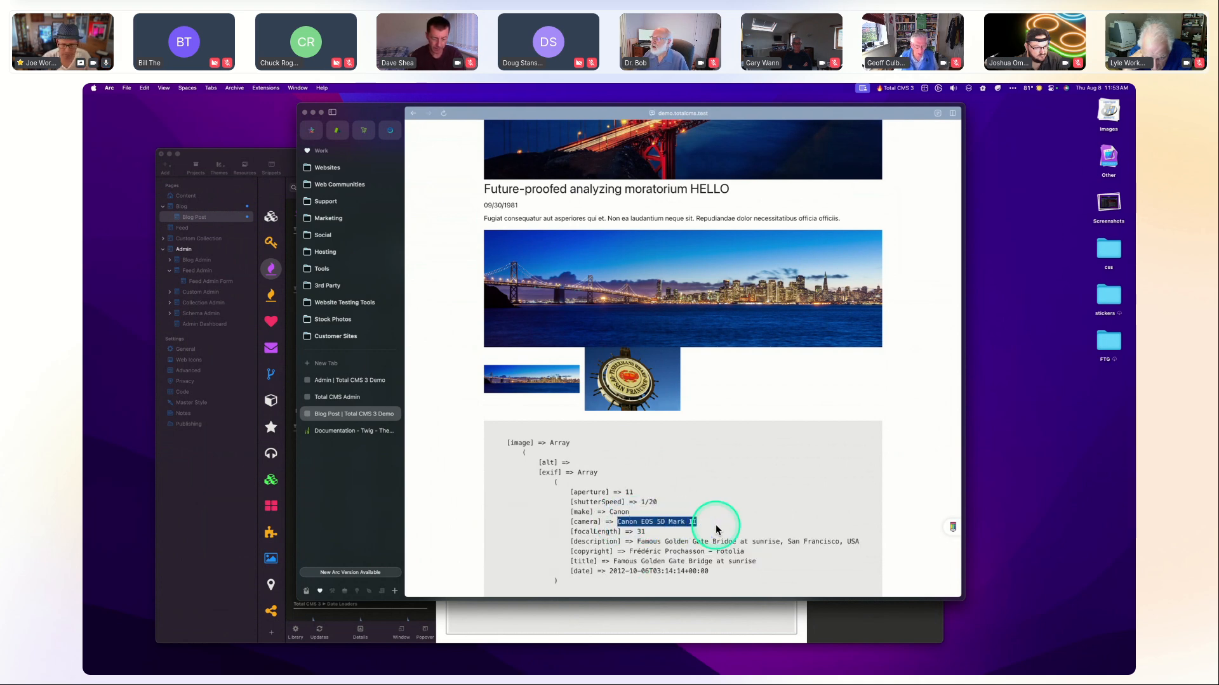
pyautogui.scroll(3, 708, 457)
pyautogui.scroll(5, 756, 337)
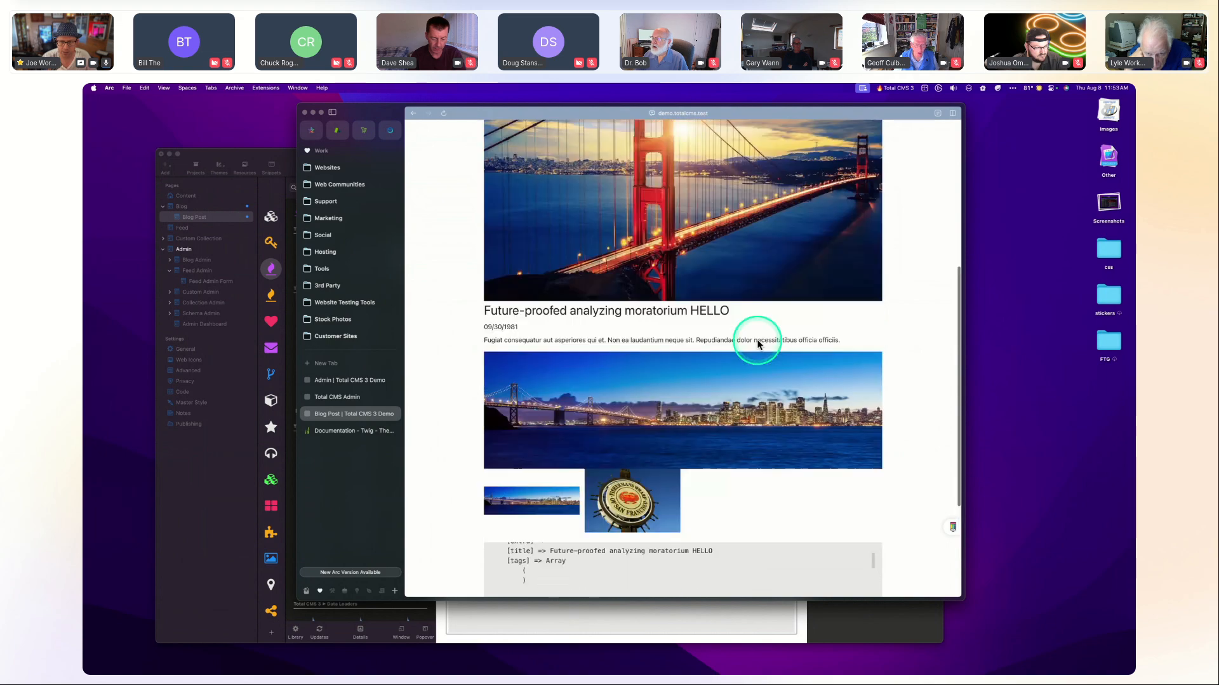
# Switch to RapidWeaver and add a Foundation Header stack between the main image and the post title on the Blog Post page.
pyautogui.scroll(-2, 593, 389)
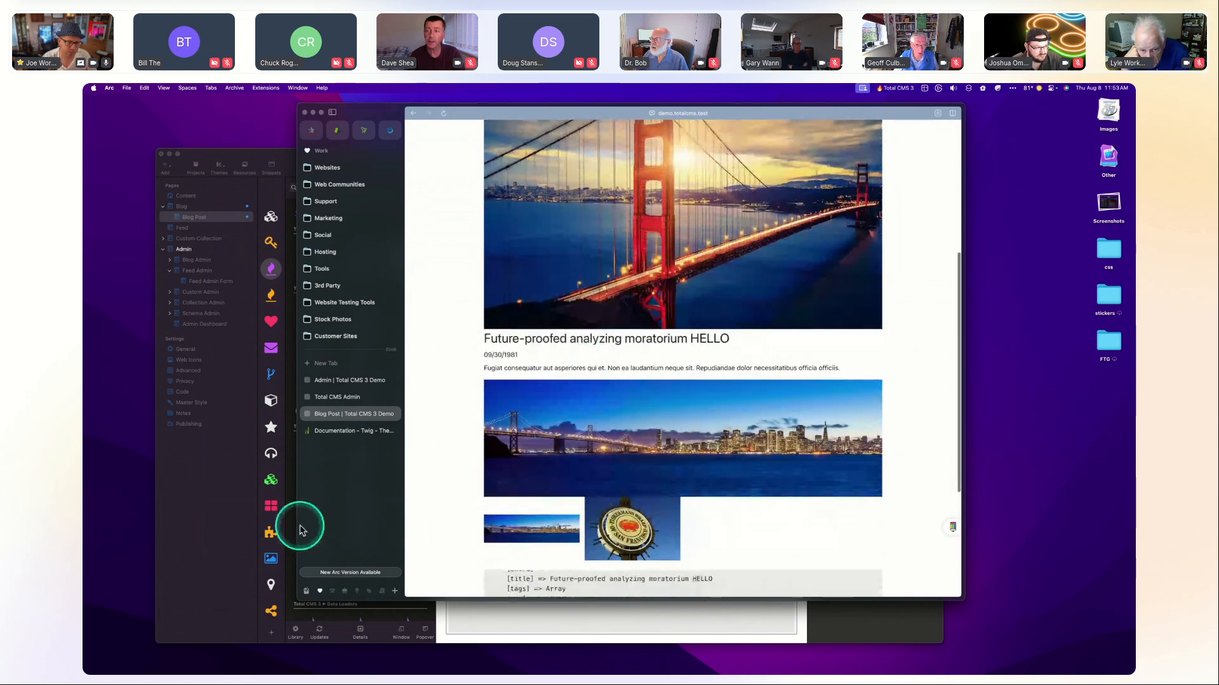
pyautogui.click(220, 464)
pyautogui.scroll(10, 539, 394)
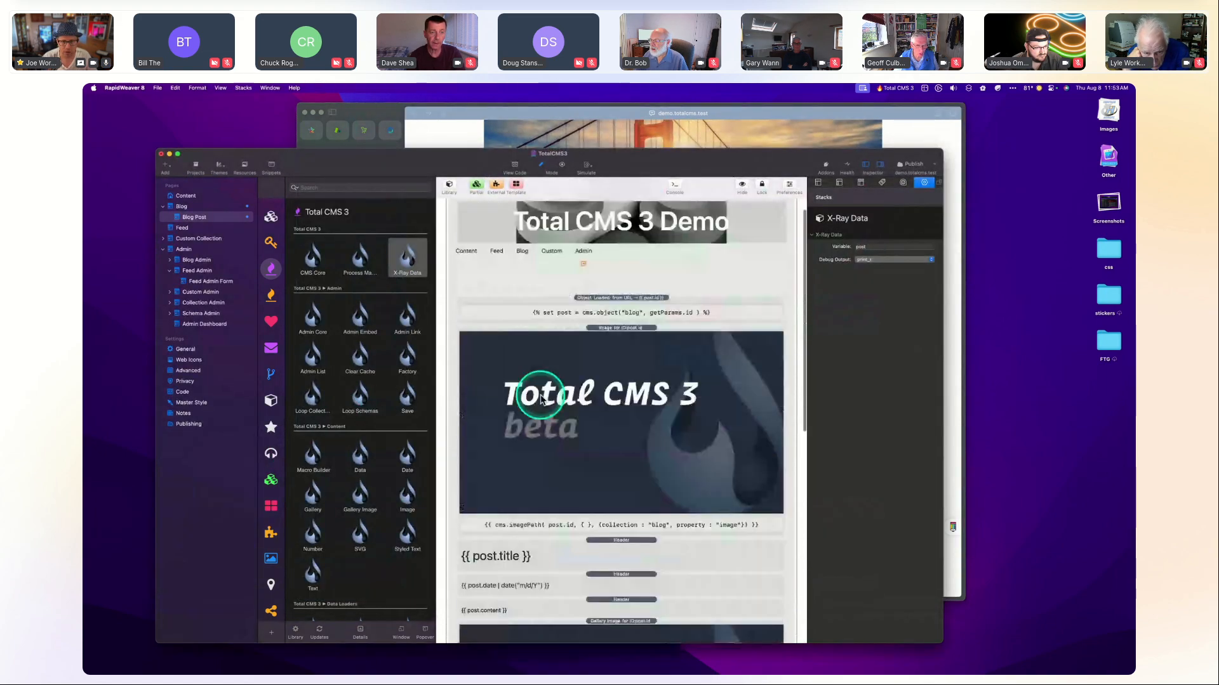
pyautogui.click(575, 356)
pyautogui.scroll(-3, 585, 381)
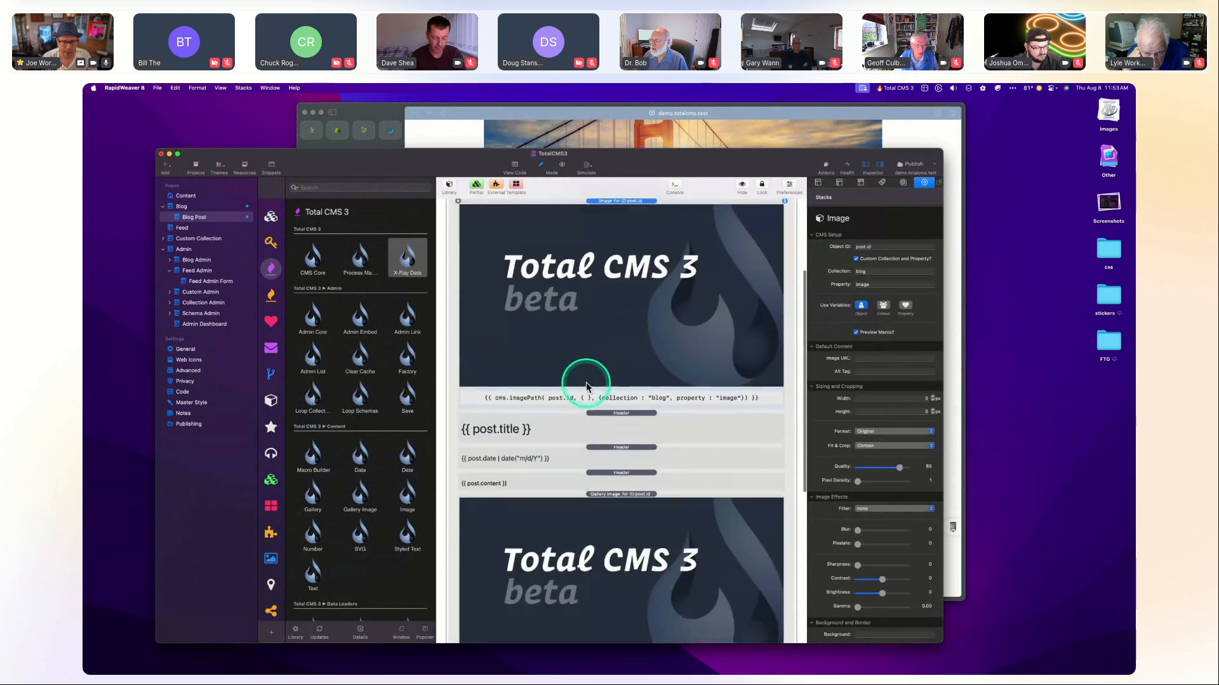
pyautogui.click(273, 215)
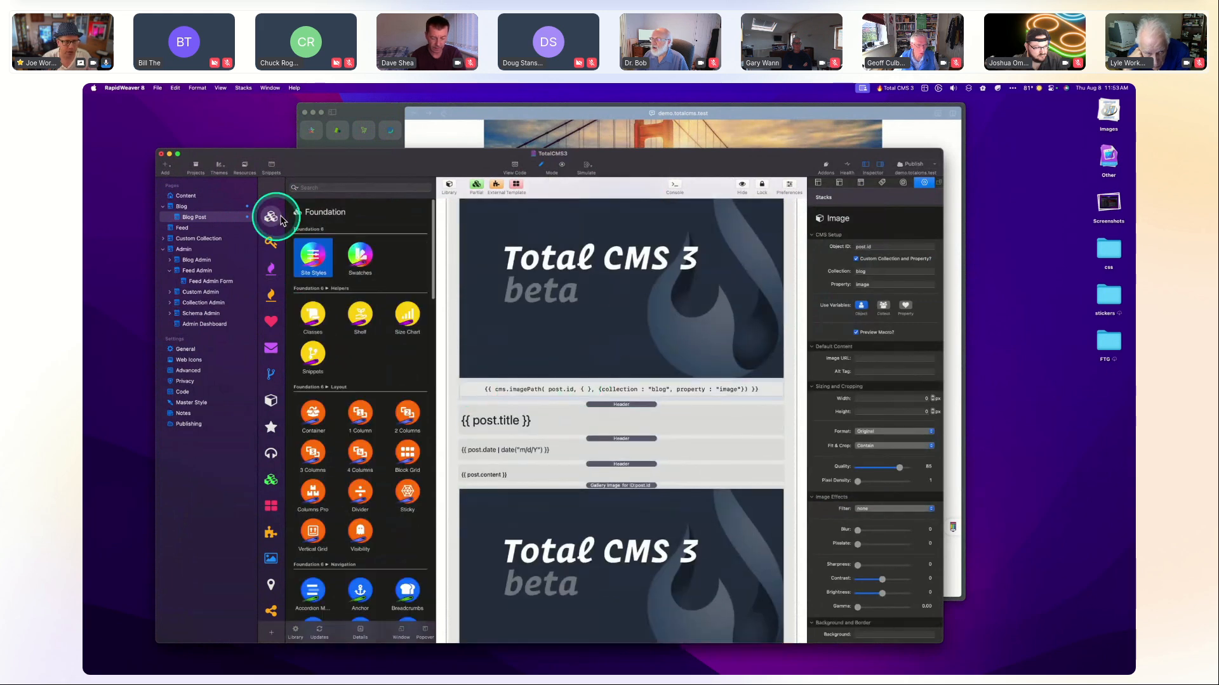
pyautogui.scroll(-3, 359, 349)
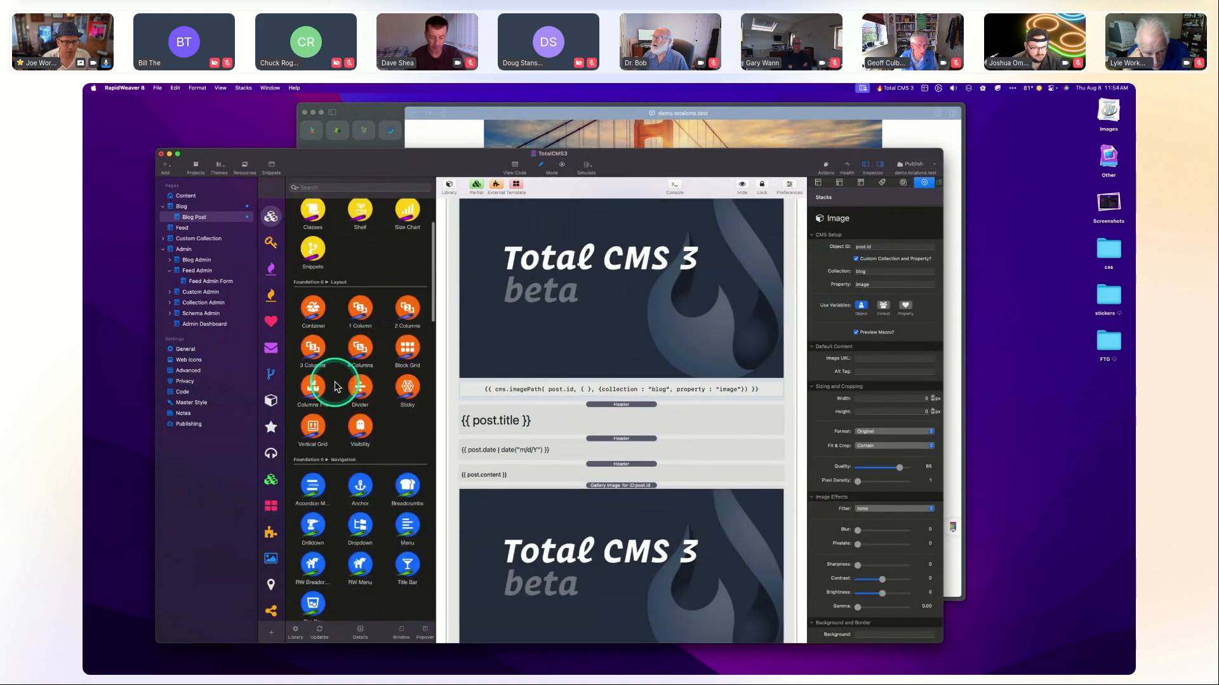
pyautogui.scroll(-2, 330, 375)
pyautogui.scroll(-3, 339, 390)
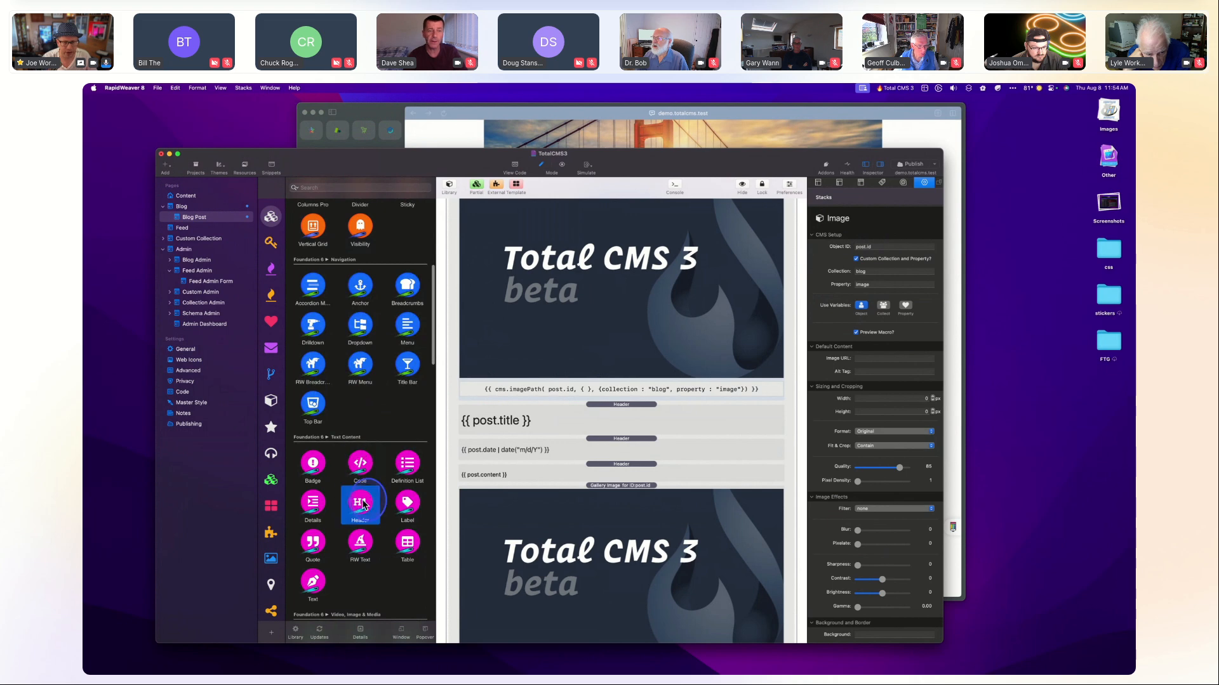
pyautogui.moveTo(359, 502); pyautogui.dragTo(525, 393)
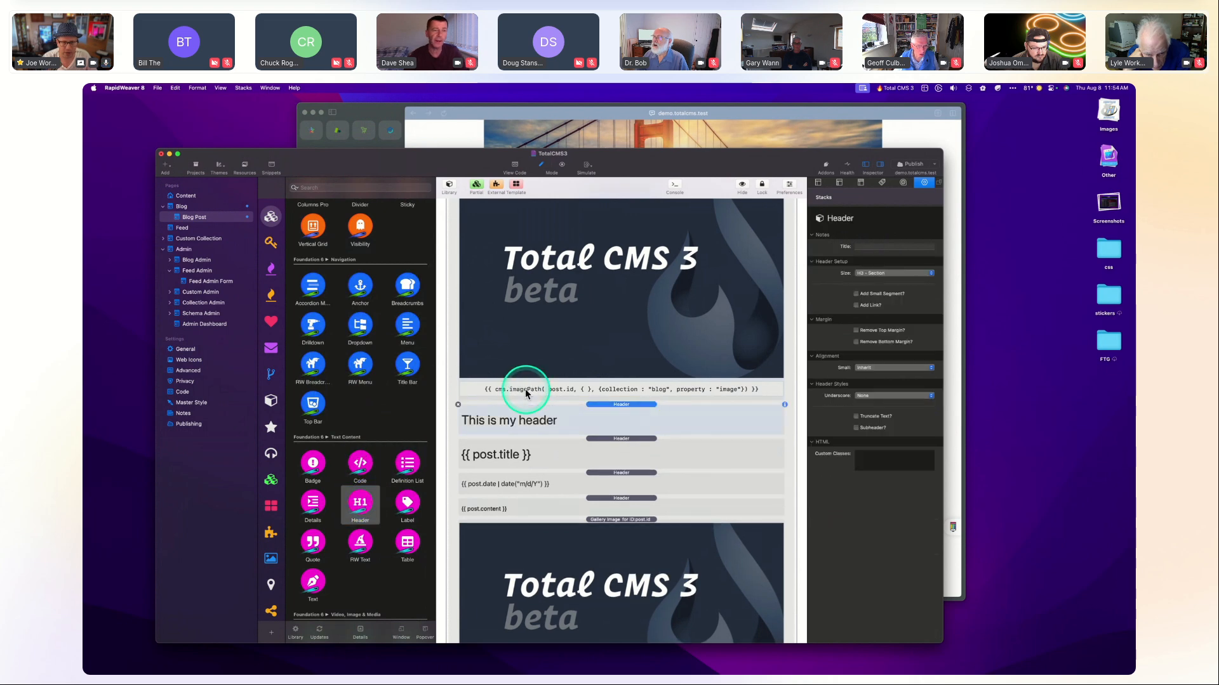
# Set the new header's size to H6 - Tiny and its text to "Shot with my {{ post.image.exif.camera }}".
pyautogui.click(895, 272)
pyautogui.click(888, 307)
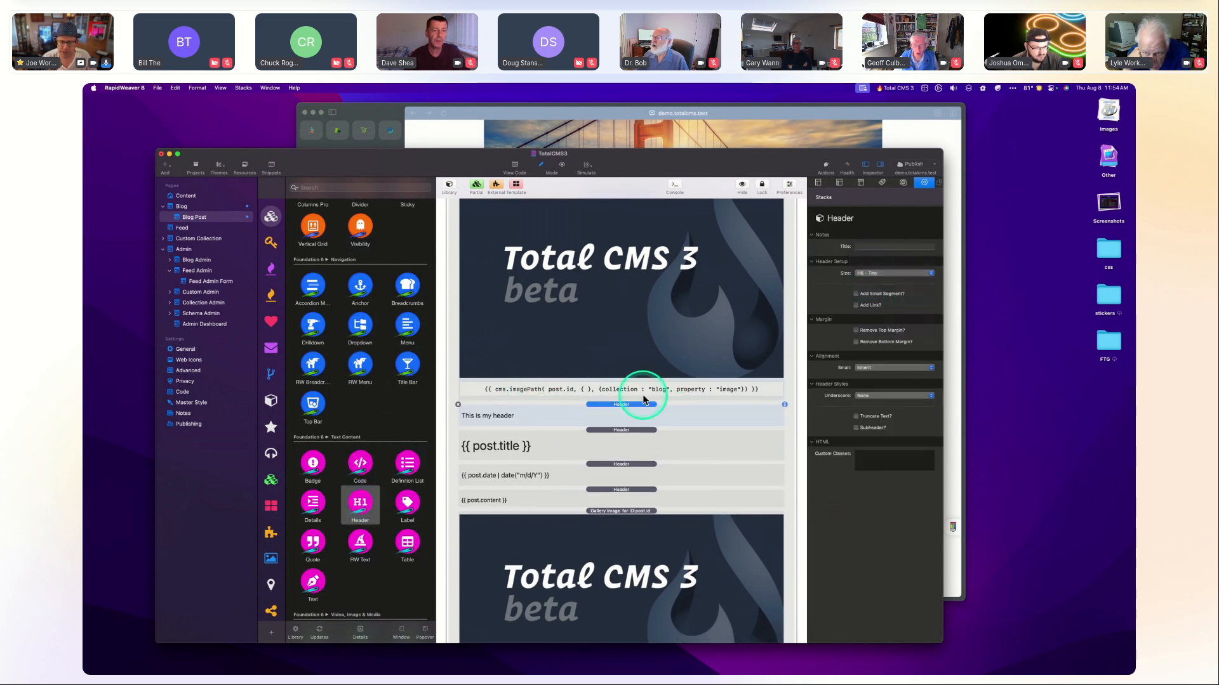
pyautogui.doubleClick(524, 416)
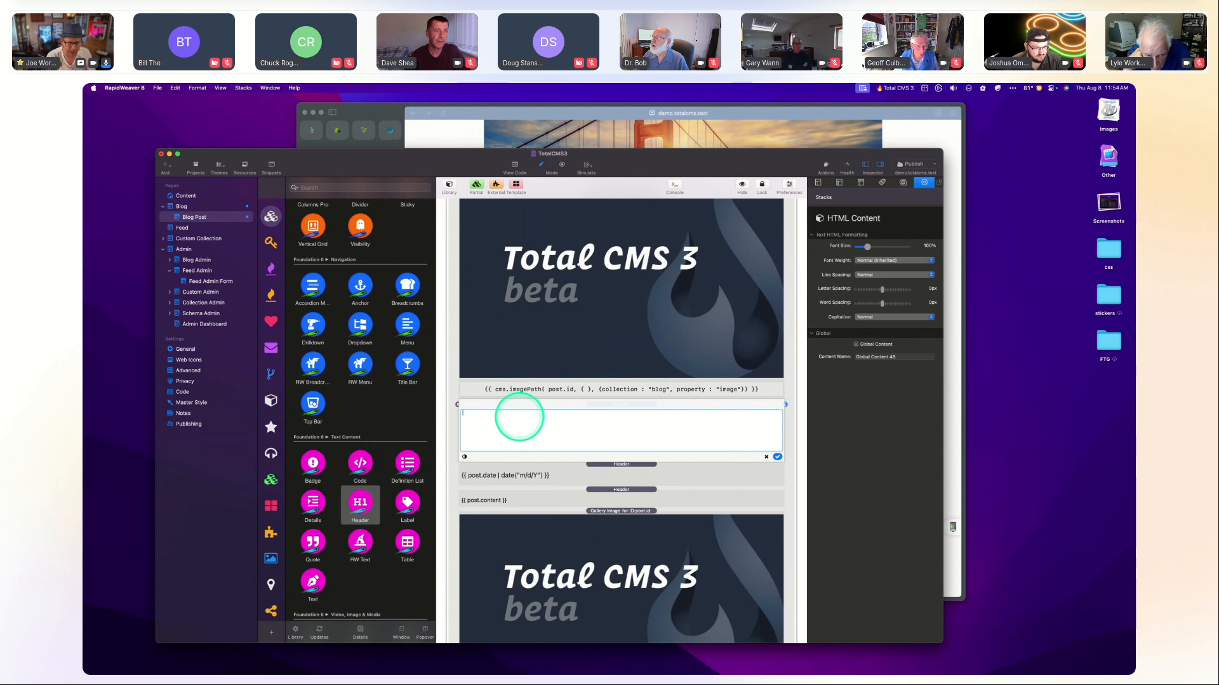
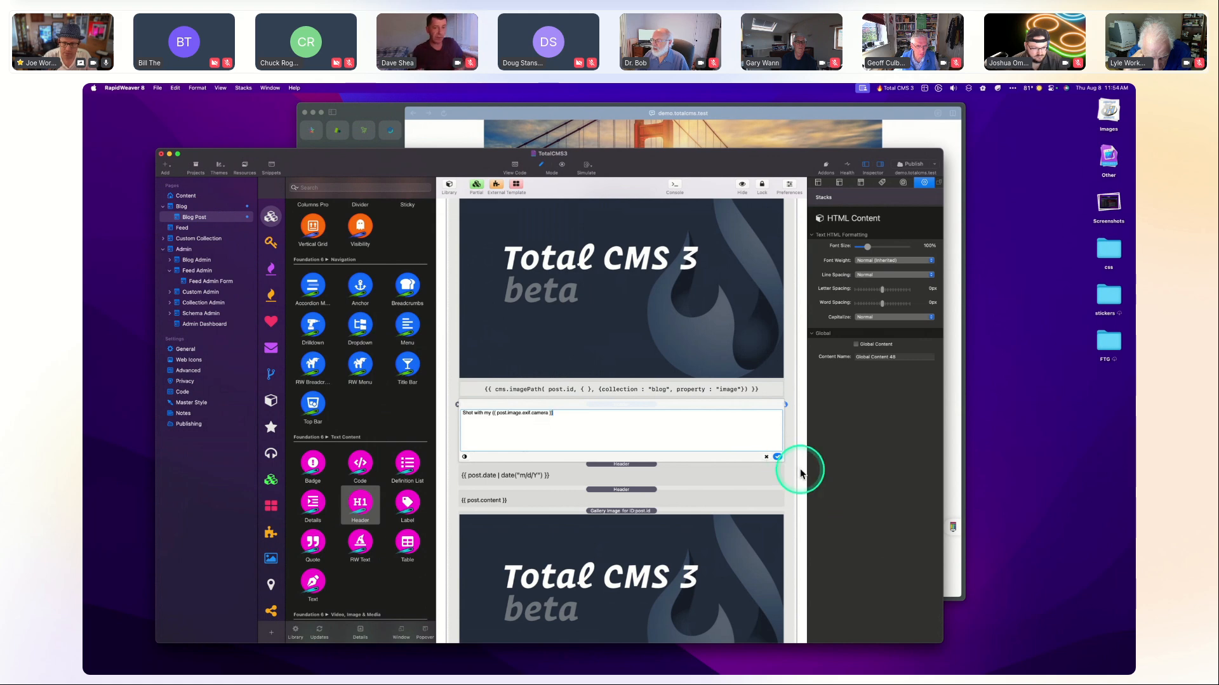
pyautogui.click(777, 456)
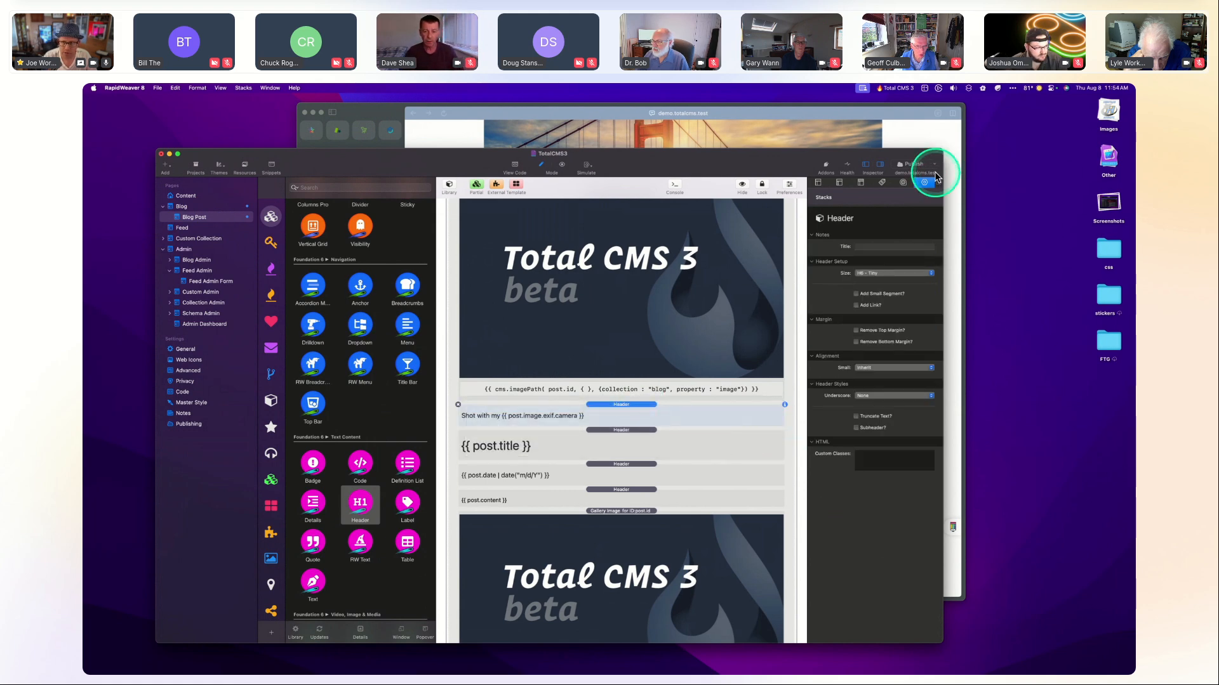
# Publish the page changes and review the Object stack's variable name used by the camera header.
pyautogui.click(909, 166)
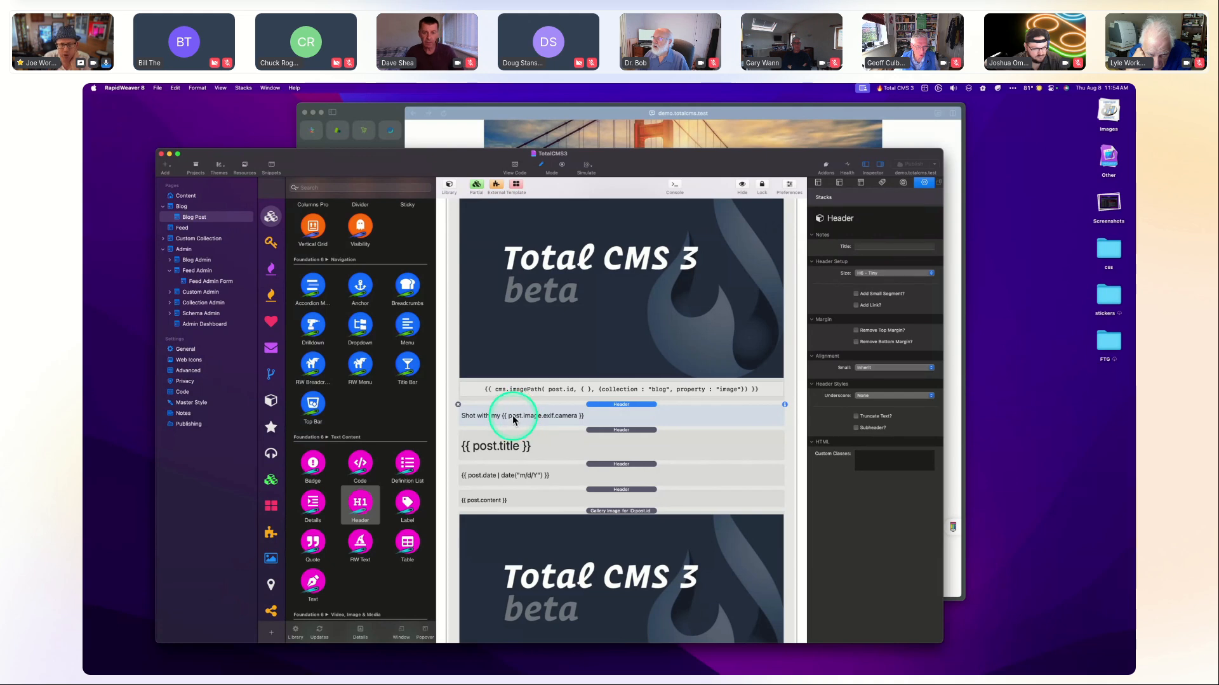
pyautogui.scroll(3, 517, 420)
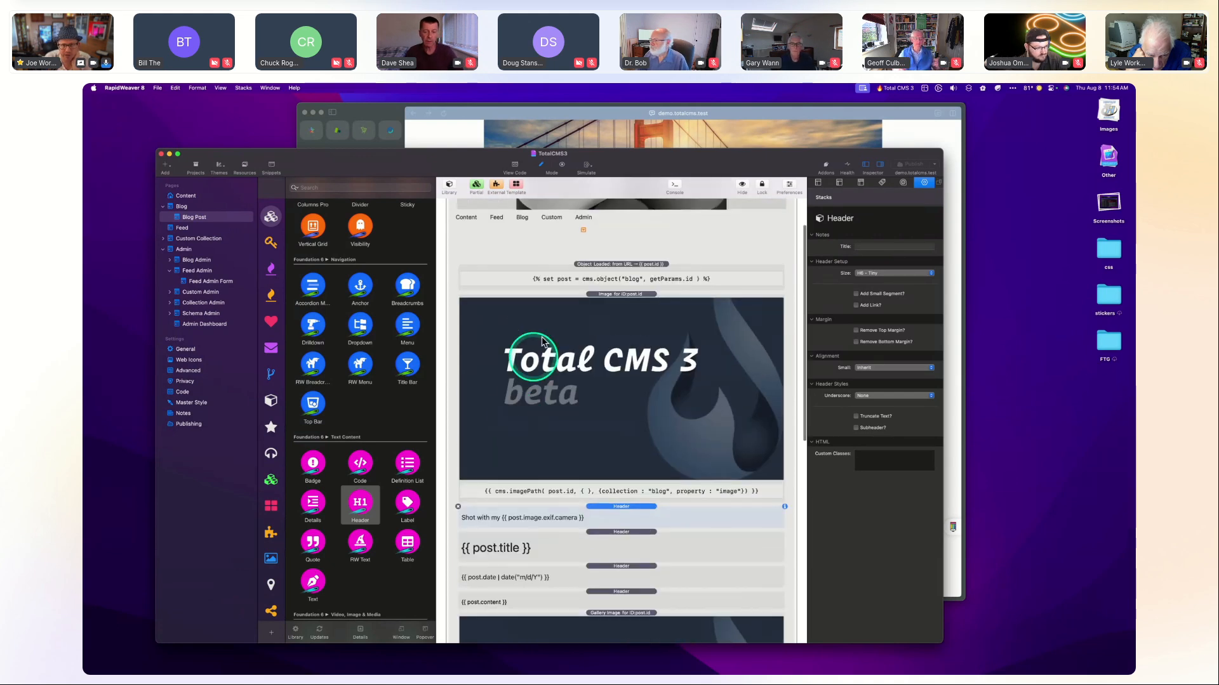
pyautogui.click(626, 272)
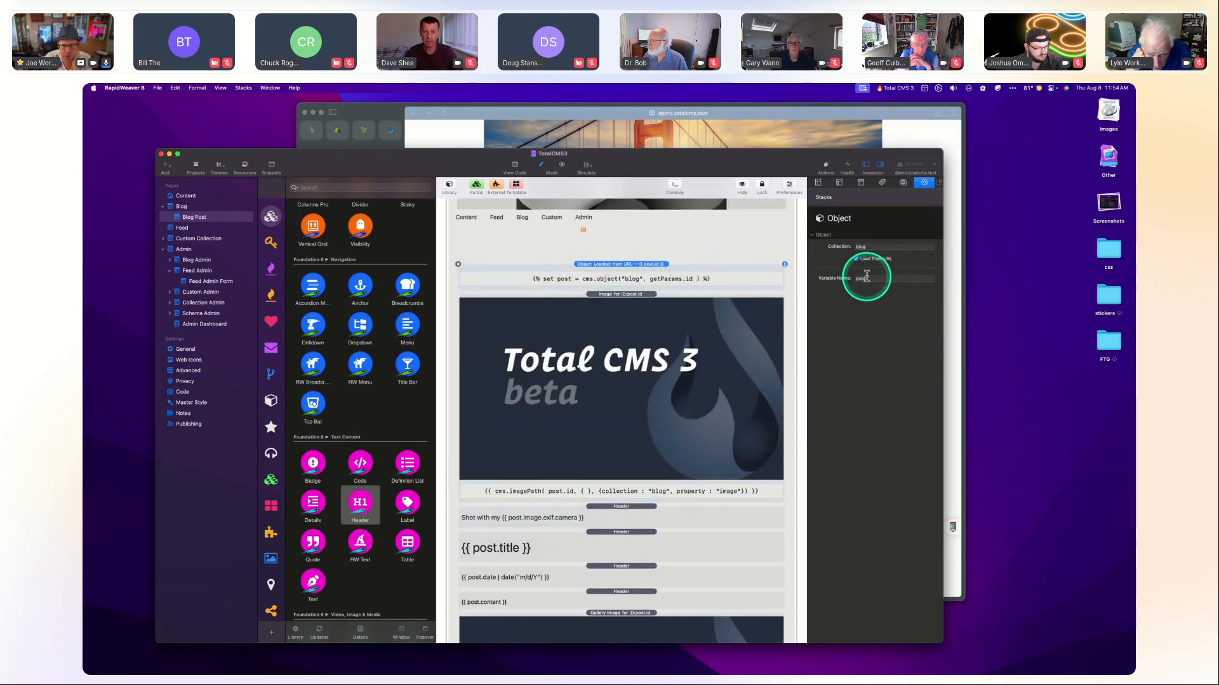
pyautogui.click(532, 521)
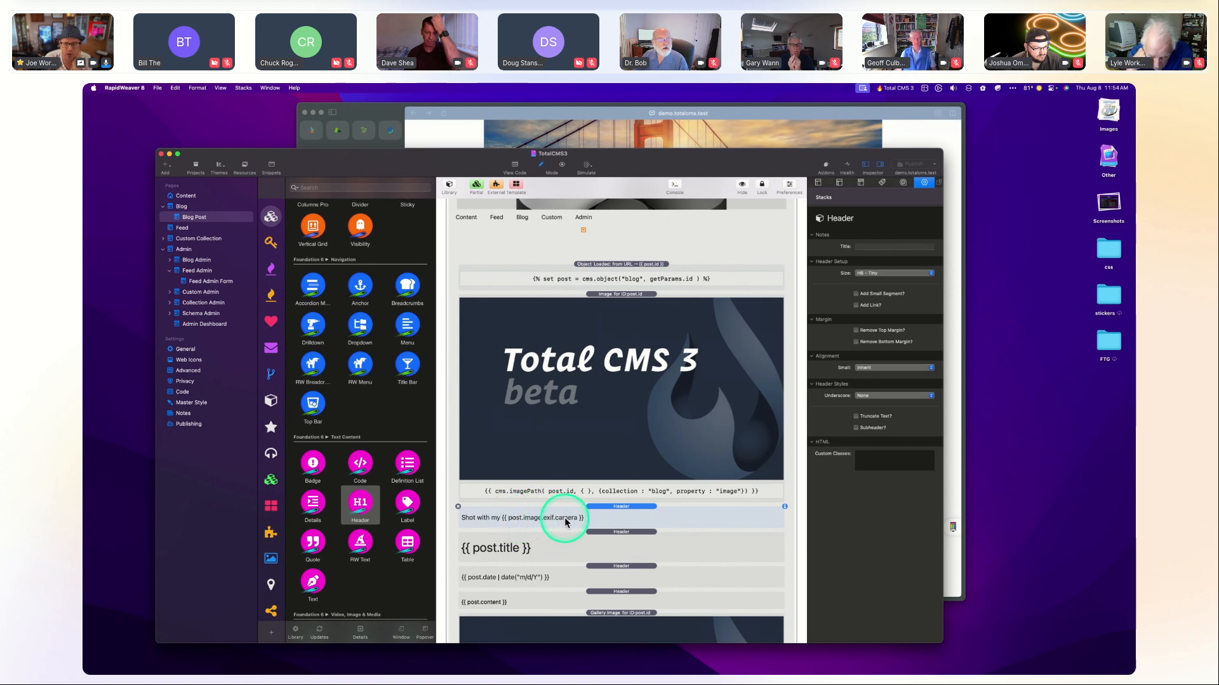
# Switch to the Arc browser and highlight the camera line beneath the post's main image.
pyautogui.click(951, 321)
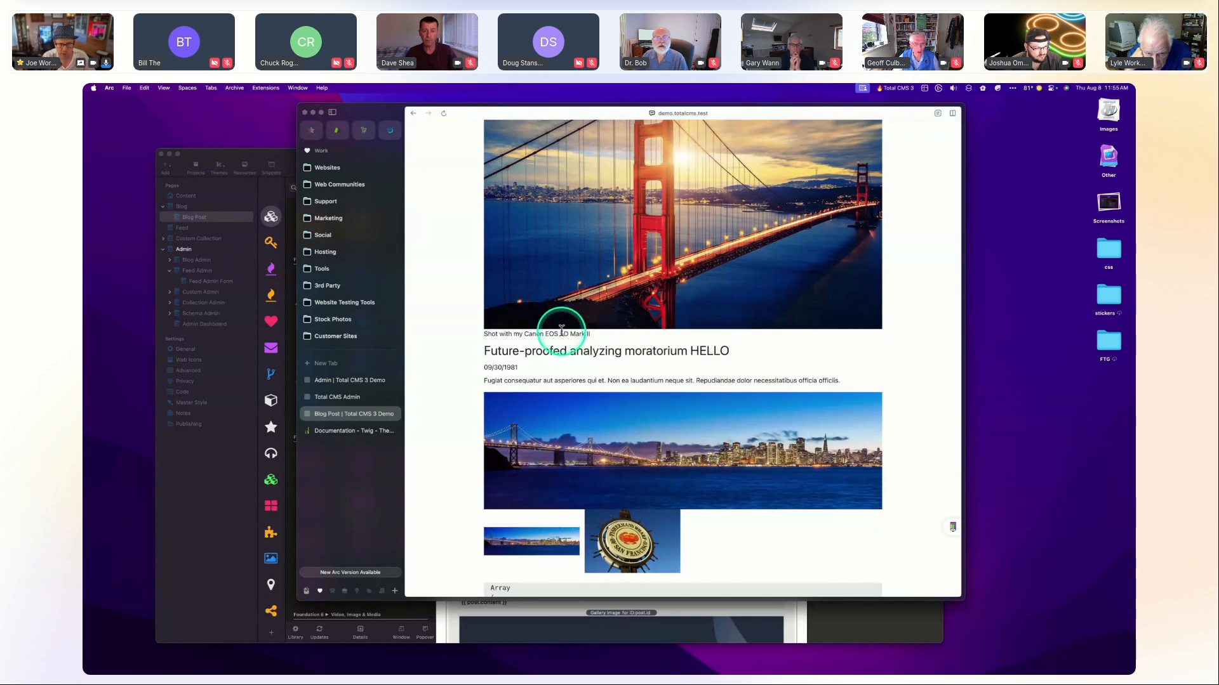
pyautogui.moveTo(484, 338); pyautogui.dragTo(642, 343)
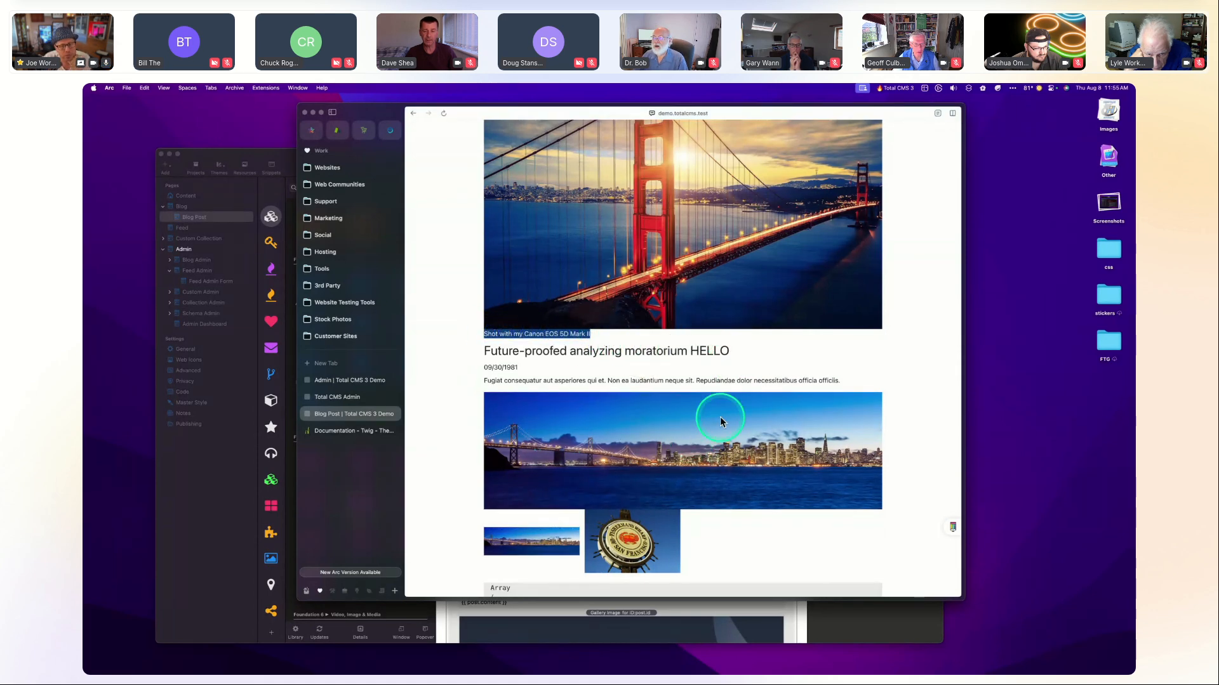
pyautogui.click(763, 345)
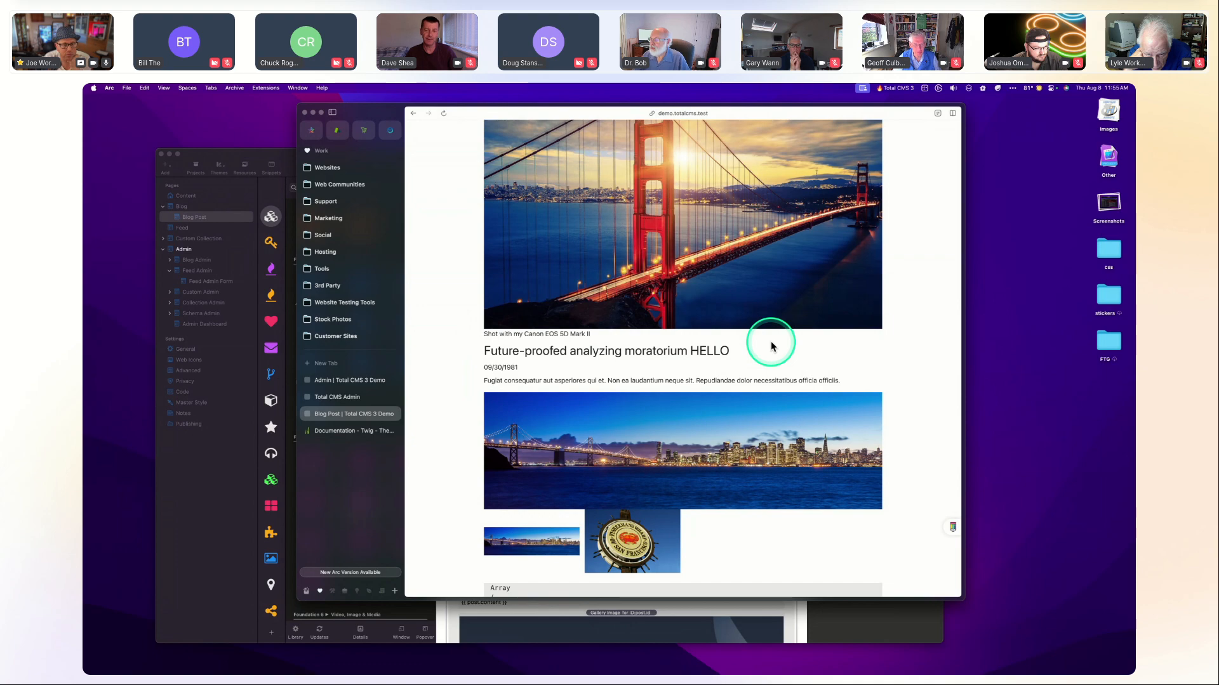
# Examine the image and gallery data in the array output below the post in the browser.
pyautogui.click(217, 468)
pyautogui.click(797, 130)
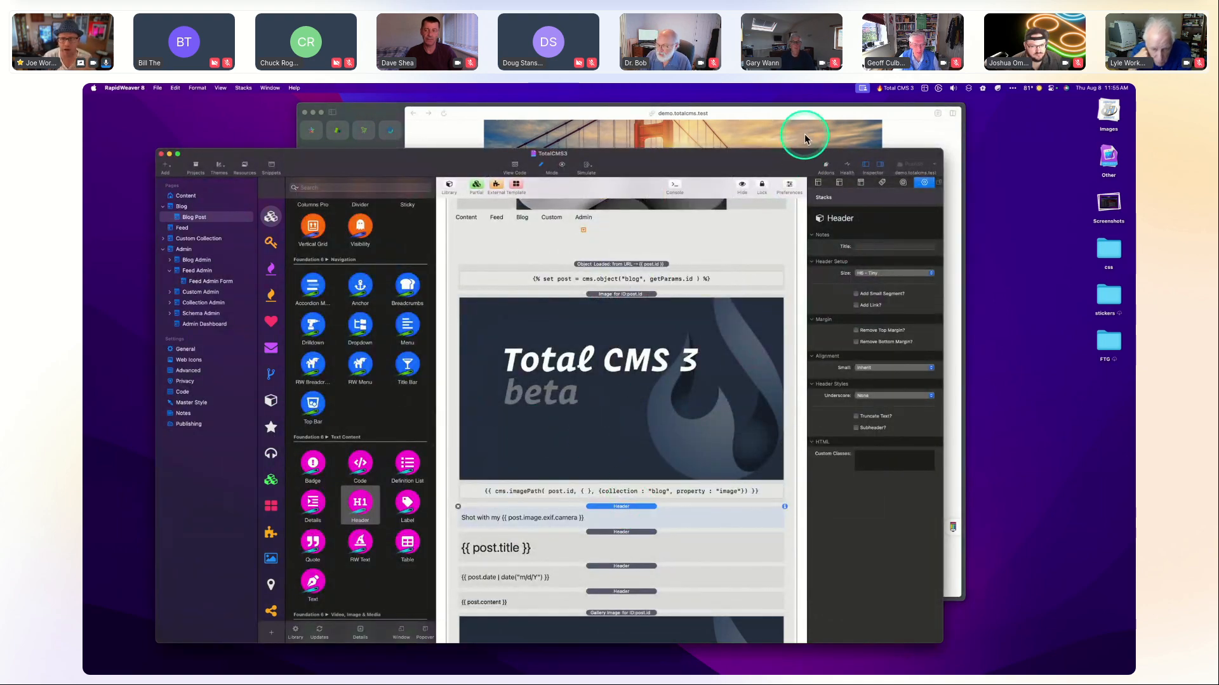
pyautogui.scroll(-5, 763, 355)
pyautogui.scroll(-10, 761, 400)
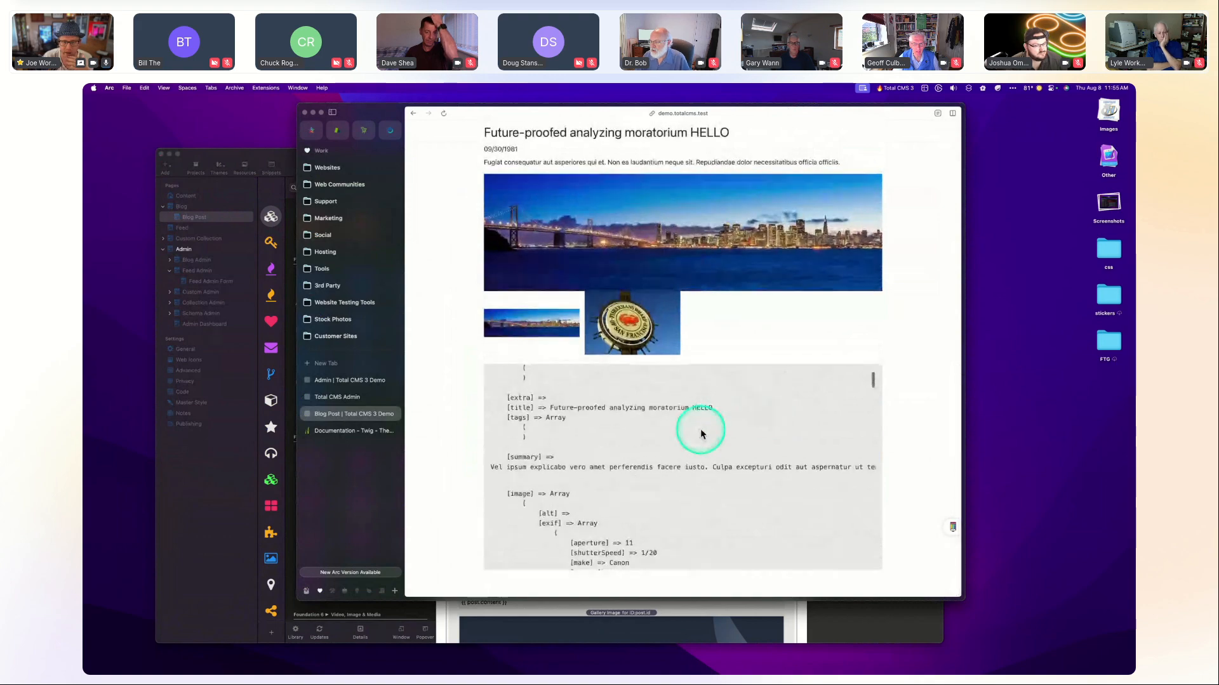
pyautogui.scroll(10, 700, 429)
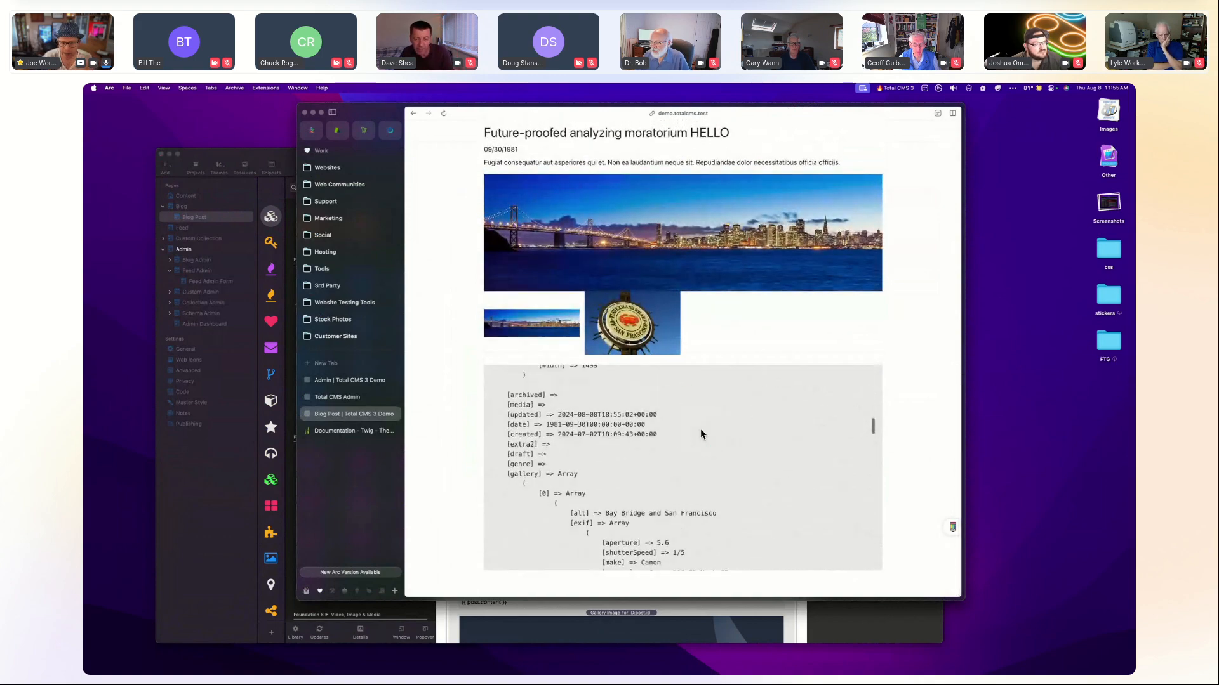
pyautogui.scroll(-5, 911, 425)
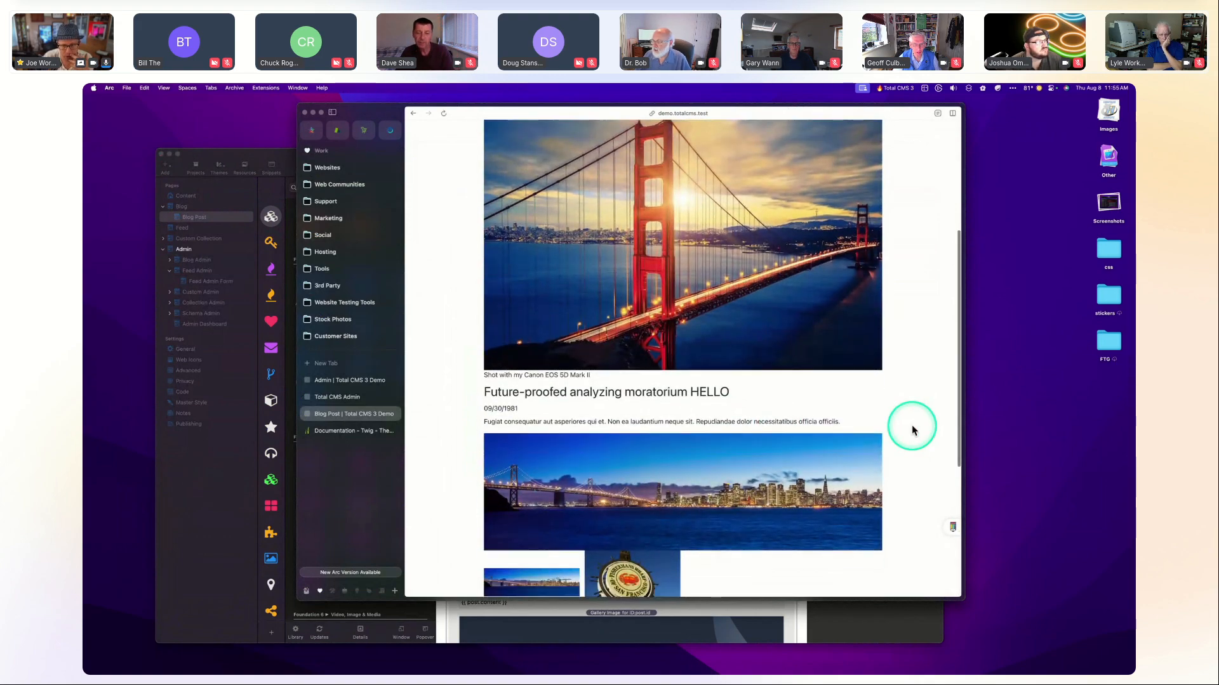
pyautogui.scroll(10, 730, 477)
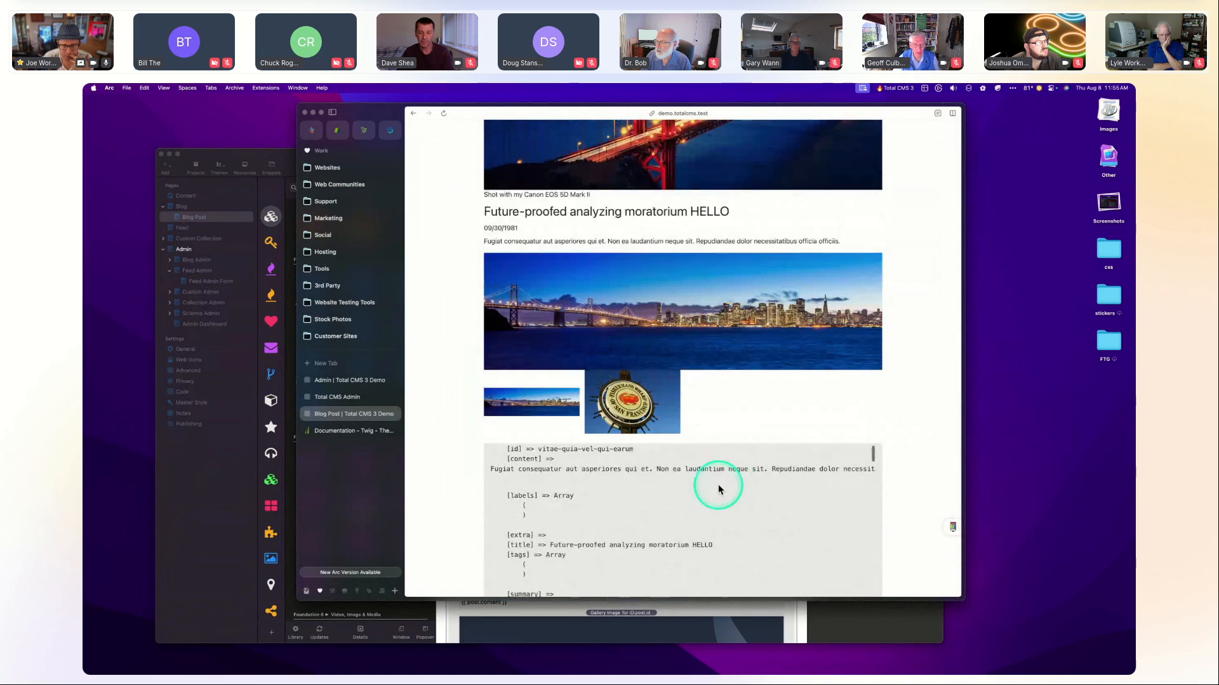
pyautogui.scroll(2, 704, 502)
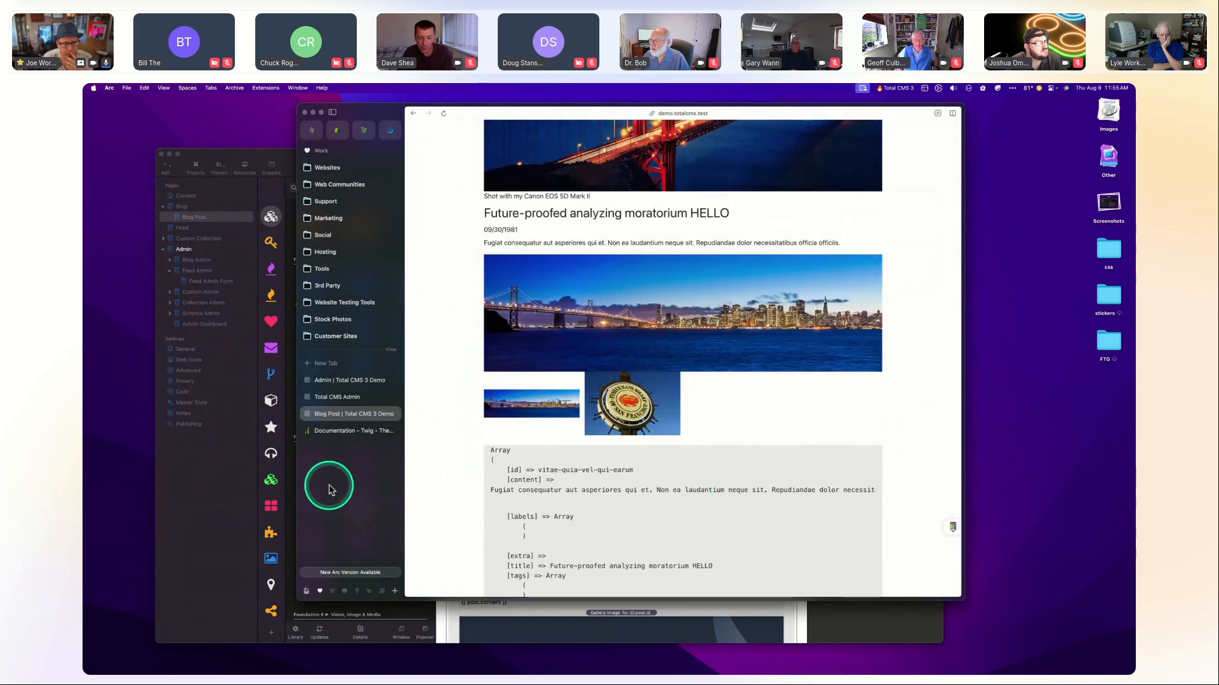
# Return to RapidWeaver and review the Blog Post page's stacks, including the image settings and the Object loader's settings.
pyautogui.click(204, 492)
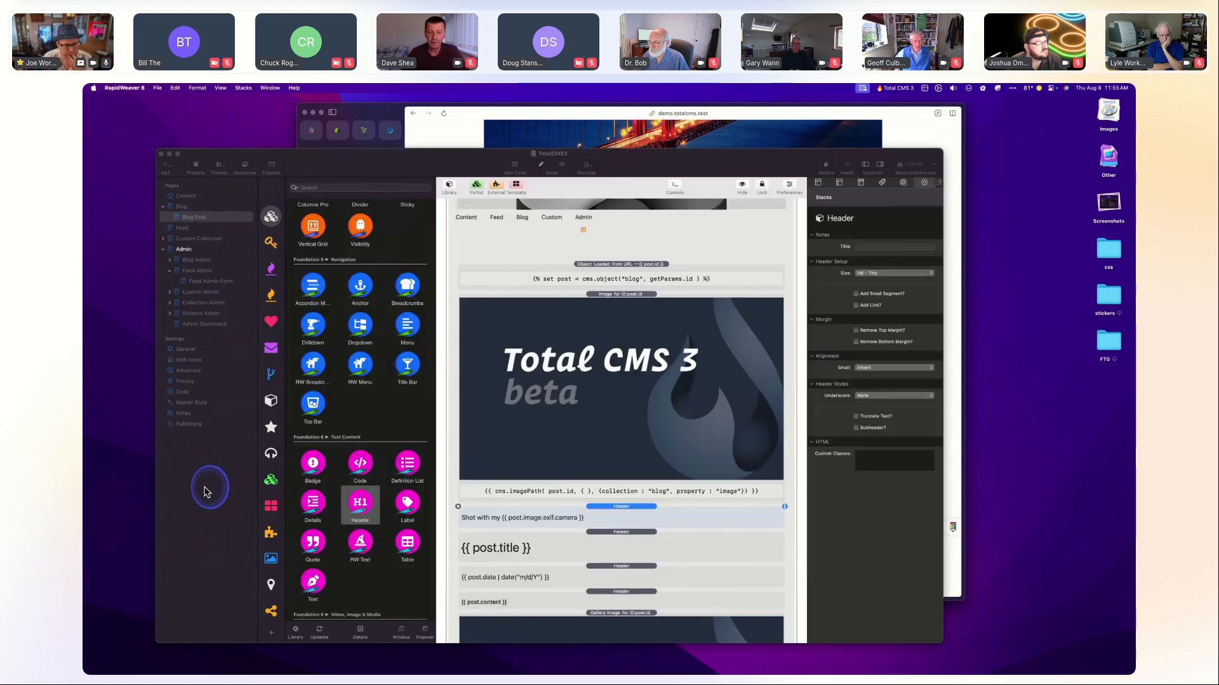
pyautogui.click(630, 305)
pyautogui.scroll(-3, 627, 435)
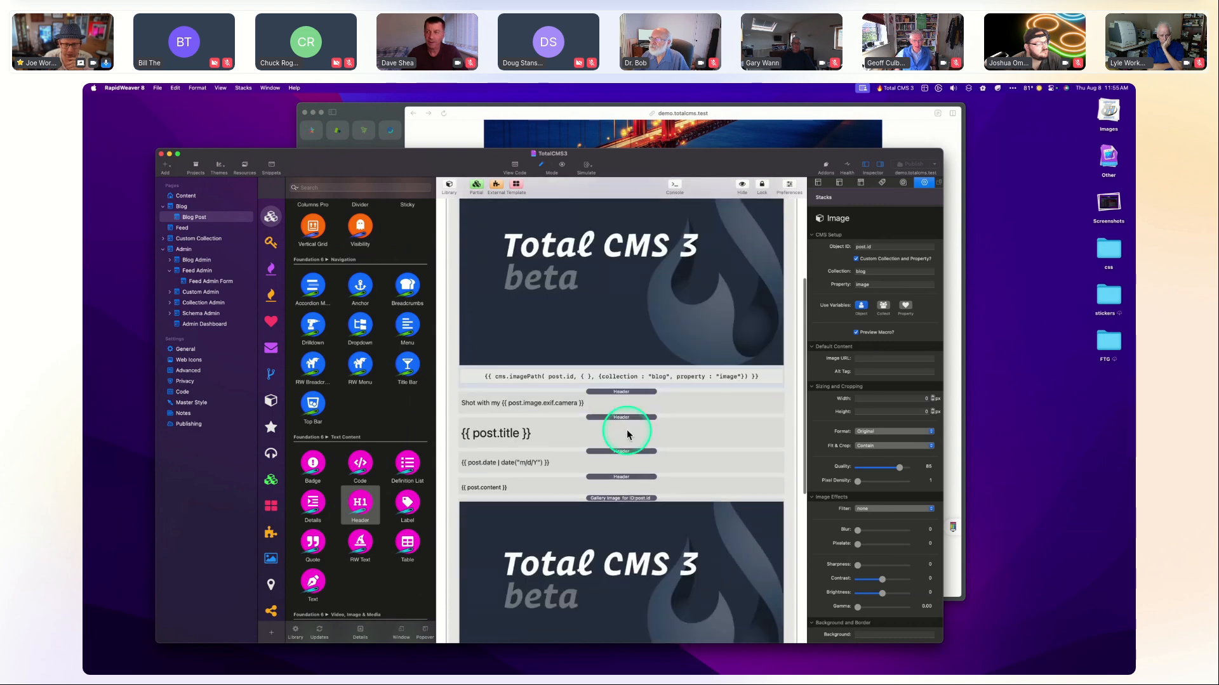
pyautogui.scroll(-8, 627, 434)
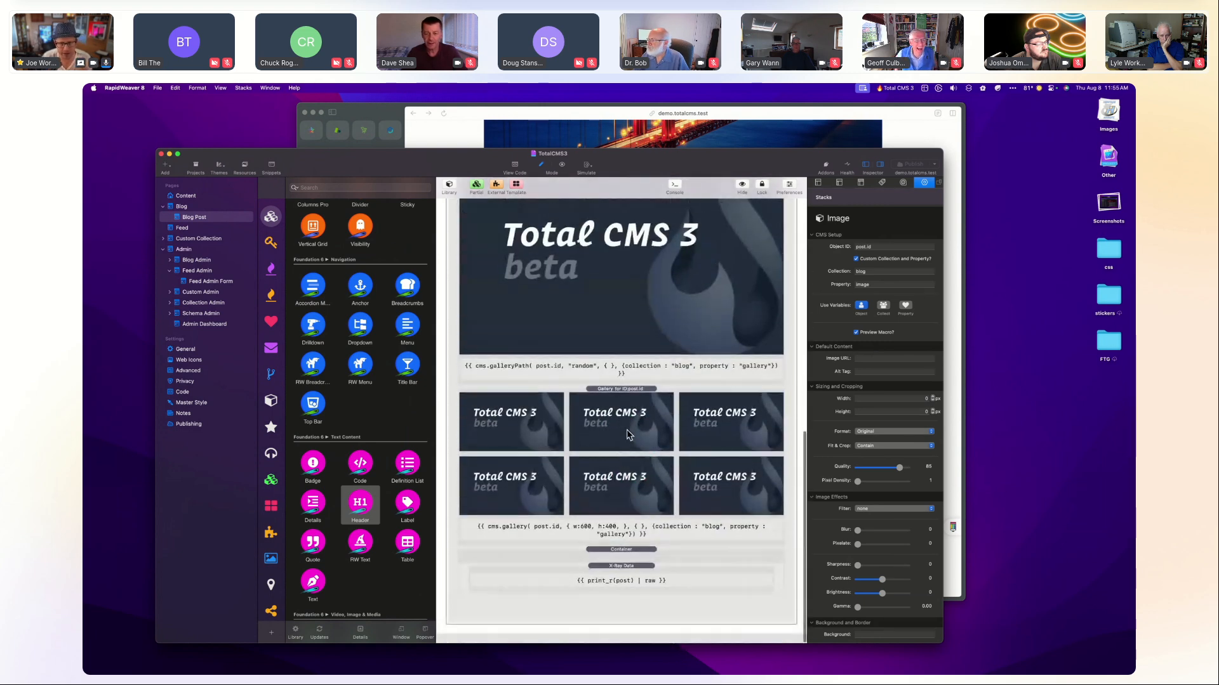
pyautogui.scroll(10, 629, 434)
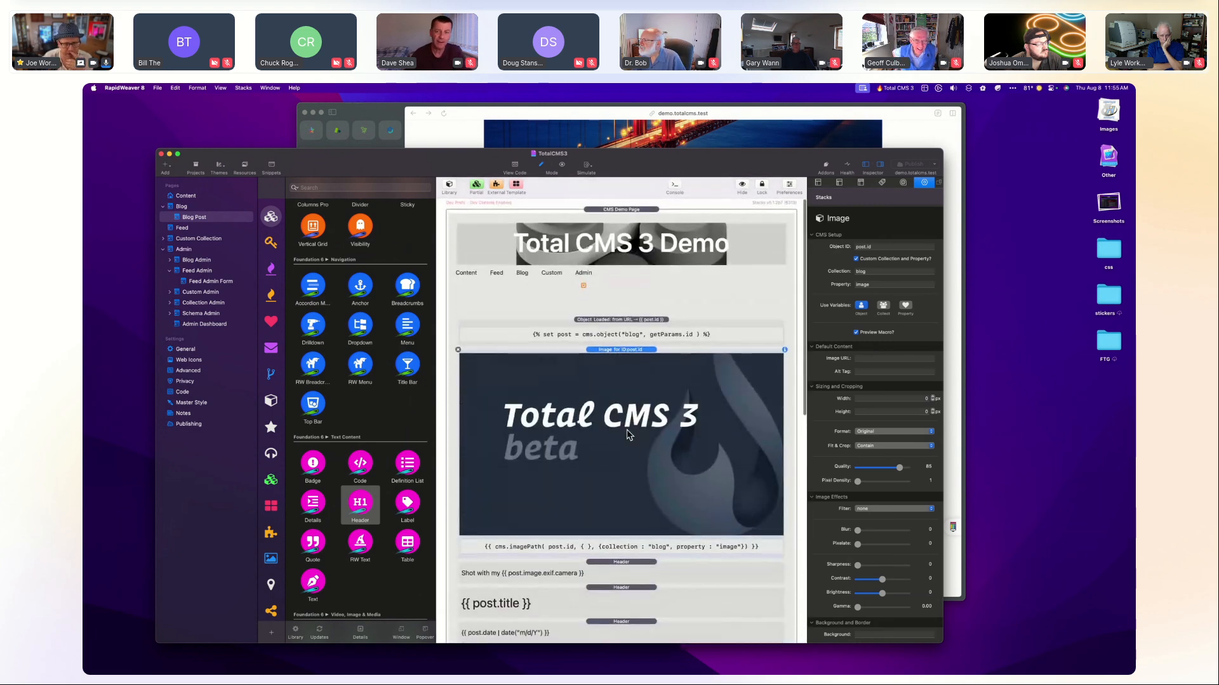
pyautogui.scroll(-1, 618, 397)
pyautogui.click(608, 294)
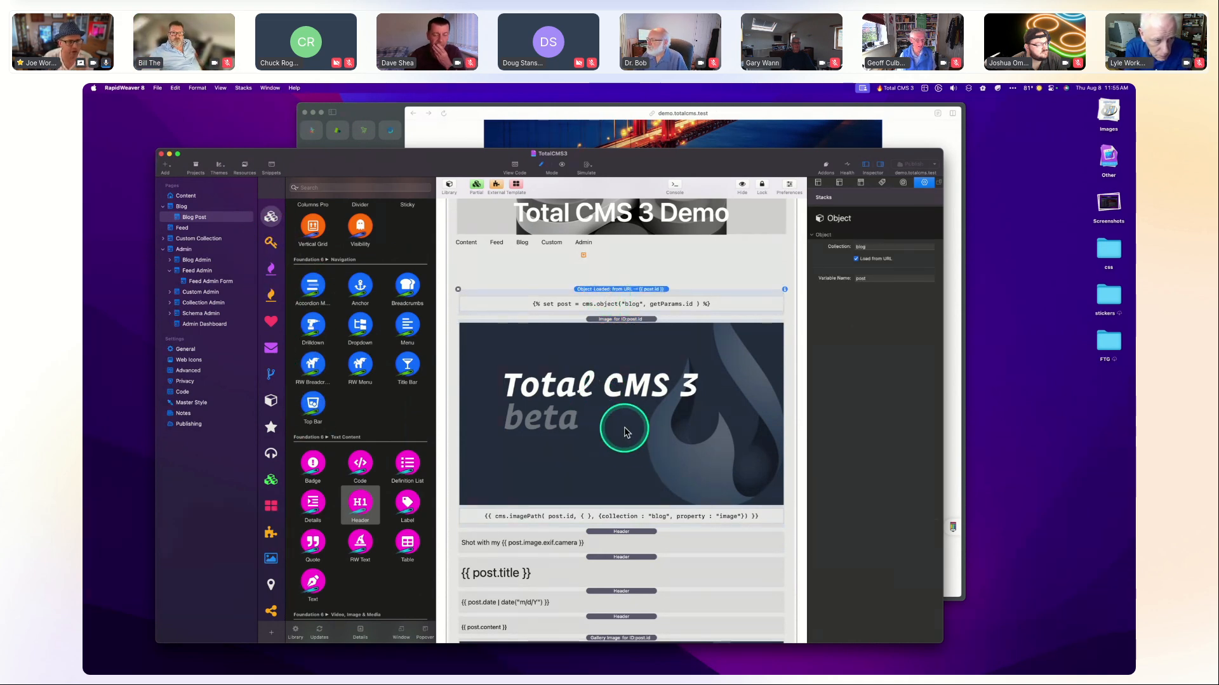
pyautogui.scroll(-9, 625, 431)
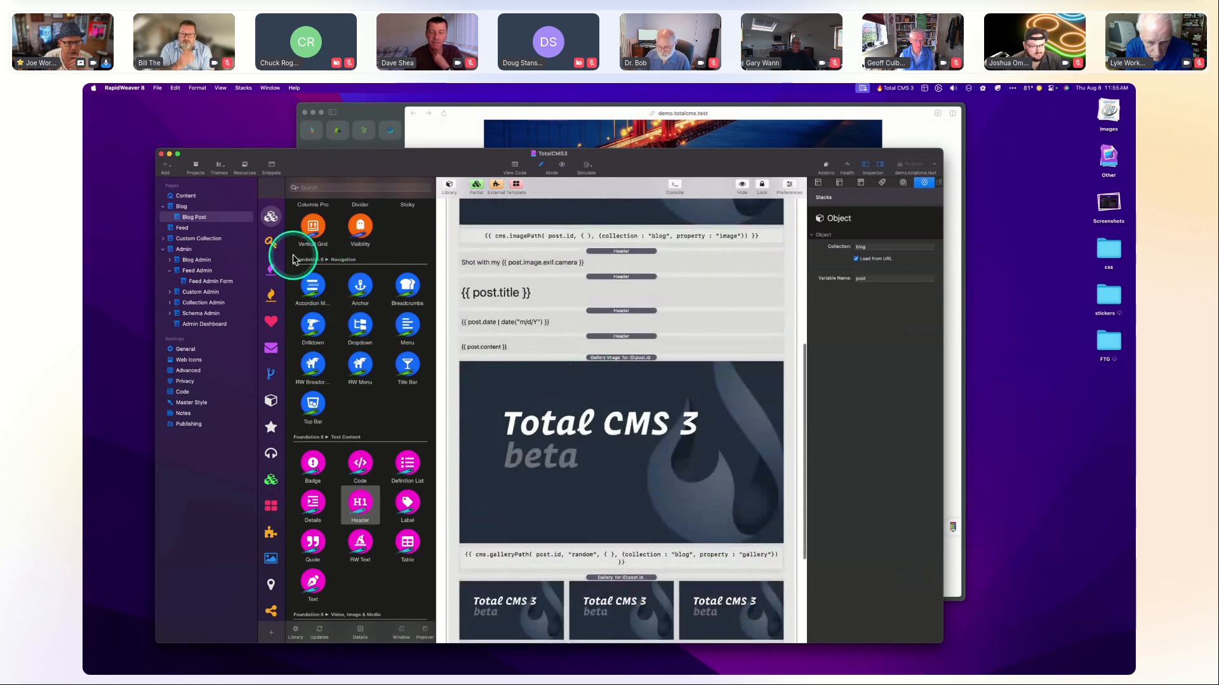
# Add a Total CMS 3 Conditional stack between the post content header and the gallery image.
pyautogui.click(271, 267)
pyautogui.scroll(-5, 374, 377)
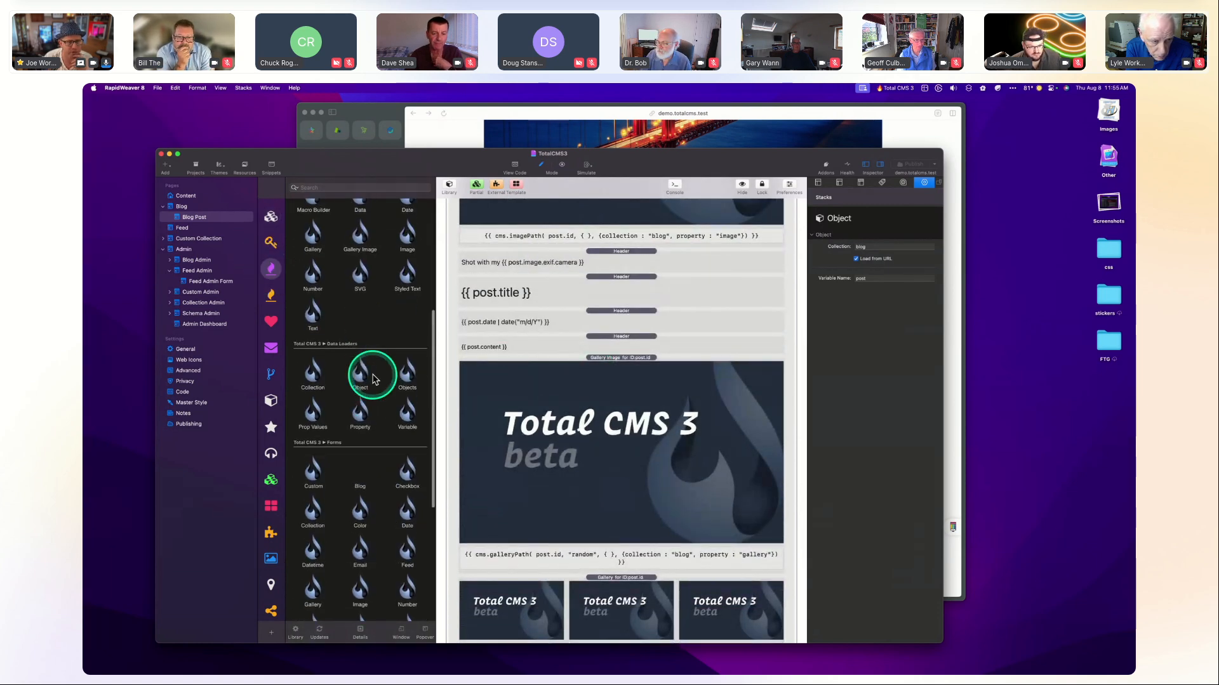
pyautogui.scroll(-8, 373, 379)
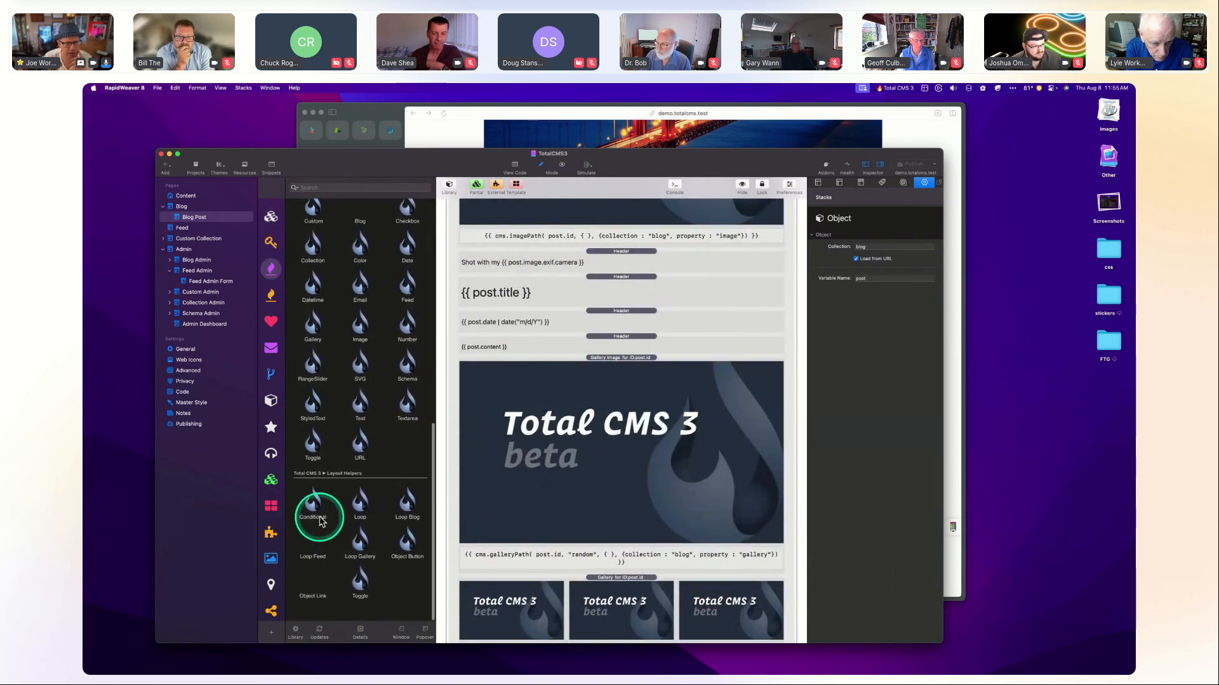
pyautogui.click(316, 509)
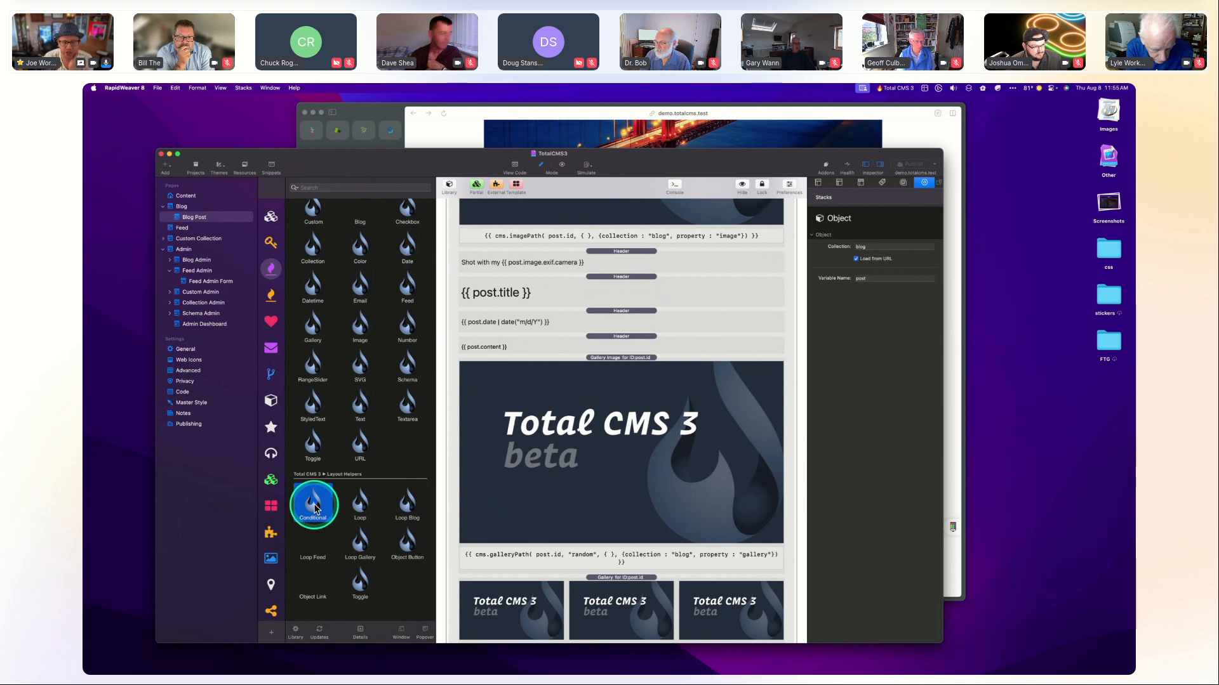
pyautogui.moveTo(315, 508); pyautogui.dragTo(645, 360)
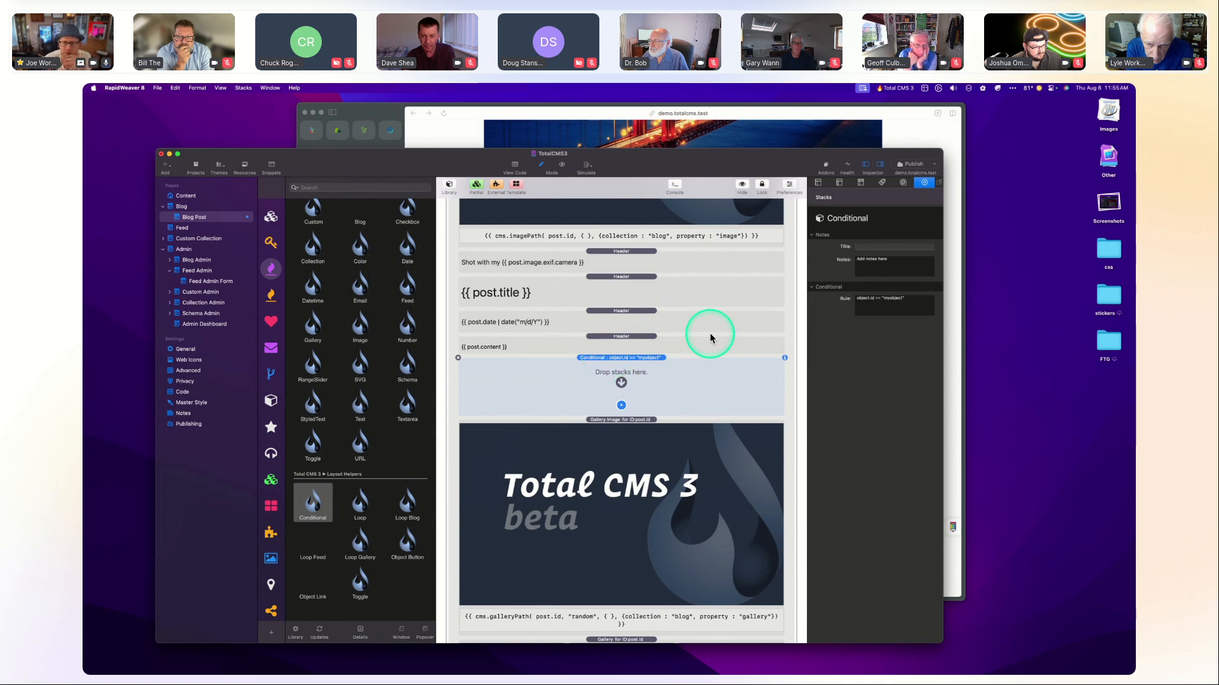
pyautogui.scroll(3, 620, 361)
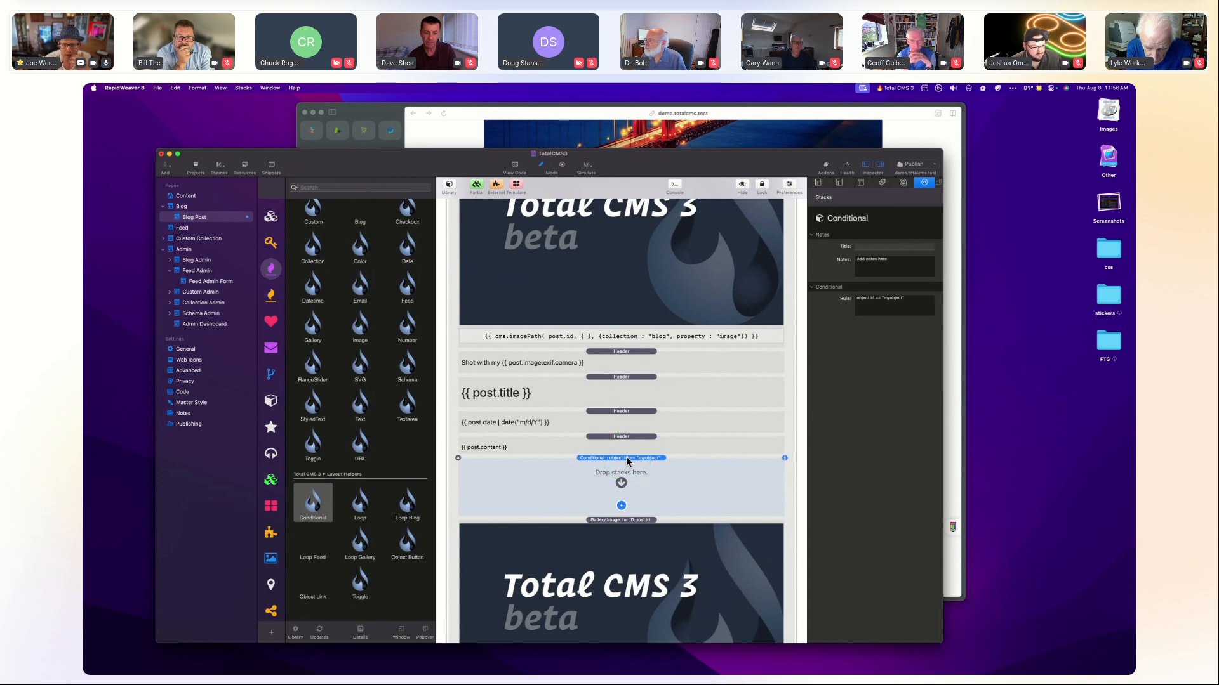
# Move the Conditional stack directly below the camera header, and highlight the image's exif make value in the blog post's array output in Arc.
pyautogui.moveTo(626, 456); pyautogui.dragTo(600, 381)
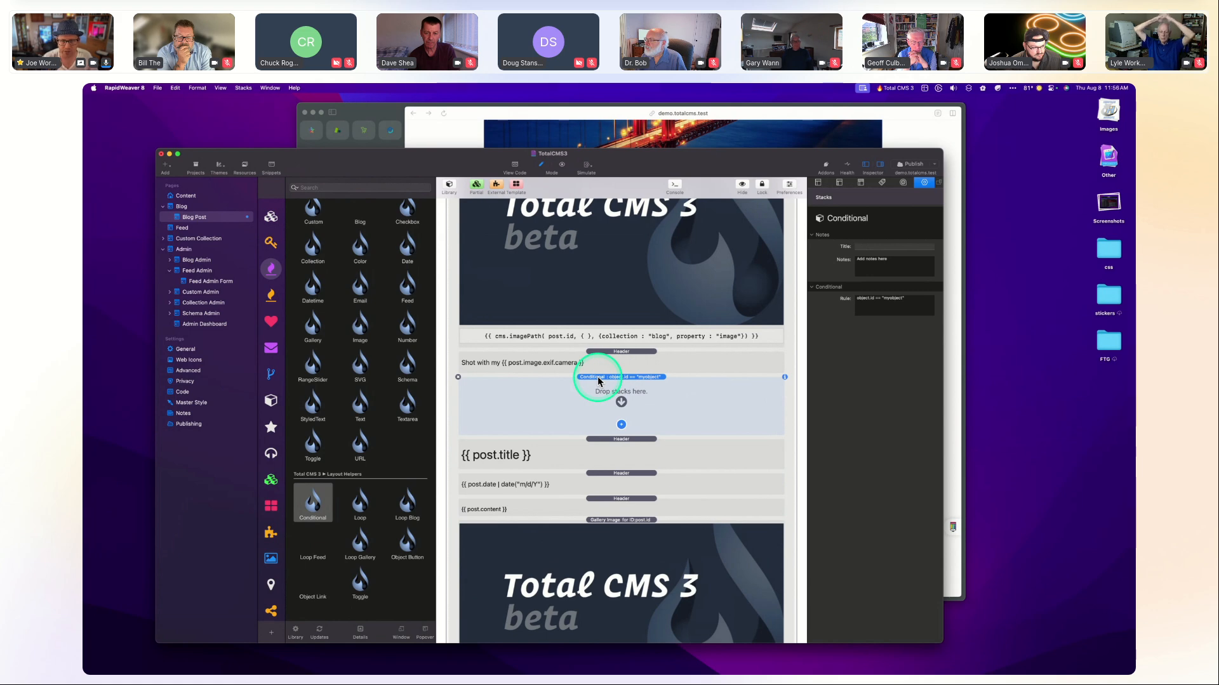
pyautogui.click(837, 137)
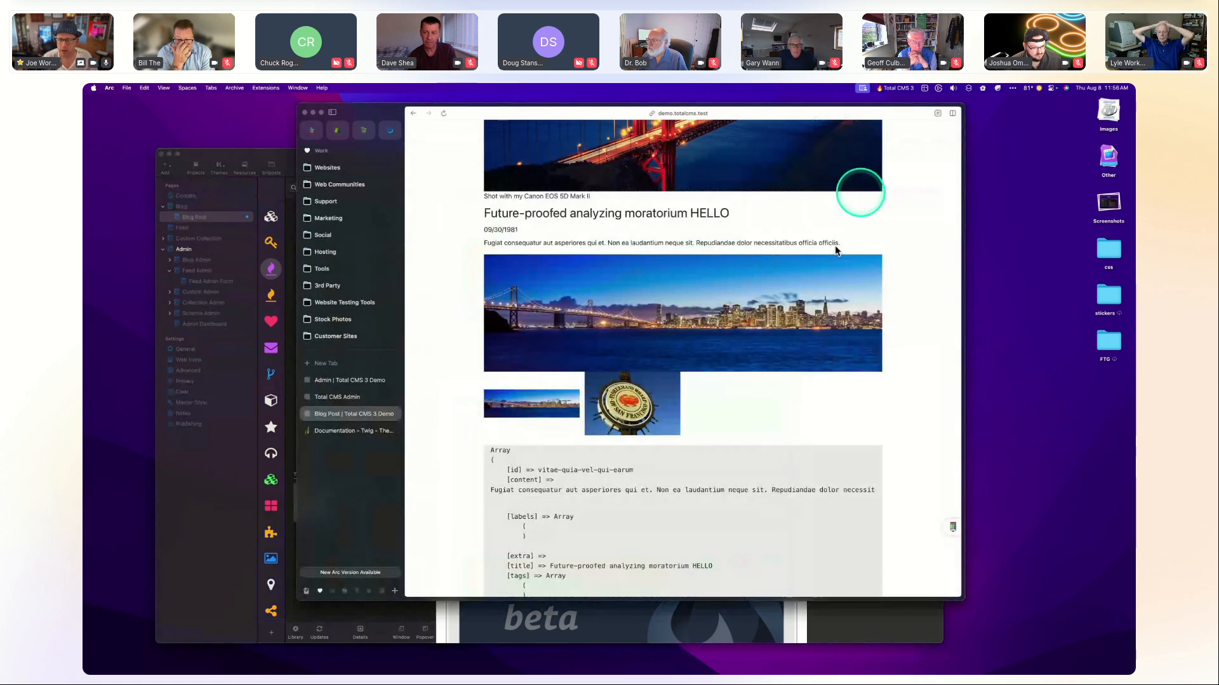
pyautogui.scroll(-5, 759, 424)
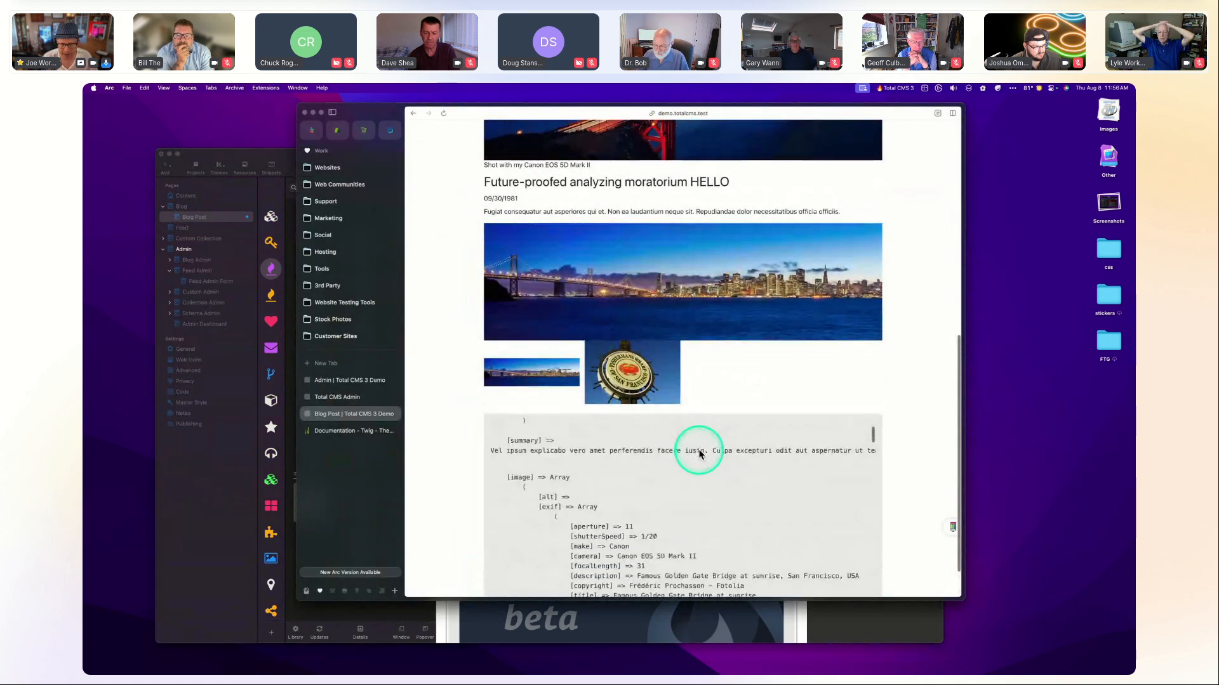
pyautogui.scroll(-2, 698, 453)
pyautogui.doubleClick(617, 493)
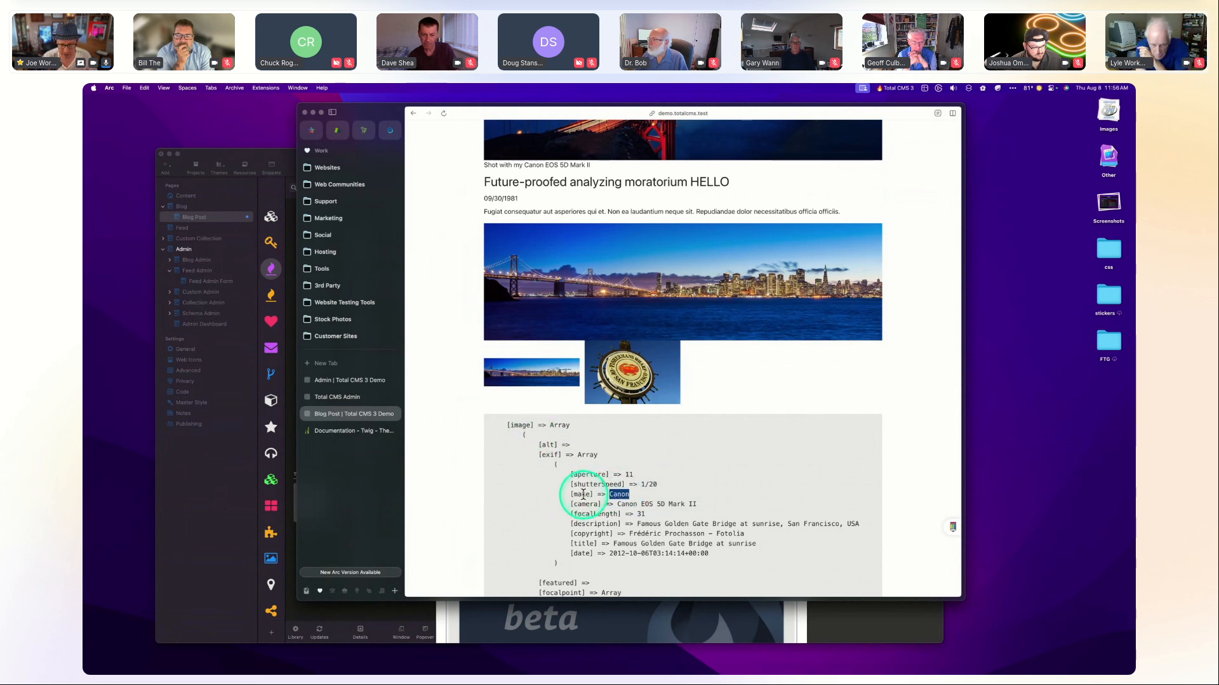
pyautogui.tripleClick(619, 496)
pyautogui.doubleClick(620, 496)
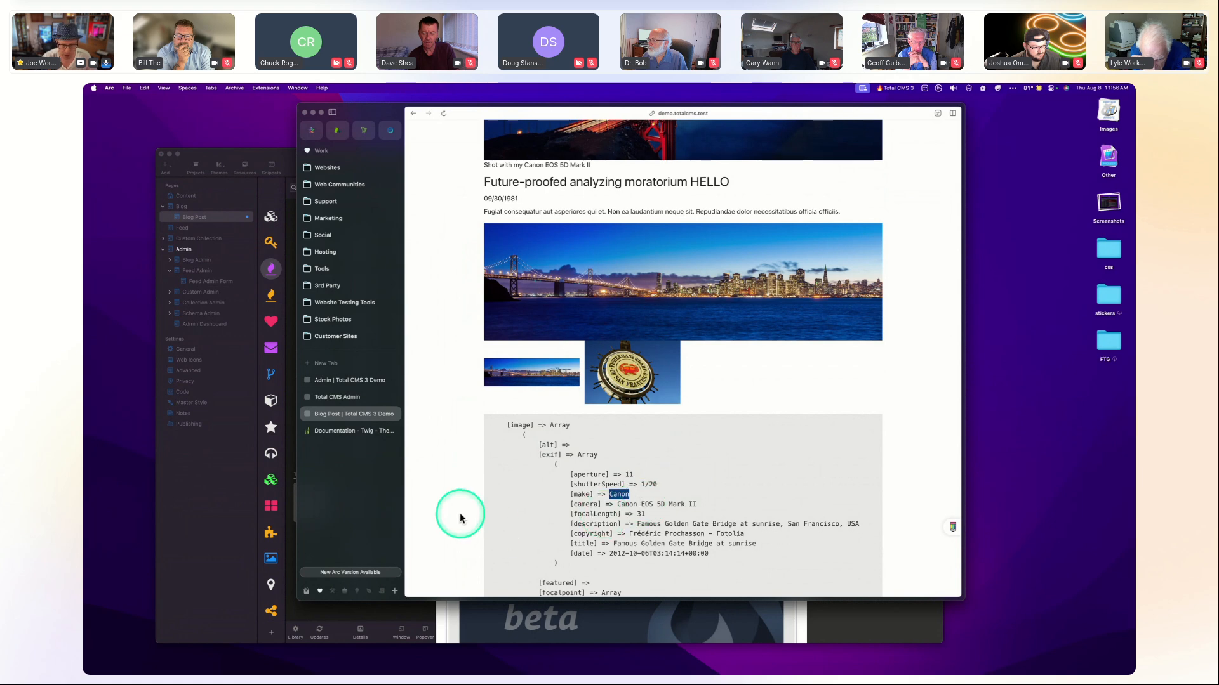
# In RapidWeaver, set the Conditional stack's rule to post.image.exif.make == "Canon", taking the make value from the browser's array output.
pyautogui.click(207, 502)
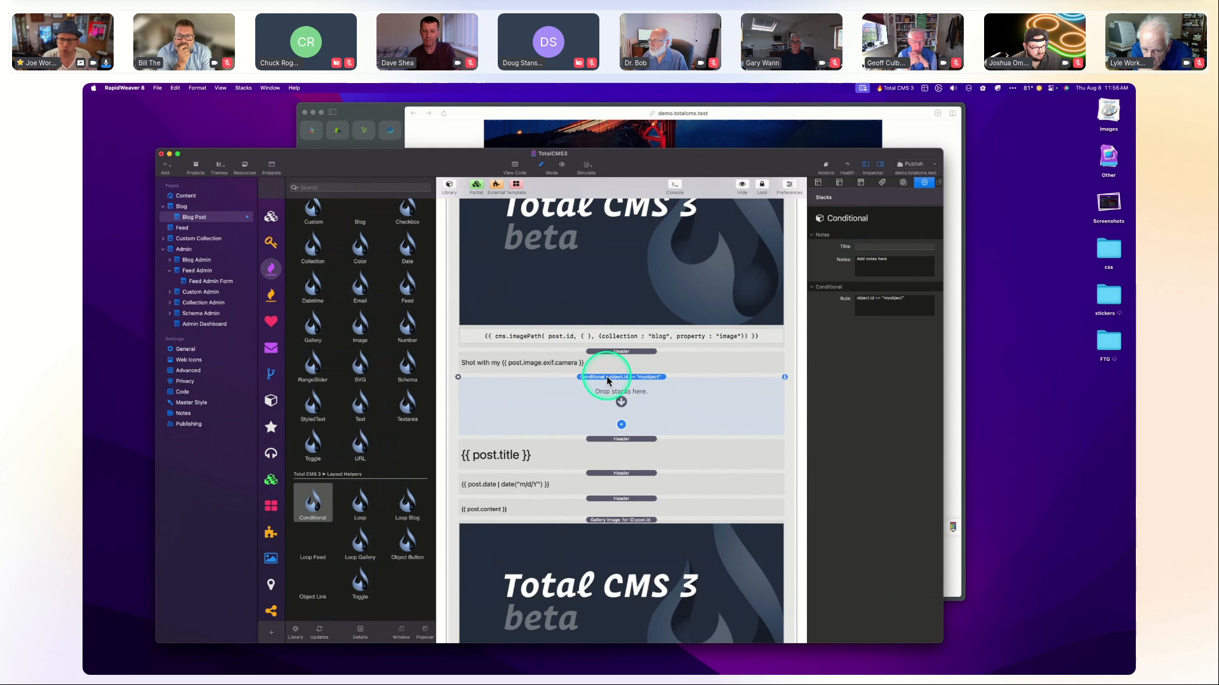
pyautogui.doubleClick(865, 298)
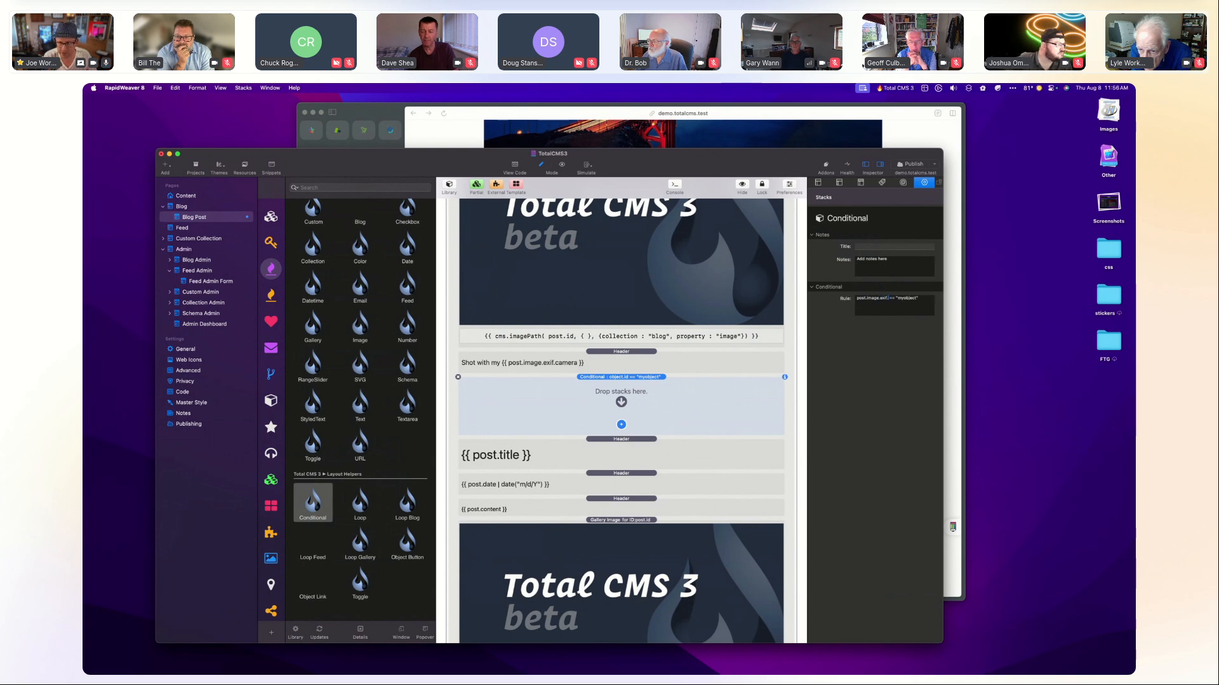
pyautogui.click(925, 128)
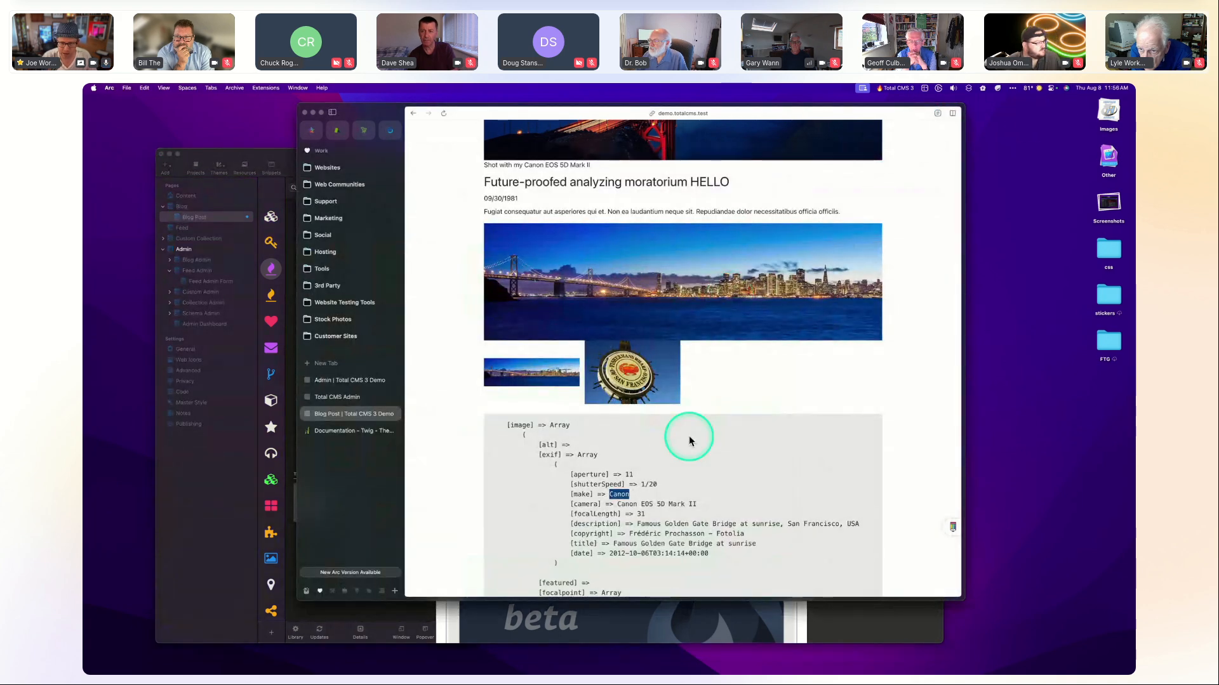
pyautogui.doubleClick(619, 494)
pyautogui.click(193, 510)
pyautogui.click(783, 416)
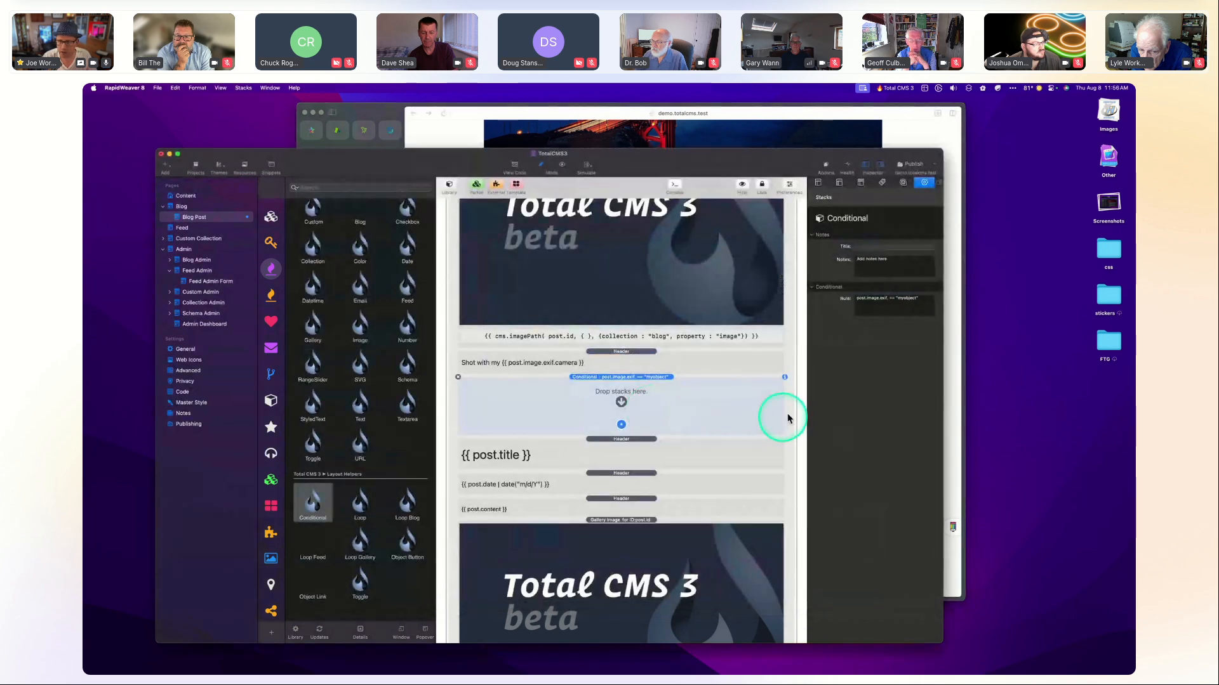
pyautogui.click(919, 299)
pyautogui.moveTo(890, 297); pyautogui.dragTo(917, 302)
pyautogui.write('make')
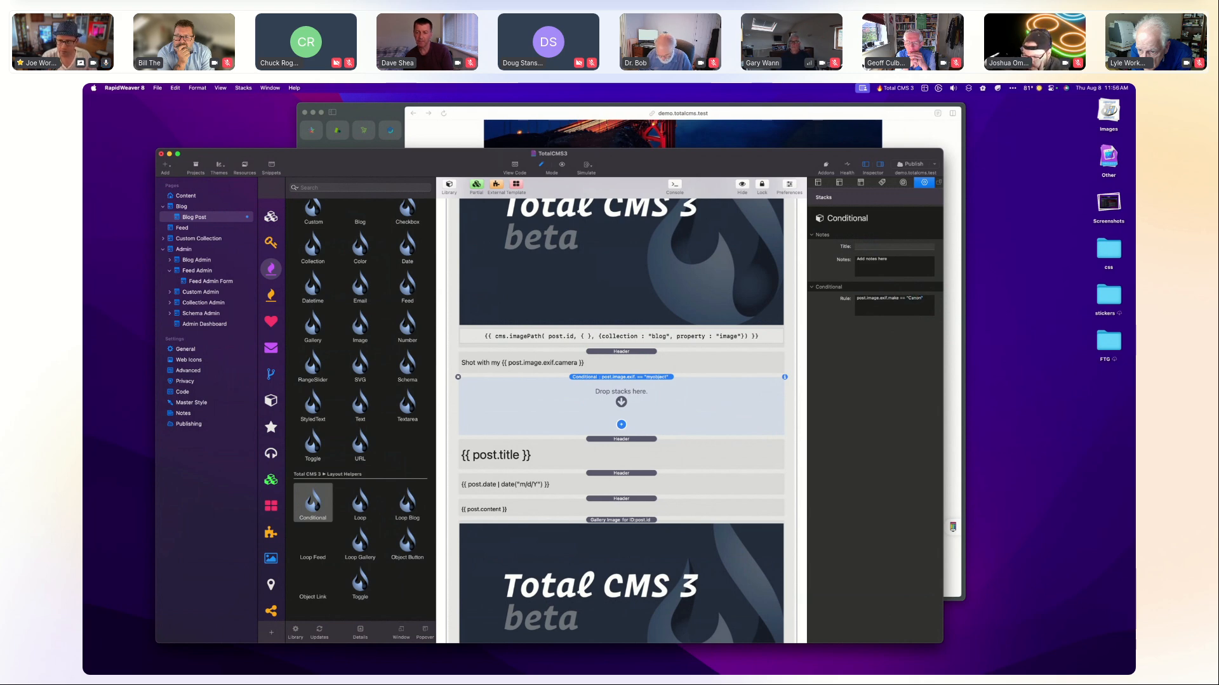
# Move the "Shot with my {{ post.image.exif.camera }}" header into the Conditional stack and highlight the stack's rule.
pyautogui.click(615, 357)
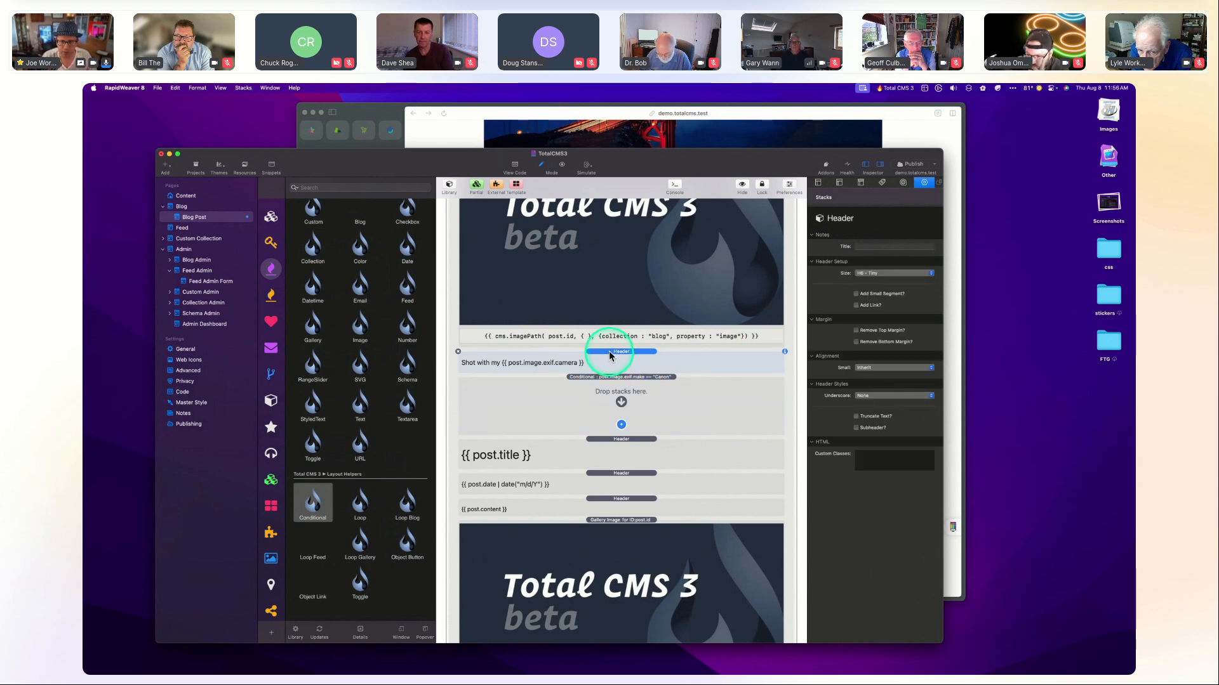
pyautogui.moveTo(609, 356); pyautogui.dragTo(620, 391)
pyautogui.click(624, 353)
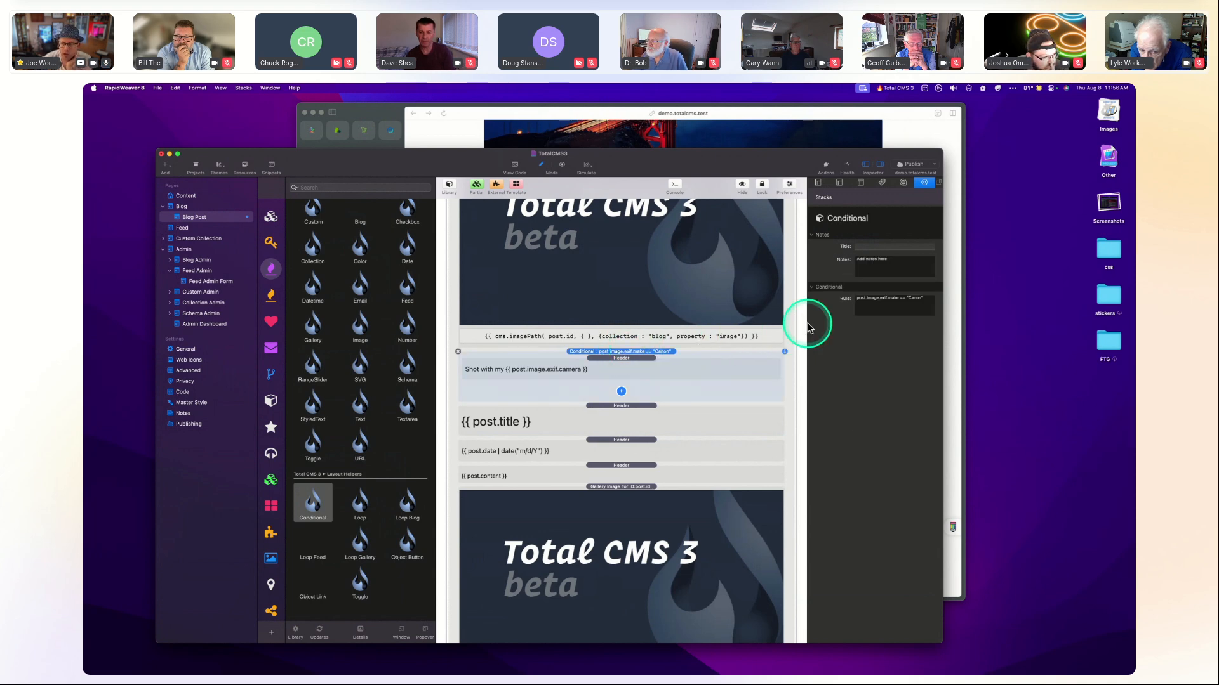
pyautogui.tripleClick(929, 300)
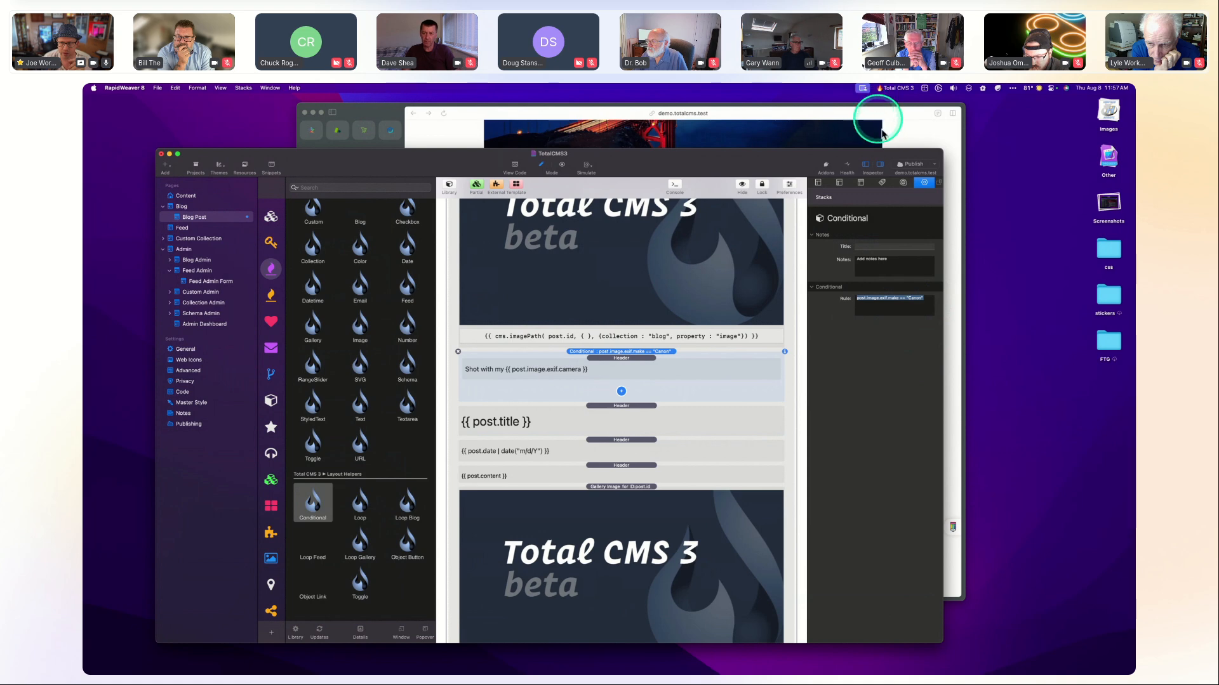
pyautogui.click(870, 307)
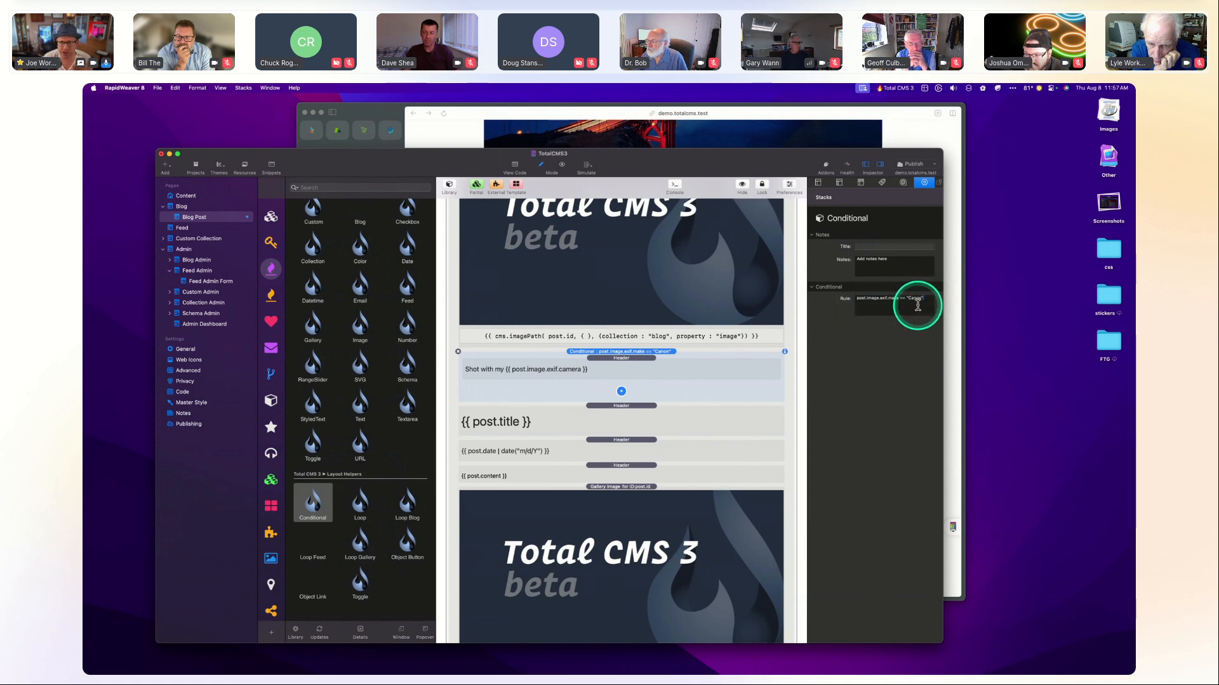
# Switch to Arc and open the if tag's page from the Twig documentation's reference.
pyautogui.click(908, 127)
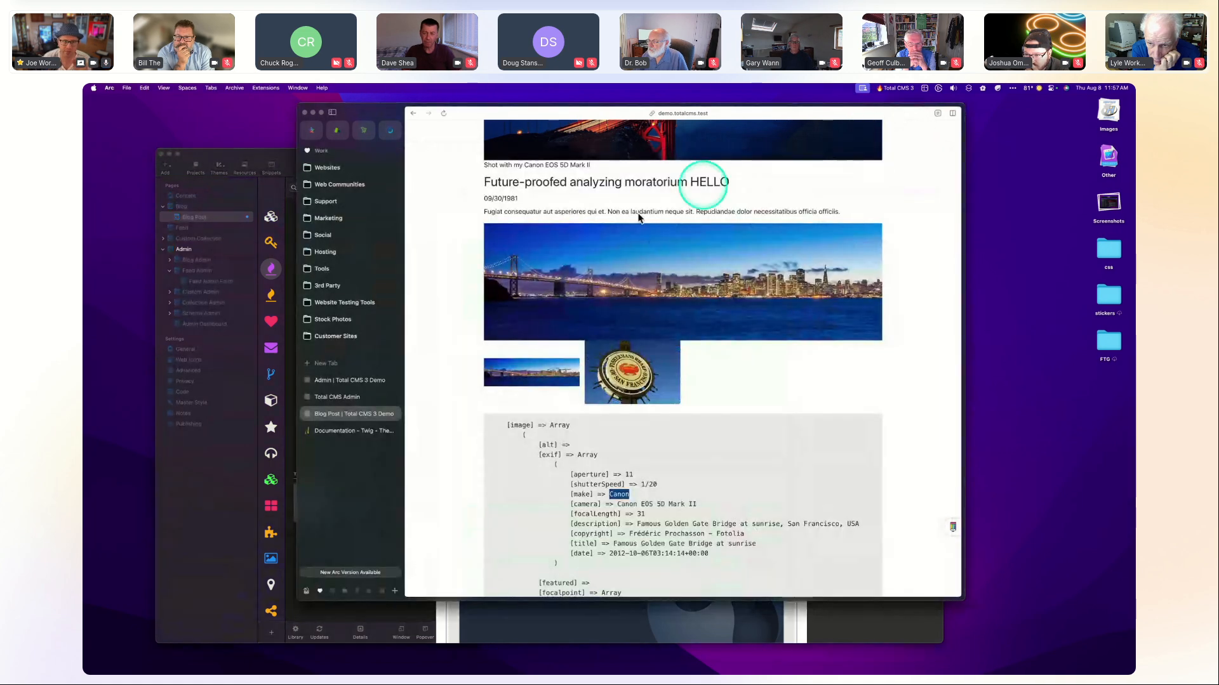
pyautogui.click(337, 437)
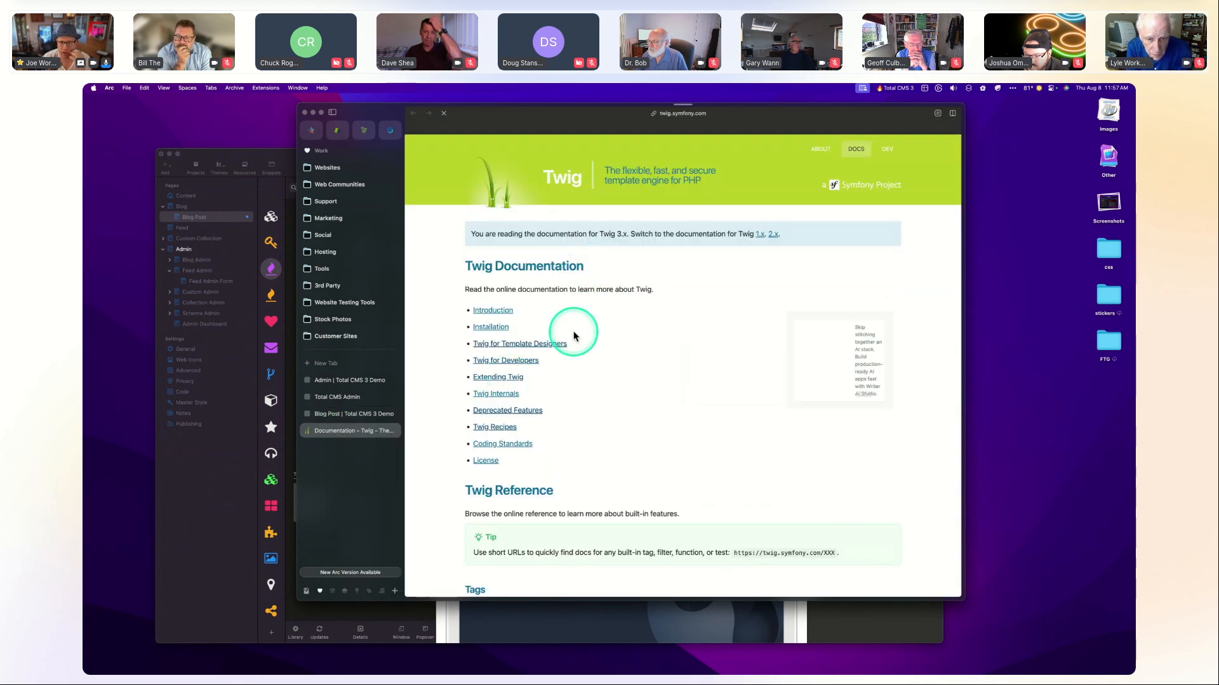
pyautogui.scroll(-5, 573, 330)
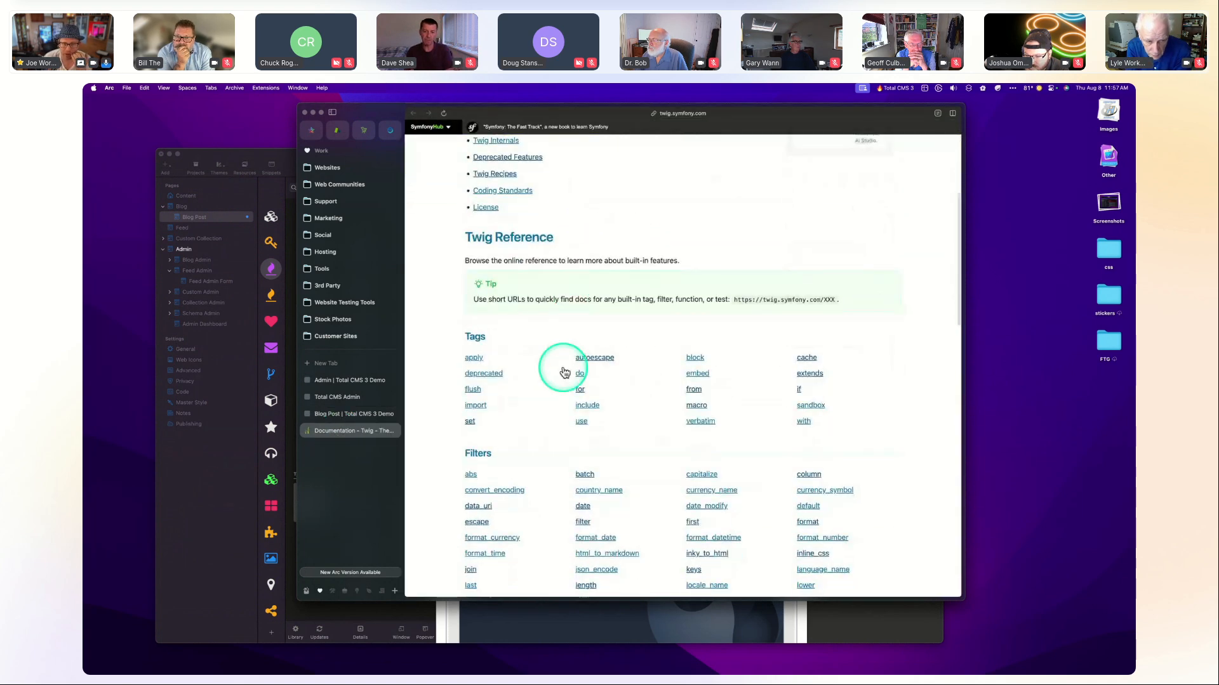
pyautogui.scroll(-1, 553, 363)
pyautogui.click(800, 341)
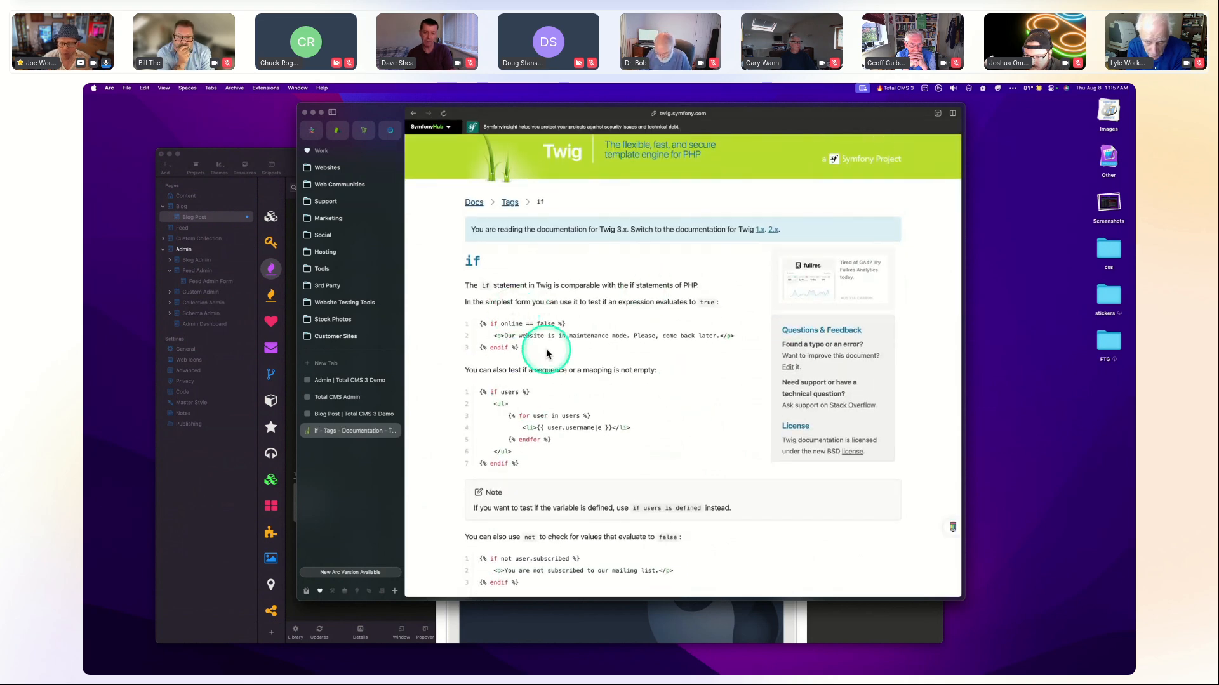
# Review the Twig if examples, highlighting the multiple-conditions snippet, and read through the boolean evaluation table.
pyautogui.scroll(-4, 590, 279)
pyautogui.scroll(-1, 595, 286)
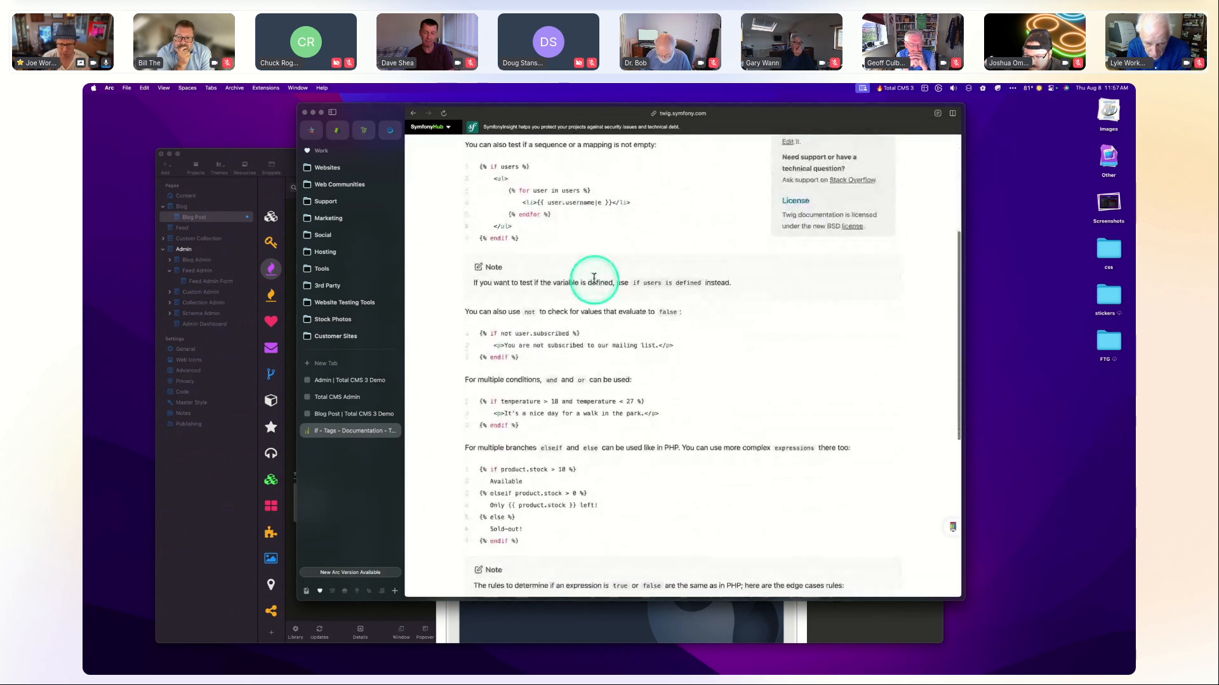
pyautogui.scroll(-2, 540, 330)
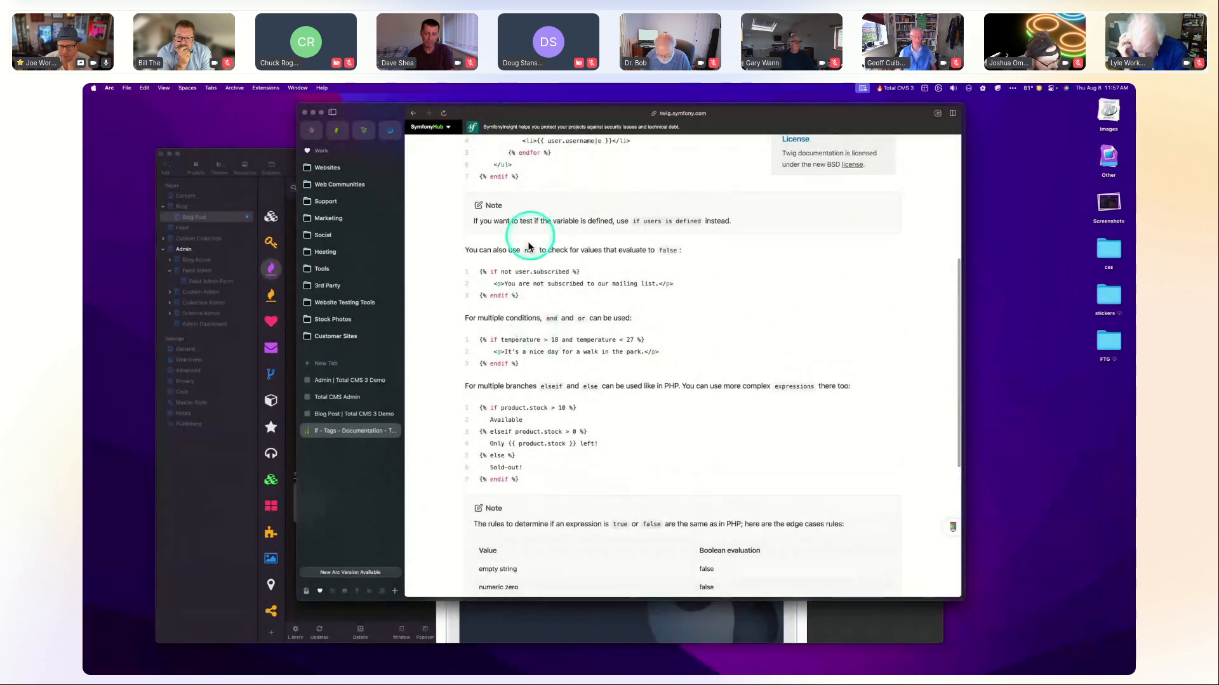
pyautogui.moveTo(450, 337); pyautogui.dragTo(562, 369)
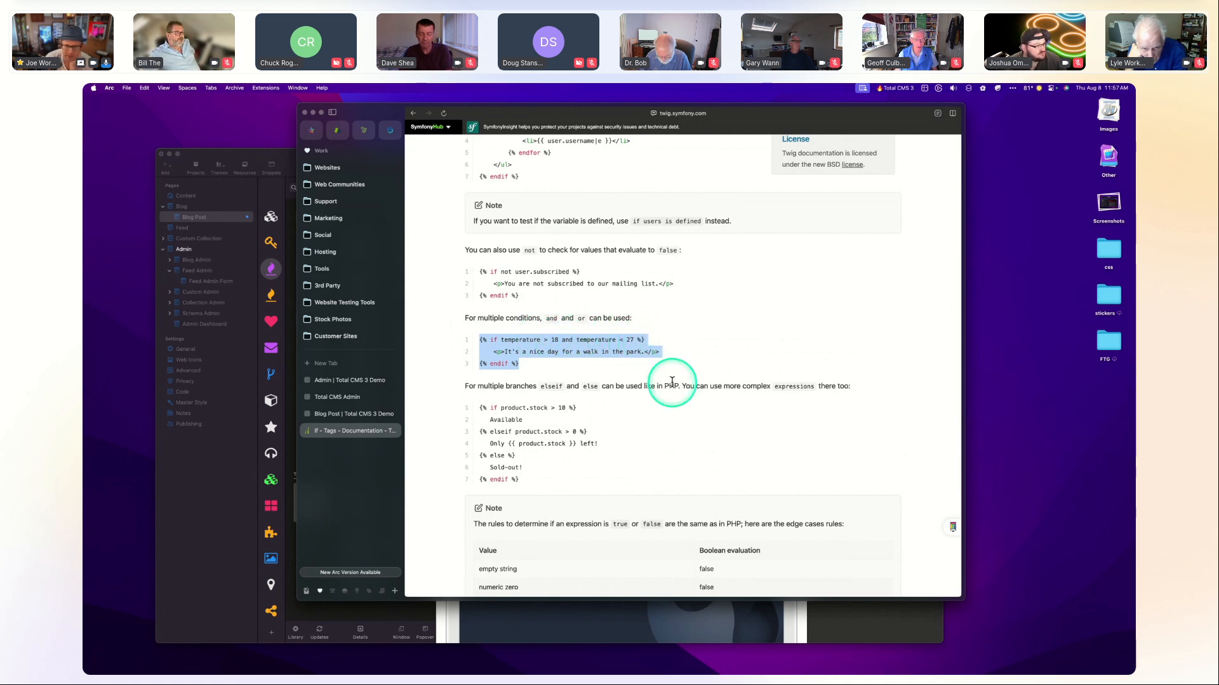
pyautogui.scroll(-2, 665, 380)
pyautogui.scroll(-3, 567, 375)
pyautogui.scroll(-2, 566, 375)
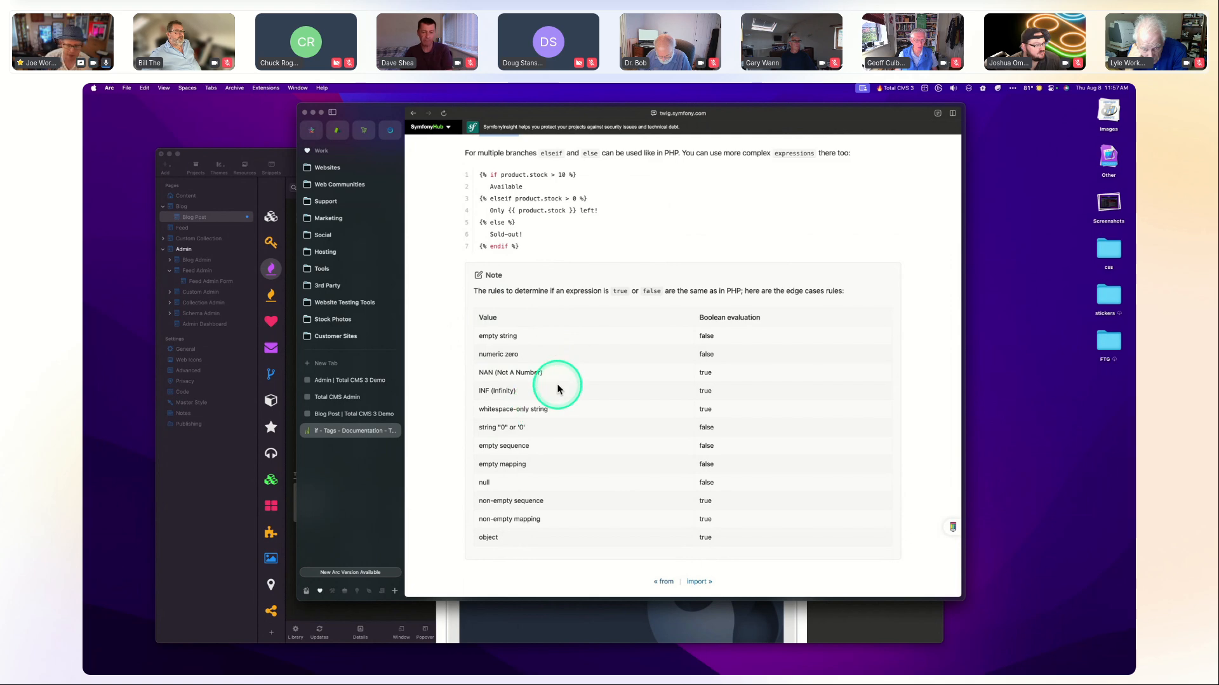
pyautogui.scroll(15, 558, 387)
pyautogui.scroll(2, 559, 389)
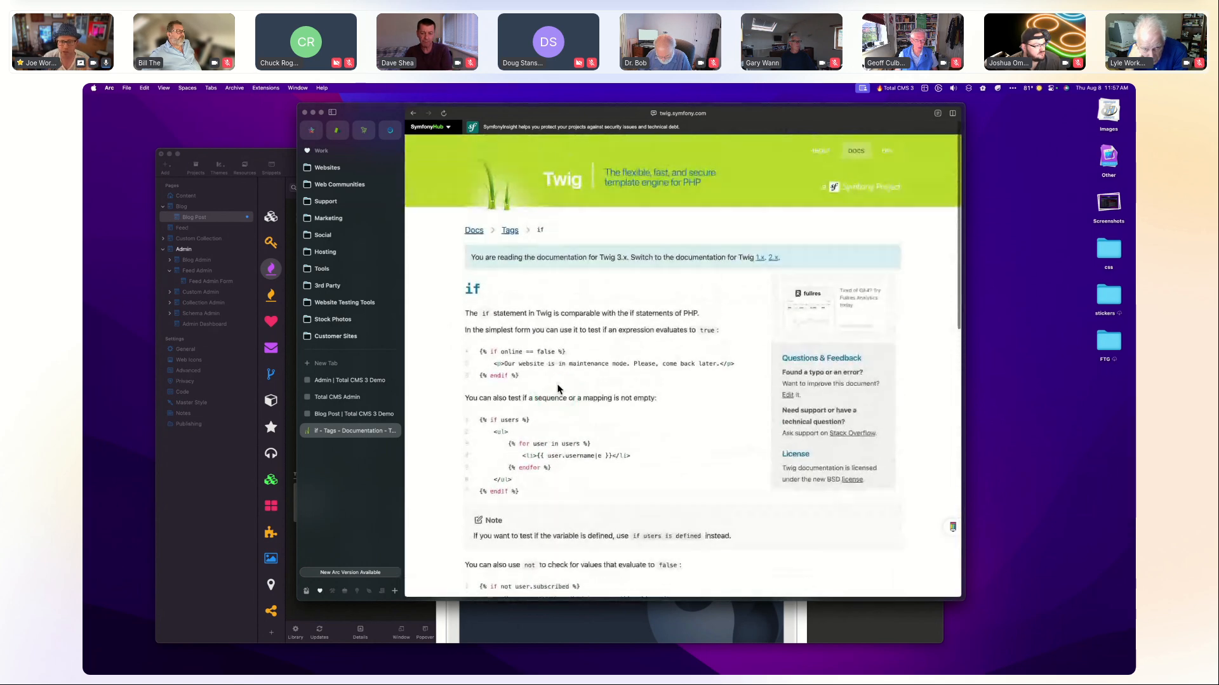
# Publish the changes from RapidWeaver and check the camera line beneath the main image of the "Future-proofed analyzing moratorium HELLO" post in Arc.
pyautogui.click(267, 434)
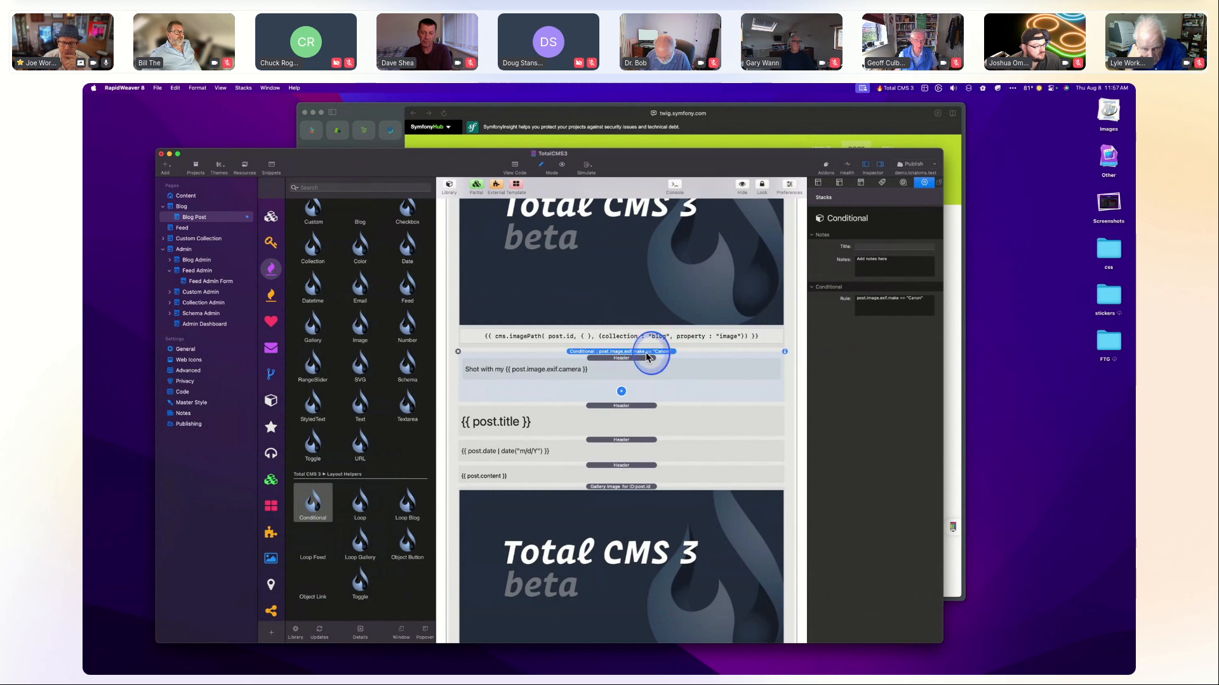
pyautogui.click(912, 166)
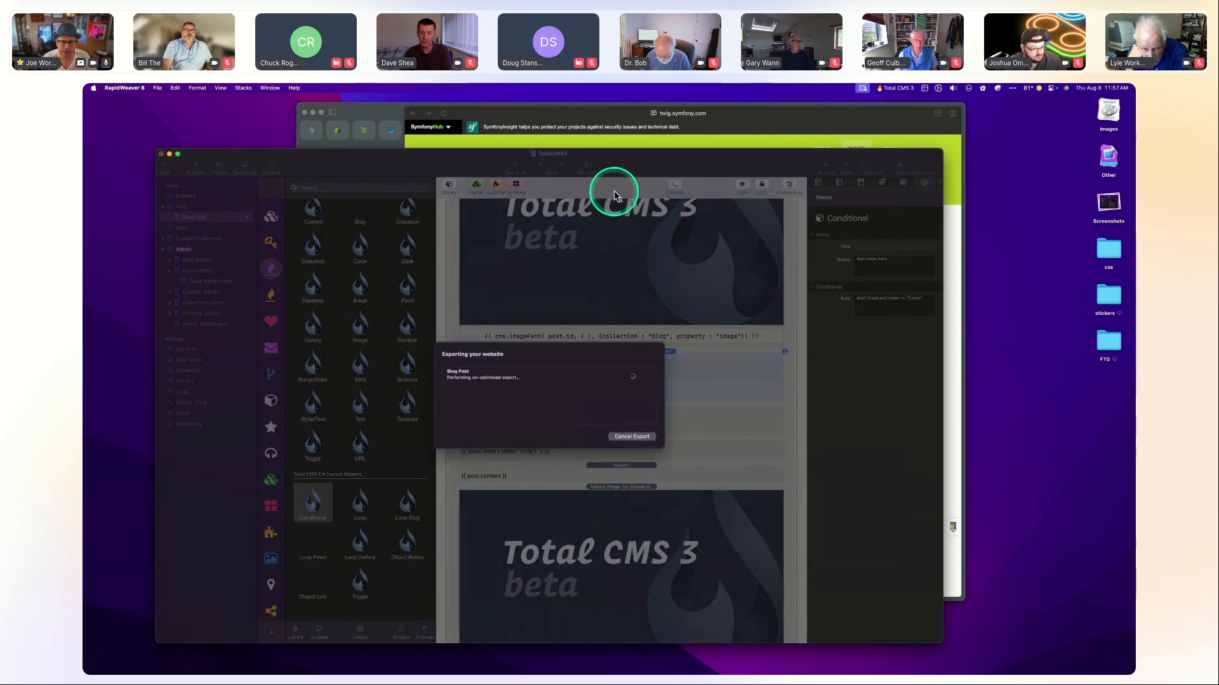
pyautogui.click(356, 149)
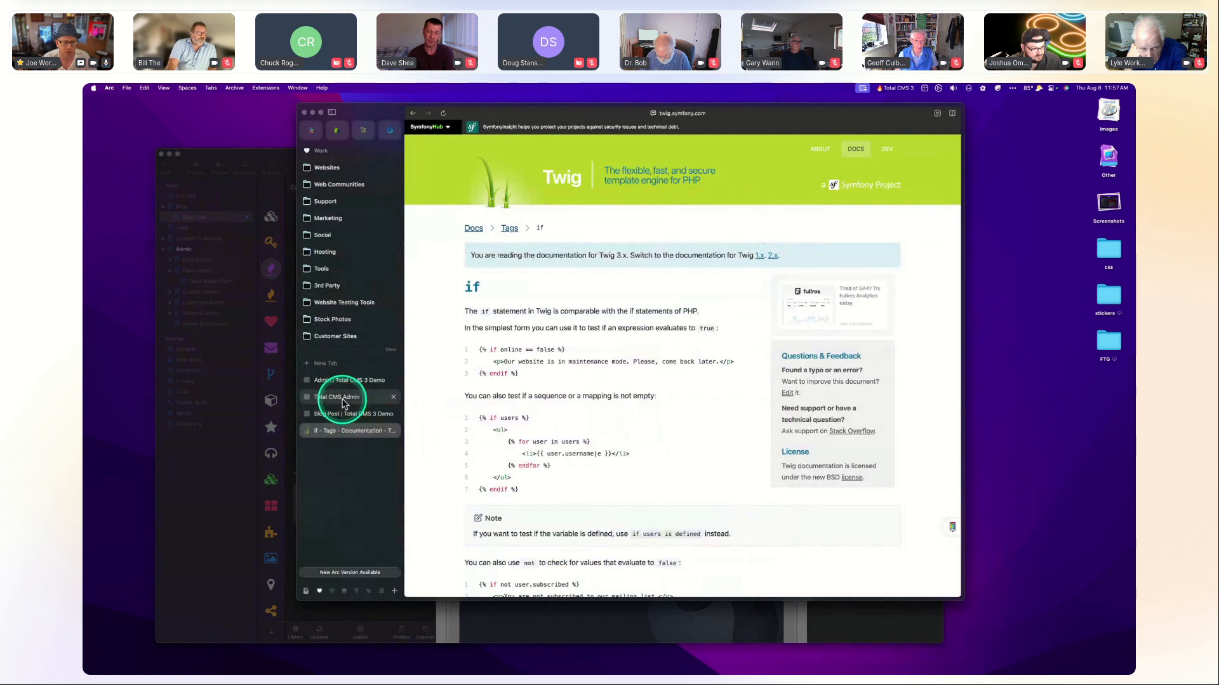
pyautogui.click(342, 398)
pyautogui.click(343, 414)
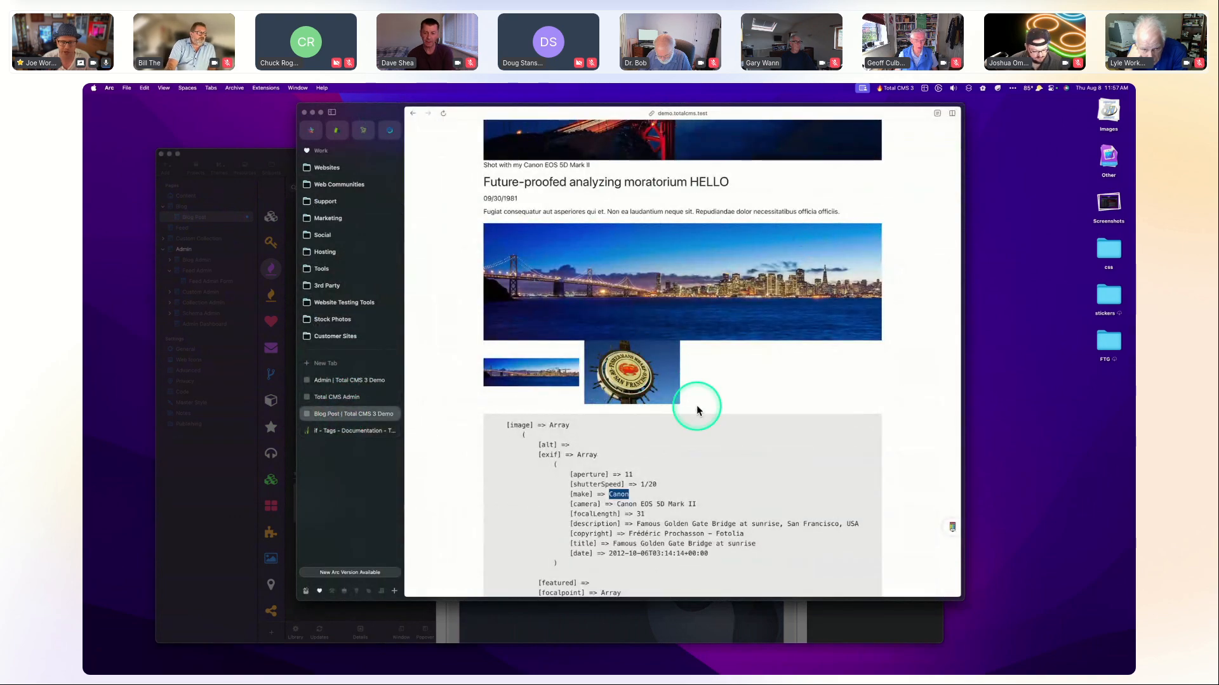
pyautogui.scroll(3, 695, 409)
pyautogui.click(307, 489)
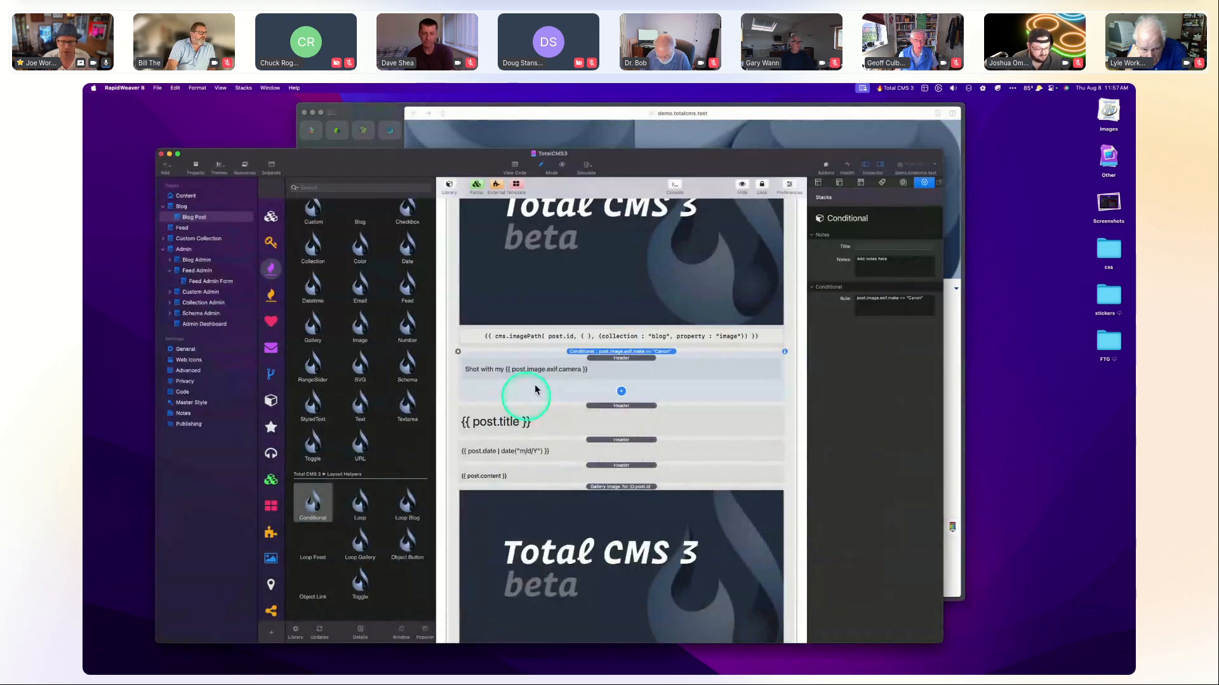
pyautogui.click(789, 114)
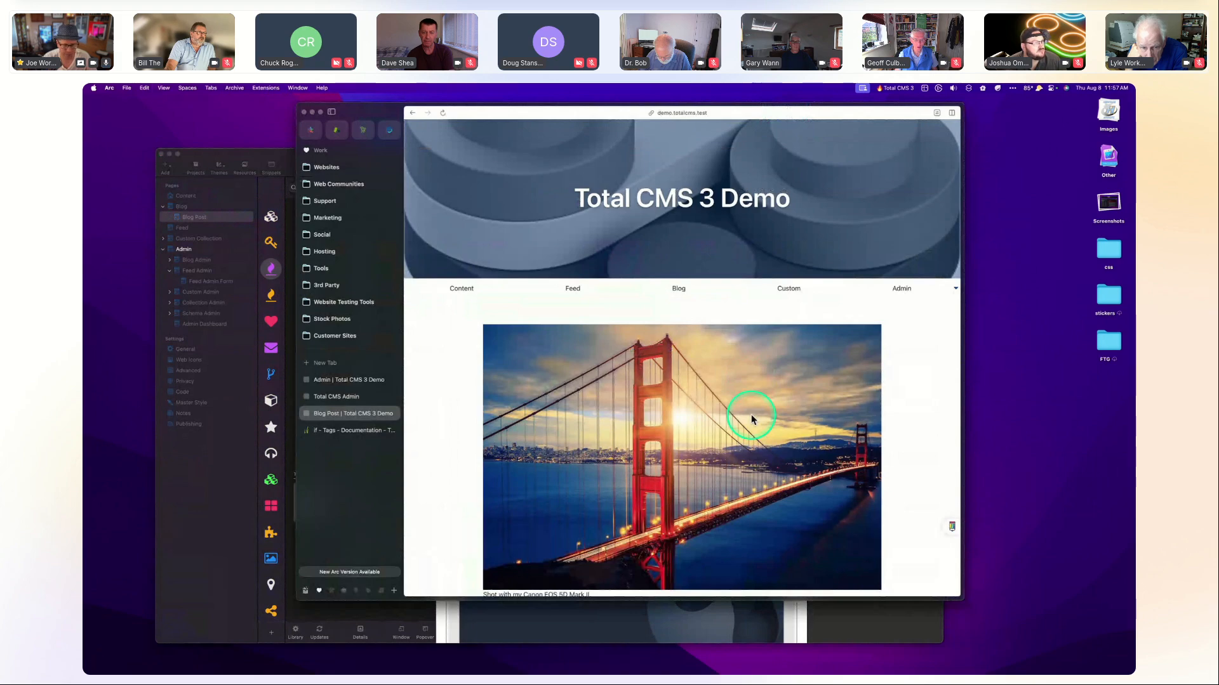
pyautogui.scroll(-5, 721, 421)
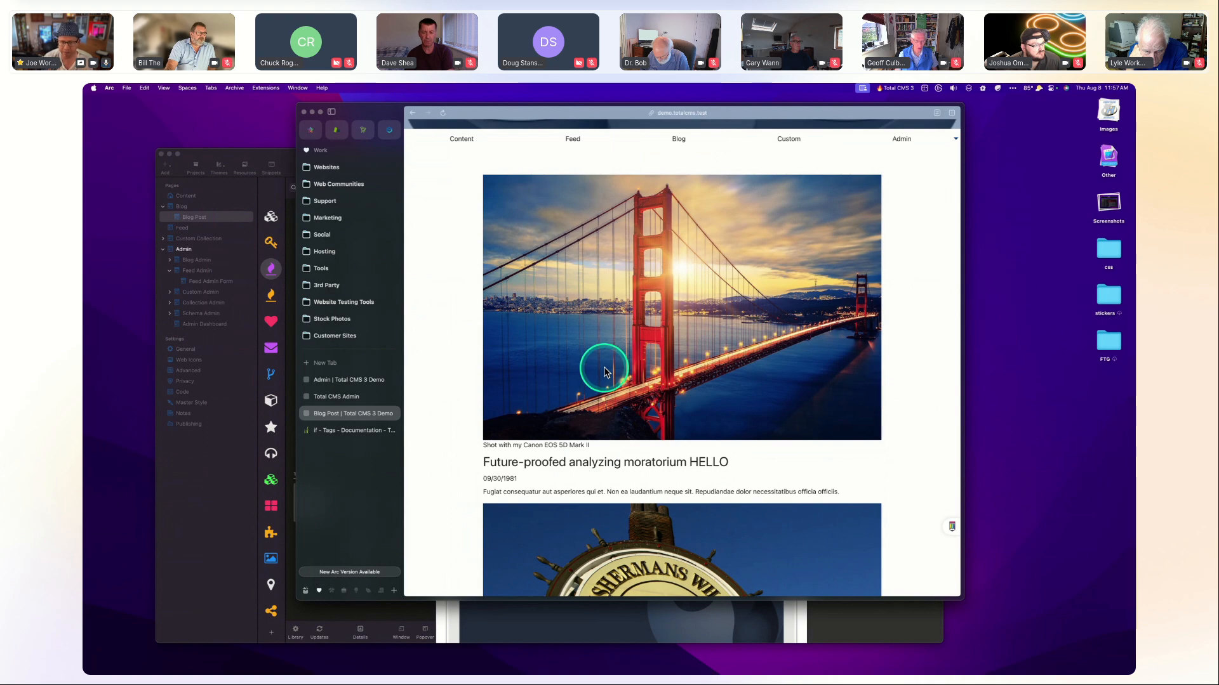
pyautogui.scroll(5, 505, 298)
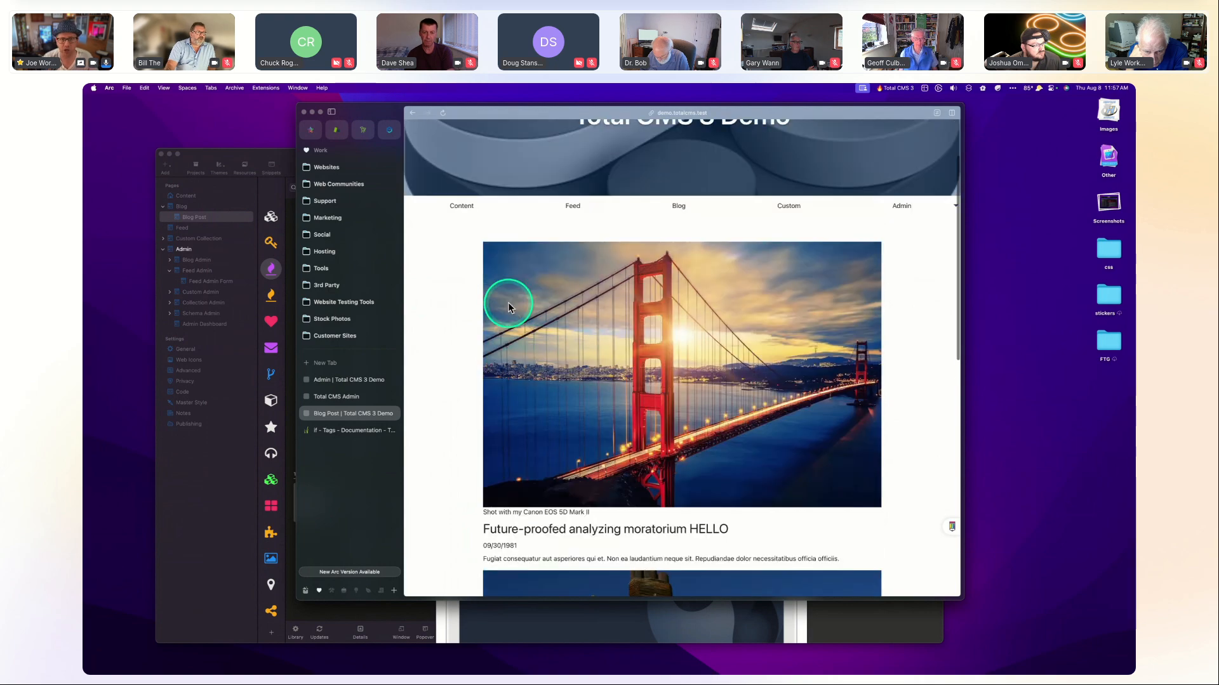
# Open the "Future-proofed cohesive extranet" post from the Blog page and check the area beneath its main image for a camera line.
pyautogui.click(678, 292)
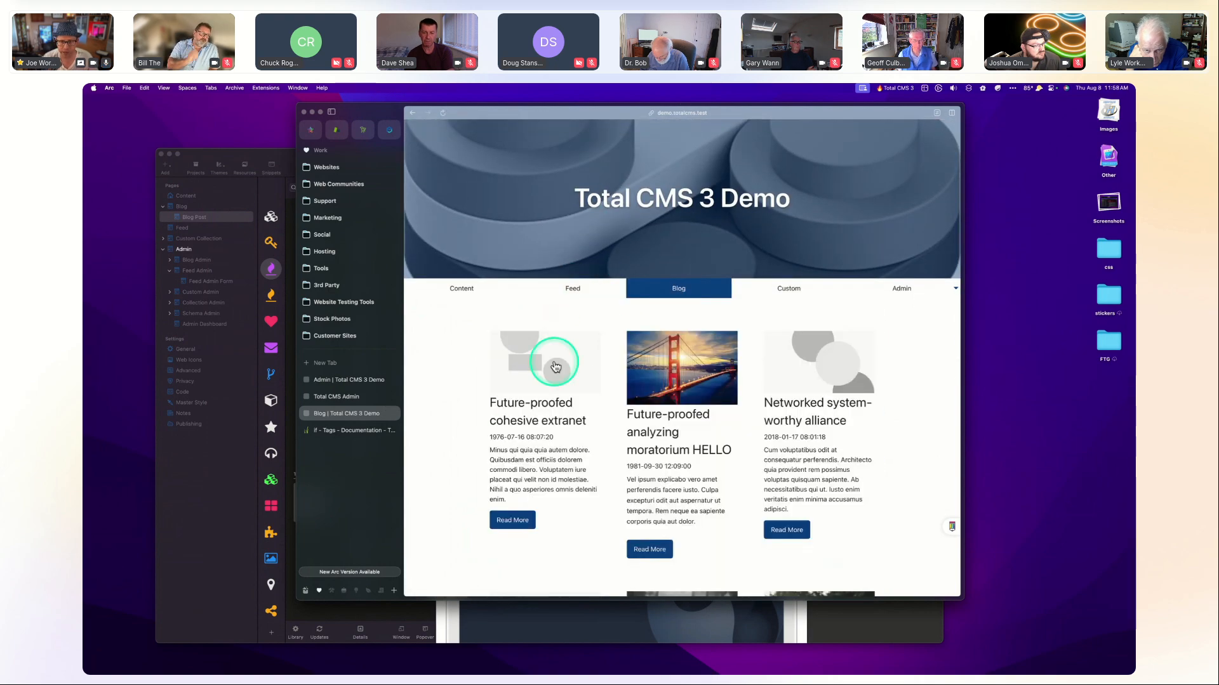
pyautogui.click(534, 380)
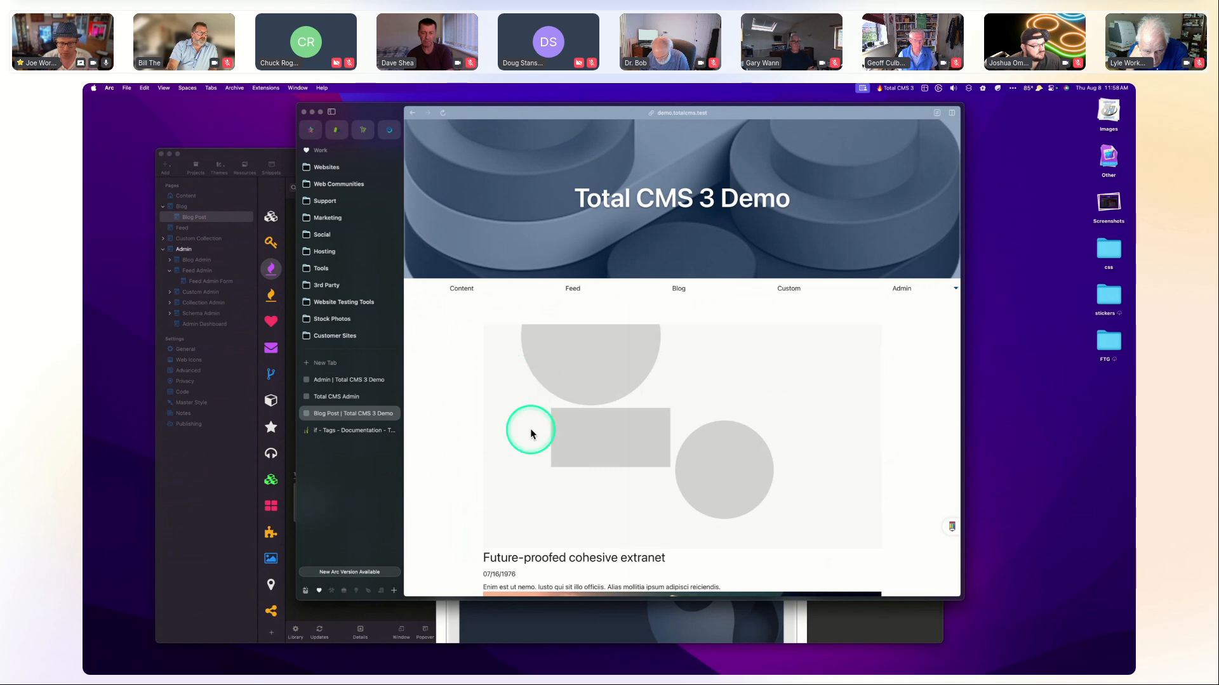
pyautogui.scroll(-3, 517, 379)
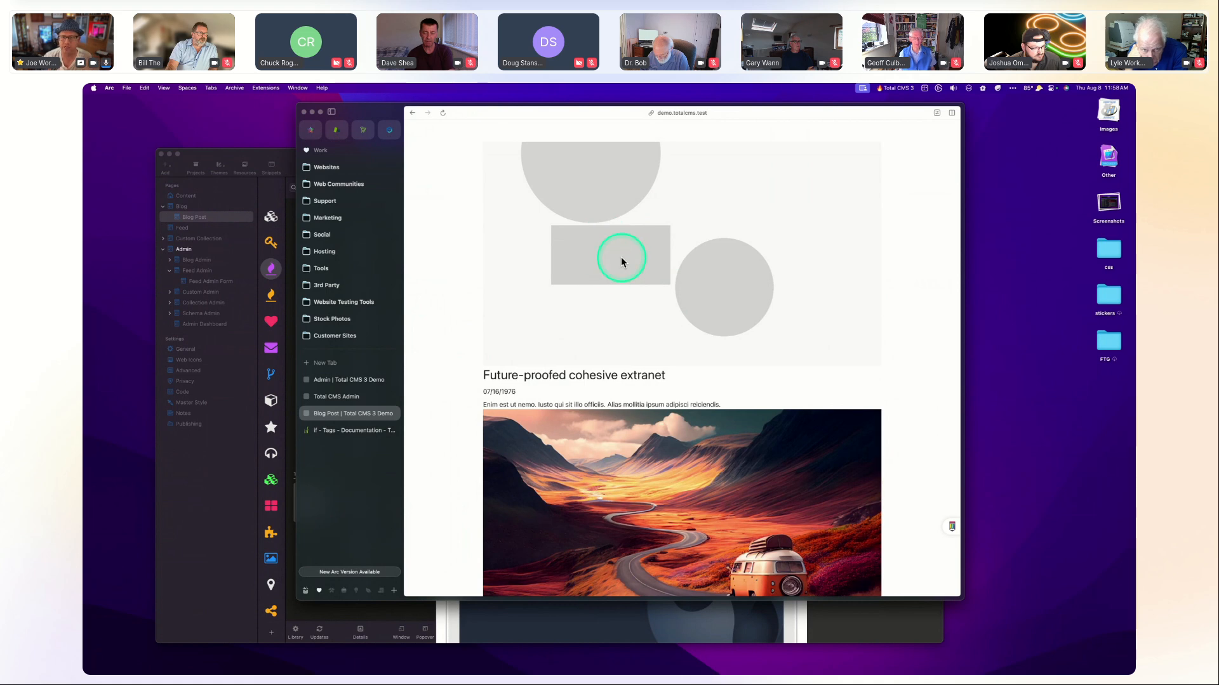
pyautogui.scroll(-1, 626, 255)
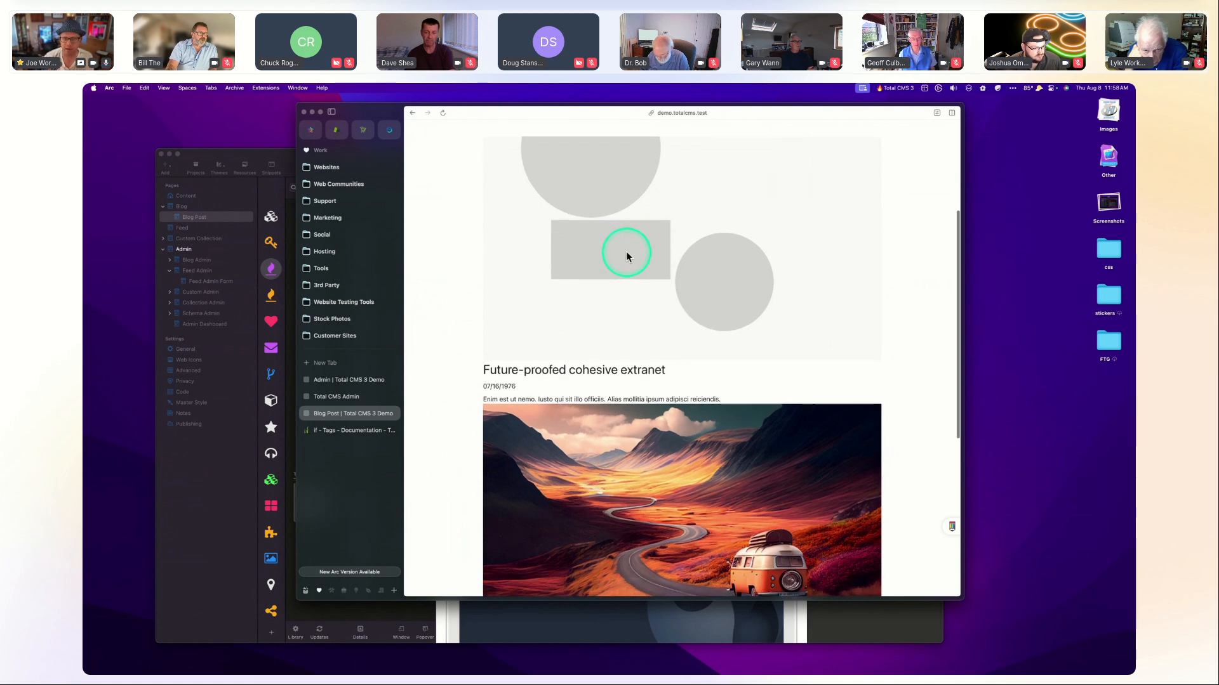
# Switch to RapidWeaver and set the Conditional stack's rule to post.draft == true.
pyautogui.click(212, 479)
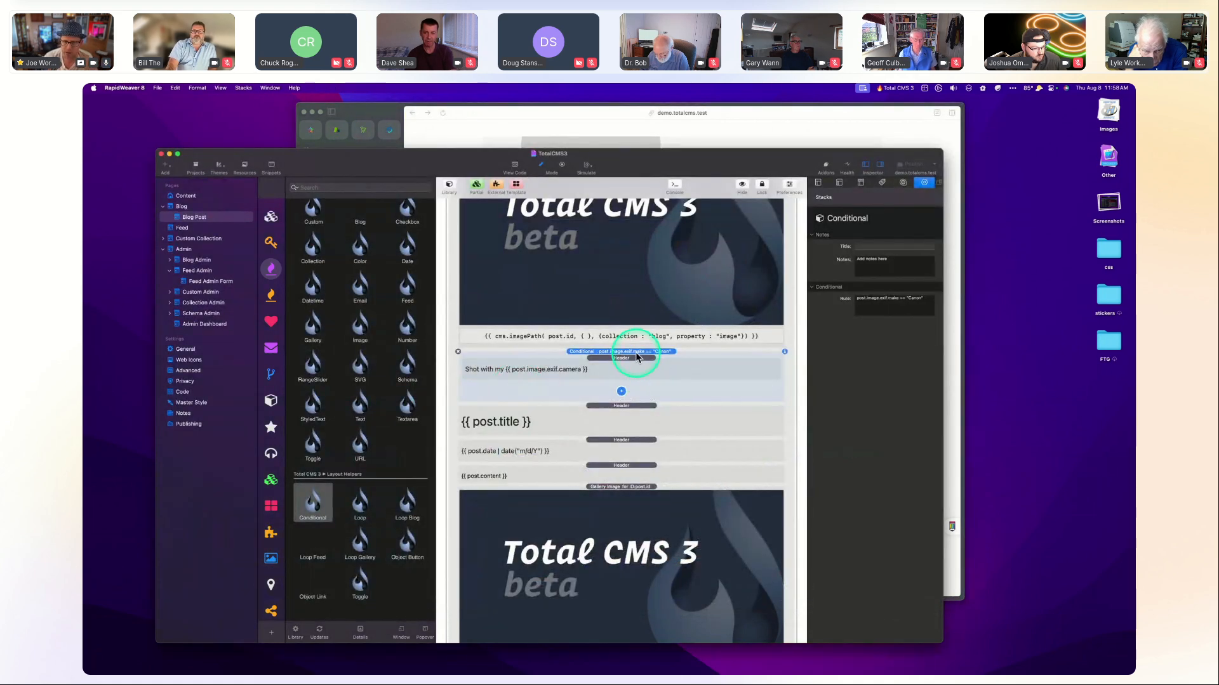
pyautogui.doubleClick(904, 298)
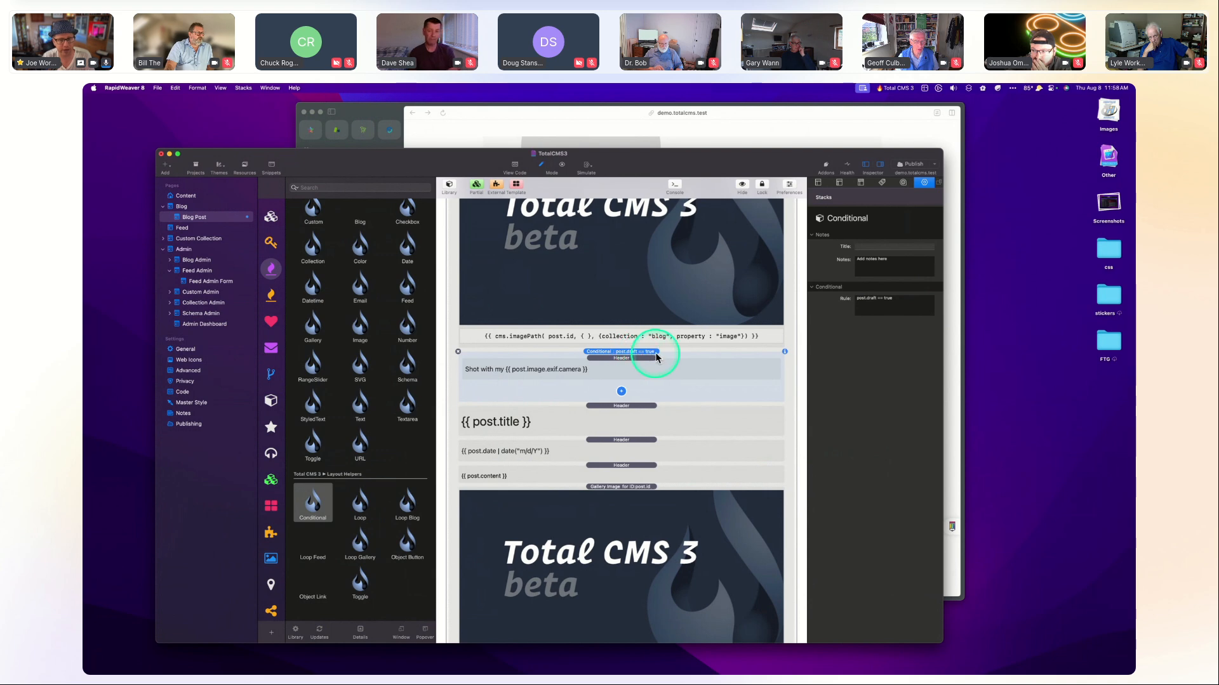
pyautogui.click(597, 383)
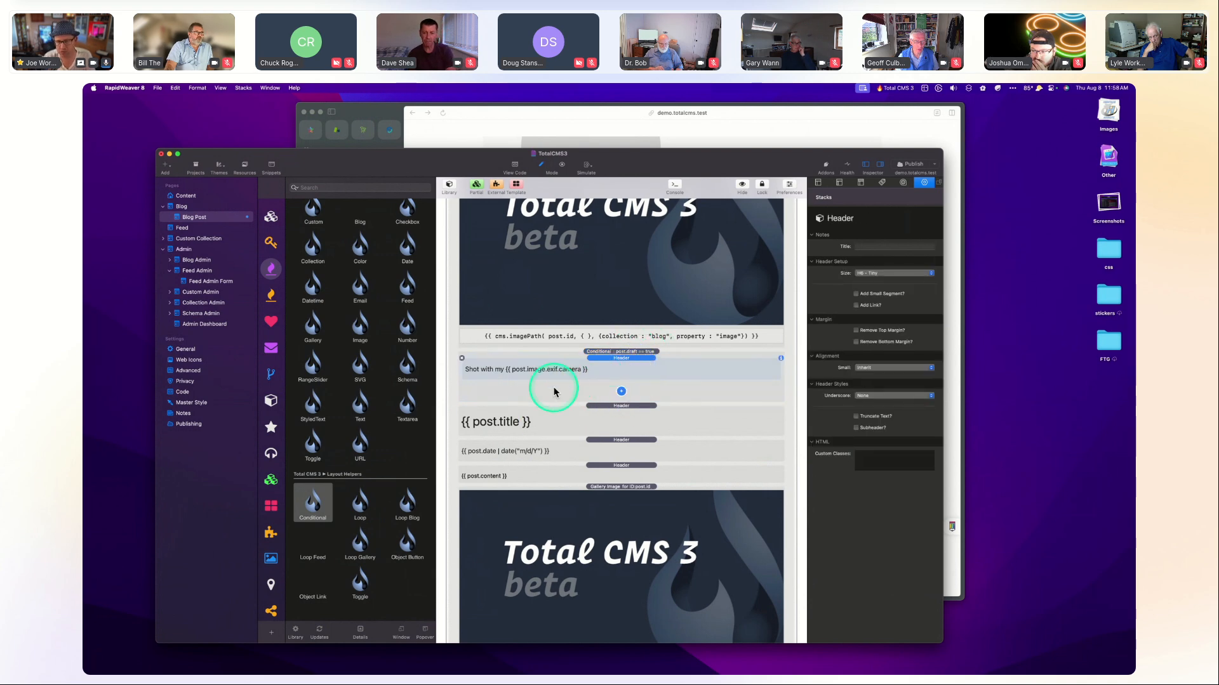
# Add two ELSEIF rules and one ELSE rule below the camera header inside the Conditional stack.
pyautogui.click(614, 357)
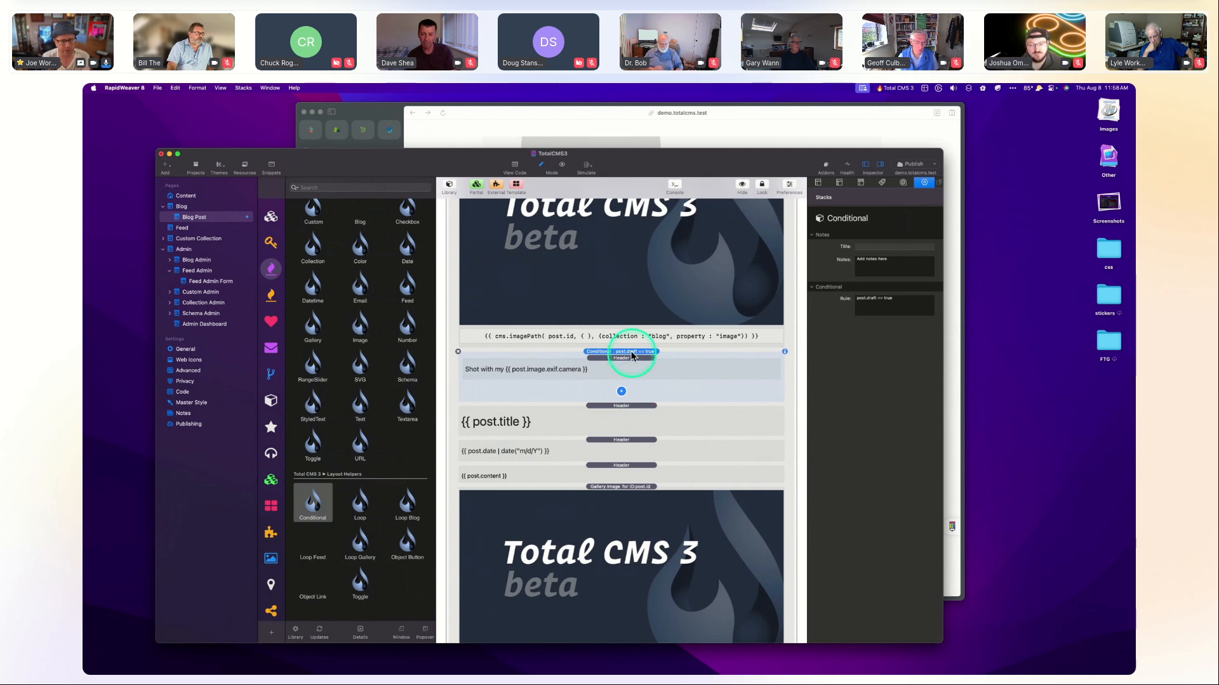
pyautogui.click(622, 393)
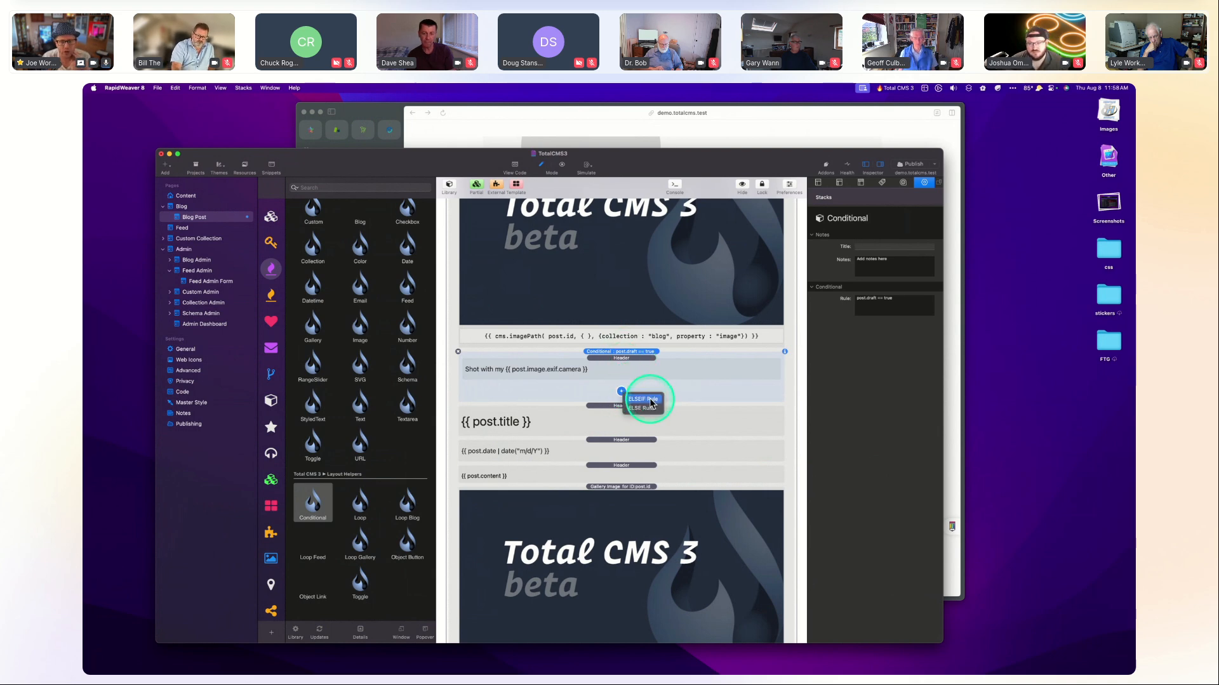
pyautogui.click(643, 400)
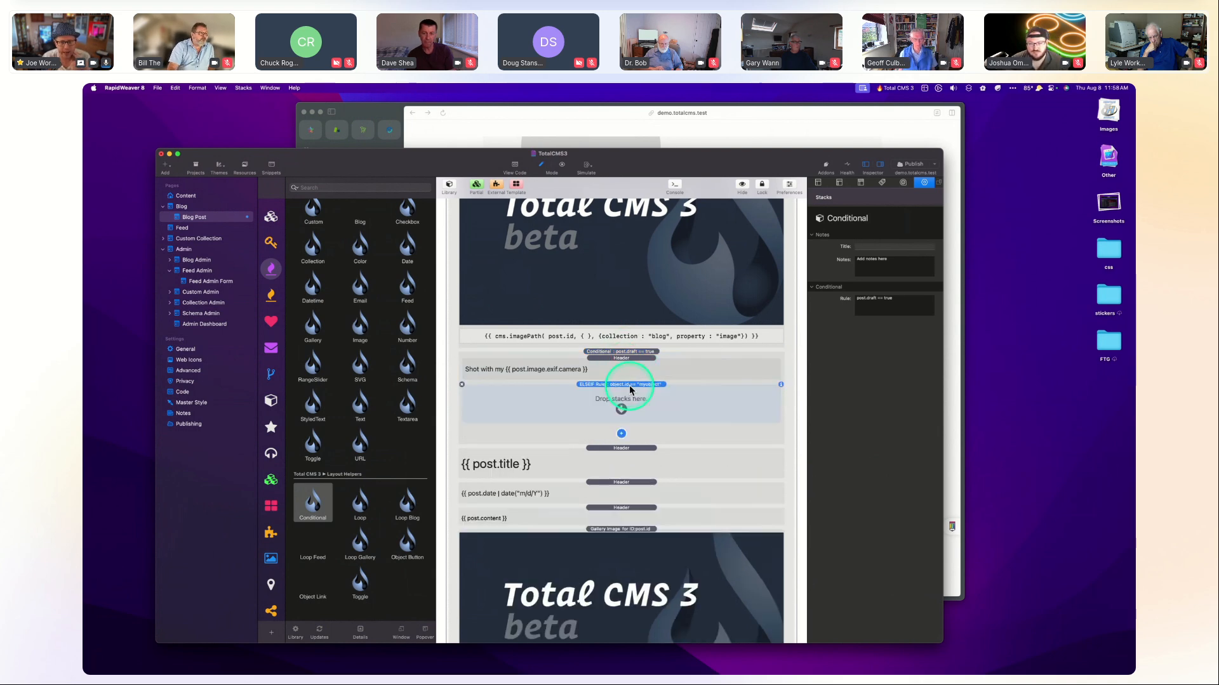
pyautogui.click(618, 352)
pyautogui.click(621, 434)
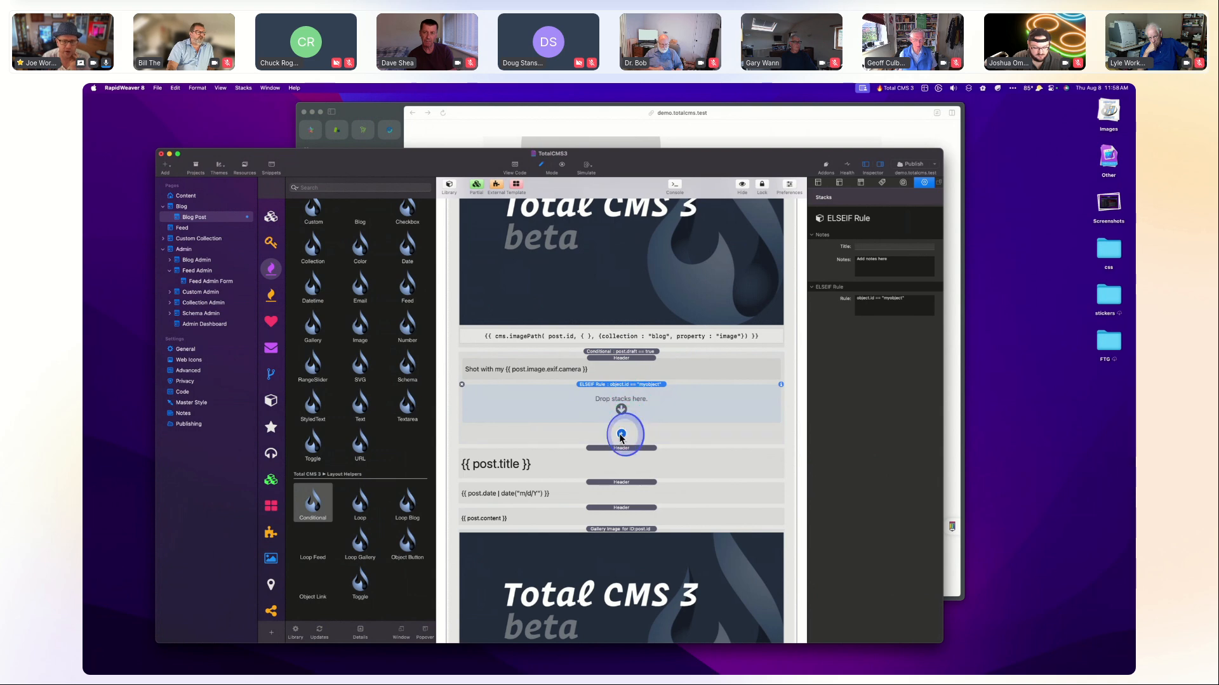
pyautogui.click(620, 443)
pyautogui.click(621, 476)
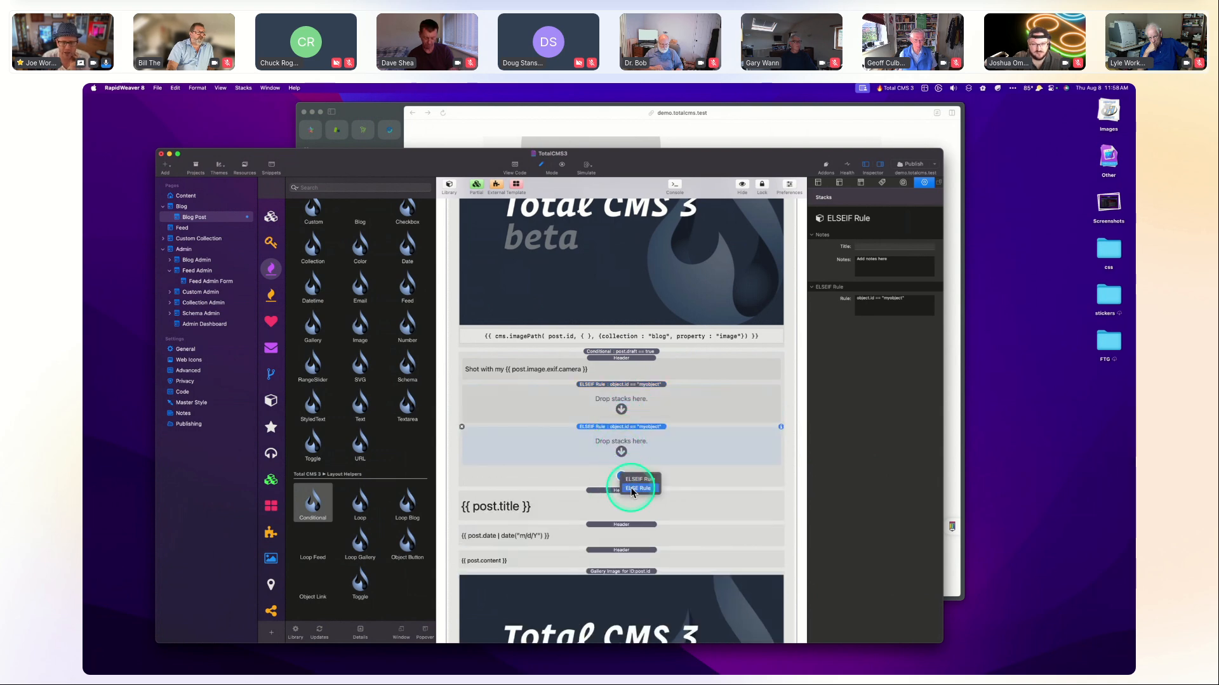
pyautogui.click(647, 489)
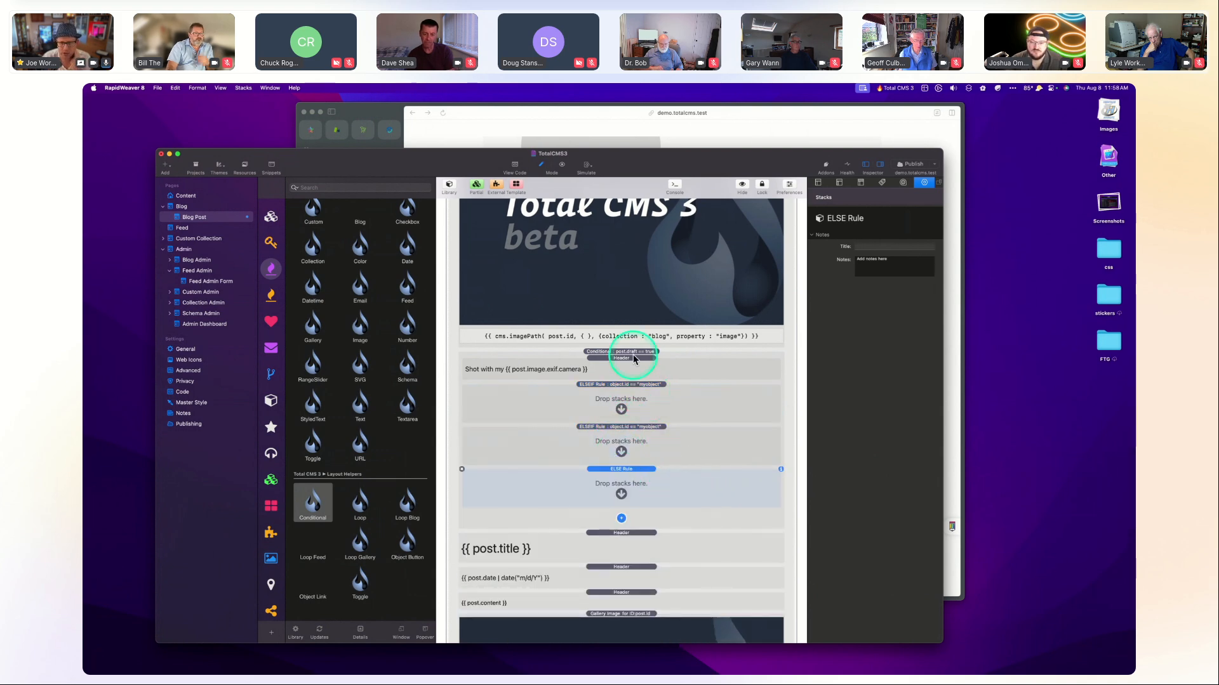
# Go through the Conditional stack's branches in order and delete both ELSEIF rules and the ELSE rule.
pyautogui.click(626, 352)
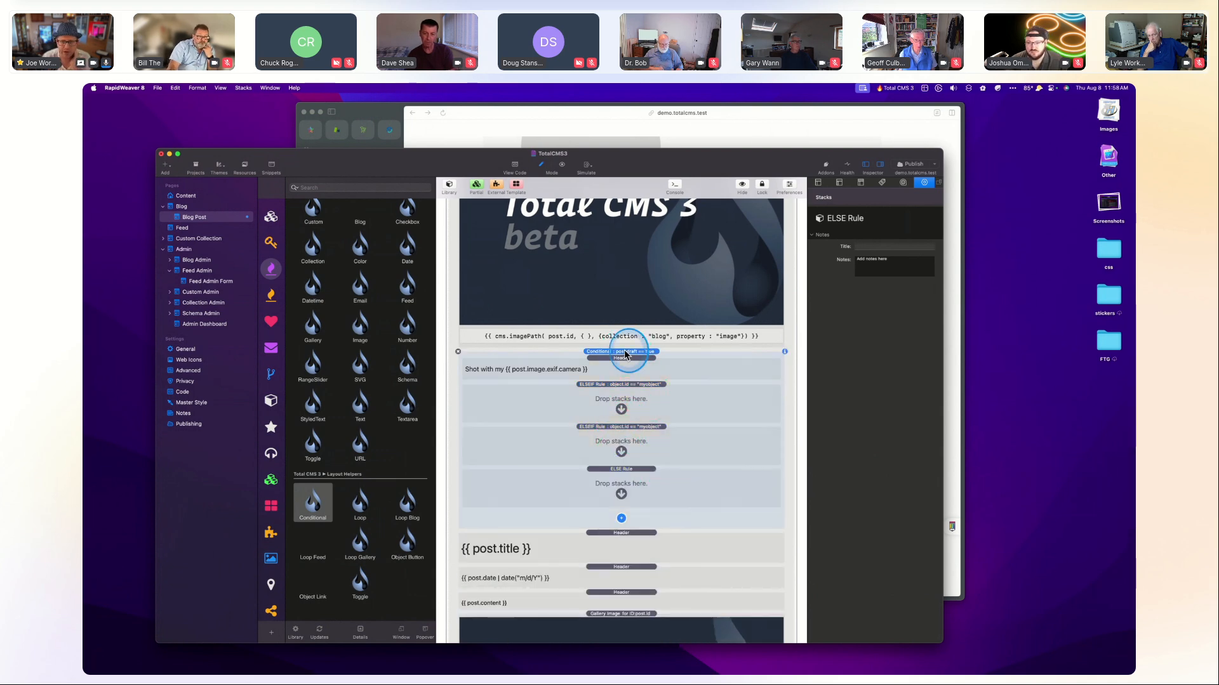
pyautogui.click(646, 385)
pyautogui.click(652, 427)
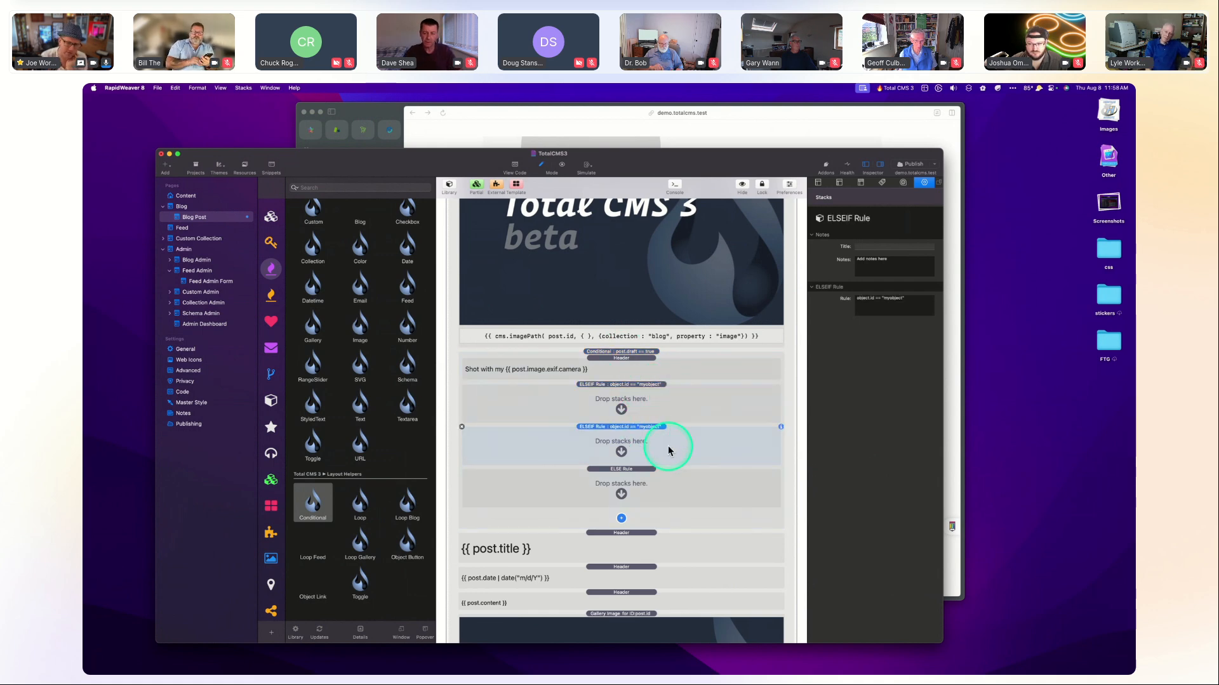
pyautogui.click(648, 480)
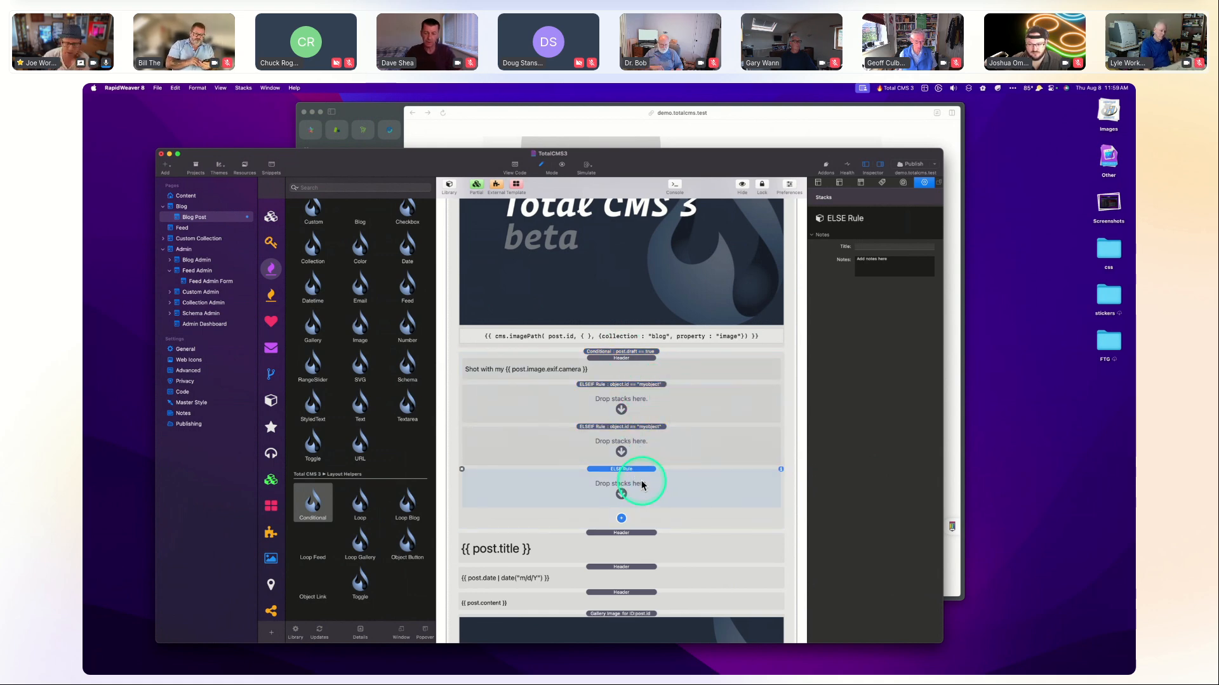
pyautogui.press('BackSpace')
pyautogui.press('BackSpace')
pyautogui.press('BackSpace')
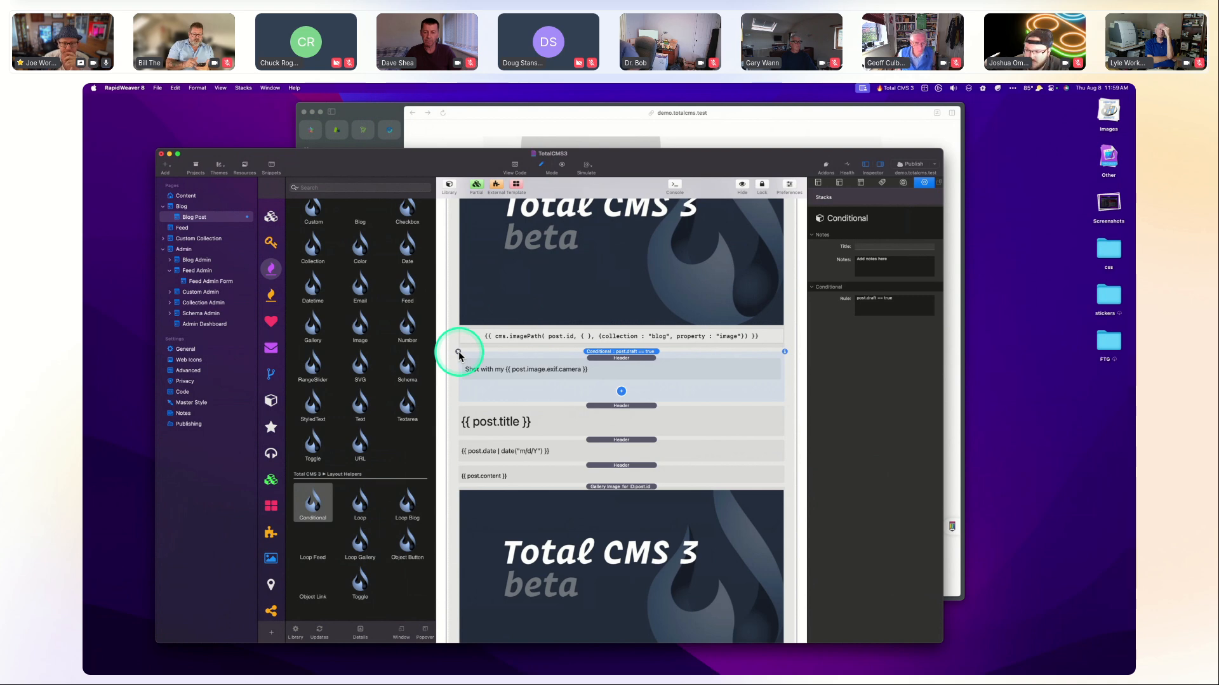
pyautogui.click(370, 505)
pyautogui.click(410, 506)
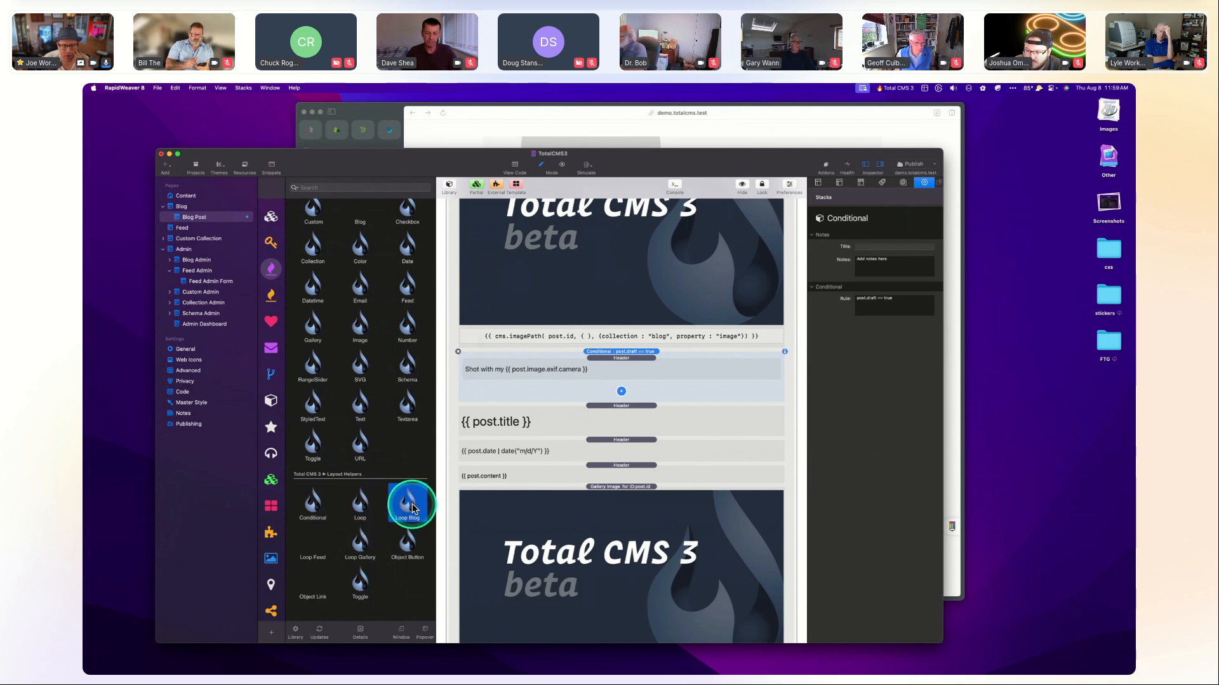
pyautogui.click(406, 506)
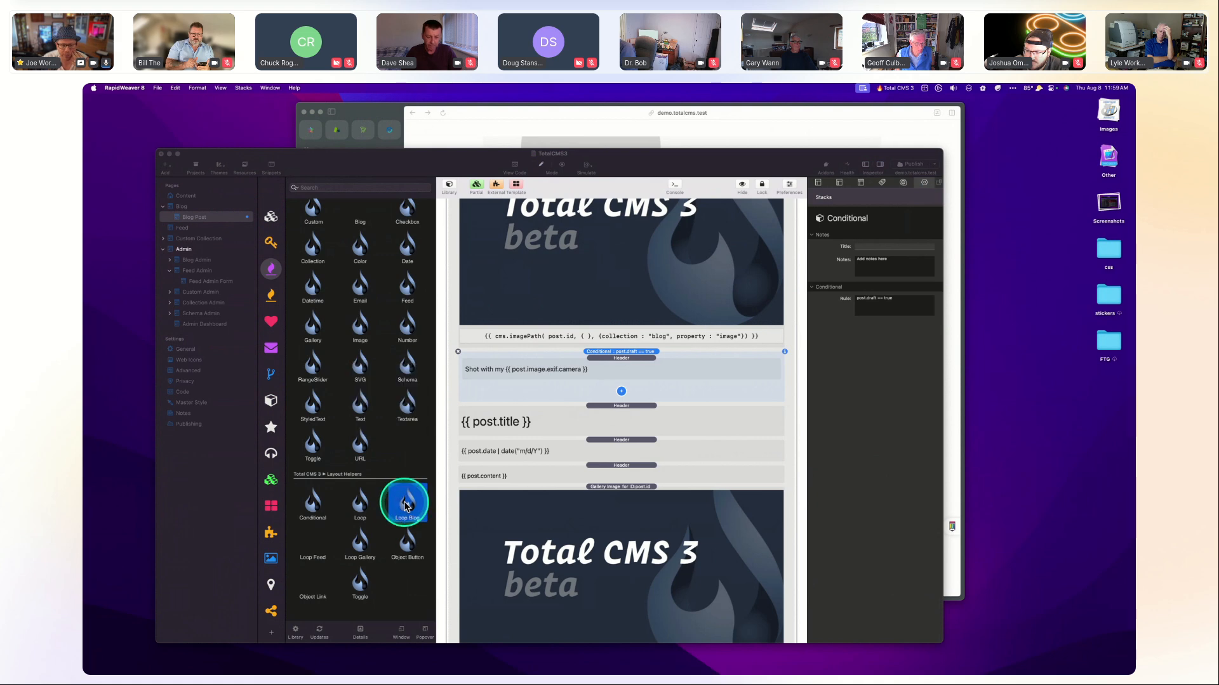
pyautogui.click(363, 547)
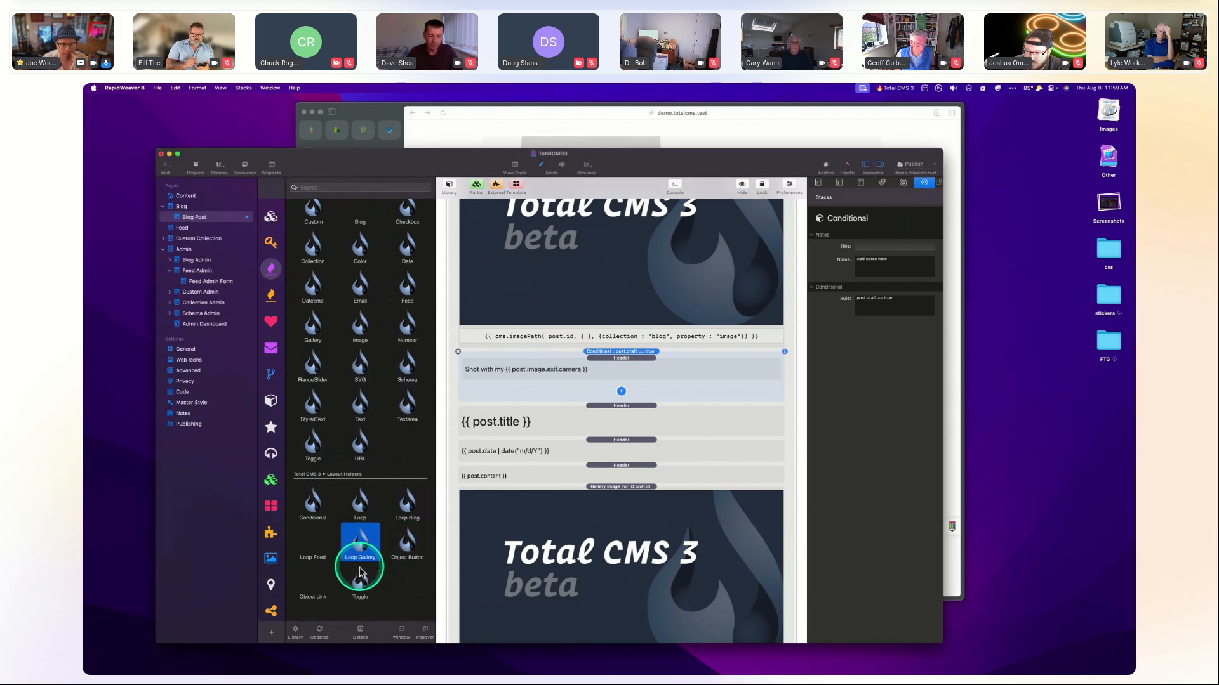
# Add a Toggle stack above the Conditional and move the "Shot with my" camera header out of the Conditional to above the Toggle.
pyautogui.moveTo(360, 574); pyautogui.dragTo(654, 354)
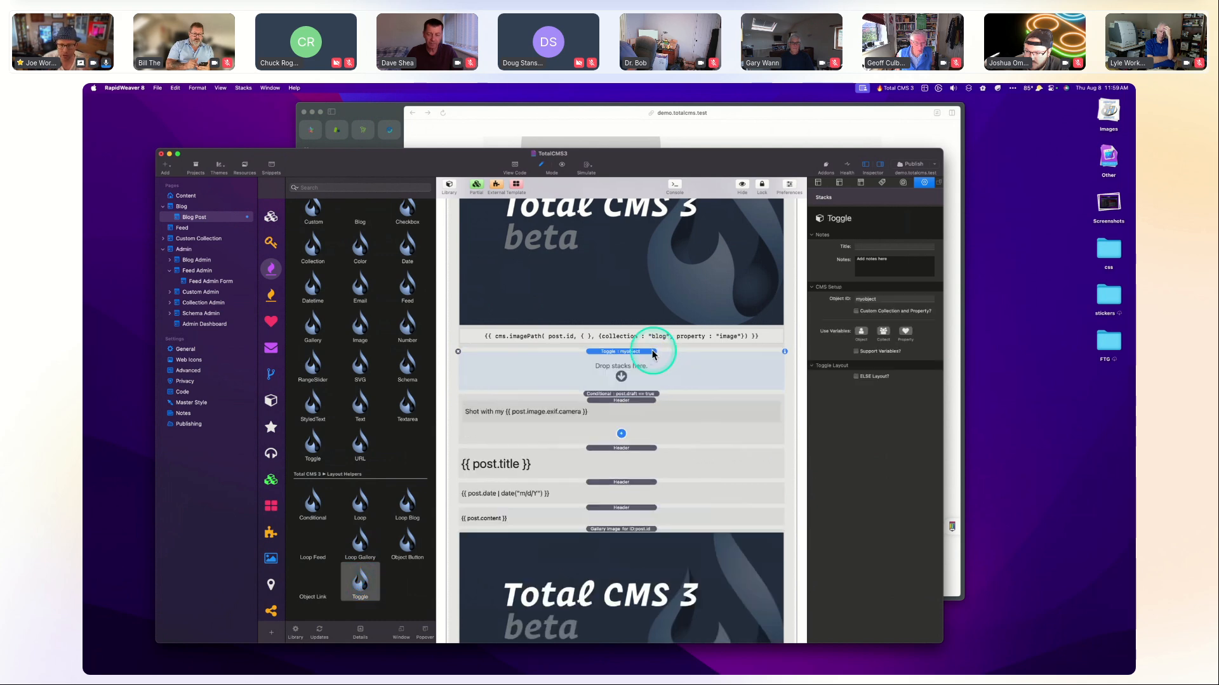
pyautogui.click(625, 395)
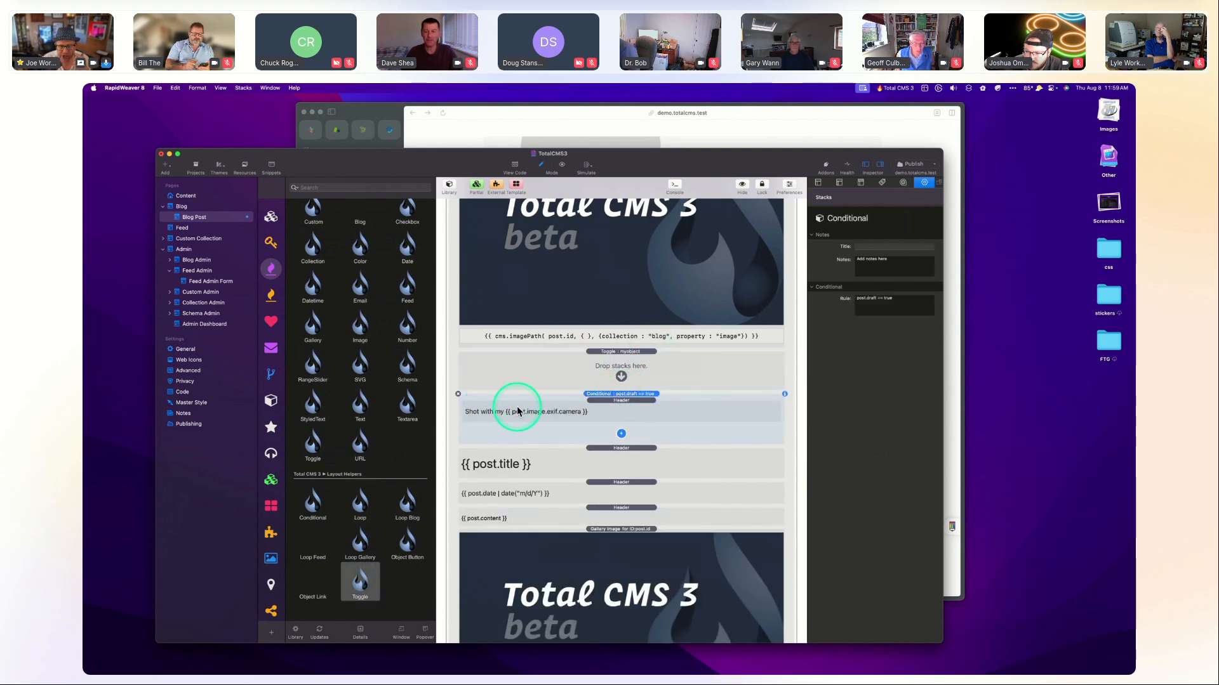
pyautogui.moveTo(518, 411); pyautogui.dragTo(587, 349)
pyautogui.click(612, 436)
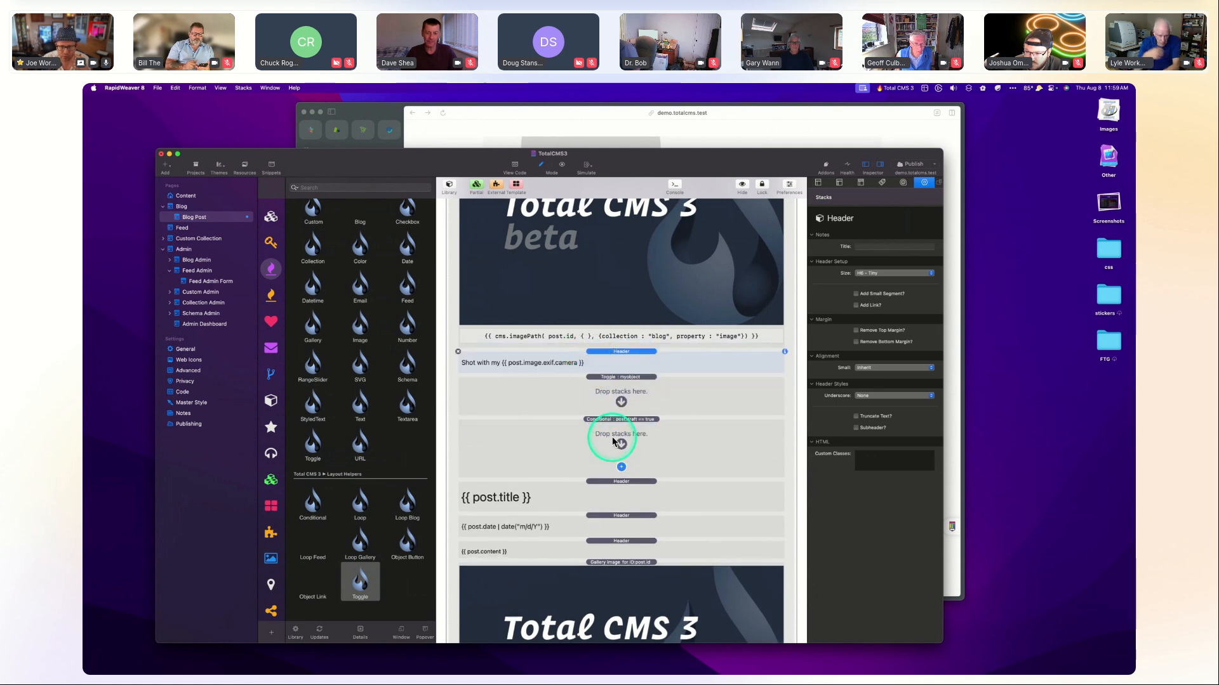
# Configure the Toggle with object ID post.id as an object variable and a custom collection and property, using collection blog and property draft.
pyautogui.click(614, 401)
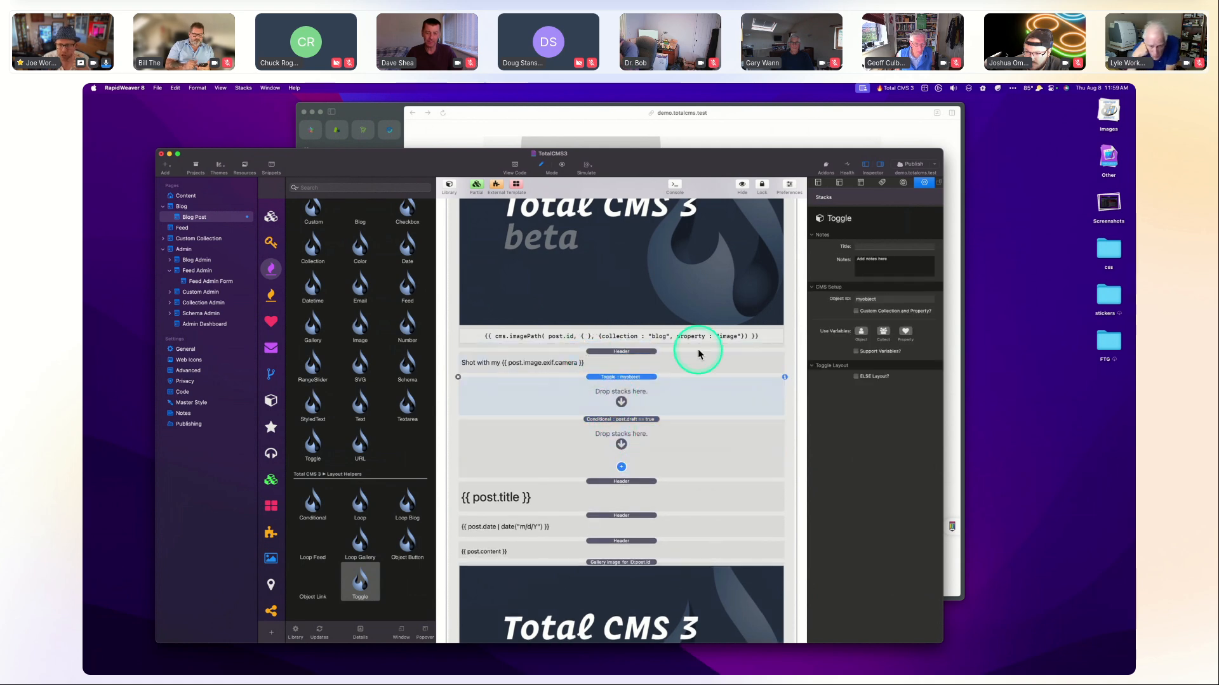
pyautogui.click(895, 298)
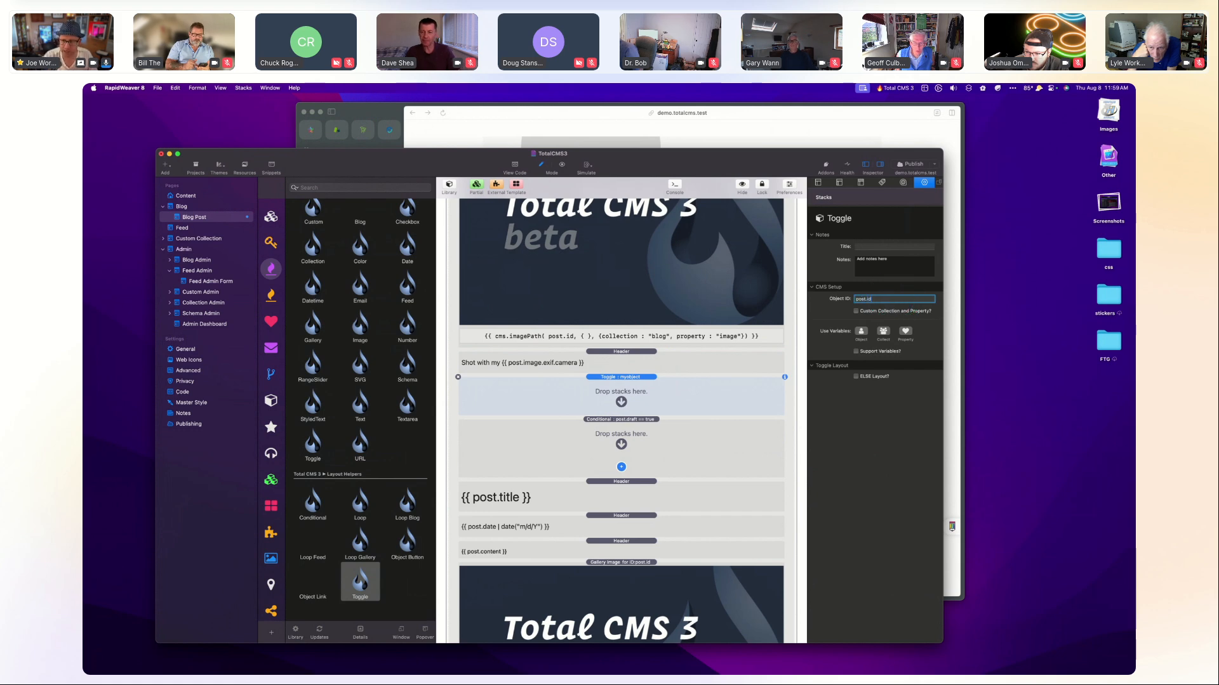
pyautogui.click(861, 331)
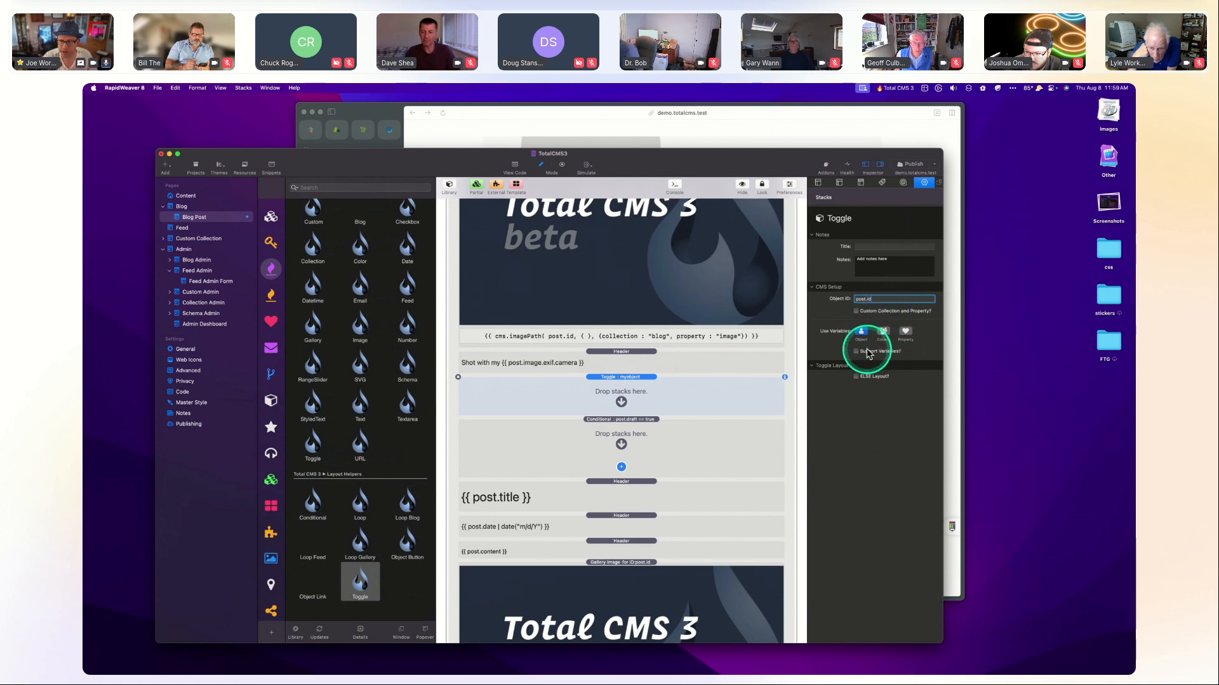
pyautogui.click(855, 311)
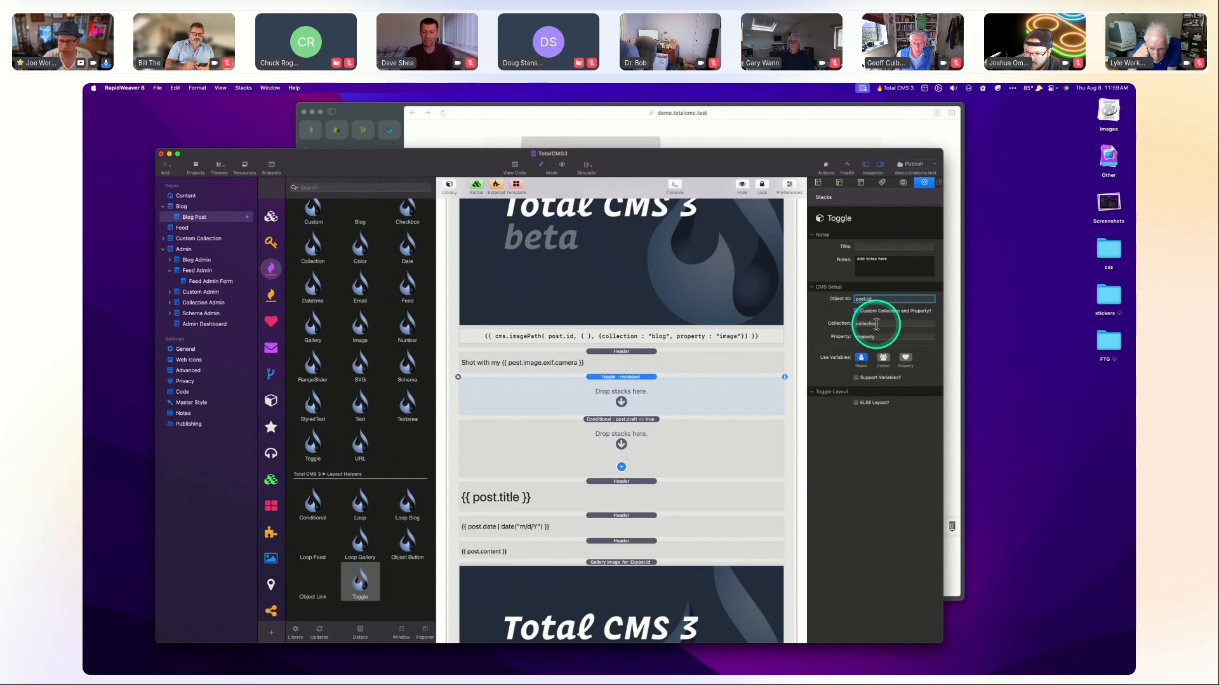
pyautogui.click(877, 325)
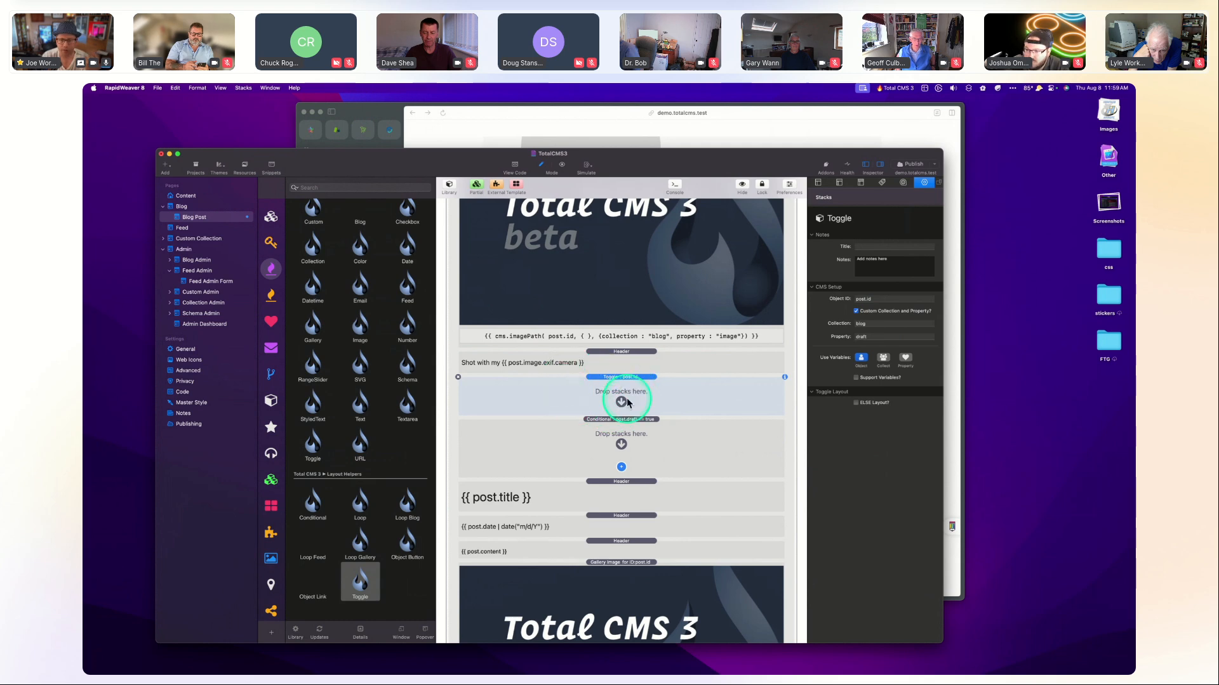
# Delete the empty Conditional stack below the Toggle.
pyautogui.click(629, 433)
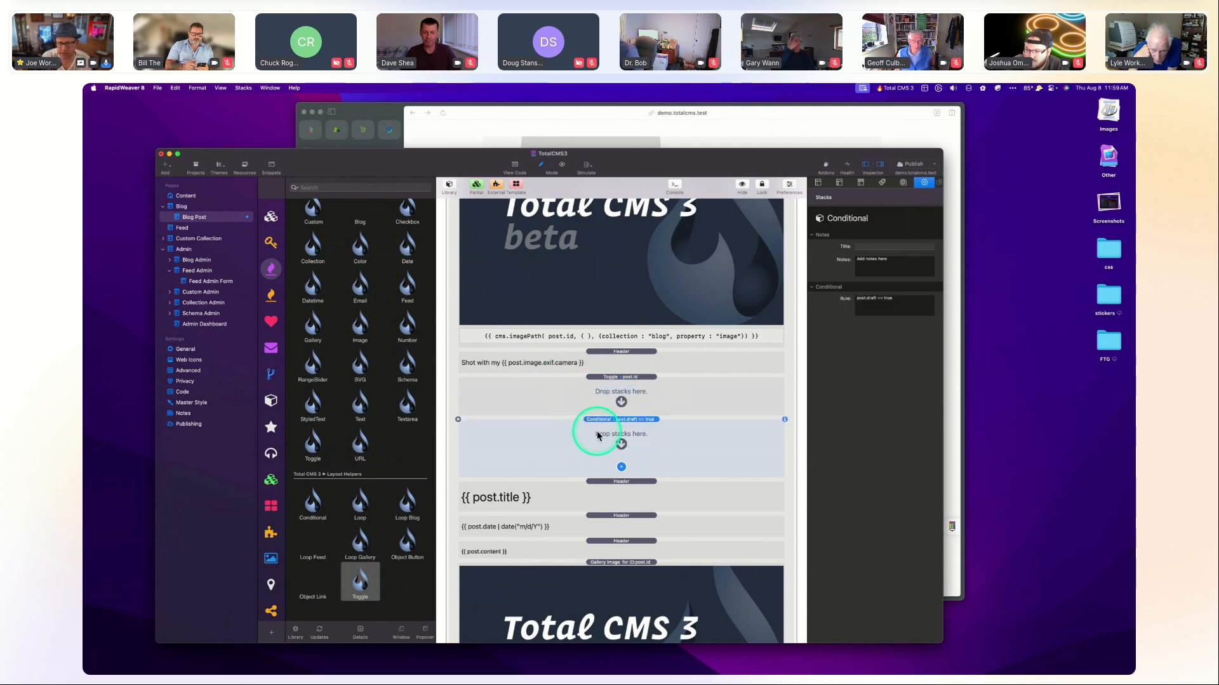
pyautogui.click(458, 419)
# Try the Toggle's ELSE layout with its "When Toggle is Off" area, and switch the option back off.
pyautogui.click(625, 381)
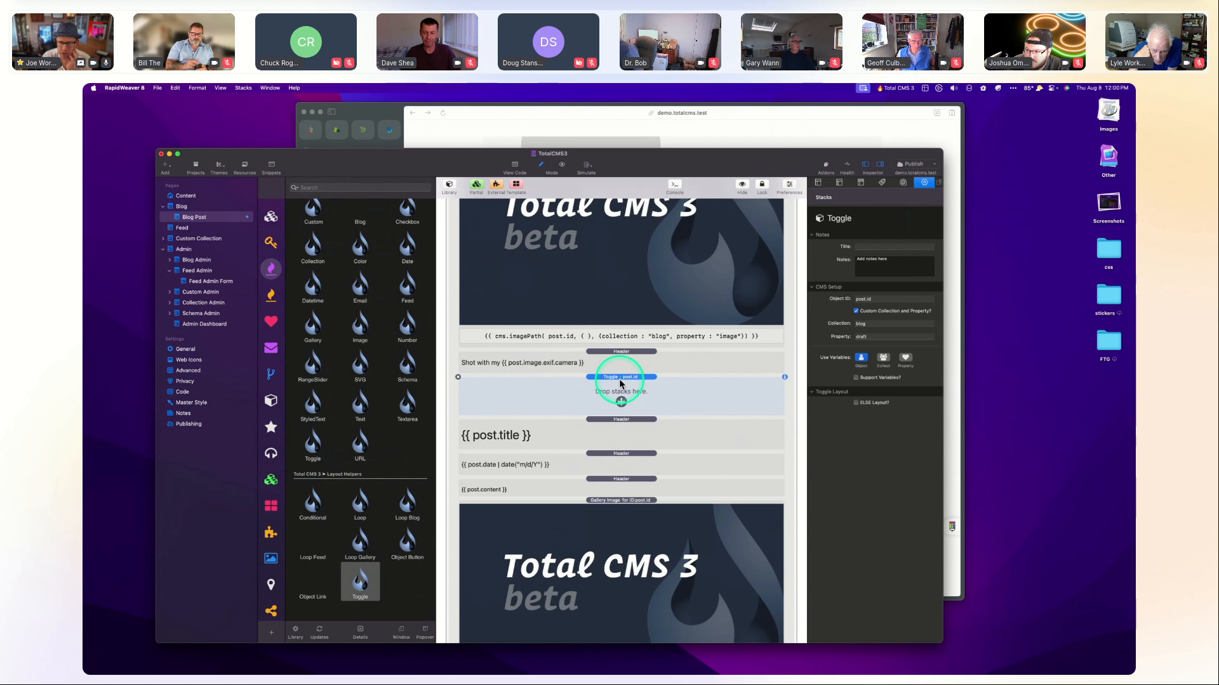
pyautogui.click(856, 403)
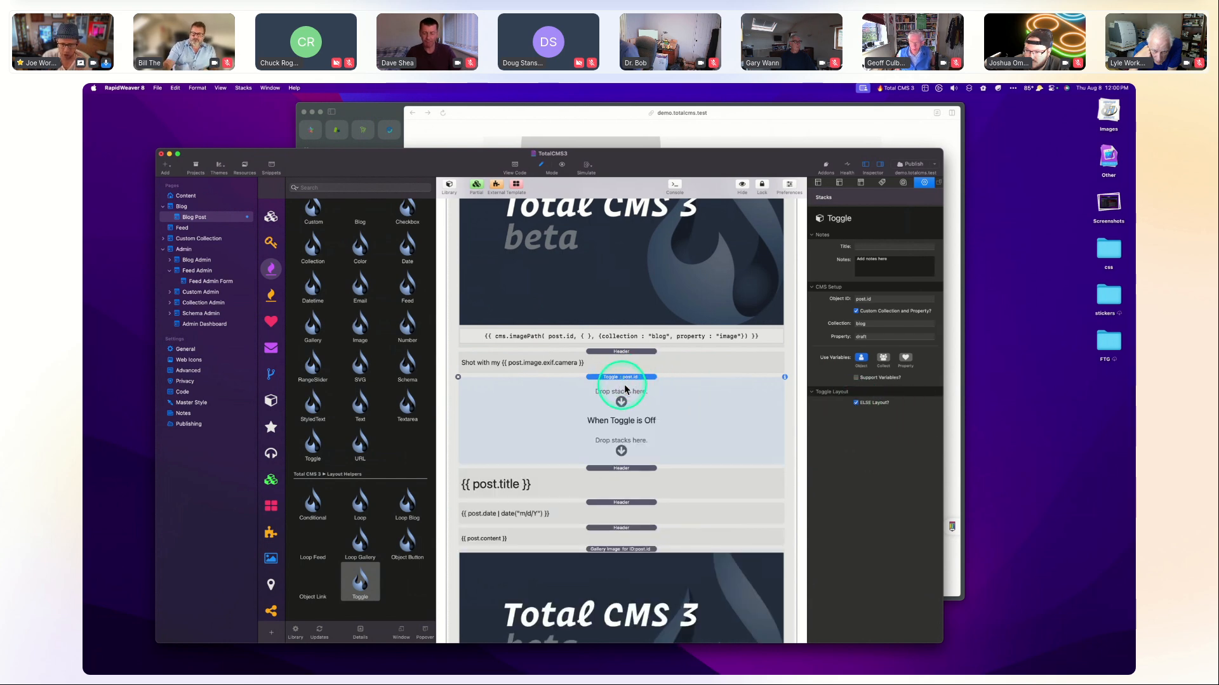
pyautogui.click(616, 447)
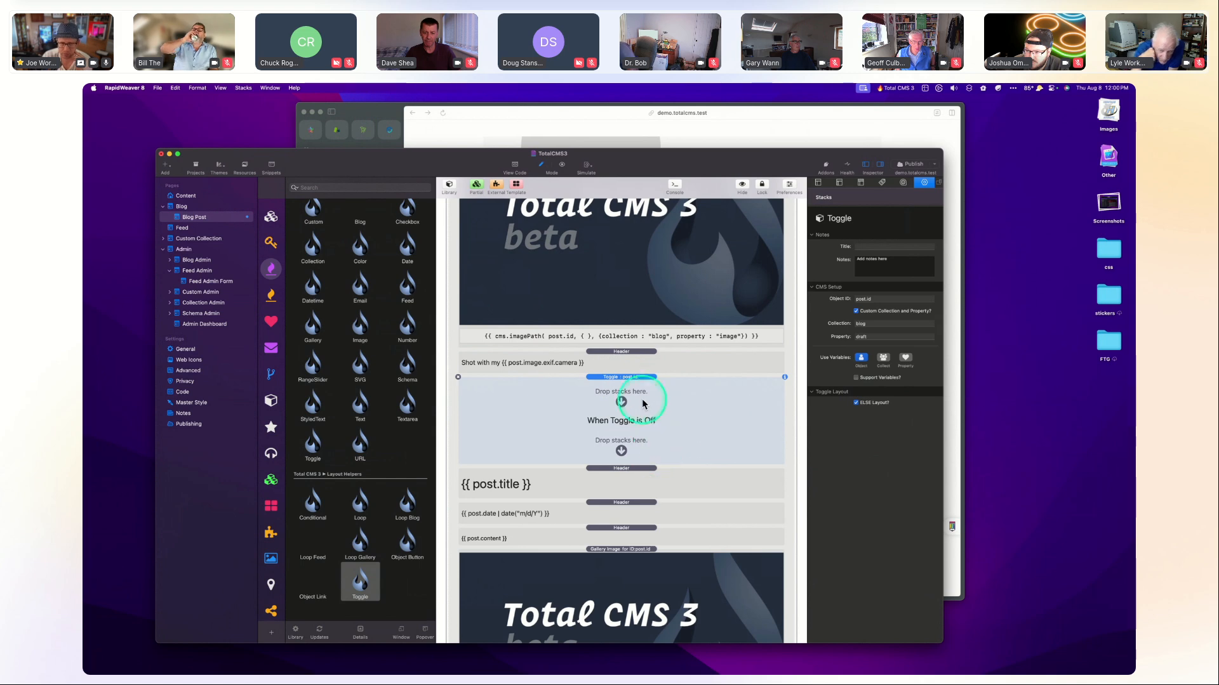
pyautogui.click(856, 403)
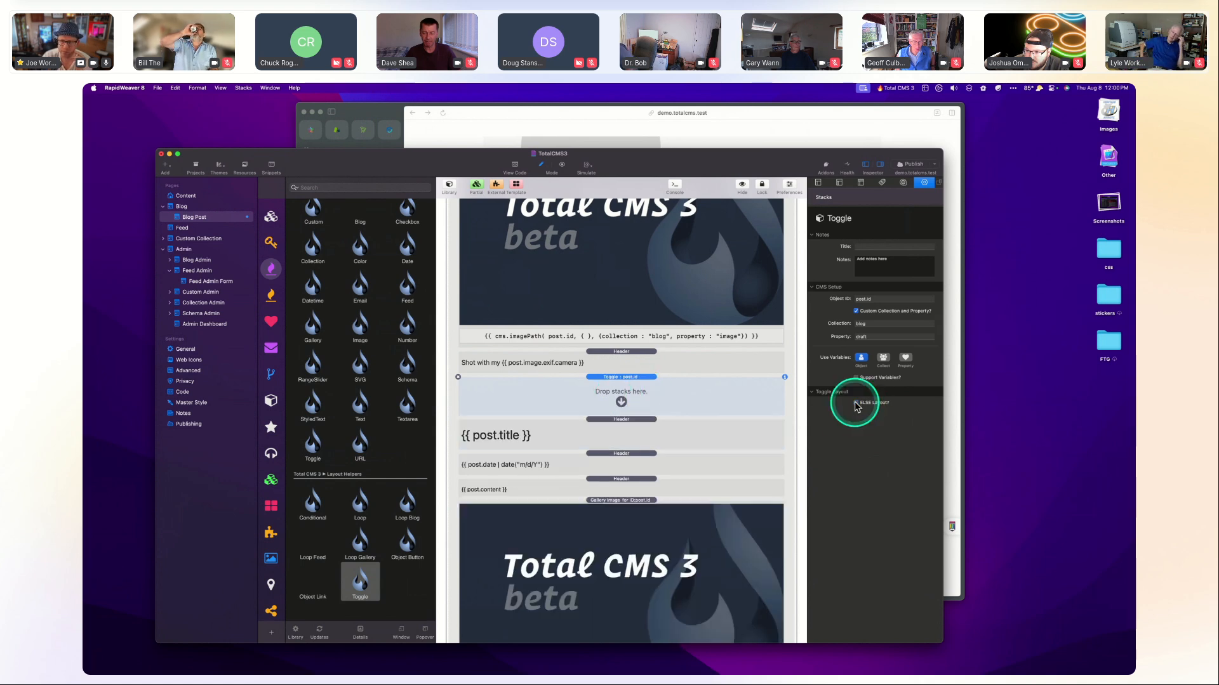
pyautogui.click(856, 311)
# Switch to Arc, try to start a new collection in Total CMS Admin, and return to the mygallery page.
pyautogui.click(740, 116)
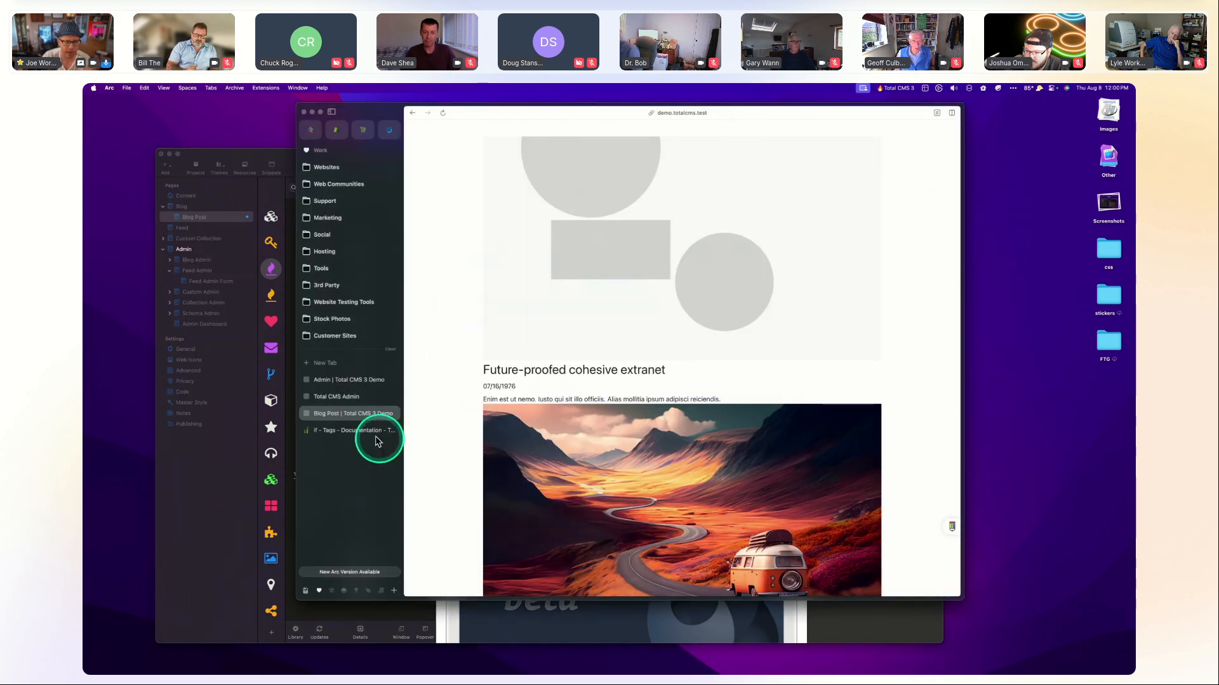
pyautogui.click(323, 398)
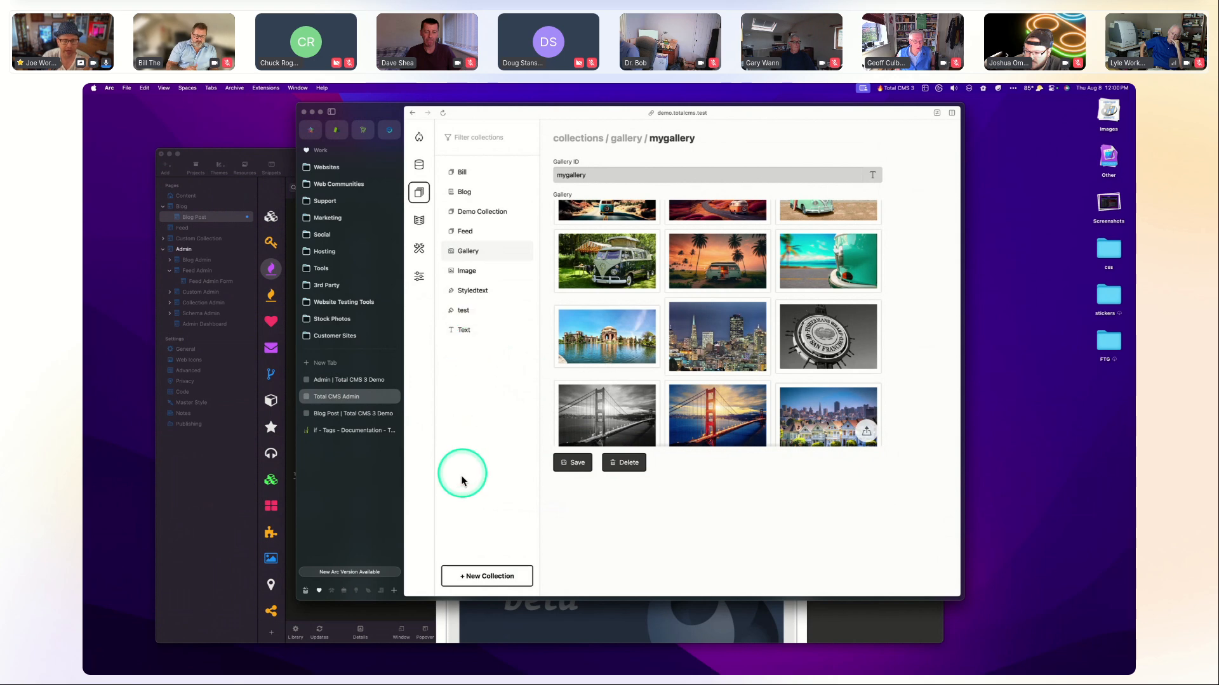
pyautogui.click(477, 579)
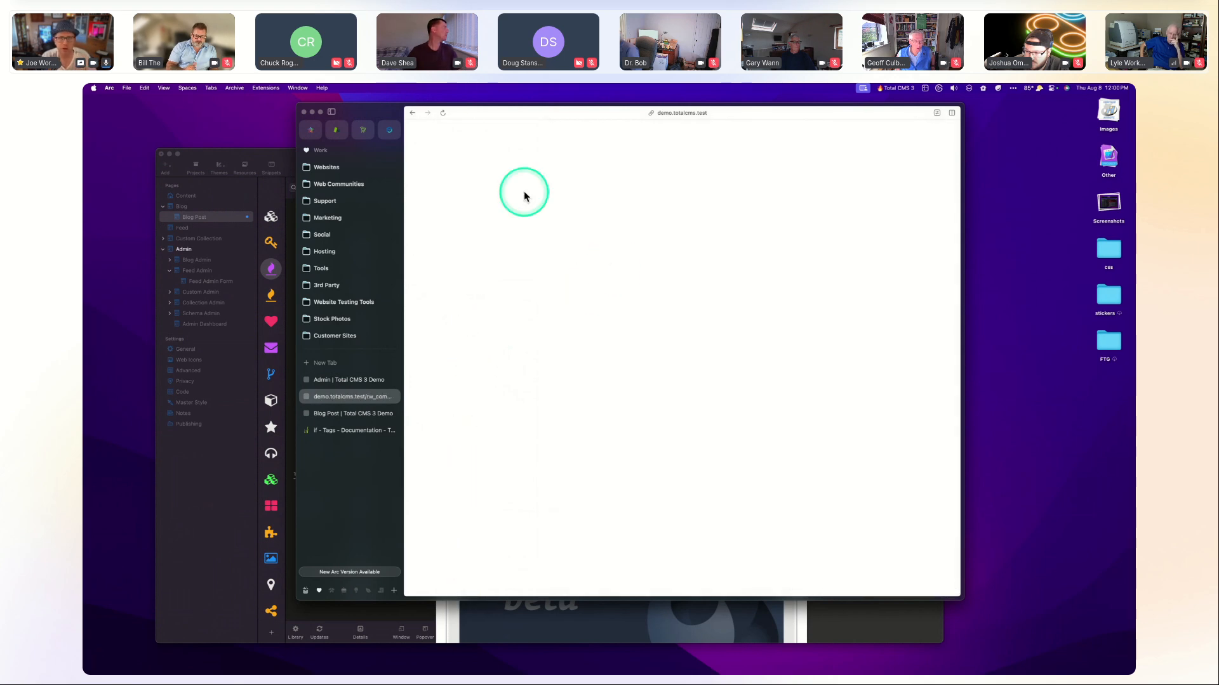
pyautogui.click(412, 112)
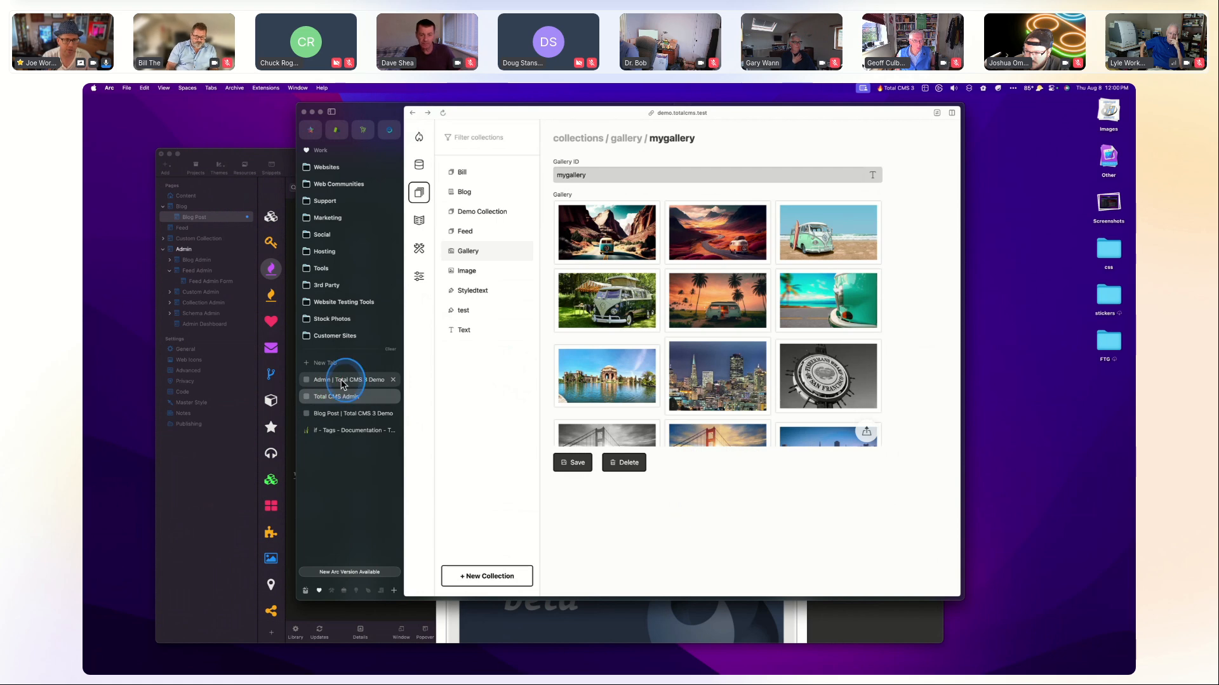
# Load the Total CMS admin at totalcms.test/admin in the tab showing the demo site's Admin page.
pyautogui.click(348, 383)
pyautogui.press('super+l')
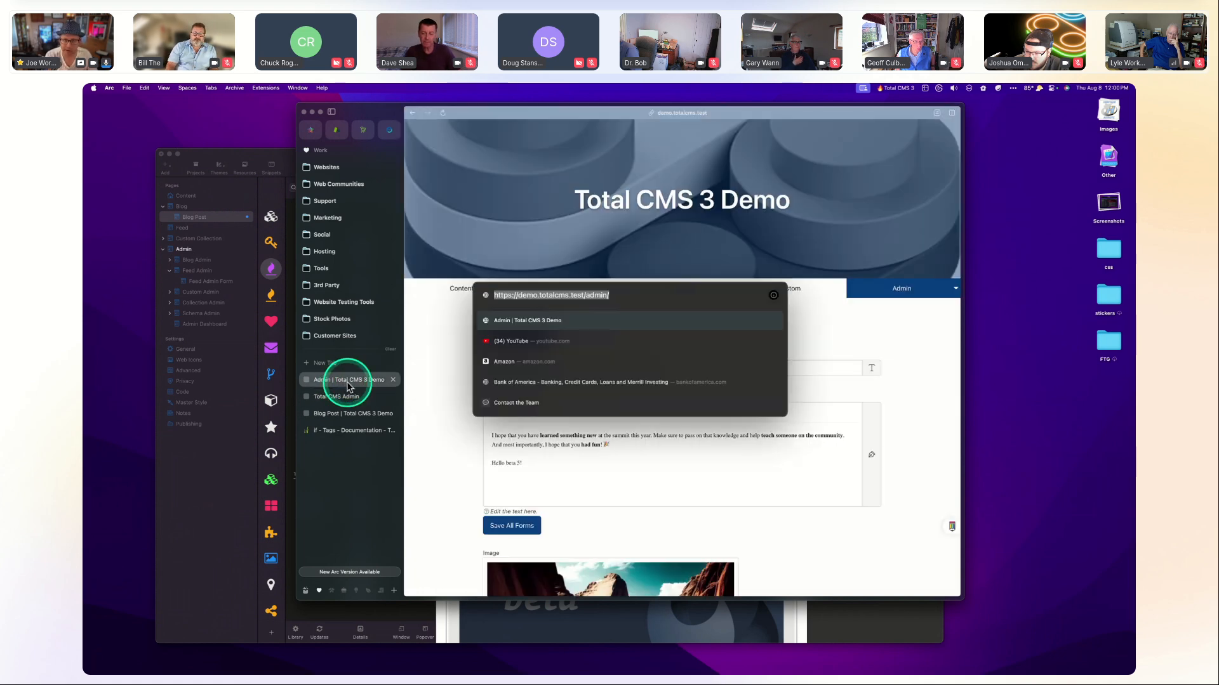
pyautogui.write('test')
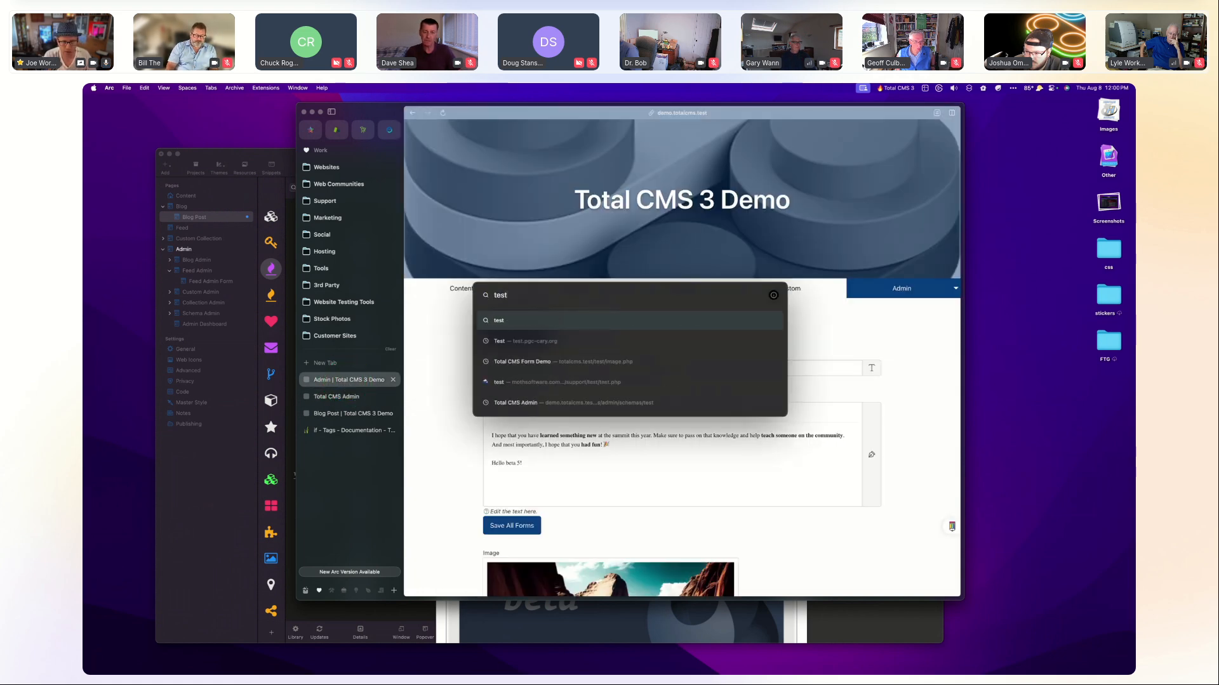
pyautogui.write('ot')
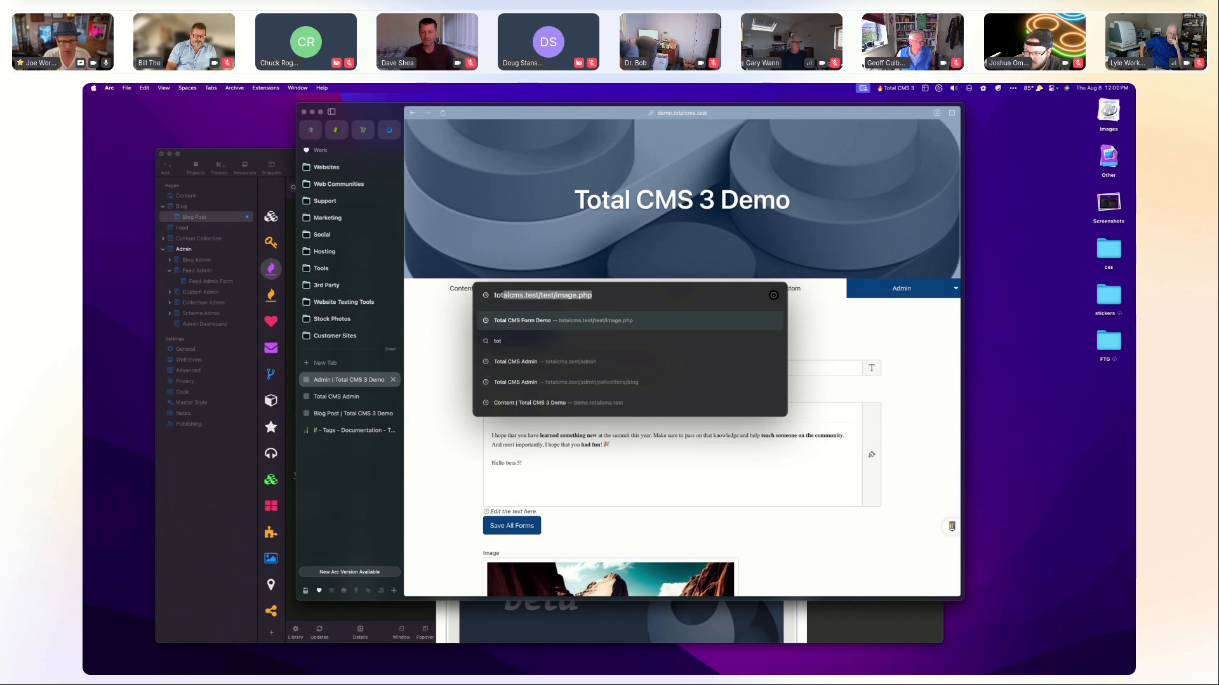
pyautogui.press('Right')
pyautogui.write('ad')
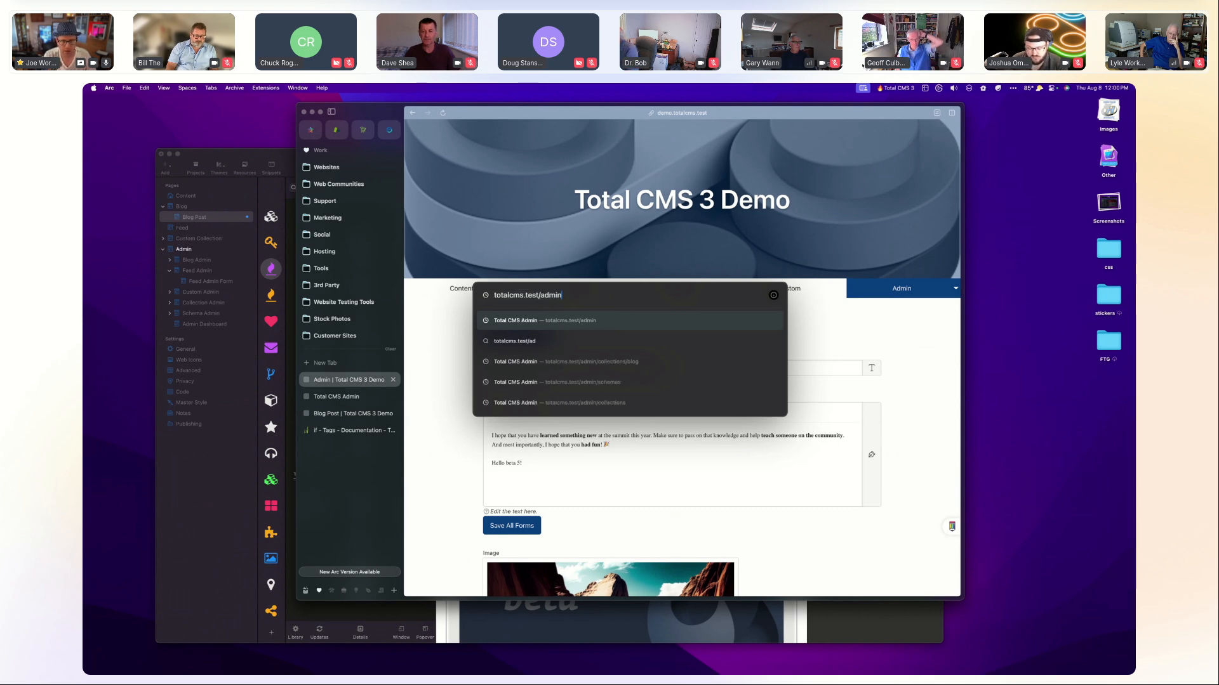
pyautogui.press('Return')
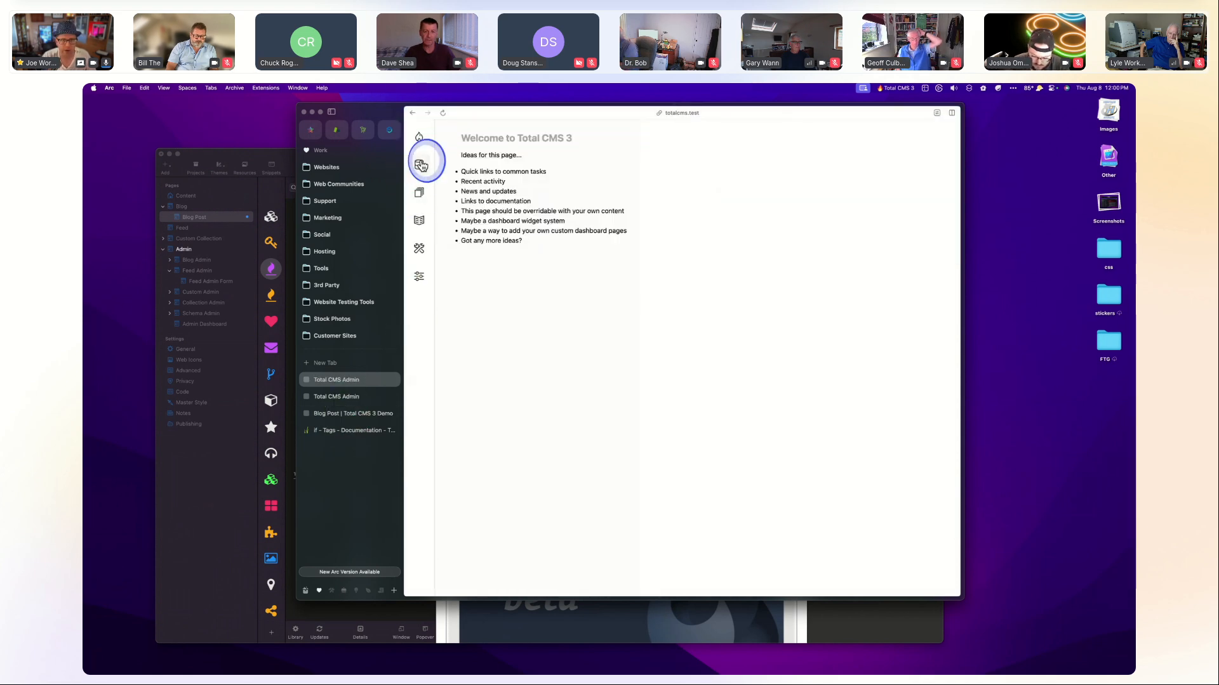
# Open the Toggle collection in the admin to list its objects.
pyautogui.click(421, 165)
pyautogui.click(420, 192)
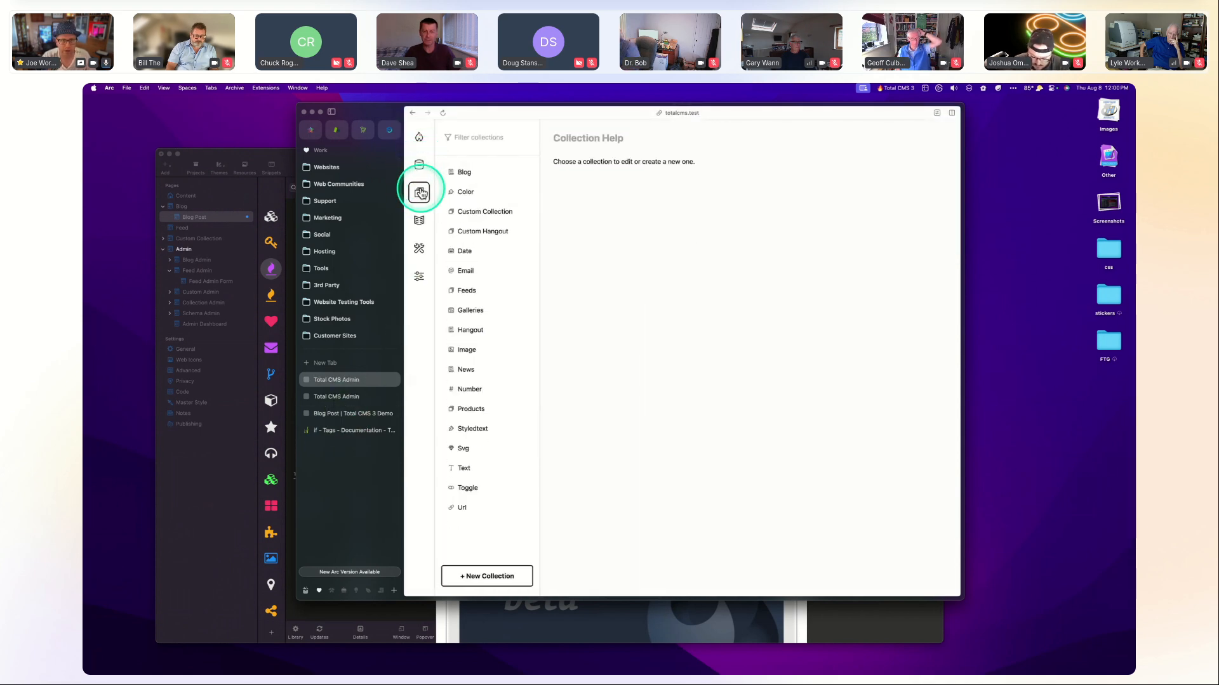
pyautogui.click(470, 491)
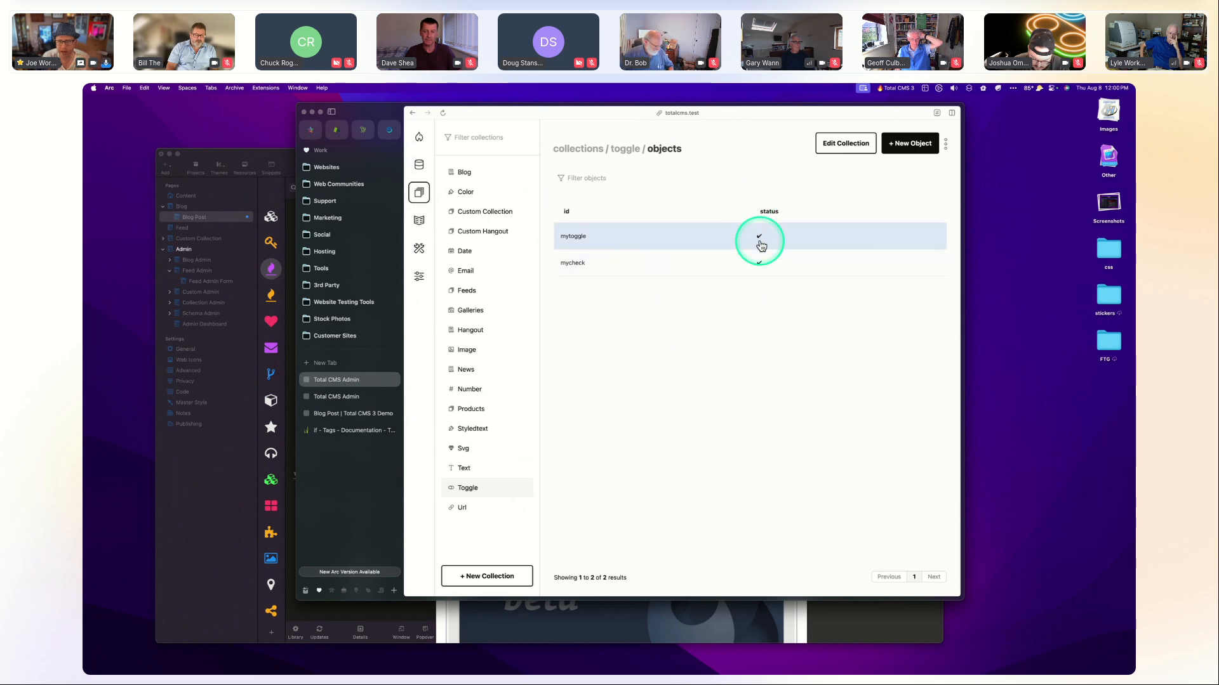
# Switch to RapidWeaver and turn off the object variable option for the Toggle stack's object ID.
pyautogui.click(225, 525)
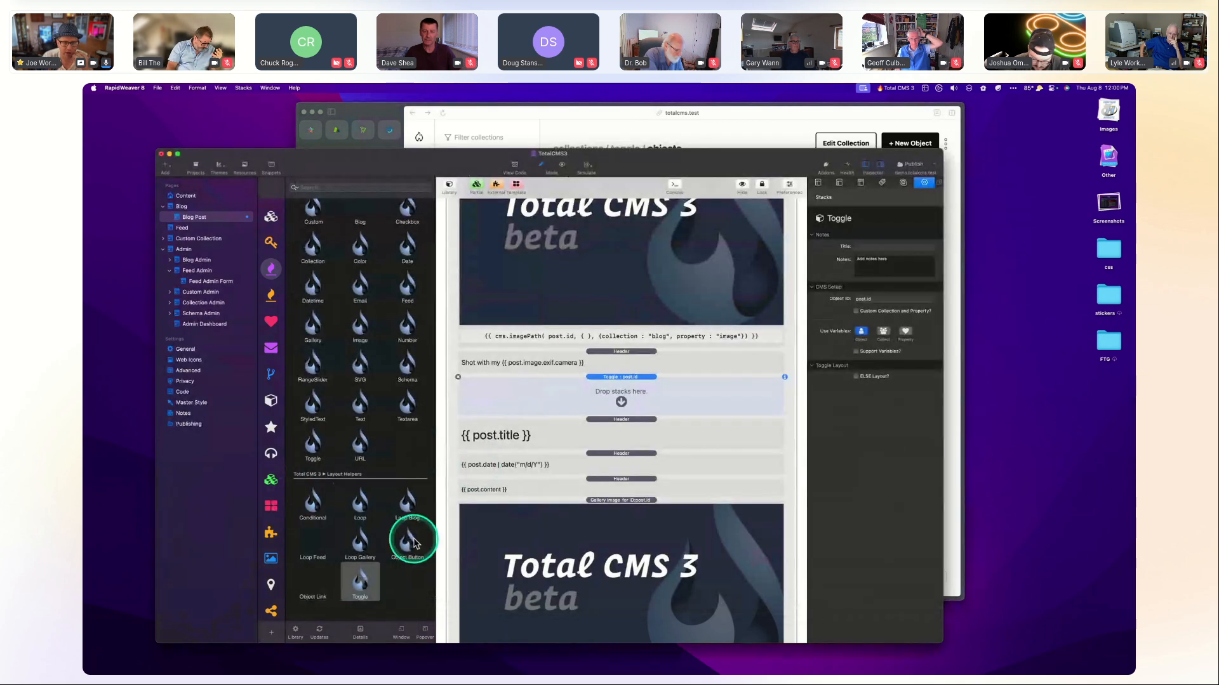
pyautogui.click(365, 581)
pyautogui.moveTo(368, 583); pyautogui.dragTo(673, 381)
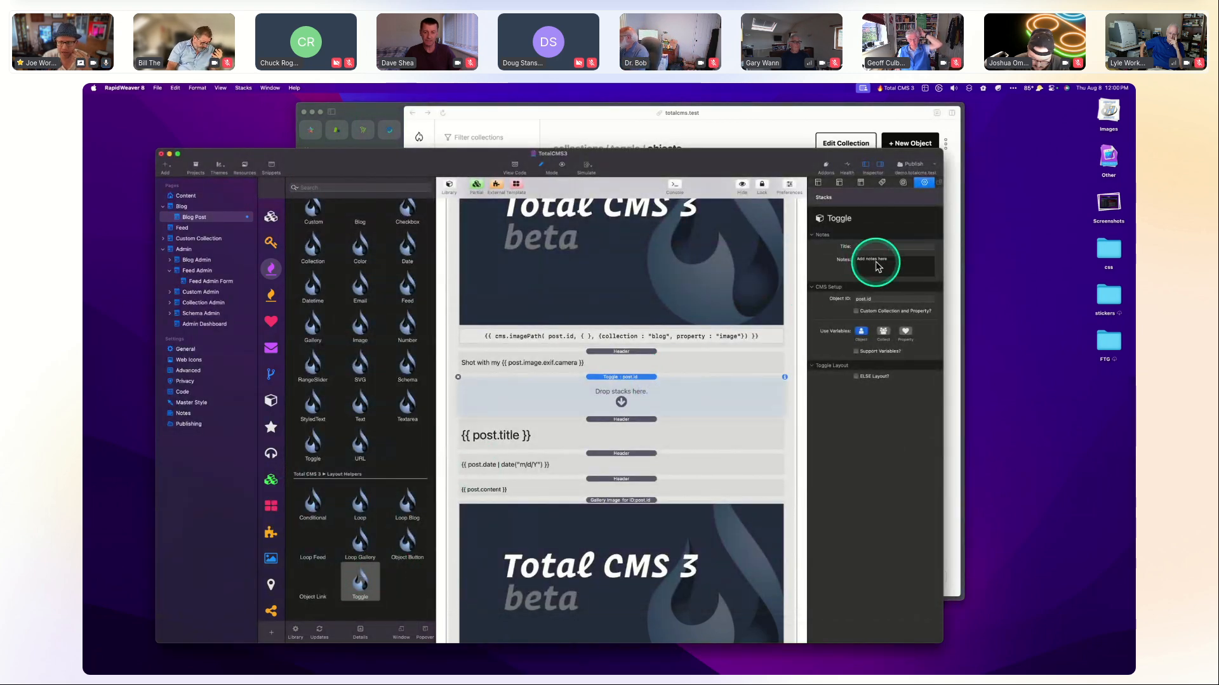
pyautogui.click(862, 332)
pyautogui.doubleClick(877, 298)
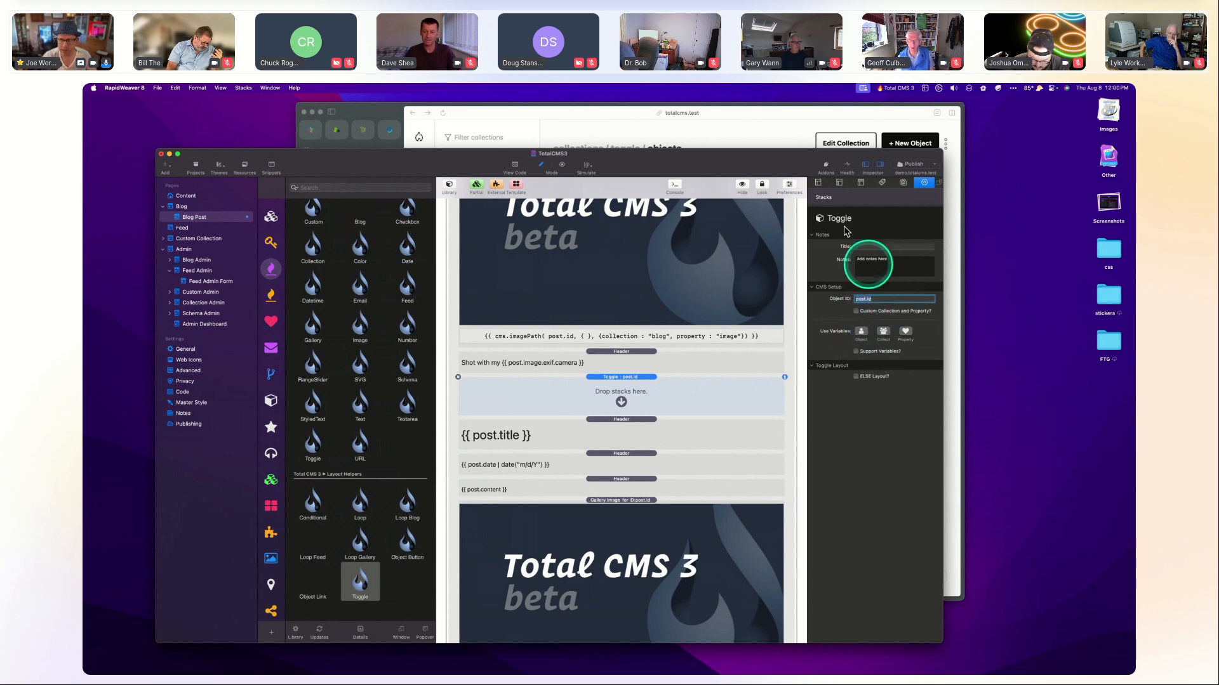
# Look up the second toggle object's ID in Arc and set the Toggle stack's object ID to mycheck in RapidWeaver.
pyautogui.click(779, 142)
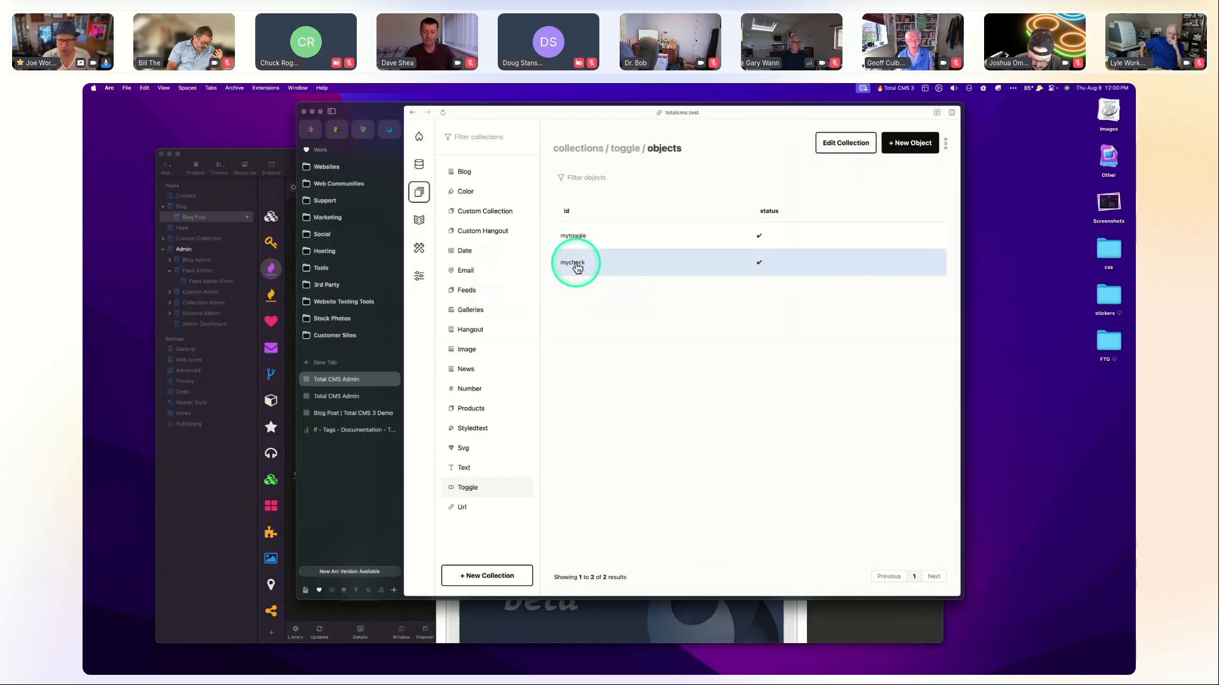
pyautogui.click(239, 504)
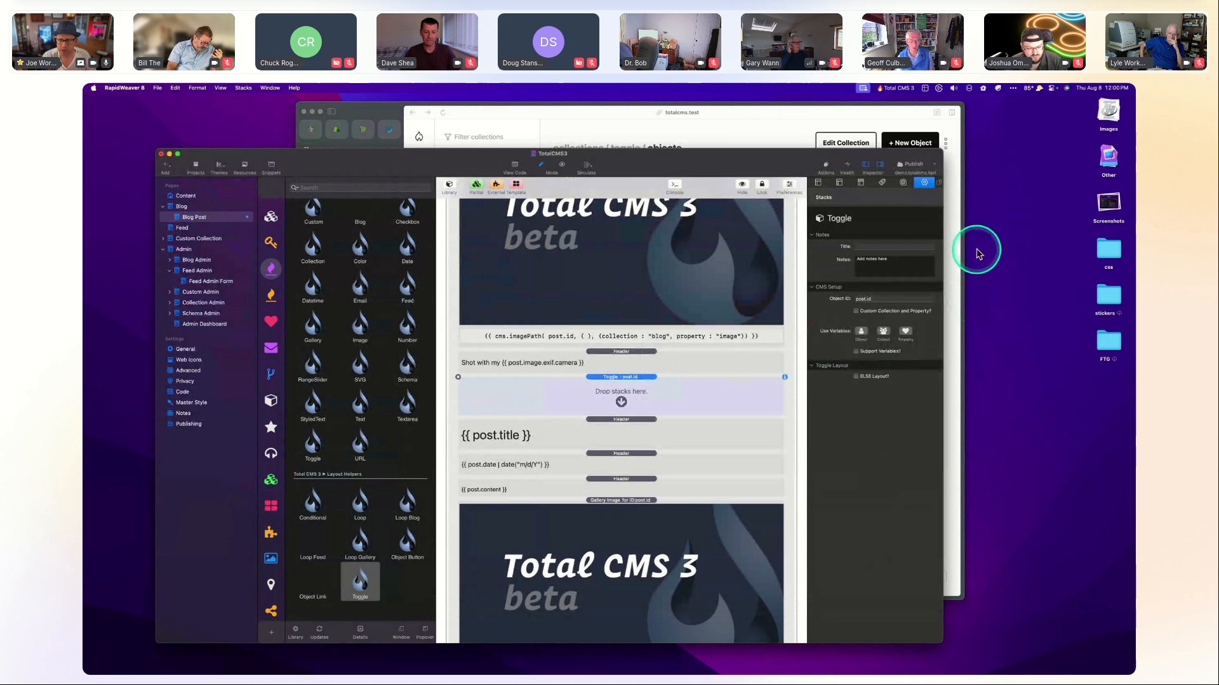
pyautogui.click(890, 298)
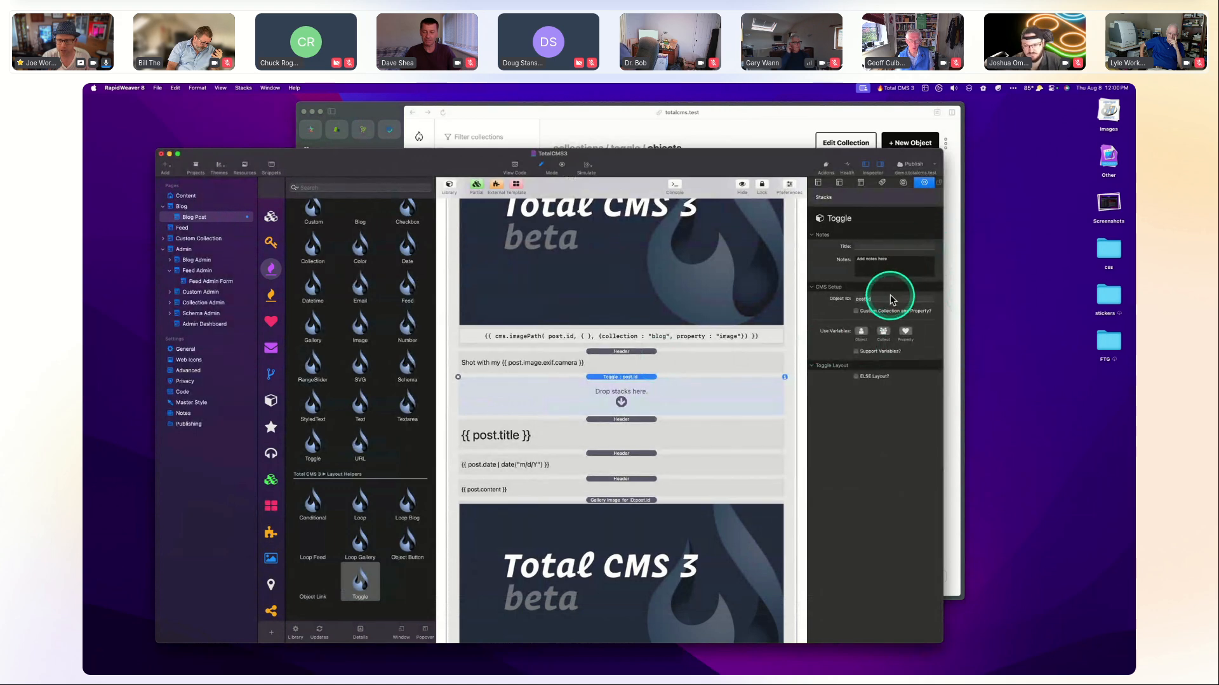
pyautogui.doubleClick(879, 299)
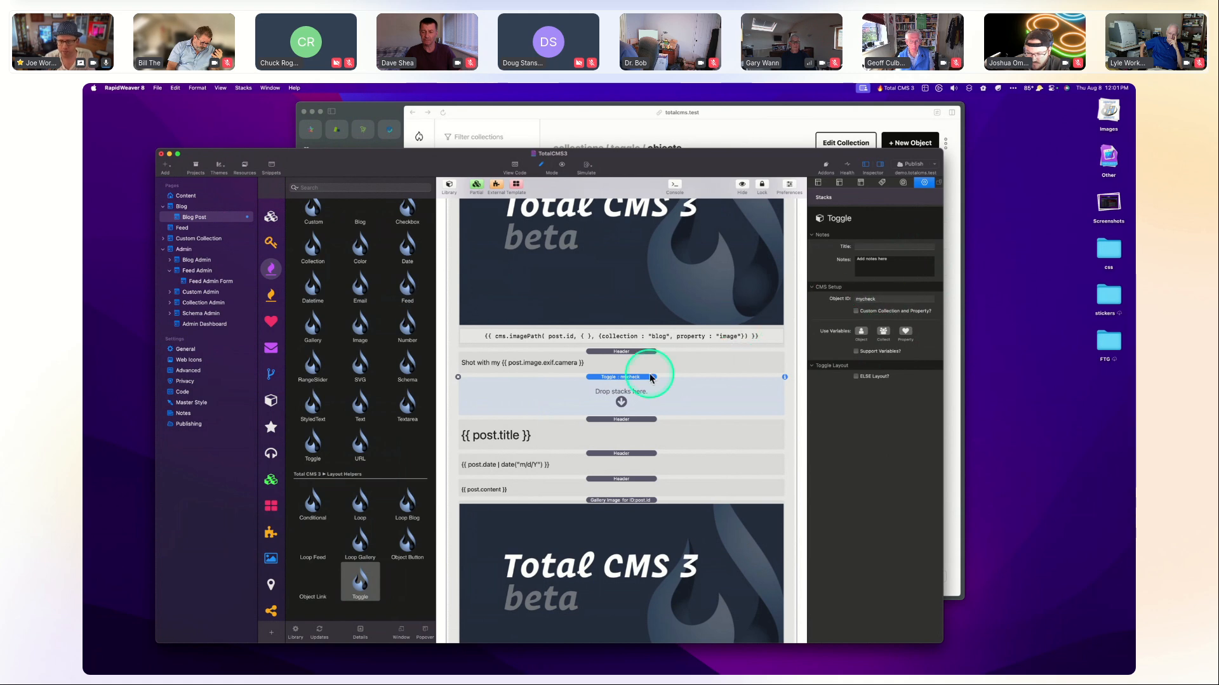
pyautogui.click(612, 379)
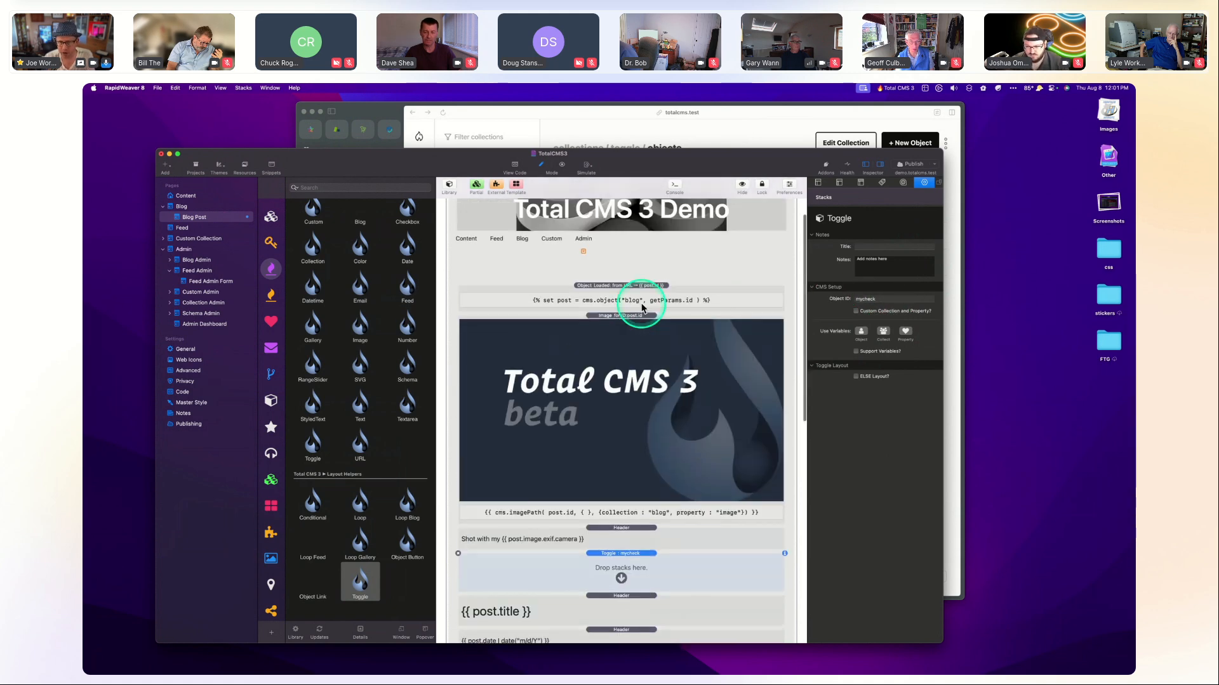
# Review the toggle objects in Arc, then delete the Toggle stack from the Blog Post page in RapidWeaver.
pyautogui.click(732, 127)
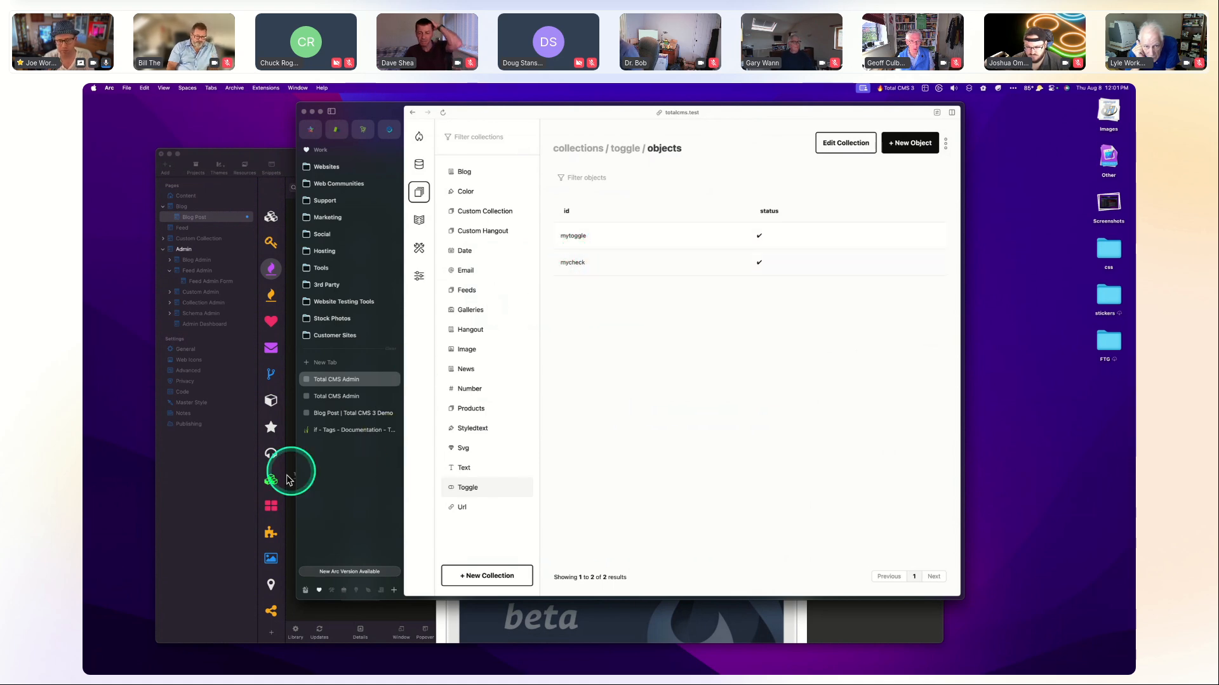
pyautogui.click(239, 501)
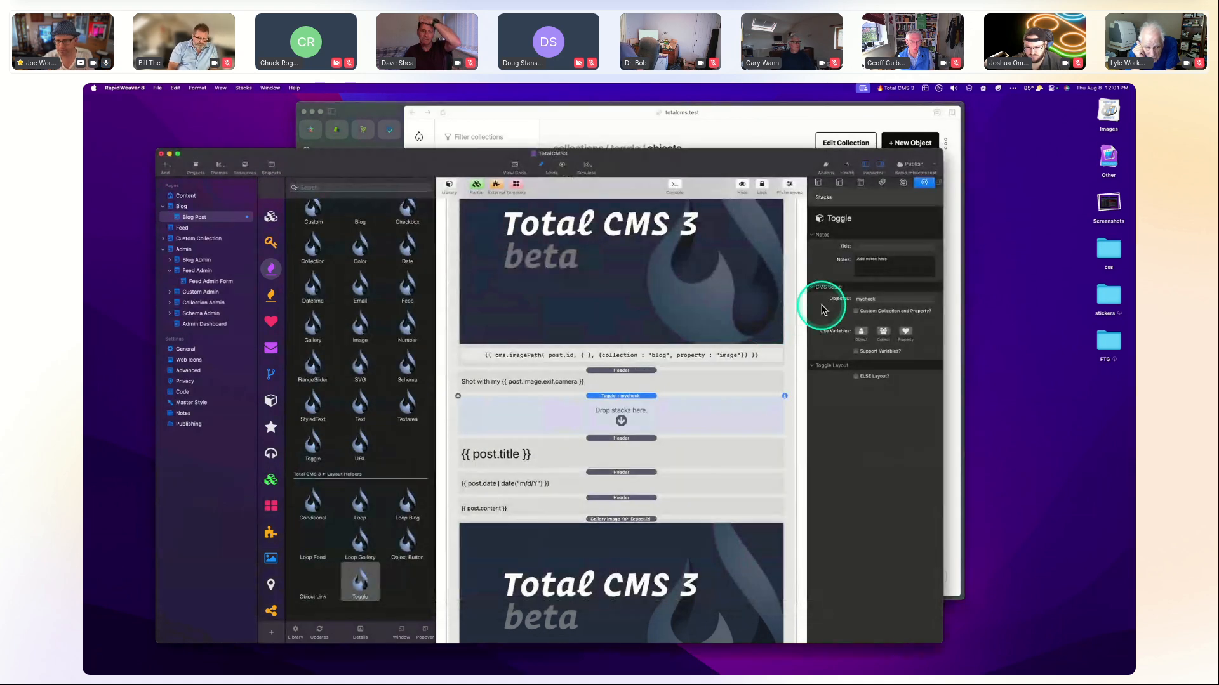
pyautogui.doubleClick(876, 299)
pyautogui.click(619, 419)
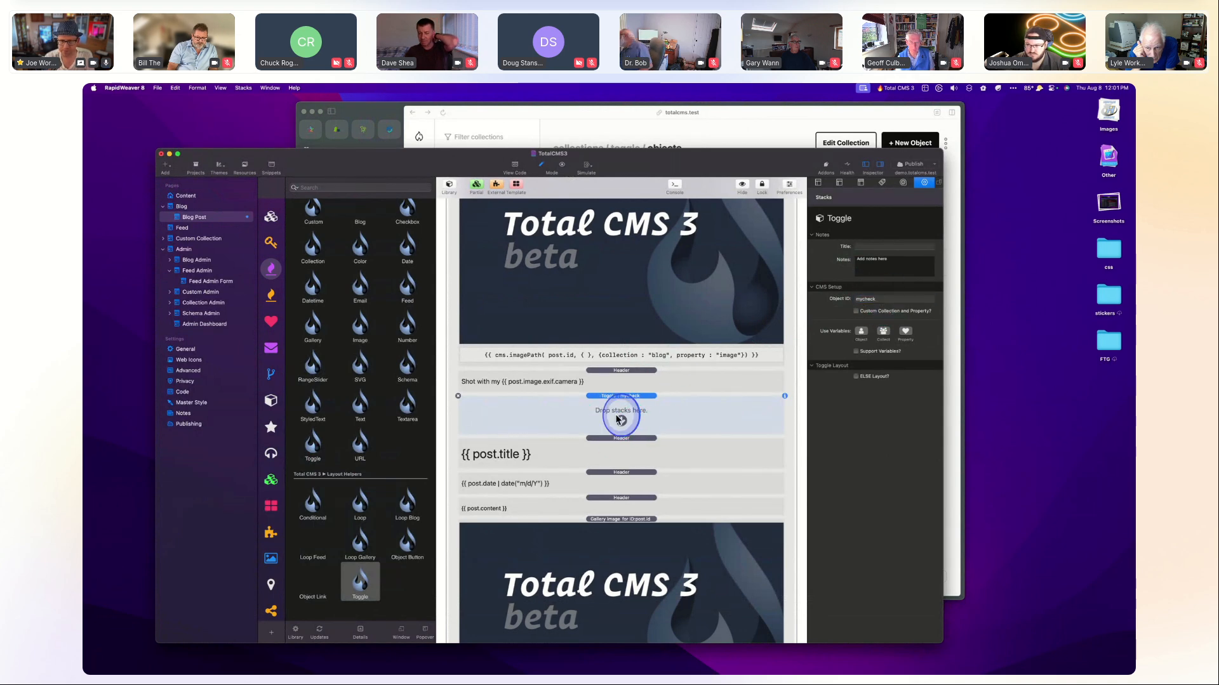
pyautogui.click(458, 396)
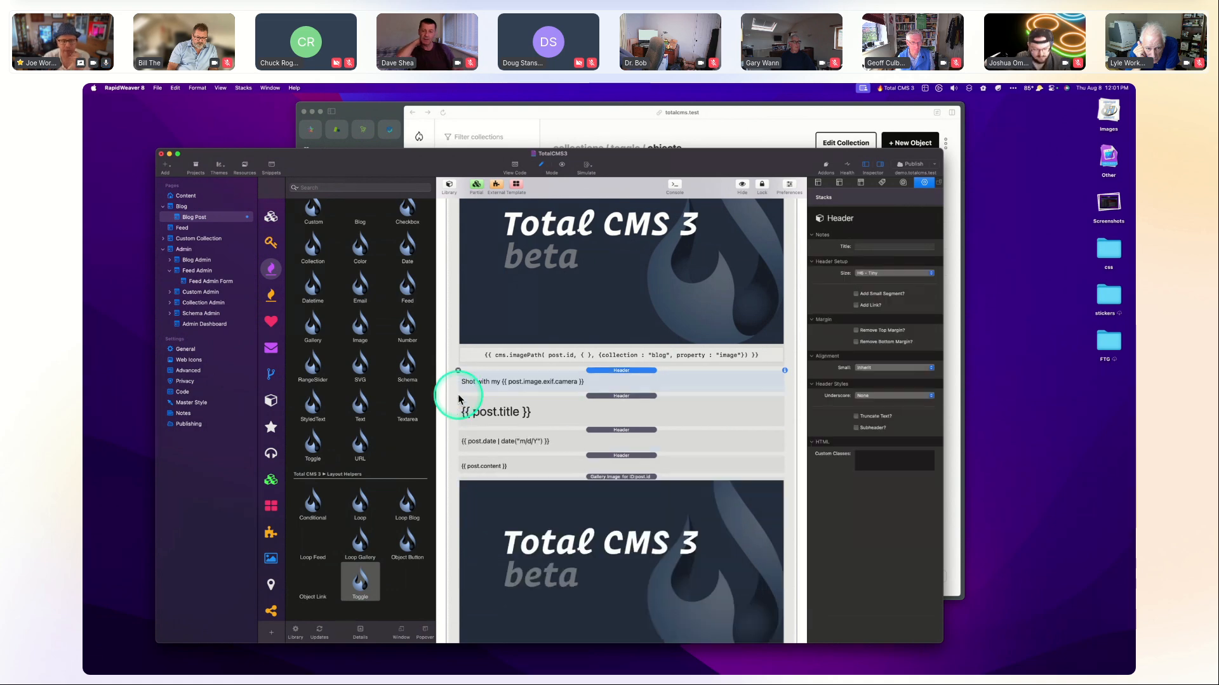
pyautogui.scroll(10, 351, 400)
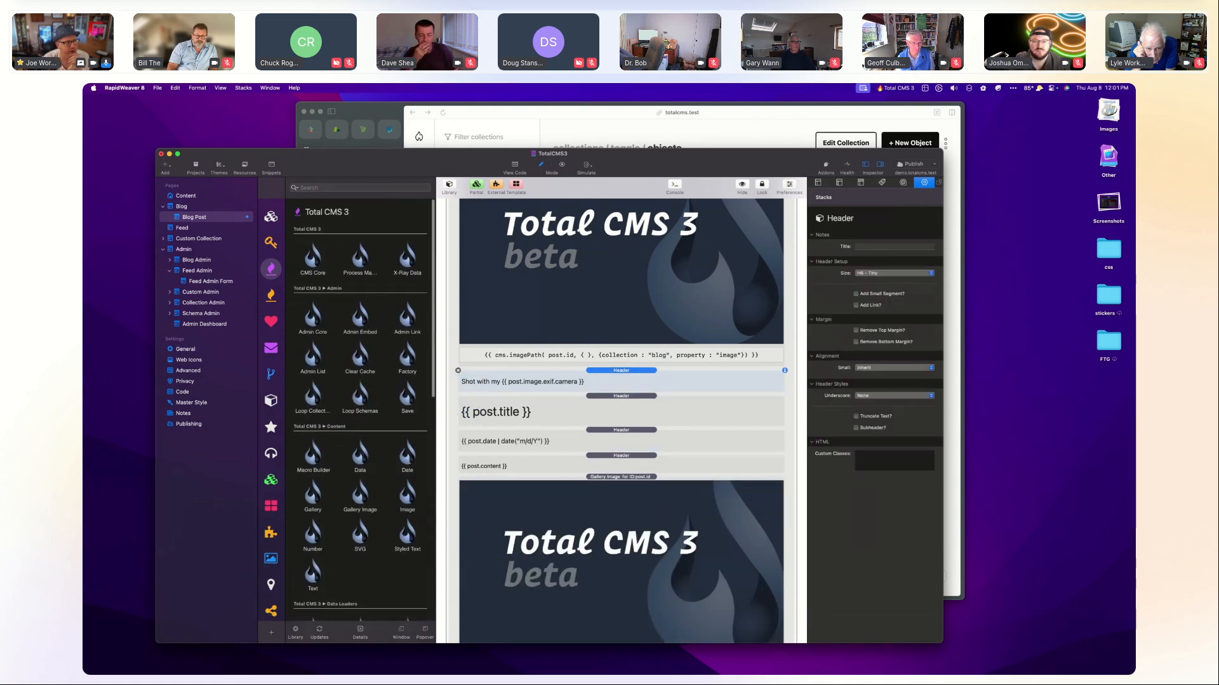
pyautogui.press('super+Tab')
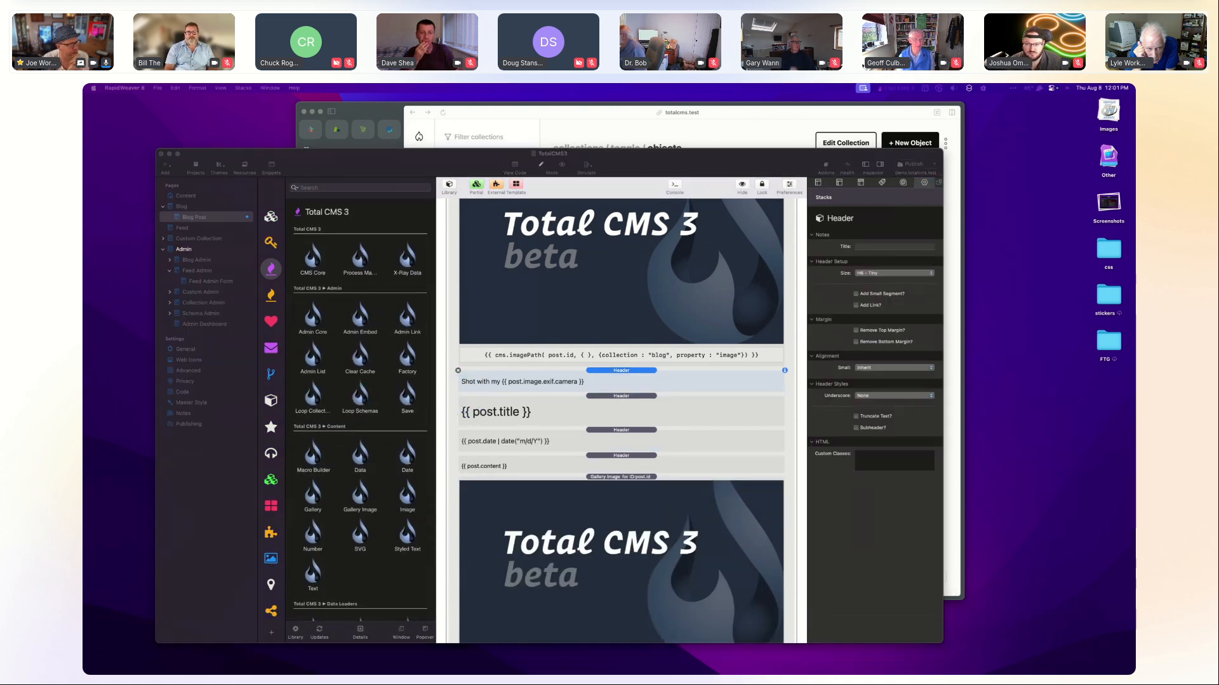
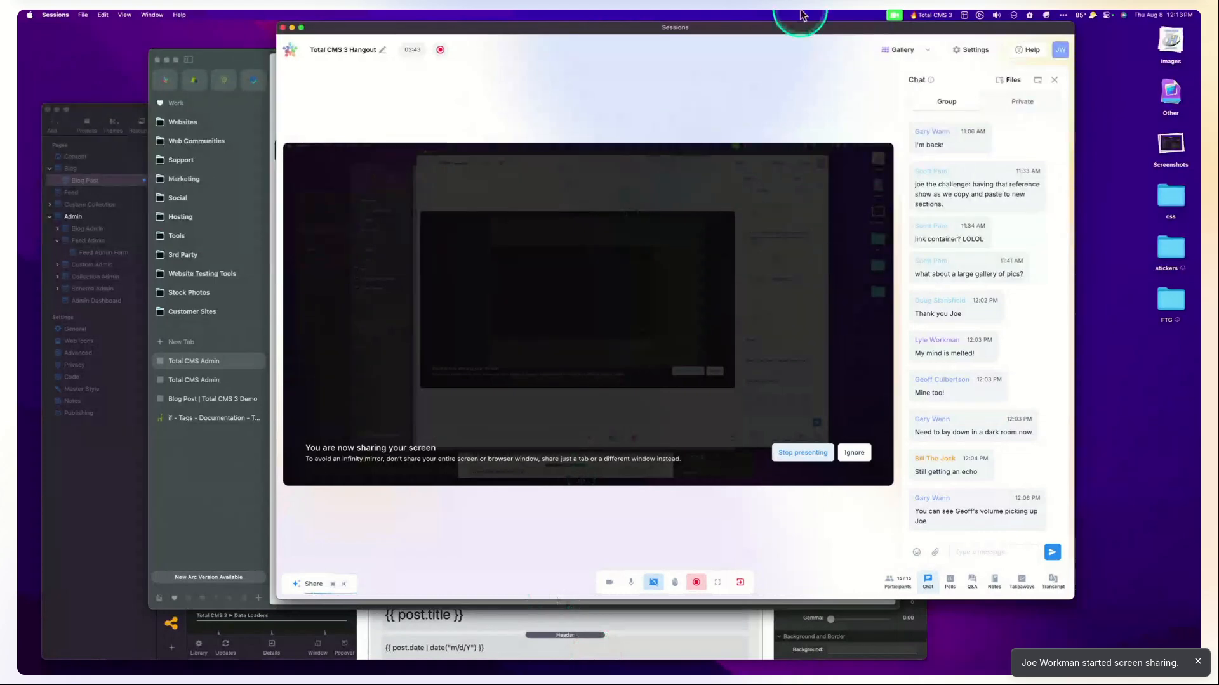
# Move the Sessions window off the shared screen and bring Arc forward, shifting its window slightly.
pyautogui.moveTo(804, 28); pyautogui.dragTo(158, 28)
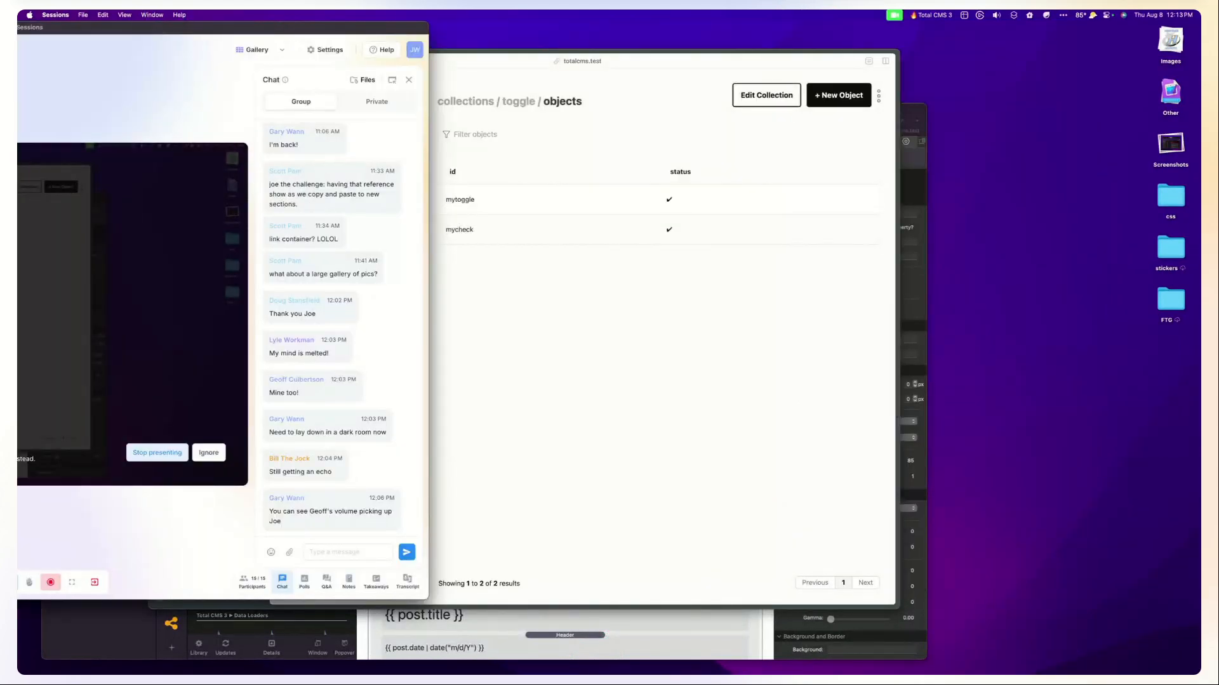
pyautogui.moveTo(267, 27); pyautogui.dragTo(17, 29)
pyautogui.click(558, 326)
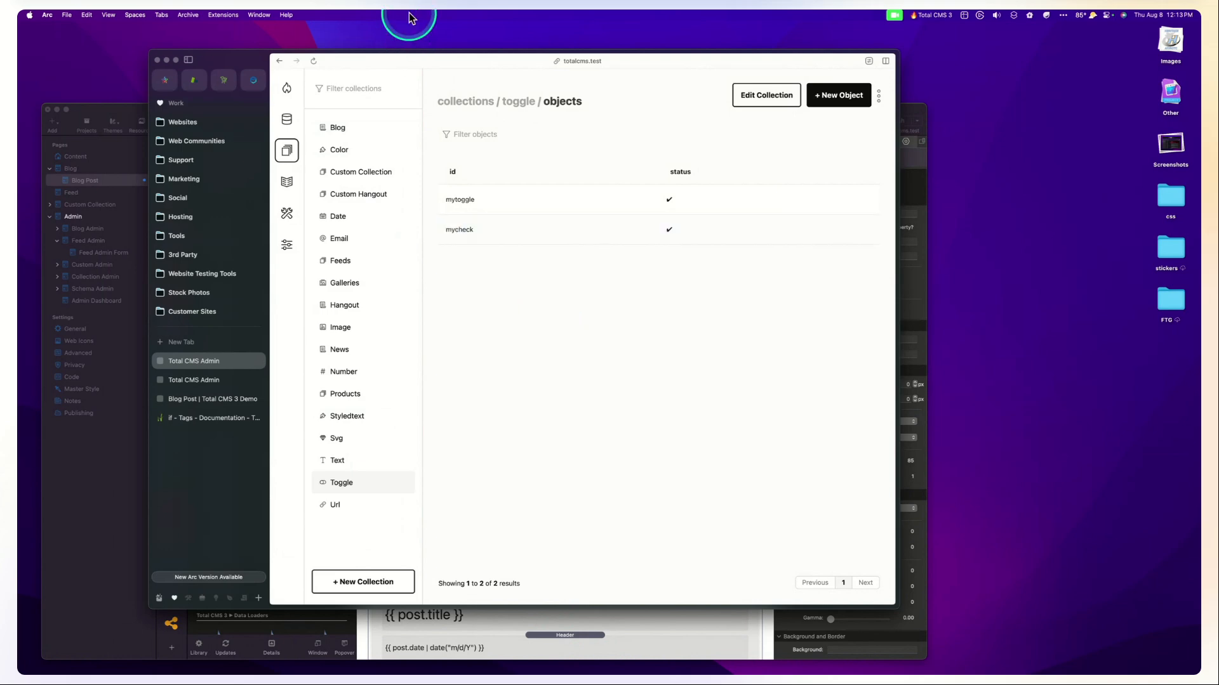
pyautogui.moveTo(429, 50); pyautogui.dragTo(483, 52)
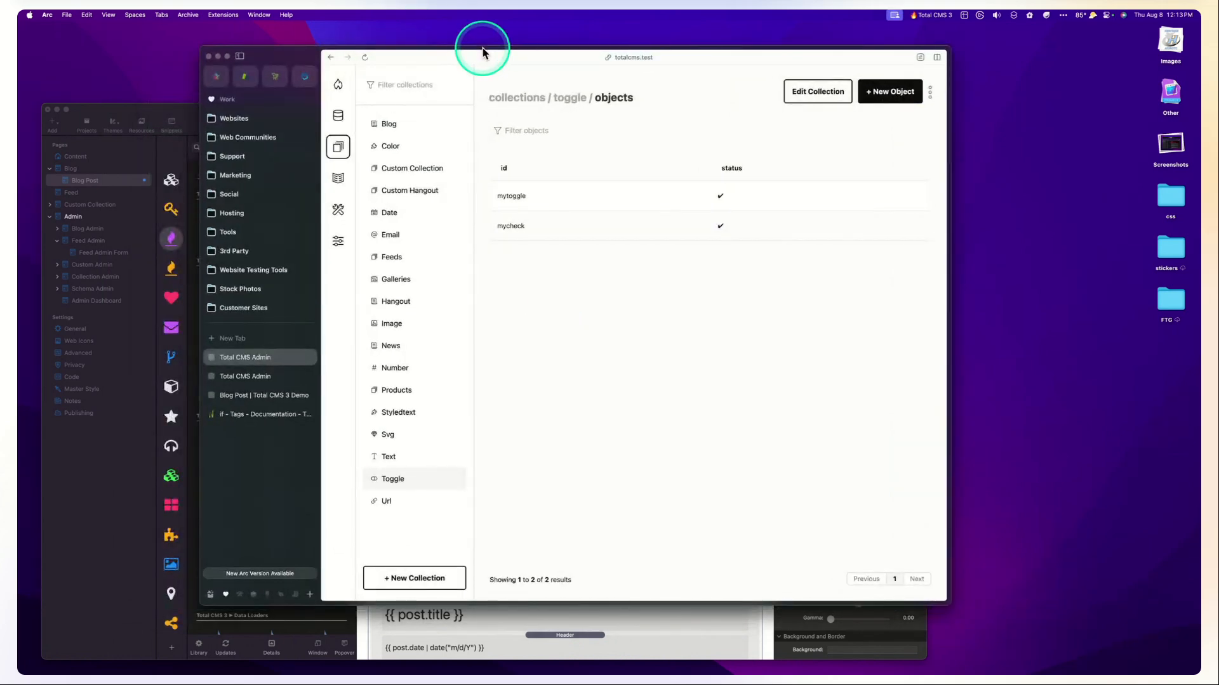
# Open the built-in blog schema and examine its required properties, indexed properties and schema fields.
pyautogui.click(339, 121)
pyautogui.click(389, 206)
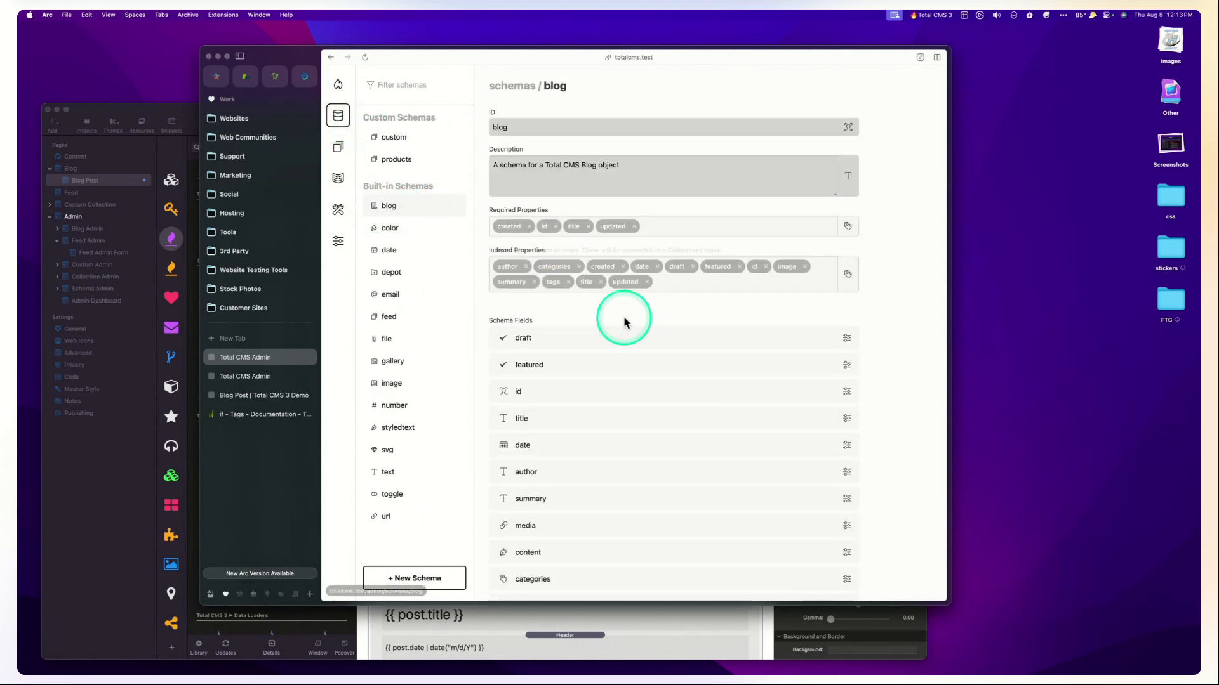
pyautogui.scroll(-4, 615, 346)
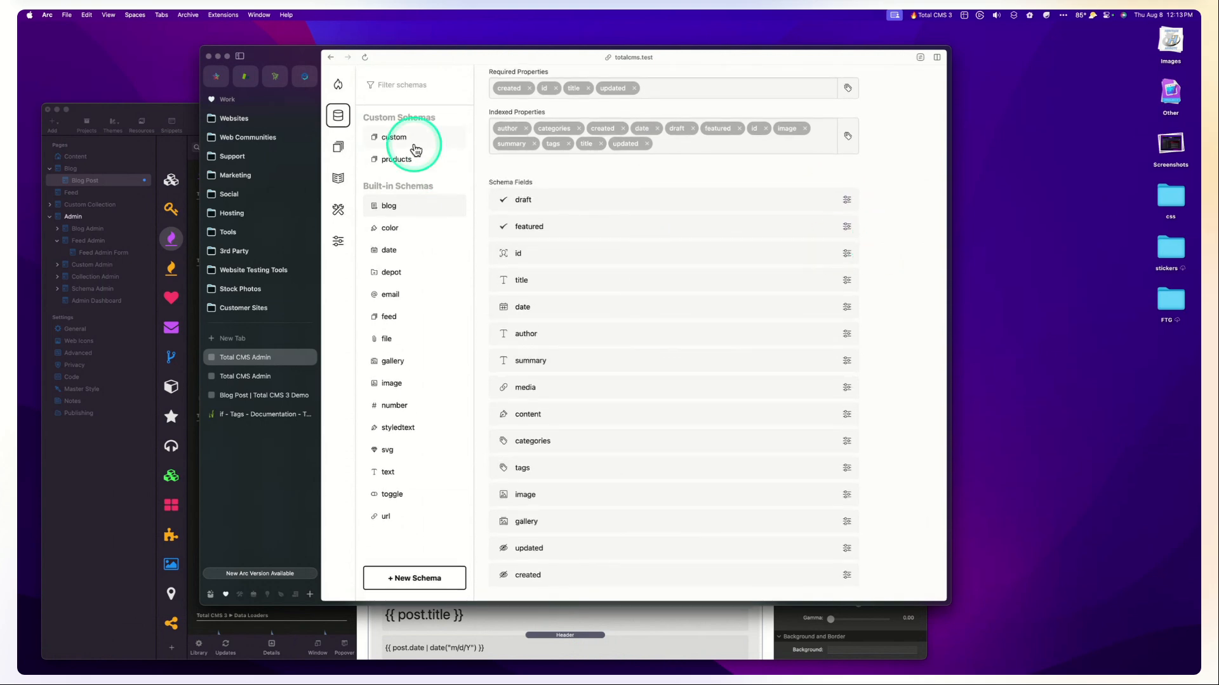
# Open the first post in the Blog collection, "Intuitive web-enabled processimprovement", and examine its form fields.
pyautogui.click(339, 148)
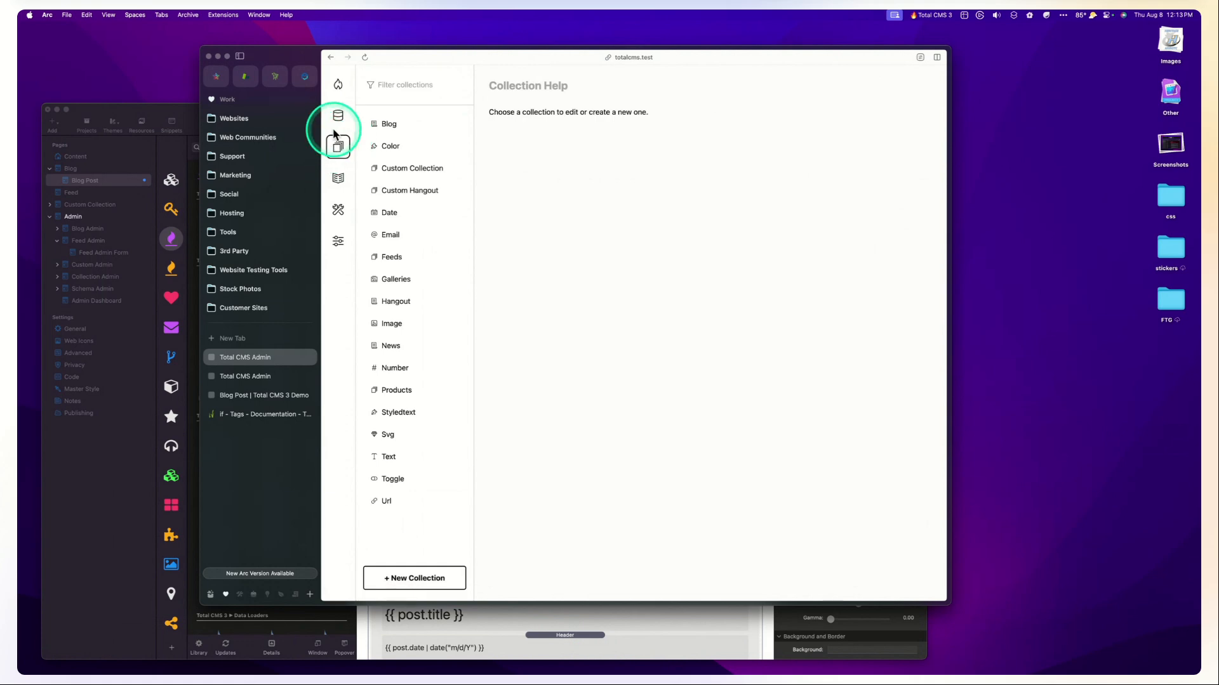
pyautogui.click(389, 132)
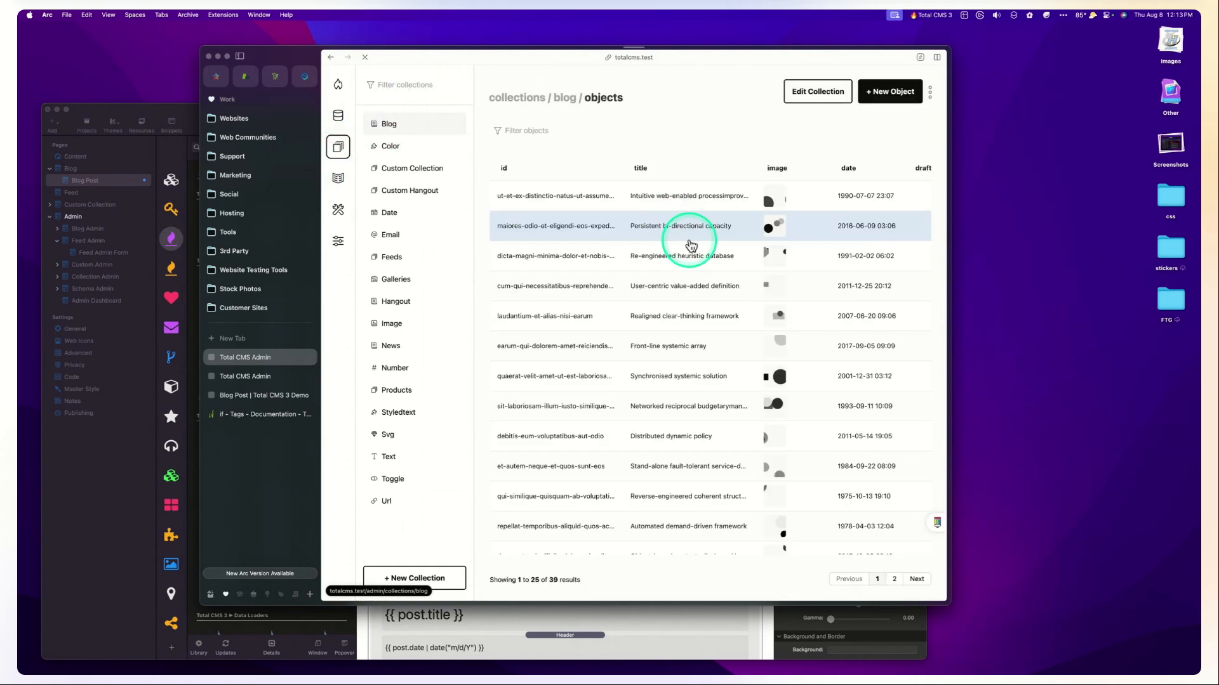
pyautogui.click(697, 202)
pyautogui.scroll(-5, 666, 340)
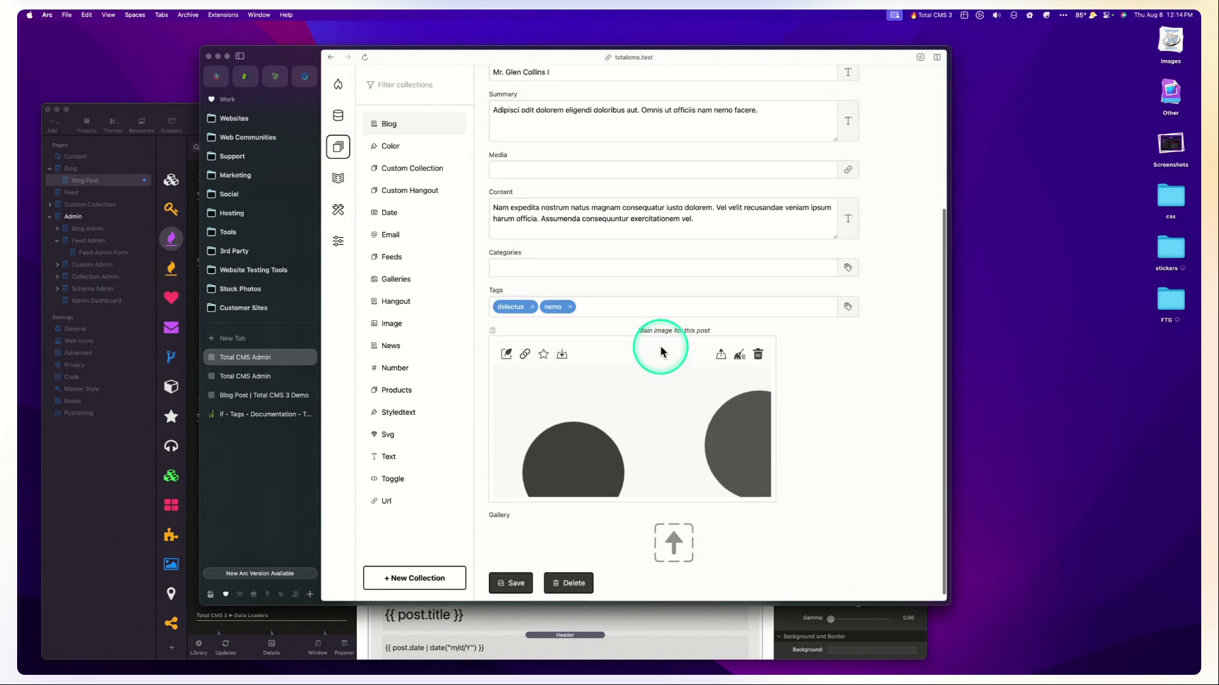
pyautogui.scroll(5, 660, 351)
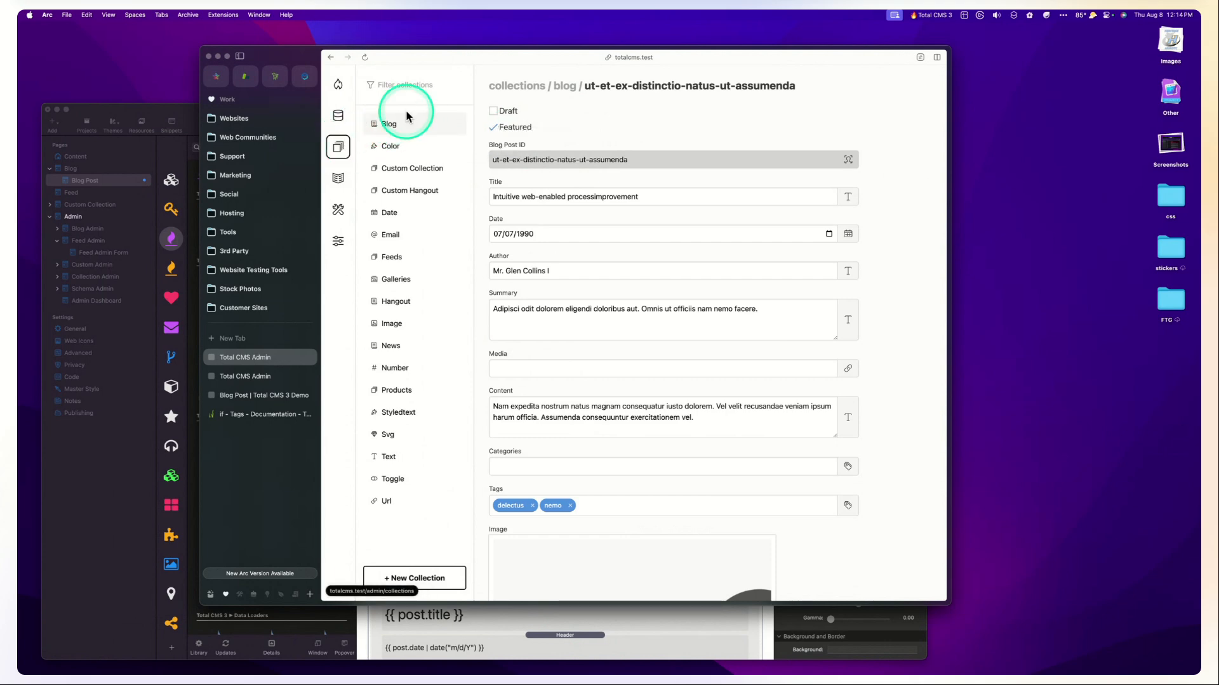
# Open the Blog collection's settings to examine its schema and property form fields, and switch to Finder.
pyautogui.click(390, 125)
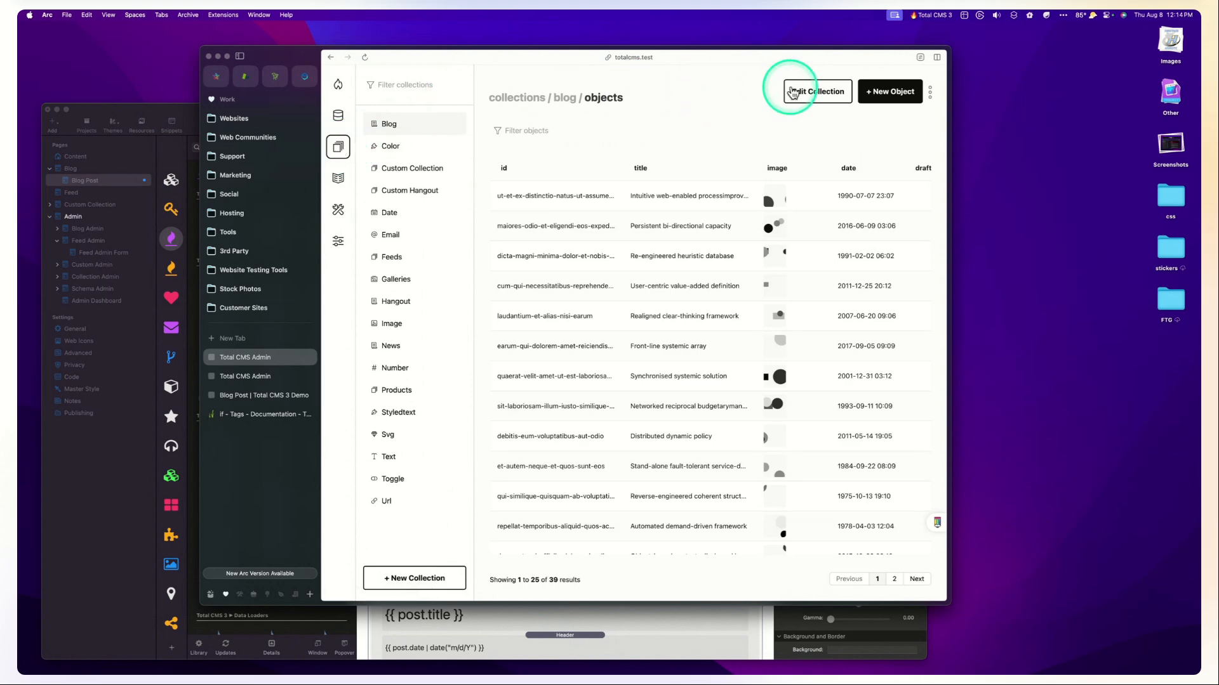
pyautogui.click(819, 93)
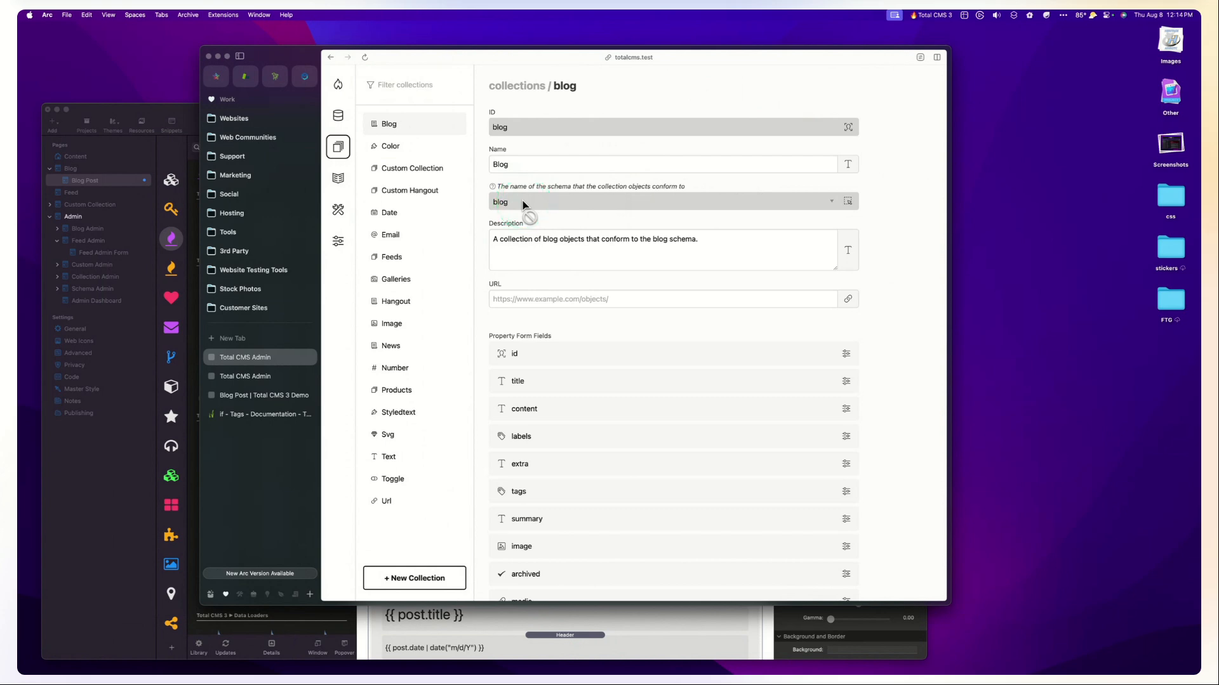
pyautogui.moveTo(292, 668)
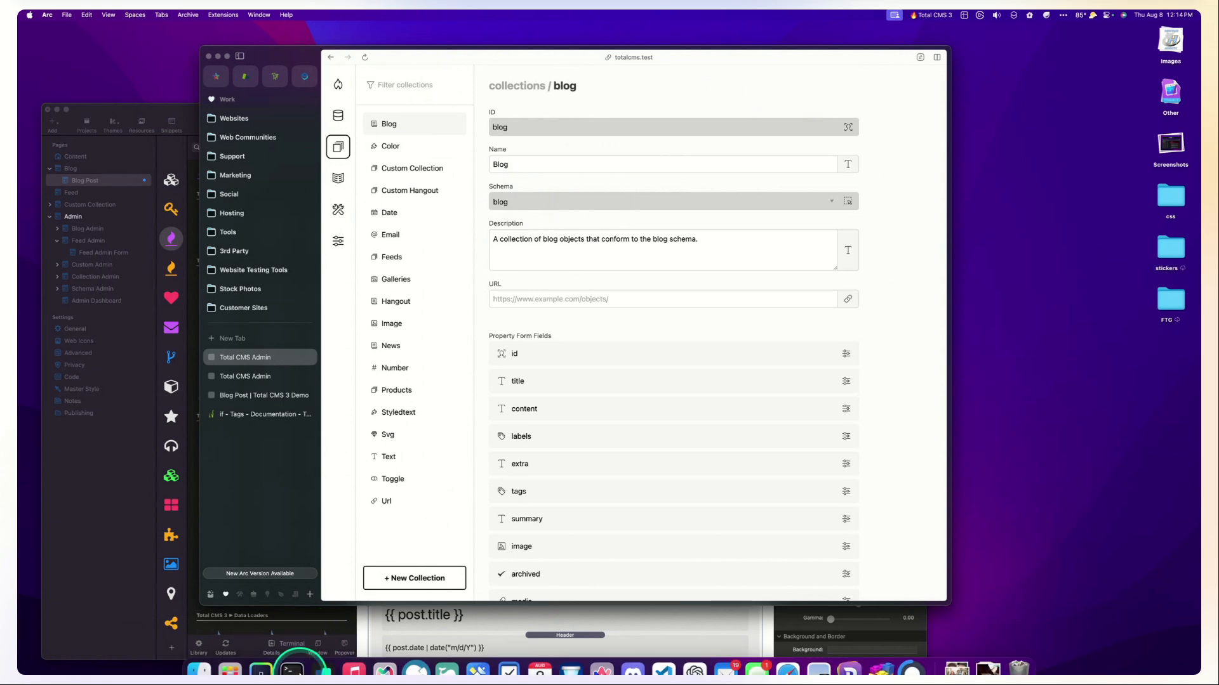
pyautogui.click(199, 671)
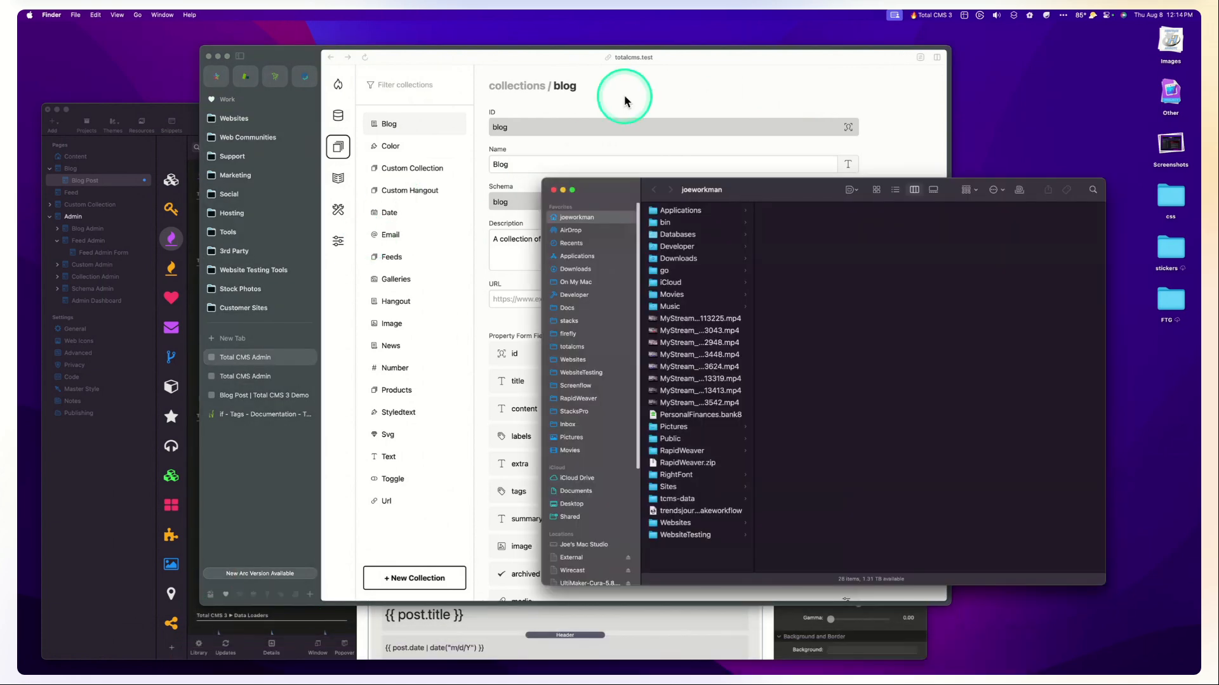
# Browse the Websites folder in Finder to demo.totalcms.test, open tcms-data and show the contents of its blog folder.
pyautogui.moveTo(775, 190); pyautogui.dragTo(552, 146)
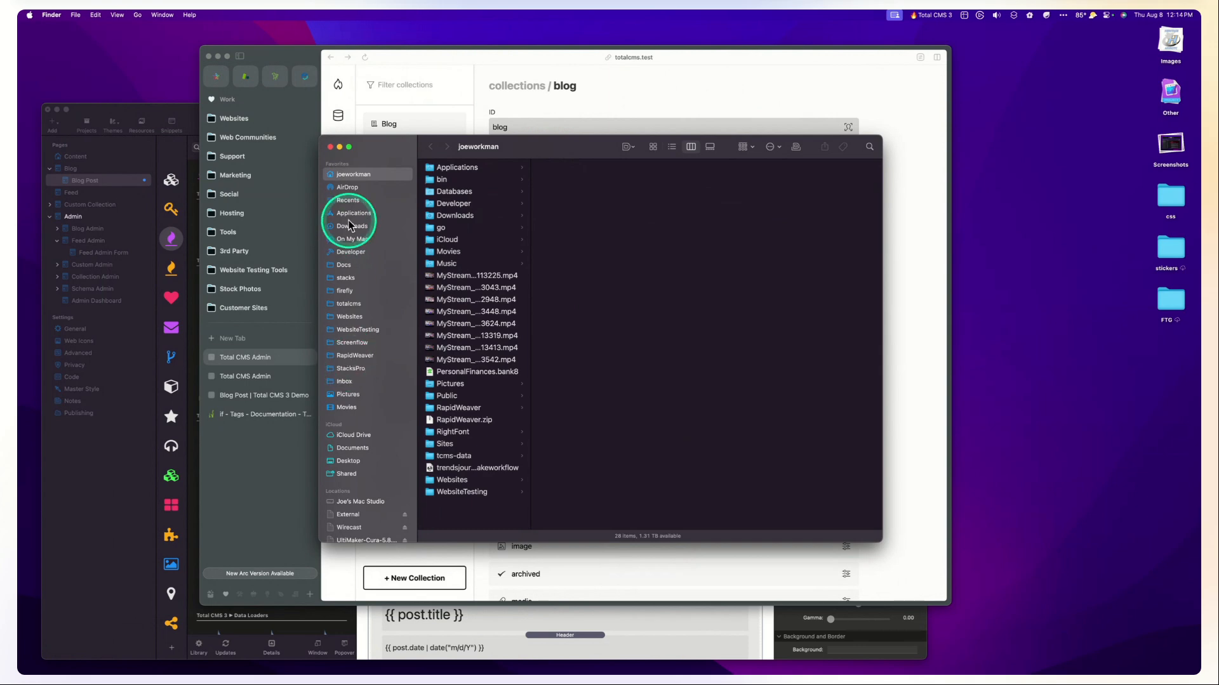
pyautogui.click(348, 316)
pyautogui.click(461, 278)
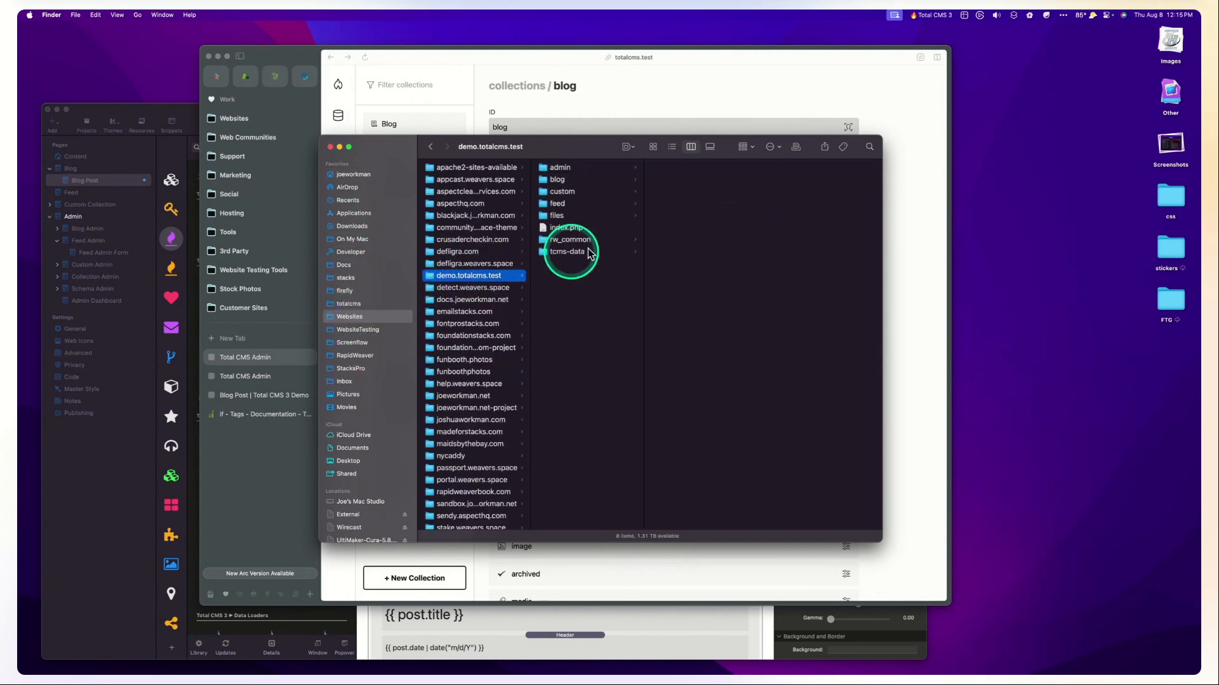
pyautogui.click(566, 254)
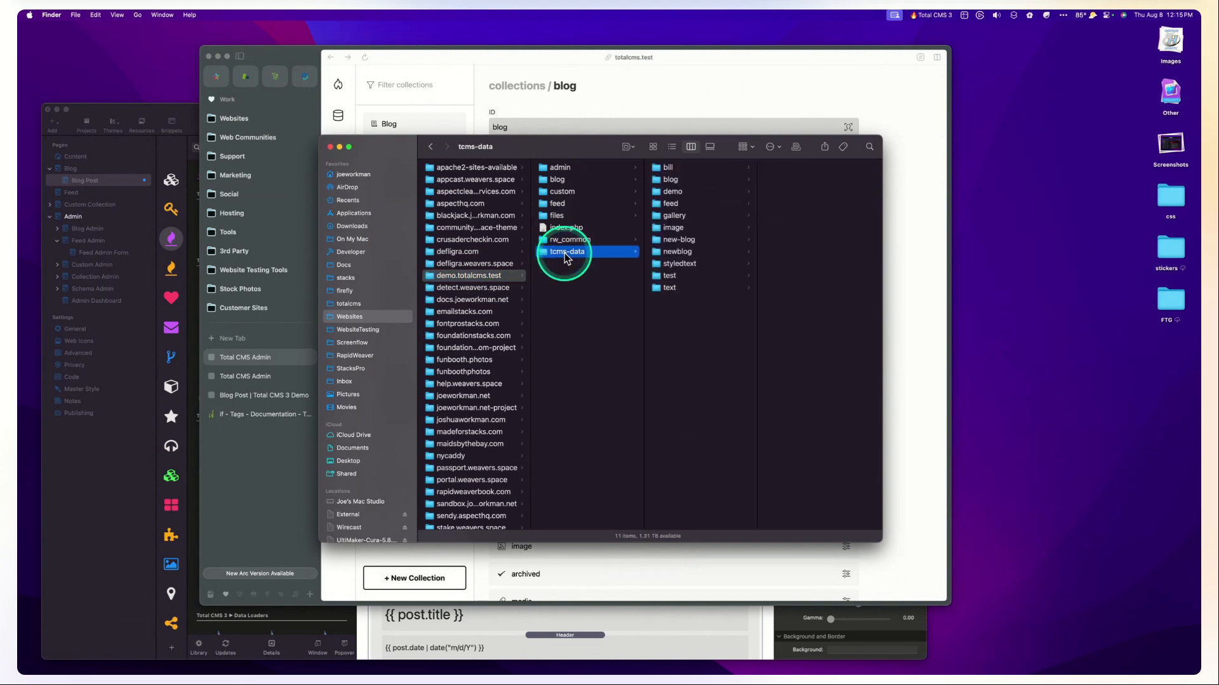
pyautogui.moveTo(612, 149); pyautogui.dragTo(504, 172)
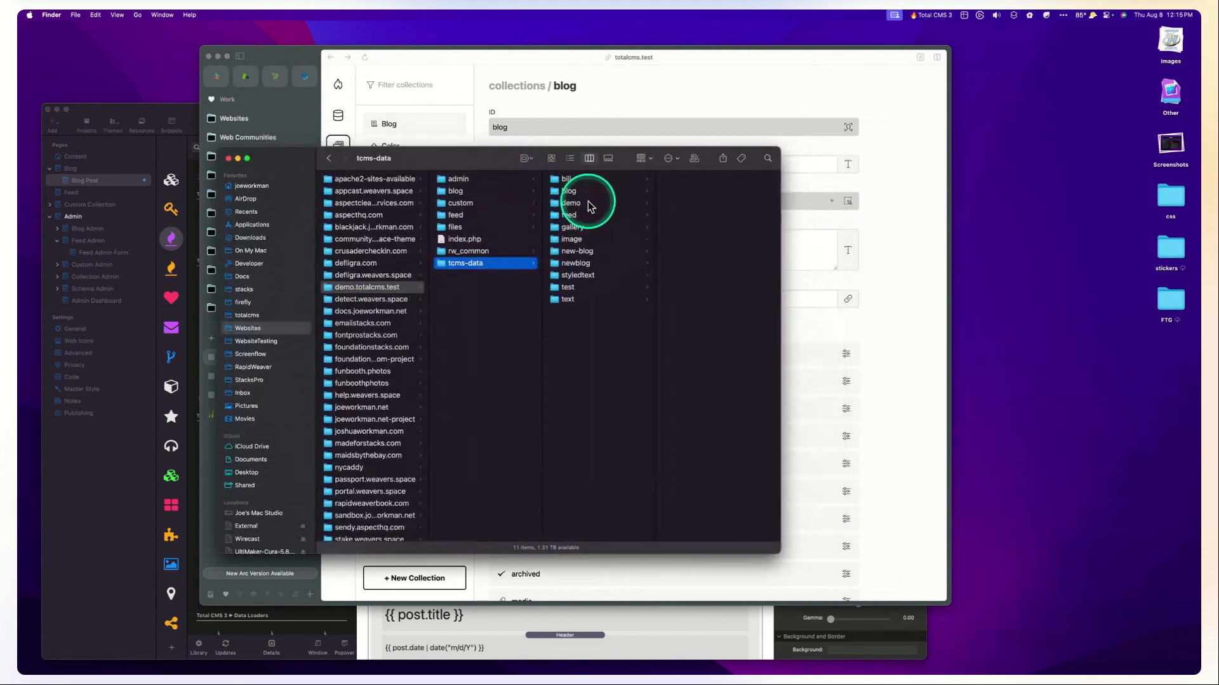
pyautogui.click(587, 191)
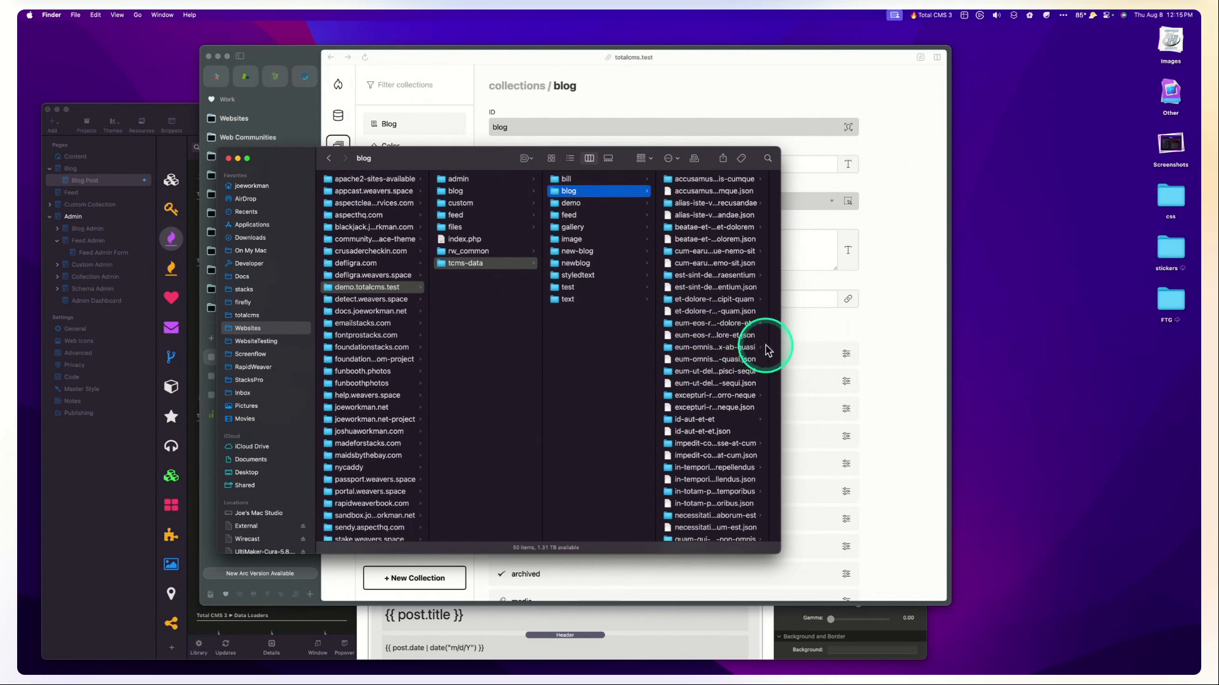
# Widen the Finder window to show full file names and examine the blog folder's post folders and JSON files.
pyautogui.moveTo(768, 345); pyautogui.dragTo(929, 337)
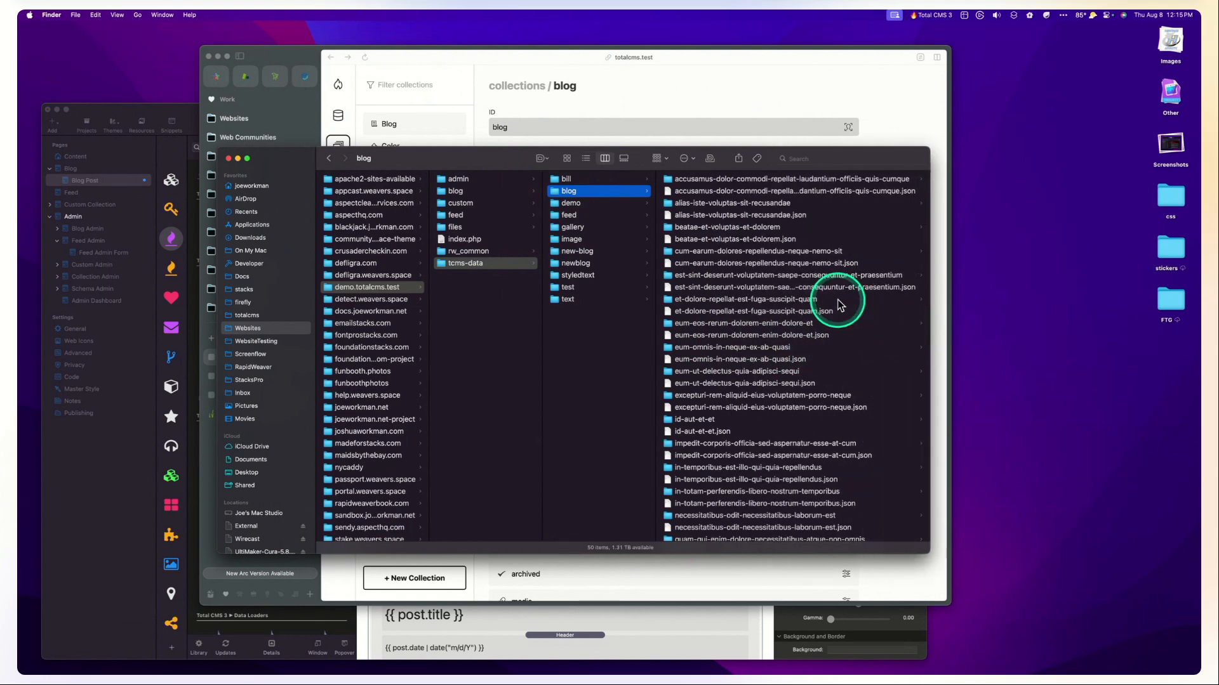
pyautogui.scroll(-10, 839, 305)
pyautogui.scroll(10, 839, 304)
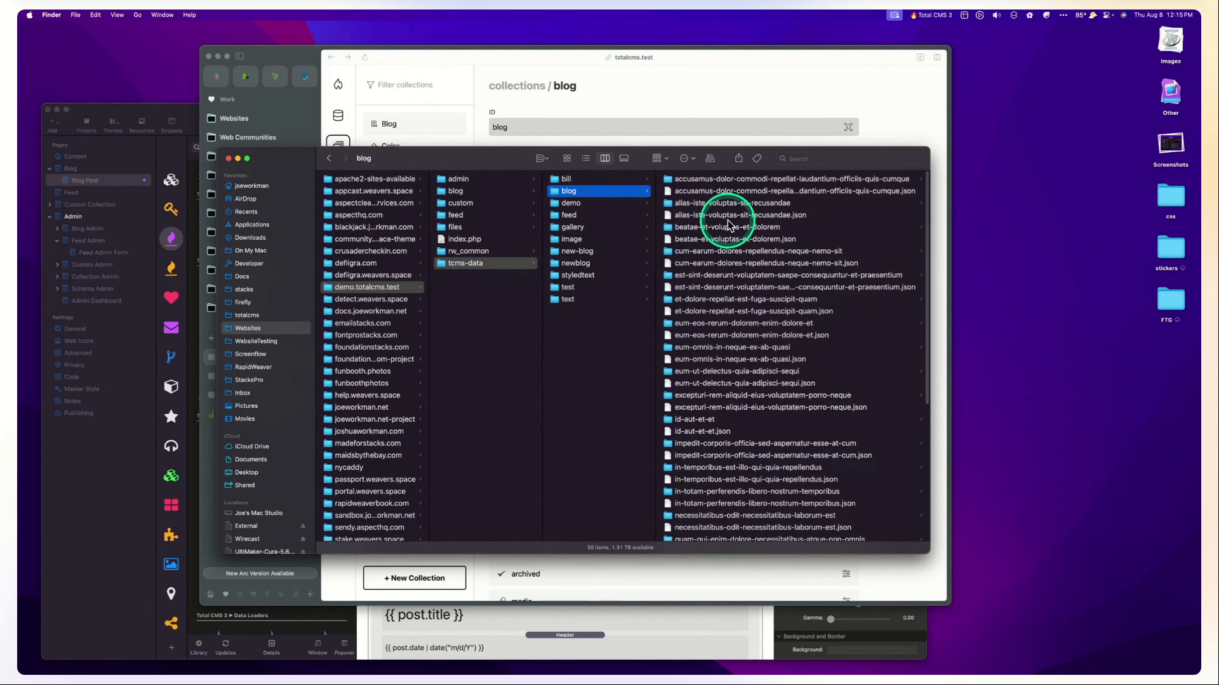
pyautogui.scroll(-3, 727, 259)
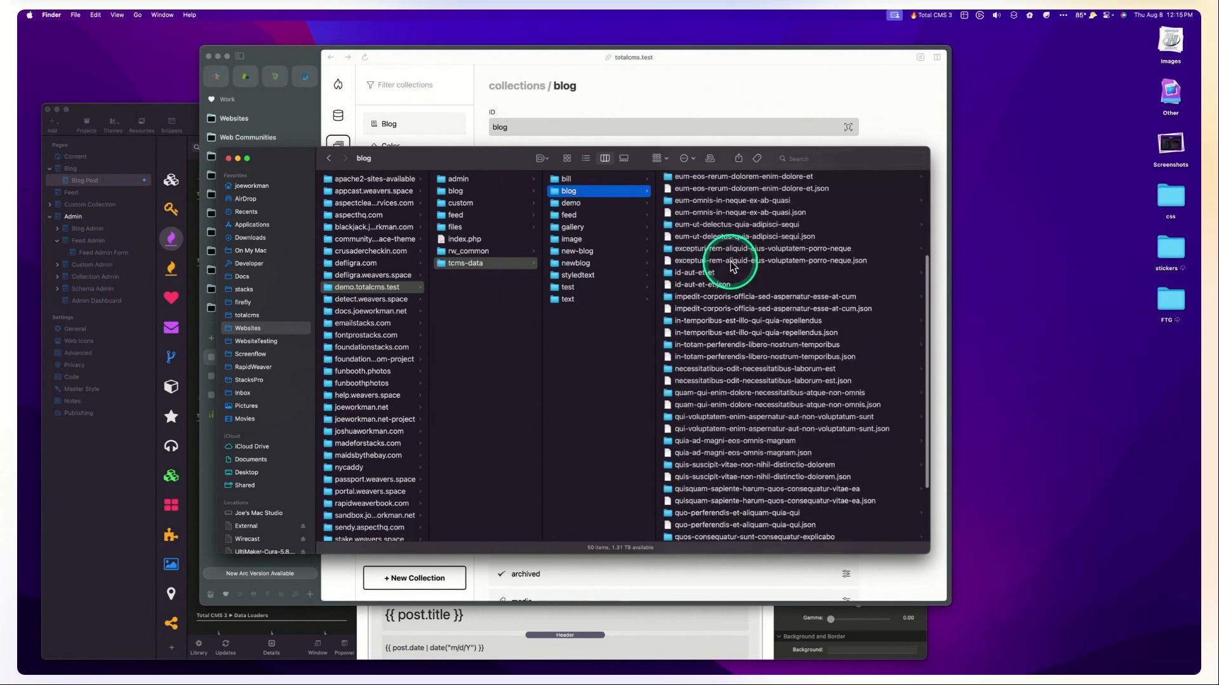
pyautogui.scroll(3, 727, 258)
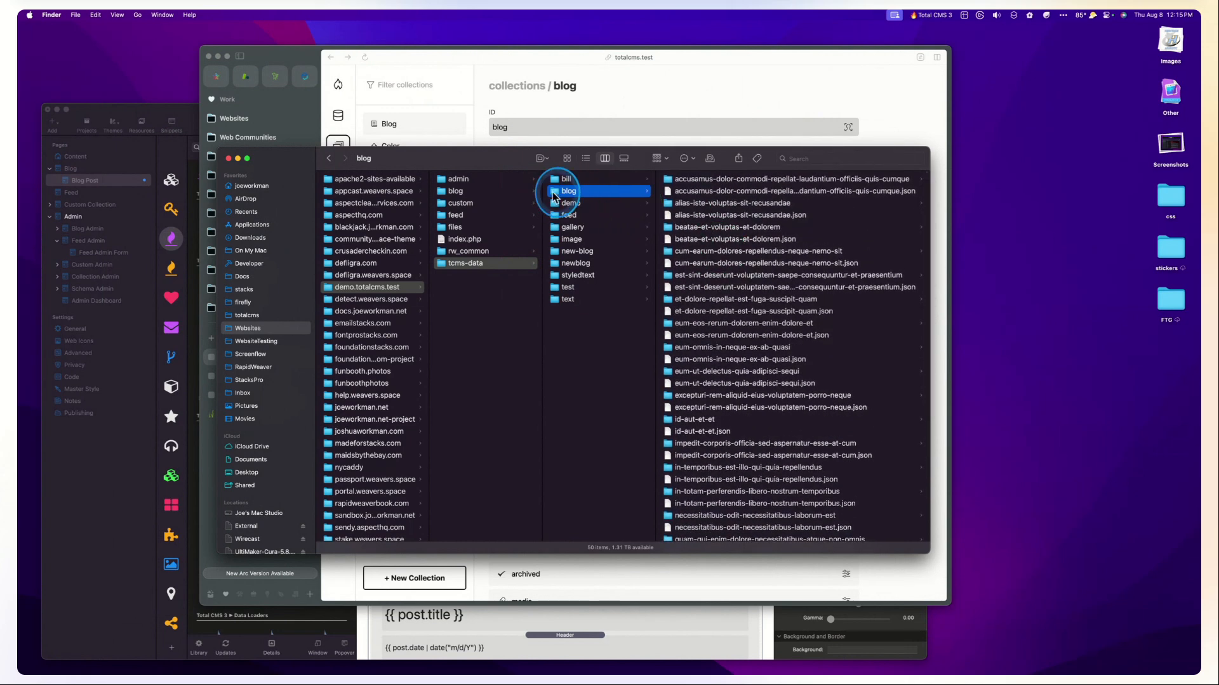
# Open the tcms-data folder in Visual Studio Code, enlarge its window and close the schema file already open.
pyautogui.moveTo(554, 198)
pyautogui.mouseDown()
pyautogui.moveTo(547, 664)
pyautogui.moveTo(658, 664)
pyautogui.moveTo(646, 262)
pyautogui.moveTo(565, 194)
pyautogui.mouseUp()
pyautogui.moveTo(442, 264); pyautogui.dragTo(660, 662)
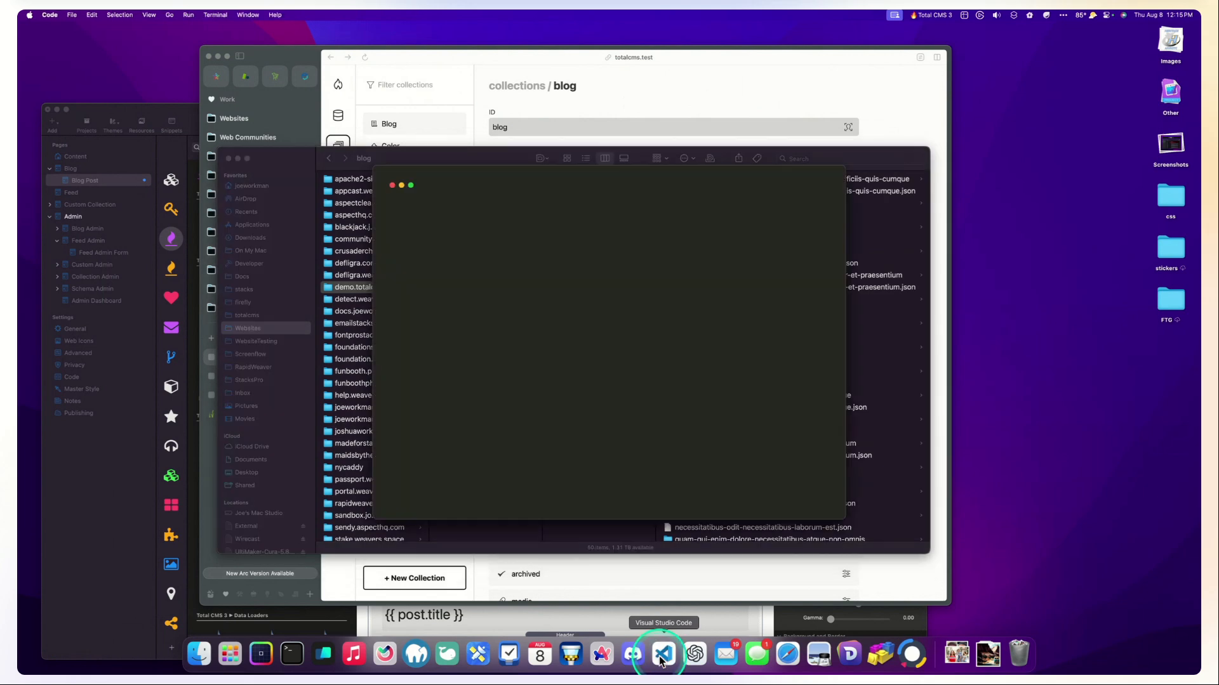
pyautogui.click(516, 163)
pyautogui.moveTo(480, 180); pyautogui.dragTo(405, 47)
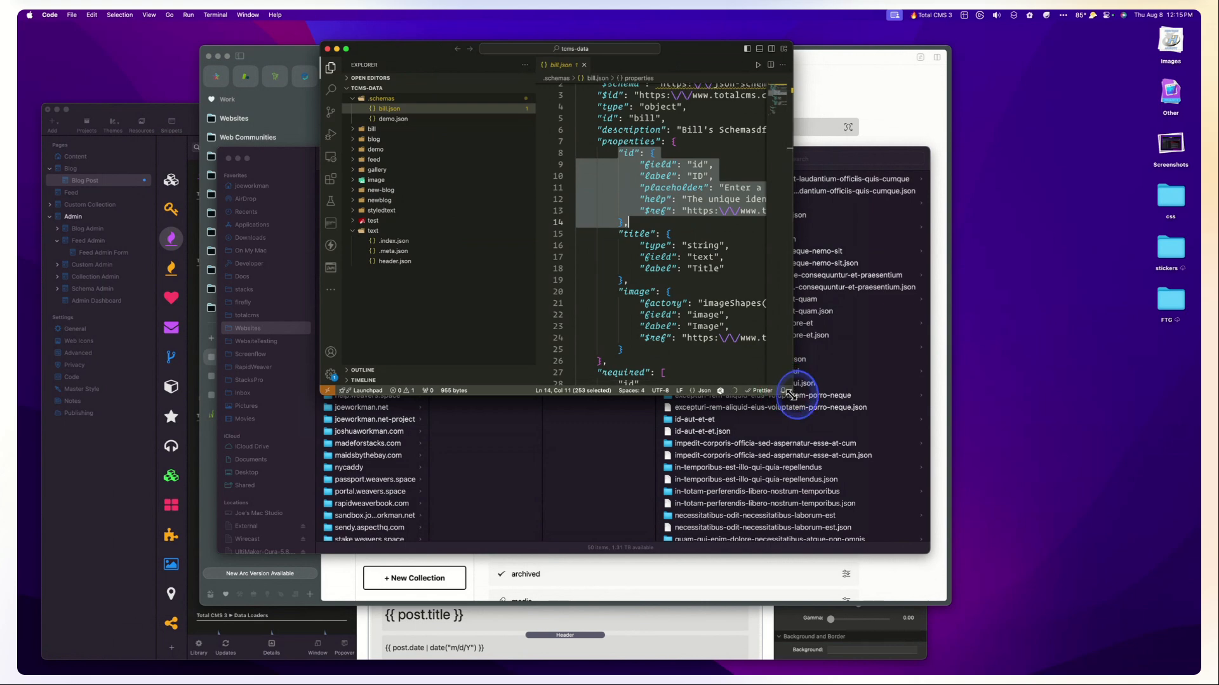
pyautogui.moveTo(787, 390); pyautogui.dragTo(982, 672)
pyautogui.click(584, 66)
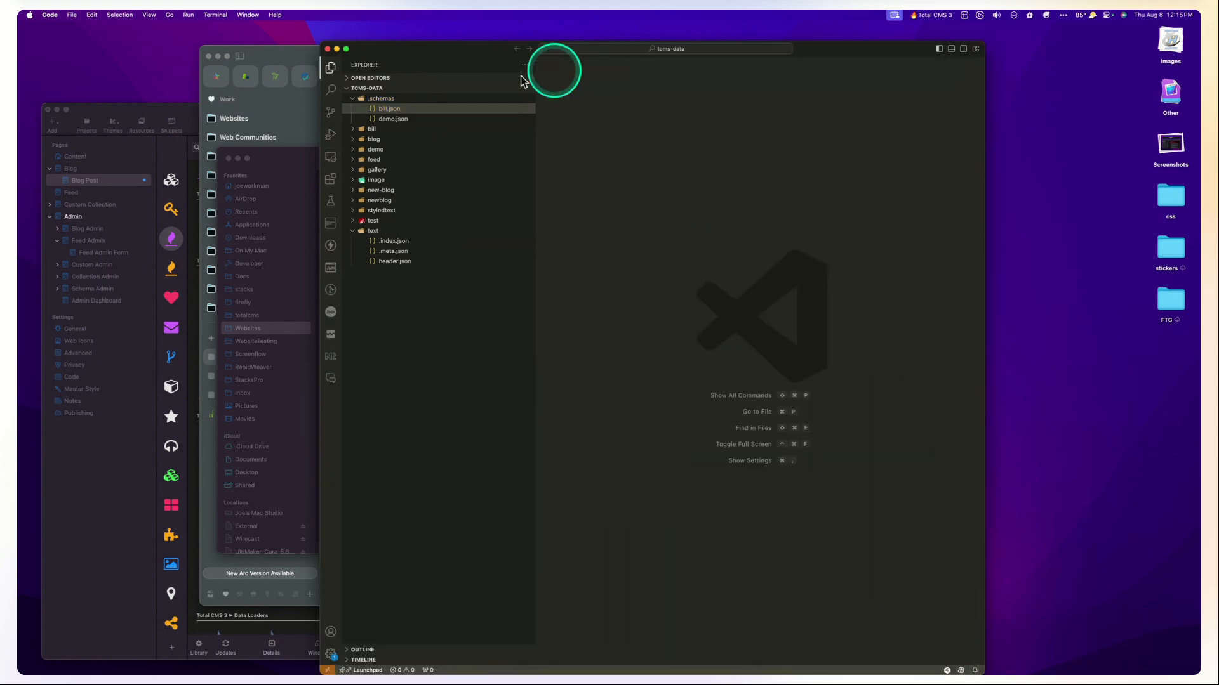
# Enlarge the interface text and window, expand the blog folder in tcms-data, and open its .meta.json file.
pyautogui.click(353, 98)
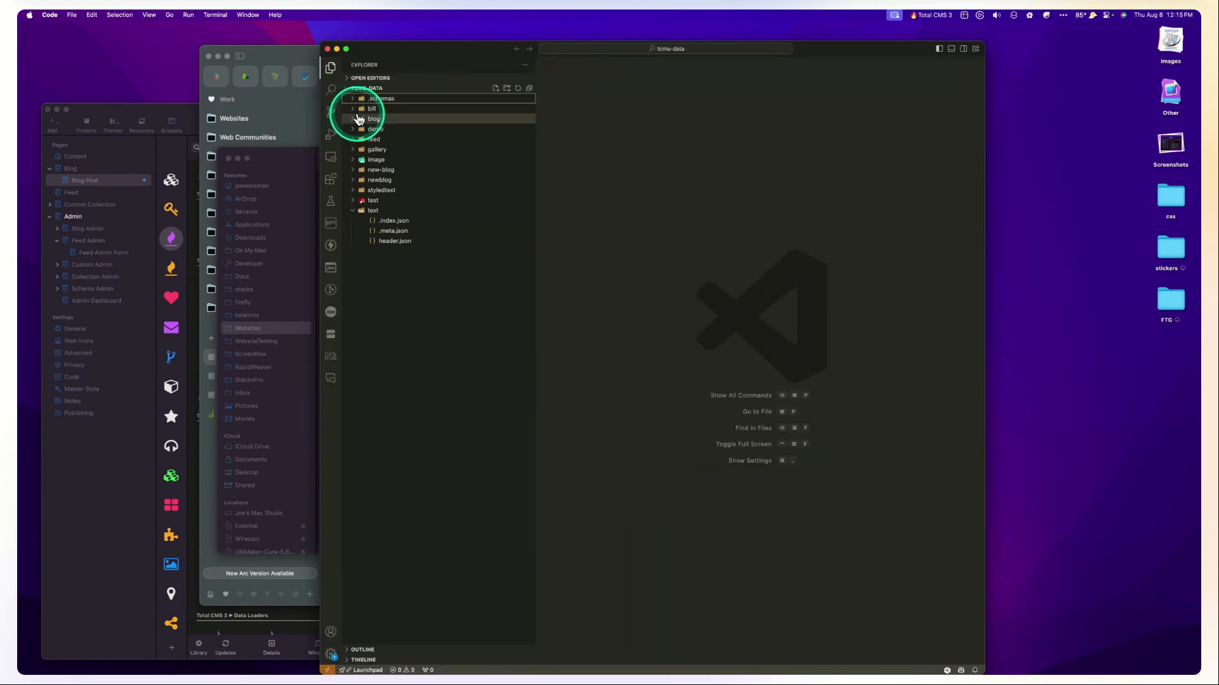
pyautogui.press('super+equal')
pyautogui.press('super+equal')
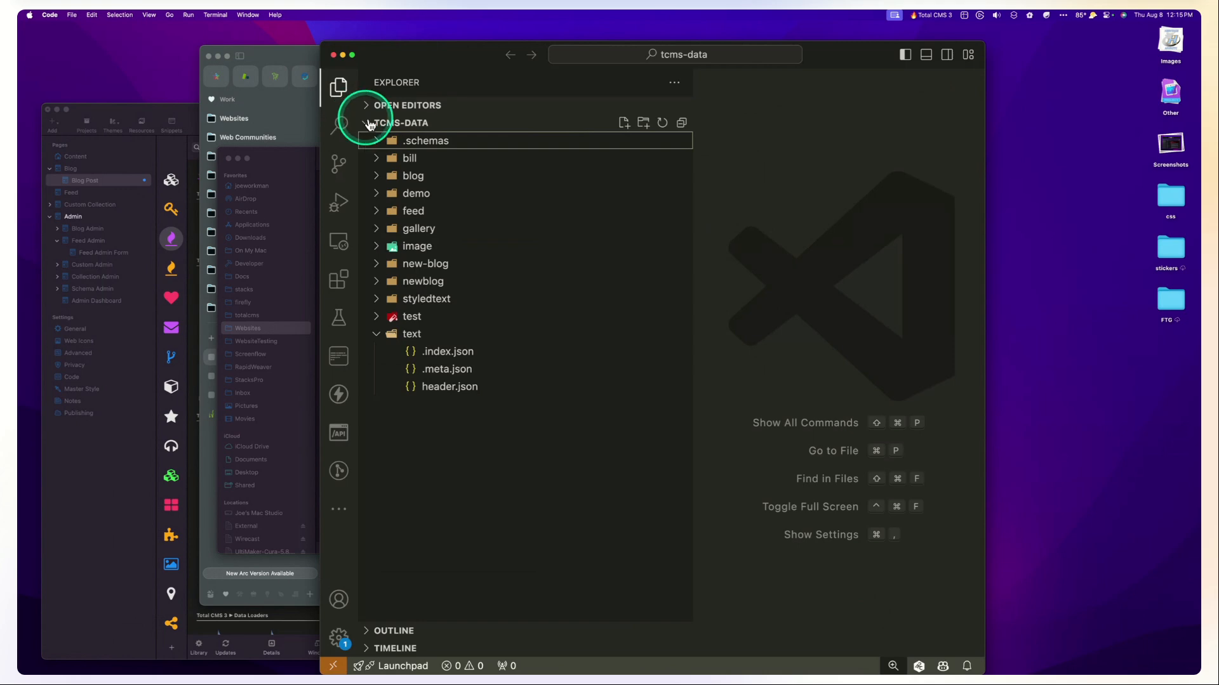
pyautogui.click(376, 175)
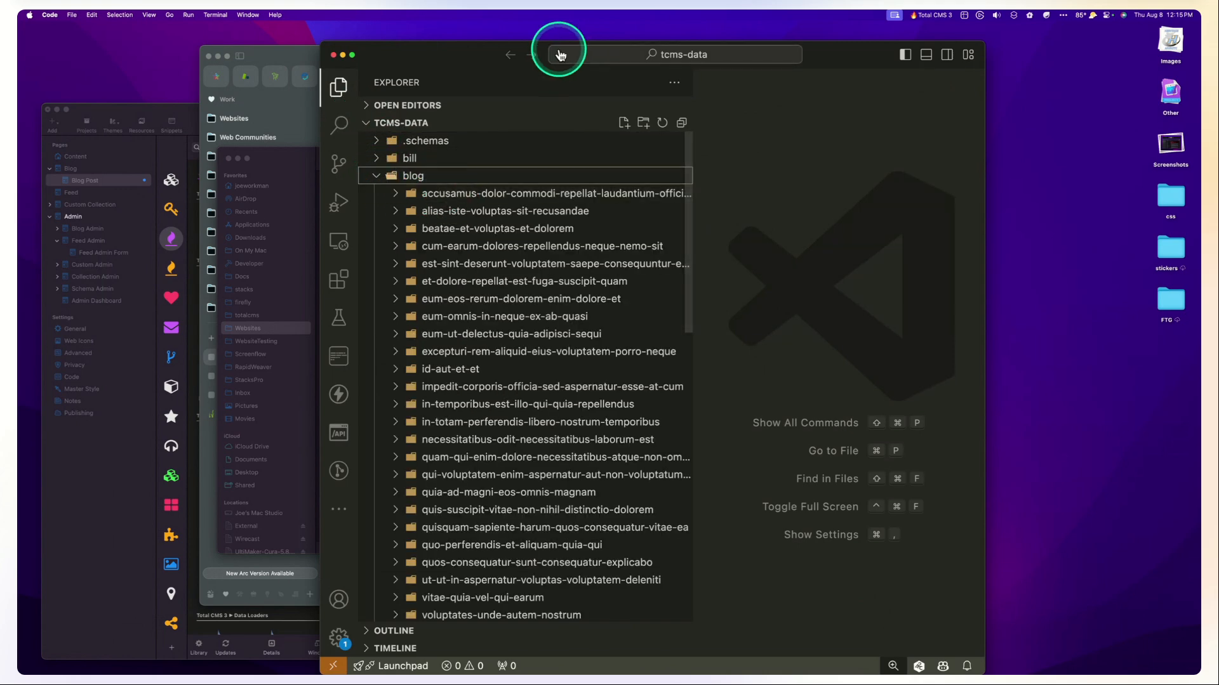
pyautogui.moveTo(444, 48); pyautogui.dragTo(277, 28)
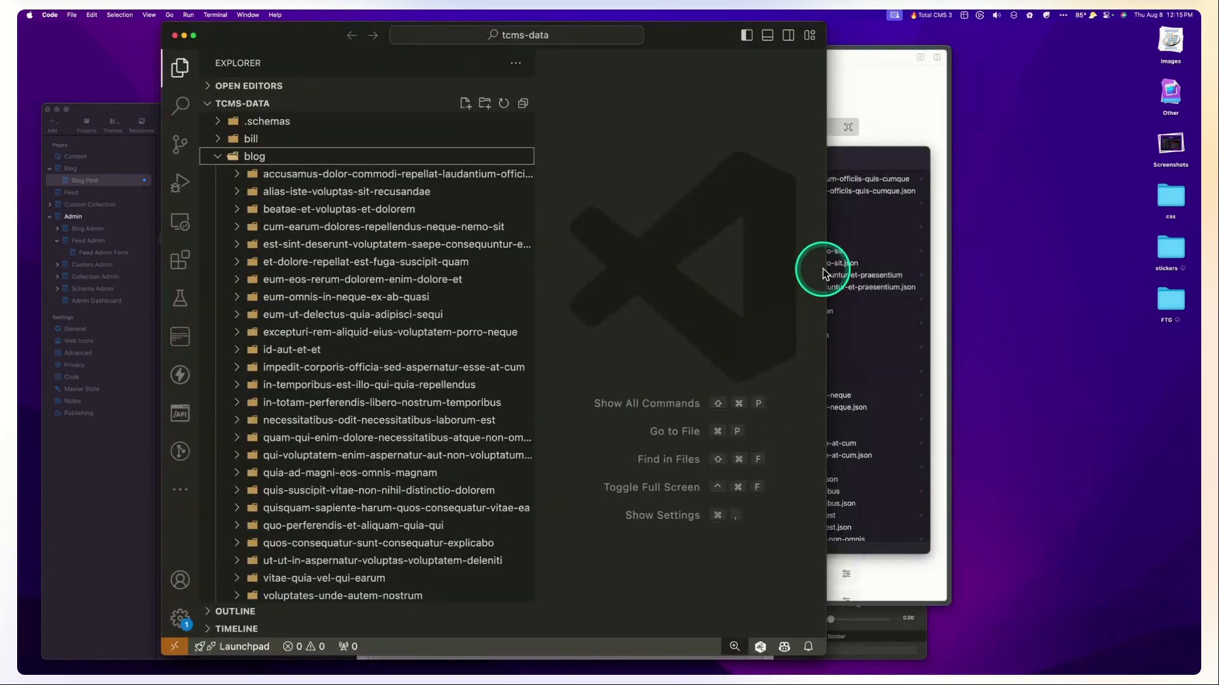
pyautogui.moveTo(827, 274); pyautogui.dragTo(1135, 274)
pyautogui.scroll(-10, 406, 278)
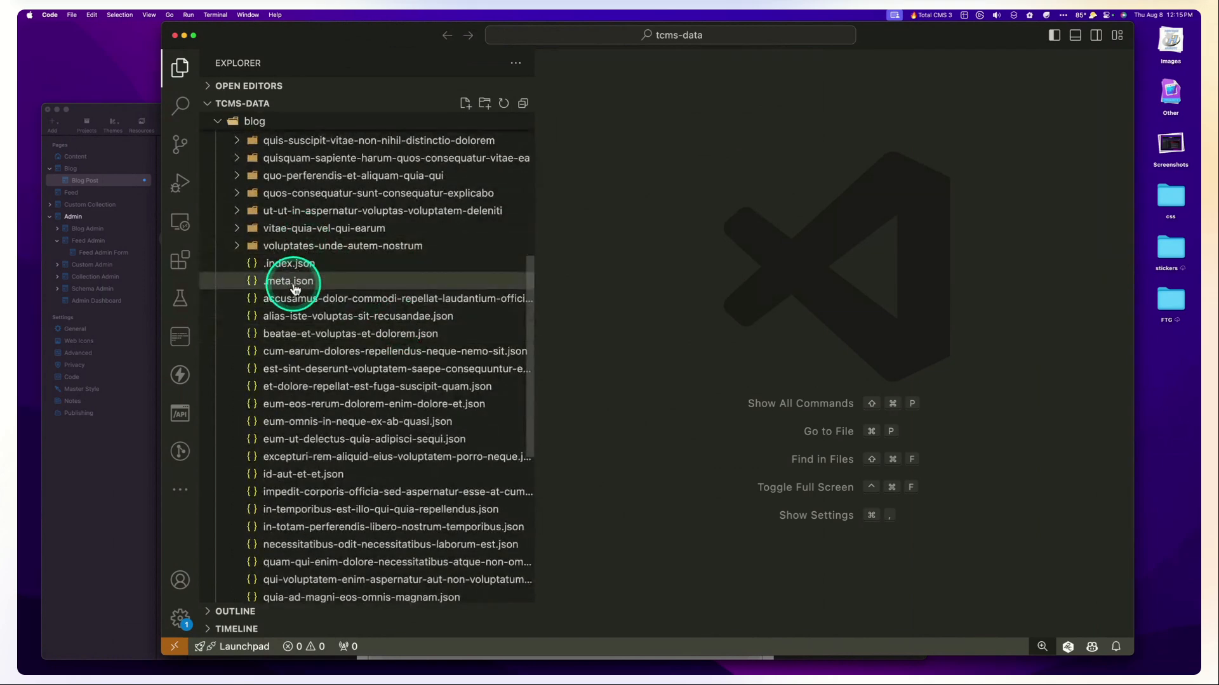
pyautogui.click(295, 285)
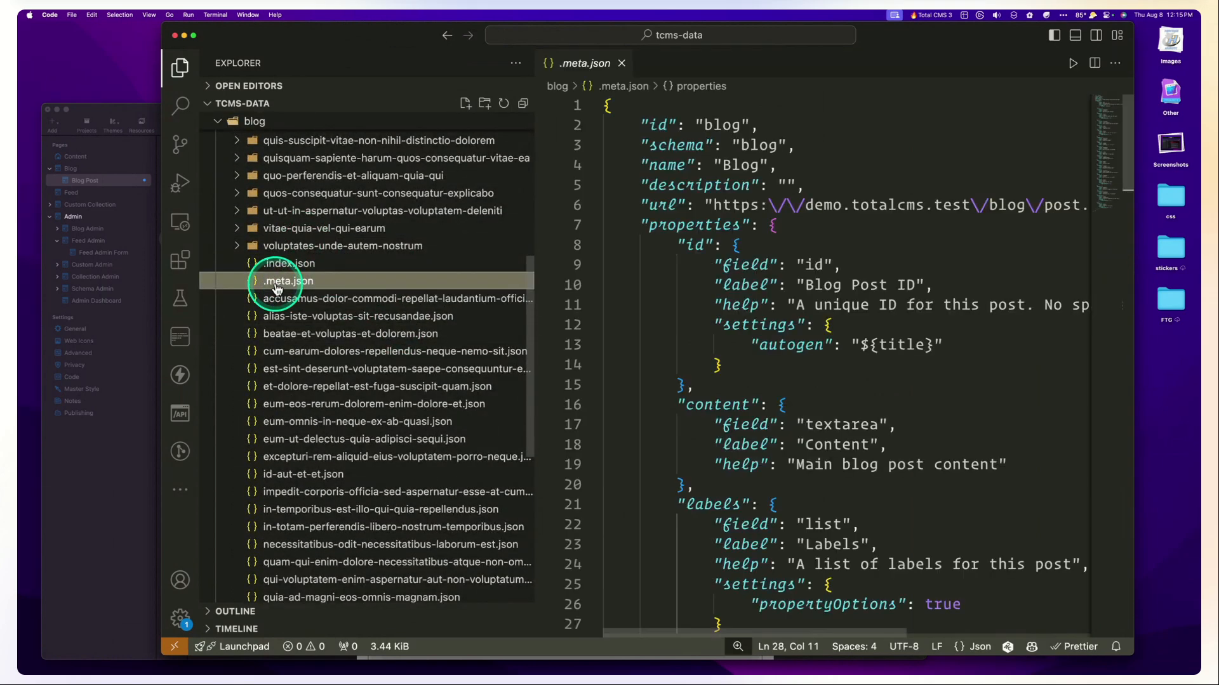
# Change the schema value in the blog collection's .meta.json to "blog-legacy" and save the file.
pyautogui.click(780, 145)
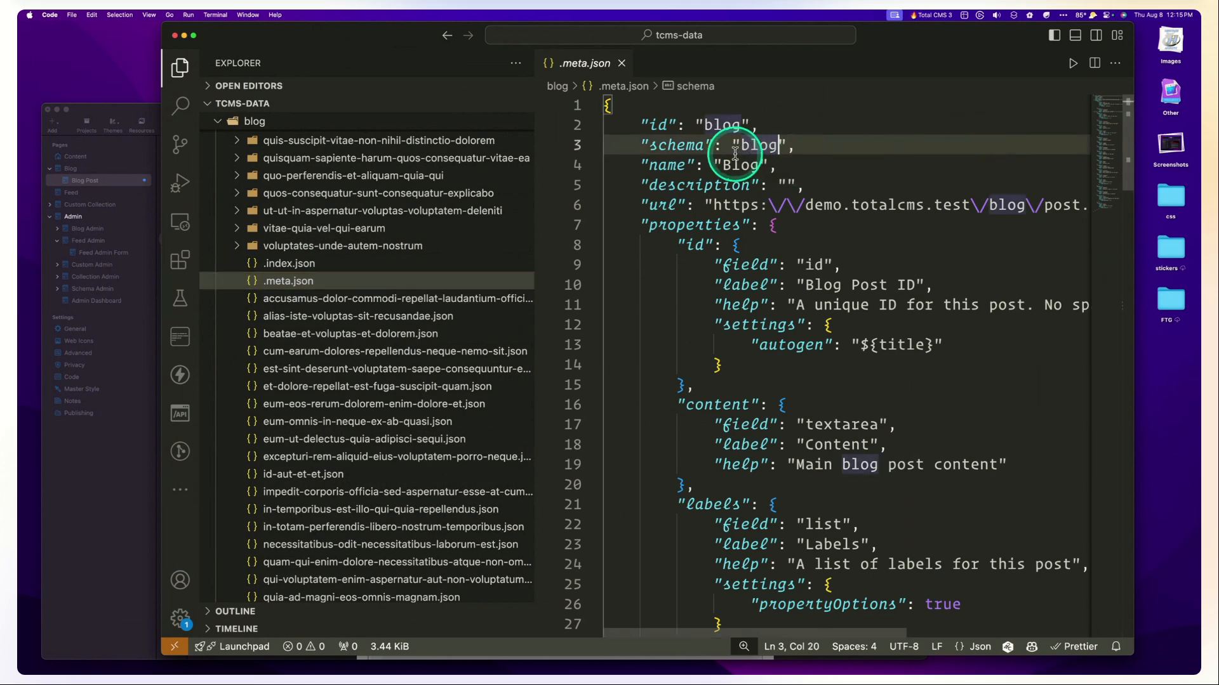
pyautogui.doubleClick(758, 145)
pyautogui.press('Right')
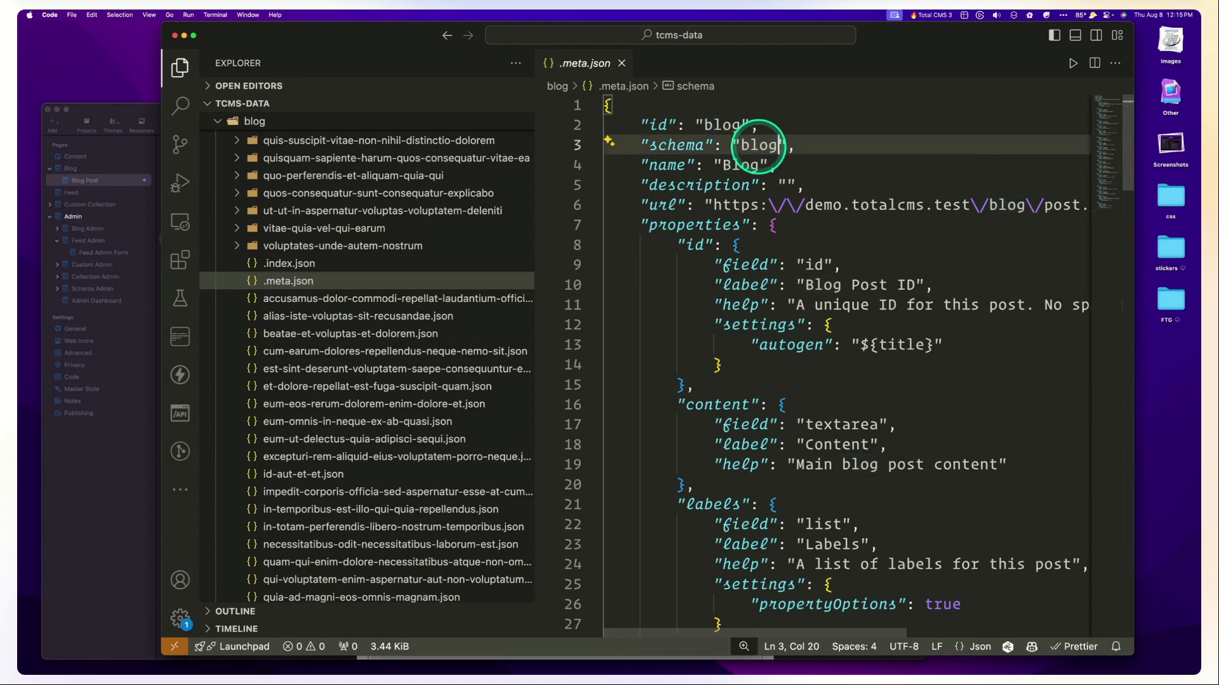
pyautogui.write('-legacy')
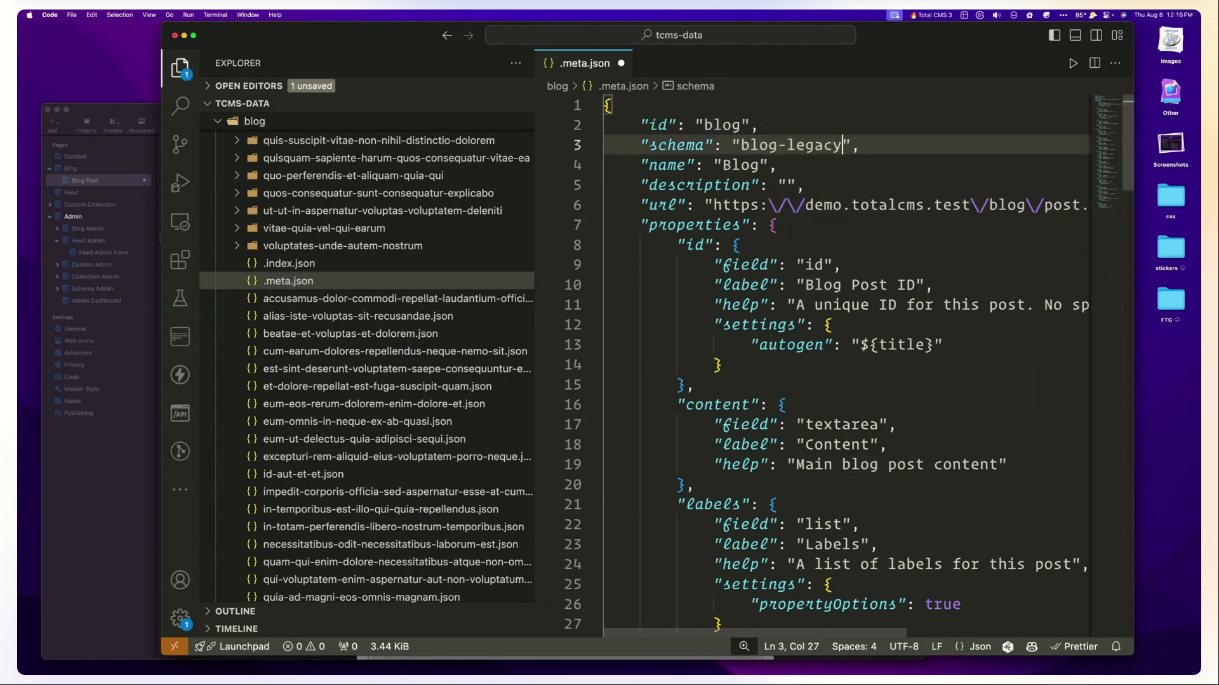
pyautogui.press('super+s')
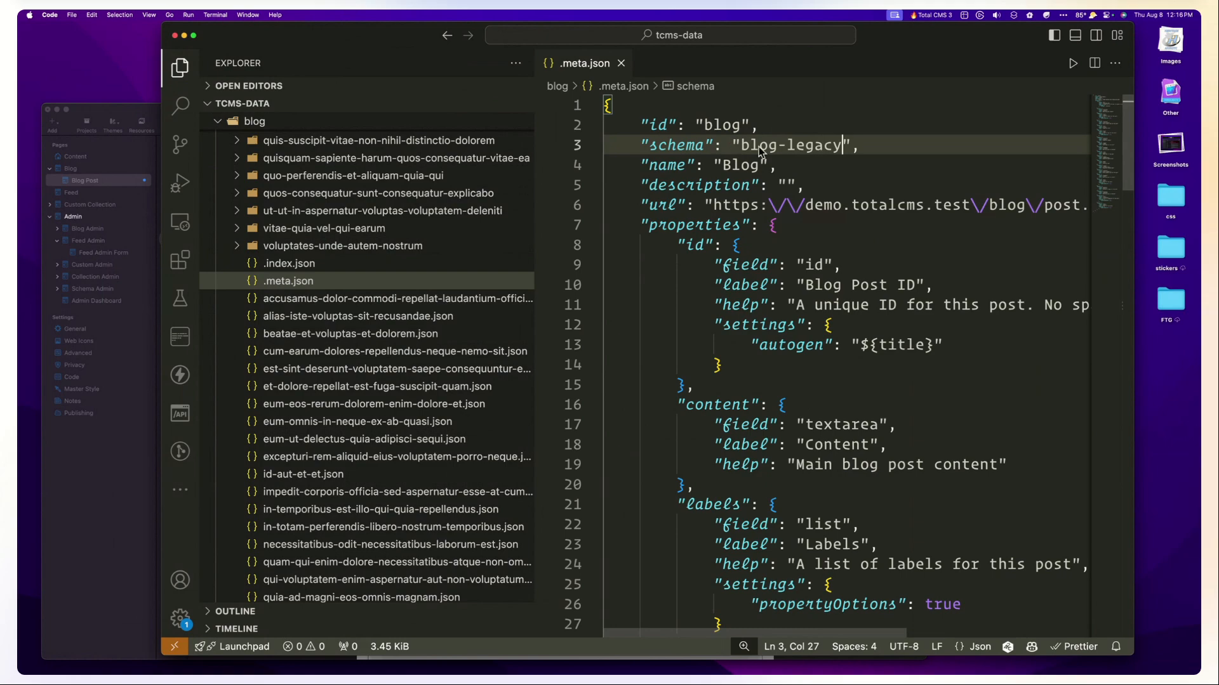
# Switch to Arc and load the Total CMS 3 Demo site at demo.totalcms.test.
pyautogui.hotkey('ctrl', 'Up')
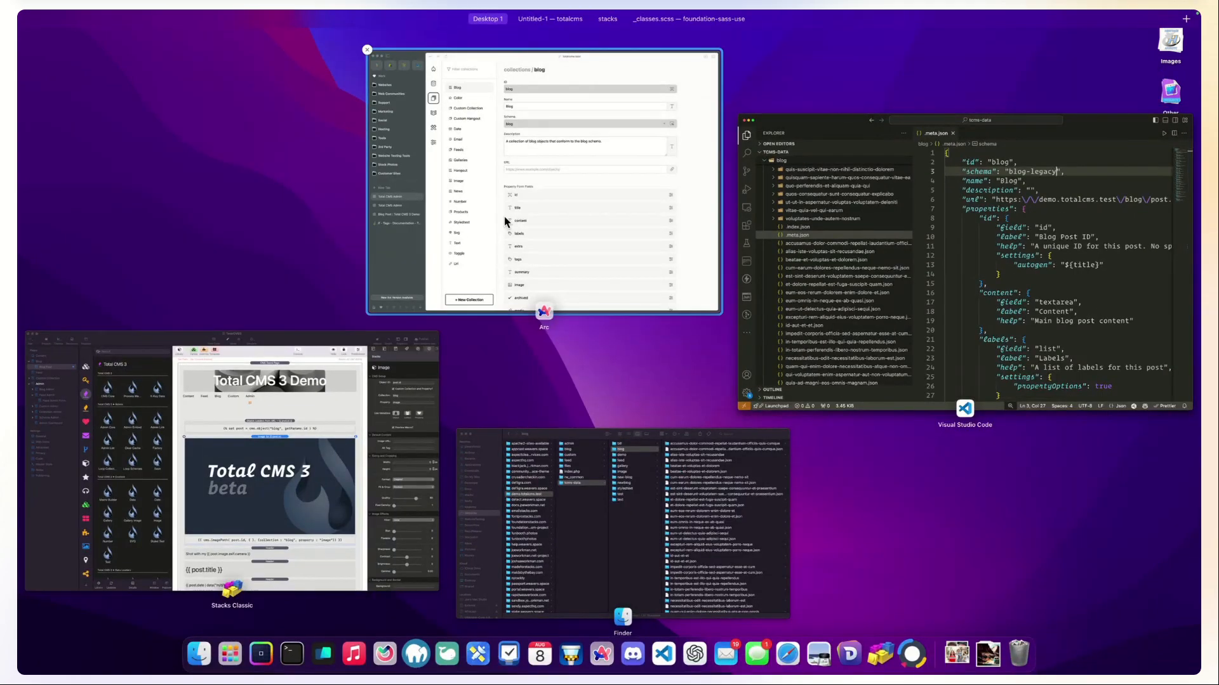
pyautogui.click(504, 216)
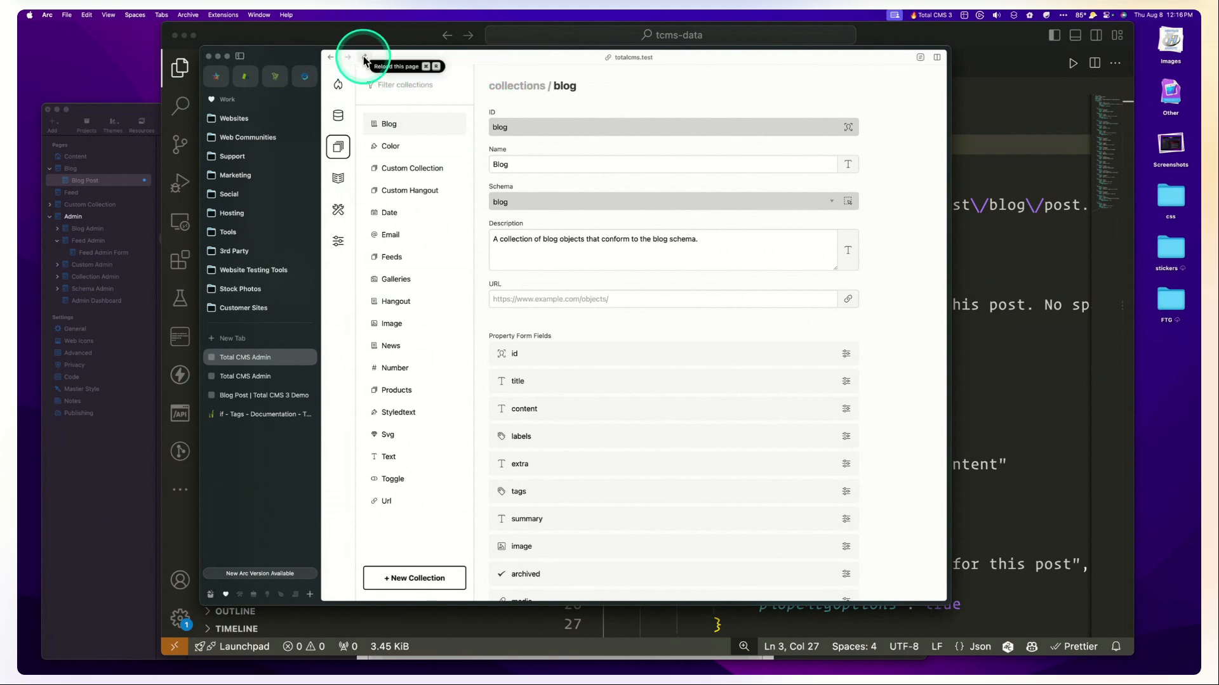
pyautogui.press('super+l')
pyautogui.press('BackSpace')
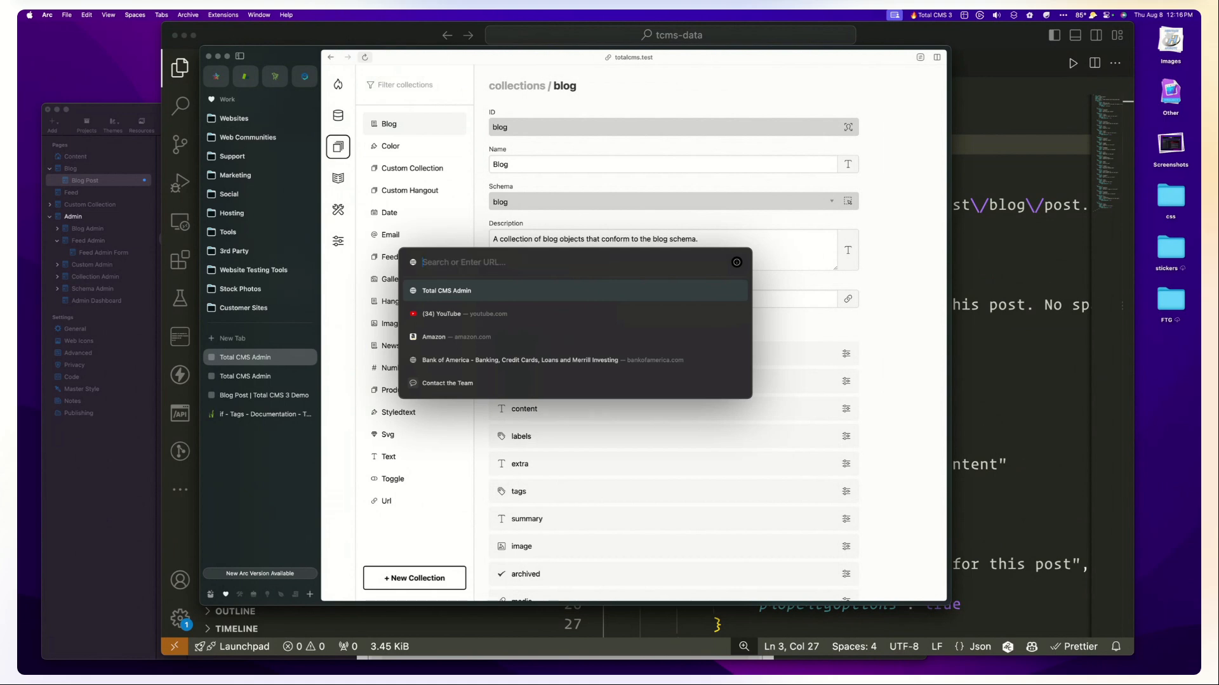
pyautogui.write('demo')
pyautogui.press('Return')
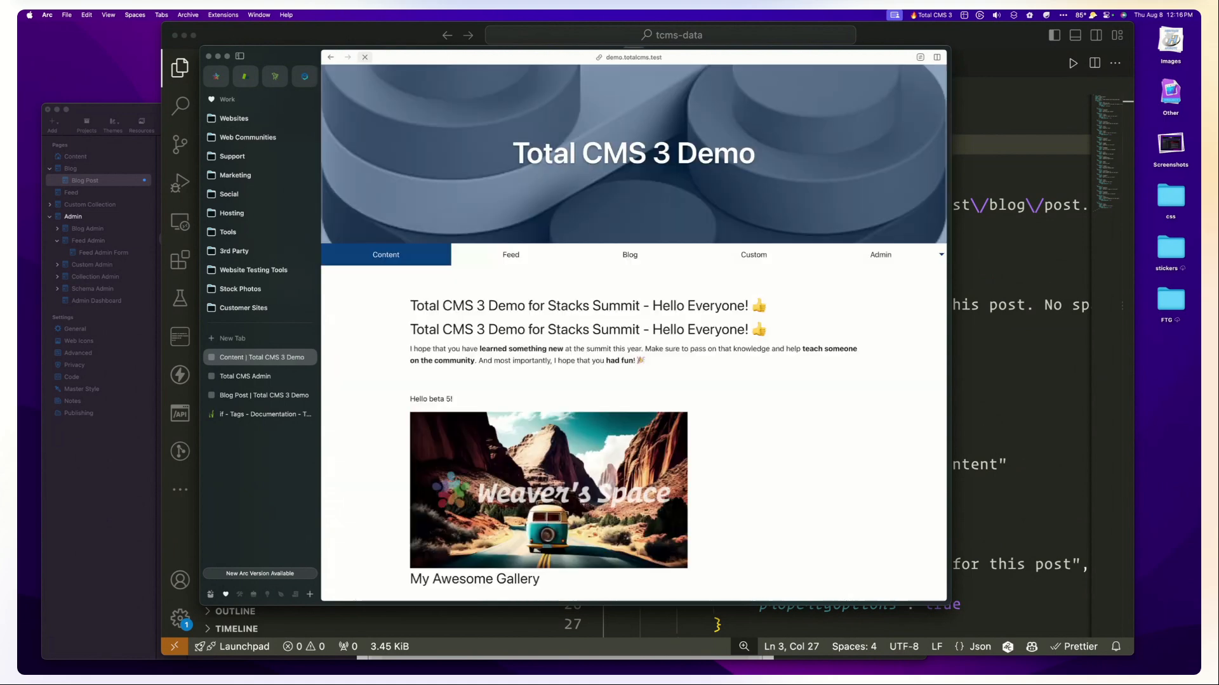
pyautogui.click(918, 254)
pyautogui.press('super+l')
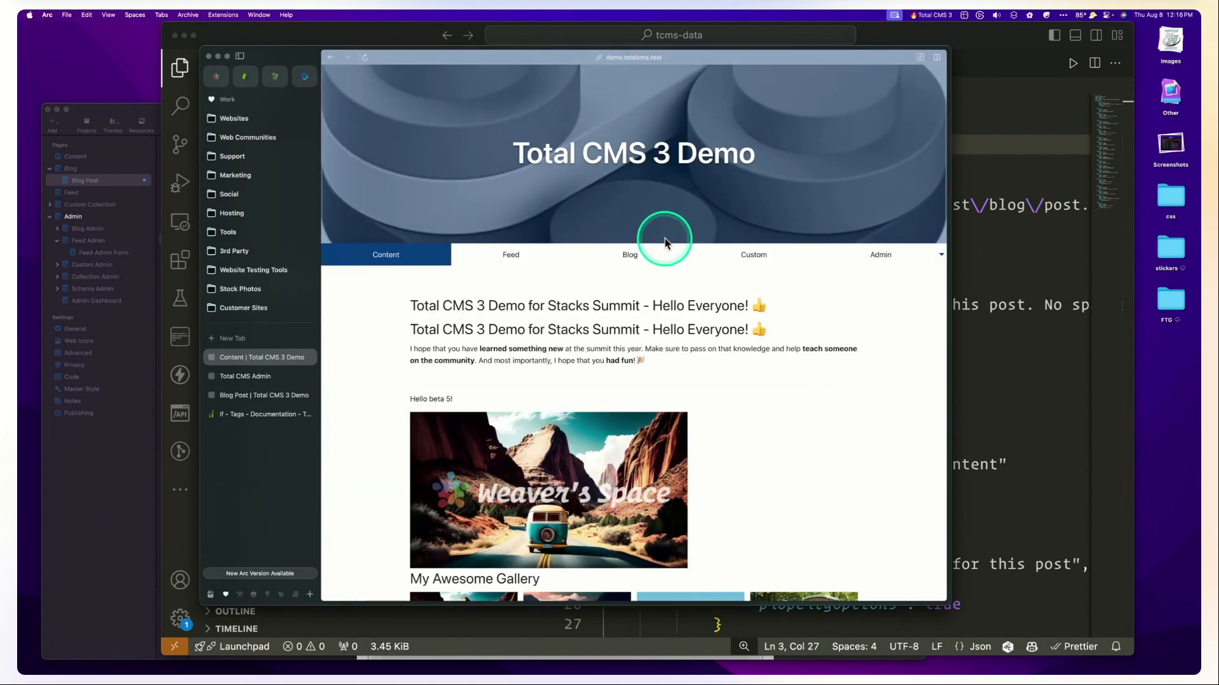
pyautogui.press('Right')
pyautogui.write('admi')
pyautogui.press('BackSpace')
pyautogui.press('BackSpace')
pyautogui.press('BackSpace')
pyautogui.press('BackSpace')
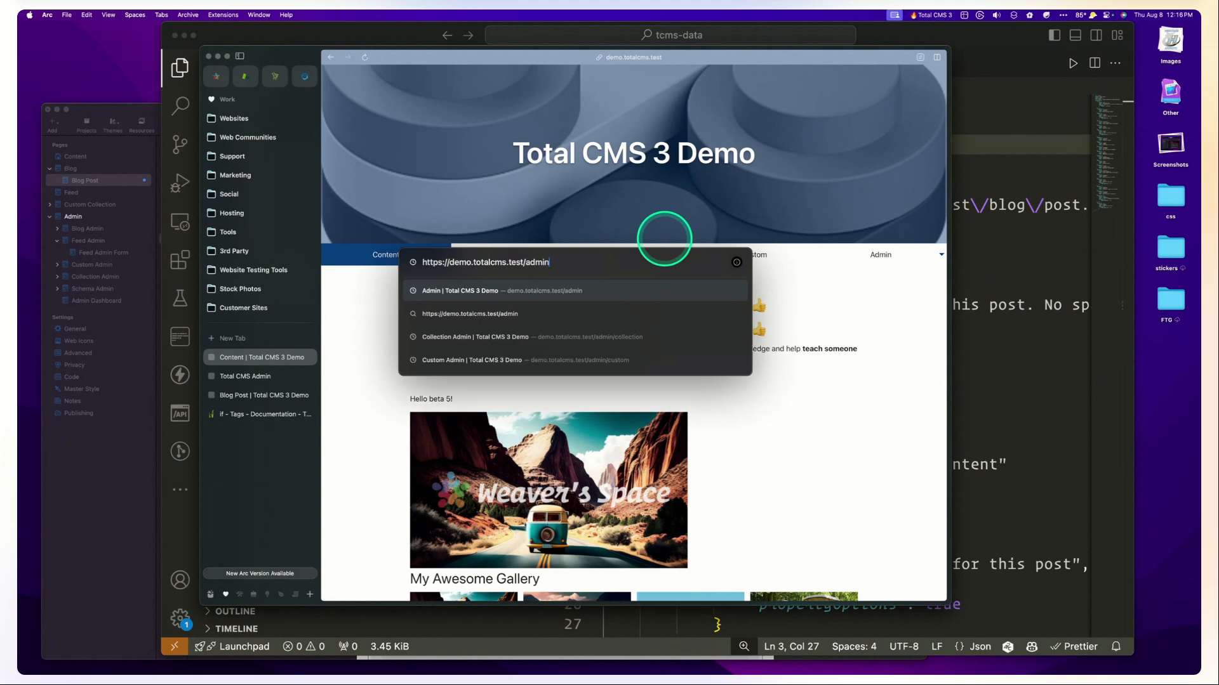
pyautogui.click(868, 296)
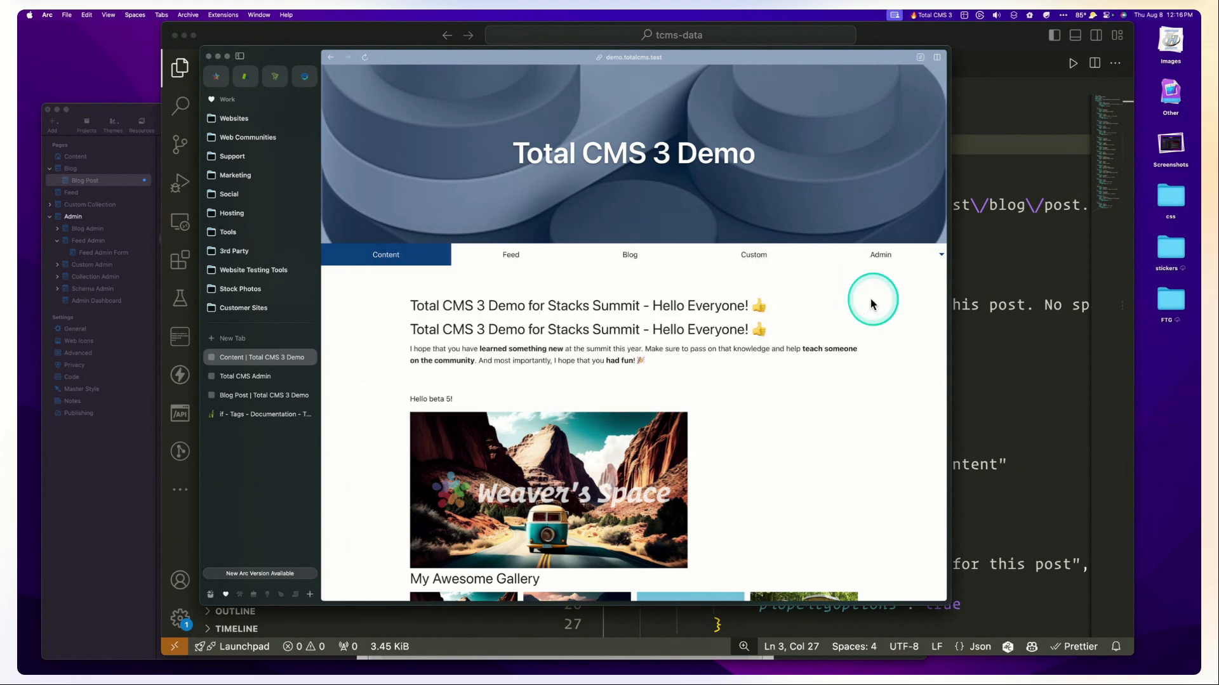
# Go to the demo site's Admin page and open its Total CMS admin.
pyautogui.click(876, 253)
pyautogui.click(876, 260)
pyautogui.click(452, 300)
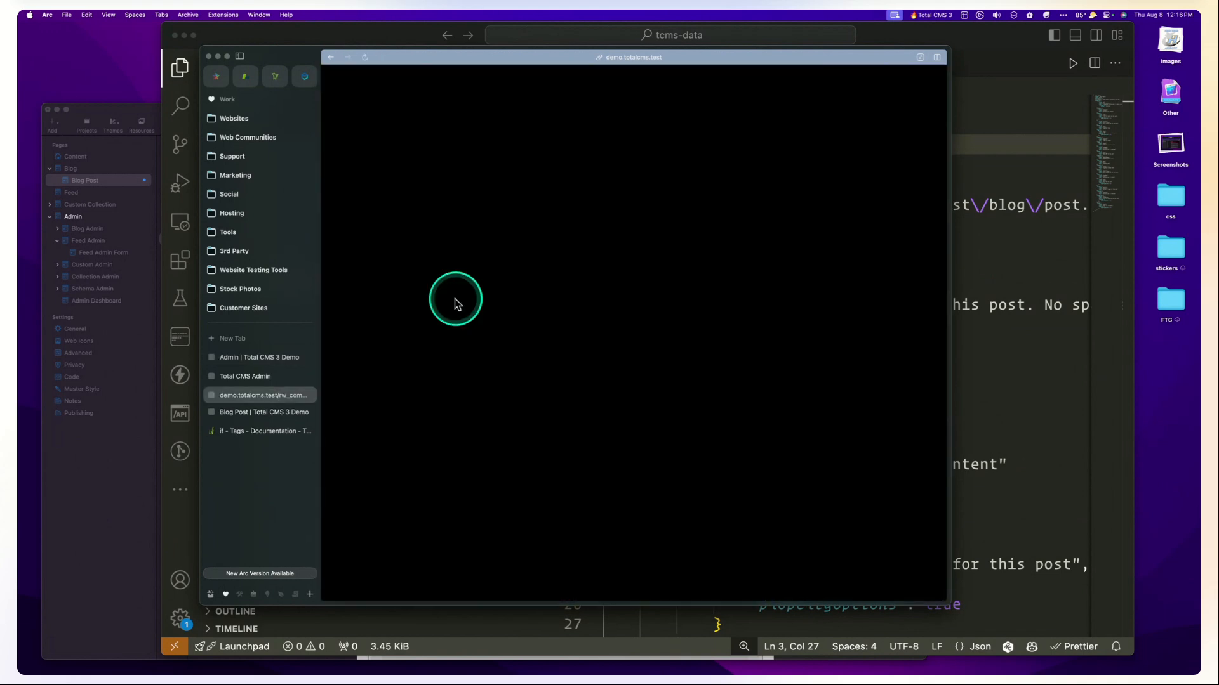
# Open the demo site's Blog collection, try to edit its settings, and return to its object list.
pyautogui.click(338, 150)
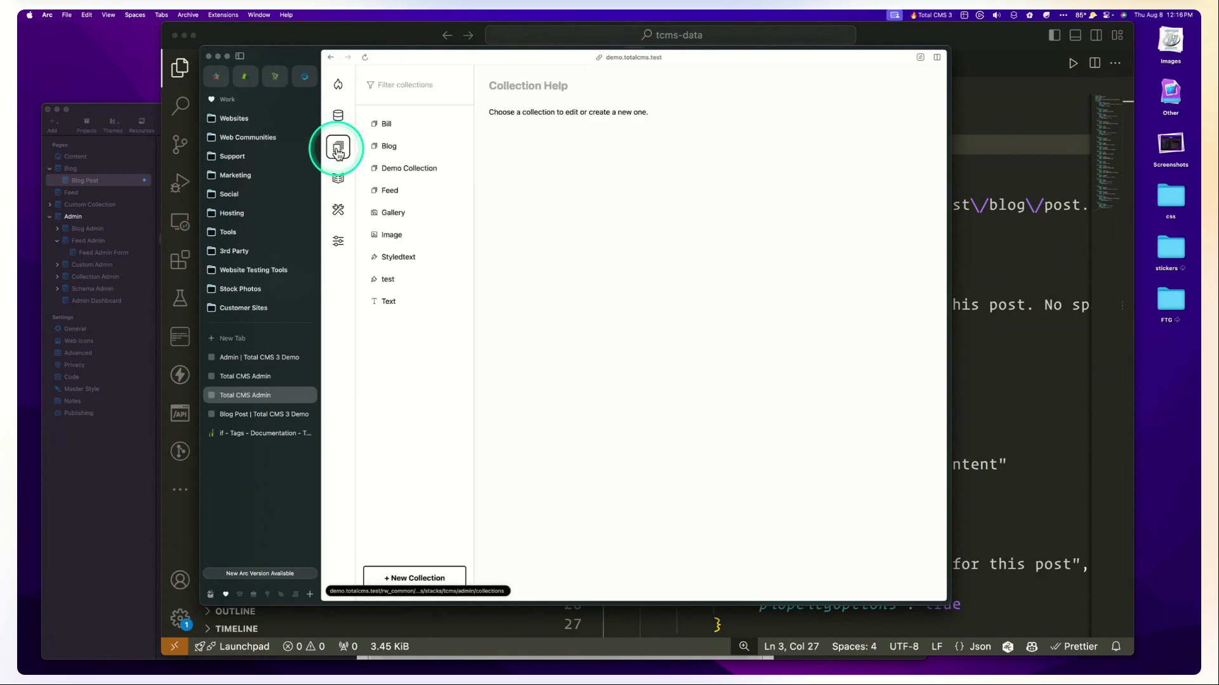
pyautogui.click(388, 146)
pyautogui.click(817, 91)
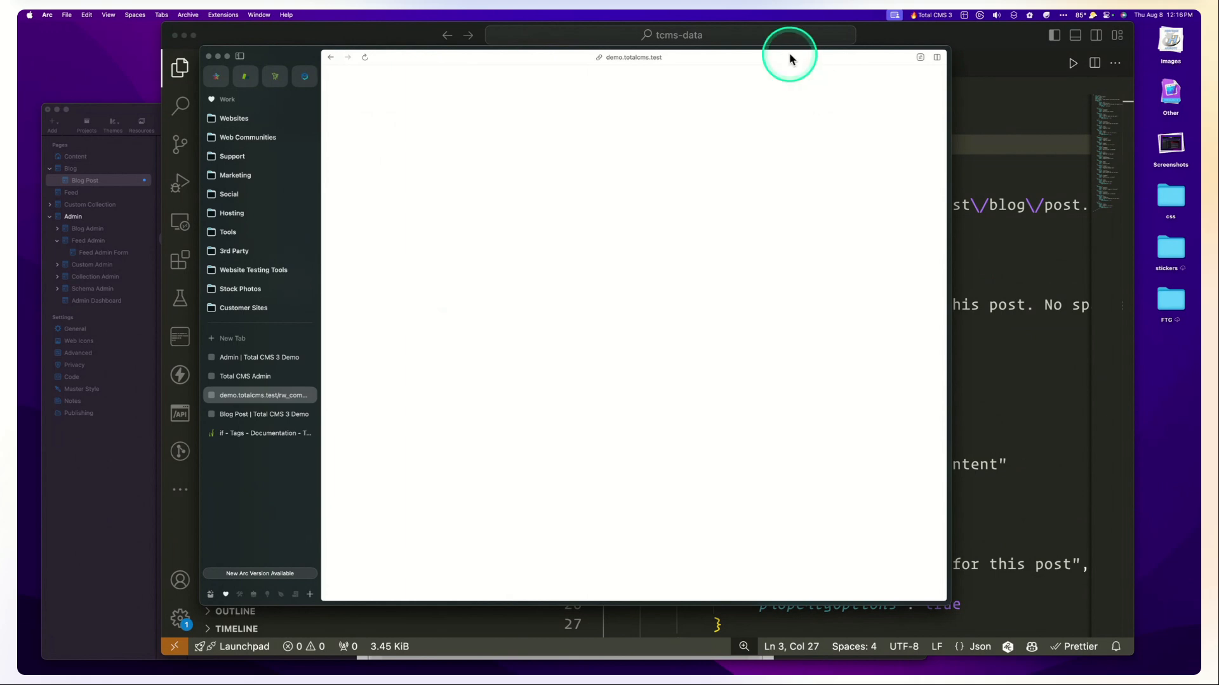
pyautogui.click(331, 59)
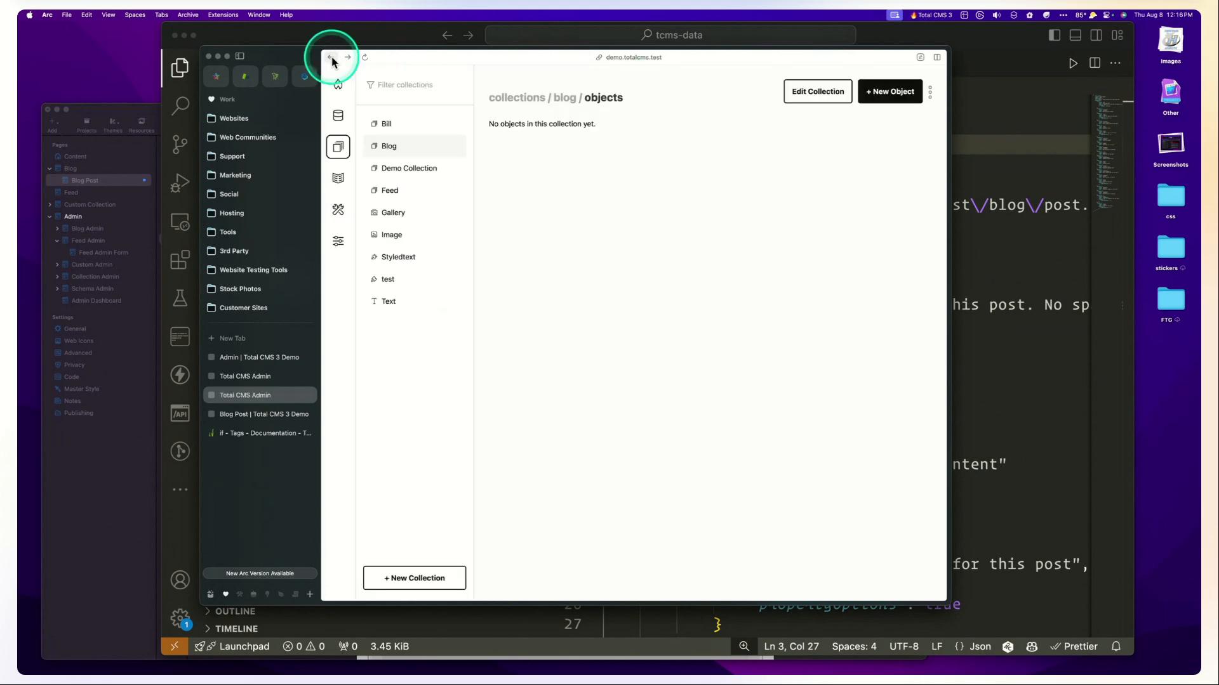
# Switch to Visual Studio Code, set the schema value in the blog collection's .meta.json to "blog", save it, and show all open windows.
pyautogui.click(1001, 139)
pyautogui.click(807, 145)
pyautogui.doubleClick(807, 146)
pyautogui.press('BackSpace')
pyautogui.press('BackSpace')
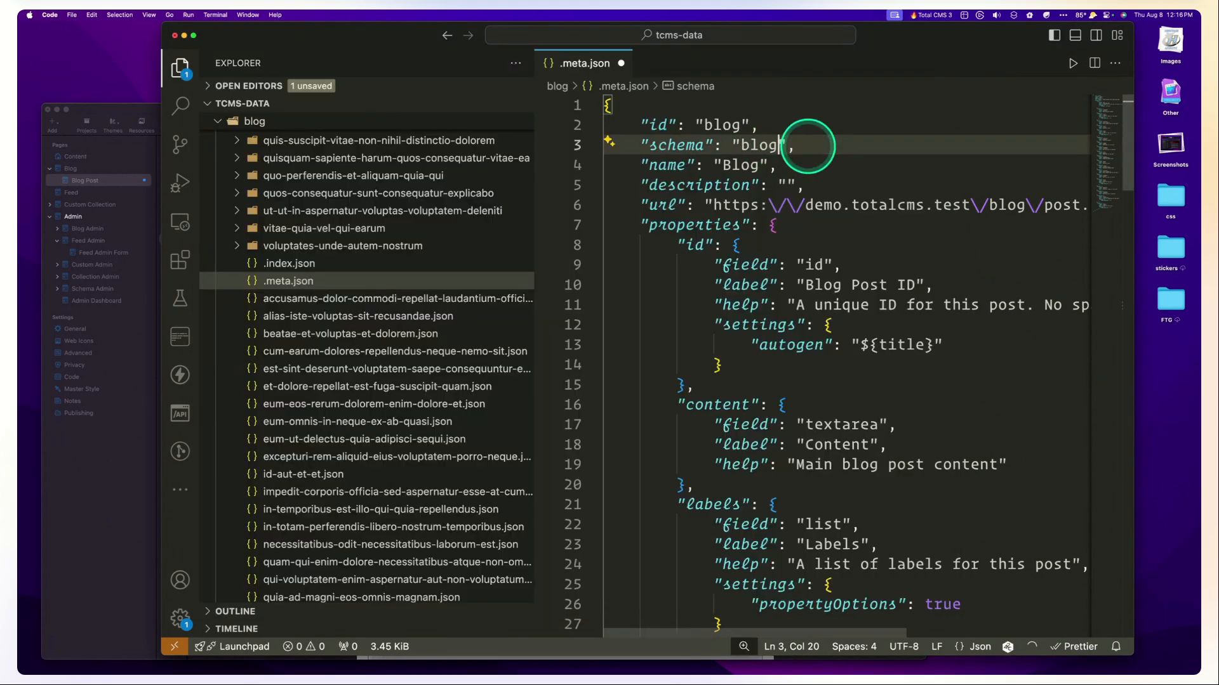
pyautogui.press('super+s')
pyautogui.hotkey('ctrl', 'Up')
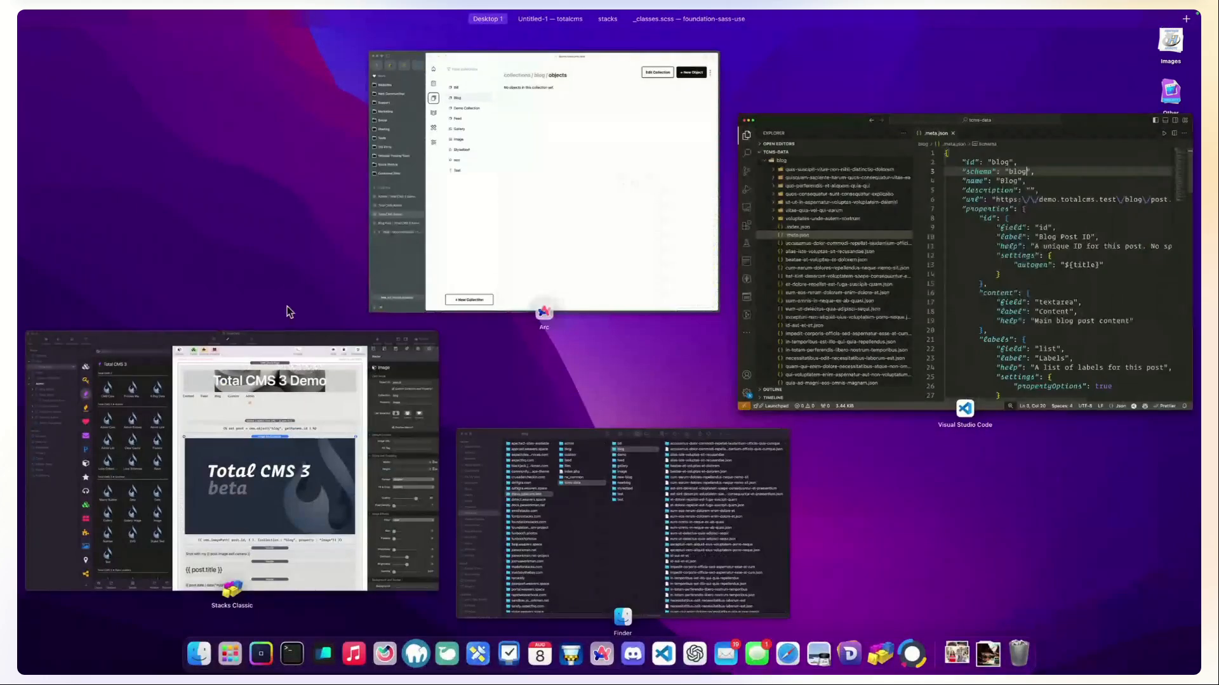
# Switch to Arc and open the Blog collection's settings for editing.
pyautogui.click(477, 236)
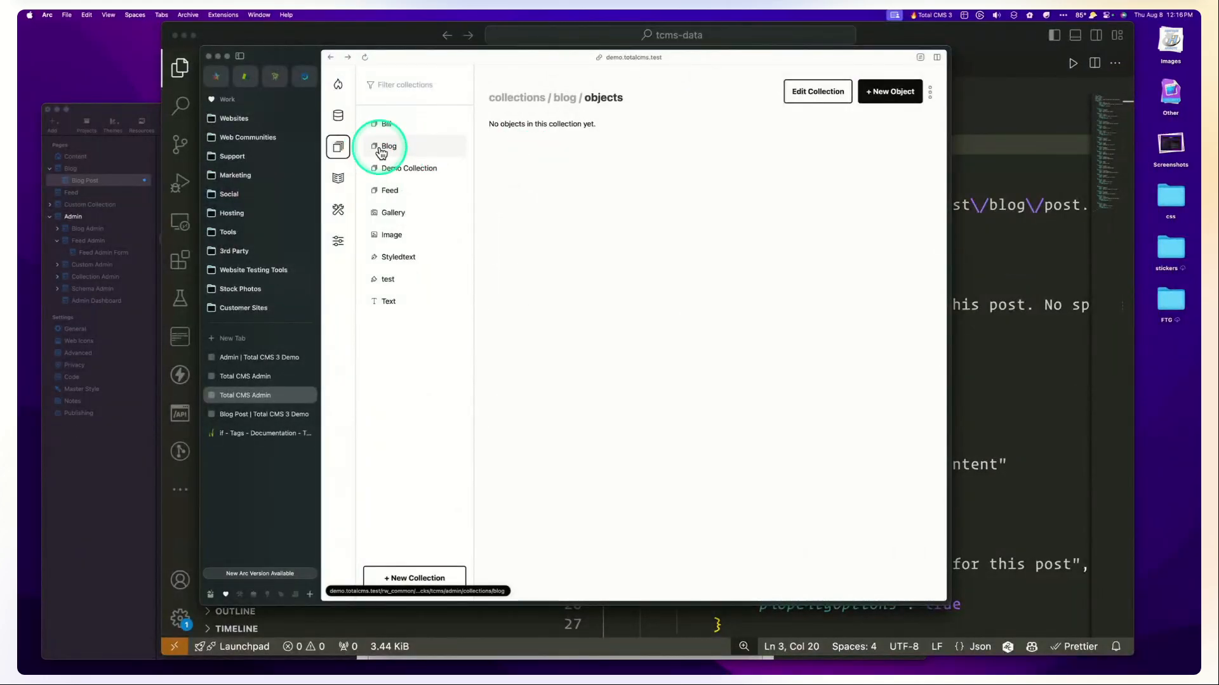
pyautogui.click(826, 96)
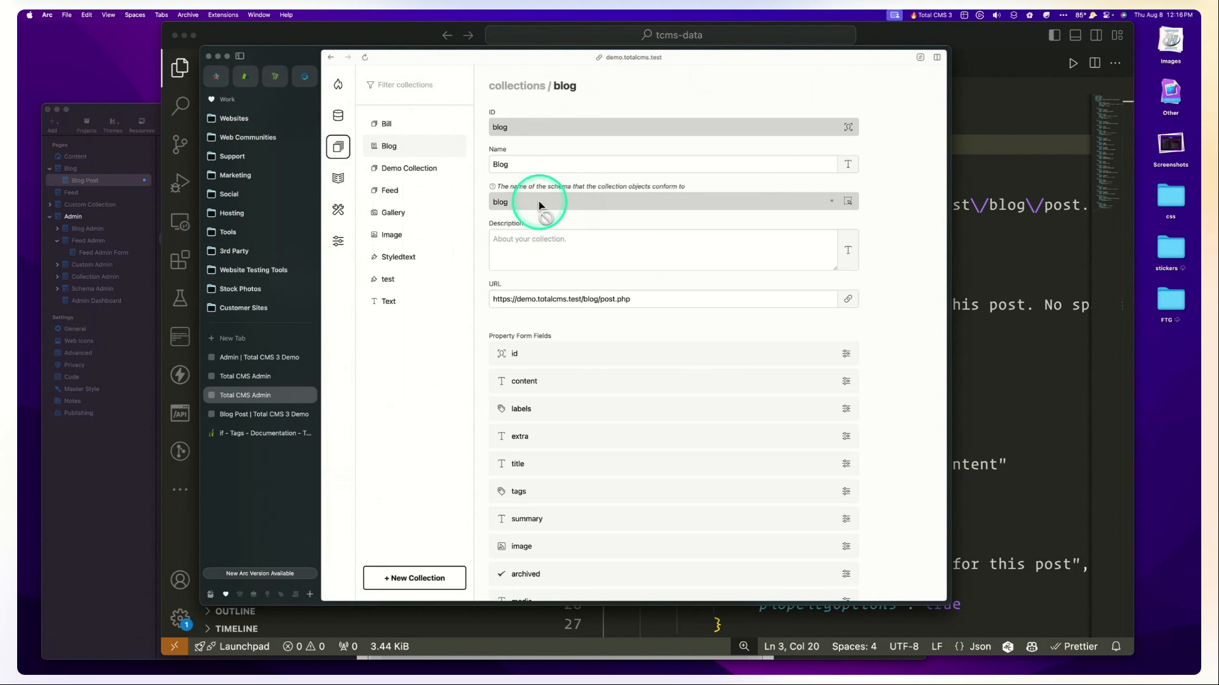
# Switch to Visual Studio Code and review the schema and property definitions in the blog collection's .meta.json.
pyautogui.click(989, 175)
pyautogui.click(770, 159)
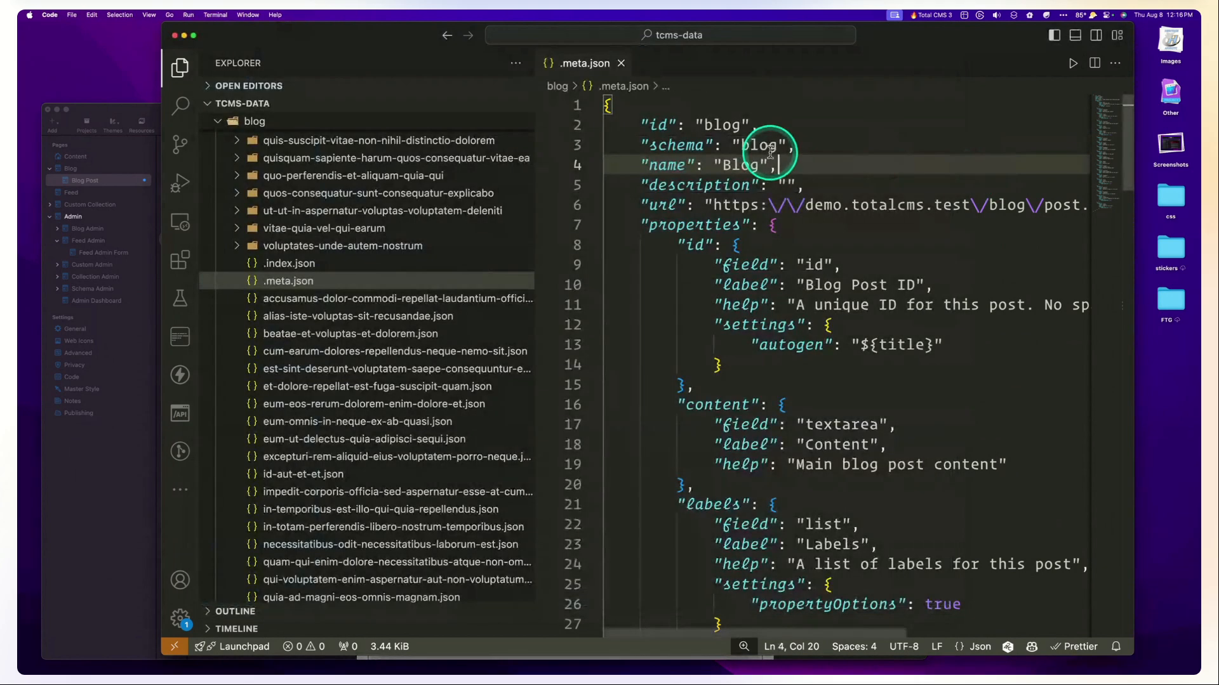
pyautogui.hscroll(5, 797, 190)
pyautogui.hscroll(-5, 816, 198)
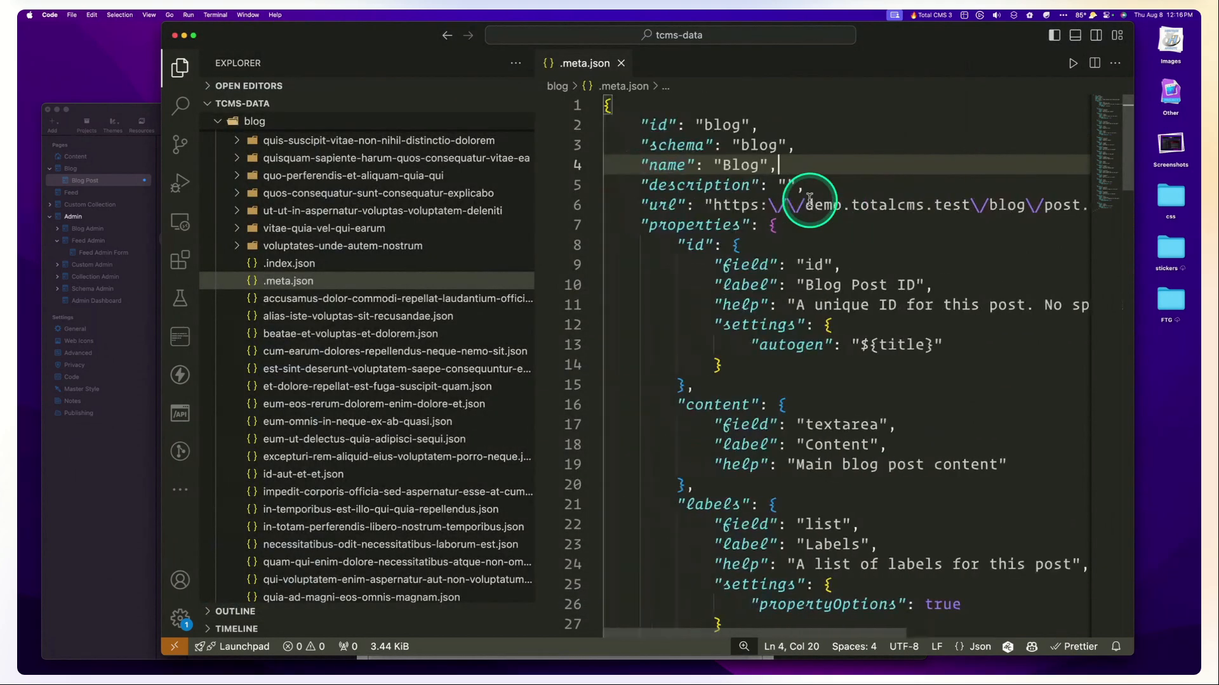
pyautogui.scroll(-1, 798, 199)
pyautogui.scroll(-8, 806, 202)
pyautogui.scroll(9, 806, 202)
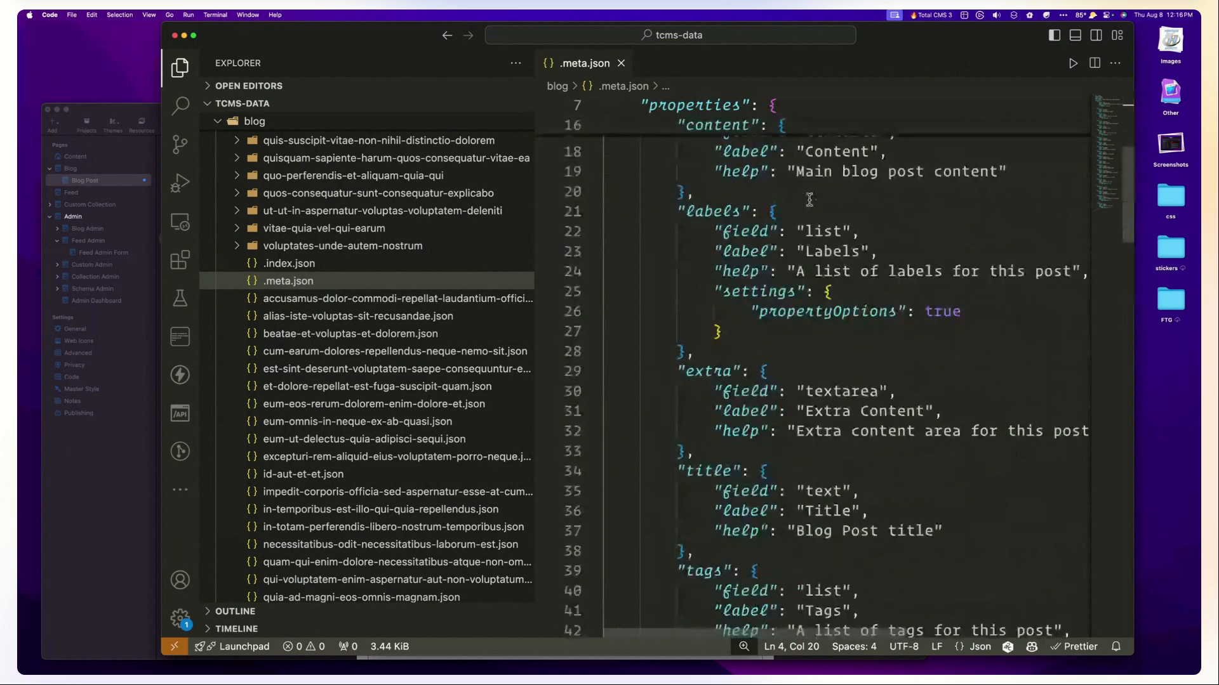
# Set the schema value in the blog collection's .meta.json to "blog-legacy" and save the file.
pyautogui.click(780, 146)
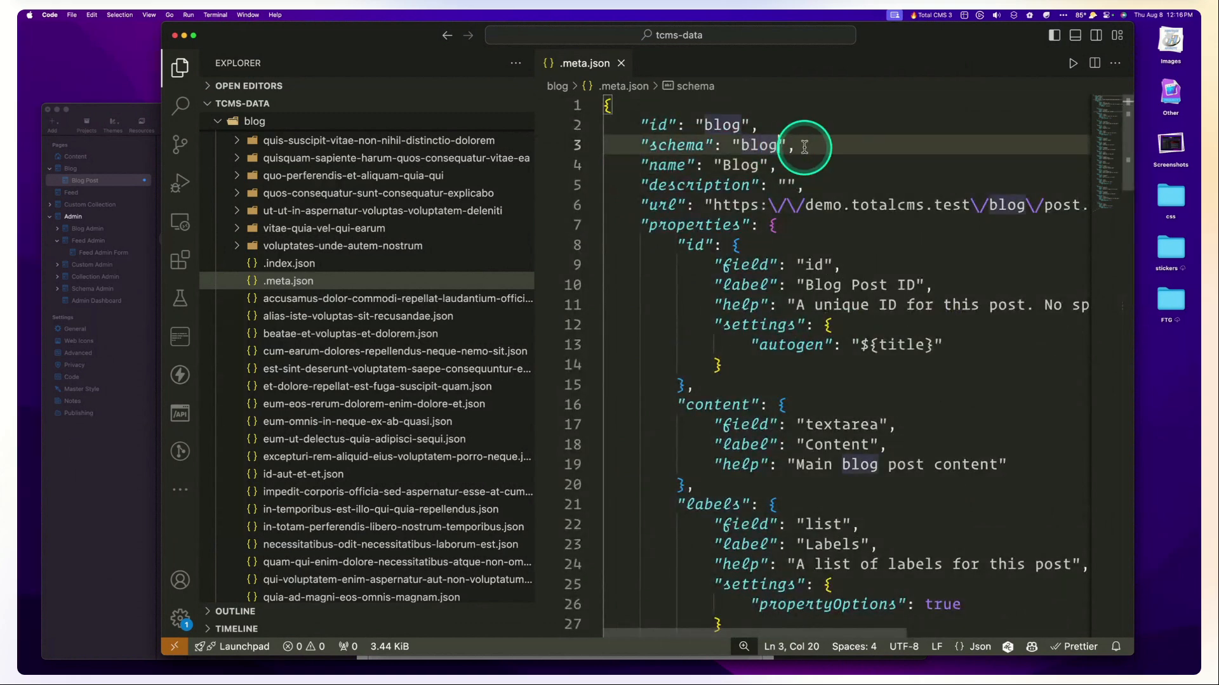
pyautogui.write('-legac')
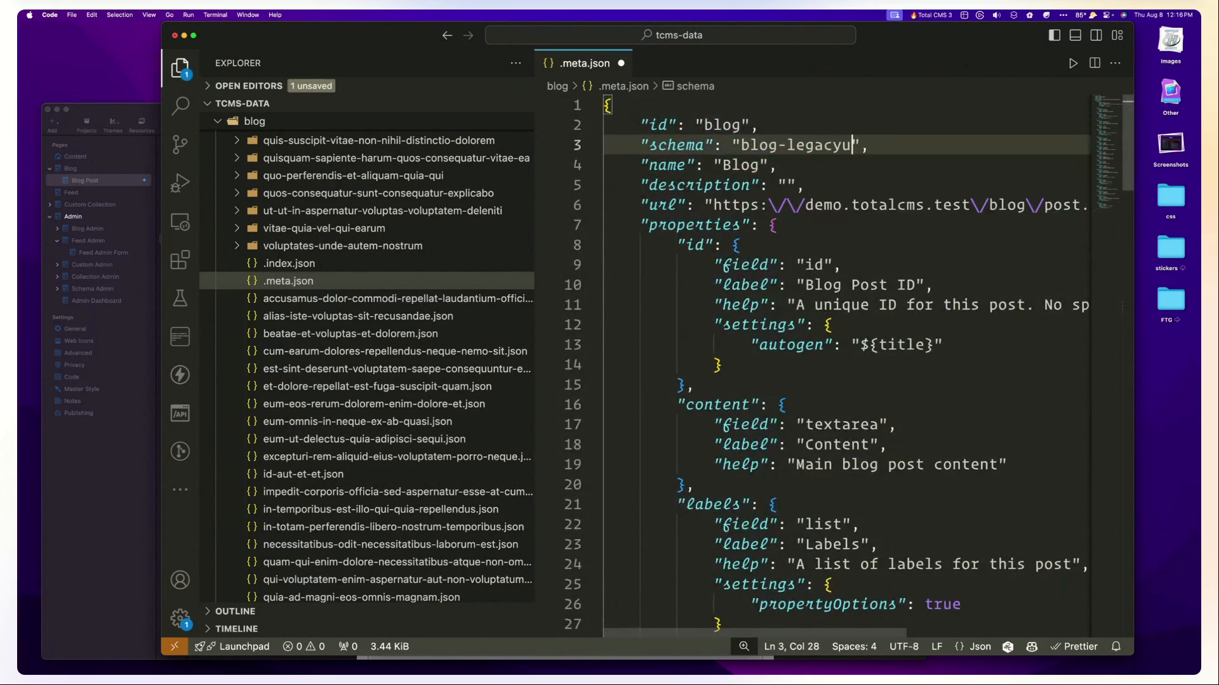
pyautogui.write('y')
pyautogui.press('super+s')
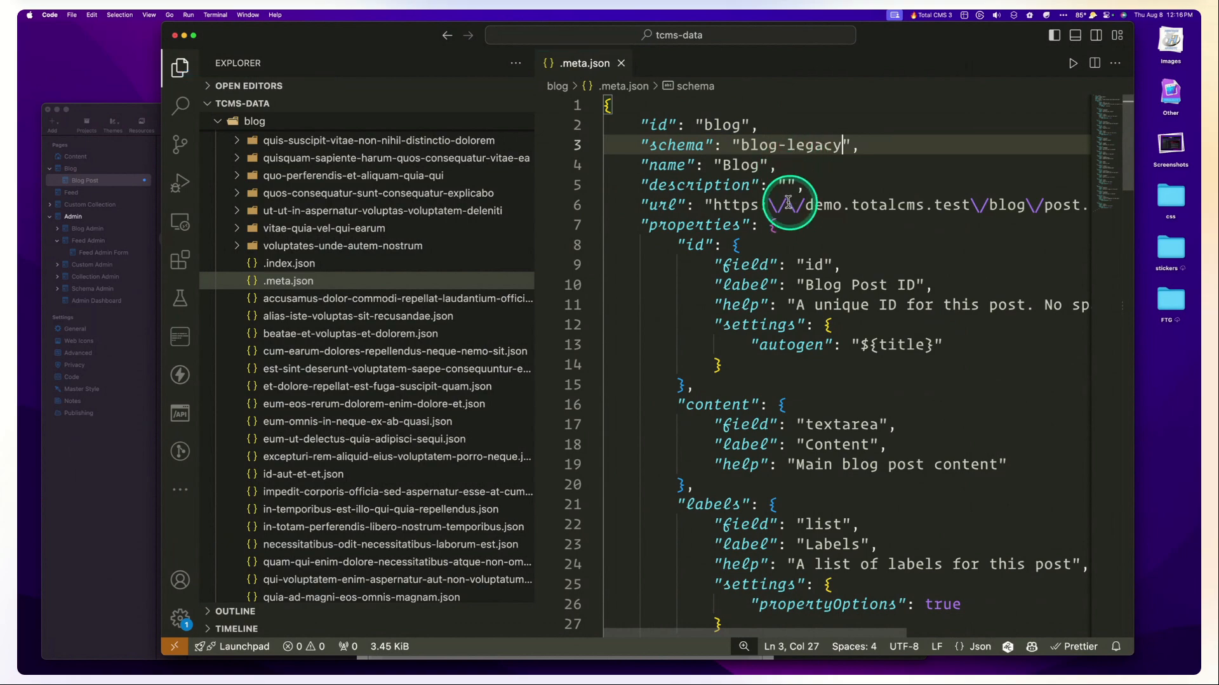
# Switch to Arc and reload the Blog collection's settings page.
pyautogui.click(122, 455)
pyautogui.click(775, 60)
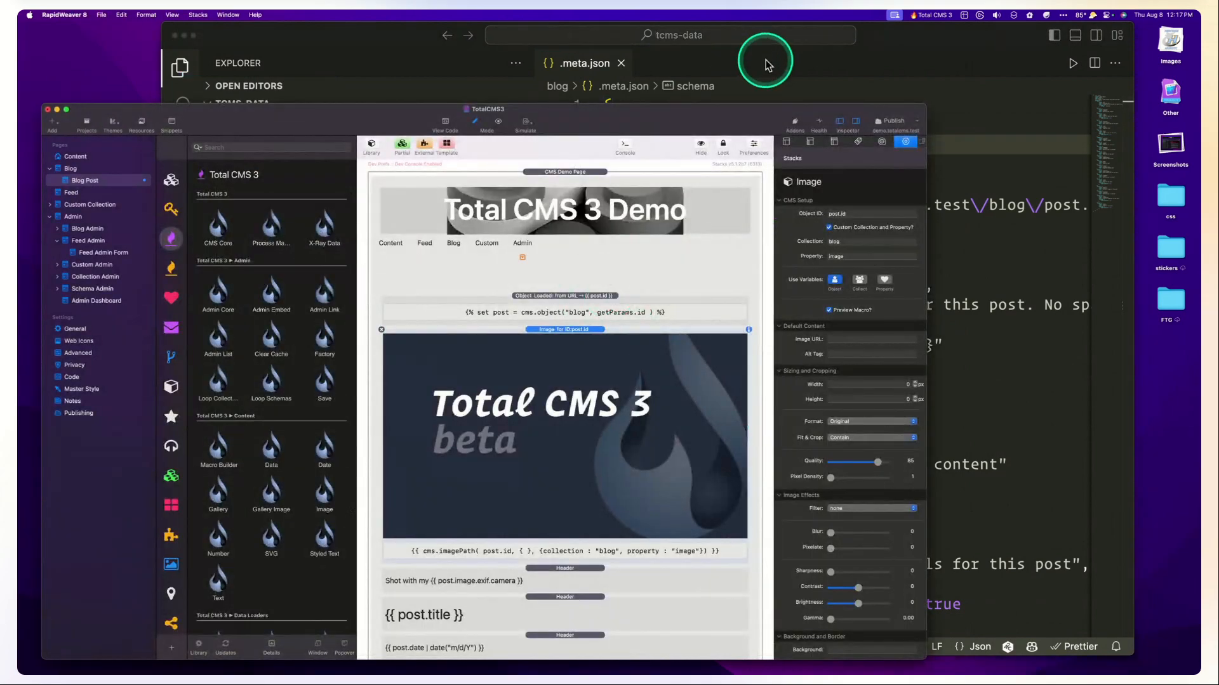
pyautogui.hotkey('ctrl', 'Up')
pyautogui.click(530, 184)
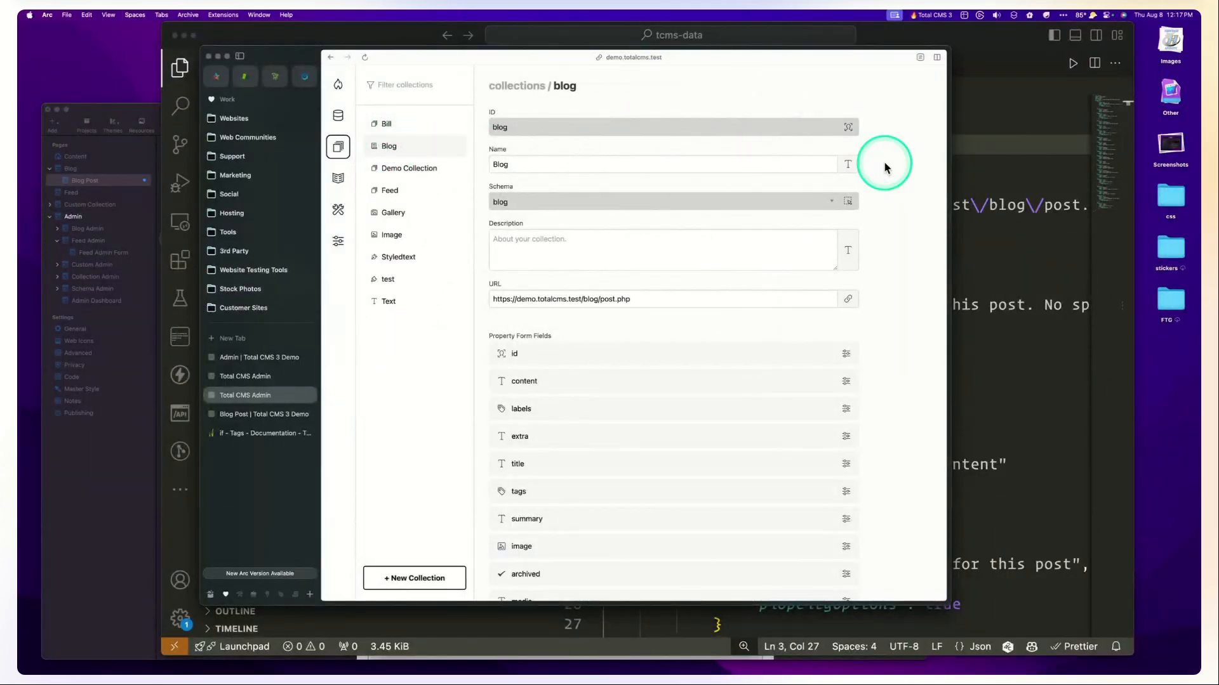
pyautogui.press('super+r')
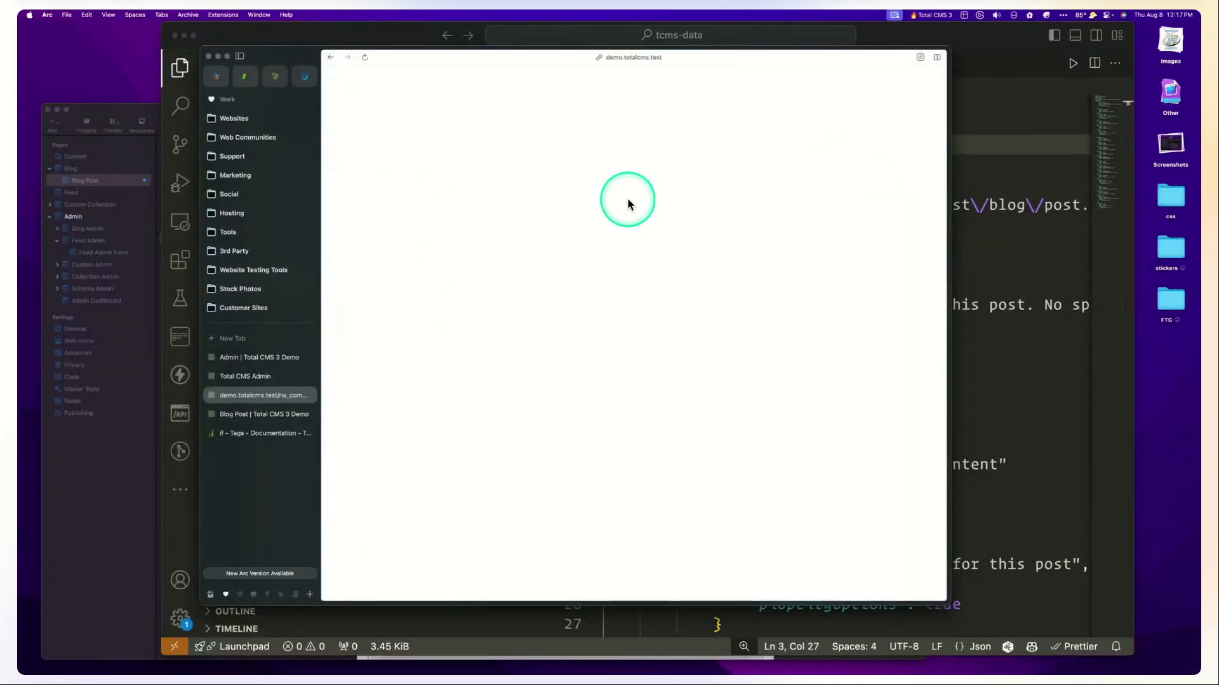
# Return to Visual Studio Code, set the schema value back to "blog" in .meta.json, then save and close the file.
pyautogui.click(1011, 152)
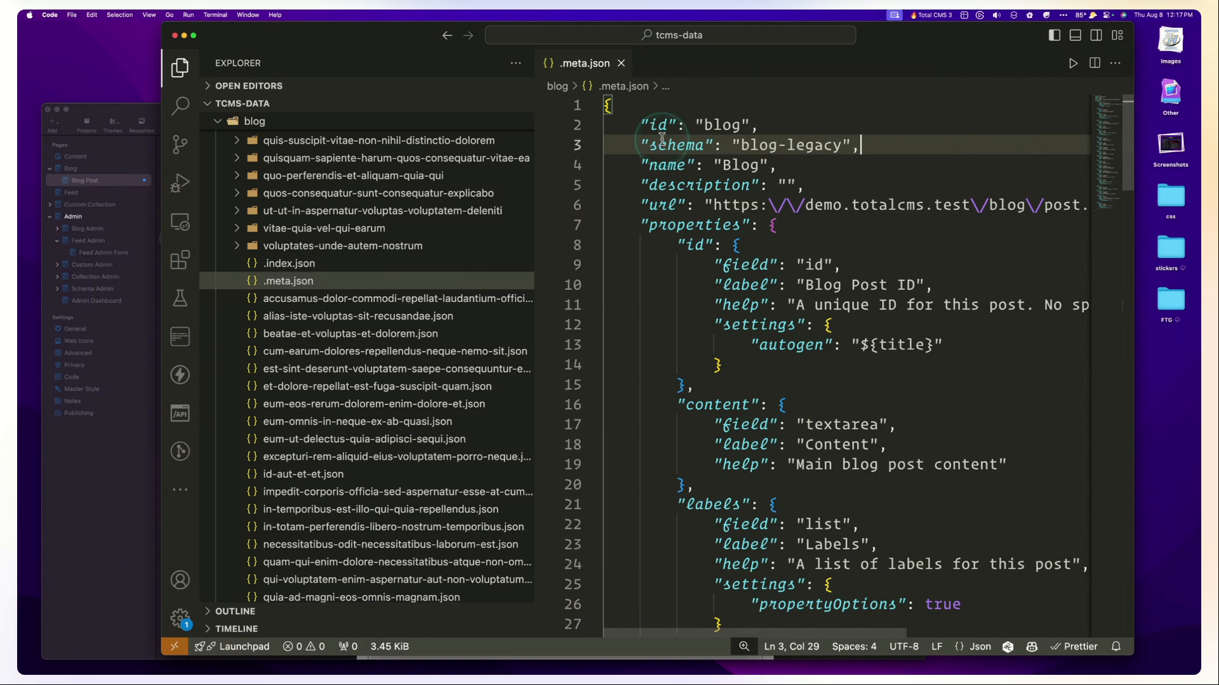
pyautogui.click(105, 113)
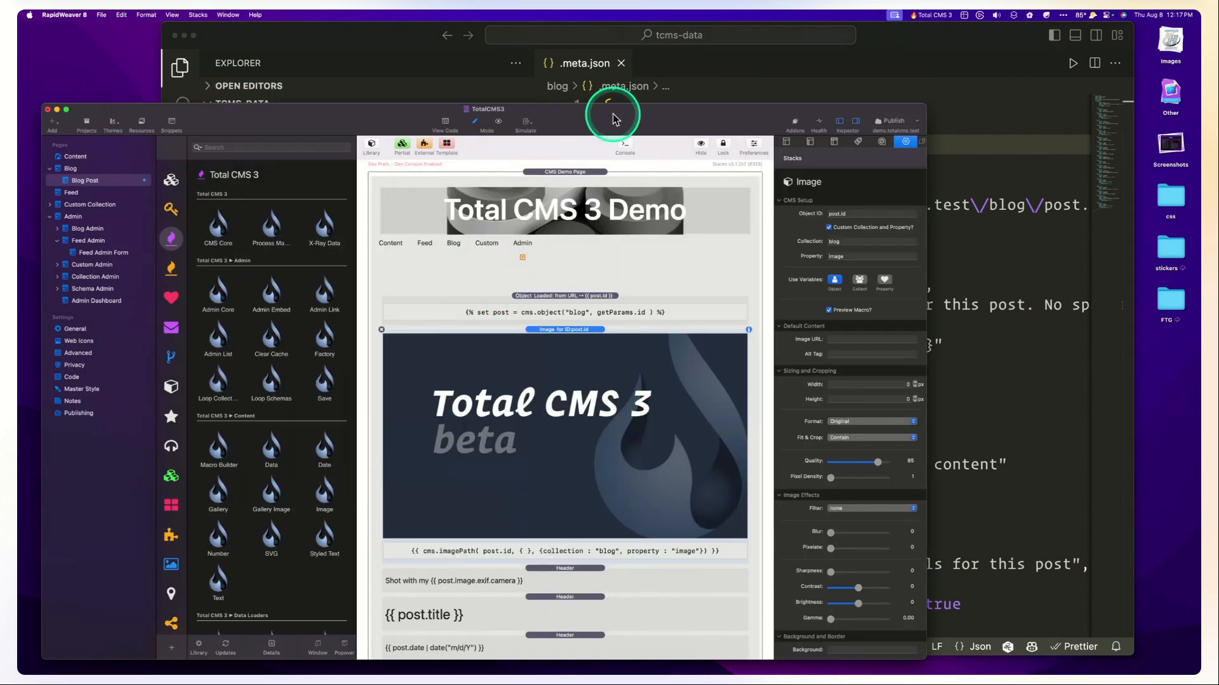
pyautogui.click(755, 78)
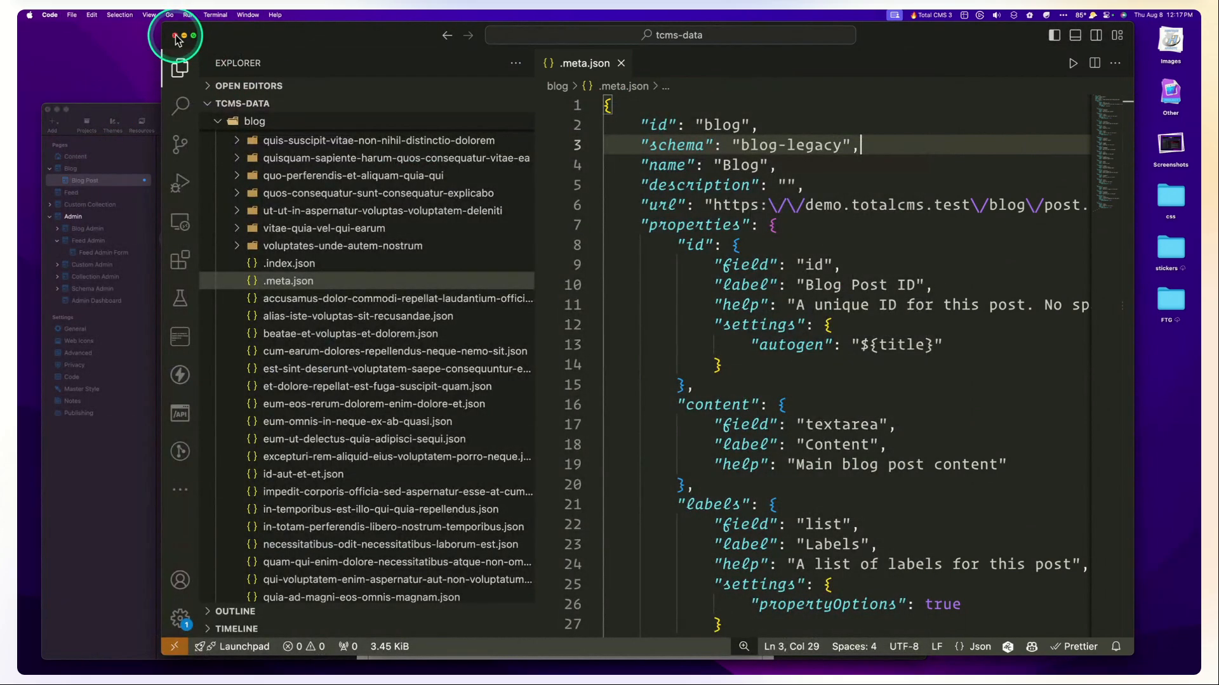
pyautogui.doubleClick(807, 146)
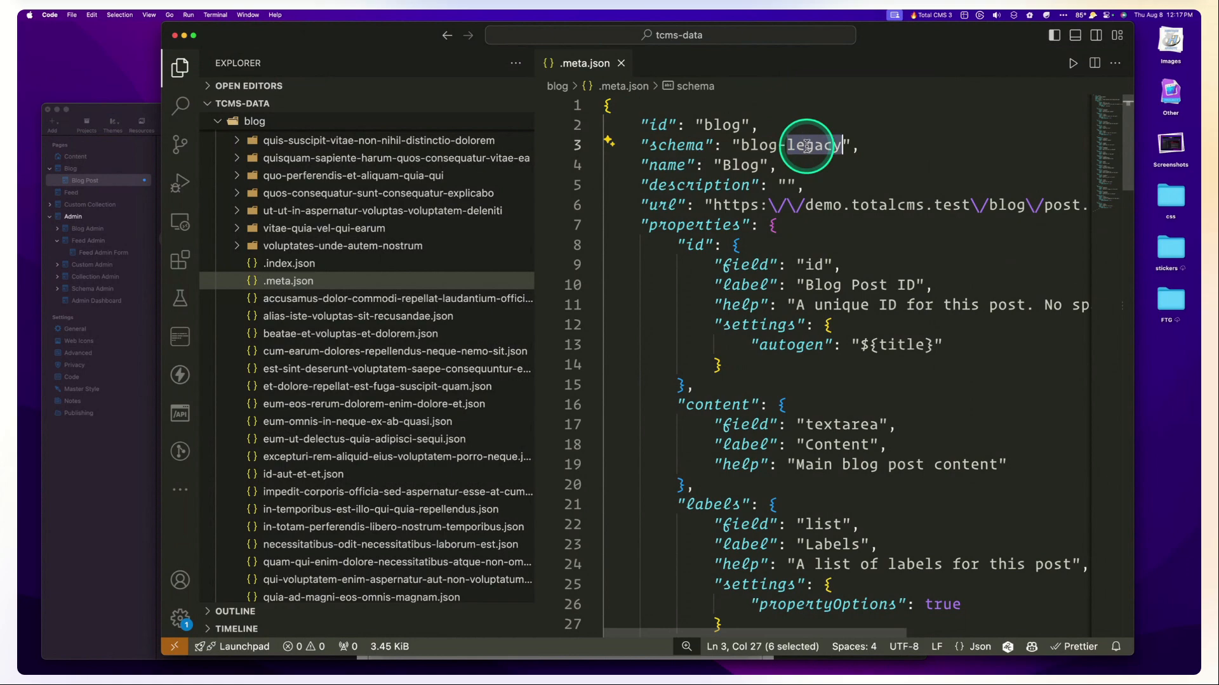
pyautogui.press('BackSpace')
pyautogui.press('BackSpace')
pyautogui.click(833, 151)
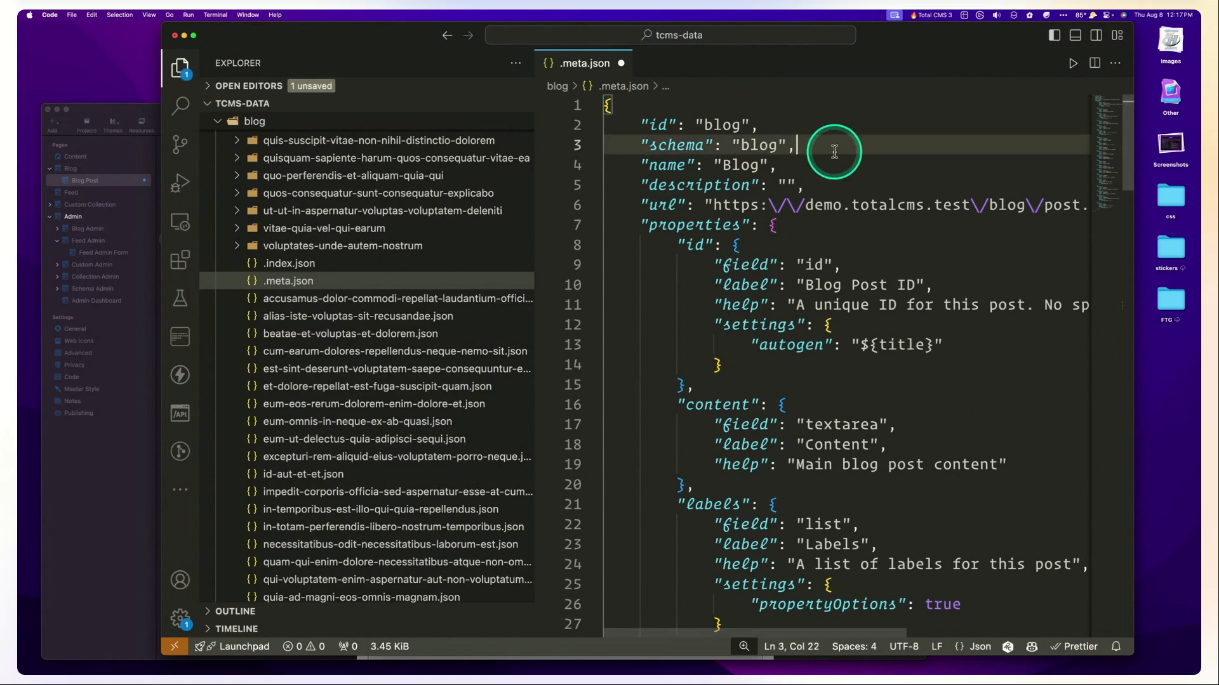
pyautogui.press('super+s')
pyautogui.press('super+w')
# Switch to Arc, try to start a new collection, and return to the Blog collection's object list.
pyautogui.hotkey('ctrl', 'Up')
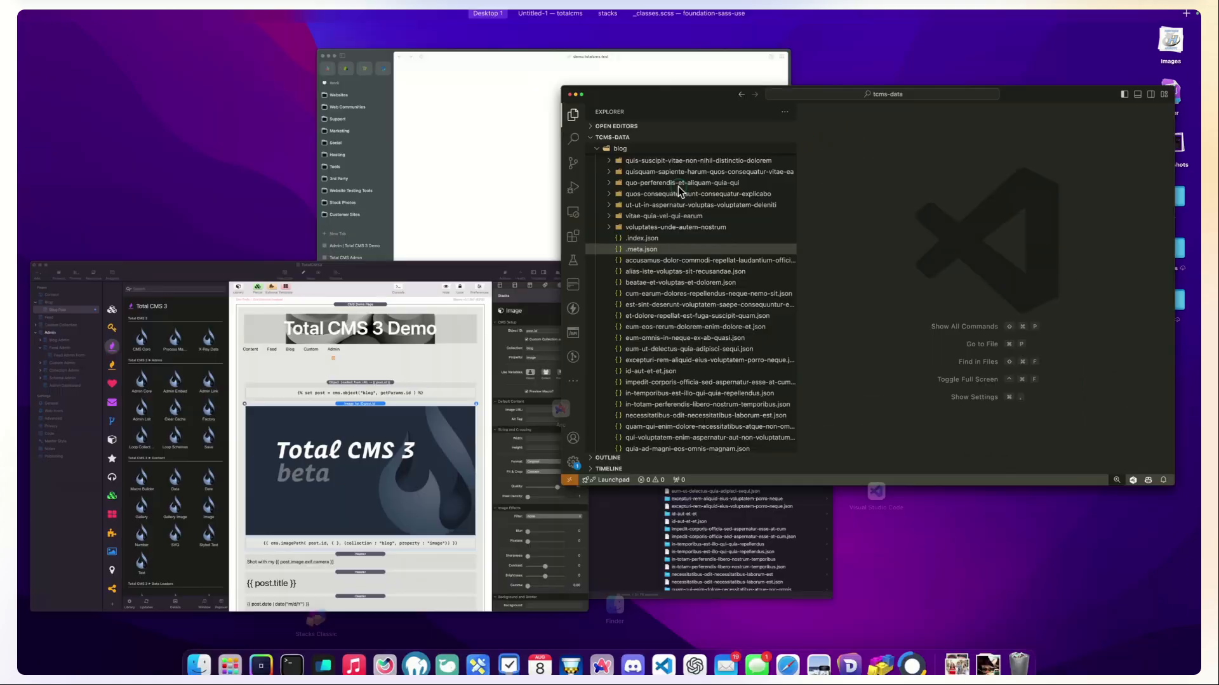
pyautogui.click(607, 242)
pyautogui.click(331, 58)
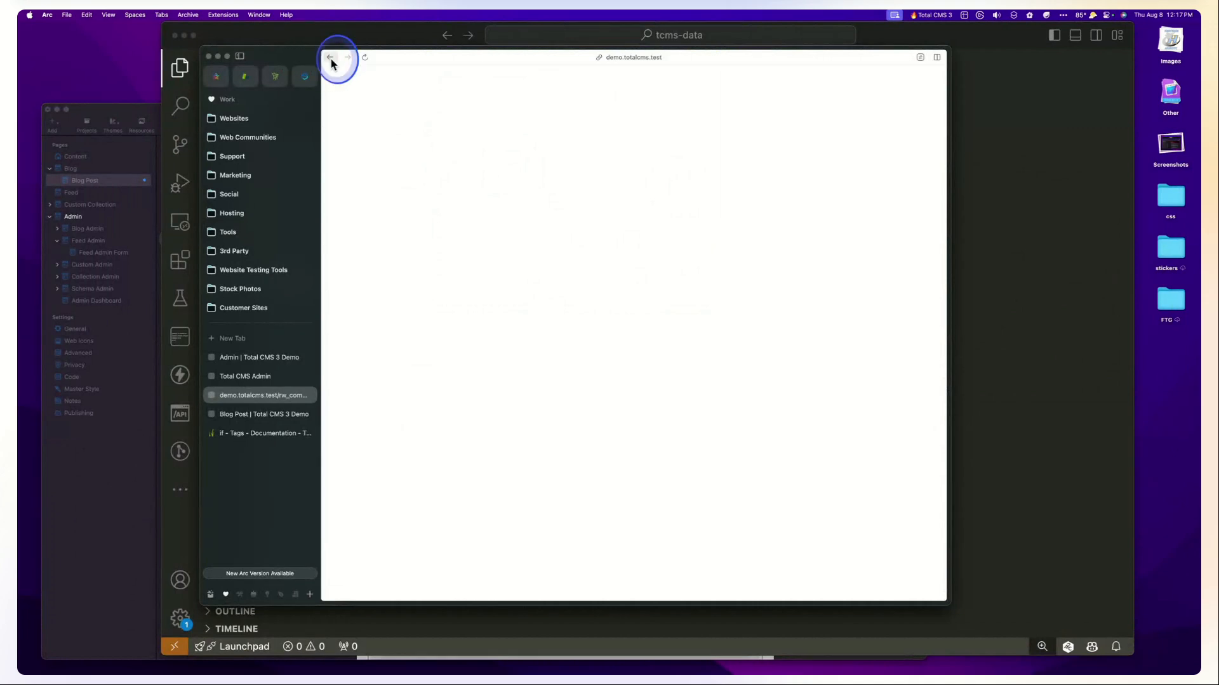
pyautogui.click(413, 579)
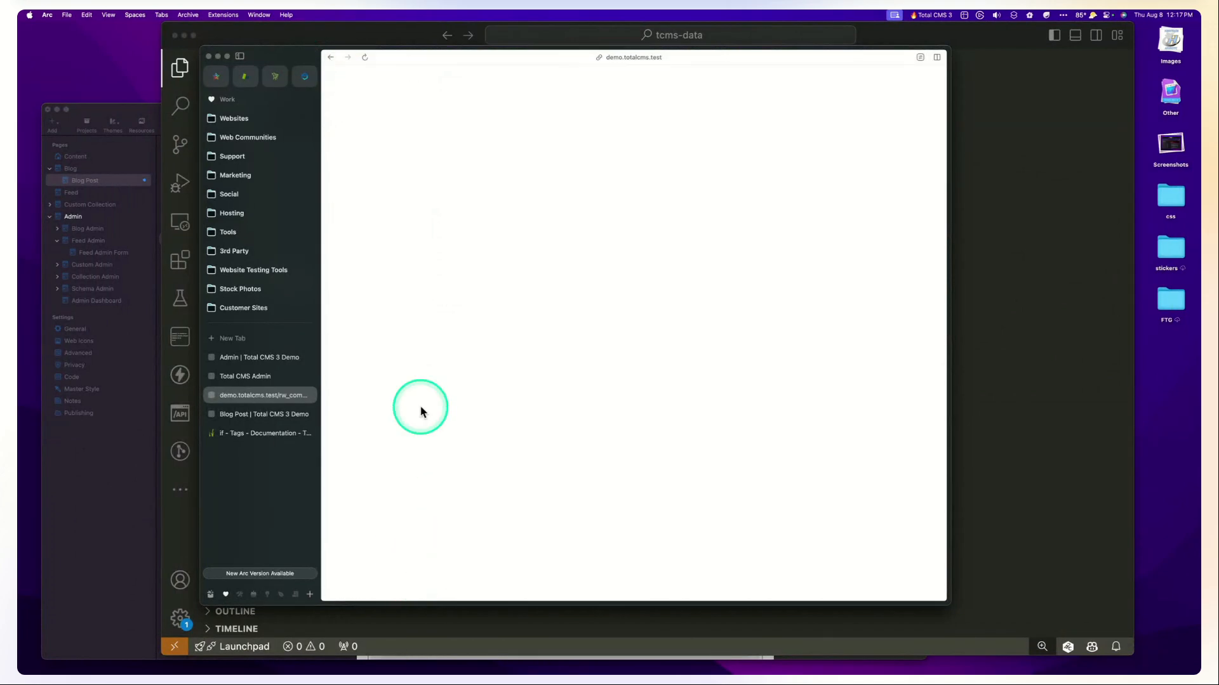
pyautogui.click(330, 58)
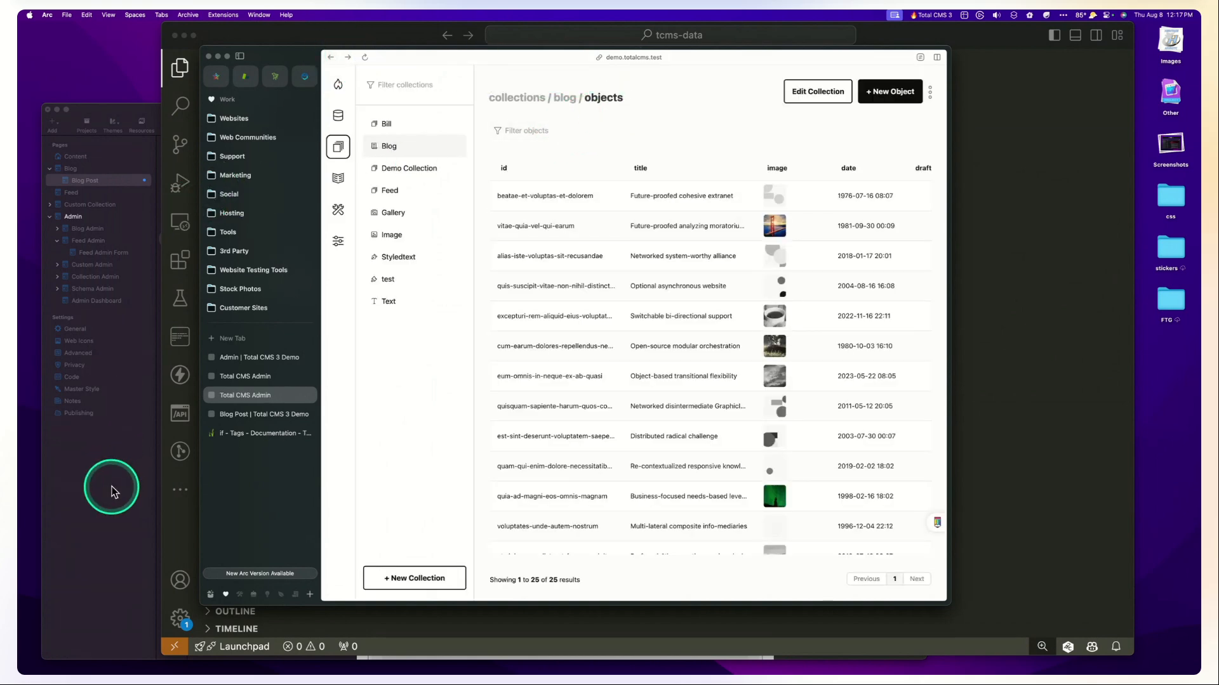
# Switch to the Stacks Classic (RapidWeaver) window and quit it without saving the changes to the TotalCMS3 document.
pyautogui.click(966, 33)
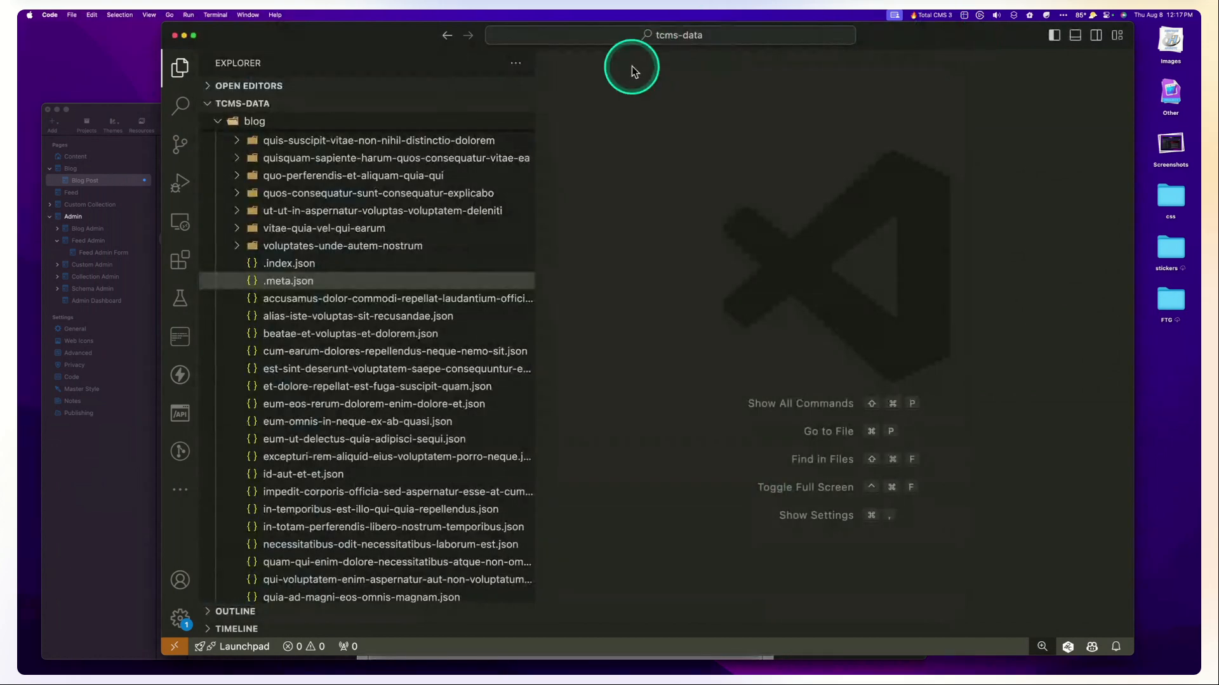
pyautogui.click(109, 487)
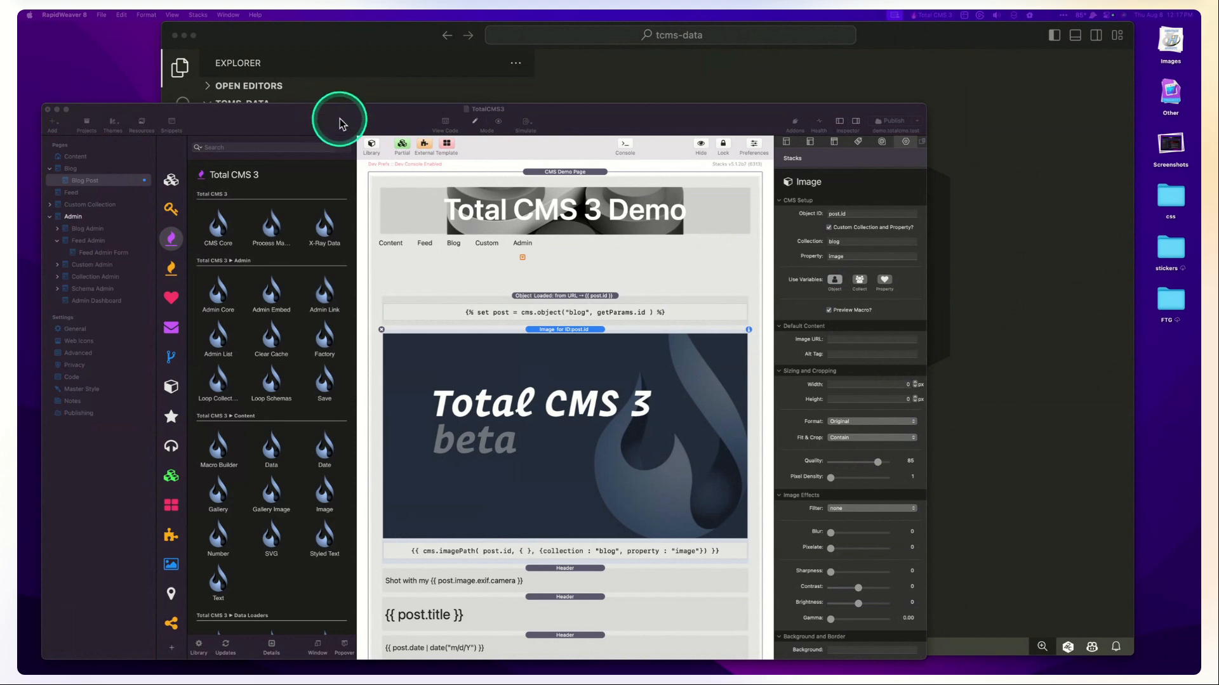
pyautogui.moveTo(337, 119); pyautogui.dragTo(371, 101)
pyautogui.press('super+q')
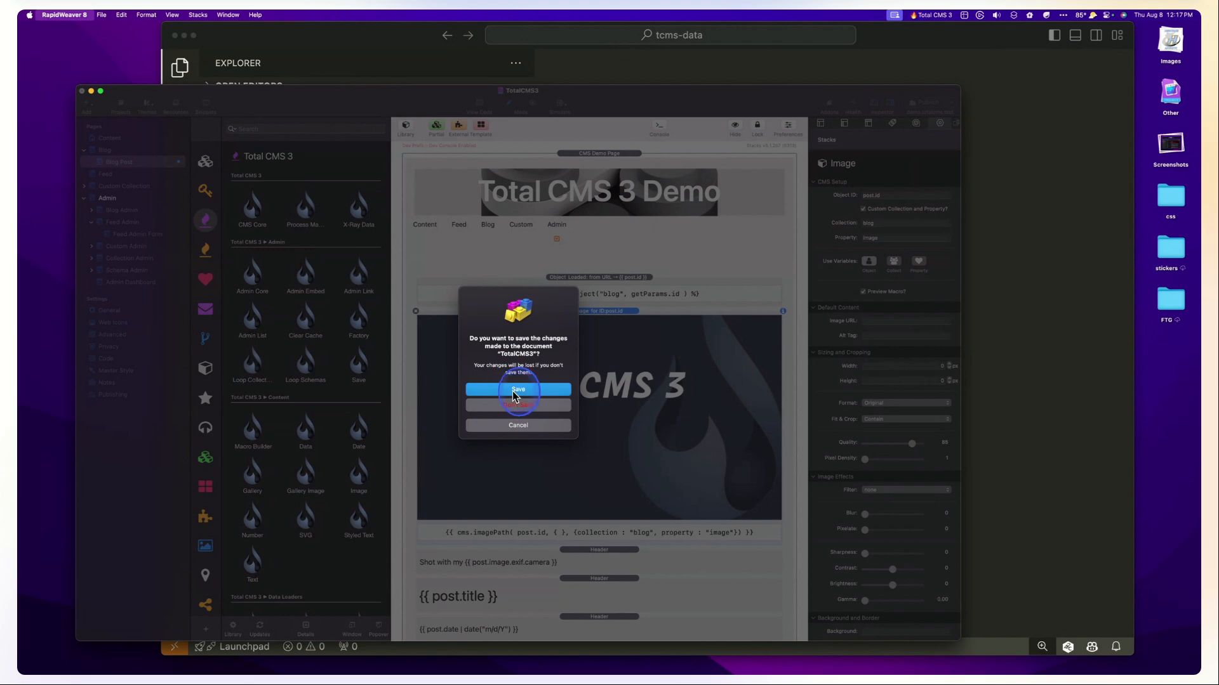
pyautogui.click(511, 406)
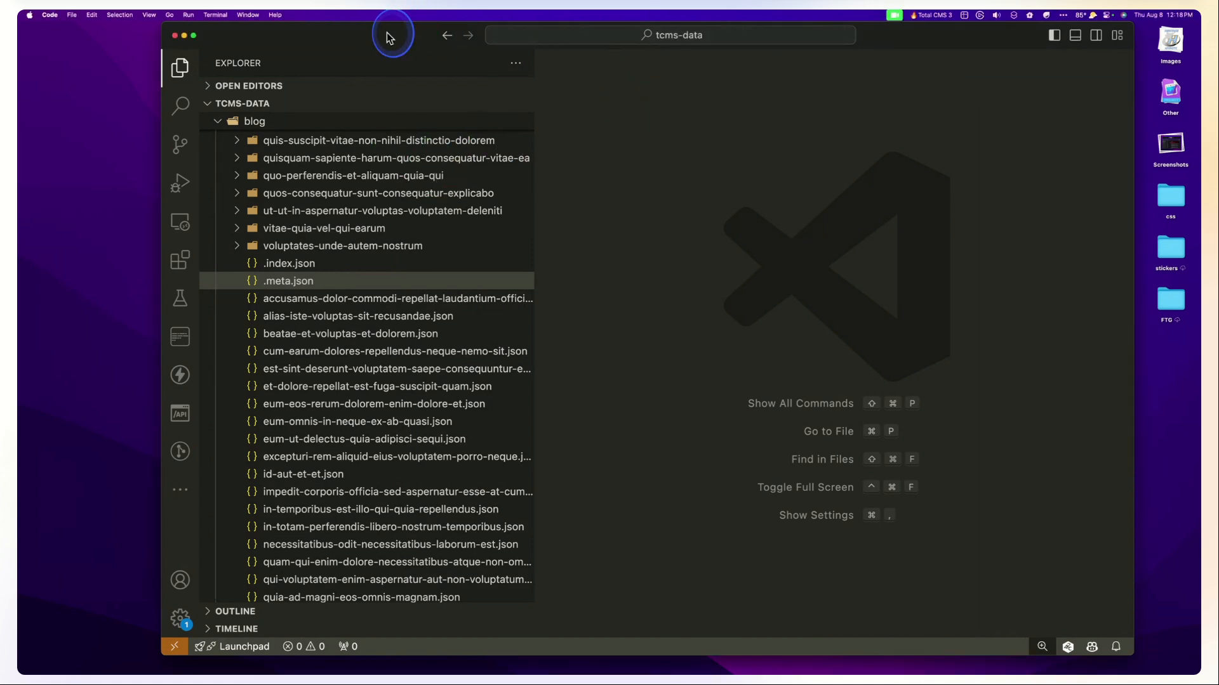
# Close the tcms-data window in Visual Studio Code and bring the Arc window to the front.
pyautogui.moveTo(395, 32); pyautogui.dragTo(356, 57)
pyautogui.click(140, 55)
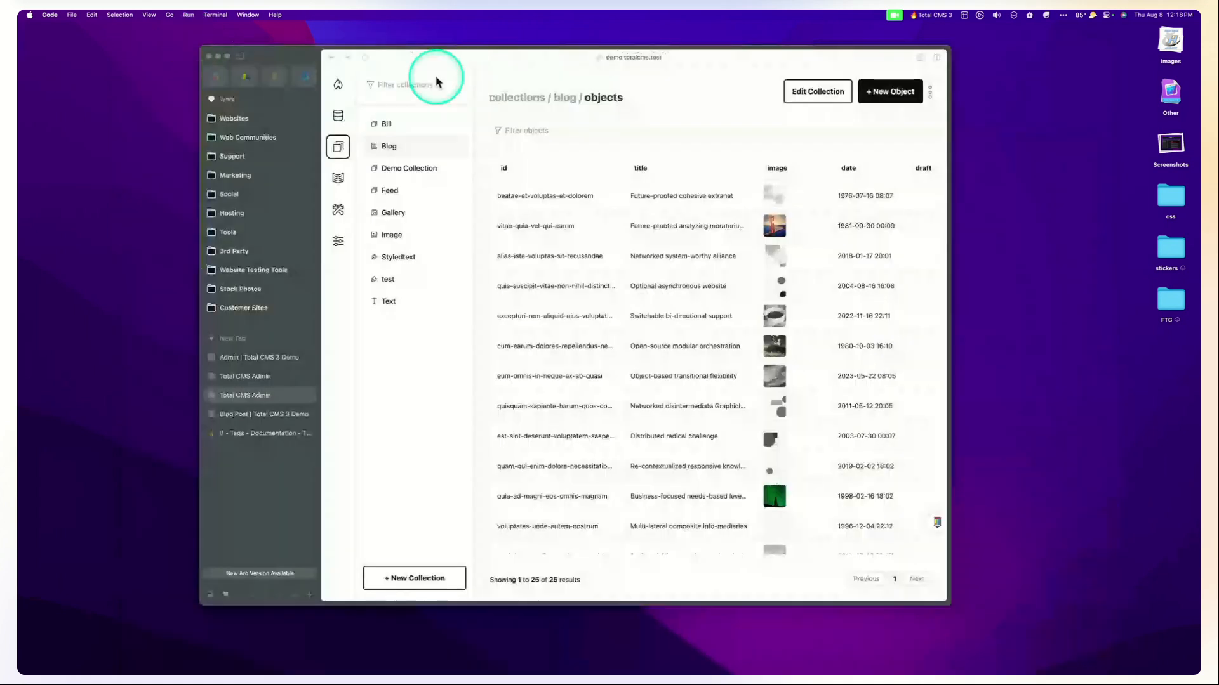
pyautogui.click(547, 51)
pyautogui.moveTo(550, 53); pyautogui.dragTo(548, 52)
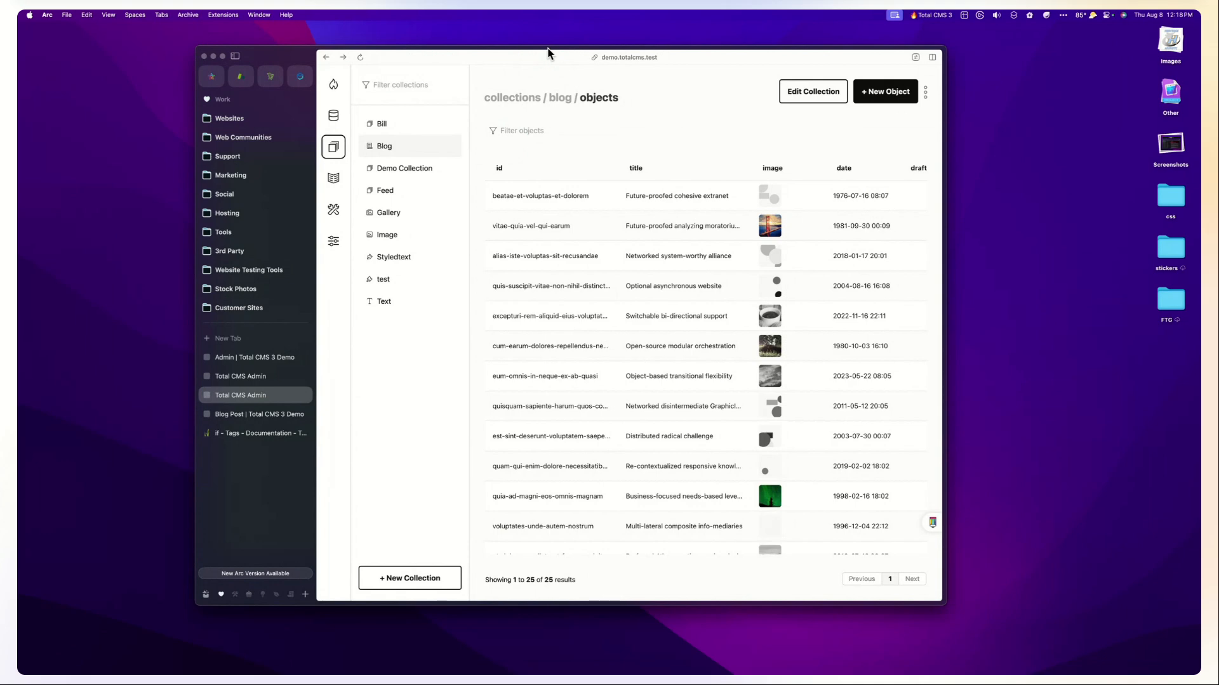
pyautogui.click(547, 50)
pyautogui.click(547, 51)
pyautogui.press('super+Tab')
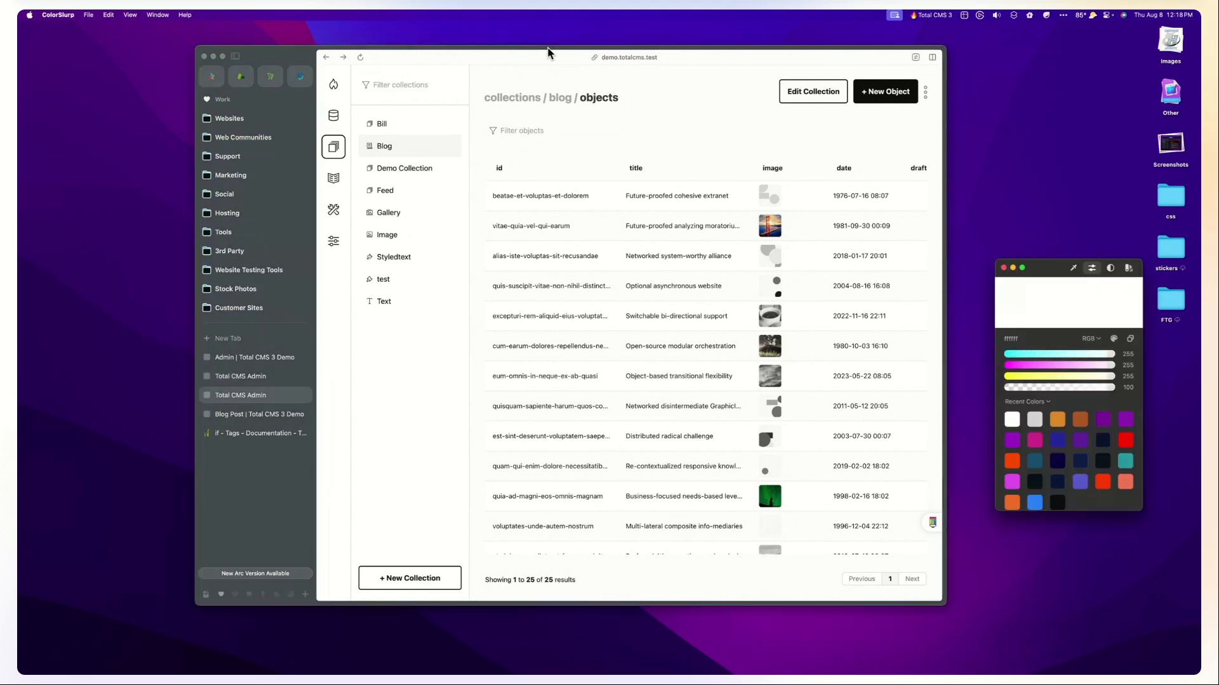
pyautogui.click(576, 199)
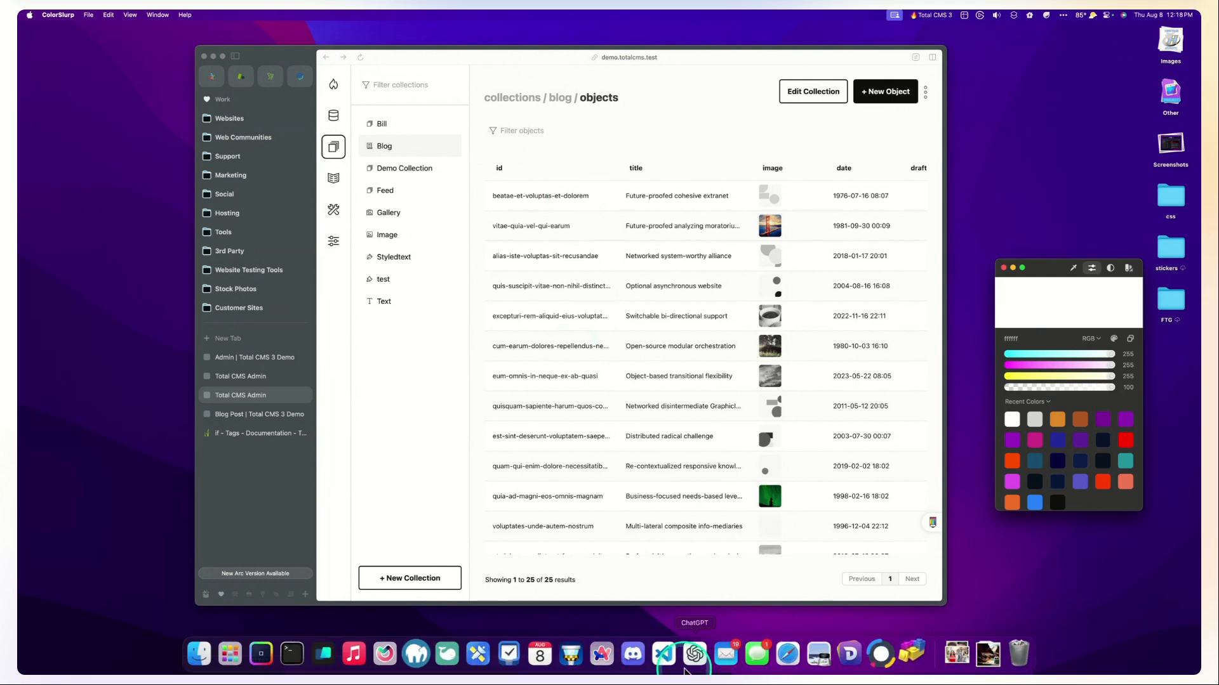
pyautogui.click(731, 490)
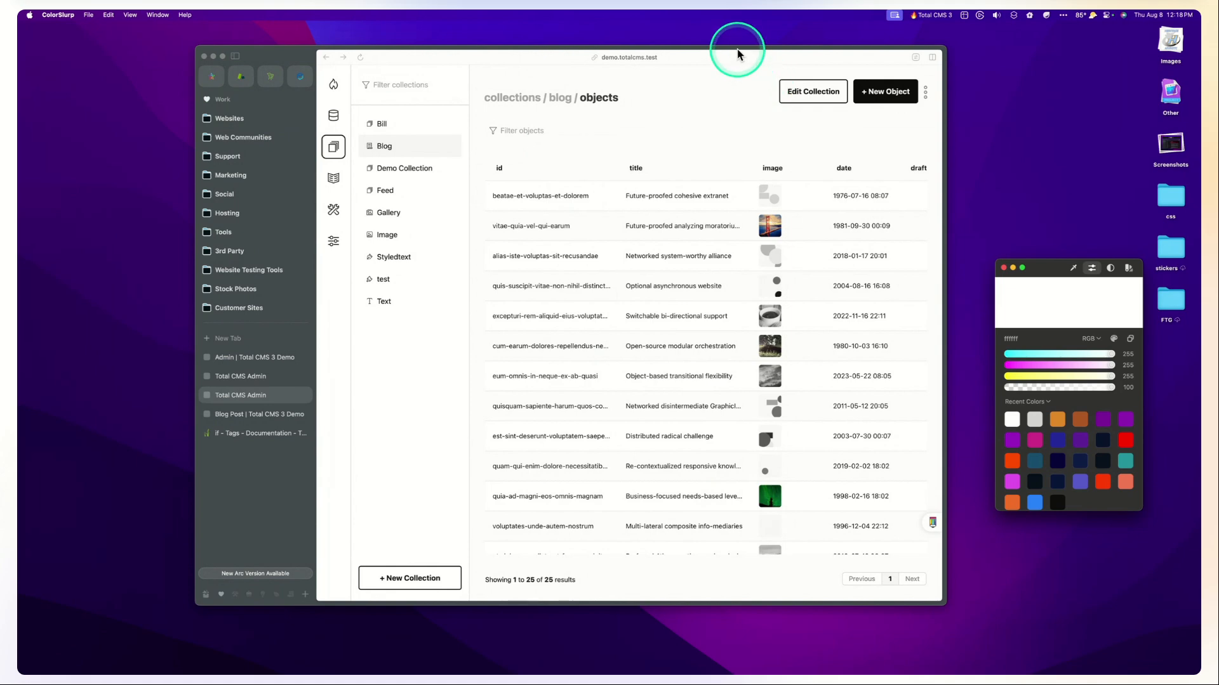
pyautogui.moveTo(737, 49); pyautogui.dragTo(742, 52)
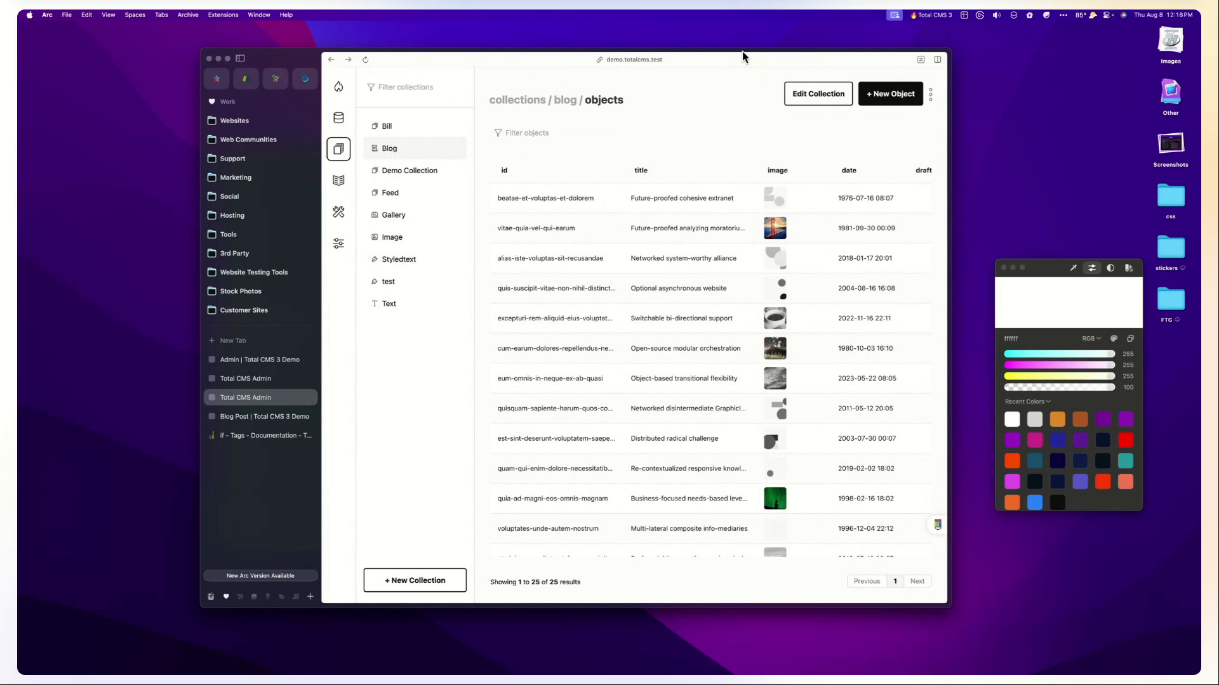
pyautogui.click(745, 56)
# Try to relaunch Stacks Classic through the app launcher by searching for "stac", dismiss the alert, and return to Arc.
pyautogui.click(918, 658)
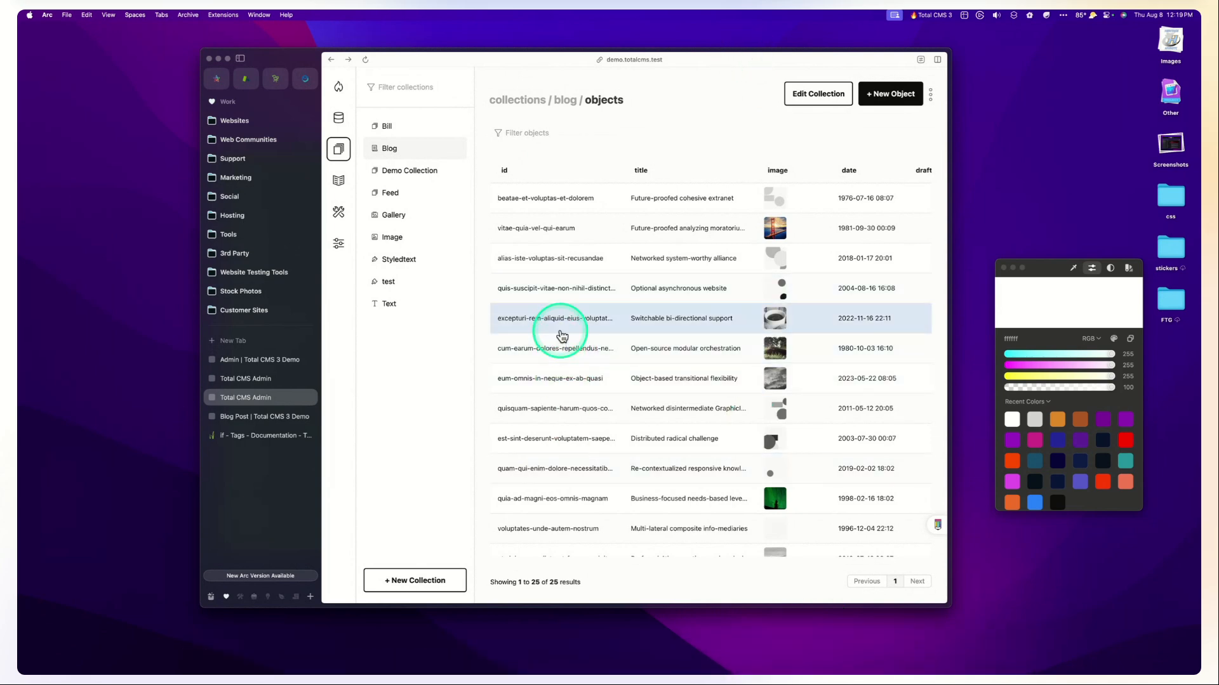
pyautogui.click(609, 674)
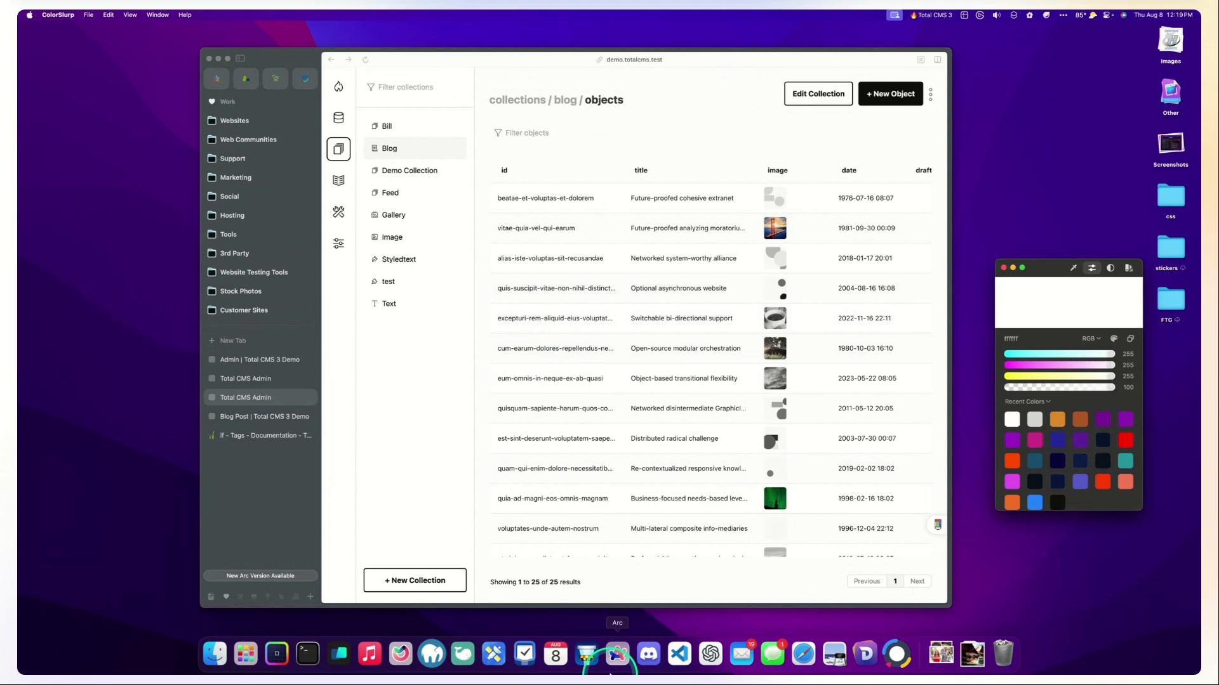
pyautogui.hotkey('alt', 'space')
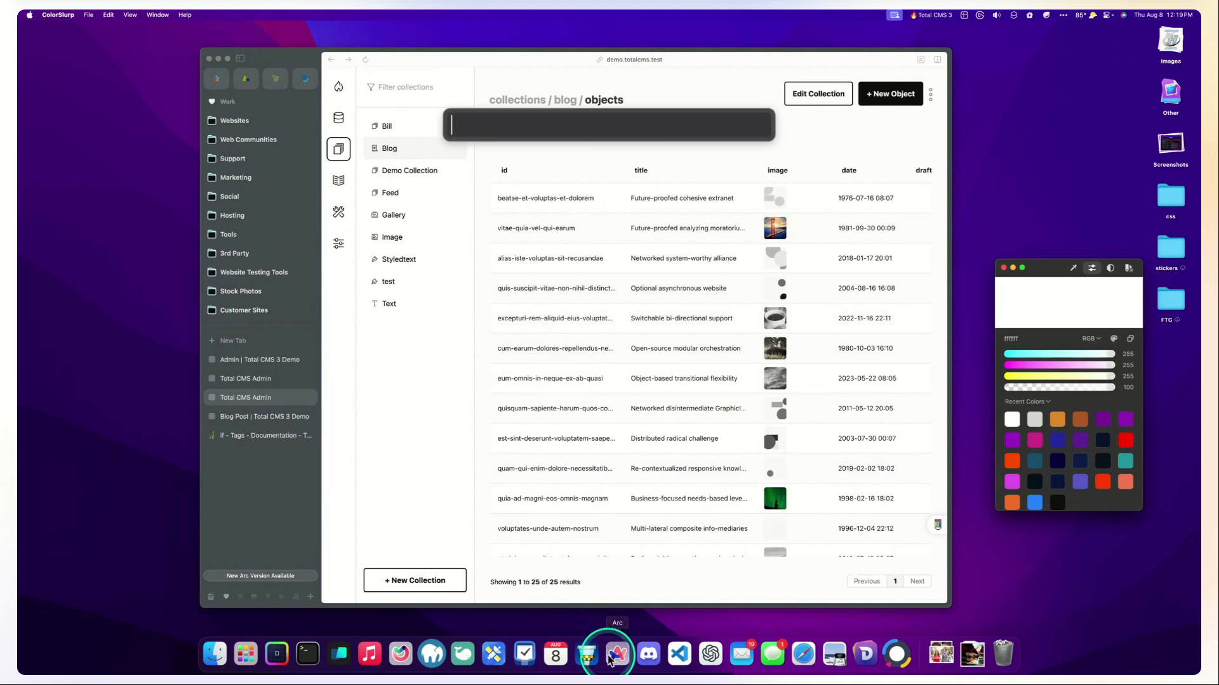
pyautogui.write('stac')
pyautogui.press('super+2')
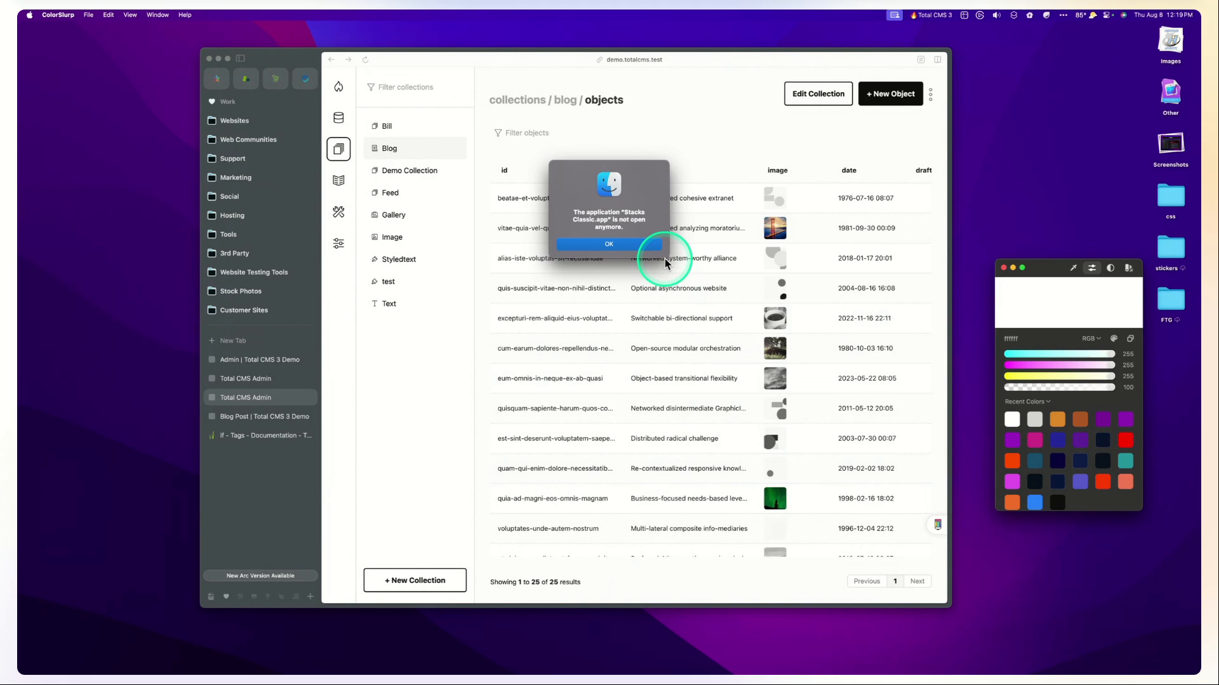
pyautogui.click(632, 242)
pyautogui.moveTo(697, 676)
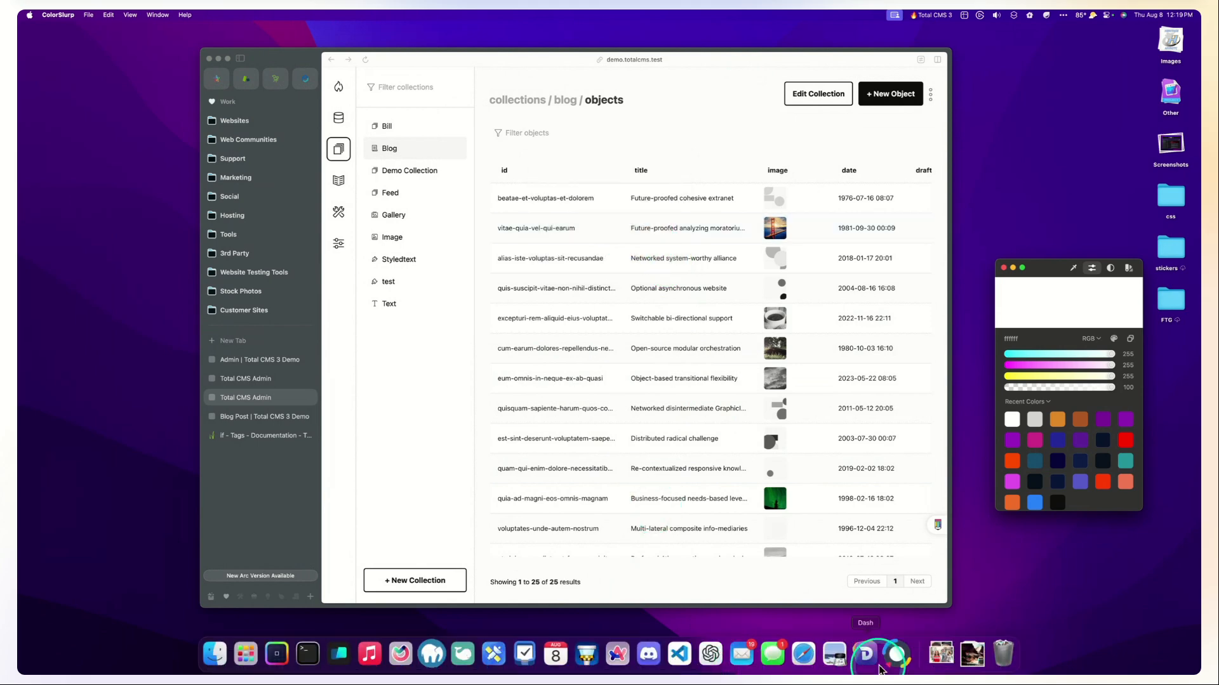
pyautogui.click(656, 277)
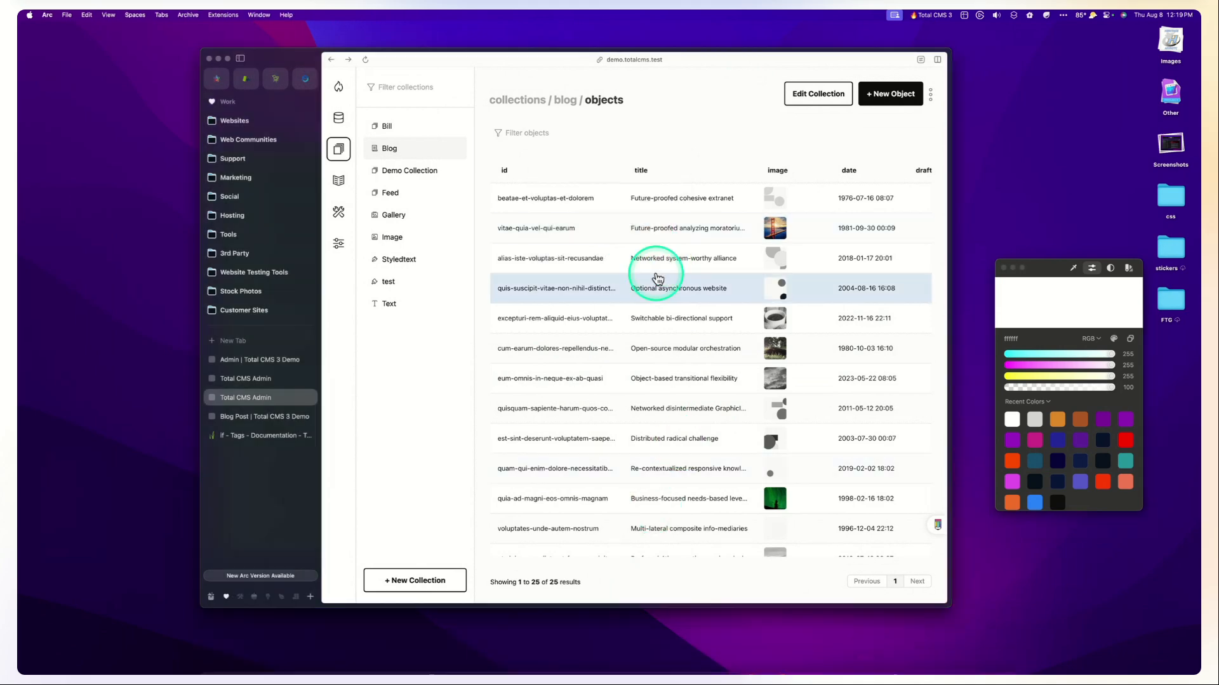
# Move the Arc window aside, find Stacks Classic.app in Finder's Applications folder, and try to open it.
pyautogui.moveTo(548, 54); pyautogui.dragTo(677, 165)
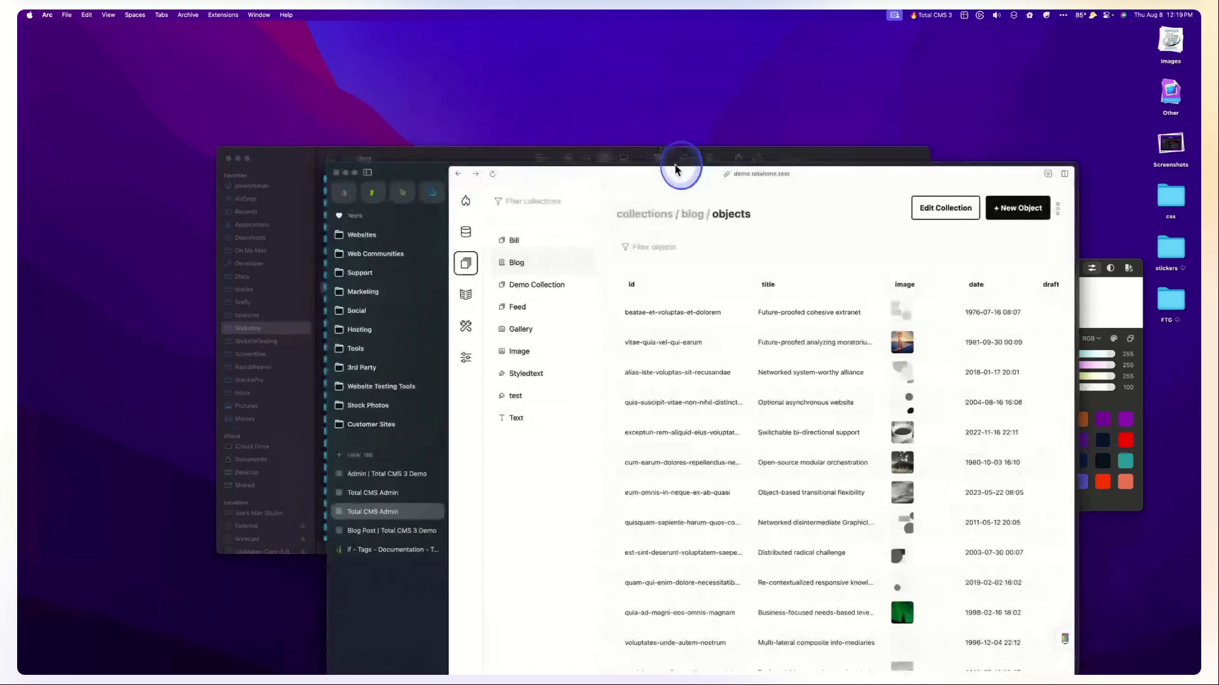
pyautogui.click(261, 179)
pyautogui.click(252, 225)
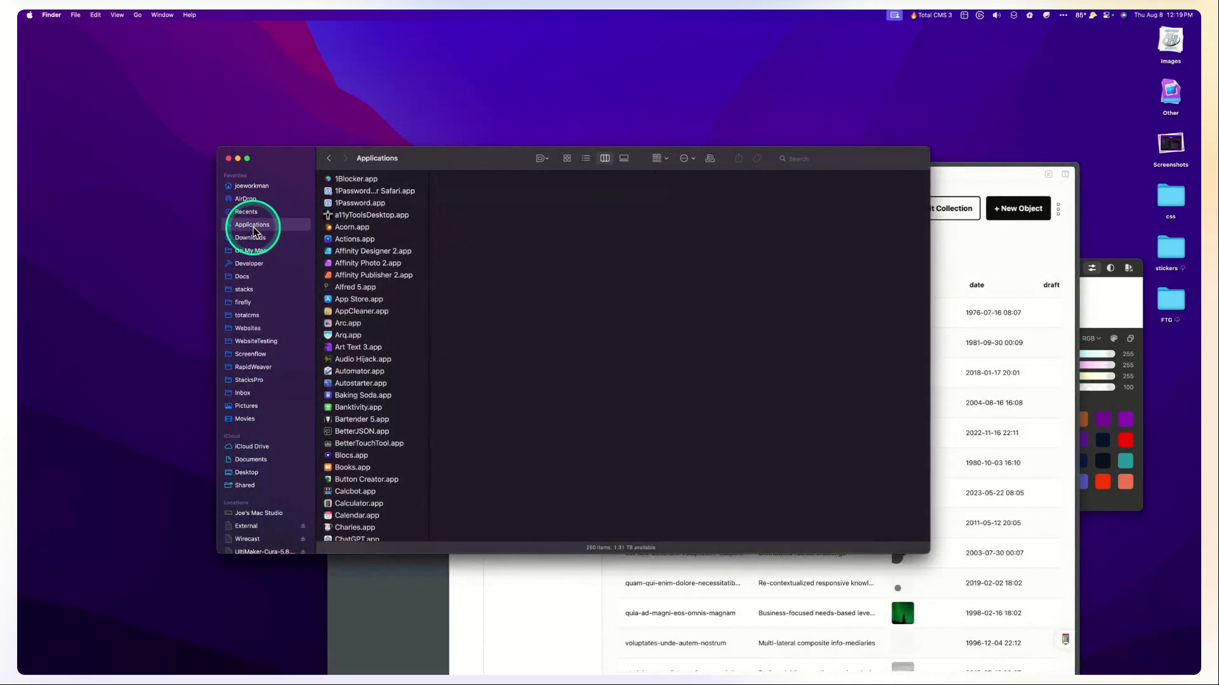
pyautogui.click(382, 262)
pyautogui.write('sta')
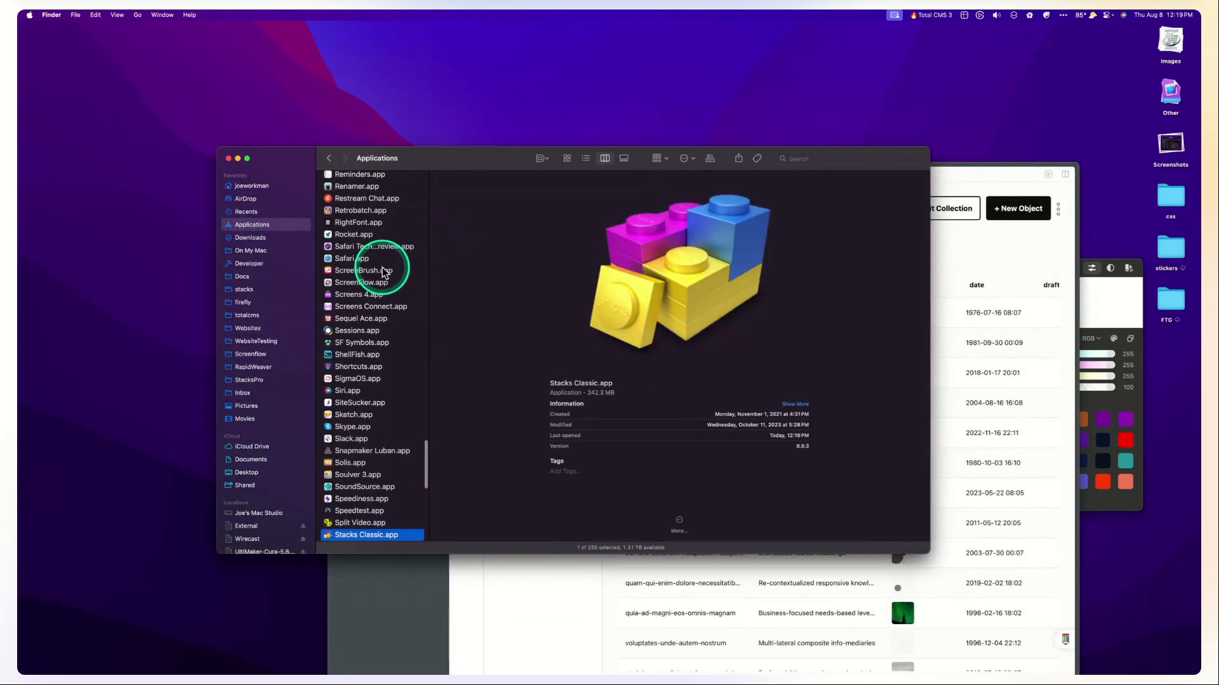
pyautogui.press('super+o')
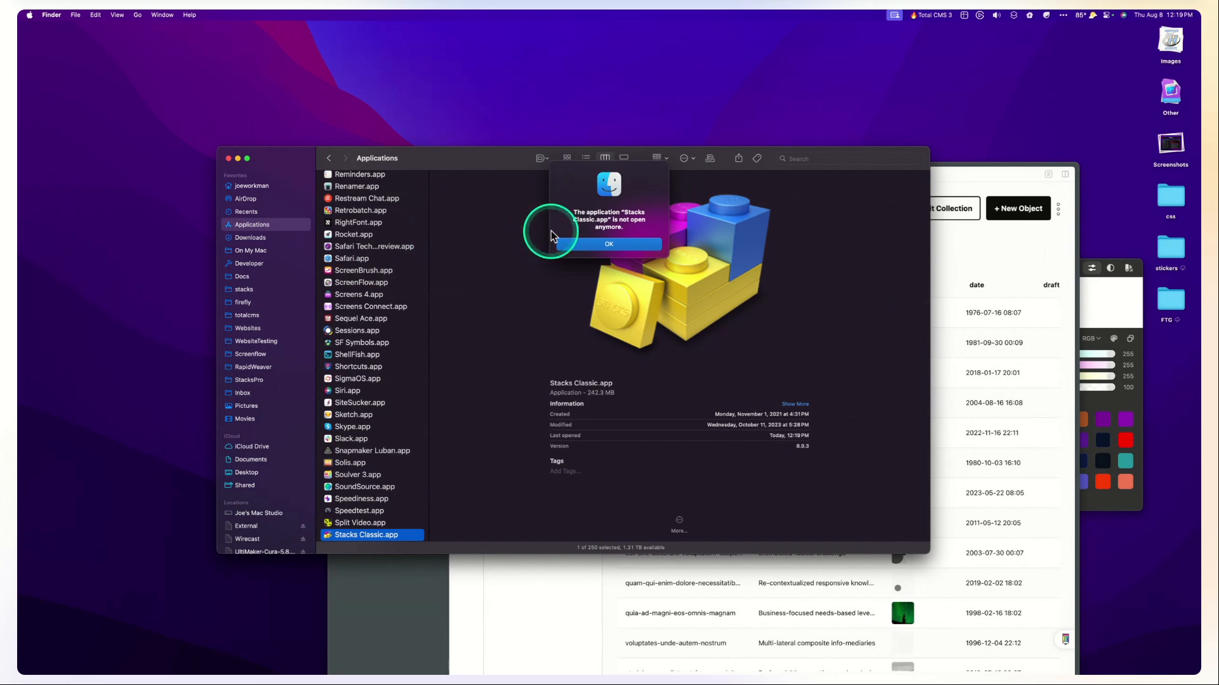
pyautogui.click(591, 244)
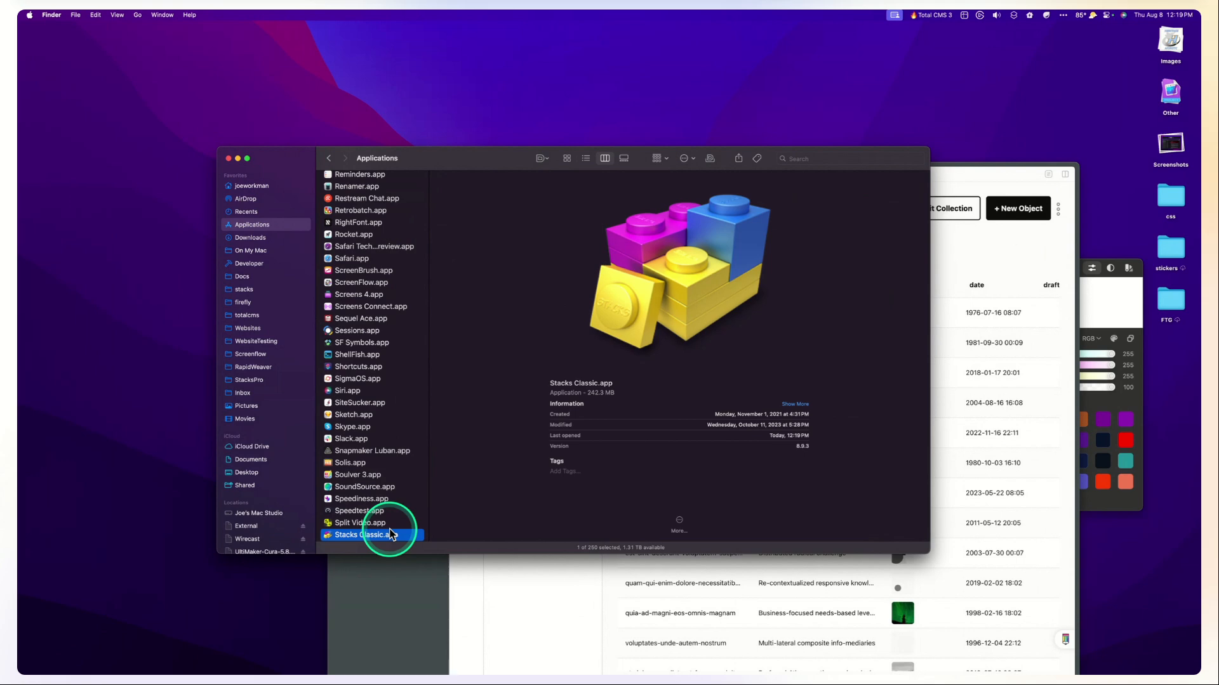
# Check the Force Quit Applications list for a running Stacks Classic process, and close the list.
pyautogui.press('super+alt+Escape')
pyautogui.scroll(3, 638, 254)
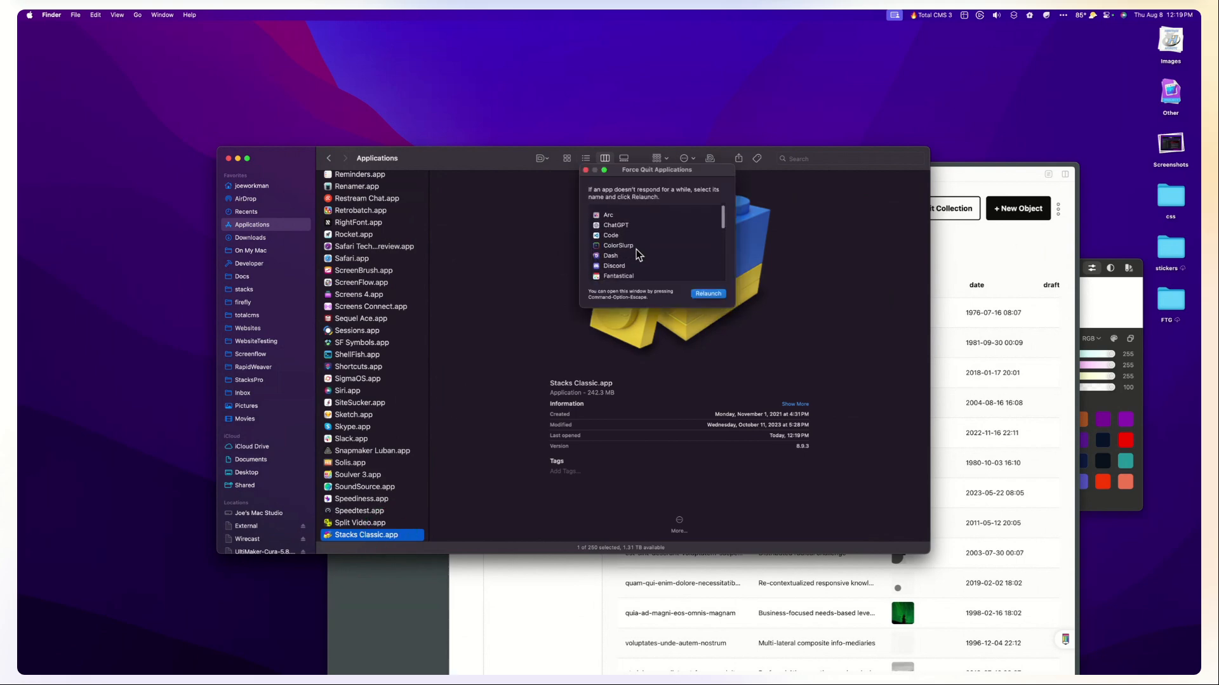
pyautogui.scroll(-3, 641, 257)
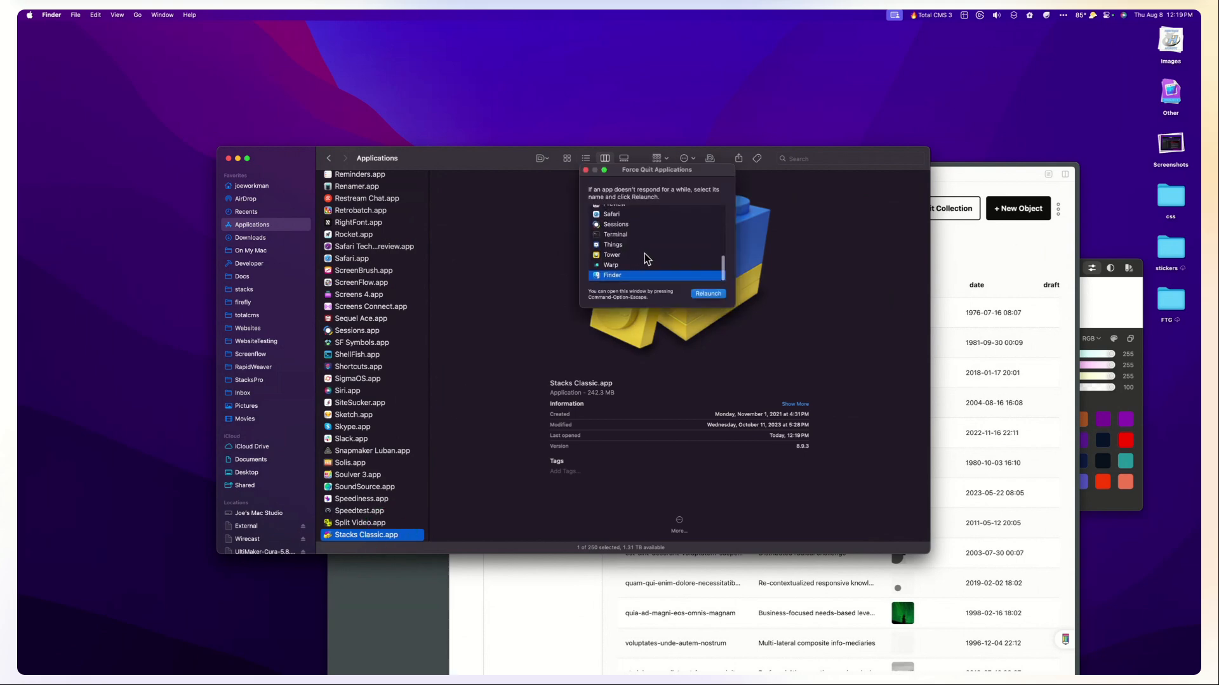
pyautogui.click(585, 170)
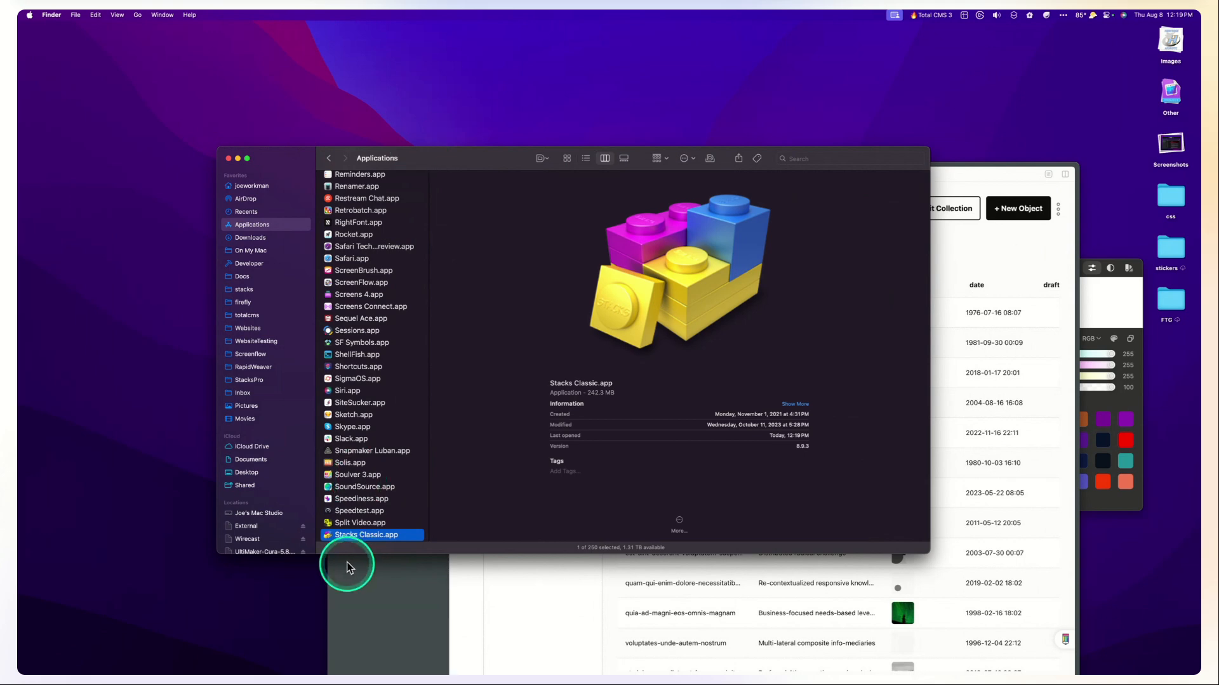
# Retry opening Stacks Classic.app from the Applications folder twice, dismissing the alert each time.
pyautogui.doubleClick(348, 538)
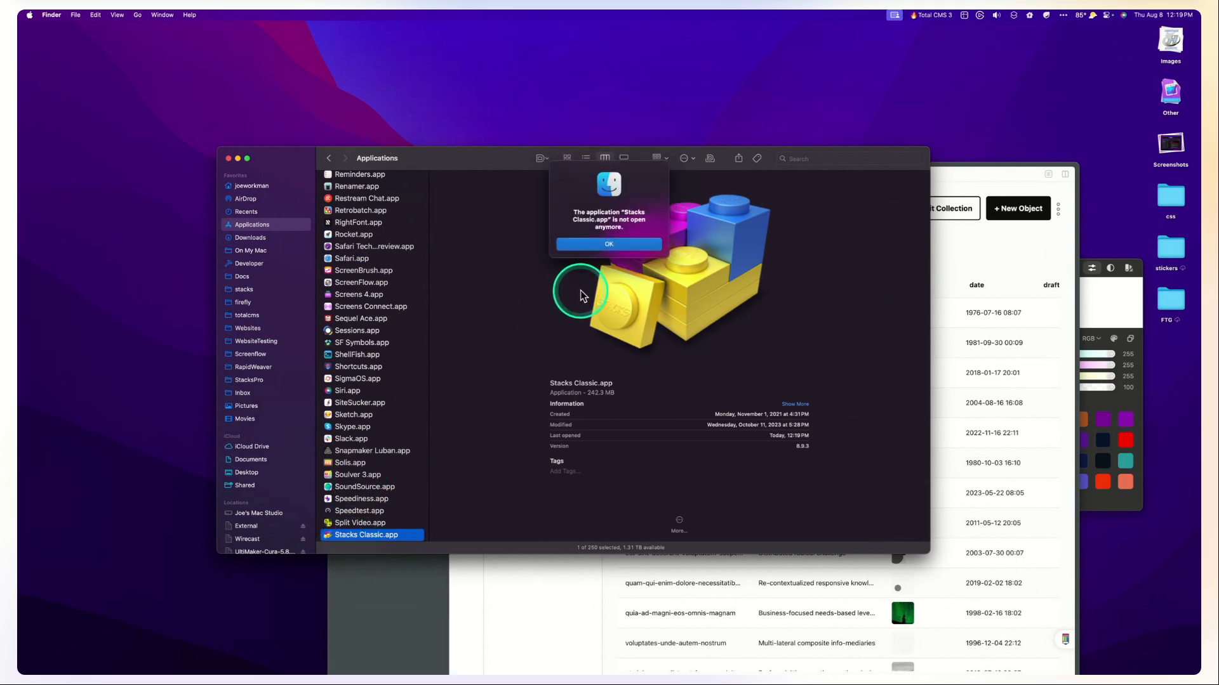
pyautogui.click(603, 245)
pyautogui.scroll(-3, 402, 498)
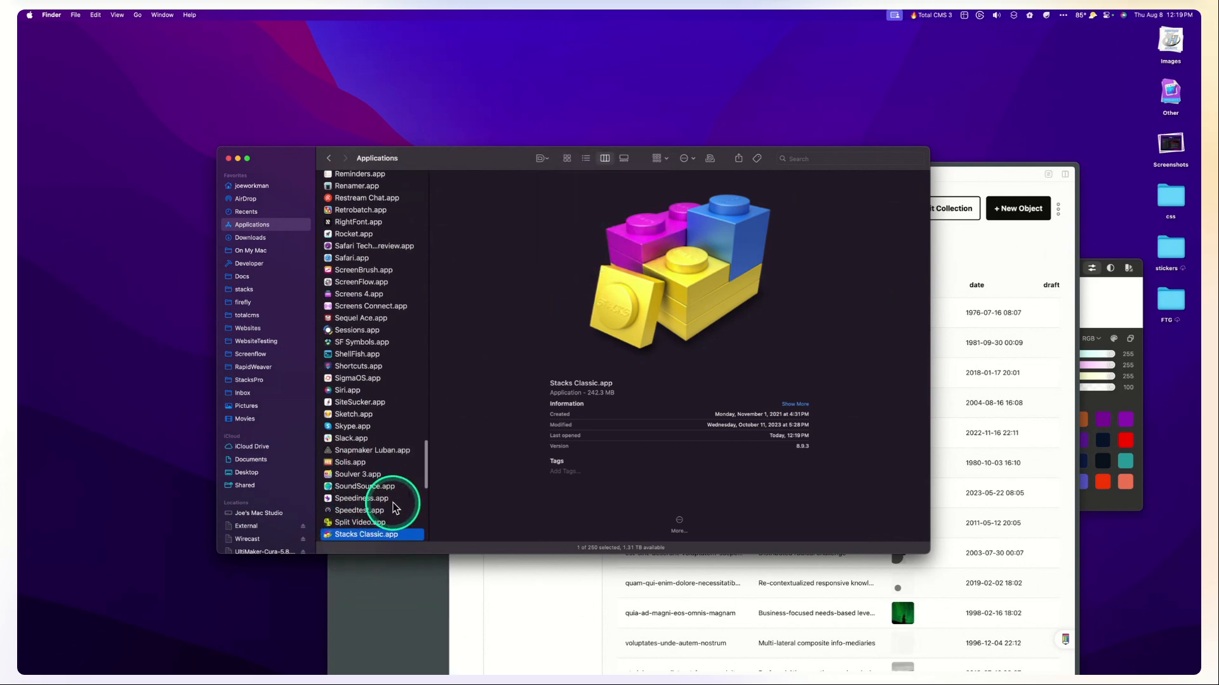
pyautogui.doubleClick(333, 503)
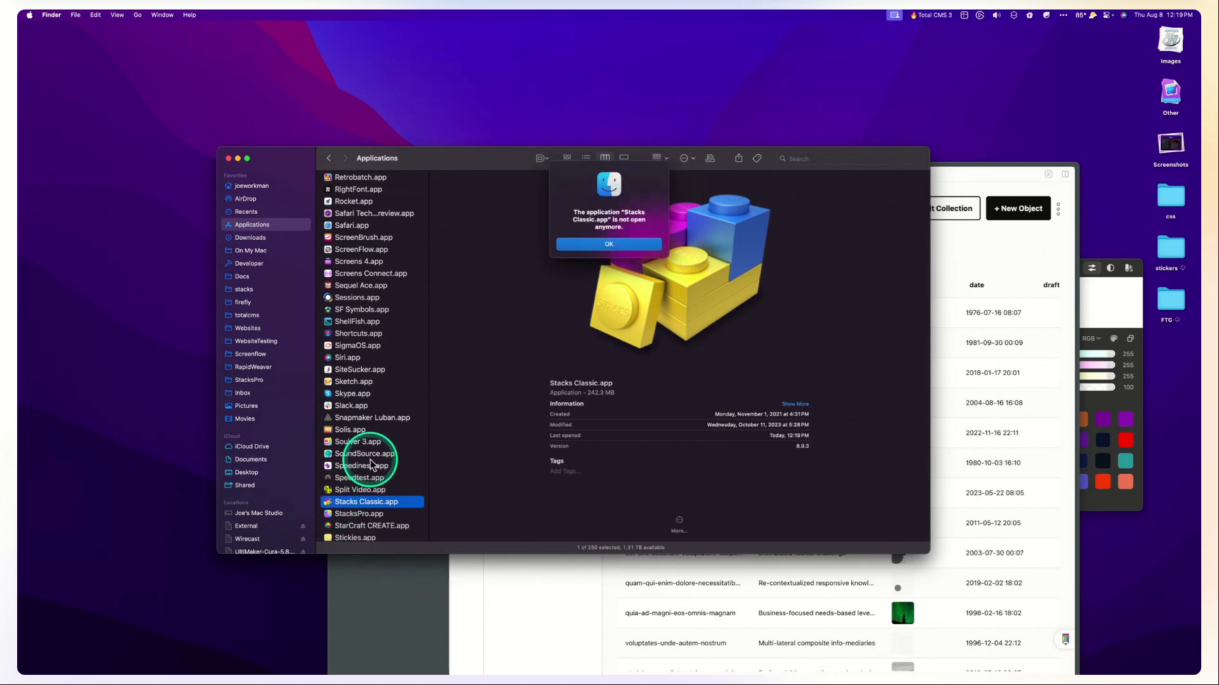
pyautogui.click(604, 243)
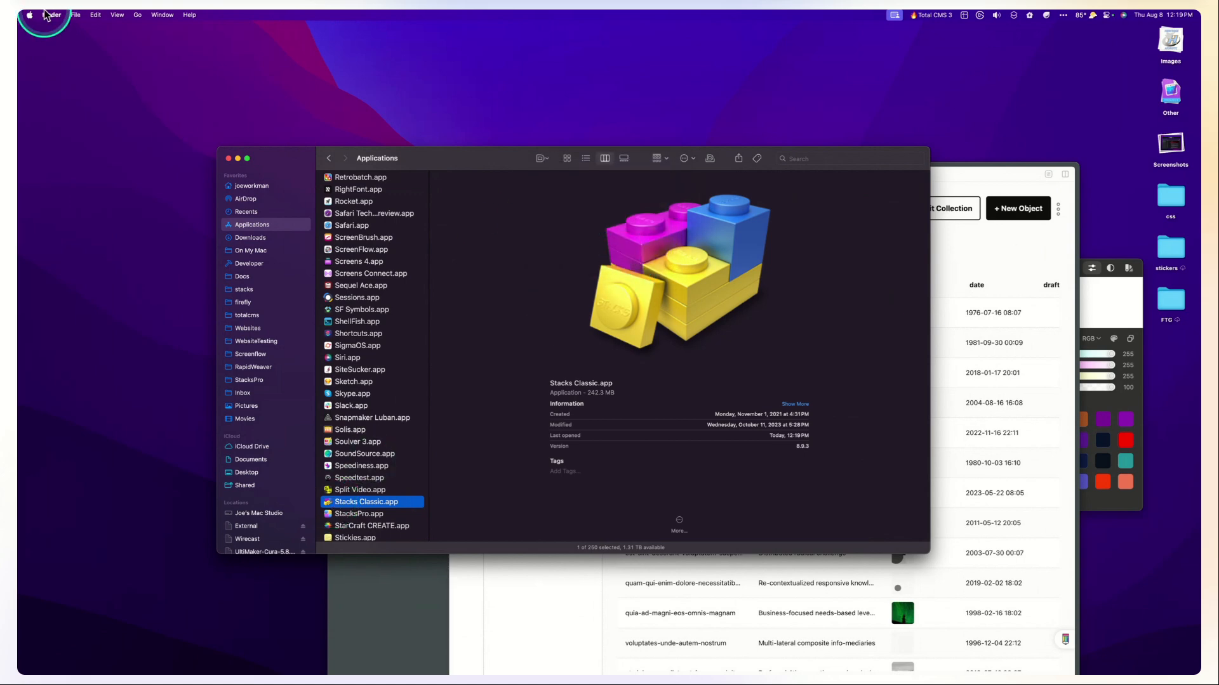
# Recheck the Force Quit Applications list, close it, and launch Activity Monitor and bring it forward.
pyautogui.press('super+alt+Escape')
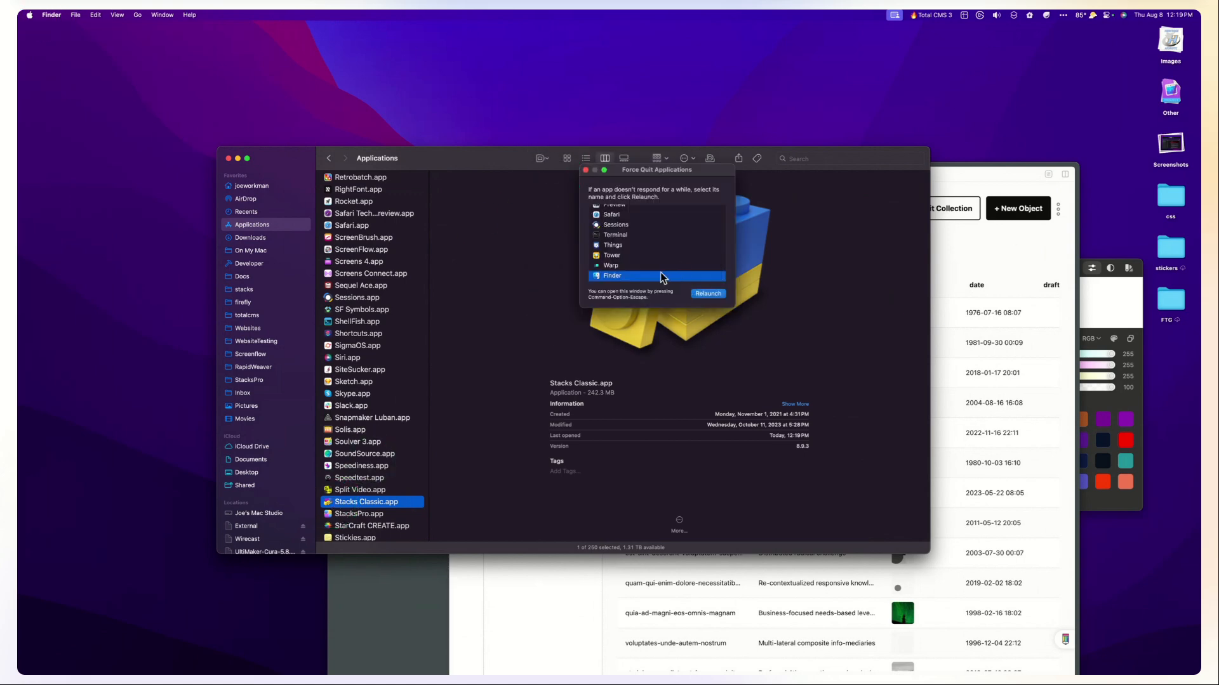
pyautogui.click(585, 170)
pyautogui.press('super+space')
pyautogui.write('act')
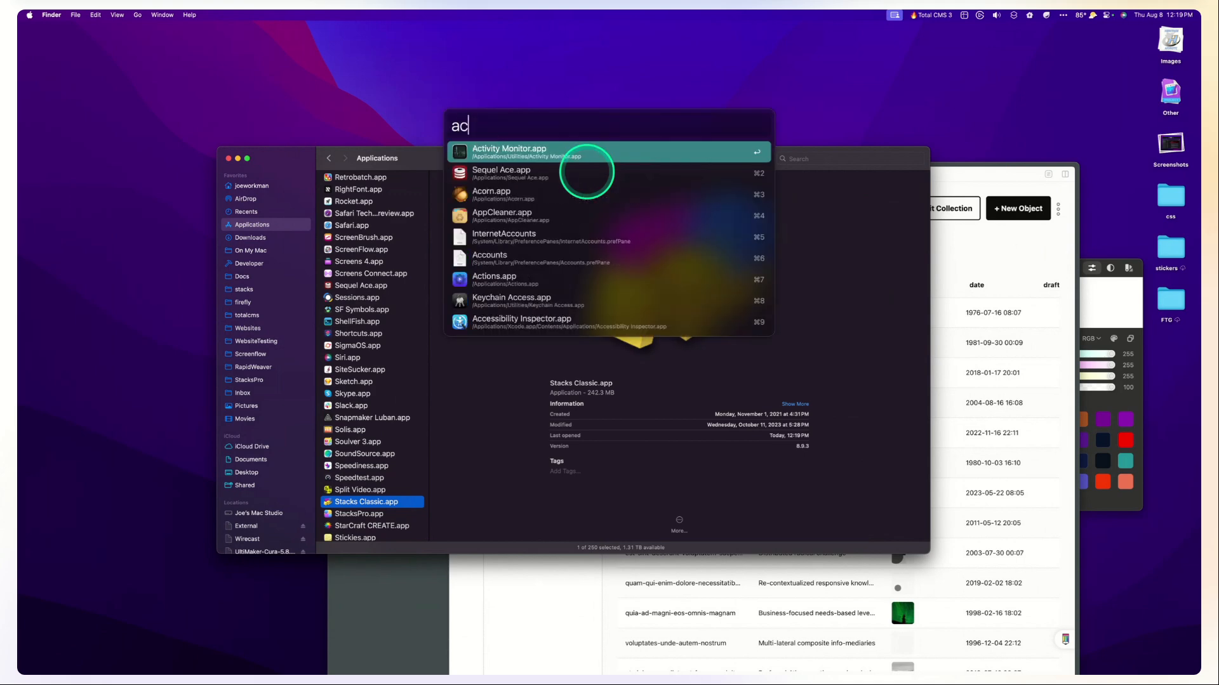
pyautogui.press('Return')
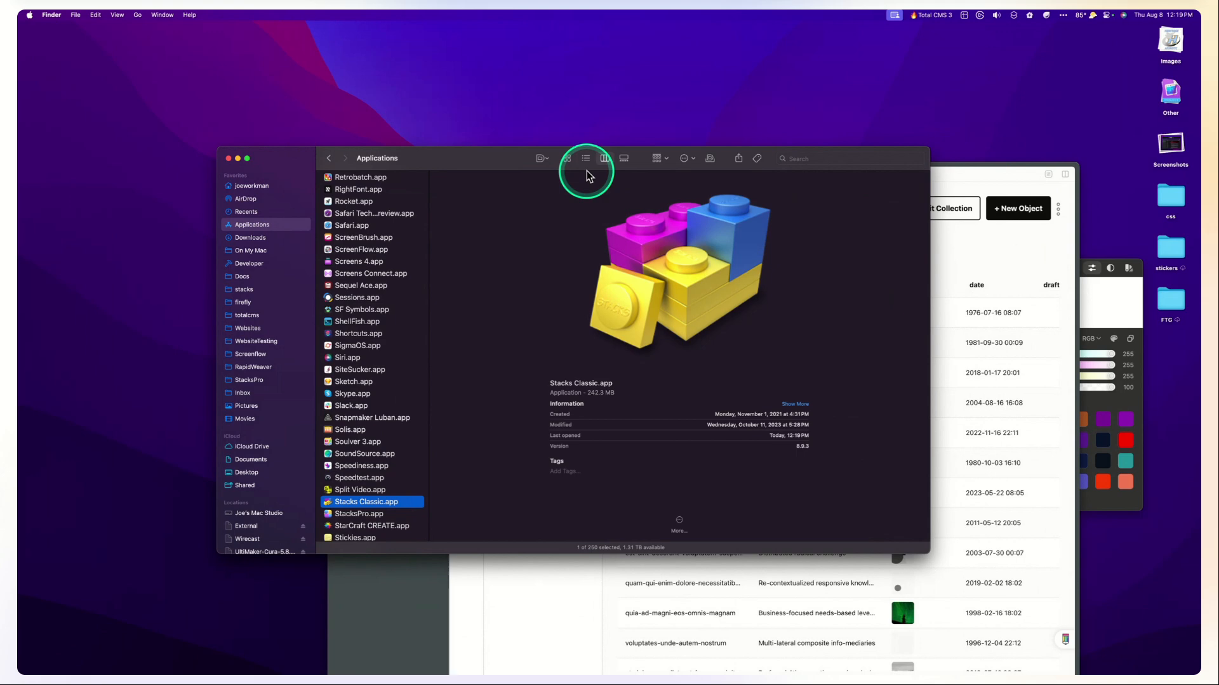
pyautogui.moveTo(596, 674)
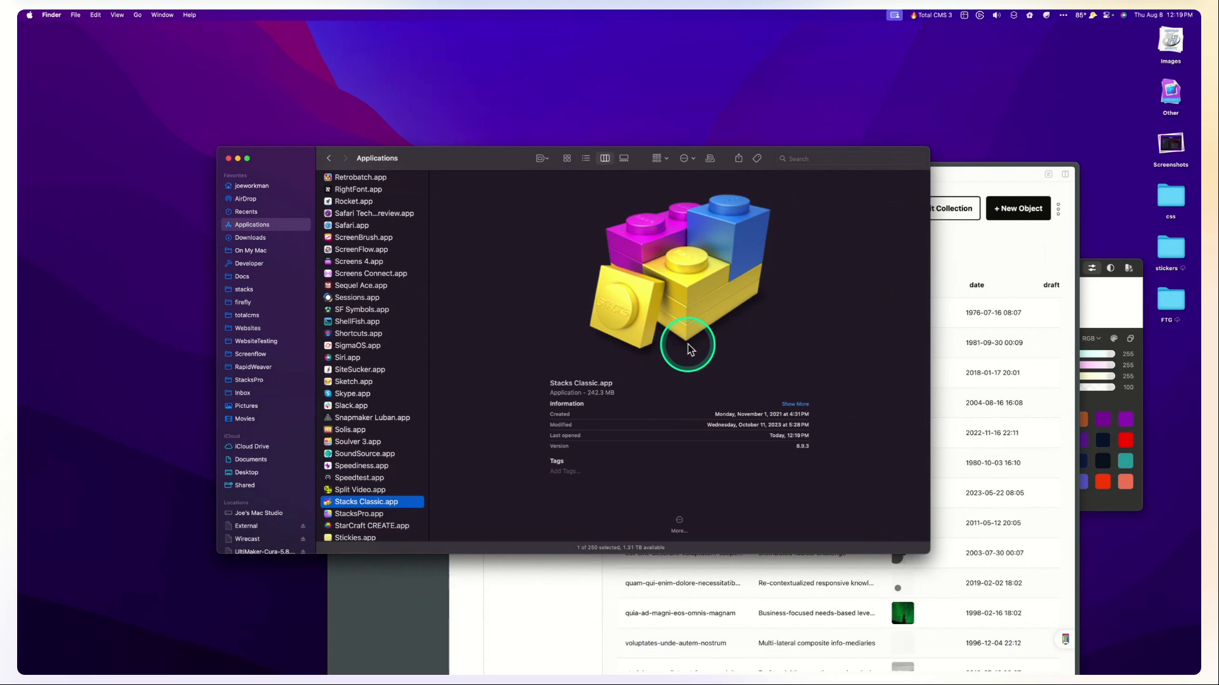
pyautogui.moveTo(782, 674)
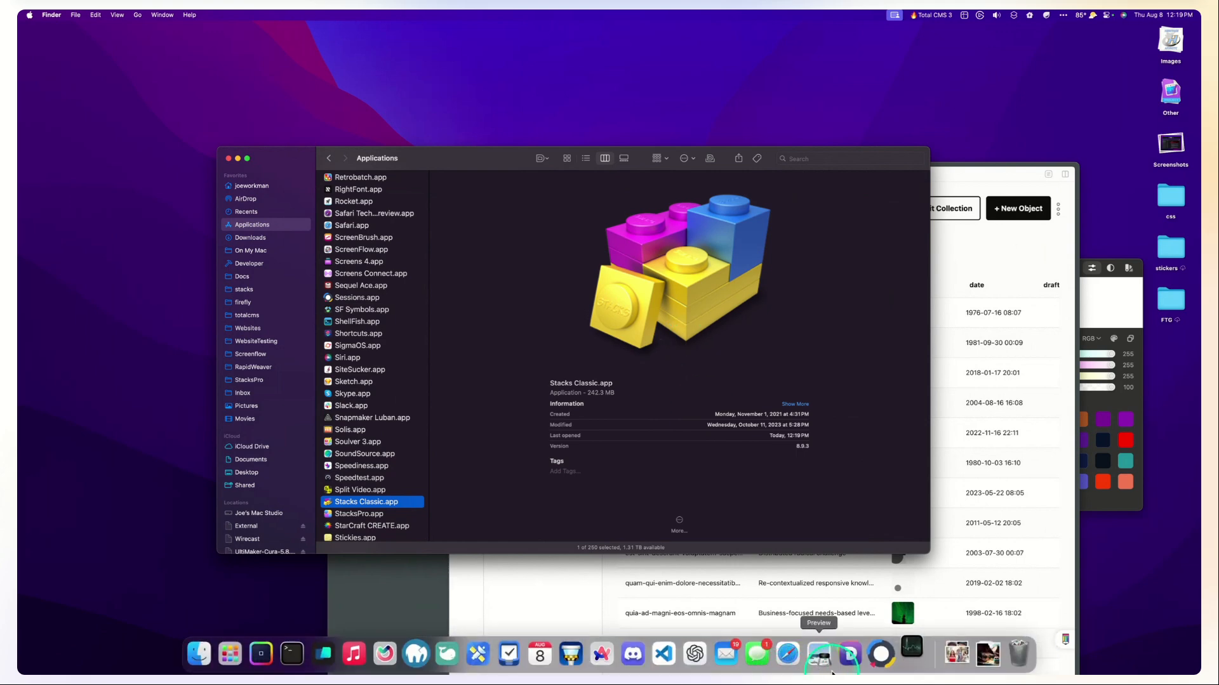
pyautogui.click(918, 659)
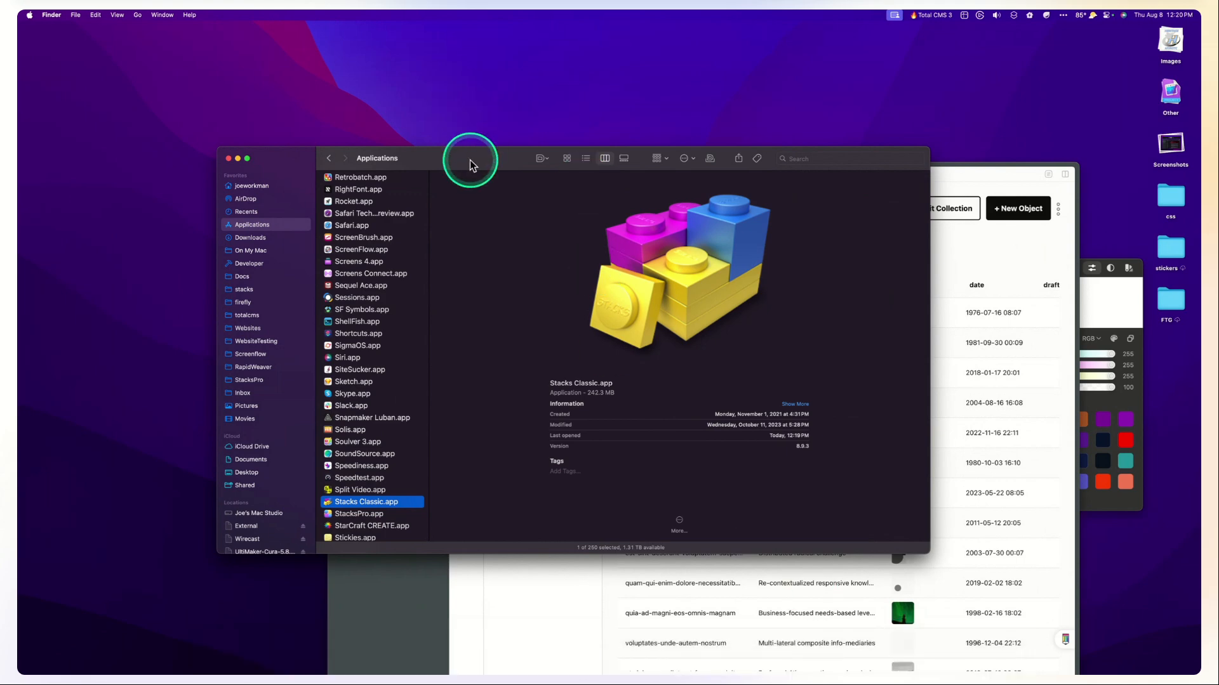
# Bring the Arc window to the front and move it up so the whole window fits on screen.
pyautogui.click(88, 246)
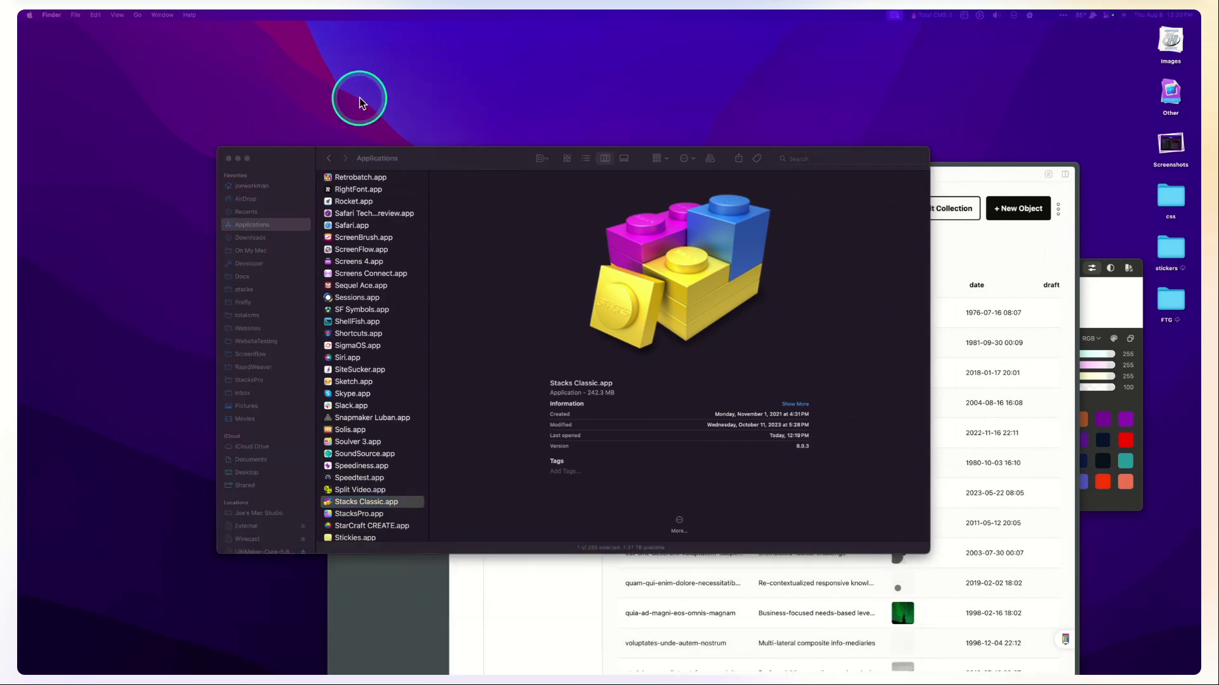
pyautogui.click(464, 159)
pyautogui.click(994, 170)
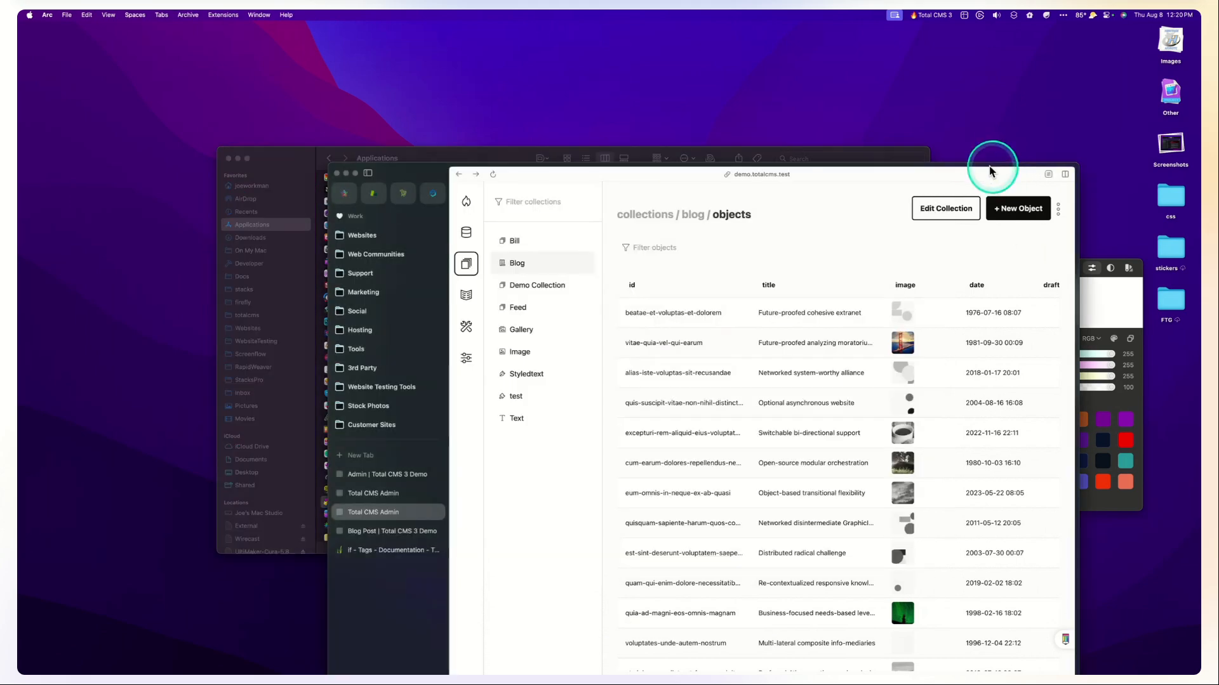
pyautogui.moveTo(985, 163); pyautogui.dragTo(999, 90)
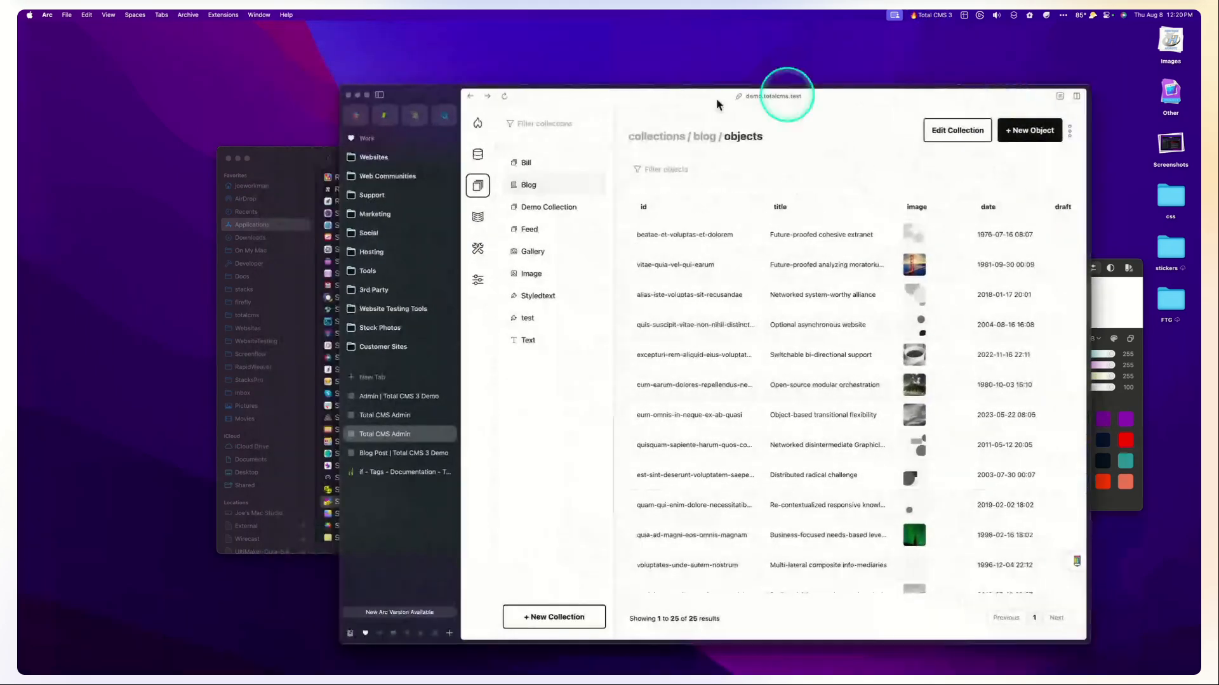
# Look through the open mygallery and Blog Post tabs, and return to the Blog collection's object list.
pyautogui.click(387, 415)
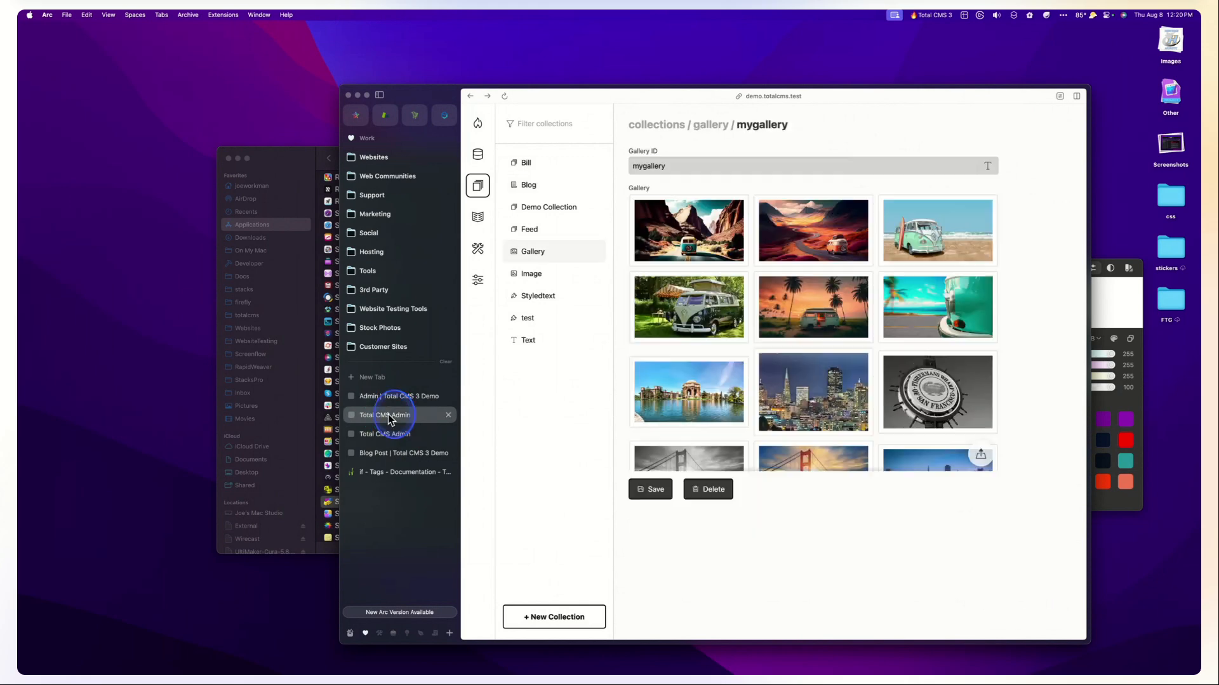
pyautogui.click(389, 452)
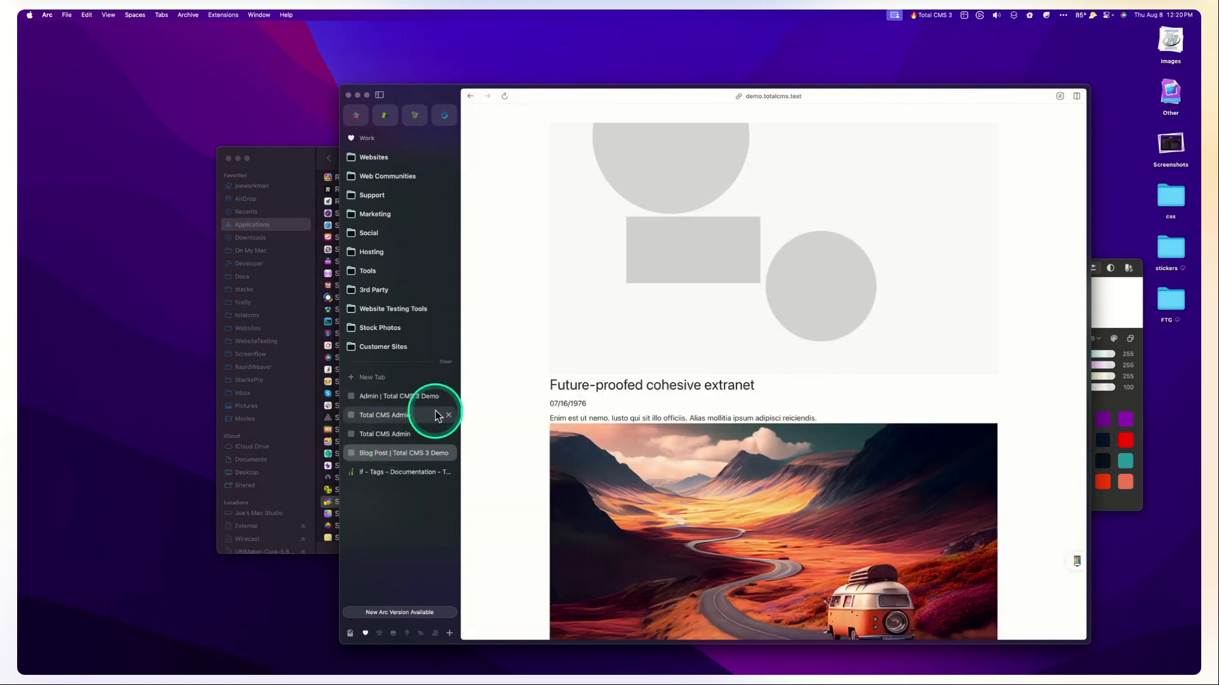
pyautogui.click(399, 433)
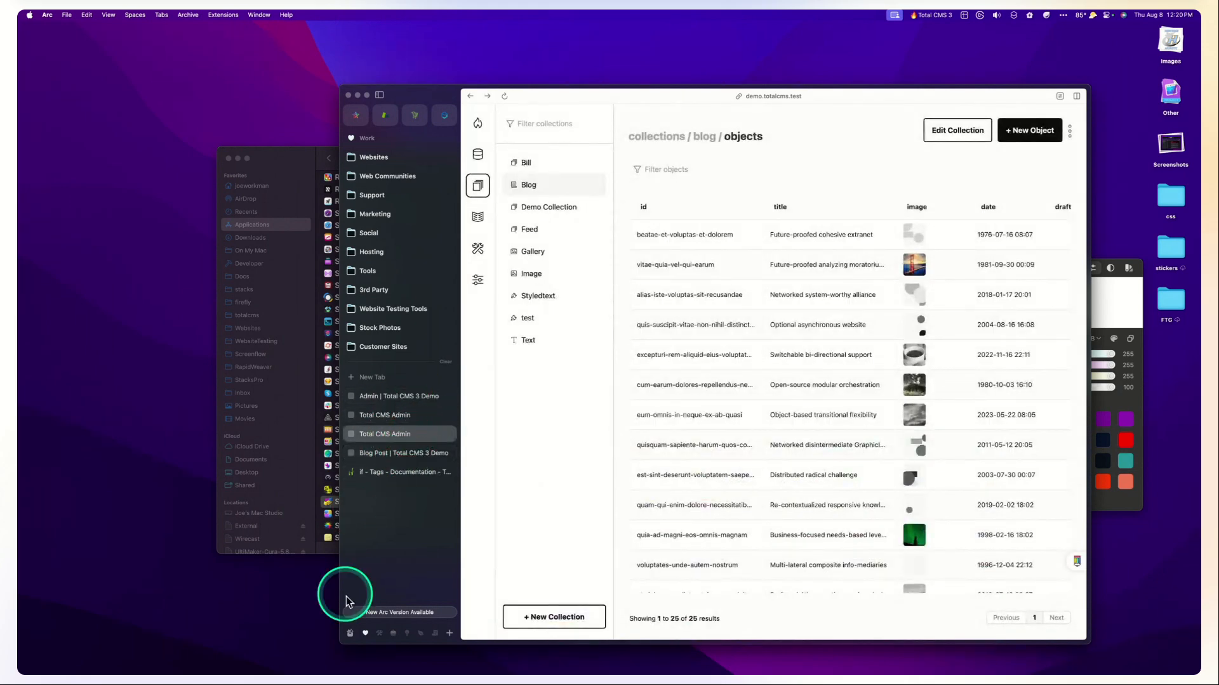
# Switch to Arc's Development space, view the Total CMS 3 Demo content page, and return to the Total CMS Utilities page.
pyautogui.click(379, 633)
pyautogui.click(394, 358)
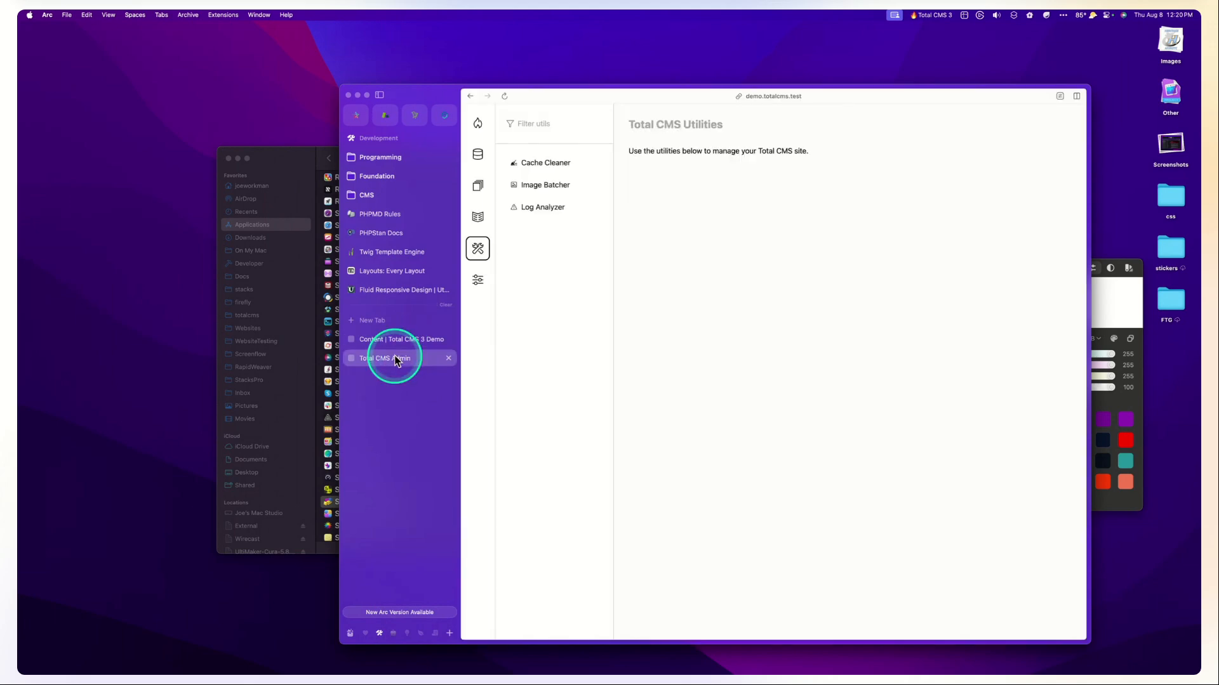
pyautogui.click(393, 339)
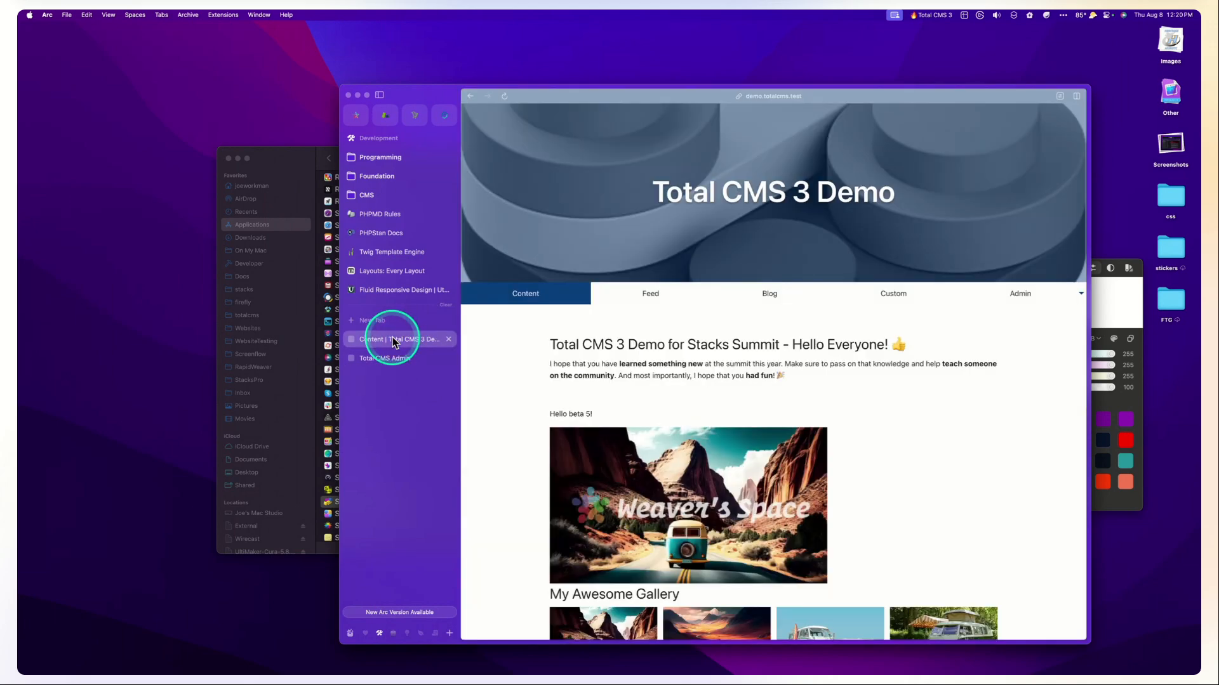
pyautogui.click(391, 358)
# Load totalcms.test/admin in the current tab and show its list of collections.
pyautogui.press('super+l')
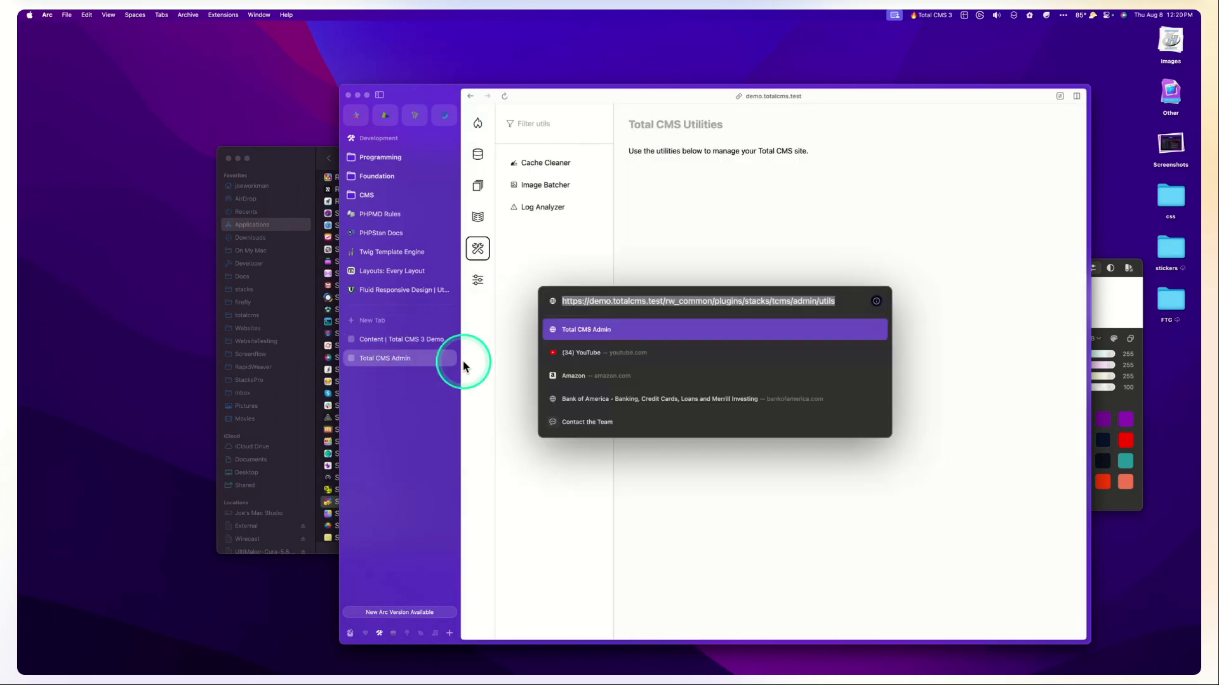
pyautogui.press('Right')
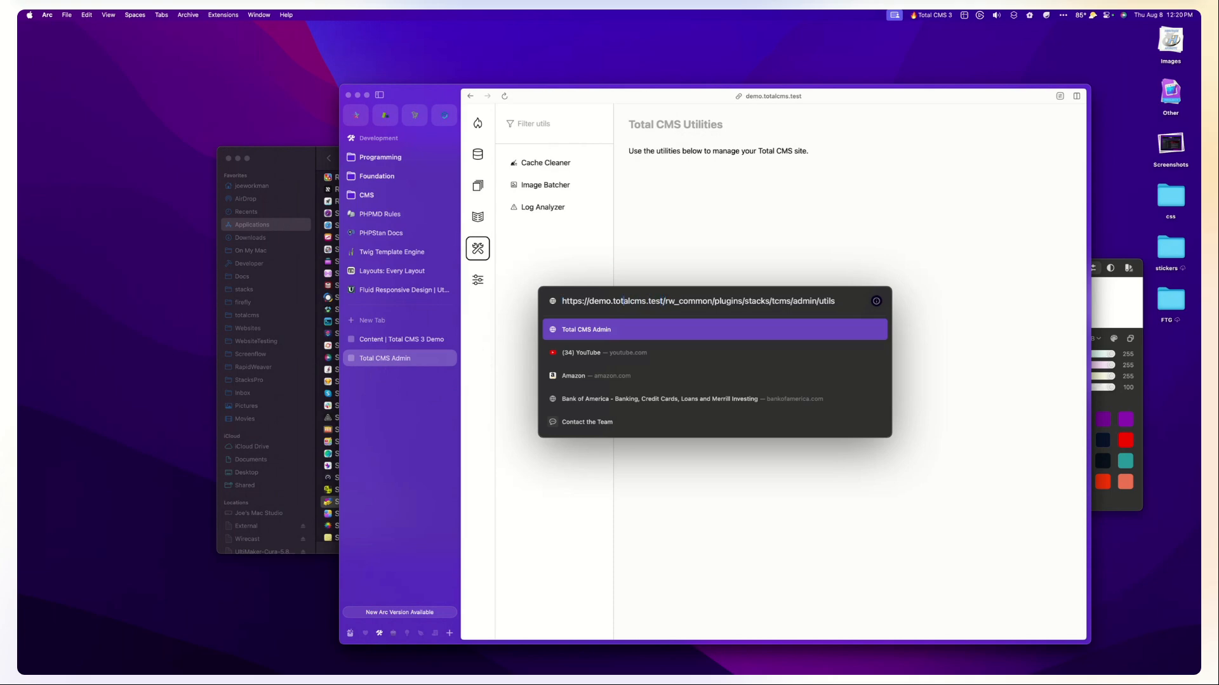
pyautogui.press('super+a')
pyautogui.press('BackSpace')
pyautogui.write('tot')
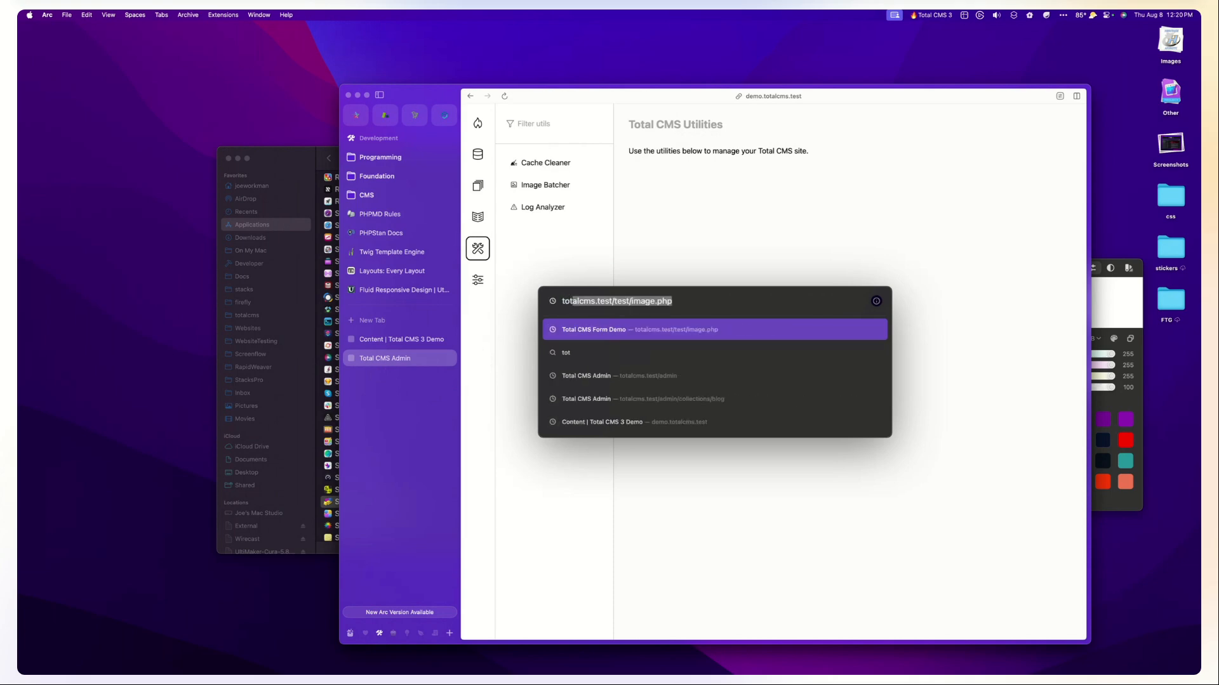
pyautogui.write('admin')
pyautogui.press('Return')
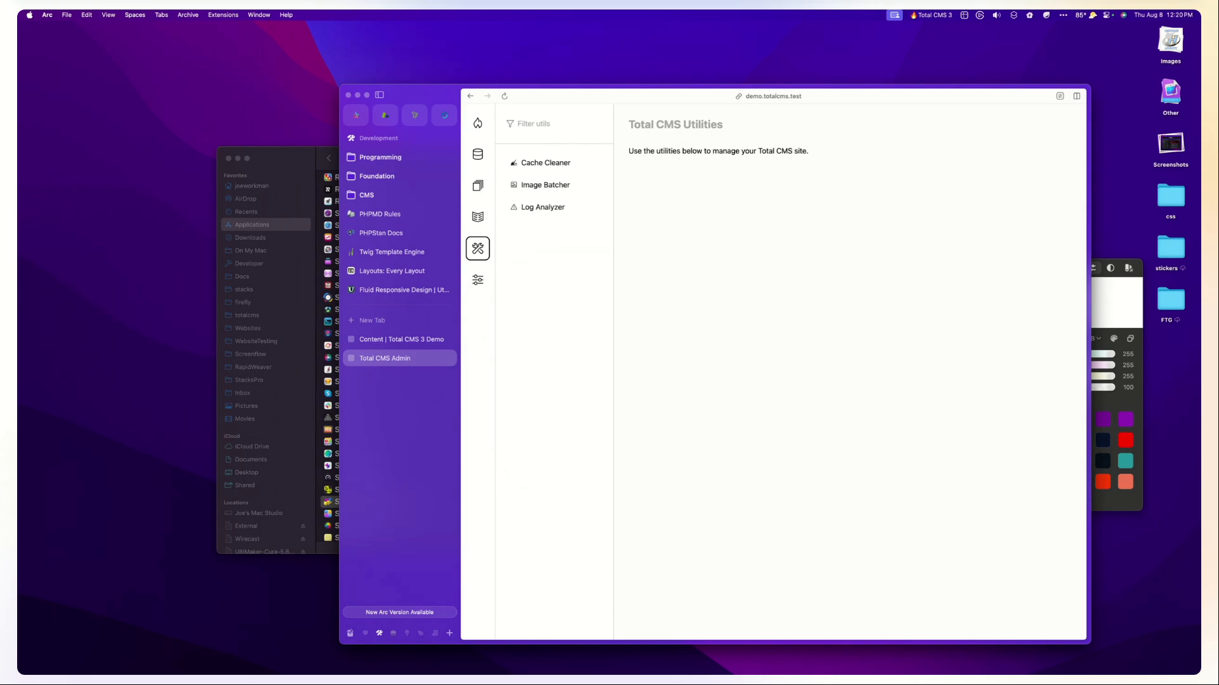
pyautogui.click(487, 197)
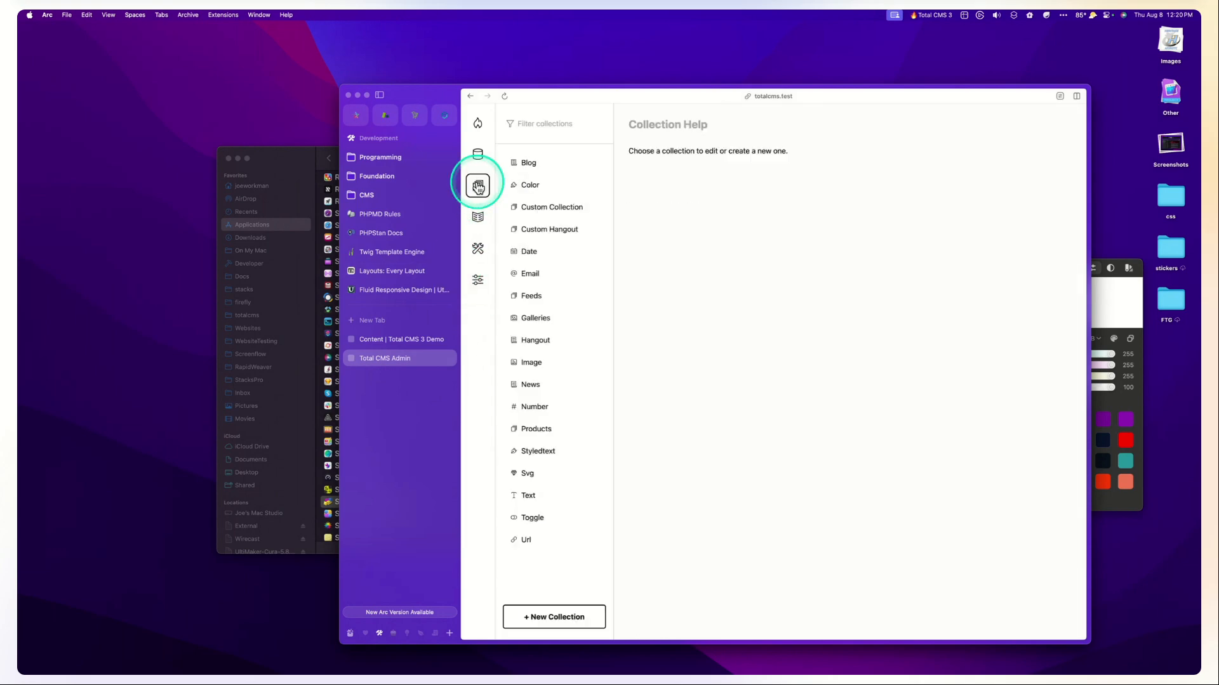
# Move the Finder window aside and shift the Arc window over it, clear of the color picker.
pyautogui.click(270, 159)
pyautogui.moveTo(266, 158); pyautogui.dragTo(205, 212)
pyautogui.click(705, 93)
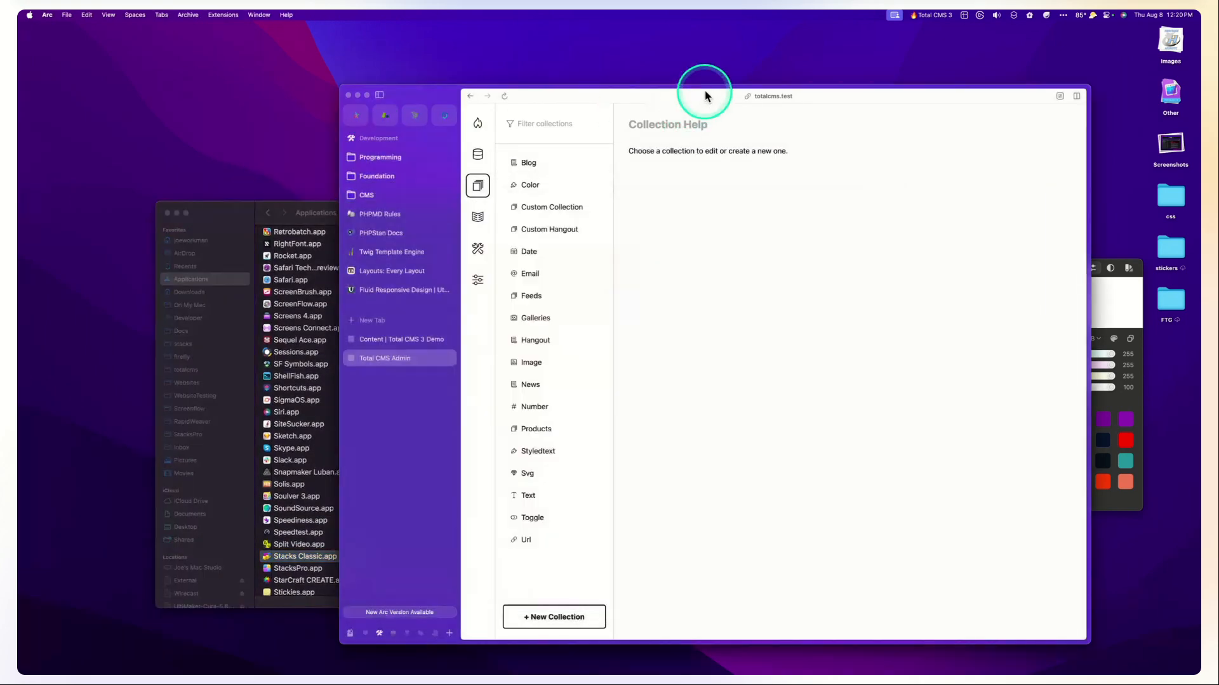
pyautogui.moveTo(706, 83); pyautogui.dragTo(561, 68)
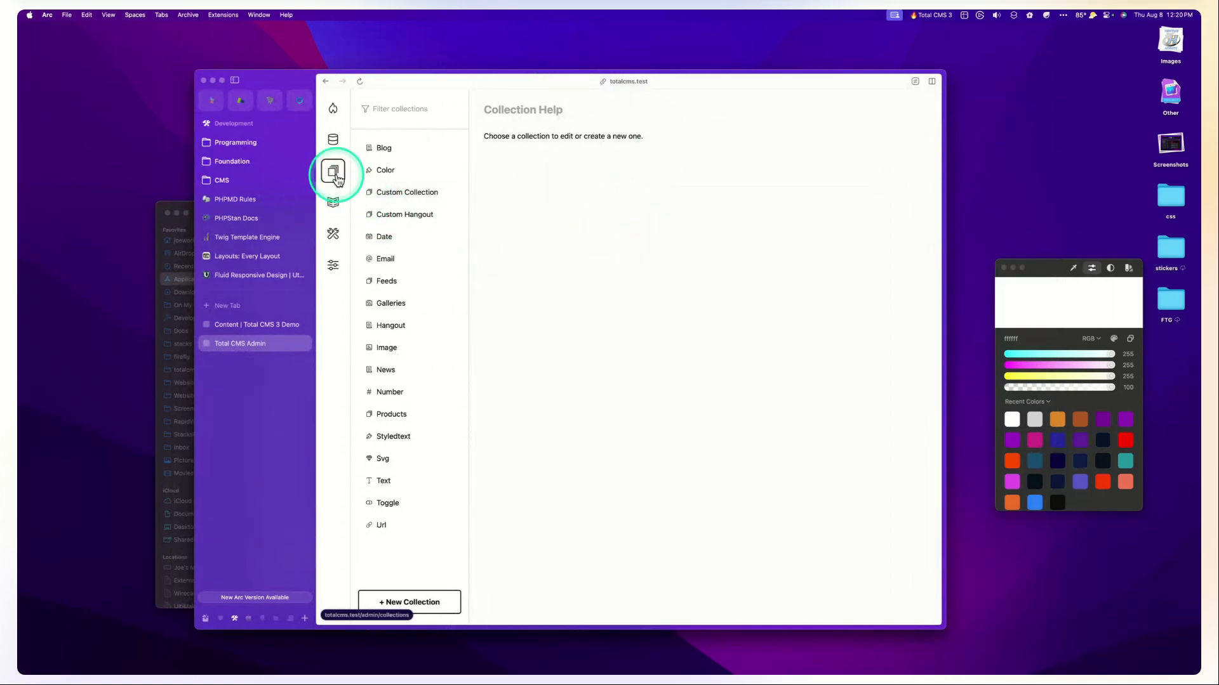
# View the Blog collection's objects and open the collection's edit form.
pyautogui.click(379, 150)
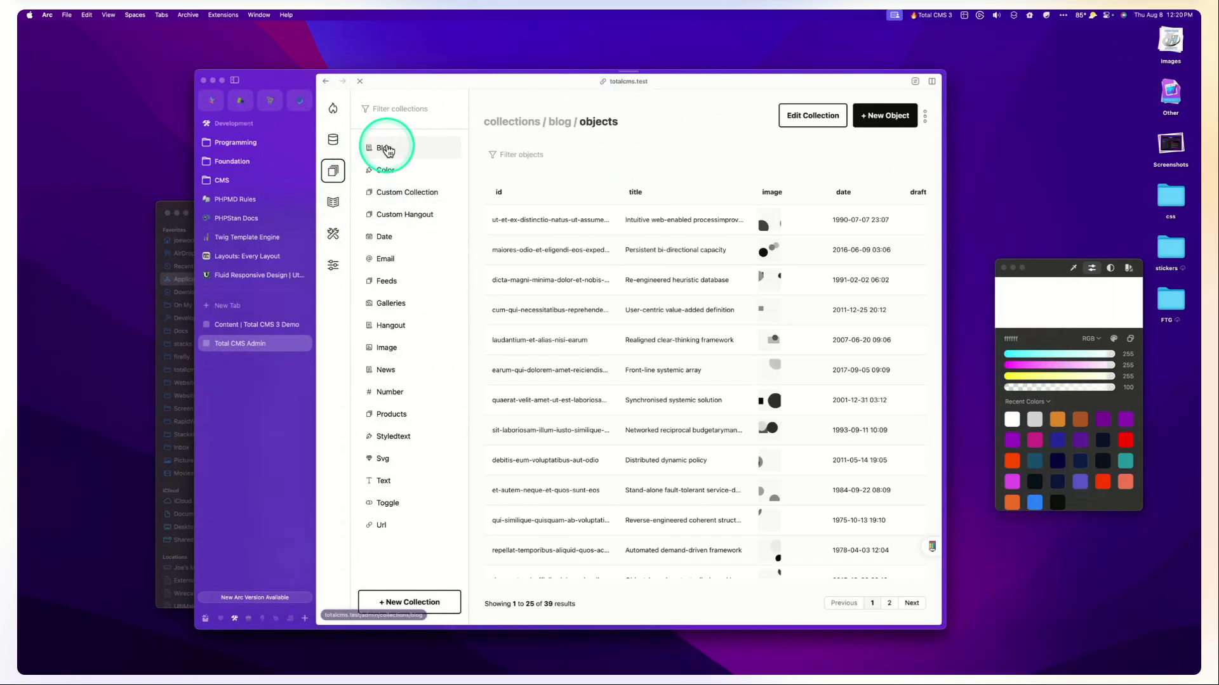
pyautogui.click(811, 120)
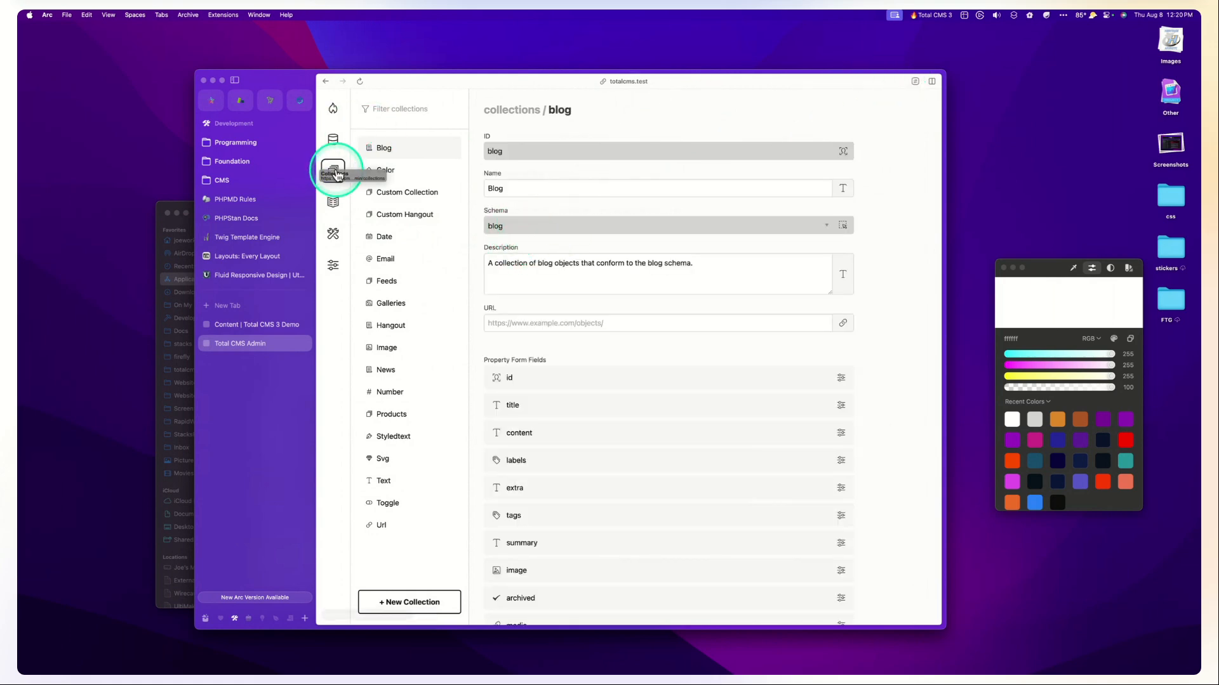
# Switch to VS Code, zoom its interface out four levels and show the file explorer.
pyautogui.hotkey('ctrl', 'Right')
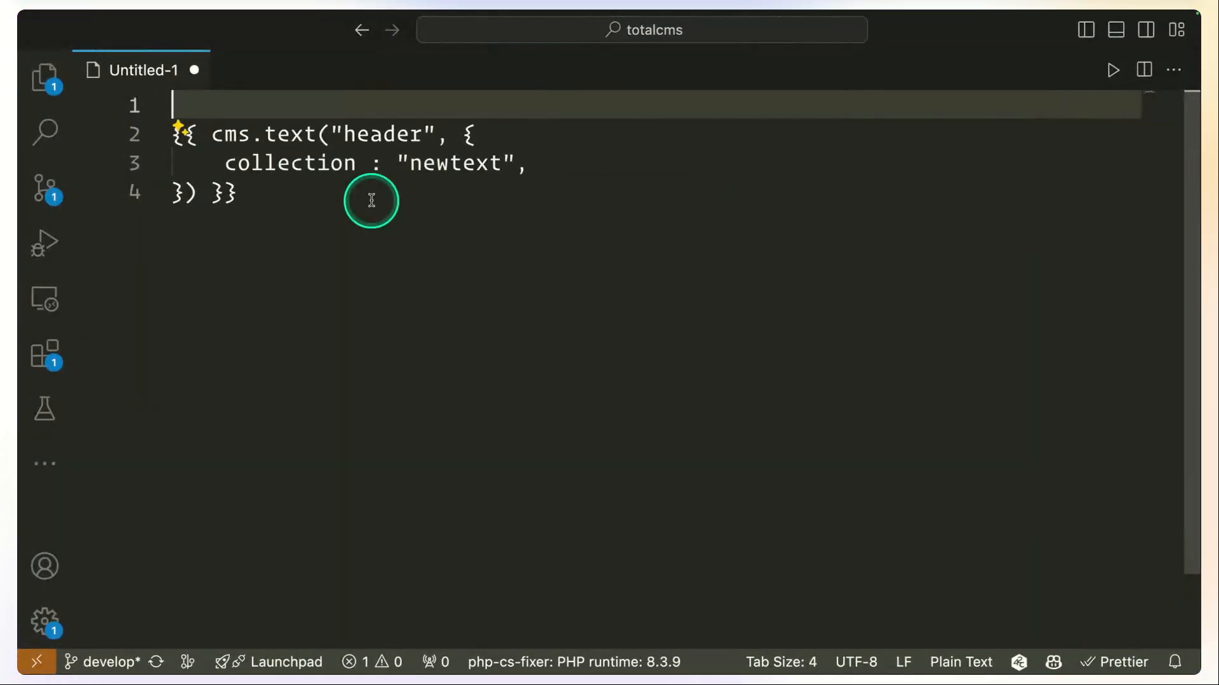
pyautogui.press('super+minus')
pyautogui.press('super+minus')
pyautogui.press('super+minus')
pyautogui.press('super+minus')
pyautogui.press('super+b')
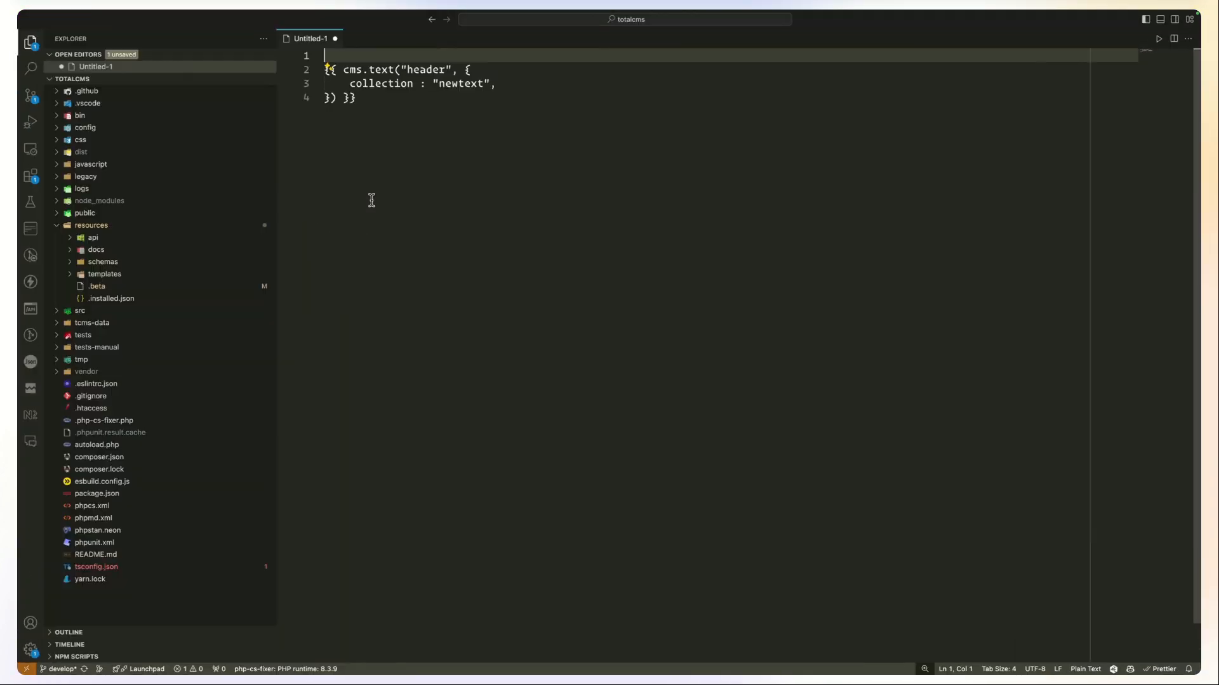
# Expand the blog folder inside tcms-data and open its .meta.json file.
pyautogui.click(103, 324)
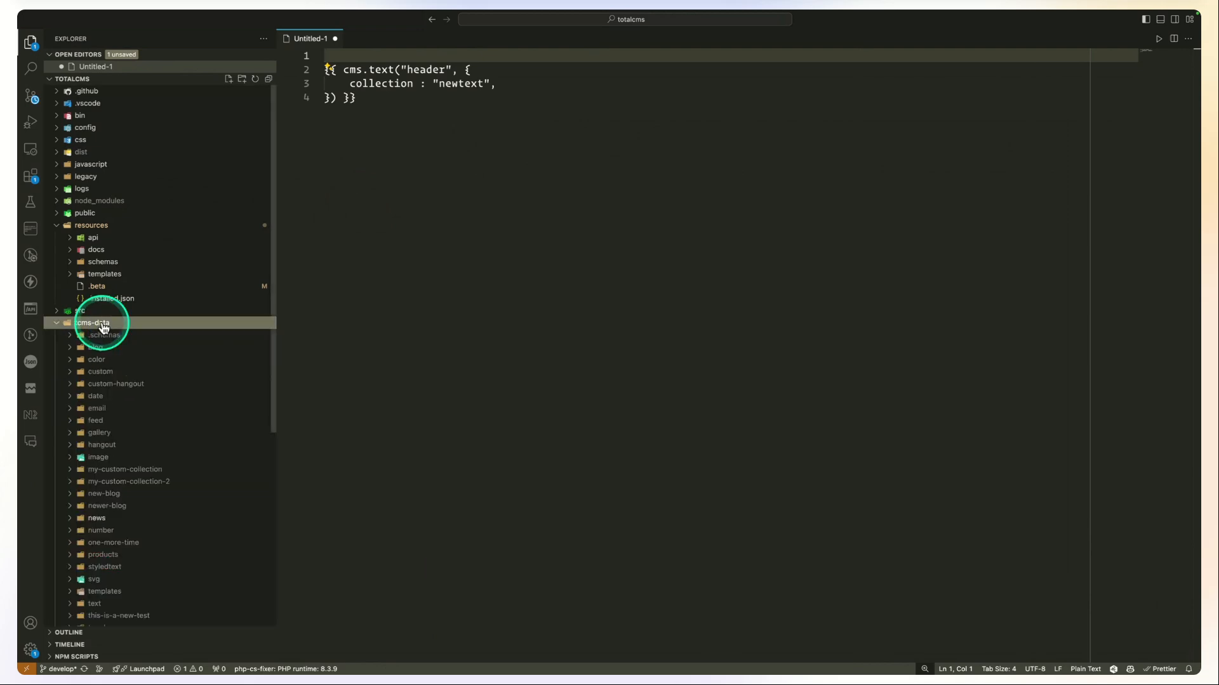
pyautogui.click(105, 349)
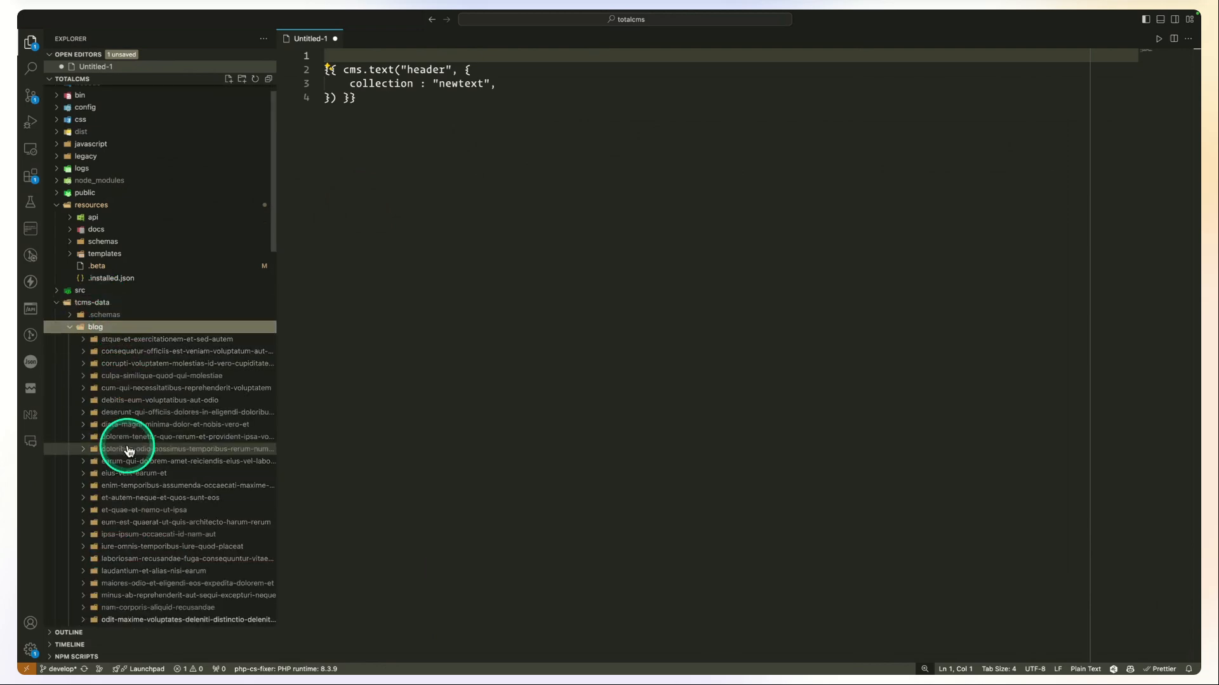
pyautogui.scroll(-10, 127, 340)
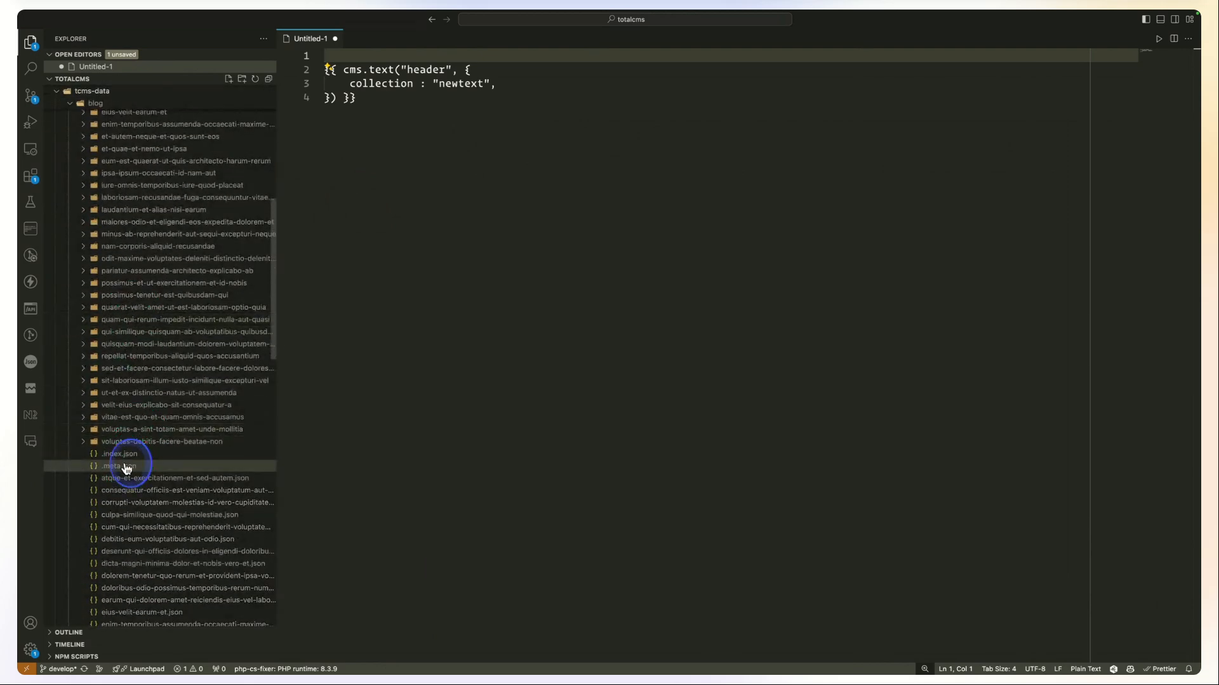
pyautogui.click(122, 466)
# Set the schema value in the blog .meta.json to "blog-legacy" and return to the Blog edit form in Arc.
pyautogui.click(458, 96)
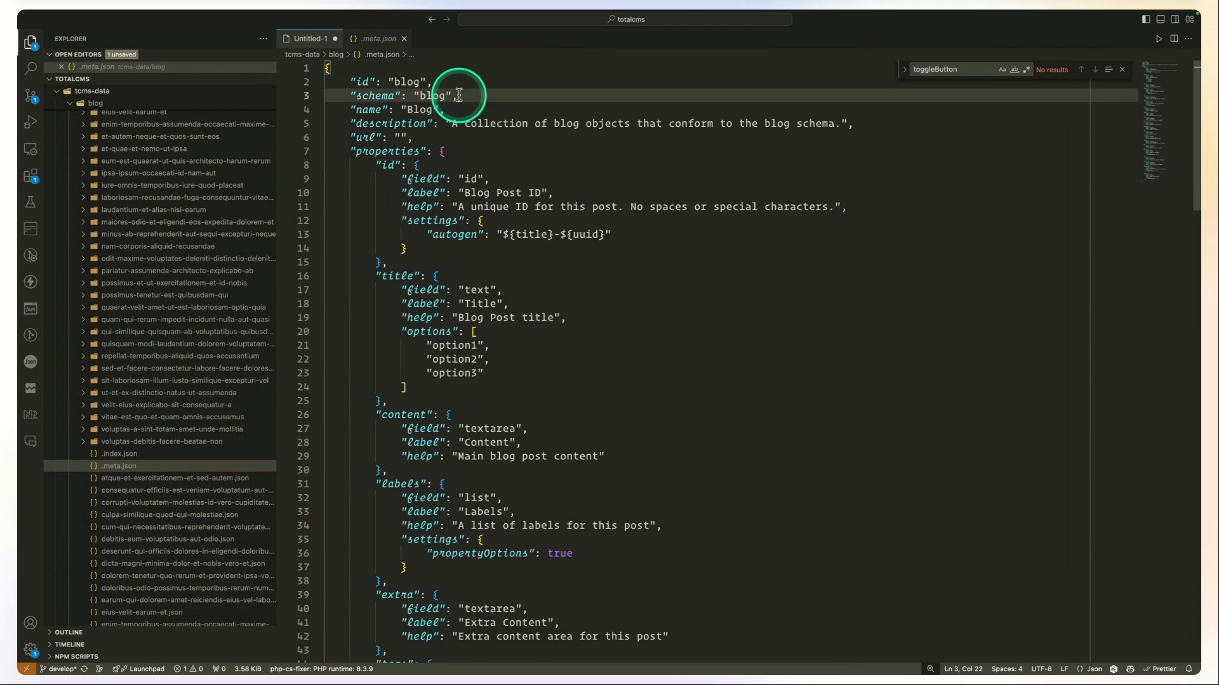
pyautogui.write('legacy')
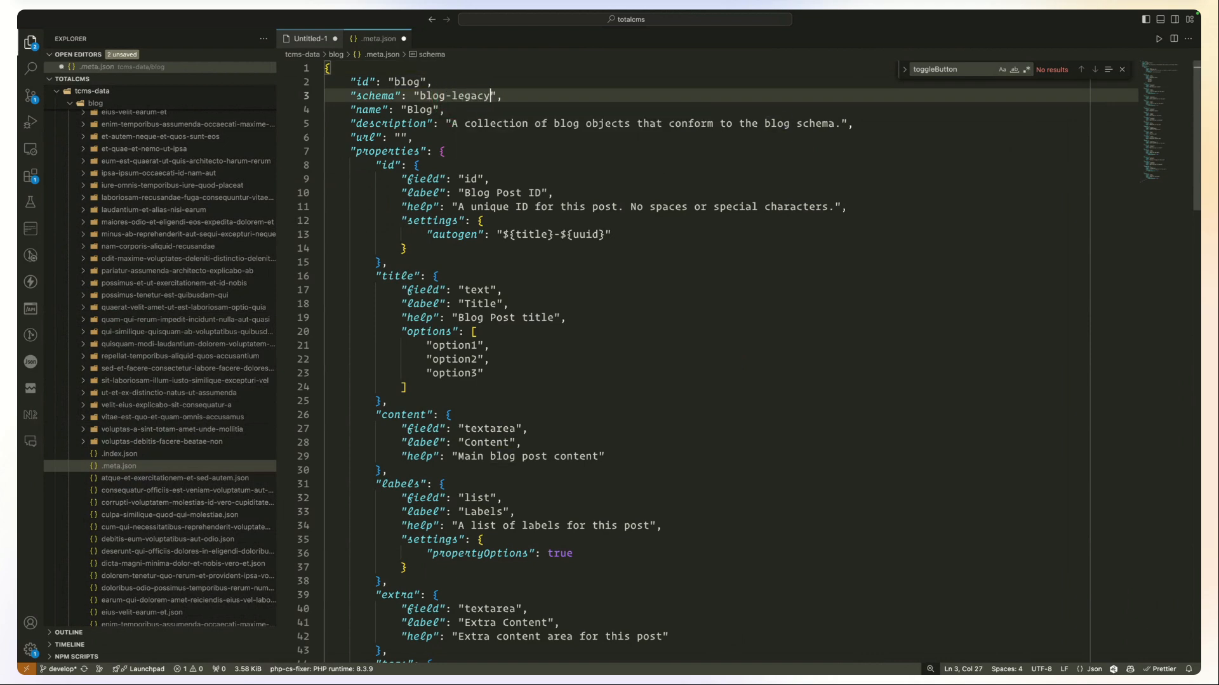
pyautogui.hotkey('ctrl', 'Left')
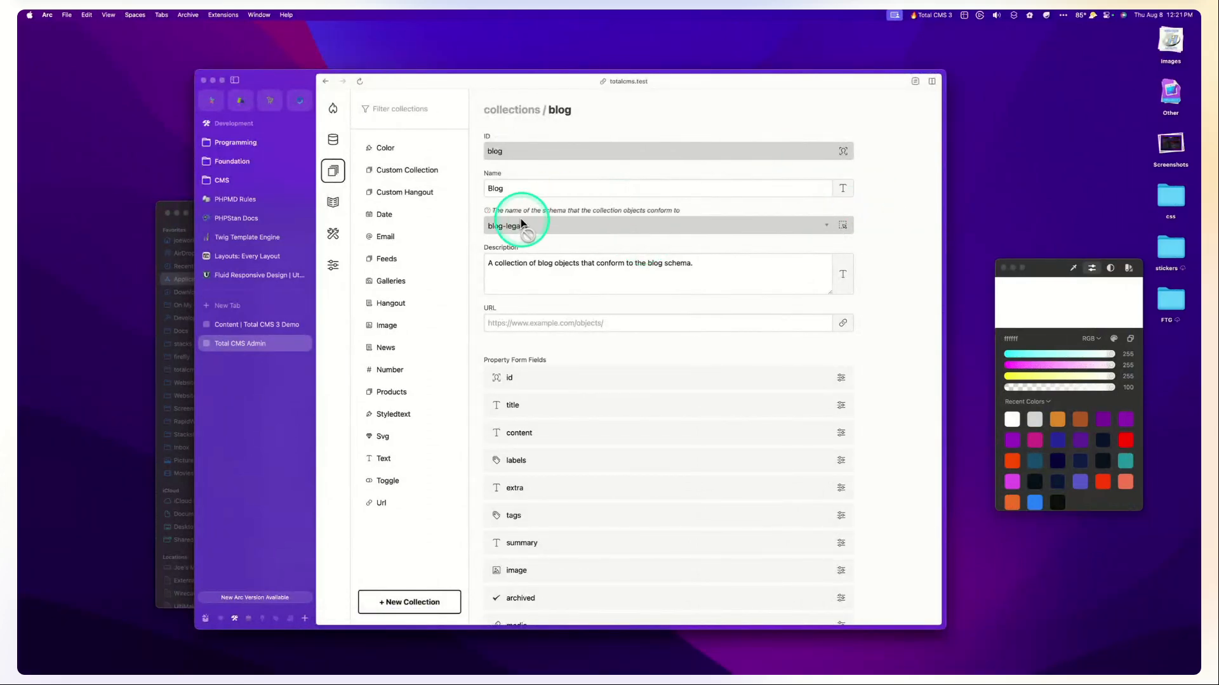
# Check the collections list for the Blog collection, switching briefly to the schemas section and back.
pyautogui.click(337, 177)
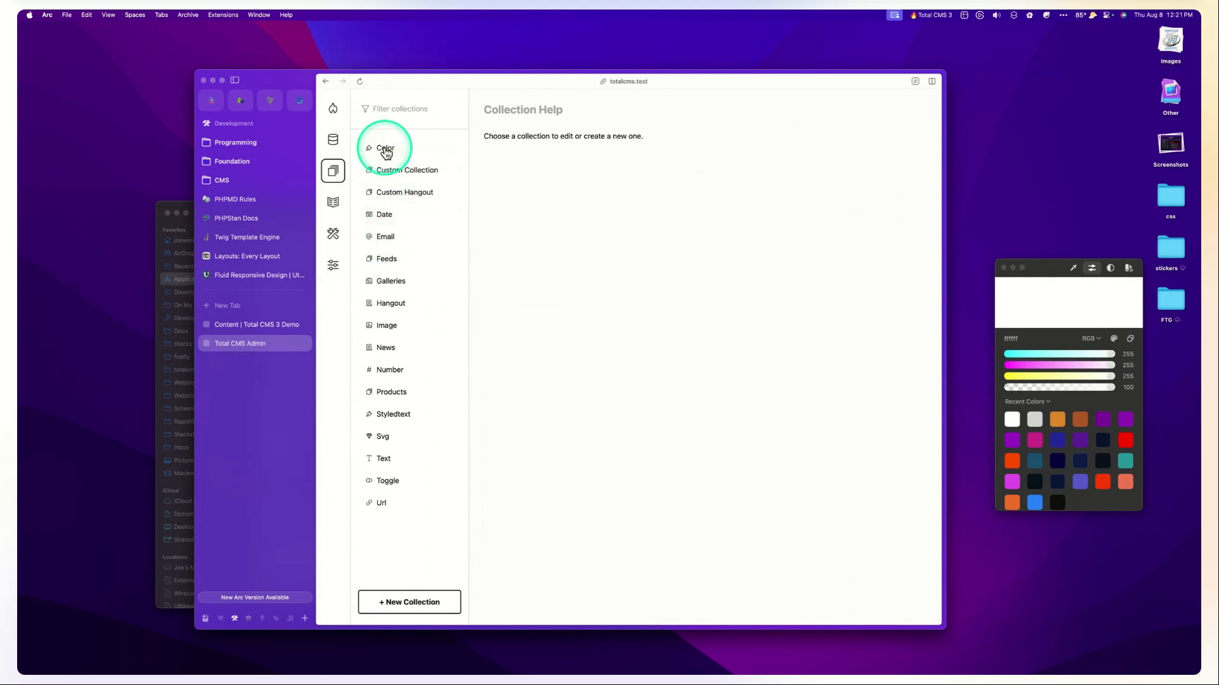
pyautogui.click(333, 139)
pyautogui.click(333, 170)
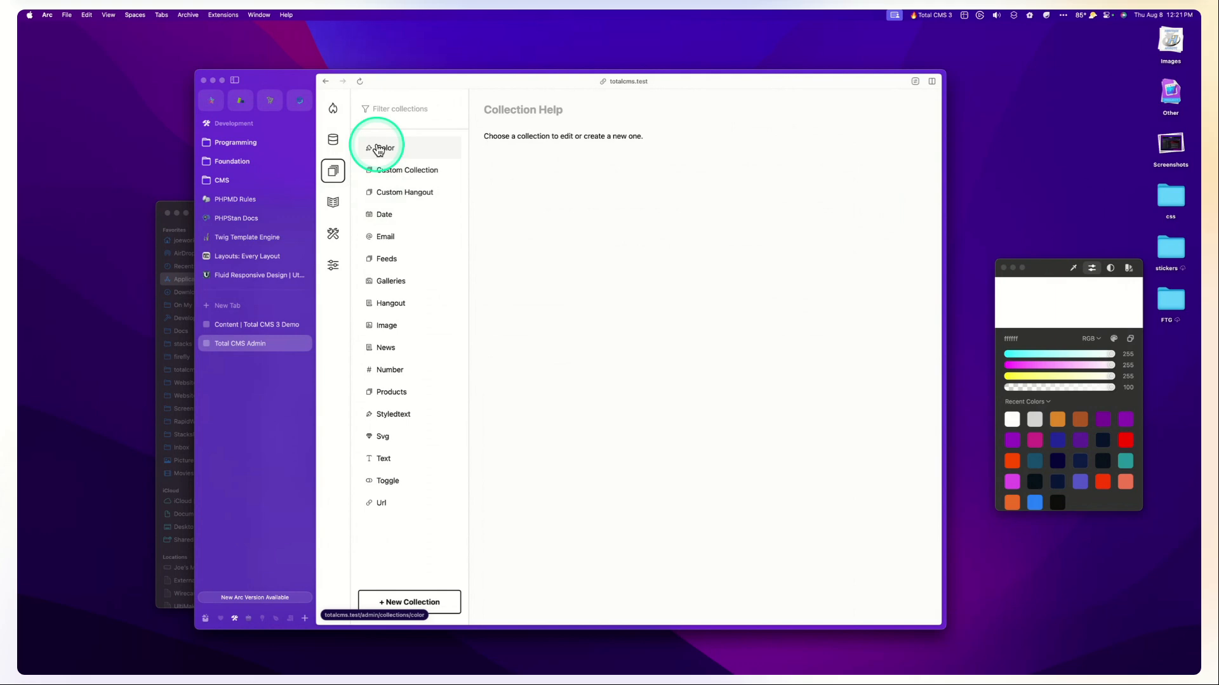
pyautogui.click(385, 106)
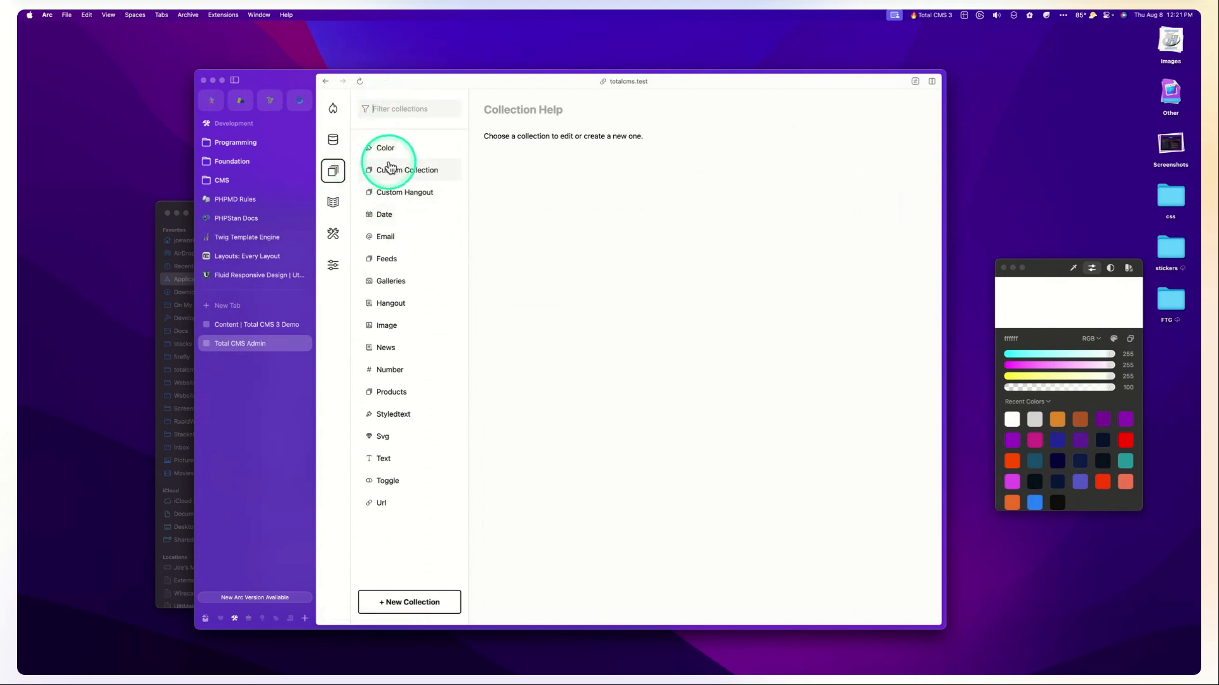
pyautogui.press('super+l')
pyautogui.press('Right')
pyautogui.hotkey('alt', 'shift', 'Left')
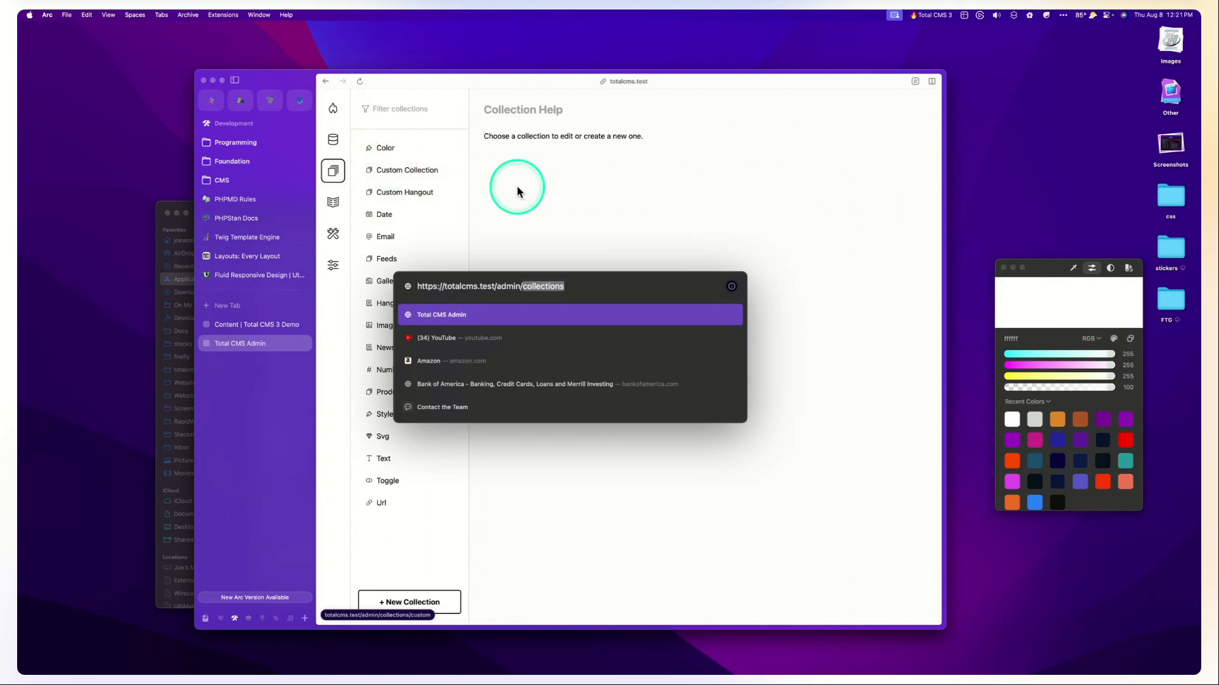
pyautogui.hotkey('ctrl', 'Right')
pyautogui.hotkey('ctrl', 'Left')
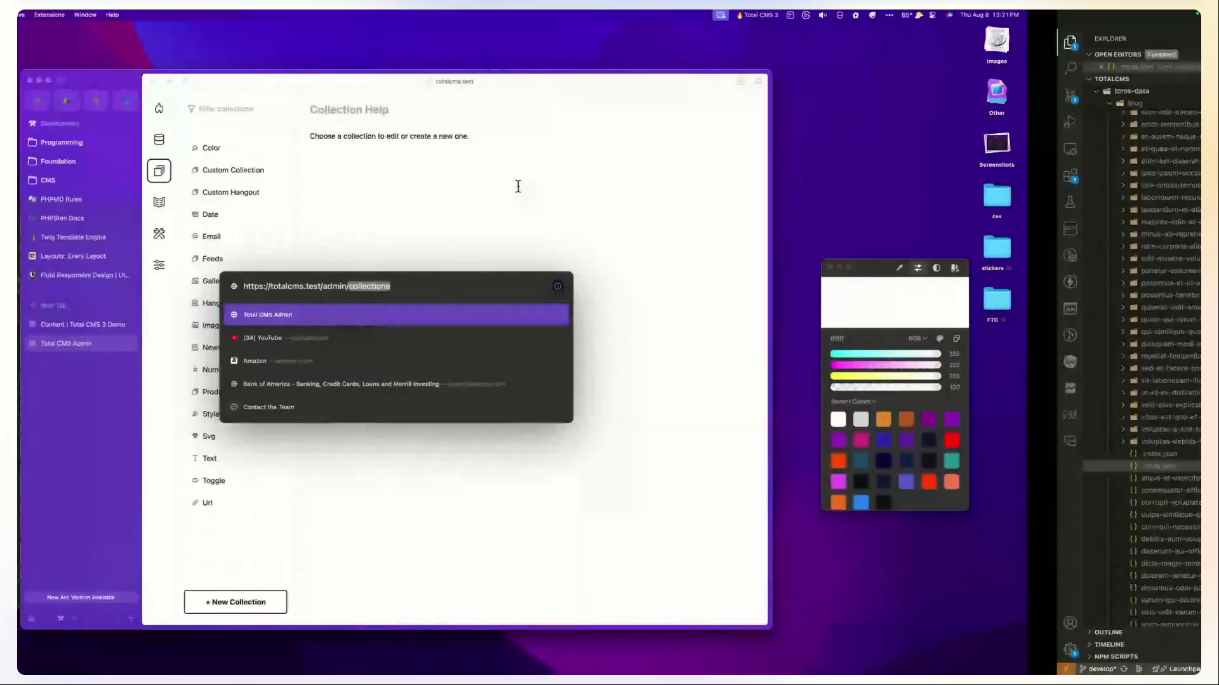
pyautogui.press('Escape')
# Open the Color collection and edit its address to load totalcms.test/admin/collections/blog.
pyautogui.click(383, 149)
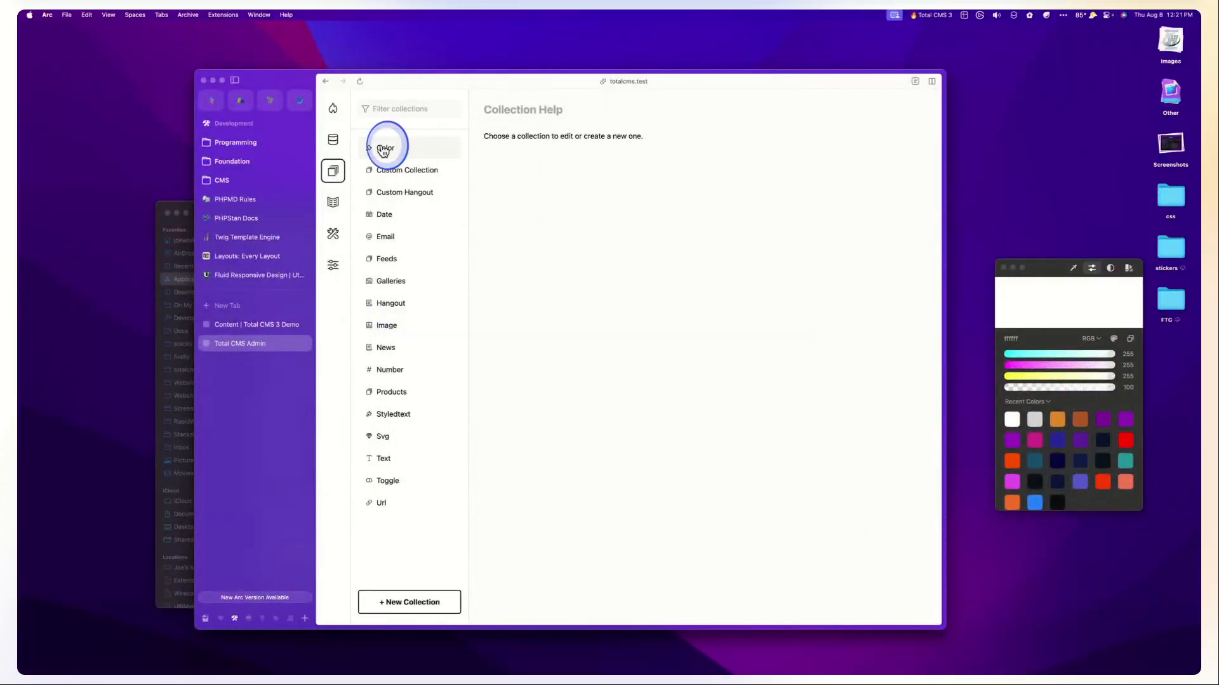
pyautogui.press('super+l')
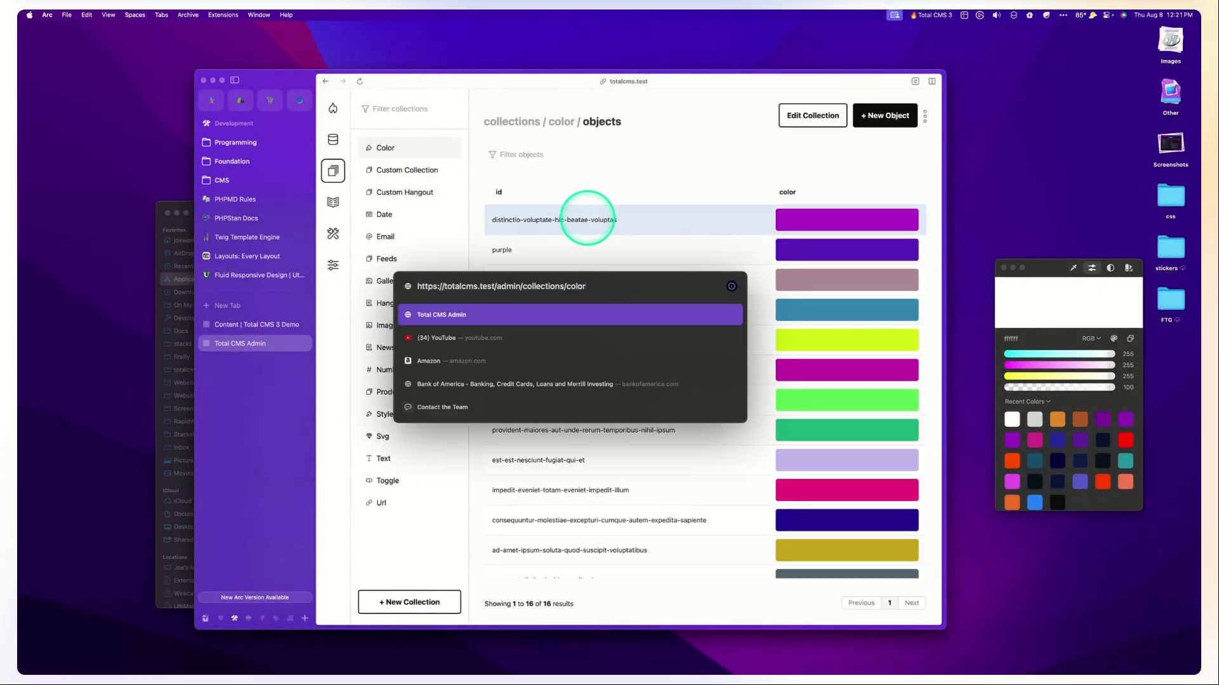
pyautogui.write('blog-l')
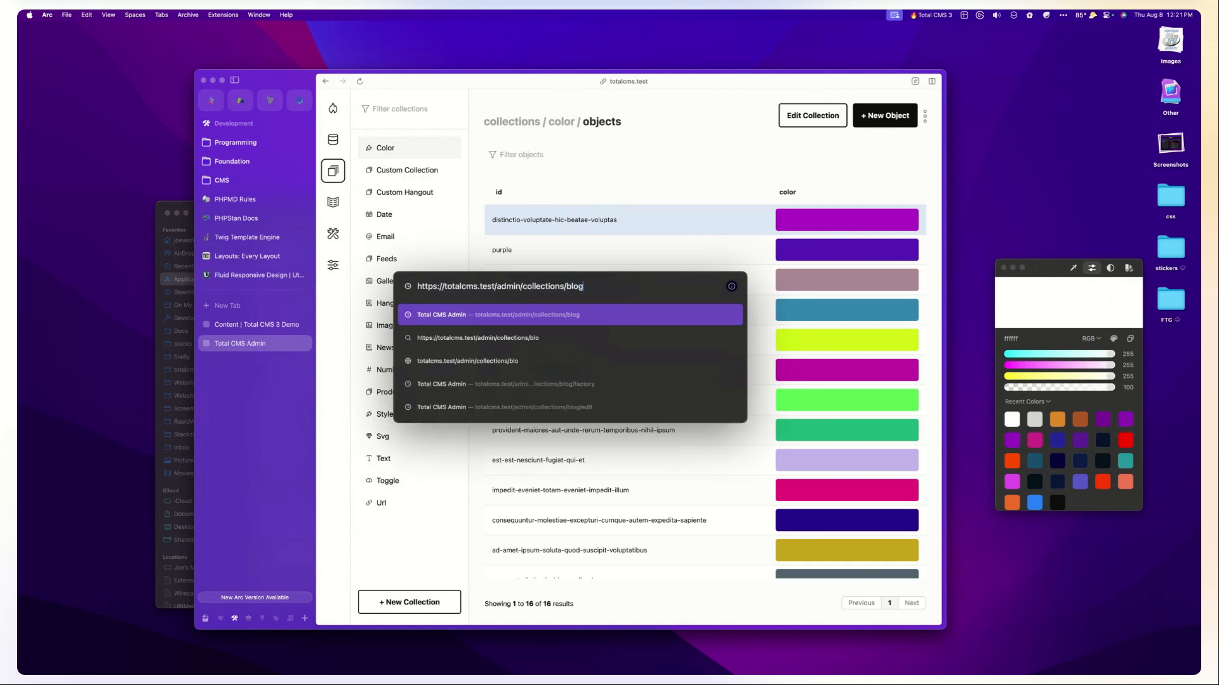
pyautogui.press('BackSpace')
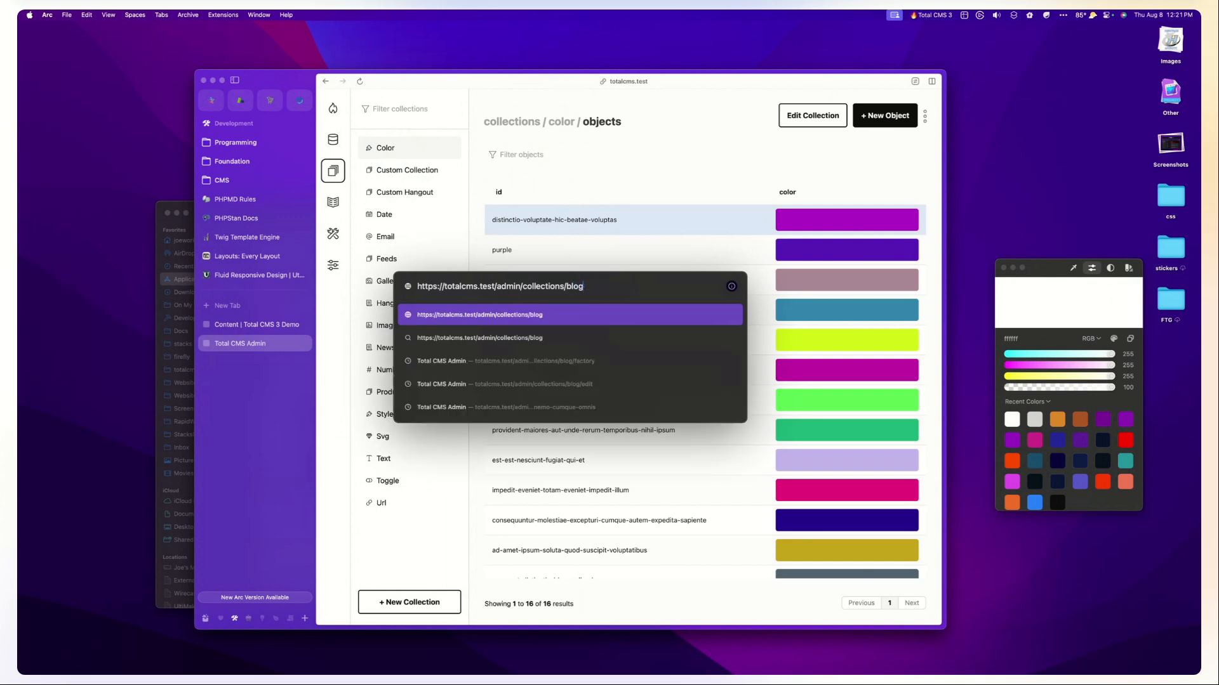
pyautogui.press('Return')
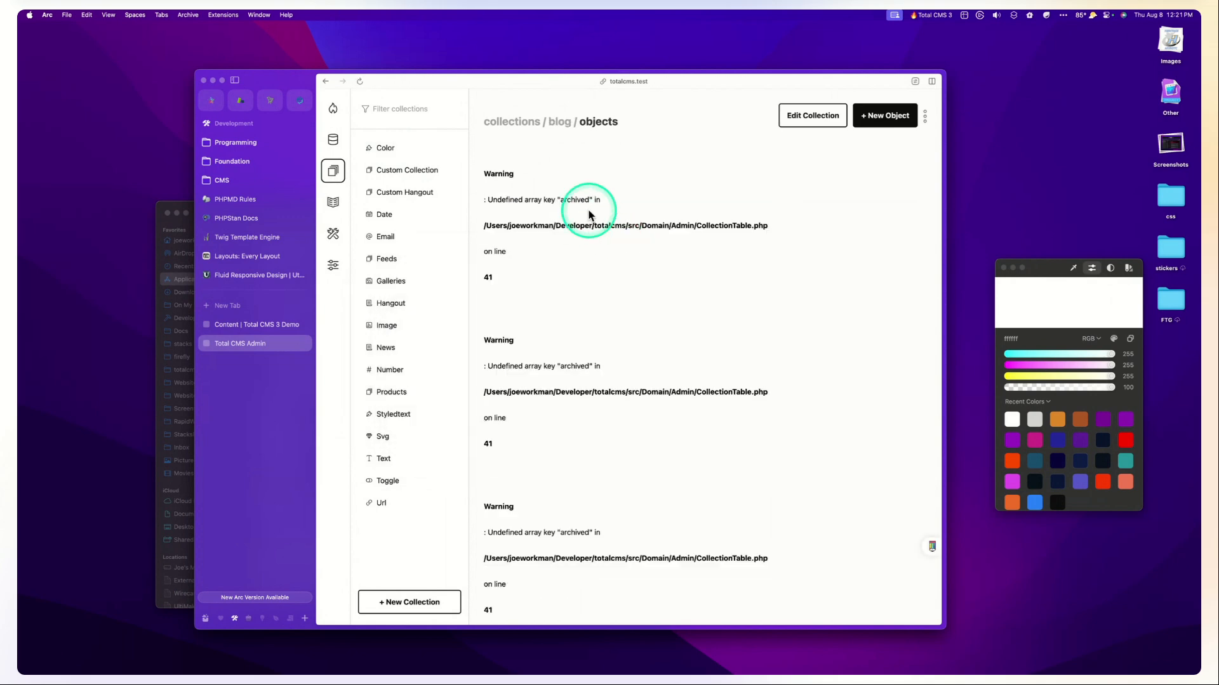
# Read through the messages above the Blog collection's object table and look at its first rows.
pyautogui.moveTo(524, 201); pyautogui.dragTo(553, 285)
pyautogui.click(553, 286)
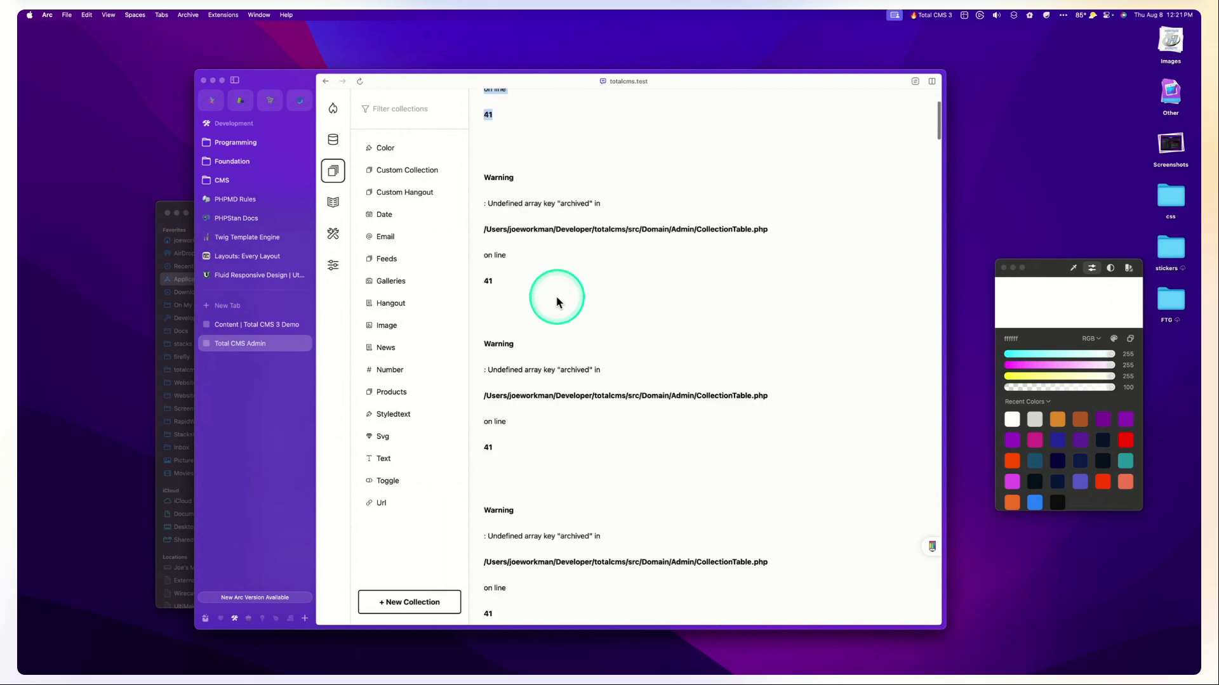
pyautogui.scroll(-5, 556, 297)
pyautogui.scroll(-20, 557, 301)
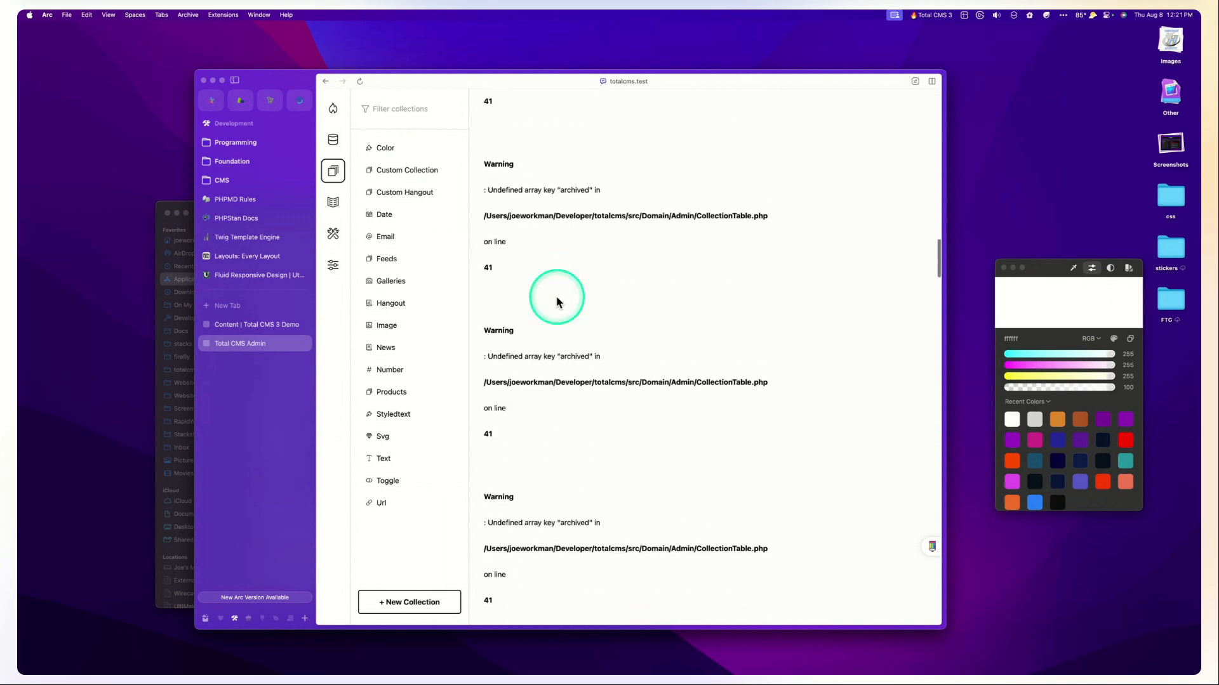
pyautogui.scroll(-5, 558, 301)
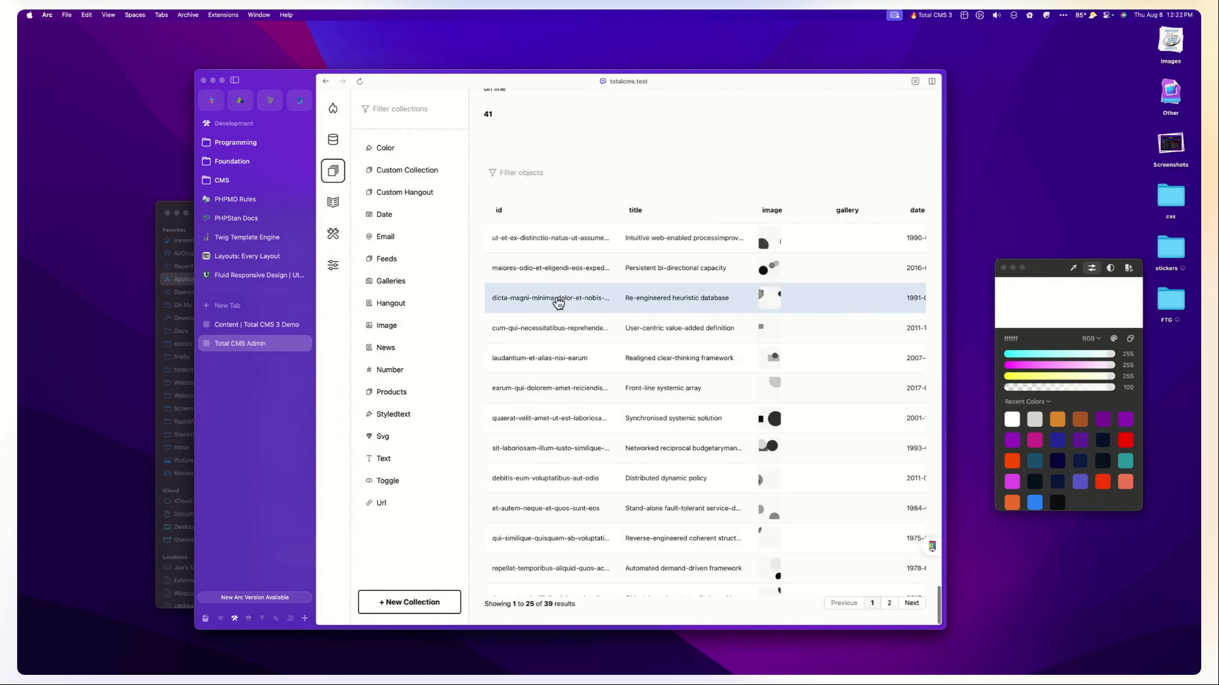
pyautogui.scroll(3, 557, 302)
pyautogui.scroll(-3, 557, 301)
pyautogui.click(552, 236)
pyautogui.scroll(4, 551, 247)
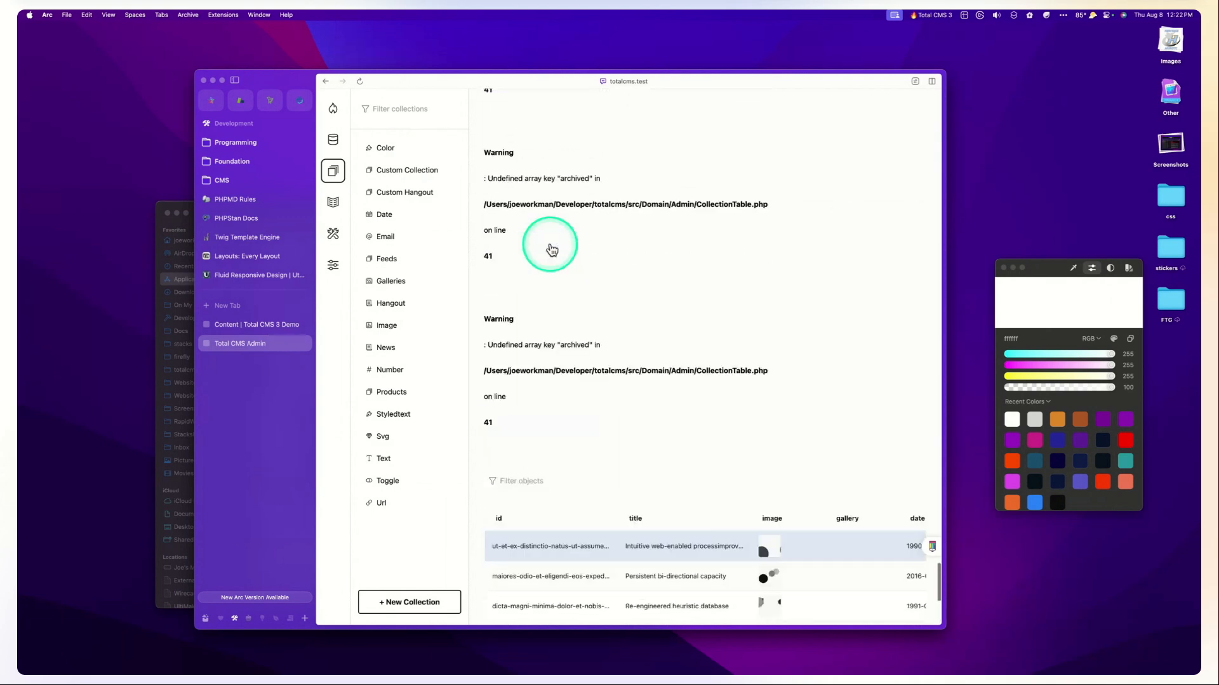
# Examine the Blog object table's further columns, including archived, author, genre, categories, labels, tags and summary.
pyautogui.scroll(-5, 666, 285)
pyautogui.hscroll(3, 684, 286)
pyautogui.hscroll(10, 682, 284)
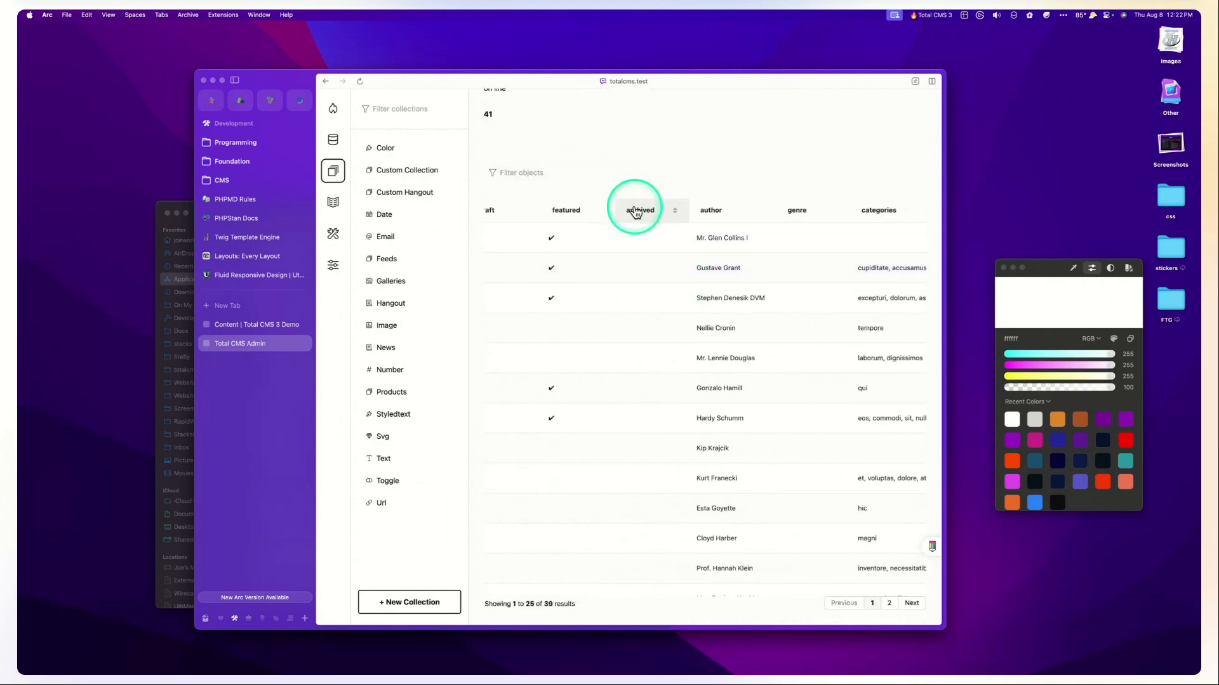
pyautogui.click(635, 212)
pyautogui.scroll(-5, 628, 206)
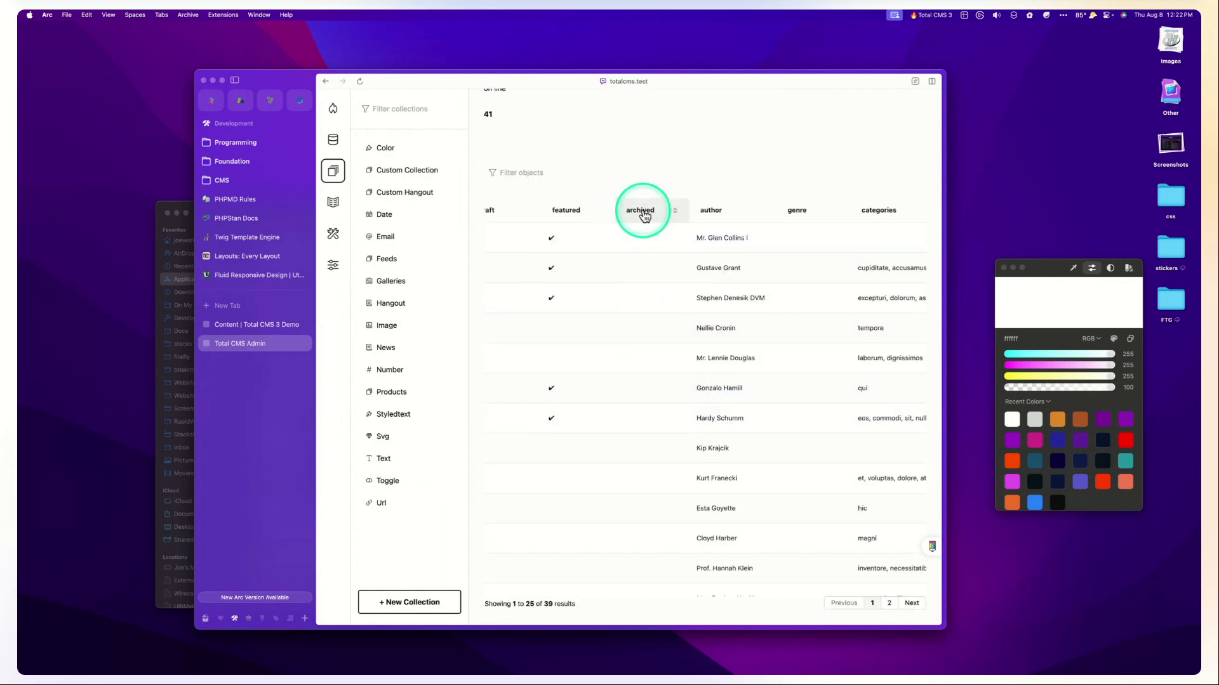
pyautogui.hscroll(10, 647, 321)
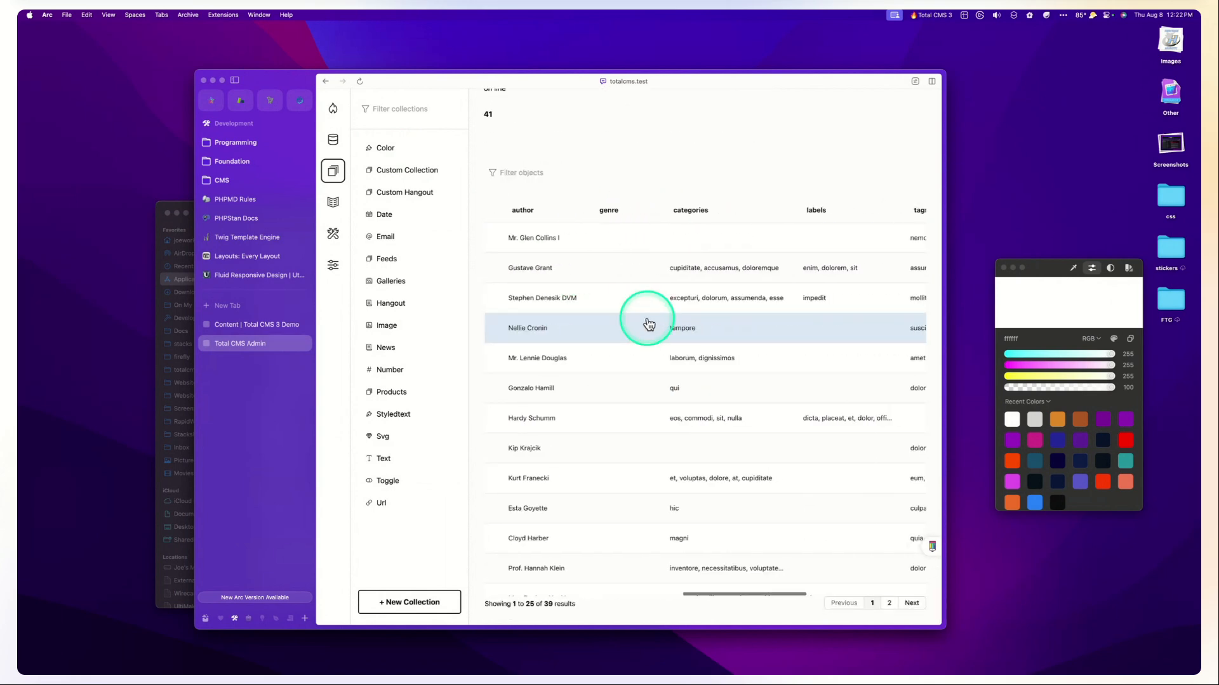
pyautogui.hscroll(2, 635, 266)
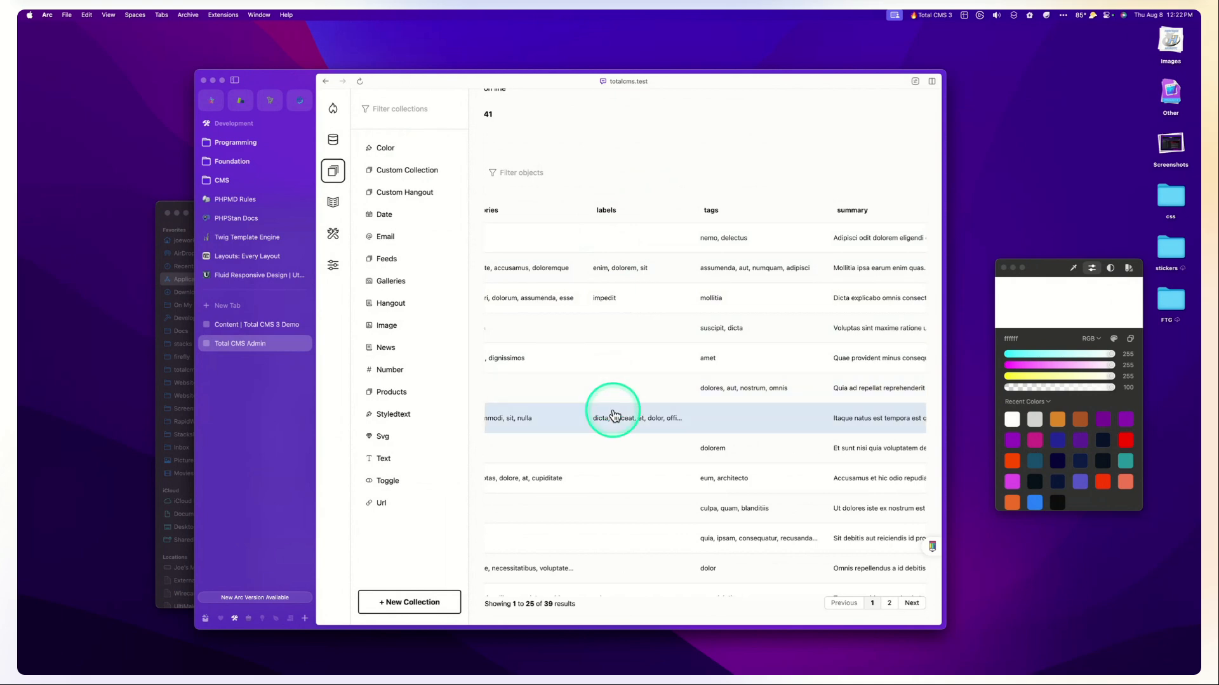
# Open the blog post maiores-odio-et-eligendi-eos-expedita-dolorem-et and check its Extra Content and Extra Content 2 fields.
pyautogui.click(605, 275)
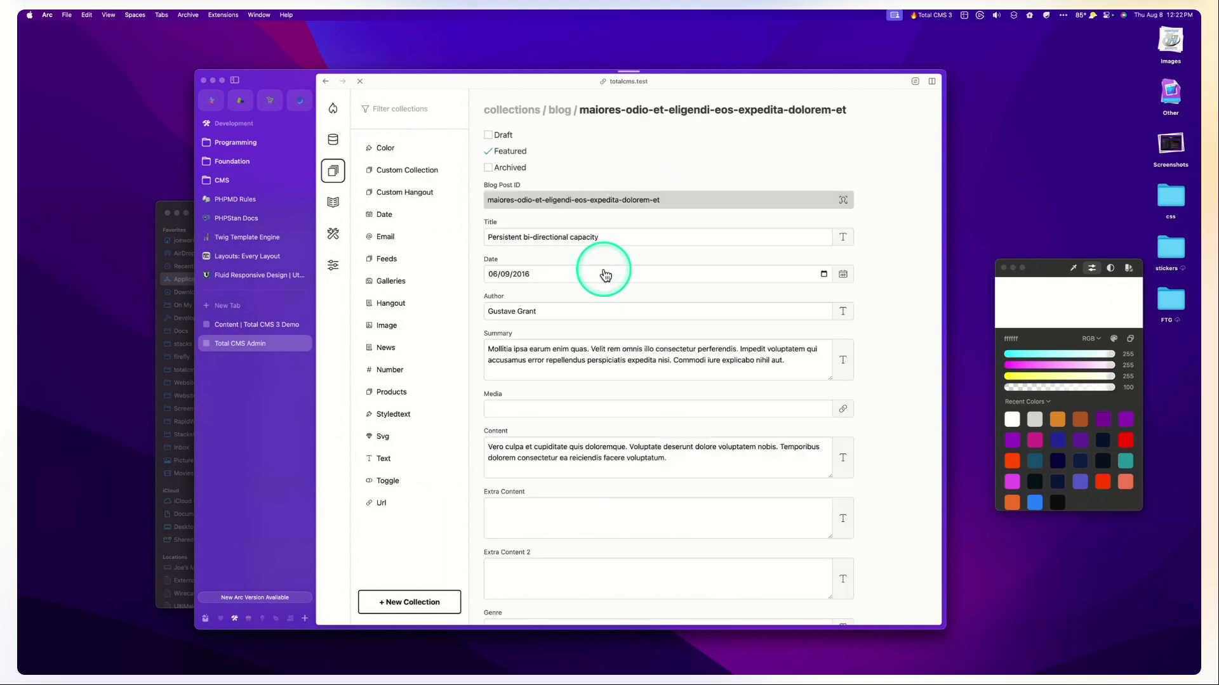
pyautogui.scroll(-5, 604, 368)
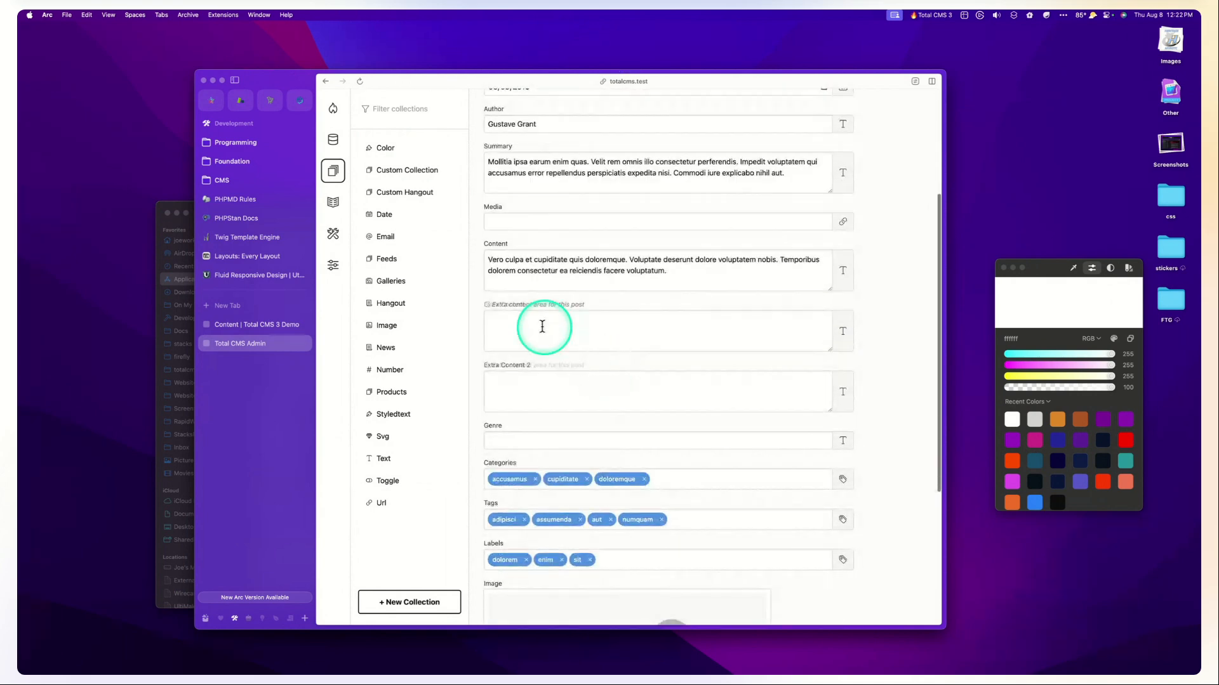
pyautogui.click(512, 321)
pyautogui.click(515, 389)
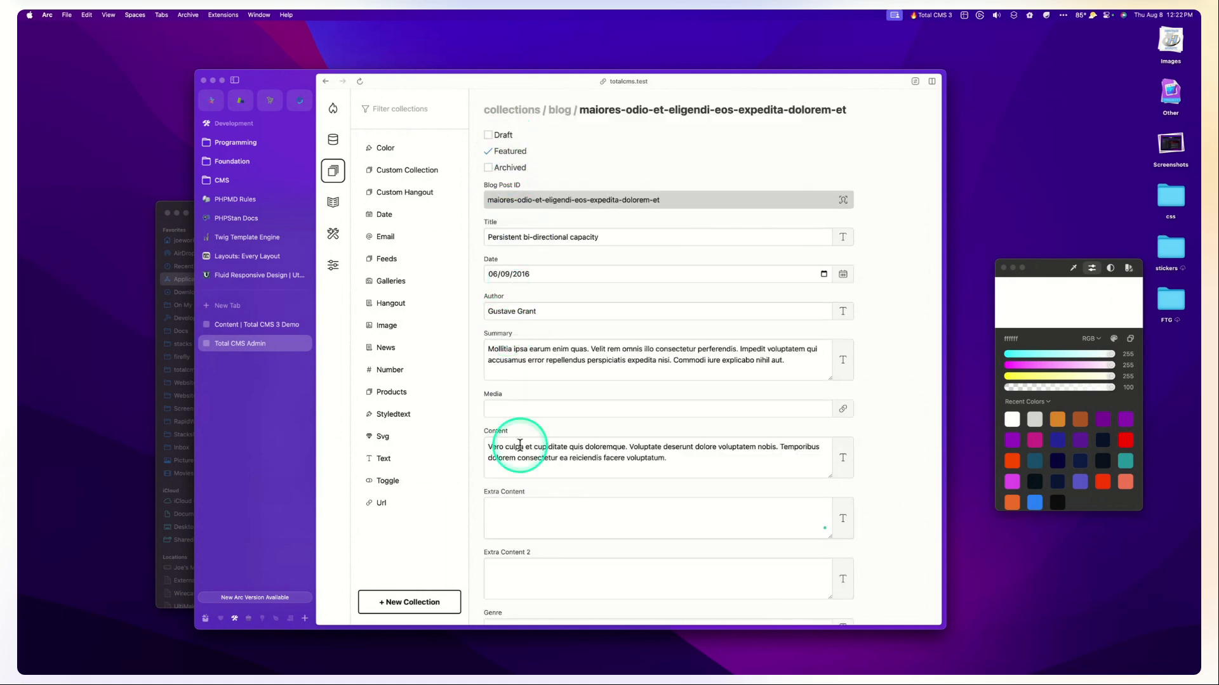
pyautogui.scroll(-5, 517, 444)
pyautogui.click(511, 332)
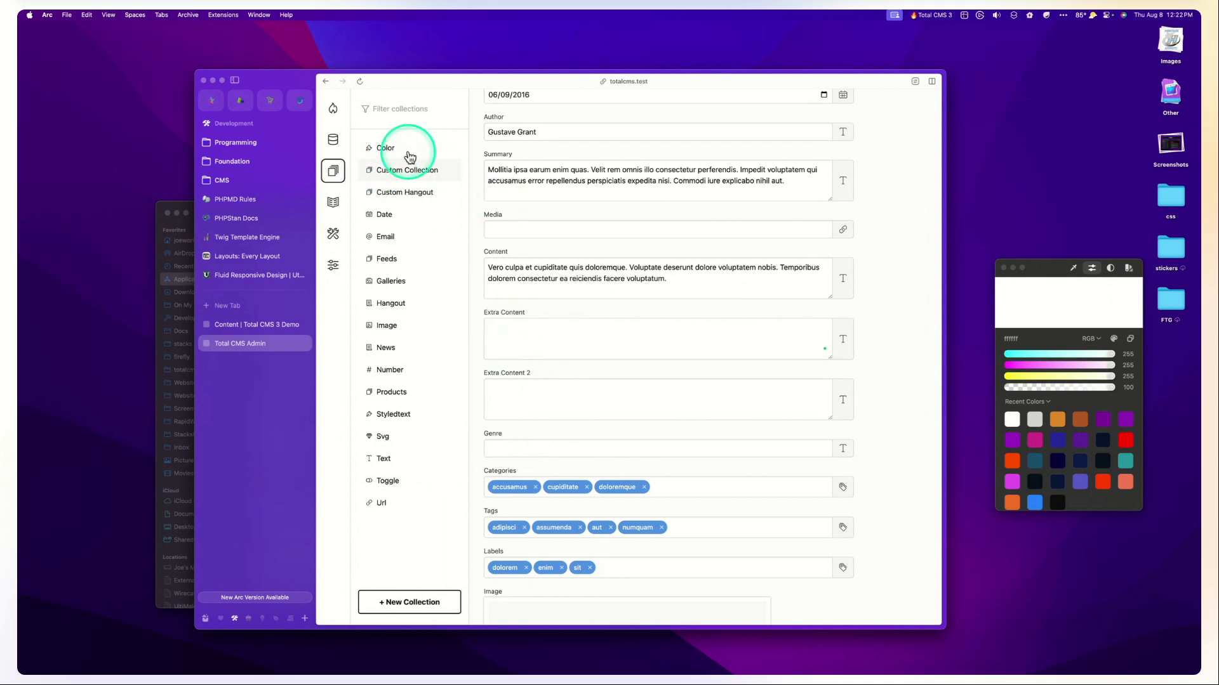
# Look through the post's whole form, from the draft and featured options down to the labels, image and gallery fields.
pyautogui.scroll(2, 559, 284)
pyautogui.scroll(3, 558, 283)
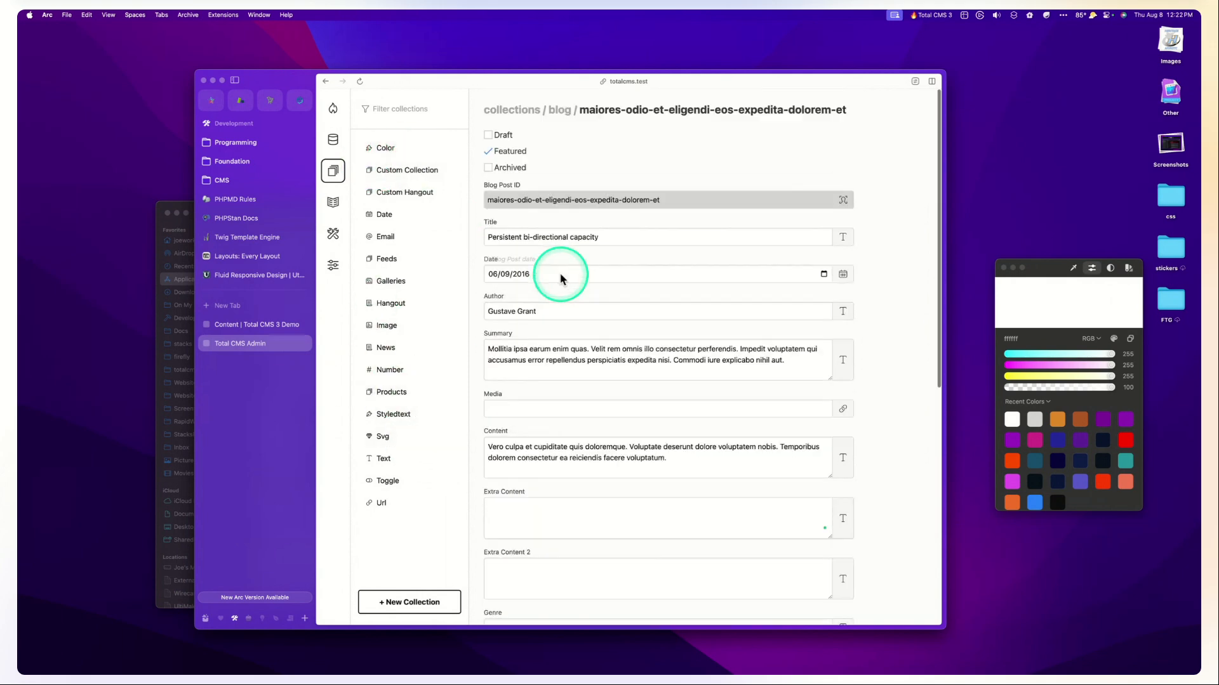
pyautogui.scroll(-10, 572, 362)
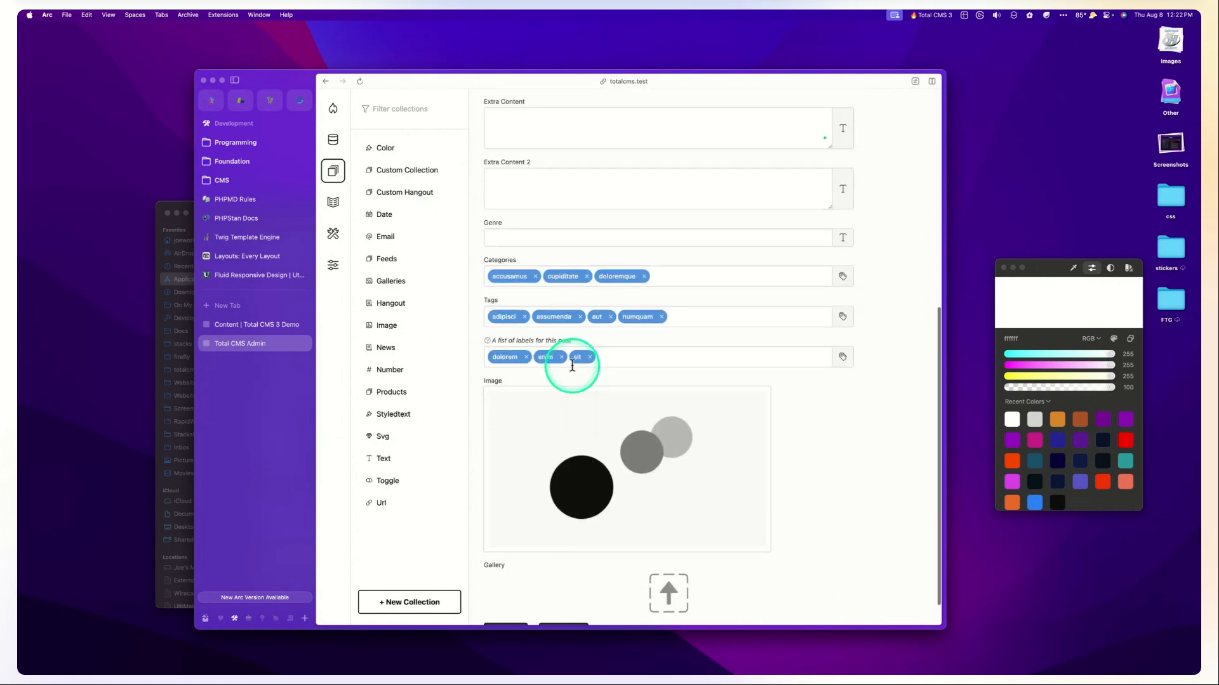
pyautogui.scroll(10, 572, 365)
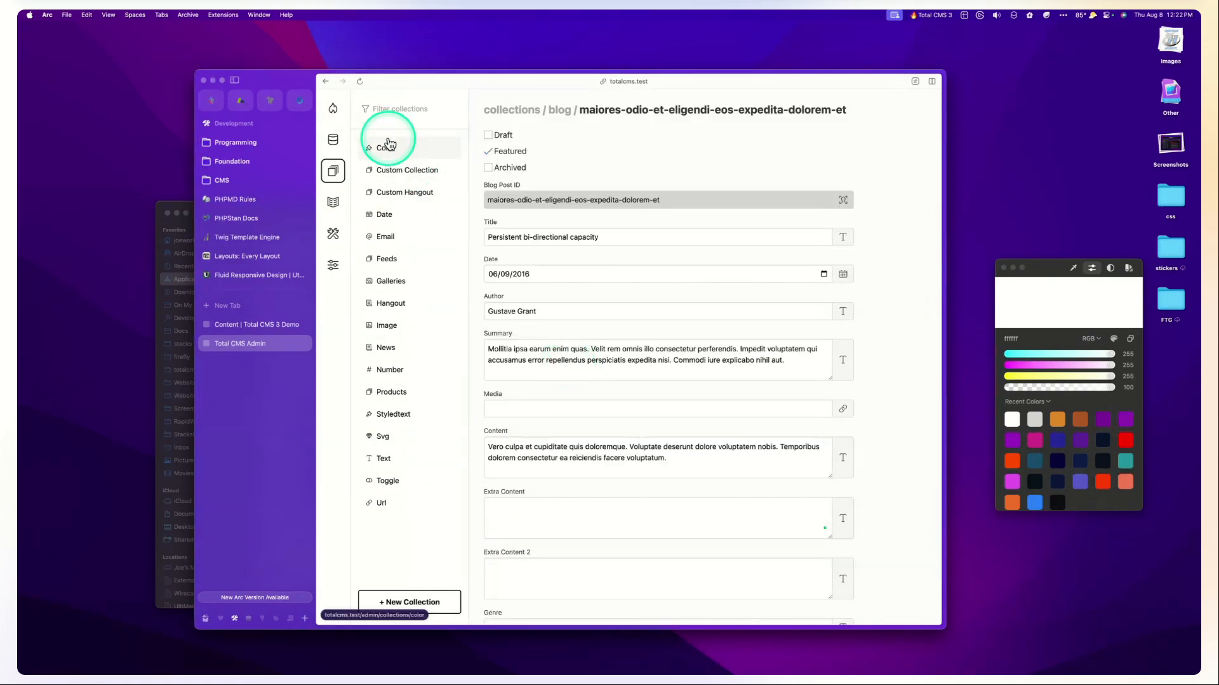
# Switch to Visual Studio Code, close the Blog collection's .meta.json after pointing out its blog-legacy schema value, and return to the browser.
pyautogui.hotkey('ctrl', 'Right')
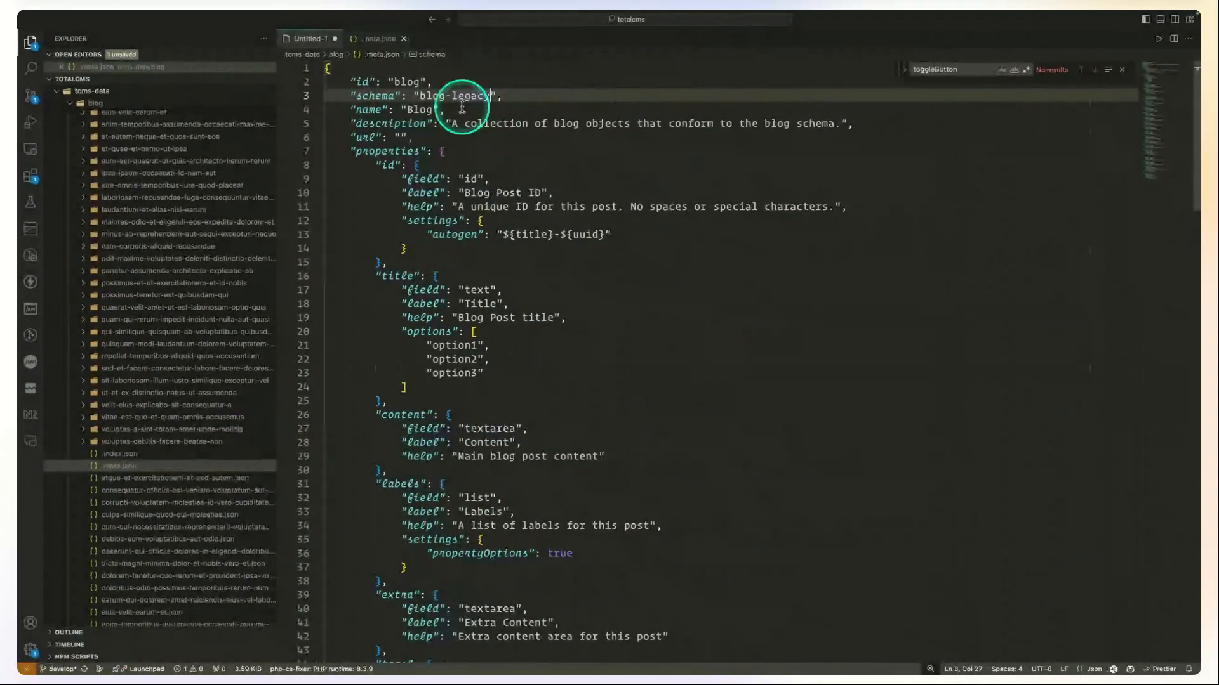
pyautogui.doubleClick(462, 96)
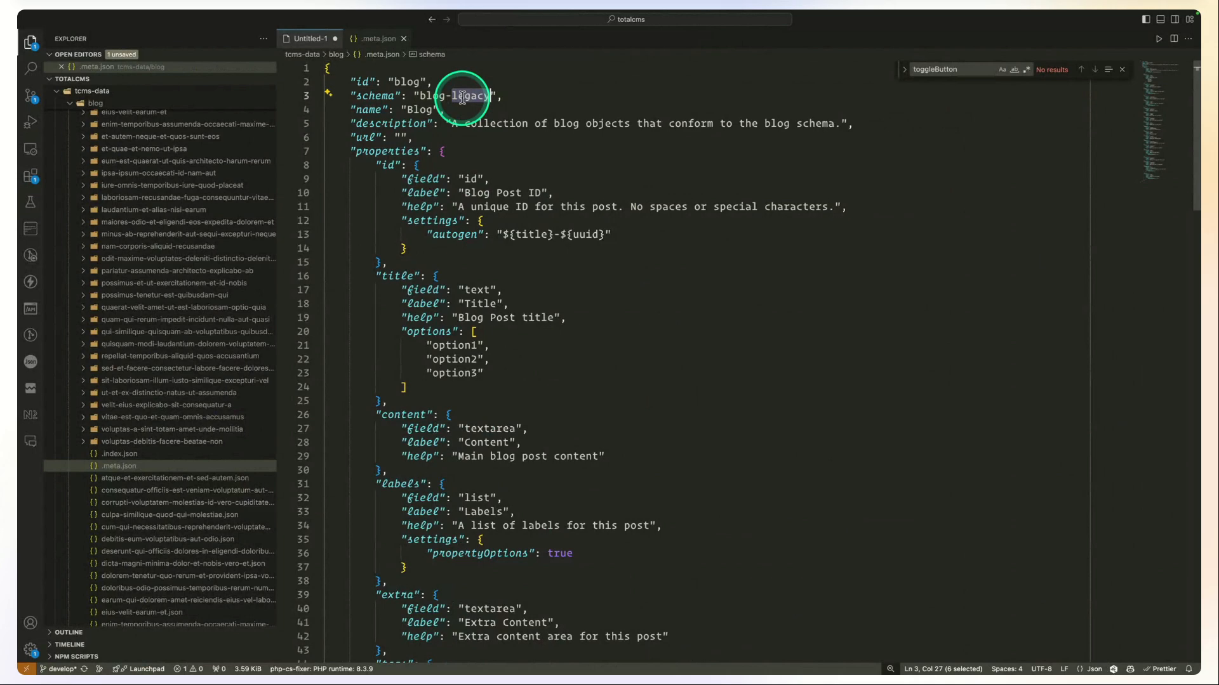
pyautogui.click(403, 39)
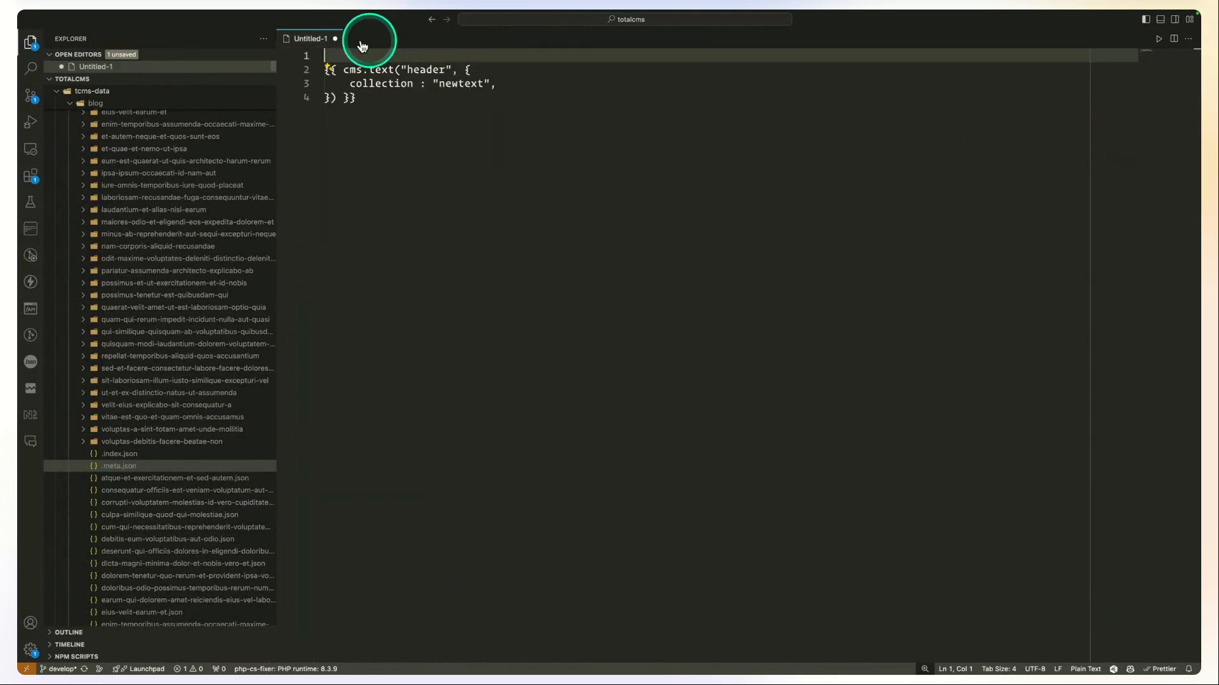
pyautogui.click(333, 39)
pyautogui.hotkey('ctrl', 'Left')
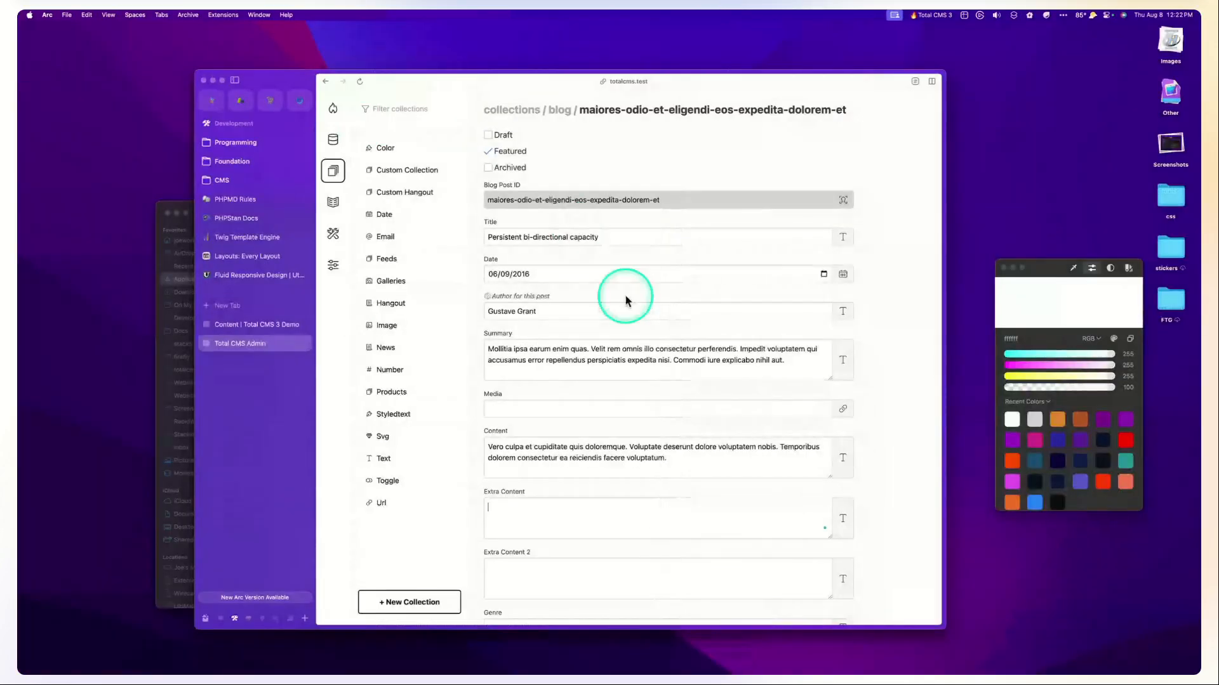